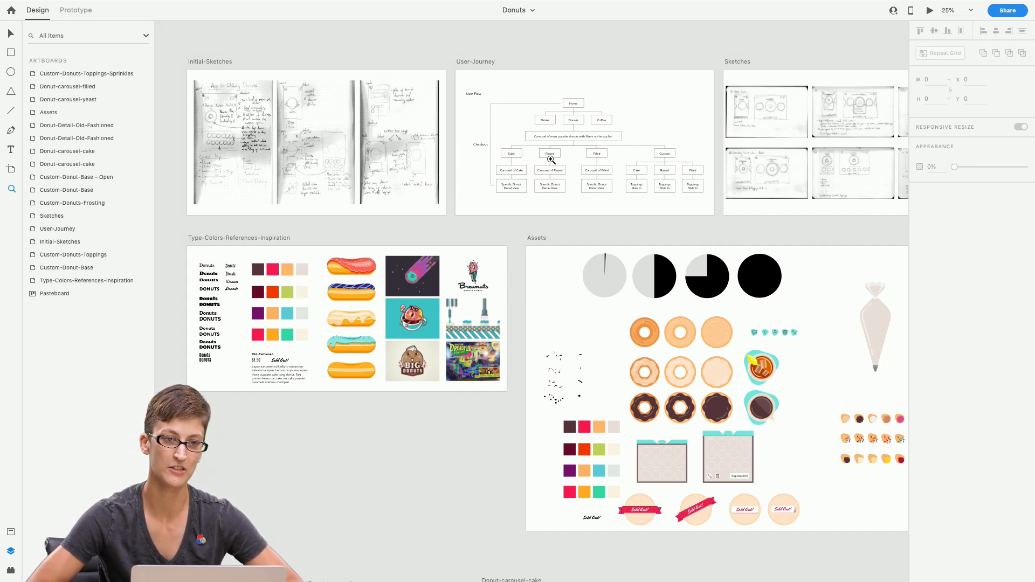
Look over the project's sketches, user journey, inspiration and assets artboards, along with the carousel screens laid out beneath them
scroll(720, 146, "down", 5)
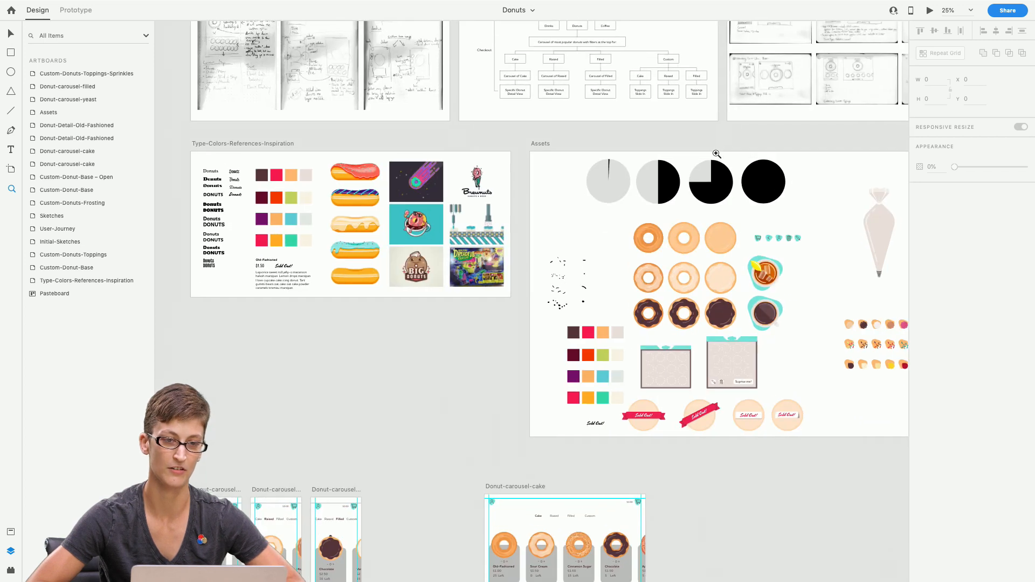
scroll(719, 146, "right", 3)
scroll(716, 154, "down", 3)
scroll(716, 154, "left", 3)
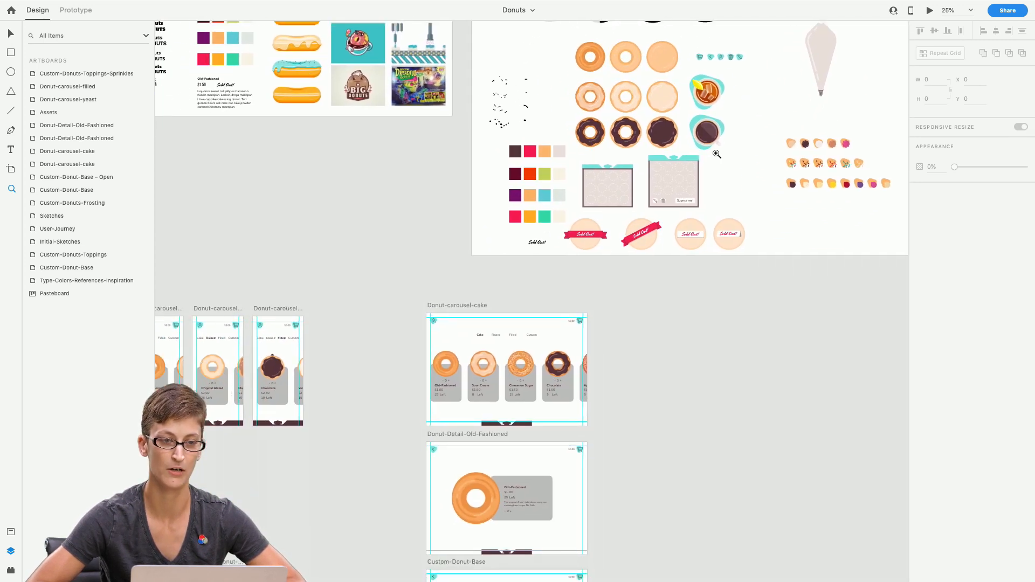
scroll(716, 154, "right", 3)
scroll(716, 154, "up", 4)
scroll(627, 216, "left", 5)
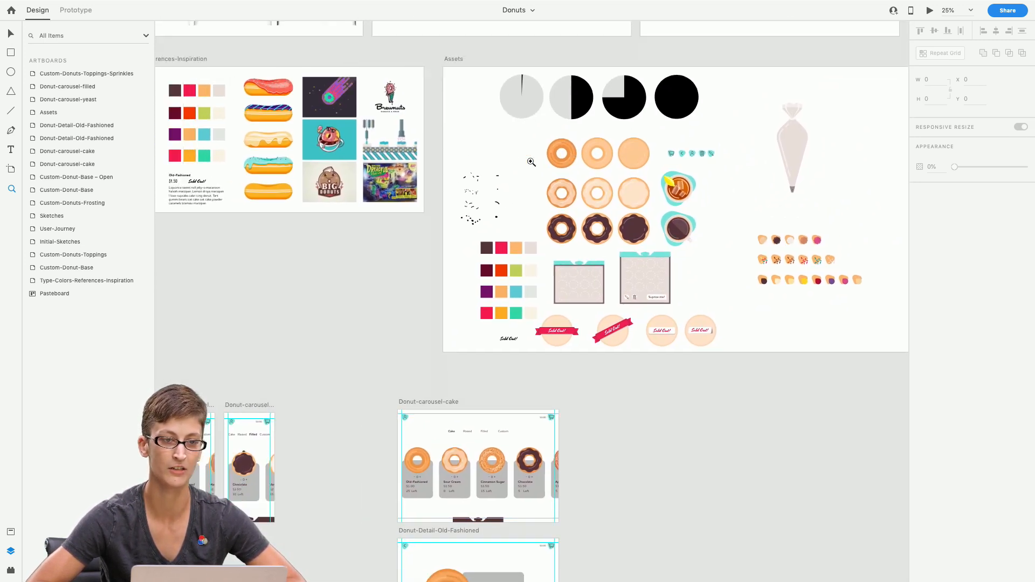
scroll(593, 194, "down", 8)
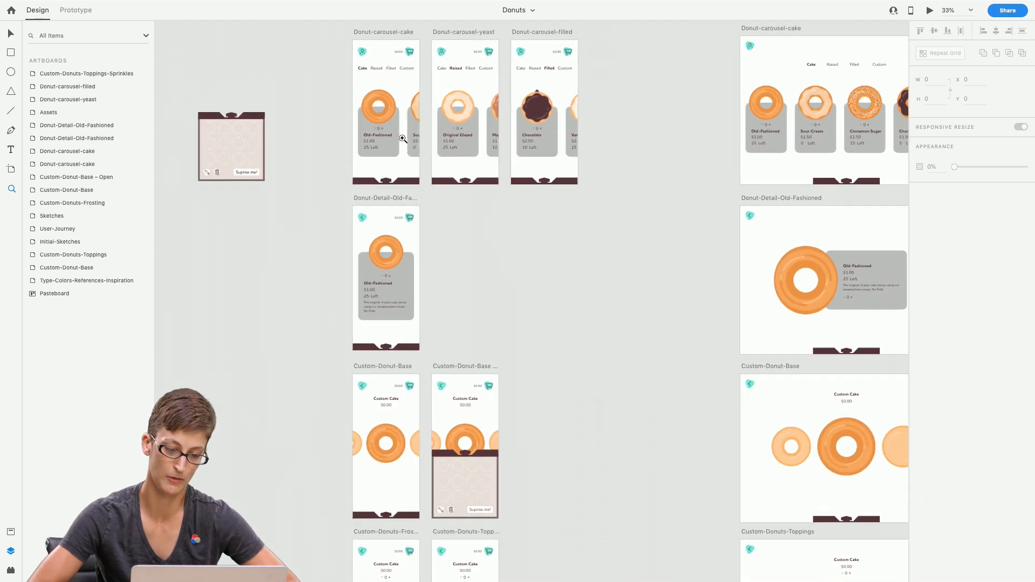
Examine the mobile carousel, donut detail and custom donut artboards and compare the custom screens with their desktop versions
left_click(402, 120)
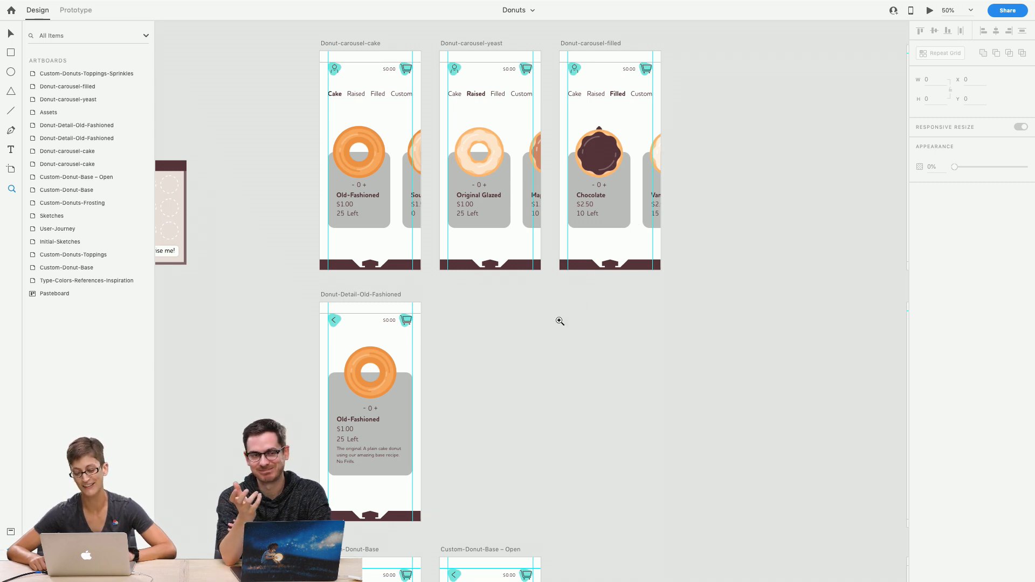
scroll(560, 320, "down", 10)
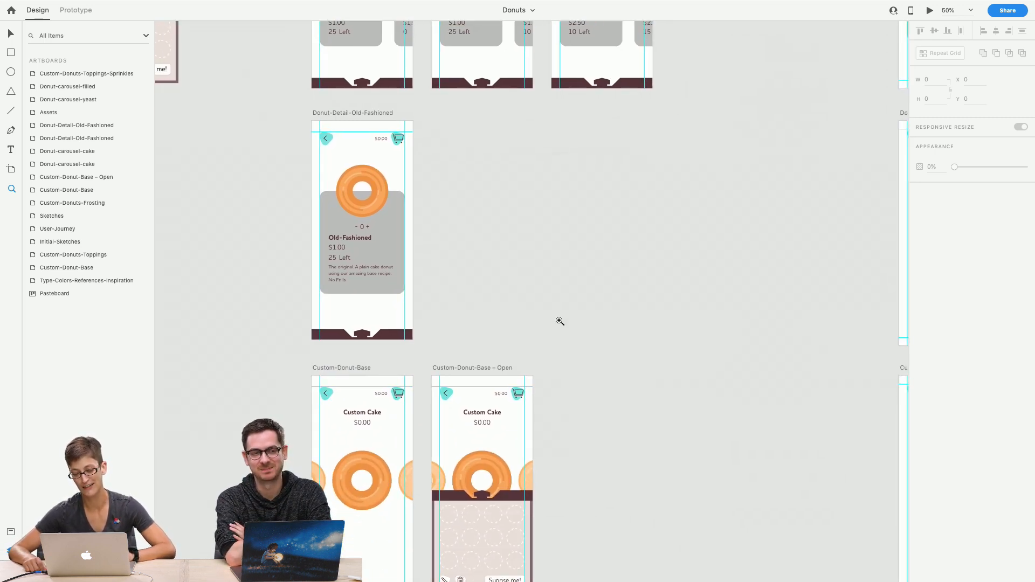
scroll(560, 321, "up", 11)
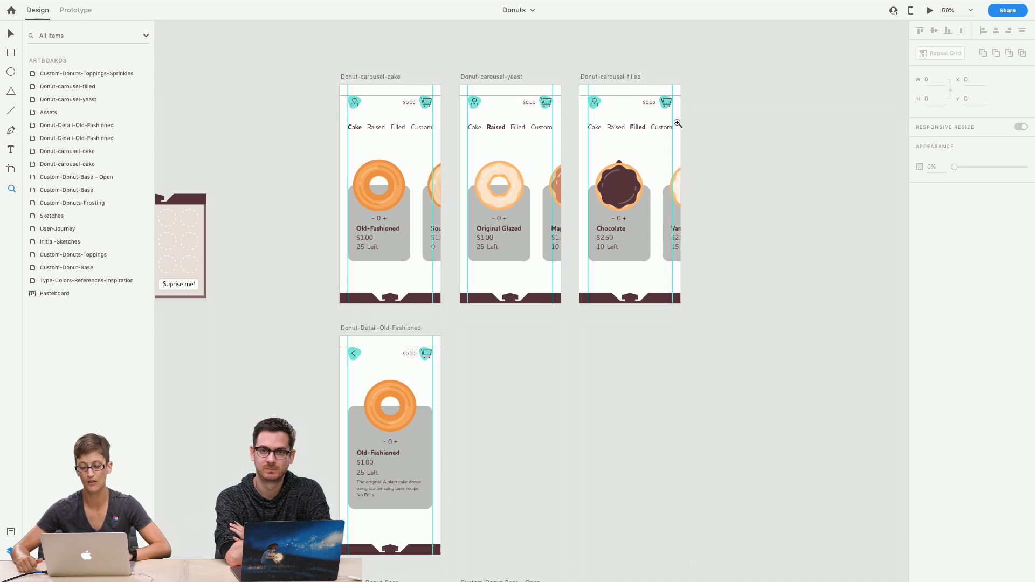
scroll(559, 334, "down", 15)
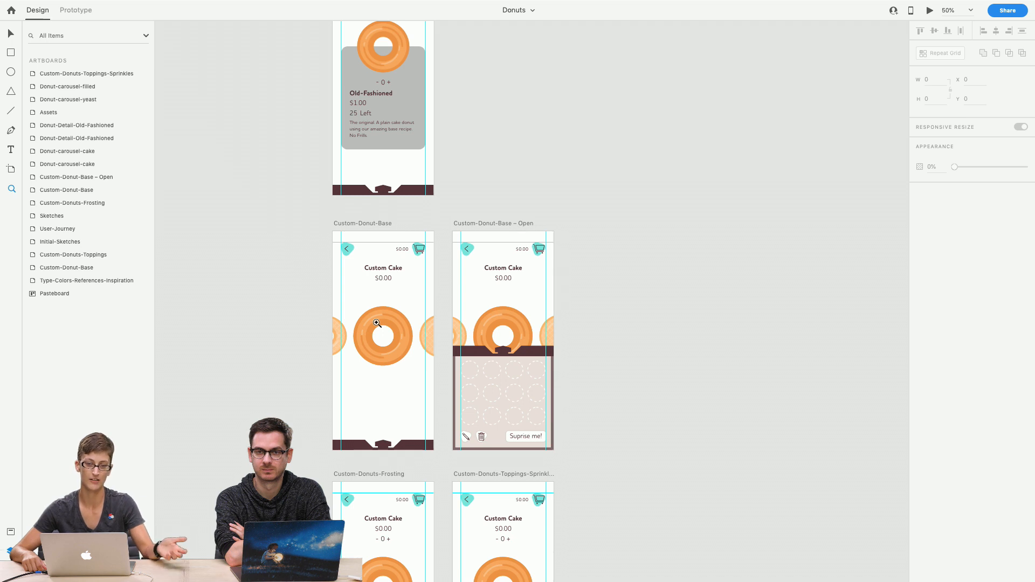
scroll(377, 323, "down", 8)
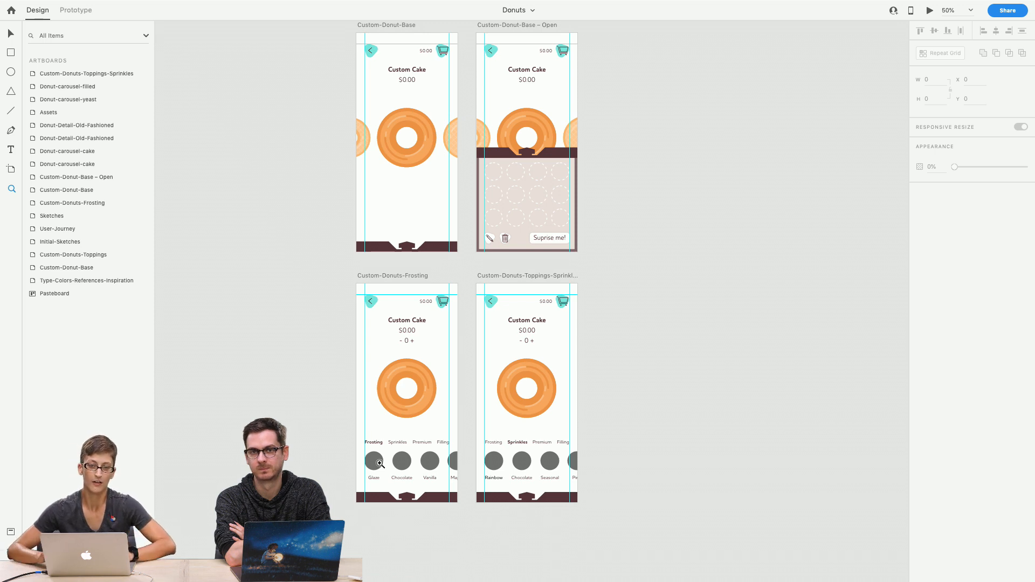
scroll(557, 393, "right", 18)
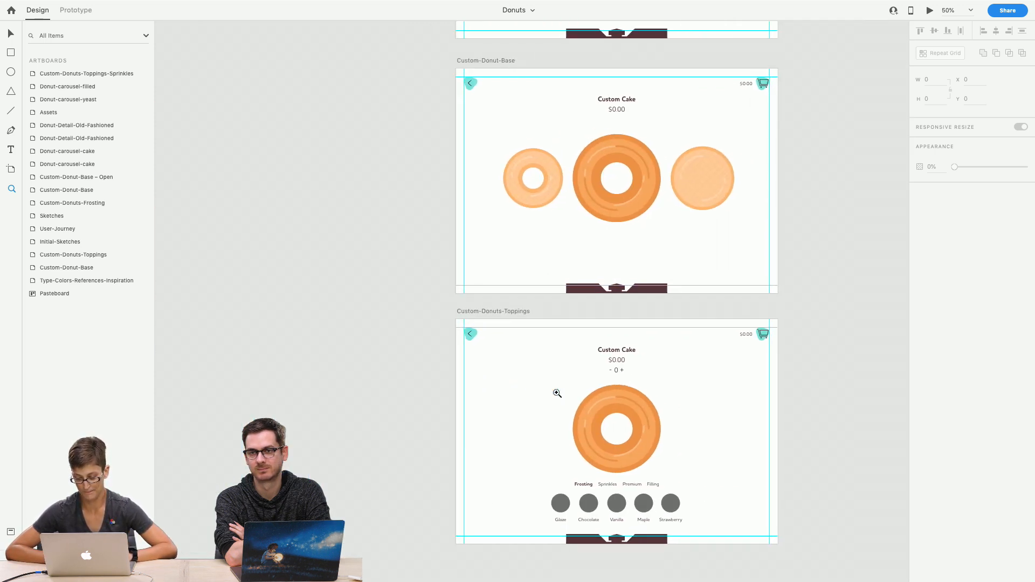
scroll(557, 393, "left", 15)
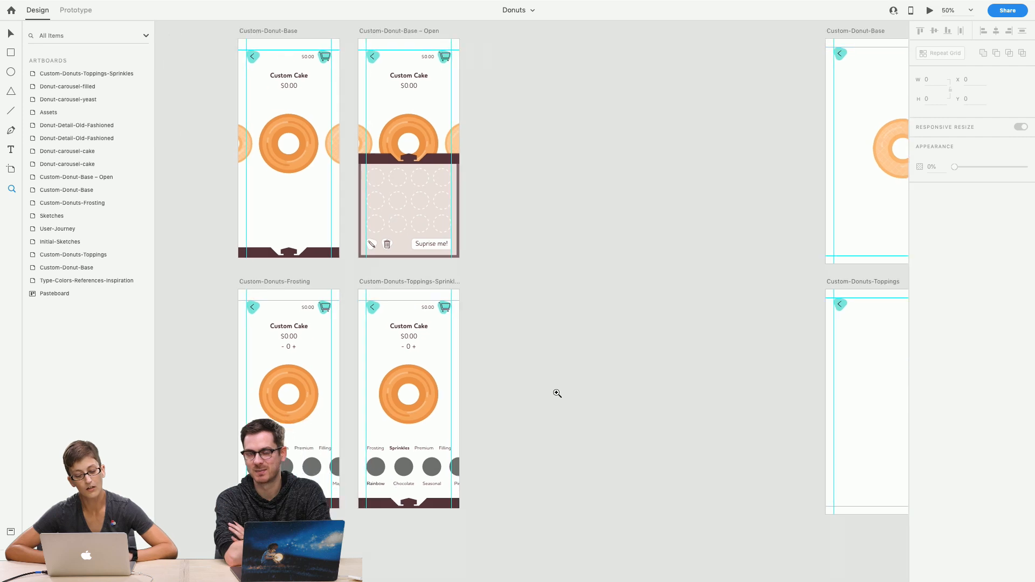
scroll(557, 393, "up", 2)
scroll(557, 393, "left", 2)
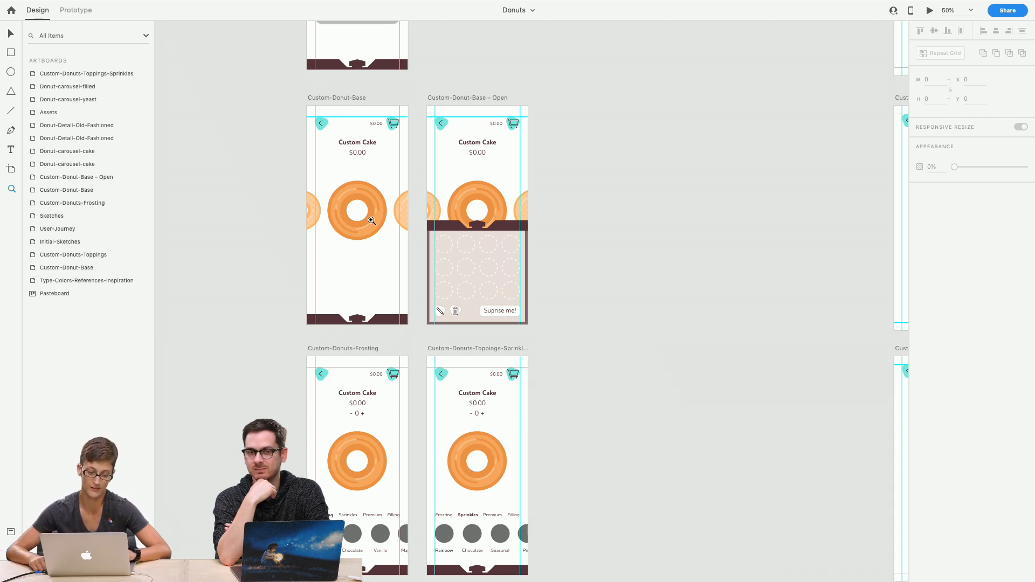
scroll(347, 178, "up", 5)
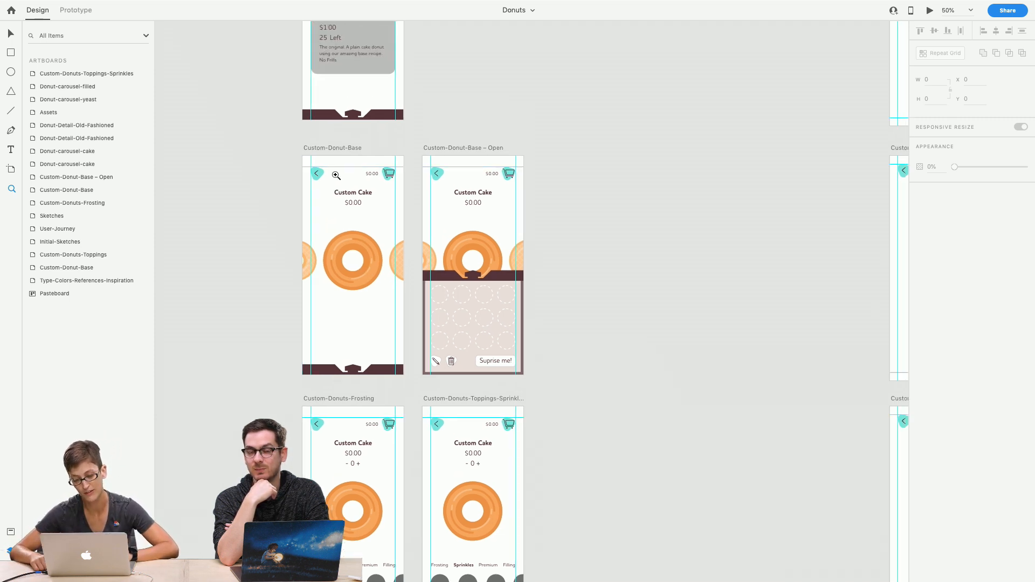
scroll(340, 172, "up", 4)
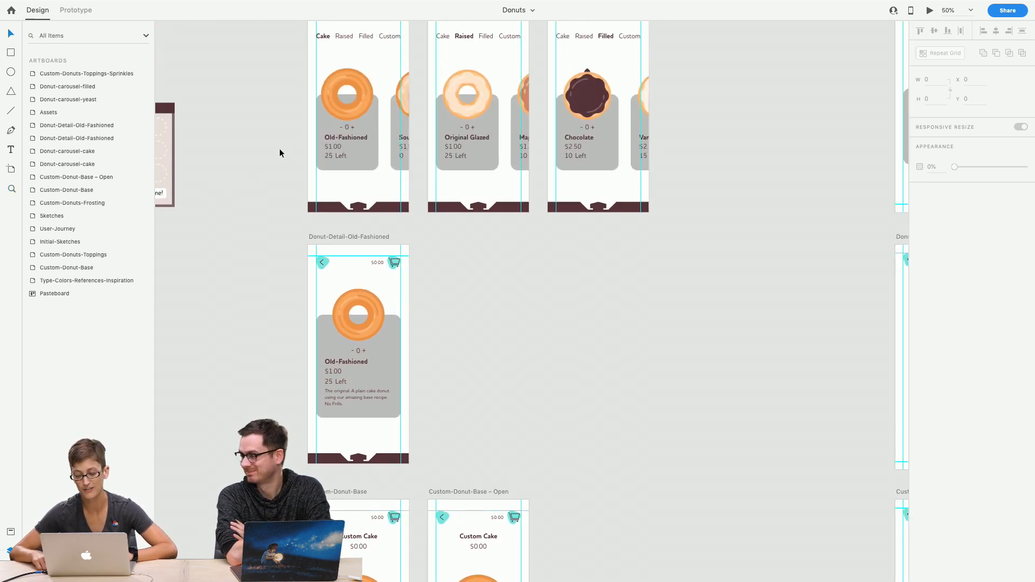
scroll(279, 153, "up", 2)
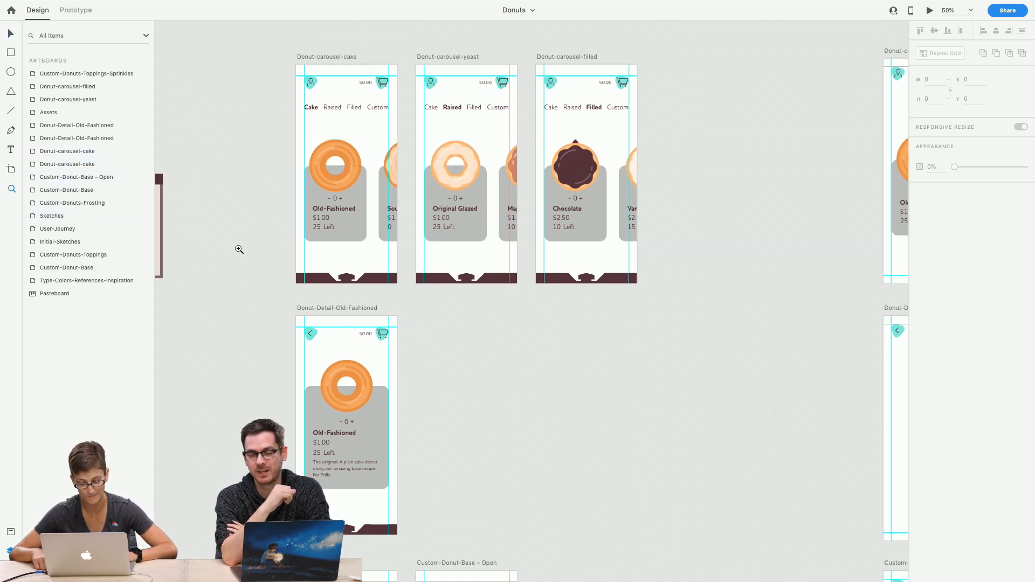
Fill the donut cards in the mobile Donut-carousel-cake repeat grid with the saved color #F0EBE9
left_click(239, 249)
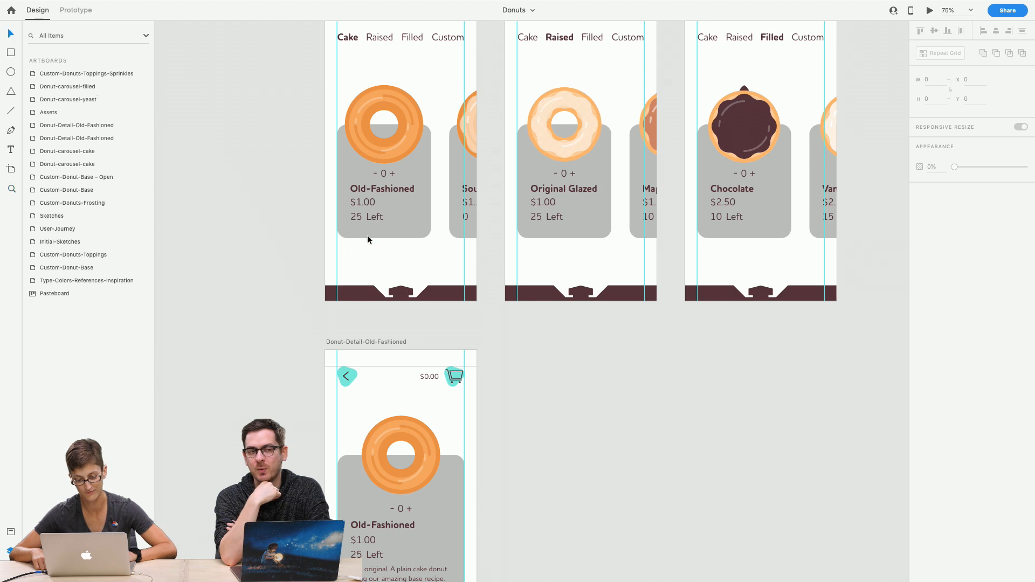
double_click(405, 224)
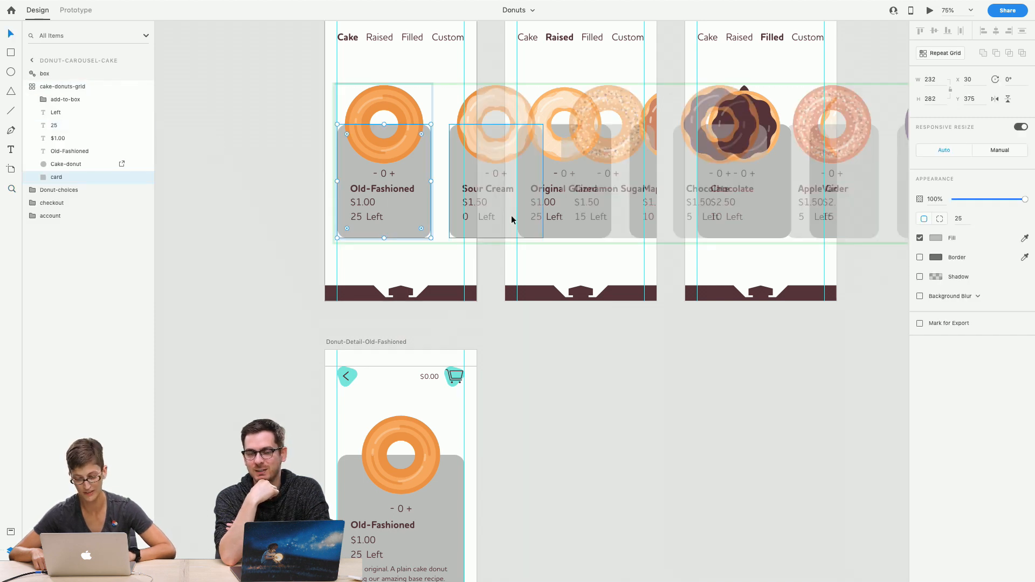
scroll(739, 317, "up", 5)
scroll(738, 317, "right", 2)
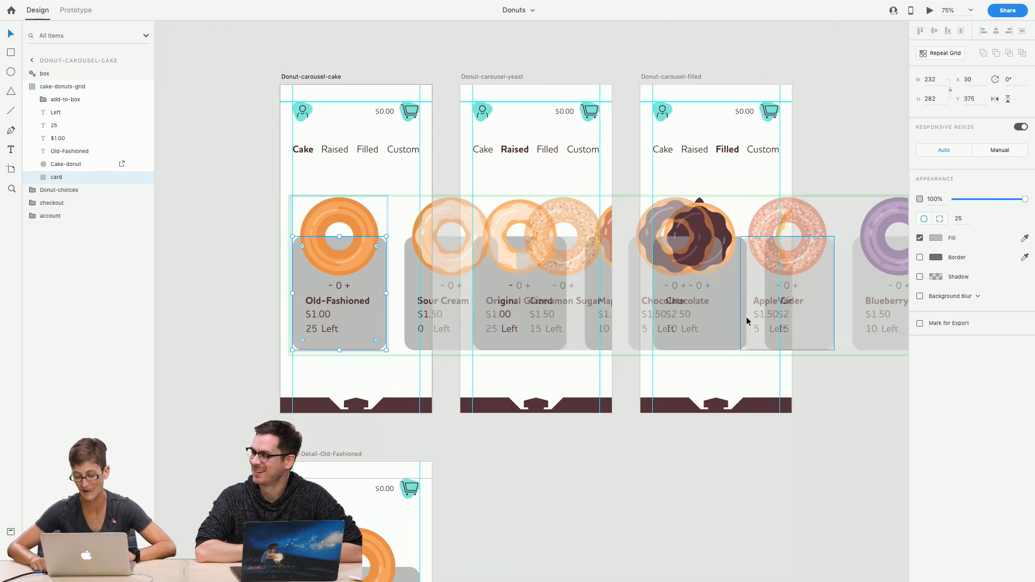
left_click(90, 14)
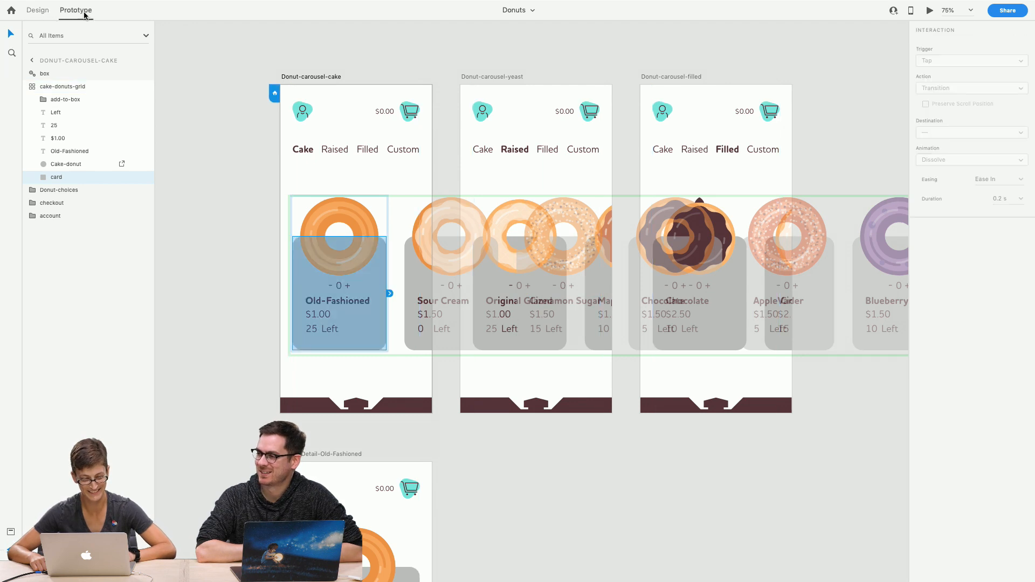
left_click(38, 10)
left_click(10, 532)
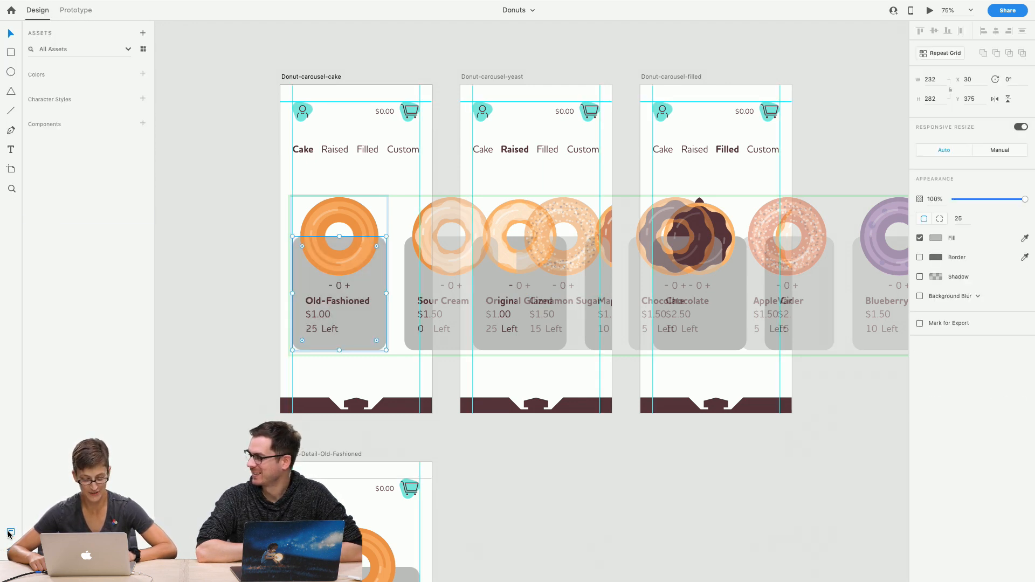
left_click(90, 100)
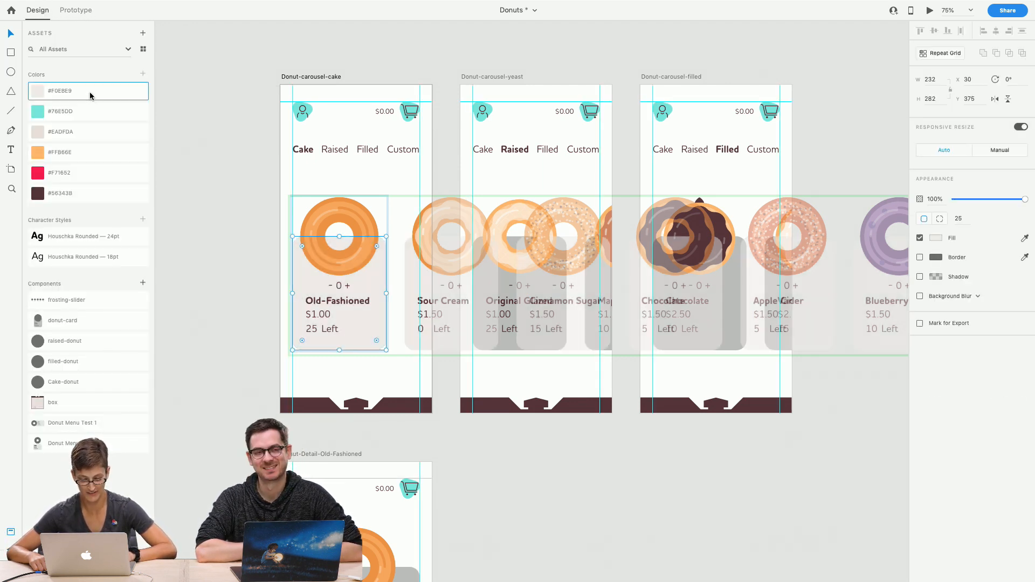
left_click(201, 257)
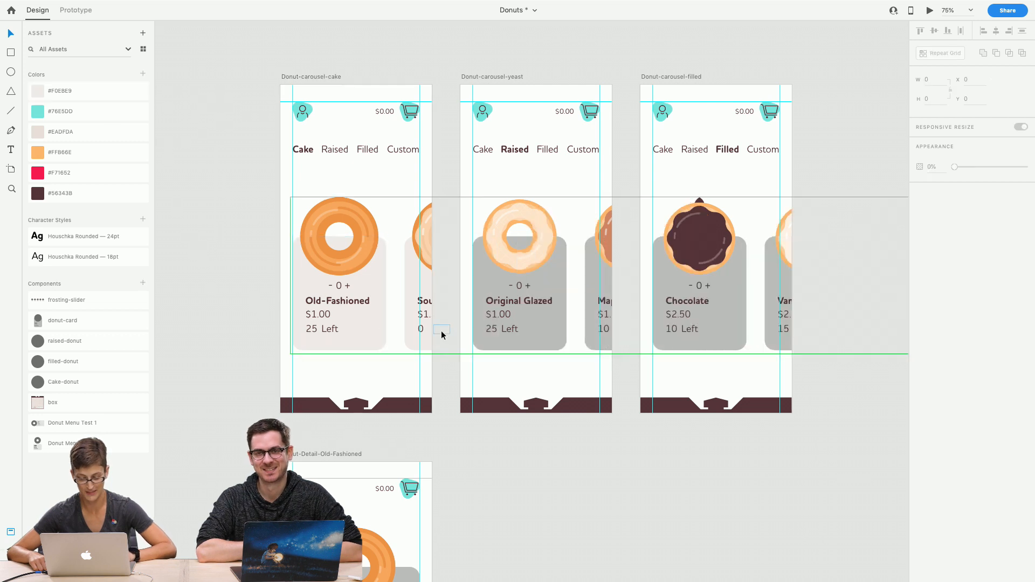
Apply the saved color #F0EBE9 to the gray donut cards on the mobile Donut-carousel-yeast and Donut-carousel-filled artboards
left_click(546, 342)
left_click(108, 86)
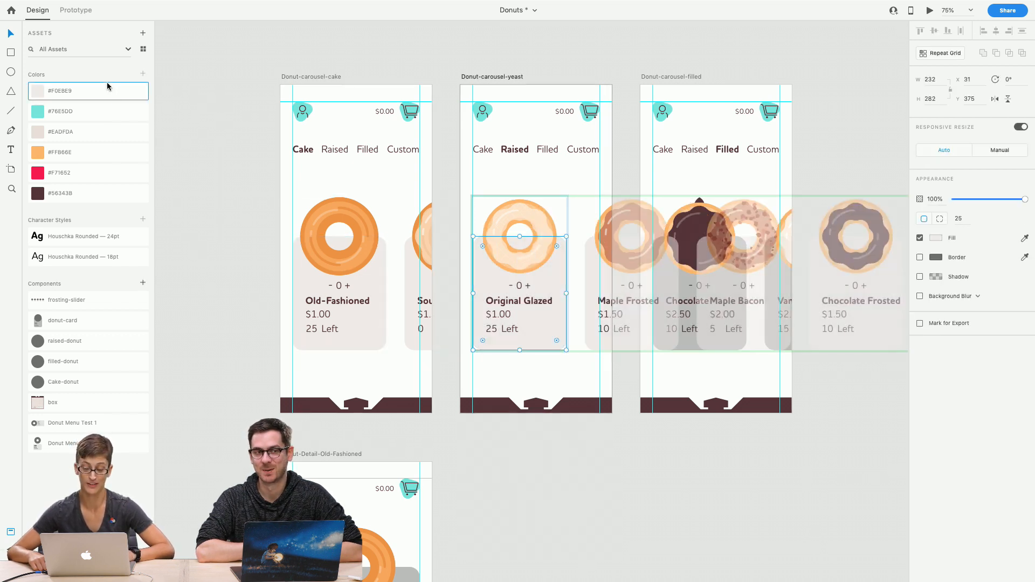
left_click(210, 127)
left_click(716, 323)
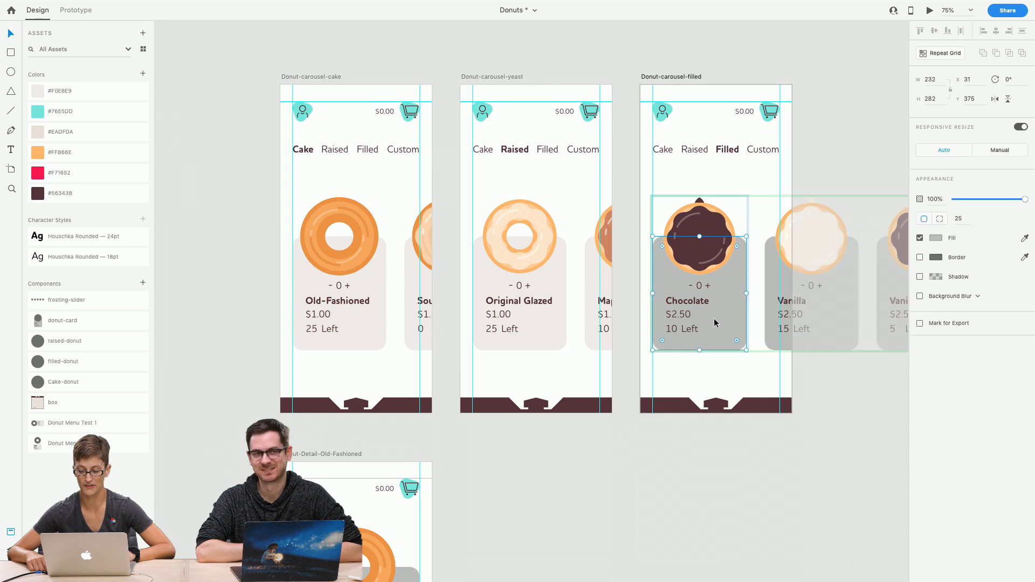
left_click(85, 90)
left_click(192, 231)
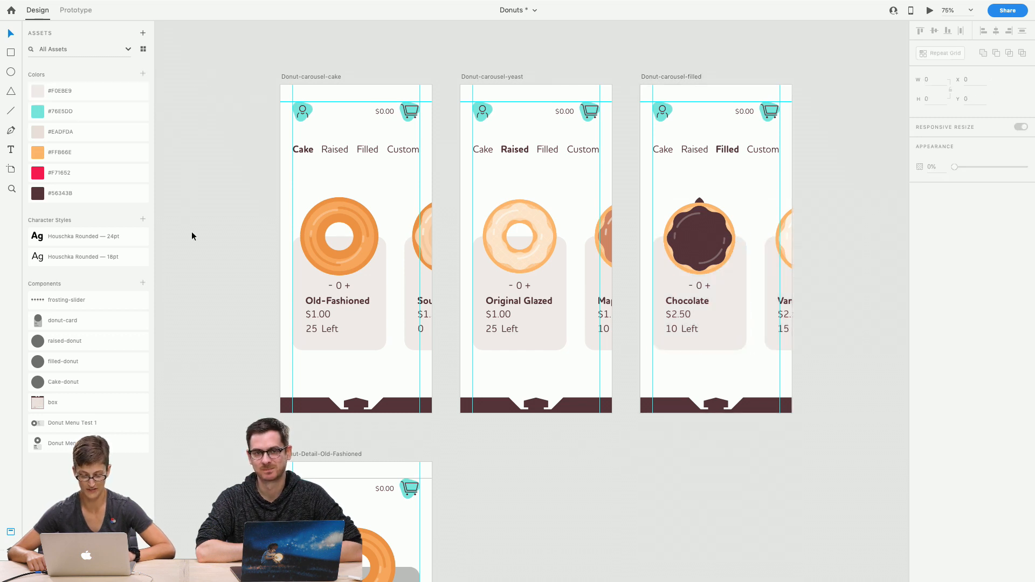
Fill the gray card on the mobile Donut-Detail-Old-Fashioned artboard with the saved color #F0EBE9
scroll(192, 231, "down", 5)
left_click(387, 376)
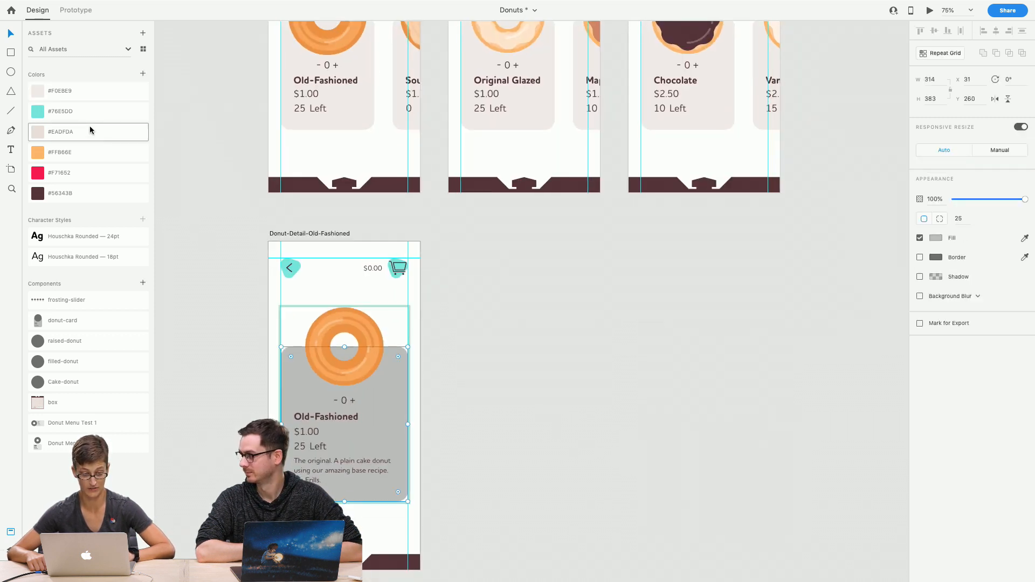
left_click(80, 100)
left_click(183, 226)
Fill the donut cards in the desktop Donut-carousel-cake repeat grid with the saved color #F0EBE9
scroll(182, 226, "down", 10)
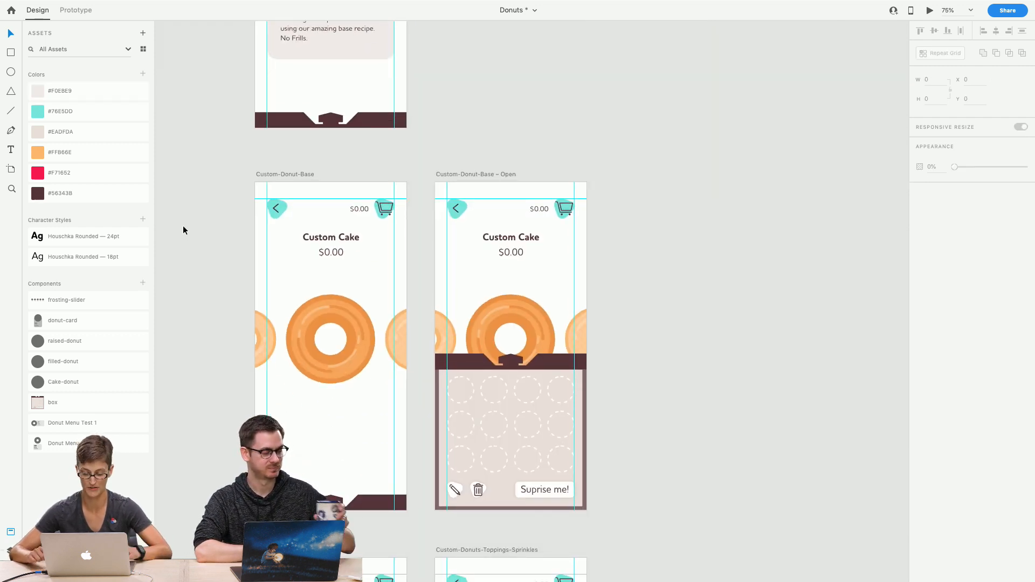
scroll(213, 272, "down", 1)
scroll(214, 276, "down", 4)
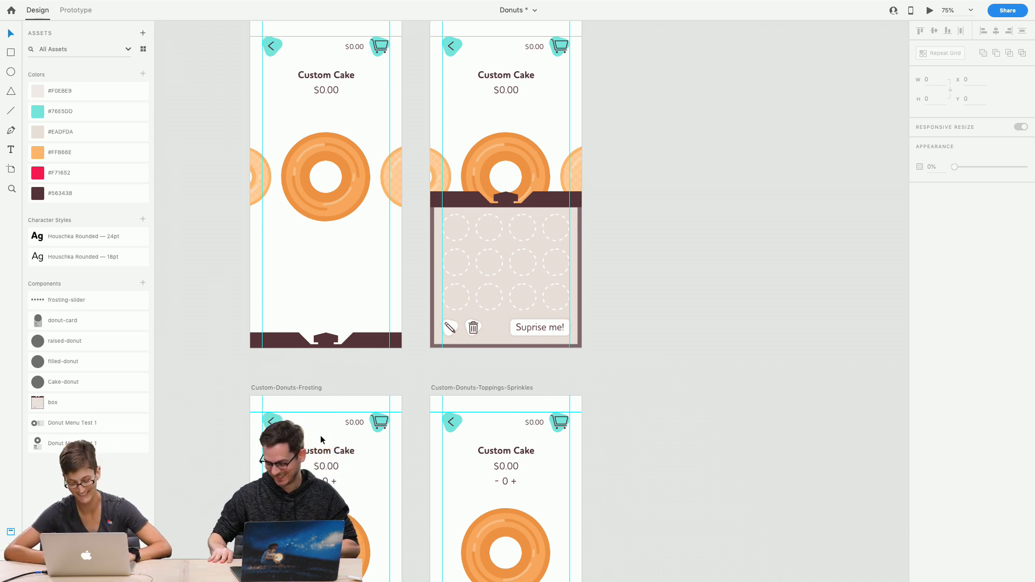
scroll(320, 435, "down", 5)
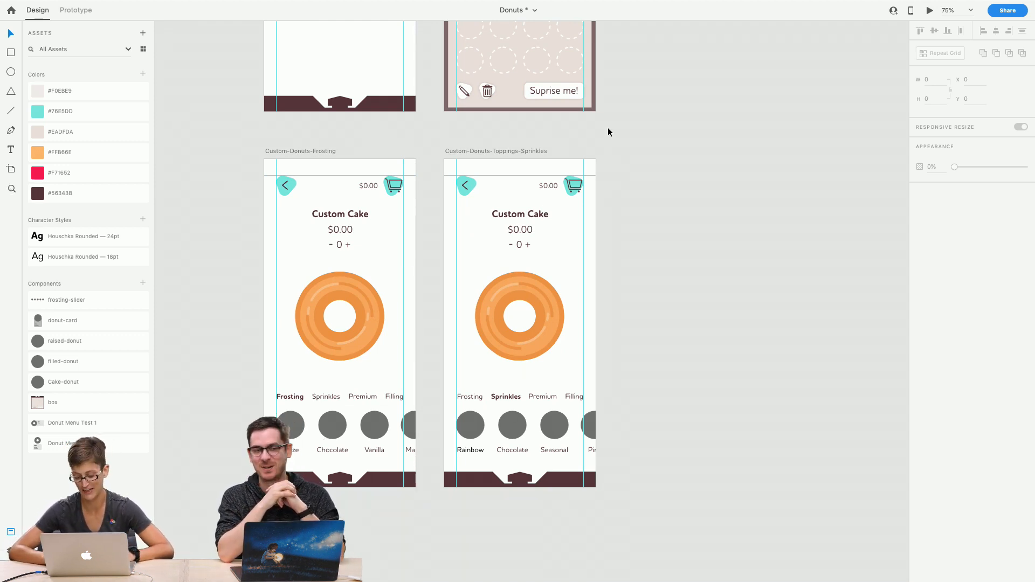
left_click(11, 190)
left_click(749, 135, "alt")
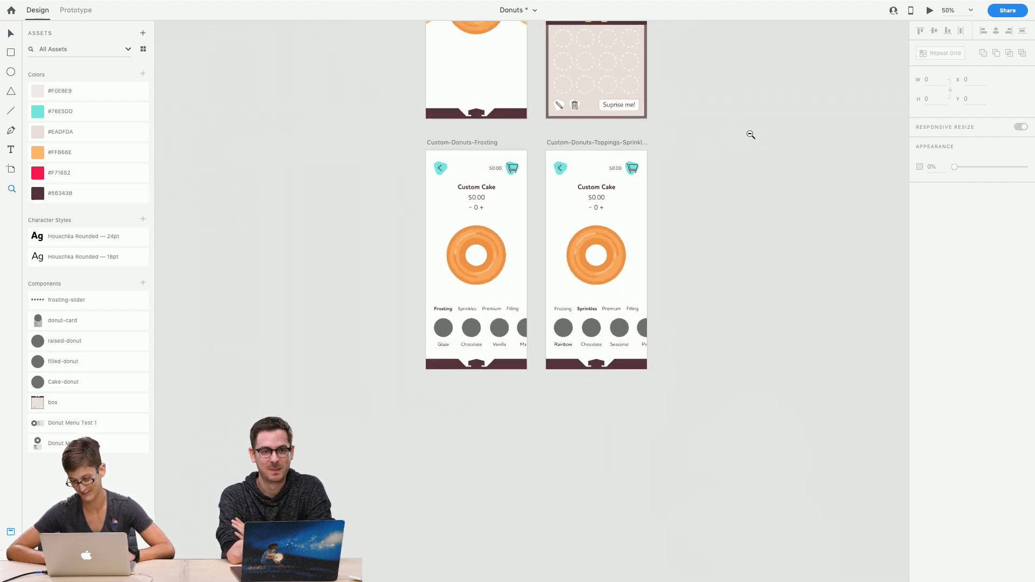
left_click(750, 134, "alt")
scroll(749, 134, "right", 5)
scroll(620, 173, "up", 3)
left_click(593, 166)
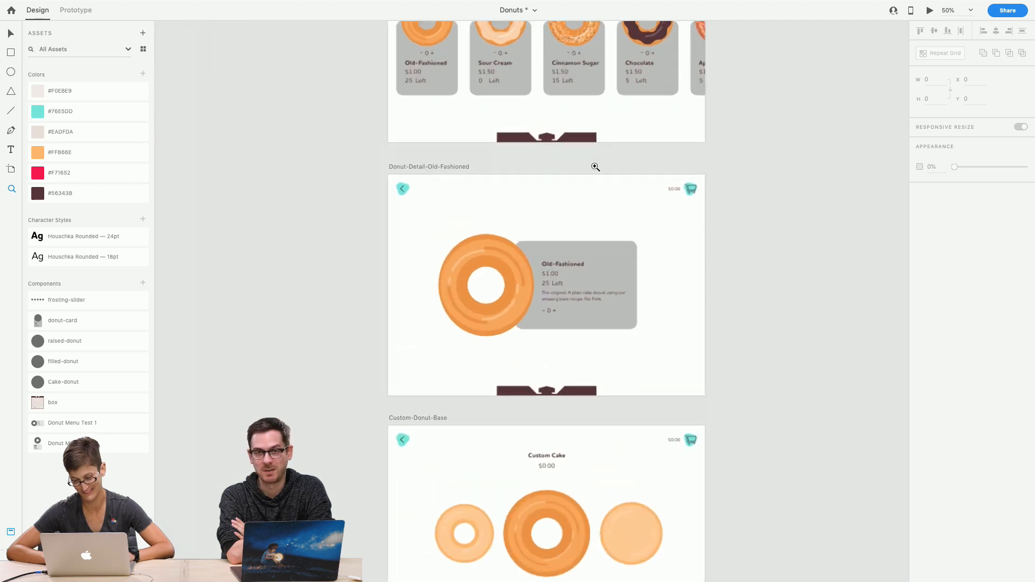
scroll(595, 166, "up", 3)
scroll(595, 166, "up", 2)
left_click(10, 33)
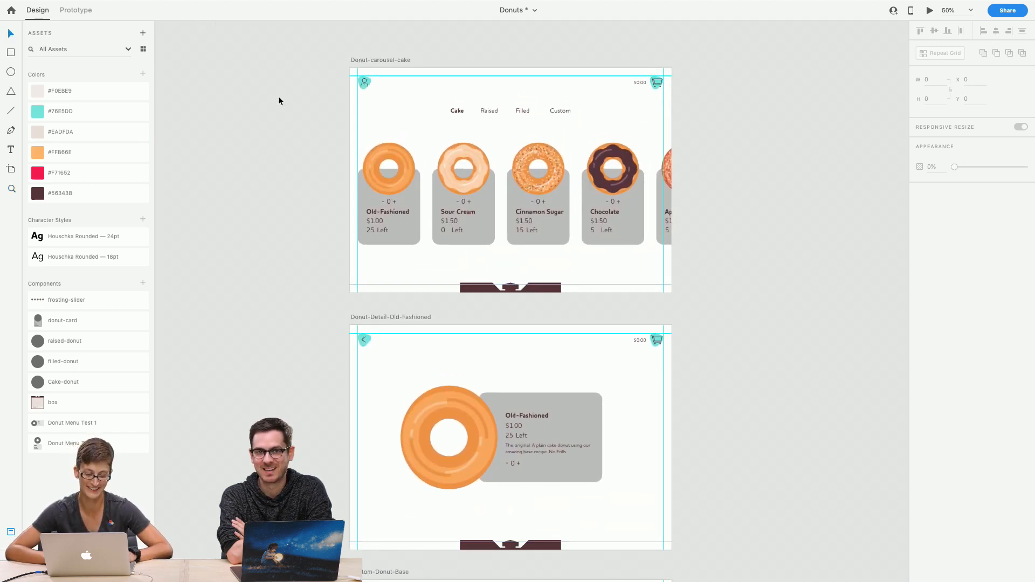
double_click(360, 189)
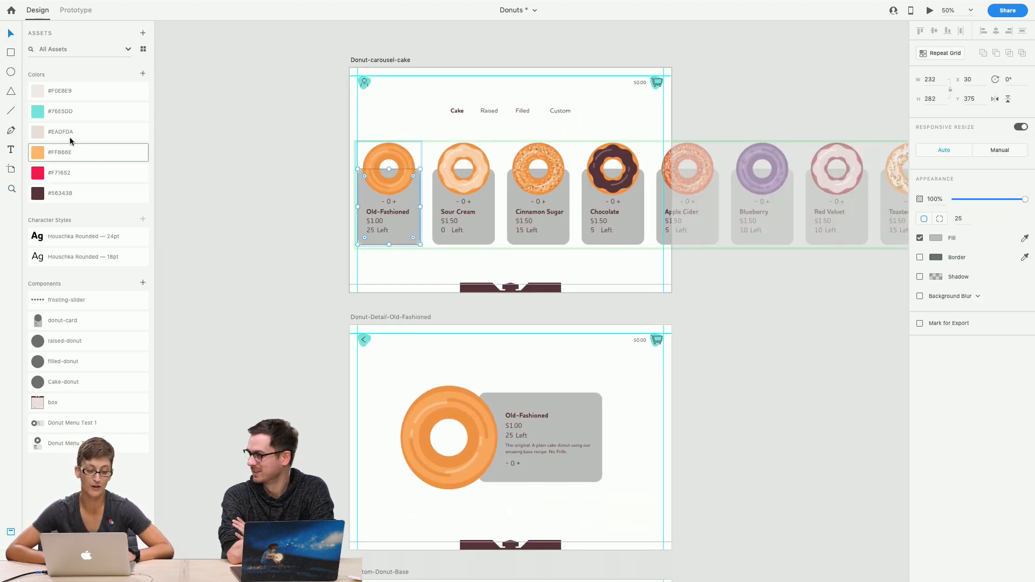
left_click(69, 95)
Fill the gray description card on the desktop Donut-Detail-Old-Fashioned artboard with the saved color #F0EBE9
double_click(563, 428)
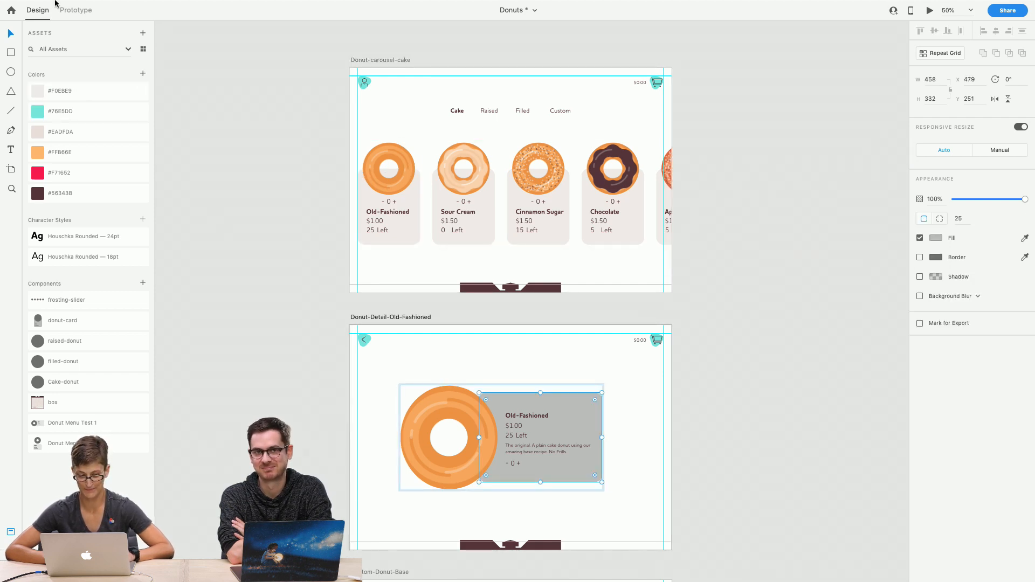
left_click(49, 88)
left_click(268, 282)
scroll(268, 281, "down", 5)
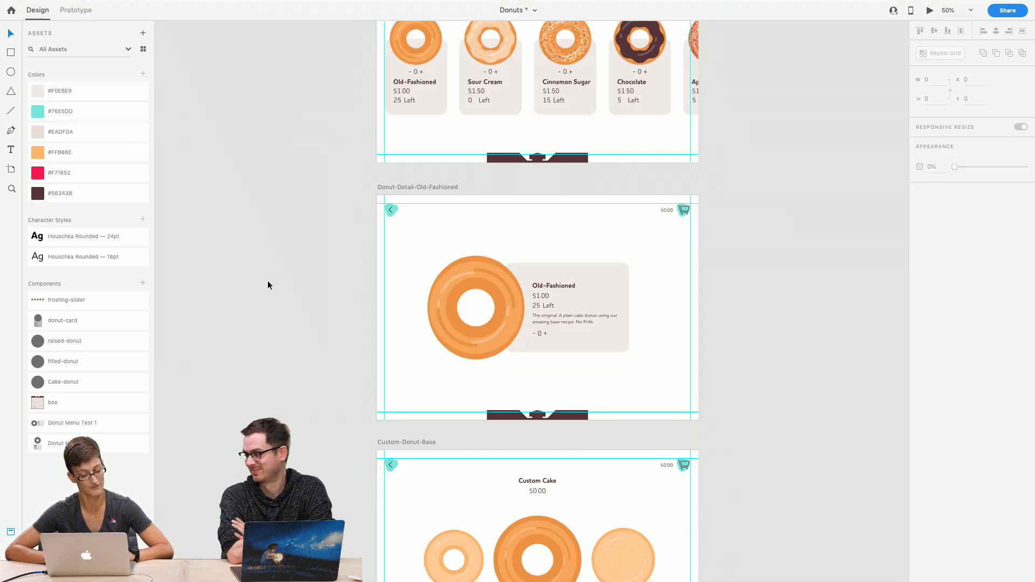
Look over the desktop custom donut artboards and the mobile artboards, ending at the mobile carousels
scroll(372, 268, "down", 3)
scroll(371, 268, "left", 3)
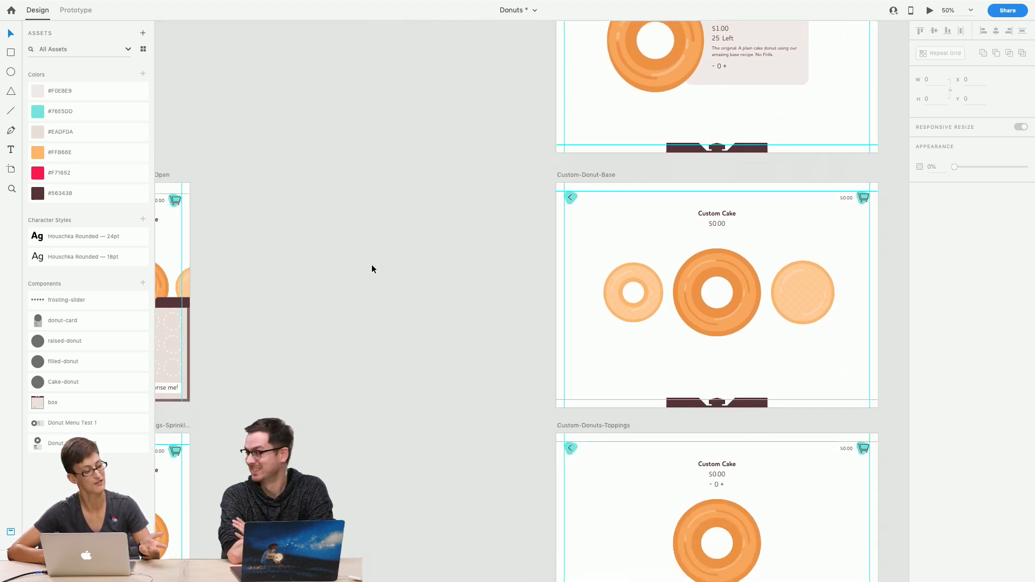
scroll(381, 218, "down", 3)
scroll(381, 219, "right", 1)
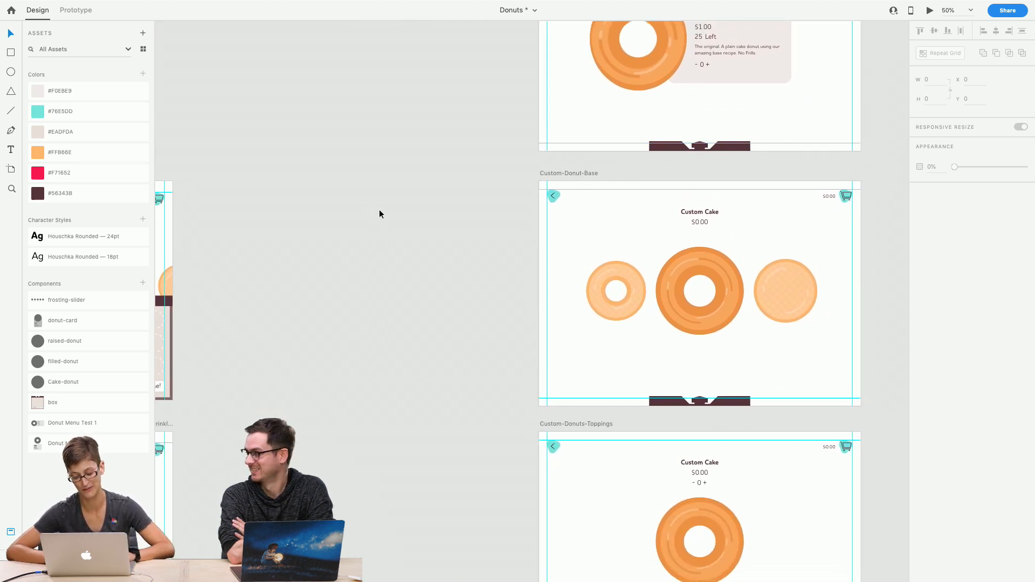
scroll(374, 200, "up", 10)
scroll(374, 200, "left", 3)
scroll(375, 203, "up", 5)
scroll(375, 203, "right", 6)
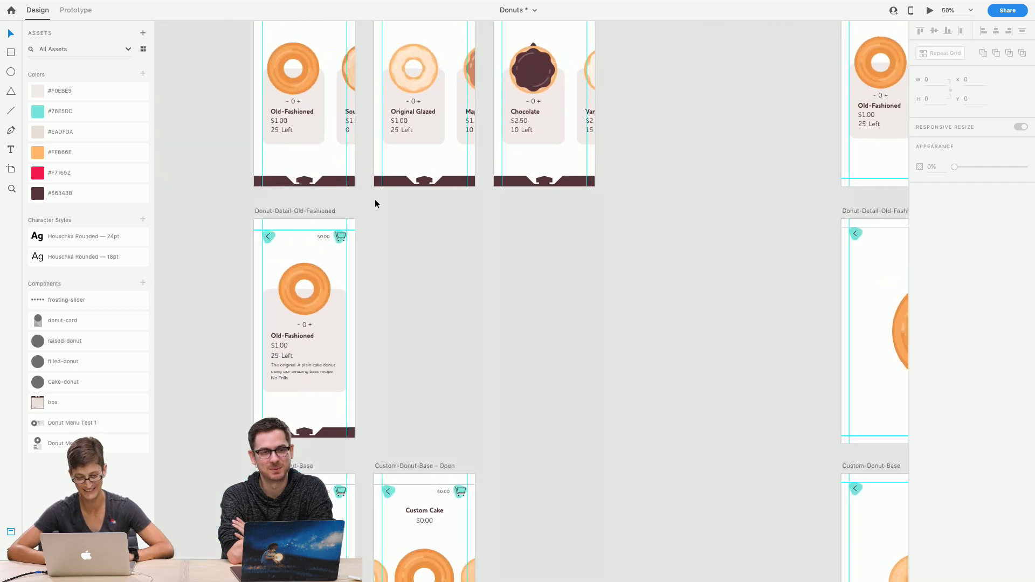
scroll(376, 203, "left", 2)
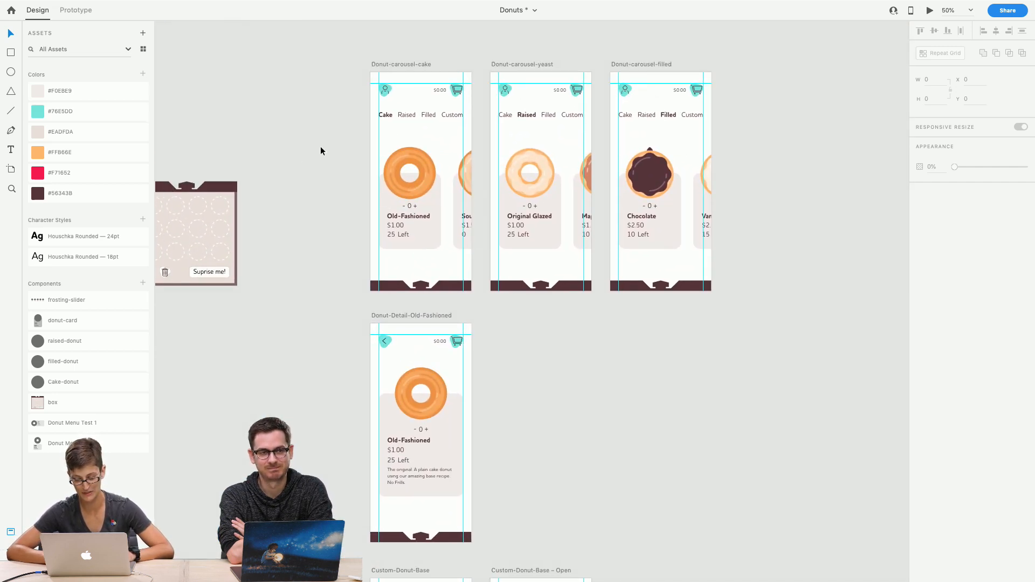
Draw a horizontal line about 43 px long over the Cake label on the mobile Donut-carousel-cake artboard and nudge it to Y 163
left_click(11, 188)
left_click(410, 182)
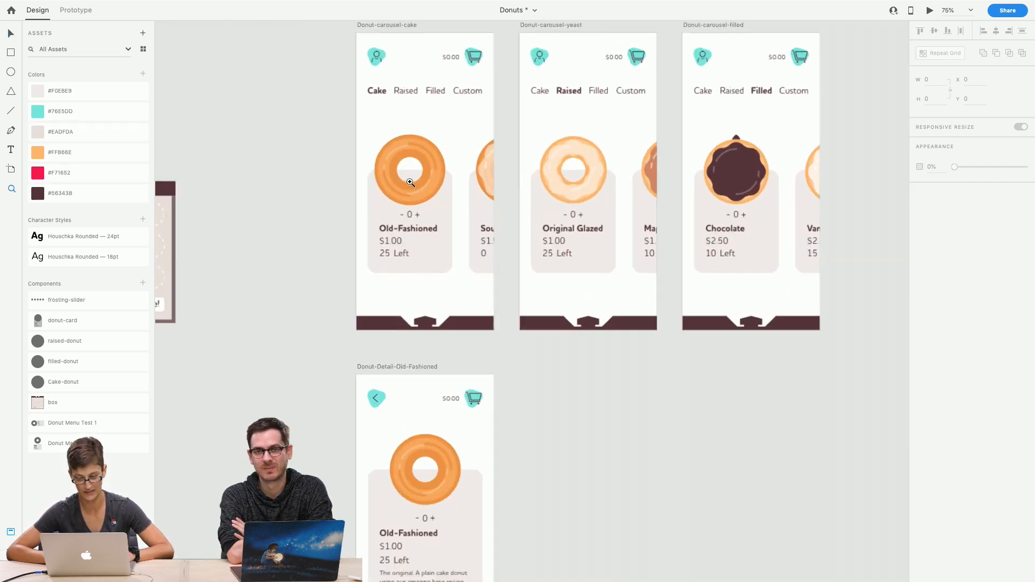
left_click(410, 183)
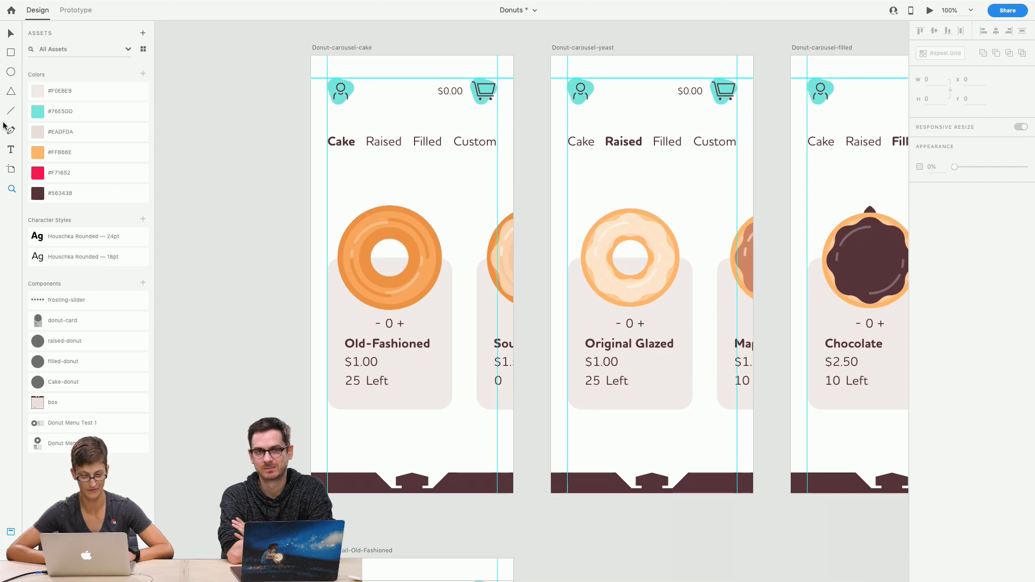
left_click(10, 130)
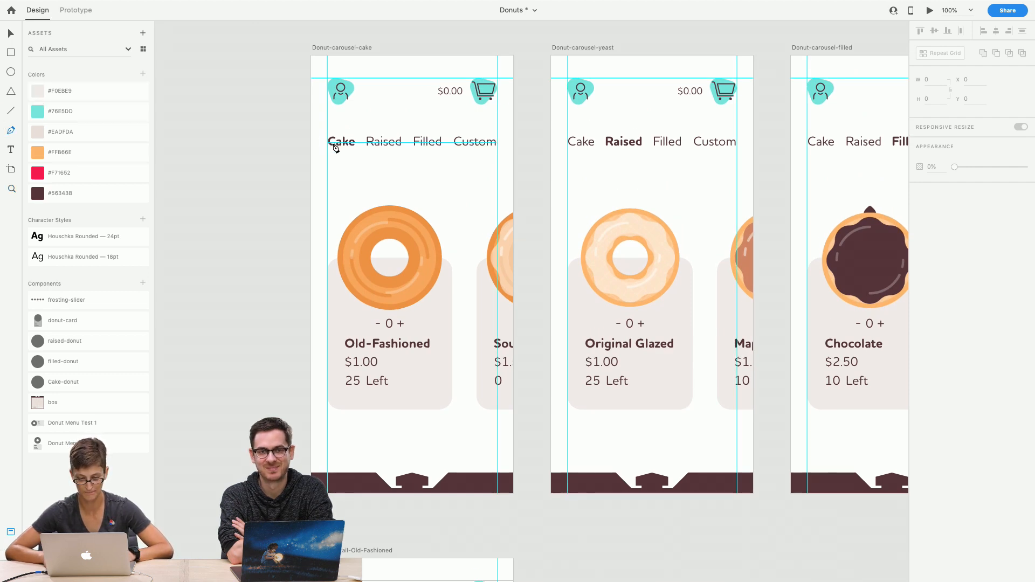
left_click(333, 143)
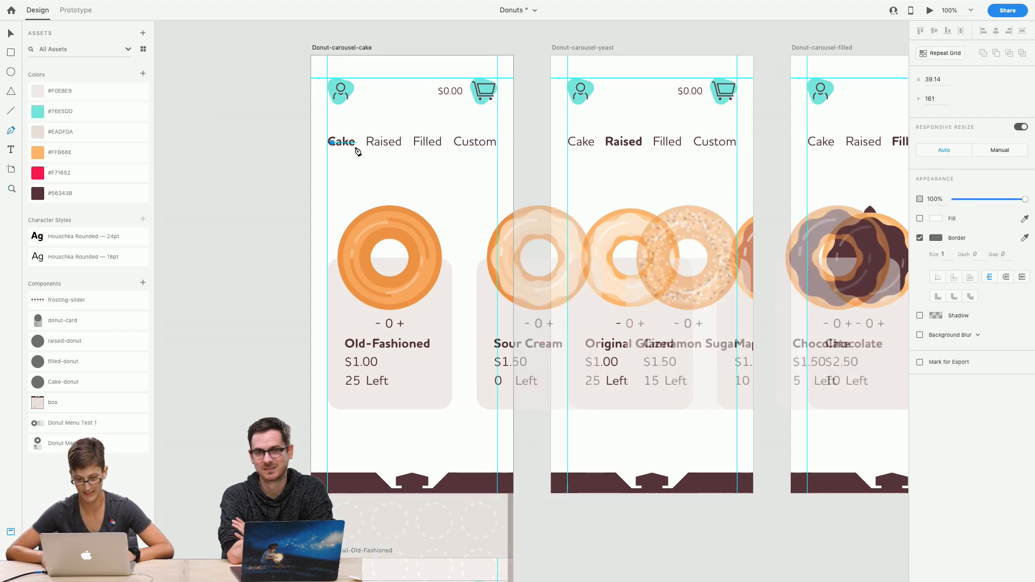
left_click(10, 33)
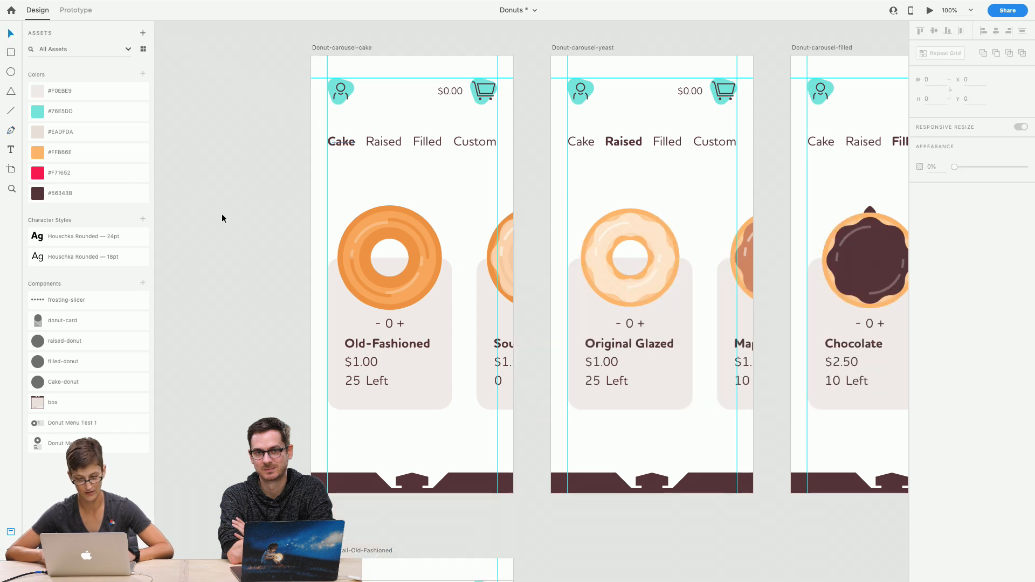
left_click(336, 144)
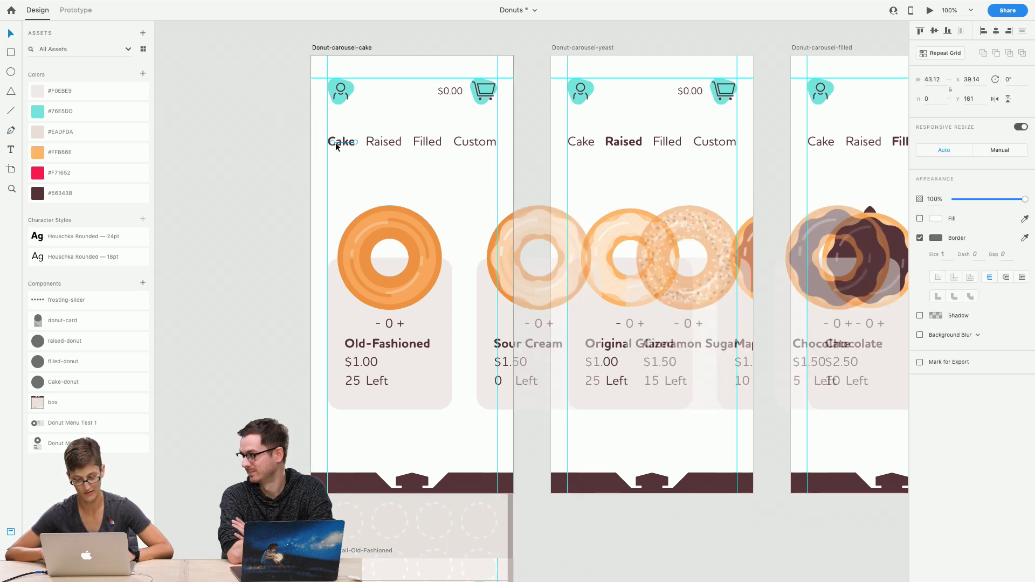
key("Down")
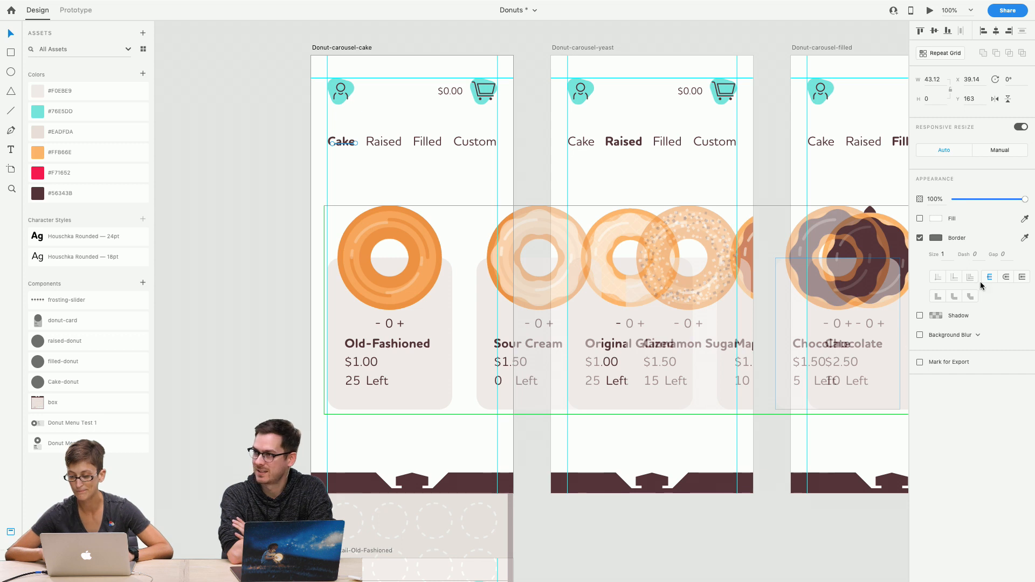
Give the line over the Cake label a #FFB66E border of size 15 and set its opacity to 50%
left_click(116, 151)
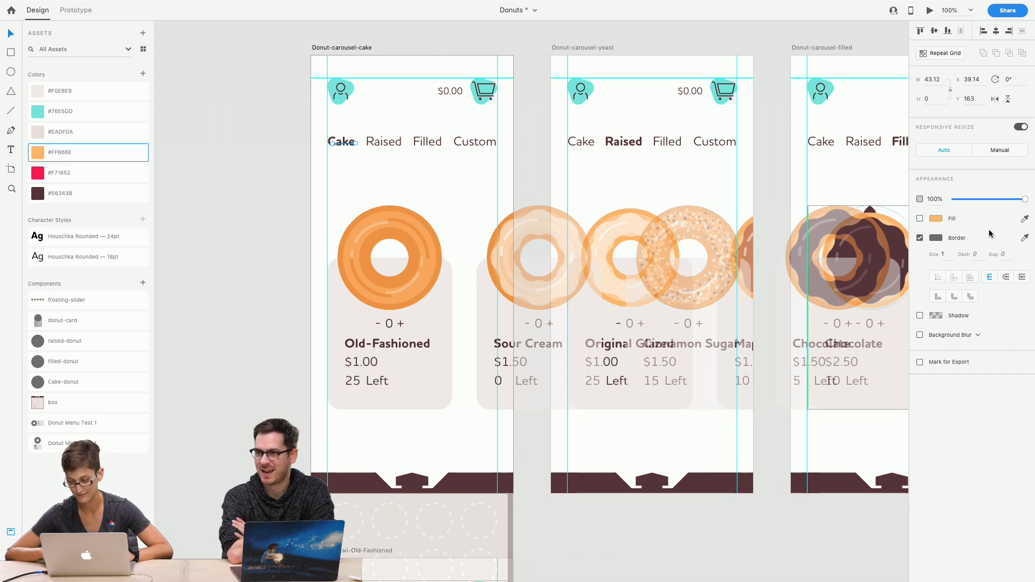
left_click(1024, 238)
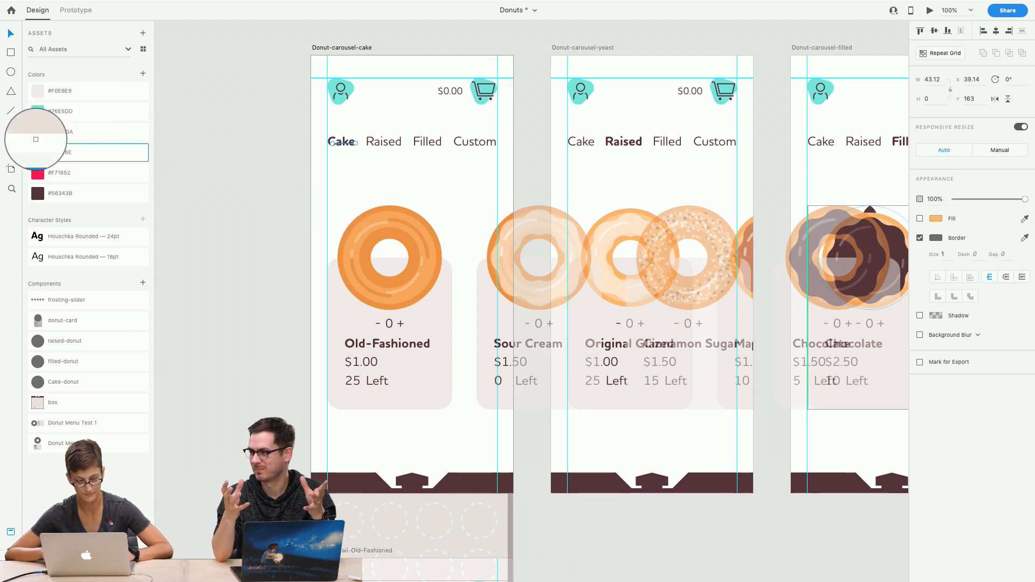
left_click(39, 148)
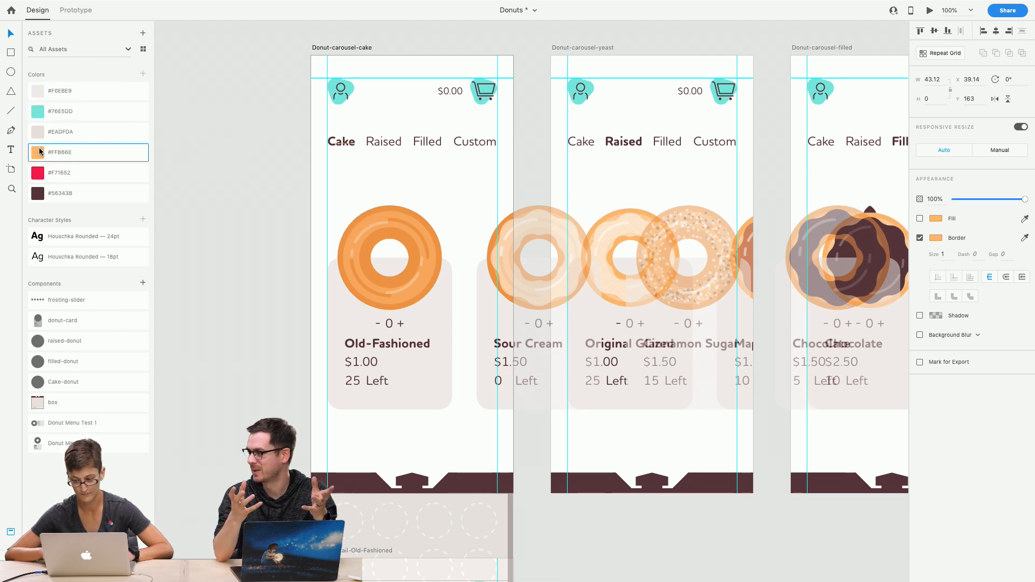
left_click(942, 254)
type("5")
key("Return")
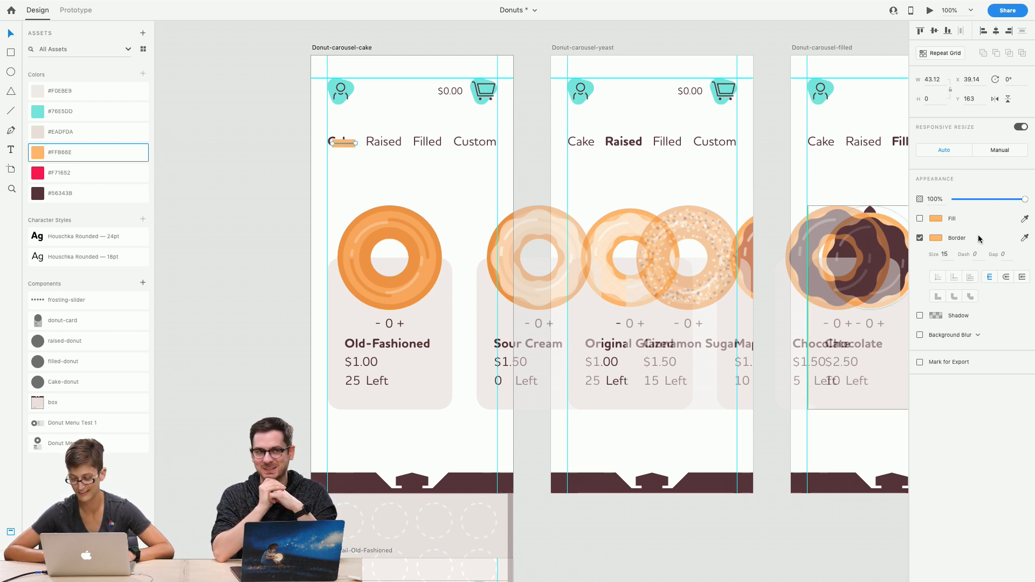
left_click(941, 200)
type("50")
key("Return")
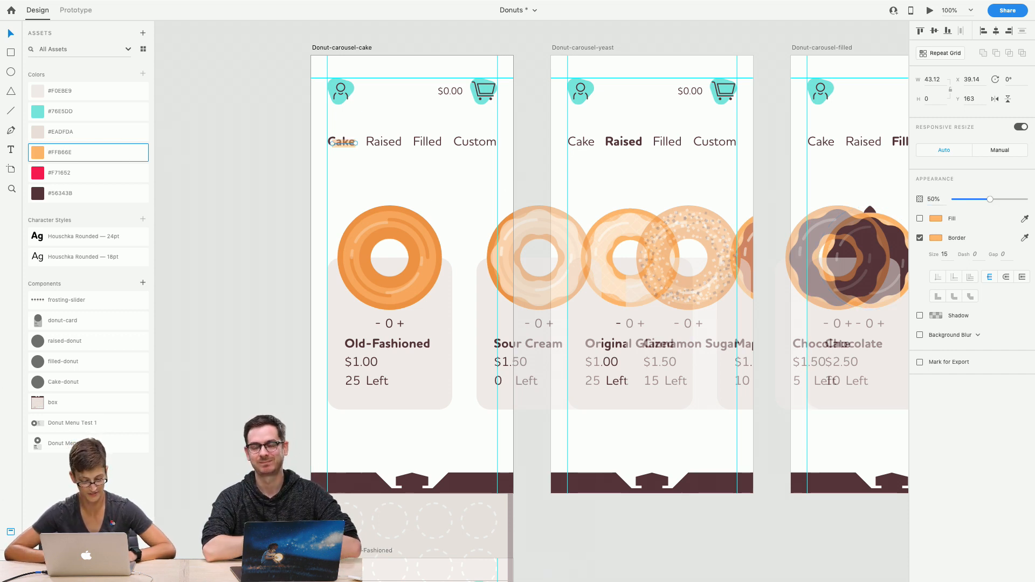
Move the orange line's layer directly beneath the Donut-choices group on the Donut-carousel-cake artboard
left_click(11, 551)
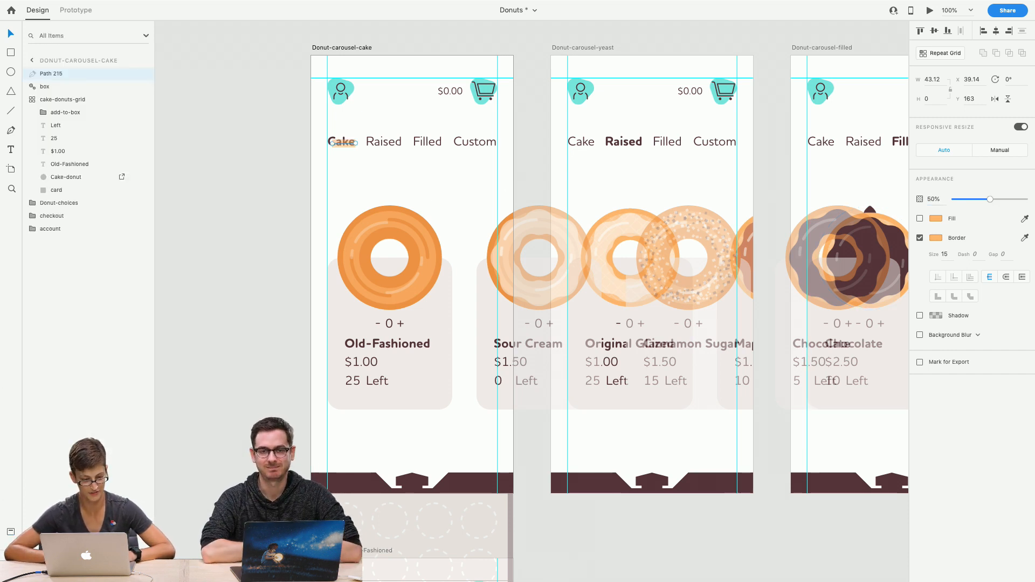
left_click(35, 110)
left_click(32, 100)
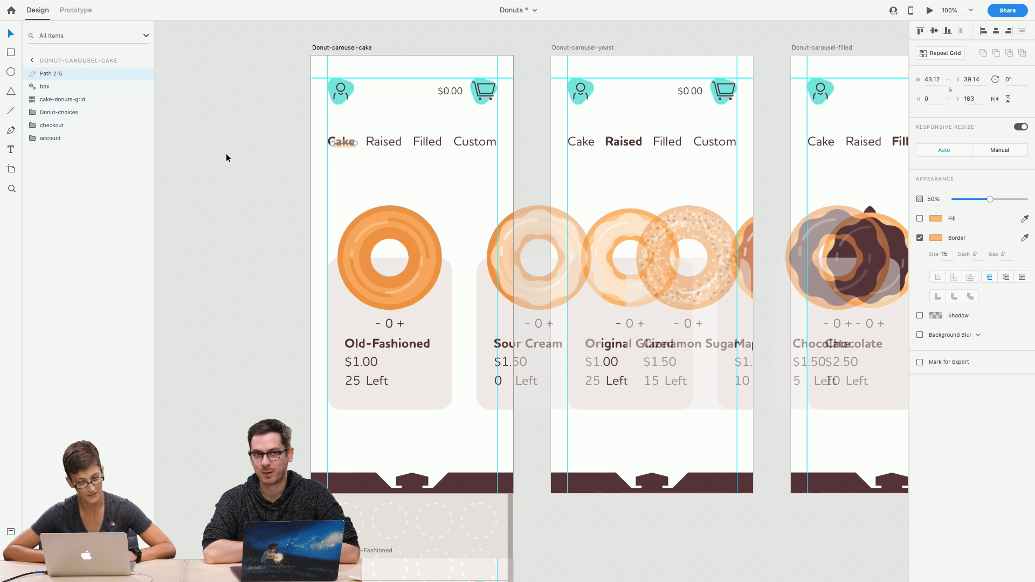
left_click(36, 112)
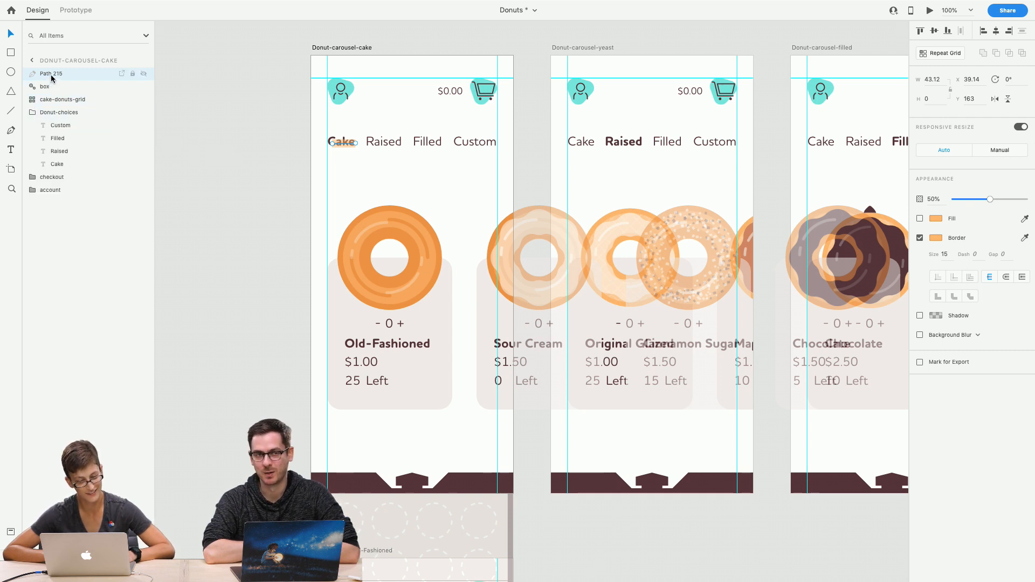
left_click_drag(52, 76, 46, 120)
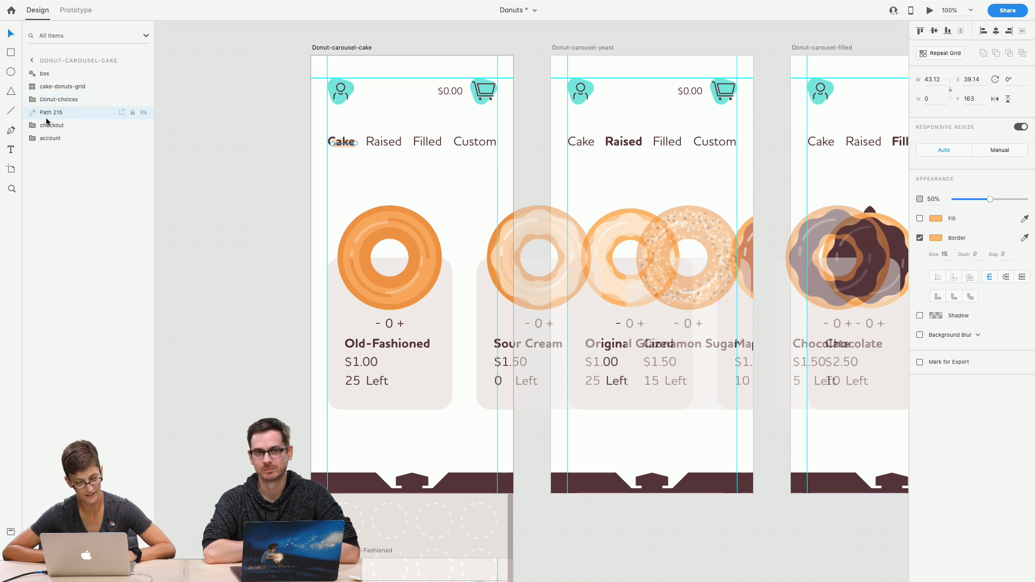
Nudge the orange line down to Y 169 so it underlines the Cake label
key("Down")
key("Down")
key("Down")
key("Down")
key("Down")
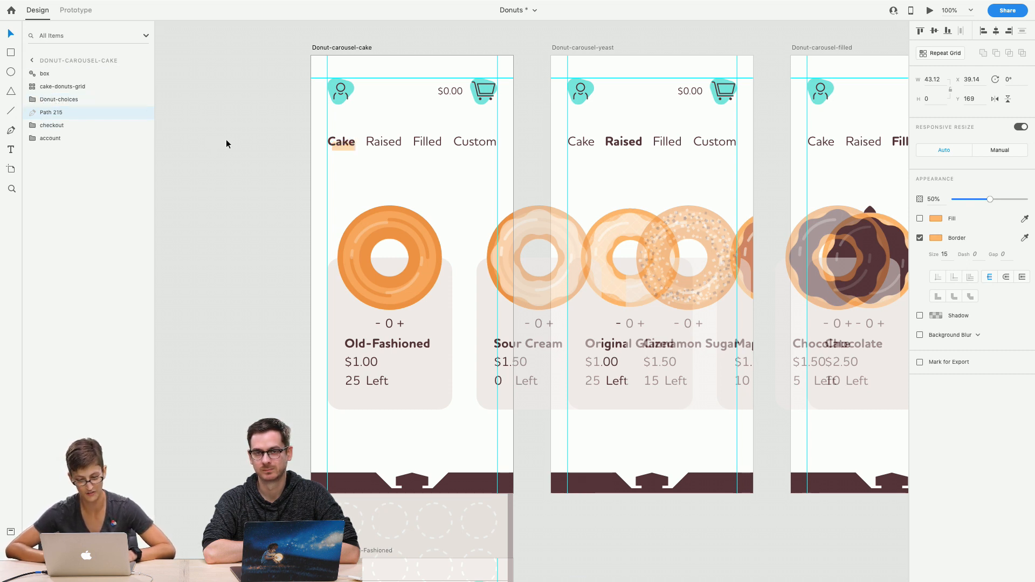
Rename the orange line's layer to selector
double_click(52, 112)
type("select")
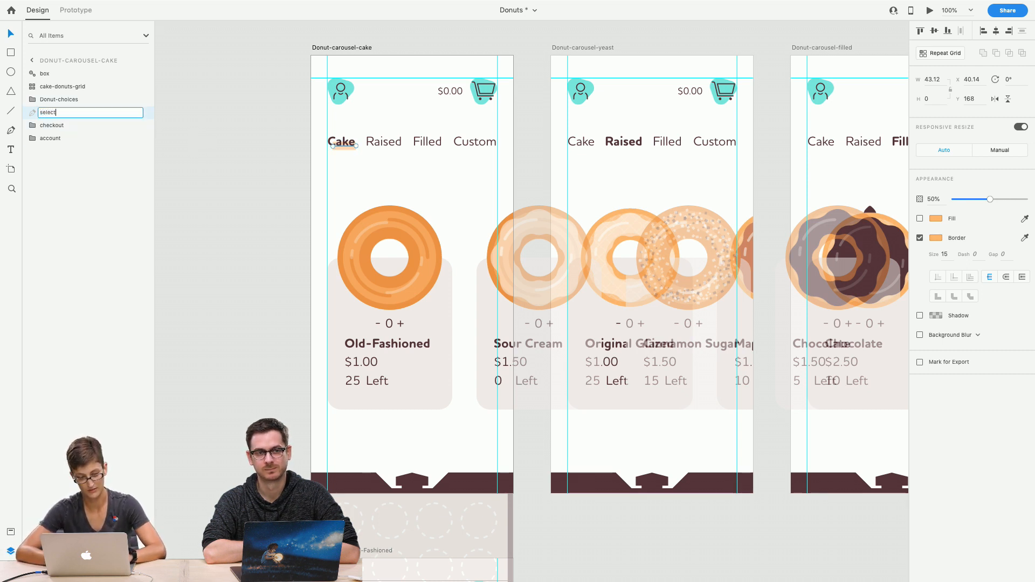
type("ed")
key("Return")
left_click(216, 159)
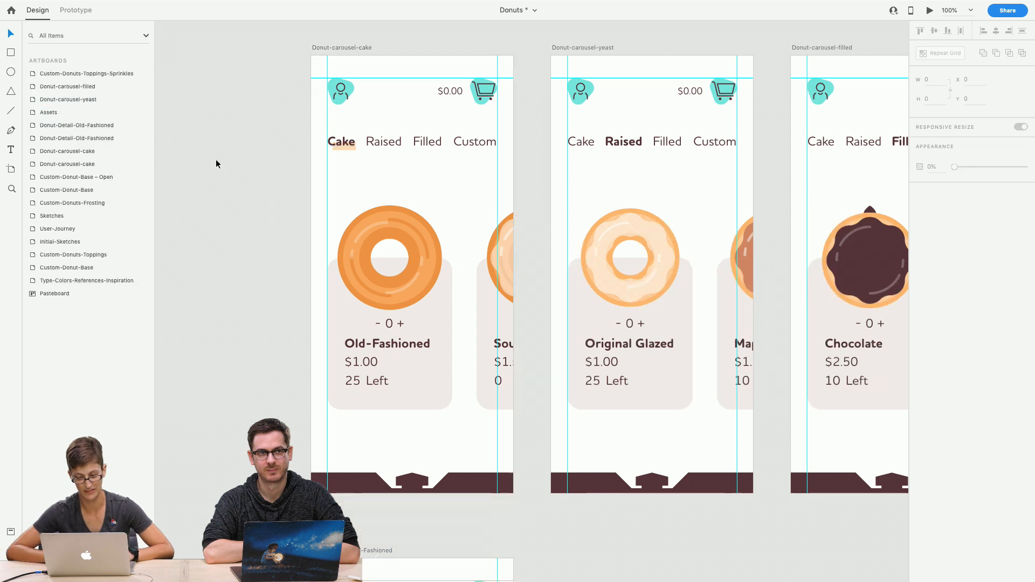
Extend the selector line's left end to X 30, hiding the Donut-choices group during the edit and showing it again
left_click(340, 147)
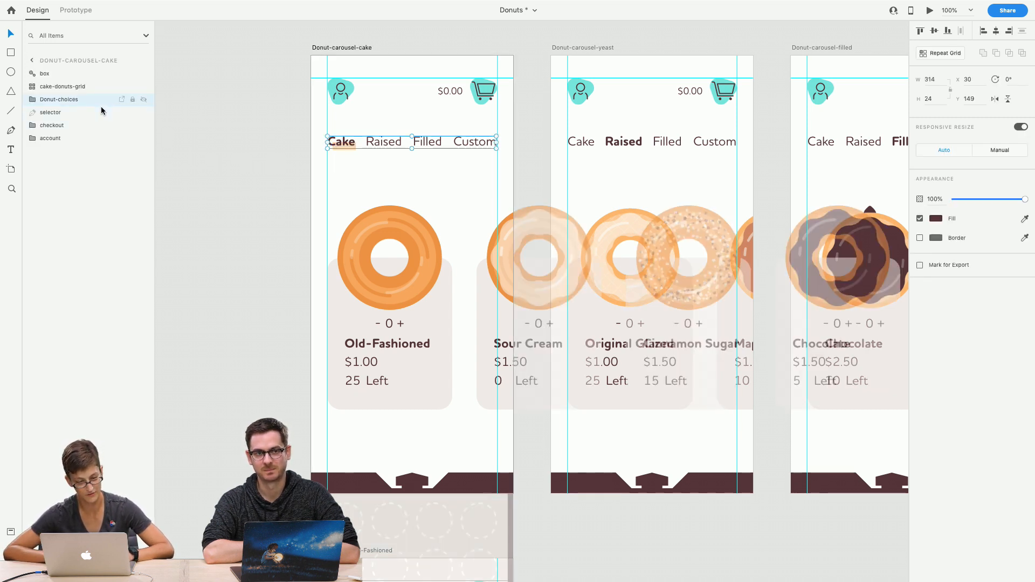
left_click(143, 99)
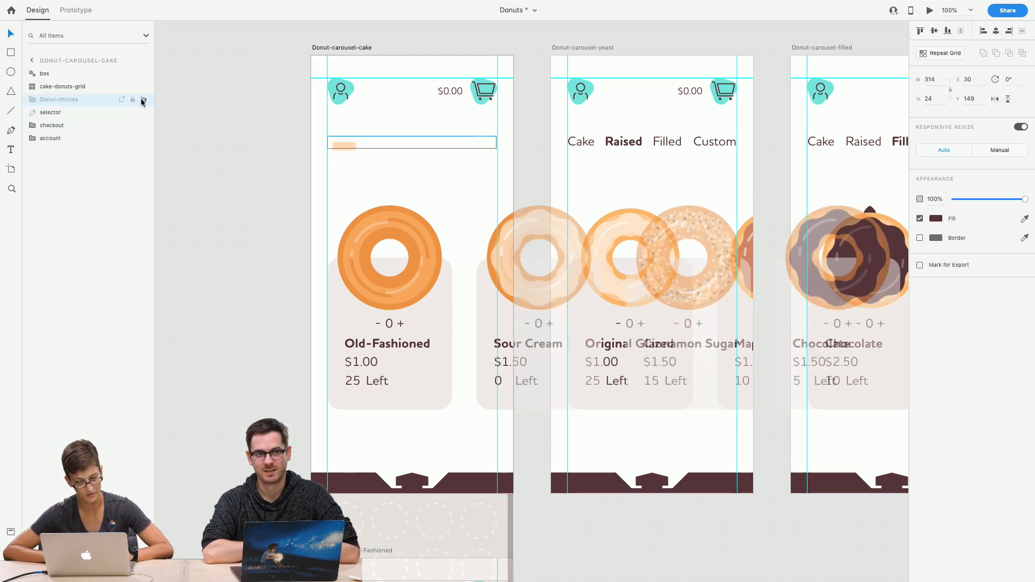
left_click(339, 145)
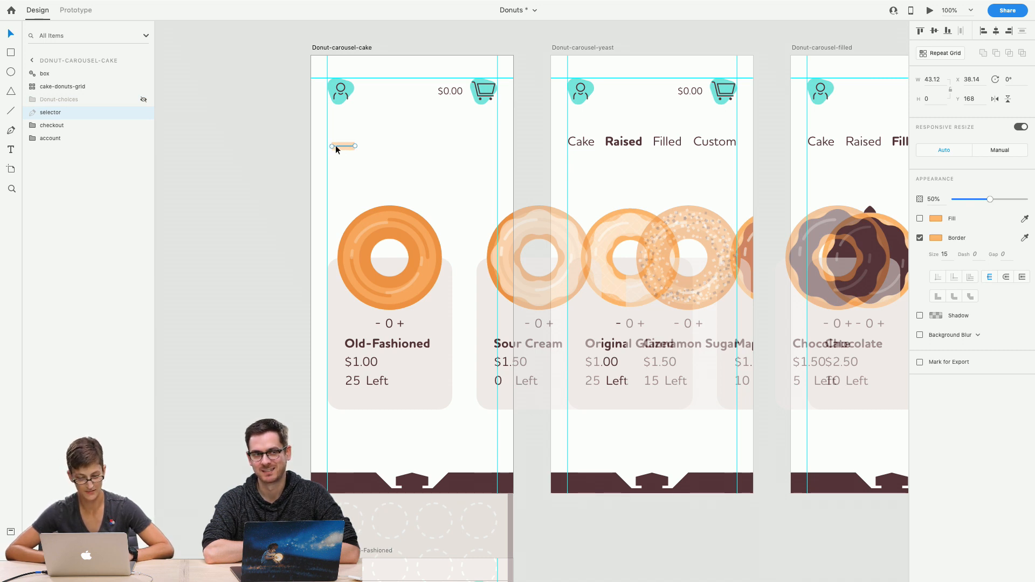
double_click(336, 146)
left_click_drag(332, 146, 328, 146)
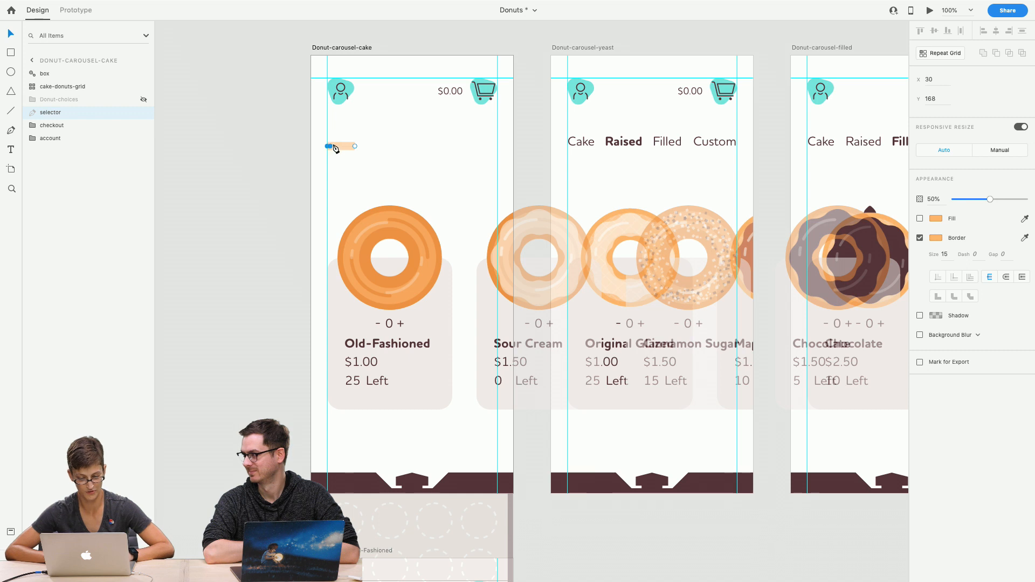
left_click(144, 99)
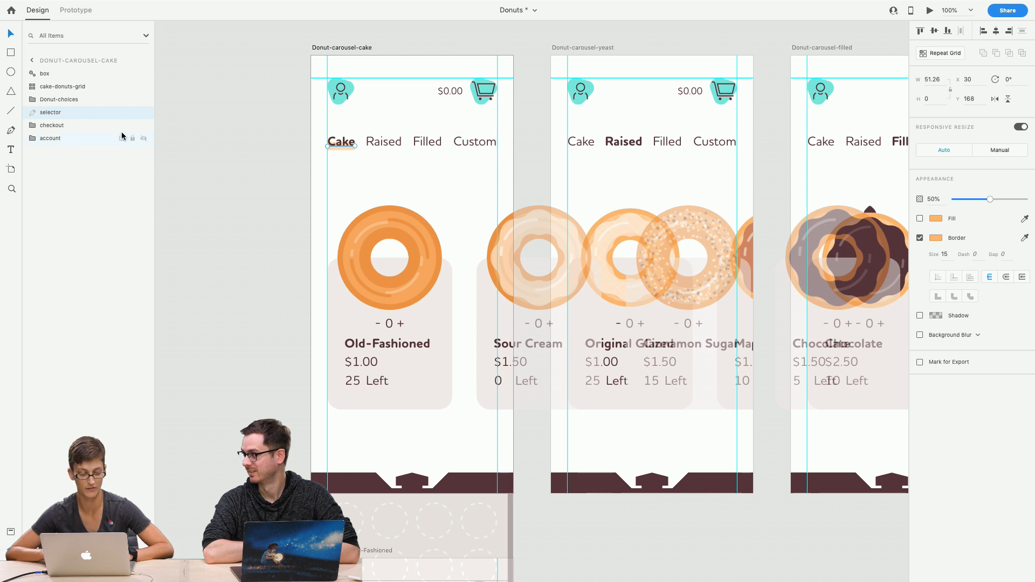
Nudge the selector line right to X 37 beneath the Cake label
left_click(93, 131)
left_click(88, 115)
key("Right")
key("Right")
key("Right")
key("Right")
key("Right")
key("Right")
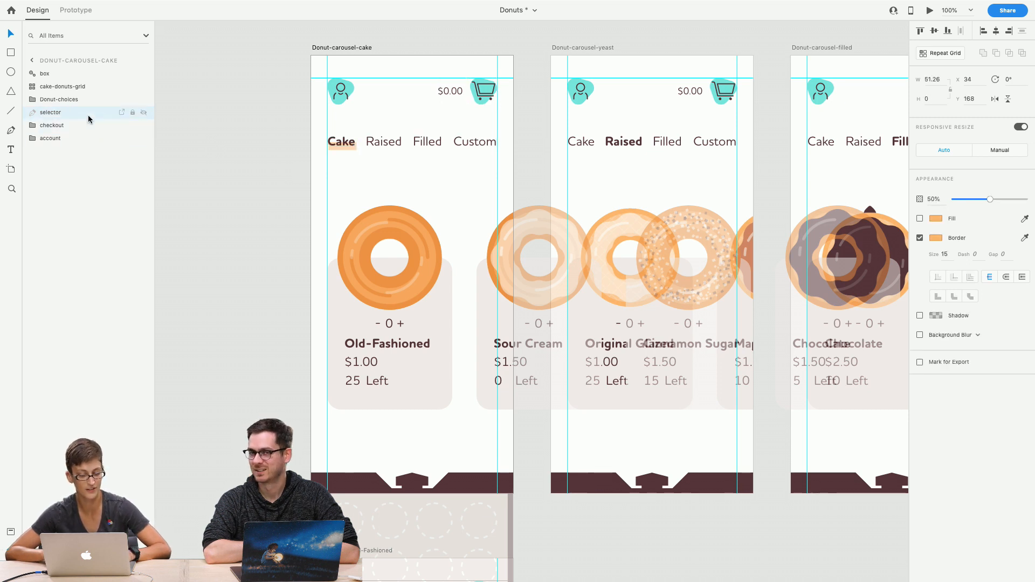
key("Right")
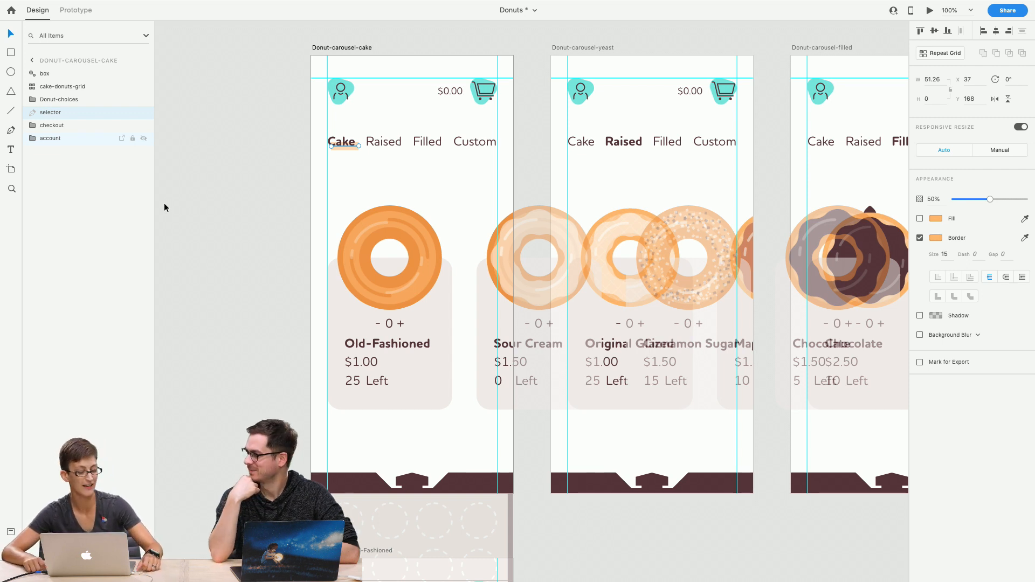
left_click(267, 128)
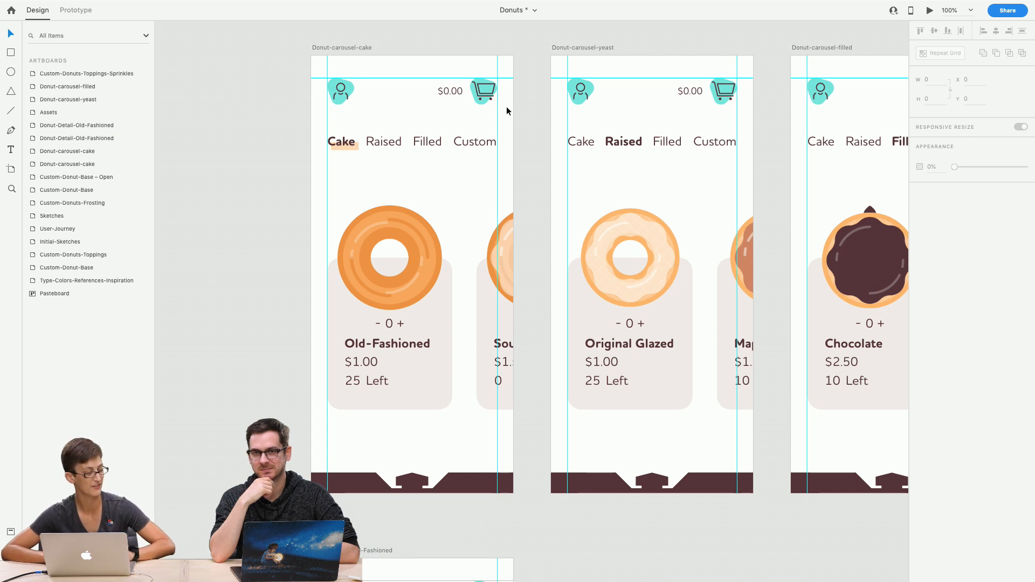
Paste a copy of the selector line onto the mobile Donut-carousel-yeast artboard and shift it right toward the Raised label
left_click(623, 143)
key("ctrl+v")
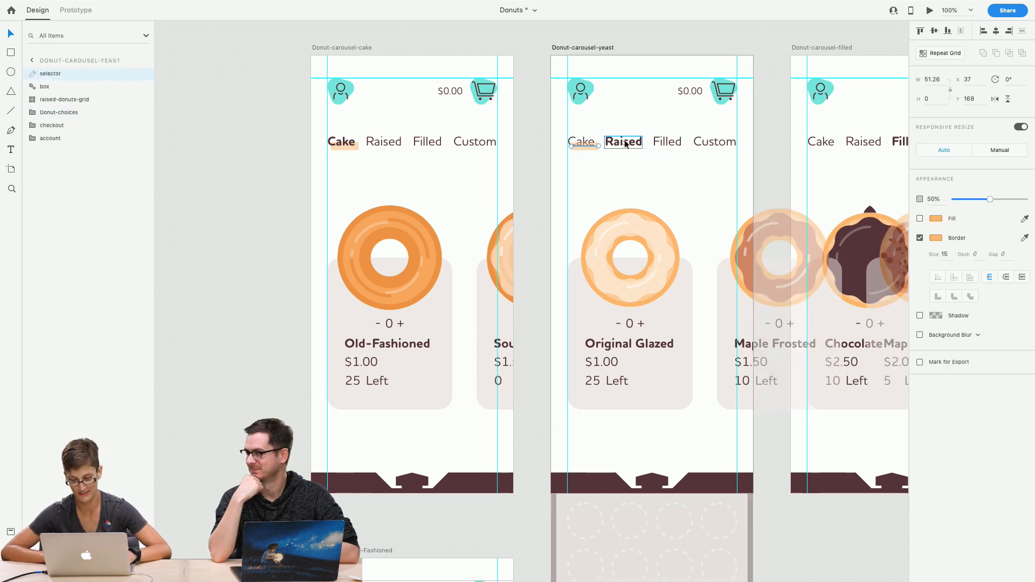
key("Right")
key("Right")
key("Right")
key("Right")
key("Right")
key("Right")
key("Right")
key("Right")
key("Right")
key("Right")
key("Right")
key("Right")
key("Right")
key("Right")
key("Right")
key("Right")
key("Right")
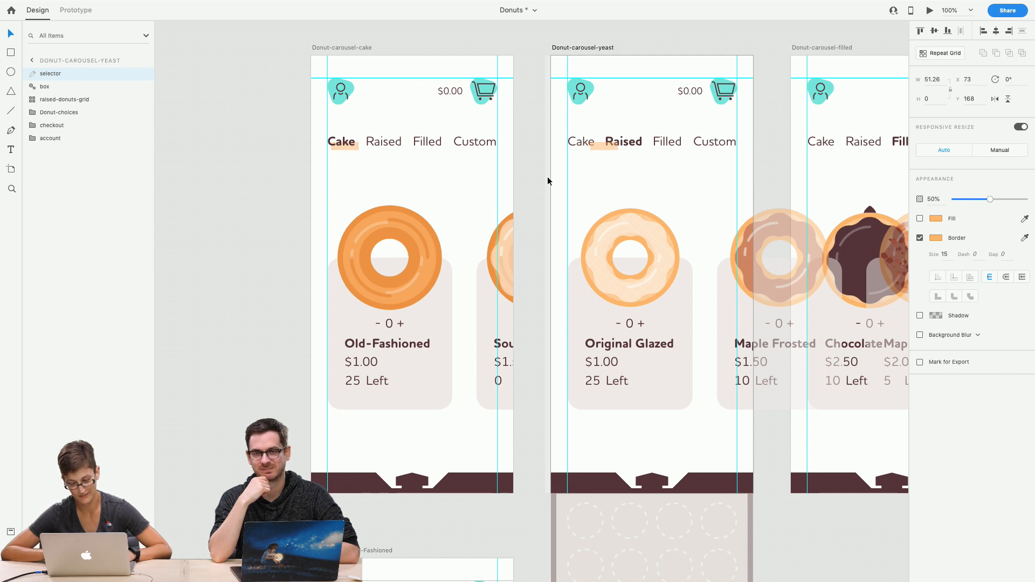
Lengthen the copied selector line to a width of 69.28 to fit the Raised label and position it at X 109
left_click_drag(598, 146, 646, 147)
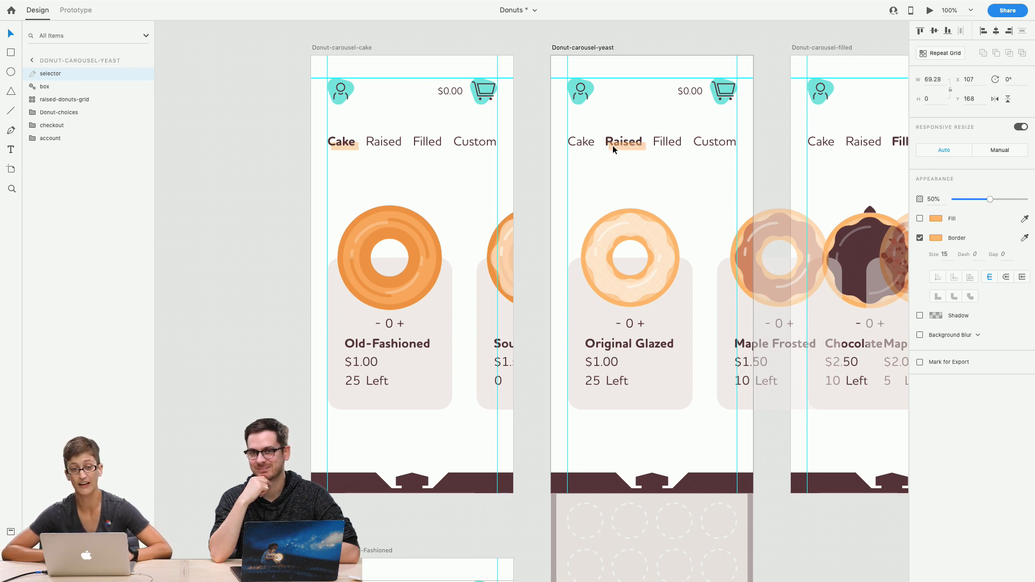
key("Right")
key("Right")
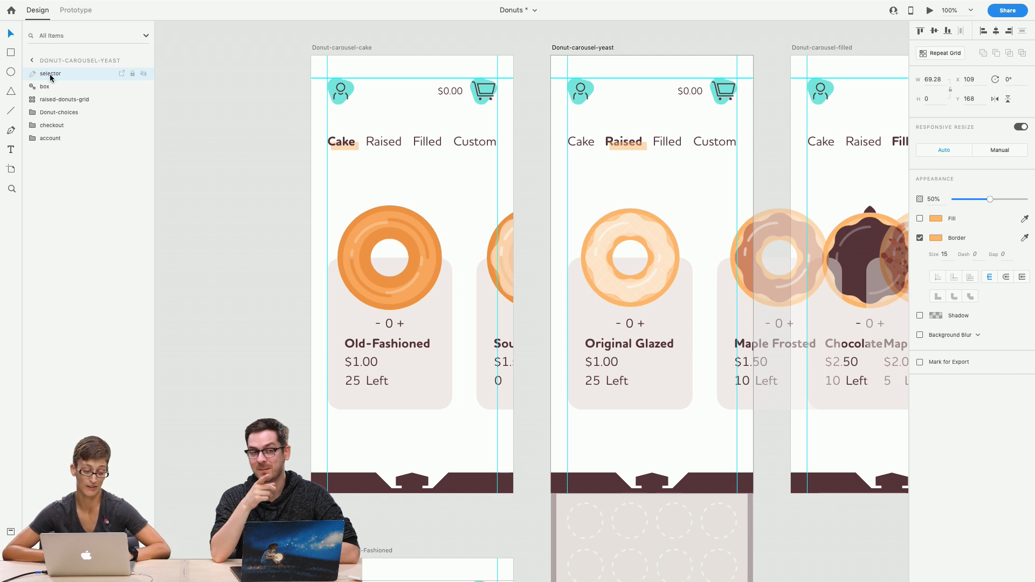
Move the selector layer on the Donut-carousel-yeast artboard beneath the Donut-choices group
left_click_drag(50, 77, 50, 118)
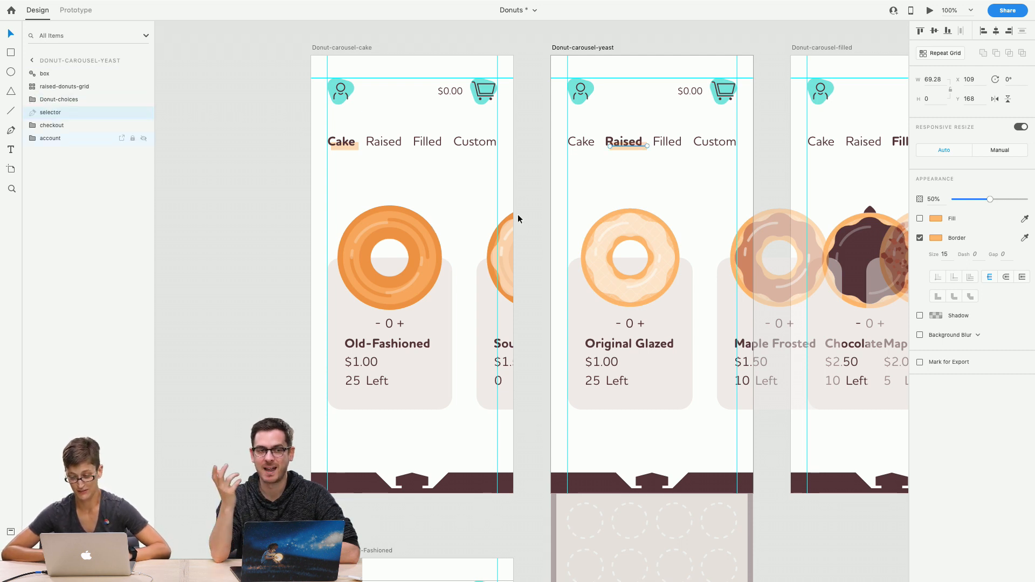
left_click(601, 165)
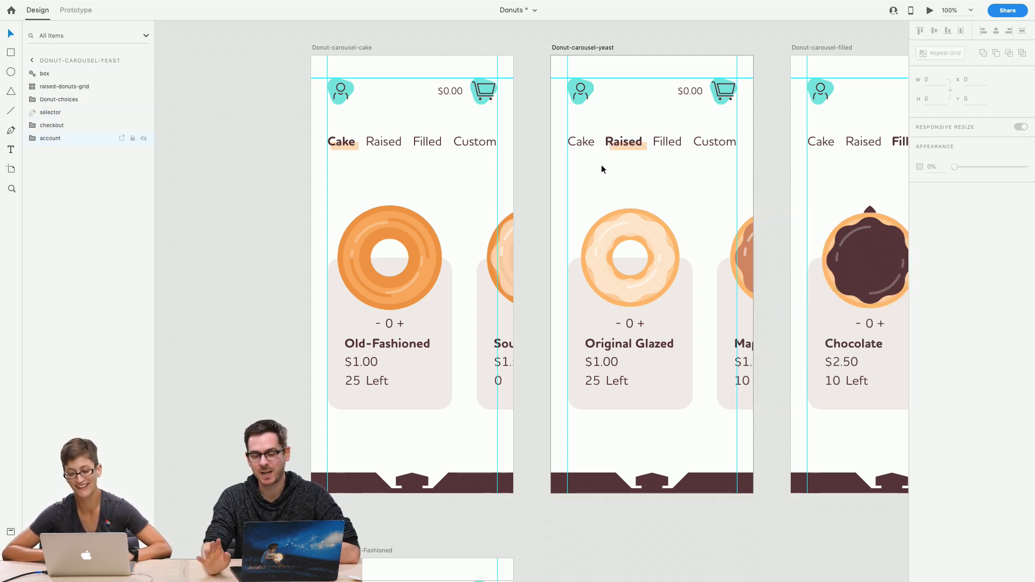
Paste the selector line onto Donut-carousel-filled, fit it under Filled at X 193 with width 59.56, and move its layer below Donut-choices
scroll(601, 167, "right", 5)
scroll(751, 202, "right", 5)
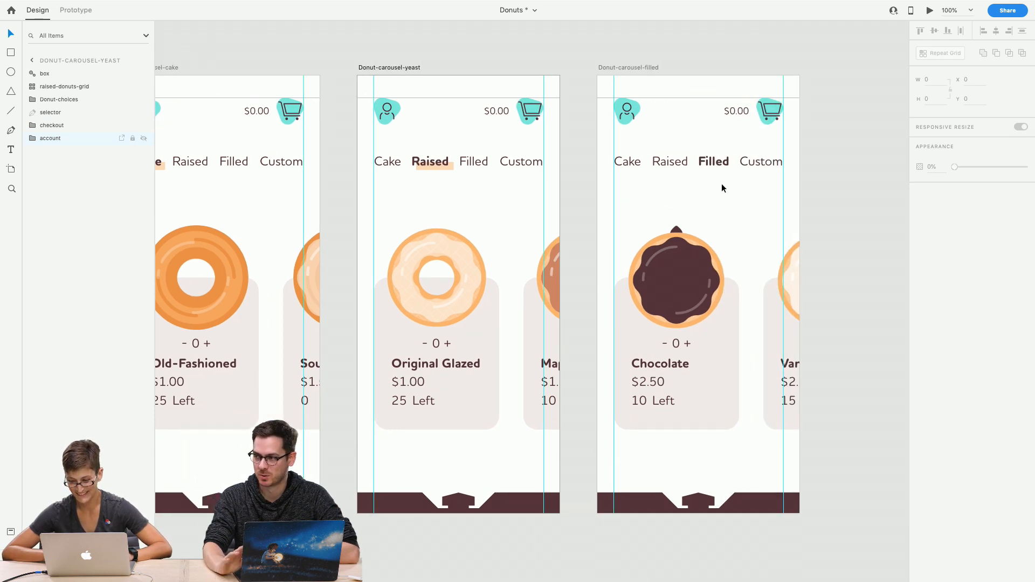
left_click(714, 165)
key("super+z")
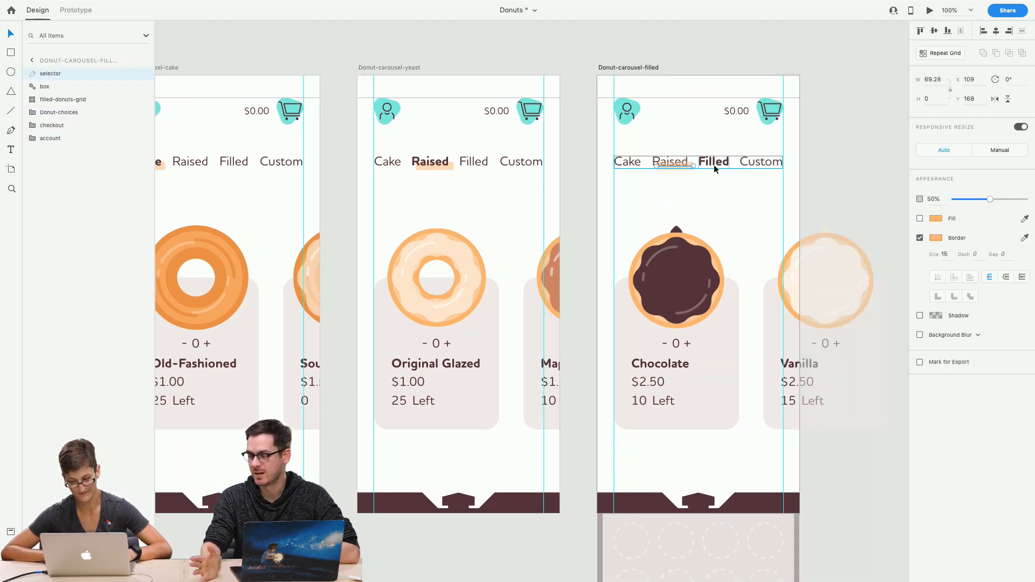
left_click_drag(676, 167, 734, 168)
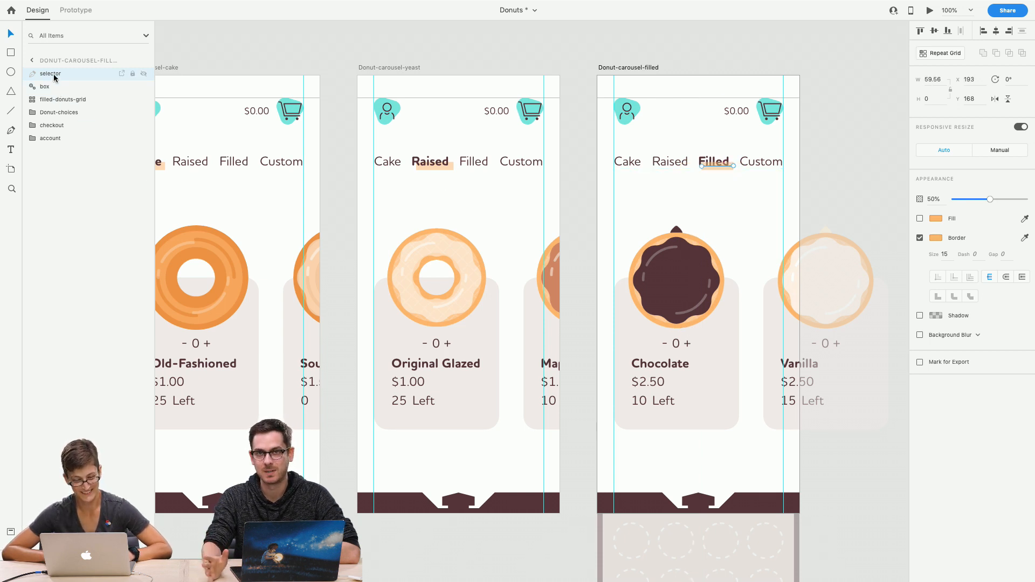
left_click_drag(54, 75, 57, 120)
left_click(261, 202)
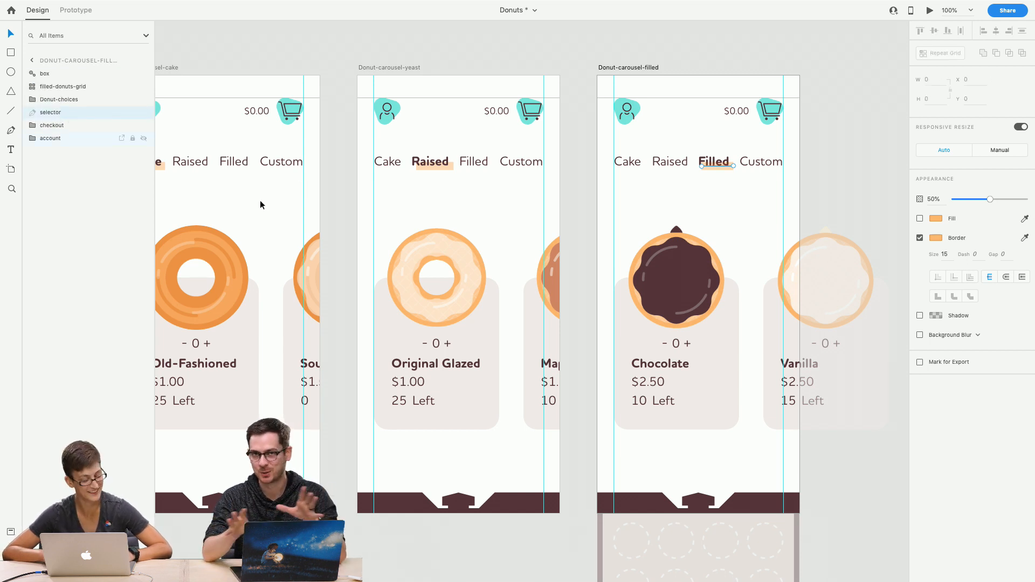
Paste a copy of the selector line onto the Custom-Donuts-Frosting artboard
scroll(261, 202, "left", 4)
scroll(261, 202, "down", 1)
scroll(260, 204, "down", 5)
scroll(259, 203, "left", 2)
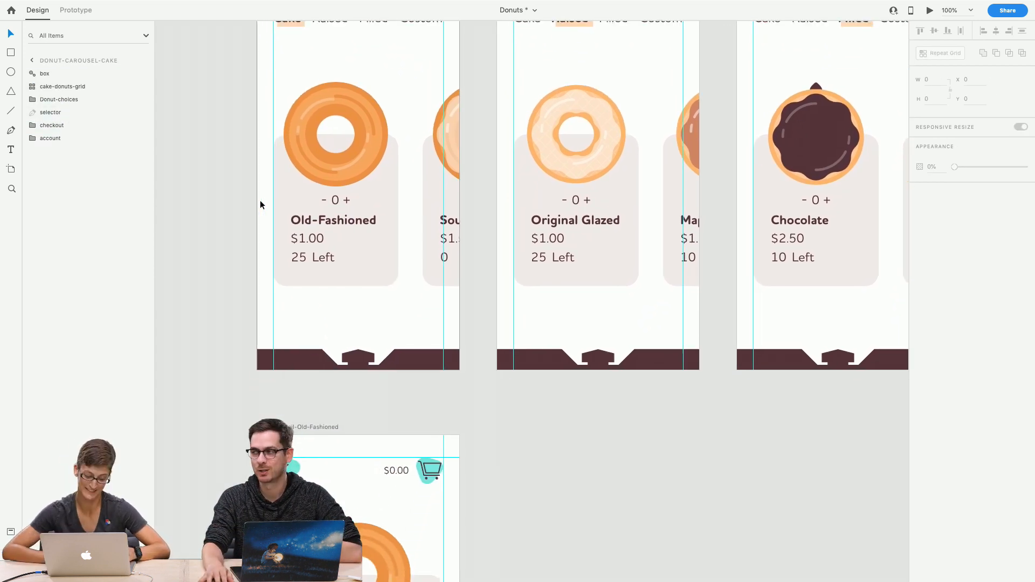
scroll(259, 200, "up", 2)
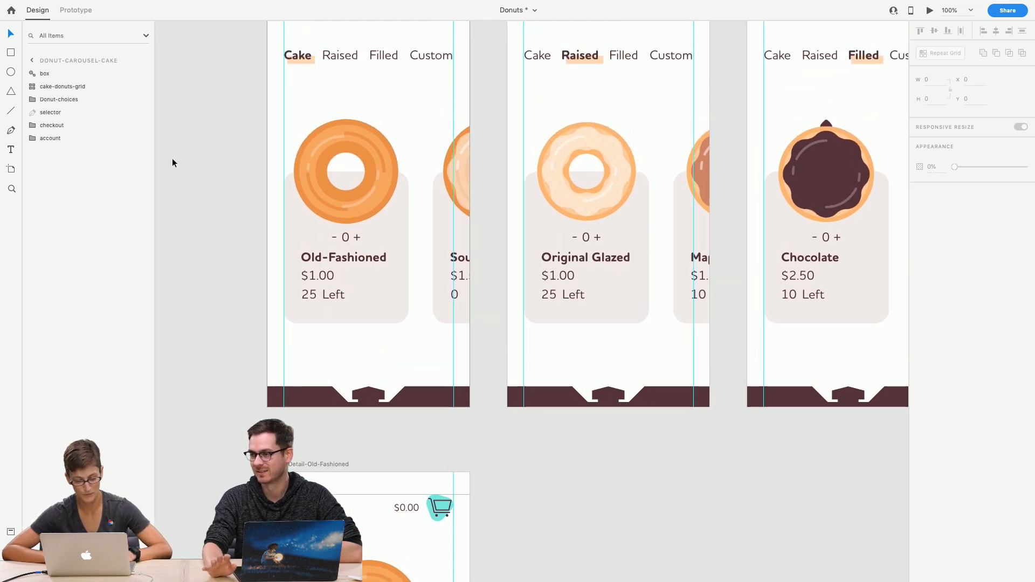
scroll(186, 283, "down", 20)
scroll(186, 283, "left", 2)
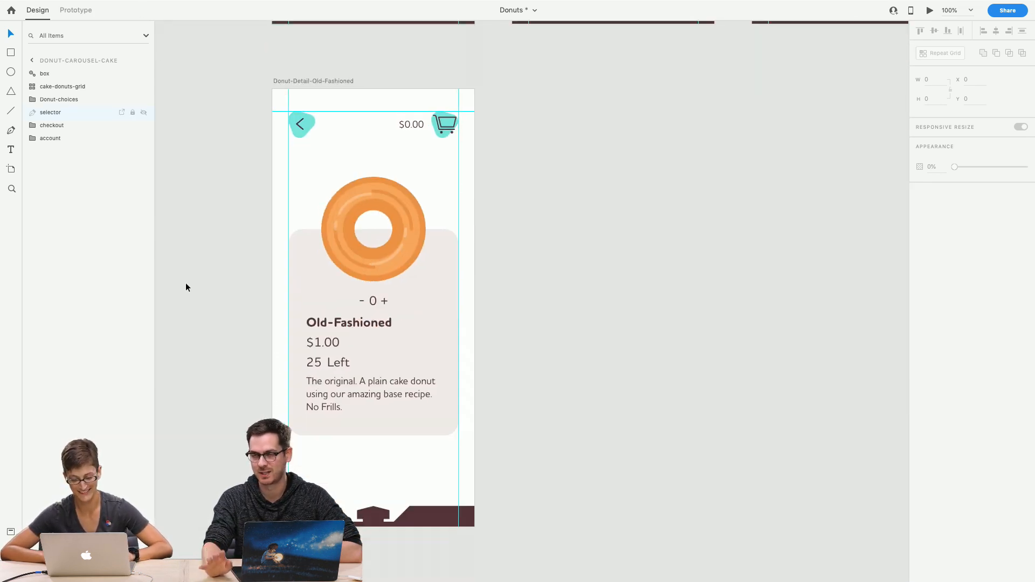
scroll(185, 282, "up", 5)
scroll(185, 283, "left", 1)
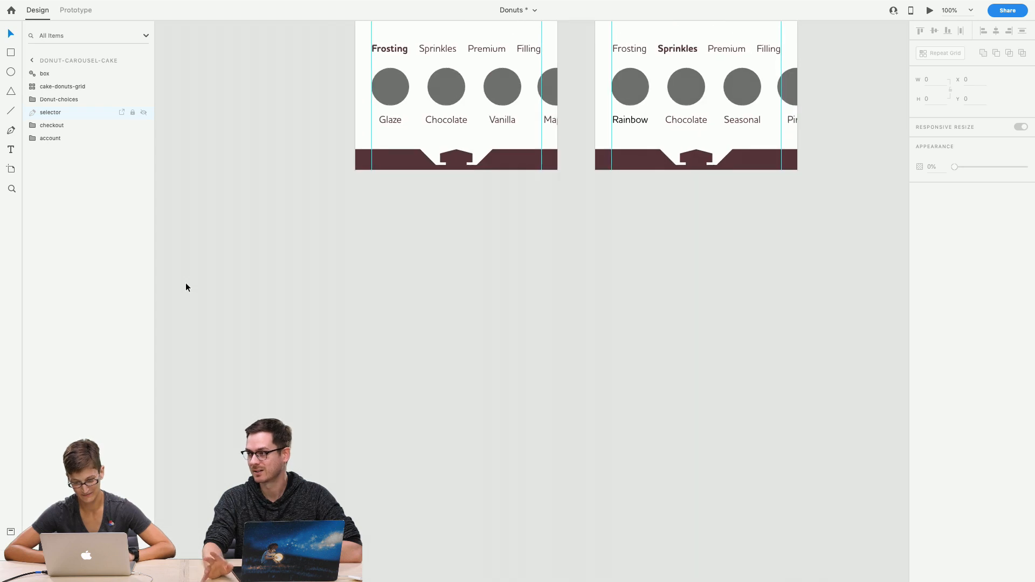
left_click(10, 186)
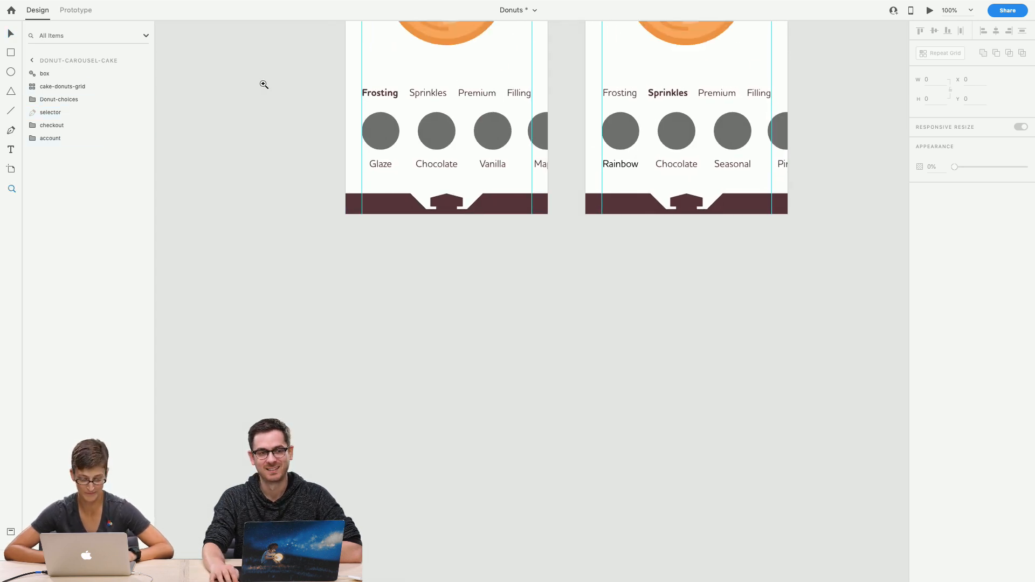
left_click(411, 107)
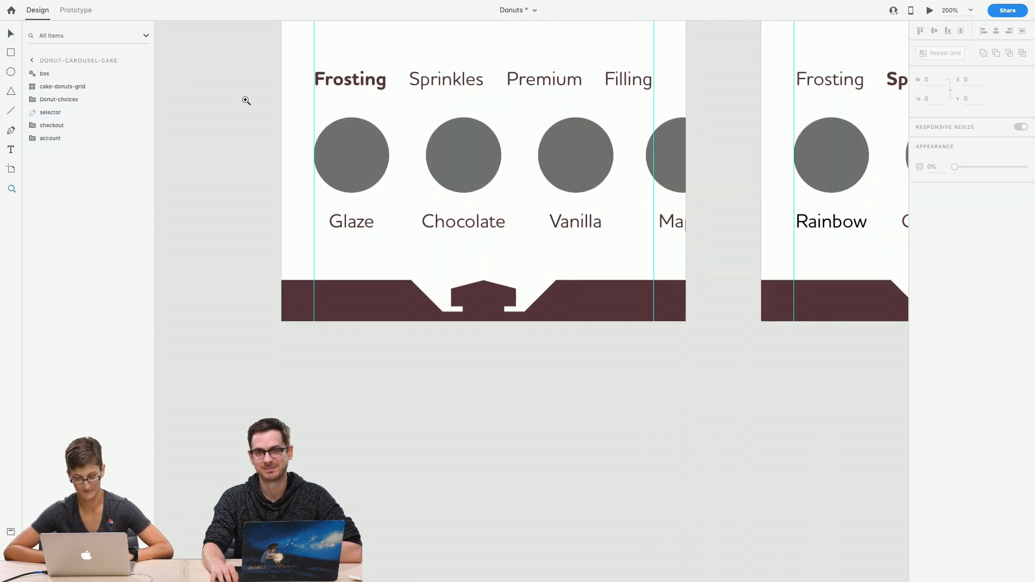
scroll(246, 101, "up", 3)
scroll(245, 101, "left", 1)
key("super+v")
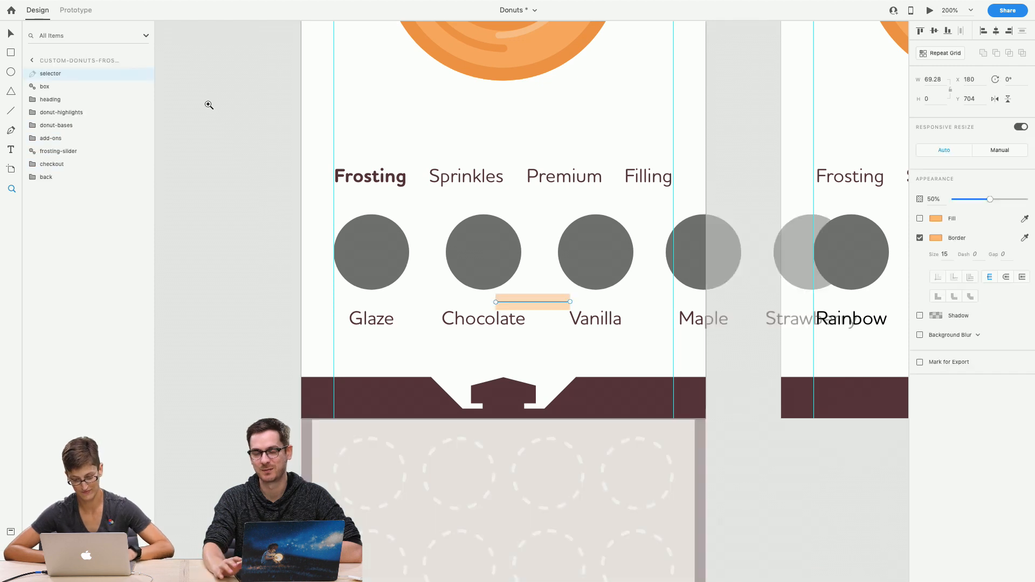
Move the pasted selector line under the Frosting label at X 37, Y 594, and set its border size to 10
left_click(12, 33)
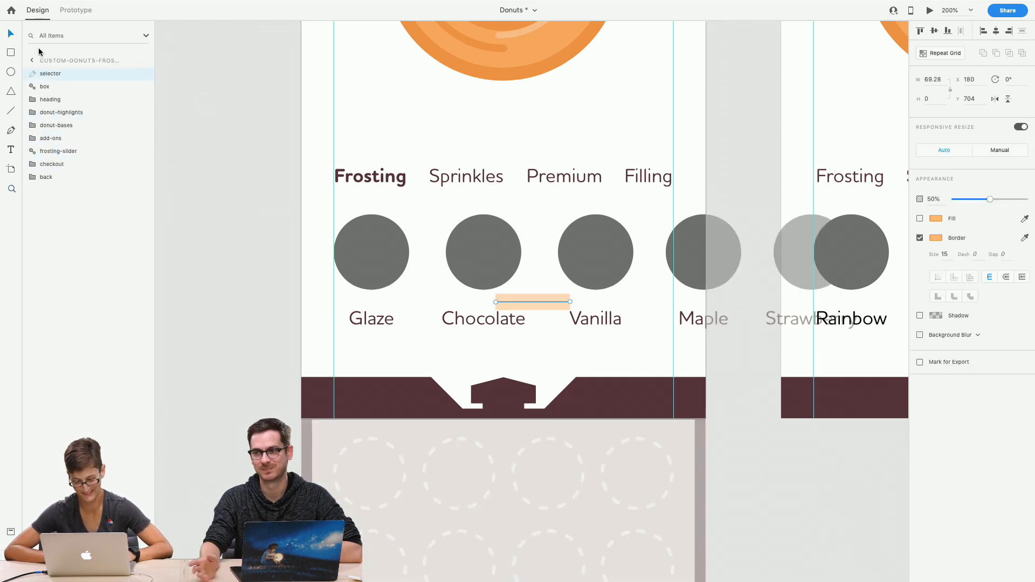
left_click_drag(522, 306, 368, 187)
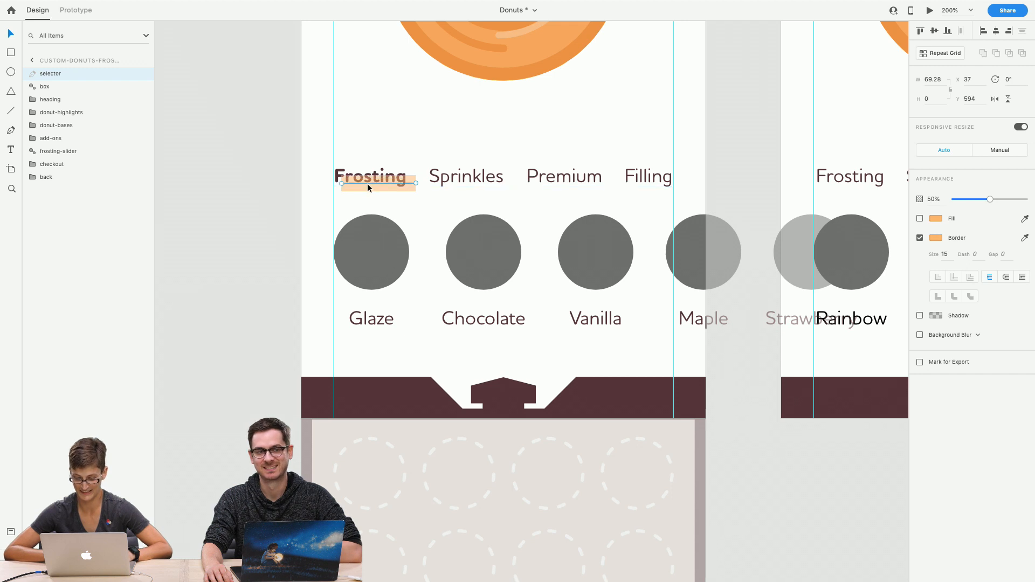
left_click(953, 252)
key("Return")
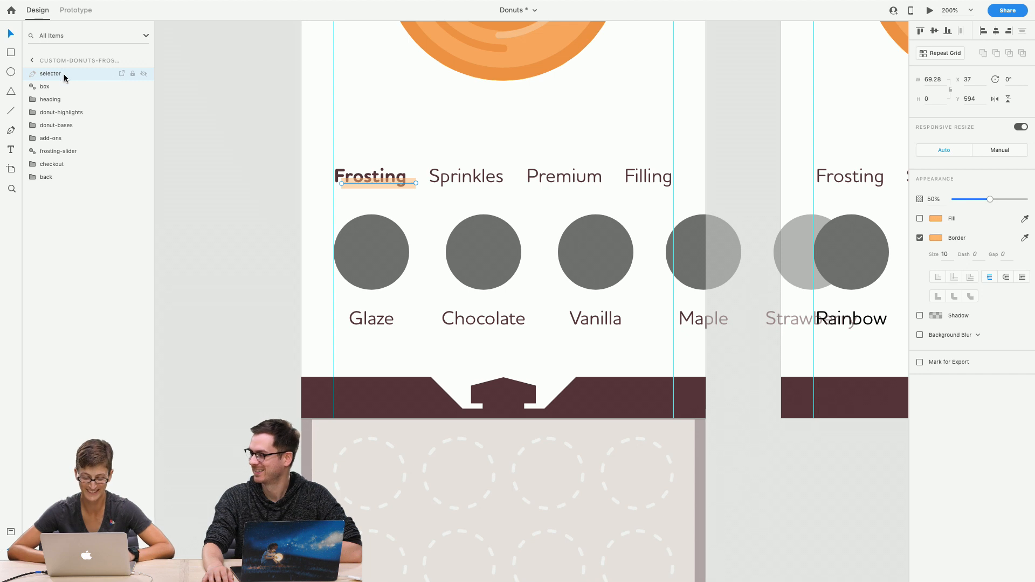
Move the selector layer beneath frosting-slider and nudge the line to X 35, Y 592 behind the Frosting label
double_click(41, 76)
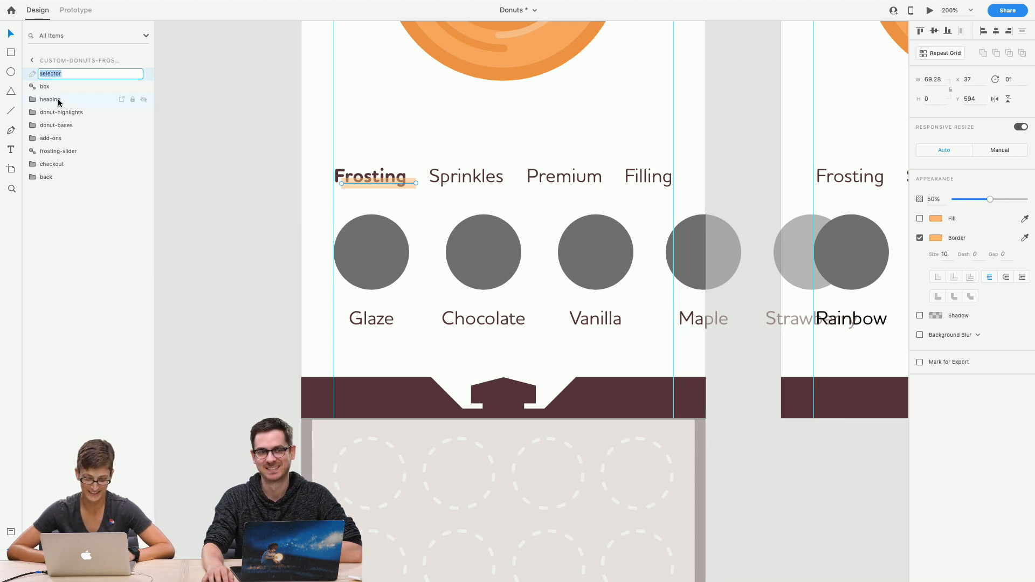
left_click(57, 100)
left_click(58, 73)
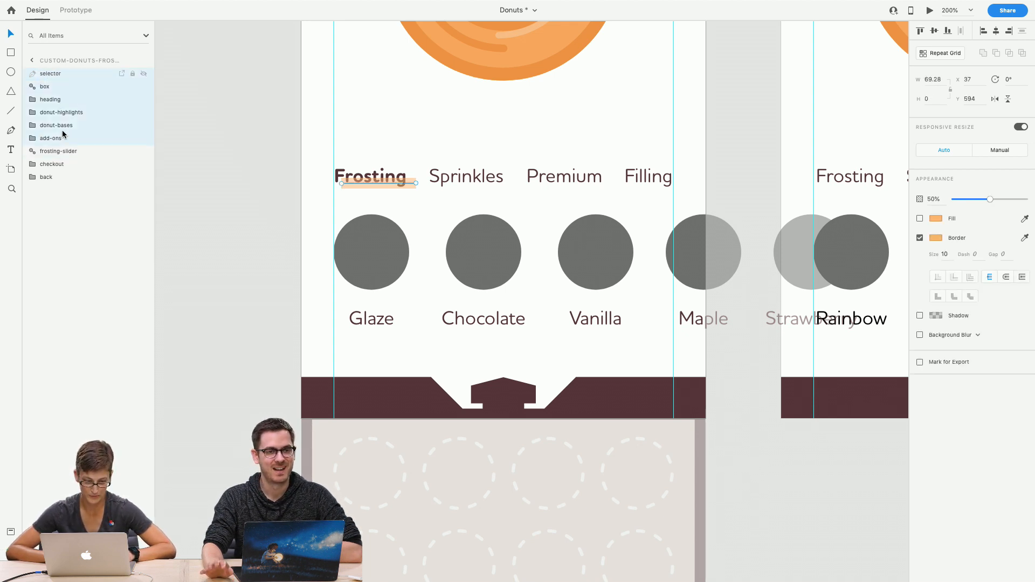
left_click(60, 101)
left_click(65, 75)
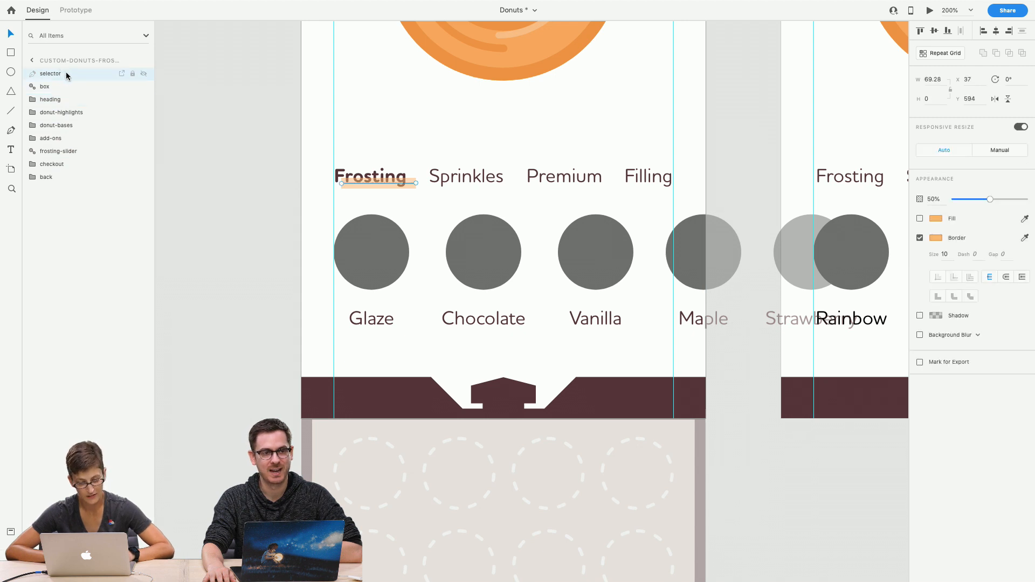
left_click_drag(66, 75, 69, 155)
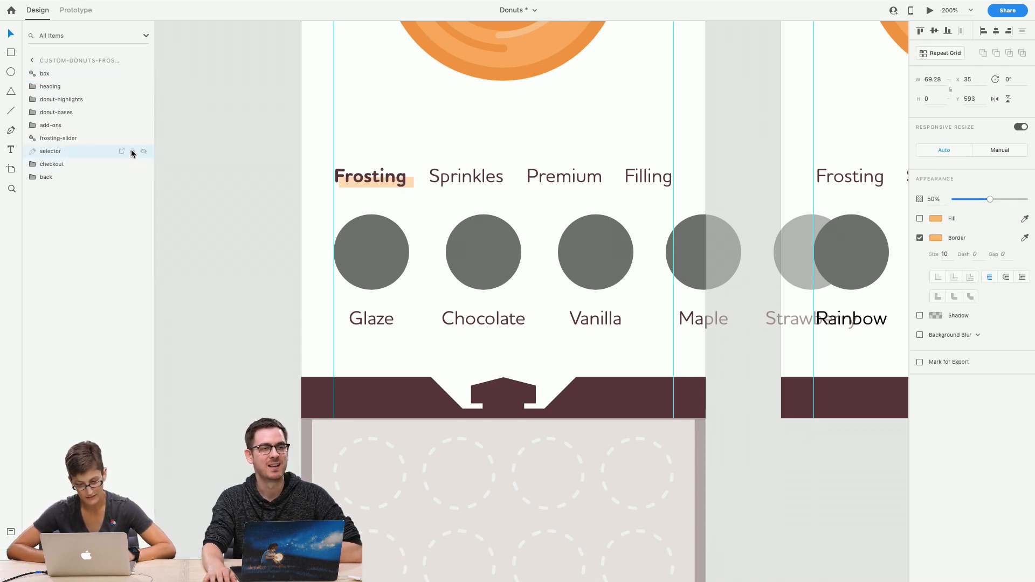
key("Up")
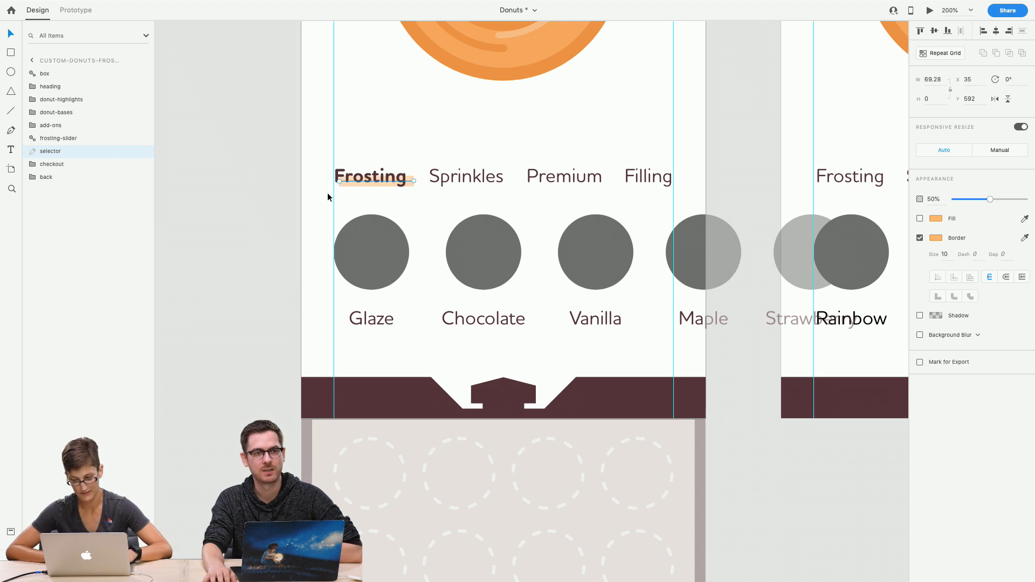
Paste the selector line onto the Custom-Donuts-Toppings-Sprinkles artboard and move its layer beneath sprinkles-slider
scroll(797, 202, "right", 6)
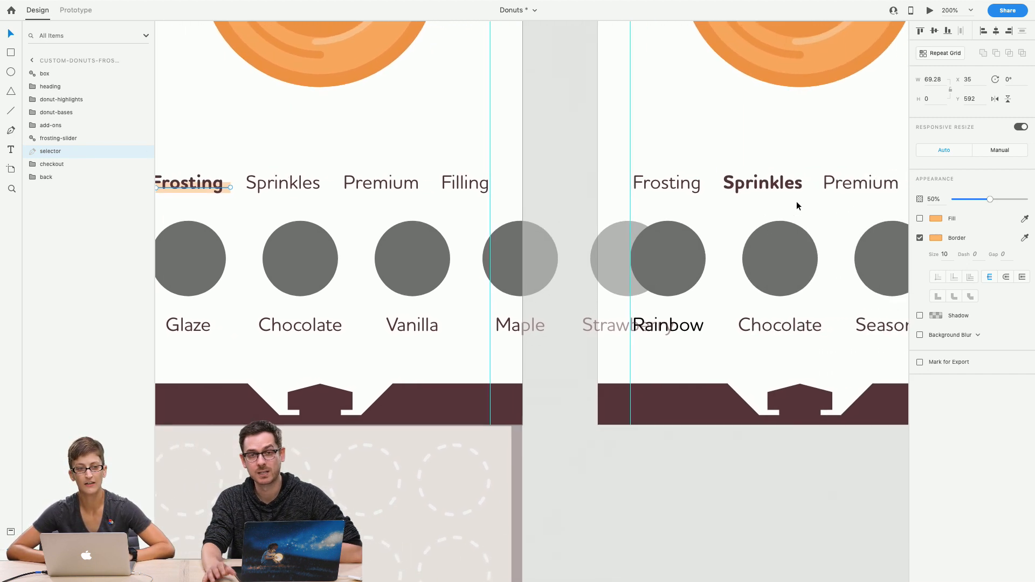
left_click(753, 174)
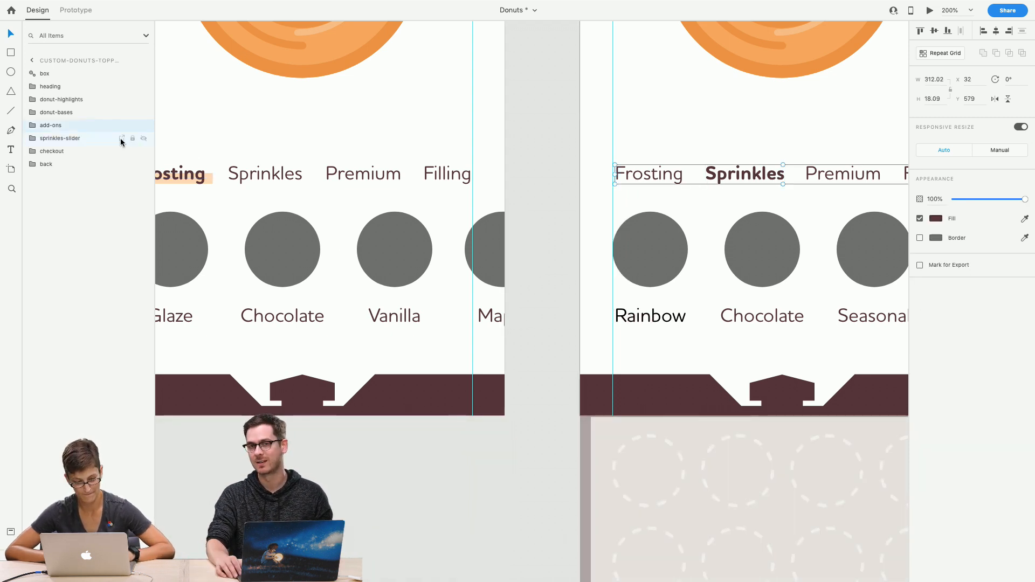
left_click(75, 139)
key("ctrl+v")
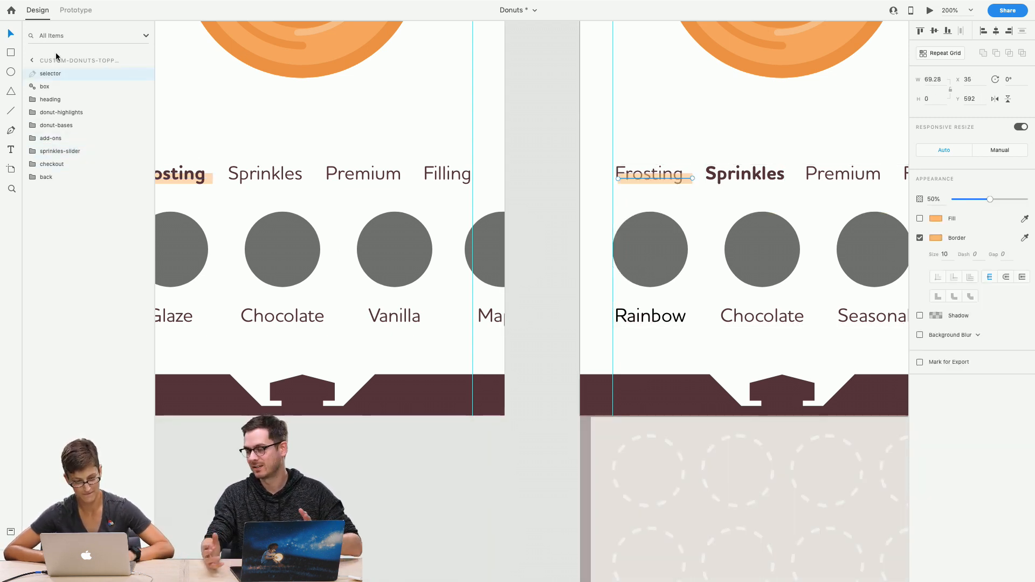
left_click_drag(58, 77, 78, 160)
Shift the selector line right to X 127 behind the Sprinkles label
key("Right")
key("Right")
key("Right")
key("Right")
key("Right")
key("Right")
key("Right")
key("Right")
key("Right")
key("Right")
key("Right")
key("Right")
key("Right")
key("Right")
key("Right")
key("Right")
key("Right")
key("Right")
key("Right")
key("Right")
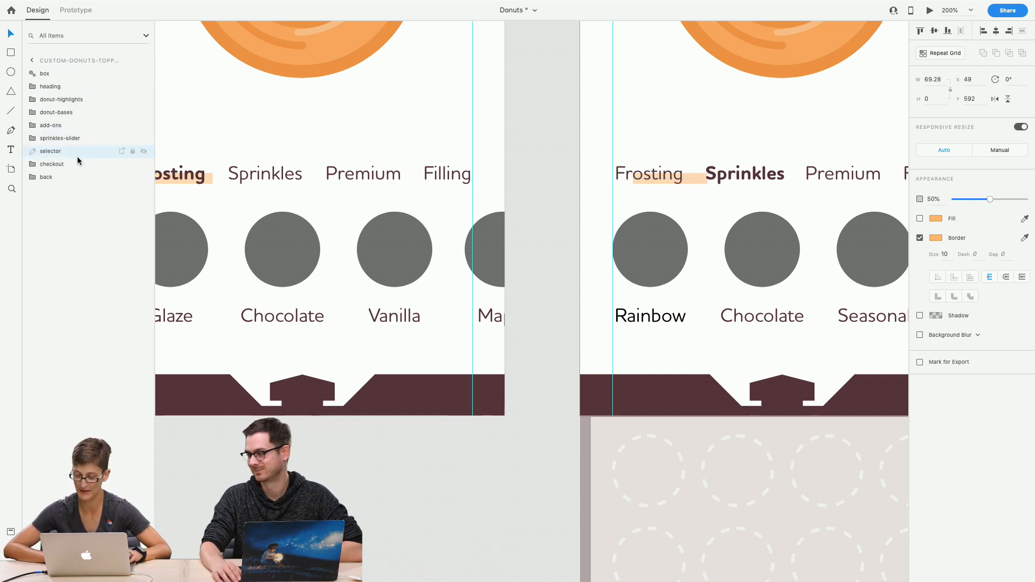
key("Right")
key("Right")
key("Right")
key("Right")
key("Right")
key("Right")
key("Right")
key("Right")
key("Right")
key("Right")
key("Right")
key("Right")
key("Right")
key("Right")
key("Right")
key("Right")
key("Right")
key("Right")
key("Right")
key("Right")
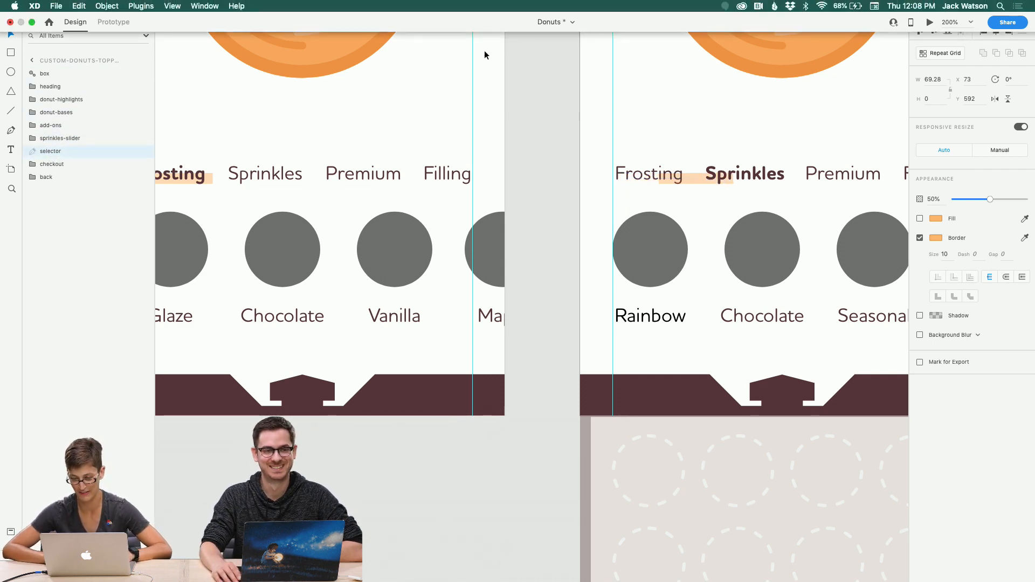
key("Right")
key("Right")
key("Right")
key("Right")
key("Right")
key("Right")
key("Right")
key("Right")
key("Right")
key("Right")
key("Right")
key("Right")
key("Right")
key("Right")
key("Right")
key("Right")
key("Right")
key("Right")
key("Right")
key("Right")
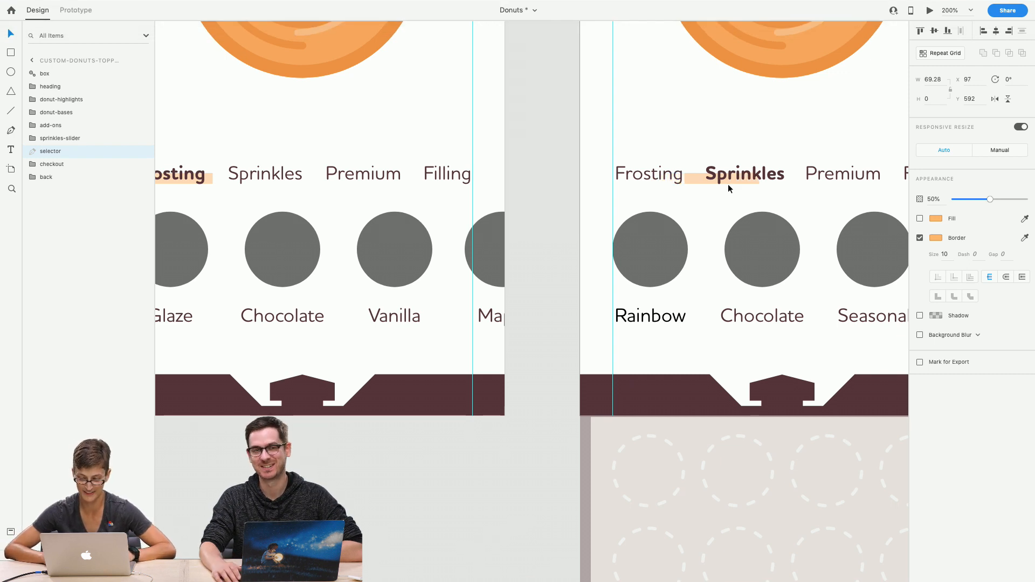
key("Right")
key("Right")
key("Right")
key("Right")
key("Right")
key("Right")
key("Right")
key("Right")
key("Right")
key("Right")
key("Right")
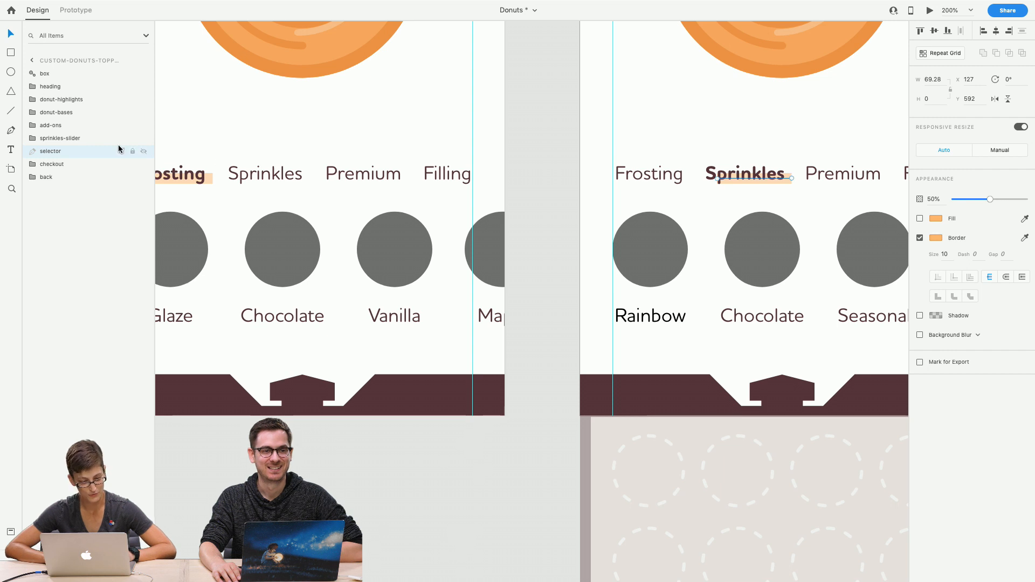
Examine the add-ons labels on the frosting artboard and review the selector highlights across the custom donut and carousel artboards
left_click(187, 178)
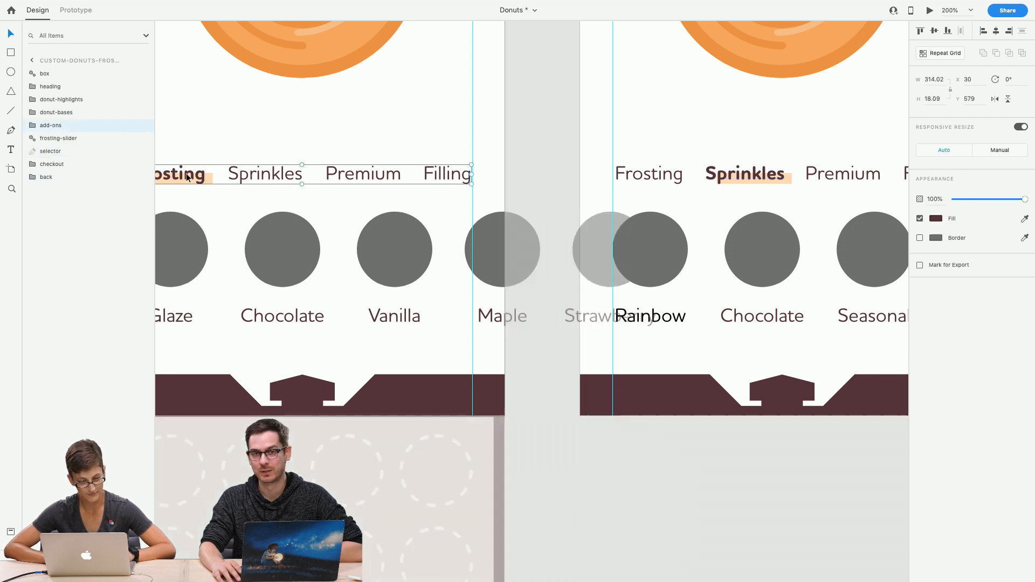
left_click(621, 175)
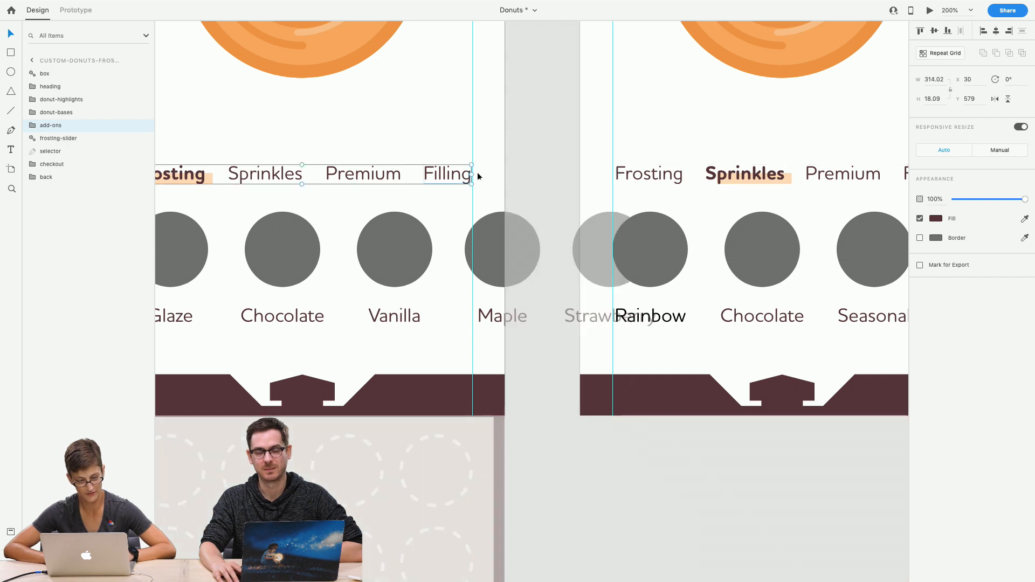
left_click(529, 180)
left_click(8, 189)
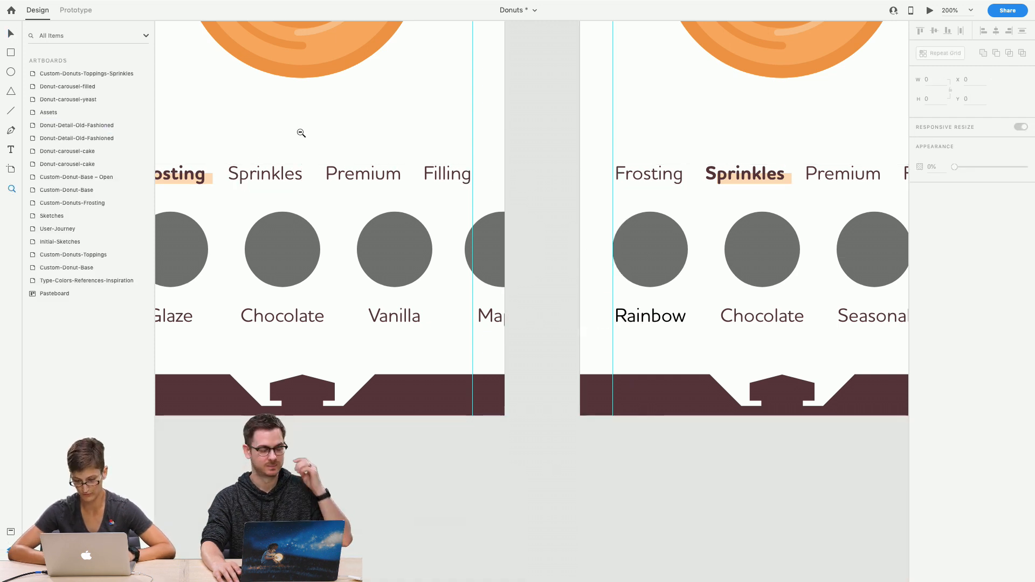
left_click(299, 132, "alt")
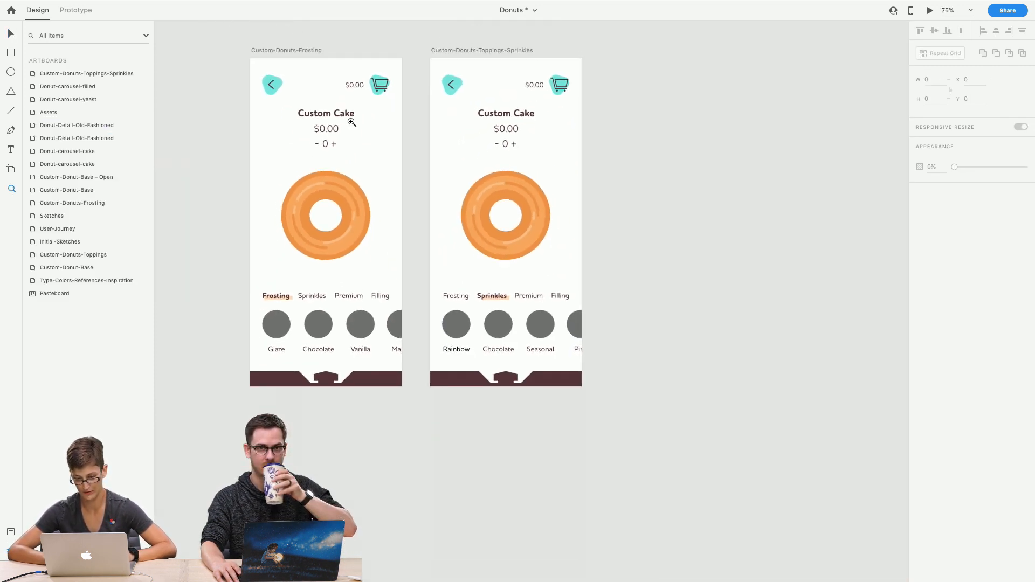
left_click(351, 122, "alt")
scroll(358, 128, "up", 10)
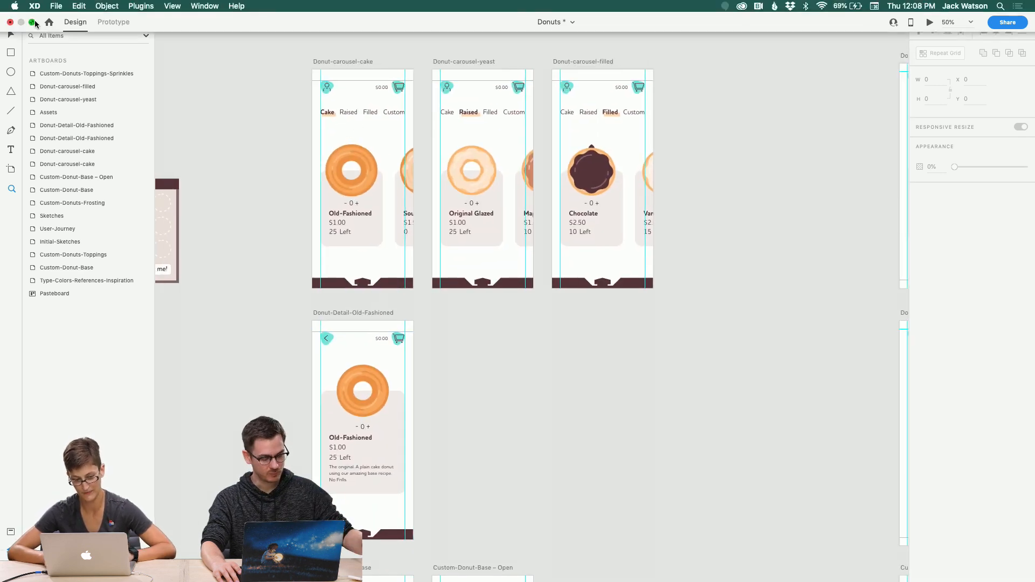
left_click(173, 6)
mouse_move(141, 6)
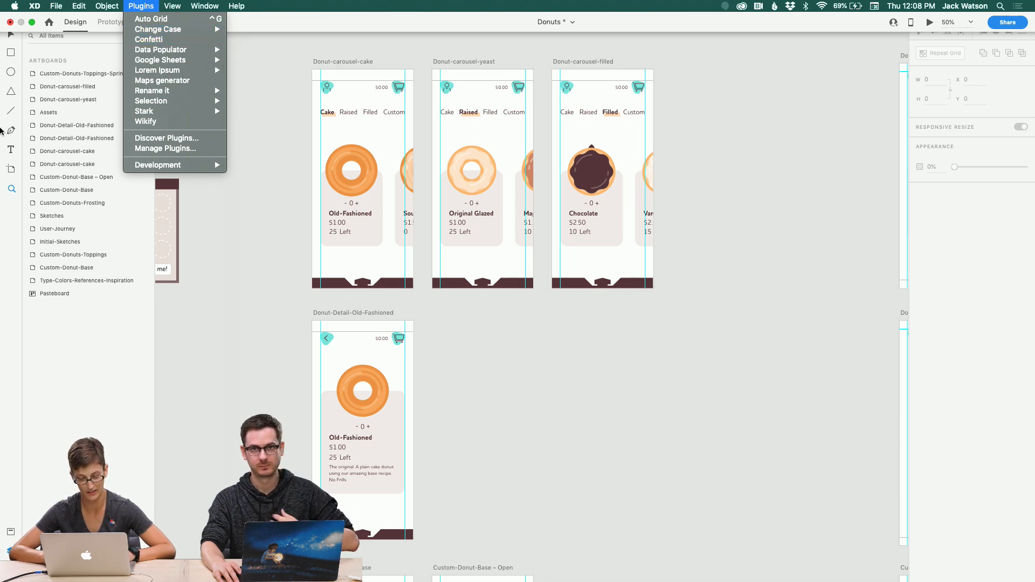
left_click(11, 186)
left_click(320, 191)
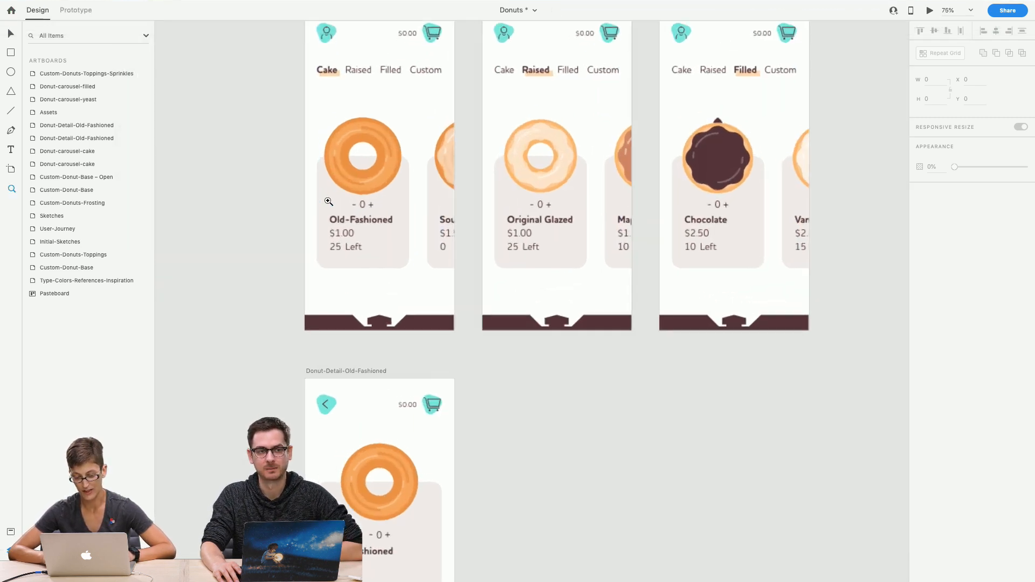
Draw a short horizontal Pen line about 13 px wide above the Old-Fashioned donut on the Cake carousel artboard
left_click(361, 134)
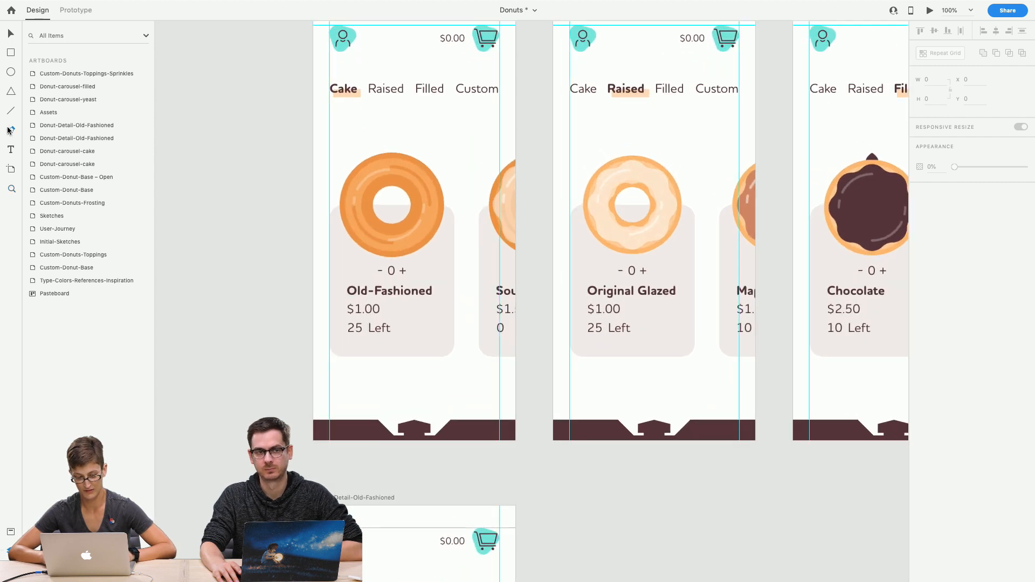
left_click(376, 131)
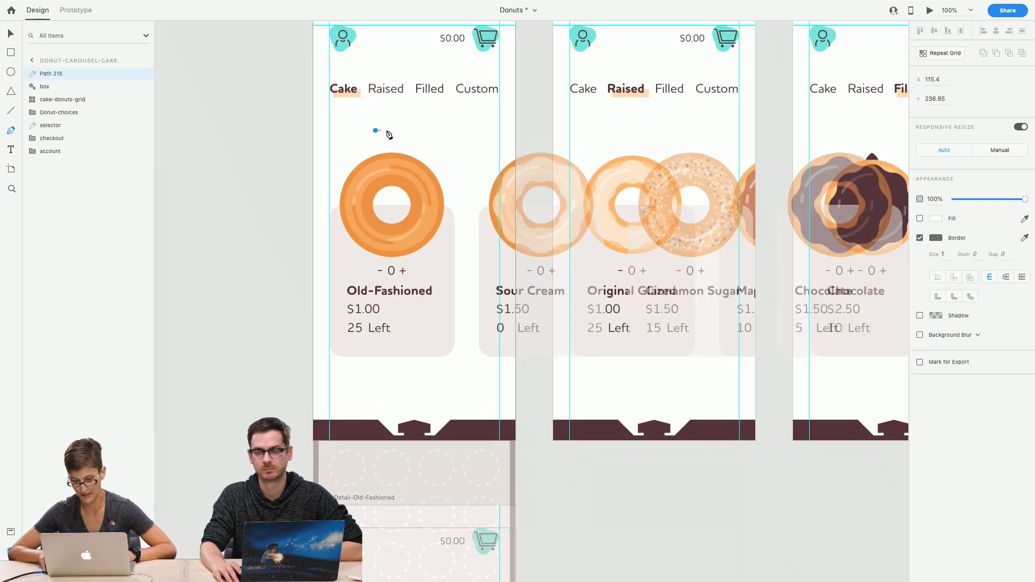
left_click(383, 130)
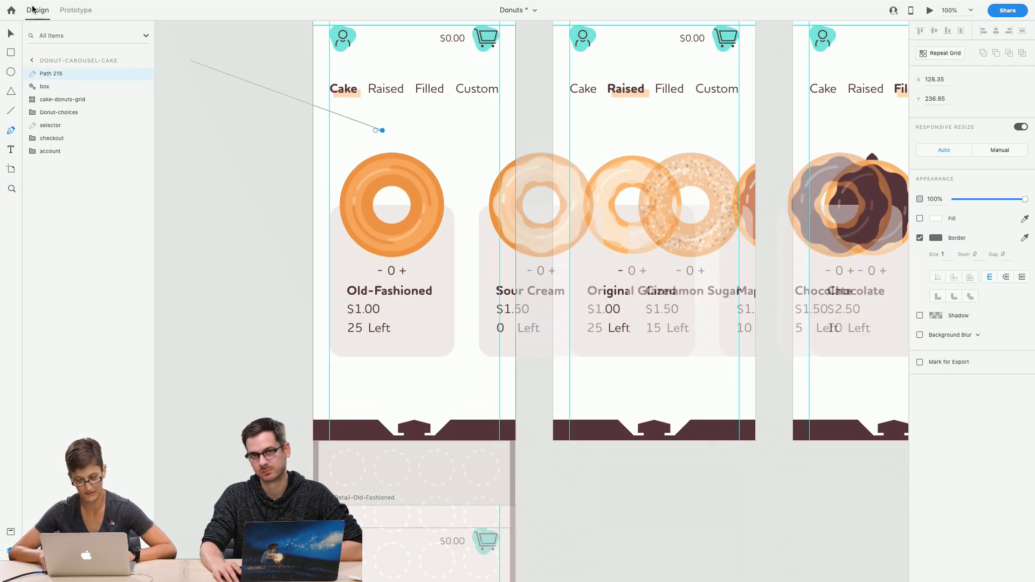
left_click(10, 35)
left_click(228, 237)
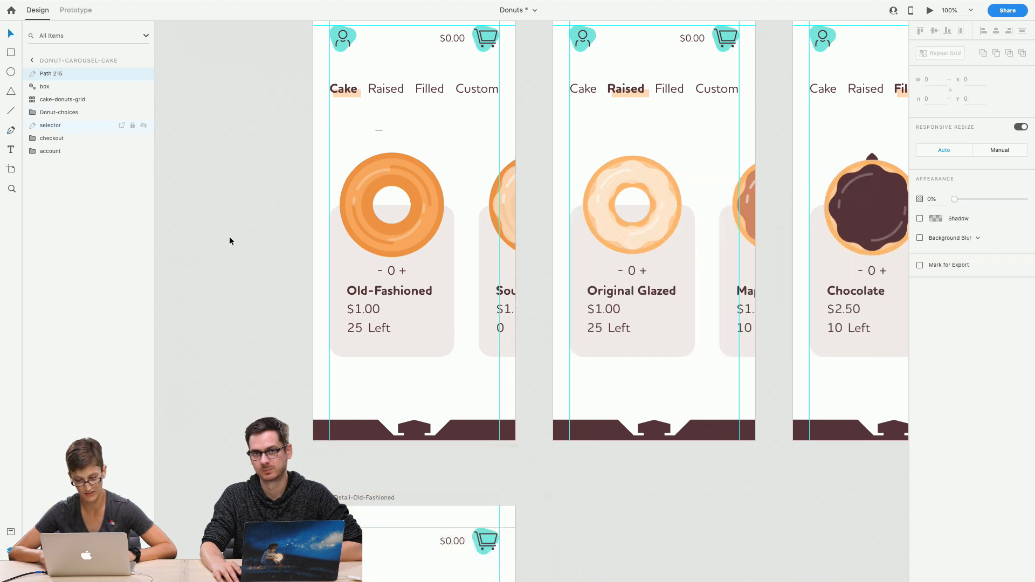
Set the short line's border size to 6 and give it round caps
left_click(379, 131)
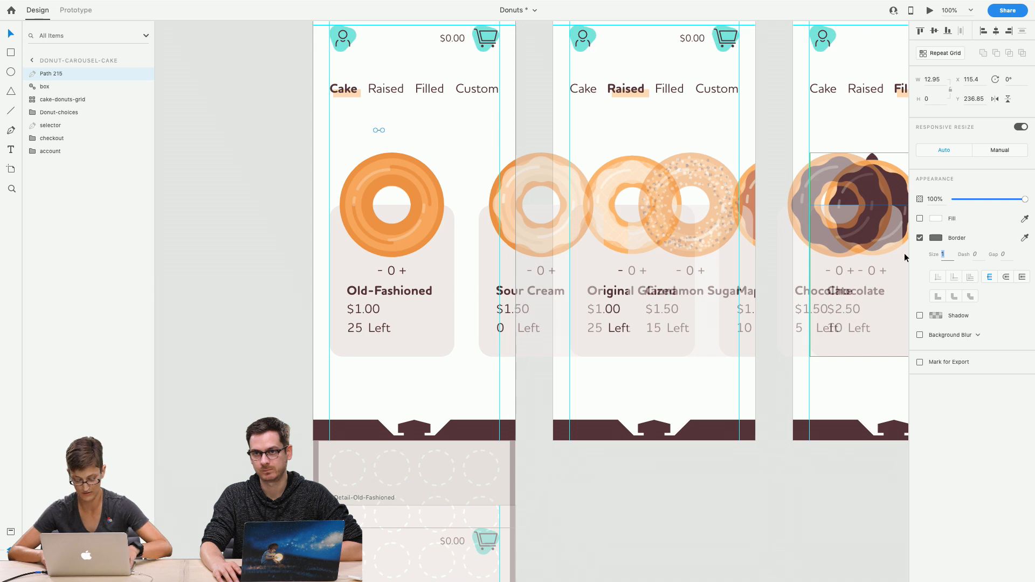
type("4")
key("Return")
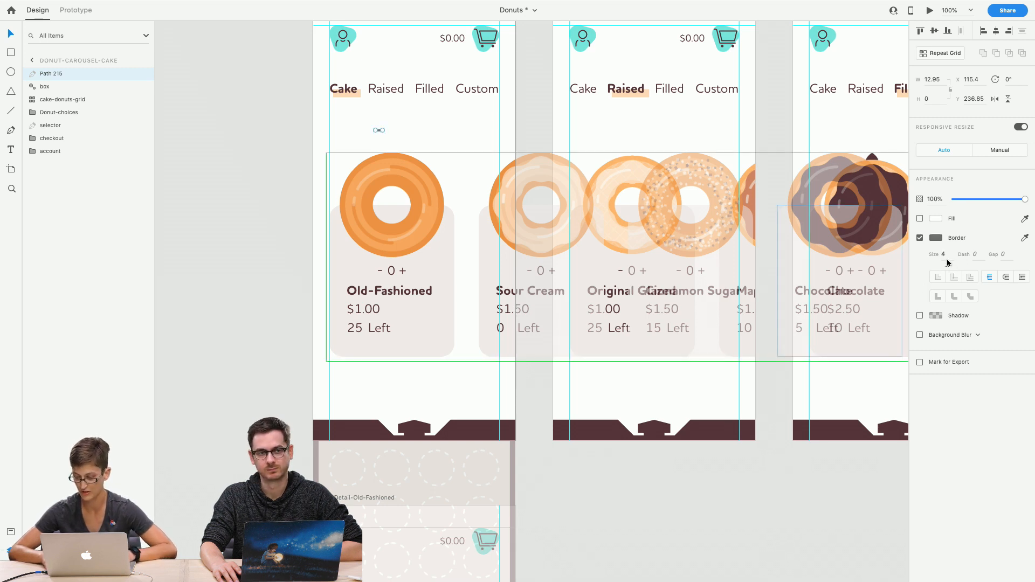
left_click(944, 255)
key("Return")
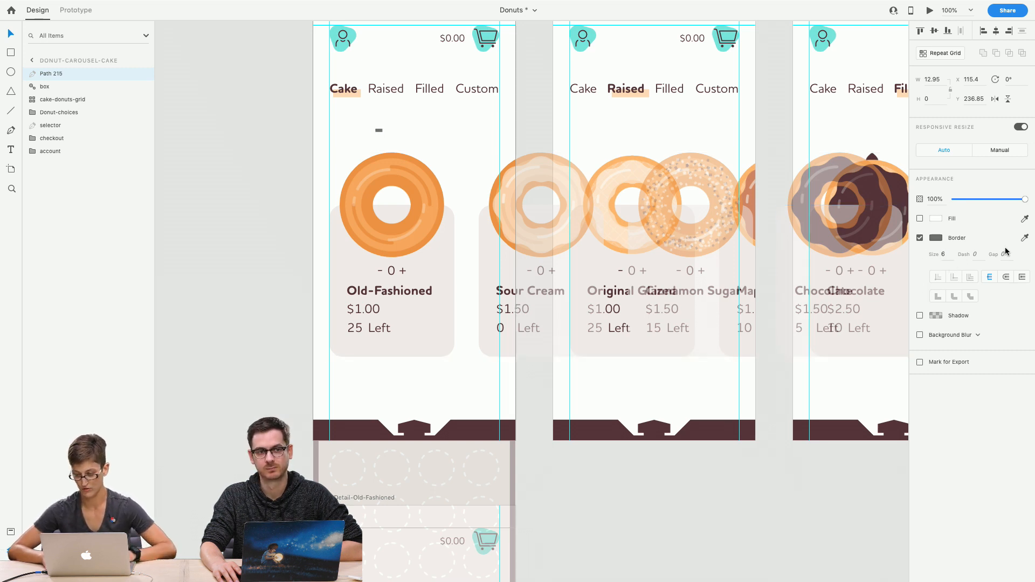
left_click(1004, 278)
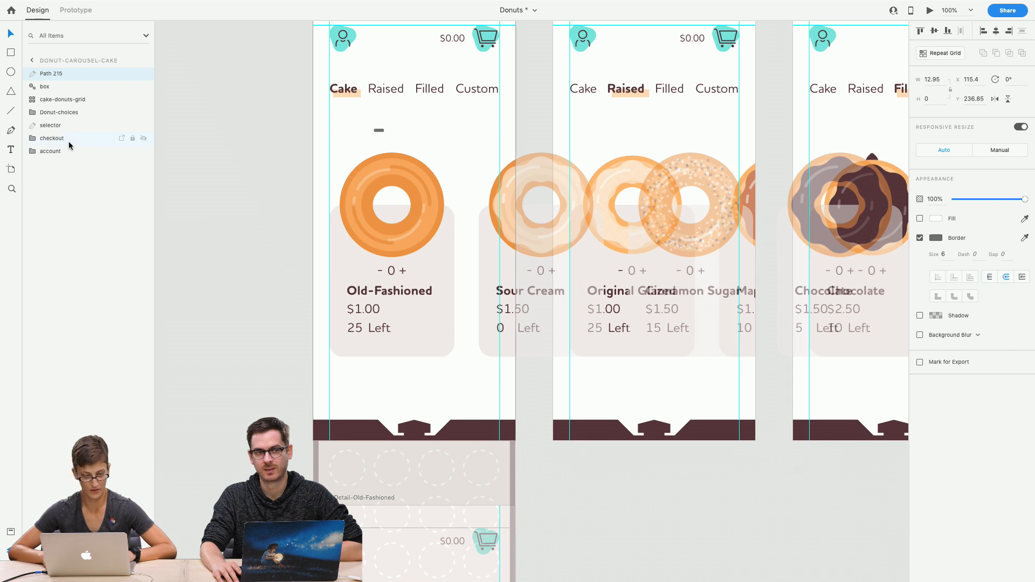
Color the short line's border with the saved brand color #F71652
left_click(10, 532)
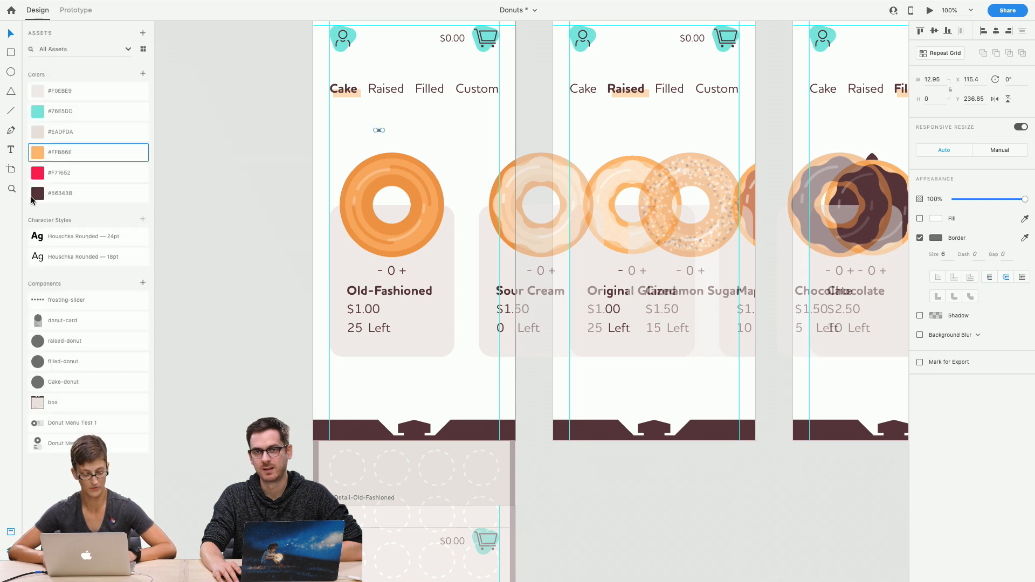
left_click(59, 173)
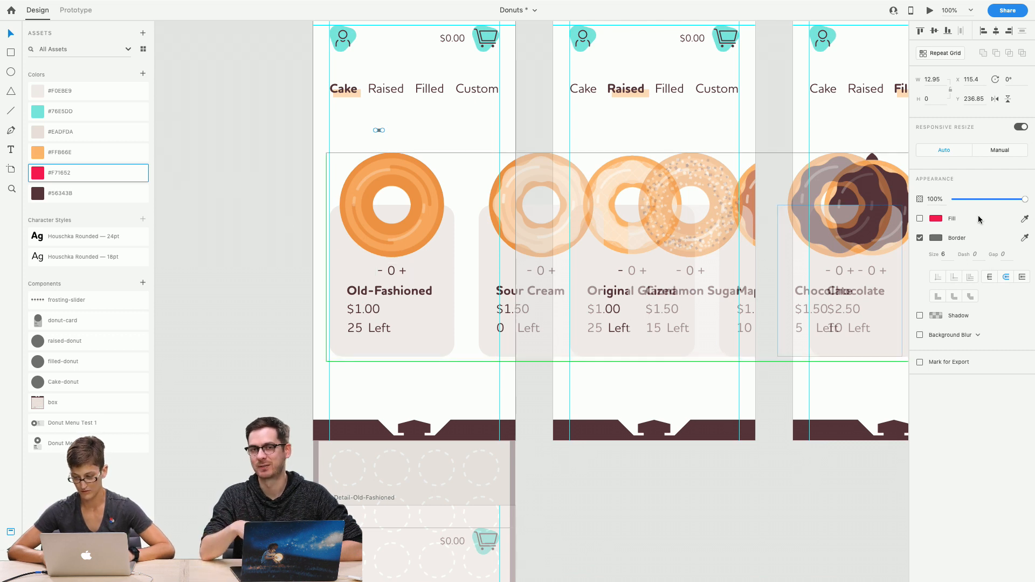
left_click(1024, 238)
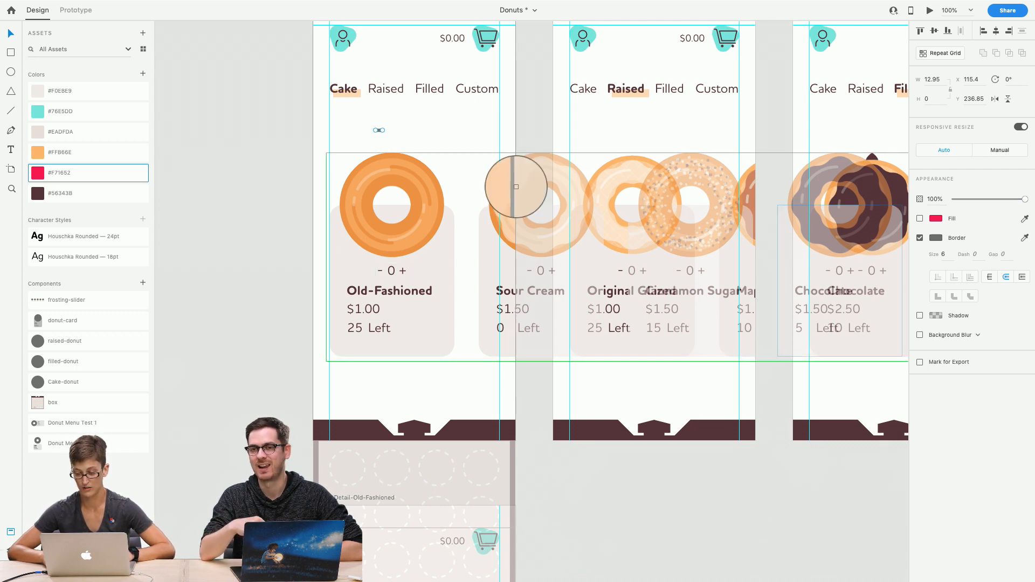
left_click(38, 173)
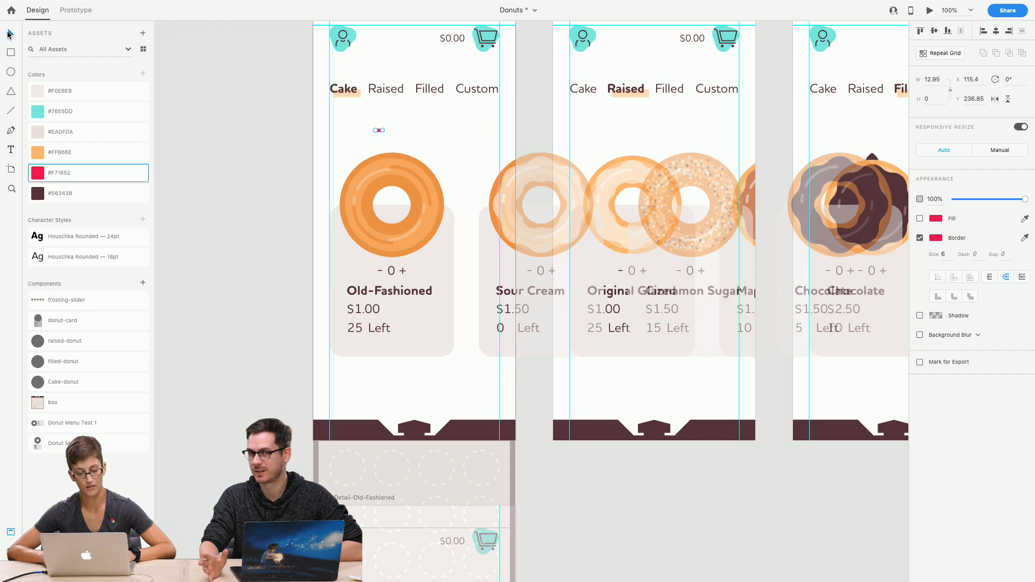
left_click(239, 146)
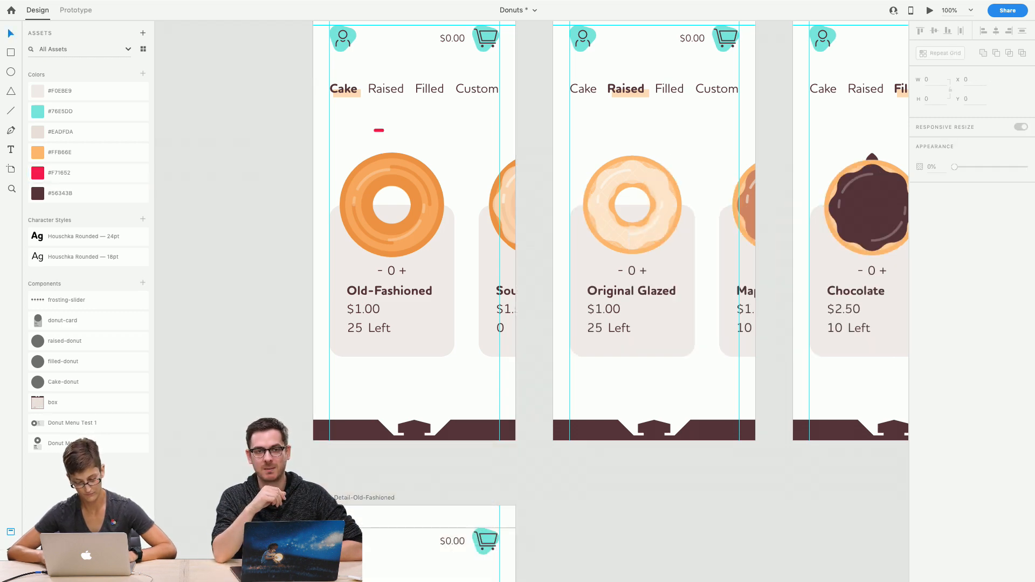
Switch to donut-illustrations.ai in Illustrator, deselect the artwork and bring the black sprinkle shapes and plain donuts into close view
mouse_move(349, 581)
left_click(349, 559)
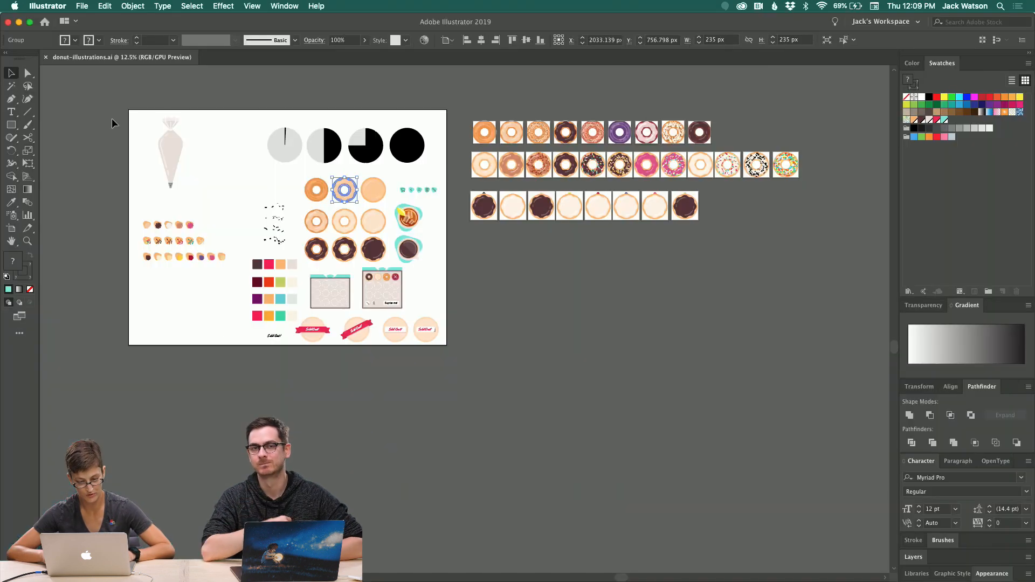
left_click(113, 120)
left_click(264, 248)
left_click(27, 241)
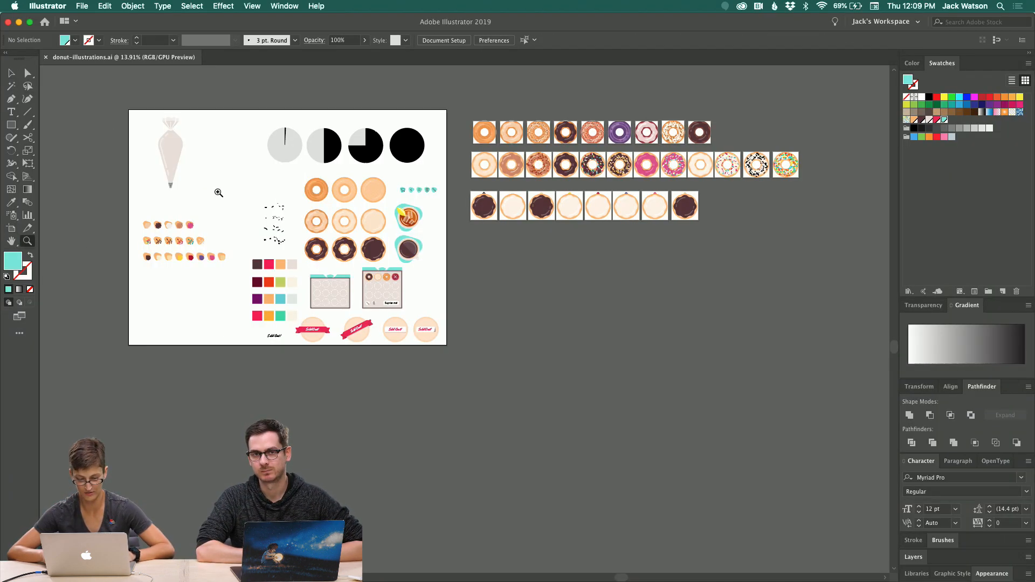
left_click(262, 213)
left_click(262, 212)
scroll(654, 421, "right", 4)
scroll(654, 422, "down", 2)
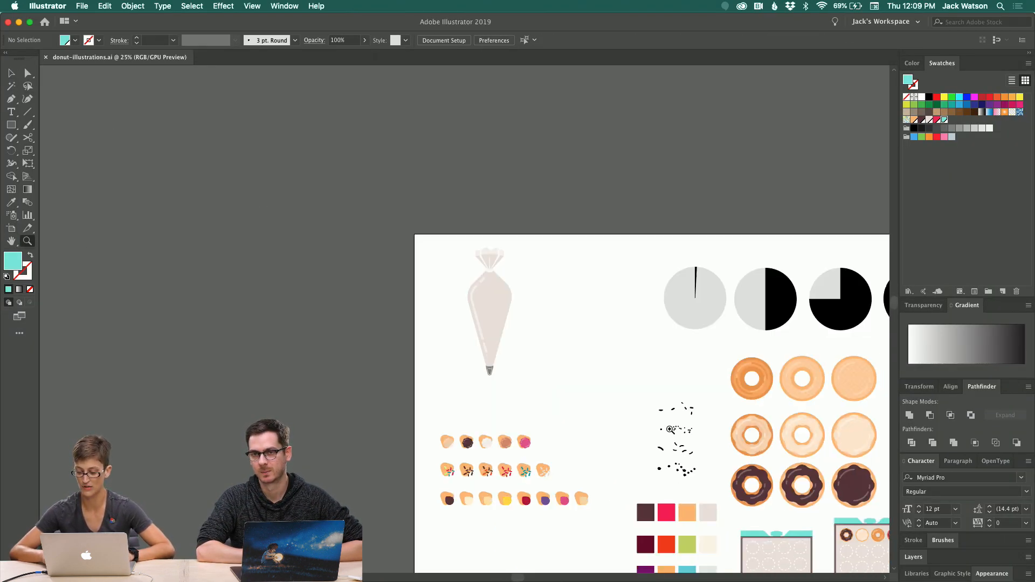
left_click(670, 429)
left_click(579, 380)
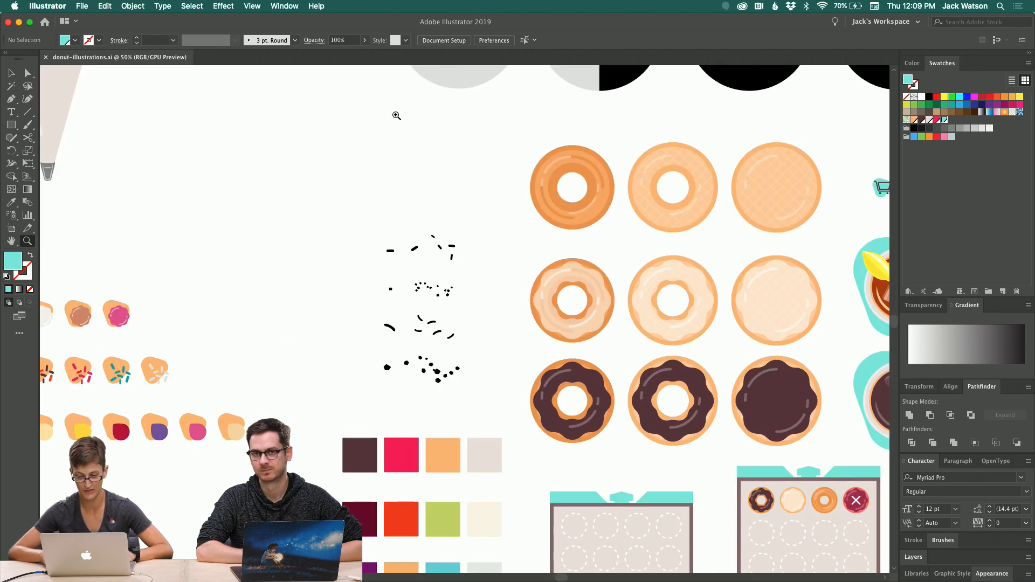
Draw a curved Pen path about 224 by 166 px over the first donut in the top row, with a teal stroke and no fill
left_click(10, 99)
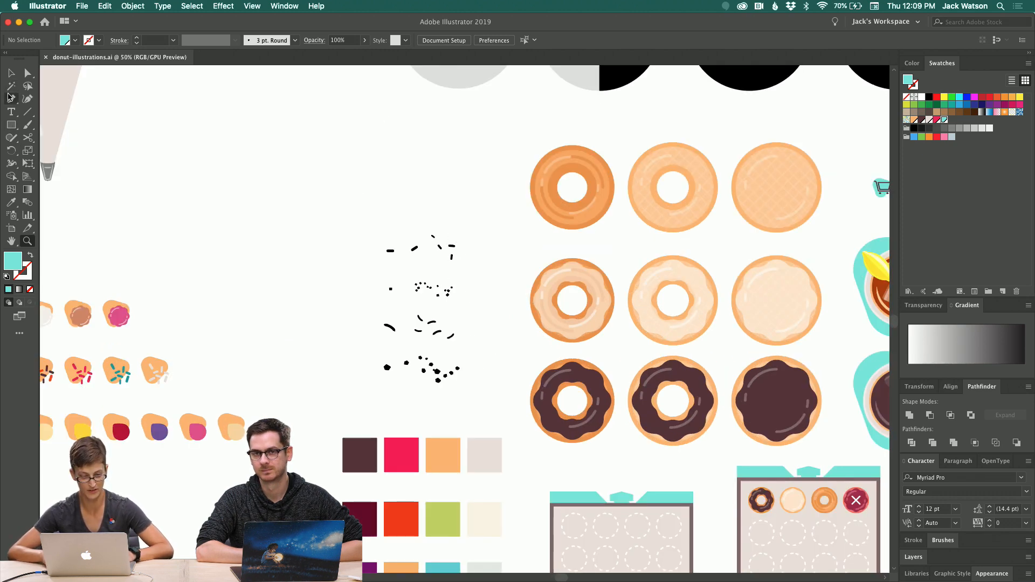
left_click_drag(544, 163, 591, 213)
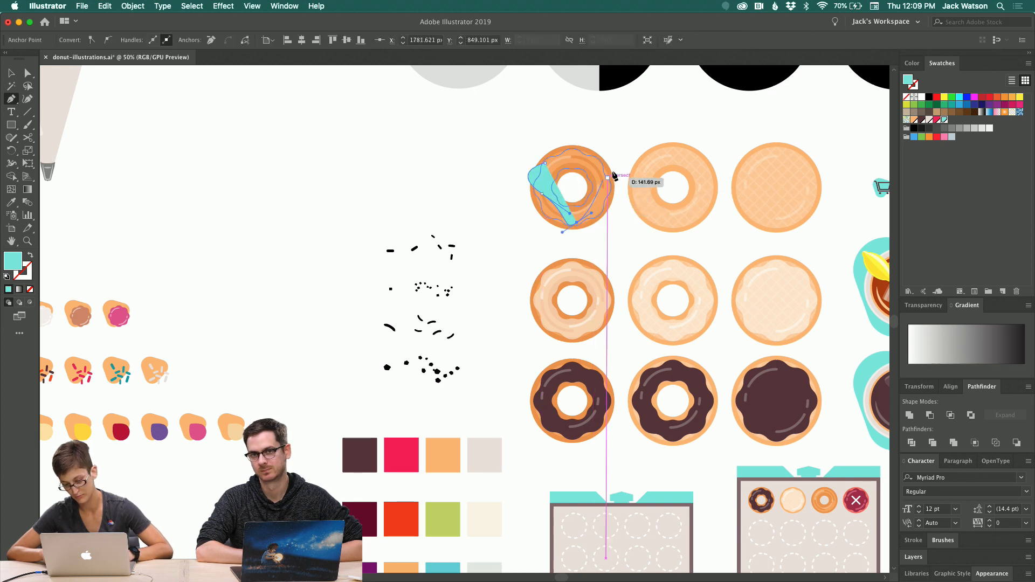
left_click_drag(611, 171, 600, 166)
left_click(572, 157)
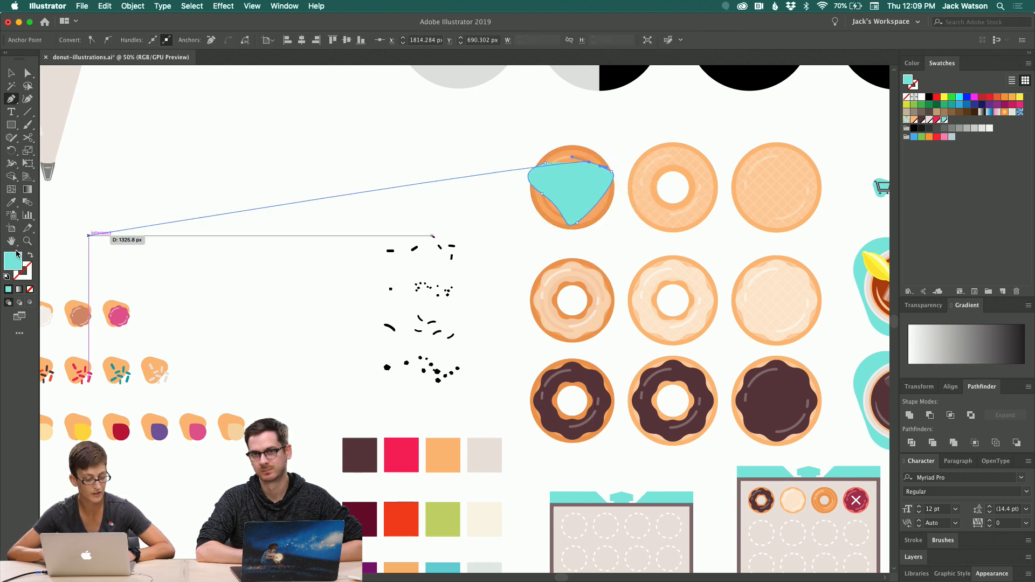
left_click(30, 257)
key("v")
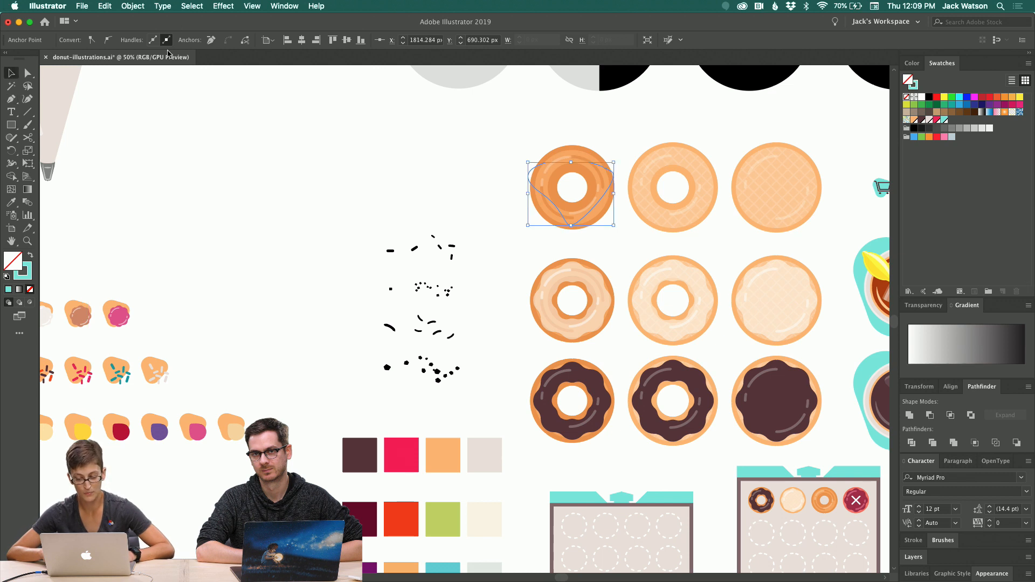
left_click(401, 127)
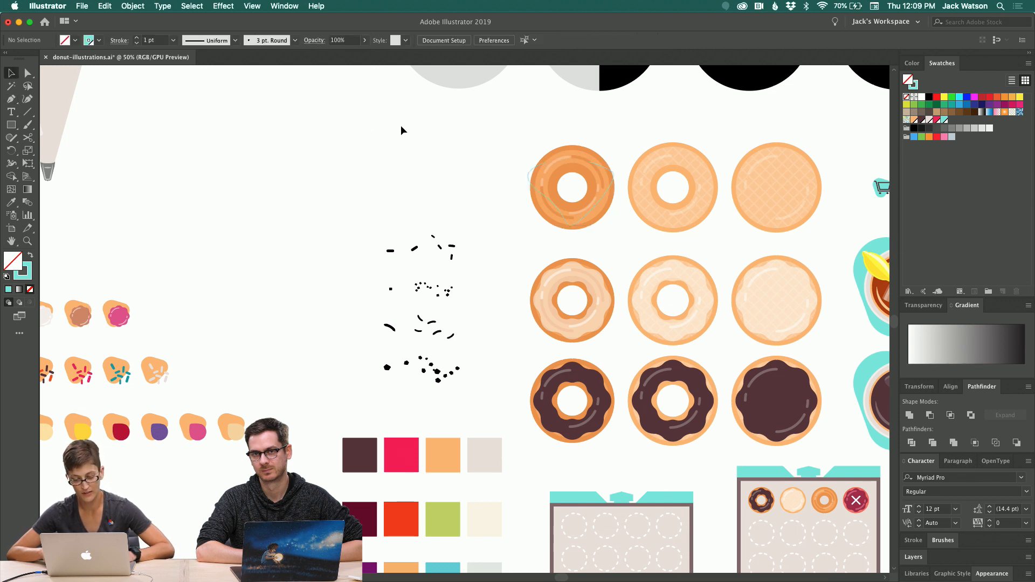
Apply the Sprinkles brush to the teal path over the first donut
left_click(528, 173)
left_click(263, 42)
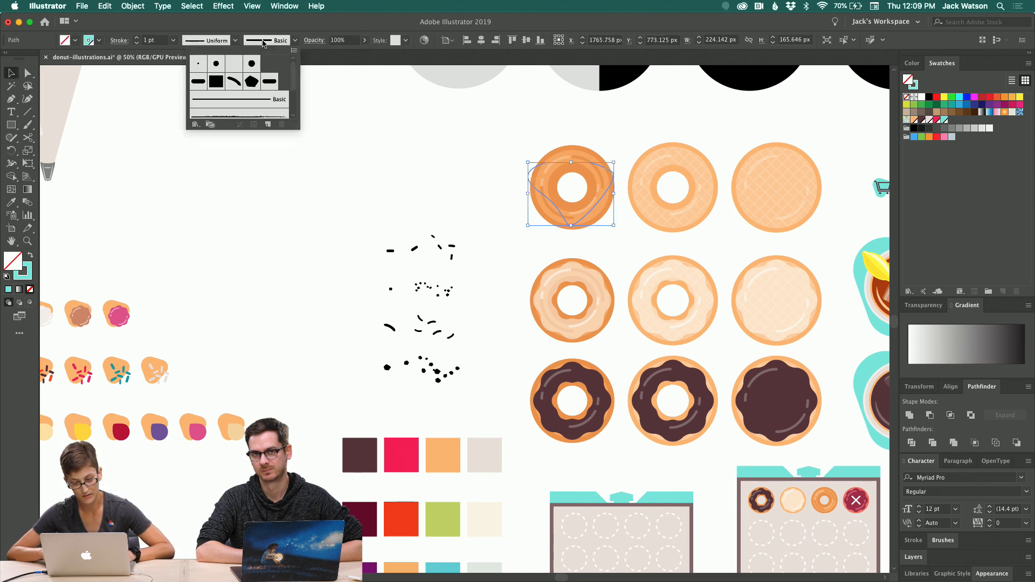
left_click(195, 85)
left_click(274, 192)
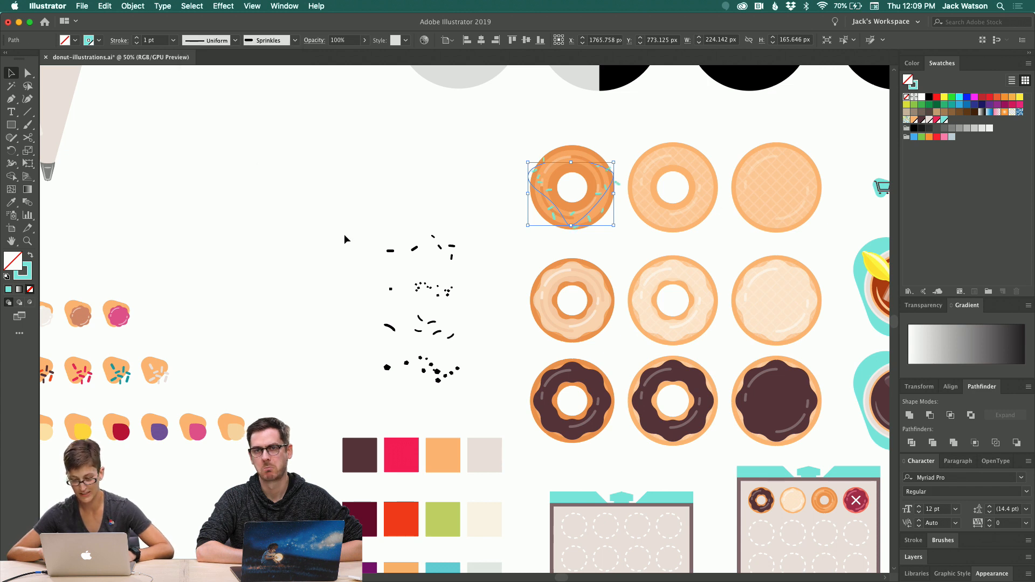
Try to create a new Scatter Brush from the short black line at the start of the first sprinkle row
left_click(390, 251)
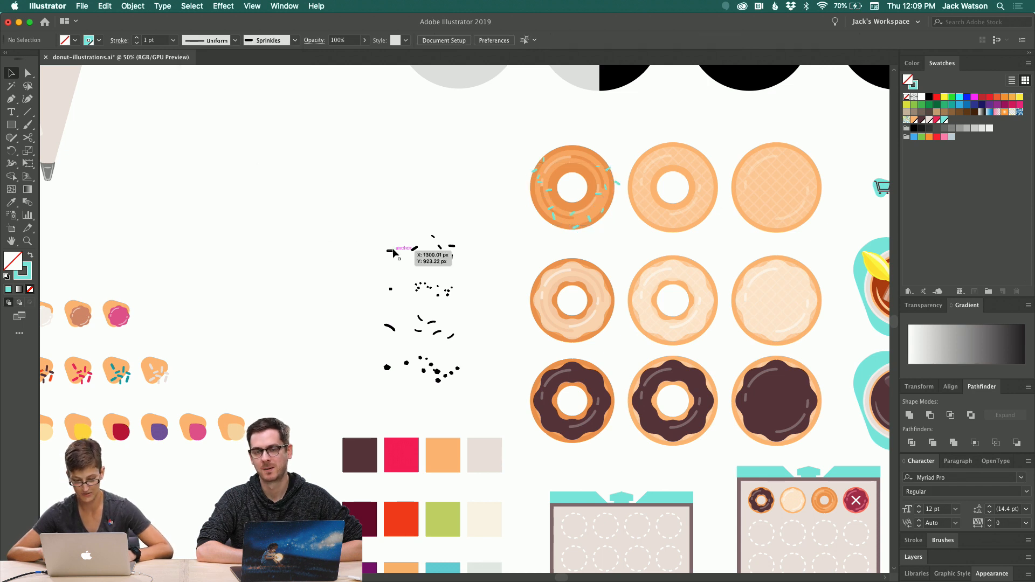
left_click(261, 41)
left_click(294, 50)
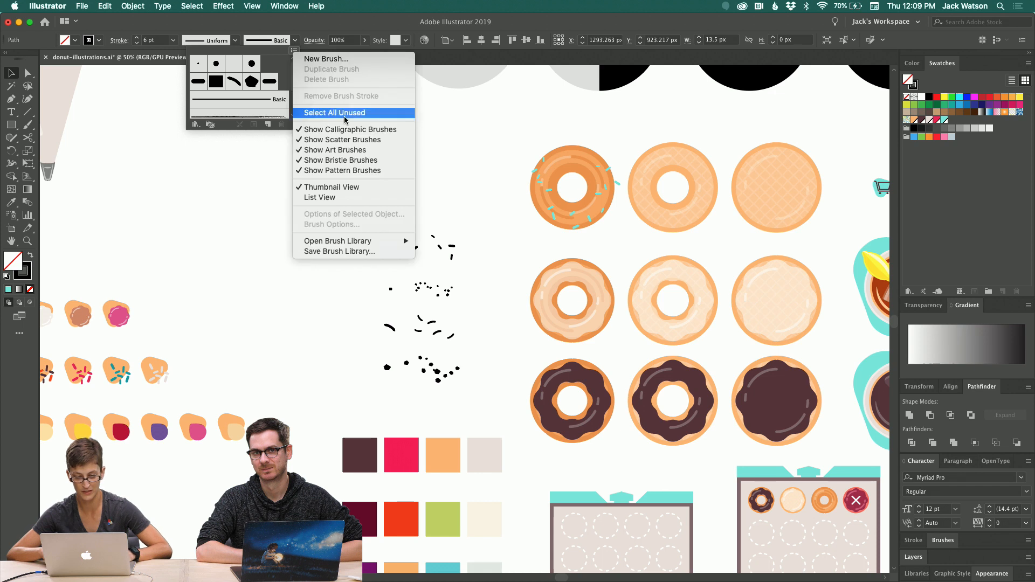
left_click(325, 60)
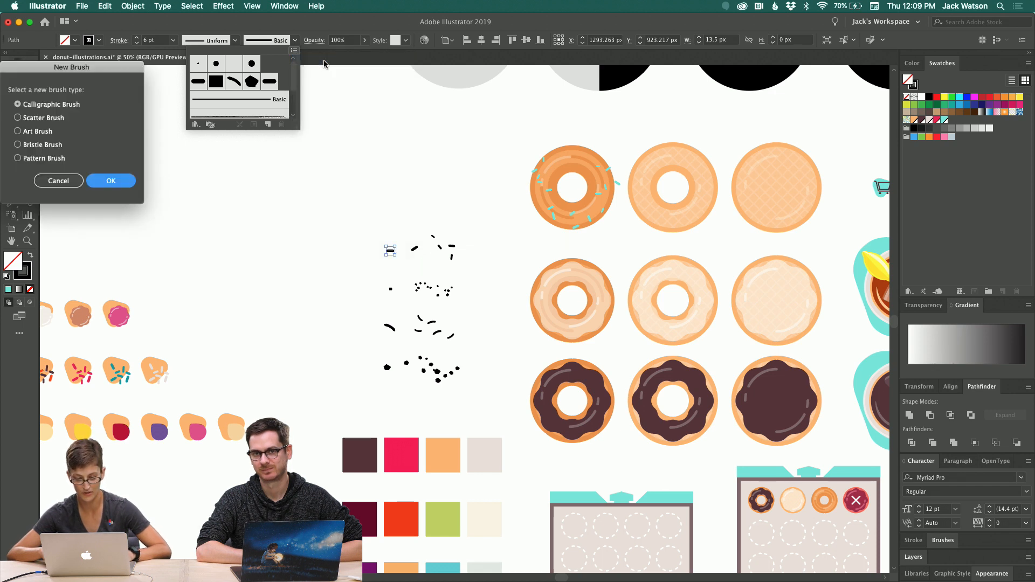
left_click(38, 118)
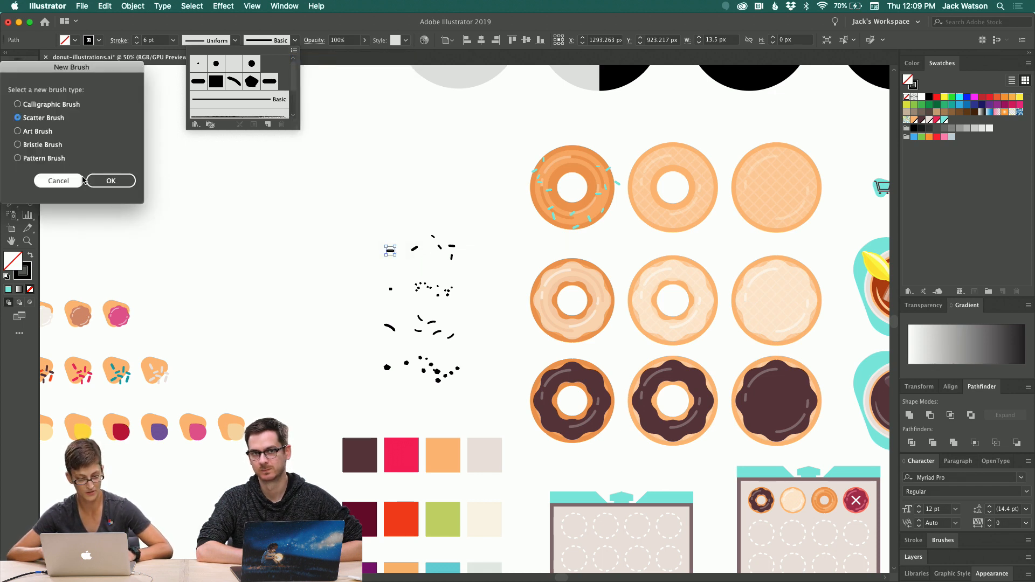
left_click(89, 180)
Try Random for the brush's size, spacing, scatter and rotation with a maximum rotation of 360°, and discard the new brush
left_click(379, 138)
left_click(371, 138)
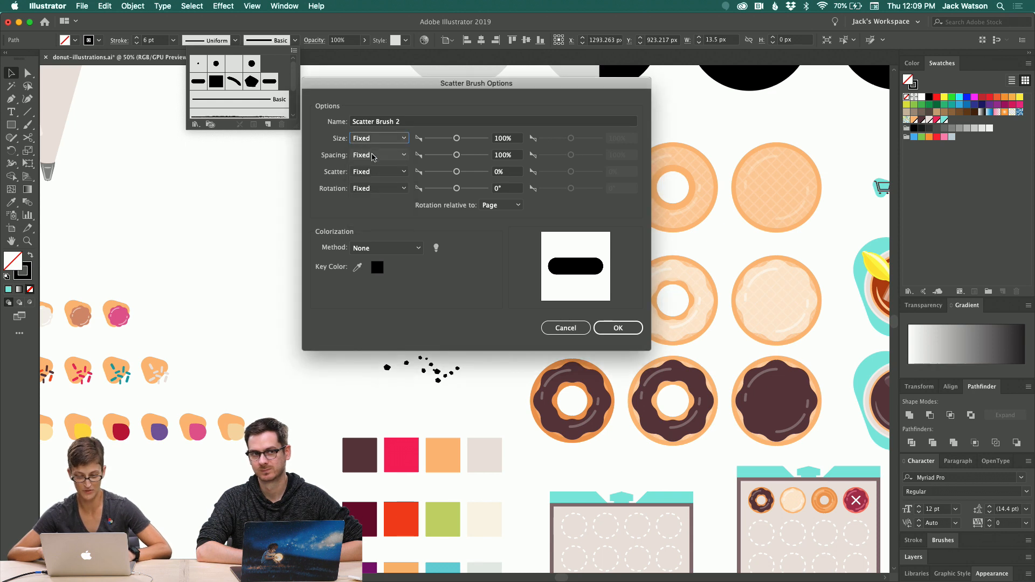
left_click(371, 138)
left_click(372, 161)
left_click(371, 156)
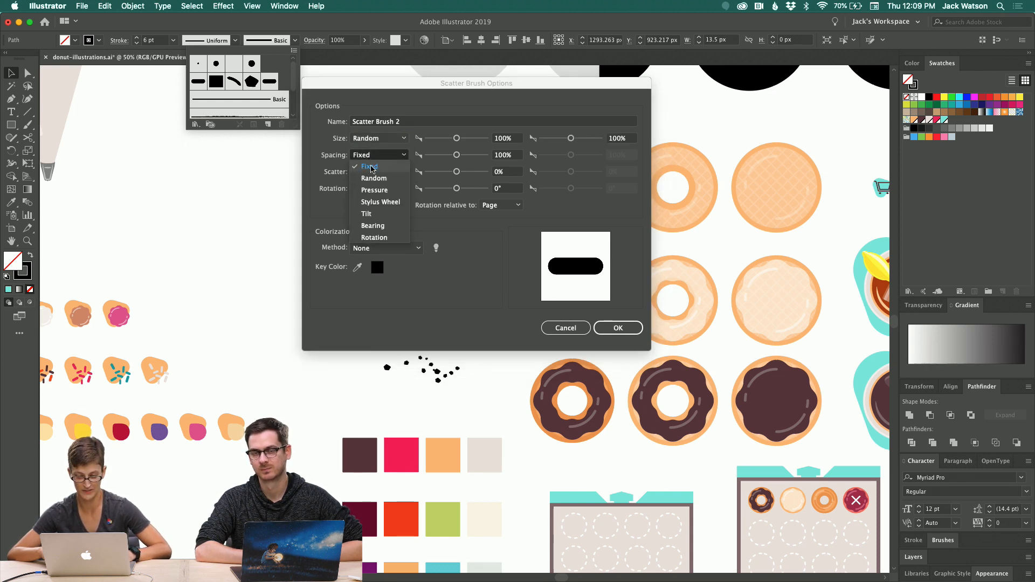
left_click(372, 178)
left_click(372, 171)
left_click(370, 197)
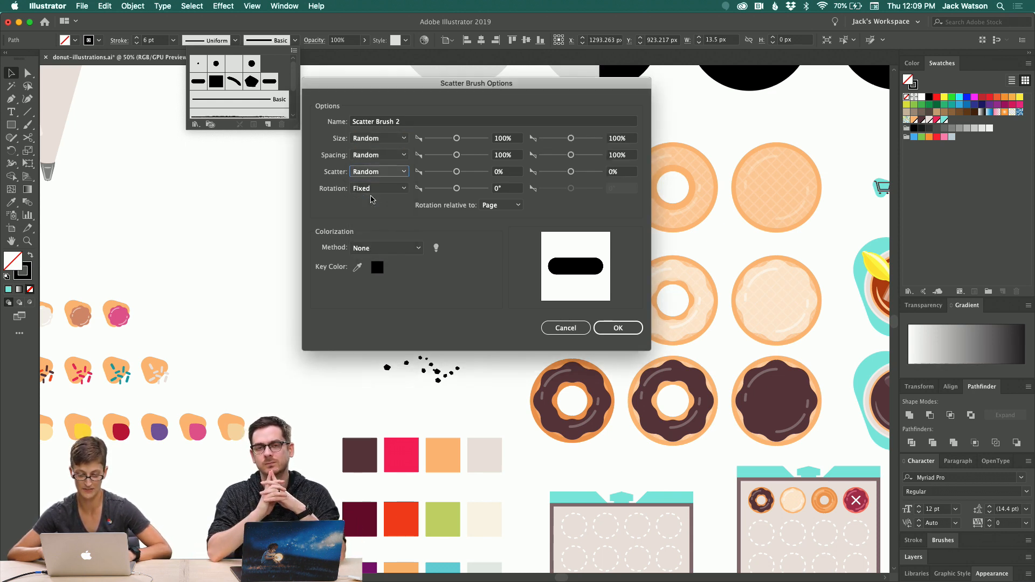
left_click(377, 188)
left_click(378, 205)
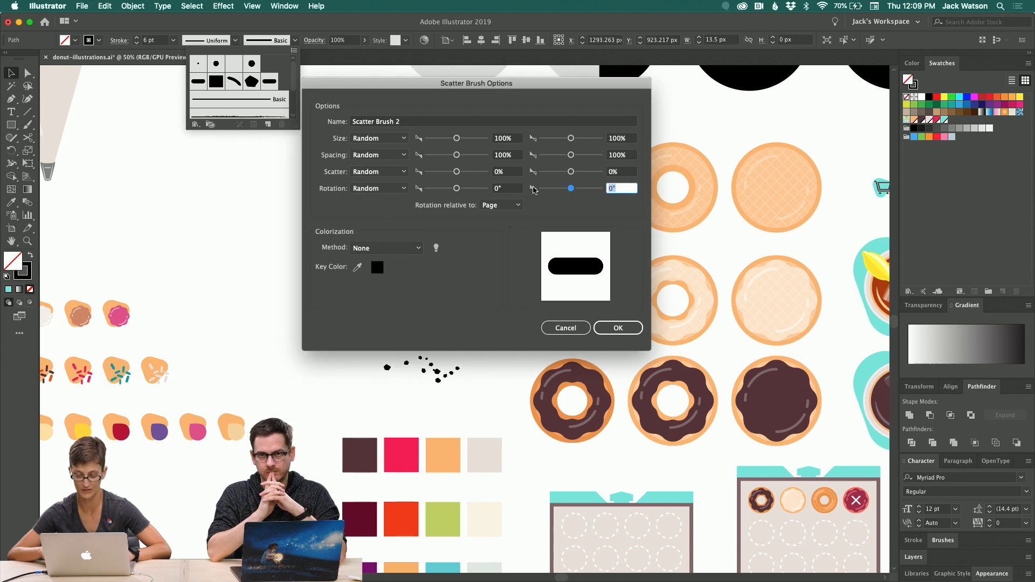
type("360")
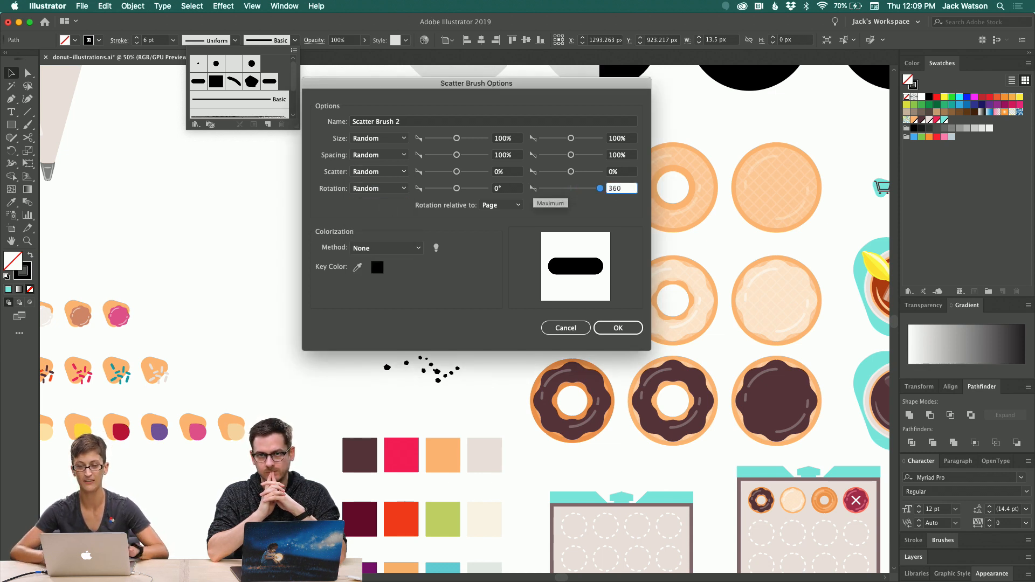
left_click(555, 327)
left_click(378, 216)
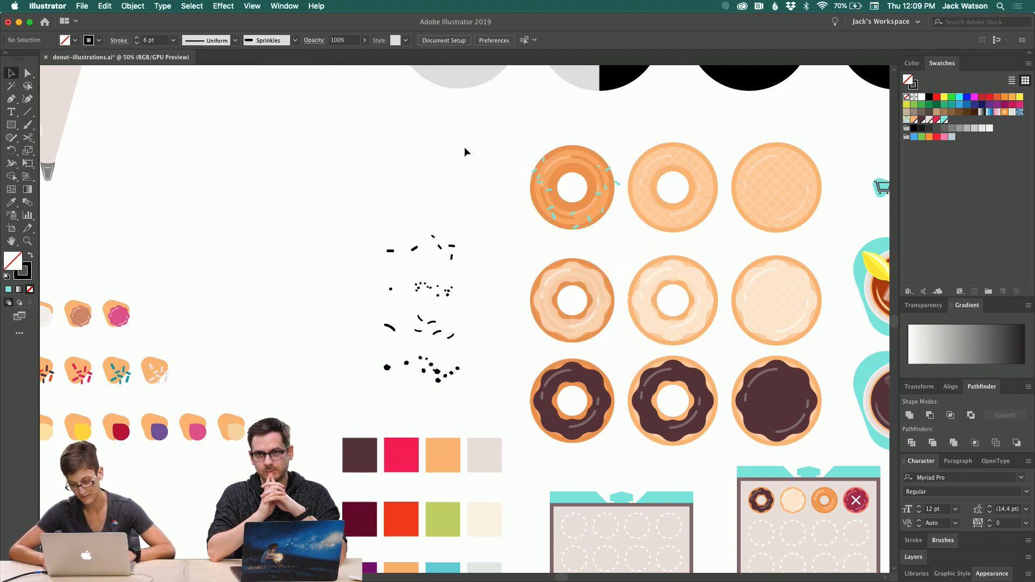
left_click(553, 216)
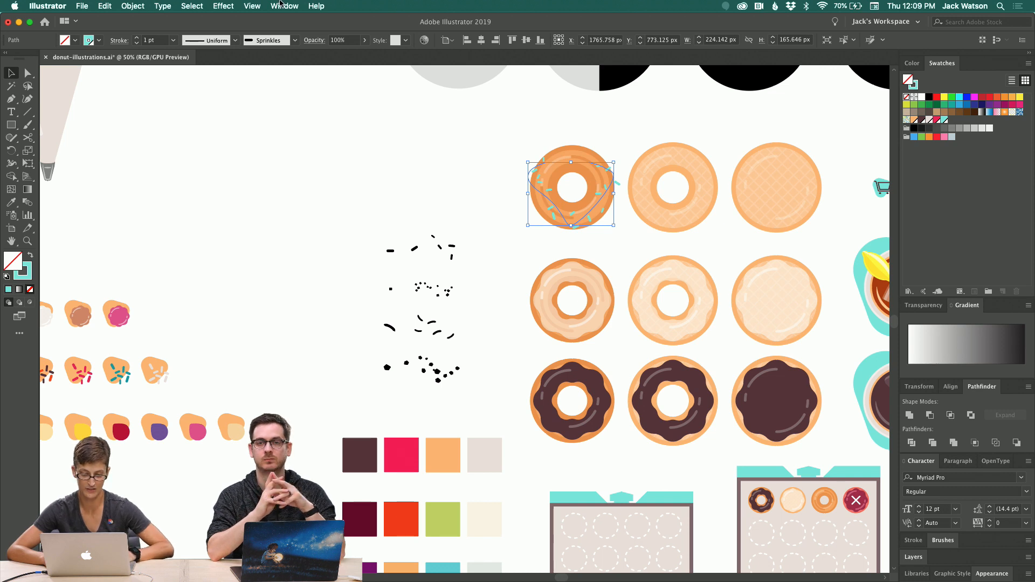
left_click(132, 6)
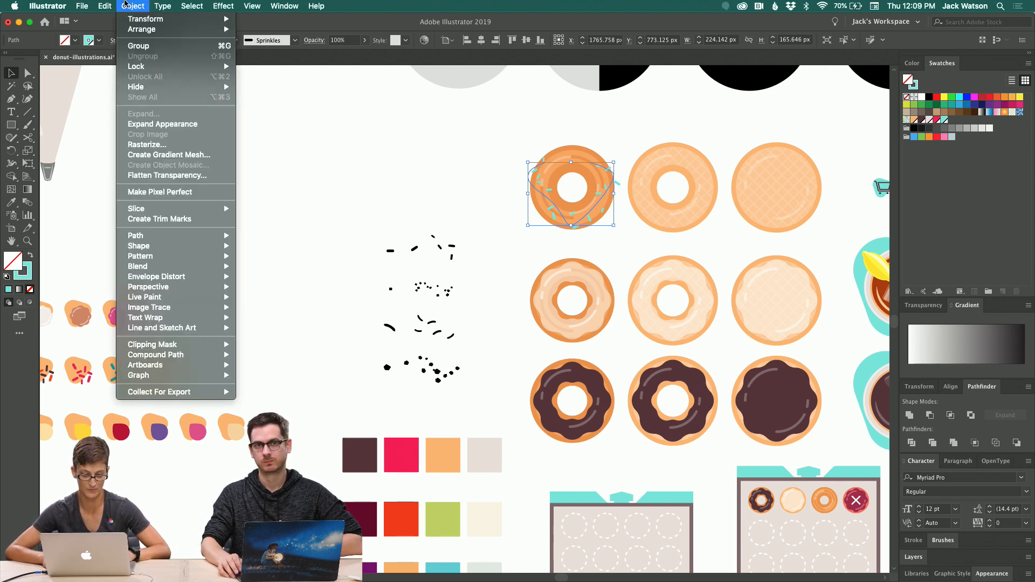
mouse_move(131, 250)
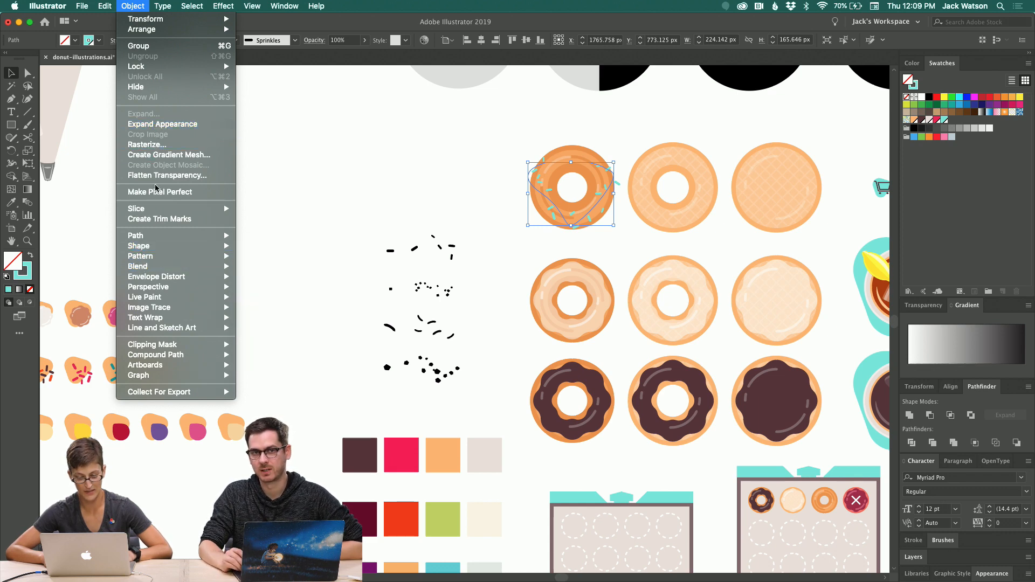
left_click(322, 145)
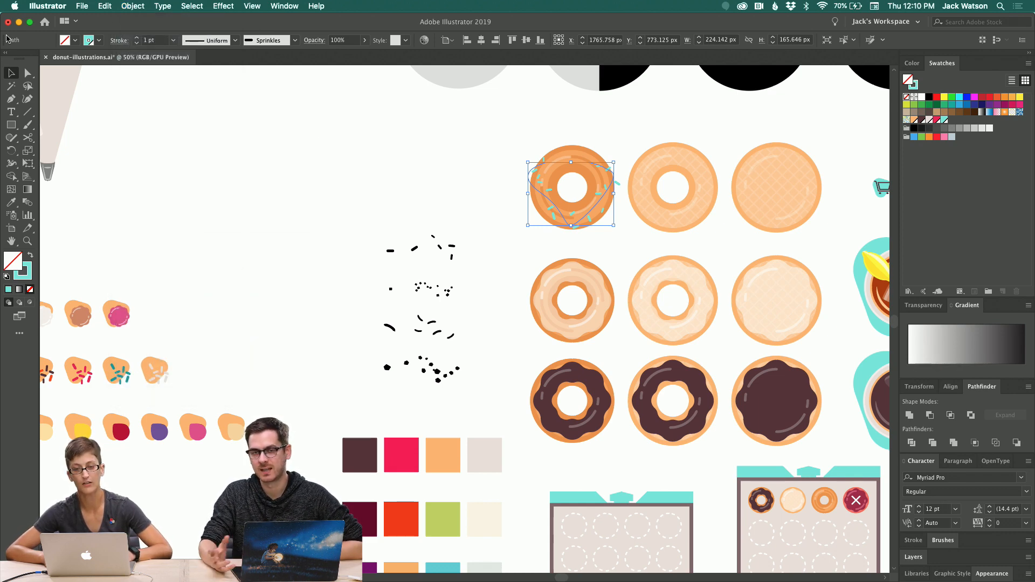
Delete the teal sprinkle path over the first donut in the top row
left_click(280, 145)
left_click(541, 182)
key("Delete")
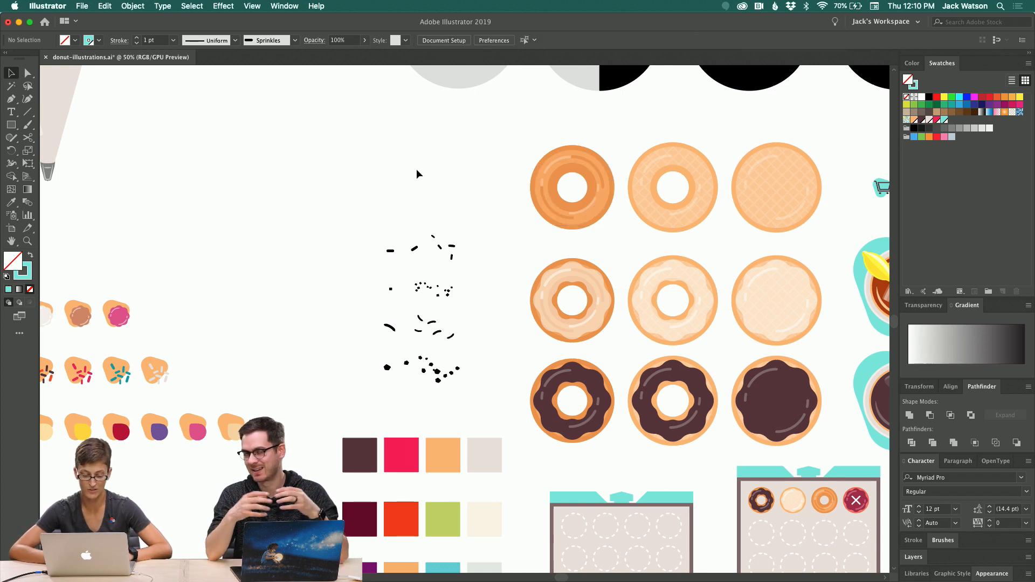
Switch to Adobe XD and launch the Confetti plugin for the short red line above the Old-Fashioned donut
scroll(416, 169, "up", 1)
scroll(416, 170, "right", 1)
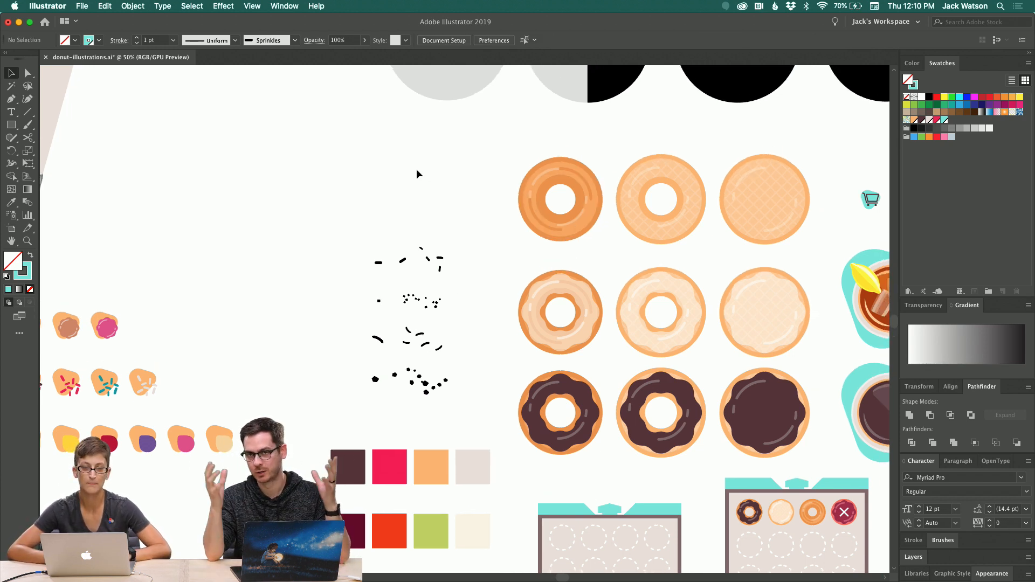
mouse_move(367, 574)
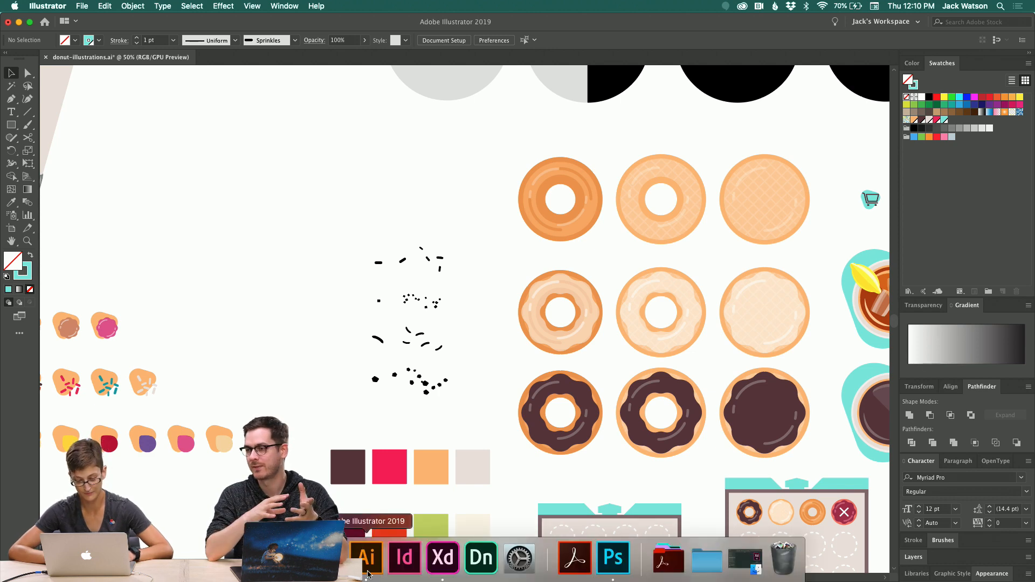
left_click(442, 566)
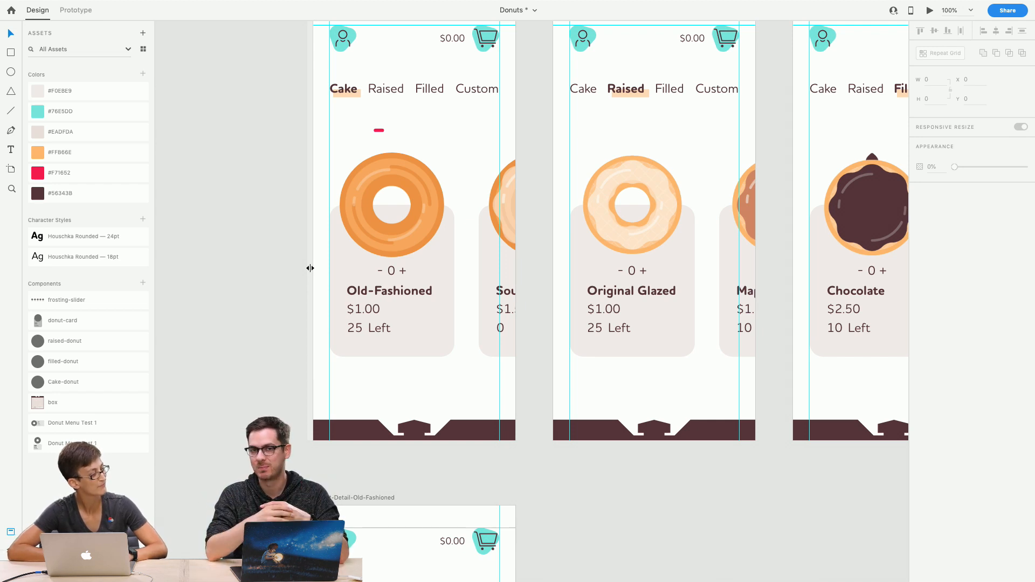
left_click(377, 131)
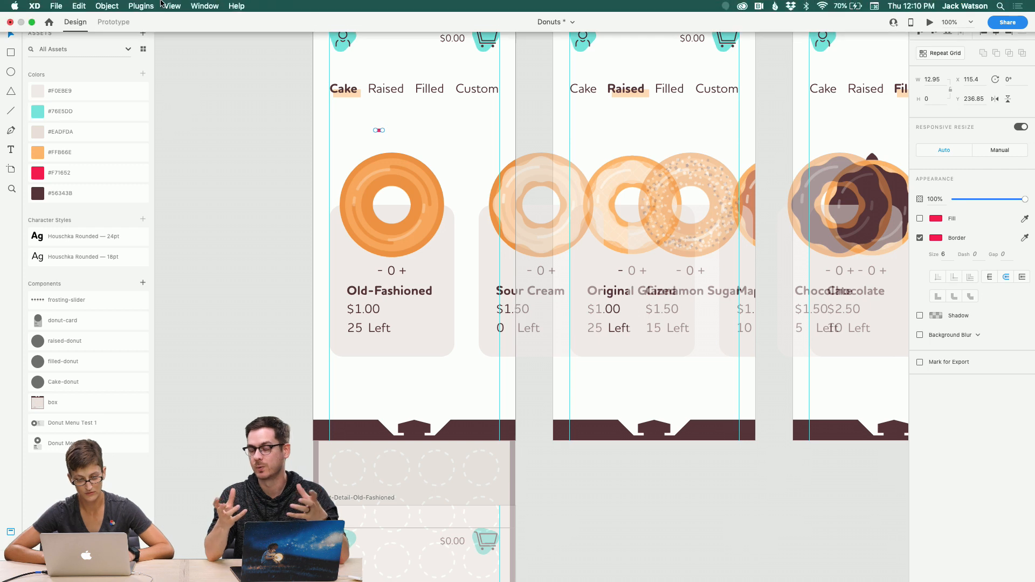
left_click(139, 6)
mouse_move(97, 3)
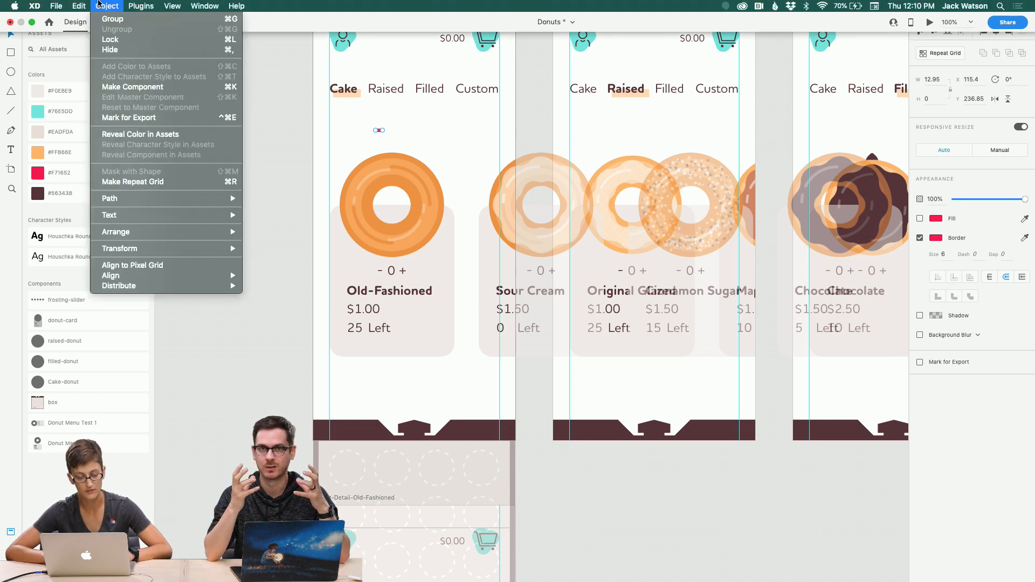
mouse_move(141, 6)
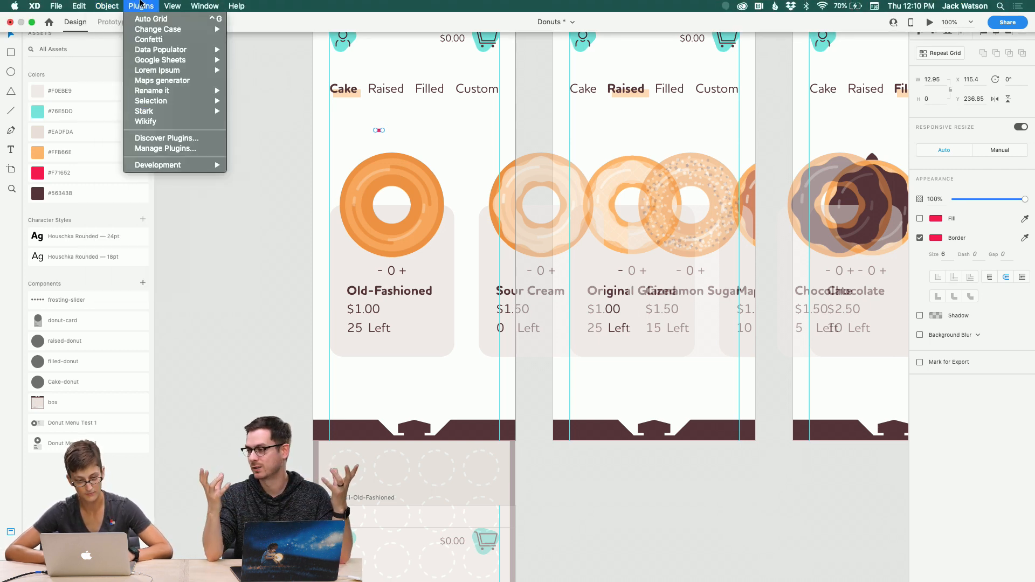
left_click(146, 40)
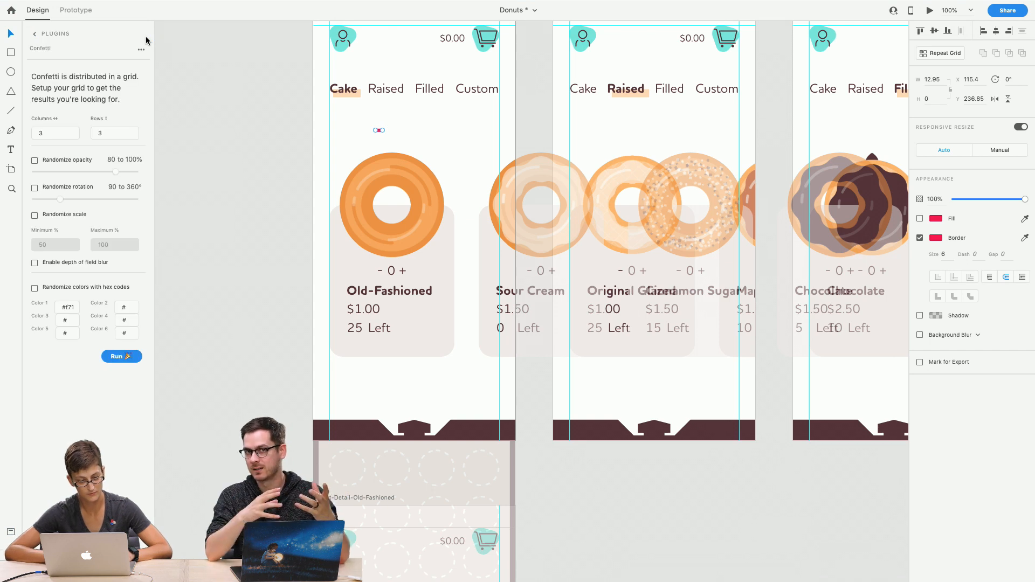
Run Confetti on the red line with rotation randomized from 0 to 360° in a grid of 10 columns and 10 rows
left_click(34, 189)
left_click_drag(60, 199, 1, 200)
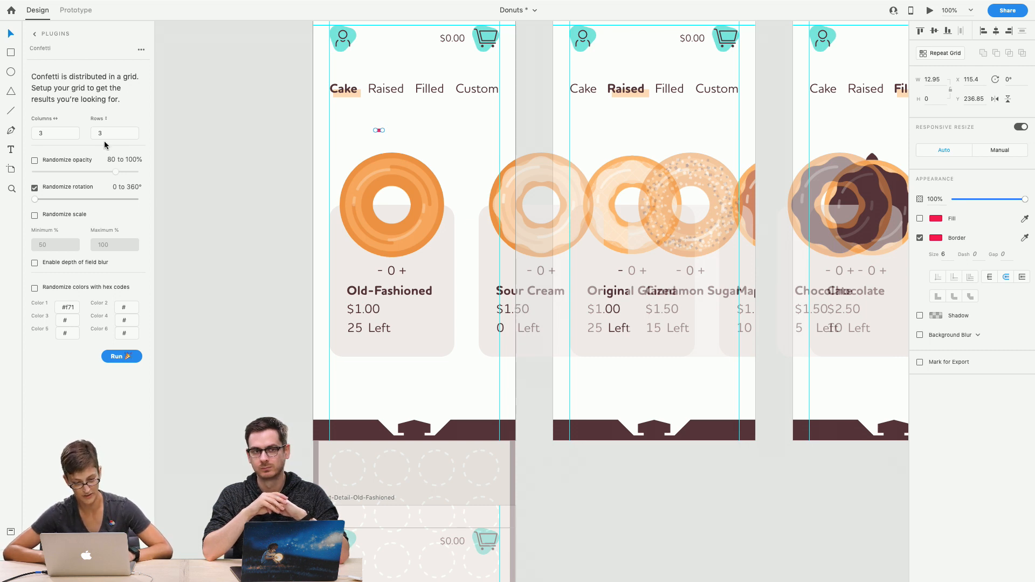
left_click(54, 133)
type("10")
key("Tab")
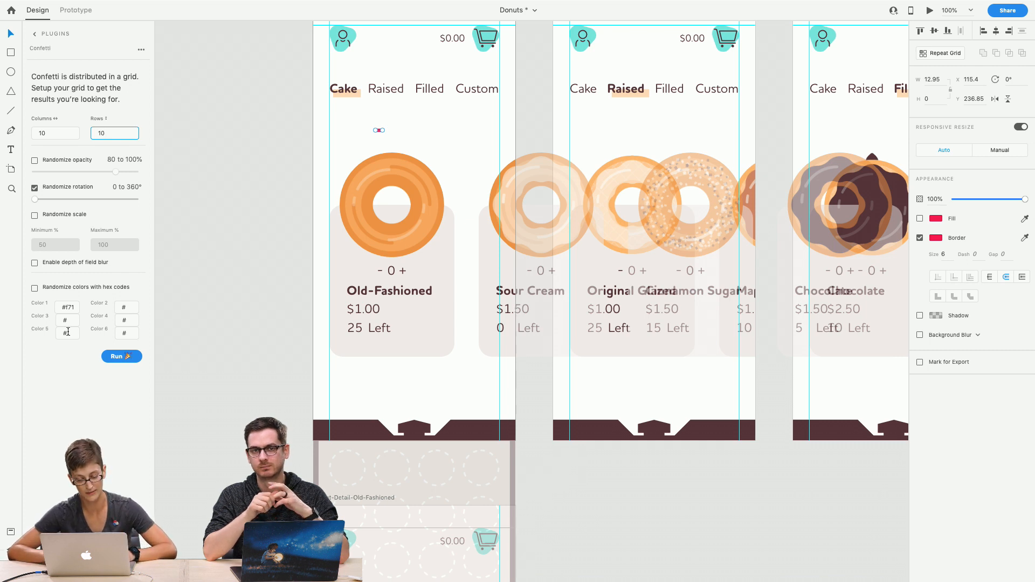
left_click(118, 356)
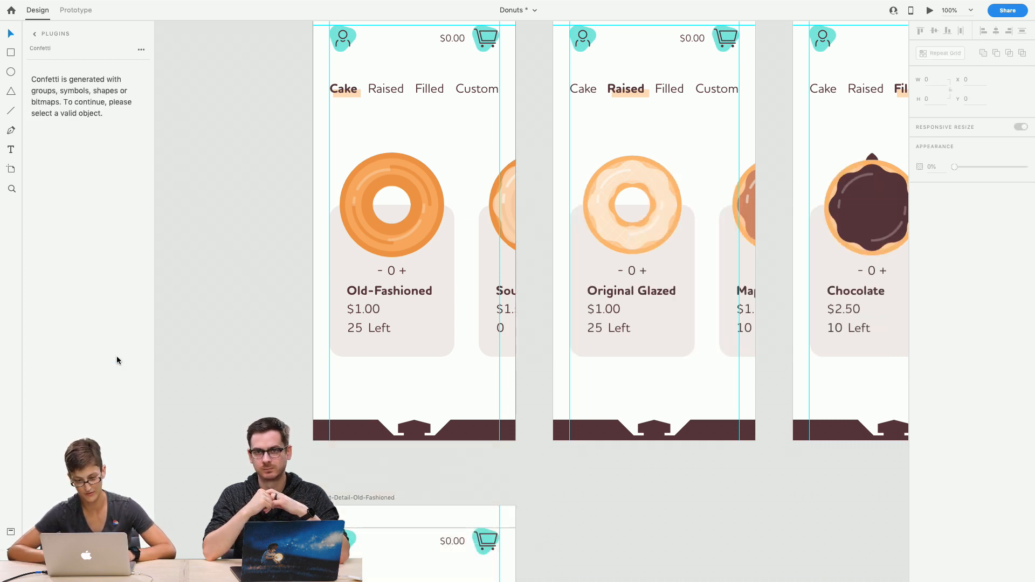
Undo the generated confetti and rerun it with randomized scale at a minimum of 80%
scroll(158, 202, "left", 1)
key("super+z")
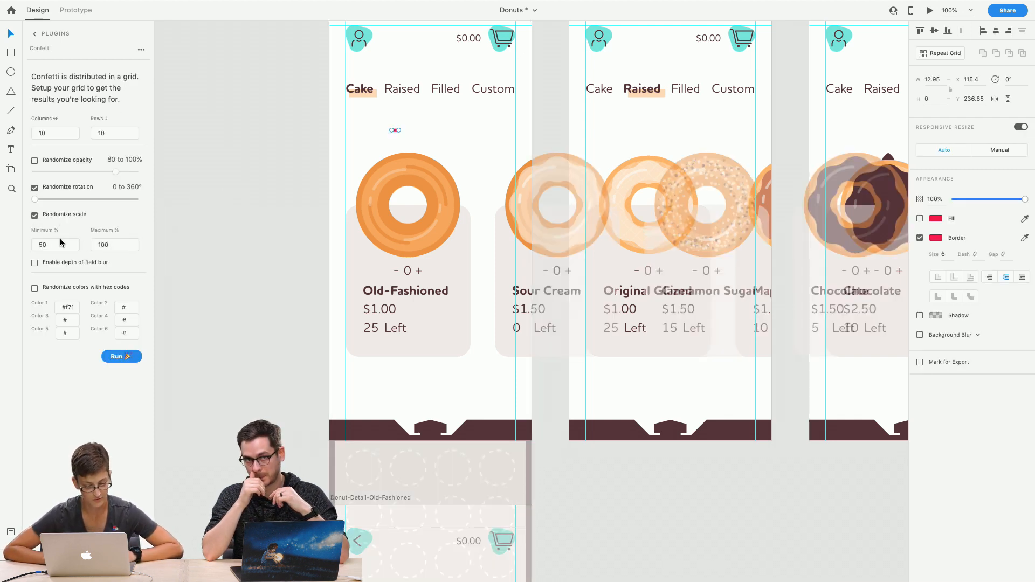
left_click(61, 243)
type("80")
key("Tab")
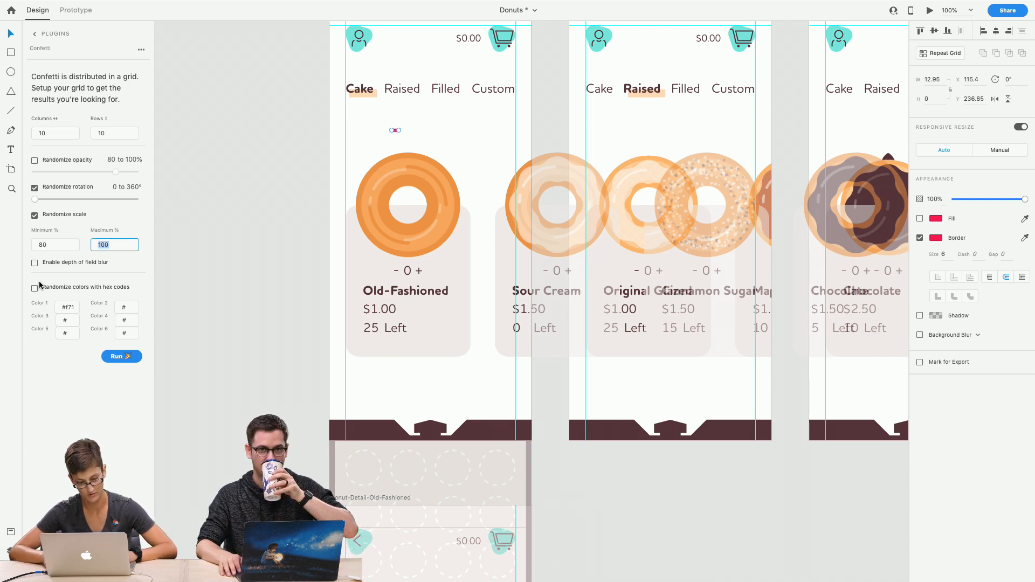
left_click(125, 359)
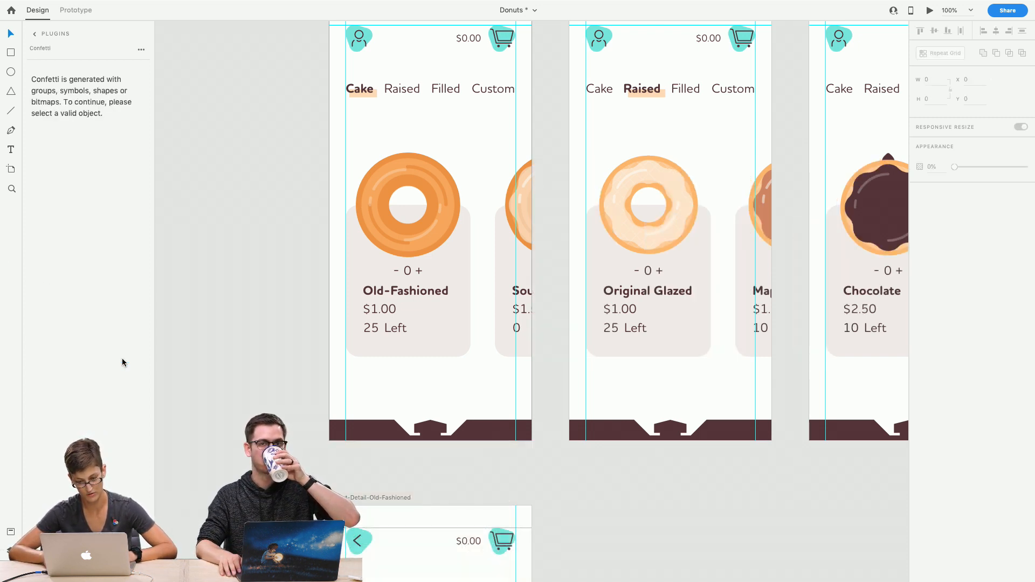
Undo the last Confetti run on the Donut-carousel-cake artboard
left_click(13, 192)
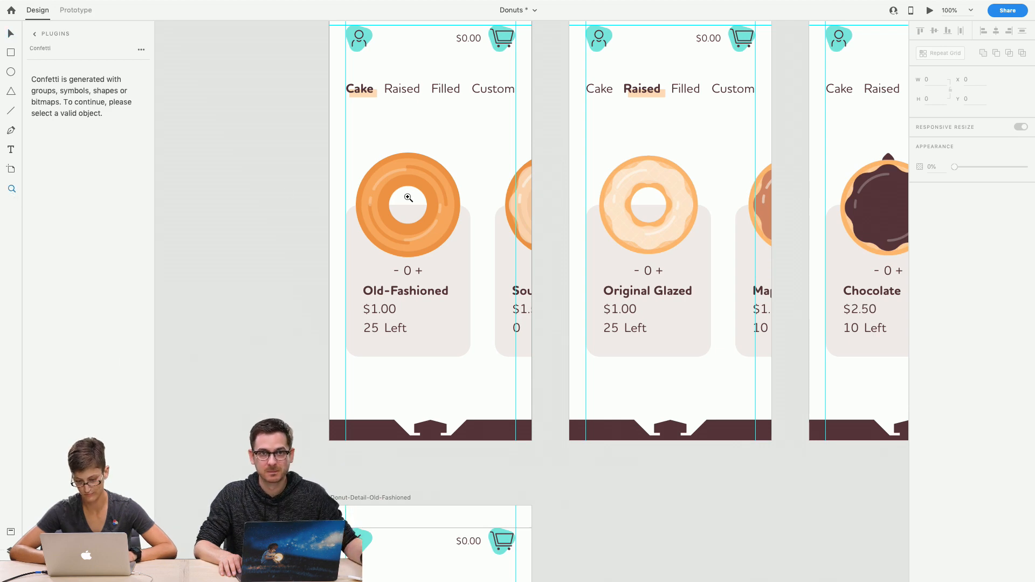
left_click(411, 197, "alt")
left_click(411, 198, "alt")
left_click(413, 199, "alt")
scroll(415, 200, "up", 3)
scroll(419, 202, "right", 3)
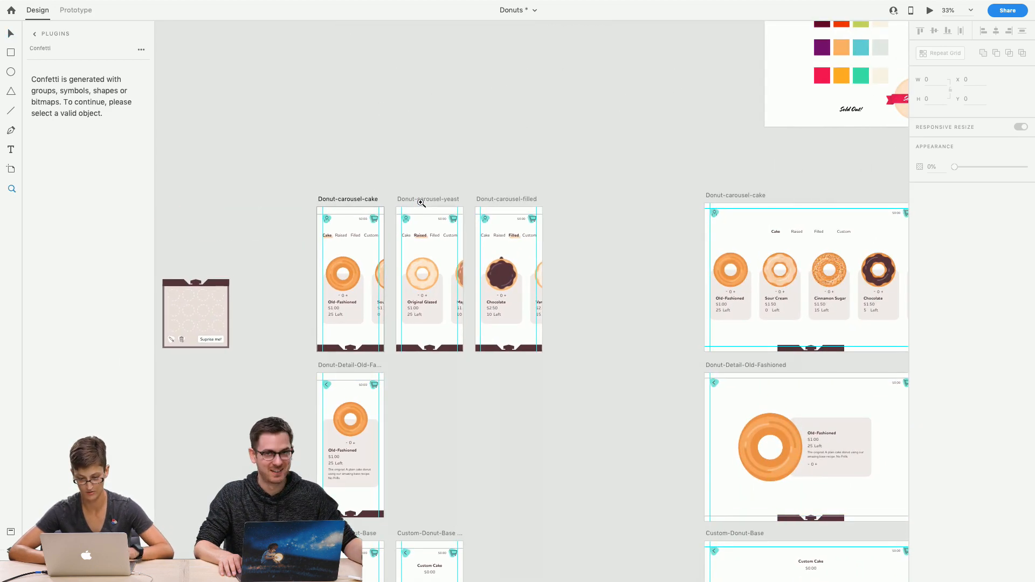
key("super+z")
key("super+z")
Paste the red sprinkle line onto the illustrations artboard, between the piping bag and the small topping icons
scroll(578, 183, "up", 6)
scroll(579, 182, "right", 10)
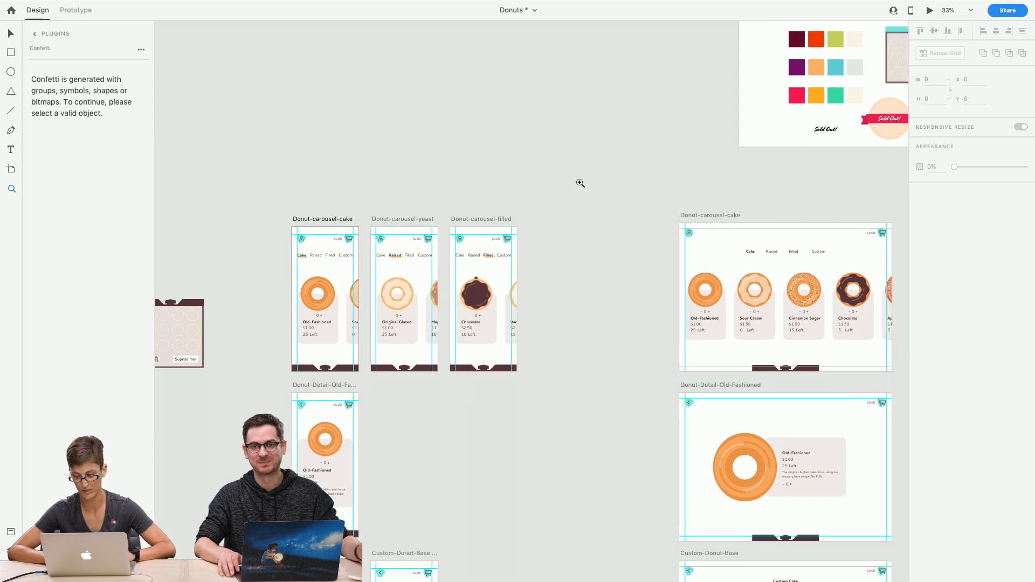
scroll(571, 181, "right", 5)
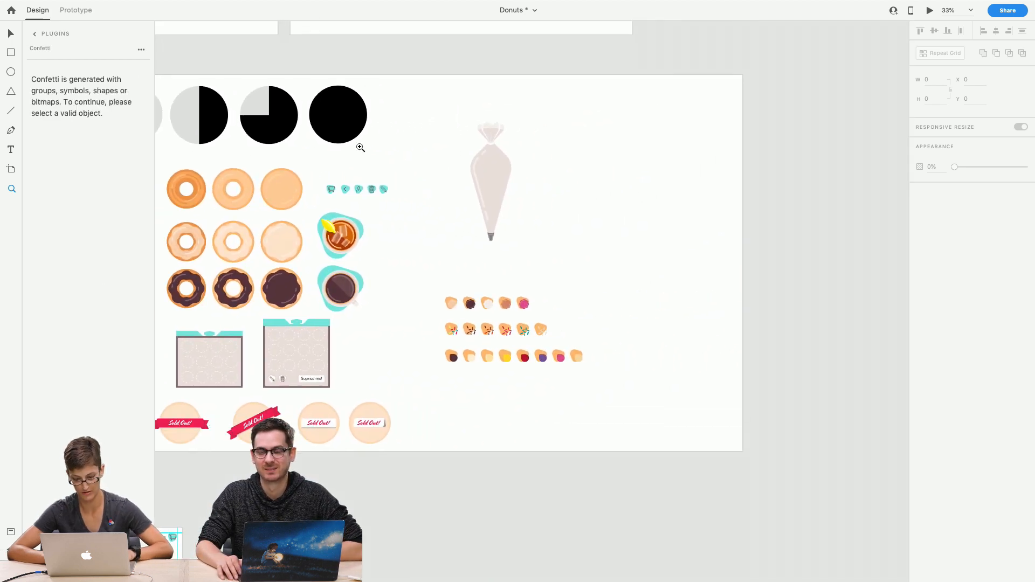
left_click(10, 35)
left_click(637, 301)
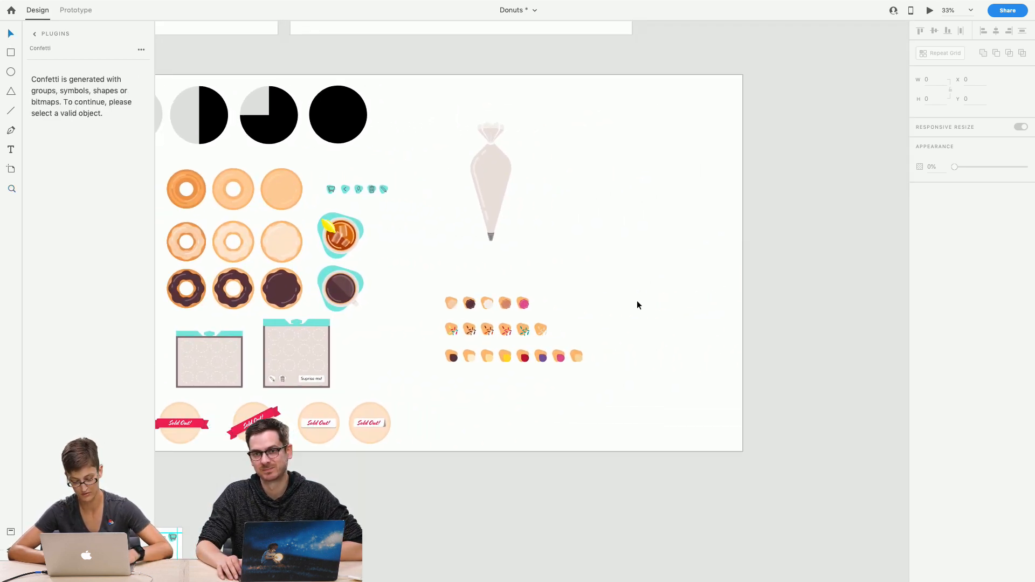
key("super+v")
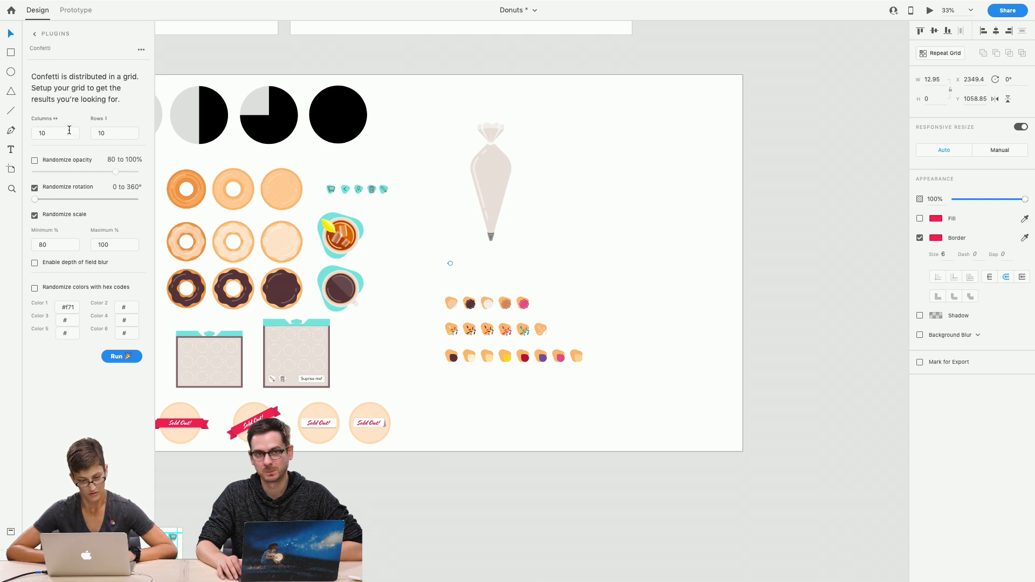
Try to generate confetti from the pasted line with the 10-by-10 grid
double_click(42, 133)
left_click(121, 356)
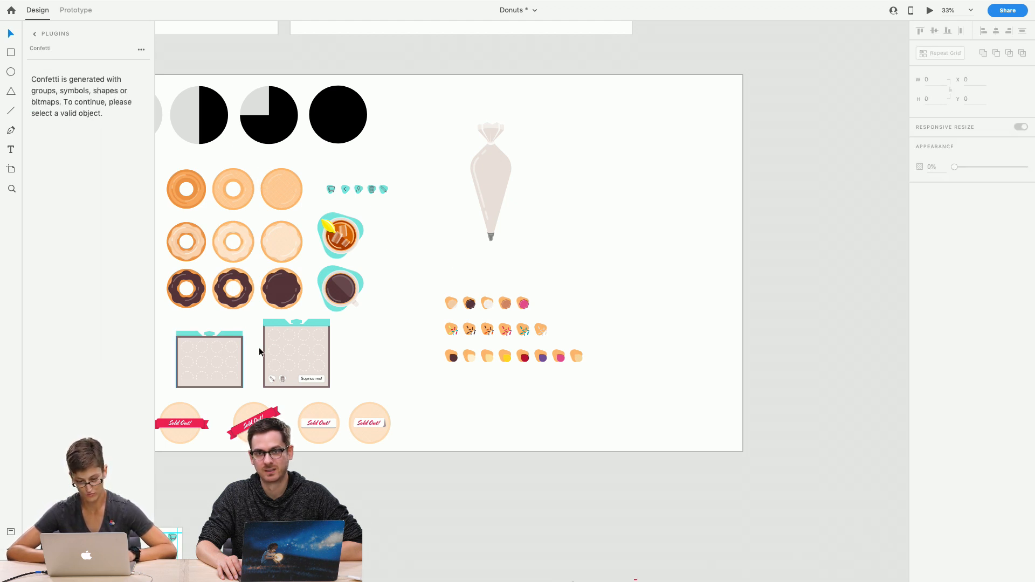
left_click(451, 267)
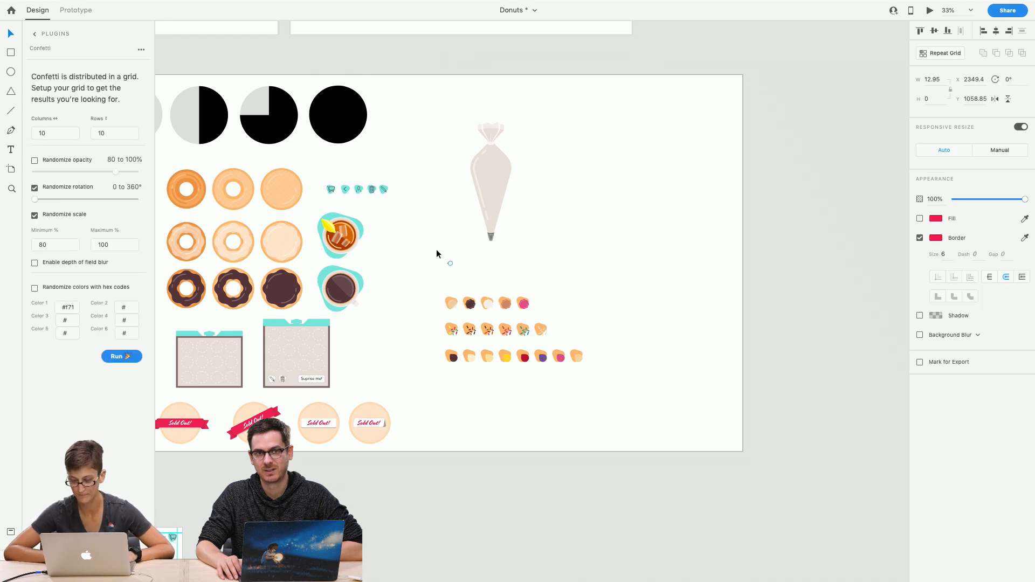
left_click(430, 250)
left_click_drag(429, 250, 461, 270)
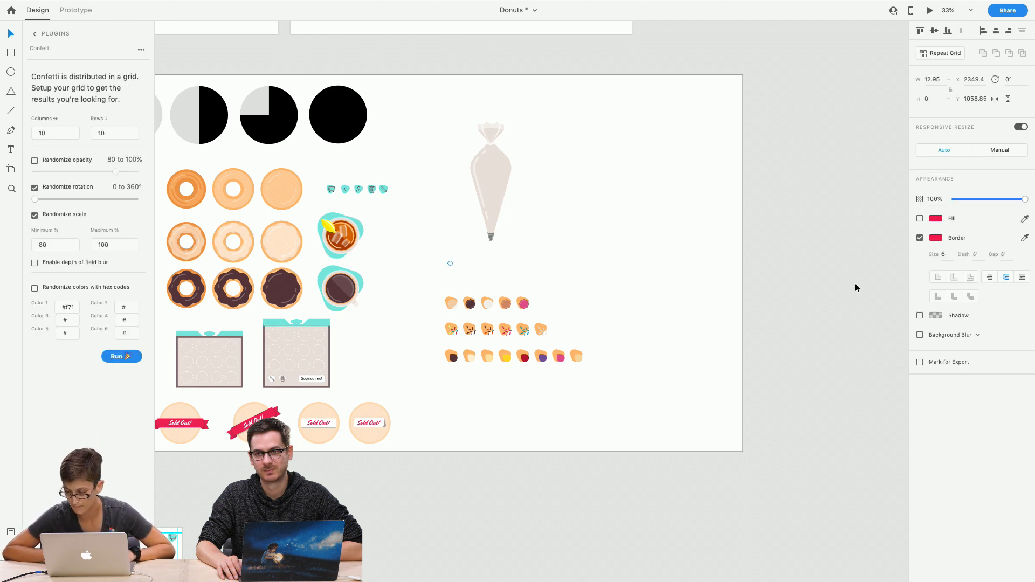
Set the Confetti grid to 5 columns and 5 rows and run it on the pasted line
left_click(40, 133)
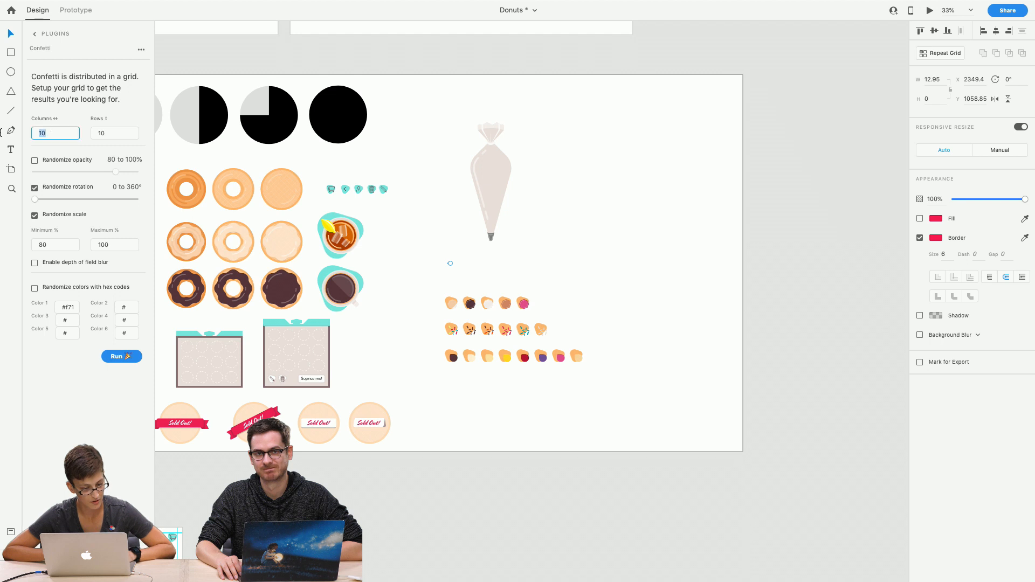
type("5")
key("Tab")
type("5")
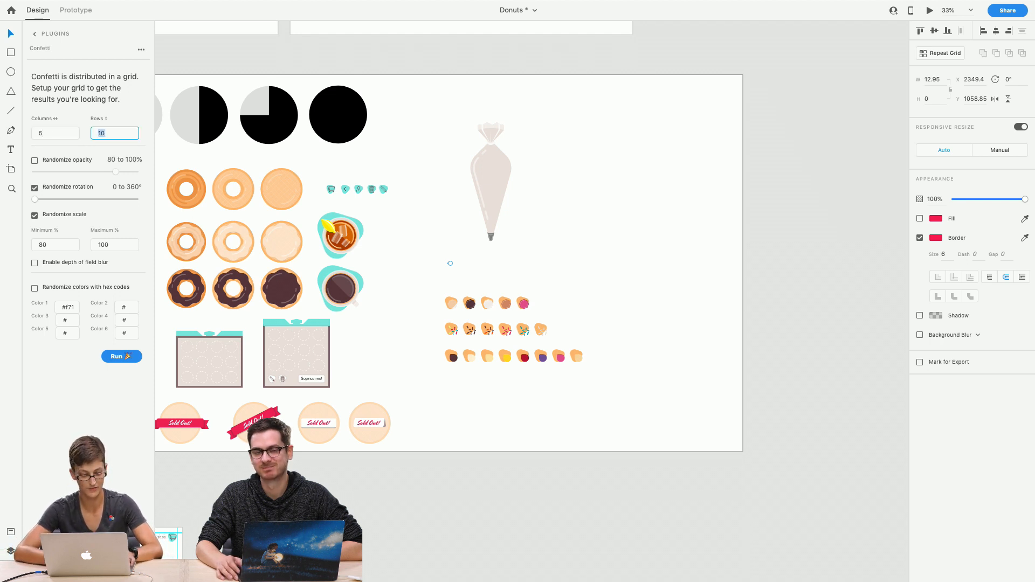
key("Tab")
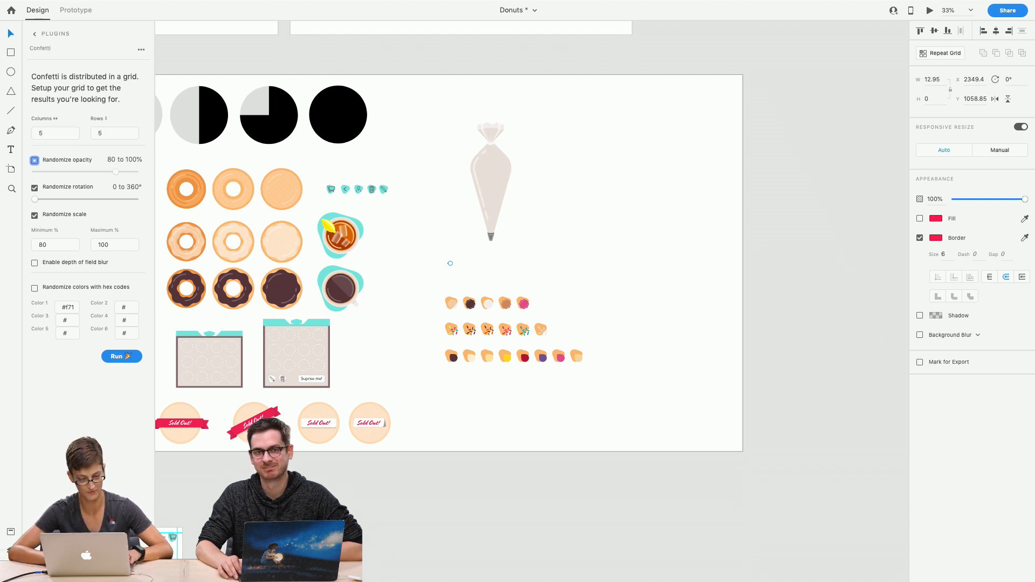
left_click(109, 357)
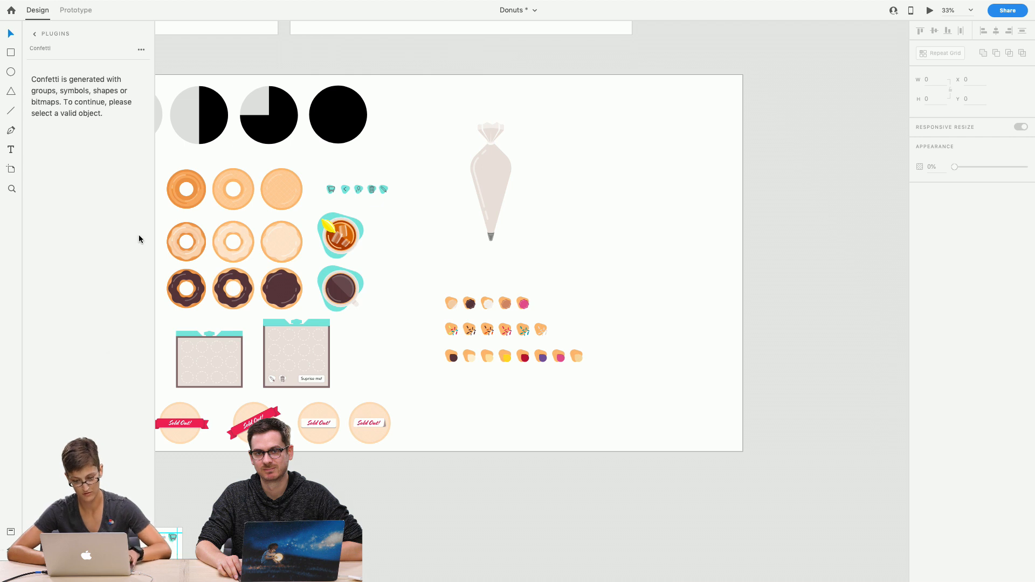
Undo the confetti, rerun the 5-by-5 grid on the pasted line, and view all artboards to locate the result
key("super+z")
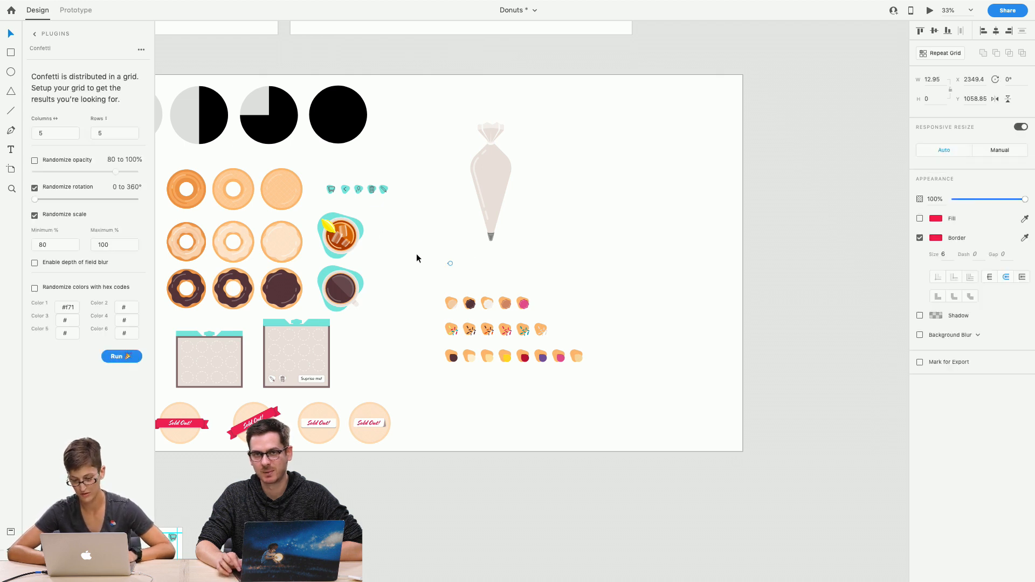
left_click(121, 356)
left_click(11, 189)
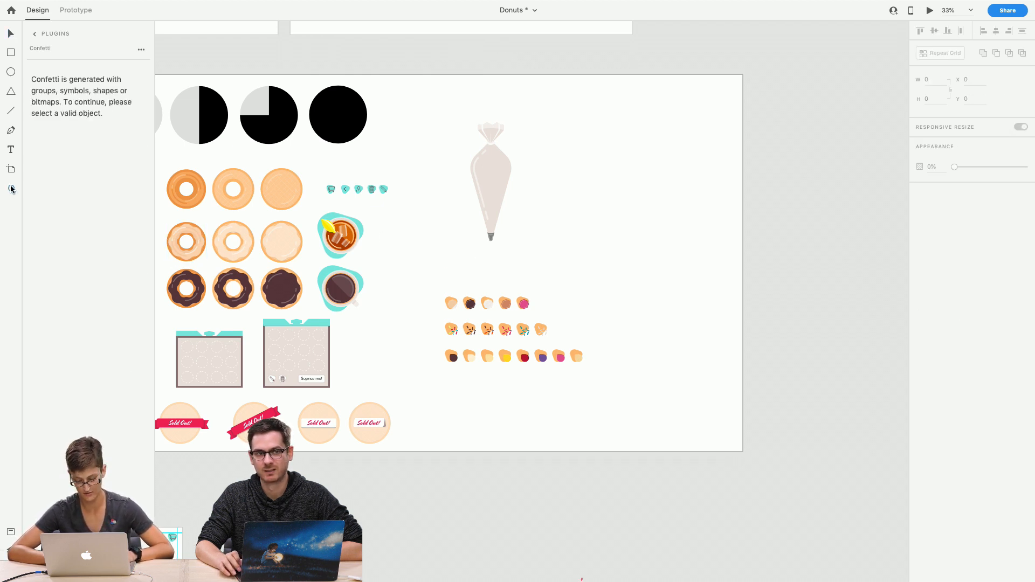
left_click(238, 254, "alt")
left_click(238, 253, "alt")
left_click(238, 253, "alt")
scroll(238, 253, "left", 4)
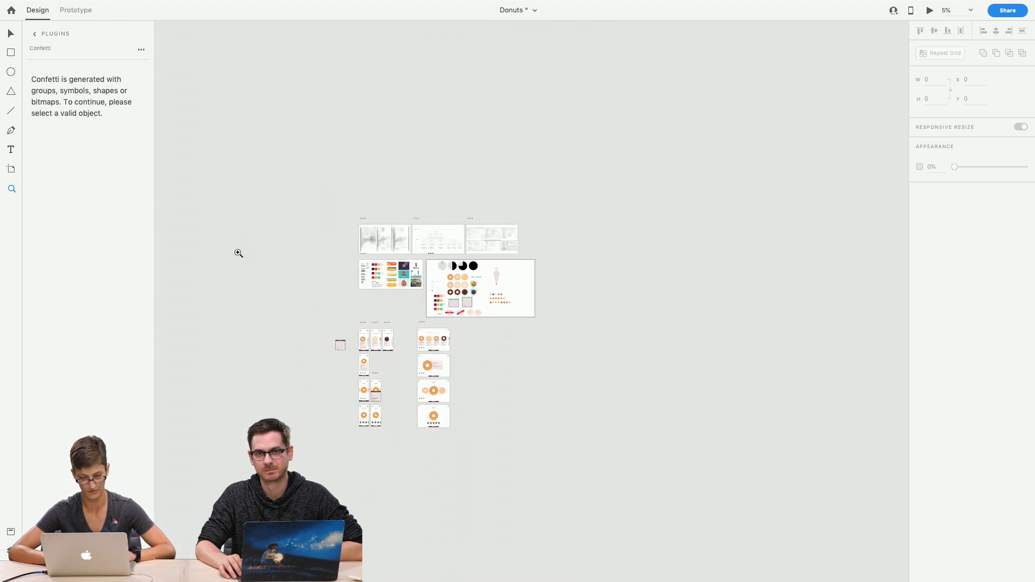
Undo the confetti scattered around the desktop screens to restore the single line below the piping bag
left_click(423, 303)
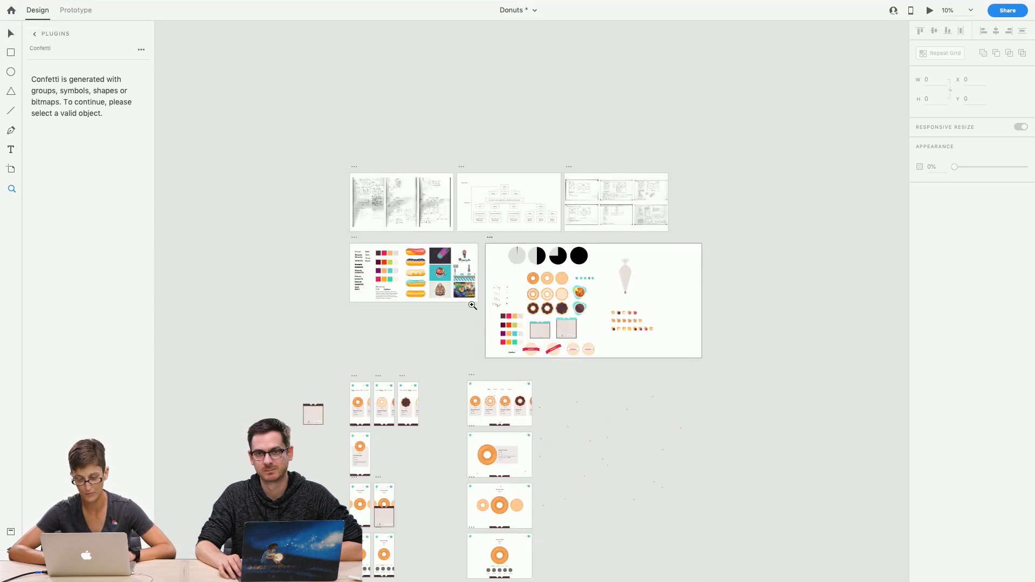
scroll(473, 306, "right", 5)
left_click(499, 323)
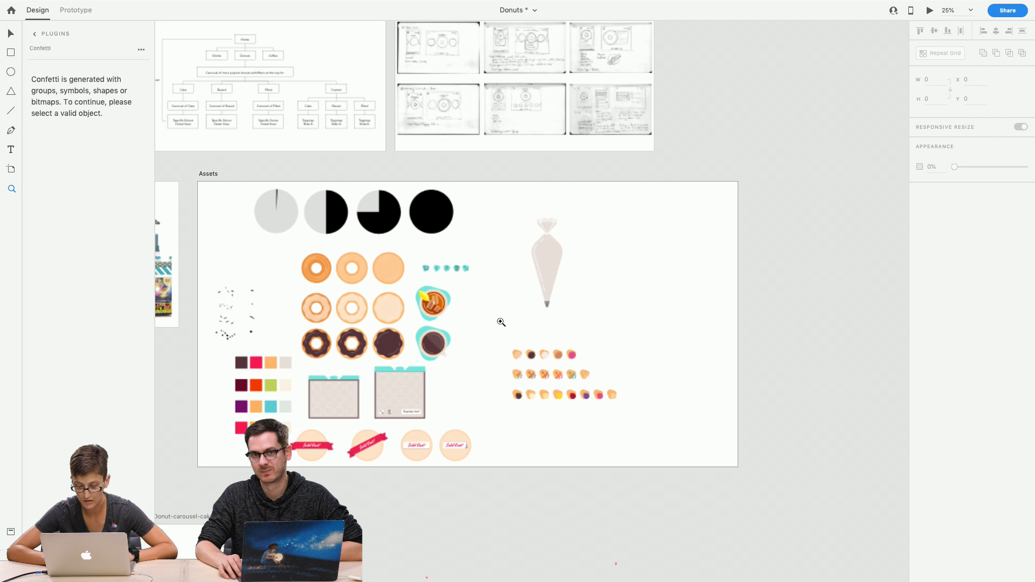
left_click(555, 327)
left_click(589, 302)
key("super+v")
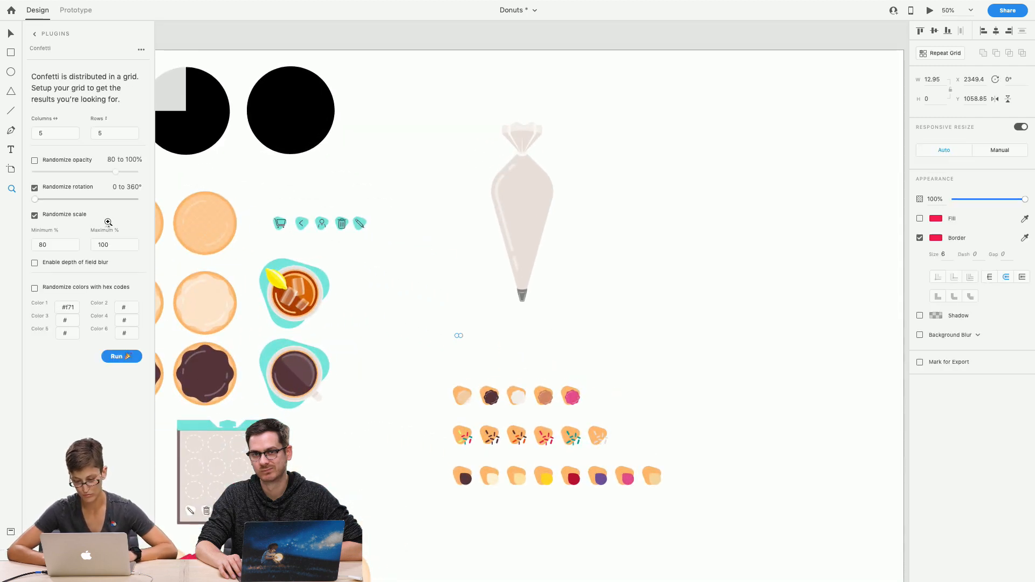
Delete the red sprinkle line between the piping bag and the small topping icons on the Assets artboard
left_click(11, 33)
left_click(138, 50)
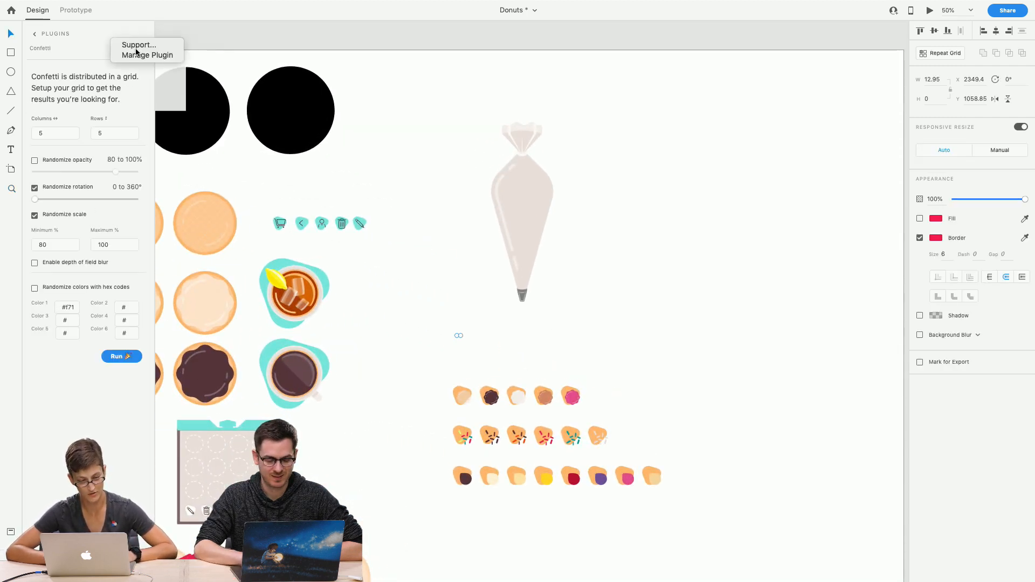
left_click(444, 311)
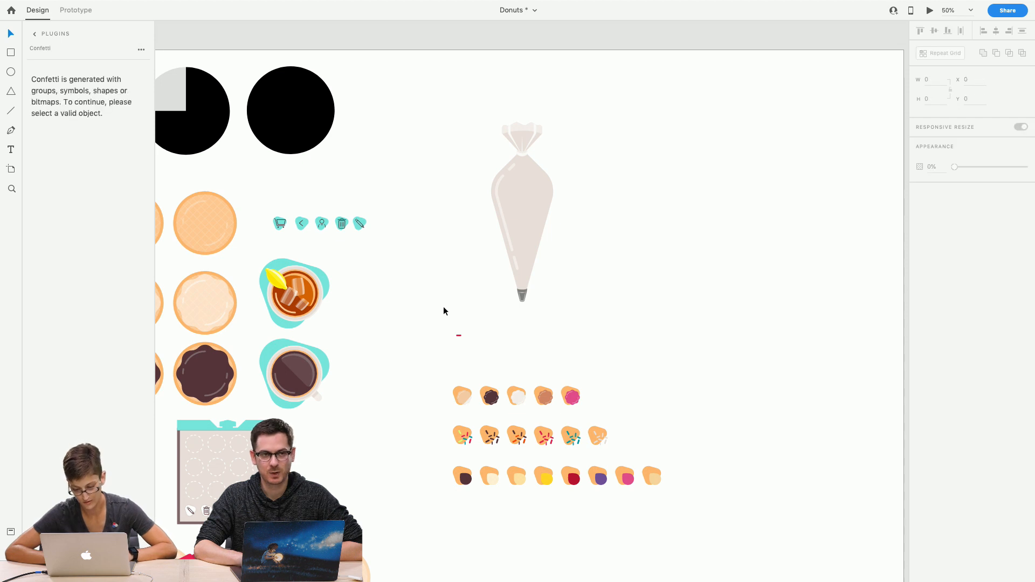
left_click(459, 335)
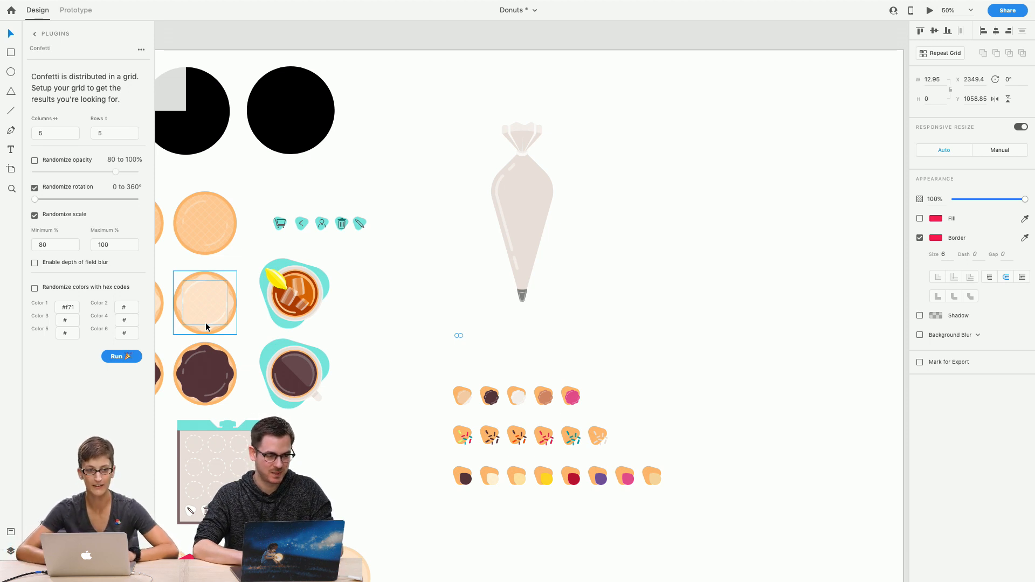
left_click_drag(444, 317, 469, 342)
key("Delete")
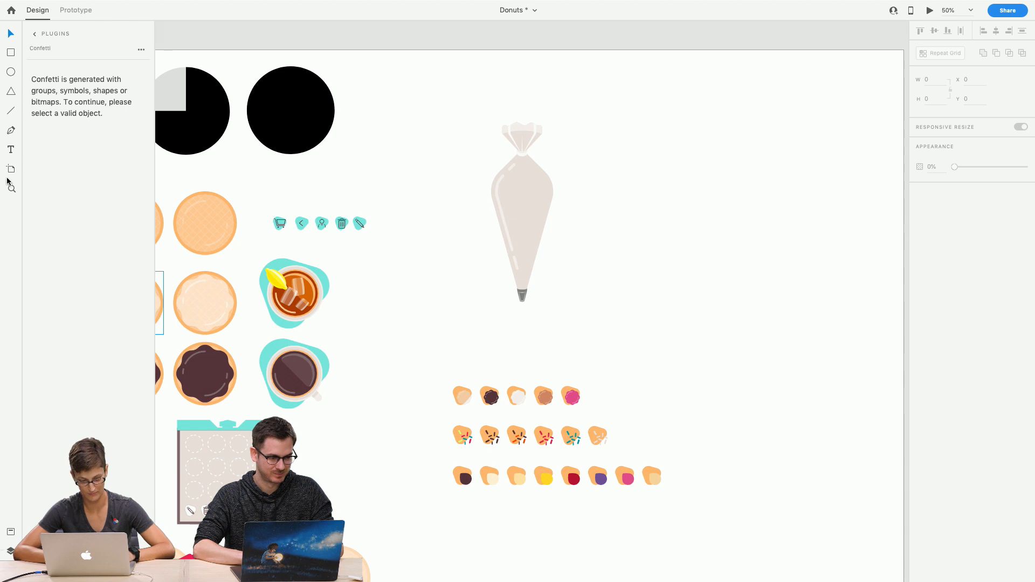
Review the mobile donut screens down to the placeholder topping circles on the Custom-Donuts-Frosting and Sprinkles artboards
left_click(11, 188)
left_click(285, 272, "alt")
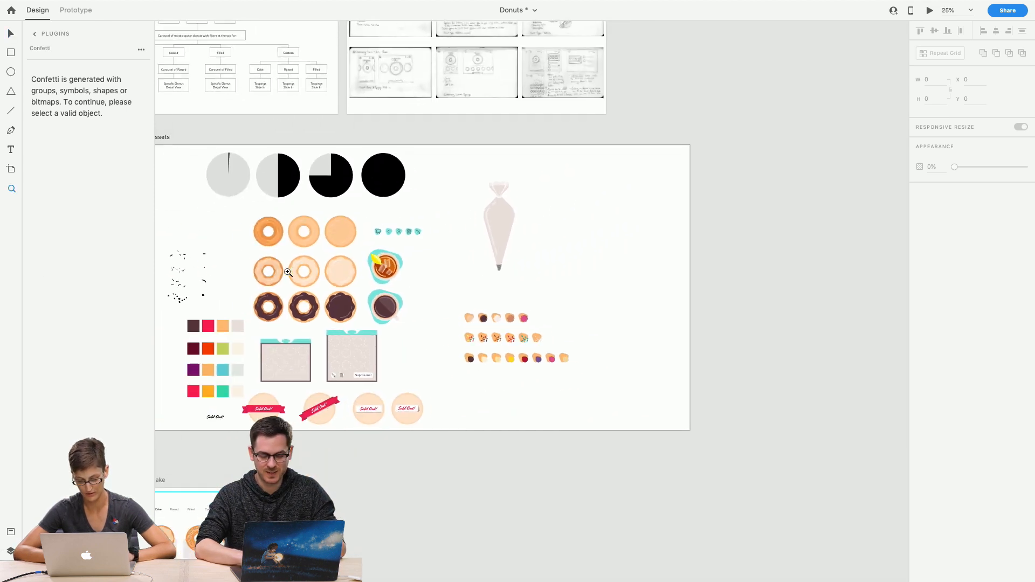
scroll(288, 273, "down", 10)
scroll(288, 273, "left", 10)
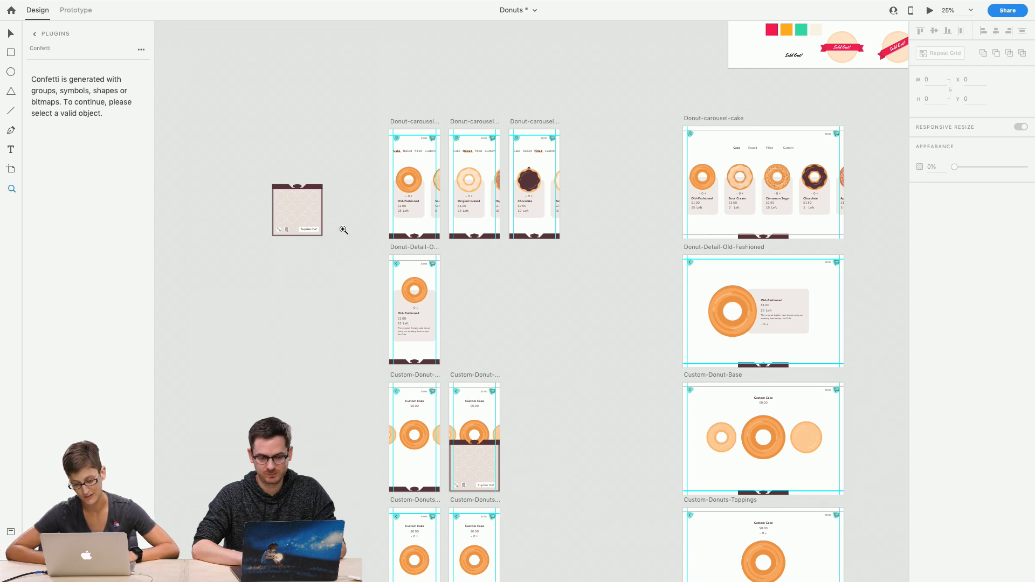
left_click(383, 249)
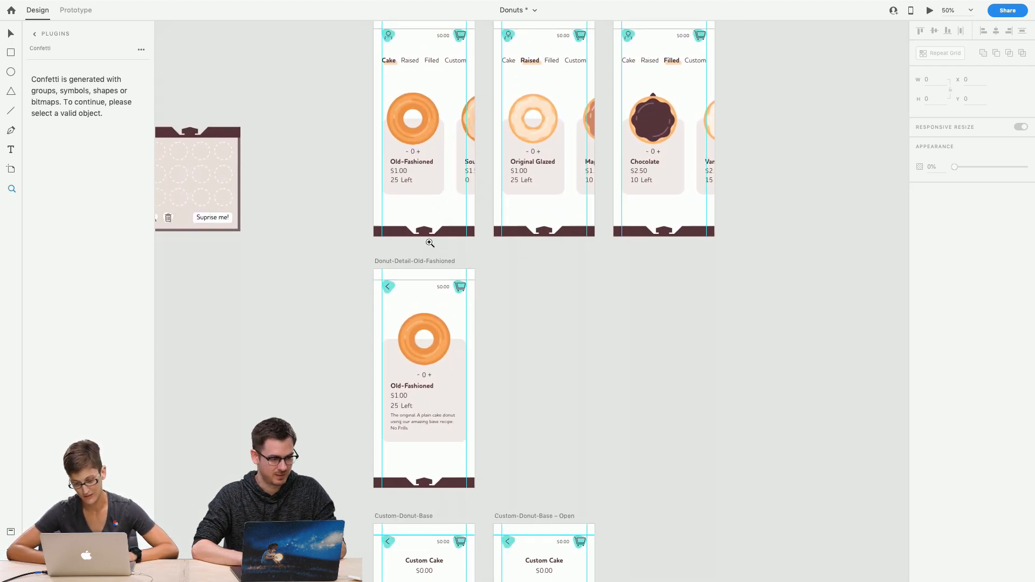
scroll(430, 243, "down", 10)
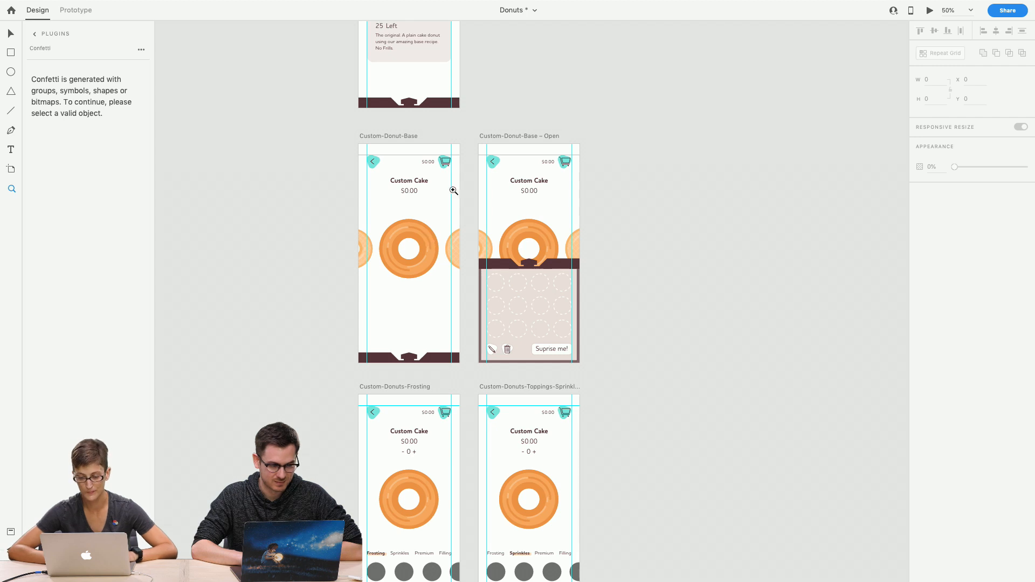
scroll(453, 190, "down", 3)
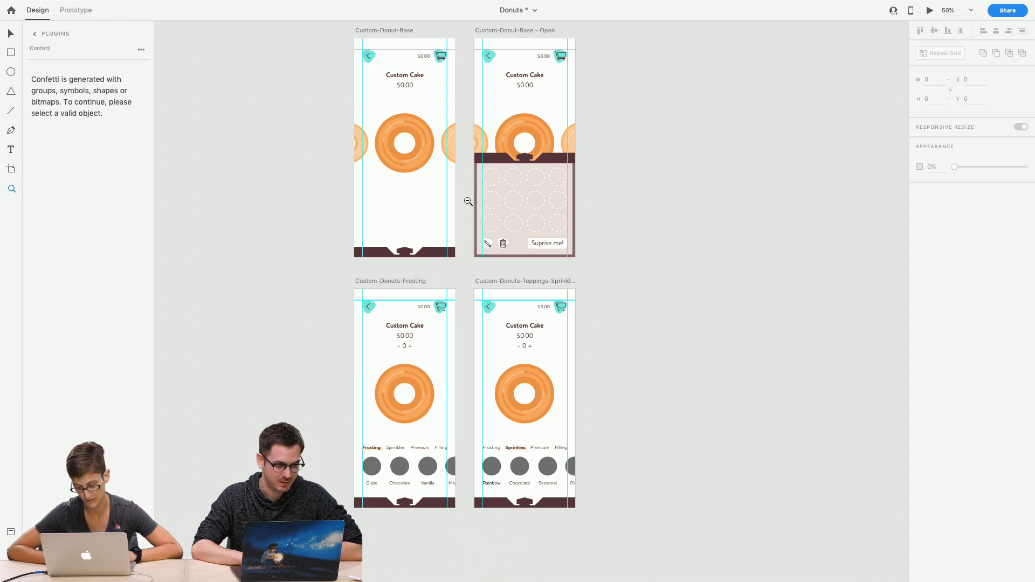
left_click(468, 201, "alt")
left_click(446, 322)
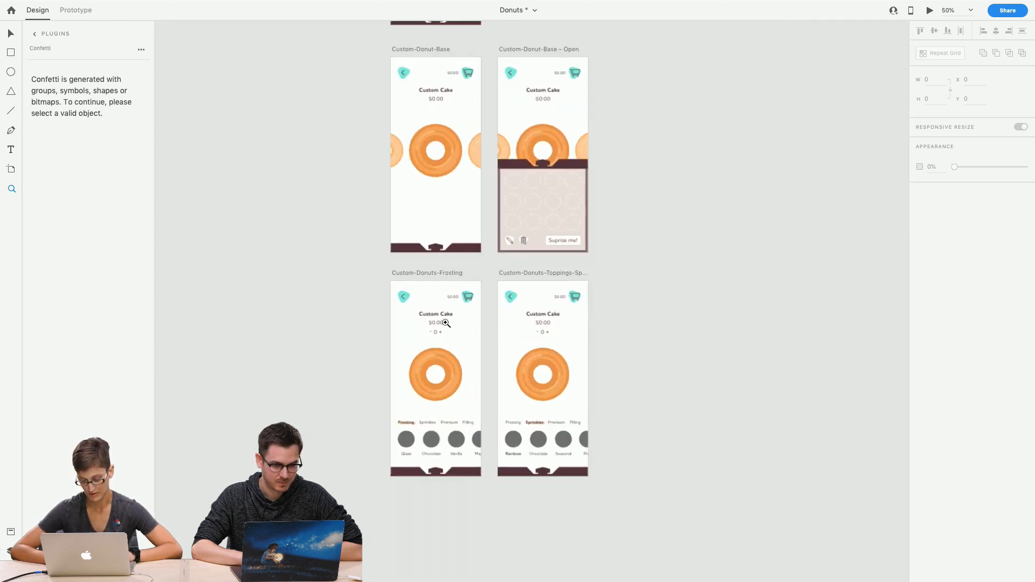
left_click(469, 390)
scroll(469, 390, "down", 2)
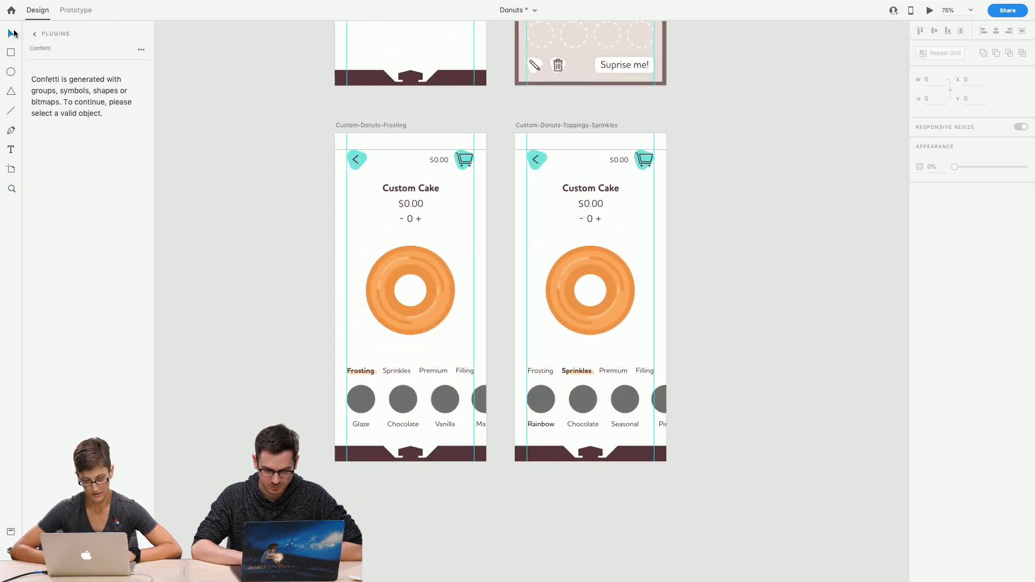
left_click(354, 410)
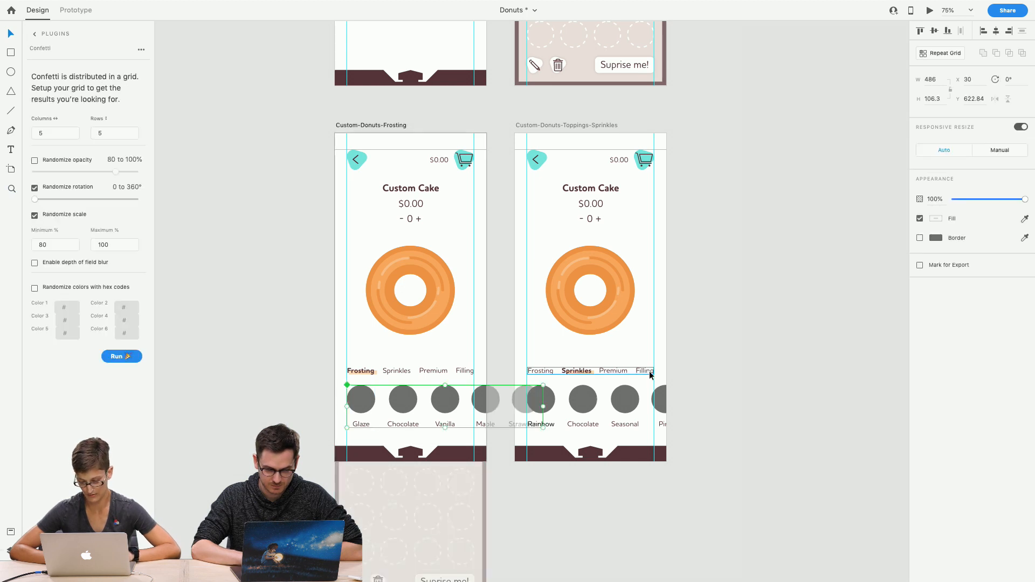
Compare the small topping icons on the Assets artboard with the placeholder circles on the custom donut screens
scroll(696, 383, "right", 20)
scroll(696, 384, "up", 12)
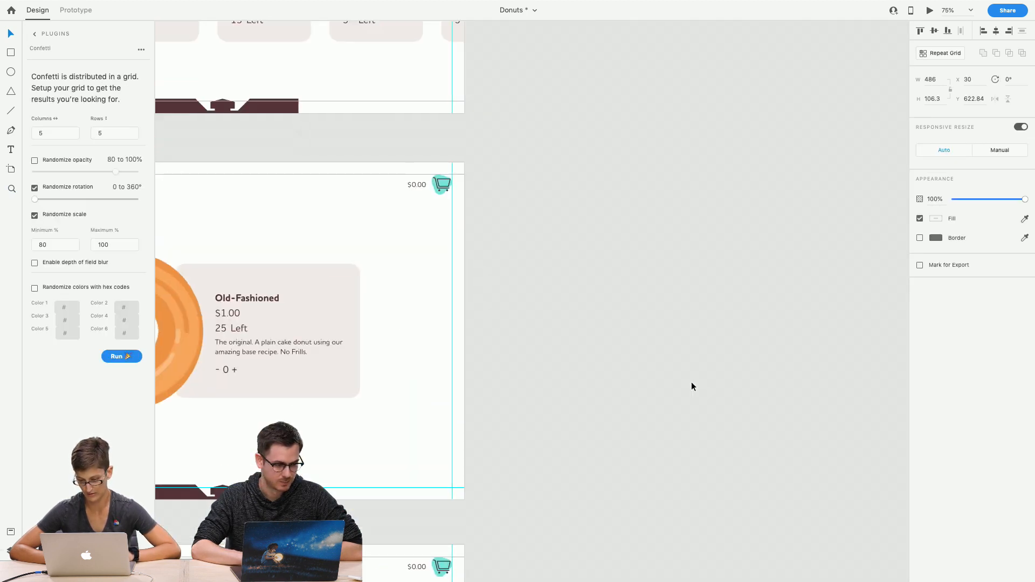
scroll(692, 386, "up", 6)
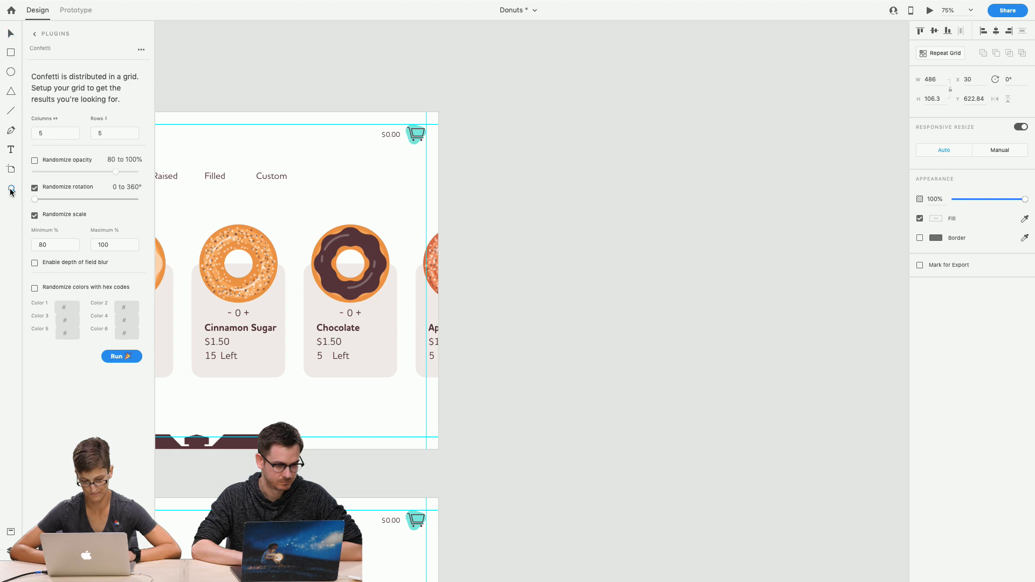
left_click(429, 206, "alt")
left_click(429, 206, "alt")
left_click(429, 206, "alt")
scroll(429, 206, "up", 4)
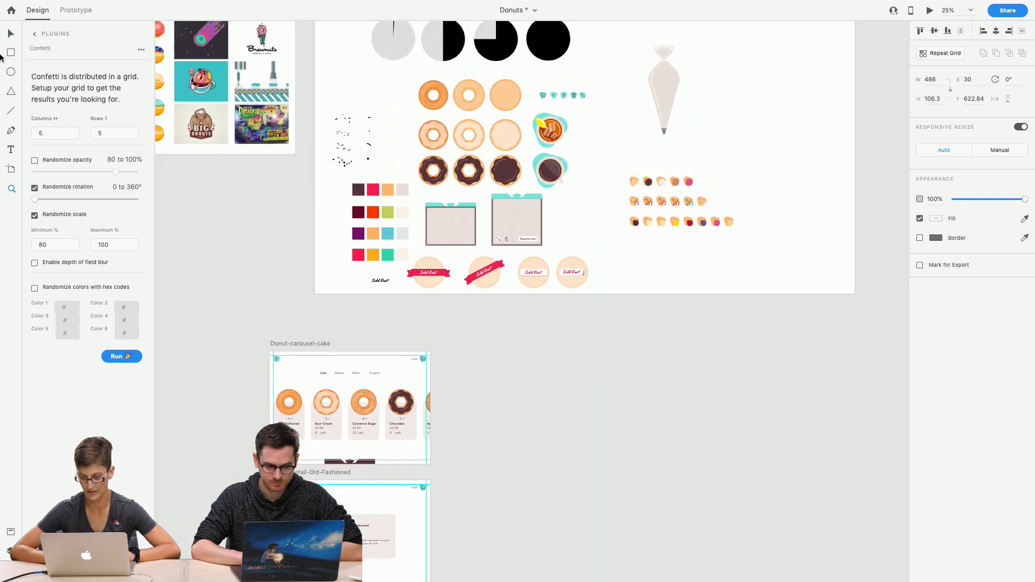
left_click(8, 36)
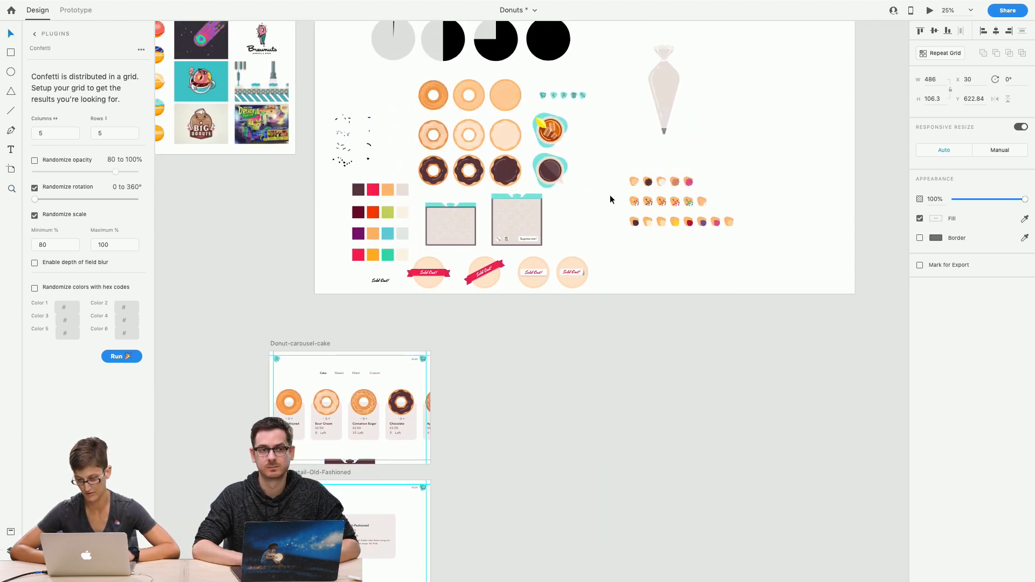
left_click(612, 199)
scroll(584, 183, "down", 10)
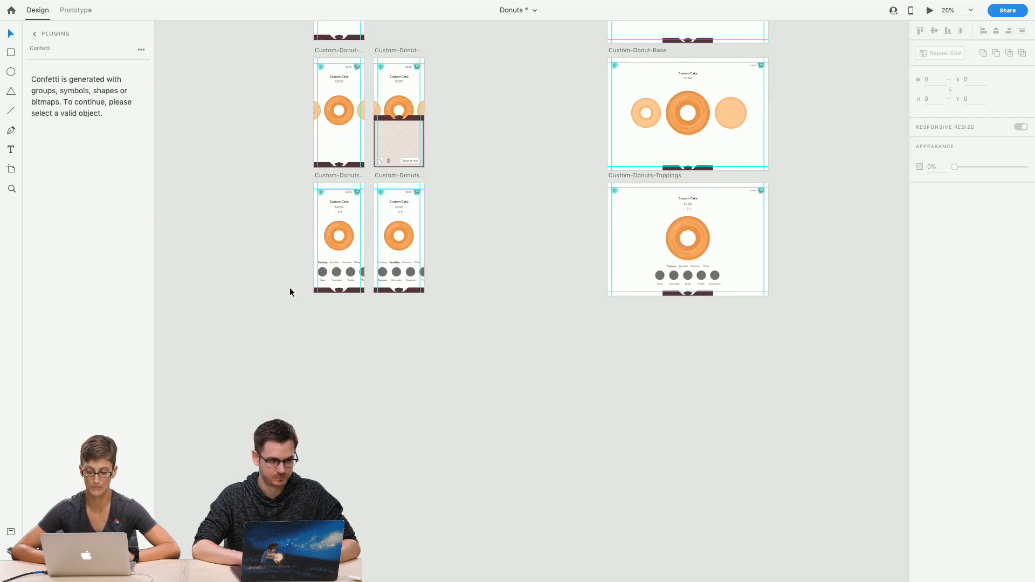
left_click(317, 272)
left_click(279, 273)
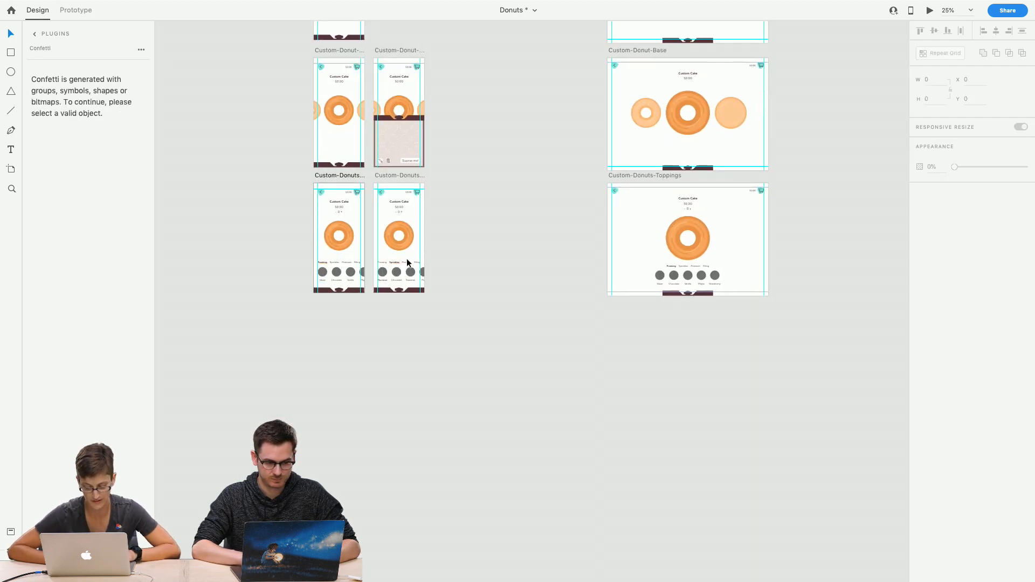
scroll(510, 225, "up", 10)
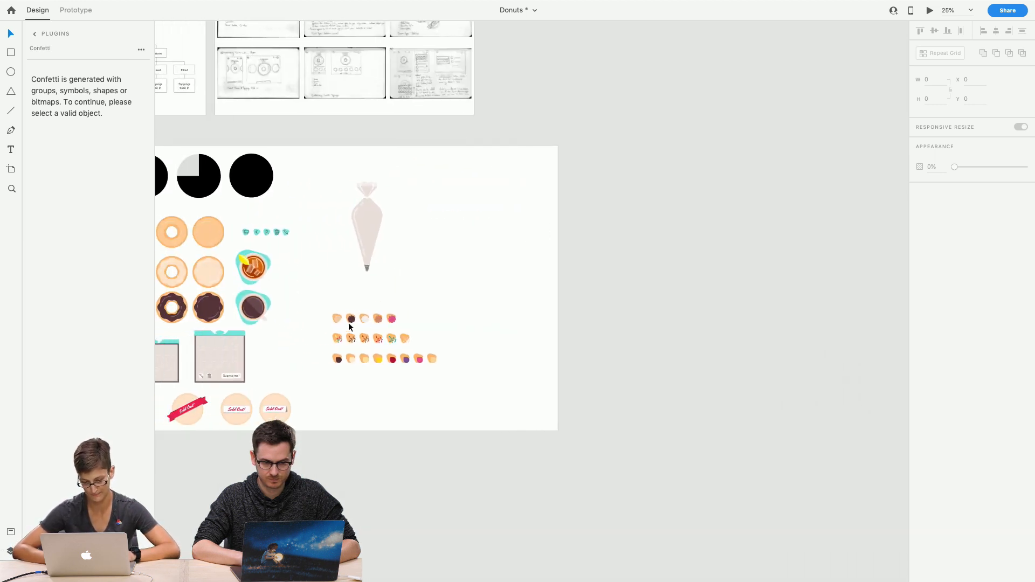
left_click(357, 317)
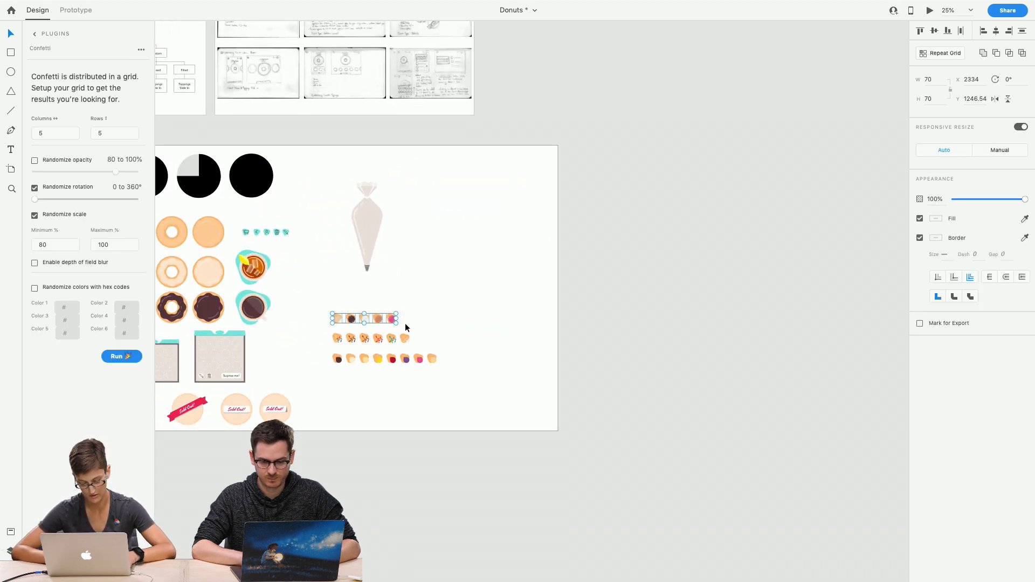
scroll(406, 322, "down", 10)
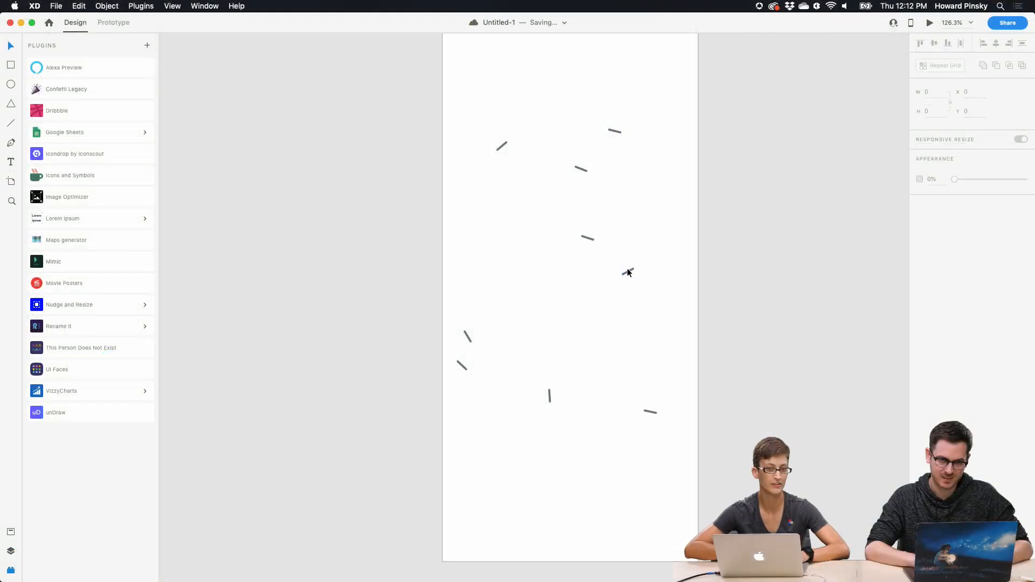
Switch to the Untitled-1 document and undo the confetti there to restore the single short line
key("super+z")
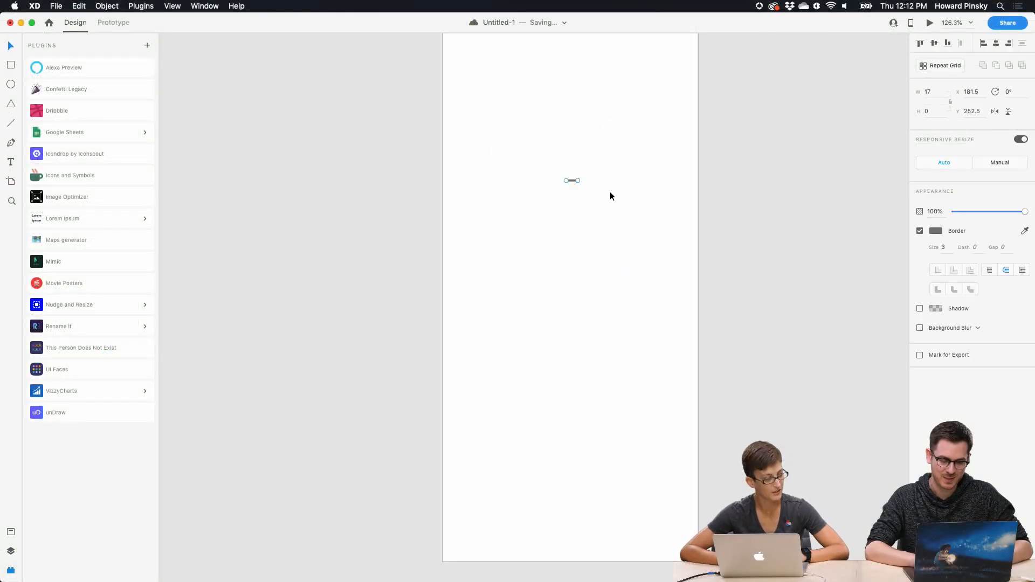
scroll(589, 173, "up", 5)
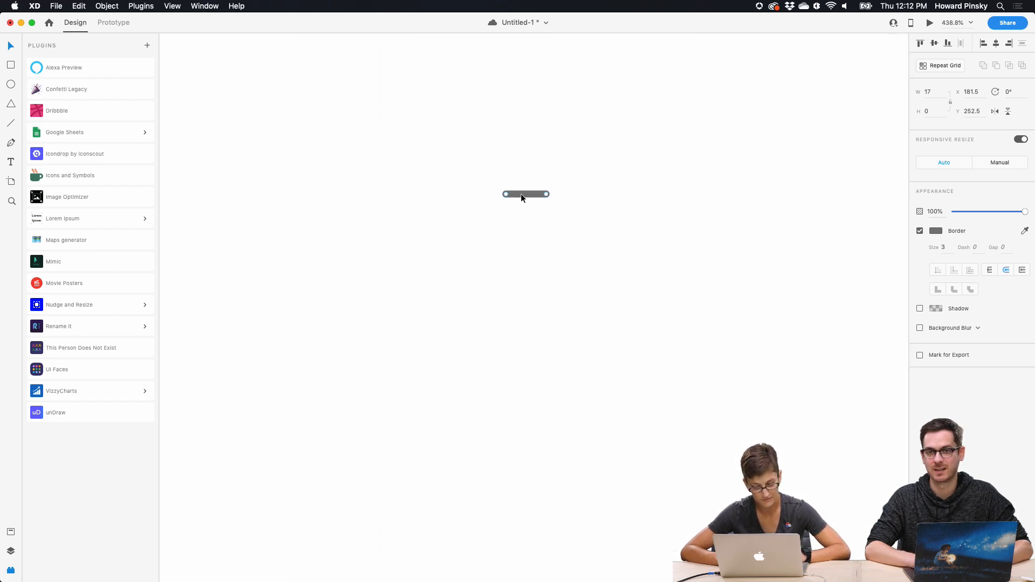
scroll(520, 197, "down", 3)
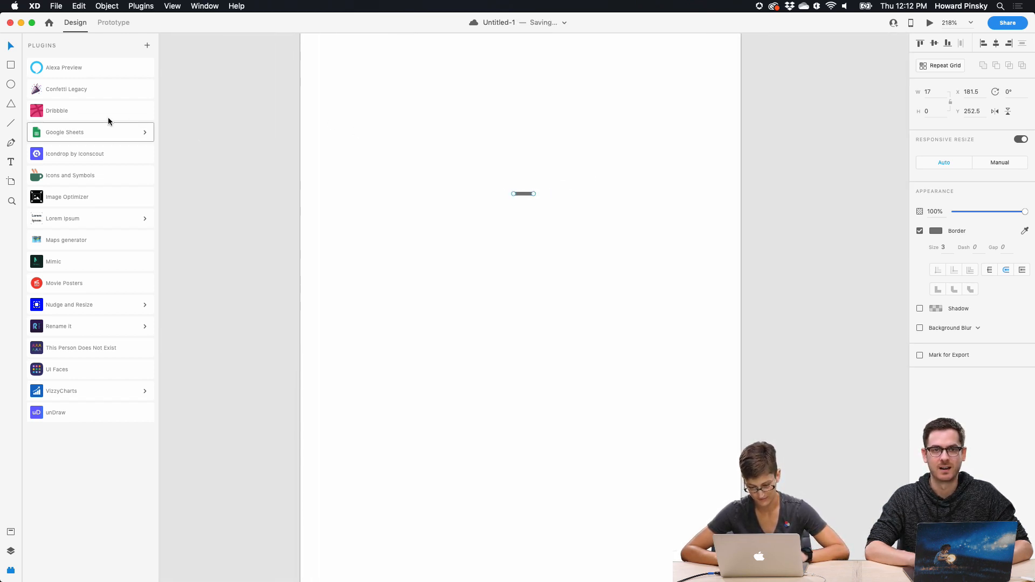
Configure Confetti Legacy for the line with 10 columns, 10 rows and randomized rotation from 259 to 360°
left_click(61, 92)
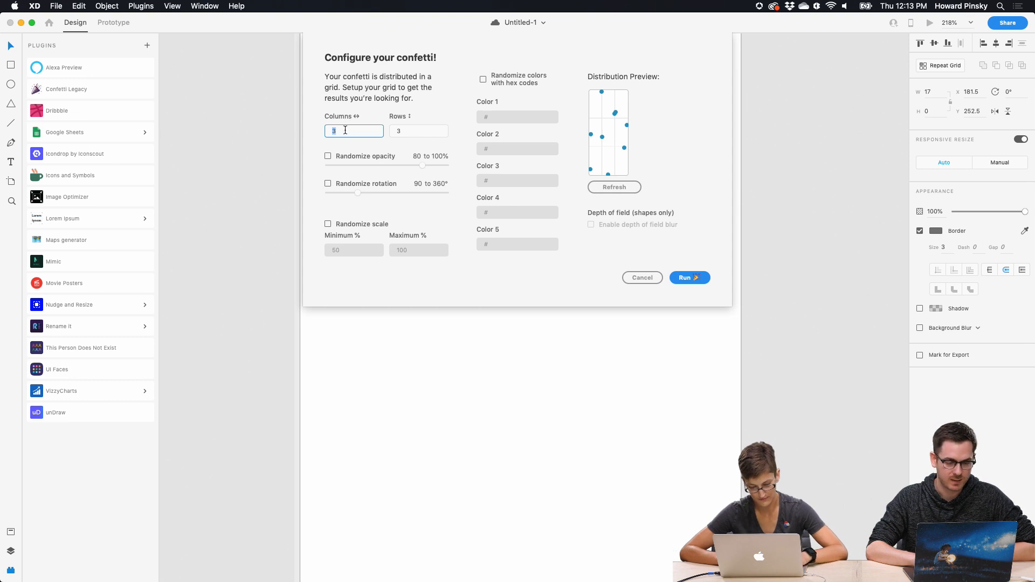
type("10")
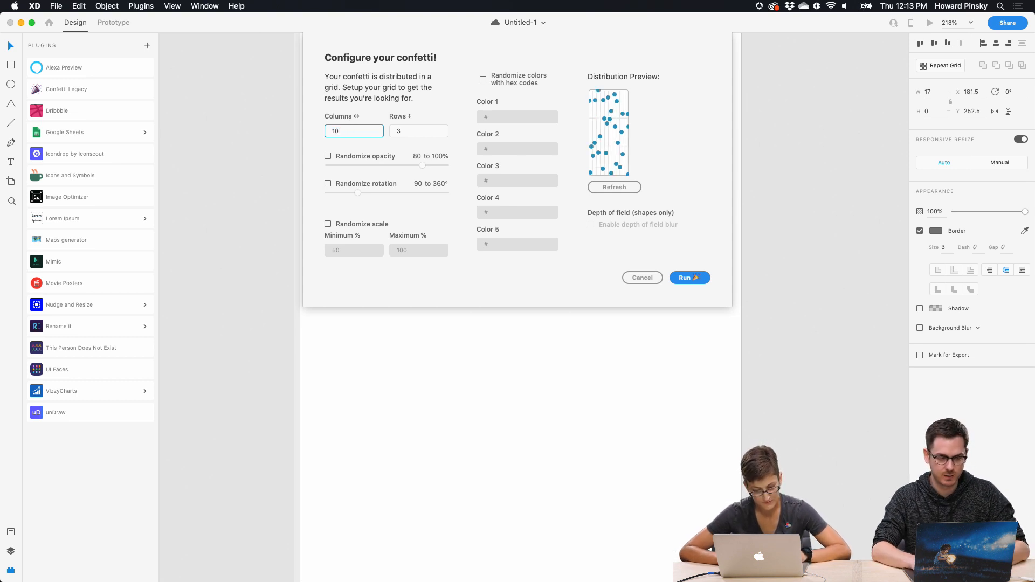
key("Tab")
type("10")
key("shift+Tab")
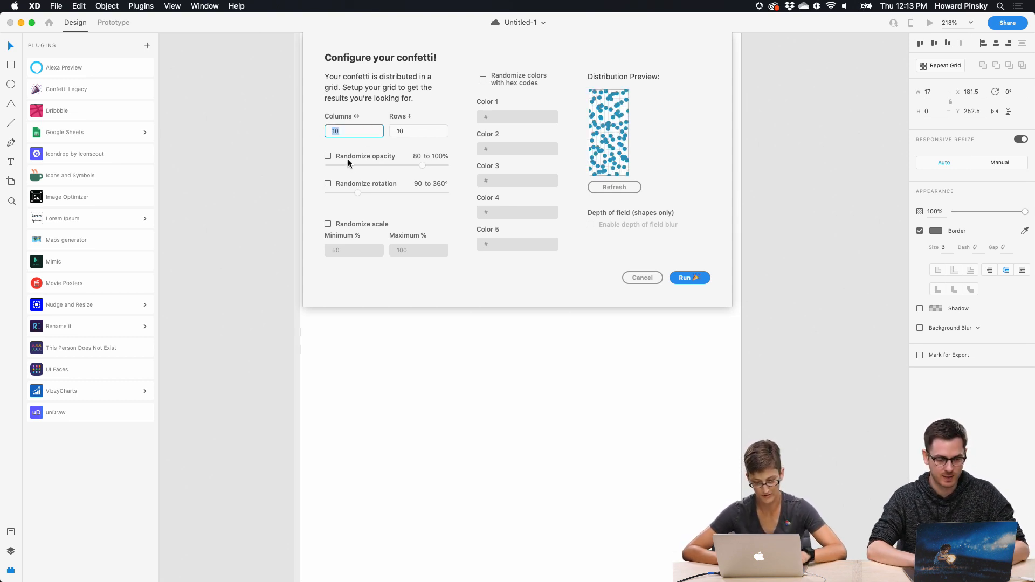
left_click(328, 184)
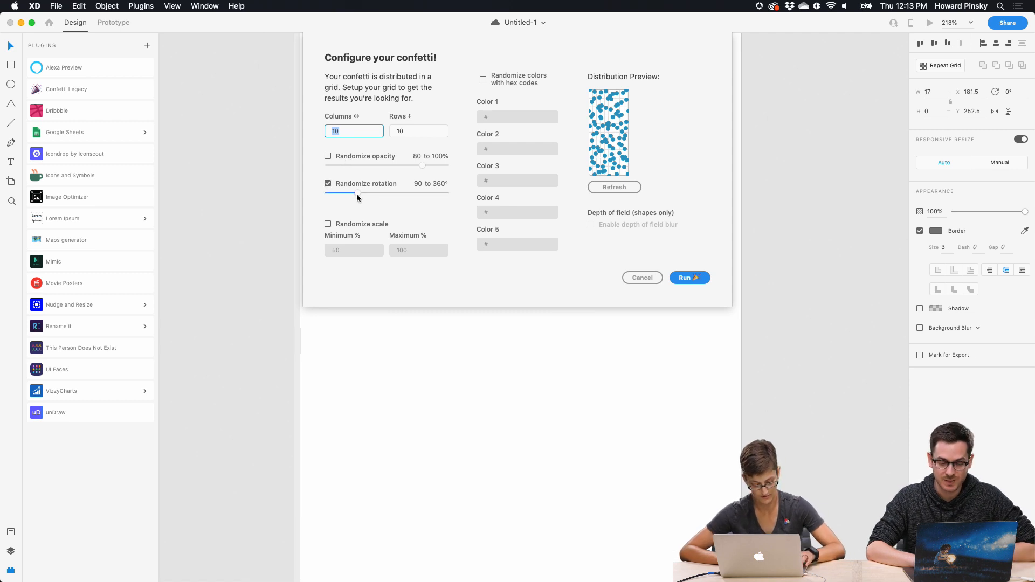
left_click_drag(358, 193, 413, 195)
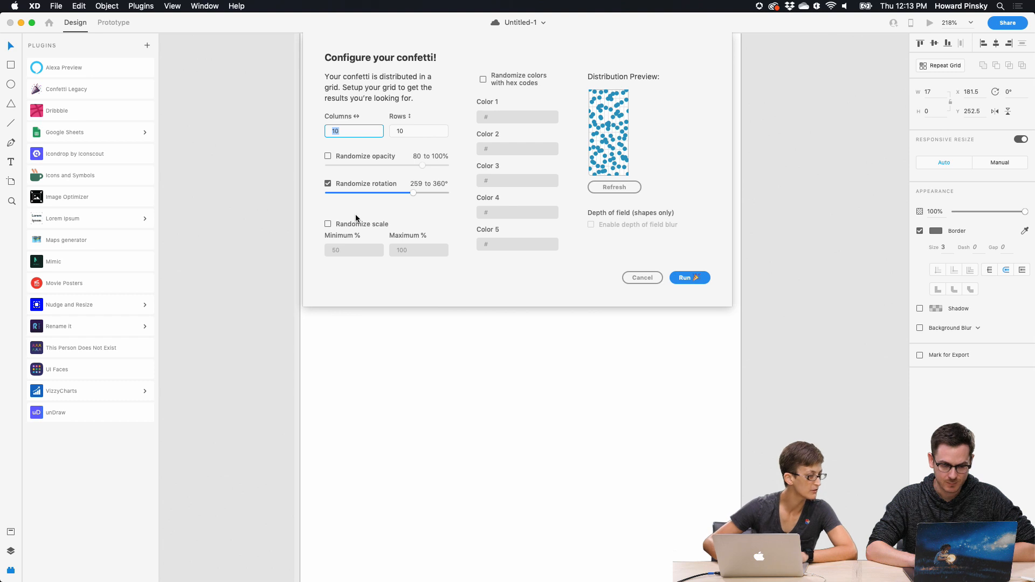
Enable randomized hex colors for the confetti, with Color 1 as #f71652 and Color 2 as #76e5dd
left_click(483, 80)
left_click(508, 117)
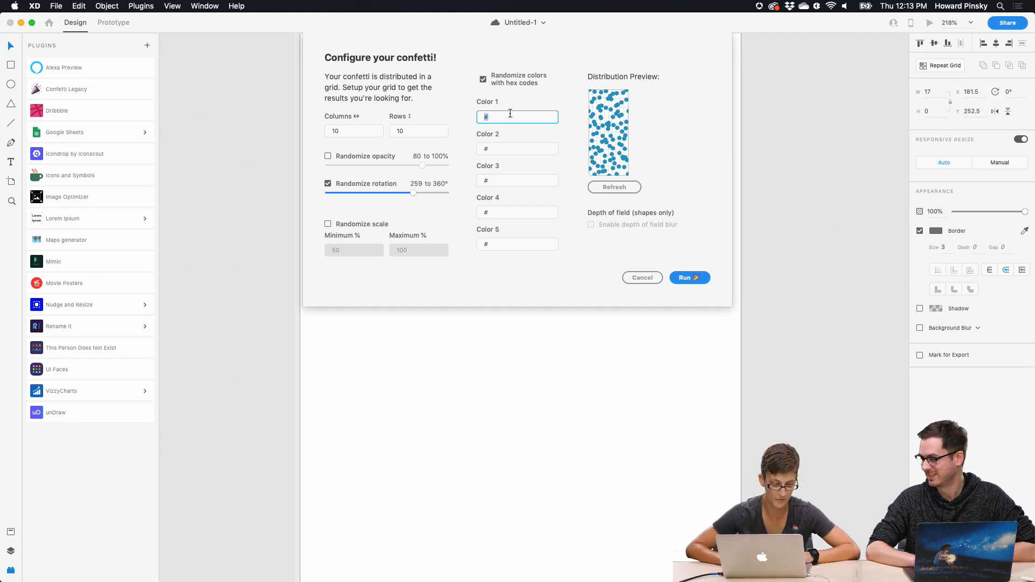
type("#f71652")
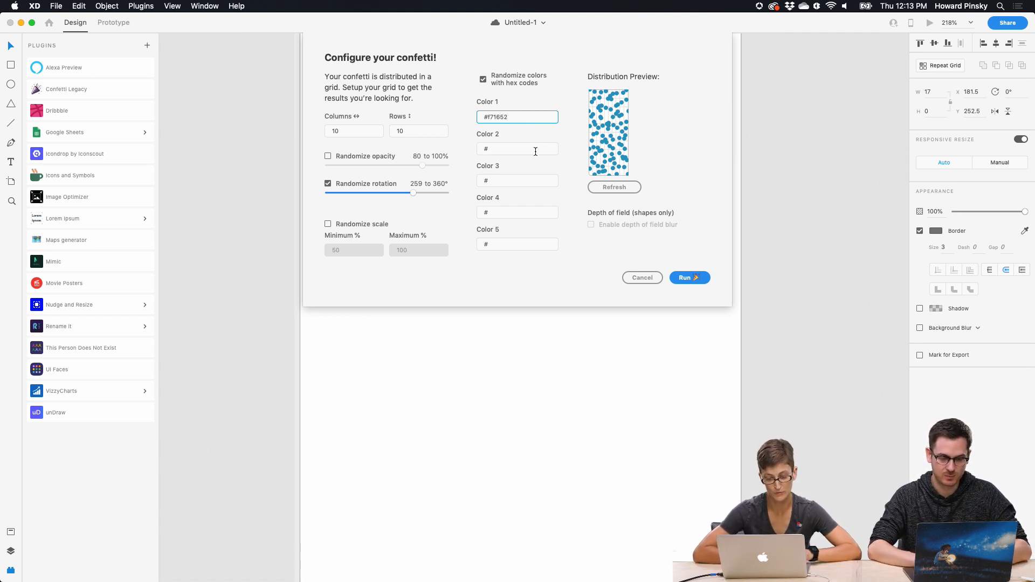
left_click(534, 151)
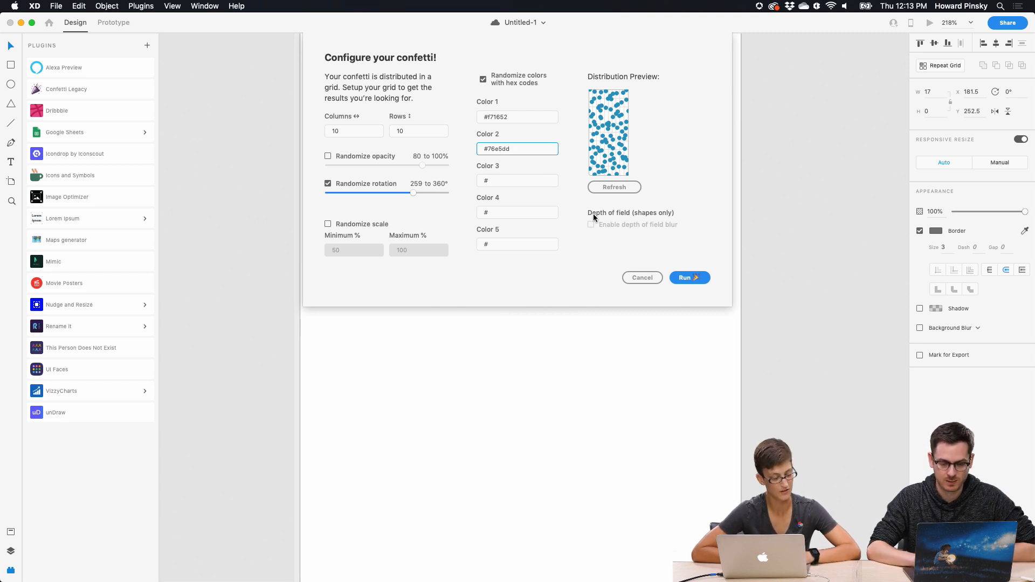
Refresh the confetti distribution preview, run the plugin on the short line and undo the result
left_click(614, 187)
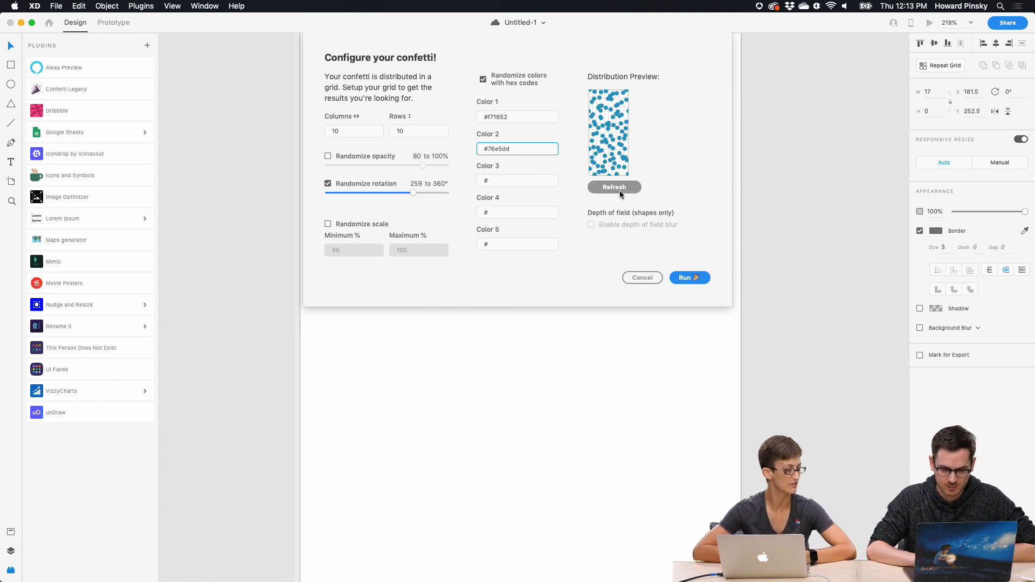
left_click(694, 278)
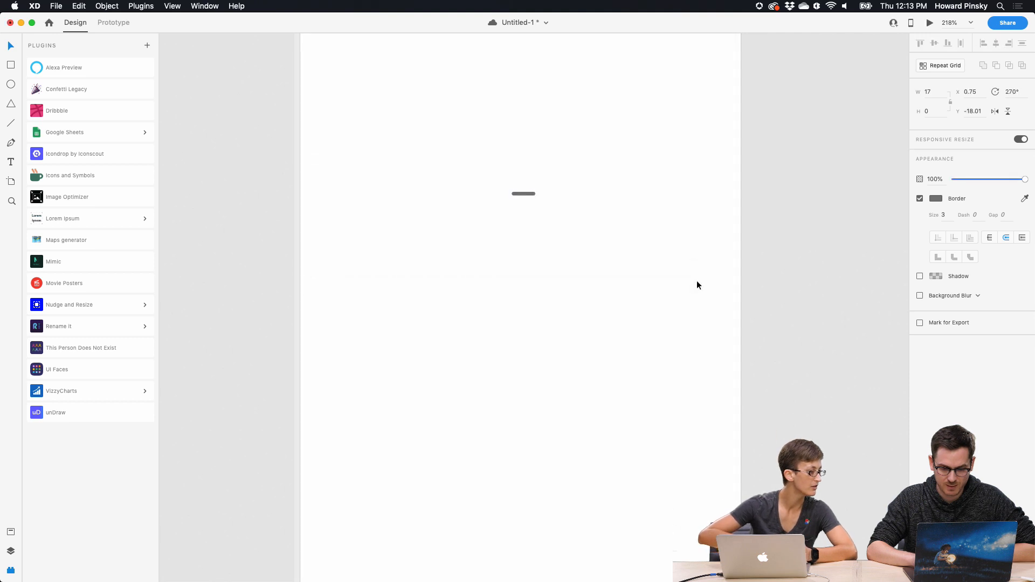
key("super+0")
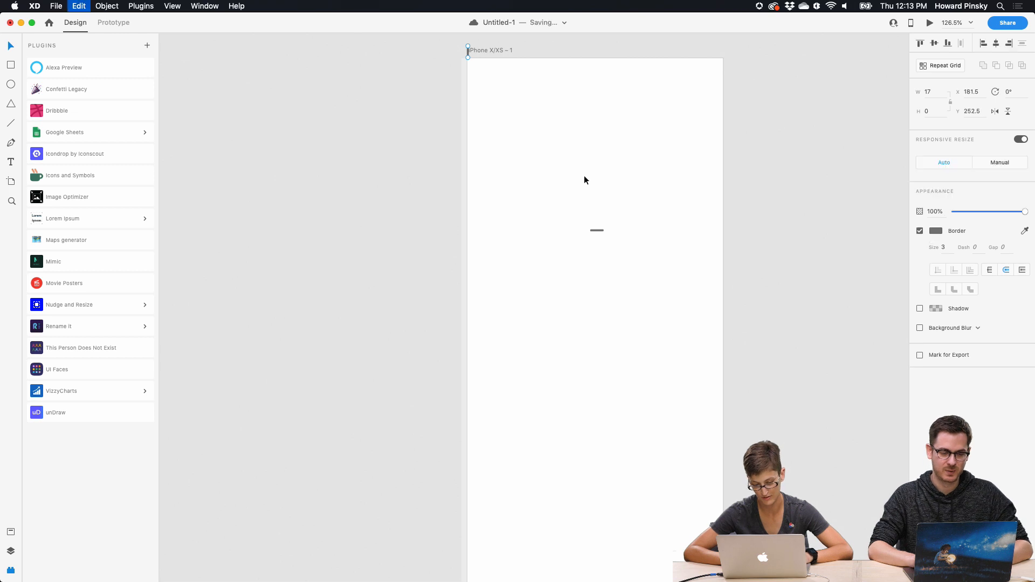
Run Confetti Legacy on the line with rotation randomized from 284 to 360° and hex colors #f71652 and #76e5dd, and undo the result
left_click(80, 90)
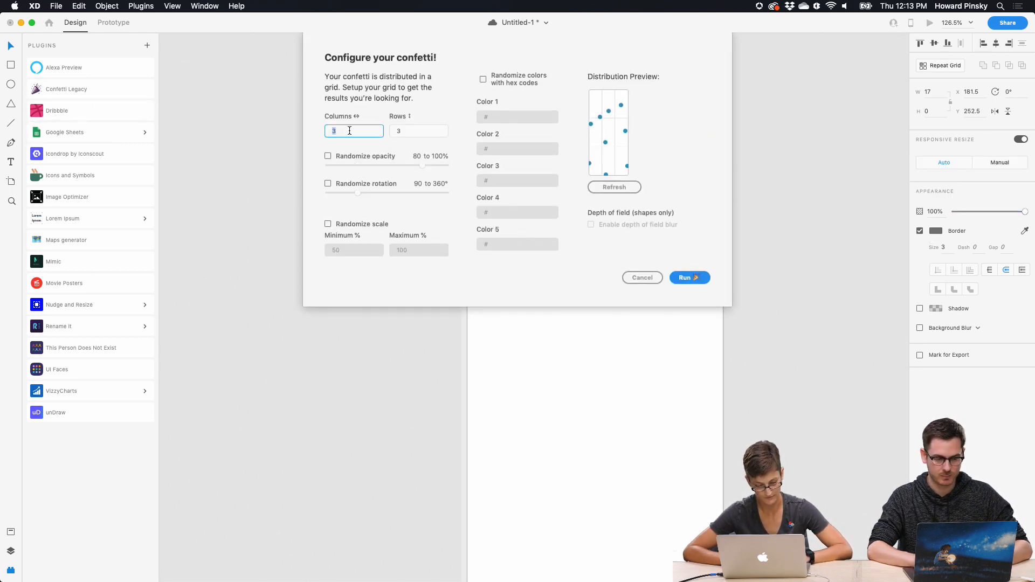
left_click(328, 184)
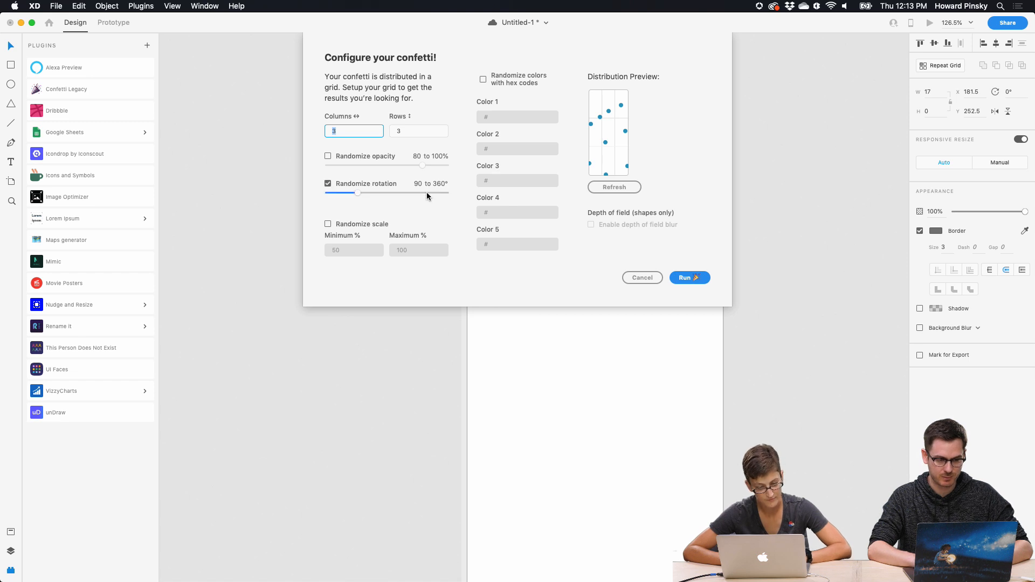
left_click(424, 192)
left_click(495, 74)
left_click(512, 119)
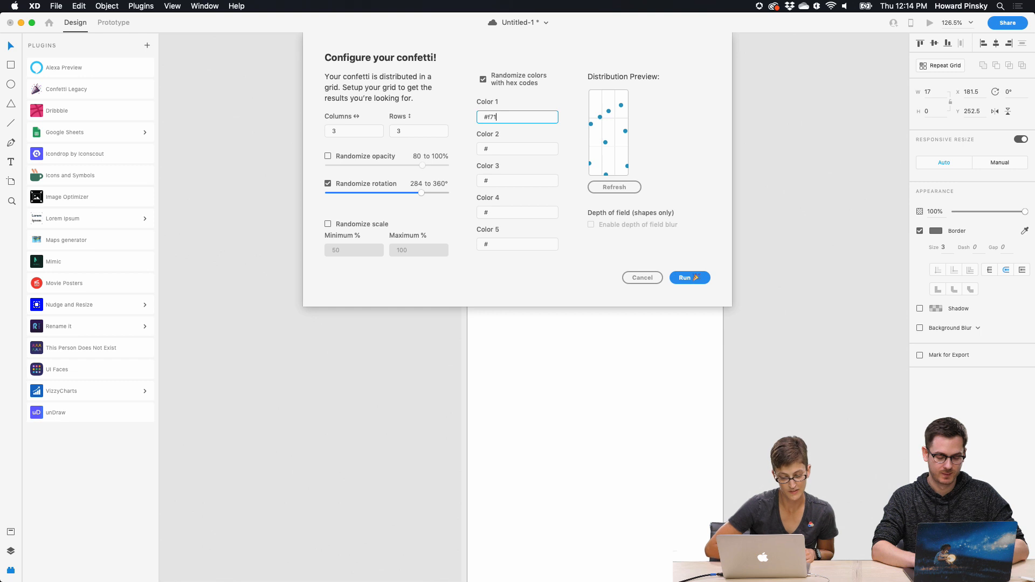
key("Tab")
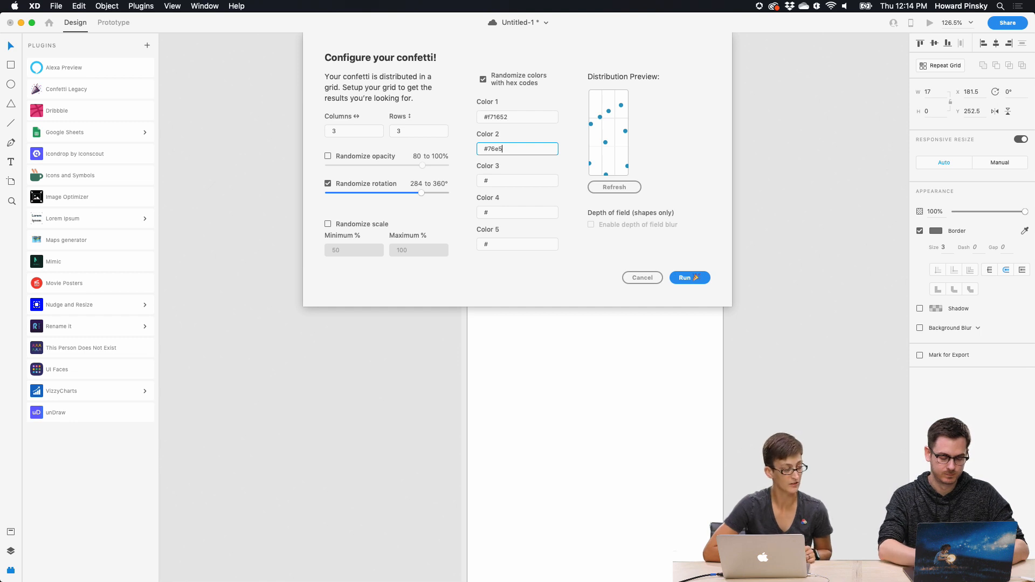
left_click(673, 276)
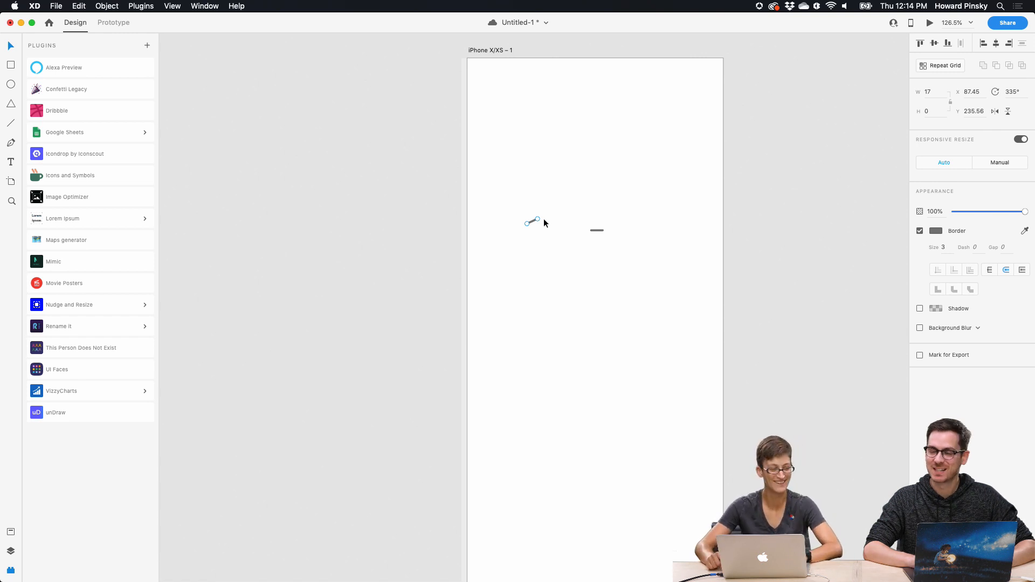
key("super+z")
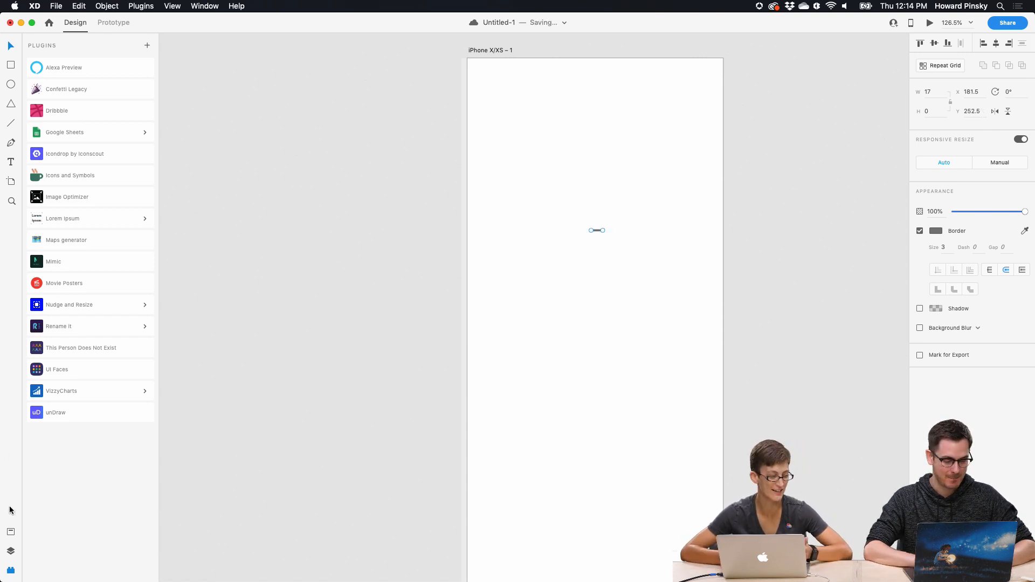
left_click(84, 90)
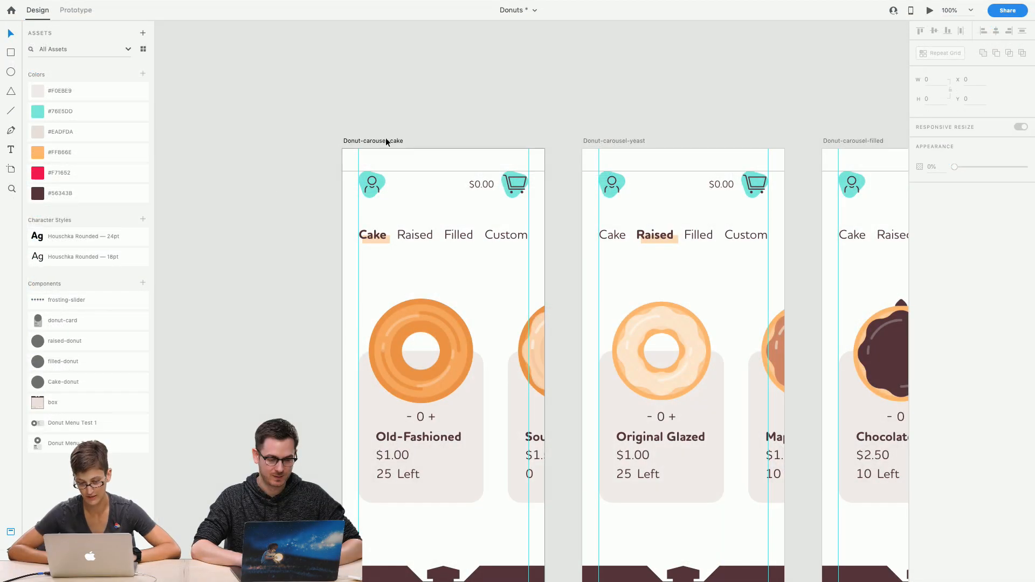
Switch to the Donuts document and paste the frosting icon group into the frosting-slider component on the Custom-Donuts-Frosting artboard
left_click(386, 141)
key("super+y")
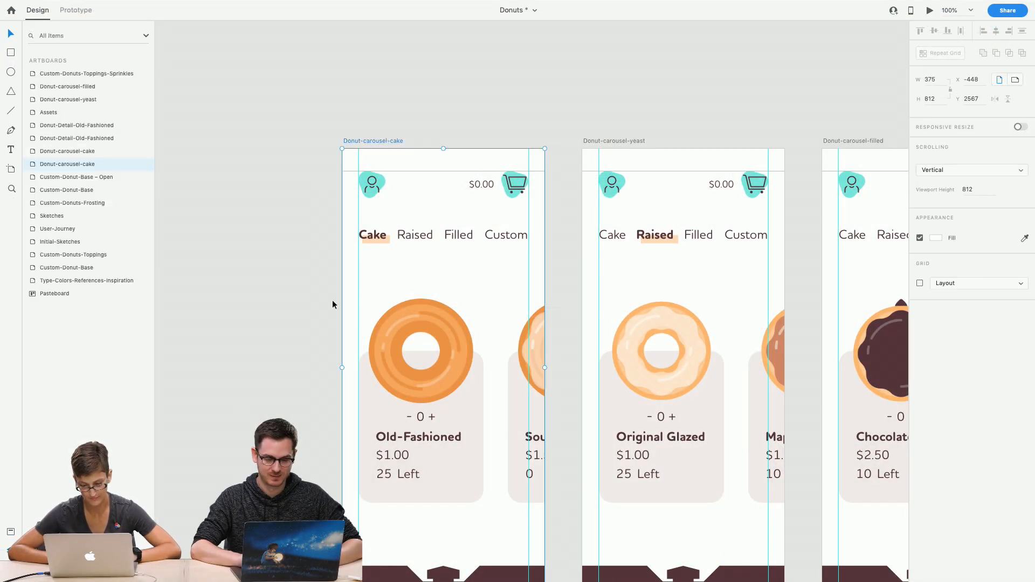
scroll(240, 270, "down", 10)
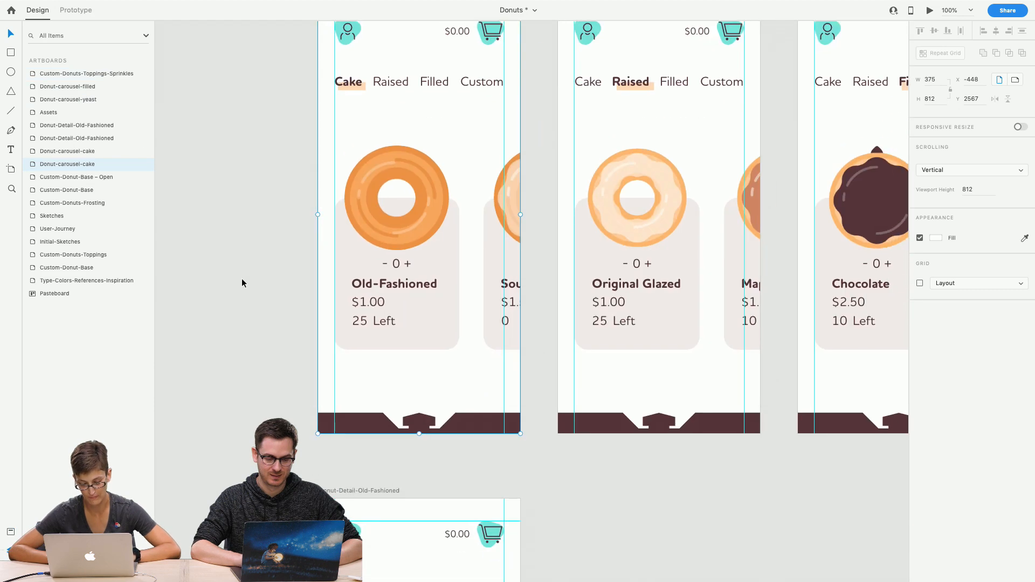
scroll(245, 272, "down", 12)
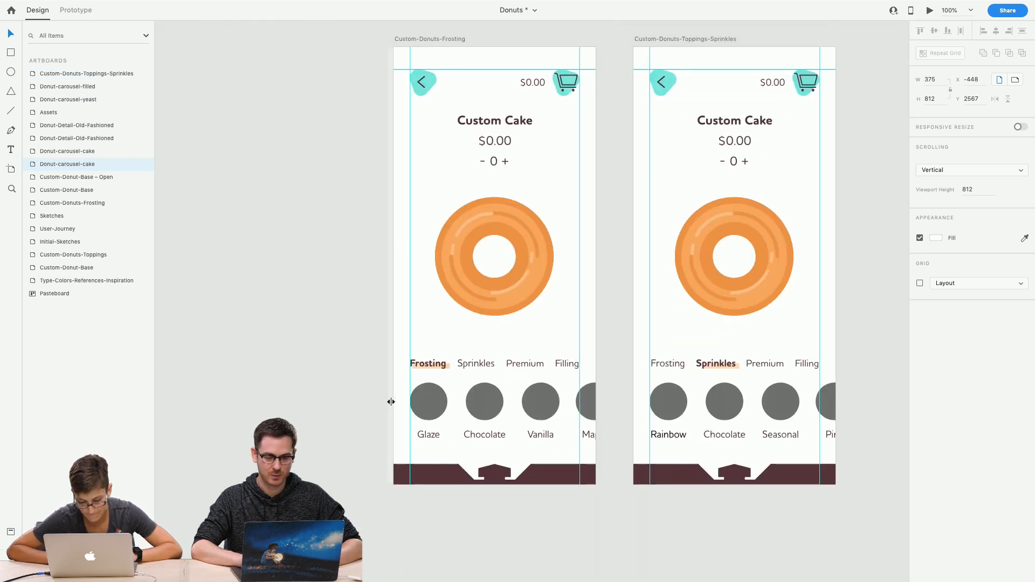
double_click(423, 411)
key("super+v")
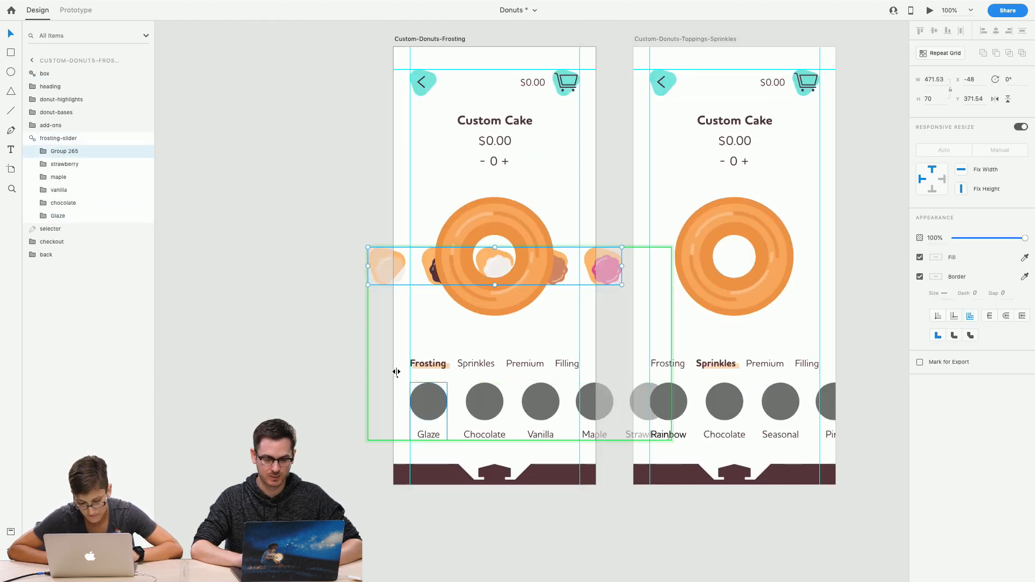
Try nudging the pasted icon group down and picking its glaze icon on the canvas, and undo the nudge
key("Down")
key("Down")
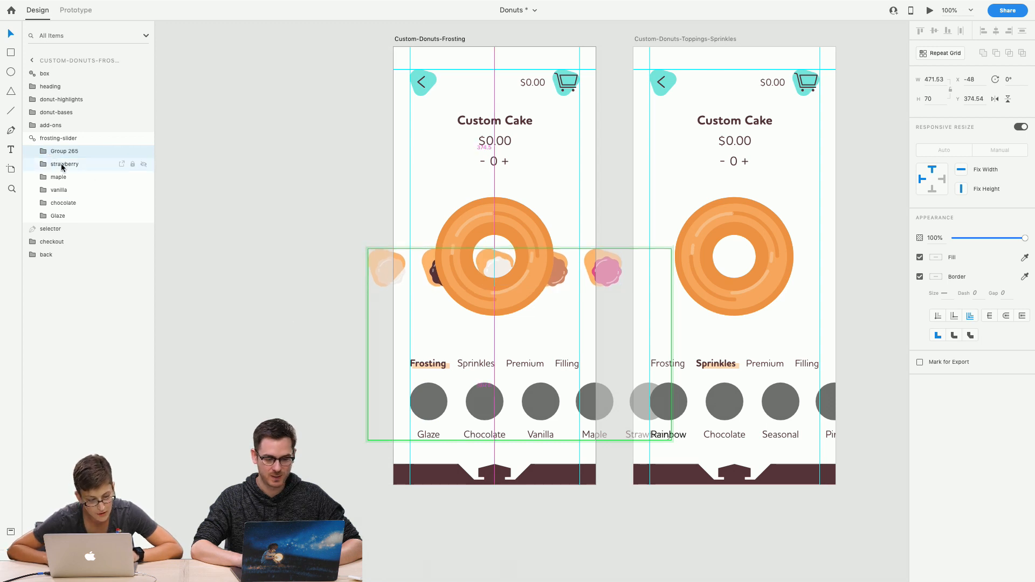
left_click(43, 152)
left_click(75, 216)
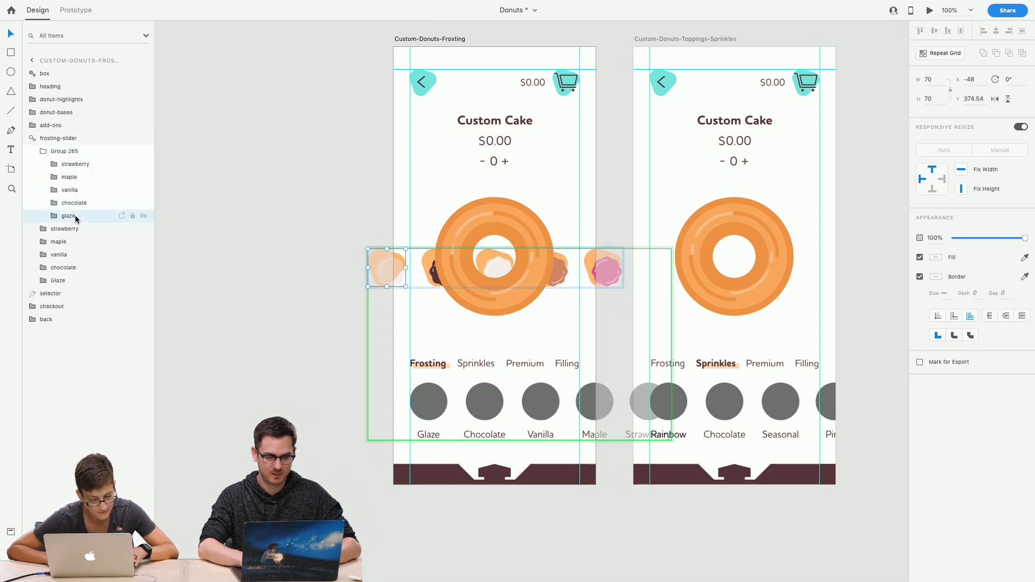
left_click(400, 267)
double_click(399, 267)
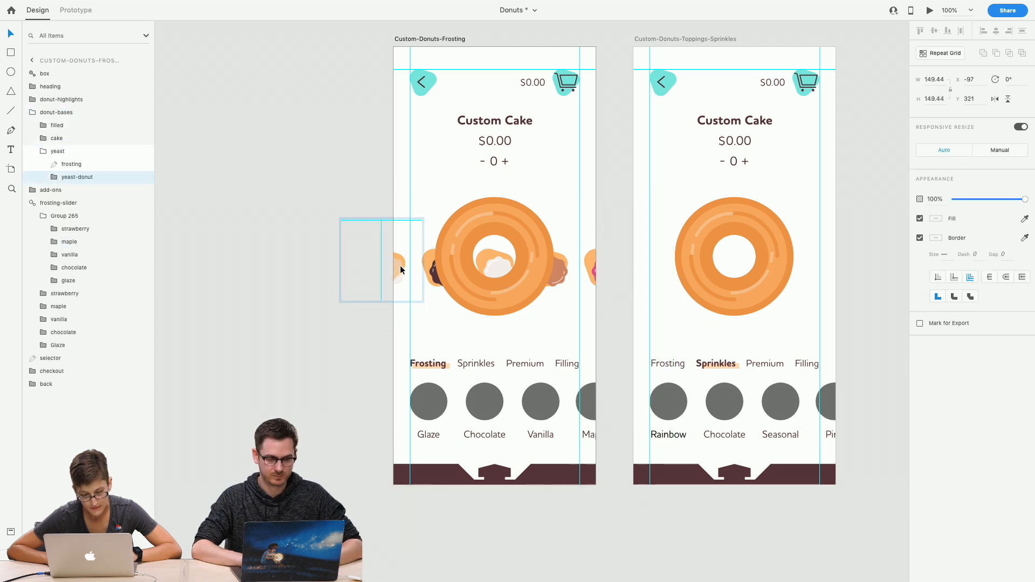
left_click(415, 289)
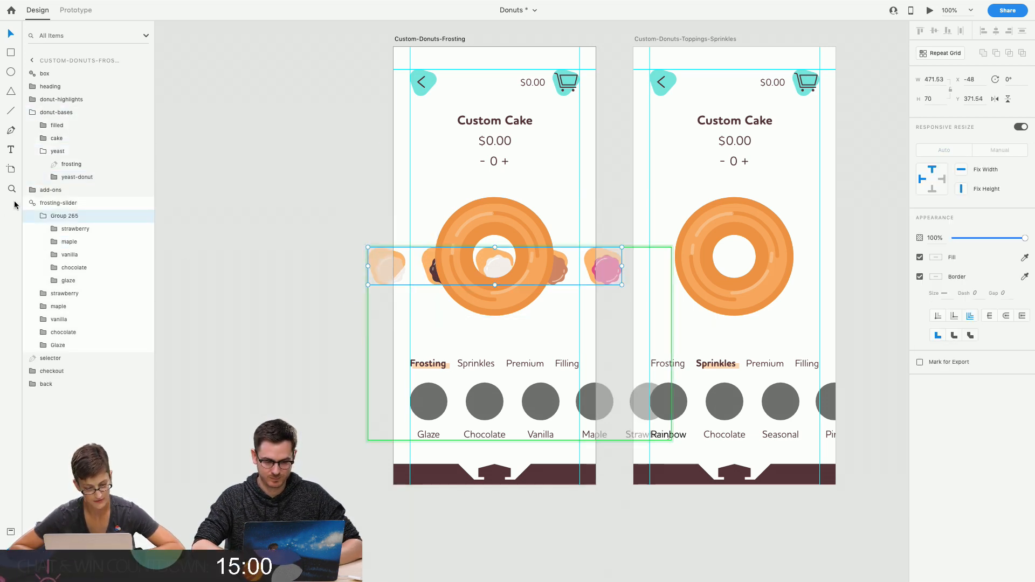
Move Group 265 down over the frosting-slider's placeholder circles, to X 31 and Y 622.54
left_click(37, 216)
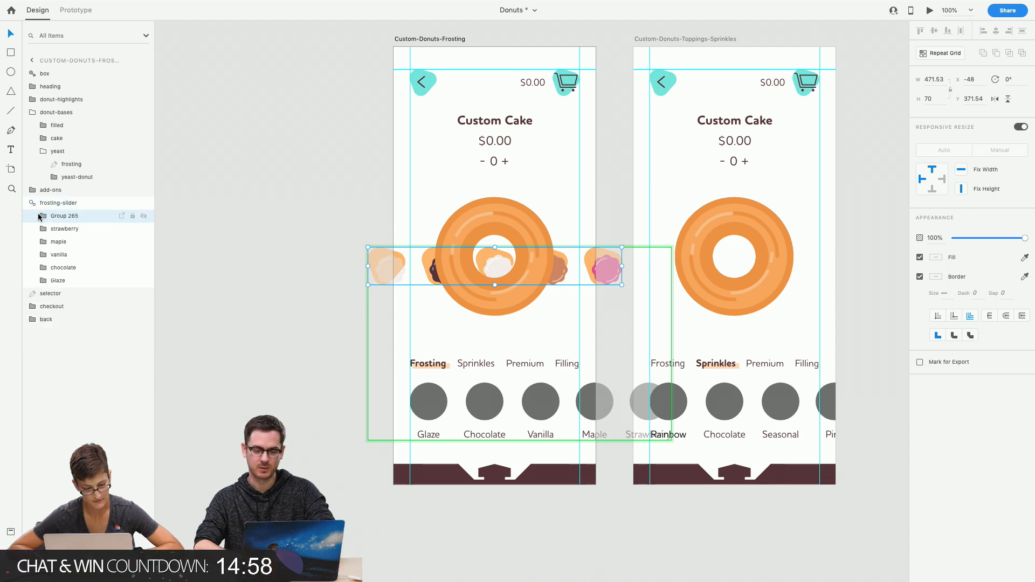
key("Down")
key("Down")
key("Down")
key("Down")
key("Down")
key("Down")
key("Down")
key("Down")
key("Down")
key("Down")
key("Down")
key("Down")
key("Down")
key("Down")
key("Down")
key("Down")
key("Down")
key("Down")
key("Down")
key("Down")
key("Down")
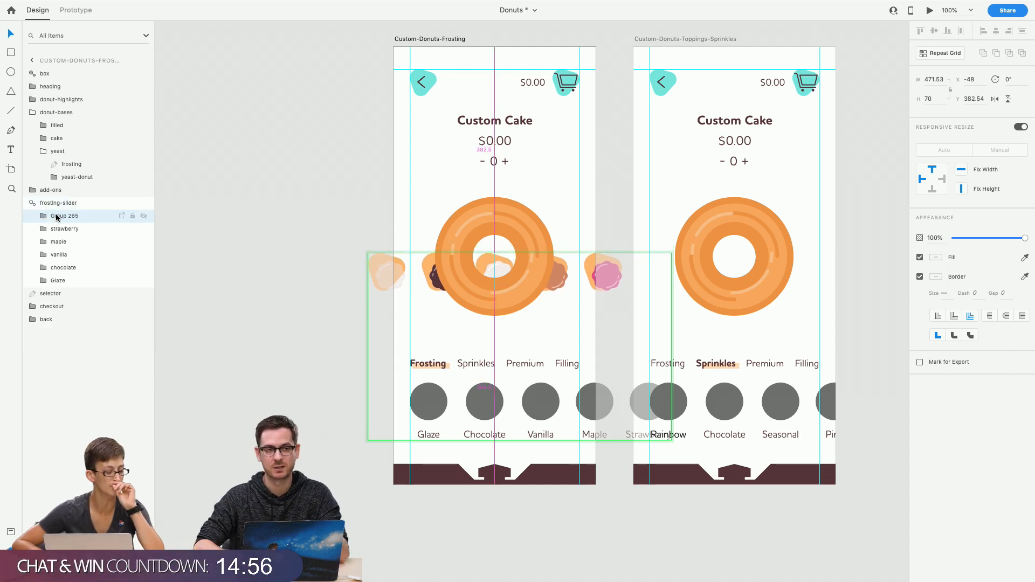
key("Down")
key("Down")
key("Down")
key("Down")
key("Down")
key("Down")
key("Down")
key("Down")
key("Down")
key("Down")
key("Down")
key("Down")
key("Down")
key("Down")
key("Down")
key("Down")
key("Down")
key("Down")
key("Down")
key("Down")
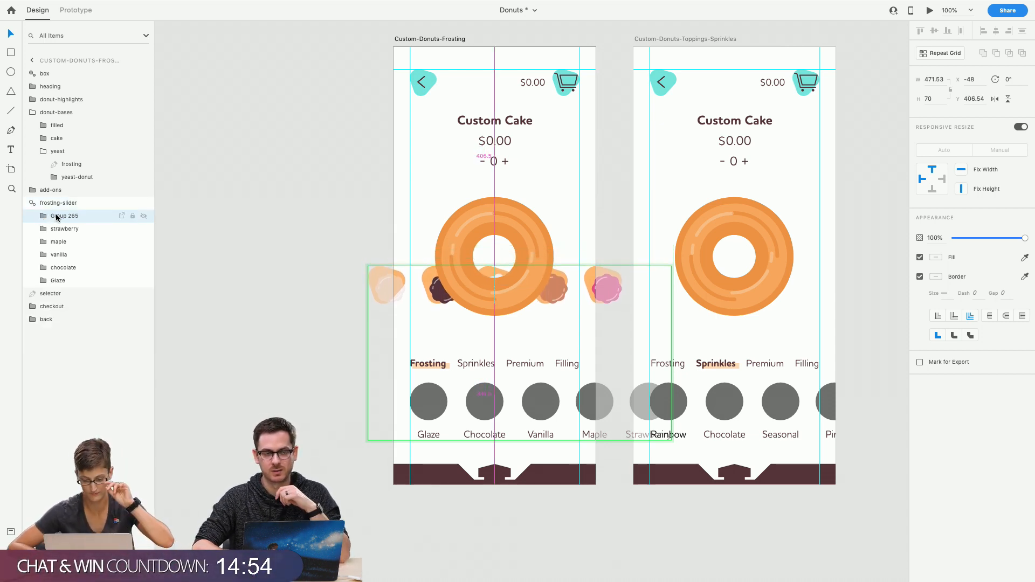
key("Down")
key("Down")
key("Down")
key("Down")
key("Down")
key("Down")
key("Down")
key("Down")
key("Down")
key("Down")
key("Down")
key("Down")
key("Down")
key("Down")
key("Down")
key("Down")
key("Down")
key("Down")
key("Down")
key("Down")
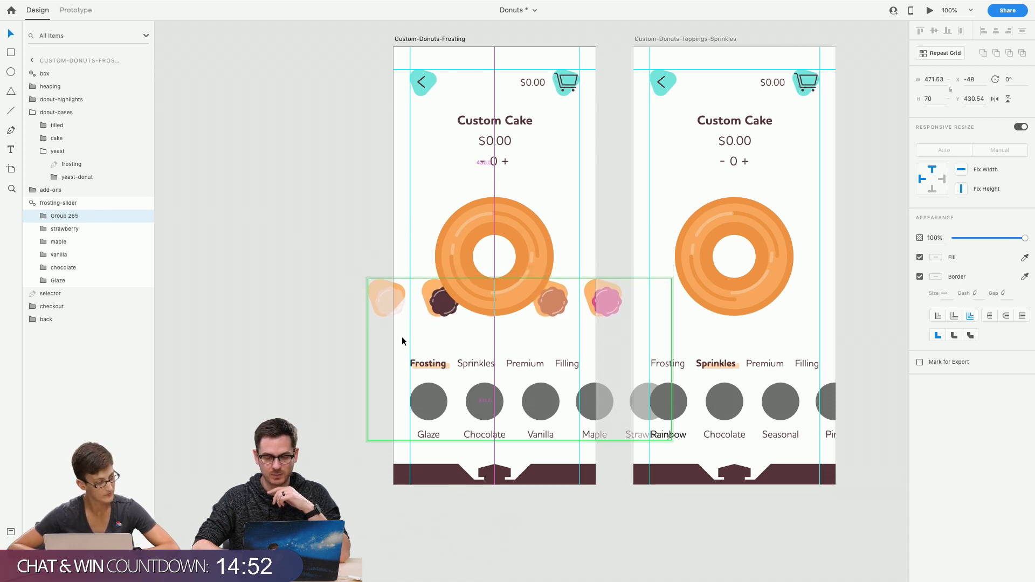
key("Down")
key("Down")
key("Down")
key("Down")
key("Down")
key("Down")
key("Down")
key("Down")
key("Down")
key("Down")
key("Down")
key("Down")
key("Down")
key("Down")
key("Down")
key("Down")
key("Down")
key("Down")
key("Down")
key("Down")
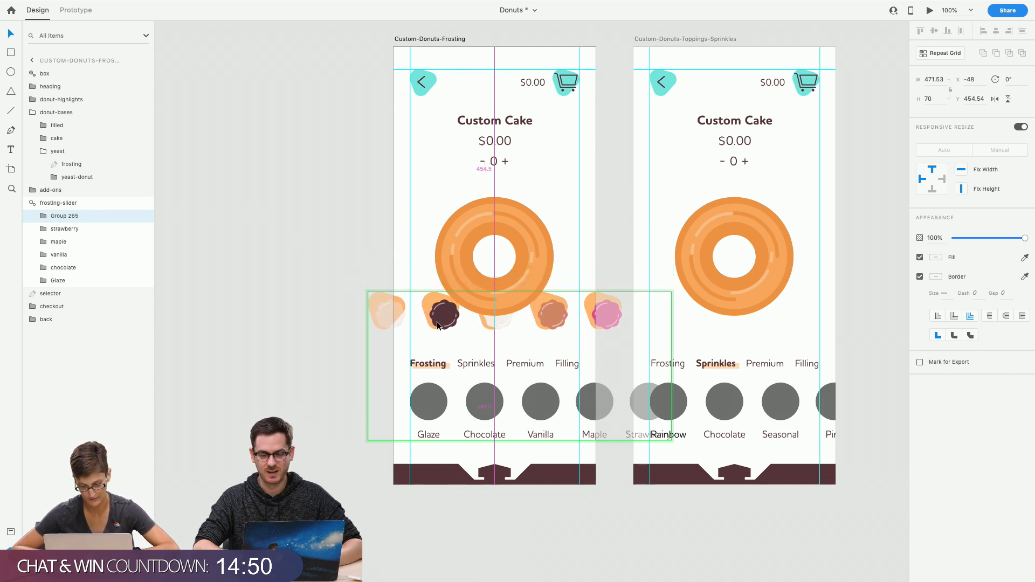
left_click_drag(439, 334, 481, 419)
key("Right")
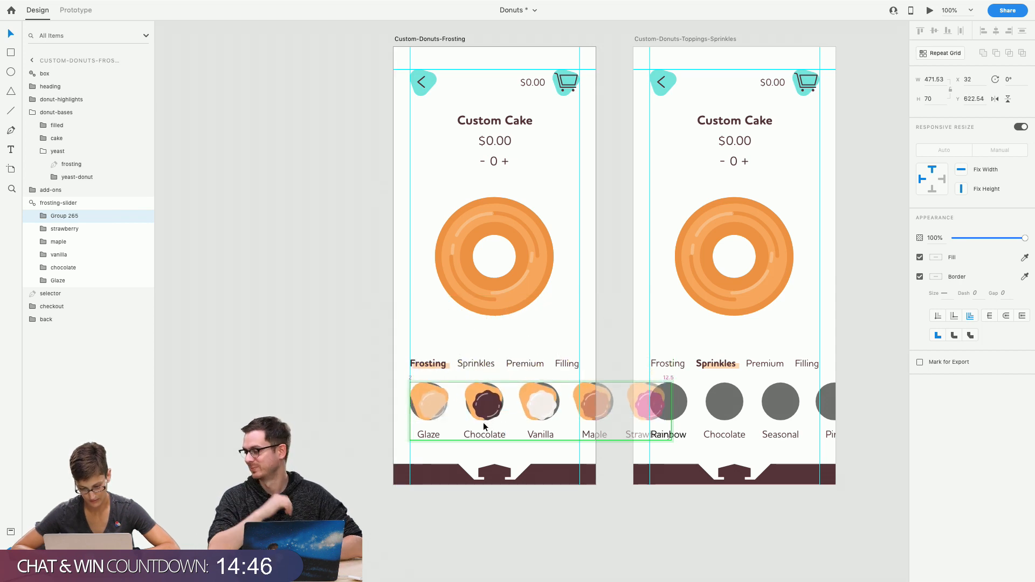
Move the glaze icon from Group 265 into the slider's Glaze group and delete that group's Ellipse 3 placeholder
left_click(48, 216)
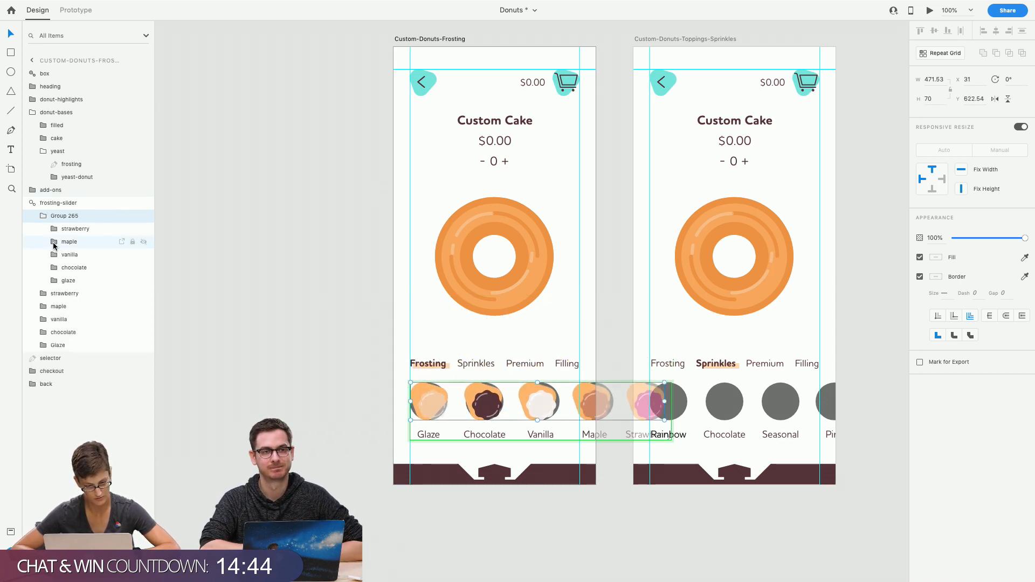
left_click(70, 279)
key("Delete")
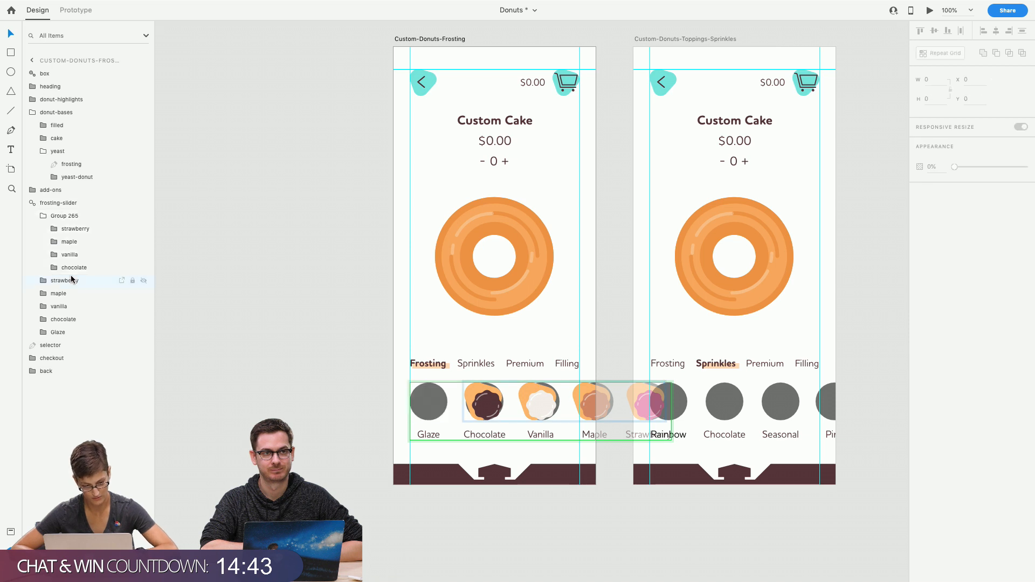
left_click(44, 332)
left_click(70, 346)
key("super+v")
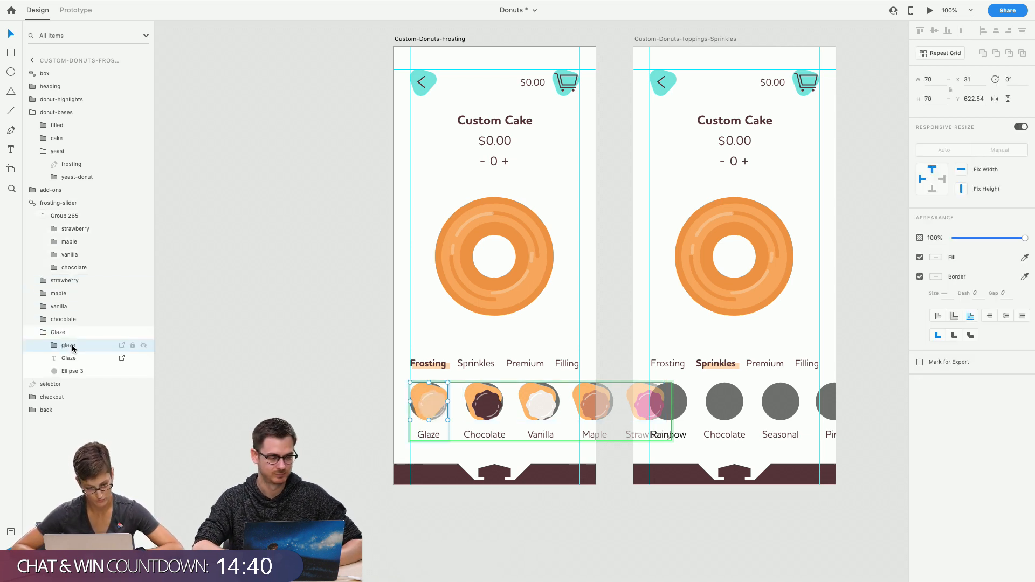
left_click(71, 370)
key("Delete")
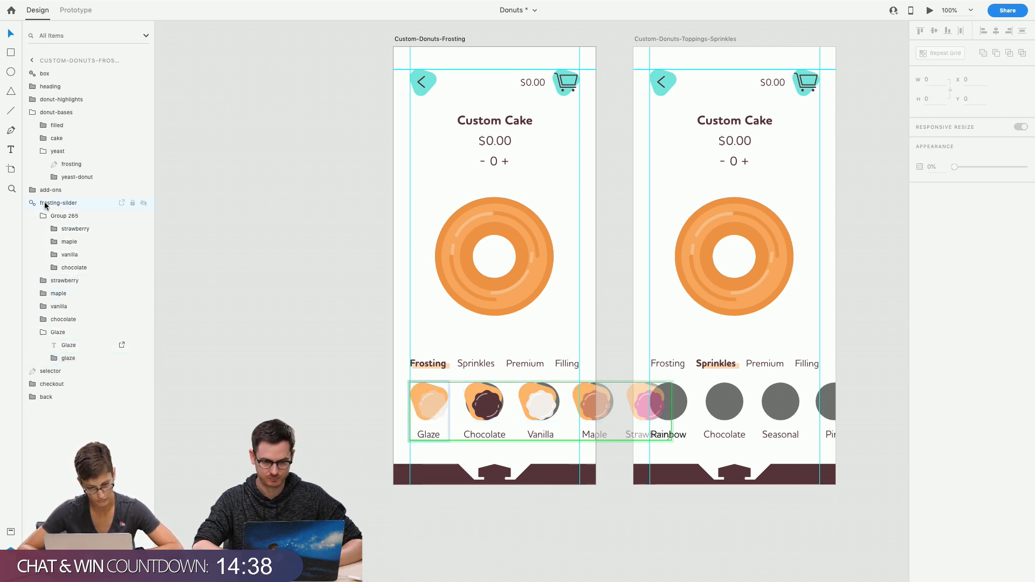
left_click(43, 333)
Move the chocolate icon from Group 265 into the slider's chocolate group and delete its Ellipse 3 placeholder
left_click(43, 319)
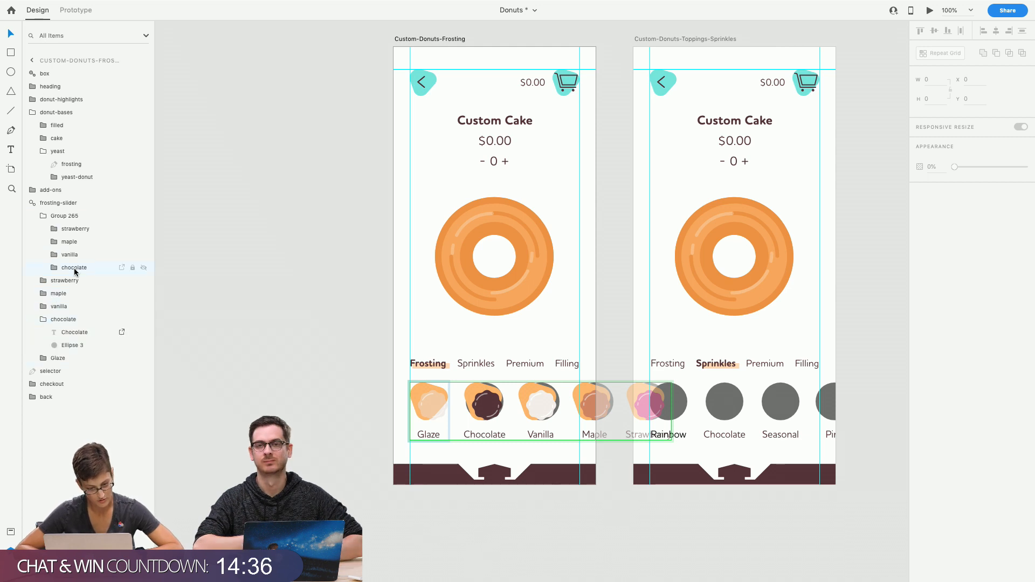
left_click_drag(76, 269, 79, 339)
left_click(77, 345)
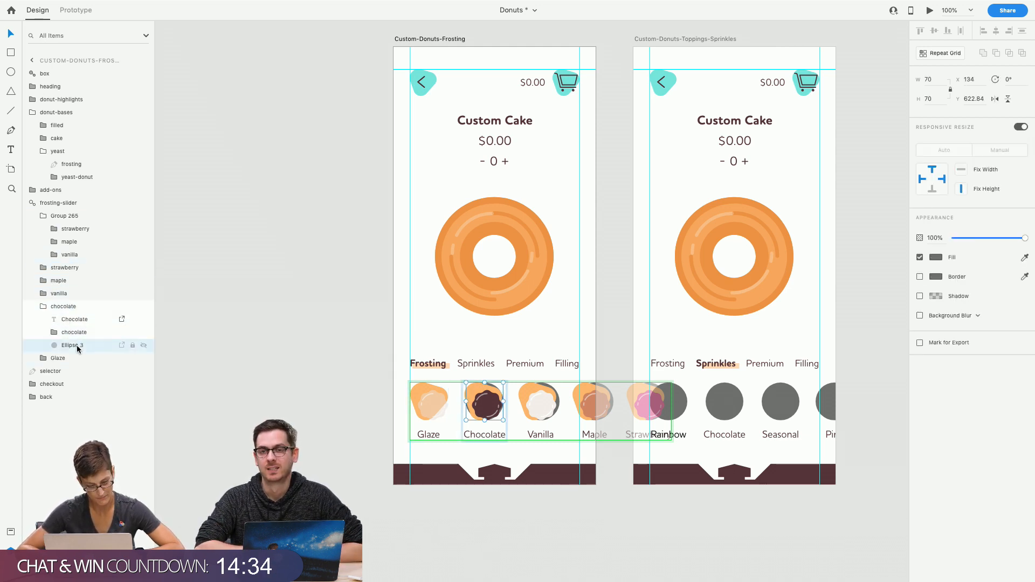
key("Delete")
Move the vanilla icon from Group 265 into the slider's vanilla group and delete its Ellipse 3 placeholder
left_click(80, 257)
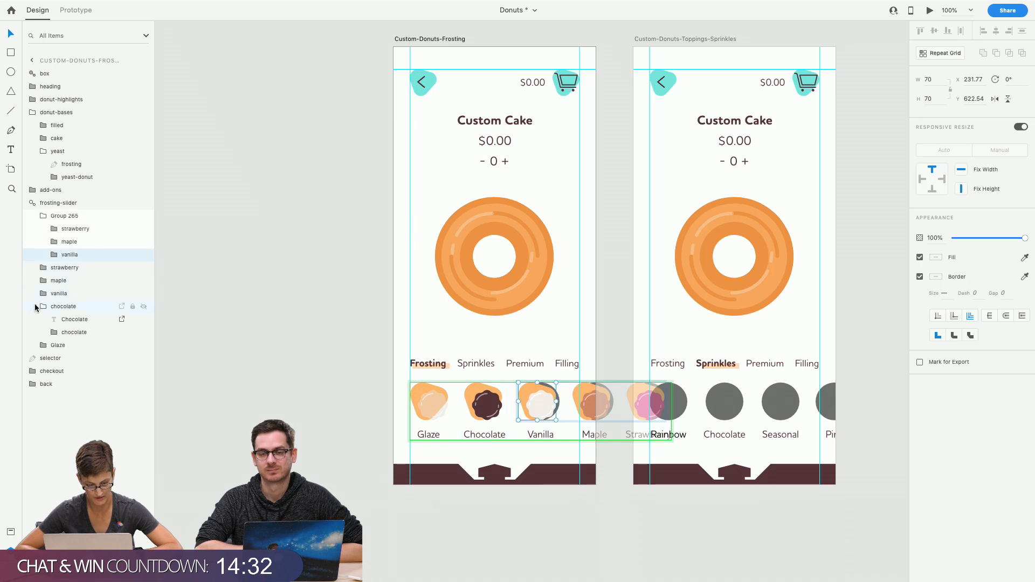
left_click(42, 306)
left_click(46, 294)
left_click(46, 293)
left_click_drag(78, 257, 82, 325)
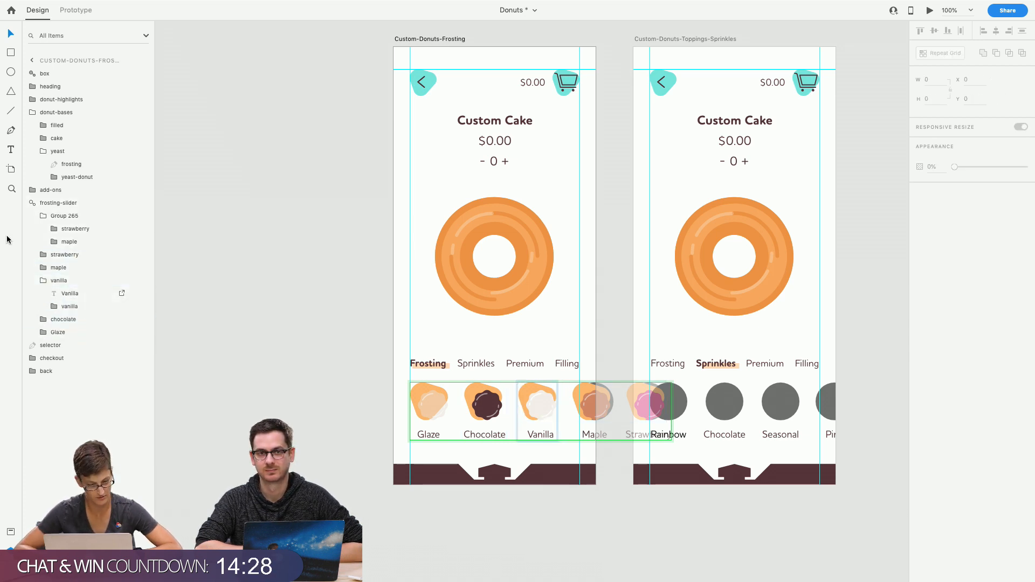
left_click(43, 280)
Move the maple icon from Group 265 into the slider's maple group and delete its Ellipse 3 placeholder
left_click(42, 268)
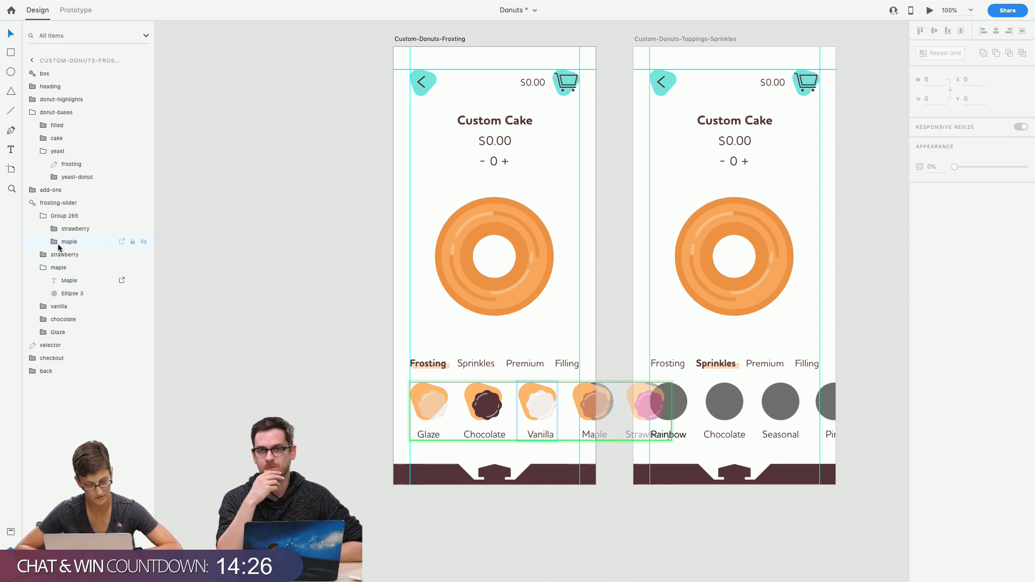
left_click_drag(65, 241, 71, 294)
left_click(72, 295)
key("Delete")
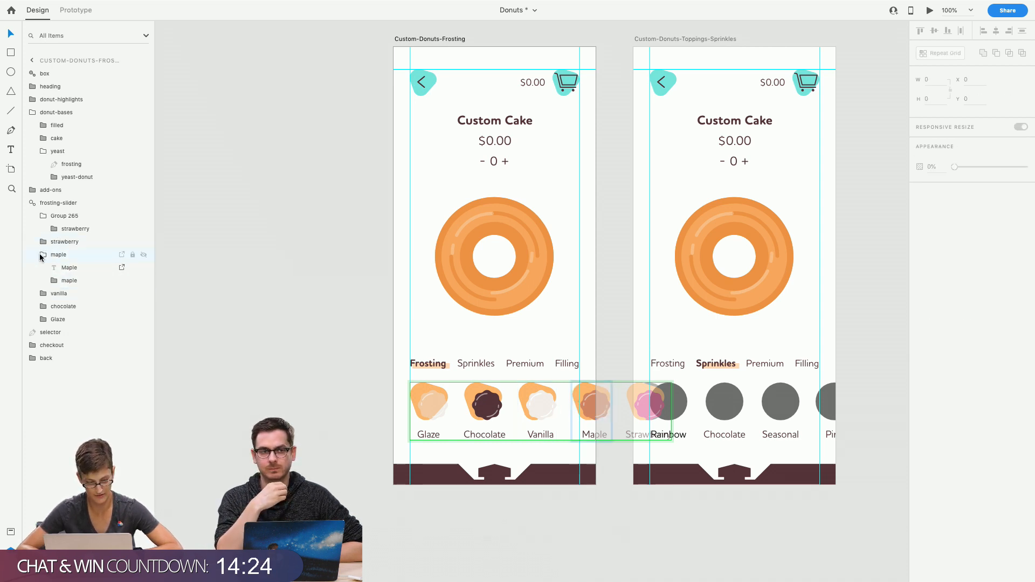
left_click(41, 255)
Move the strawberry icon from Group 265 into the slider's strawberry group and delete its Ellipse 3 placeholder
left_click(42, 243)
left_click_drag(60, 230, 64, 261)
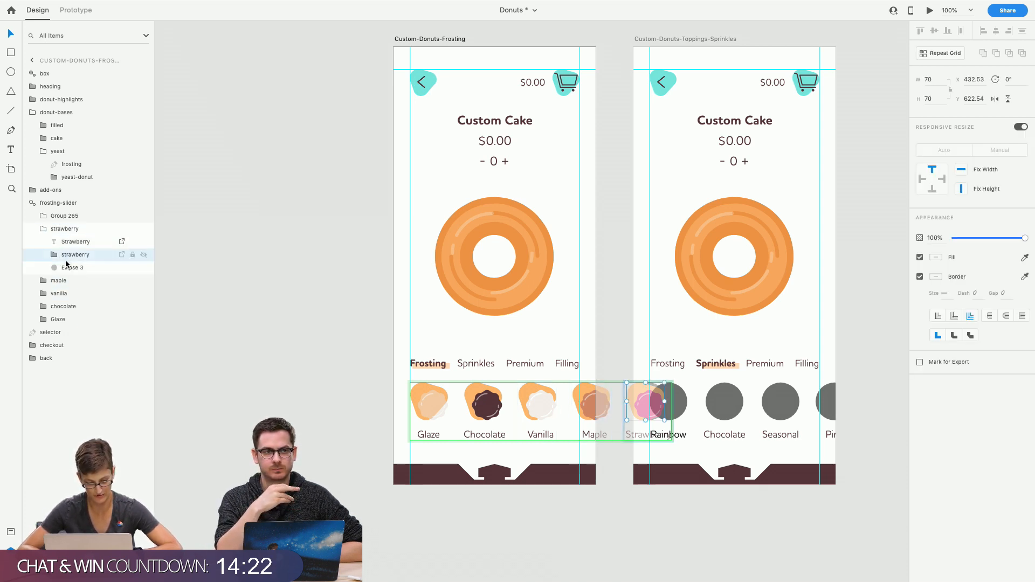
left_click(66, 266)
key("Delete")
left_click(42, 229)
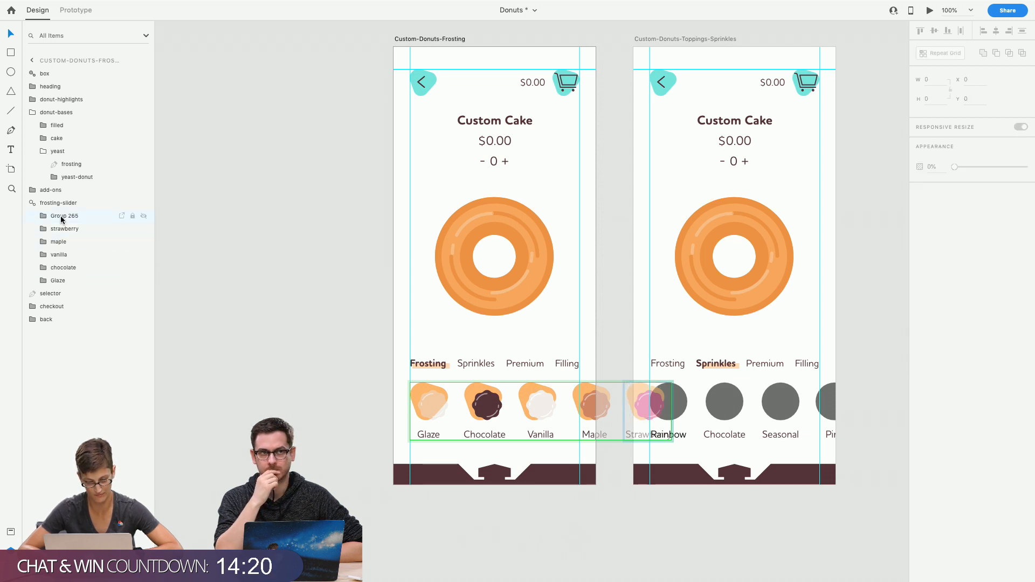
left_click(283, 282)
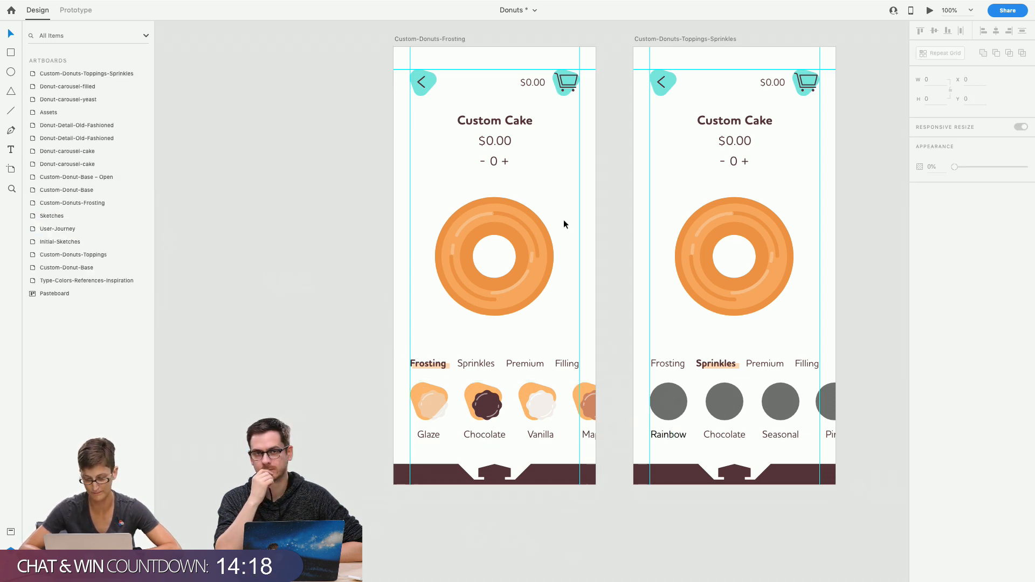
Examine the custom donut screens and the pie graphs and donut artwork on the Assets artboard
left_click(12, 189)
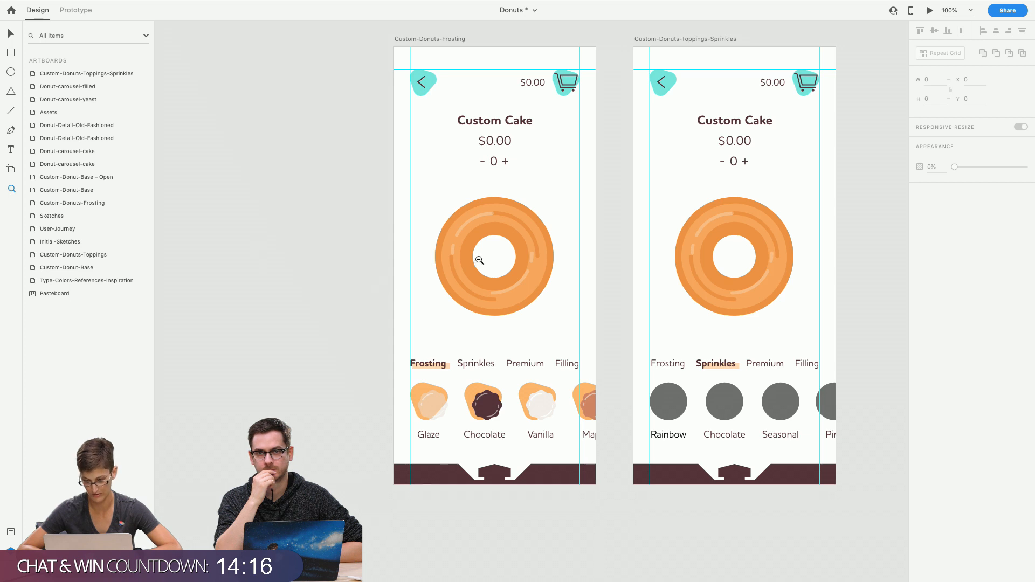
left_click(525, 221, "alt")
scroll(525, 221, "up", 5)
scroll(525, 221, "right", 2)
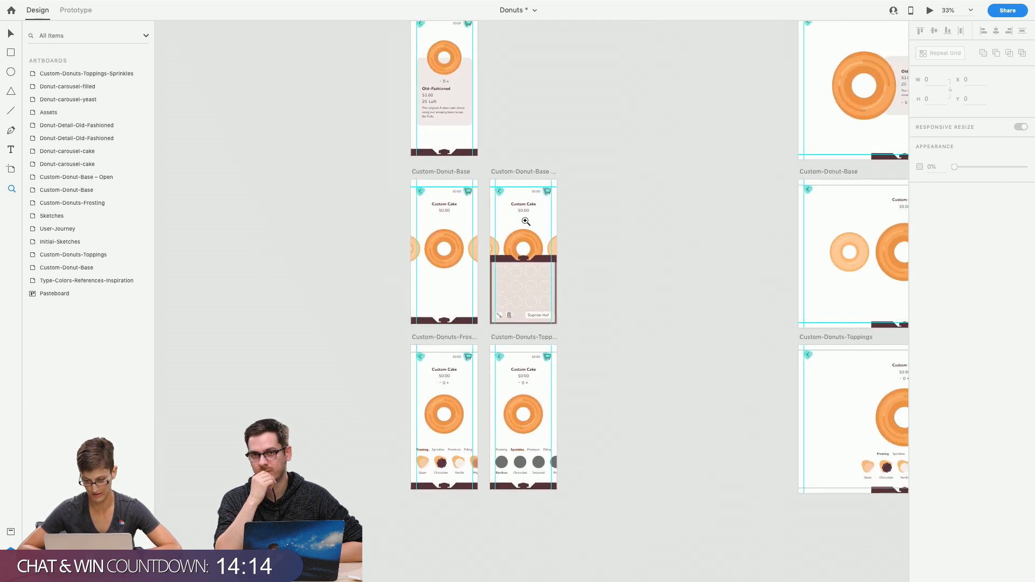
left_click(492, 397)
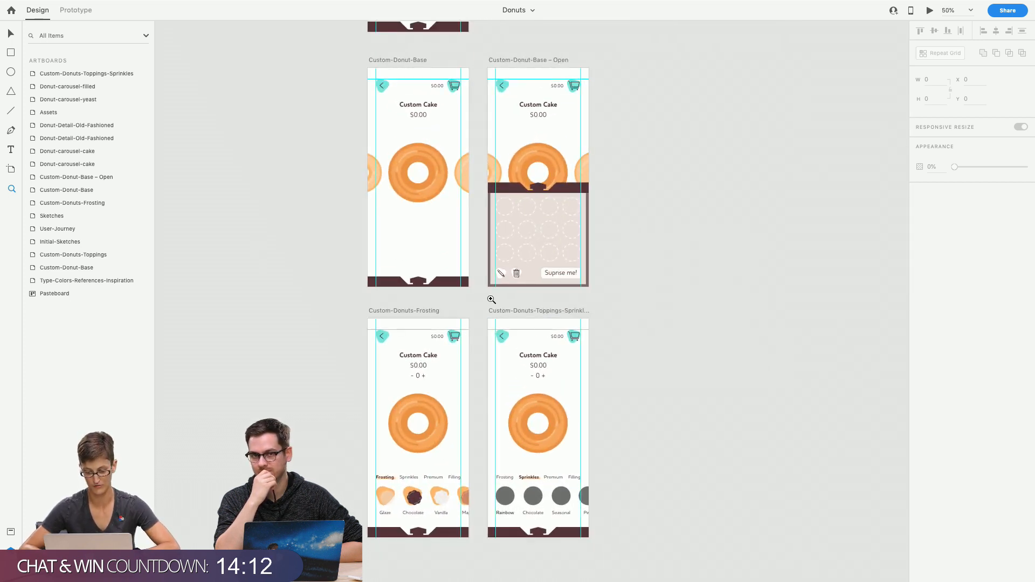
scroll(490, 297, "up", 2)
scroll(490, 298, "right", 1)
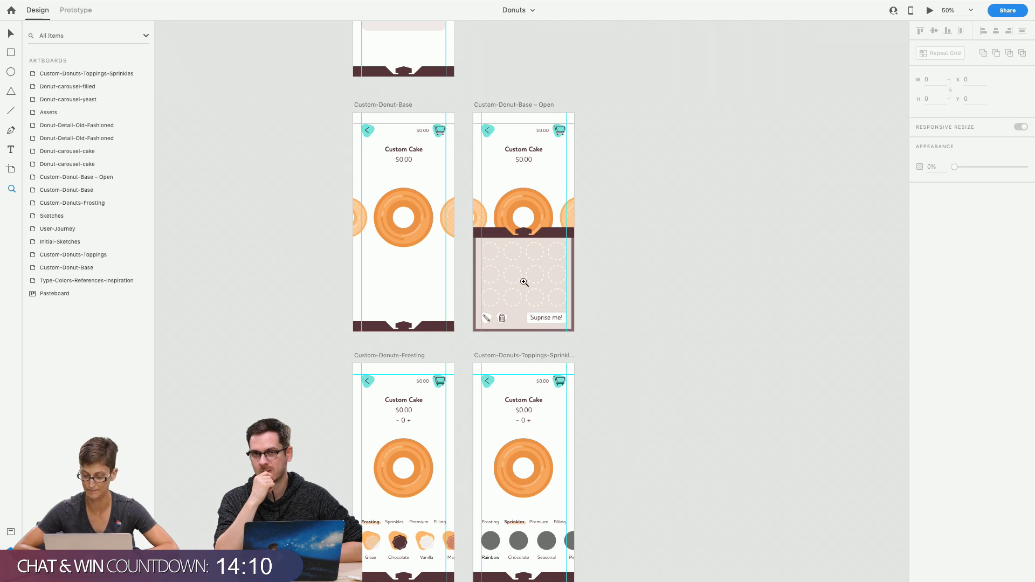
scroll(524, 282, "up", 15)
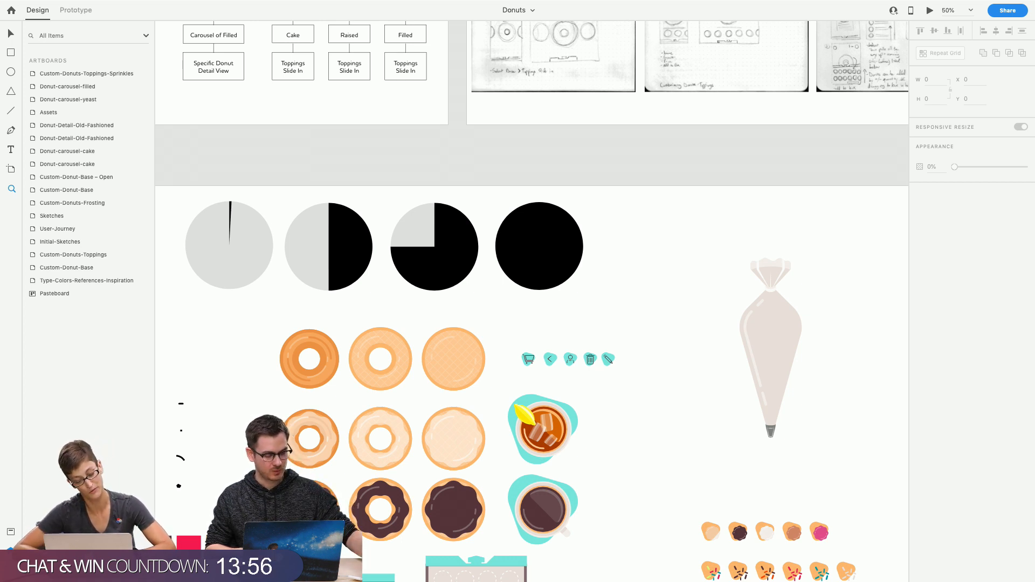
scroll(348, 482, "down", 5)
scroll(355, 404, "up", 5)
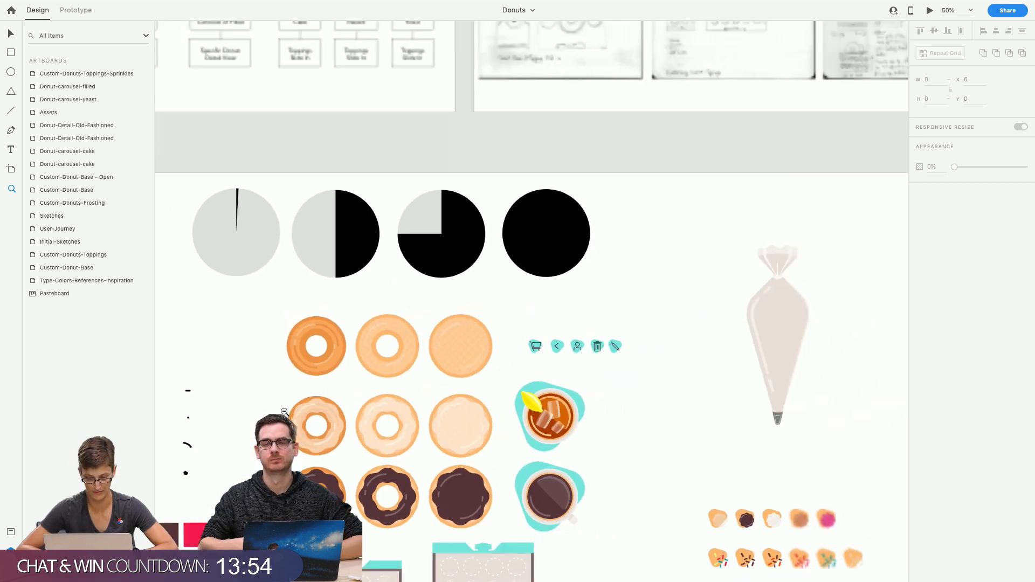
scroll(364, 328, "left", 5)
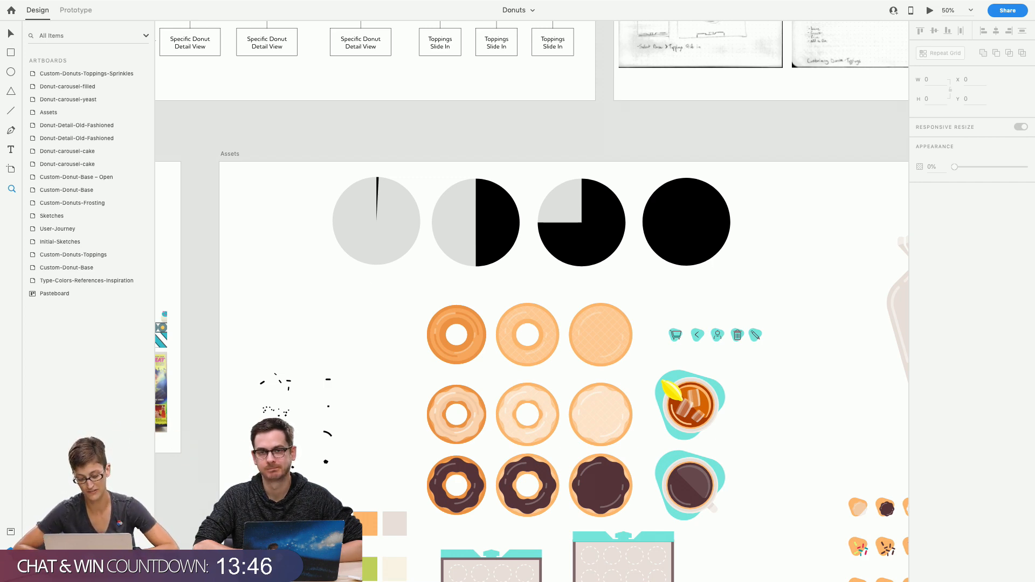
left_click(202, 551)
left_click(227, 511, "alt")
left_click(226, 511, "alt")
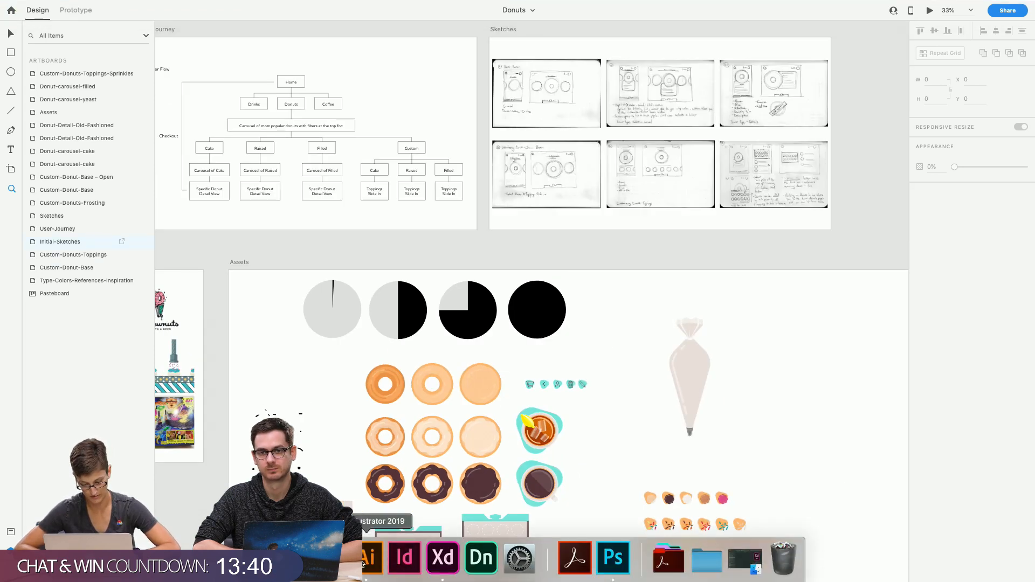
Switch to Illustrator and examine the row of four pie graphs in donut-illustrations.ai
left_click(369, 559)
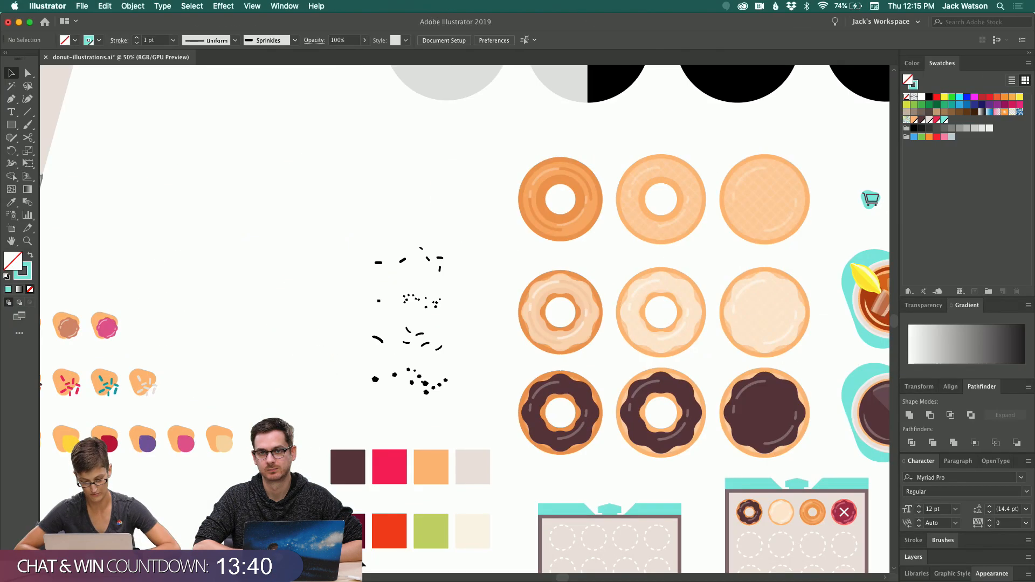
left_click(25, 242)
left_click(511, 153, "alt")
left_click(510, 153, "alt")
left_click_drag(434, 499, 414, 345)
left_click(450, 362)
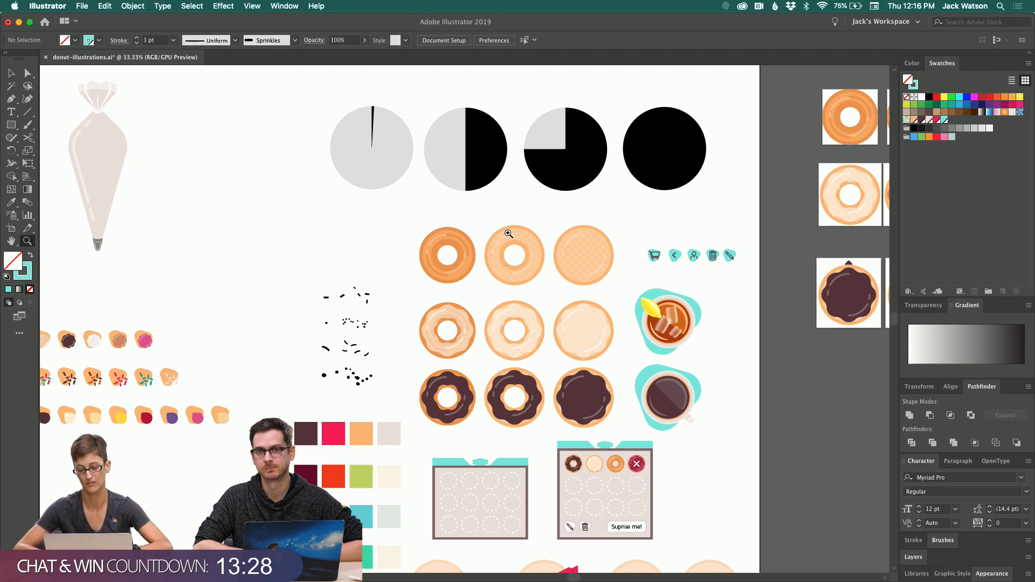
left_click(11, 72)
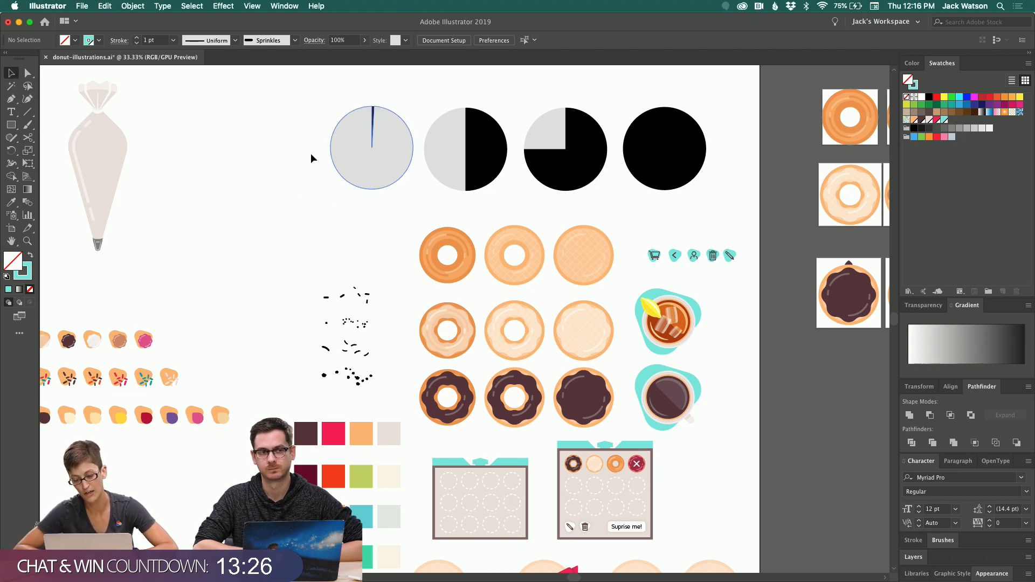
scroll(292, 147, "up", 5)
scroll(292, 144, "up", 1)
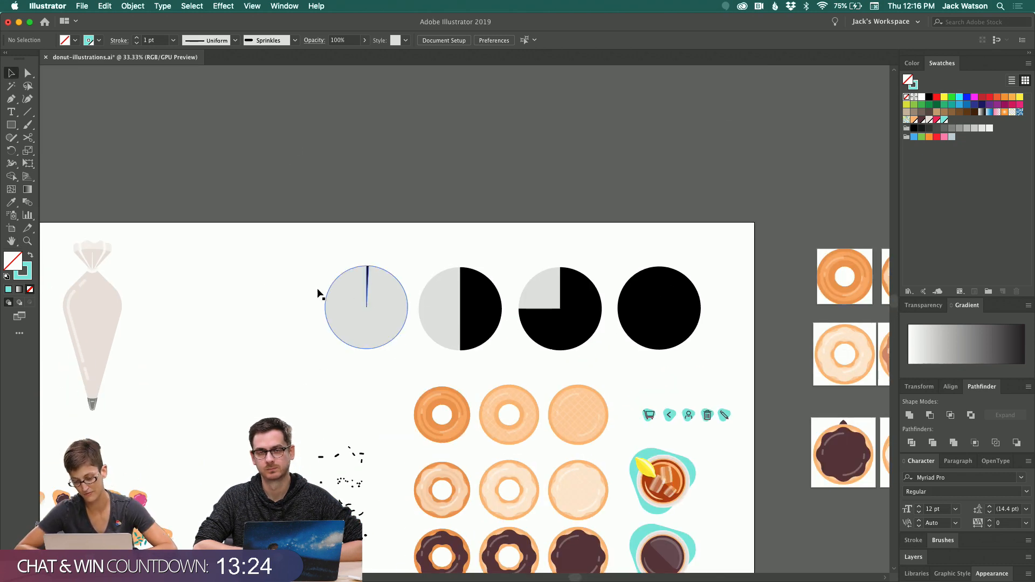
left_click_drag(295, 273, 704, 322)
left_click(273, 315)
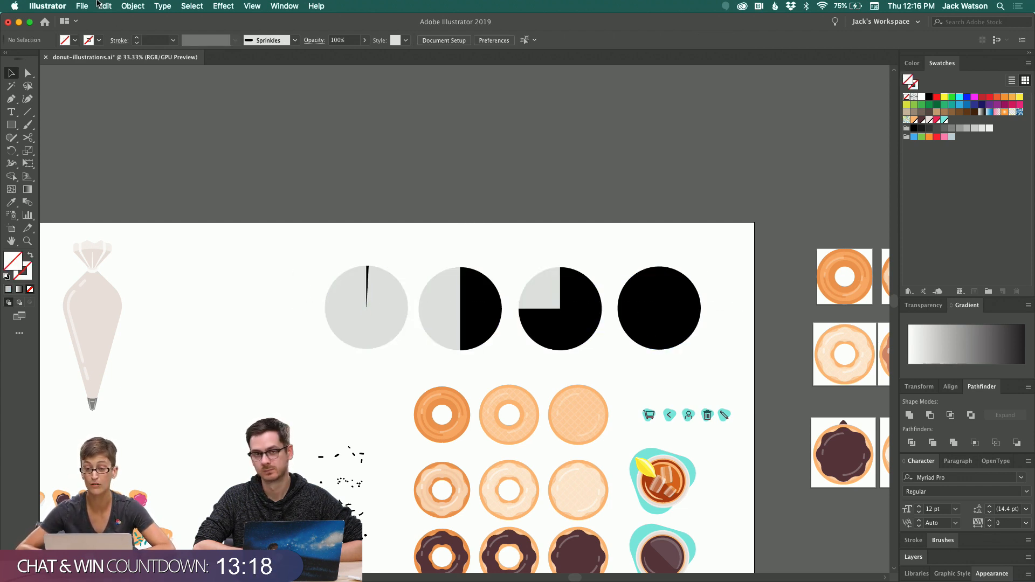
Create a pie graph between the piping bag and the existing graphs, with the data values 1 and 100
left_click(28, 216)
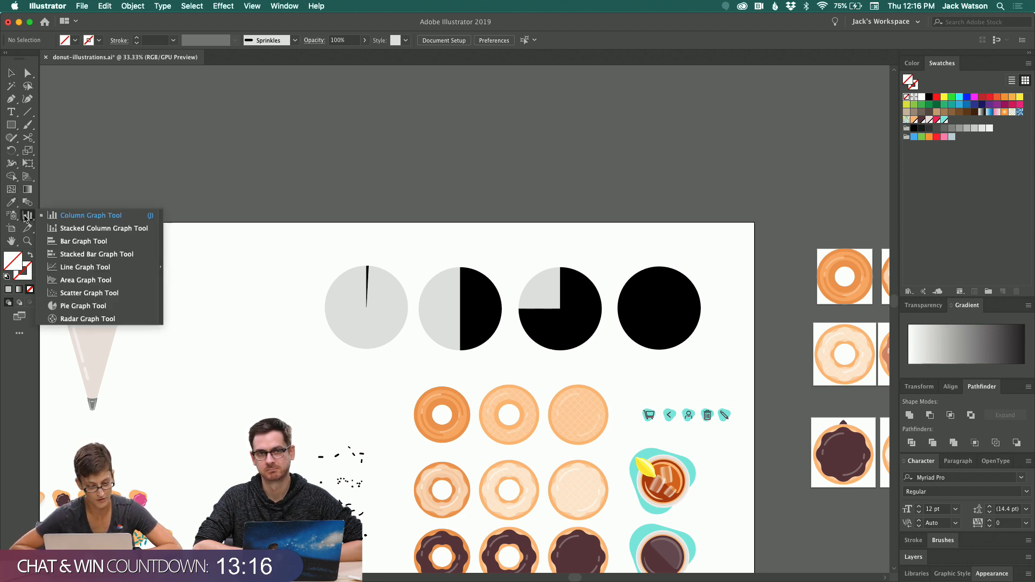
left_click(82, 306)
left_click_drag(177, 260, 281, 366)
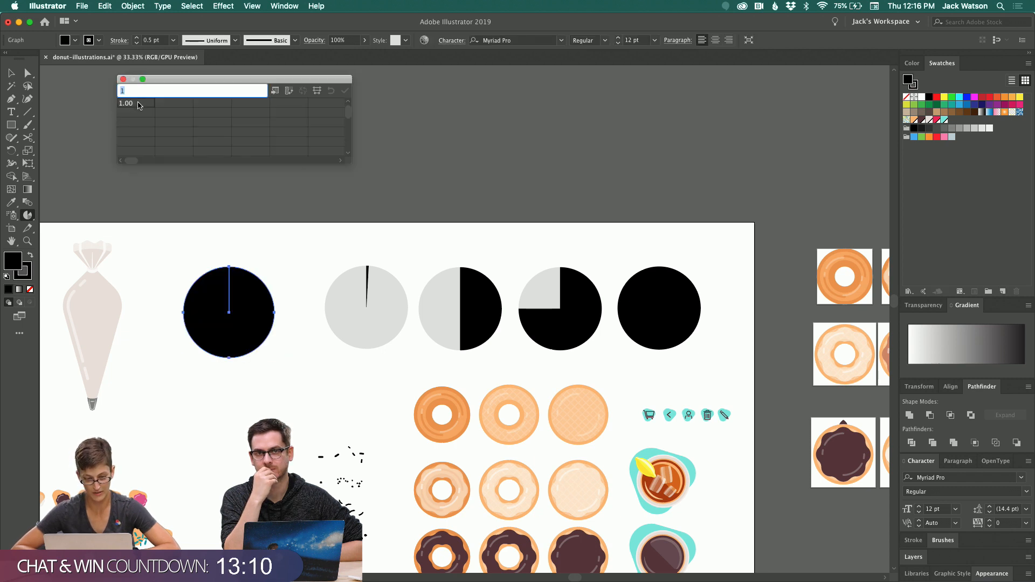
key("Tab")
key("Tab")
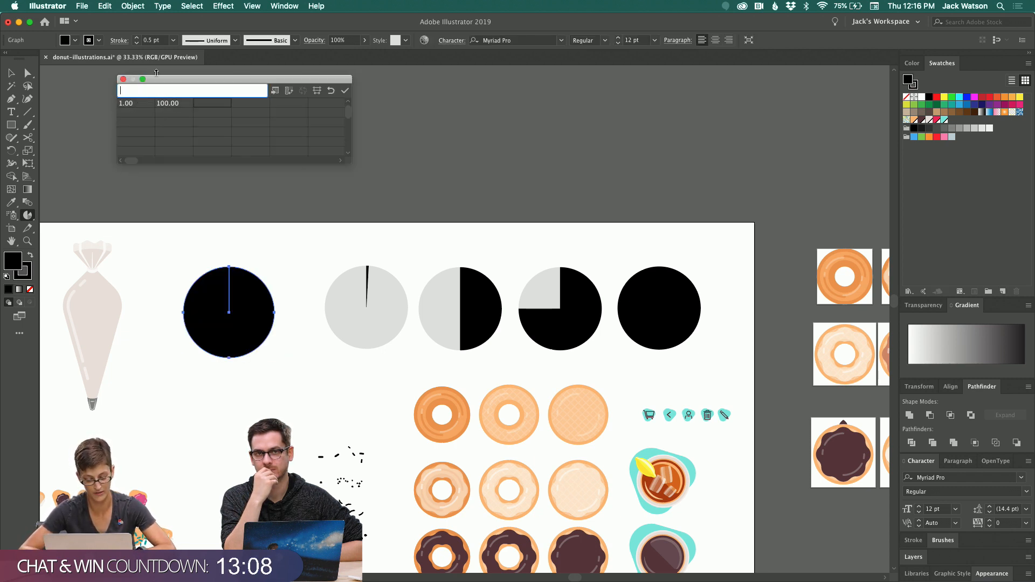
left_click(345, 91)
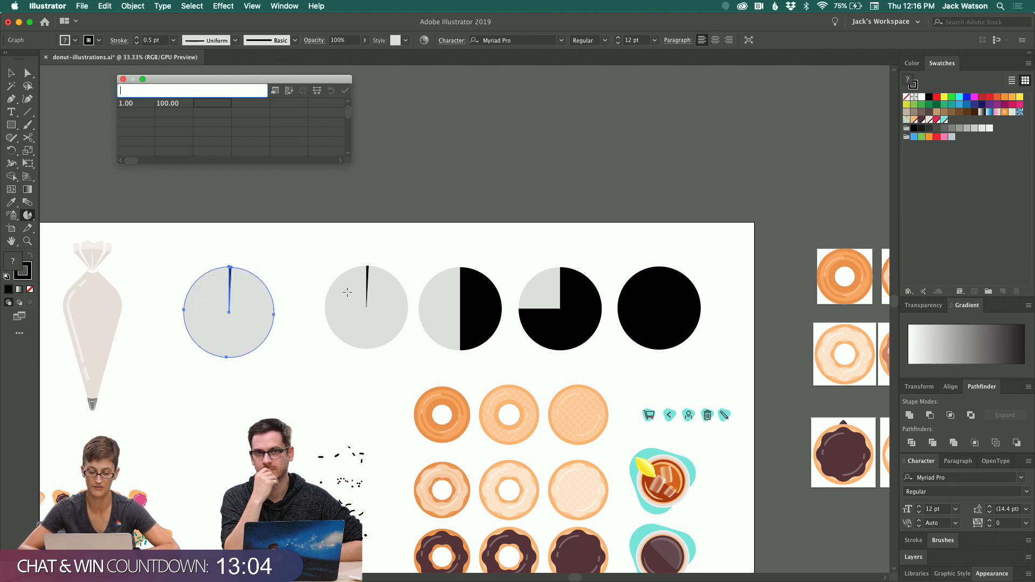
left_click(122, 79)
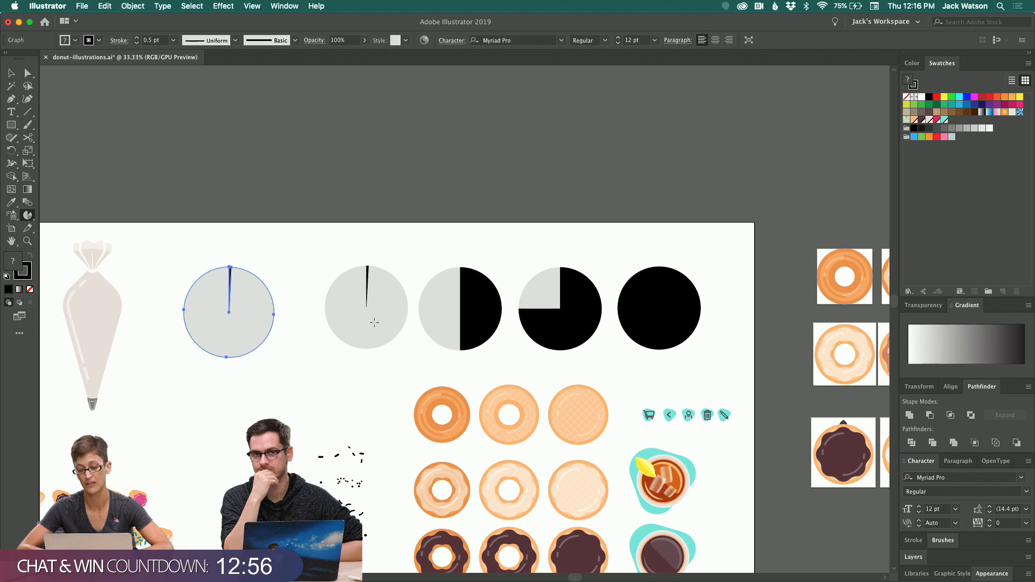
Delete the new pie graph beside the piping bag
left_click(10, 73)
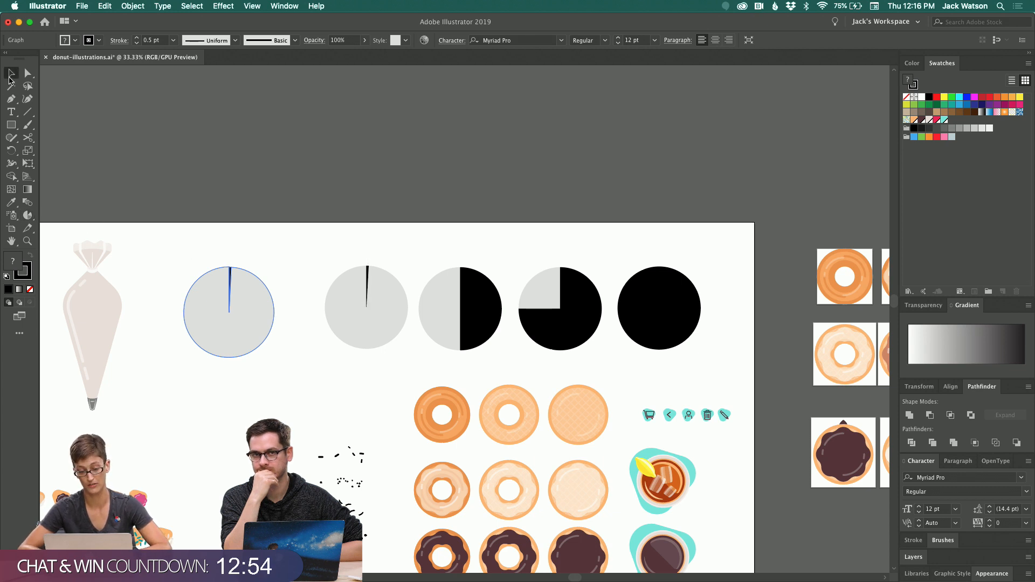
left_click(150, 232)
left_click(253, 323)
key("Delete")
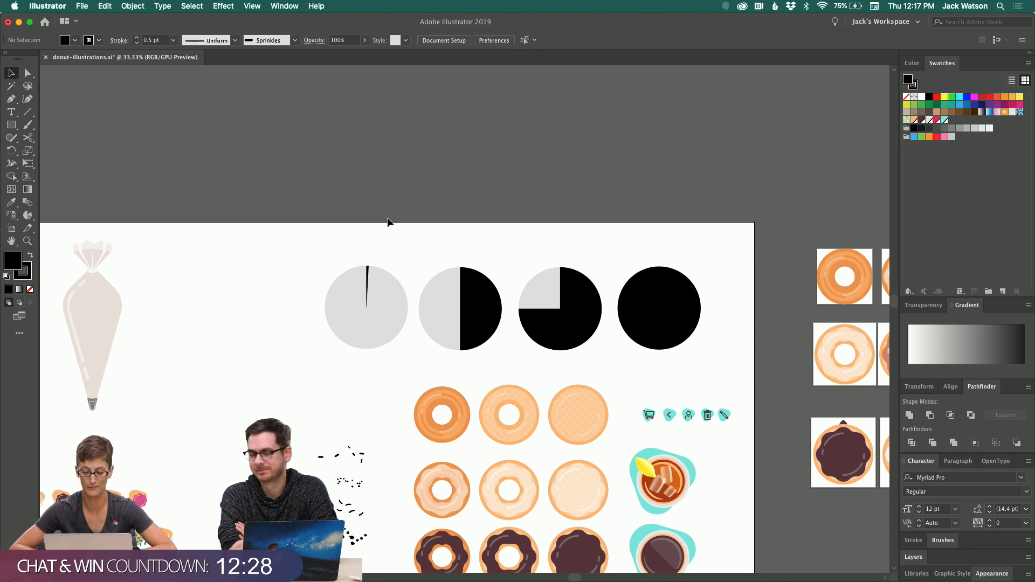
Examine the pie graphs' structure by directly selecting the all-black graph and the black slice of the three-quarter graph
left_click(13, 81)
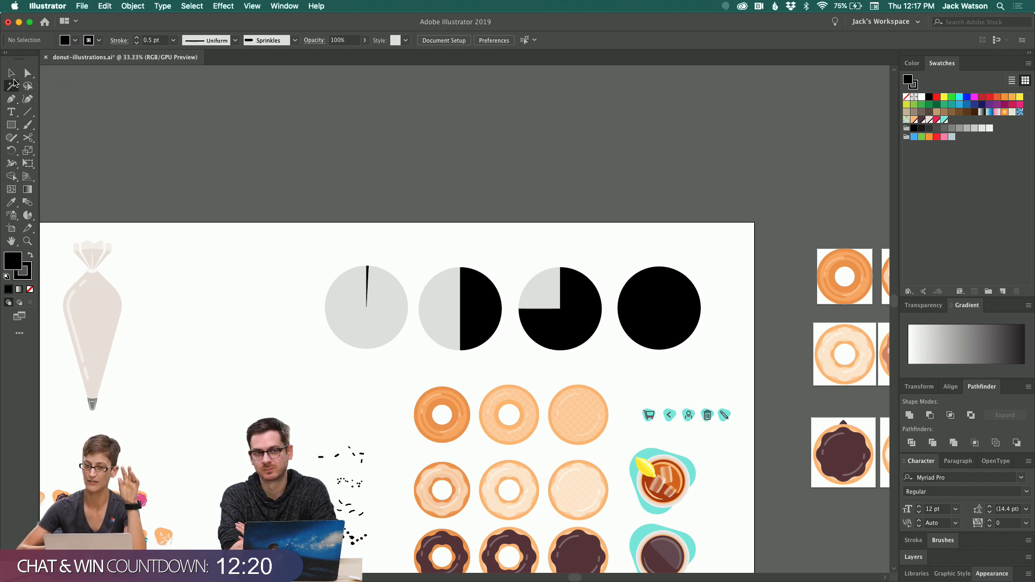
left_click(11, 85)
left_click(648, 303)
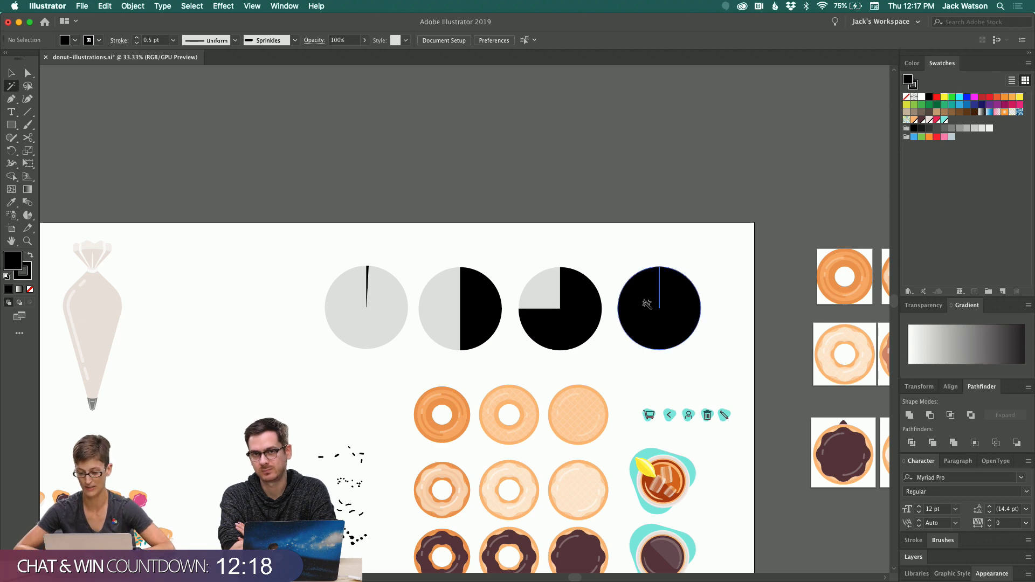
left_click(27, 242)
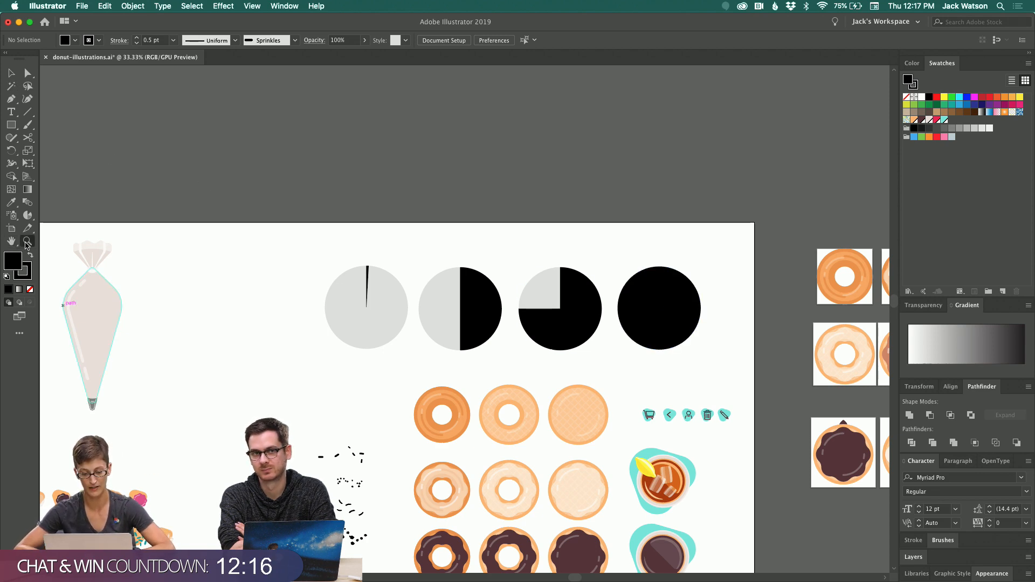
left_click(651, 319)
left_click(647, 315)
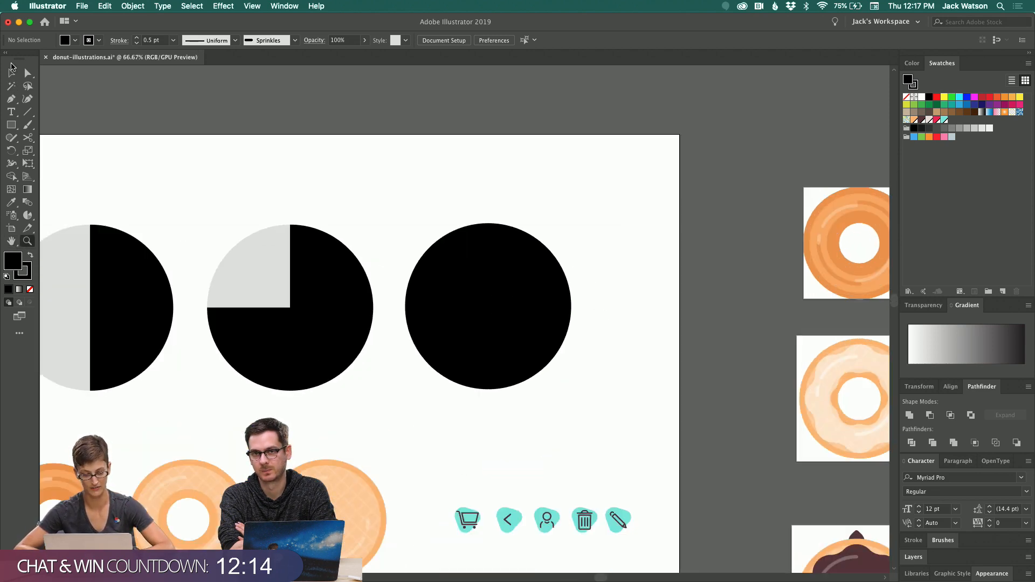
left_click(29, 85)
left_click(28, 73)
left_click(485, 314)
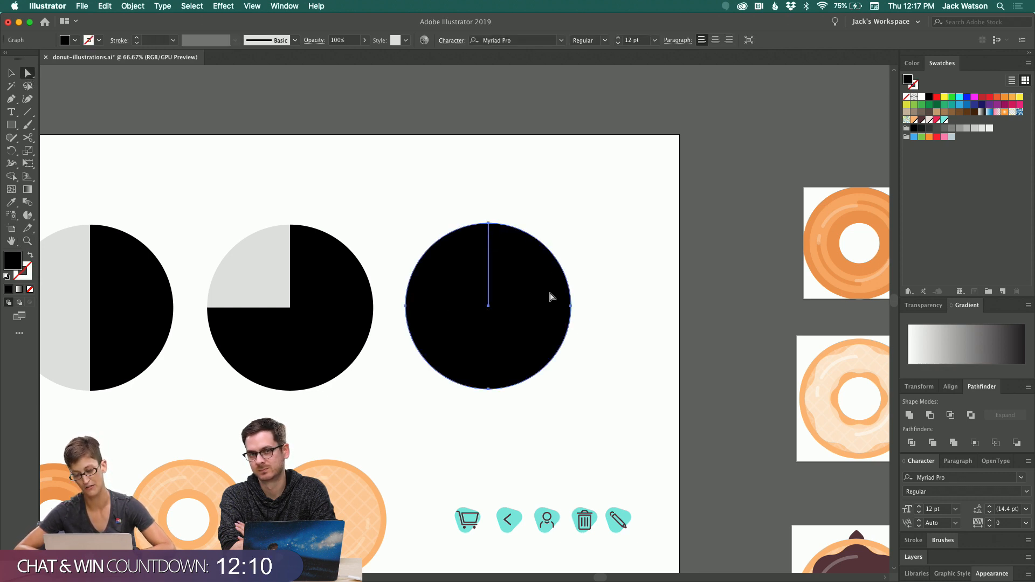
left_click(229, 308)
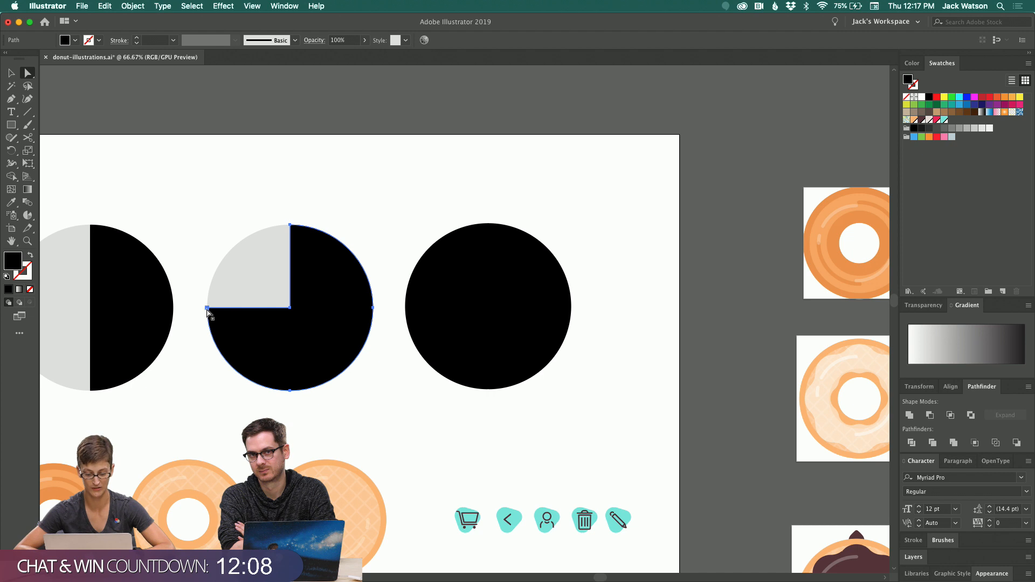
left_click(264, 176)
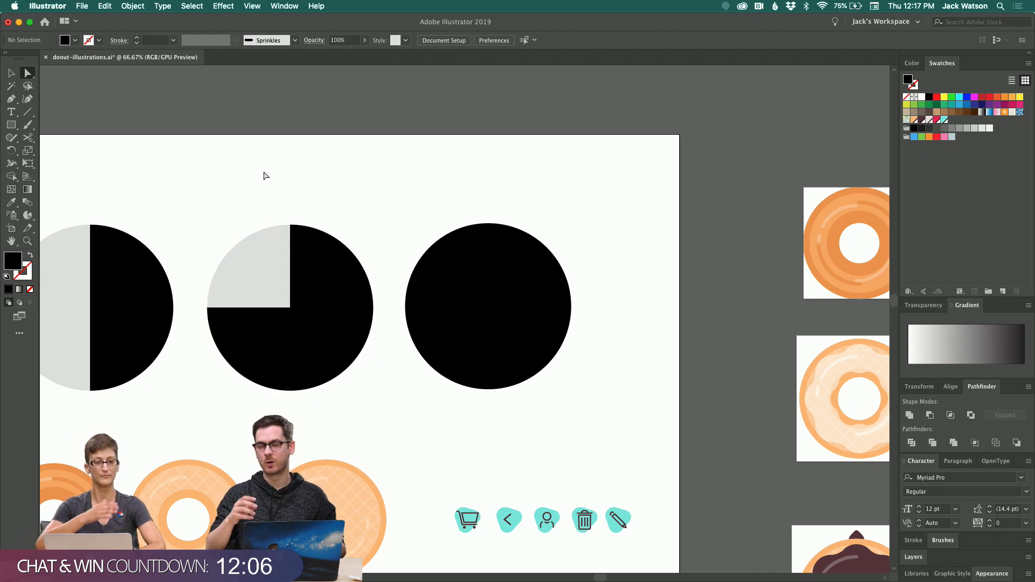
scroll(250, 185, "left", 8)
scroll(249, 185, "down", 1)
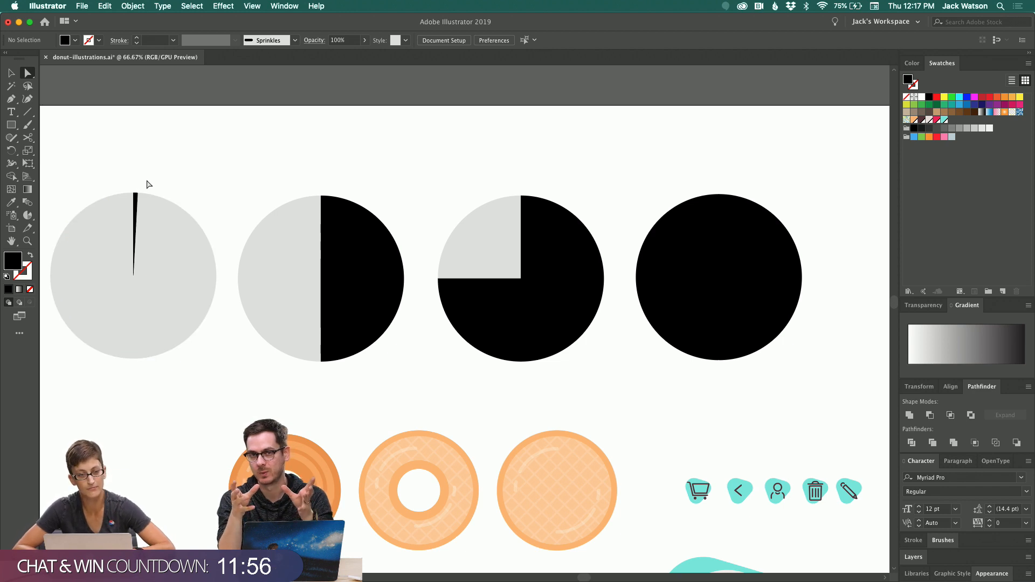
left_click(11, 72)
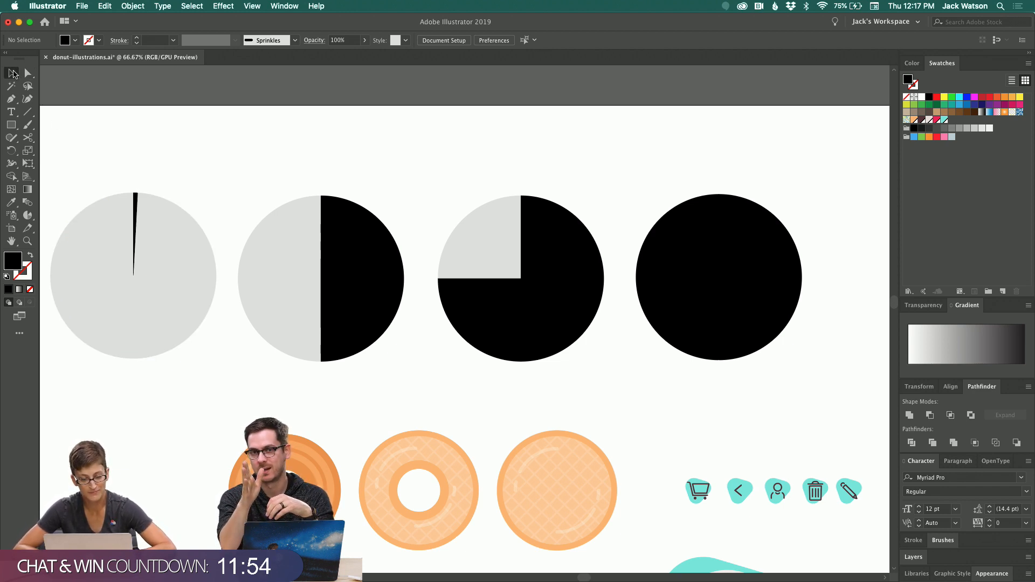
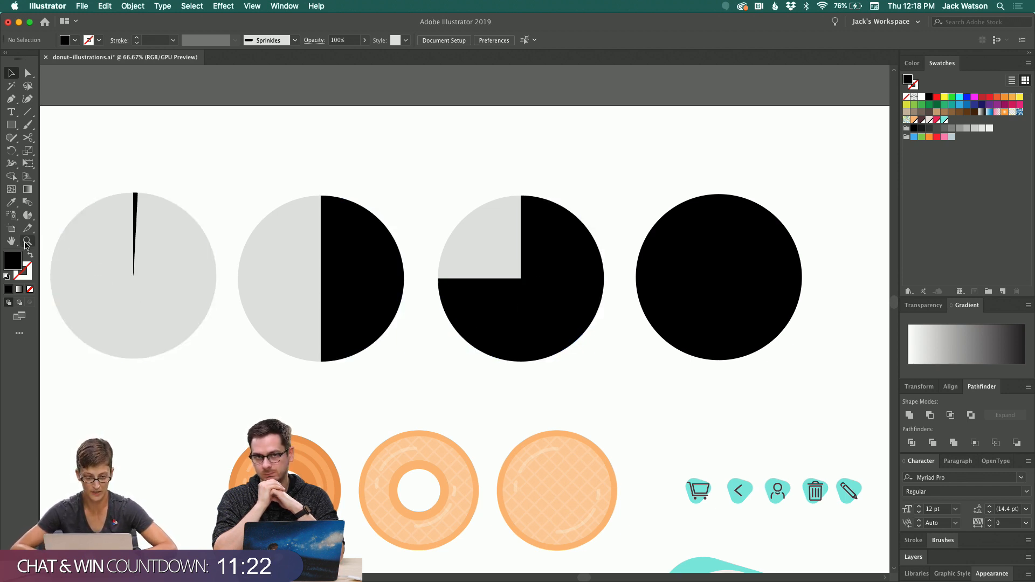
Move the row of four pie graphs up toward the artboard's upper edge
left_click(27, 242)
left_click(303, 297, "alt")
left_click(307, 297, "alt")
scroll(572, 329, "right", 3)
scroll(572, 329, "down", 1)
scroll(572, 328, "right", 1)
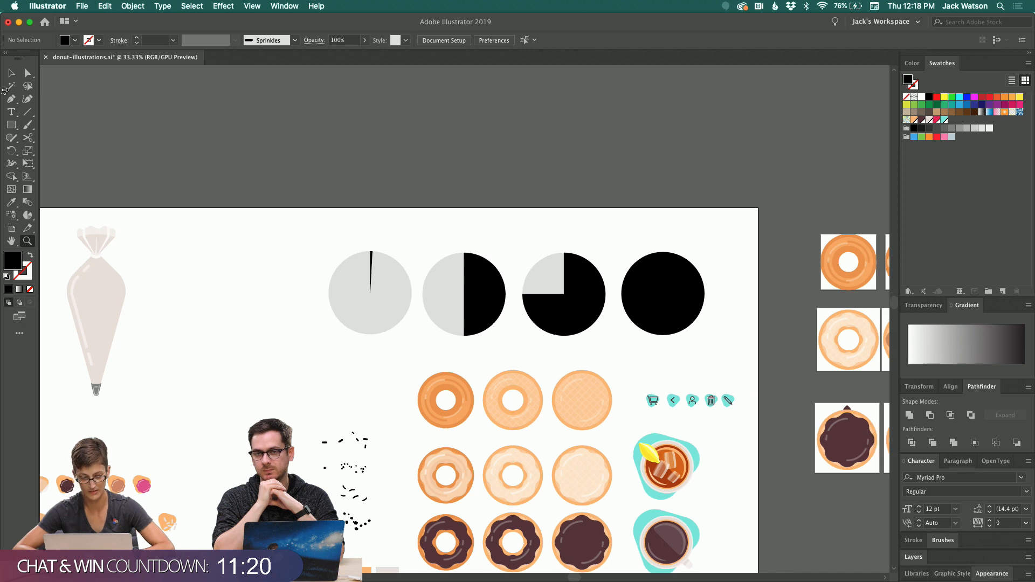
left_click(10, 72)
left_click_drag(322, 234, 573, 293)
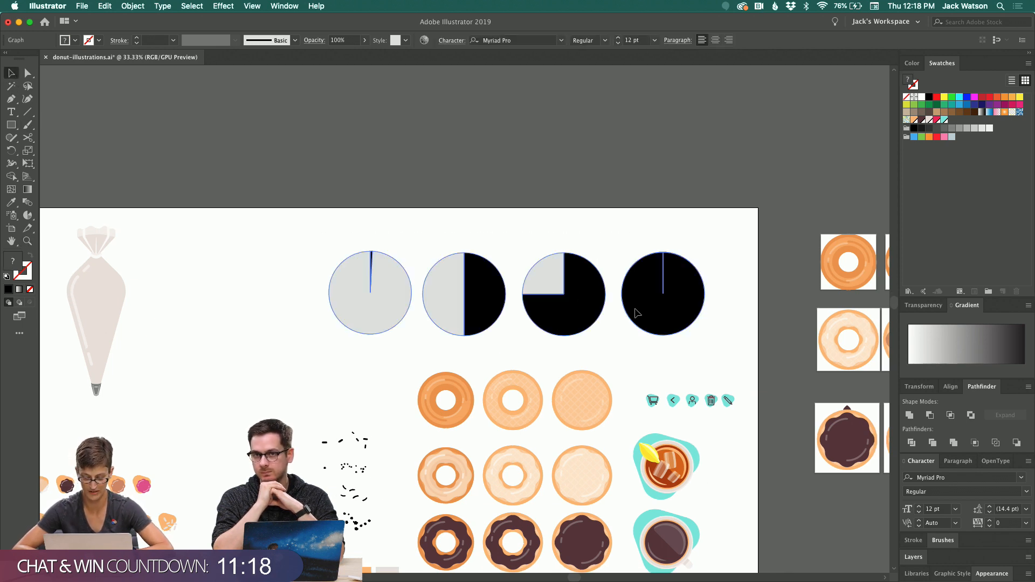
left_click_drag(659, 316, 659, 281)
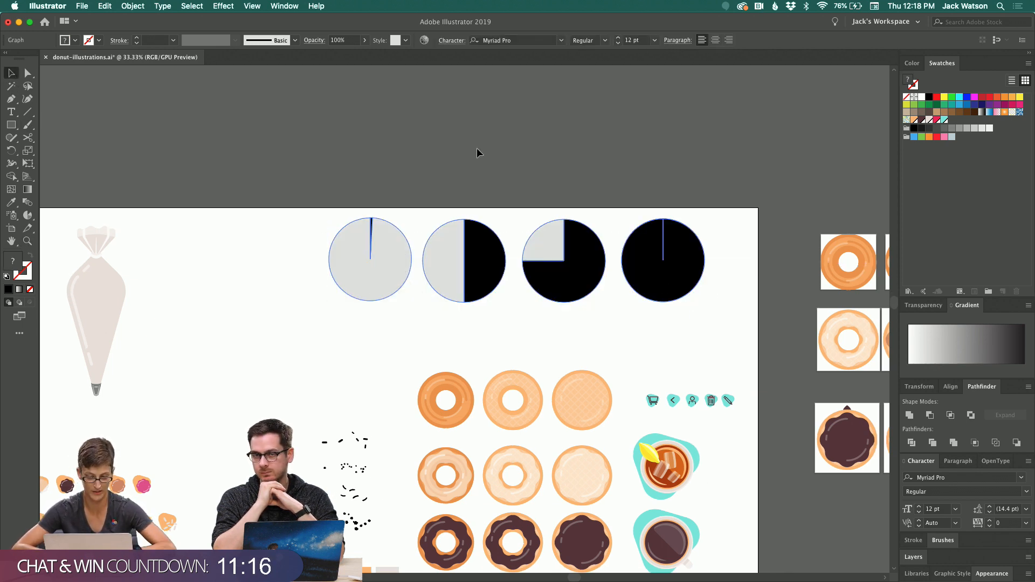
Ungroup a pasted copy of the four pie graphs into plain paths and place it on the pasteboard above the artboard
key("super+v")
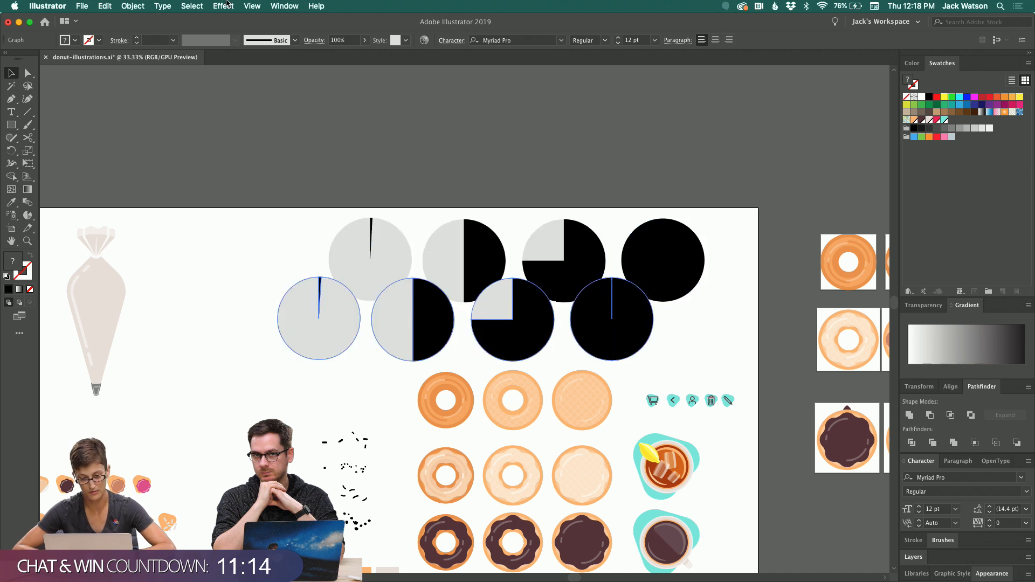
left_click(133, 6)
left_click(139, 5)
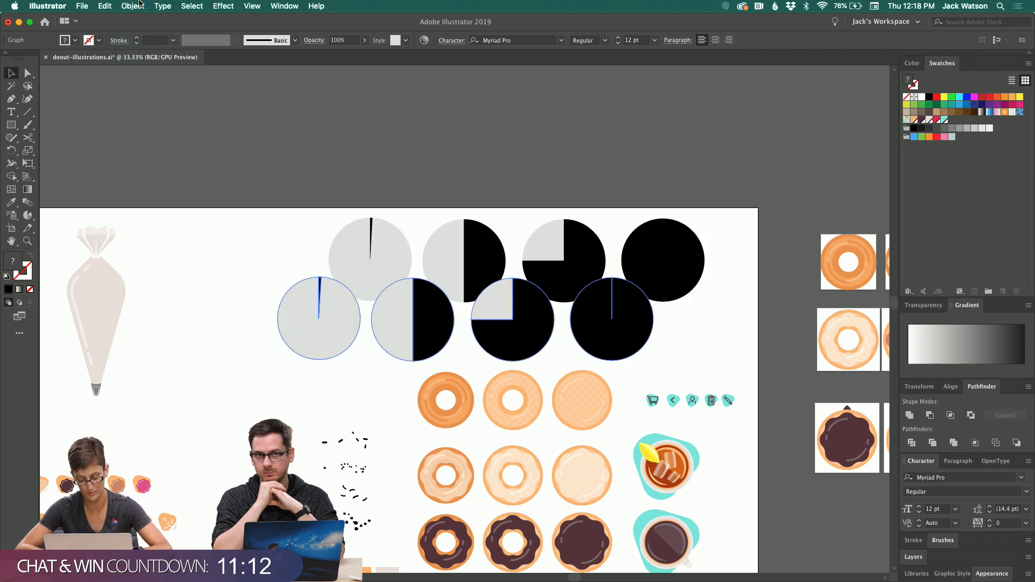
left_click(123, 5)
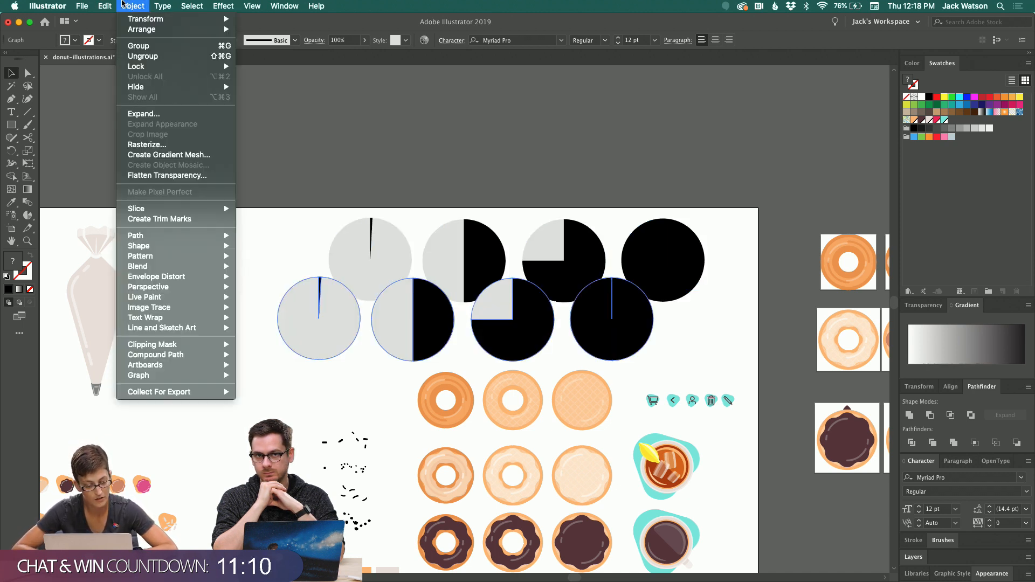
left_click(123, 5)
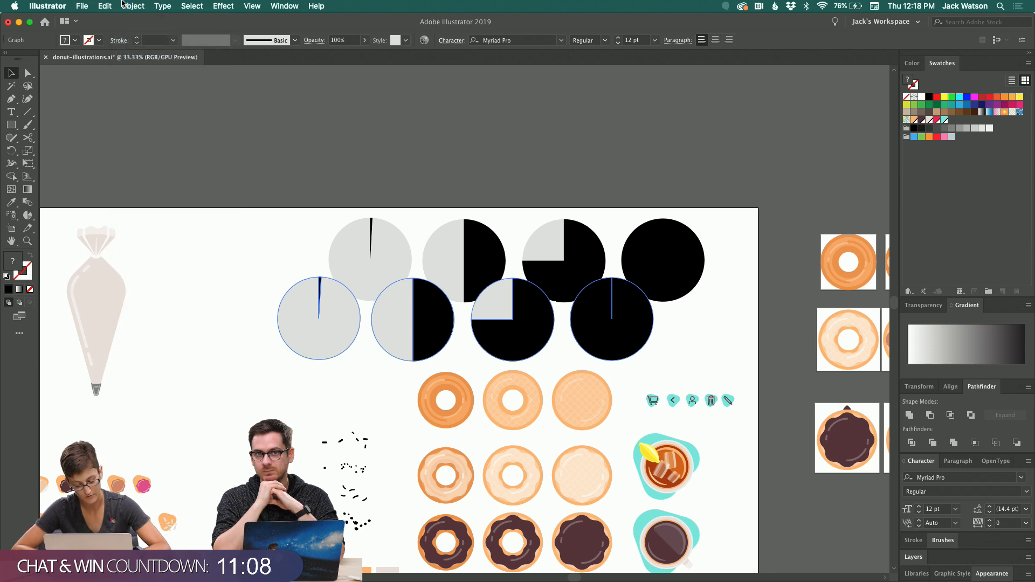
key("super+shift+g")
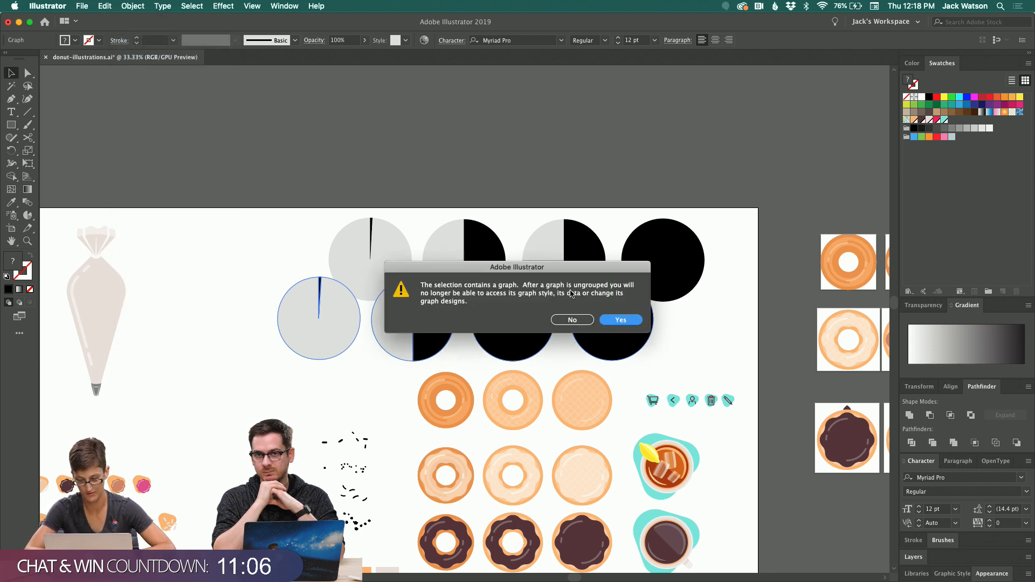
left_click(622, 319)
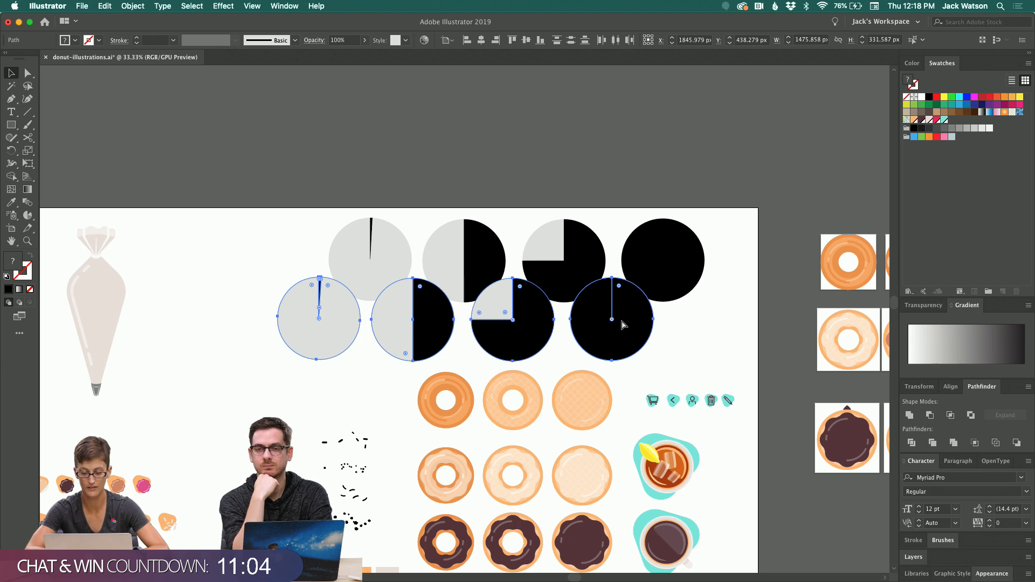
left_click_drag(316, 278, 345, 125)
left_click(270, 98)
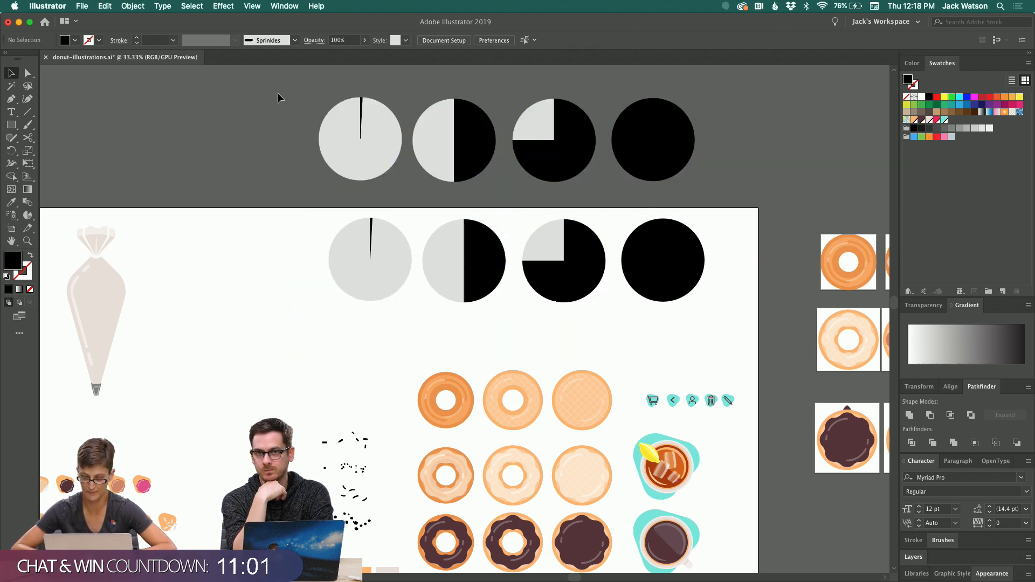
Set the opacity of the grey slices in the three partial pie copies above the artboard to 0%
left_click(341, 105)
left_click(23, 70)
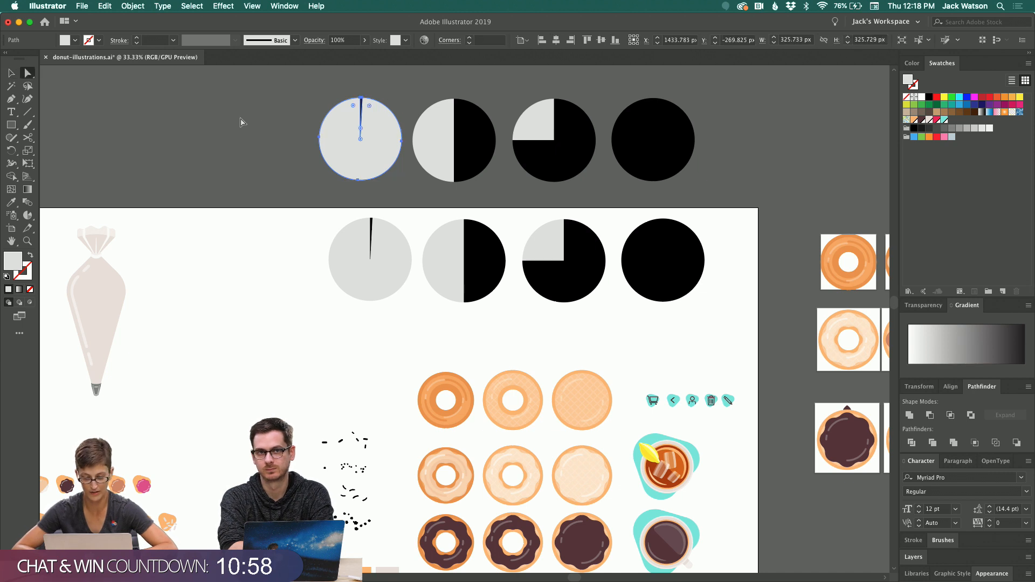
left_click(422, 143, "shift")
left_click(515, 123, "shift")
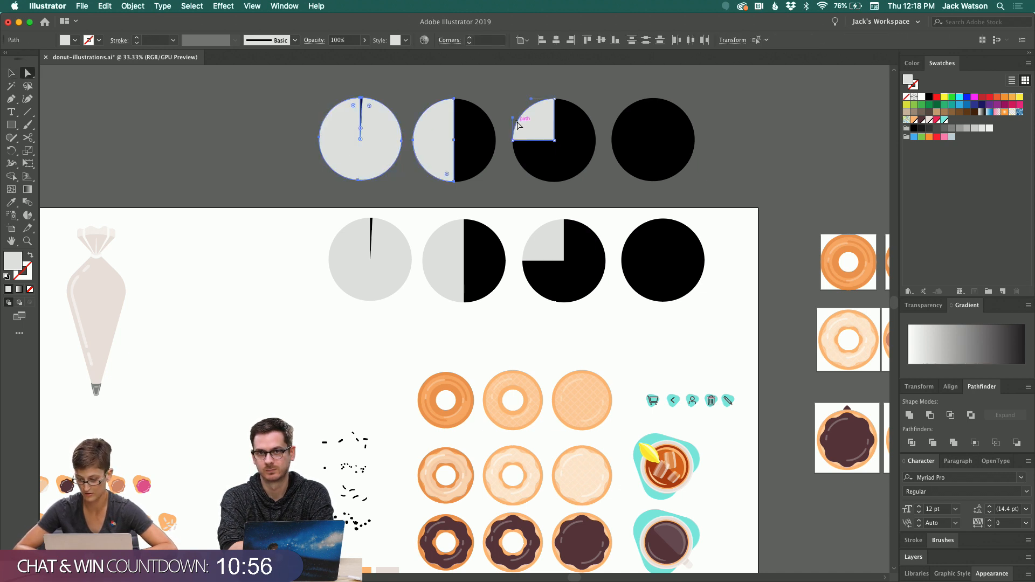
left_click(923, 305)
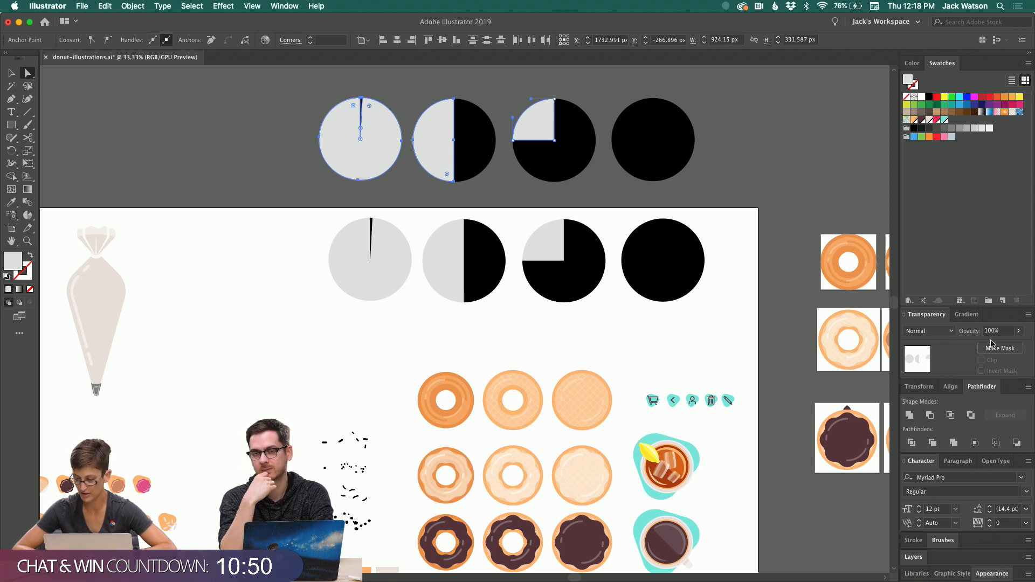
left_click(1018, 332)
left_click_drag(1019, 346, 974, 345)
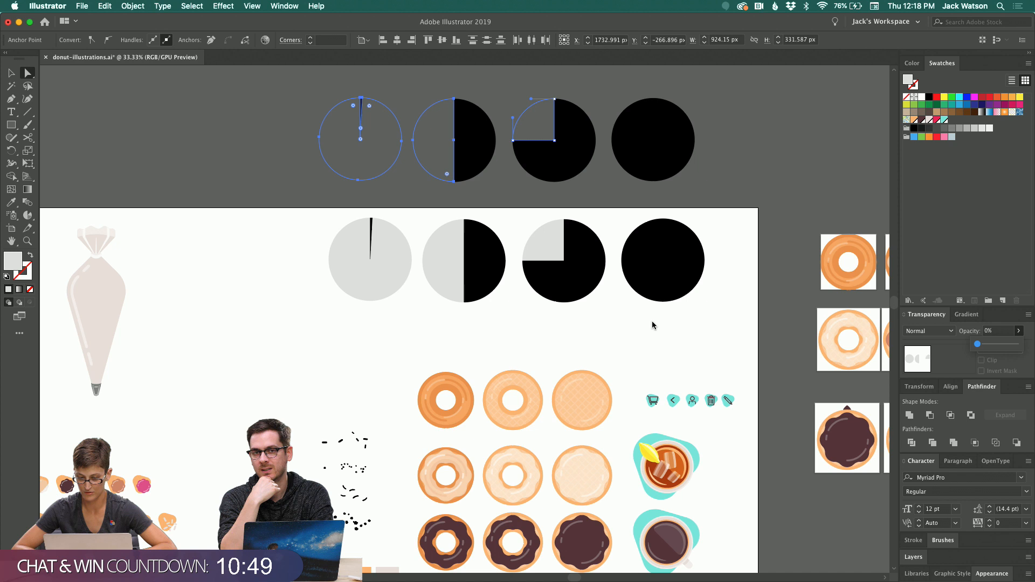
left_click(286, 167)
Apply the glazed donut's white fill at 50% opacity to the four black slices above the artboard using the Eyedropper
left_click(360, 105)
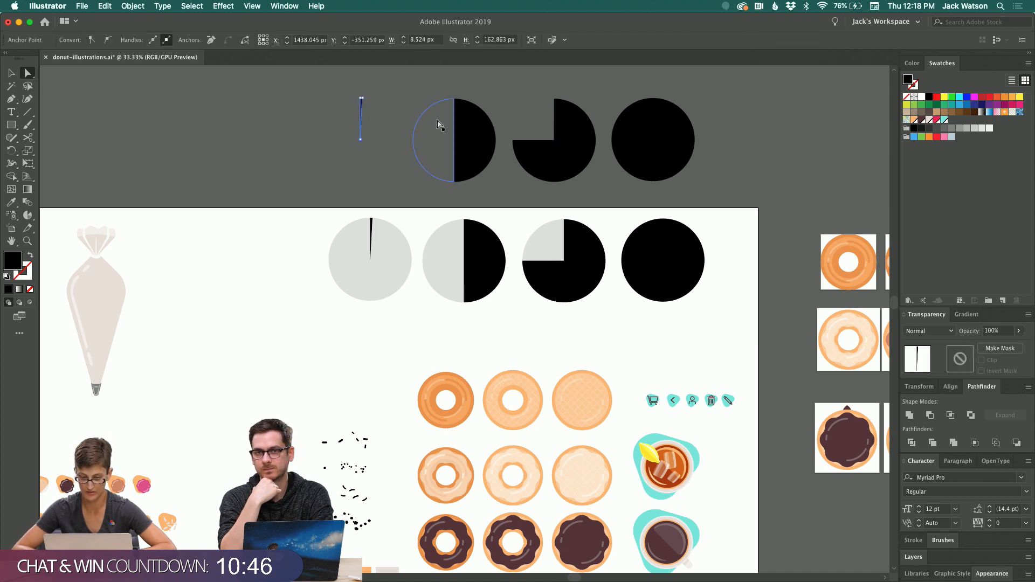
left_click(465, 137, "shift")
left_click(582, 169, "shift")
left_click(649, 157, "shift")
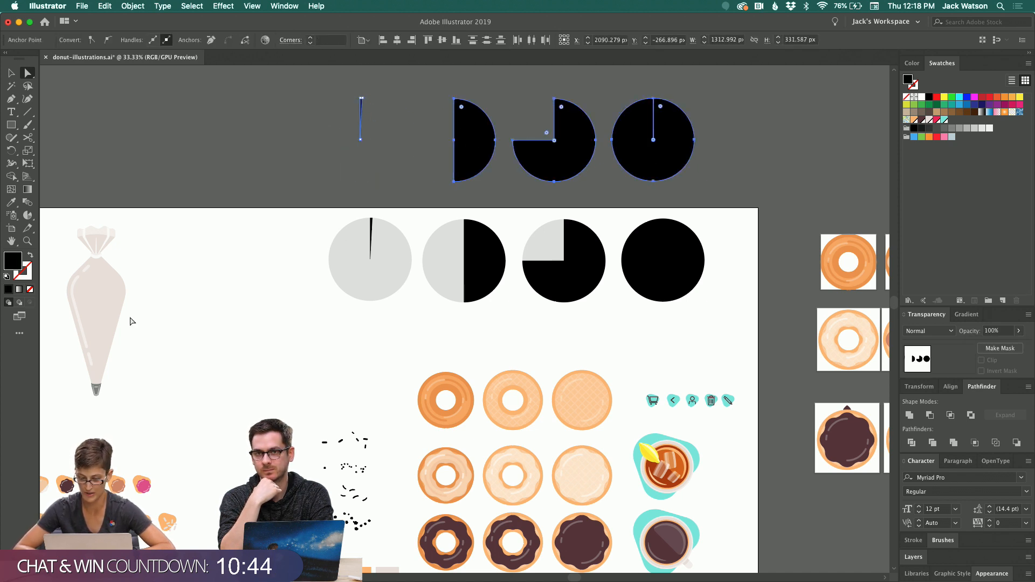
left_click(12, 204)
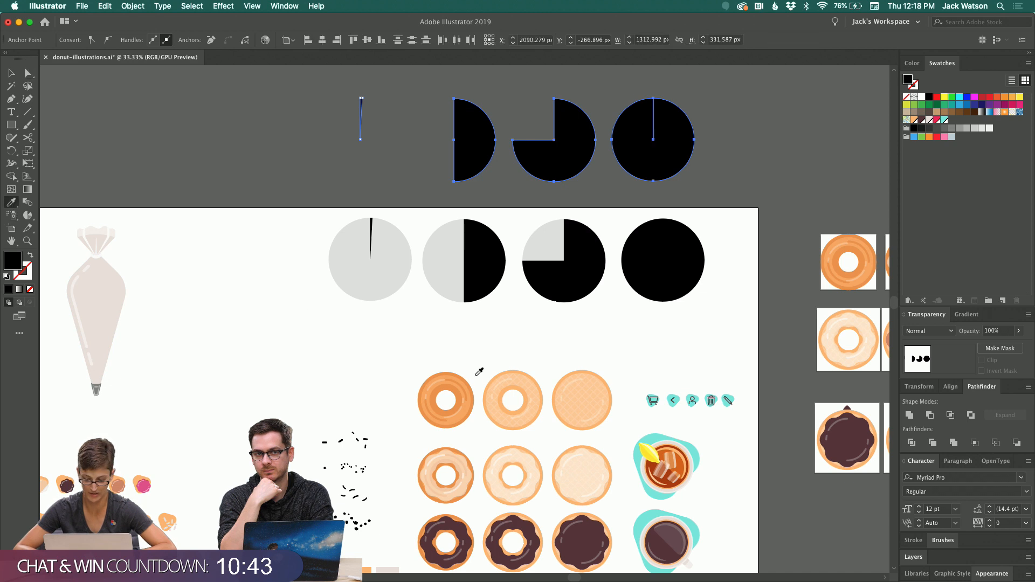
left_click(565, 461)
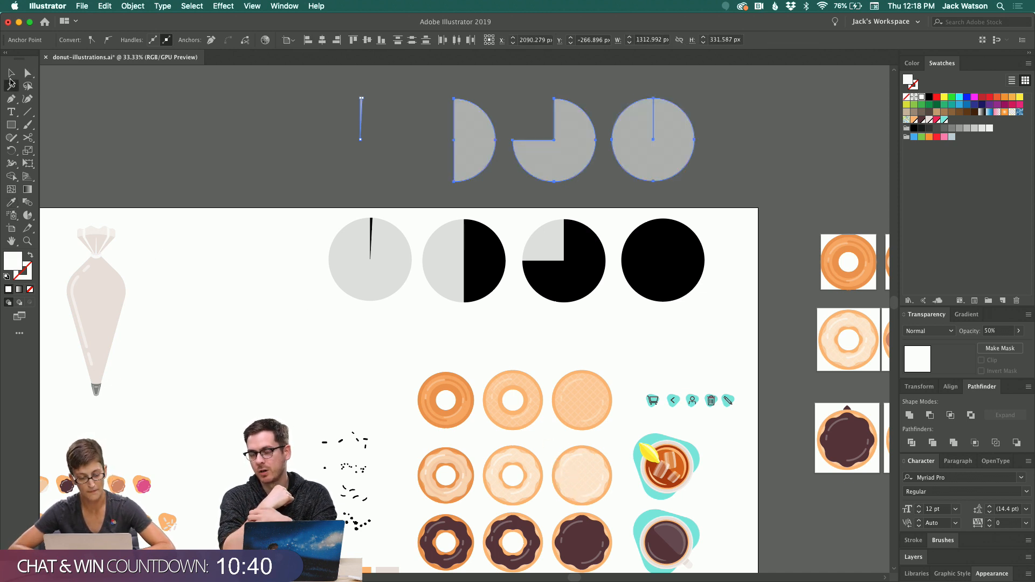
left_click(11, 74)
left_click(214, 161)
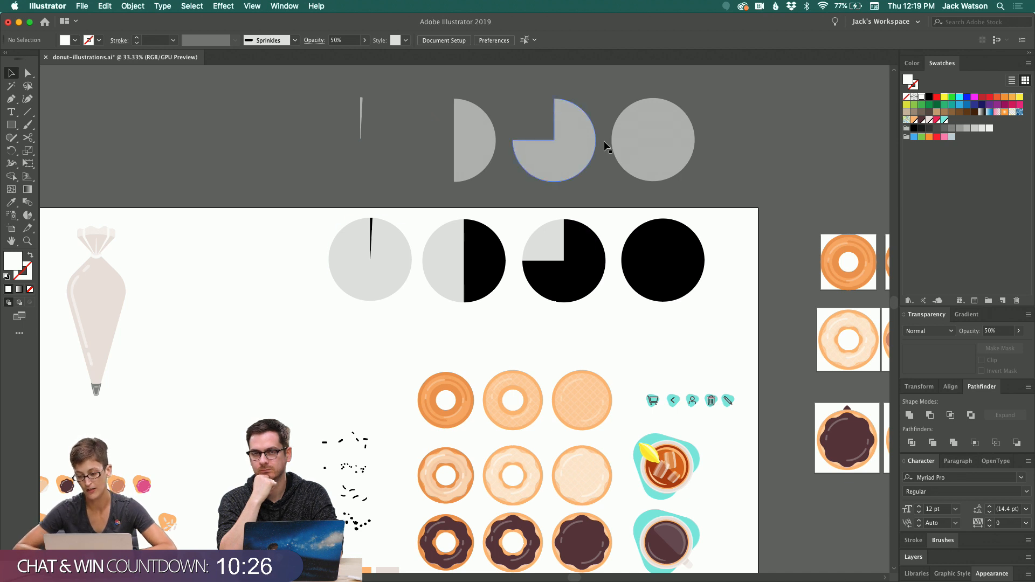
Examine the glaze shape inside the glazed donut ring's nested groups
double_click(455, 497)
double_click(456, 495)
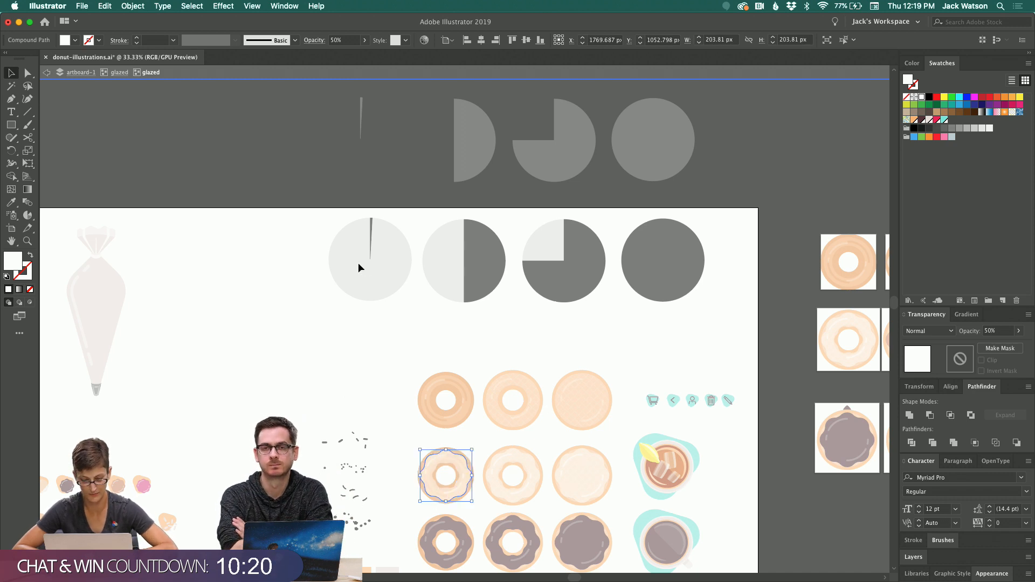
left_click(306, 270)
key("Escape")
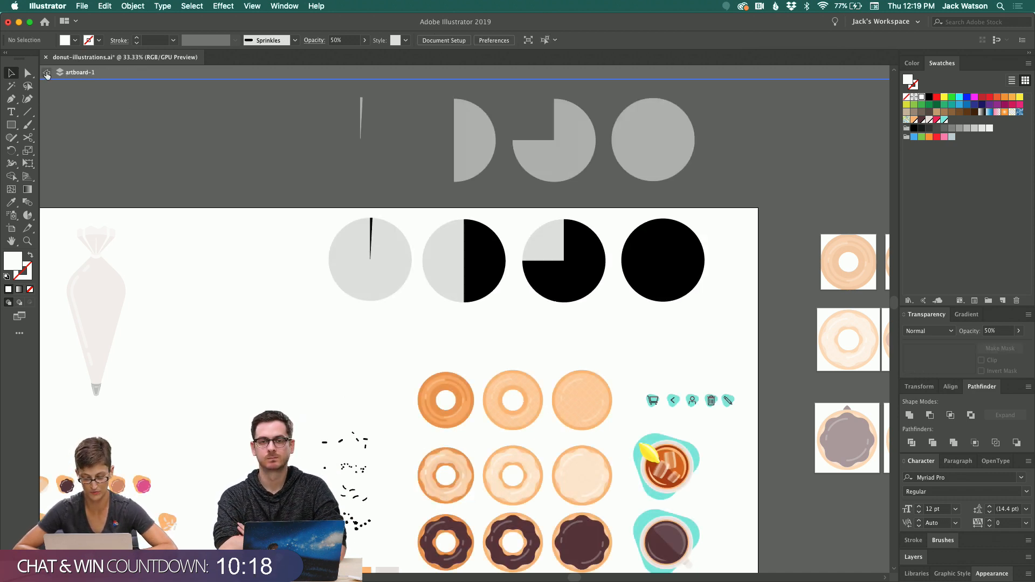
Paste a copy of the plain cake donut and center it over the first pie copy above the artboard
left_click_drag(402, 364, 487, 431)
left_click(410, 401)
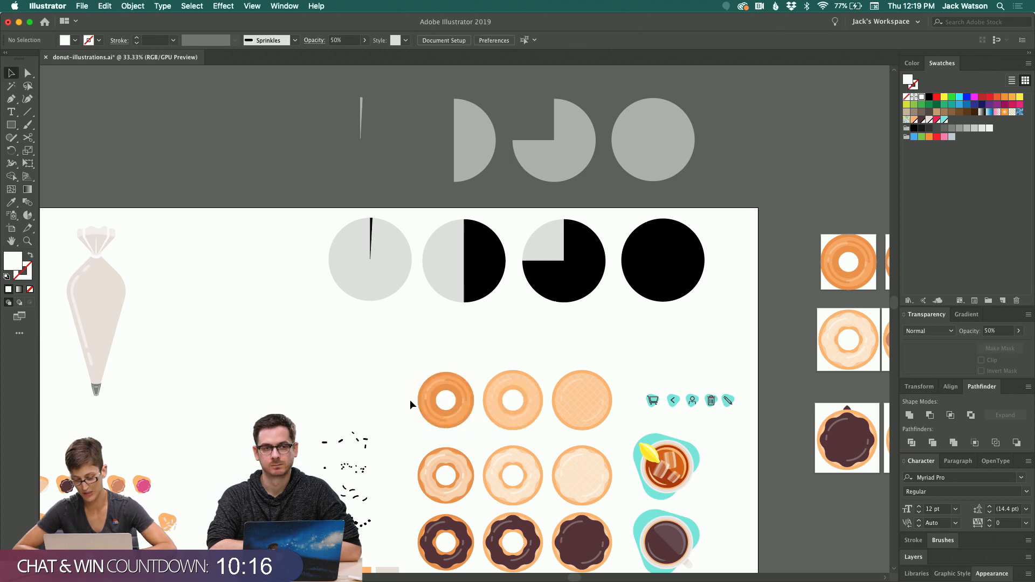
left_click(417, 396)
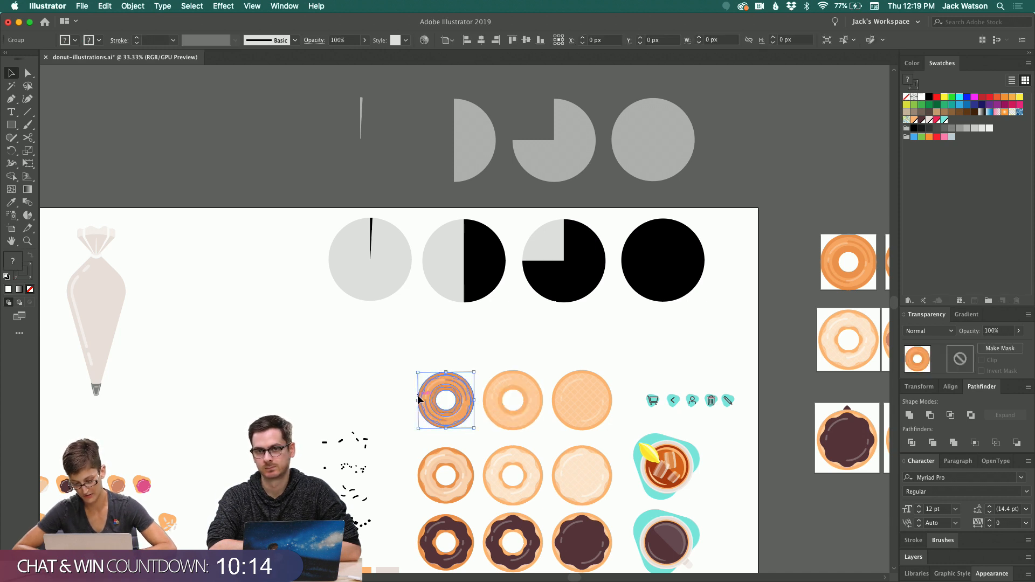
key("super+v")
left_click_drag(460, 337, 354, 147)
left_click(296, 69)
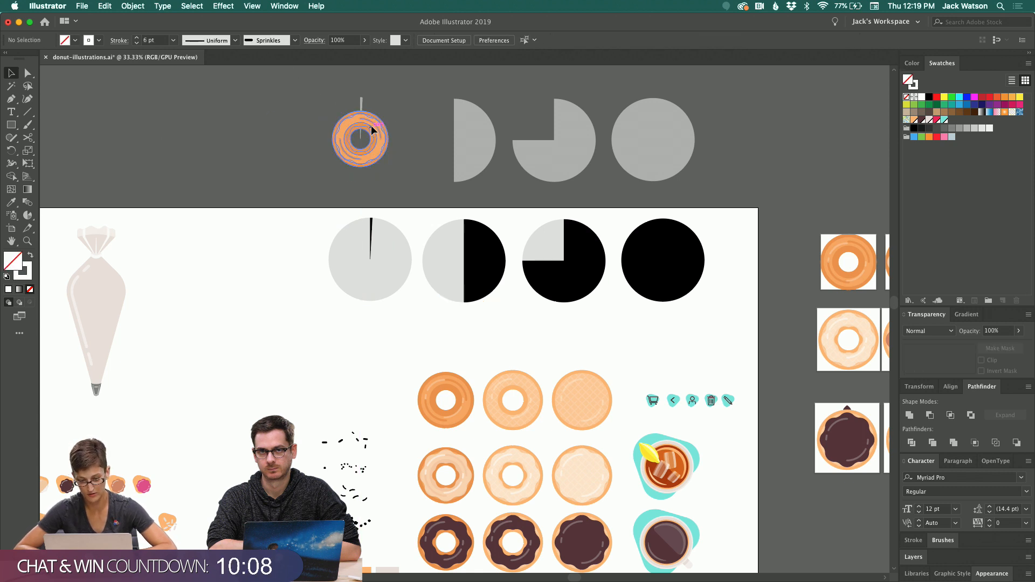
Cut the donut copy and all four pie copies above the artboard out of the artboard-1 layer
left_click(365, 152)
left_click(914, 557)
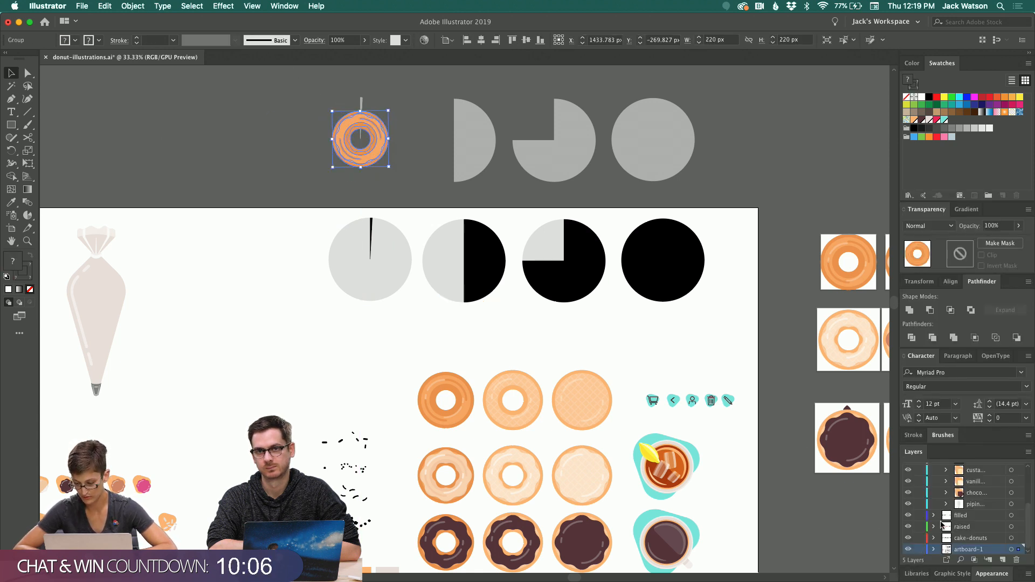
left_click(934, 550)
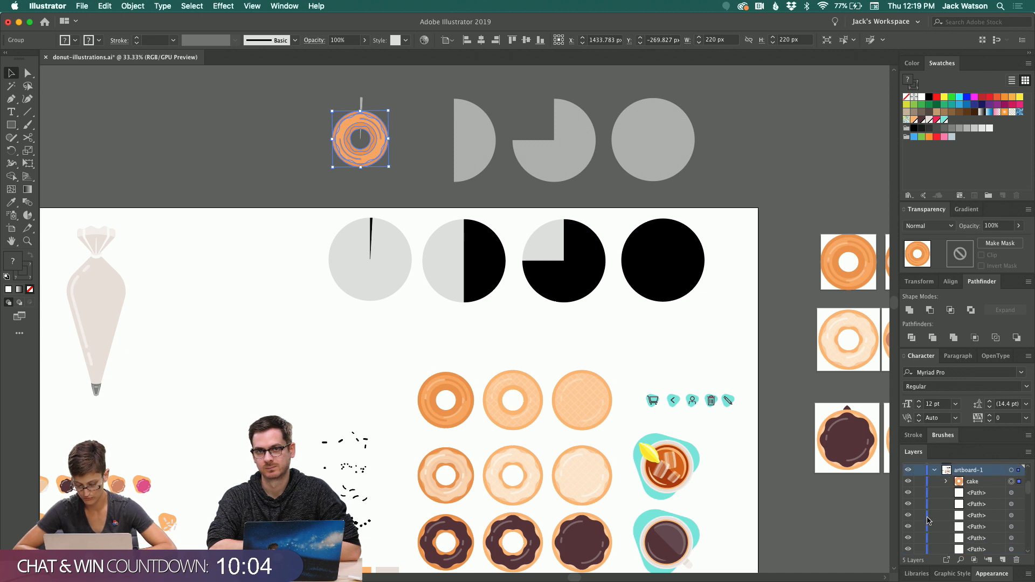
left_click(241, 113)
left_click_drag(242, 113, 757, 186)
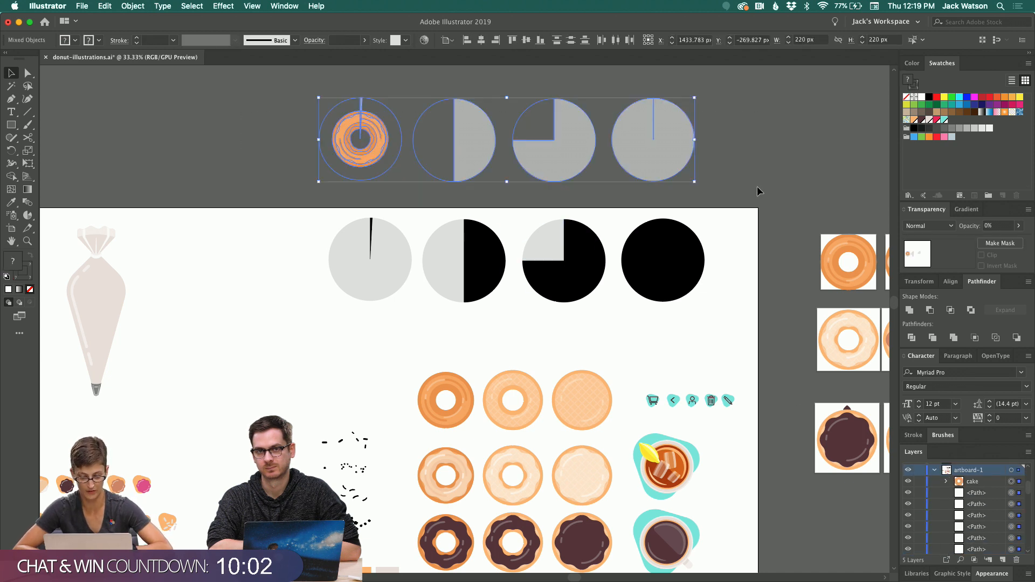
key("Delete")
Create a new layer above piping-bag and paste the donut and pie copies into it, positioned above the artboard
left_click(935, 470)
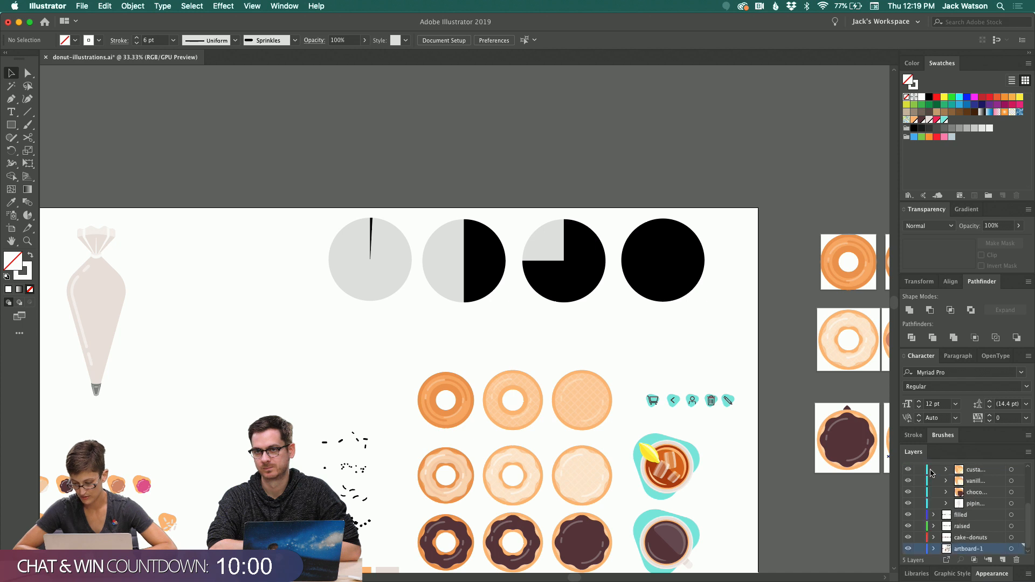
left_click(934, 469)
left_click(954, 470)
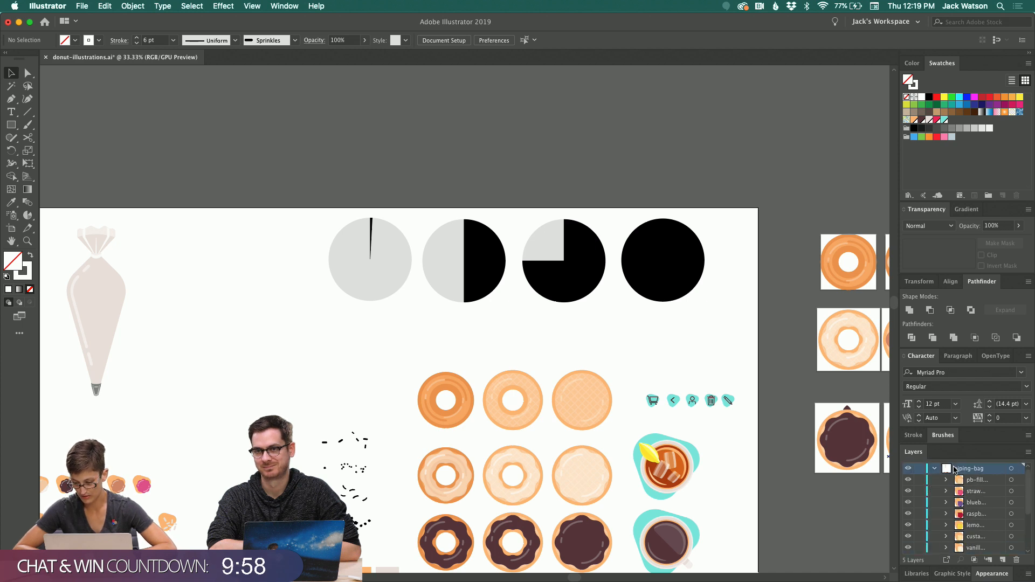
left_click(1002, 561)
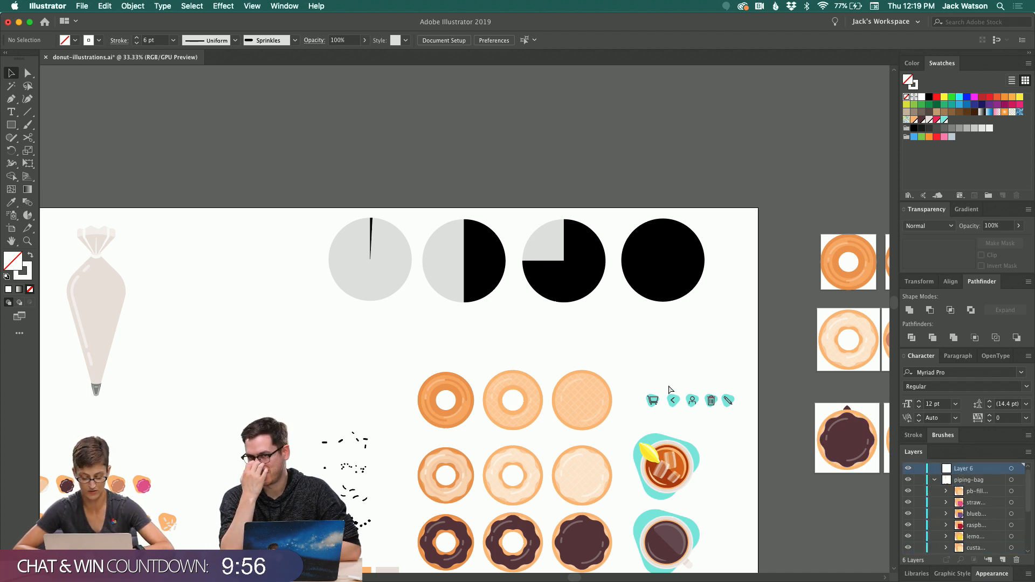
key("ctrl+v")
left_click_drag(312, 337, 371, 158)
left_click(933, 479)
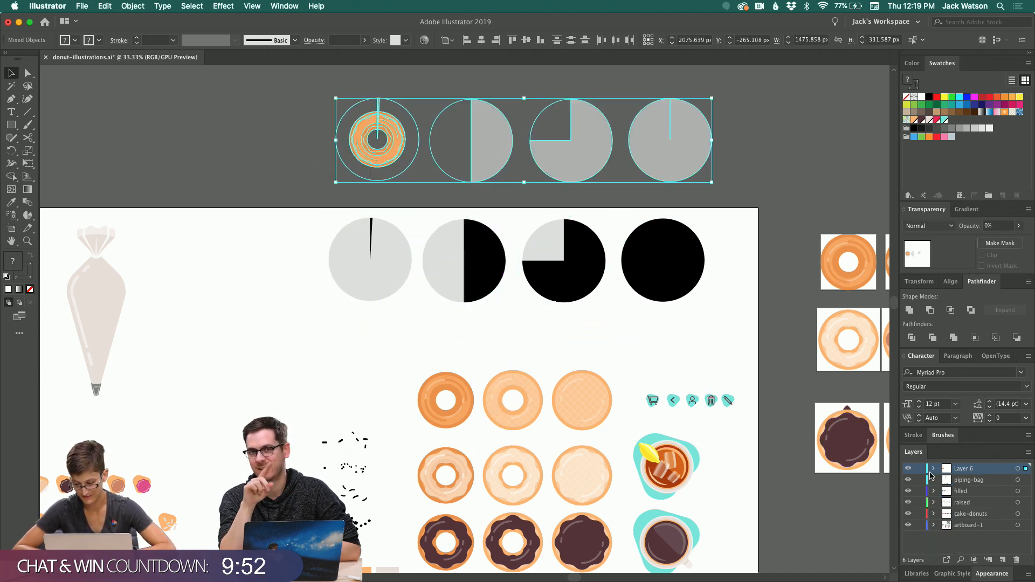
Reduce the copied cake donut in Layer 6 to its frosting shape, removing the cake group and pasting the frosting back in place
left_click(934, 468)
left_click(946, 481)
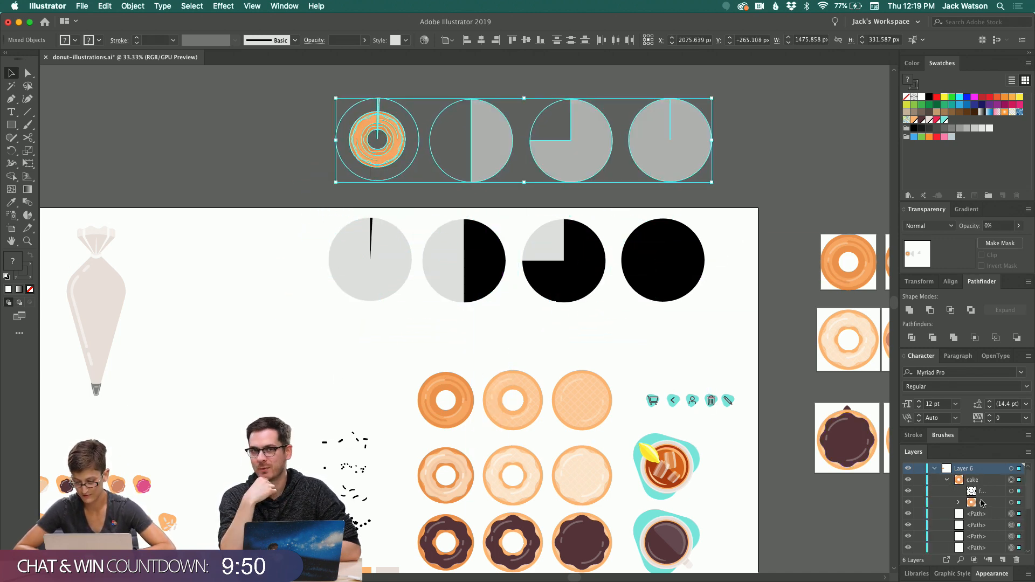
left_click(1018, 491)
key("Delete")
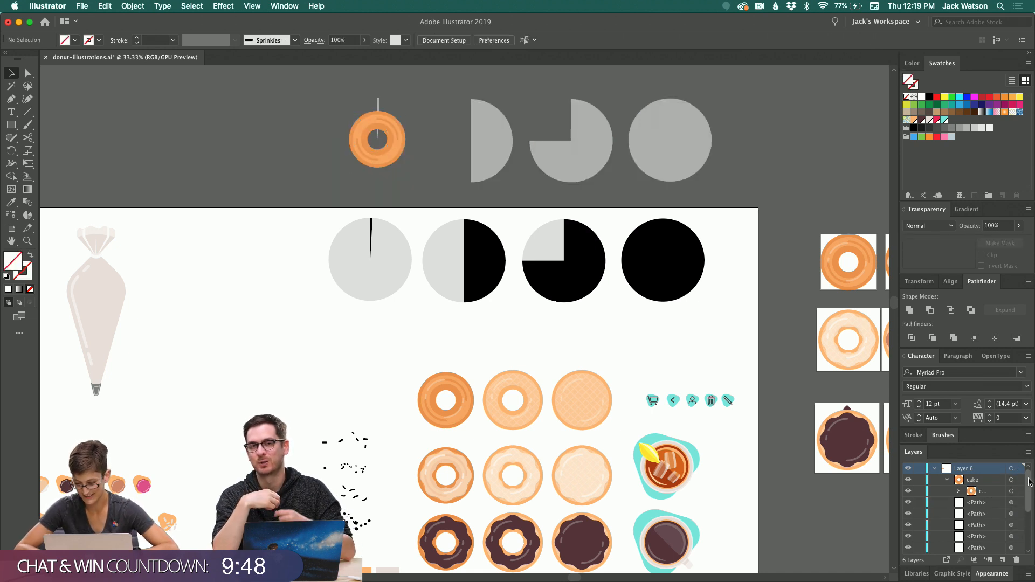
left_click(1019, 479)
key("Delete")
key("super+f")
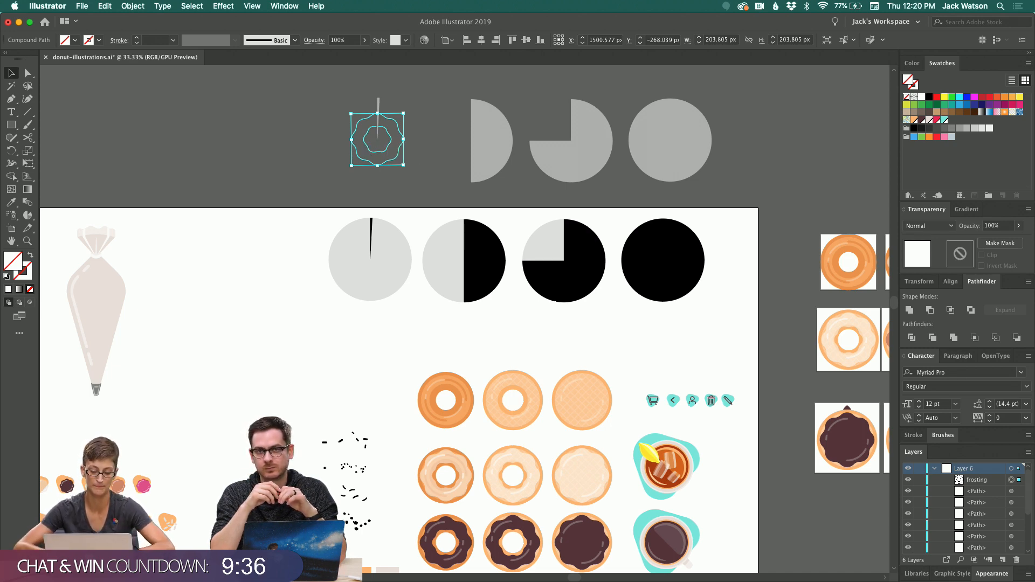
Switch to the Donuts document in Adobe XD
left_click(440, 565)
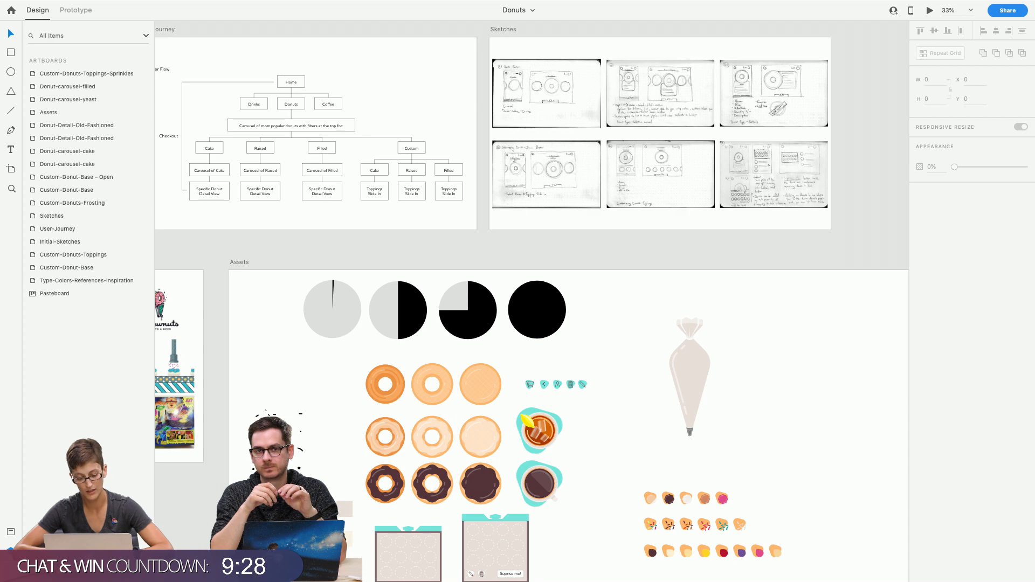
Switch to Illustrator and clip the thin-slice pie copy above the artboard with the frosting shape using a clipping mask
left_click(615, 345)
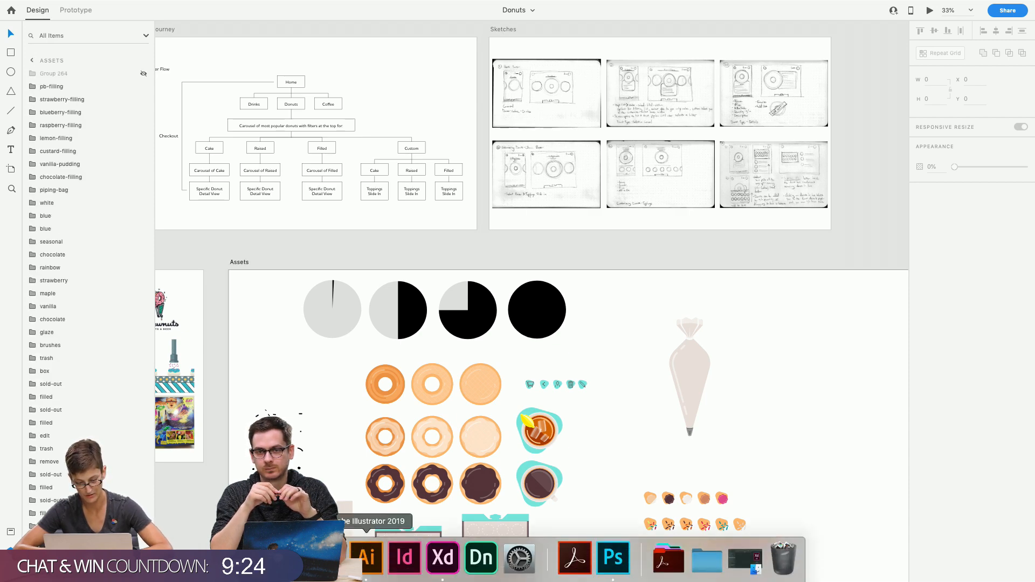
left_click(367, 558)
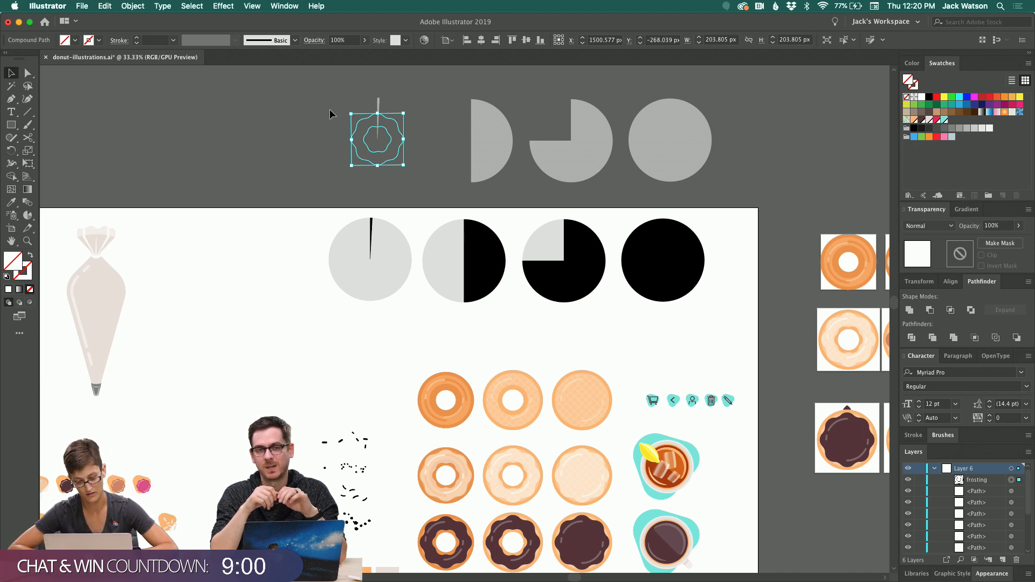
left_click_drag(298, 118, 406, 154)
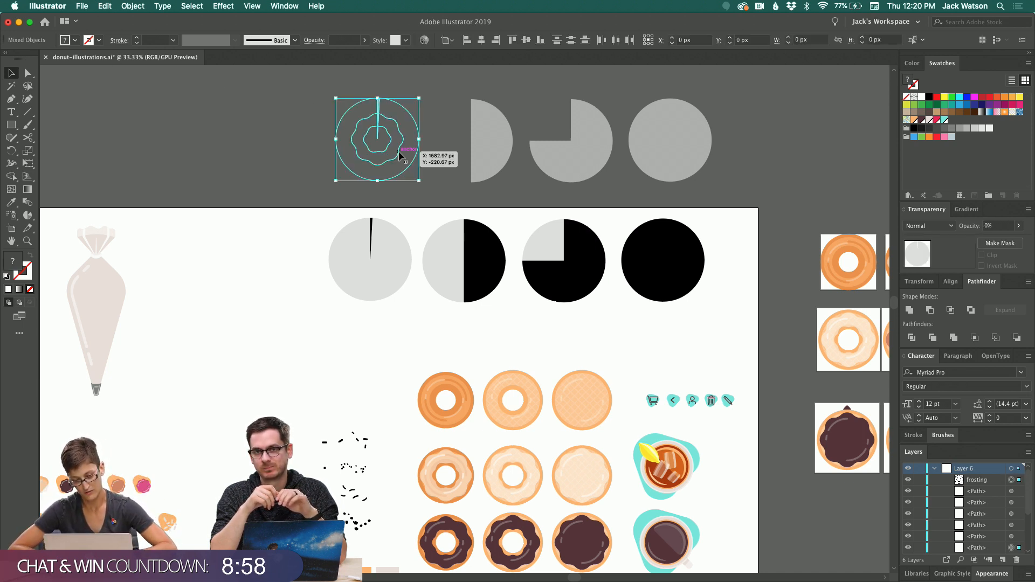
right_click(375, 139)
left_click(421, 219)
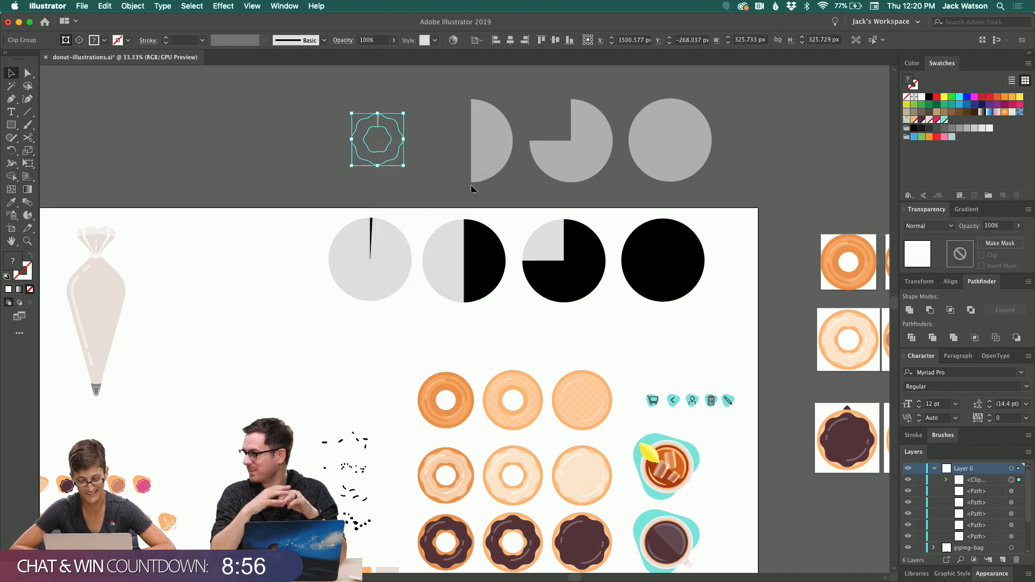
Try to clip the half-pie copy with the first pie's clip group moved over it
left_click(477, 163)
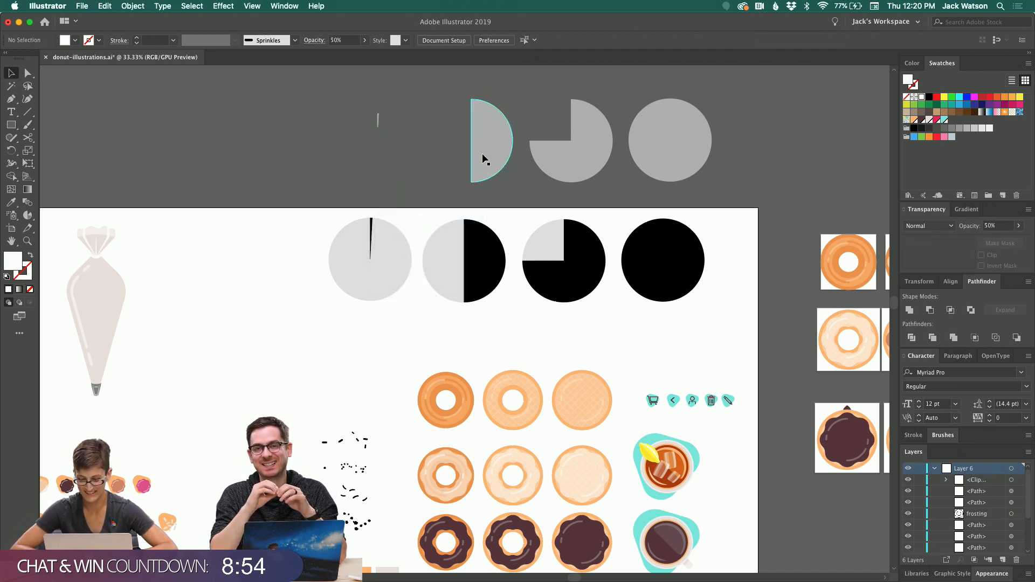
left_click(261, 75)
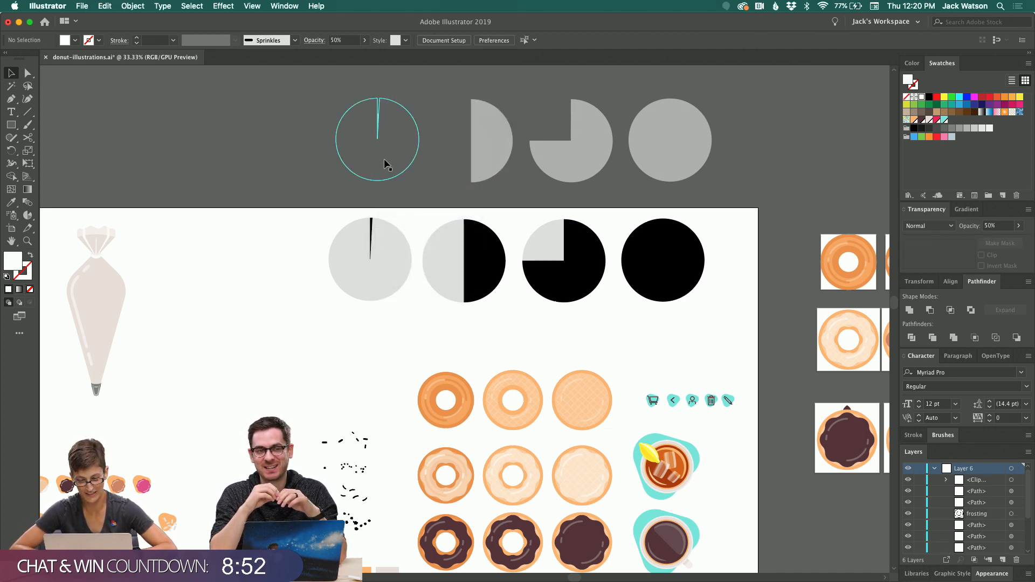
left_click_drag(387, 161, 483, 159)
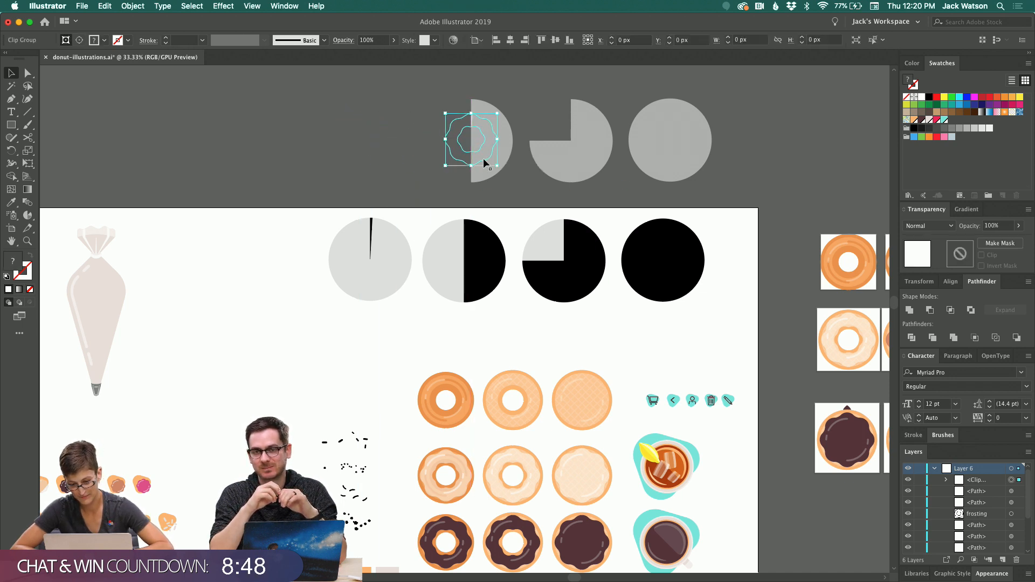
left_click(501, 132, "shift")
right_click(480, 139)
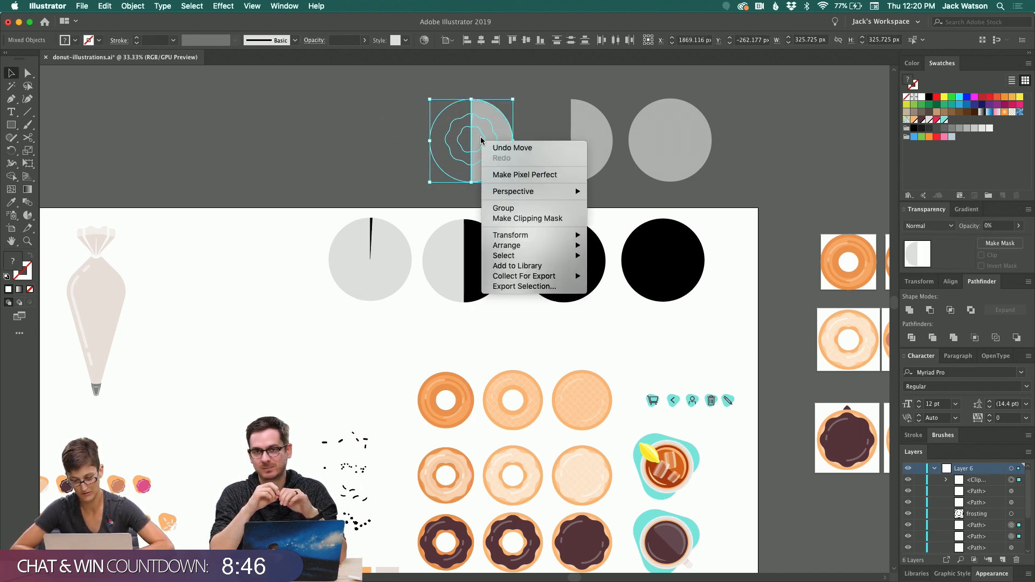
left_click(502, 218)
left_click(535, 96)
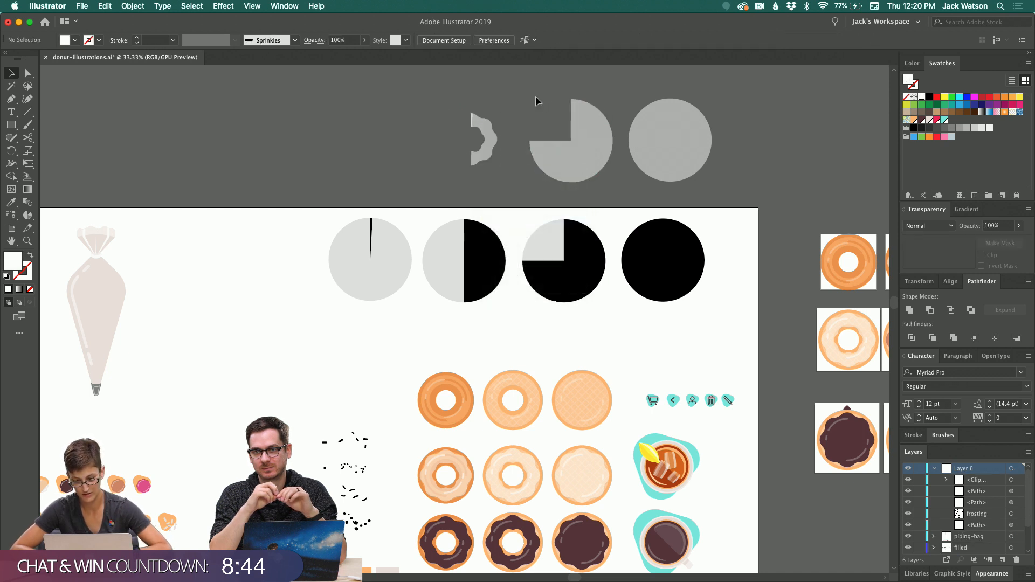
Try pasting the frosting in front for the three-quarter pie, and undo back to before the clip group was moved onto the half pie
key("super+f")
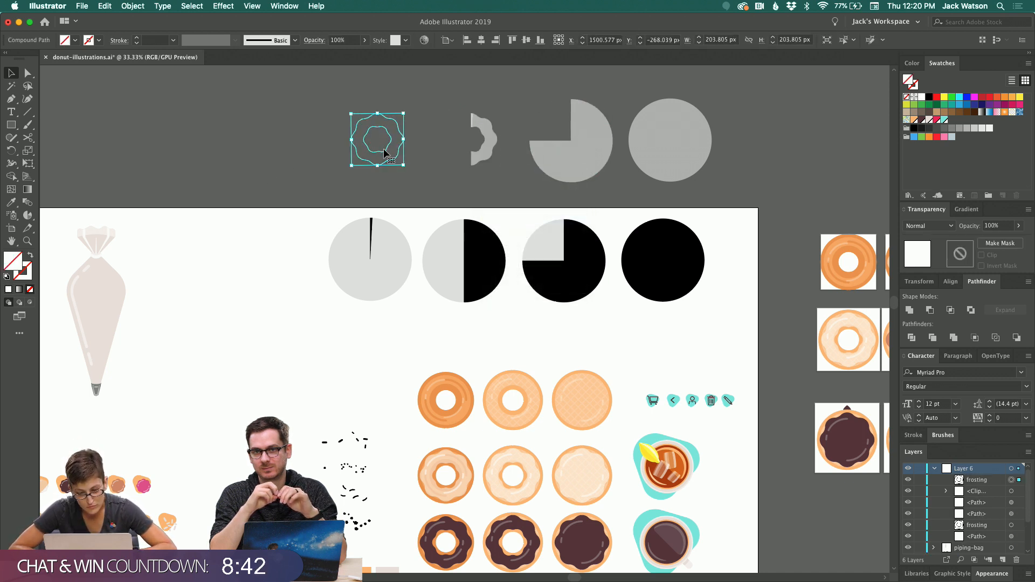
left_click_drag(383, 150, 580, 142)
key("super+z")
key("super+z")
key("super+z")
key("super+z")
key("super+z")
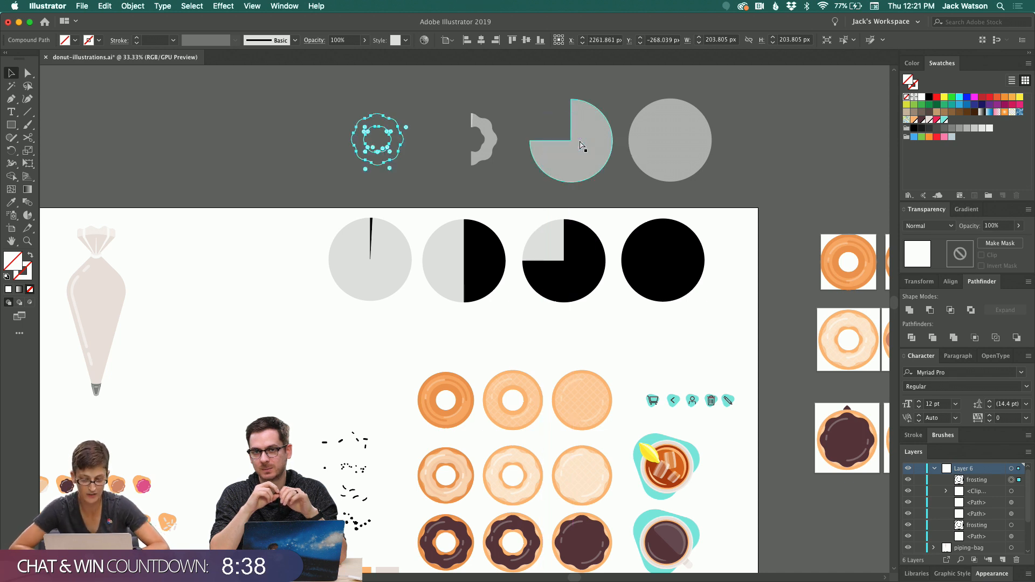
key("super+z")
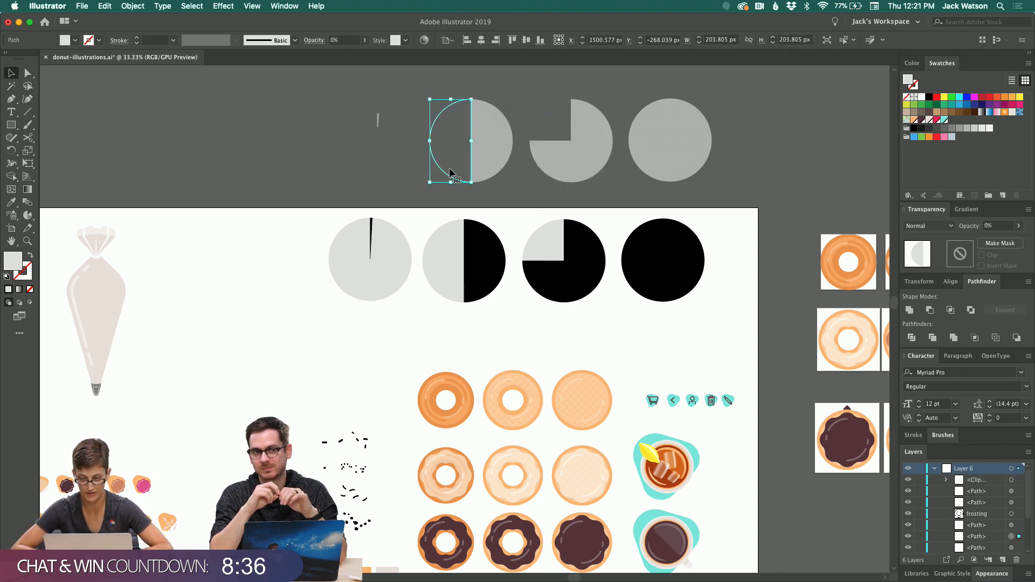
key("super+z")
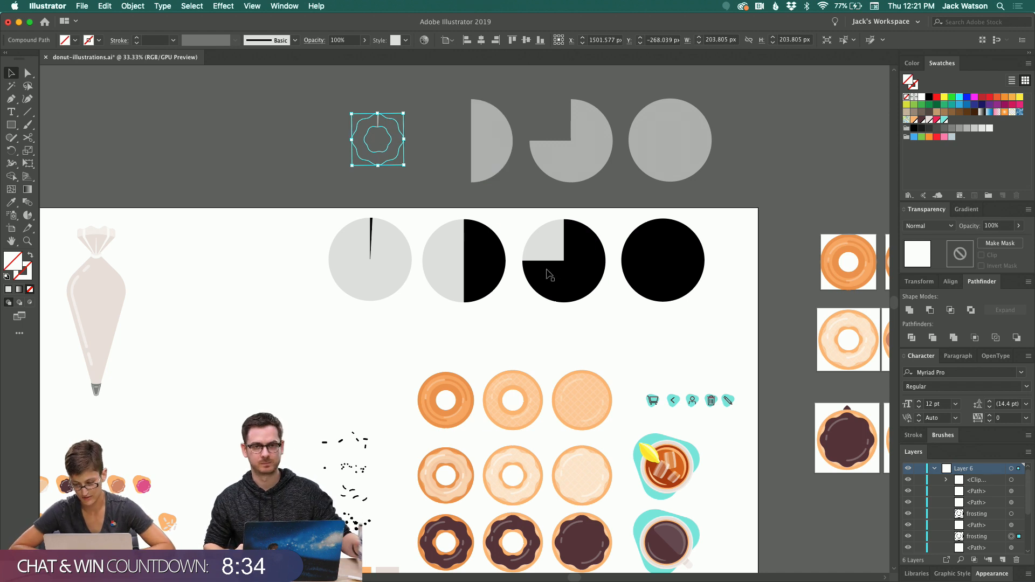
key("super+z")
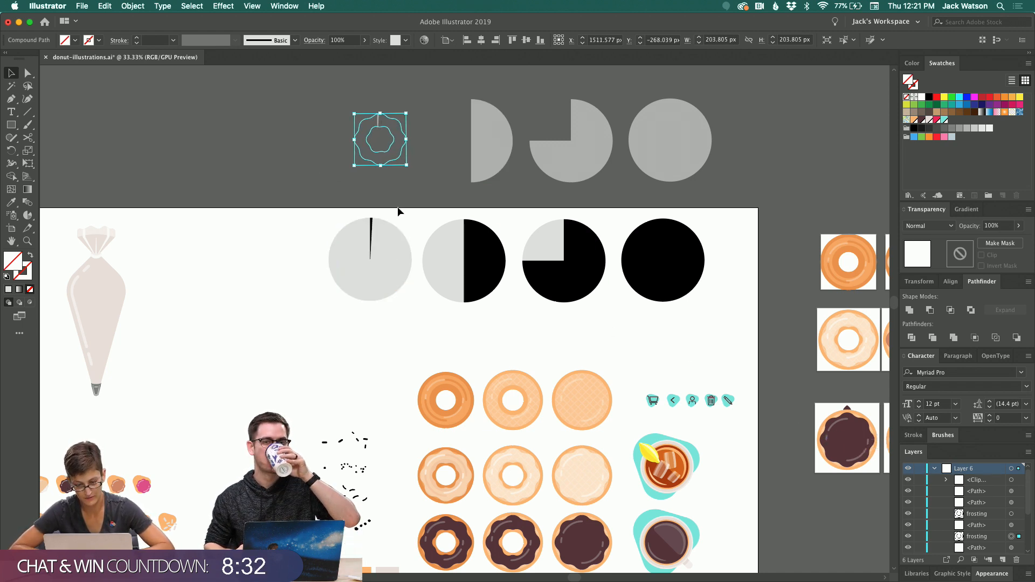
Position the frosting shape over the half-pie copy, try a clipping mask on both, and undo the mask
left_click_drag(381, 141, 472, 156)
left_click(497, 132, "shift")
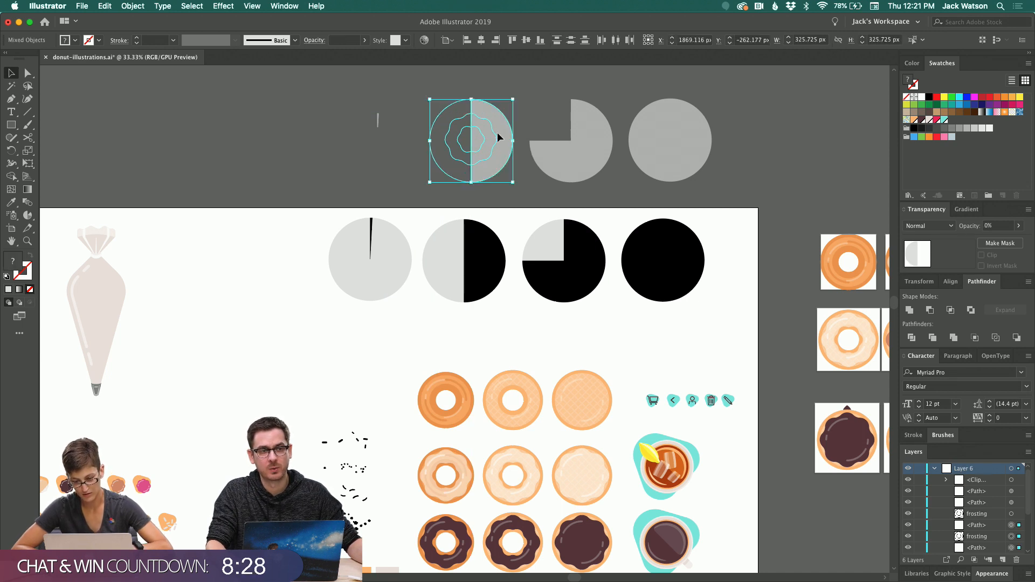
right_click(489, 142)
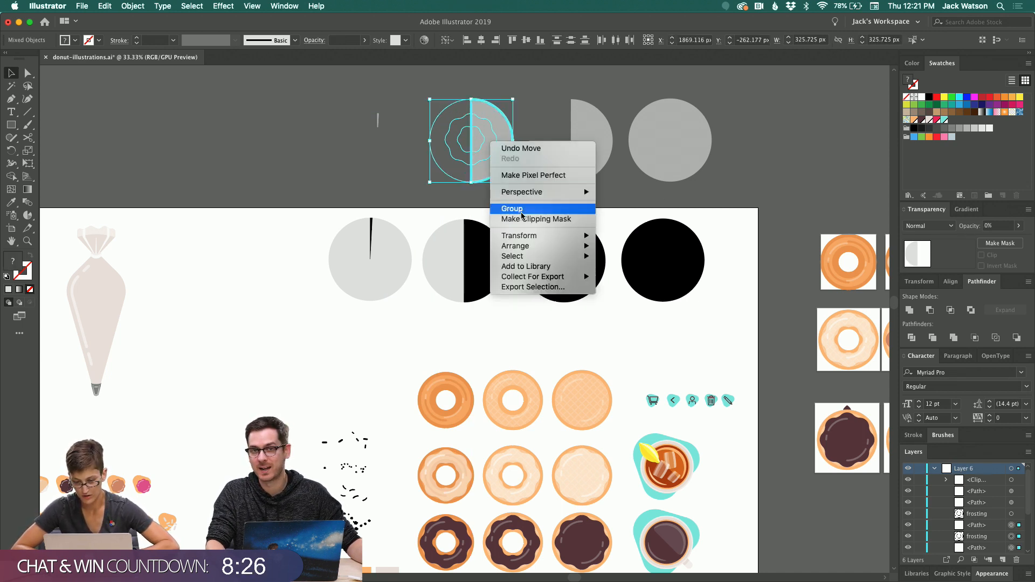
left_click(536, 219)
left_click(521, 85)
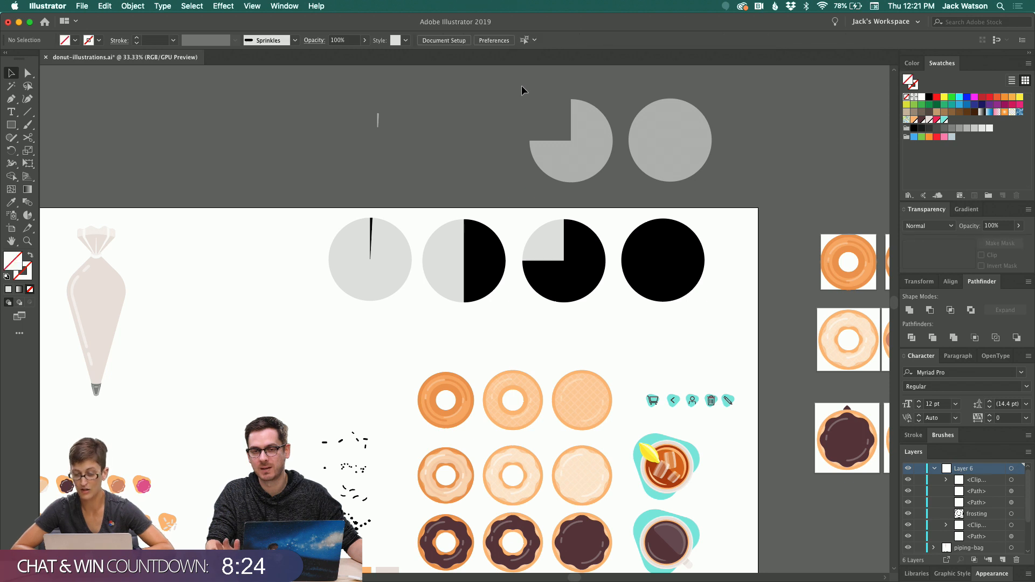
key("super+z")
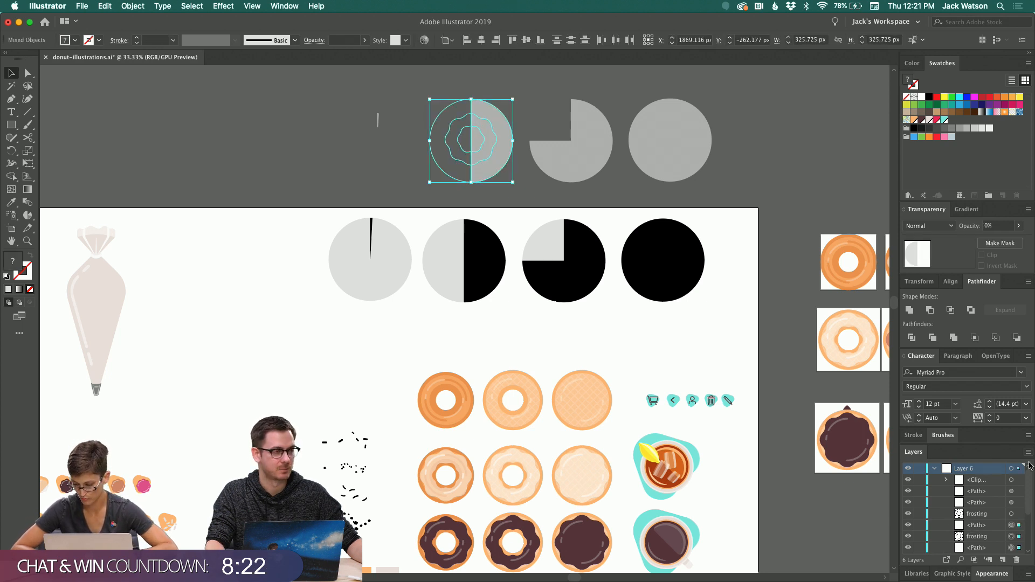
Move the frosting above the half pie's paths in Layer 6 and use it as the half pie's clipping mask
left_click_drag(1000, 536, 998, 520)
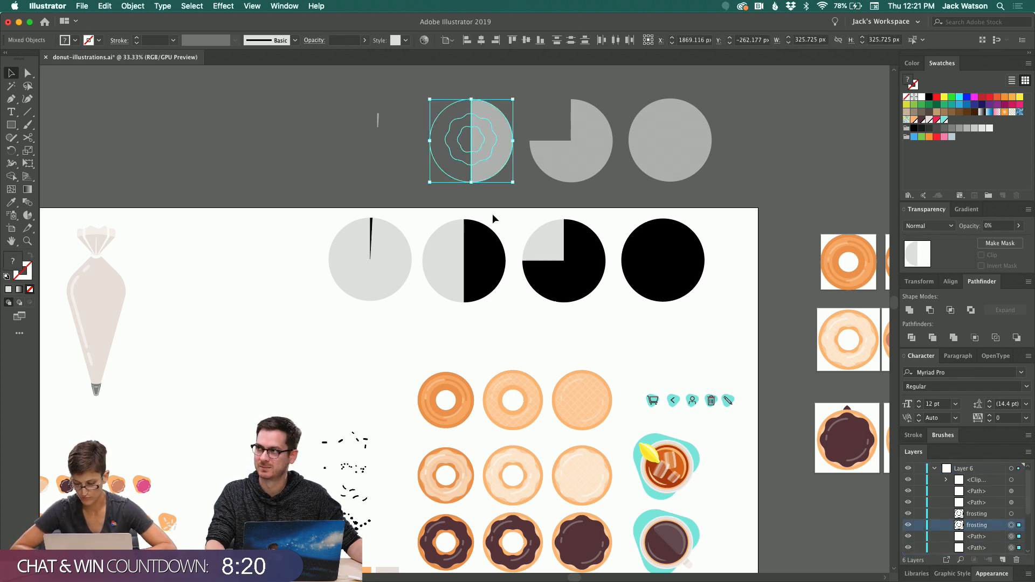
right_click(492, 150)
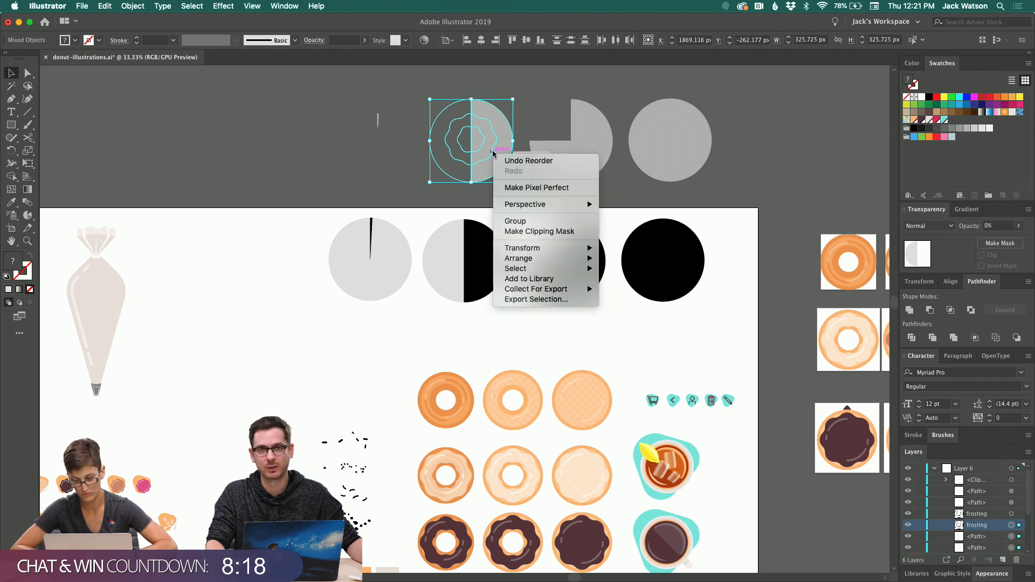
left_click(517, 228)
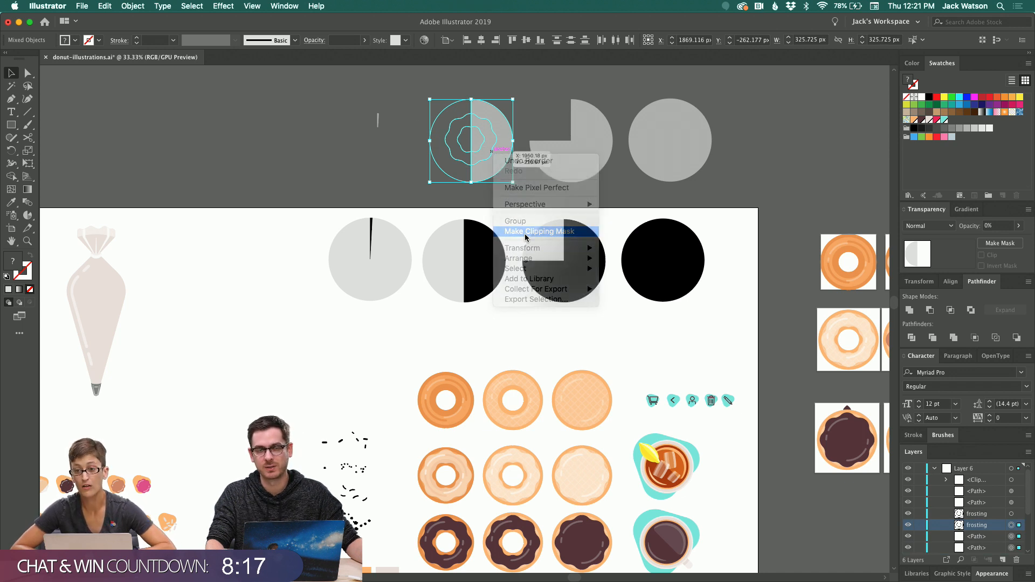
left_click(527, 97)
Paste another frosting shape in front, position it over the three-quarter pie copy, and make it that pie's clipping mask
key("super+f")
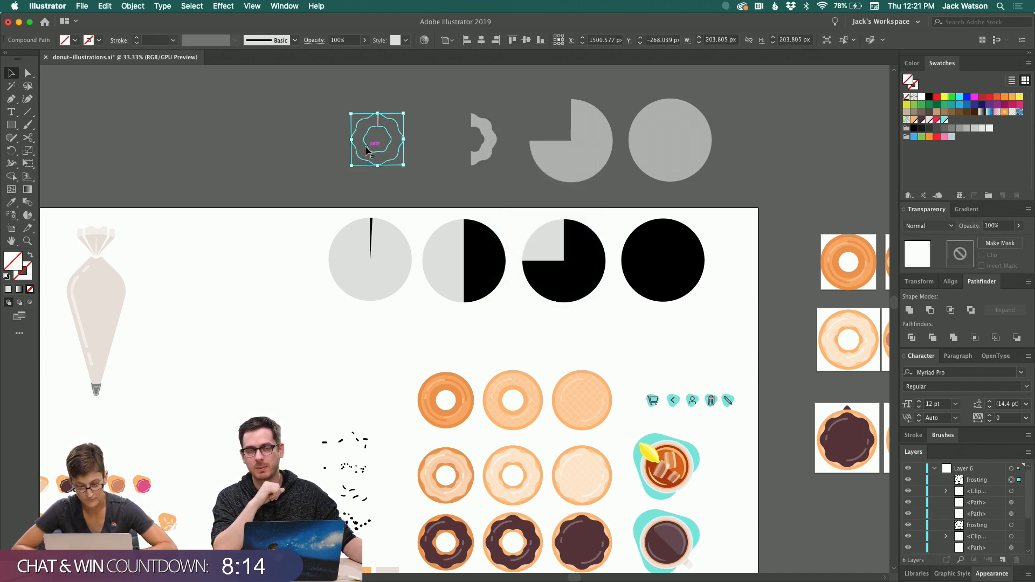
left_click_drag(365, 146, 562, 178)
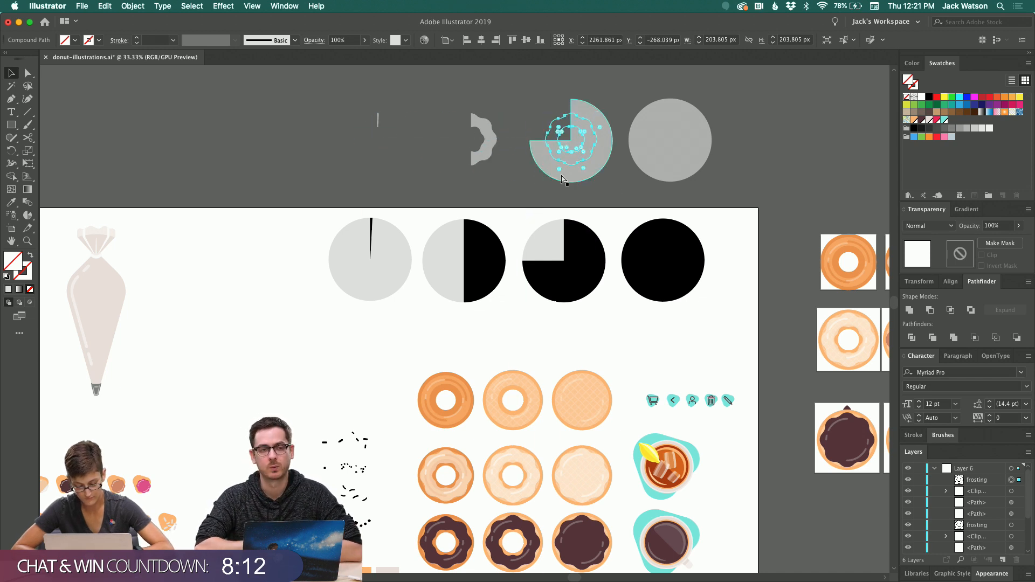
left_click(592, 151, "shift")
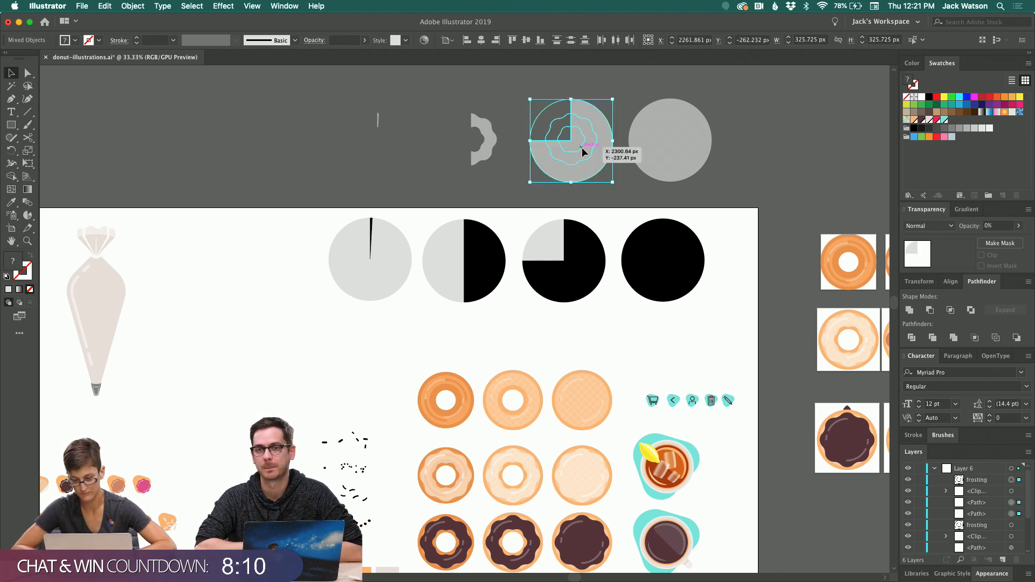
right_click(581, 147)
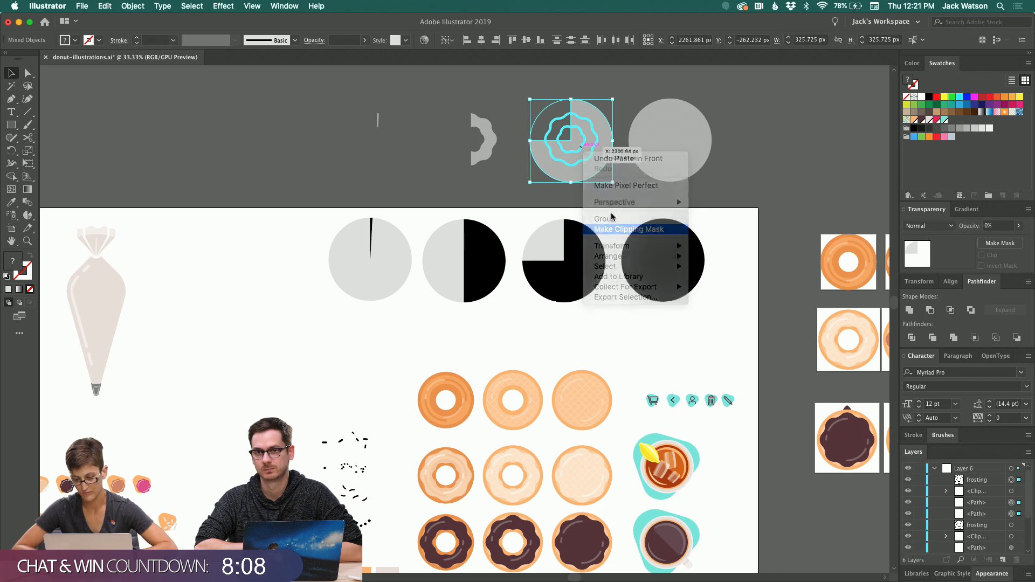
left_click(612, 229)
left_click(655, 153)
Place a pasted frosting shape over the full pie copy, cut and repaste it in front, and clip the pie with it
key("super+f")
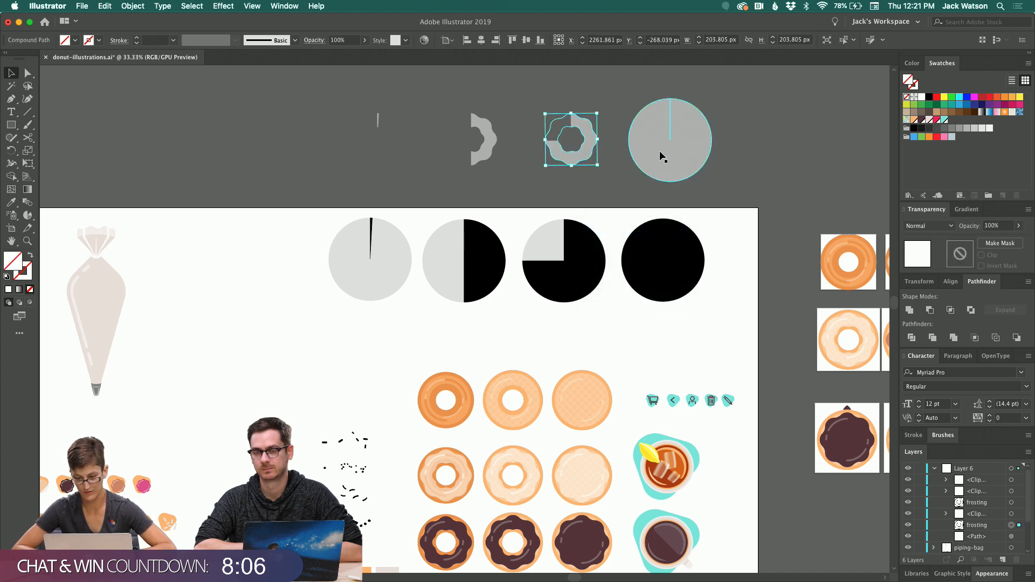
left_click(661, 154, "shift")
left_click(478, 40)
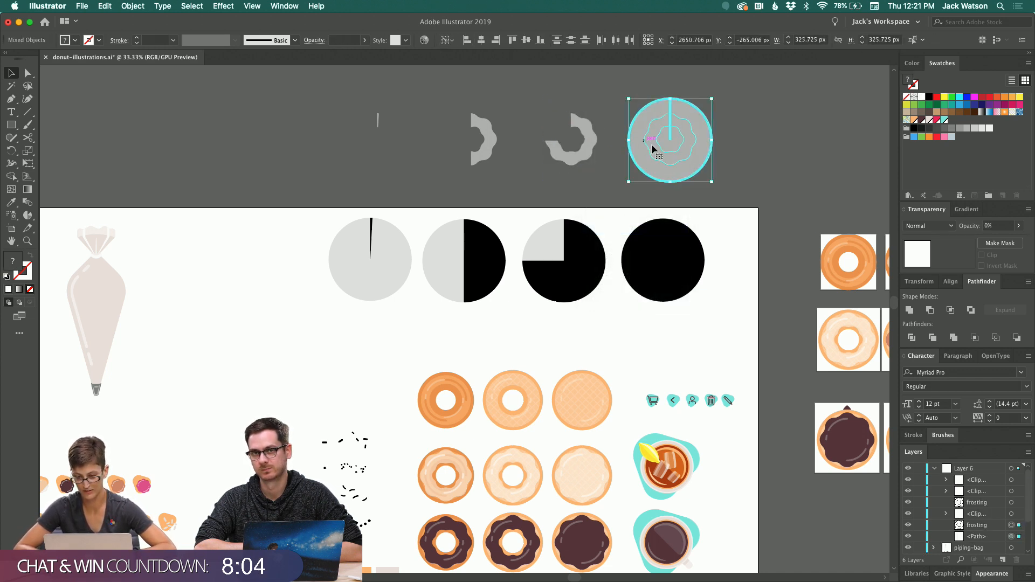
left_click(669, 175, "shift")
key("super+x")
left_click(676, 173)
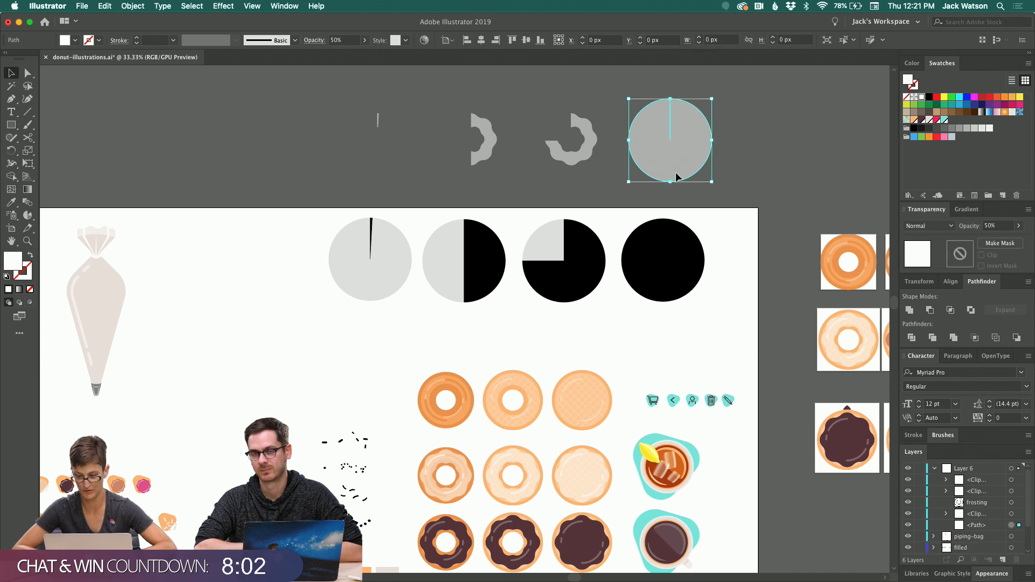
key("super+f")
left_click(667, 131, "shift")
right_click(668, 130)
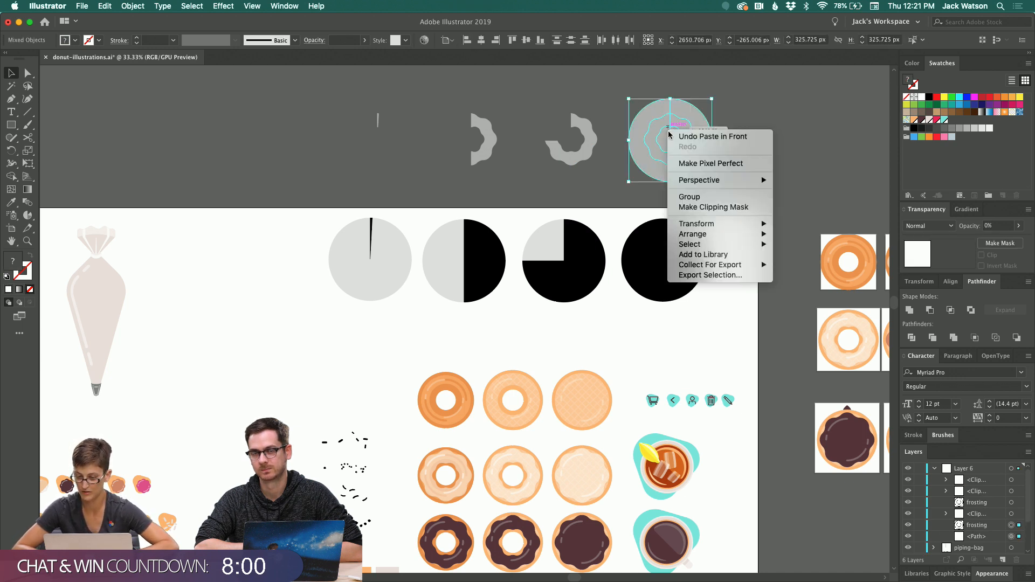
left_click(702, 207)
left_click(330, 177)
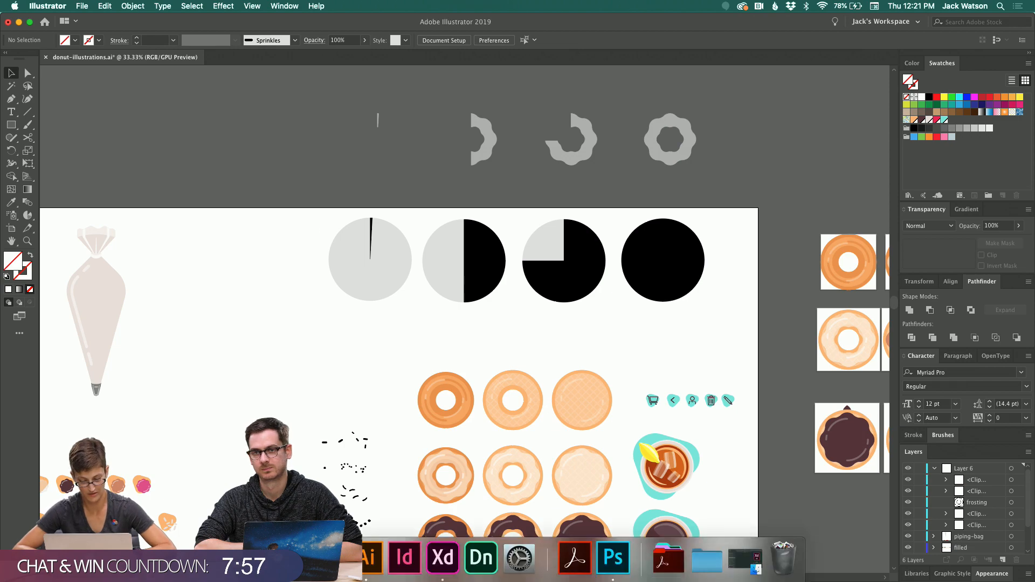
Switch to Adobe XD and move the Custom-Donuts-Toppings-Sprinkles artboard below the Custom-Donuts-Frosting artboard
left_click(430, 552)
scroll(366, 247, "down", 15)
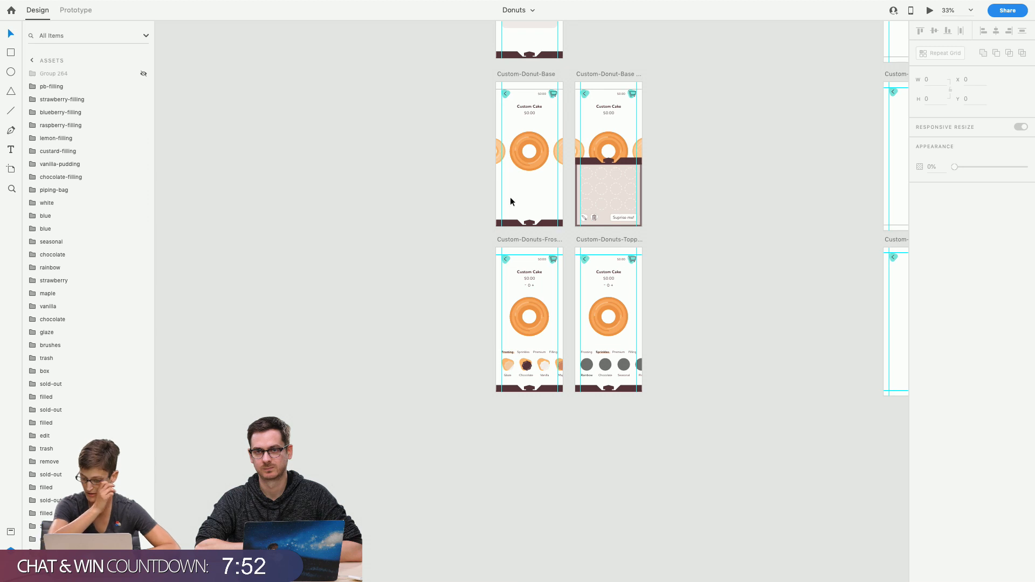
left_click(512, 240)
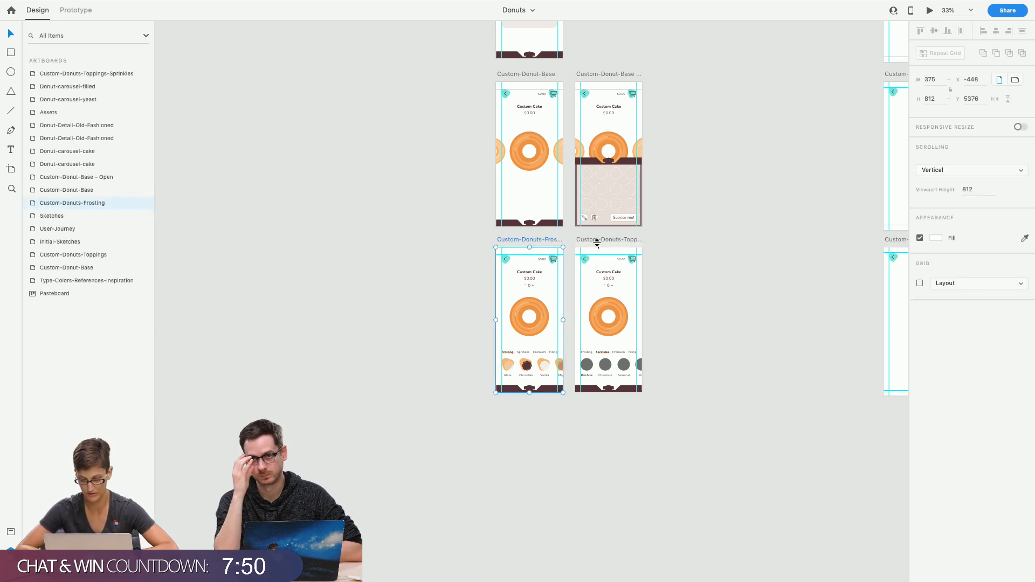
left_click_drag(597, 237, 519, 416)
left_click(421, 354)
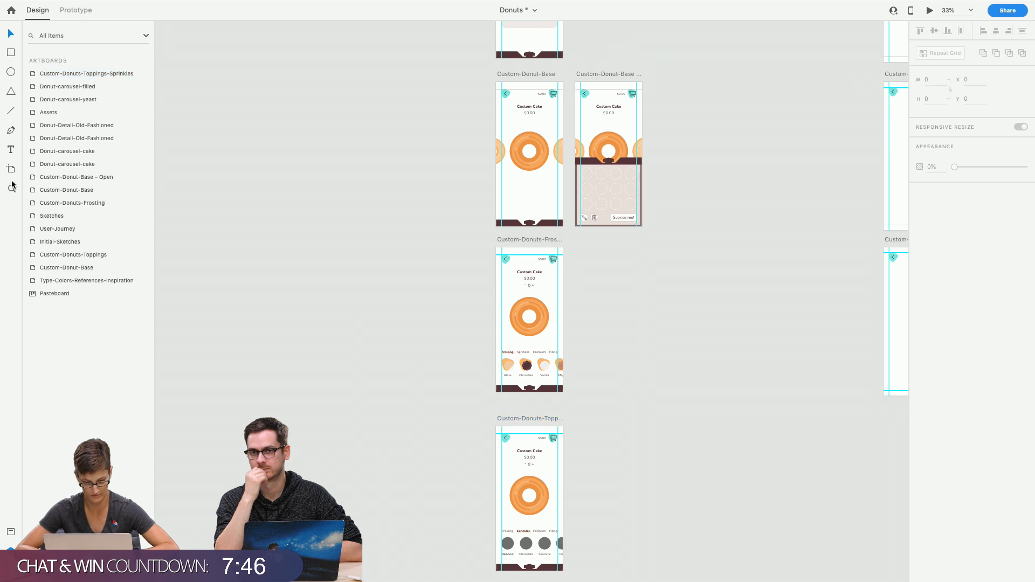
Look over the custom donut frosting and sprinkles artboards and the empty space around them
left_click(575, 310)
scroll(617, 316, "right", 2)
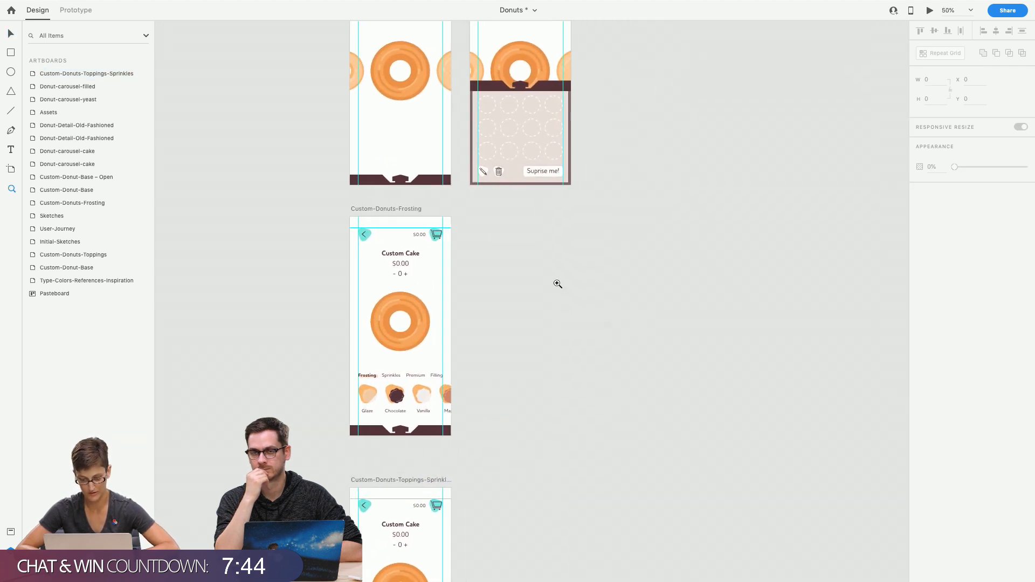
key("v")
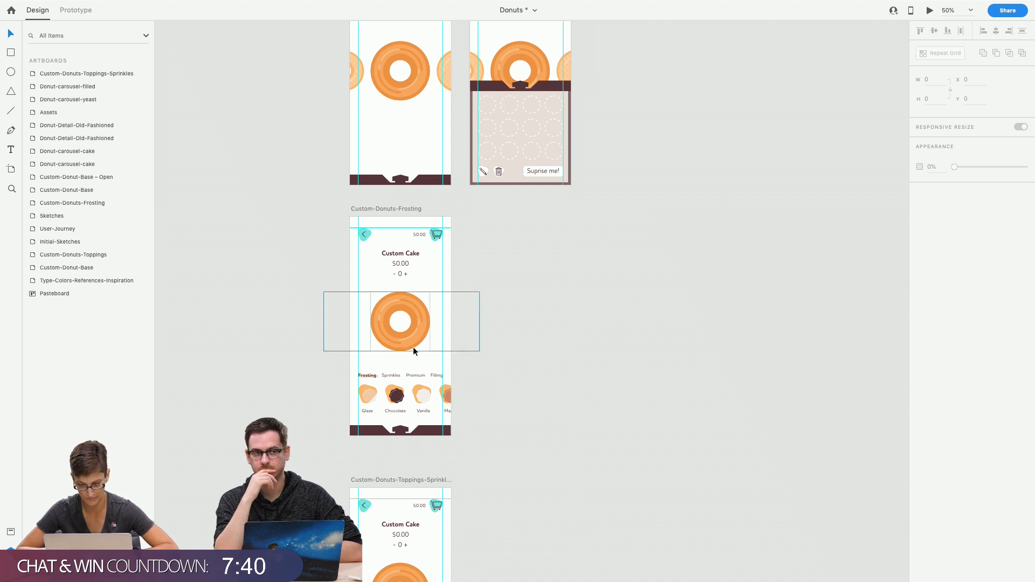
scroll(600, 290, "right", 9)
scroll(599, 290, "up", 8)
scroll(600, 290, "down", 7)
scroll(600, 290, "left", 5)
scroll(599, 290, "left", 7)
scroll(599, 290, "down", 3)
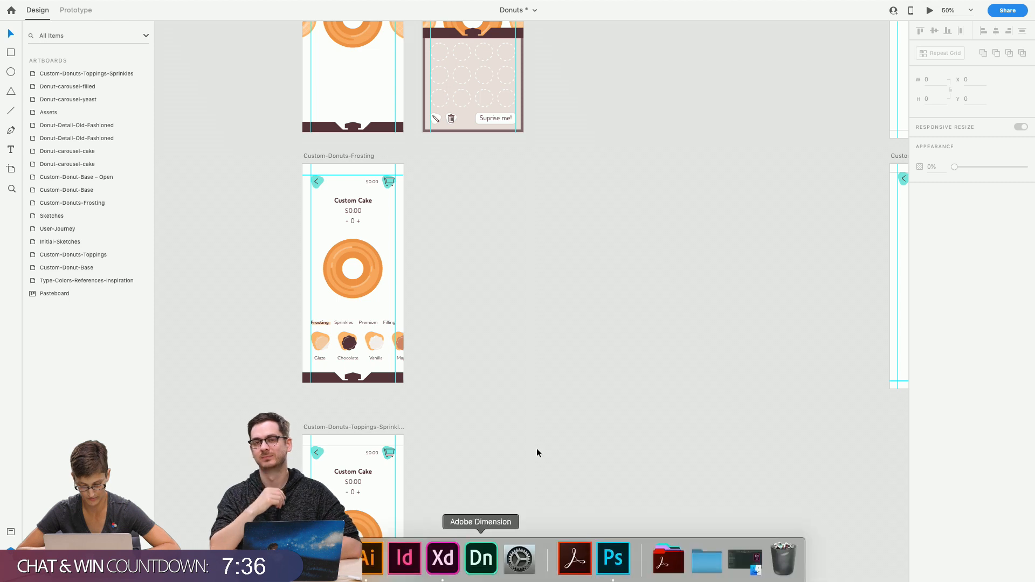
scroll(568, 415, "right", 6)
scroll(568, 415, "up", 4)
scroll(568, 415, "down", 7)
scroll(402, 553, "down", 6)
scroll(402, 553, "left", 2)
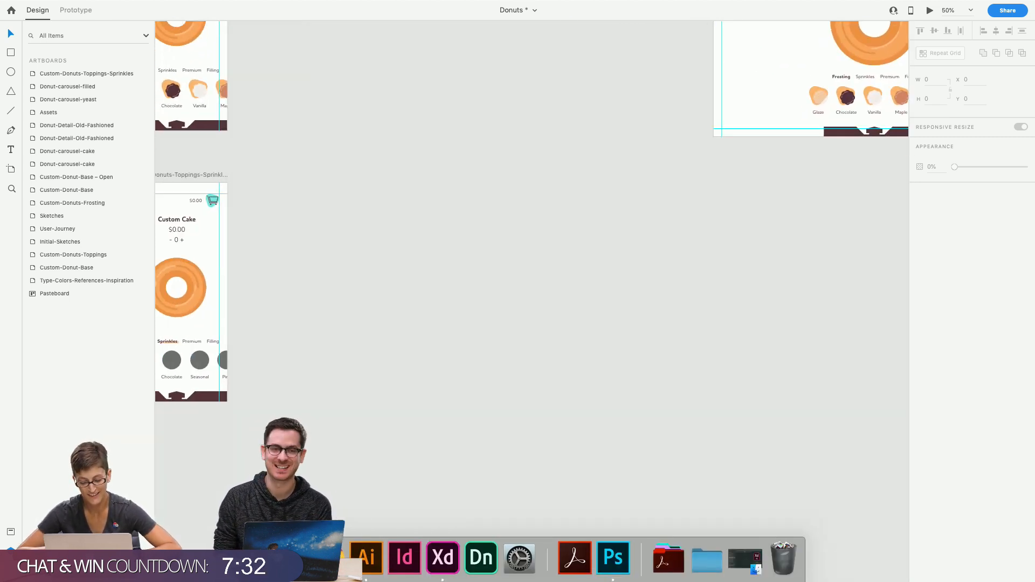
left_click(362, 566)
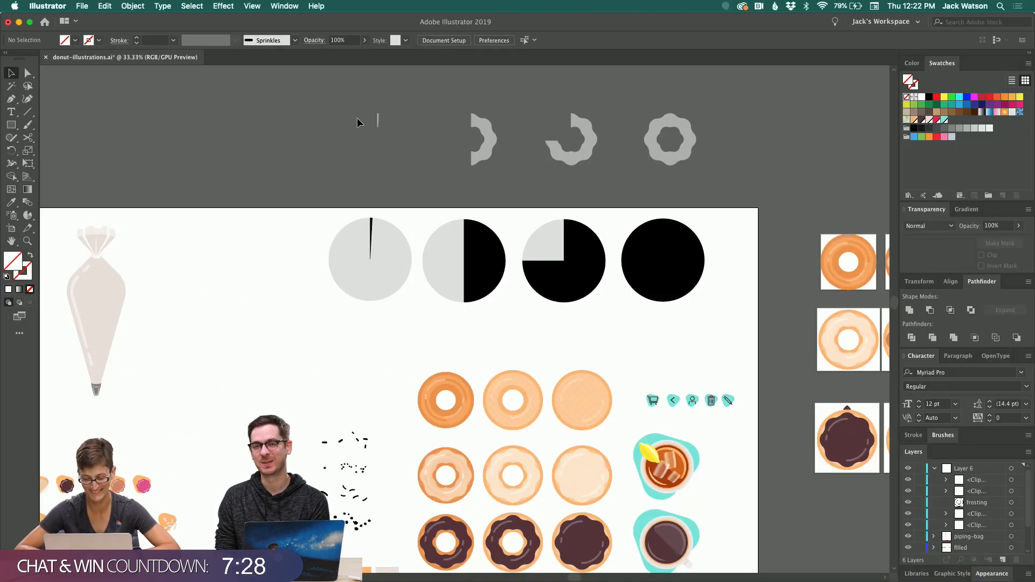
left_click(369, 130)
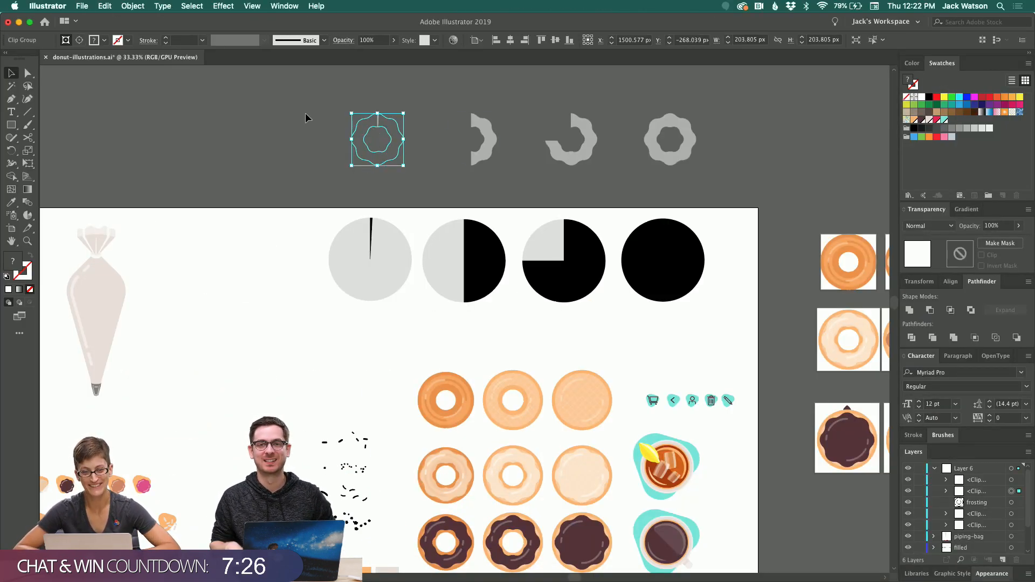
left_click(357, 370)
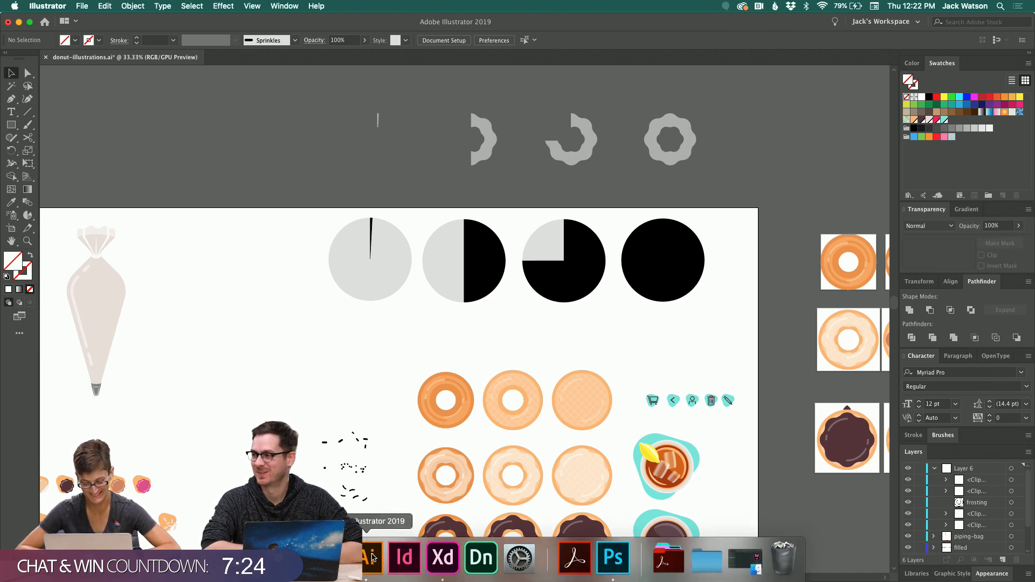
left_click(443, 557)
Bring back the removed glaze group, cut it from the Sprinkles toppings artboard and paste it into the Custom-Donuts-Frosting artboard
scroll(344, 416, "left", 3)
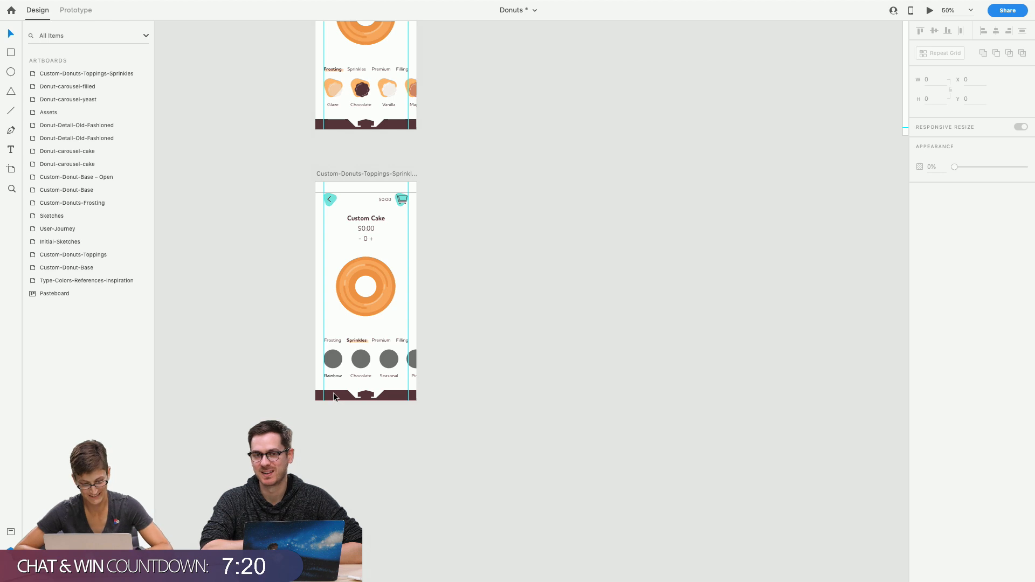
key("super+z")
key("super+z")
scroll(383, 257, "up", 5)
scroll(383, 257, "up", 3)
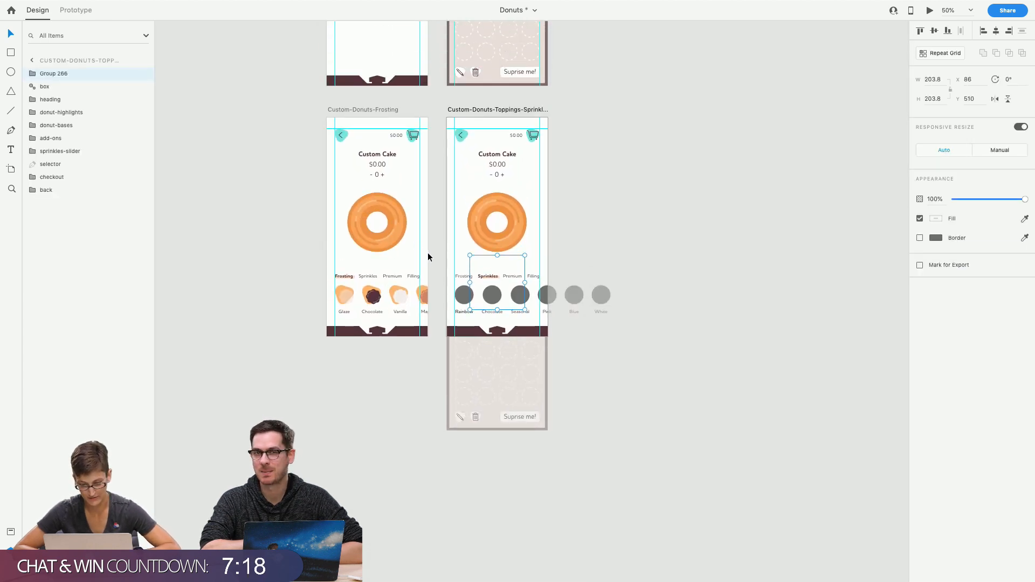
key("super+x")
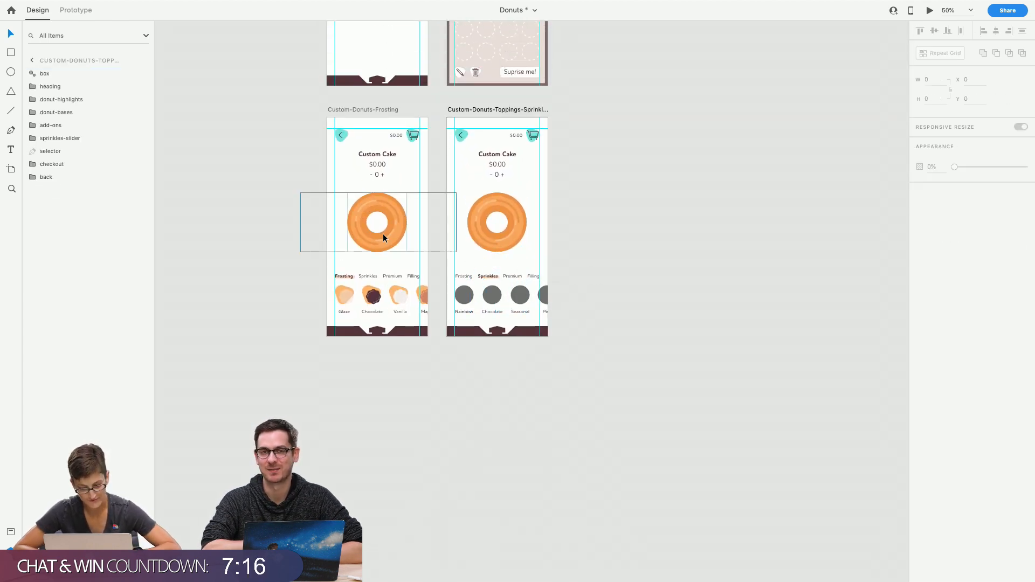
left_click(381, 234)
key("super+v")
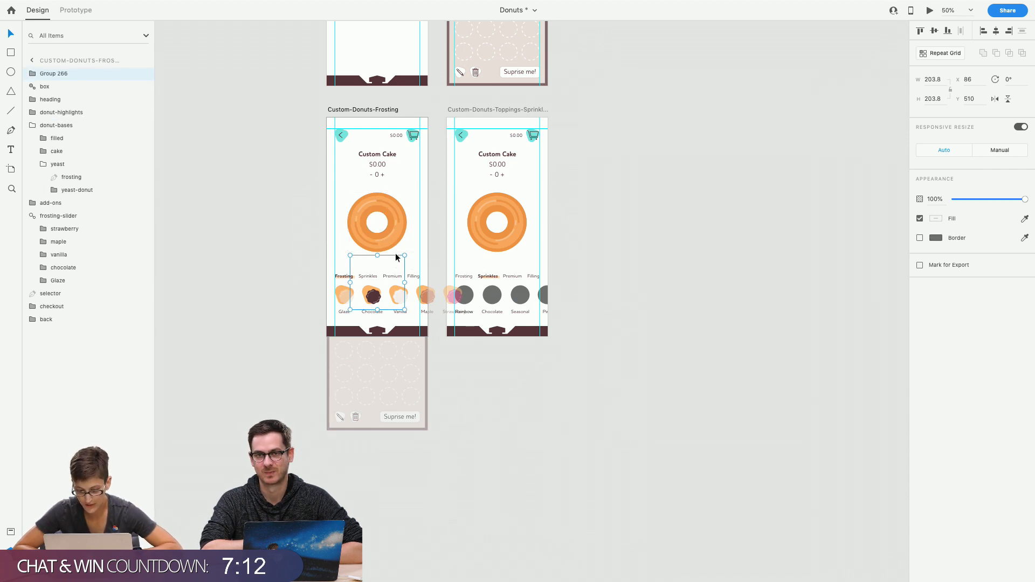
left_click(397, 215, "shift")
left_click(407, 267)
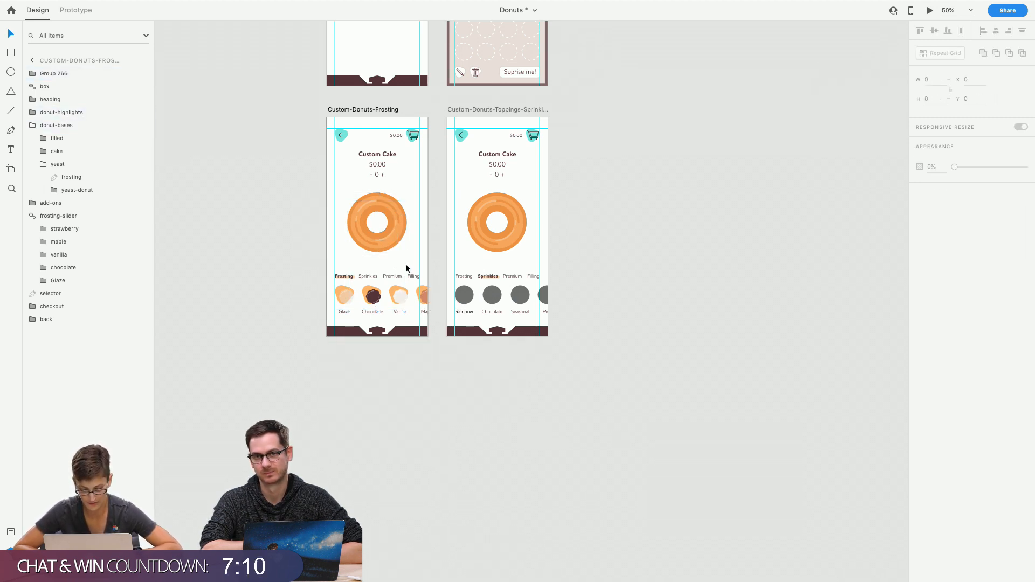
left_click(401, 261)
left_click(402, 238)
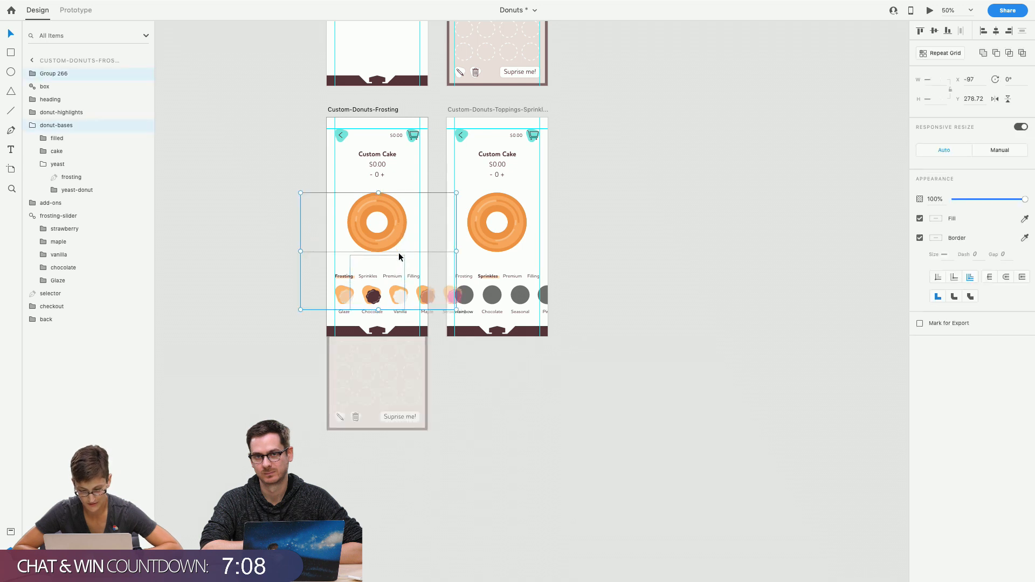
left_click(410, 266)
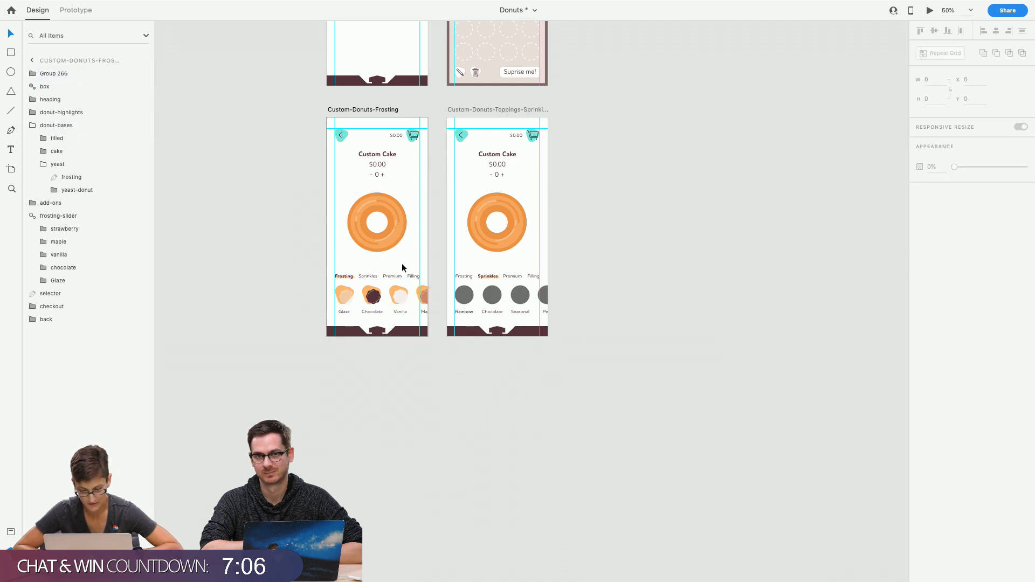
Nudge the pasted glaze group upward and align it to the vertical middle of the Custom-Donuts-Frosting artboard
left_click(362, 268)
key("Up")
key("Up")
key("Up")
key("Up")
key("Up")
key("Up")
key("Up")
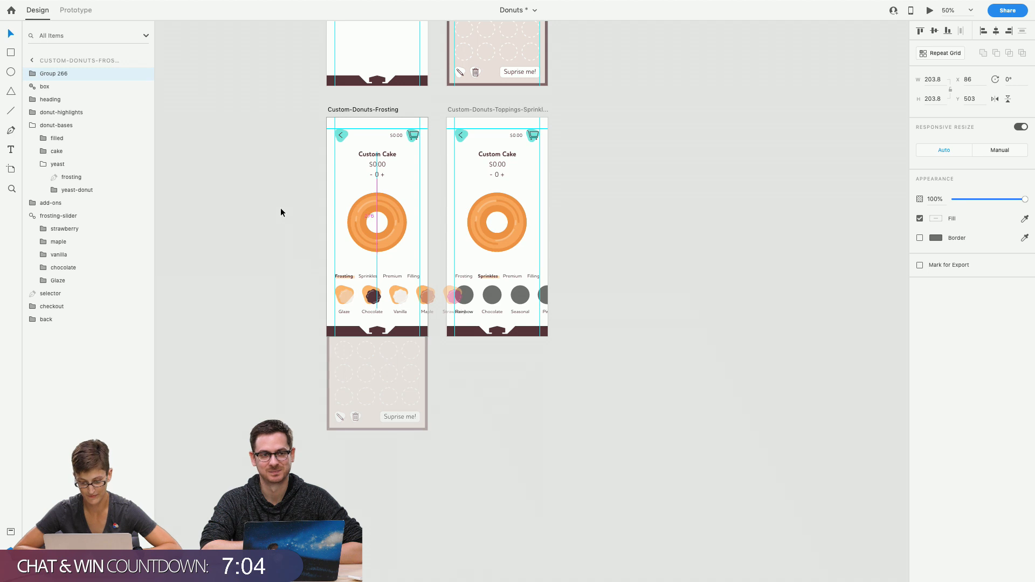
left_click(934, 30)
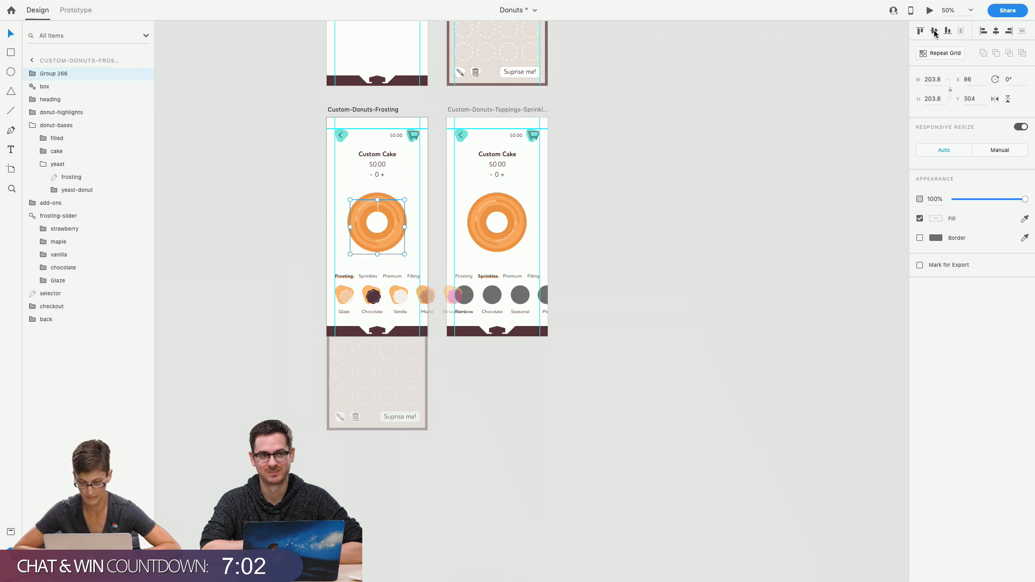
Move the glaze group up to about Y 287 so that it sits centred over the Frosting artboard's donut
left_click(11, 188)
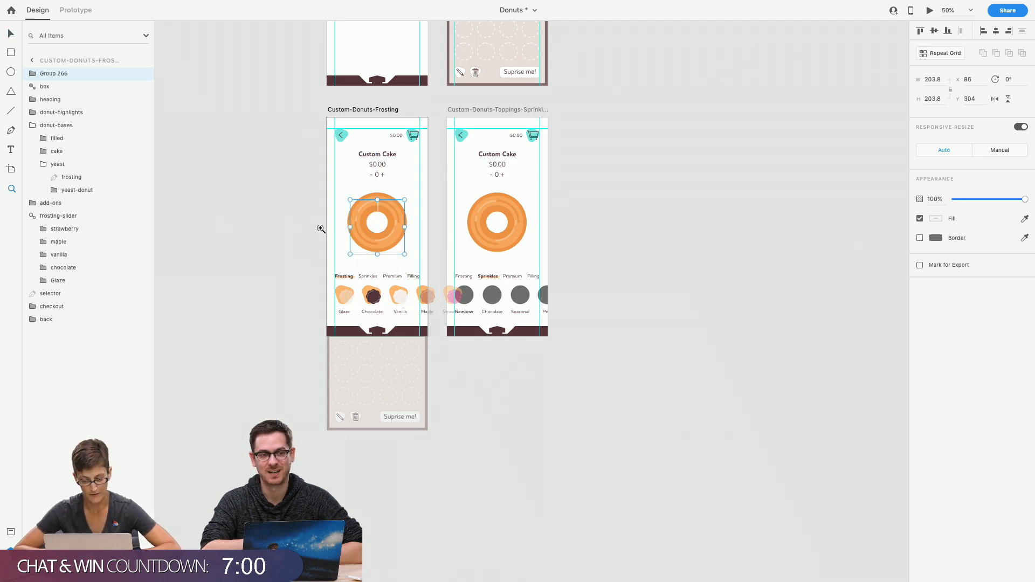
left_click(320, 227)
left_click(385, 237)
key("v")
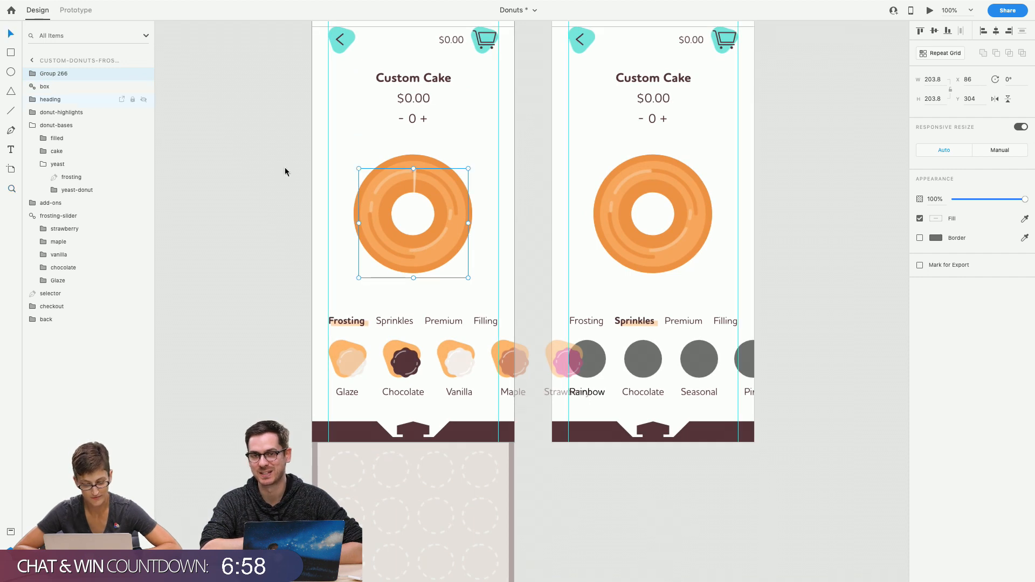
left_click_drag(415, 186, 416, 173)
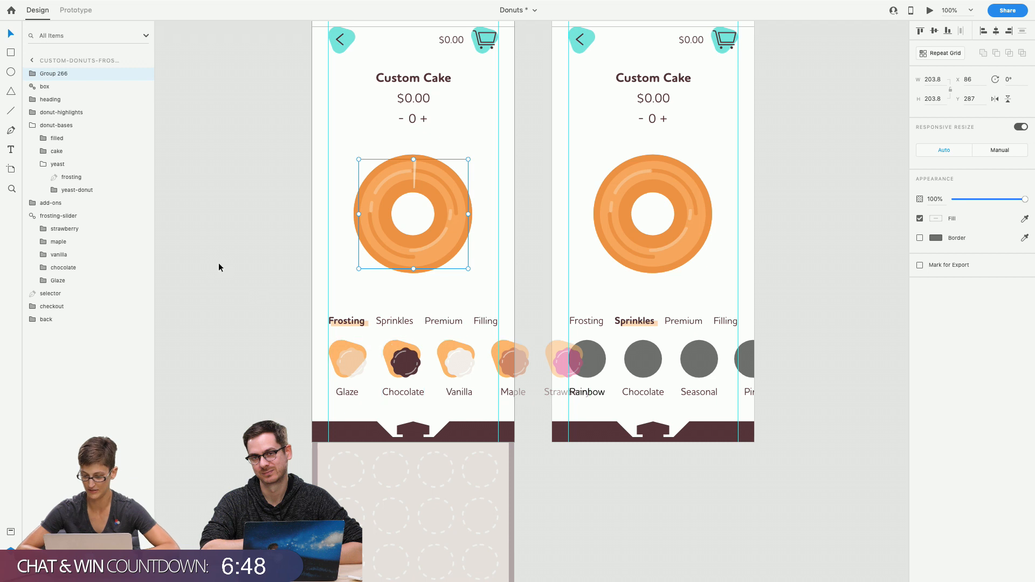
Take the inner Group 265 out of its wrapper Group 266 and delete the empty wrapper
left_click(32, 126)
left_click(32, 74)
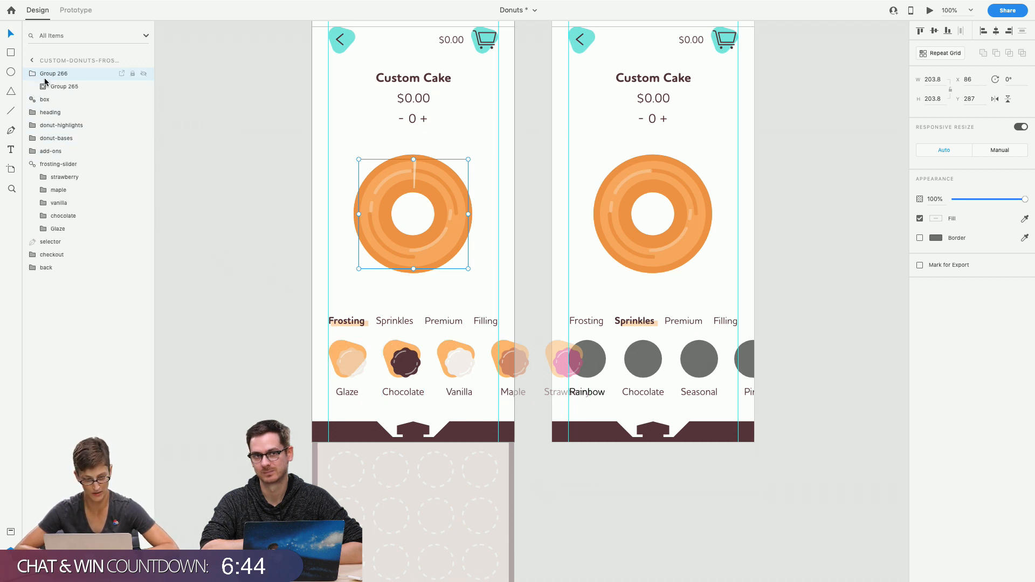
mouse_move(53, 88)
left_mouse_down()
mouse_move(72, 86)
mouse_move(71, 65)
mouse_move(38, 90)
mouse_move(49, 71)
left_mouse_up()
left_click(43, 87)
key("Delete")
Expand Group 265 to show its paths and rename the group as glaze-mask
left_click(33, 74)
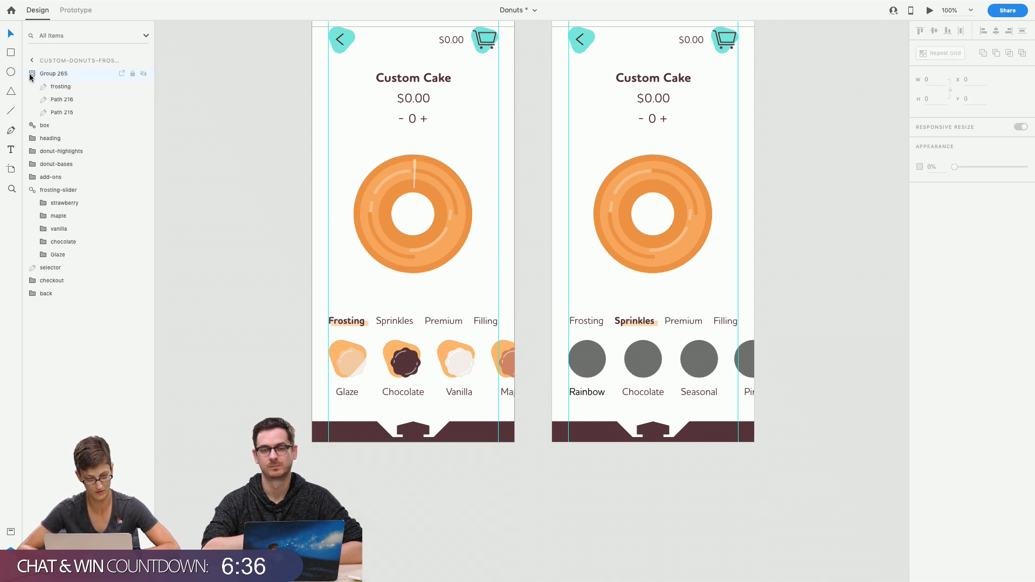
left_click(46, 76)
double_click(47, 73)
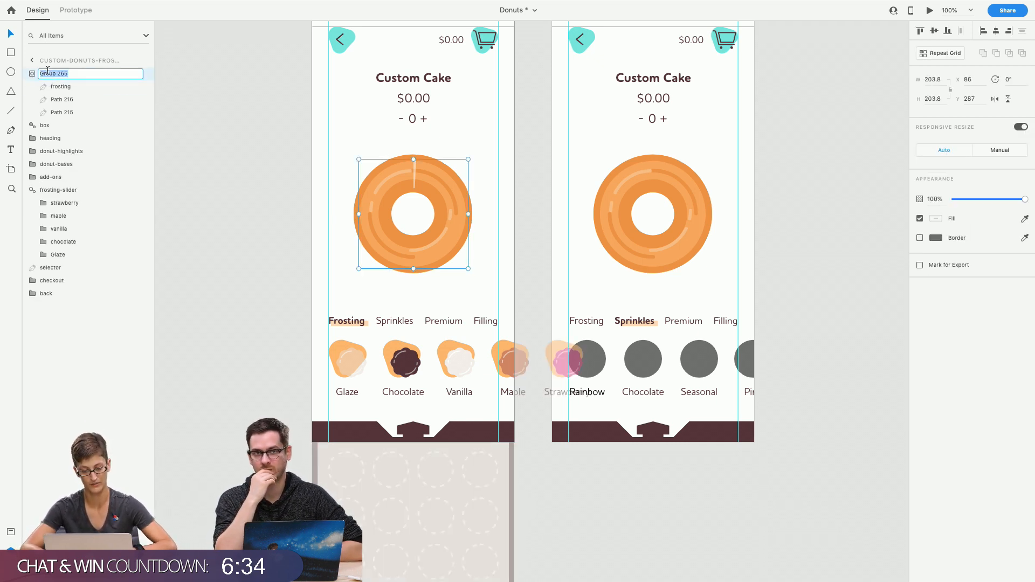
type("glaze-mask")
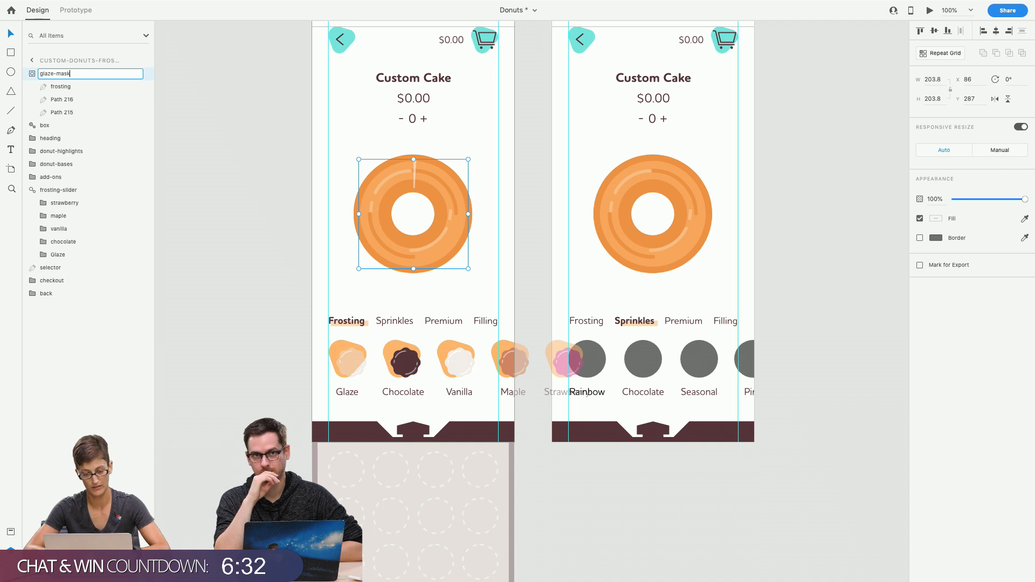
Inside glaze-mask, rename Path 215 as none and Path 216 as glaze
left_click(56, 99)
left_click(64, 112)
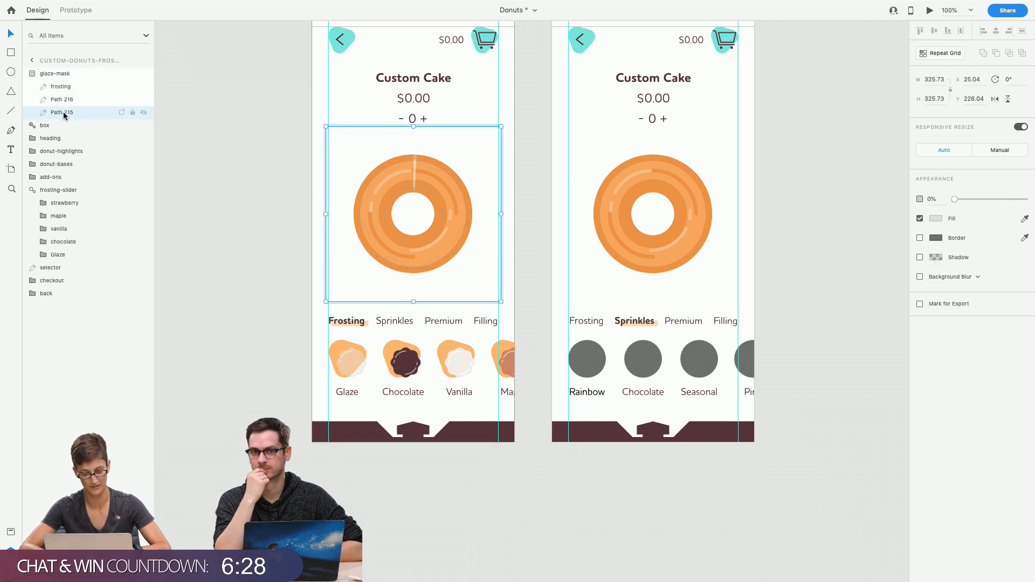
double_click(62, 112)
type("none")
key("Return")
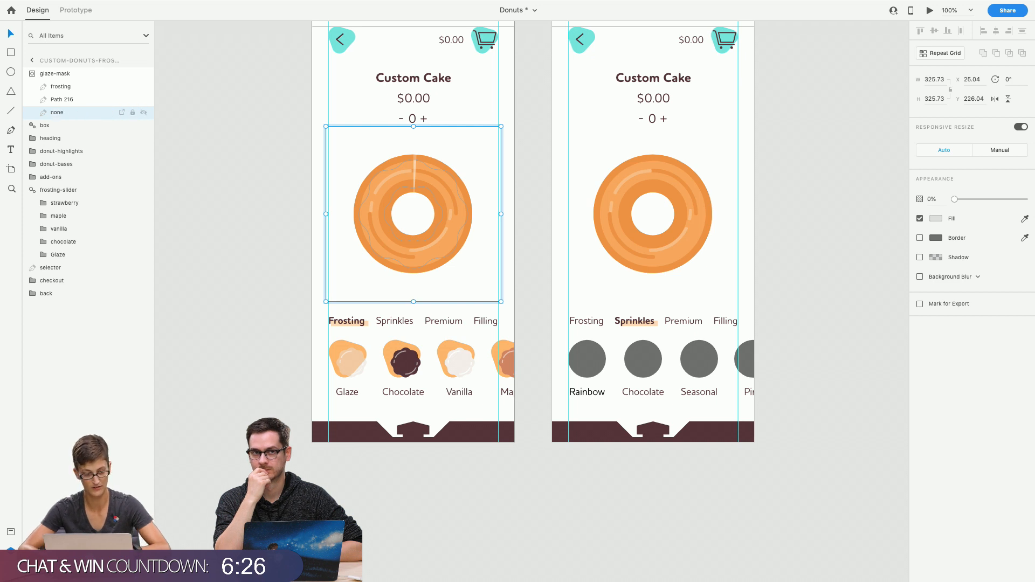
double_click(56, 99)
type("glaze")
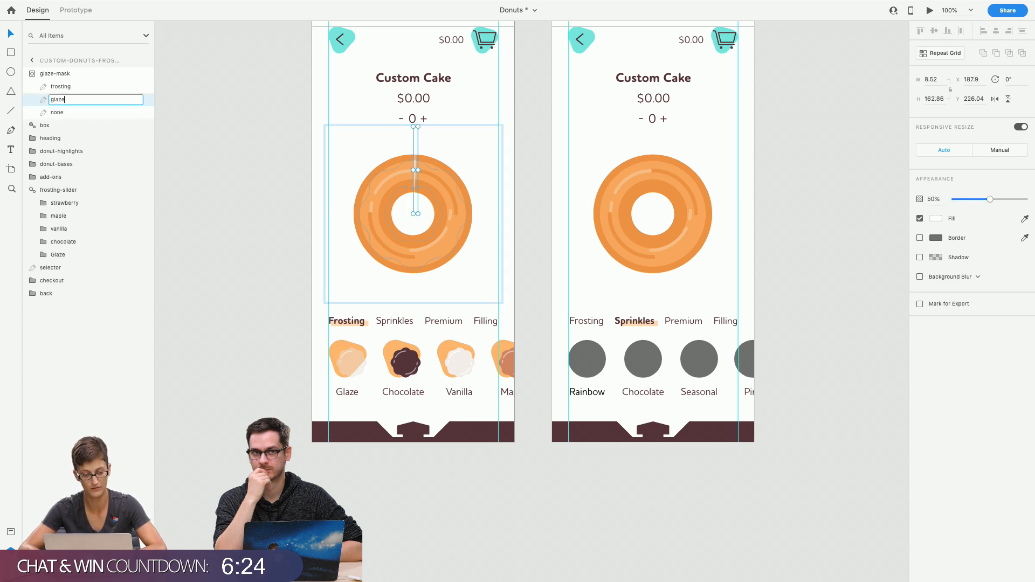
key("Return")
left_click(204, 203)
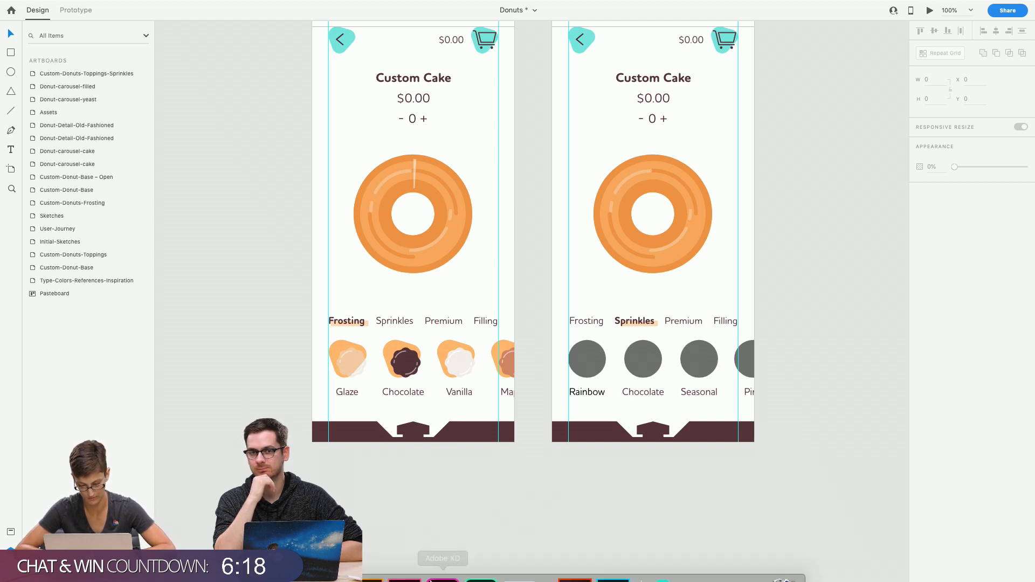
Switch to Illustrator and copy the half, three-quarter and full frosting rings above the artboard
left_click(364, 558)
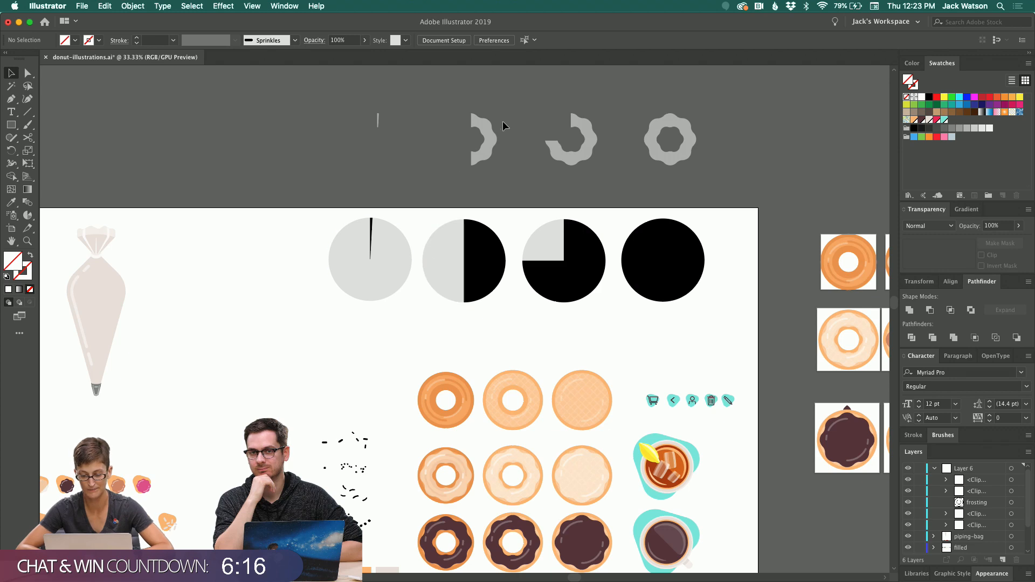
left_click_drag(458, 93, 670, 135)
key("super+c")
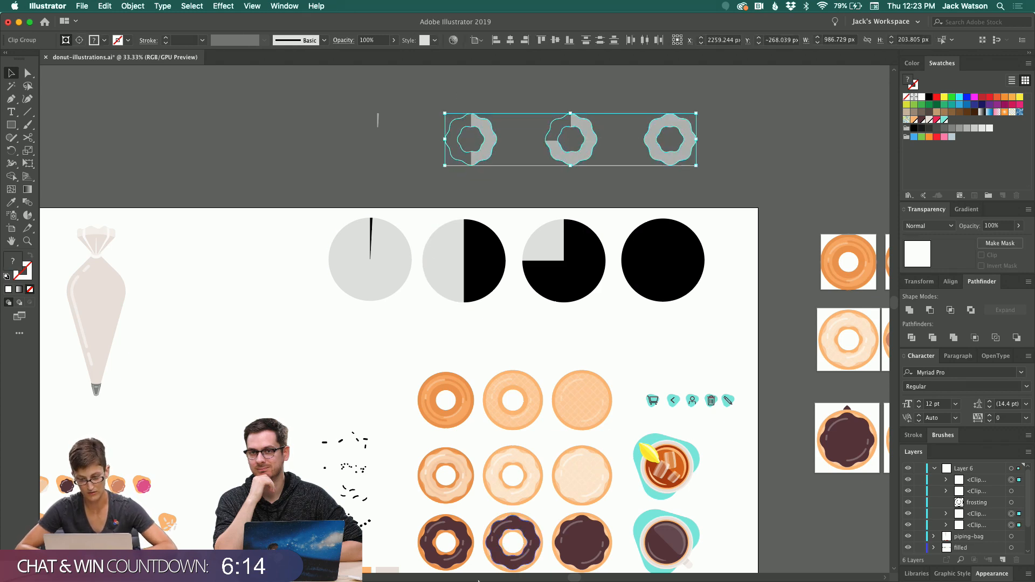
mouse_move(479, 581)
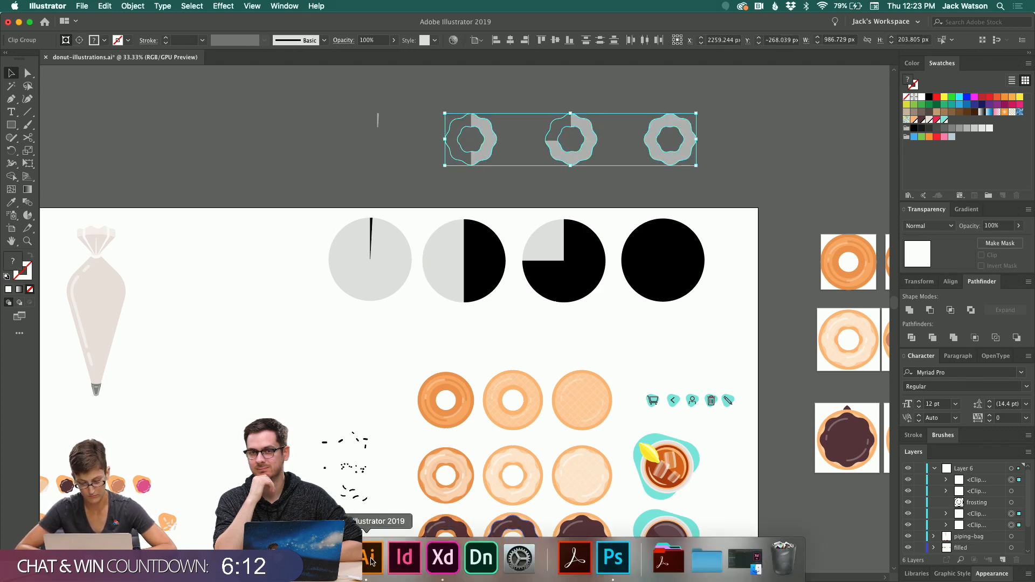
Switch to Adobe XD, paste the rings into the Sprinkles toppings artboard and place the half ring over the donut at X 86, Y 287
left_click(443, 558)
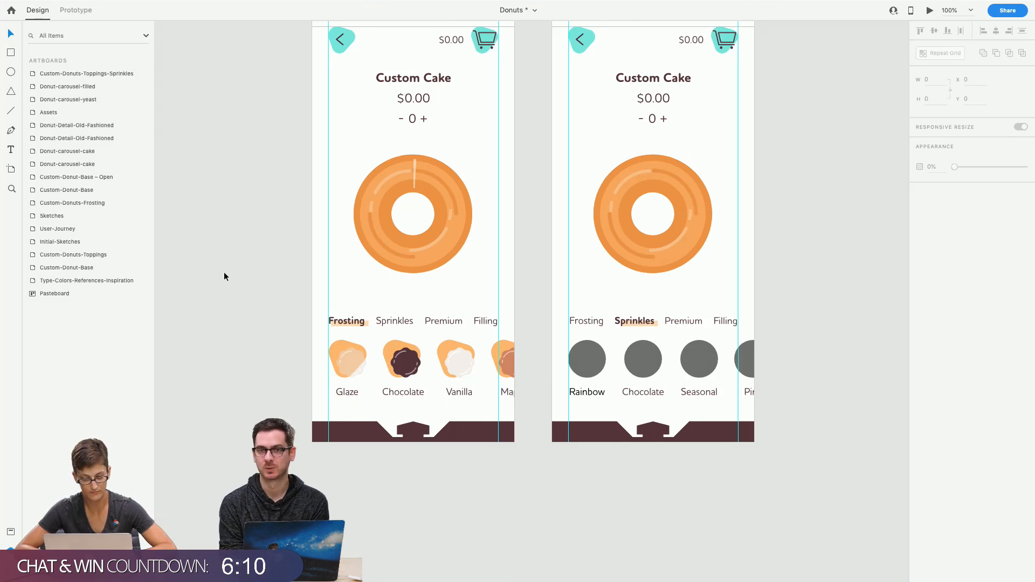
scroll(225, 273, "right", 4)
left_click(487, 297)
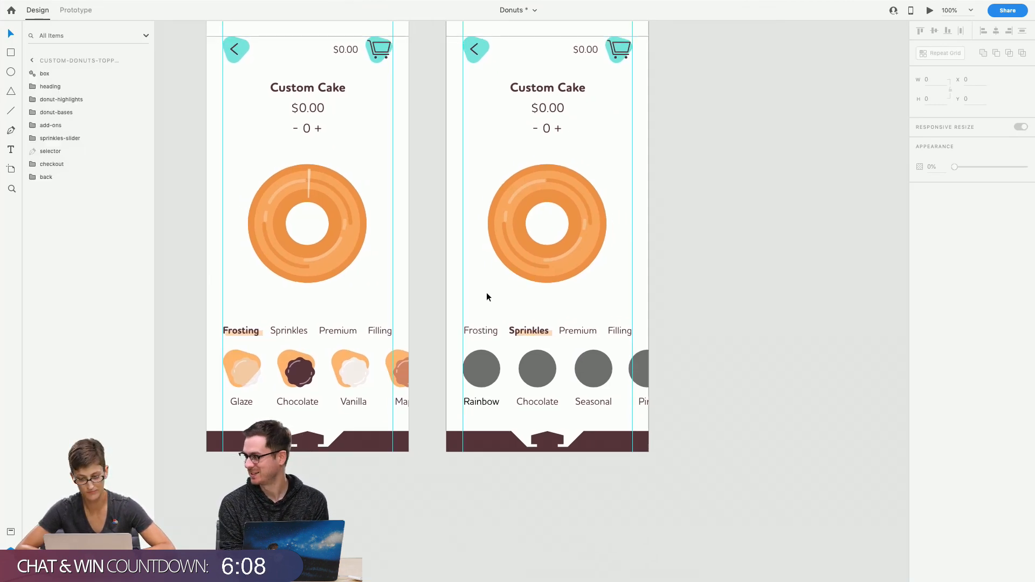
key("ctrl+v")
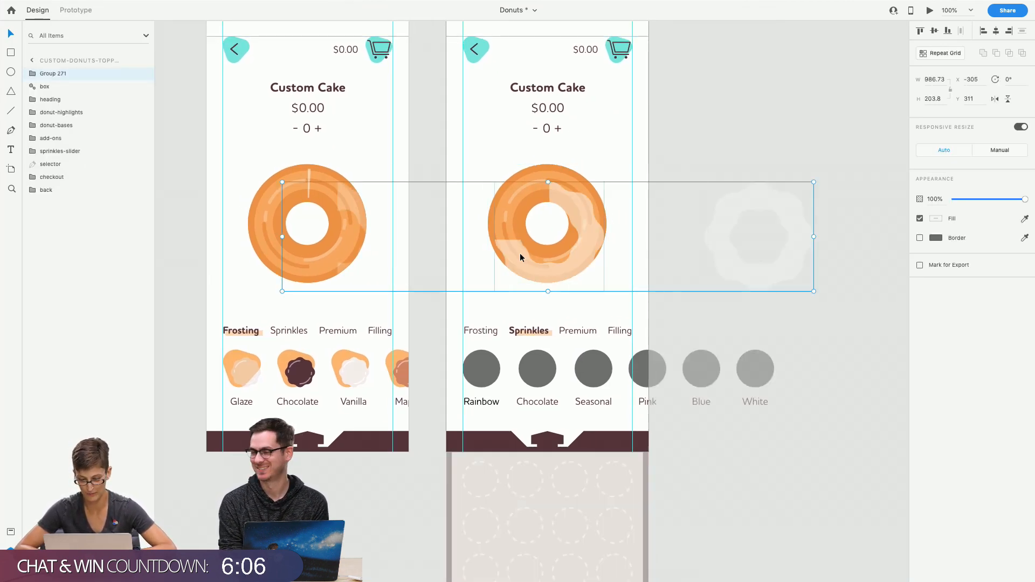
left_click_drag(561, 255, 730, 241)
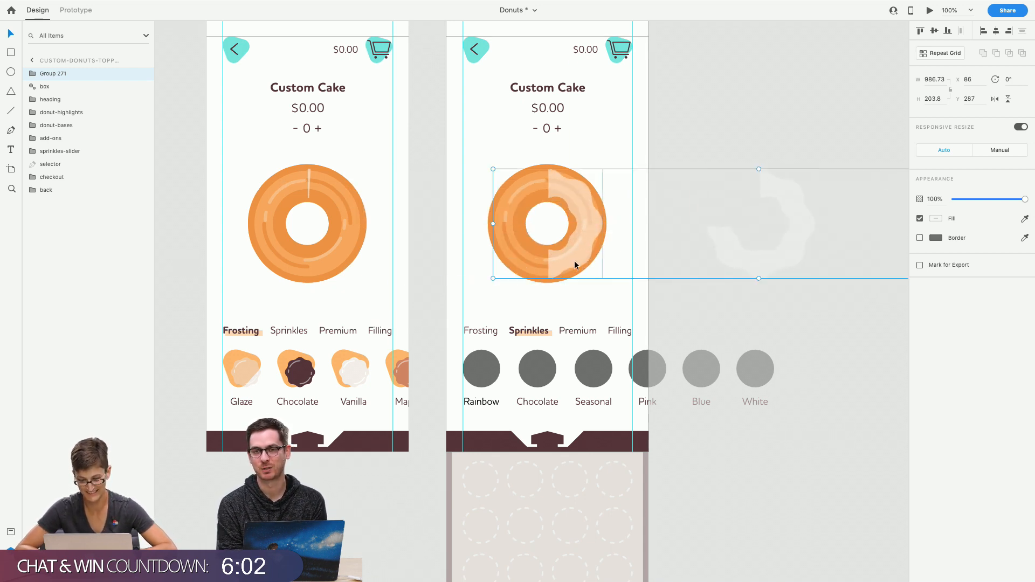
Select the three frosting groups inside Group 271, pull them out of it and remove them
left_click(33, 74)
left_click(56, 87)
left_click(58, 112, "shift")
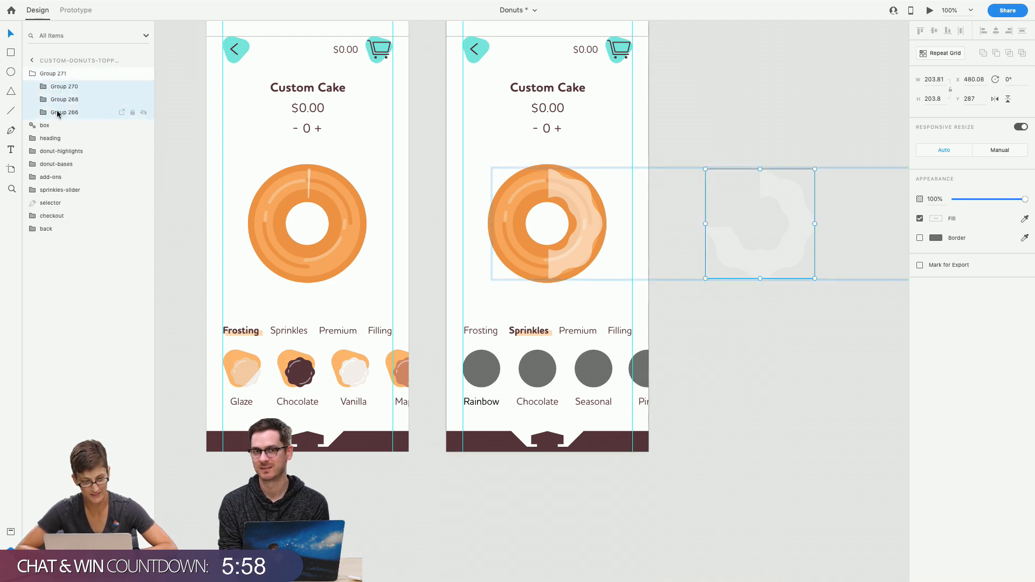
left_click_drag(58, 87, 60, 71)
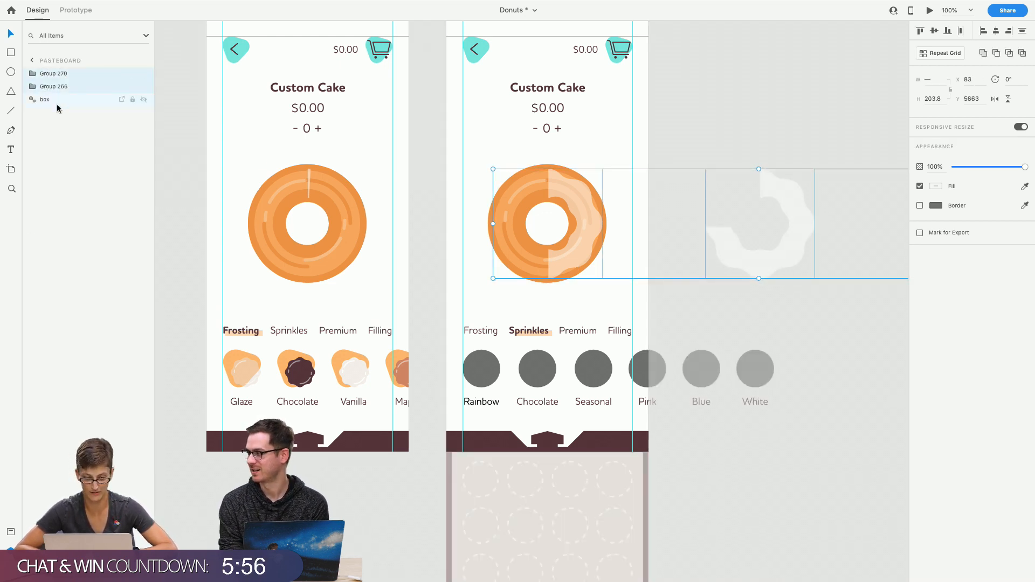
key("Delete")
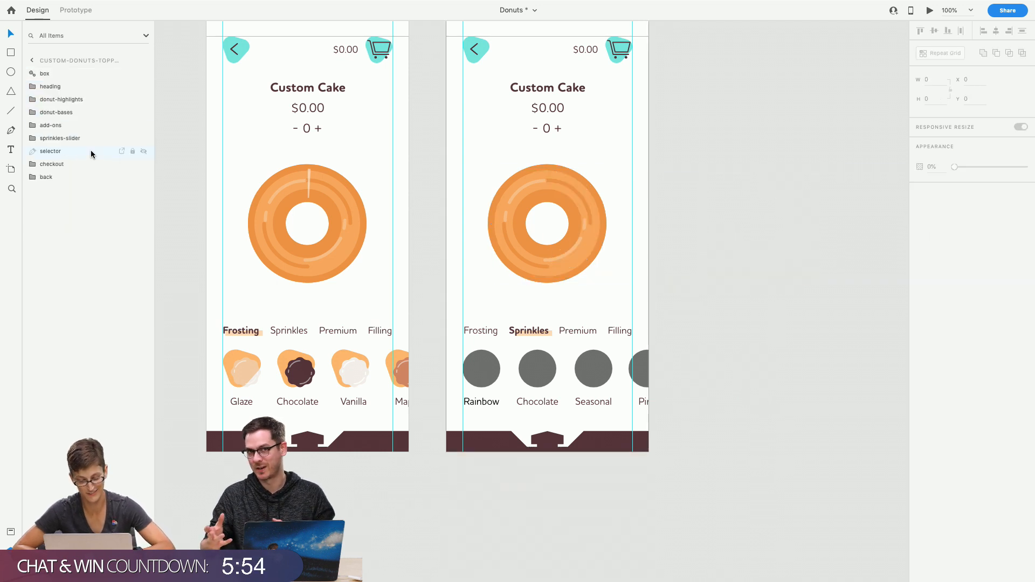
Paste the frosting rings back into the Custom-Donuts-Toppings-Sprinkles artboard and ungroup them
left_click(53, 78)
key("ctrl+v")
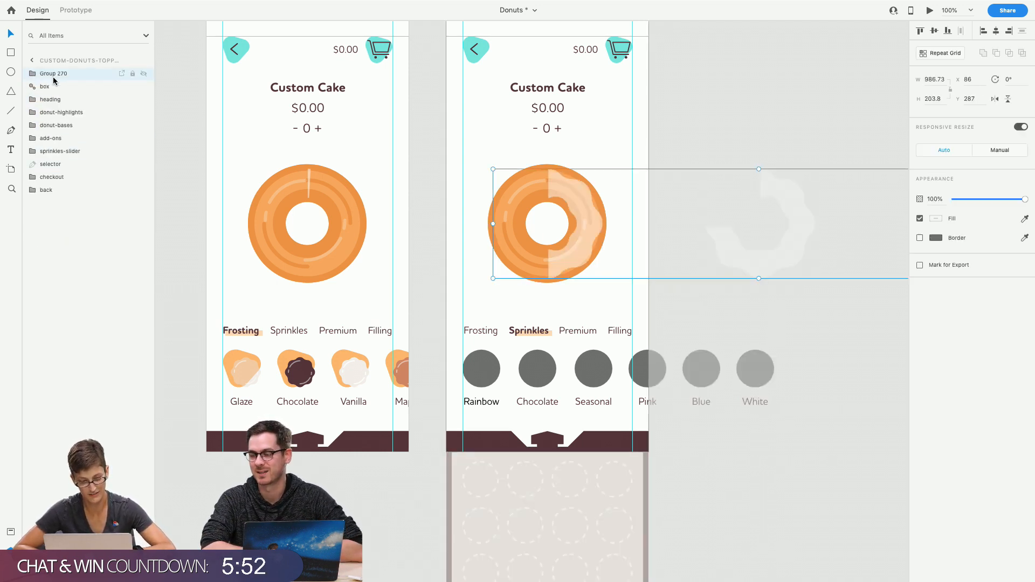
right_click(55, 75)
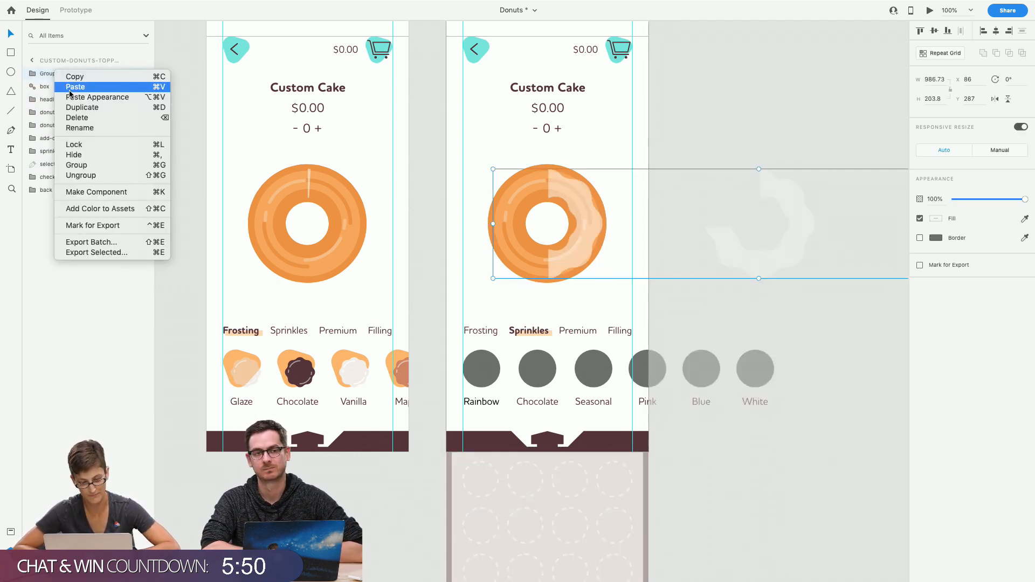
left_click(101, 175)
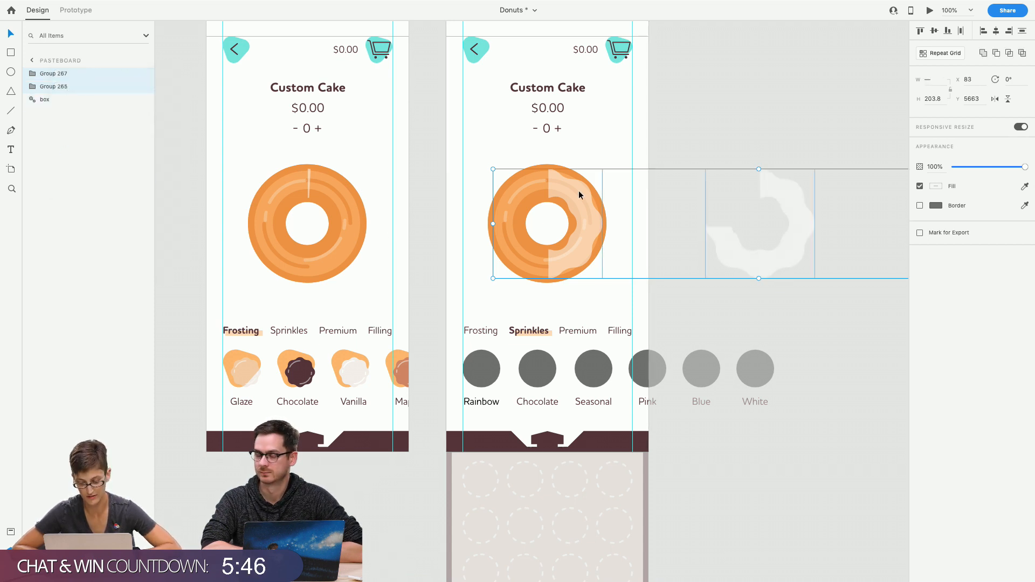
Select the three-quarter and full frosting rings on the pasteboard and cut them
left_click(722, 268)
left_click(724, 267)
scroll(742, 240, "right", 5)
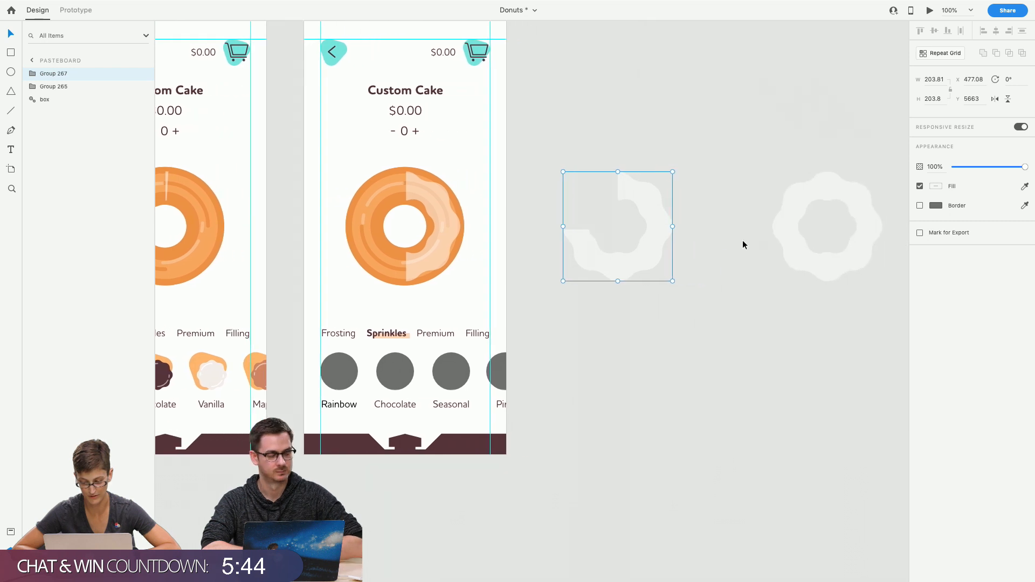
left_click(781, 238, "shift")
key("ctrl+x")
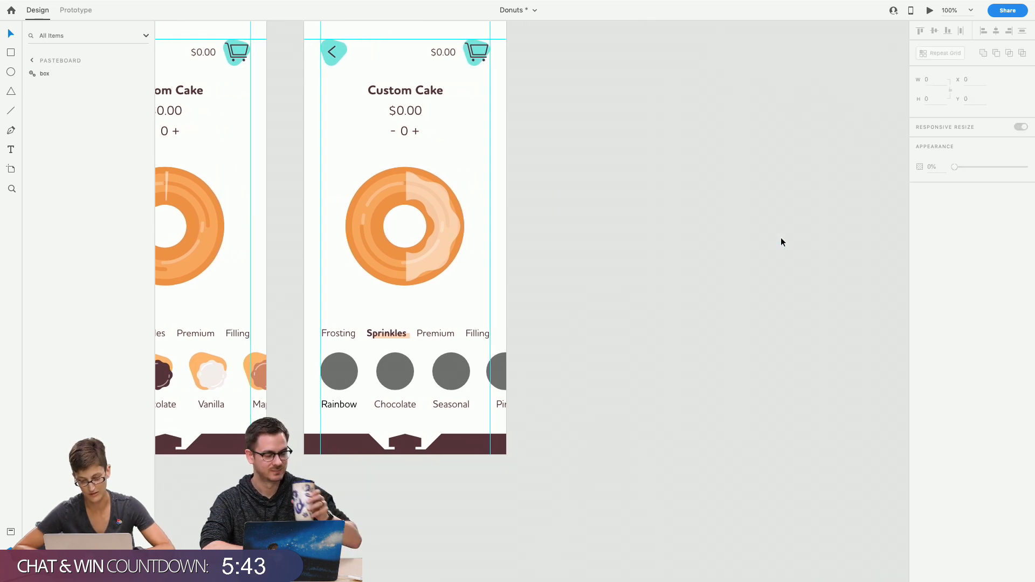
left_click(445, 195)
left_click(414, 195)
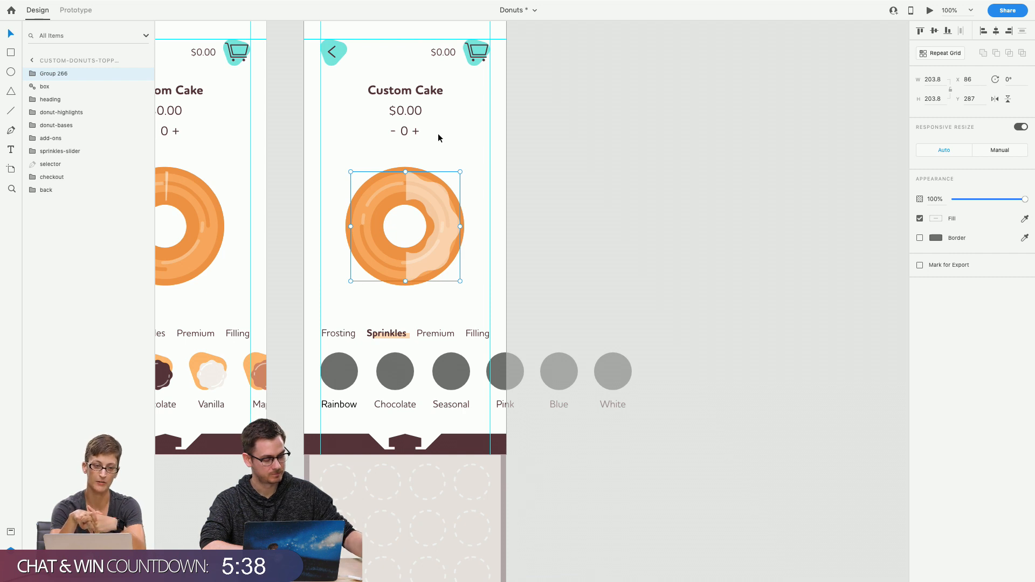
left_click(373, 148)
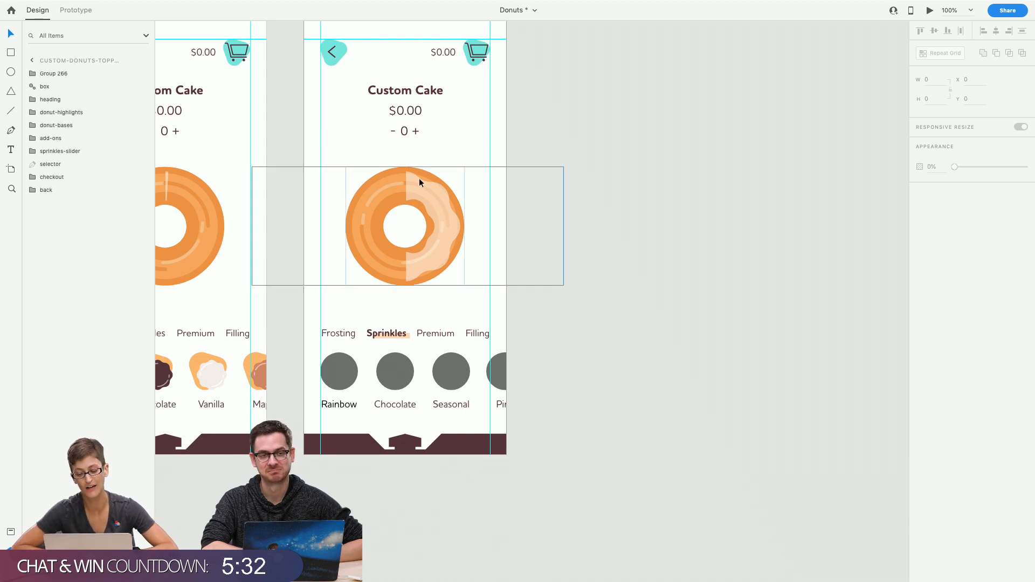
left_click(422, 201)
left_click(330, 112)
Move the half frosting ring from the Sprinkles artboard onto the Custom-Donuts-Frosting artboard
scroll(330, 112, "up", 5)
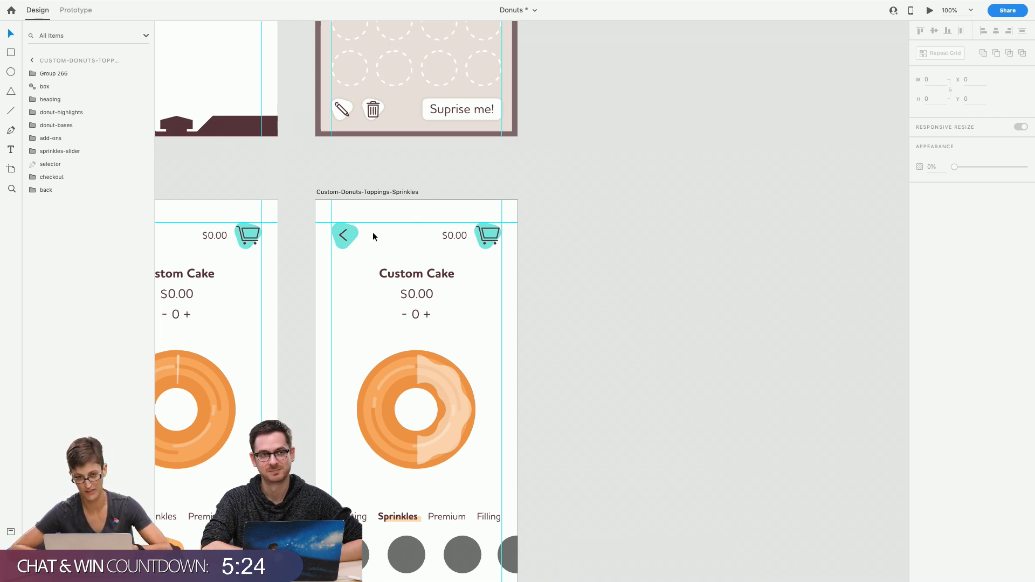
scroll(354, 297, "left", 2)
scroll(354, 297, "down", 1)
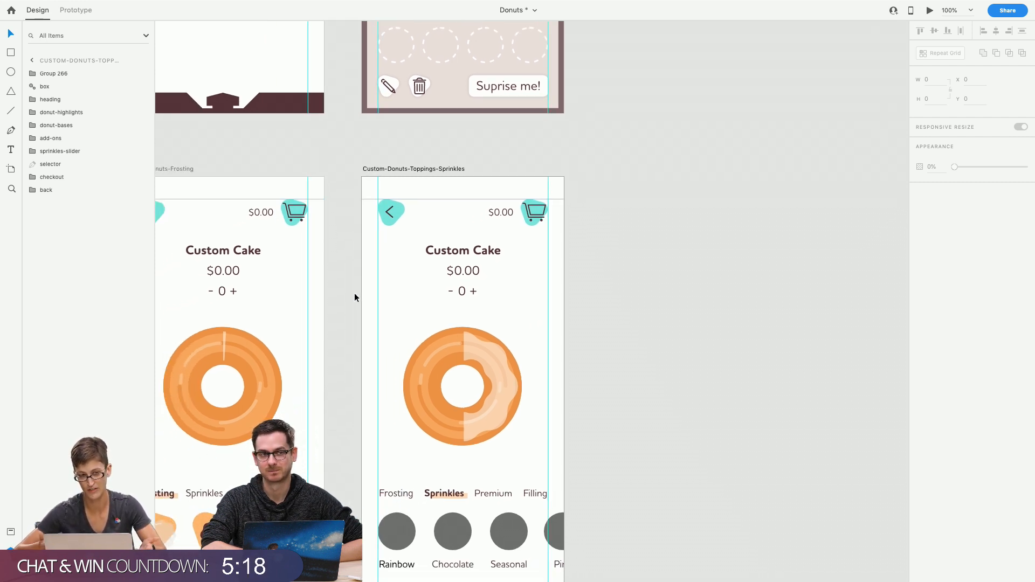
scroll(397, 306, "left", 3)
scroll(396, 305, "down", 1)
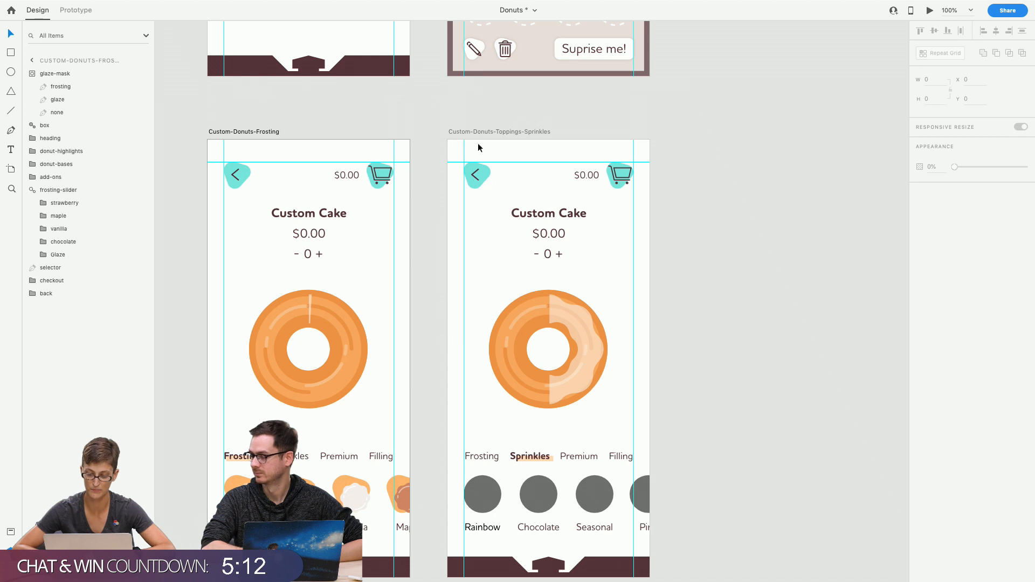
left_click(560, 349)
double_click(560, 306)
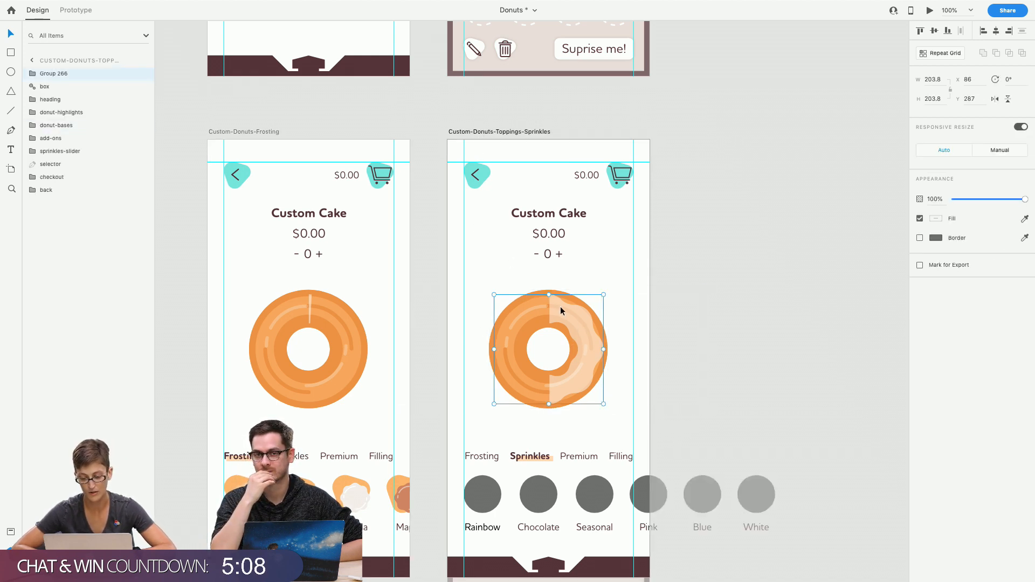
left_click_drag(561, 306, 385, 294)
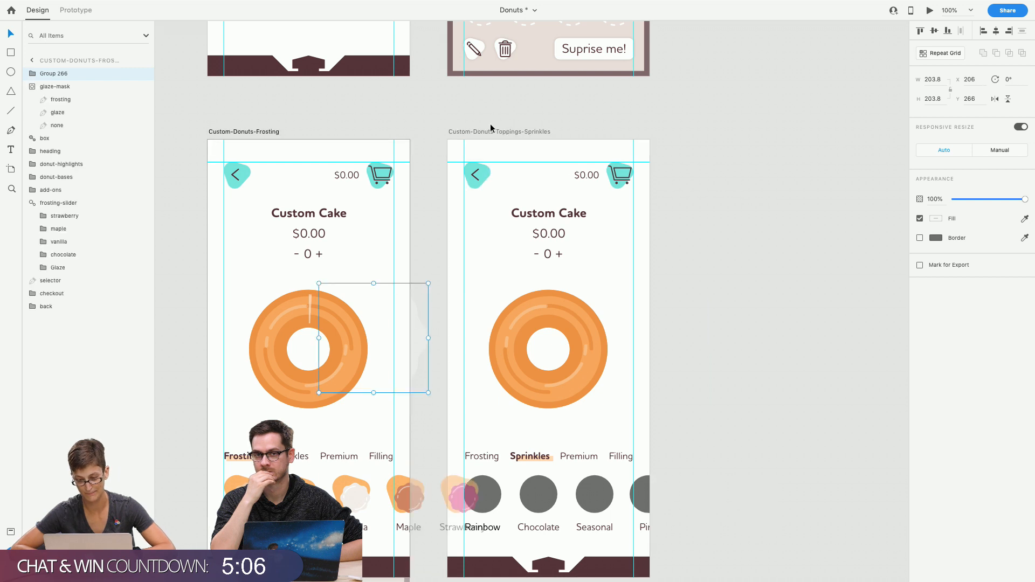
Move the Custom-Donuts-Toppings-Sprinkles artboard out of the way and duplicate the Custom-Donuts-Frosting artboard
left_click_drag(490, 131, 286, 130)
left_click(542, 133)
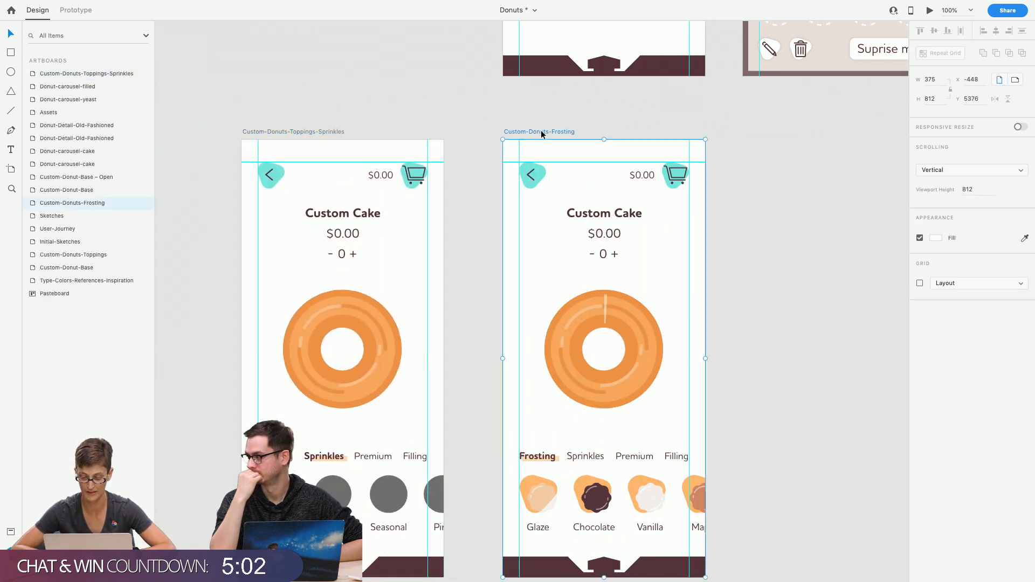
key("super+d")
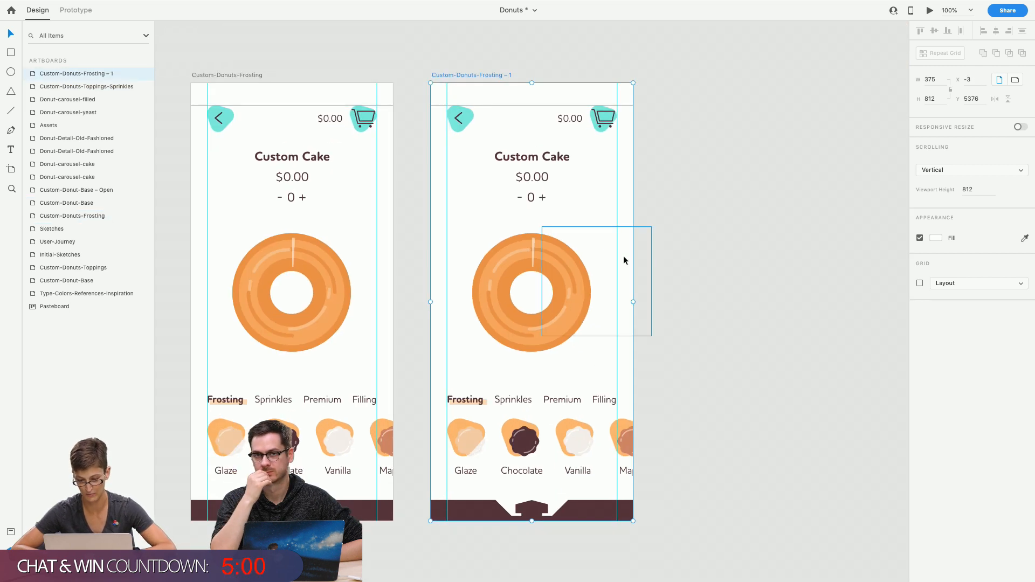
Remove the half ring from the original Frosting artboard and place its copy over the duplicate's donut at X 86, Y 288
left_click(362, 245)
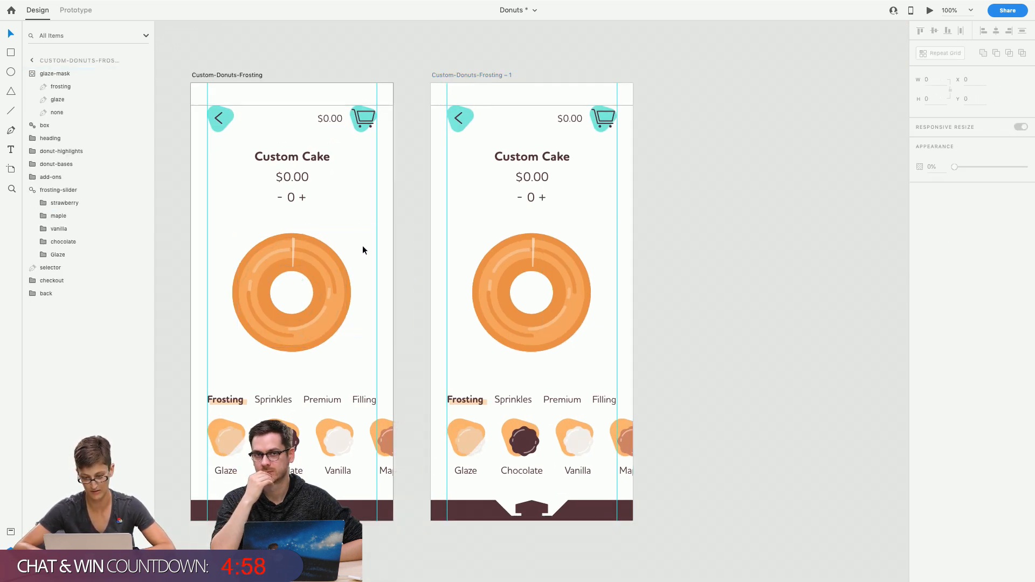
left_click_drag(593, 247, 530, 259)
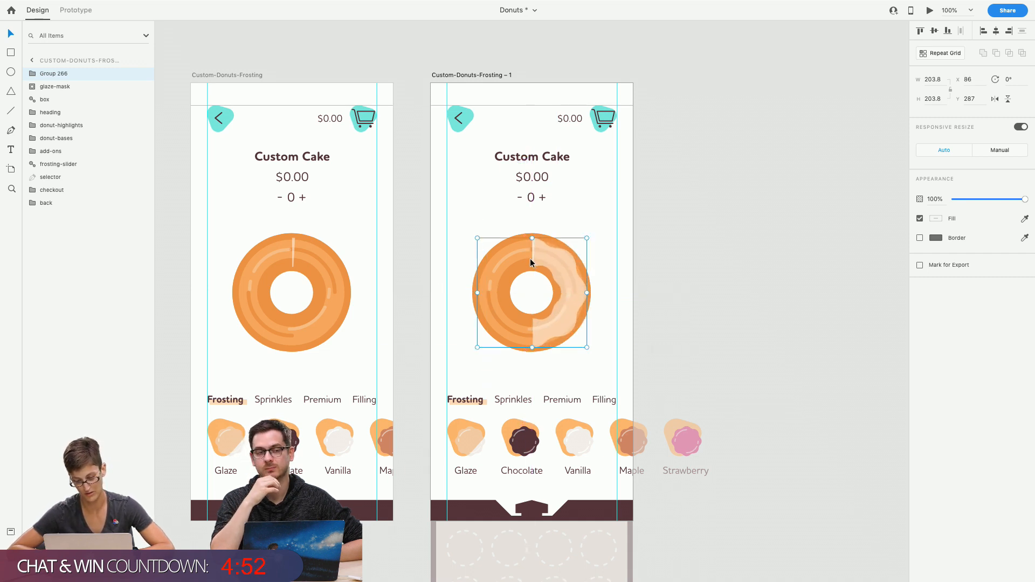
key("Down")
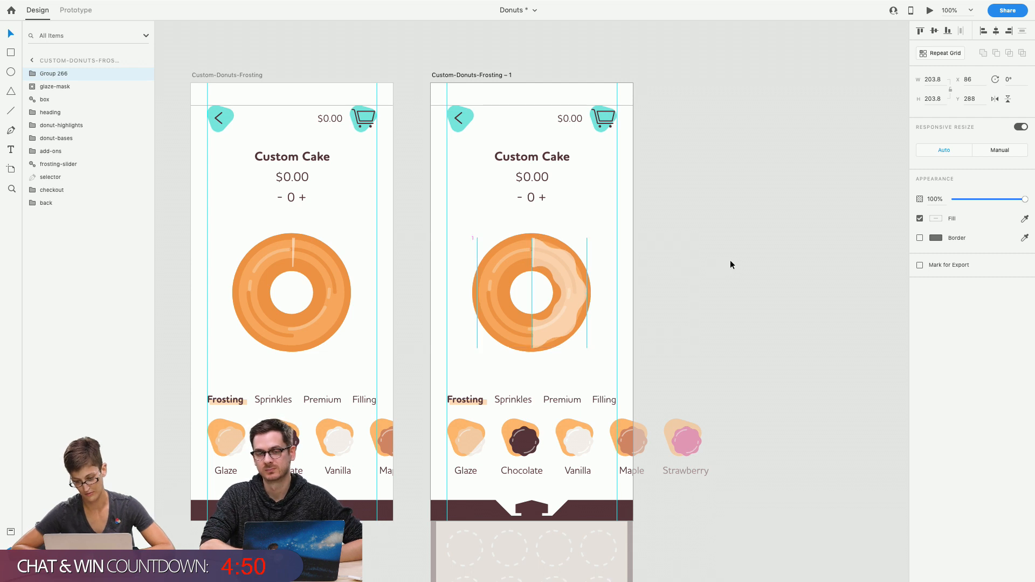
Rename the half ring's Group 266 as glaze-mask
double_click(48, 73)
type("glaze-mask")
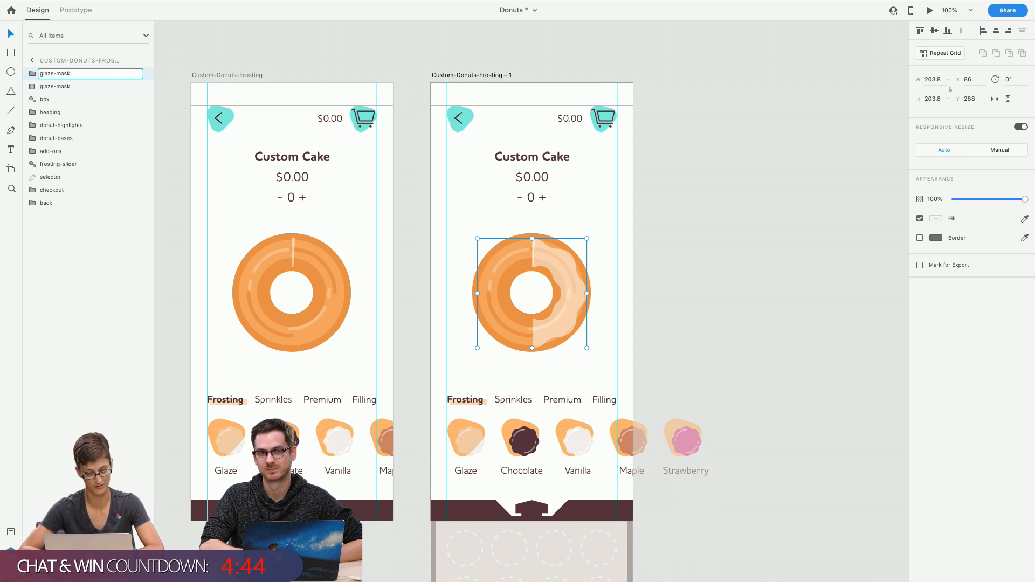
key("Return")
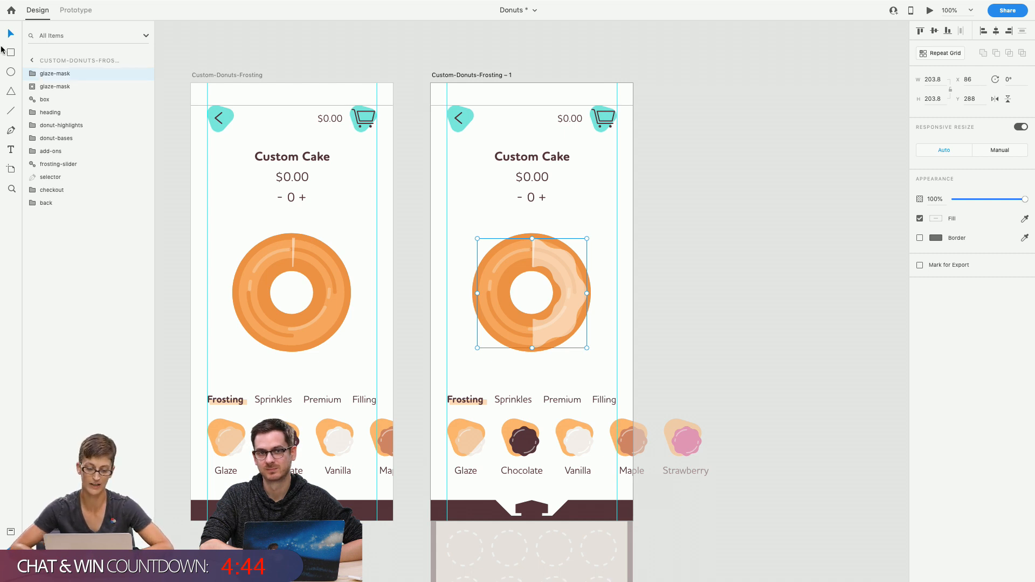
Pull the nested mask group out of the half ring's group and remove the old glaze-mask
left_click(33, 74)
left_click_drag(41, 103, 53, 68)
left_click(46, 88)
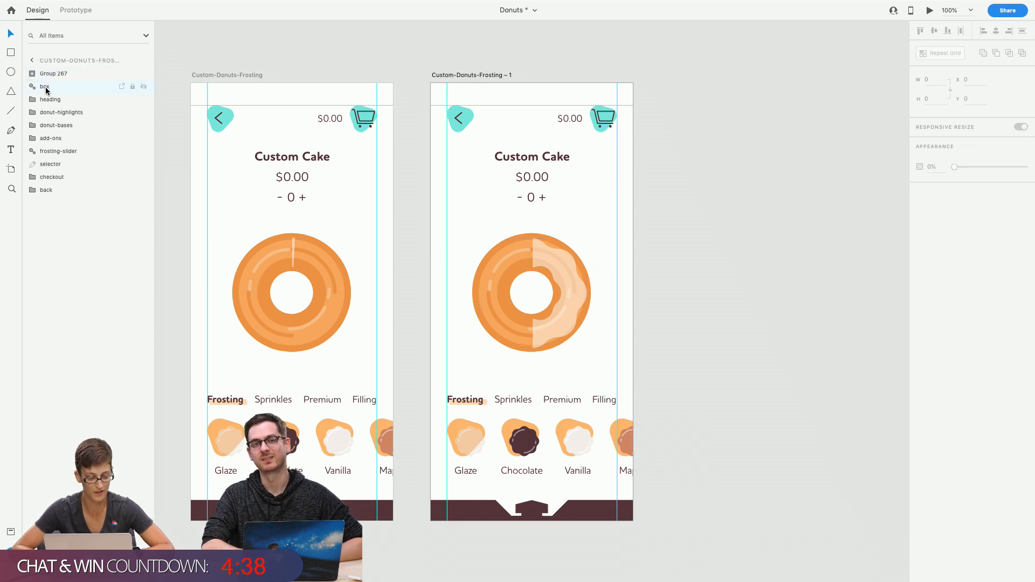
Rename the half ring's mask group, Group 267, as glaze-mask
double_click(54, 73)
type("glaze-mask")
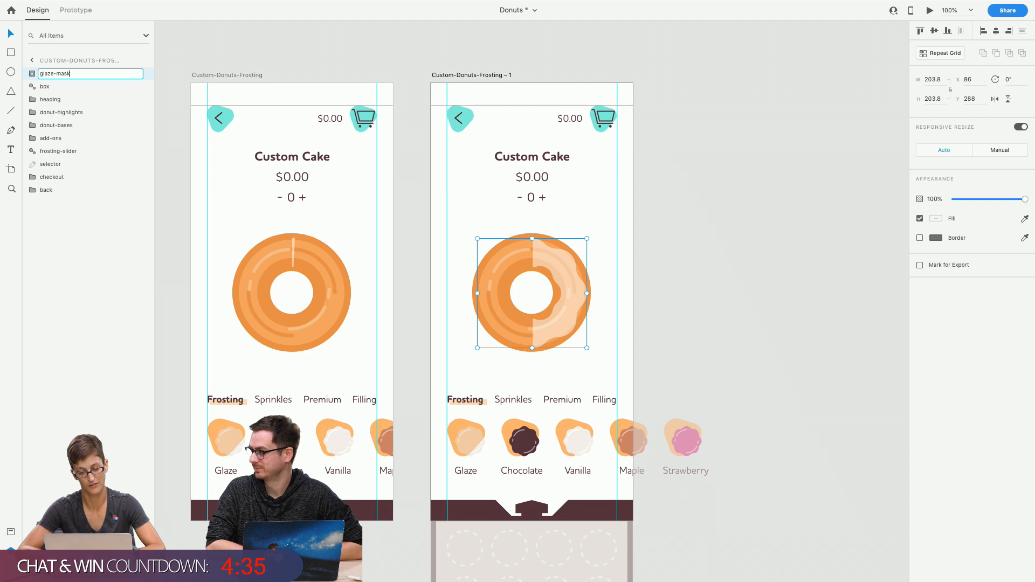
key("Return")
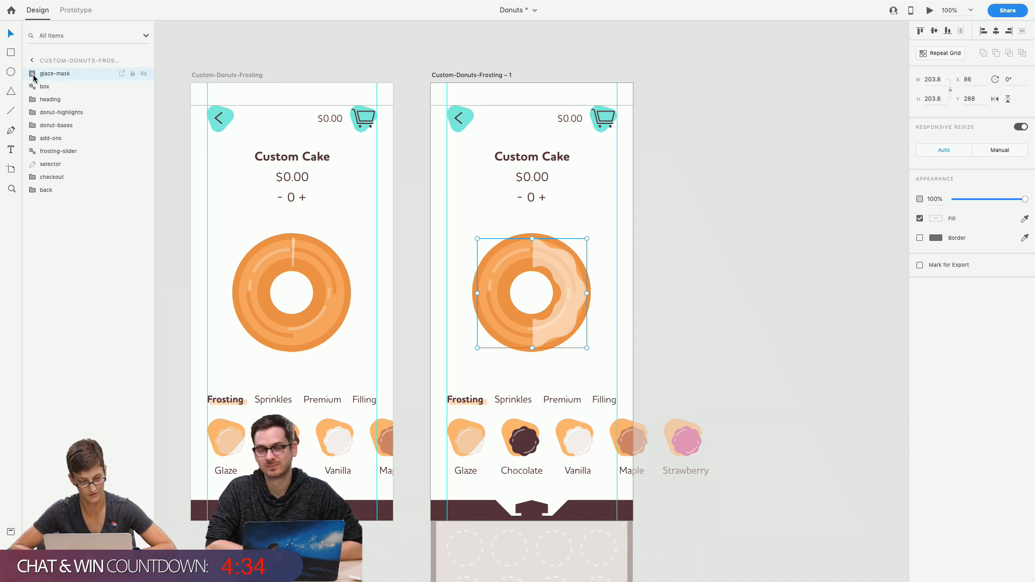
Inside the half ring's glaze-mask, rename Path 217 as glaze and Path 216 as none
left_click(33, 74)
left_click(62, 102)
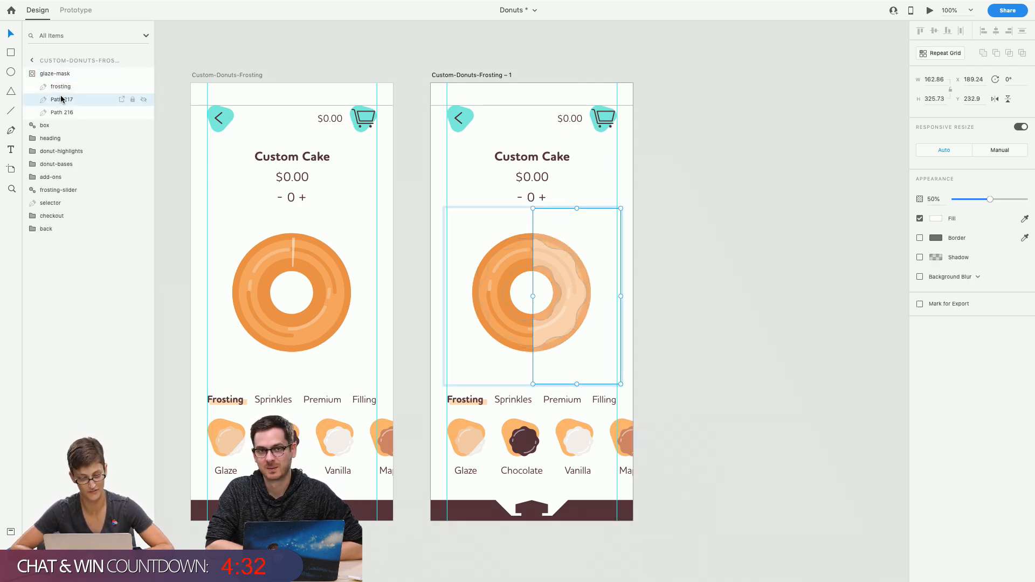
double_click(61, 100)
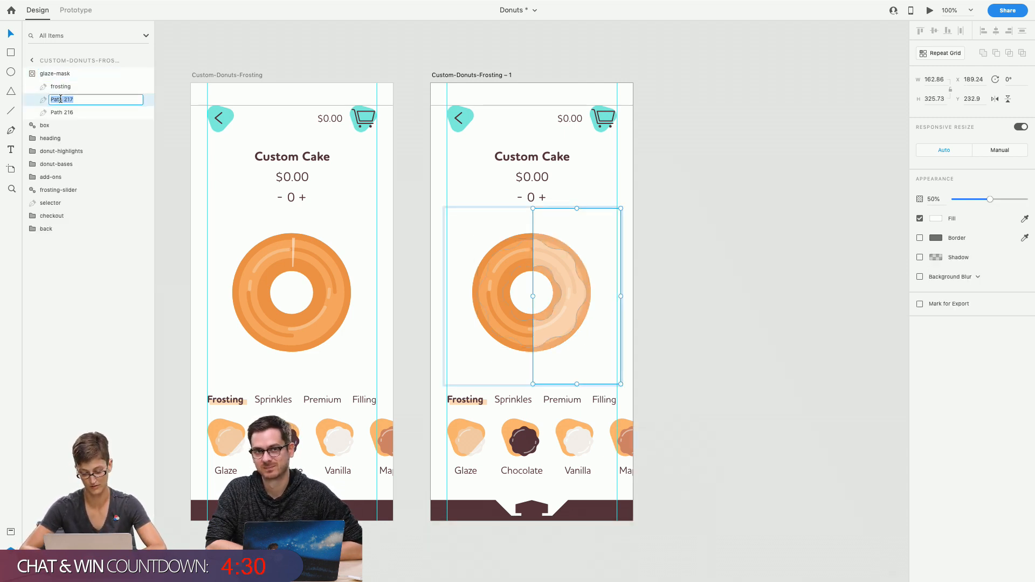
type("glaze")
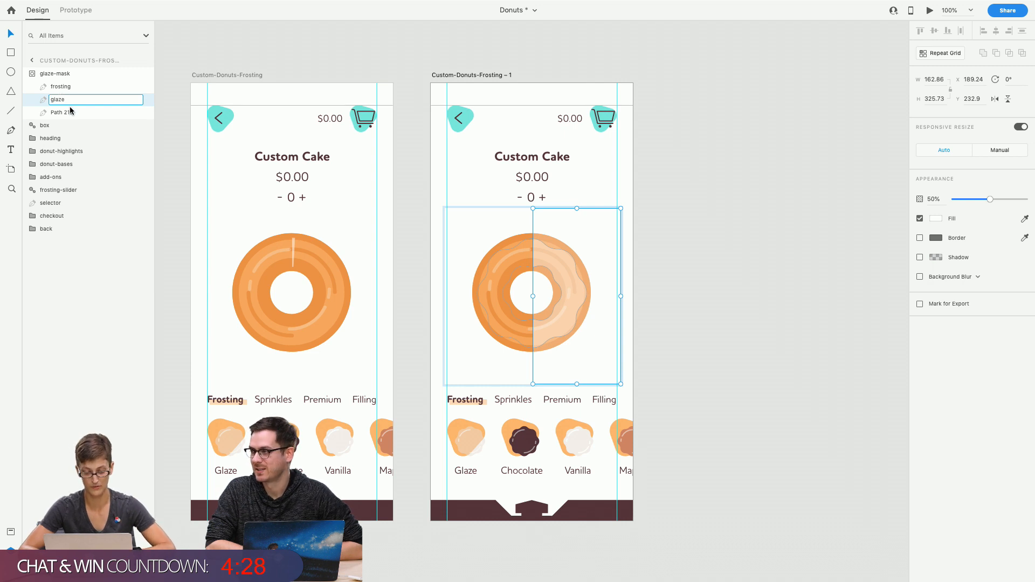
double_click(70, 113)
type("none")
key("Return")
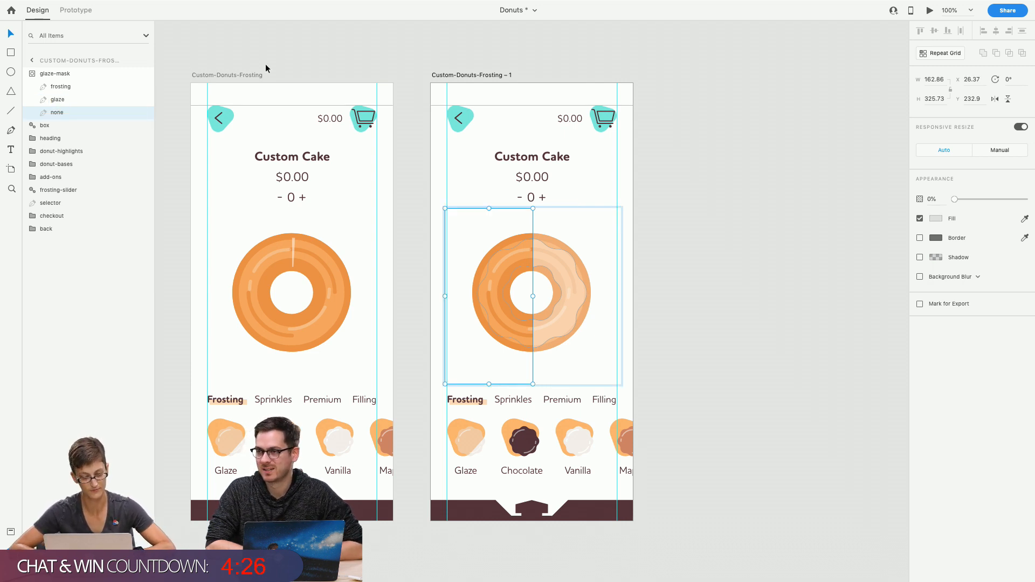
Duplicate the Custom-Donuts-Frosting – 1 artboard and delete the half frosting ring from the copy
left_click(417, 80)
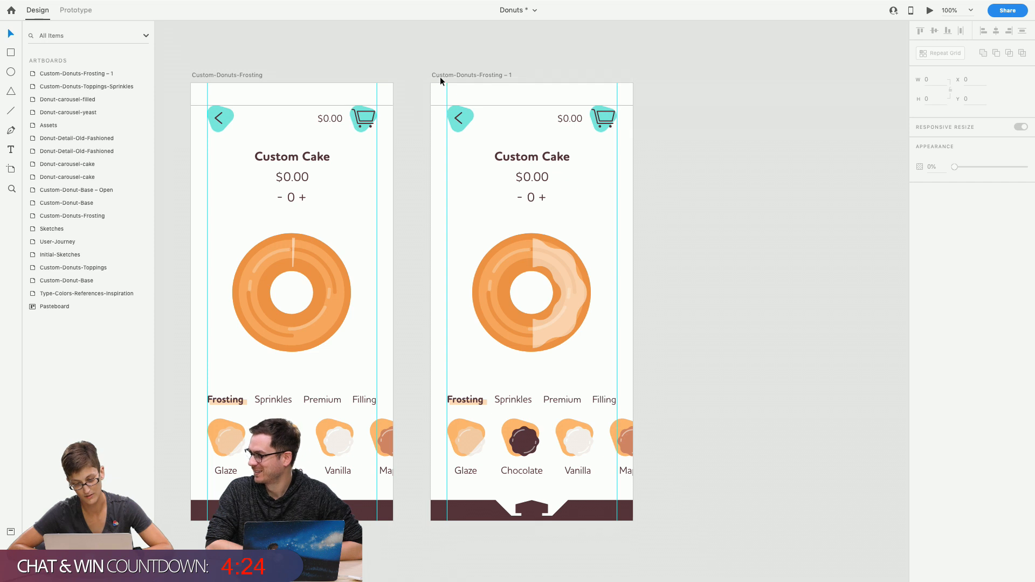
left_click(439, 75)
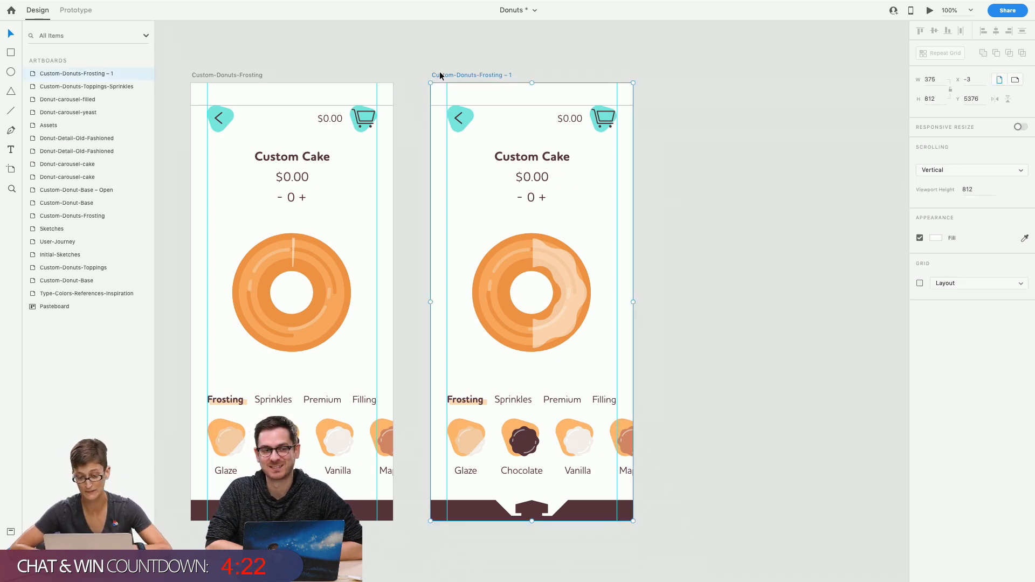
key("super+d")
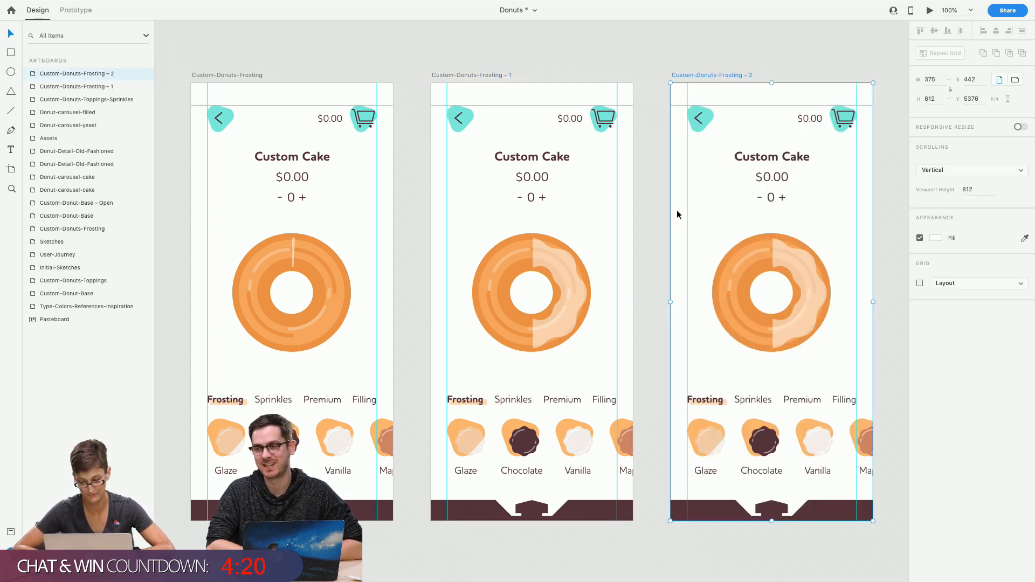
left_click(779, 256)
key("Delete")
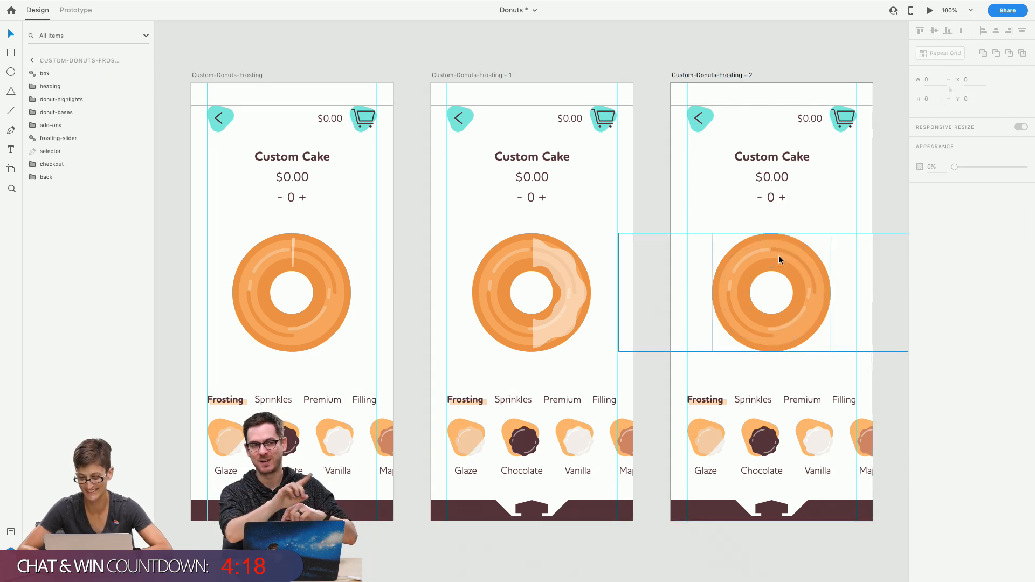
Try pasting the clipboard contents for the Custom-Donuts-Frosting – 2 artboard, and undo the paste
key("super+v")
key("super+z")
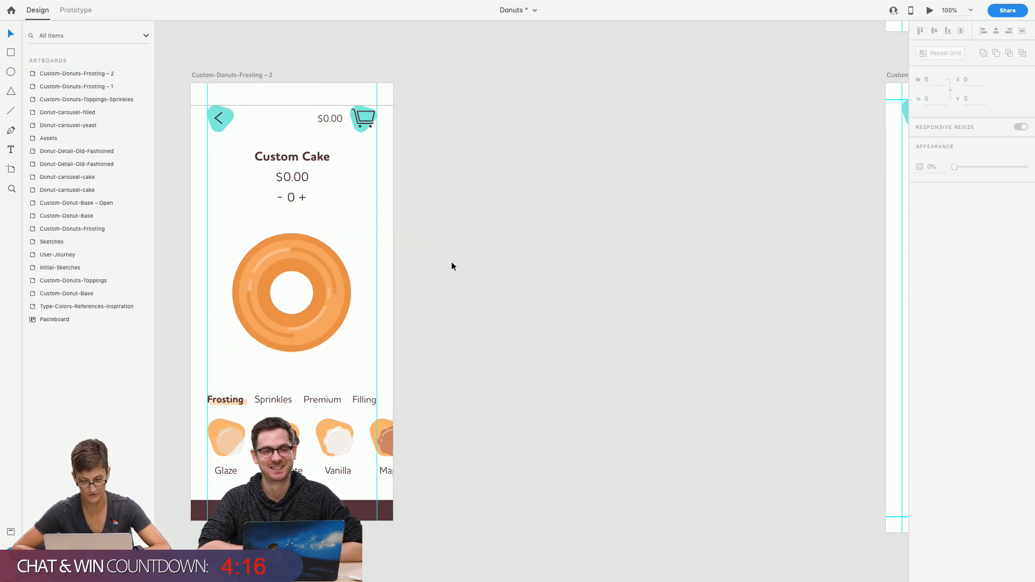
scroll(249, 279, "left", 9)
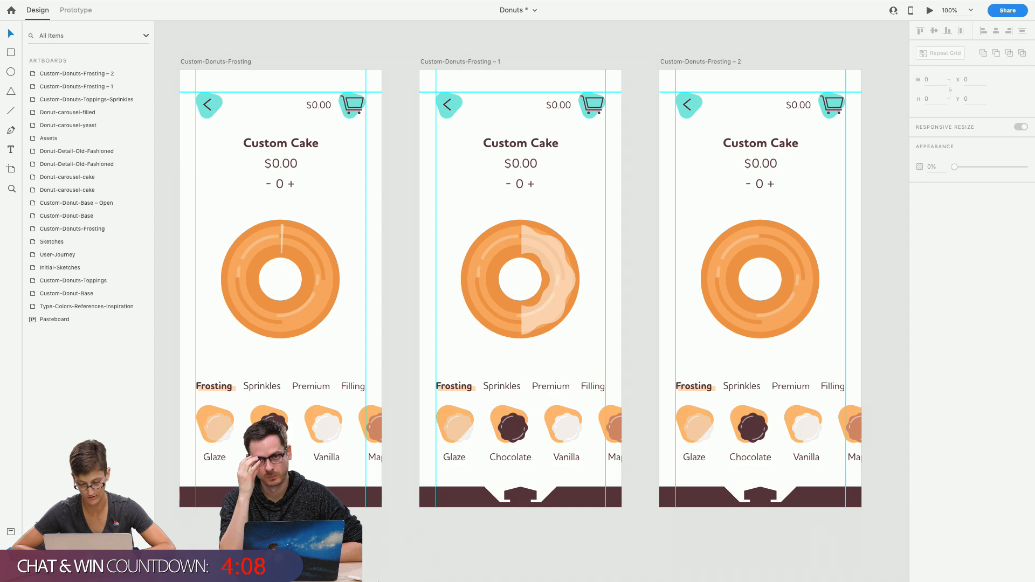
Switch to Illustrator, copy the three-quarter frosting ring above the artboard and return to Adobe XD
mouse_move(405, 577)
left_click(367, 562)
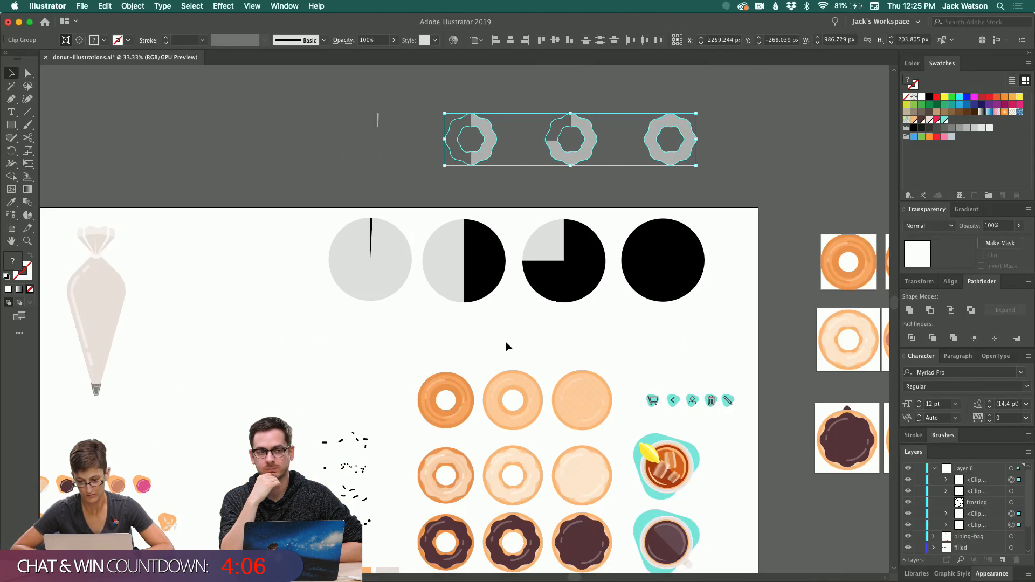
left_click(573, 141)
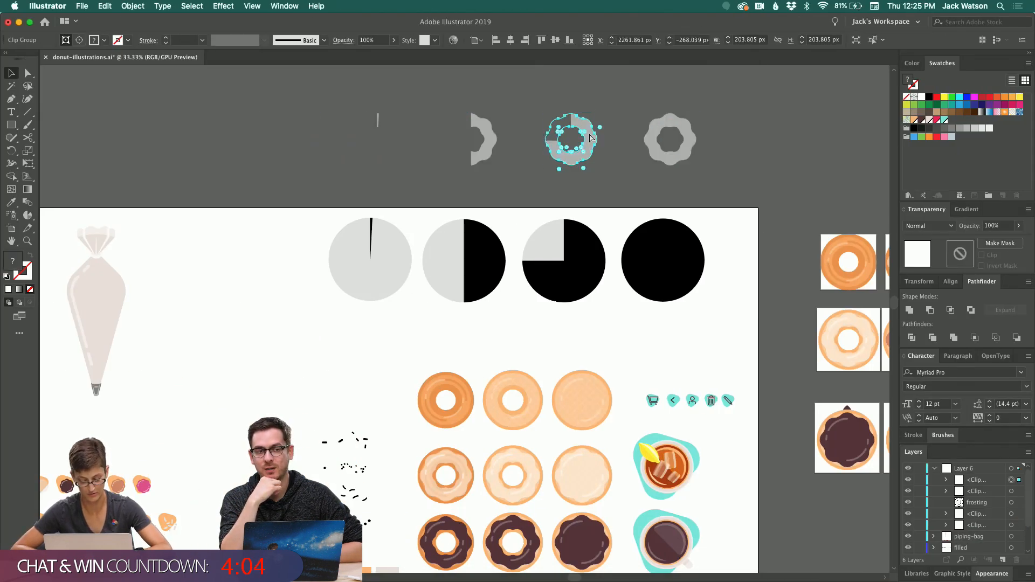
mouse_move(442, 571)
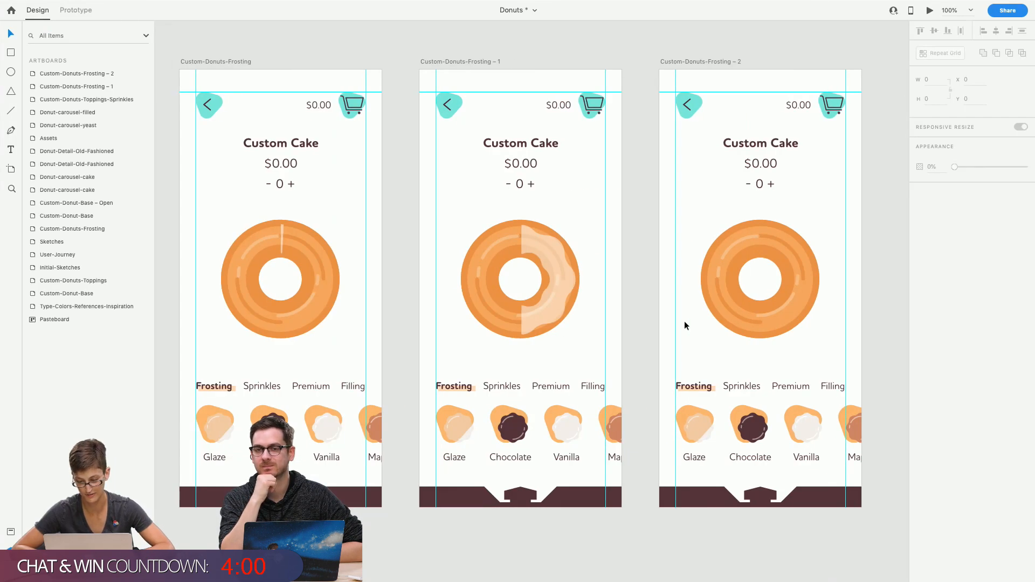
Paste the three-quarter frosting ring into the Custom-Donuts-Frosting – 2 artboard and align it over the donut at X 86, Y 287
scroll(700, 340, "right", 5)
left_click(605, 325)
key("ctrl+v")
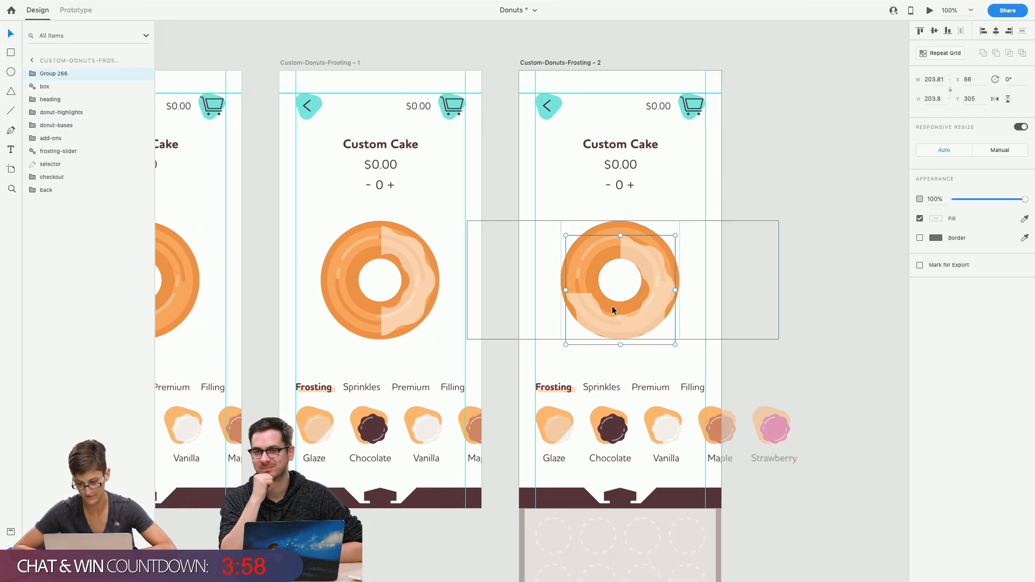
left_click_drag(606, 318, 607, 312)
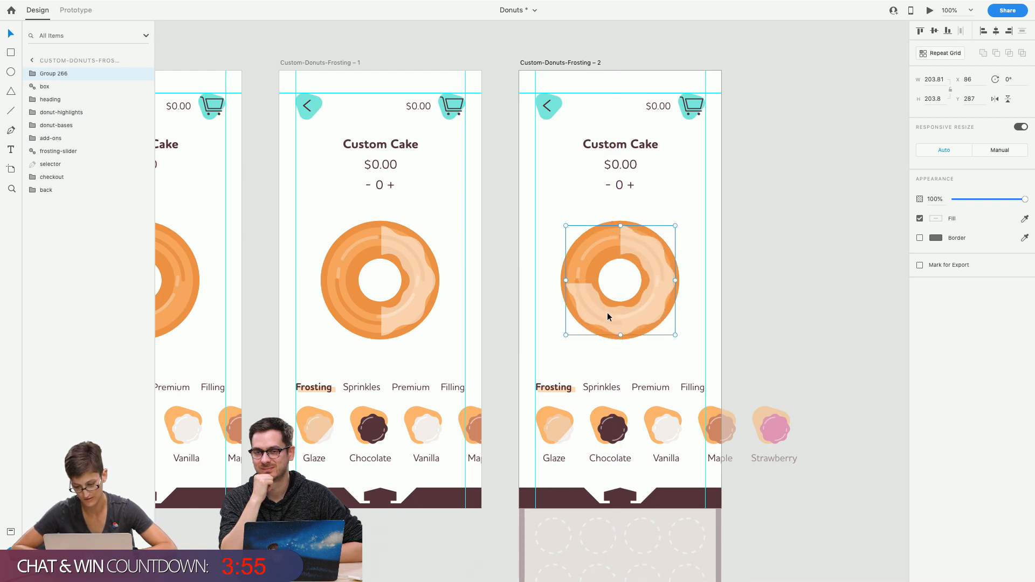
Move masked Group 265 out of its wrapper Group 266 and delete the emptied wrapper
left_click(33, 74)
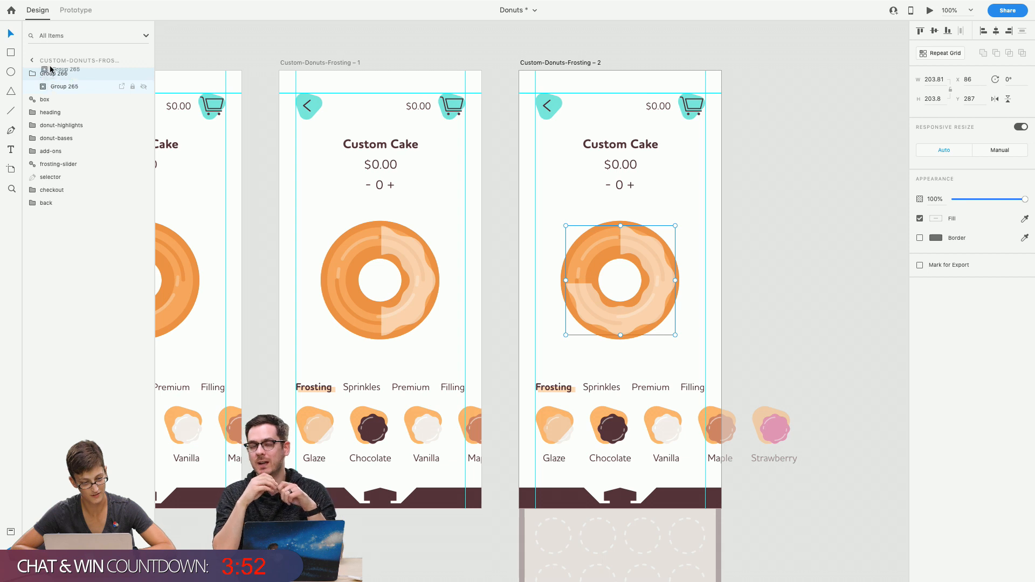
left_click_drag(60, 84, 62, 68)
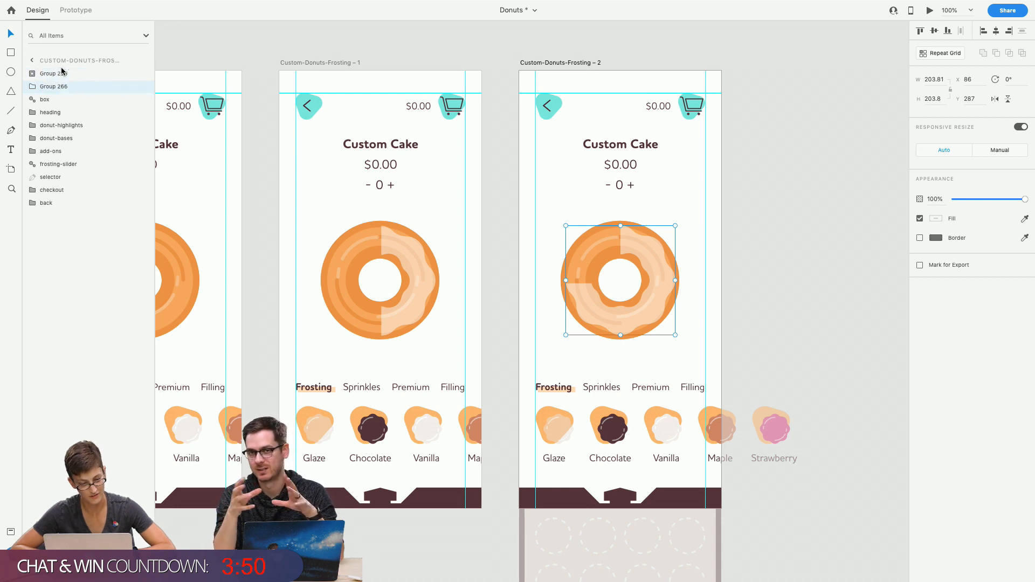
left_click(56, 84)
key("Delete")
Rename Group 265, the three-quarter ring's mask group, as glaze-mask
left_click(54, 78)
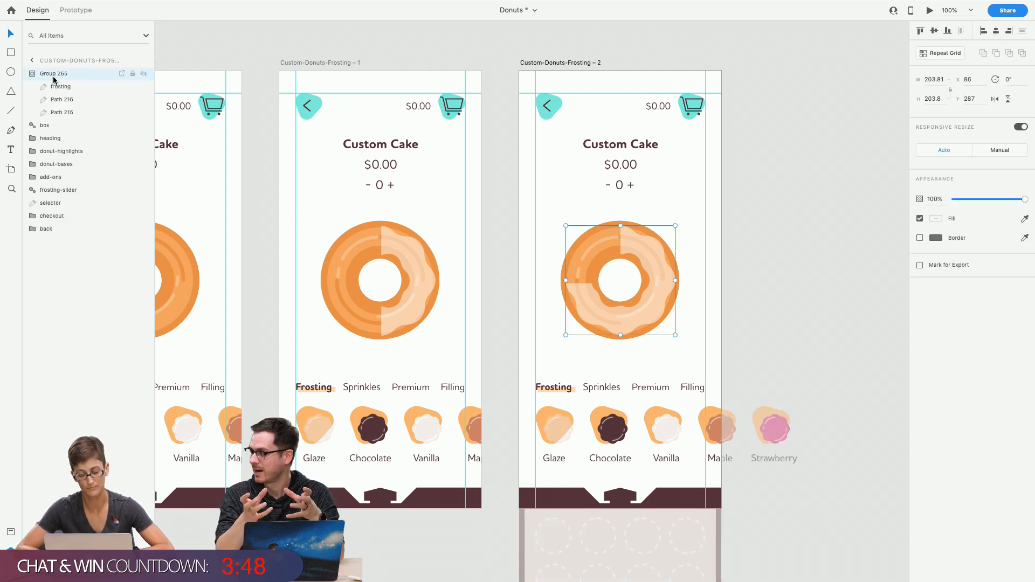
double_click(54, 74)
type("glaze-mask")
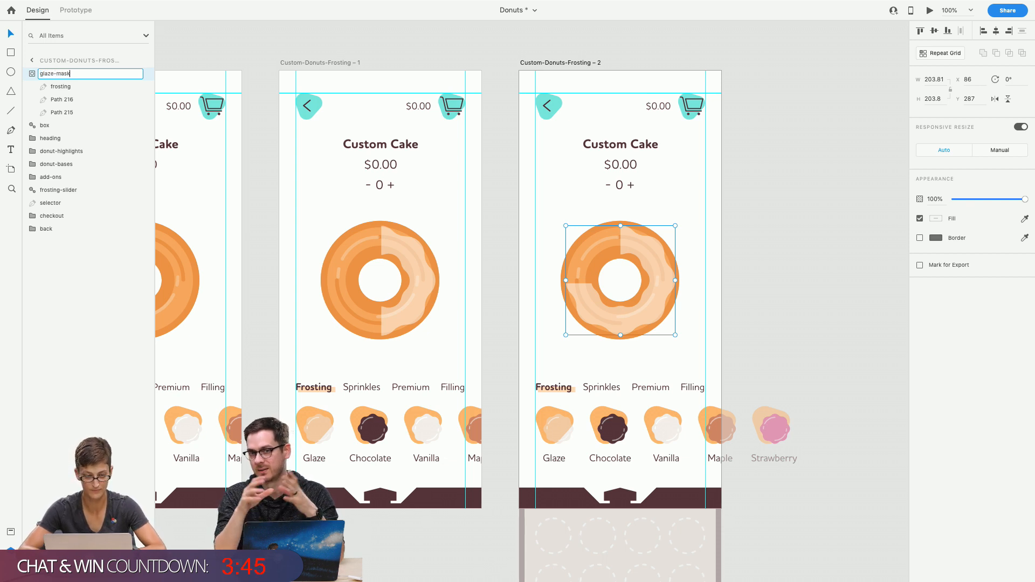
key("Return")
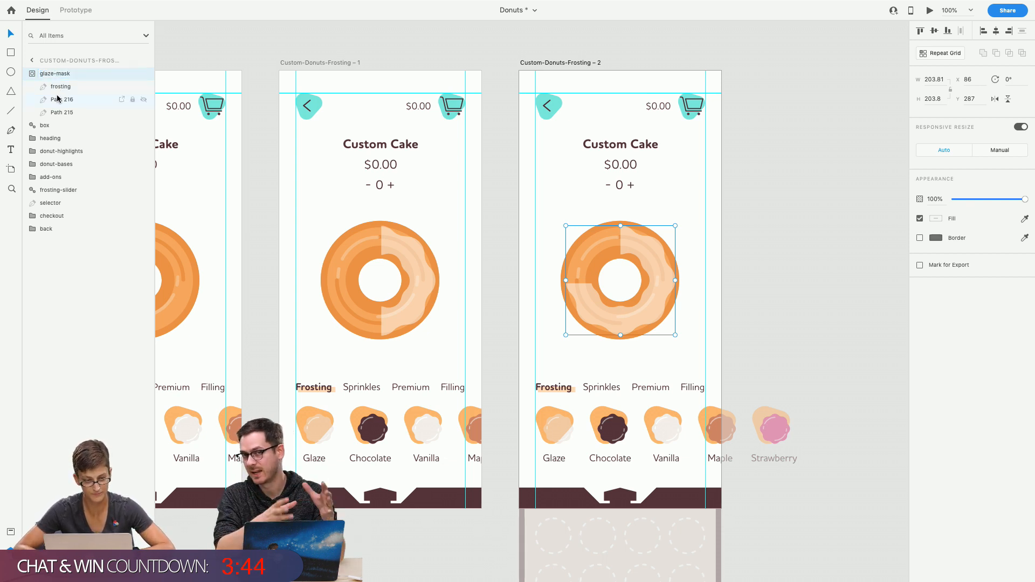
Toggle the visibility of the three-quarter ring's Path 216 to identify it, and rename it as glaze
left_click(58, 99)
left_click(64, 112)
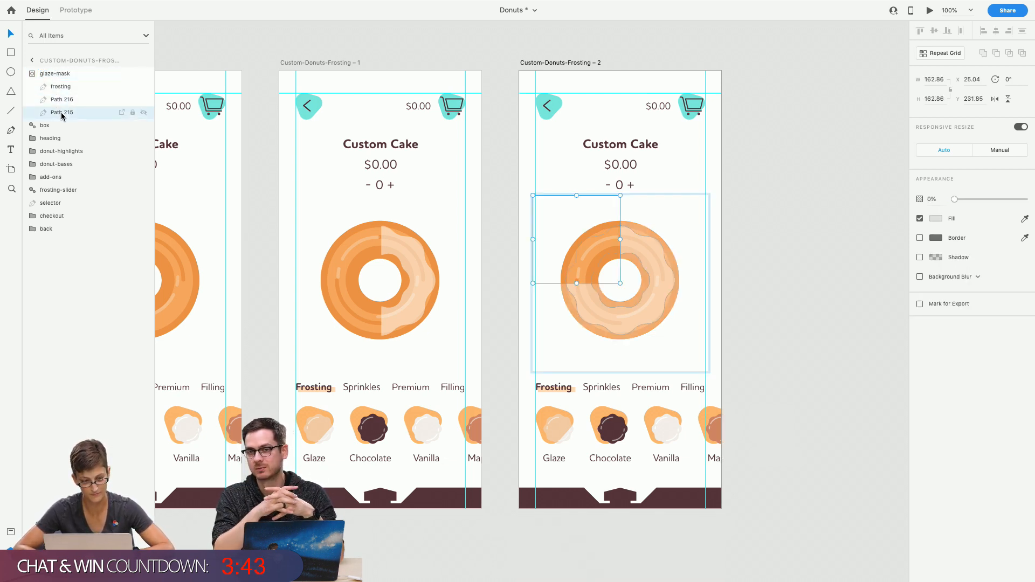
left_click(144, 113)
left_click(143, 113)
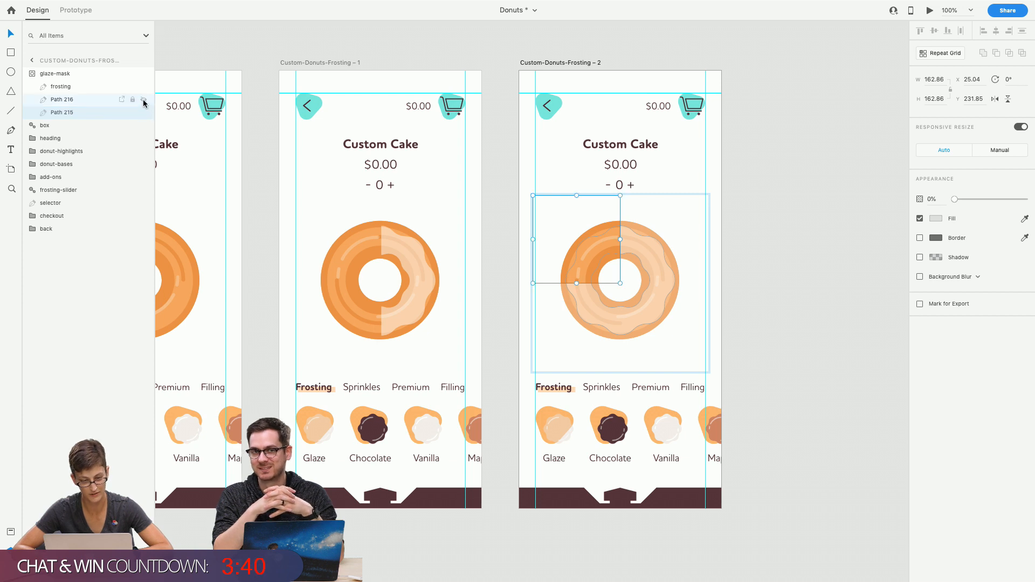
left_click(143, 101)
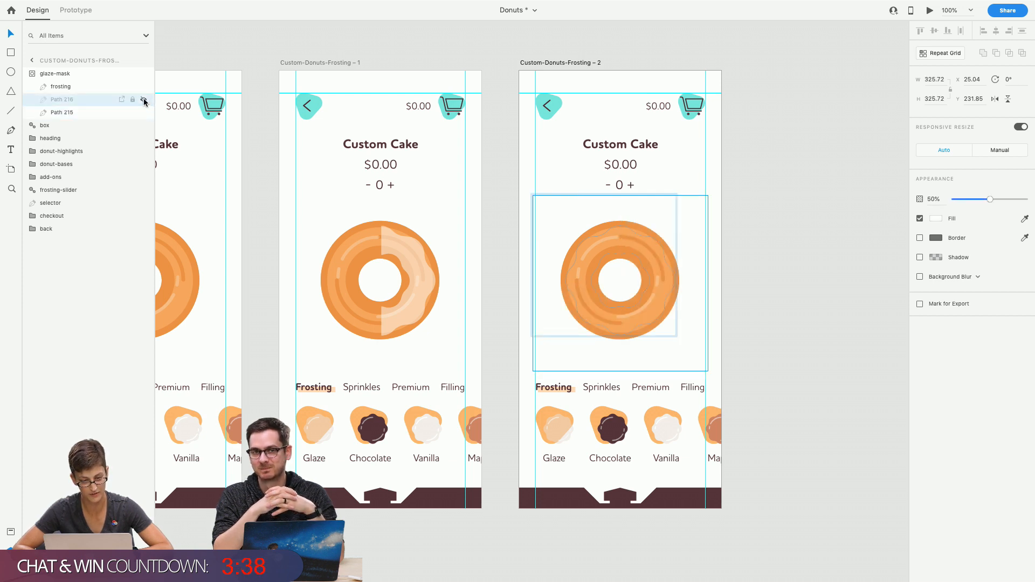
left_click(143, 101)
double_click(64, 99)
type("gl")
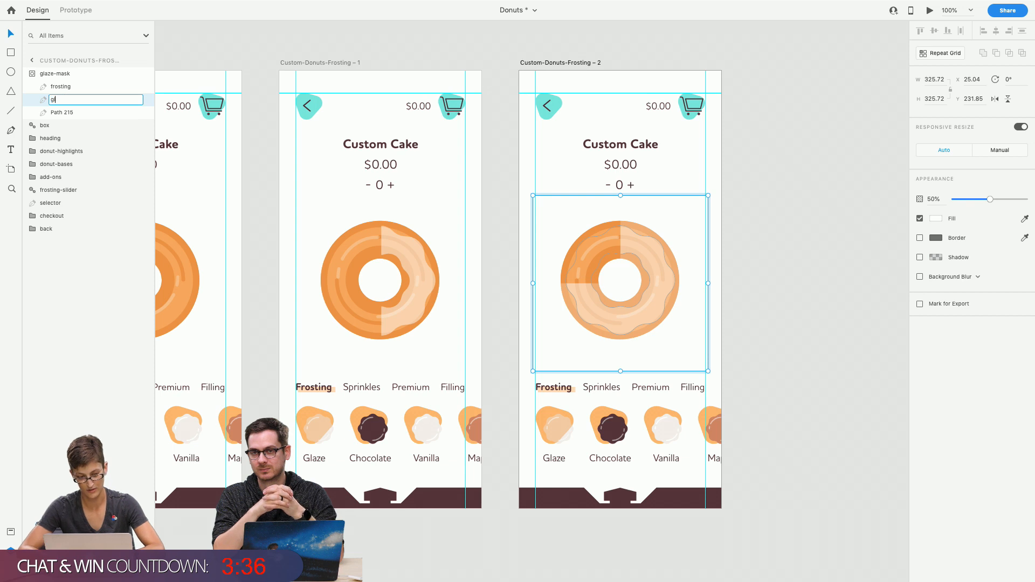
type("aze")
Rename Path 215 as none and collapse the three-quarter ring's glaze-mask group
double_click(52, 112)
type("noh")
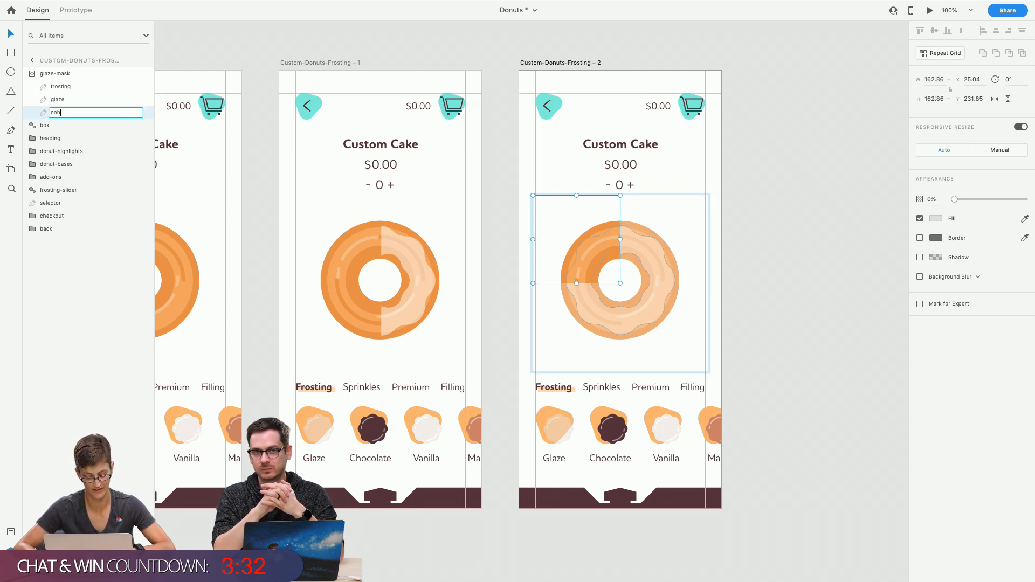
type("one")
key("Return")
left_click(32, 74)
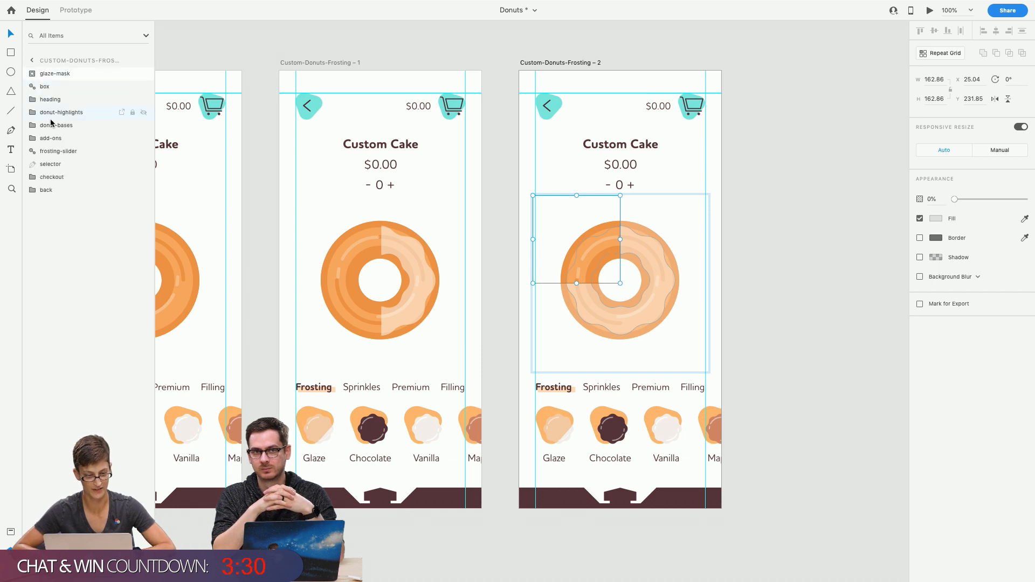
Move glaze-mask between donut-highlights and donut-bases in the layer order of the Custom-Donuts-Frosting – 2 and – 1 artboards
left_click(51, 126)
left_click_drag(65, 75, 64, 119)
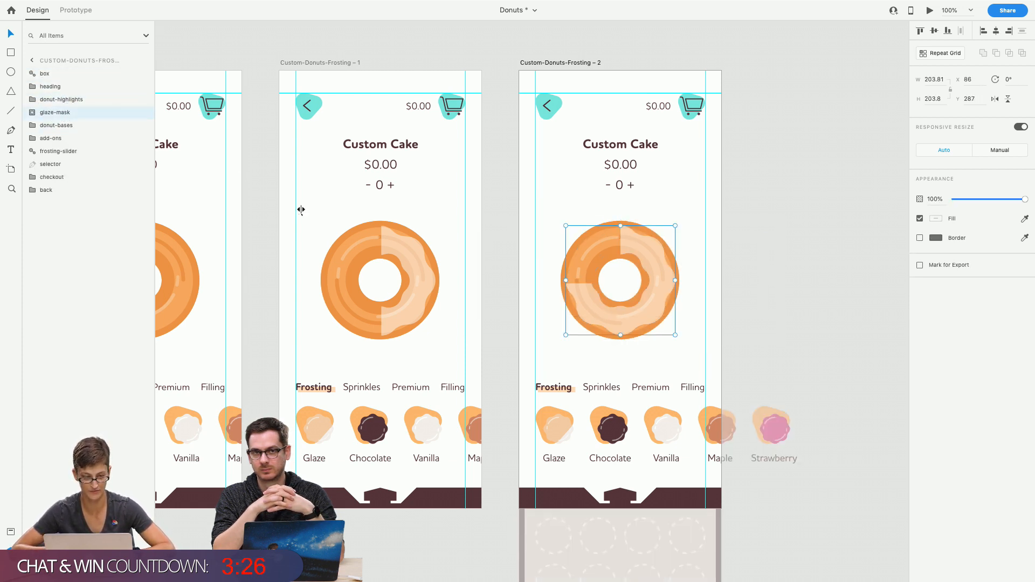
left_click(396, 251)
left_click(31, 75)
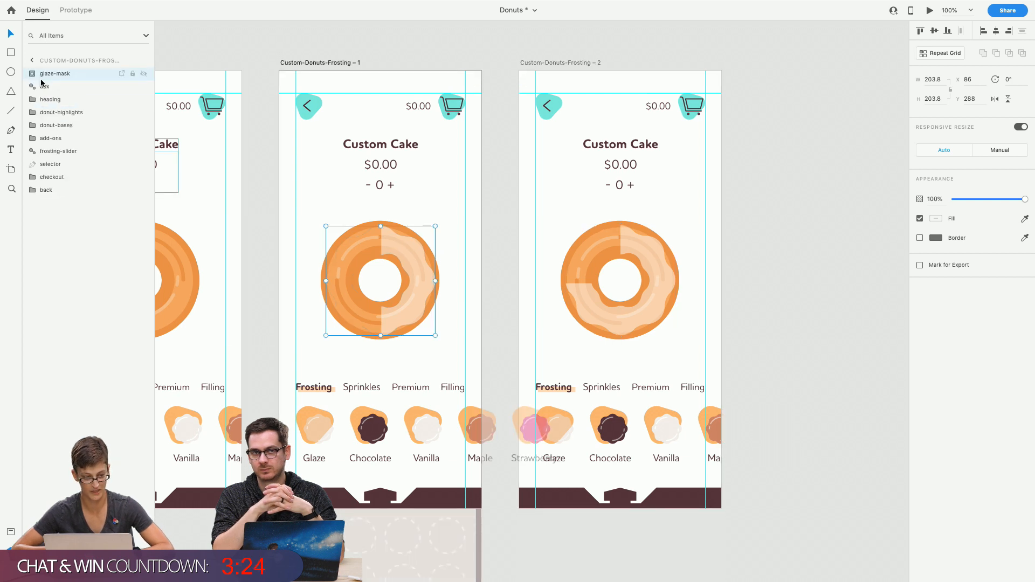
left_click_drag(54, 75, 58, 123)
Reorder glaze-mask in the first Custom-Donuts-Frosting artboard so it sits directly below donut-highlights
scroll(245, 180, "left", 5)
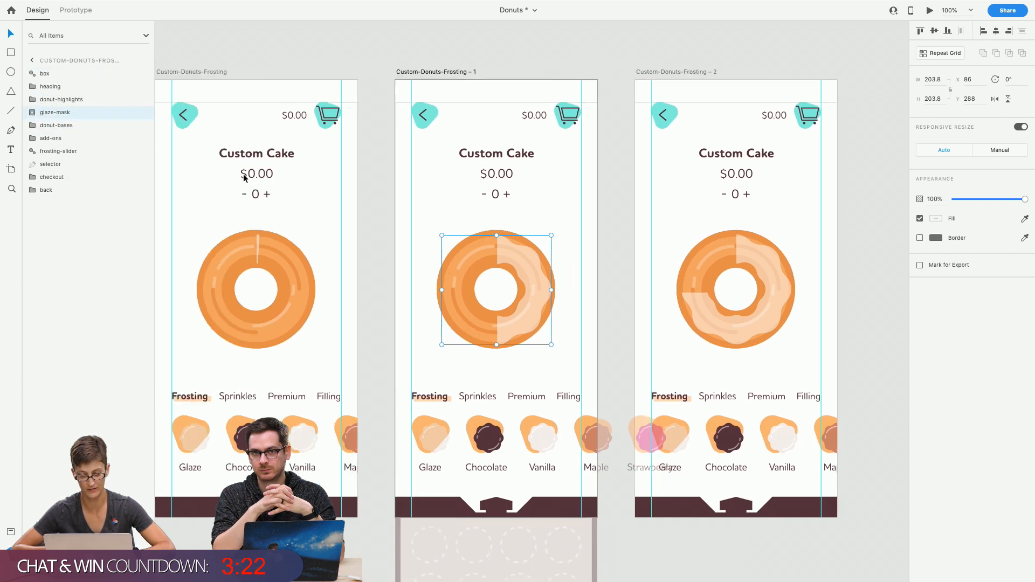
left_click(267, 257)
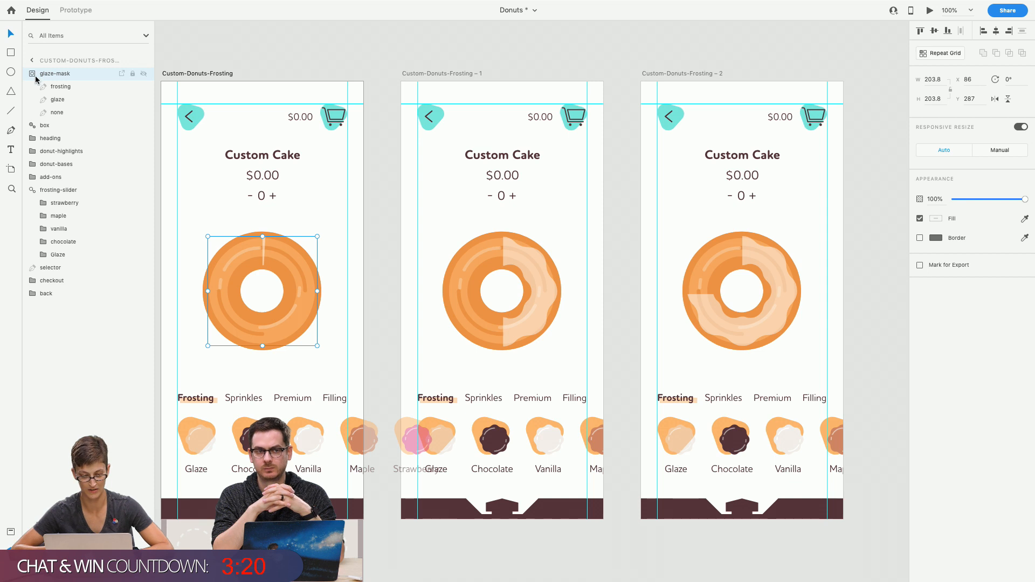
left_click(33, 74)
left_click_drag(49, 77, 51, 141)
left_click(31, 153)
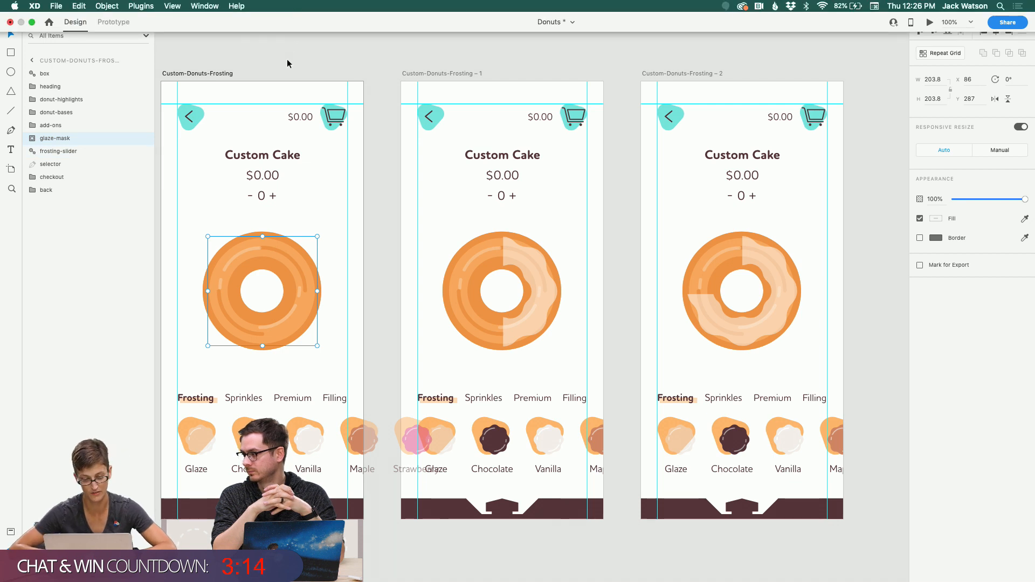
left_click_drag(54, 139, 58, 108)
left_click(334, 50)
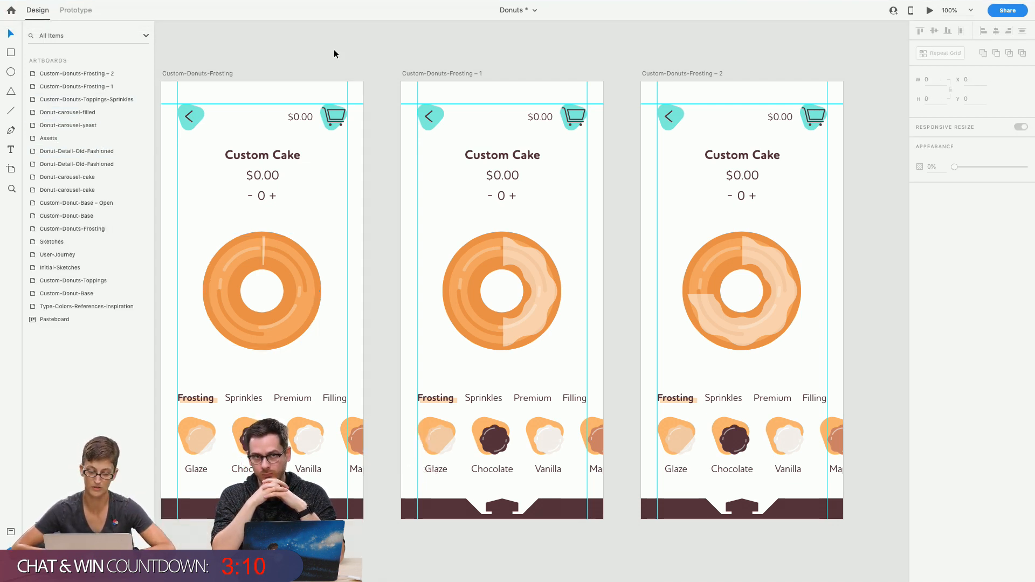
Duplicate the Custom-Donuts-Frosting – 2 artboard
scroll(334, 49, "right", 5)
left_click(531, 97)
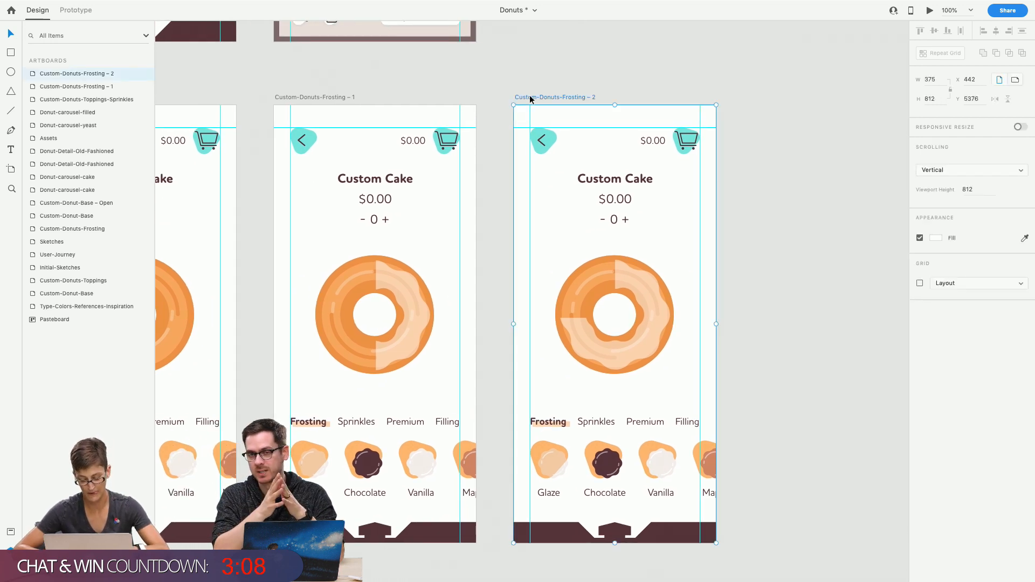
key("super+d")
scroll(683, 179, "right", 10)
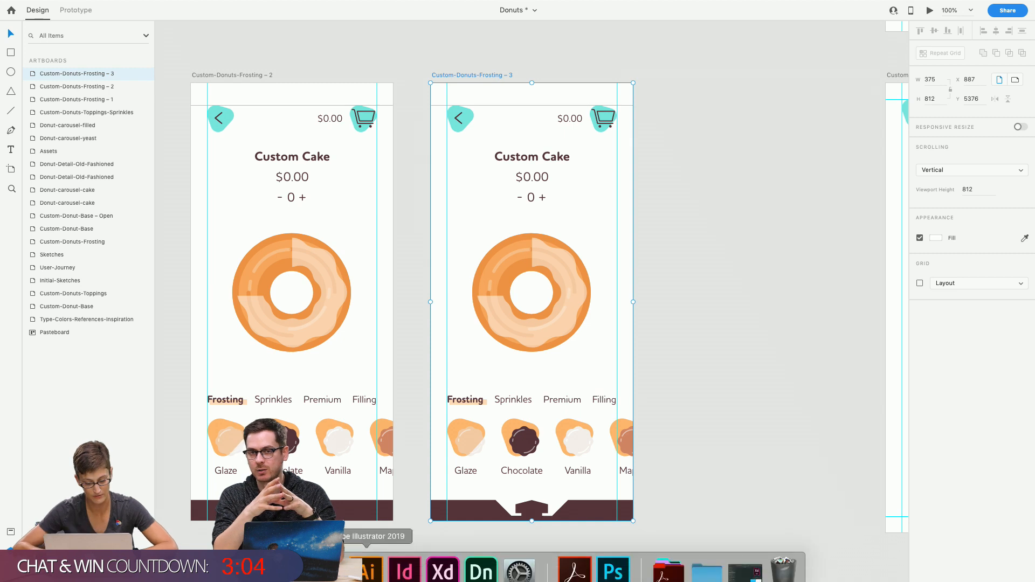
Check the layer names and order inside glaze-mask on the Custom-Donuts-Frosting – 2 and – 1 artboards
left_click(319, 305)
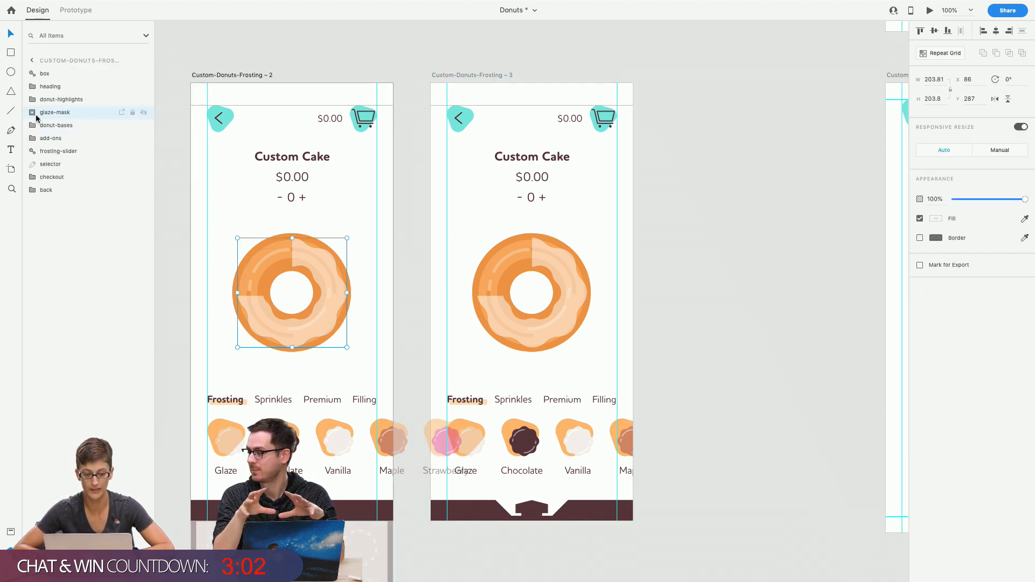
left_click(33, 114)
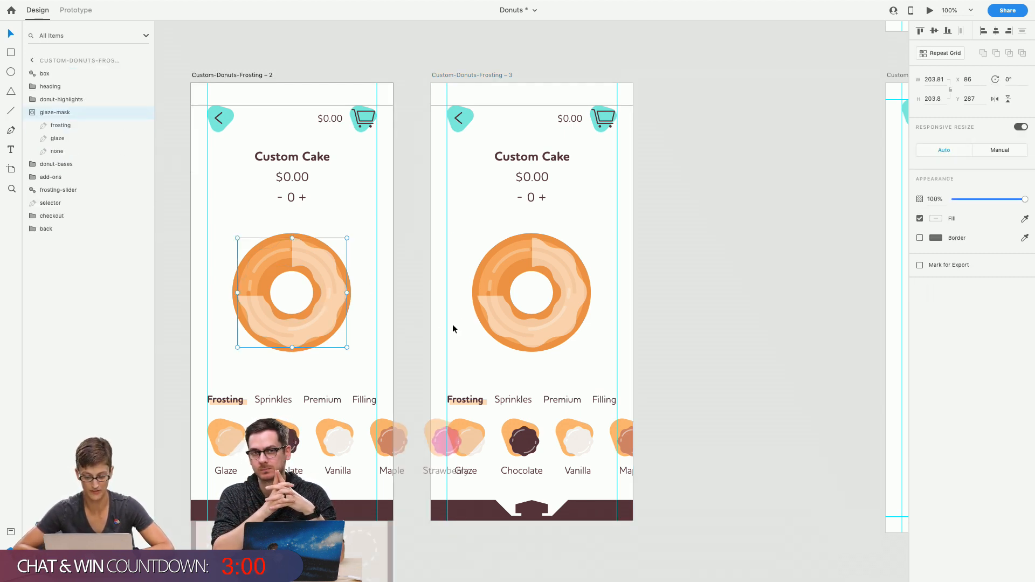
scroll(301, 221, "left", 5)
left_click(270, 289)
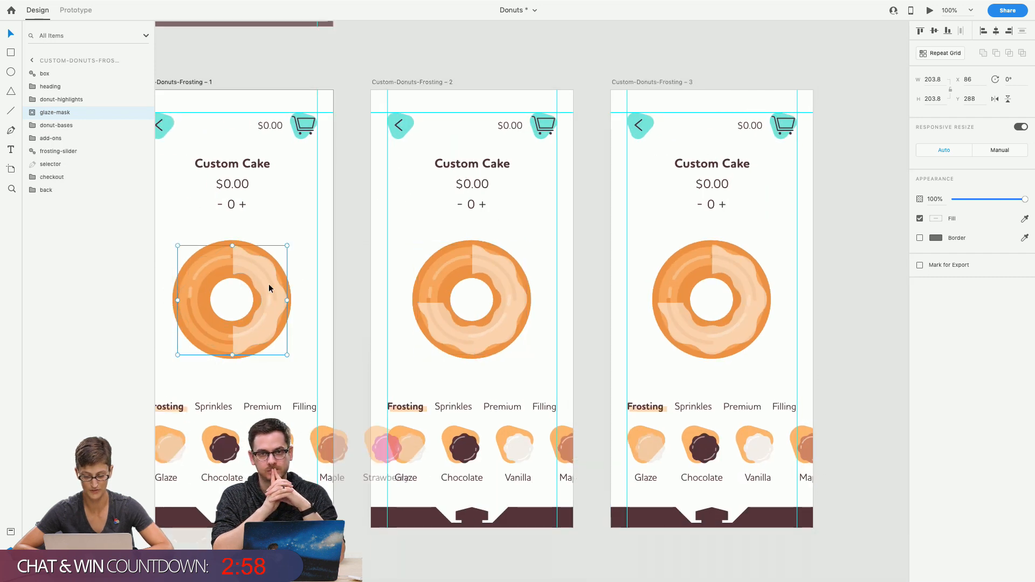
left_click(35, 116)
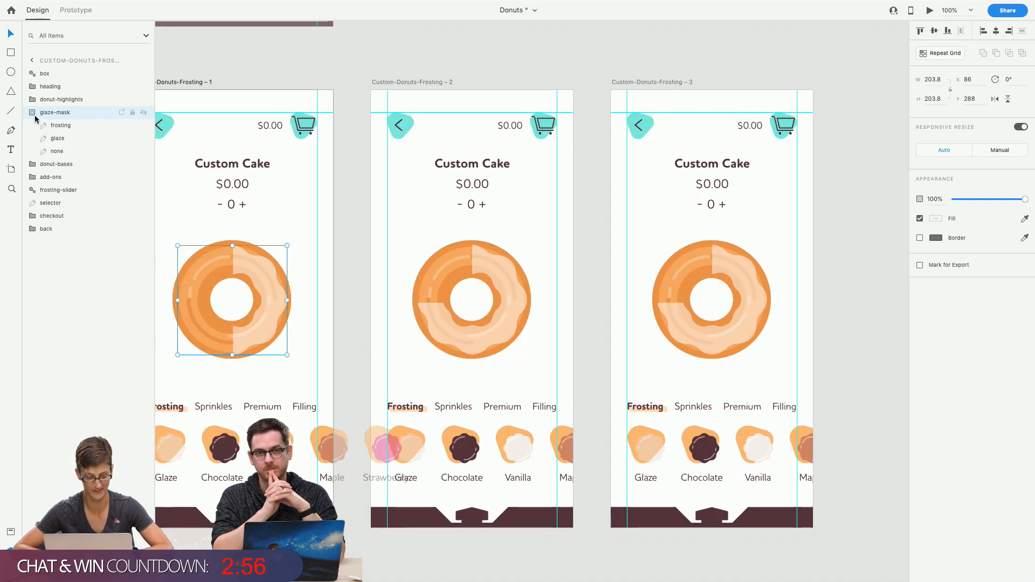
left_click(60, 143)
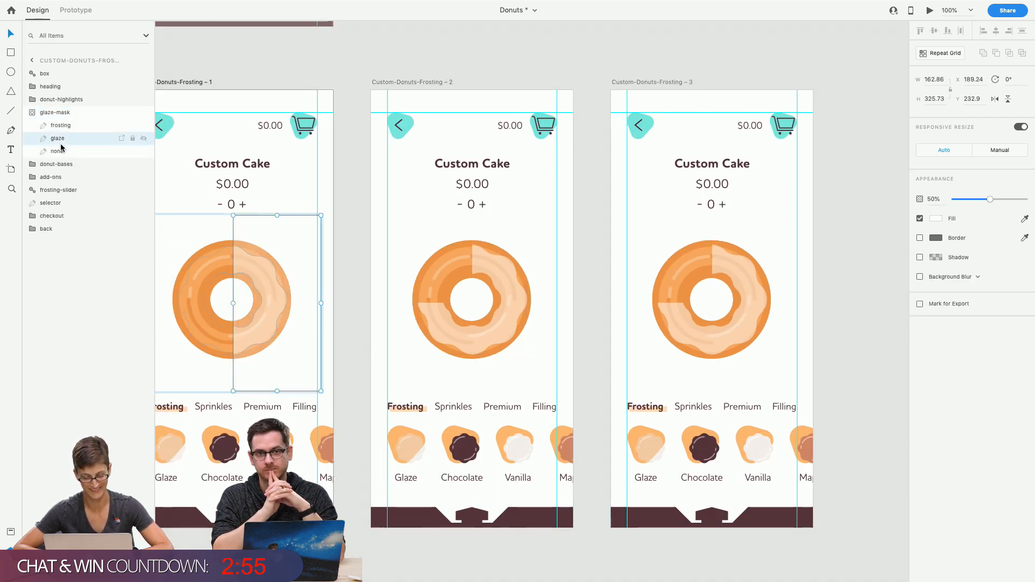
left_click(290, 61)
scroll(289, 60, "left", 3)
scroll(290, 59, "down", 2)
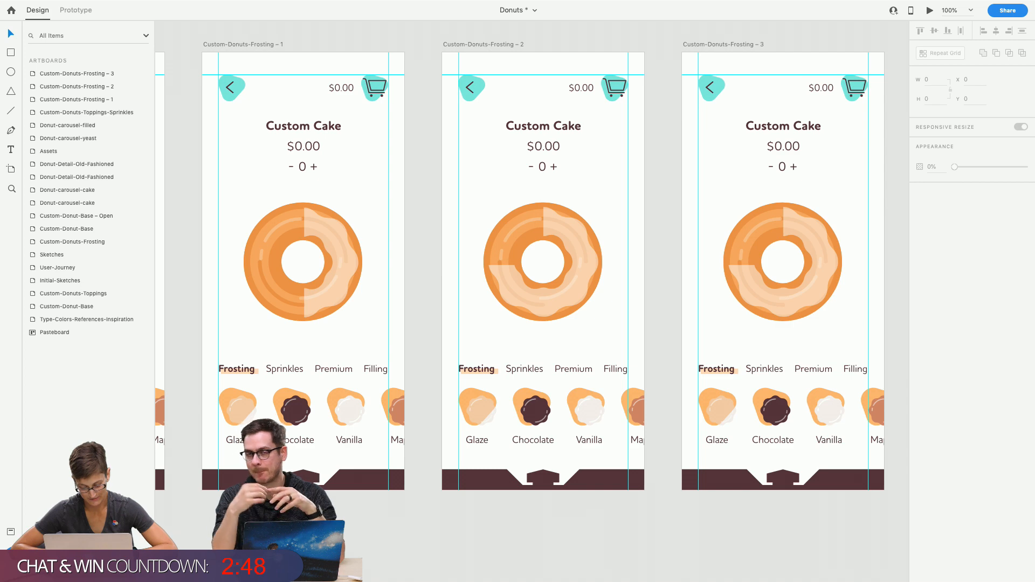
Switch to Illustrator, copy the full frosting ring above the artboard and return to Adobe XD
left_click(379, 565)
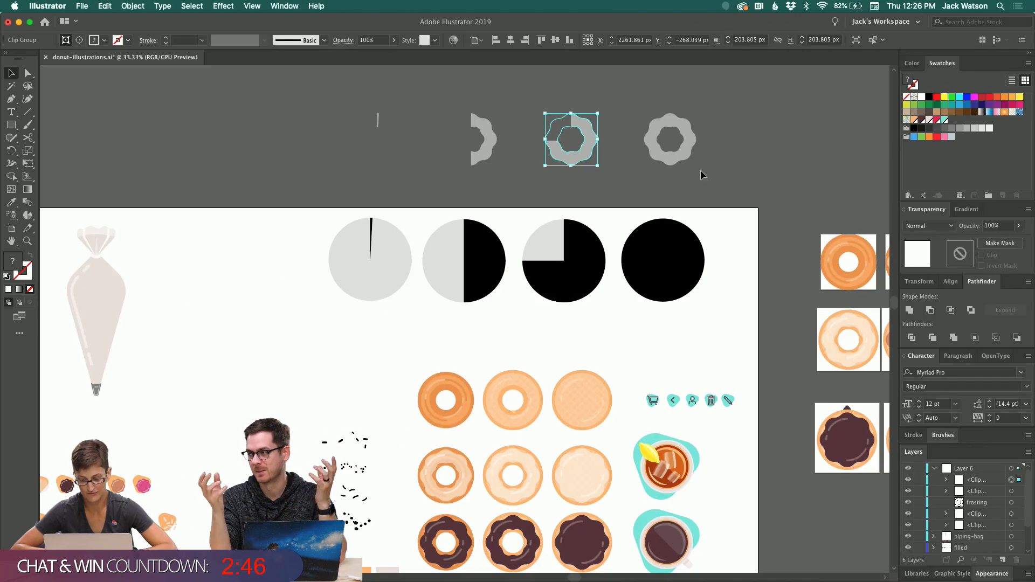
left_click(686, 162)
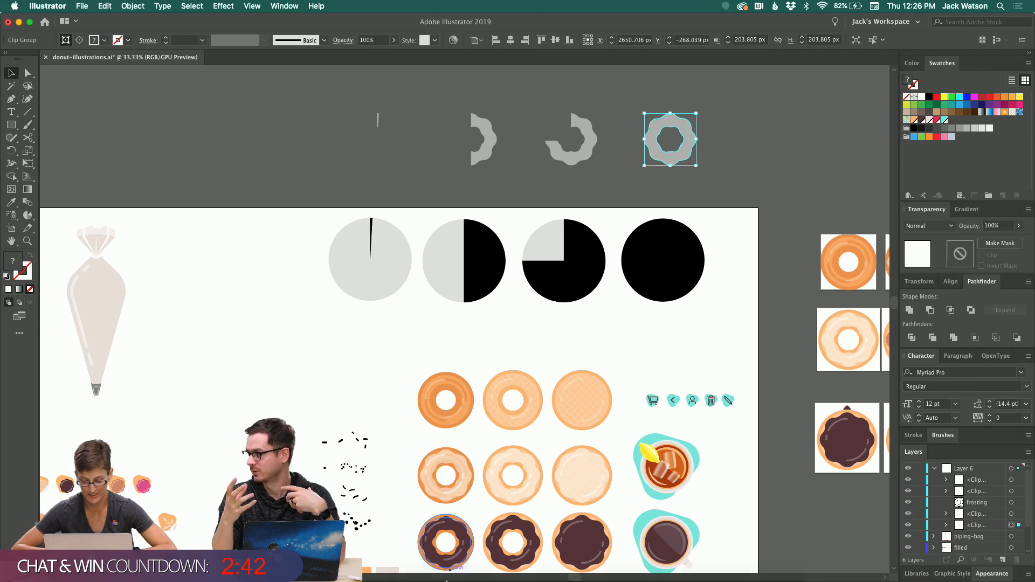
left_click(436, 577)
Replace the three-quarter ring on the Custom-Donuts-Frosting – 3 artboard with the copied full ring, aligned over the donut at X 86, Y 287
scroll(614, 311, "right", 5)
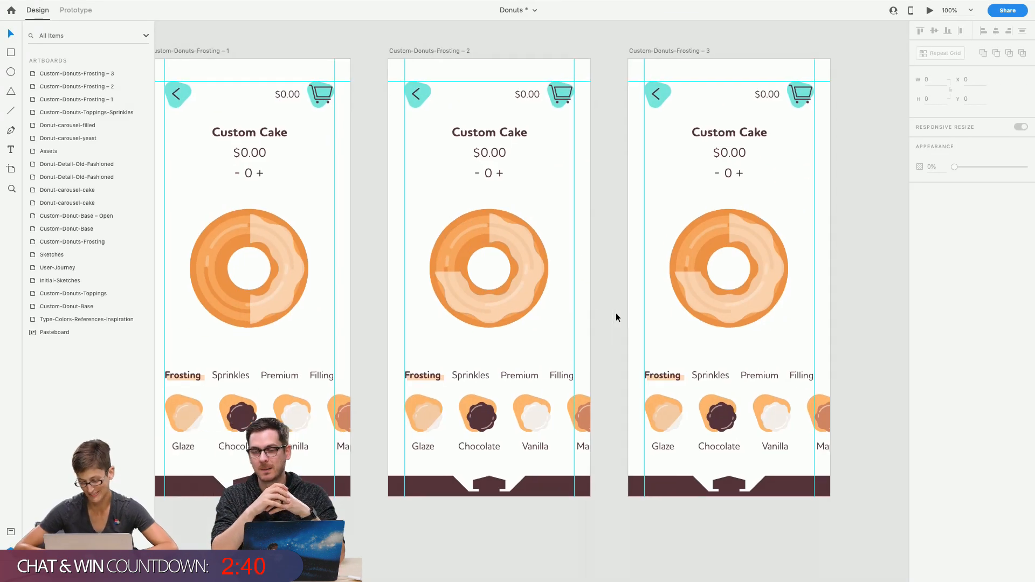
left_click(430, 319)
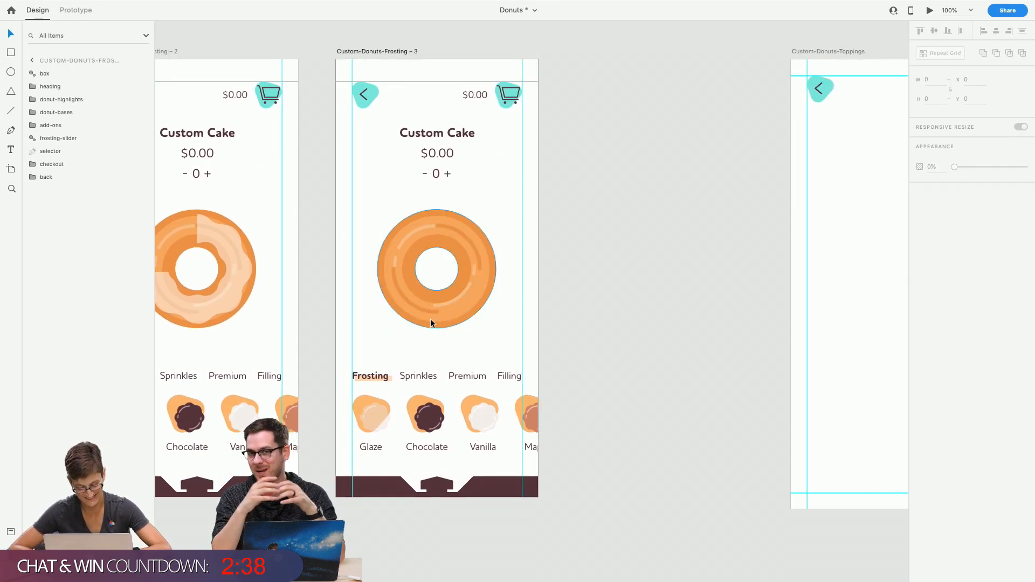
left_click_drag(426, 321, 425, 312)
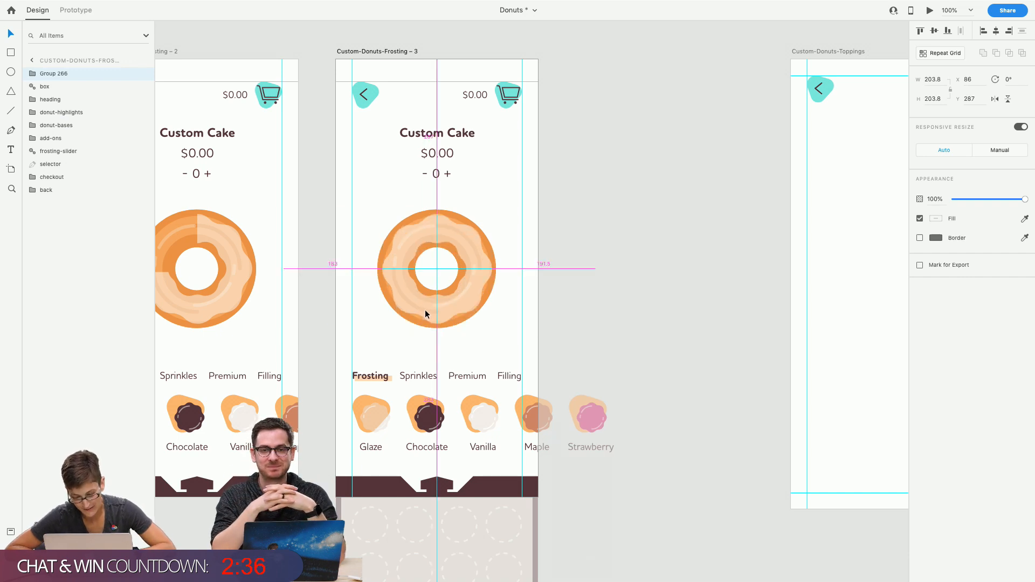
left_click(601, 318)
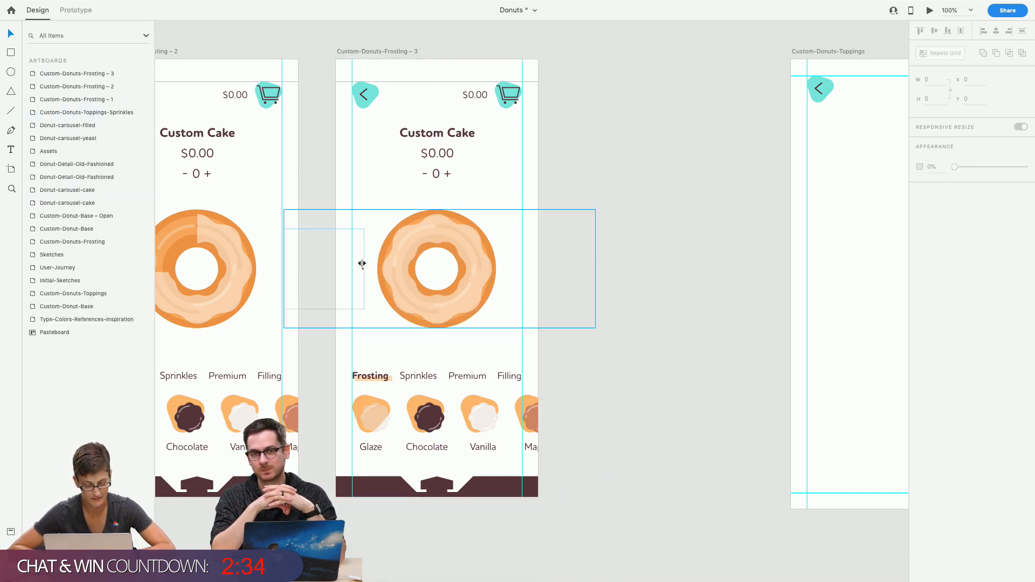
Ungroup the outer wrapper of the full frosting ring on the Custom-Donuts-Frosting – 3 artboard, keeping its inner mask group
left_click(396, 281)
right_click(32, 74)
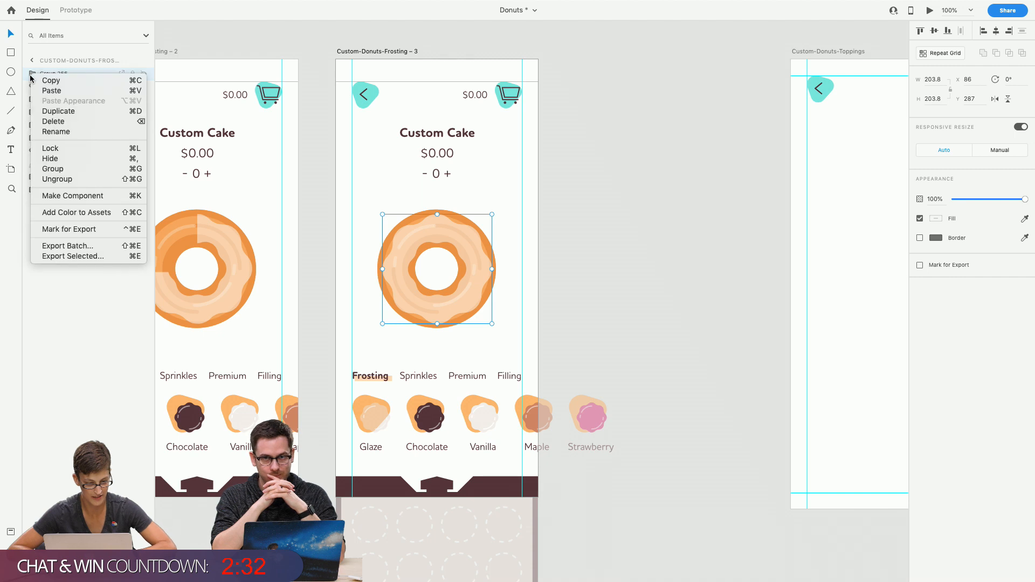
left_click(45, 81)
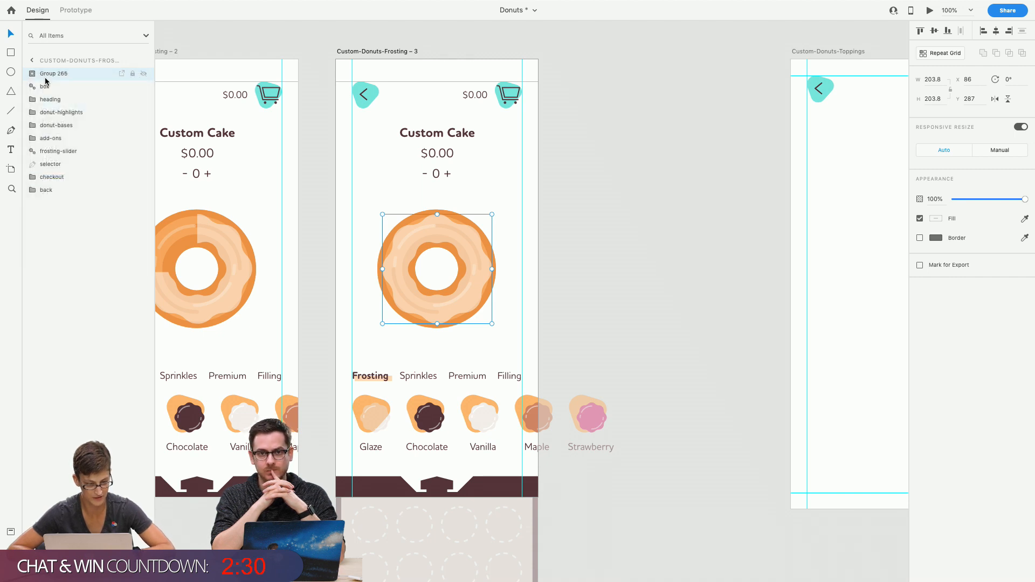
Rename the full frosting ring's mask group on the Custom-Donuts-Frosting – 3 artboard as glaze-mask
double_click(56, 78)
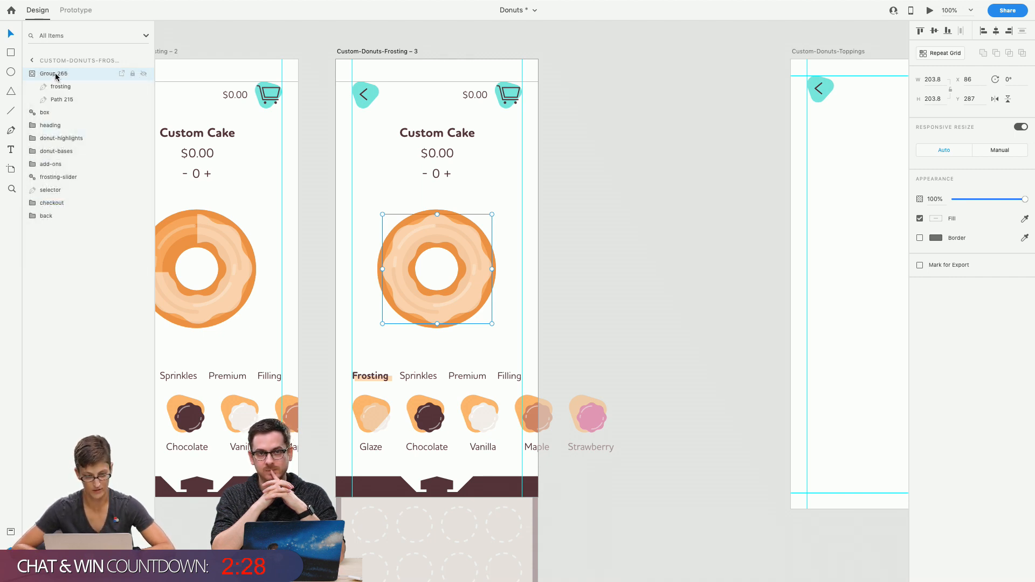
double_click(56, 75)
type("glaze-mask")
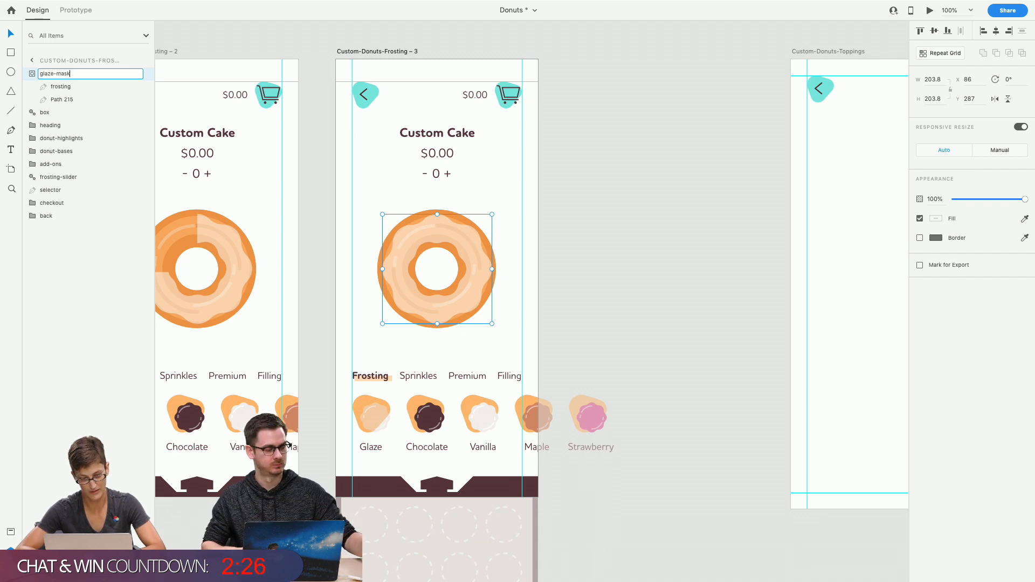
key("Return")
Rename the path below frosting inside glaze-mask as glaze, and toggle its visibility off and on to check it
left_click(62, 99)
double_click(62, 98)
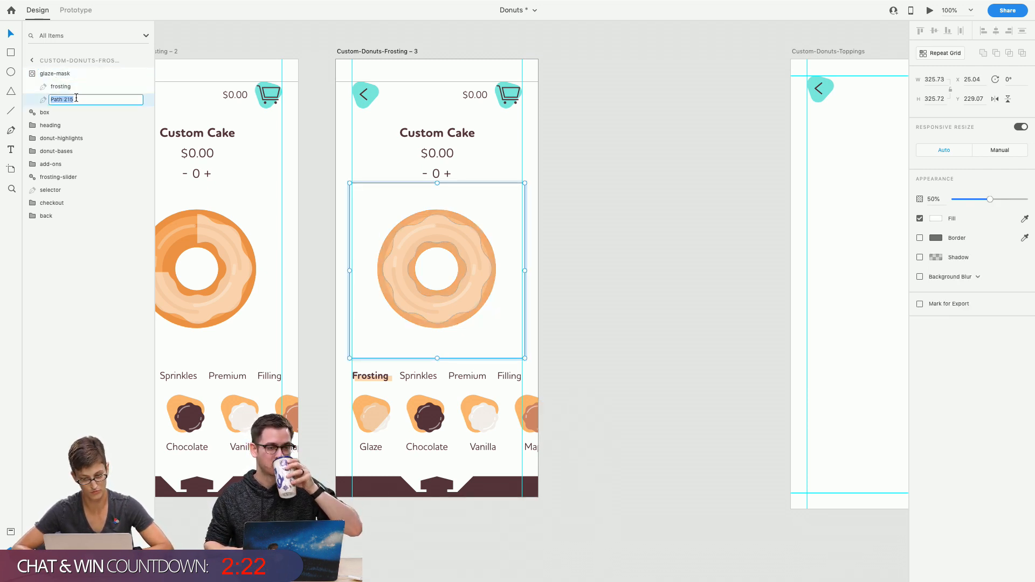
type("glaze")
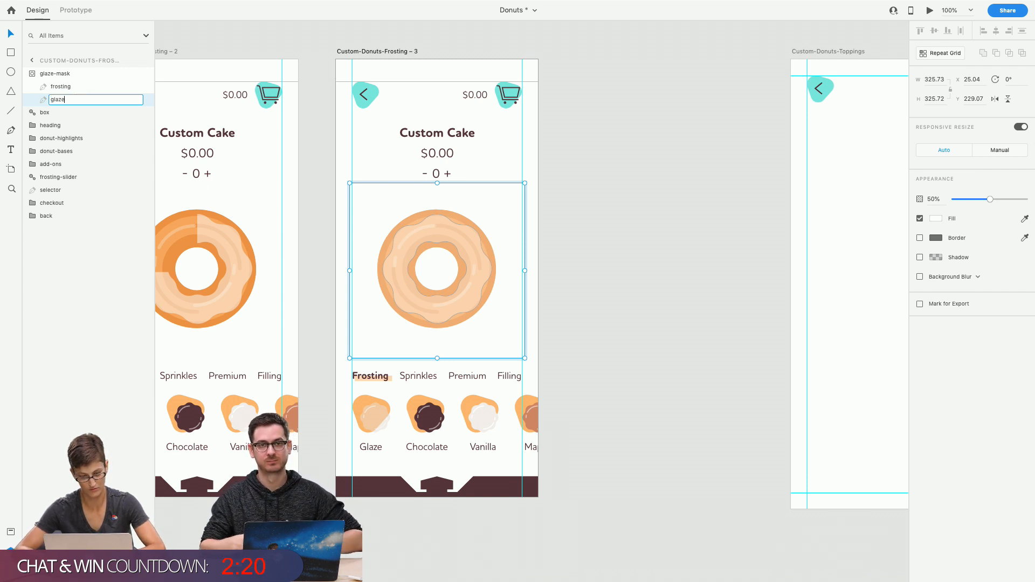
key("Return")
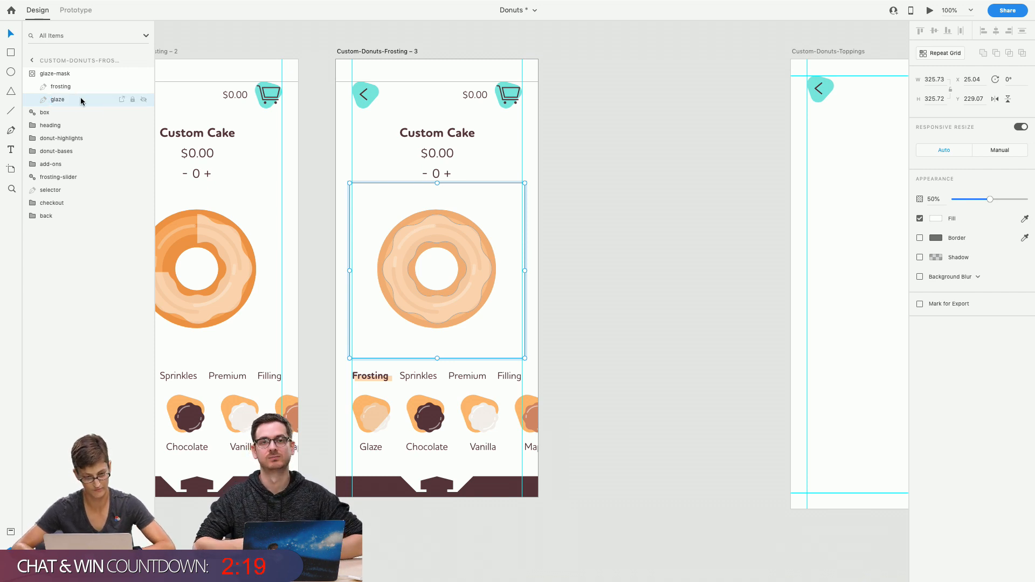
left_click(143, 101)
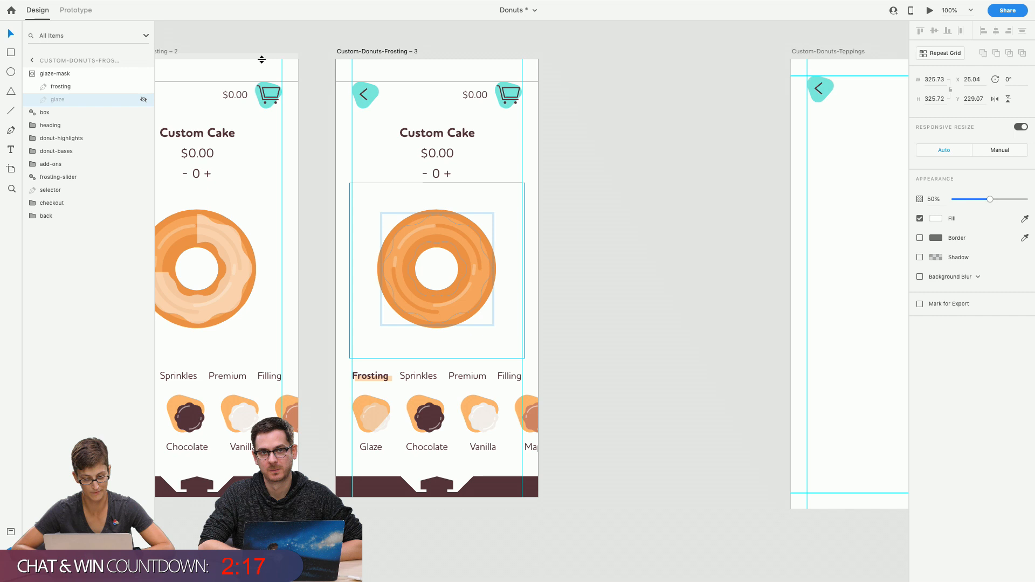
left_click(144, 100)
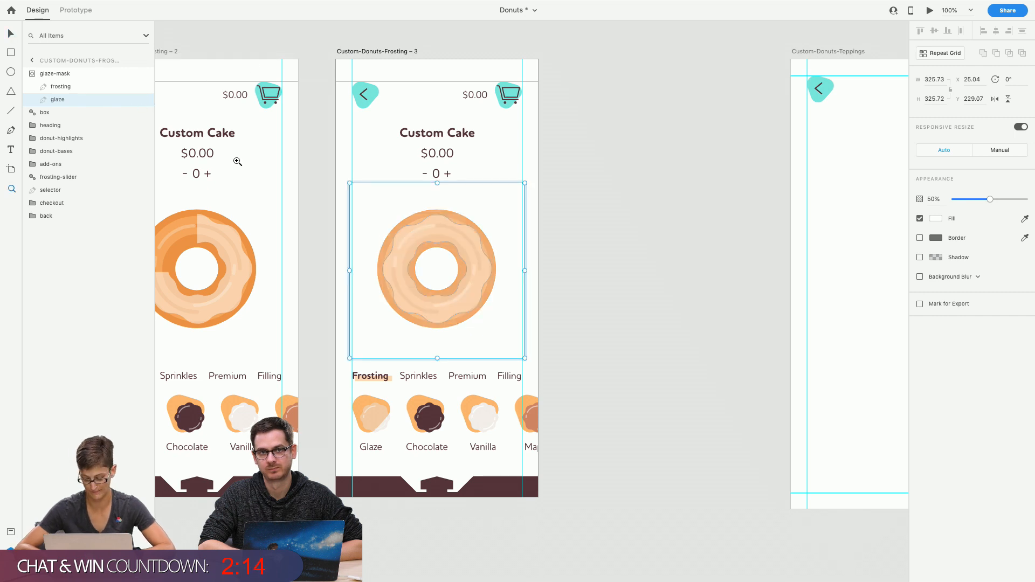
Move the Custom-Donuts-Toppings-Sprinkles artboard directly below the Custom-Donuts-Frosting artboard
left_click(320, 158, "alt")
left_click(321, 158)
left_click(251, 152, "alt")
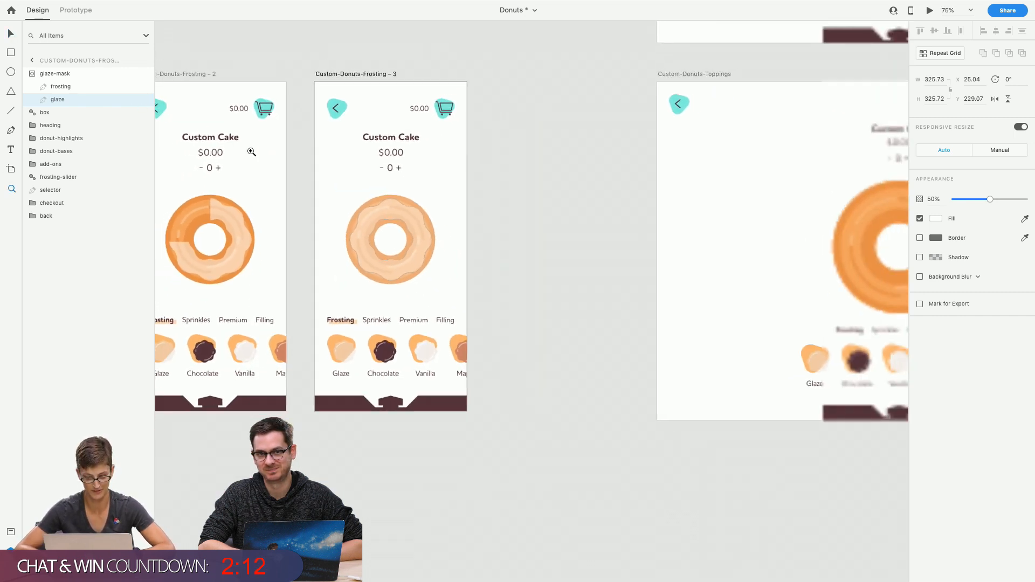
scroll(252, 152, "left", 6)
left_click(407, 219, "alt")
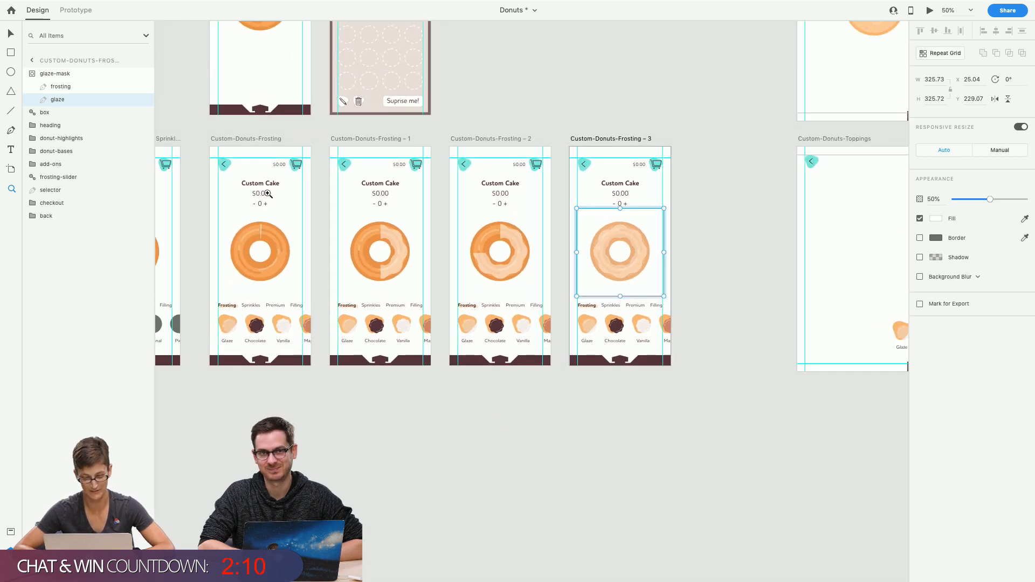
scroll(267, 194, "left", 5)
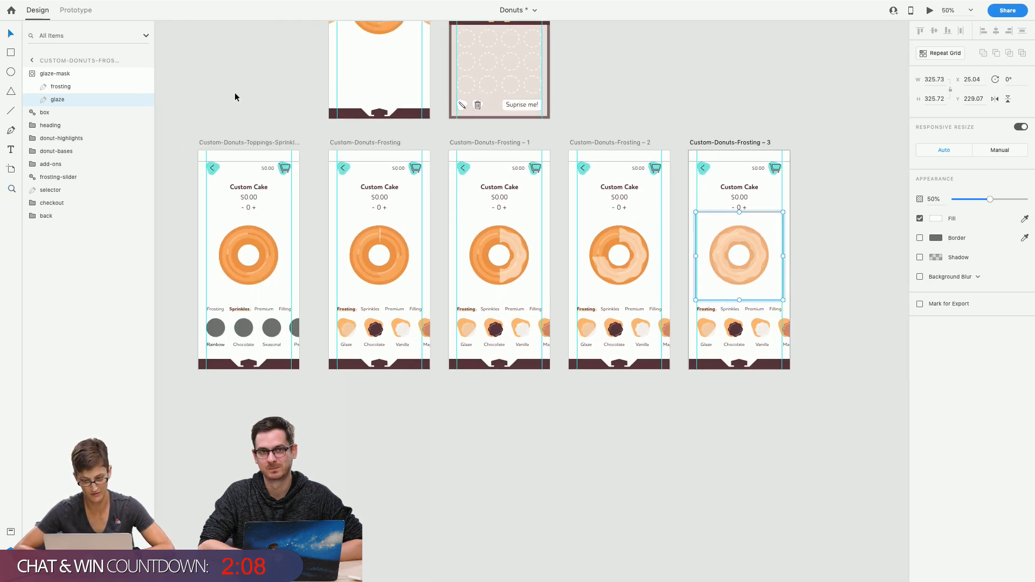
left_click(340, 144)
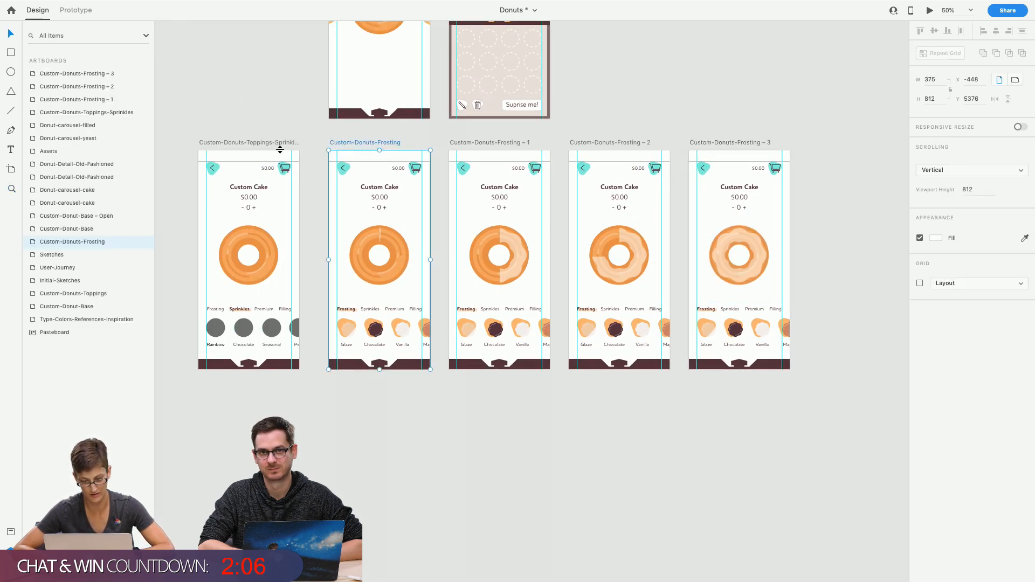
left_click_drag(278, 144, 405, 380)
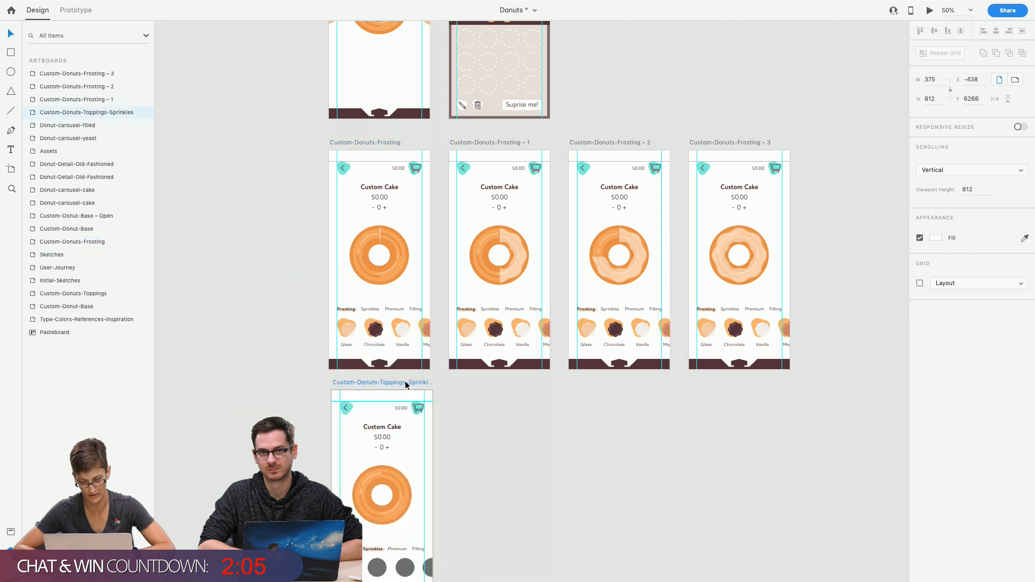
left_click(363, 143)
double_click(344, 332)
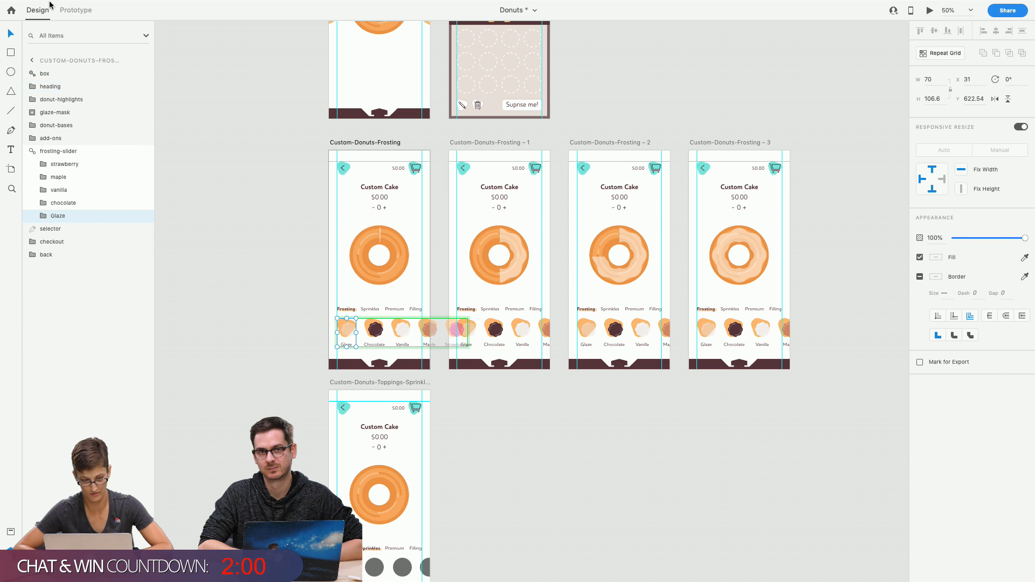
left_click(69, 11)
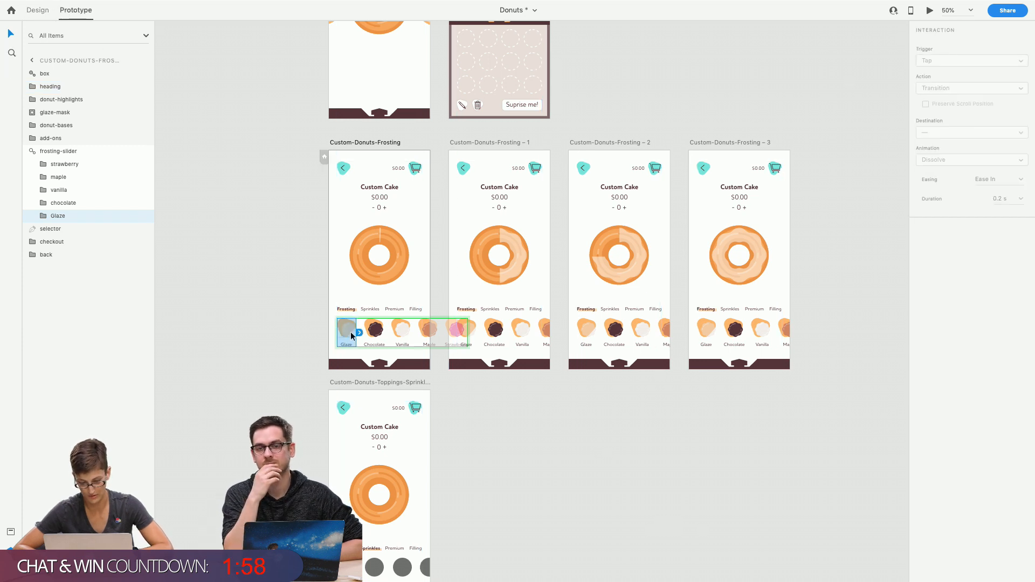
left_click(380, 239)
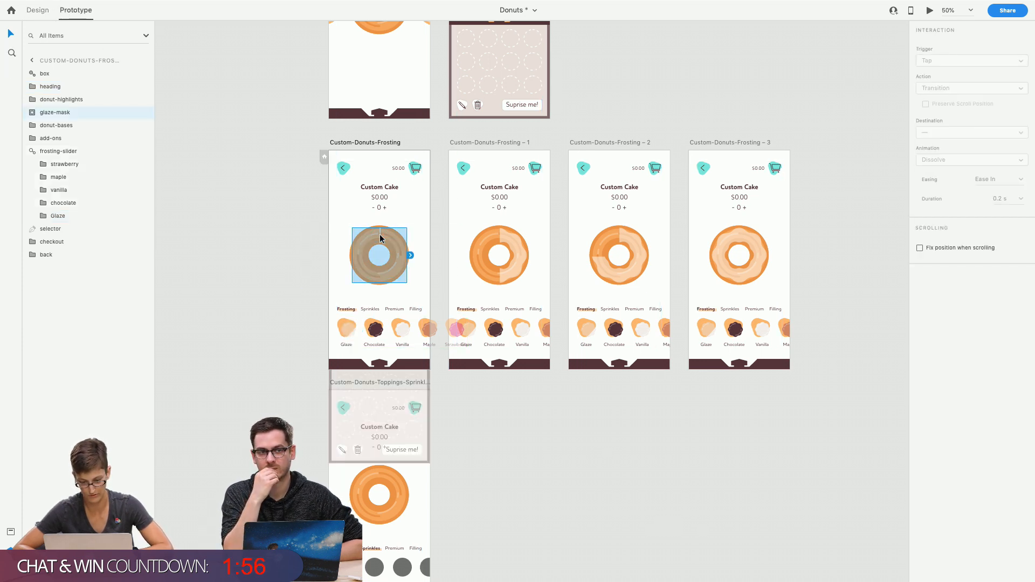
Duplicate the Custom-Donuts-Frosting artboard and place the copy to the left of the original in the same row
left_click(348, 142)
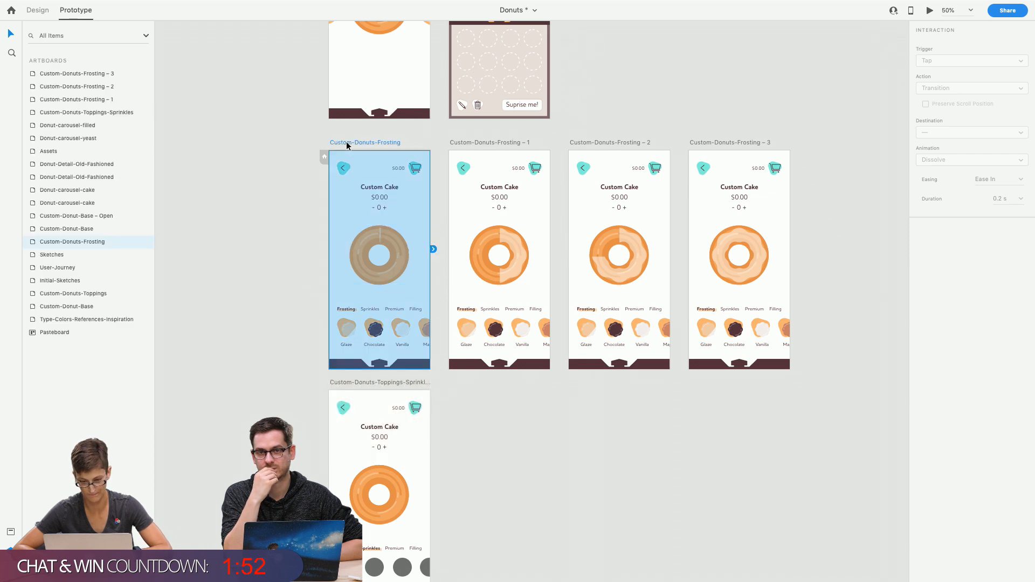
key("super+d")
scroll(346, 142, "right", 6)
left_click_drag(530, 186, 367, 186)
Clear the thin glaze sliver inside glaze-mask from view on the Custom-Donuts-Frosting – 4 artboard, leaving a plain donut
left_click(370, 276)
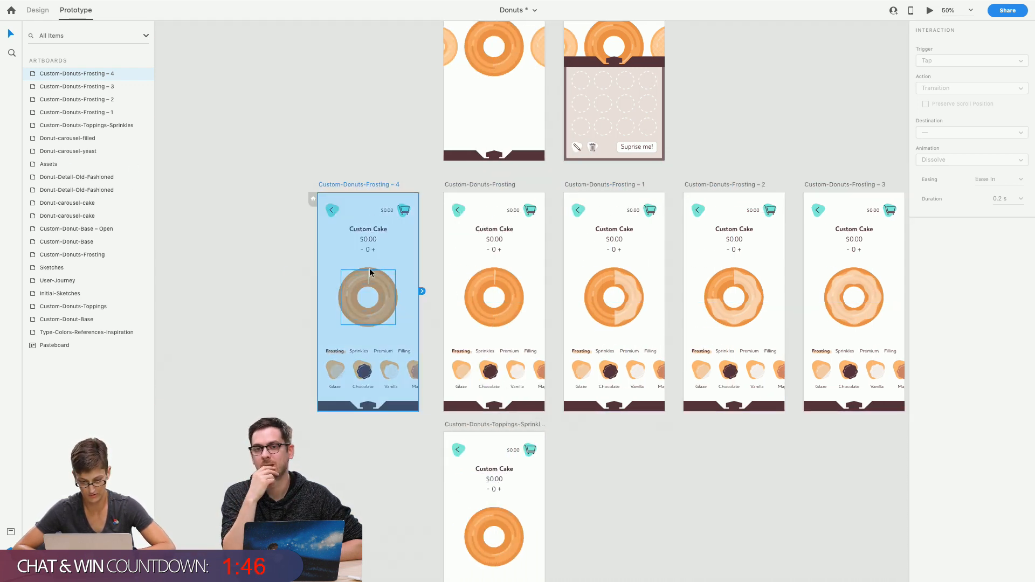
double_click(370, 276)
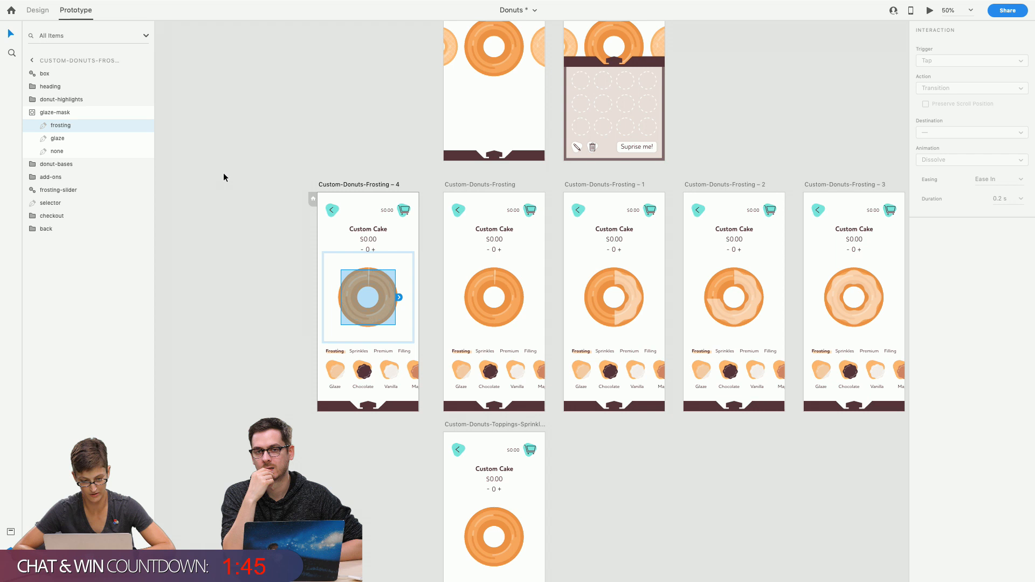
left_click(58, 138)
left_click(37, 11)
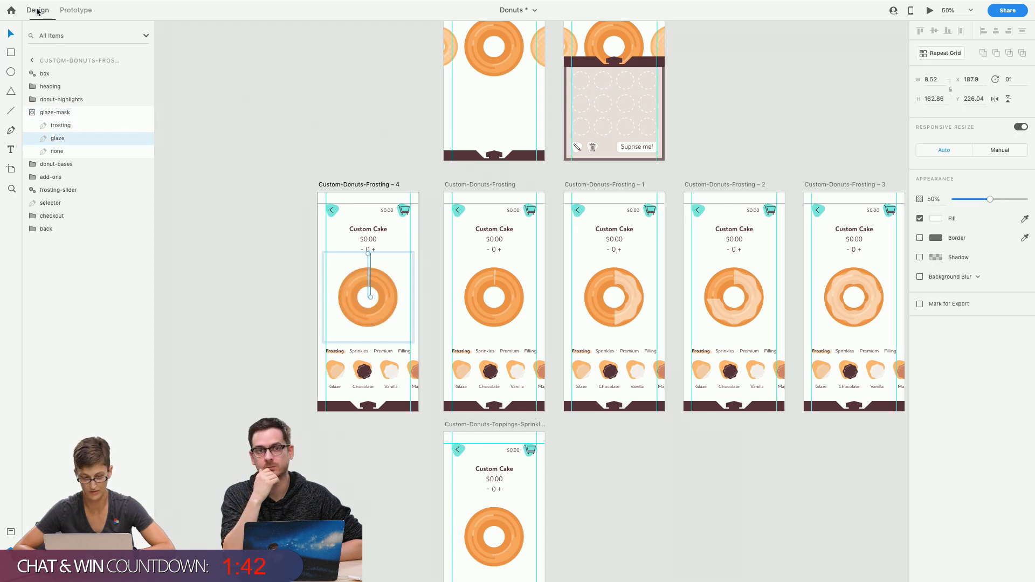
left_click(240, 221)
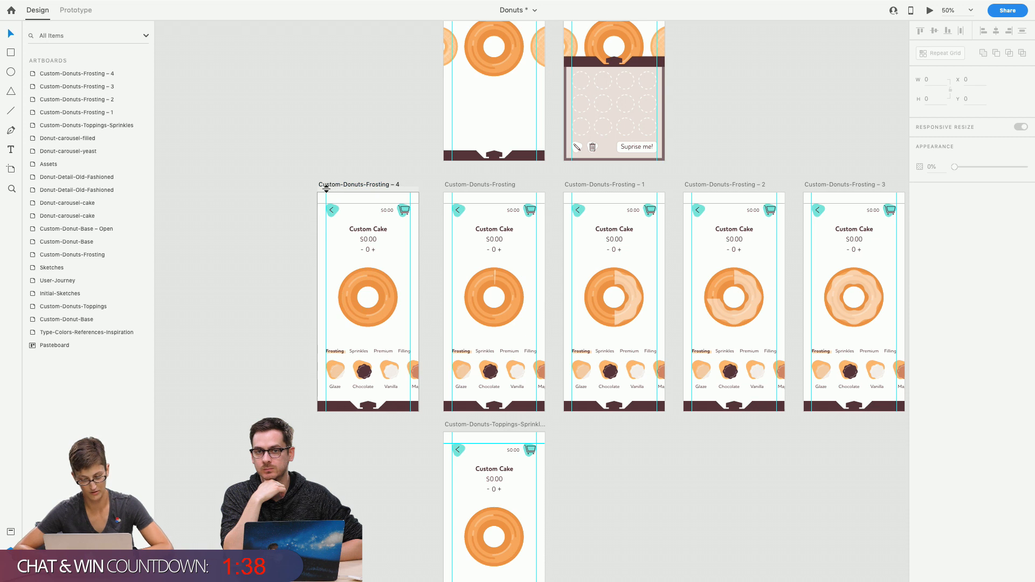
Link the Glaze swatch on the Custom-Donuts-Frosting – 4 artboard to Custom-Donuts-Frosting with a Tap trigger and Auto-Animate action
left_click(11, 532)
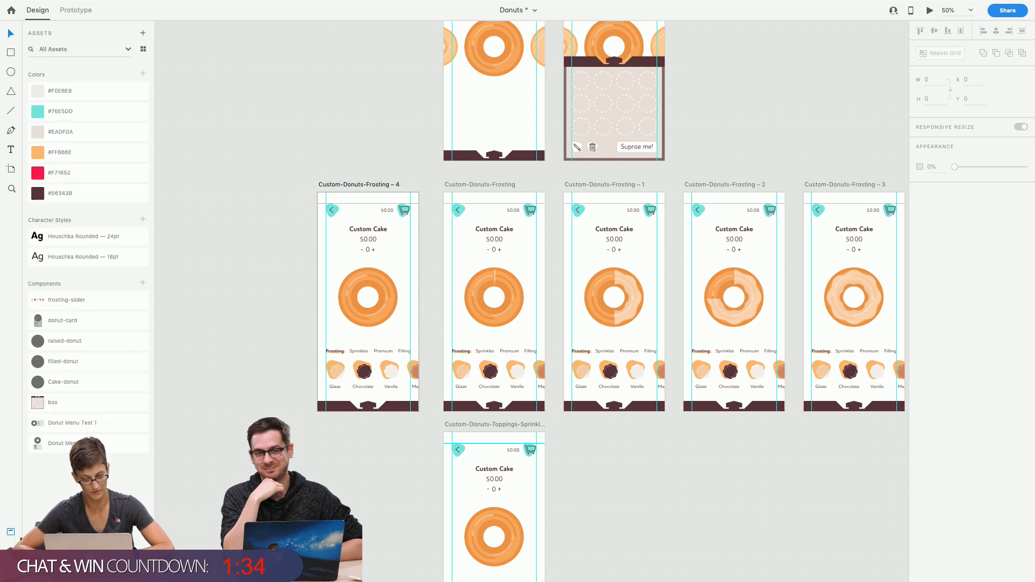
left_click(80, 13)
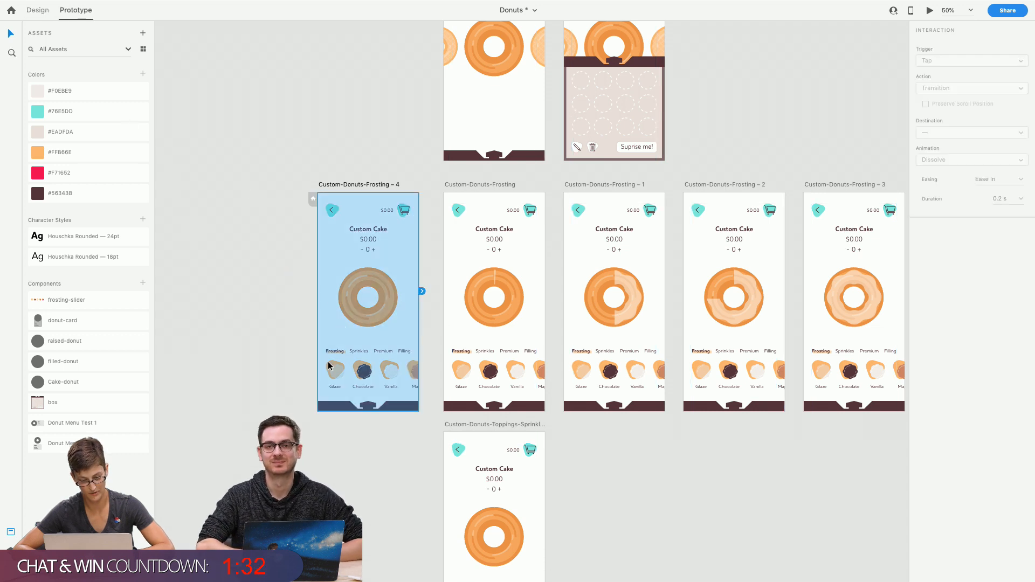
left_click(329, 366)
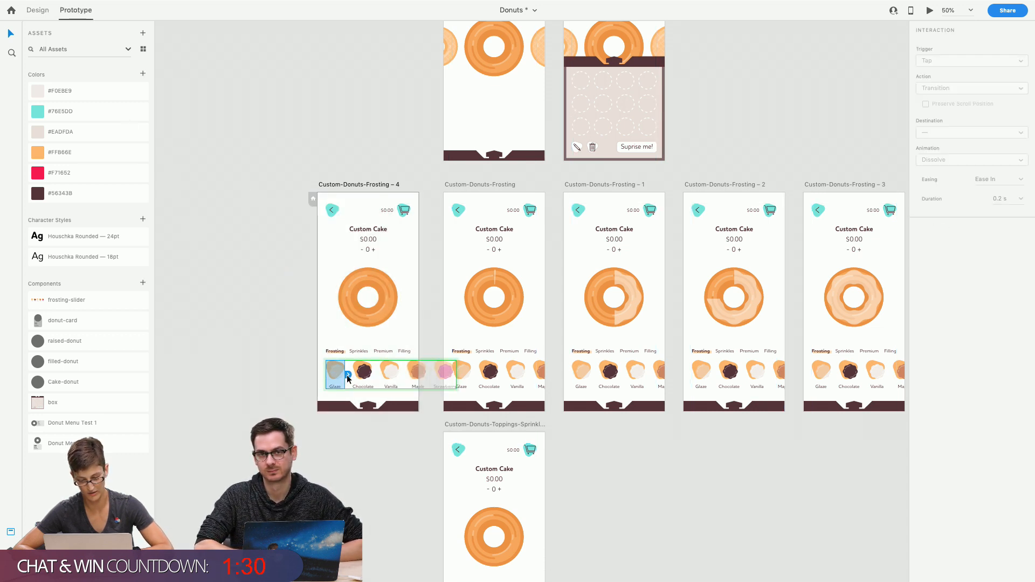
left_click_drag(347, 379, 441, 302)
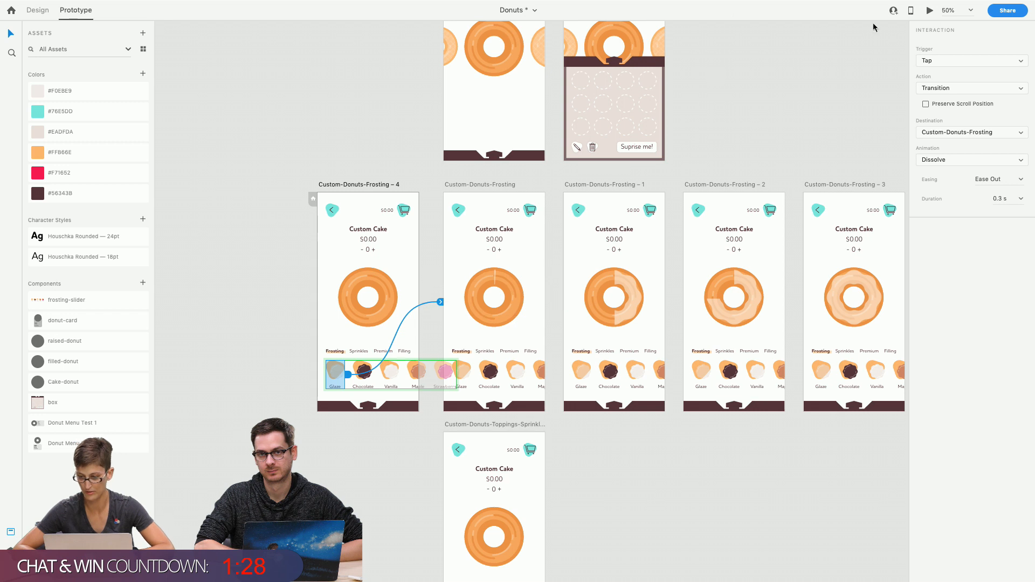
left_click(965, 88)
left_click(944, 98)
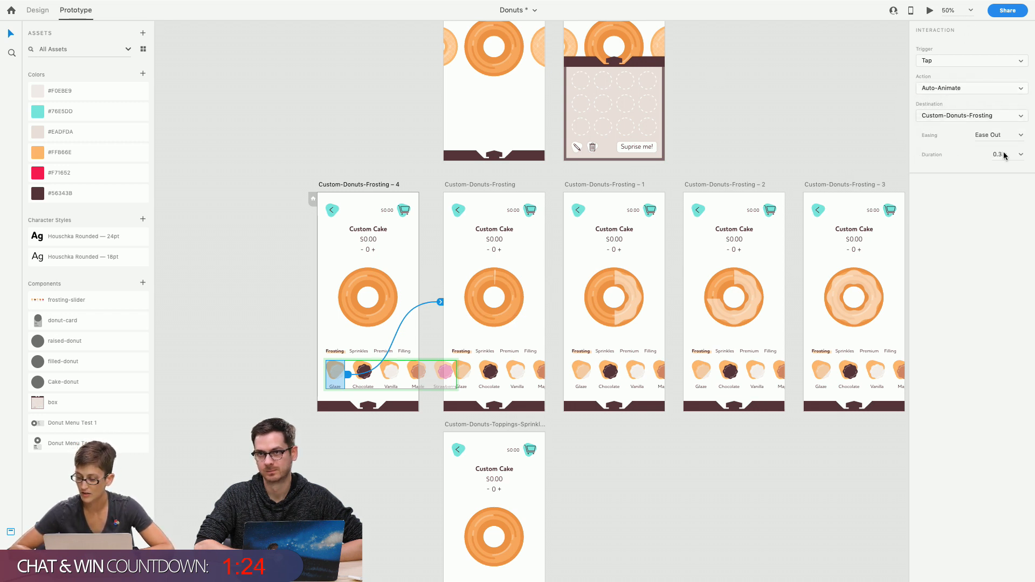
Keep Ease Out easing for the Glaze swatch interaction and set its duration to 0.2 s
left_click(1020, 135)
key("Return")
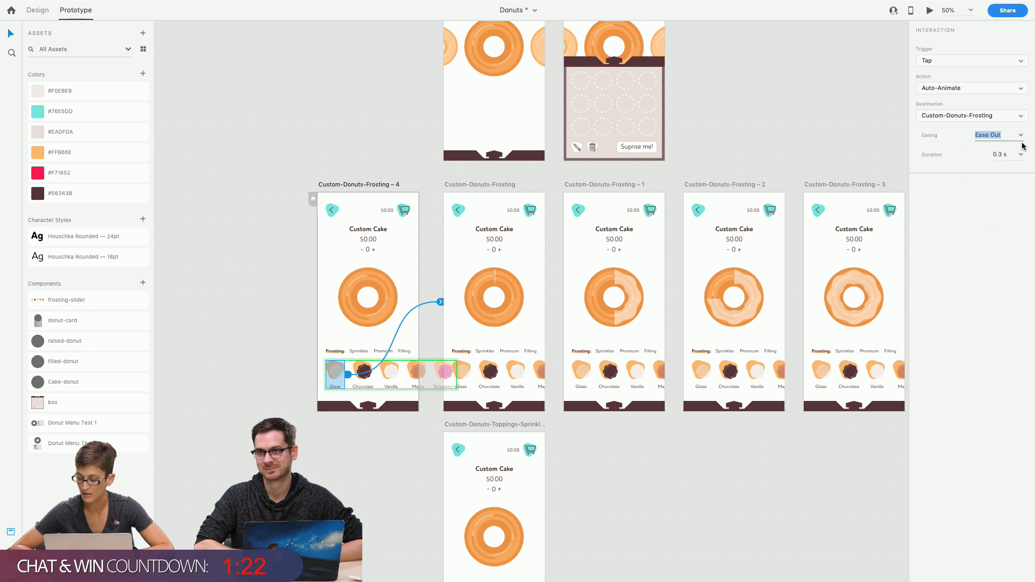
key("Tab")
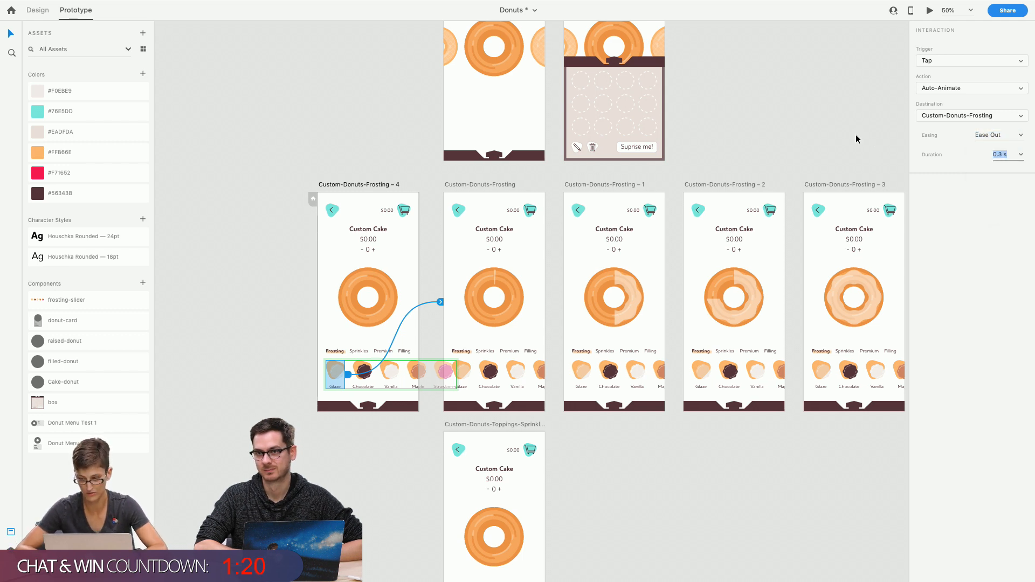
key("BackSpace")
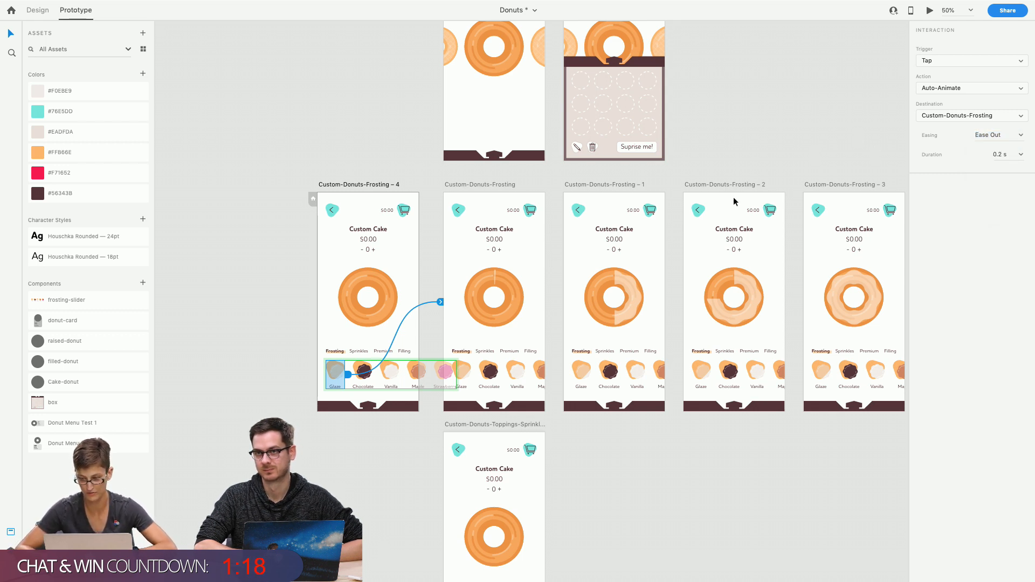
Link the whole Custom-Donuts-Frosting artboard to the Custom-Donuts-Frosting – 1 artboard with an Auto-Animate interaction
left_click(461, 185)
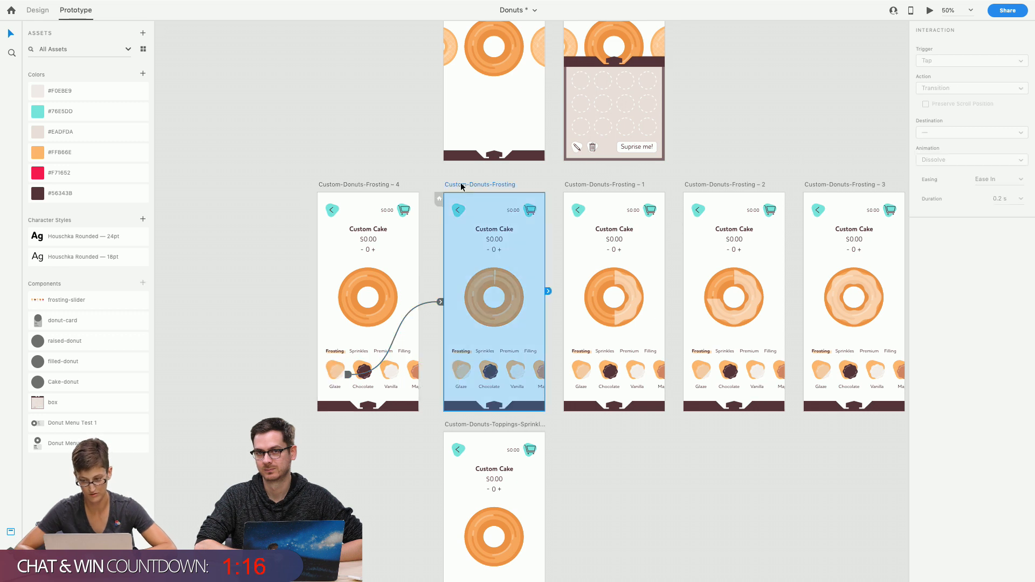
scroll(356, 153, "right", 3)
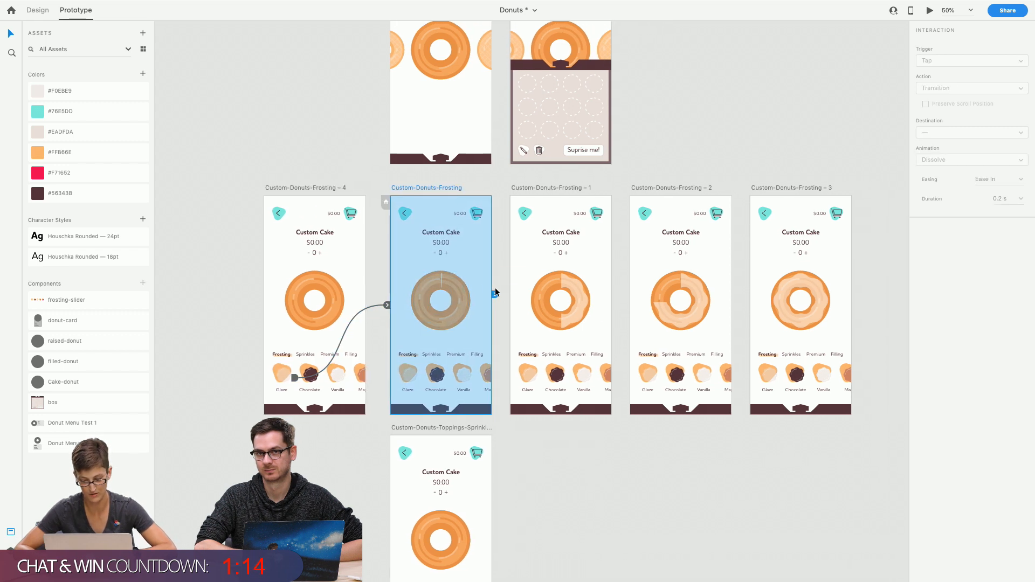
left_click_drag(495, 296, 509, 300)
scroll(512, 298, "right", 2)
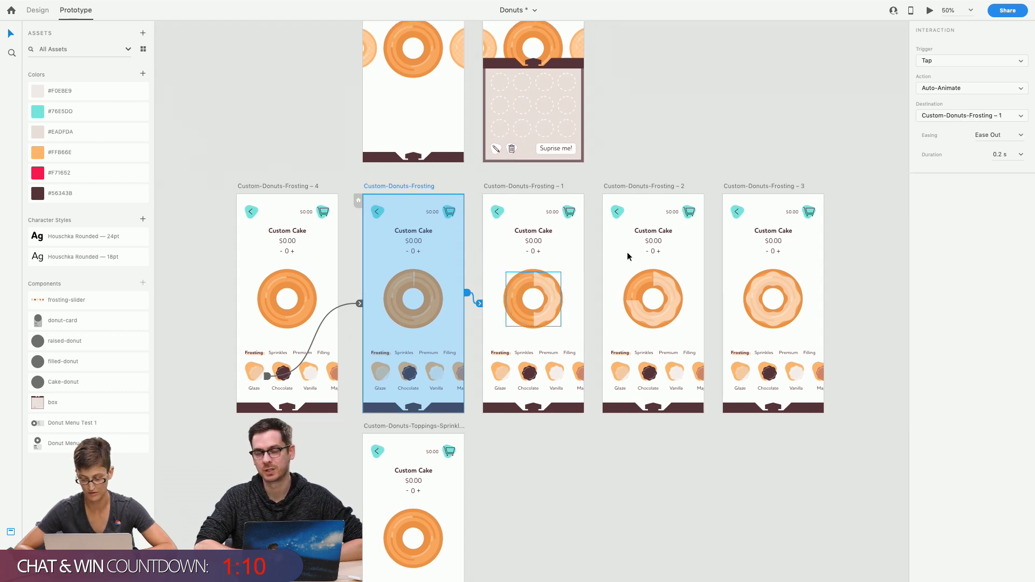
Change the Custom-Donuts-Frosting artboard interaction's trigger to Time and set its duration to 0.1 s
left_click(942, 62)
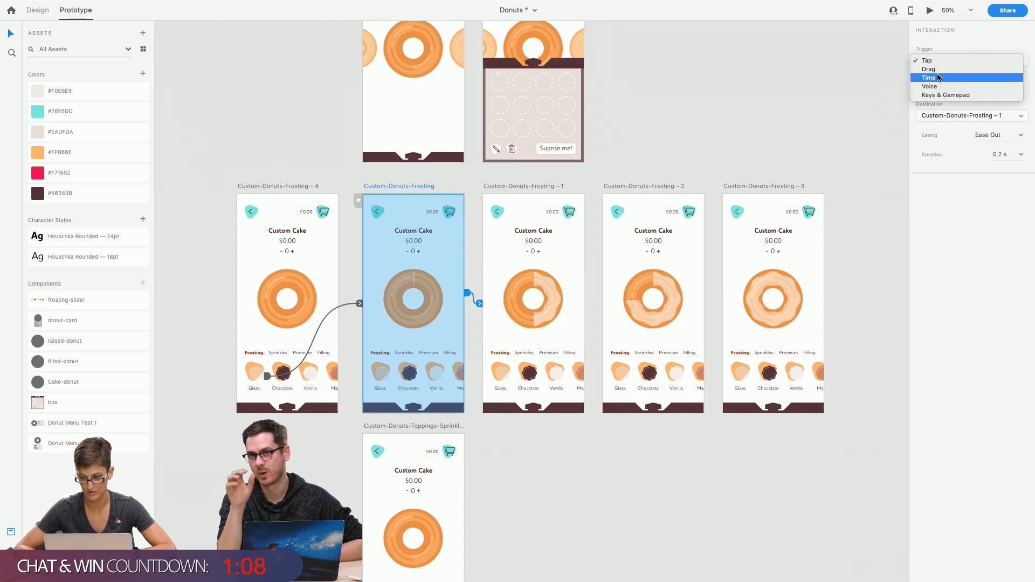
left_click(937, 78)
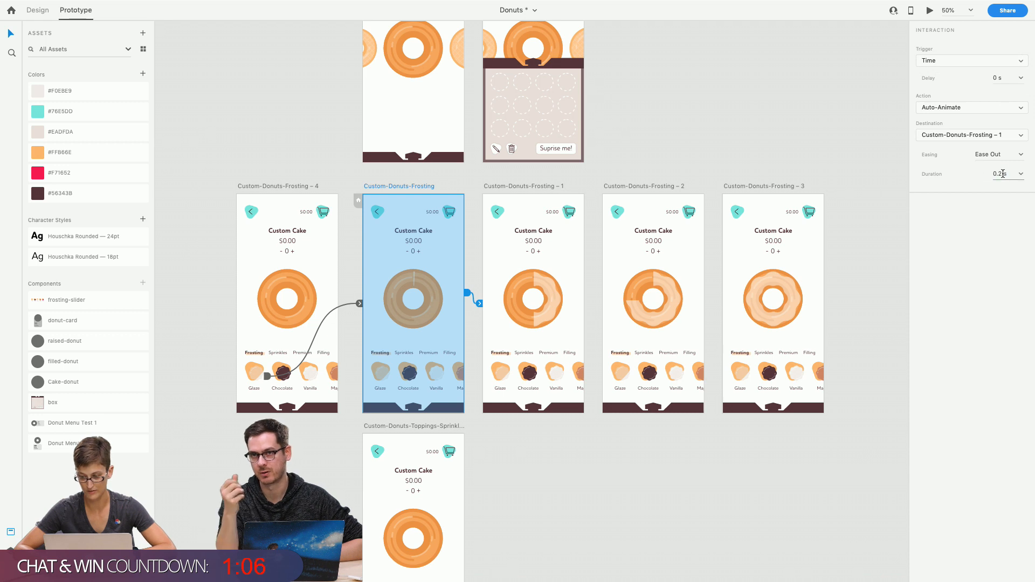
type(".1")
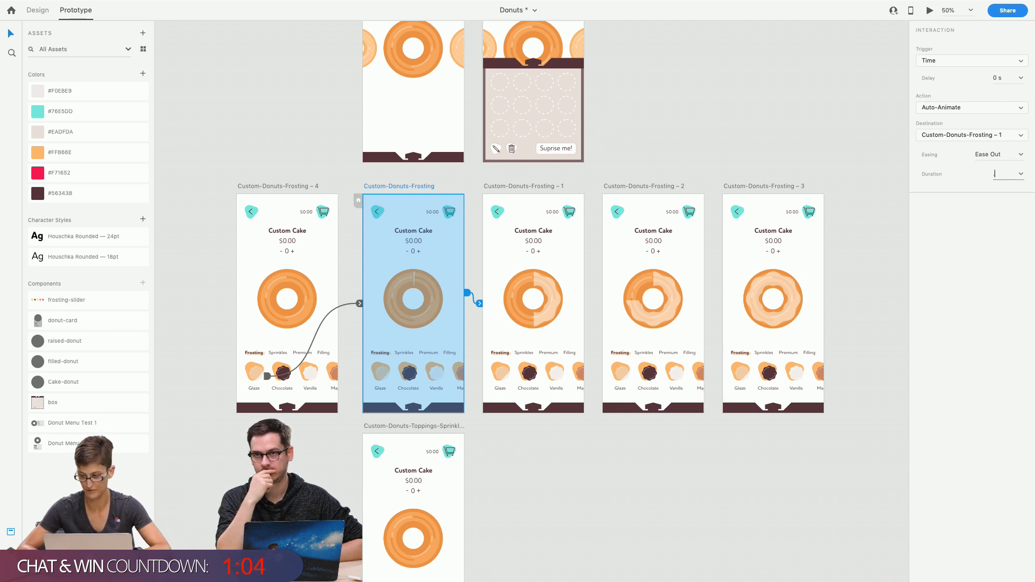
key("Tab")
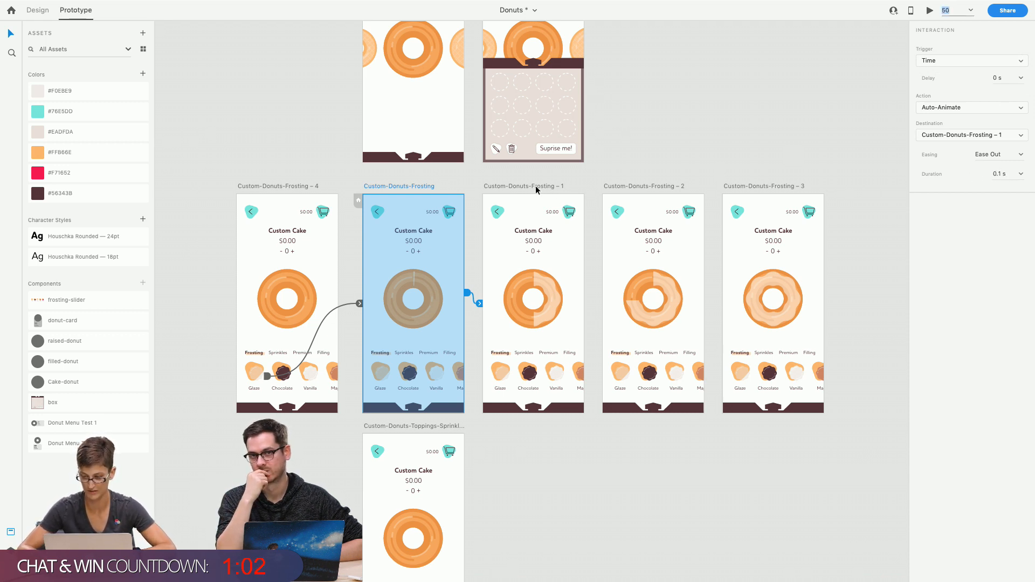
Set the easing of the Custom-Donuts-Frosting artboard's timed interaction to None
left_click(989, 154)
left_click(1021, 154)
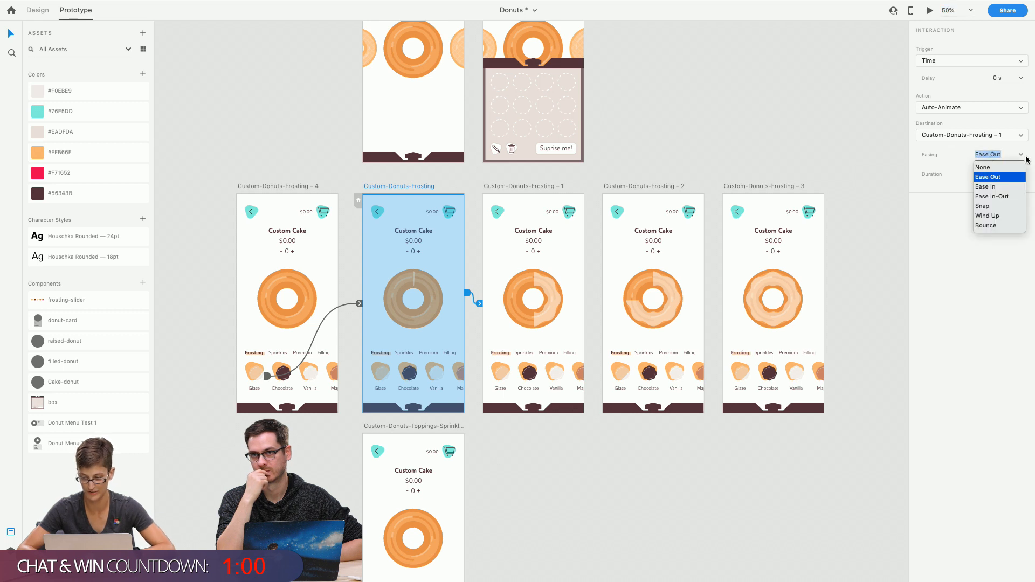
left_click(996, 169)
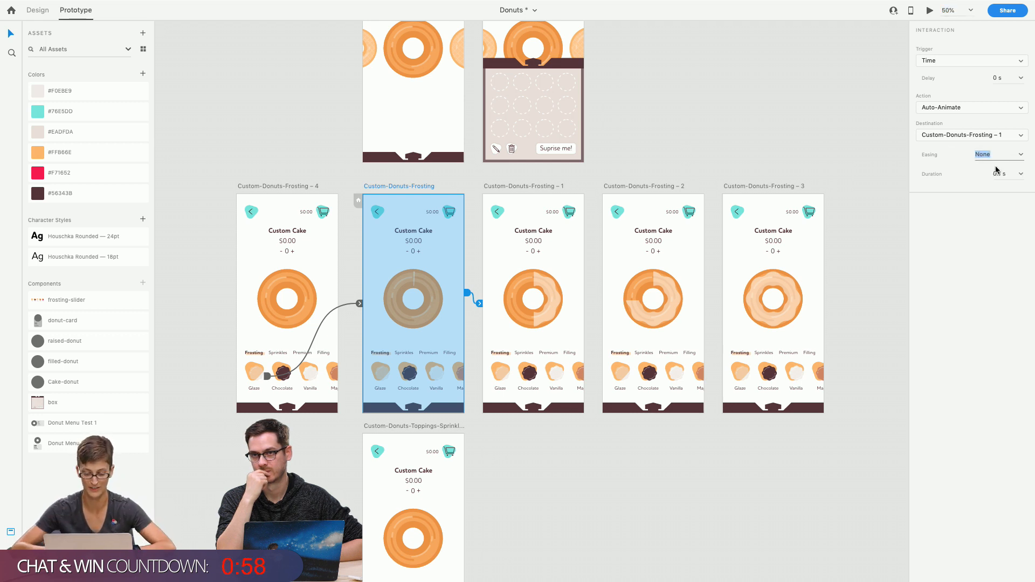
Link Custom-Donuts-Frosting – 1 to – 2 and – 2 to – 3 with Time-triggered Auto-Animate, None easing and 0.1 s duration
left_click(558, 179)
left_click(552, 186)
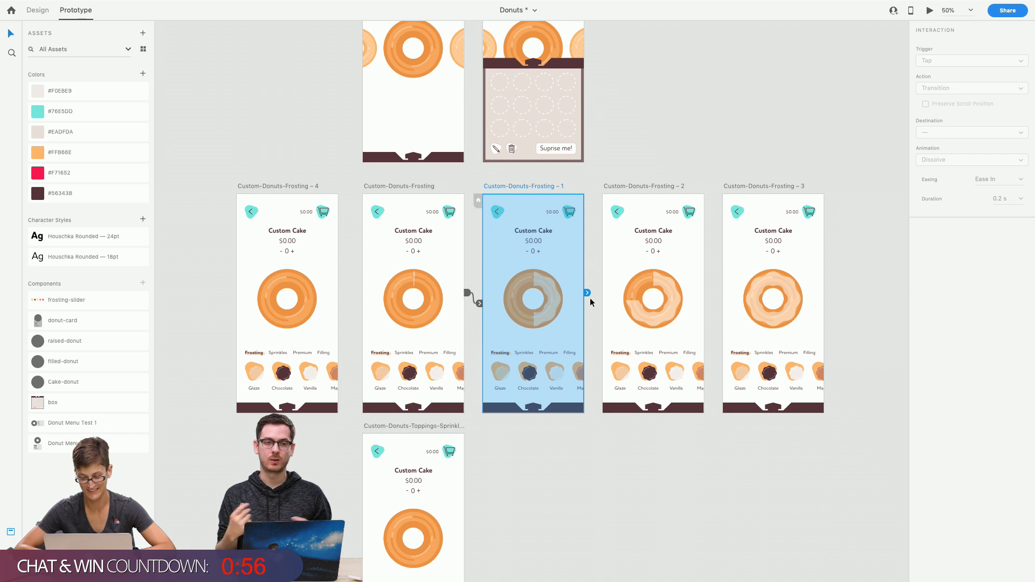
left_click_drag(593, 292, 604, 295)
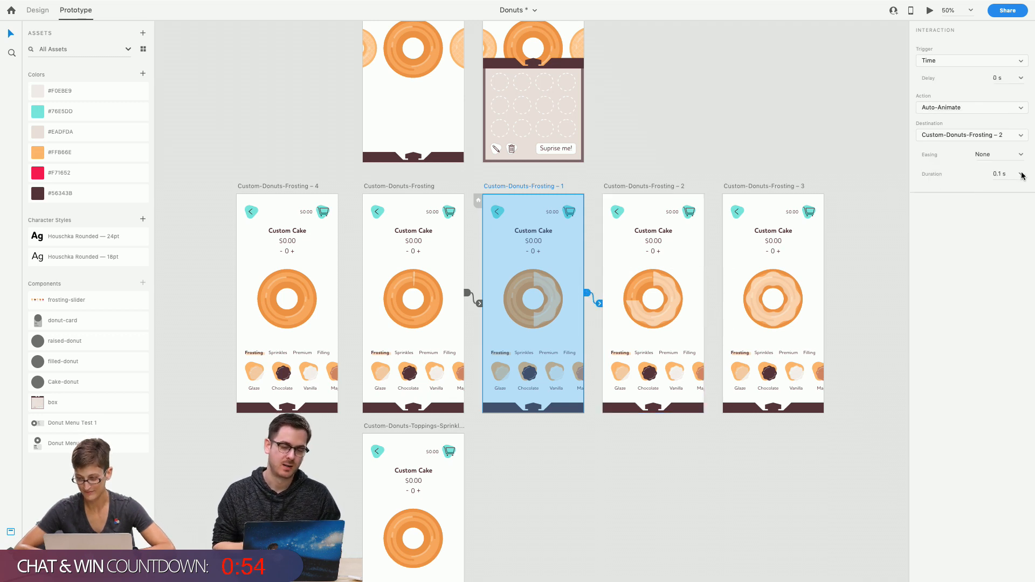
left_click(611, 190)
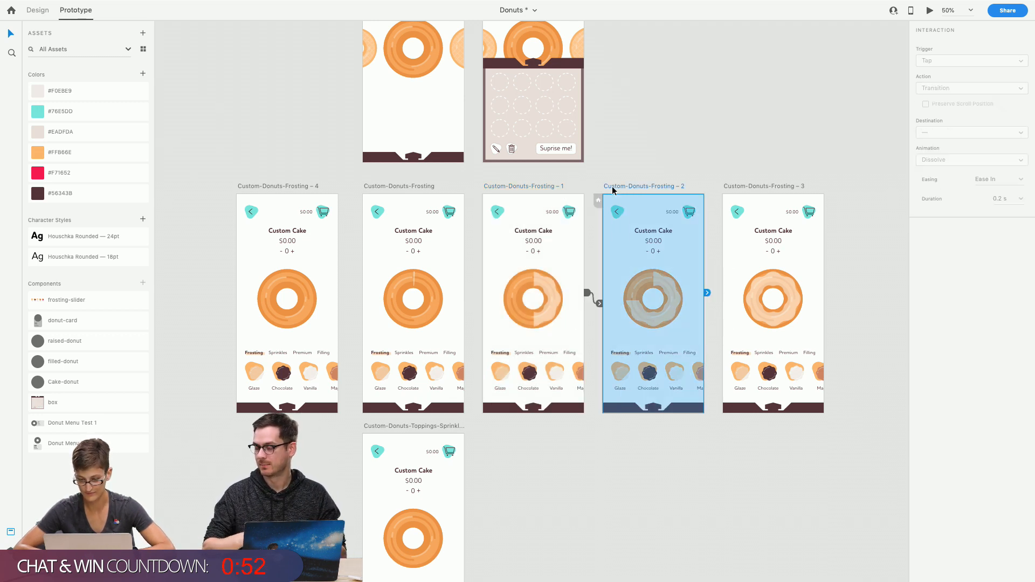
left_click_drag(706, 292, 731, 299)
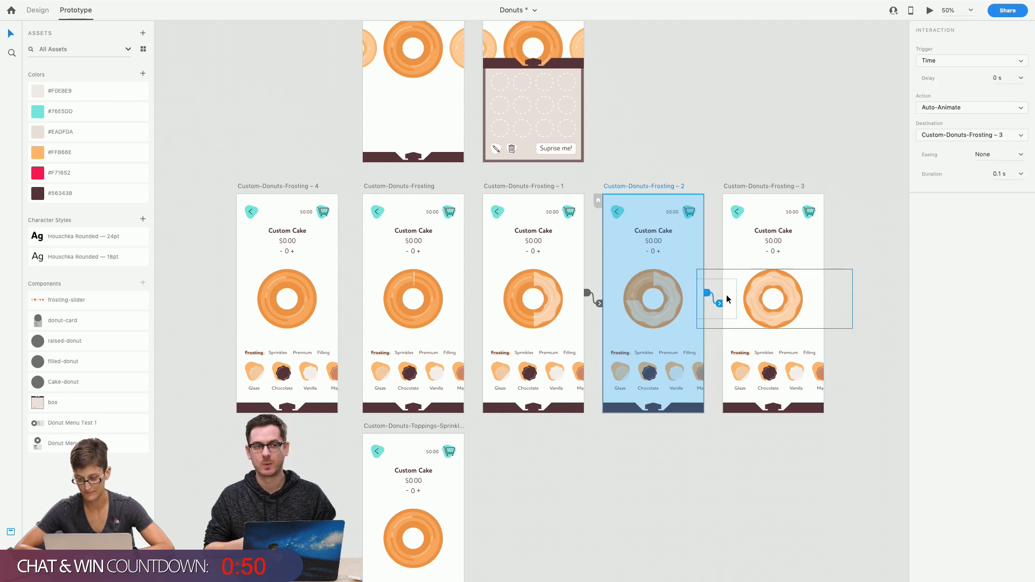
Move all five Custom-Donuts-Frosting artboards together so that Custom-Donuts-Frosting – 4 lines up above the Custom-Donuts-Toppings artboard
left_click(254, 188)
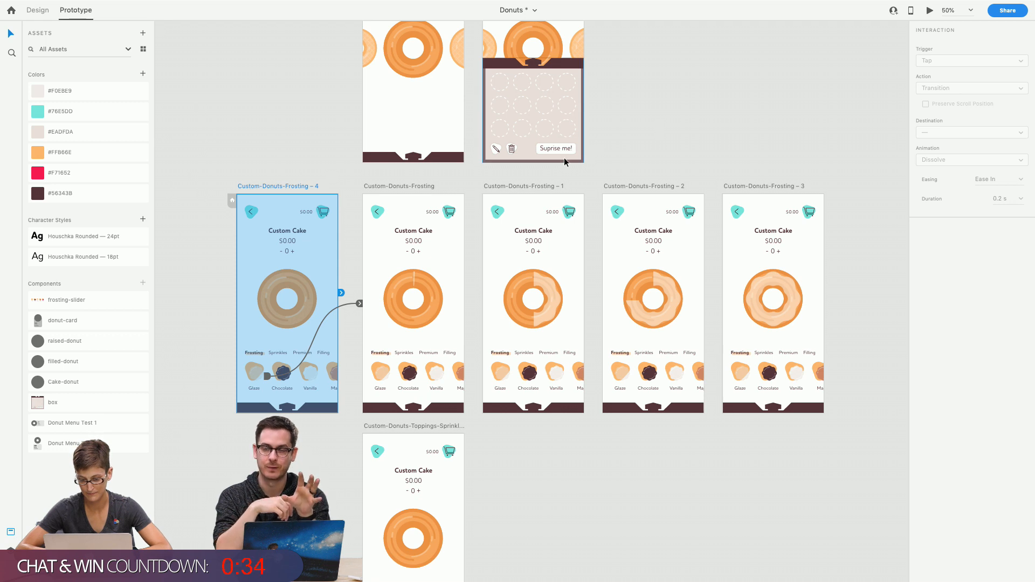
left_click(397, 186, "shift")
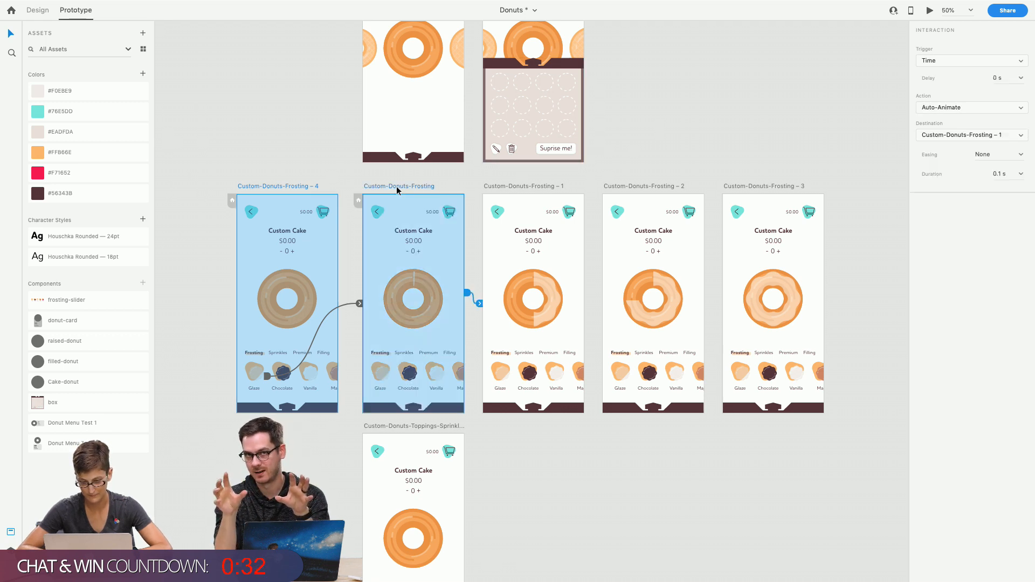
left_click(508, 186, "shift")
left_click(626, 186, "shift")
left_click(736, 187, "shift")
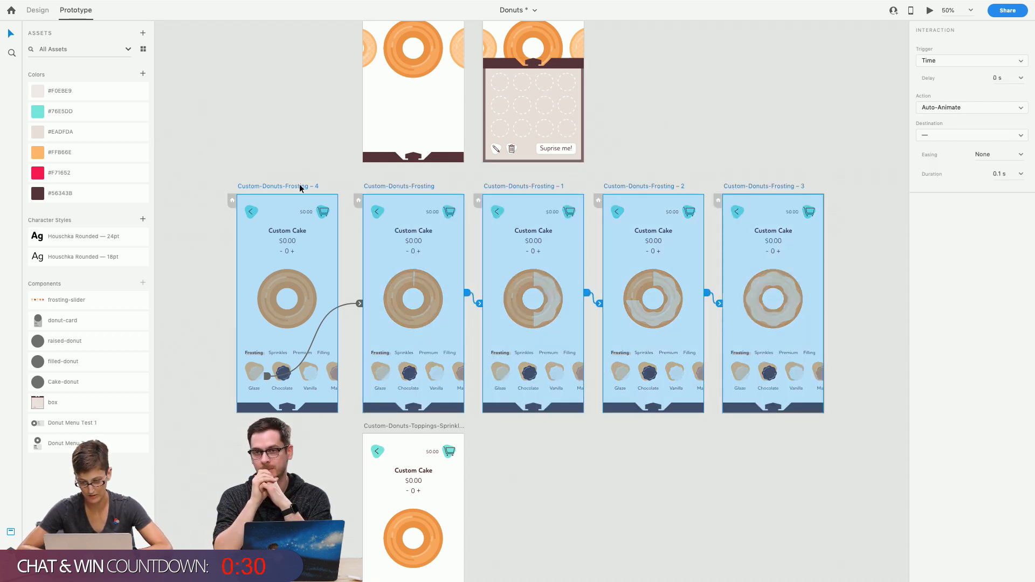
left_click_drag(299, 184, 421, 190)
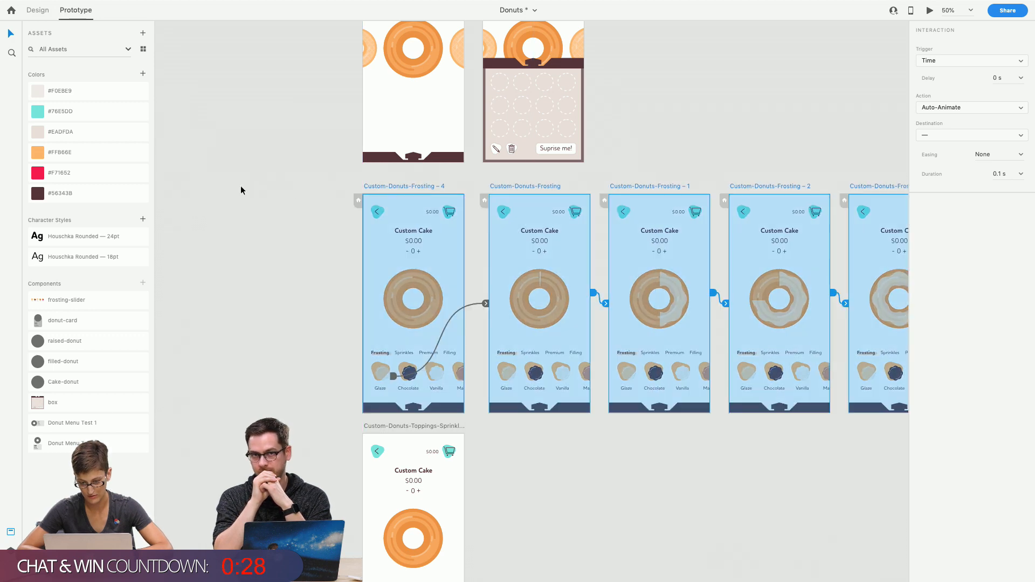
left_click(241, 185)
Preview the prototype from Custom-Donuts-Frosting – 4, play the Glaze interaction and close the preview
left_click(384, 186)
left_click(929, 11)
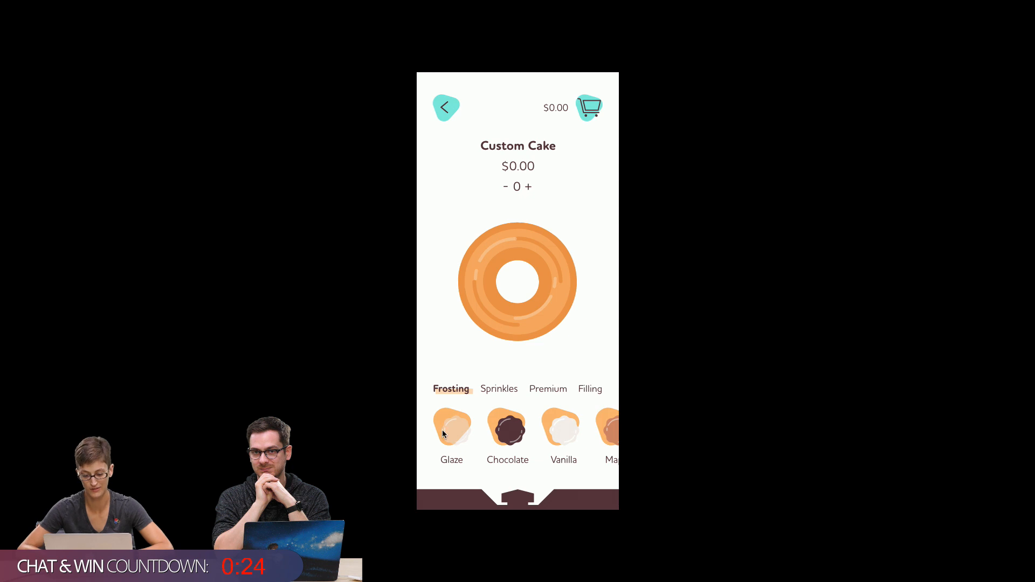
left_click(442, 429)
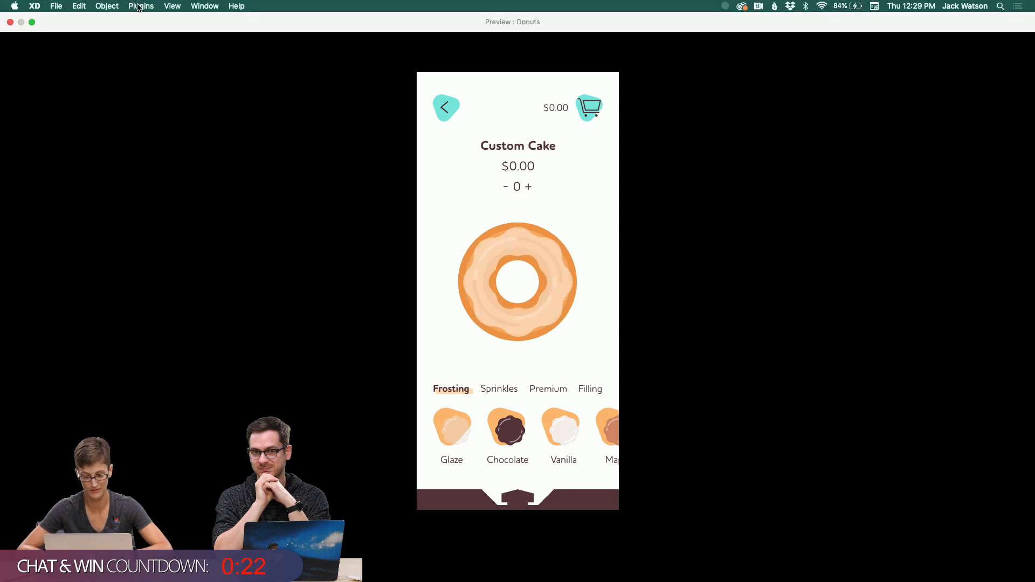
mouse_move(93, 2)
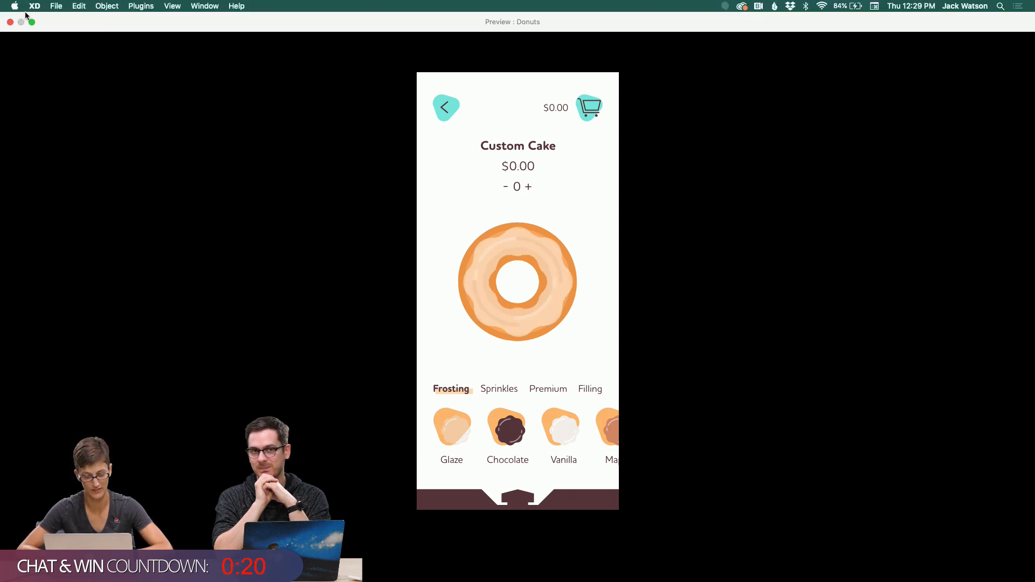
left_click(10, 22)
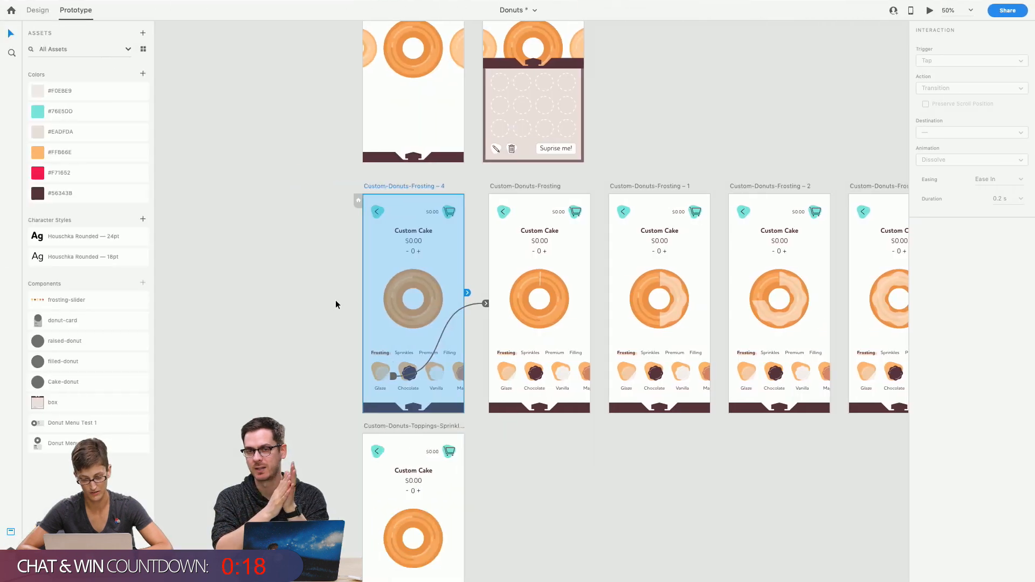
Try Ease In easing on the Glaze swatch interaction leading to Custom-Donuts-Frosting
left_click_drag(484, 303, 484, 303)
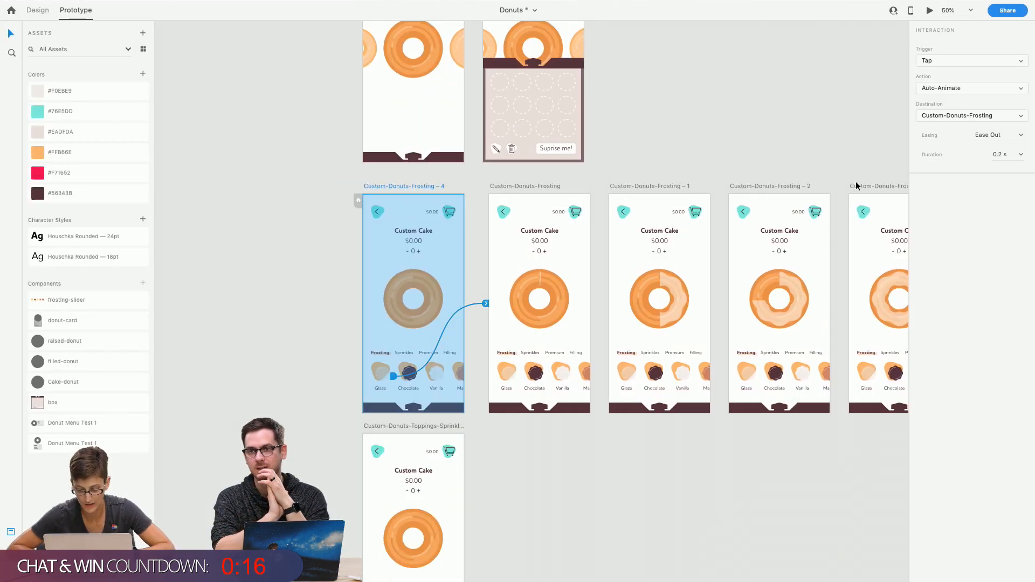
left_click(984, 134)
left_click(1023, 134)
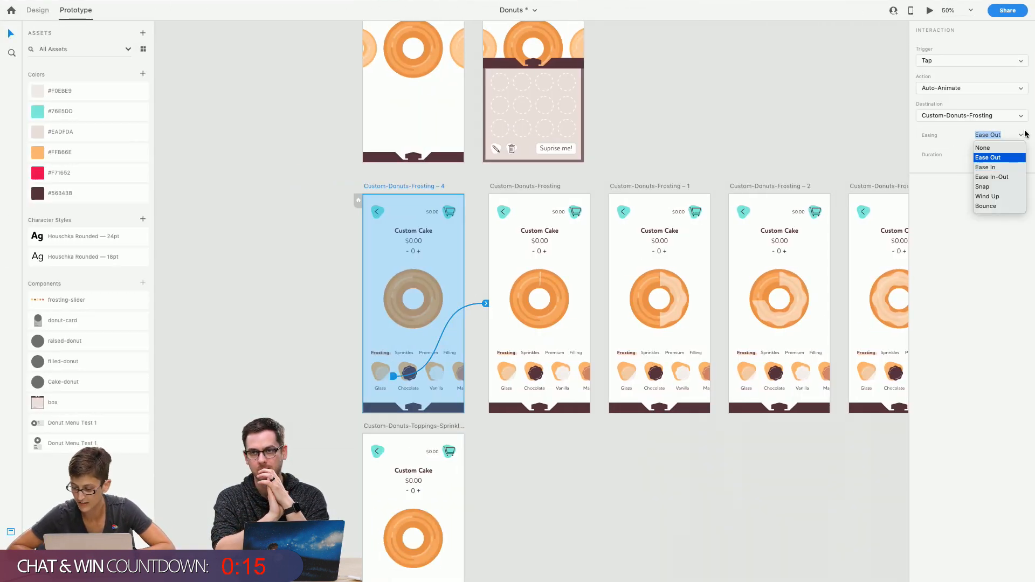
left_click(987, 167)
left_click(638, 144)
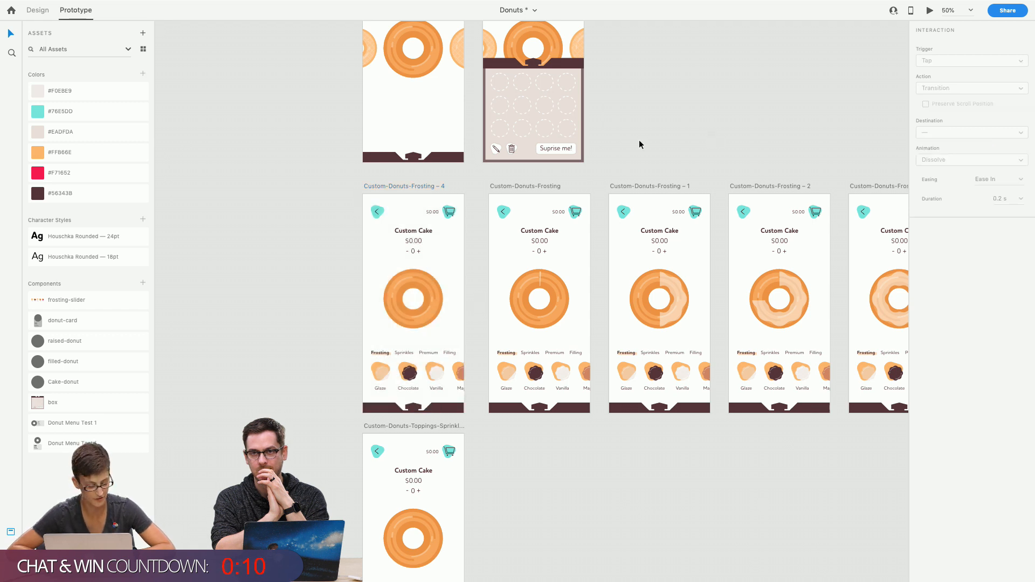
Set the easing of the Glaze swatch interaction on Custom-Donuts-Frosting – 4 to Ease Out
left_click(408, 185)
left_click(487, 308)
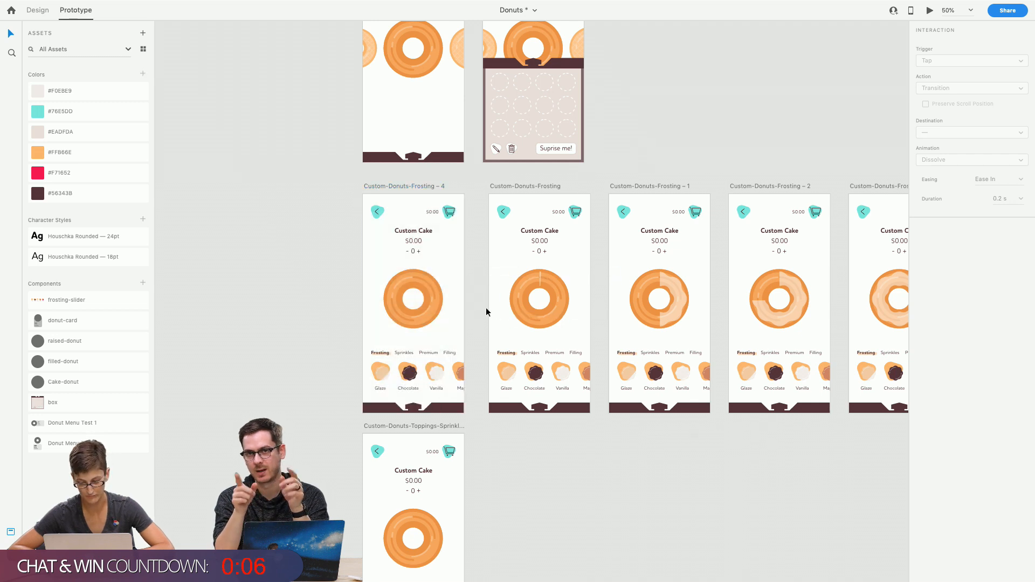
left_click(411, 187)
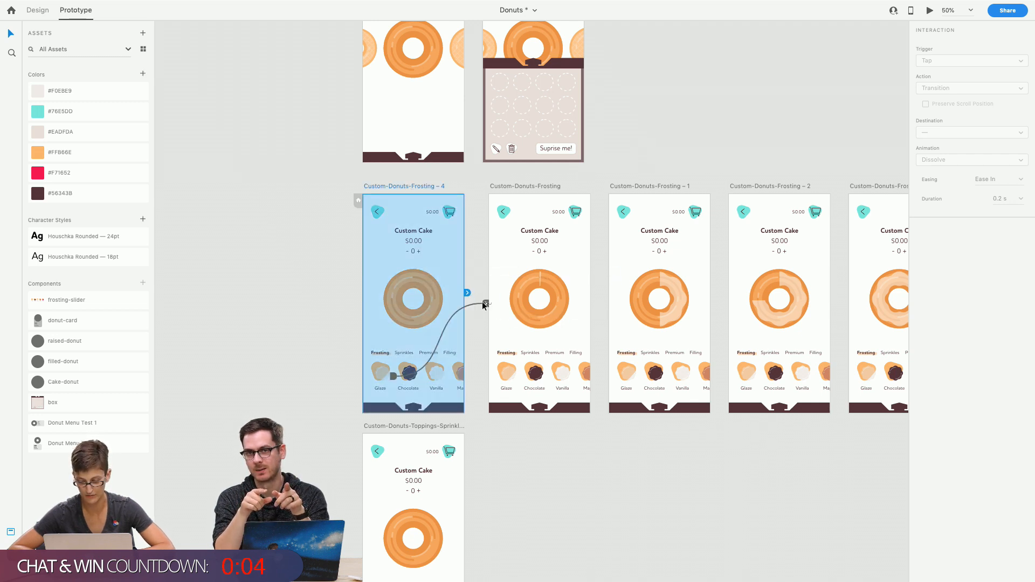
left_click_drag(484, 305, 499, 305)
left_click(997, 135)
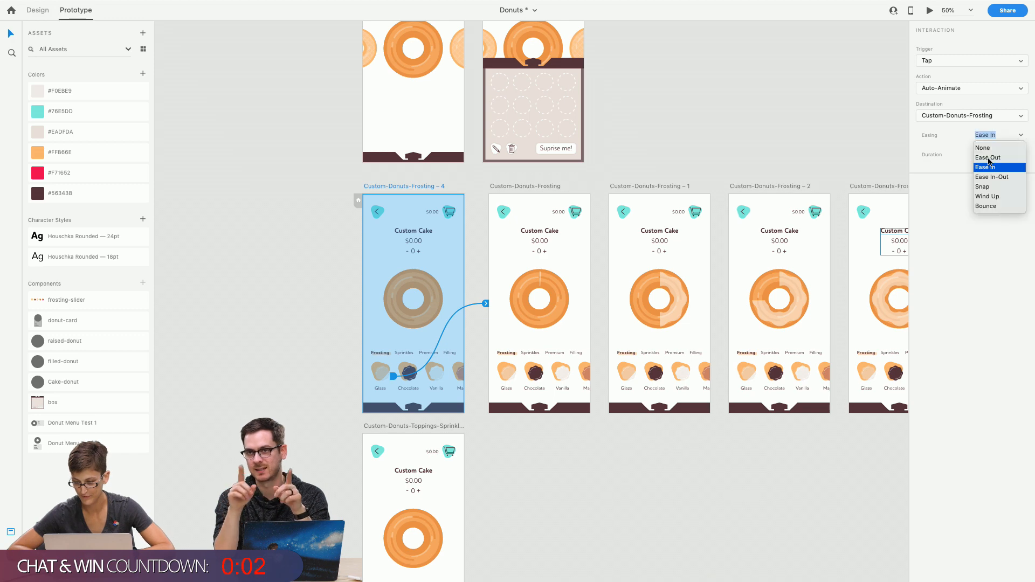
left_click(989, 159)
Open the easing options of the interaction from Custom-Donuts-Frosting to Custom-Donuts-Frosting – 1
left_click(541, 185)
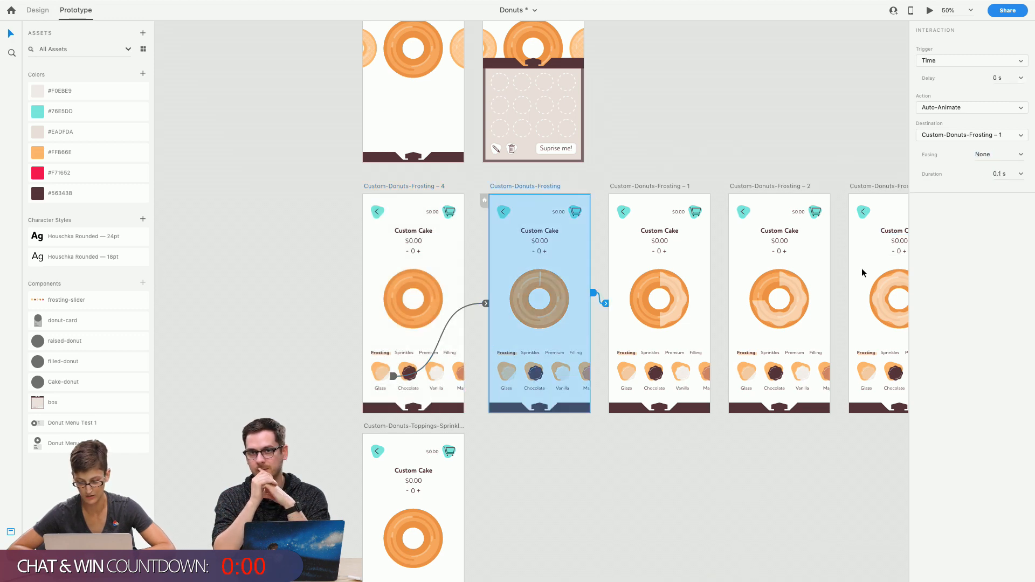
left_click(1018, 157)
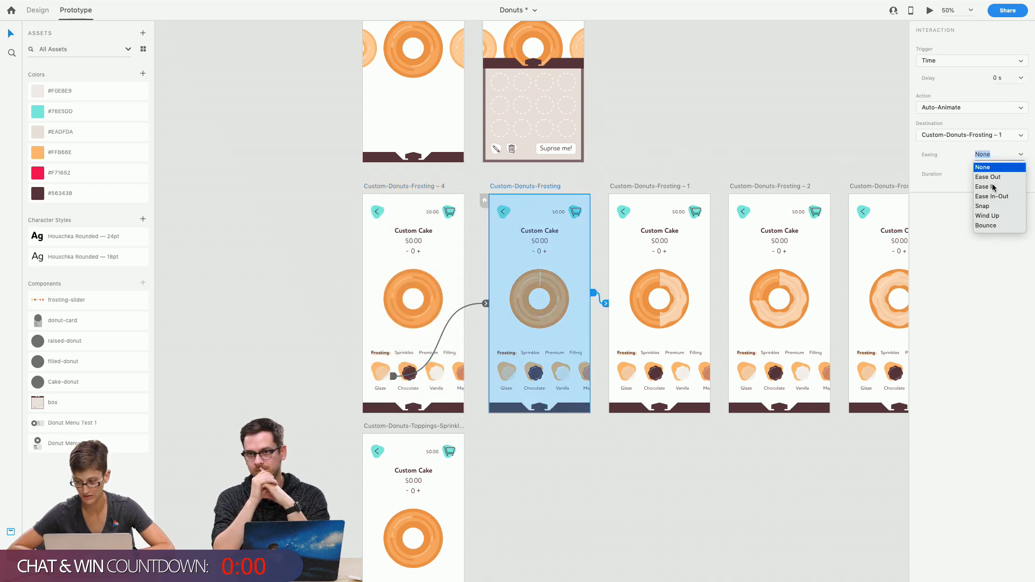
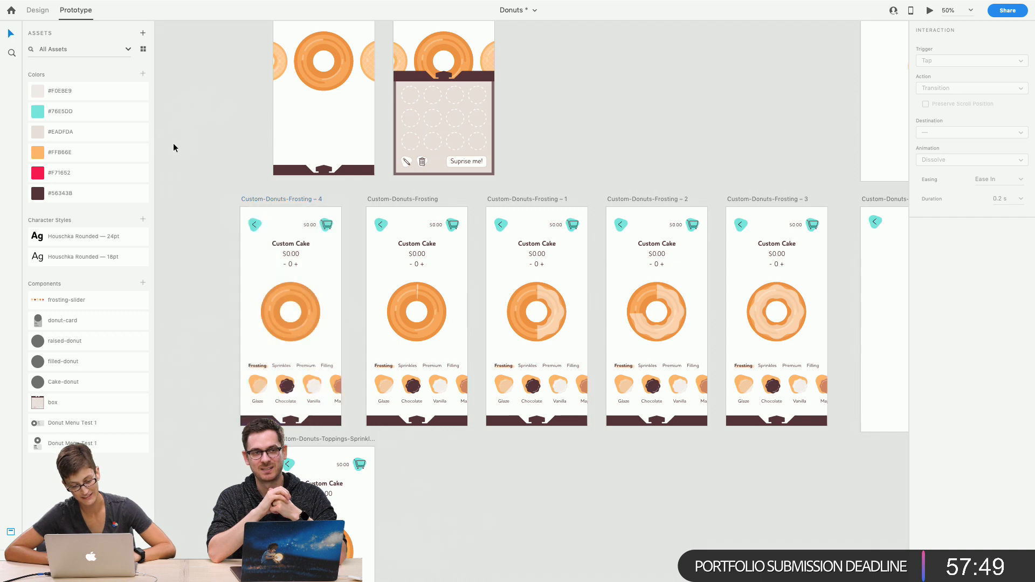
Test the Glaze frosting animation again in a preview started from Custom-Donuts-Frosting – 4, then close the preview and clear the selection
left_click(260, 199)
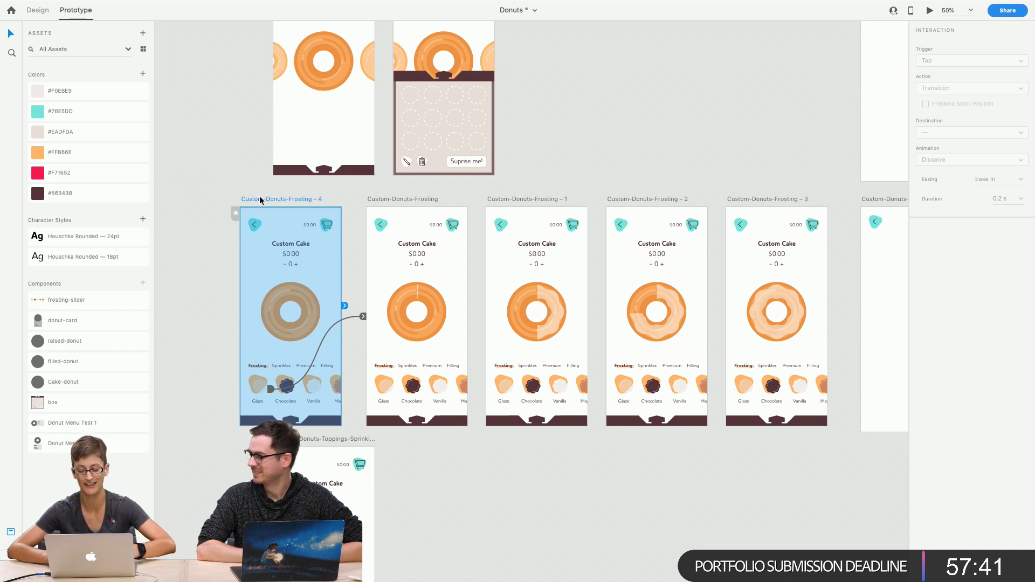
left_click(930, 11)
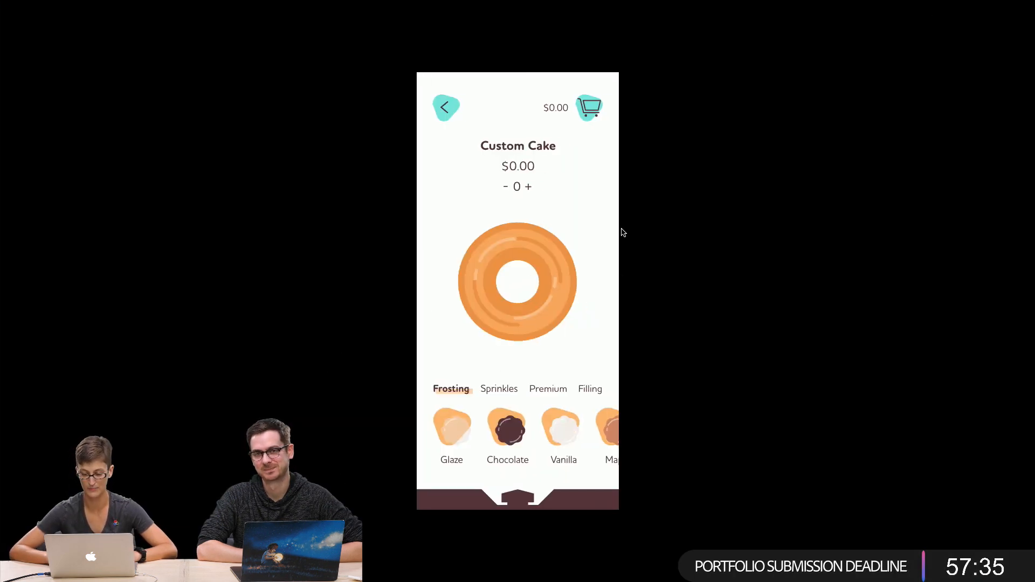
left_click(441, 432)
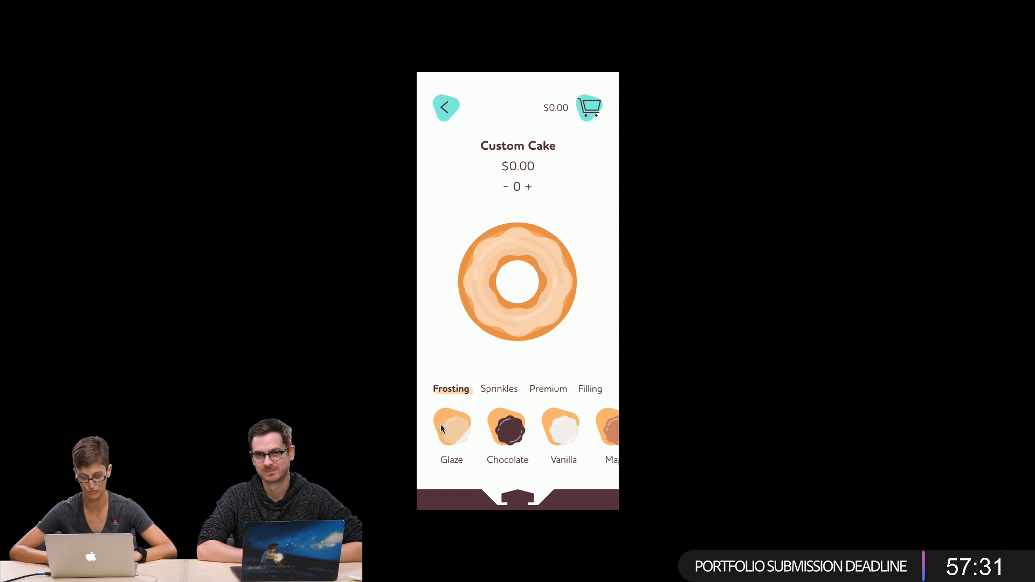
mouse_move(75, 2)
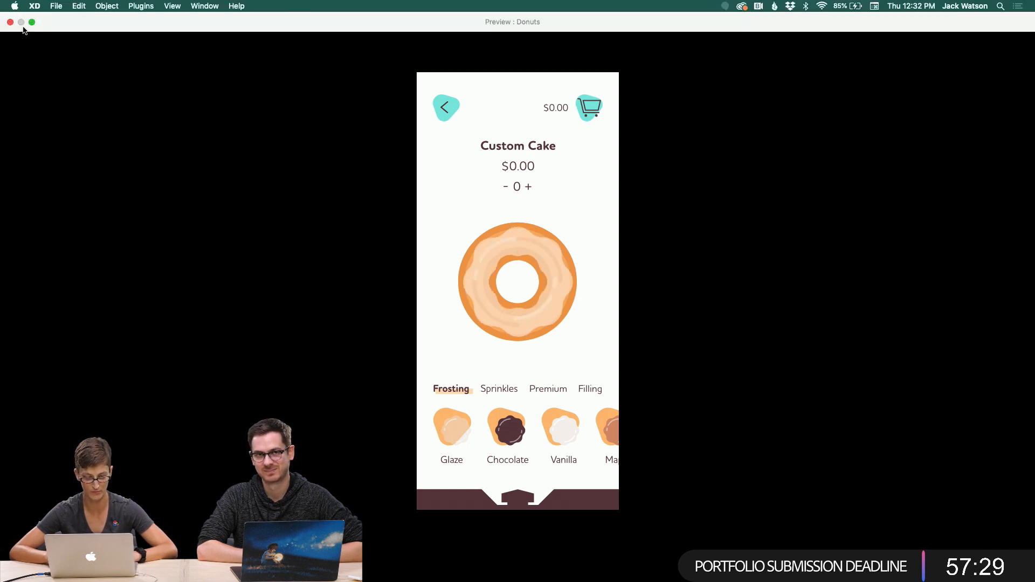
left_click(31, 25)
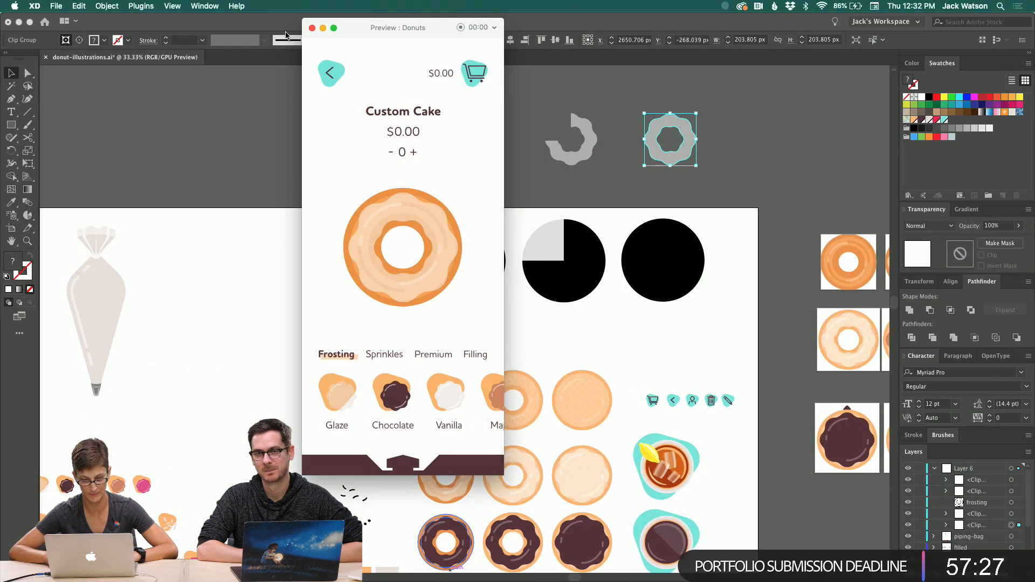
left_click(311, 28)
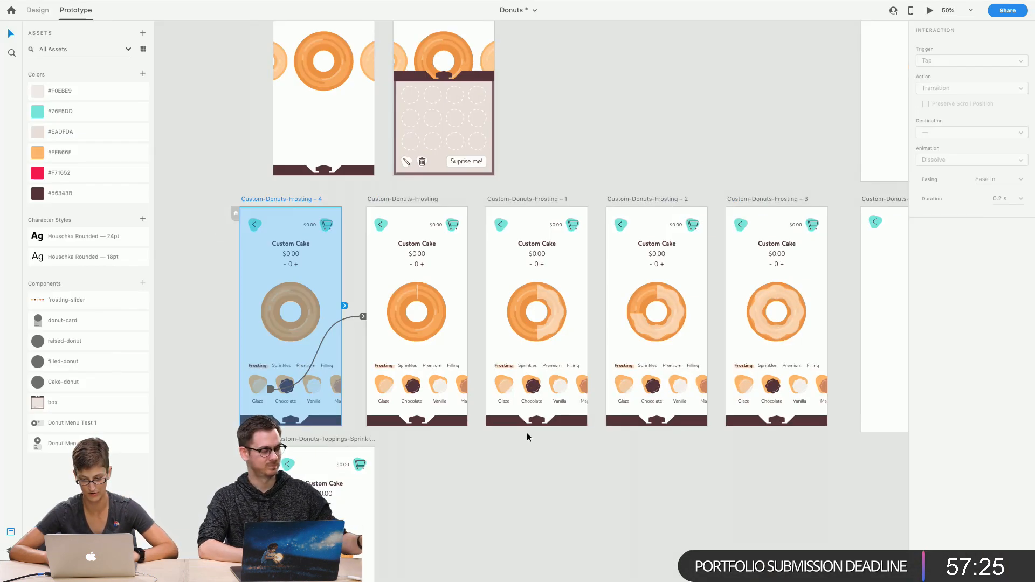
left_click(541, 493)
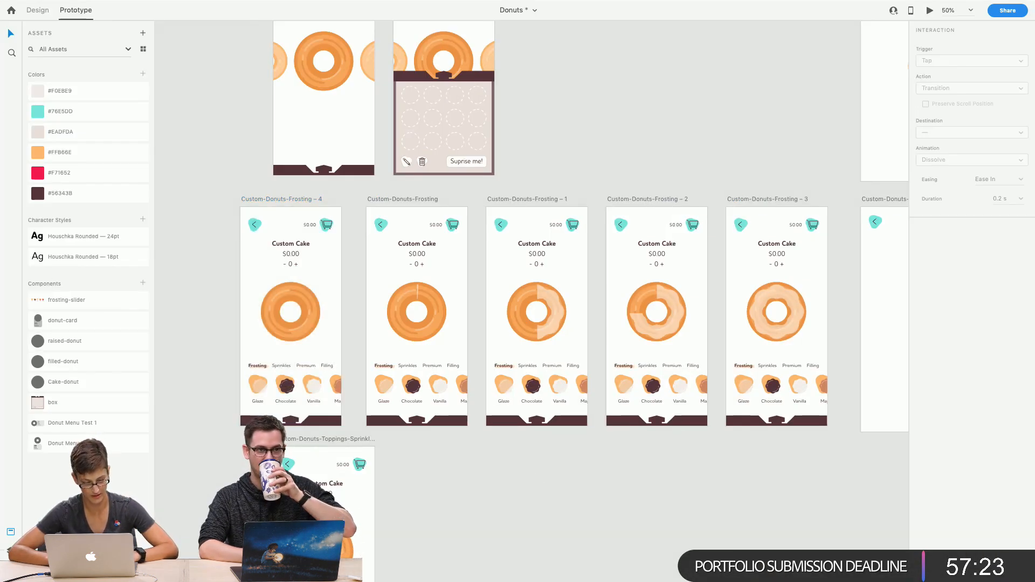
Zoom out to 15% and examine the layout of the frosting and toppings artboards
left_click(12, 52)
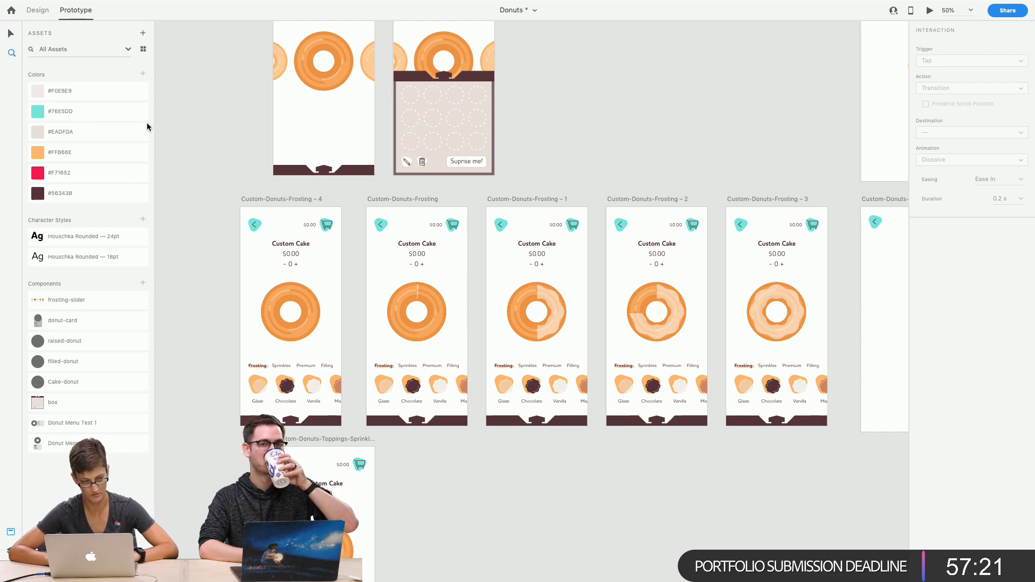
scroll(294, 183, "down", 5)
scroll(295, 184, "left", 3)
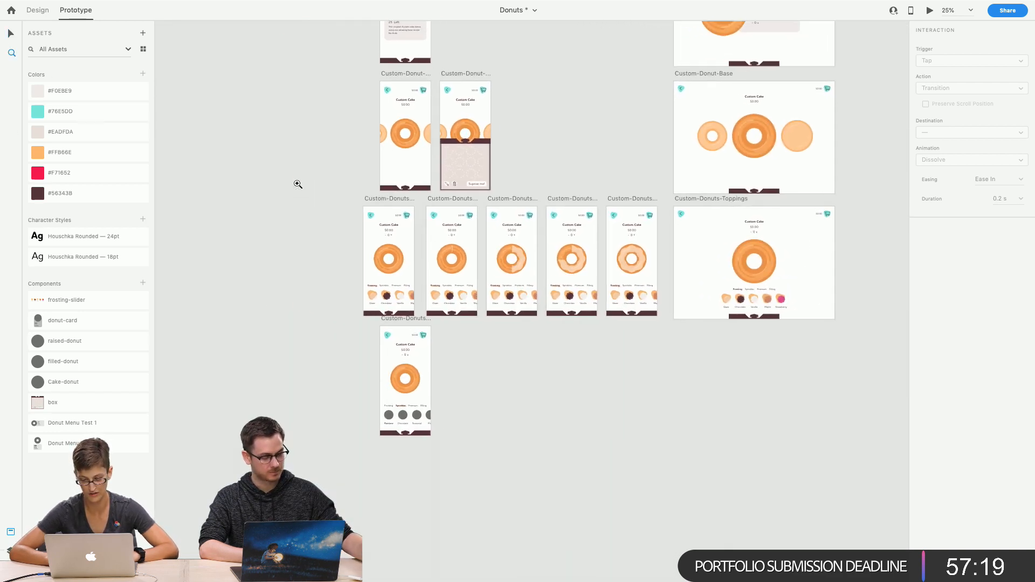
scroll(329, 204, "down", 3)
left_click(10, 36)
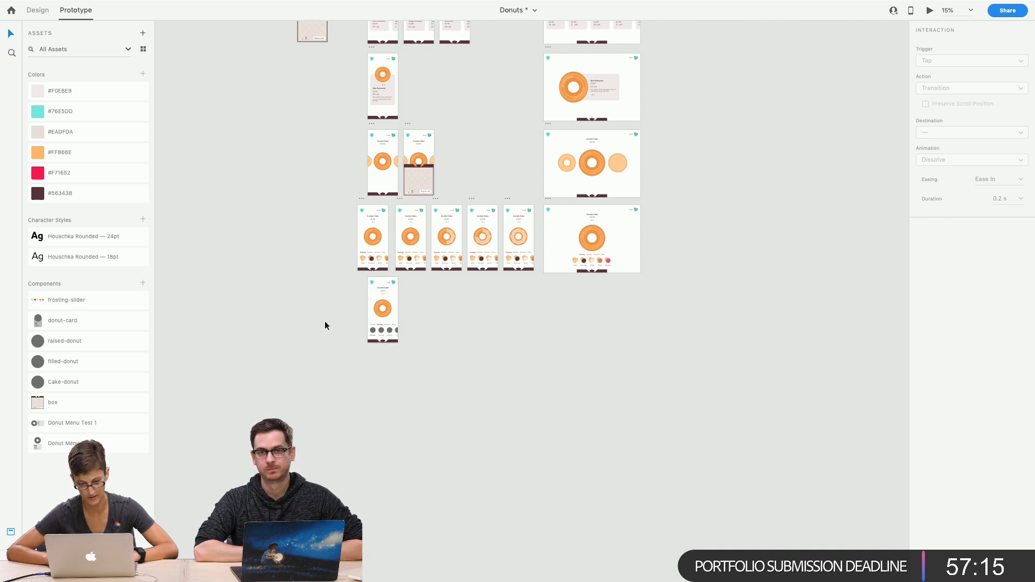
left_click(383, 286)
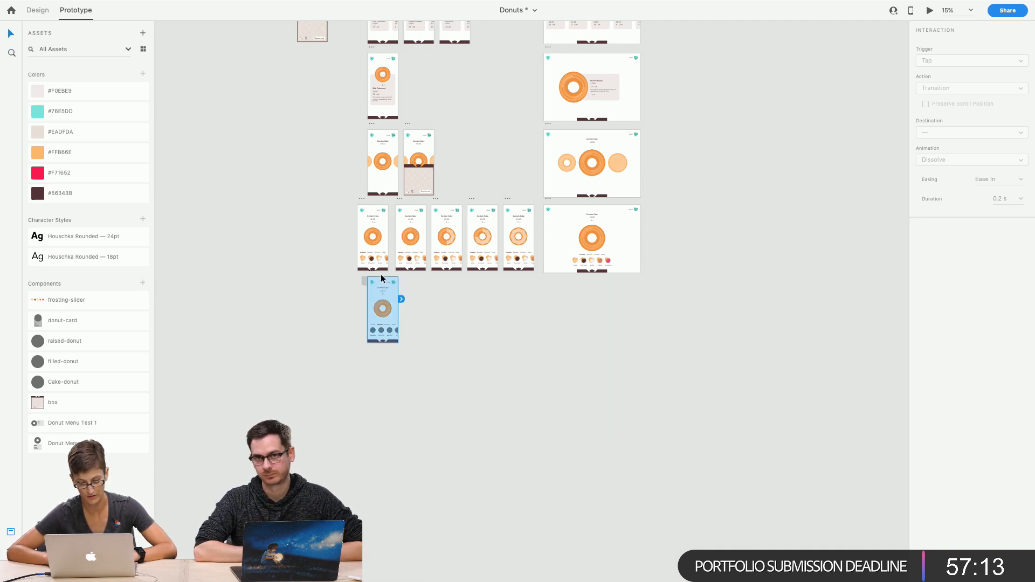
left_click(292, 279)
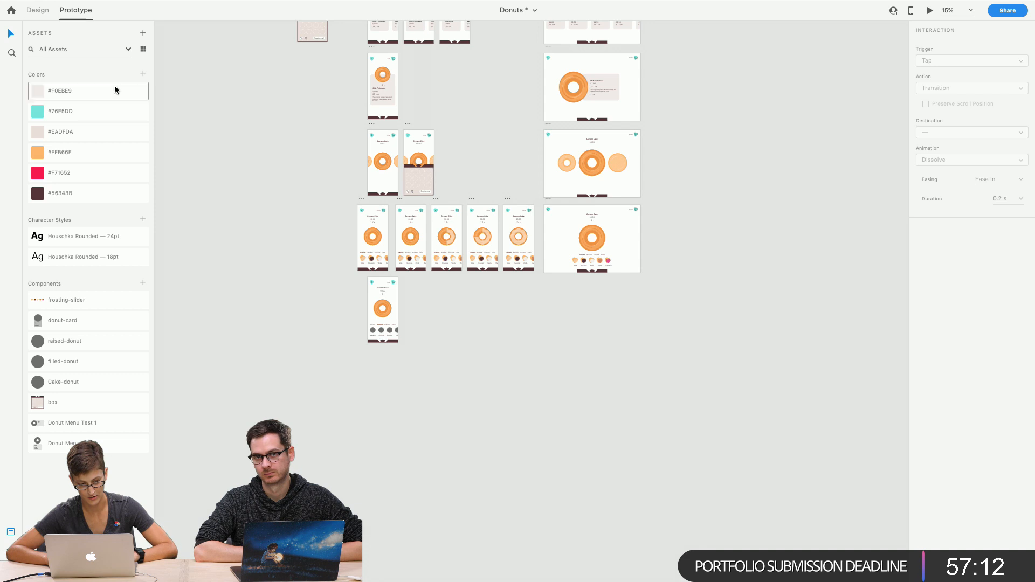
Show the layers list, move Custom-Donuts-Frosting directly below Custom-Donuts-Frosting – 1, and select all five frosting artboards
left_click(10, 531)
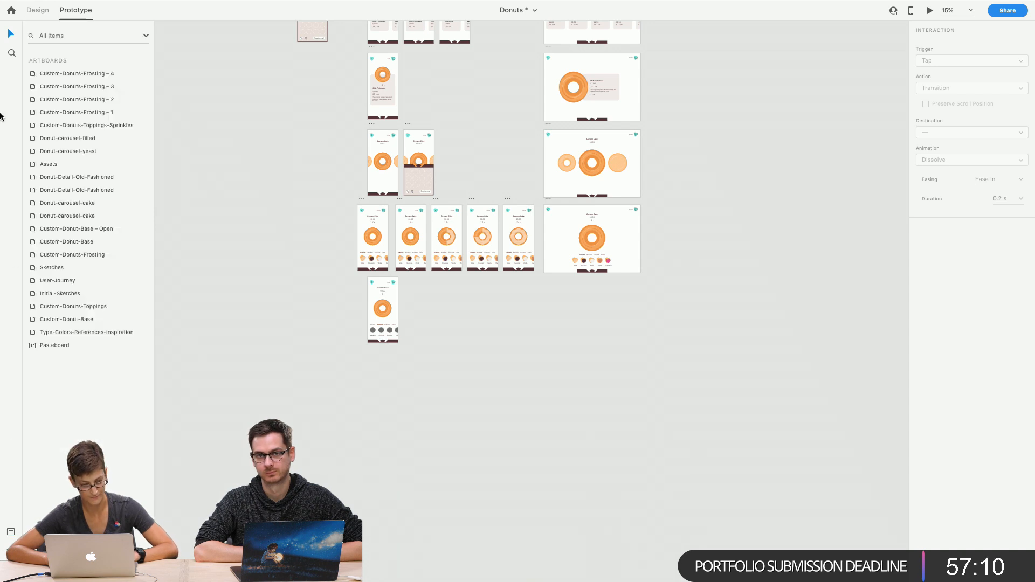
left_click(70, 73)
left_click(78, 112, "shift")
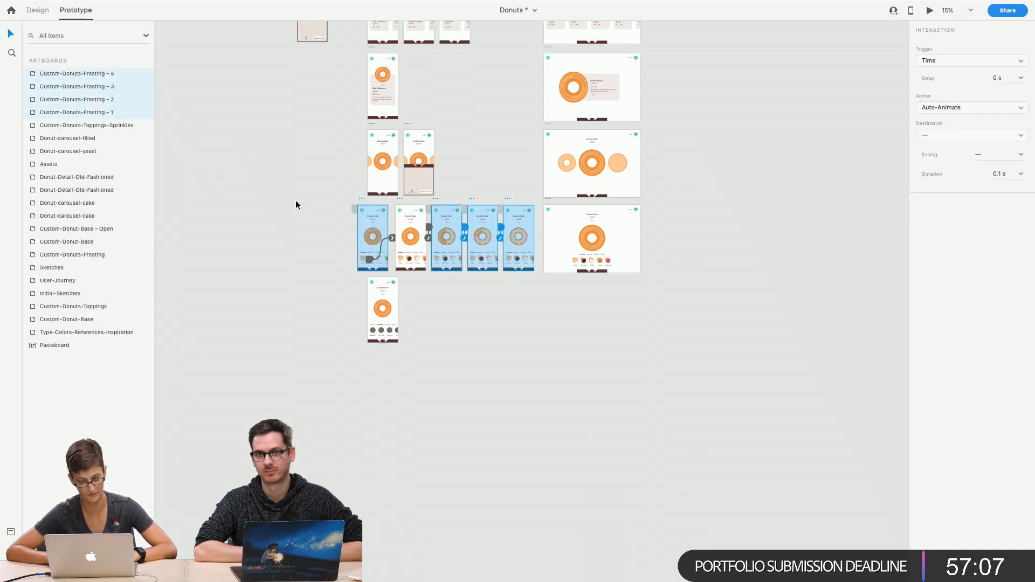
left_click(397, 232)
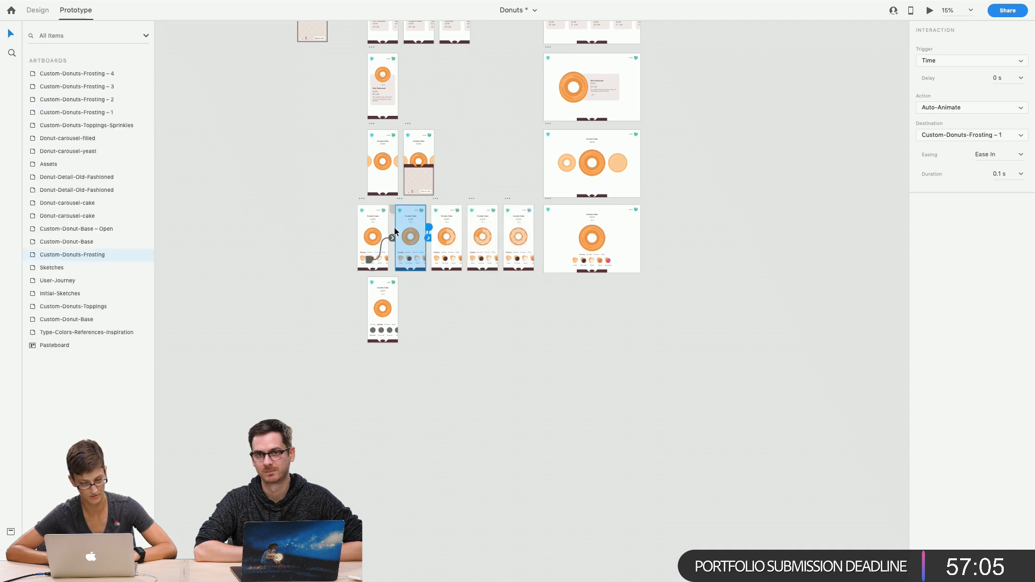
left_click_drag(87, 258, 89, 123)
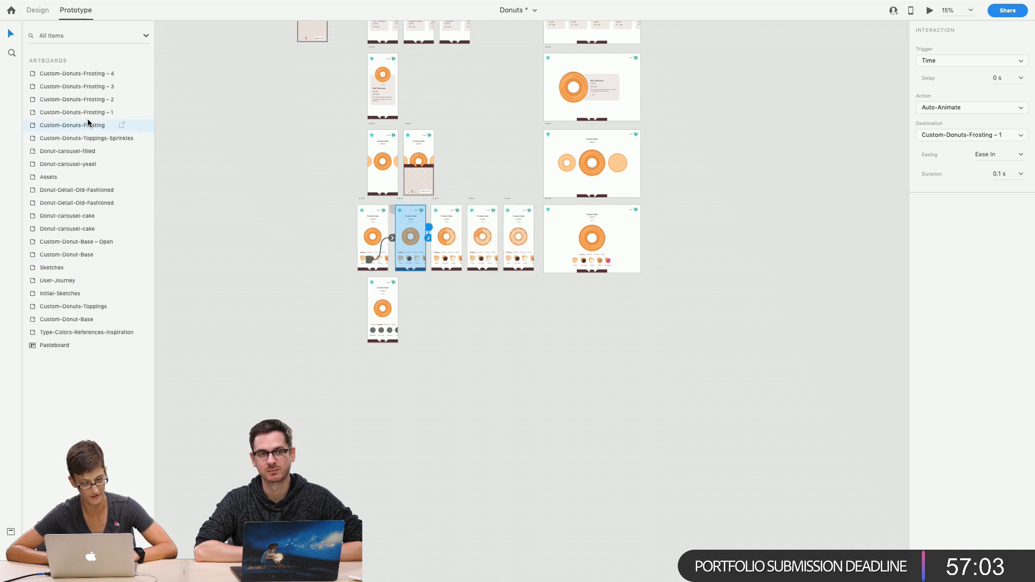
left_click(82, 75, "shift")
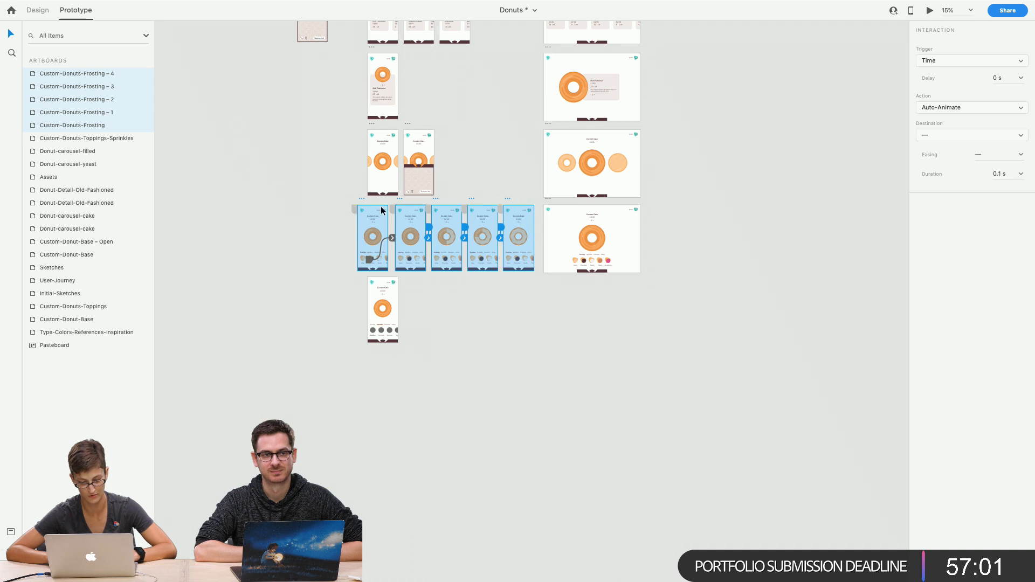
left_click(400, 201)
left_click_drag(360, 201, 529, 252)
mouse_move(508, 202)
left_mouse_down()
mouse_move(518, 209)
mouse_move(507, 203)
left_mouse_up()
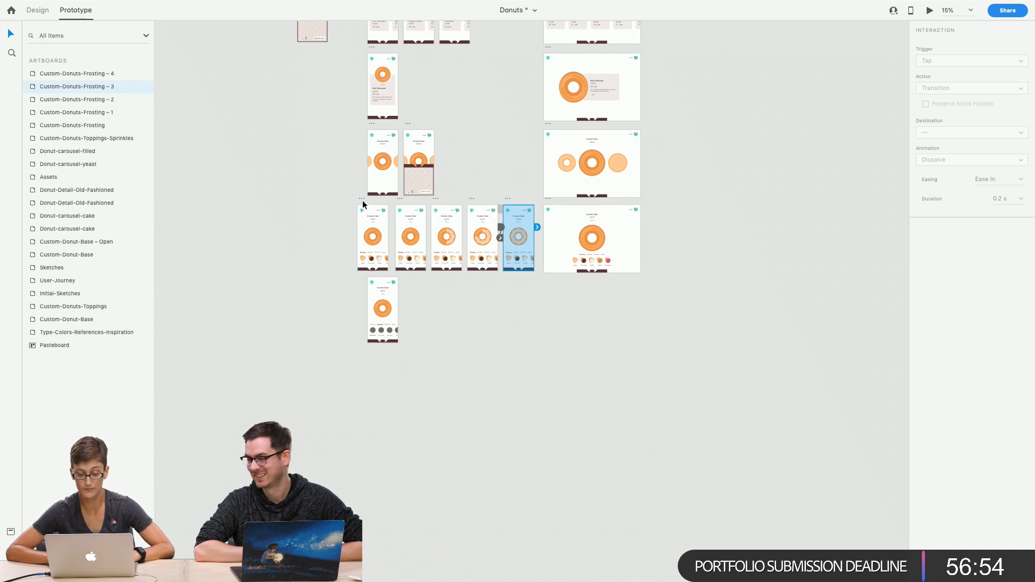
left_click_drag(342, 203, 512, 192)
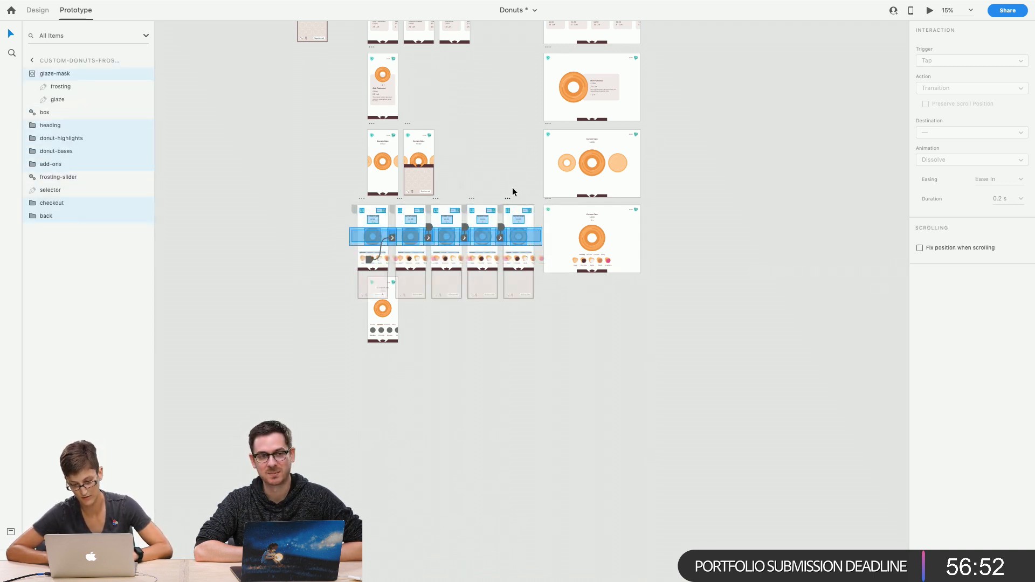
left_click(509, 200)
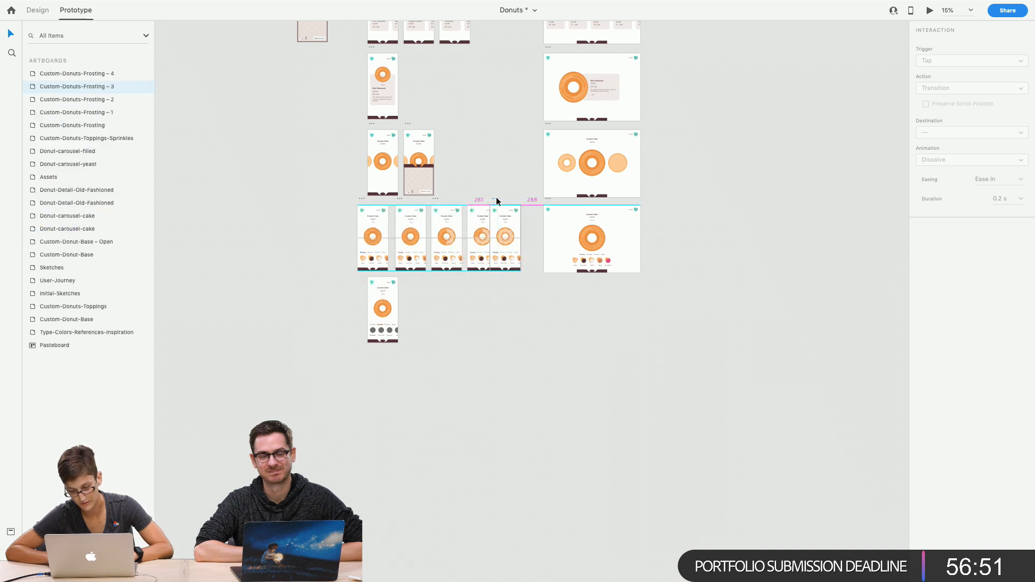
left_click(370, 276)
left_click(371, 271)
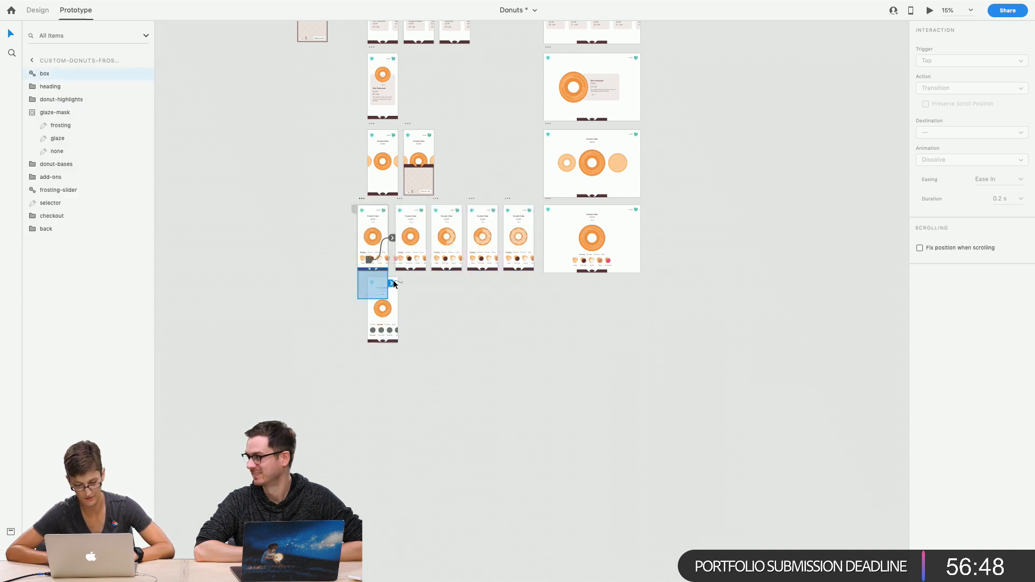
left_click(398, 285)
left_click(381, 291)
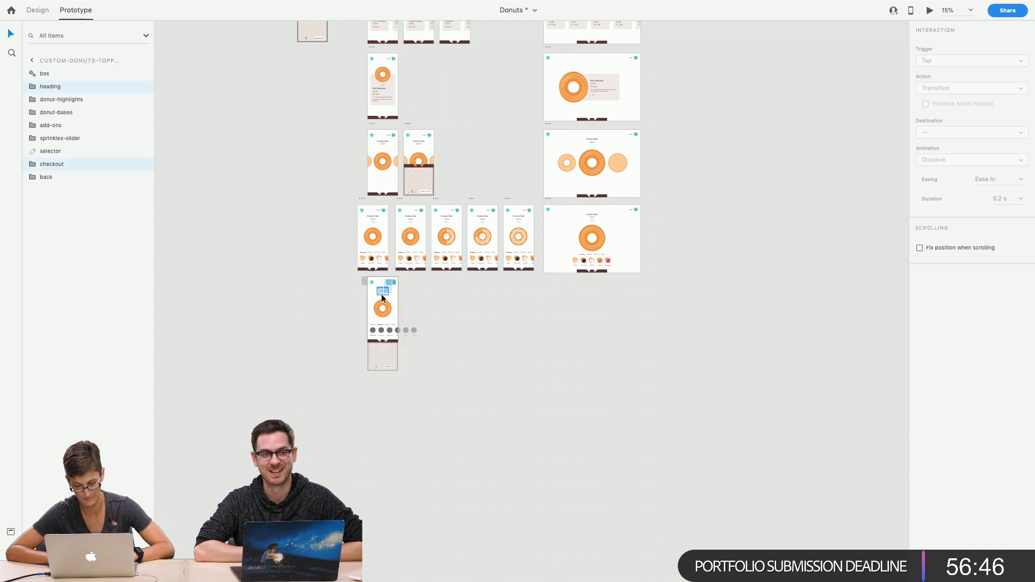
left_click(314, 278)
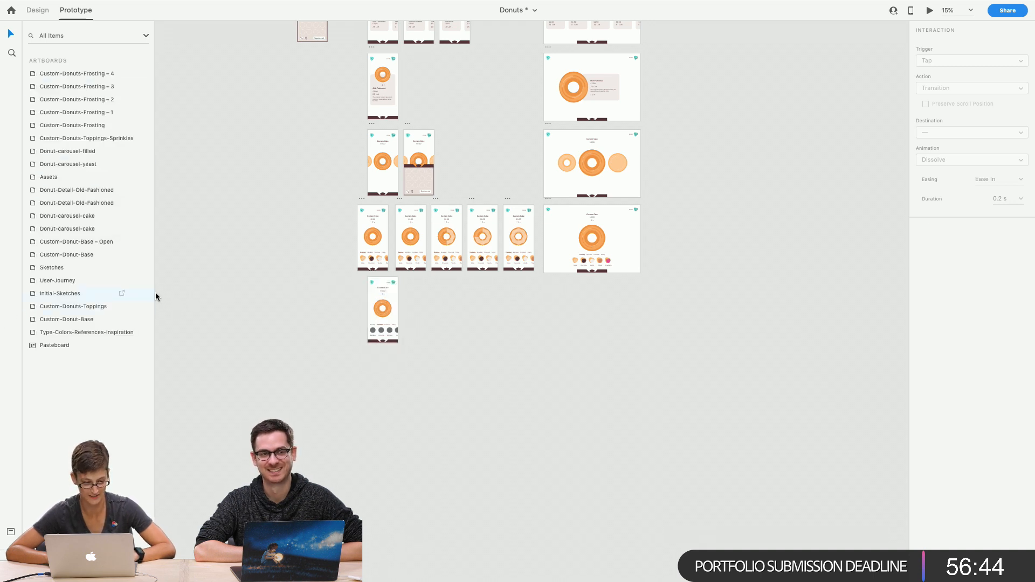
Move the Custom-Donuts-Toppings-Sprinkles artboard well below the row of frosting artboards
left_click(11, 52)
left_click(390, 284)
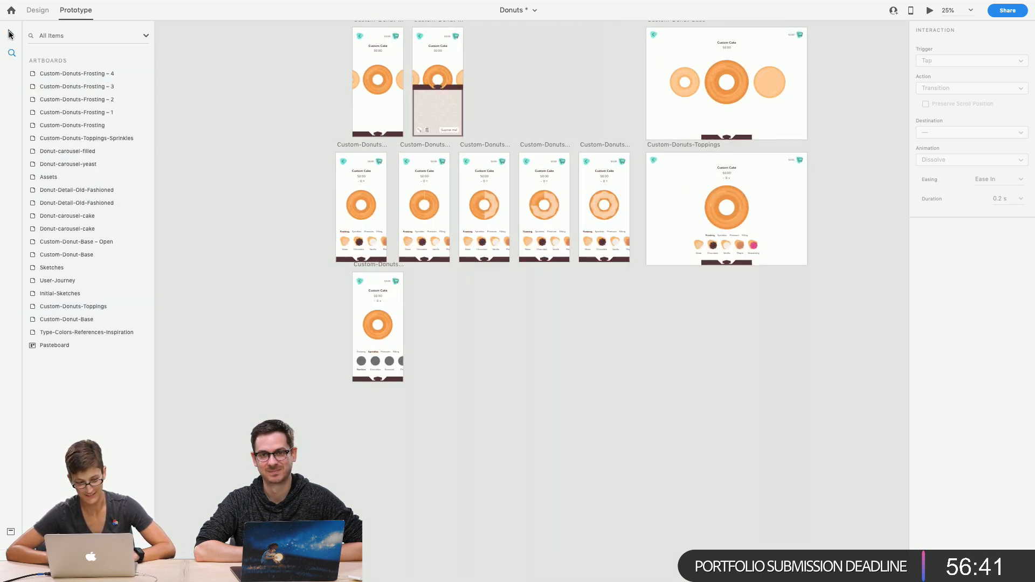
left_click_drag(363, 264, 335, 406)
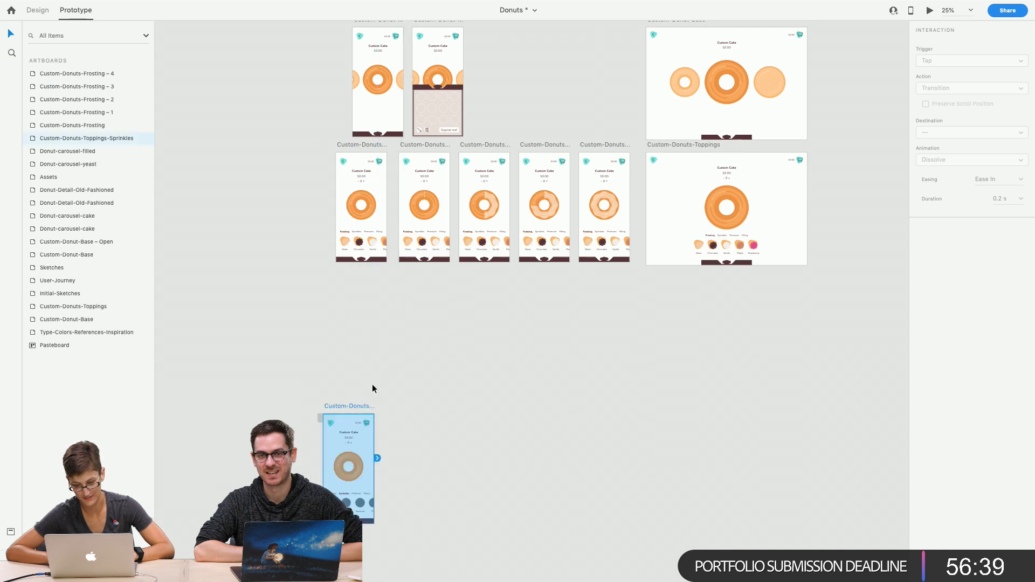
Move the wide Custom-Donuts-Toppings artboard to the right of Custom-Donut-Base, freeing the space beside the frosting row
left_click(555, 145)
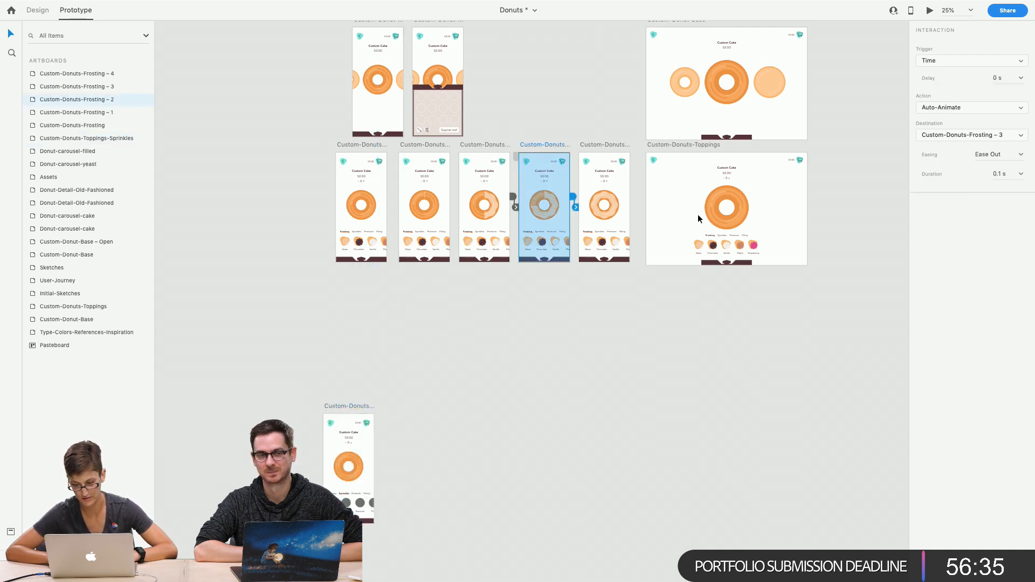
scroll(697, 217, "up", 2)
scroll(674, 237, "right", 2)
left_click_drag(601, 225, 774, 99)
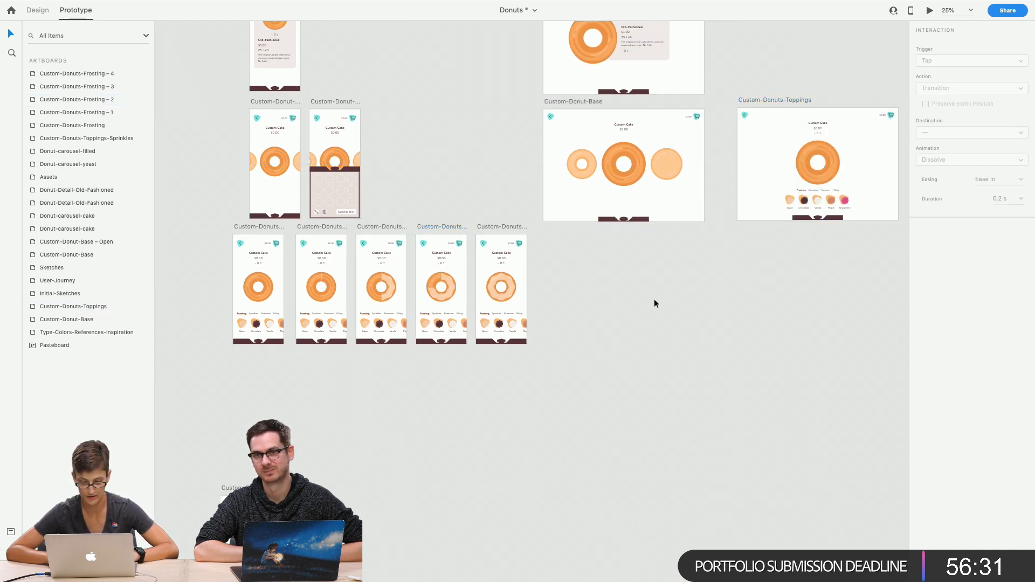
Duplicate Custom-Donuts-Frosting – 2 and link the Glaze swatch on Custom-Donuts-Frosting – 3 to the copy with a Tap Auto-Animate interaction
left_click(430, 227)
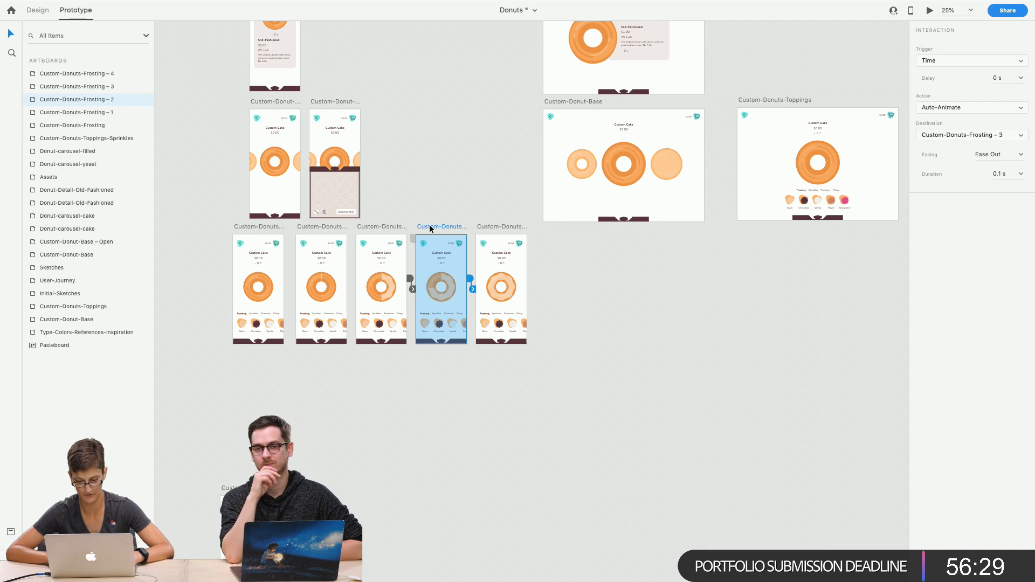
key("super+d")
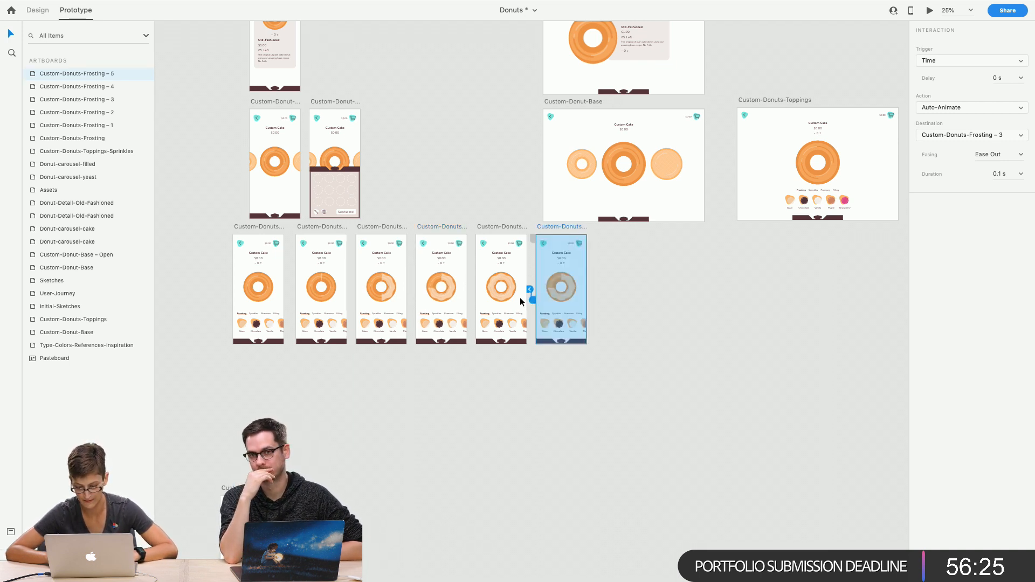
left_click(538, 330)
left_click(482, 326)
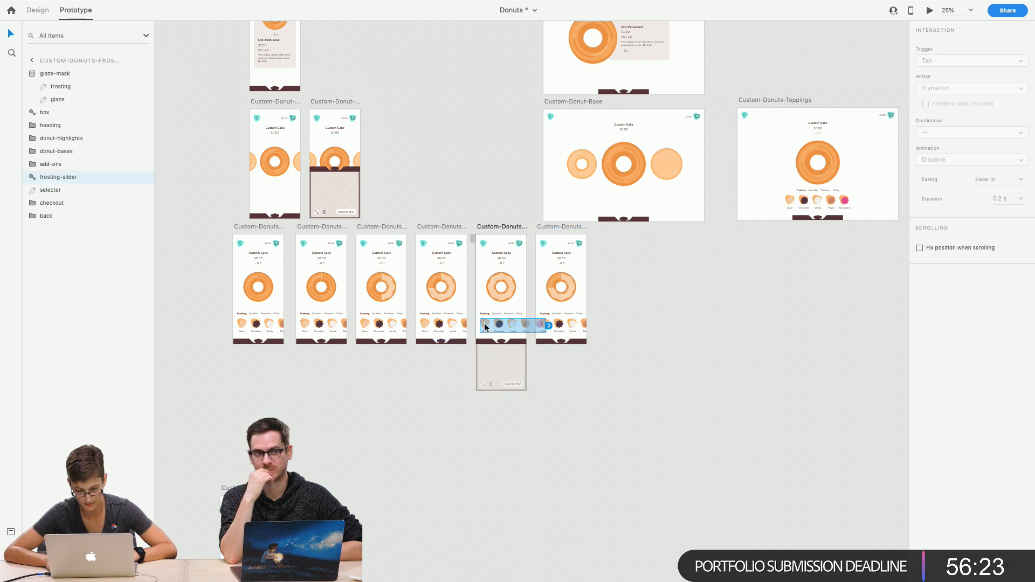
double_click(485, 326)
left_click_drag(492, 326, 538, 295)
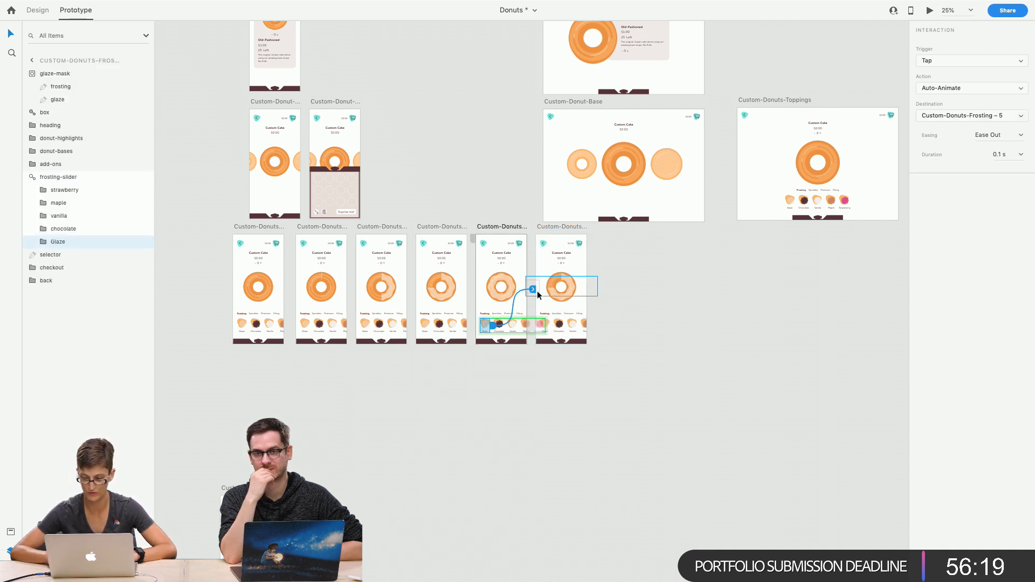
Set the easing of the Glaze swatch interaction to Custom-Donuts-Frosting – 5 to Ease In, and clear the selection
scroll(654, 276, "right", 2)
scroll(655, 273, "right", 3)
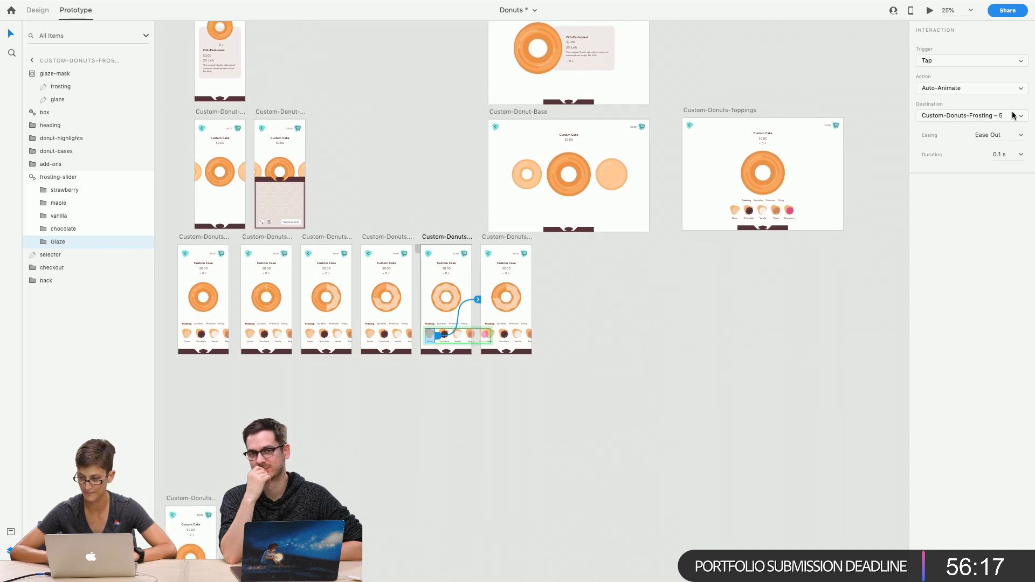
left_click(1018, 136)
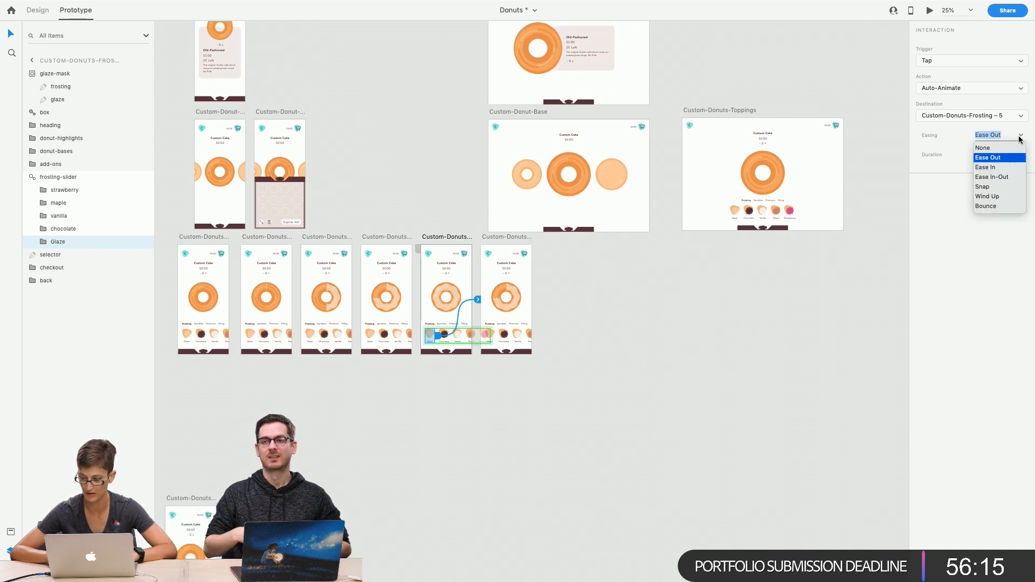
left_click(981, 168)
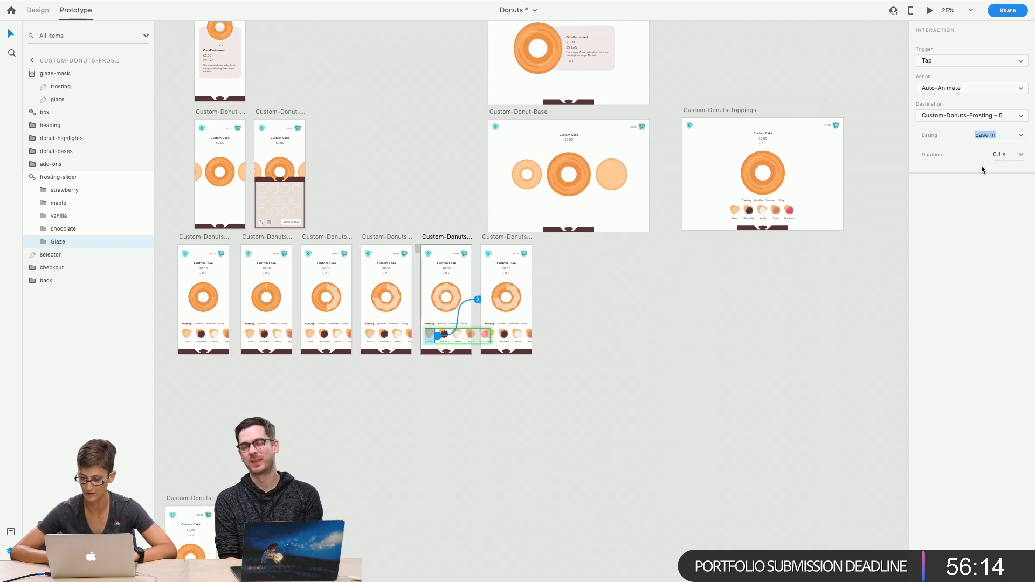
left_click(561, 360)
Duplicate Custom-Donuts-Frosting – 1 and remove the link the copy inherited to Custom-Donuts-Frosting – 2
left_click(315, 242)
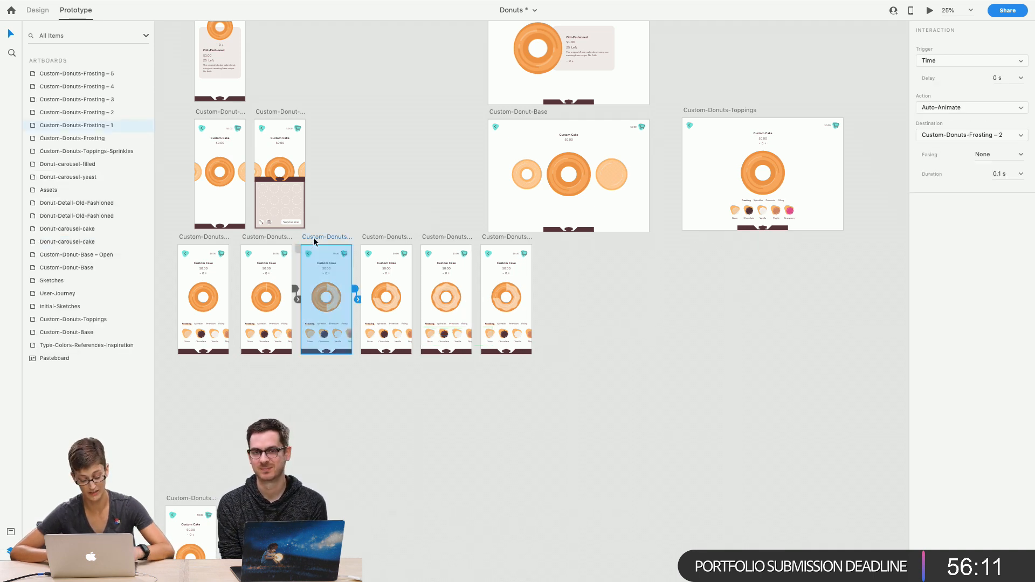
key("super+d")
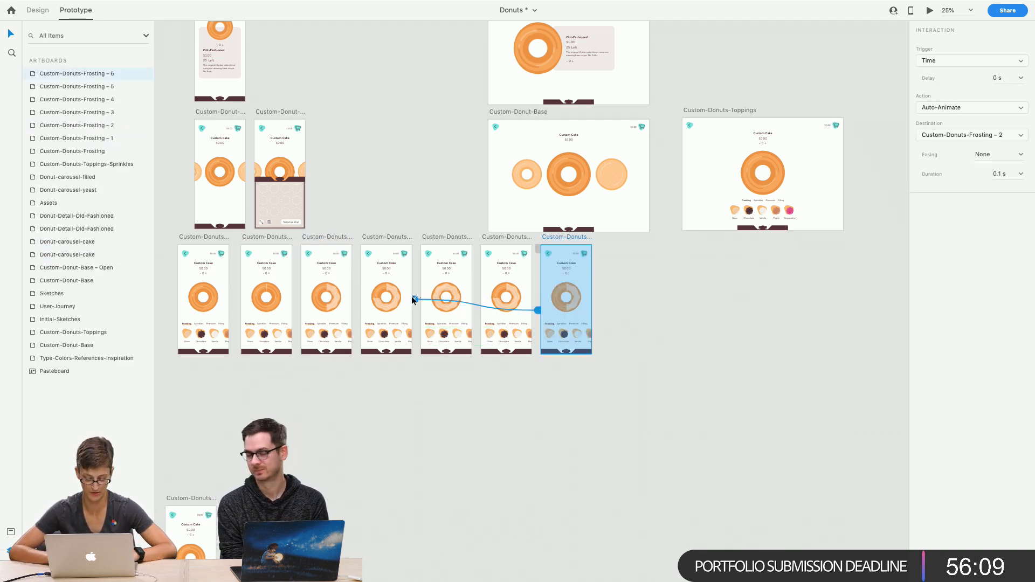
left_click_drag(413, 300, 548, 409)
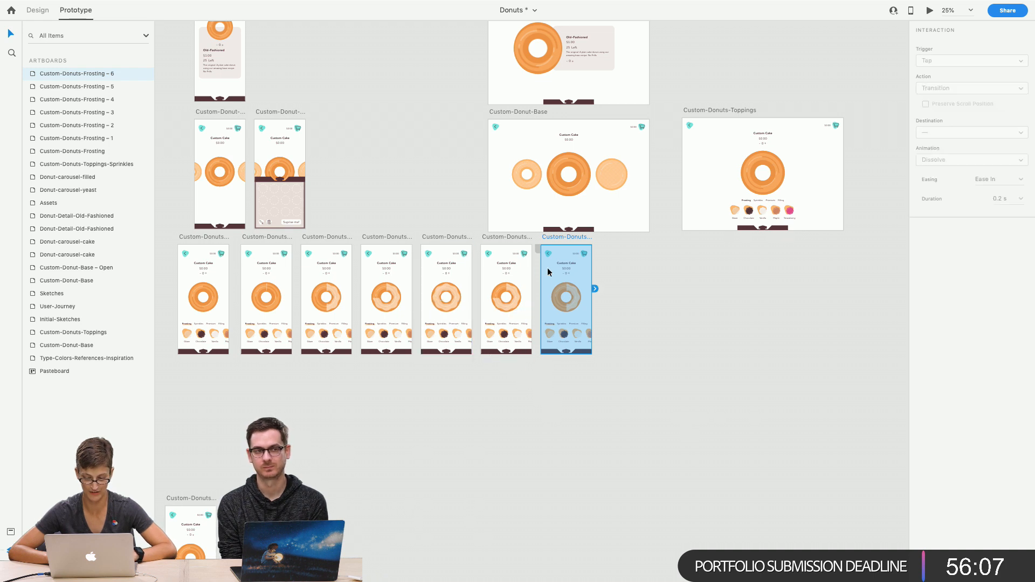
Link Custom-Donuts-Frosting – 5 to Custom-Donuts-Frosting – 6 with a Time-triggered Auto-Animate and set its easing to None
left_click(521, 238)
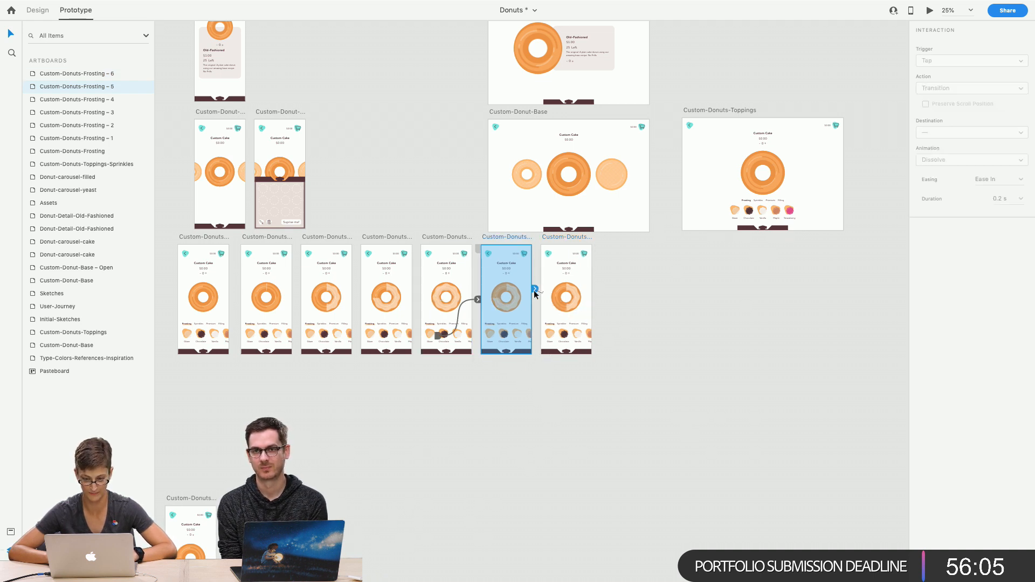
left_click_drag(535, 289, 544, 299)
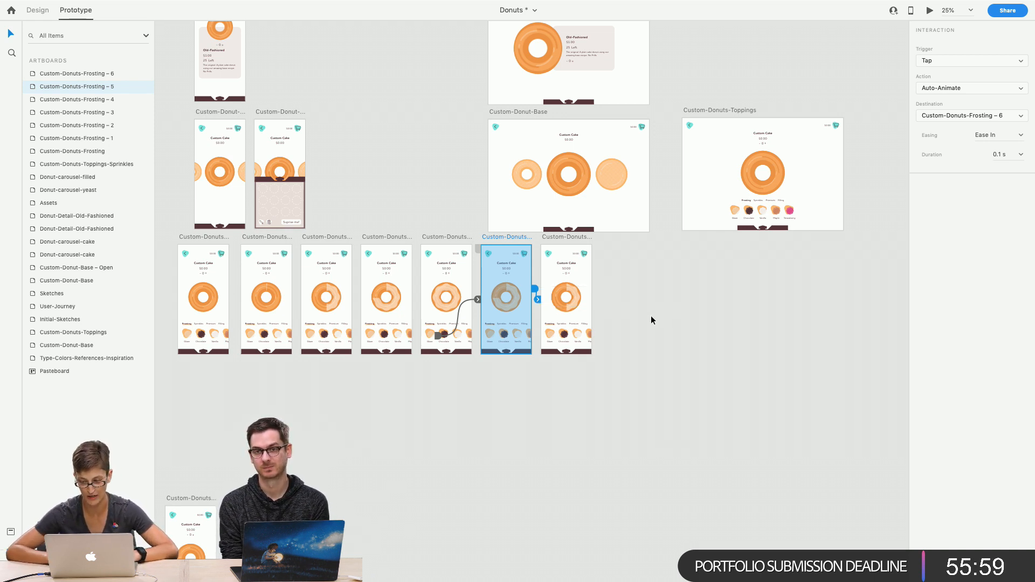
left_click(963, 60)
left_click(965, 77)
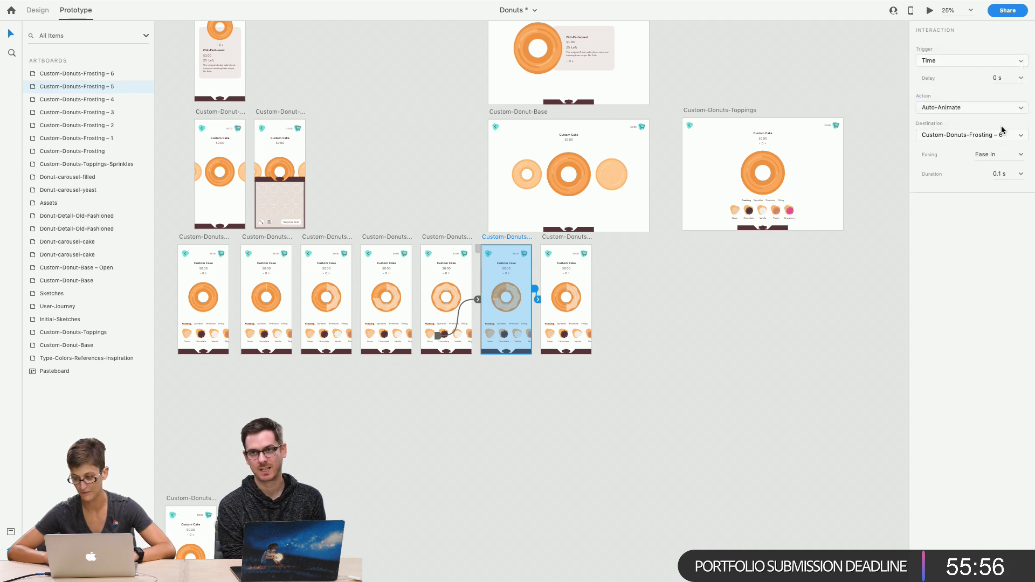
left_click(1020, 155)
left_click(983, 167)
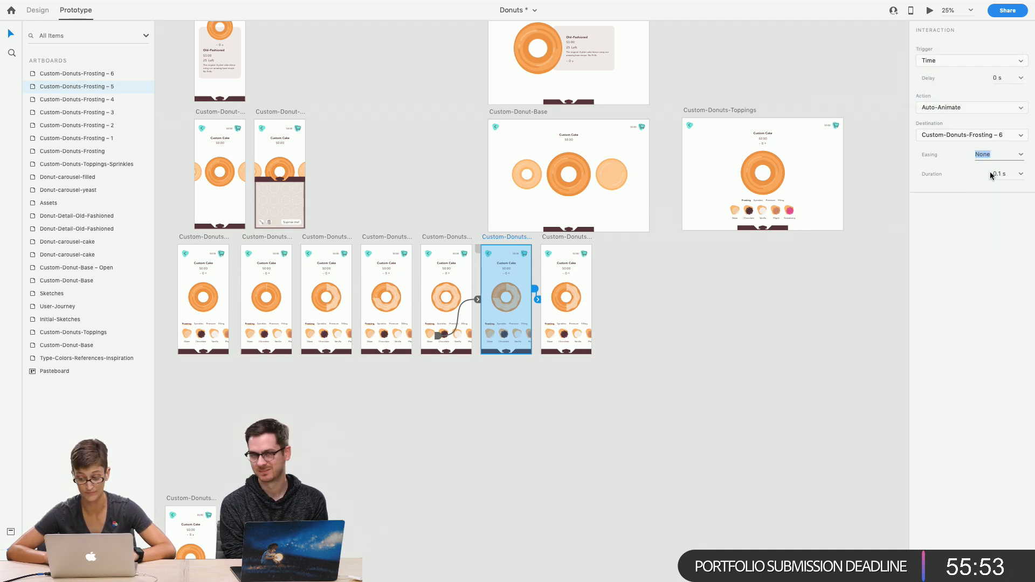
left_click(629, 426)
Duplicate Custom-Donuts-Frosting and remove the link the copy inherited to Custom-Donuts-Frosting – 1
scroll(629, 426, "left", 3)
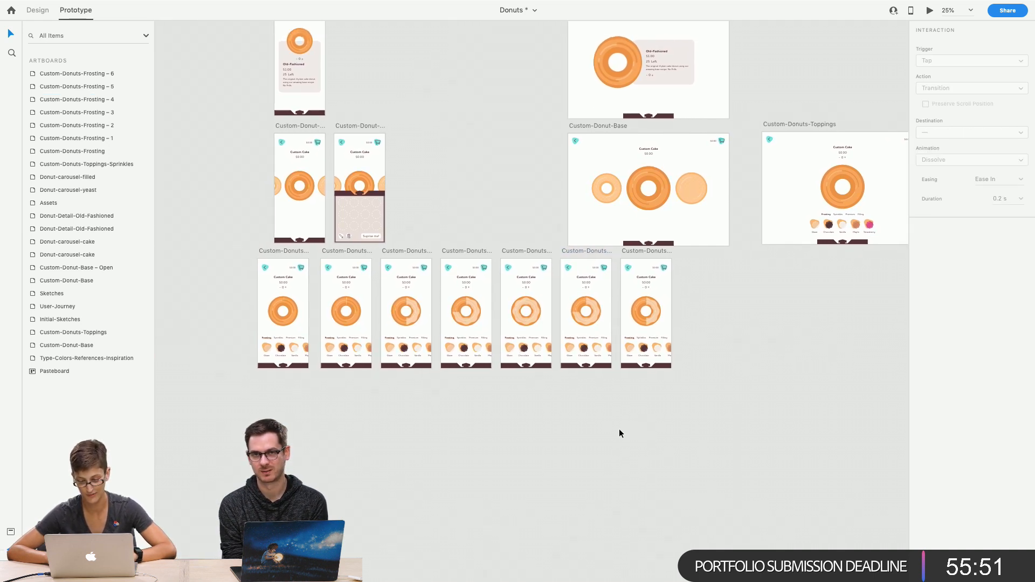
left_click(345, 253)
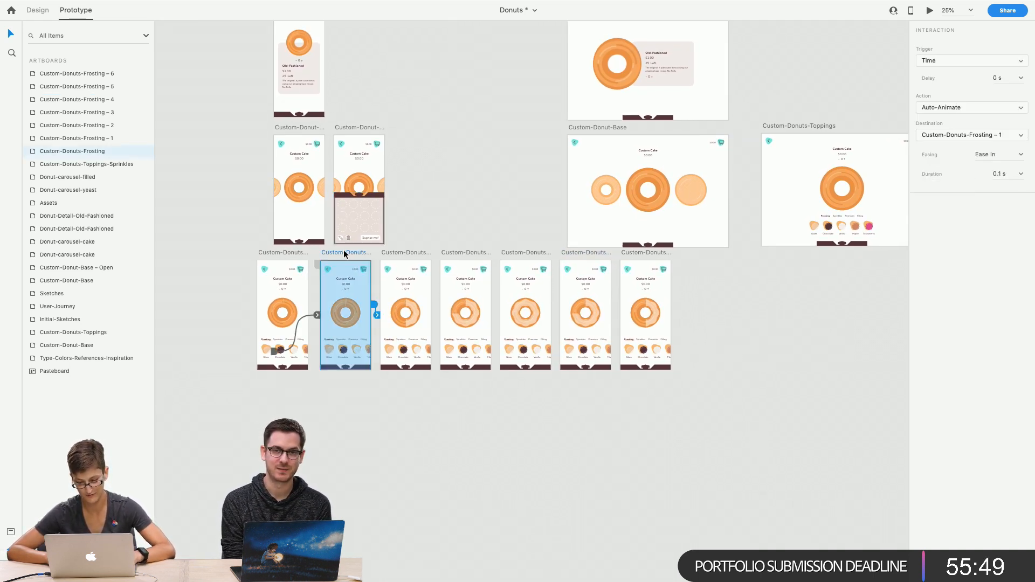
left_click(624, 252)
key("super+d")
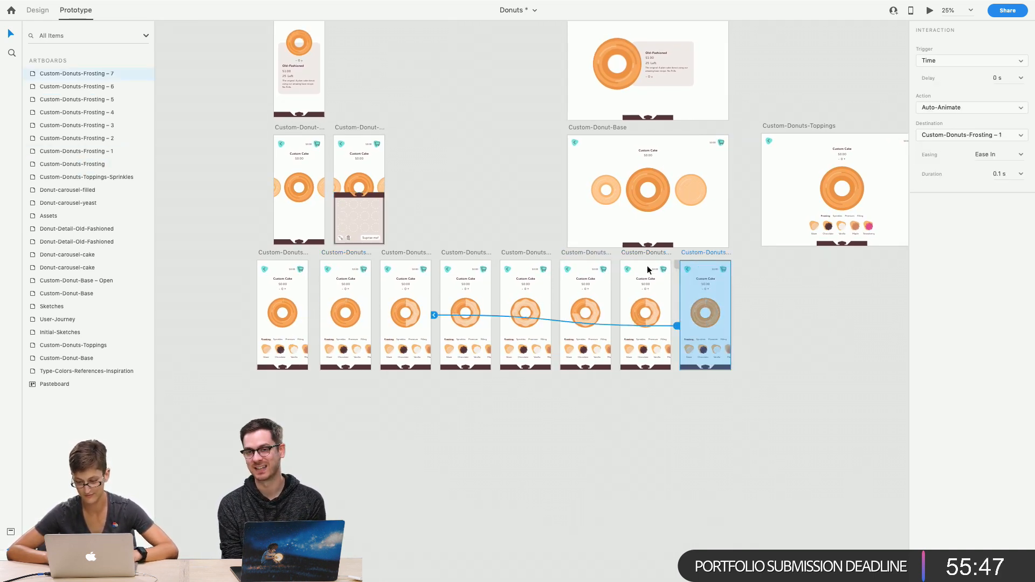
left_click_drag(432, 315, 694, 538)
Link Custom-Donuts-Frosting – 6 to Custom-Donuts-Frosting – 7 with a Time-triggered Auto-Animate, easing None and duration 0.1 s
left_click(639, 250)
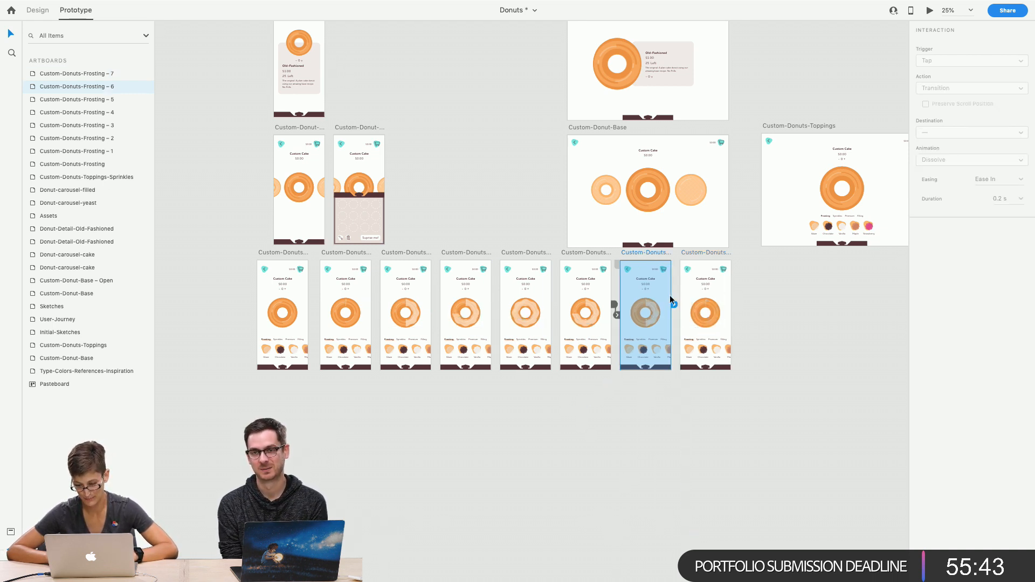
left_click_drag(674, 305, 705, 313)
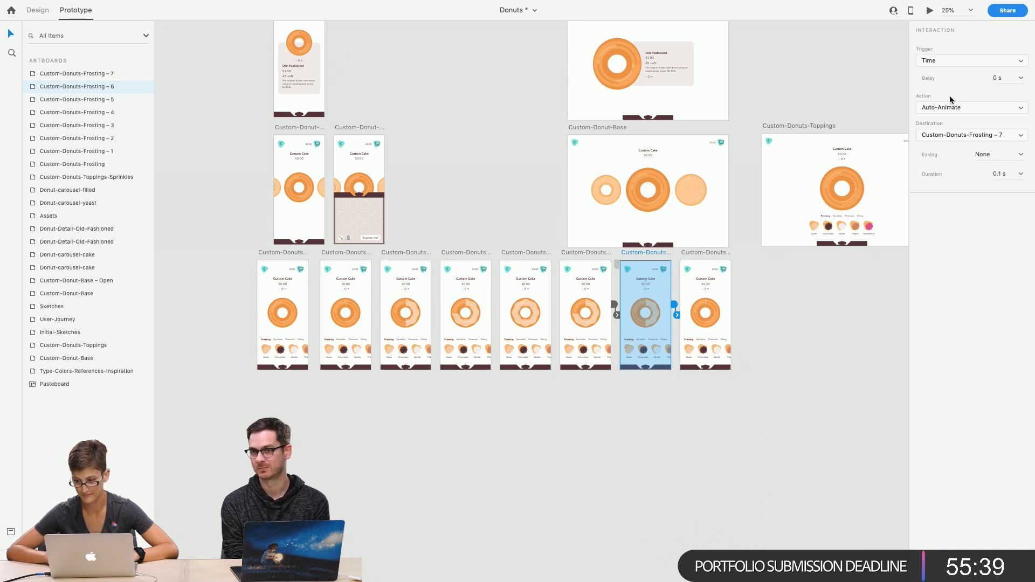
Try to extend the sequence with a duplicate of Custom-Donuts-Frosting – 4, linked from Custom-Donuts-Frosting – 7 by a Time-triggered Auto-Animate
left_click(277, 253)
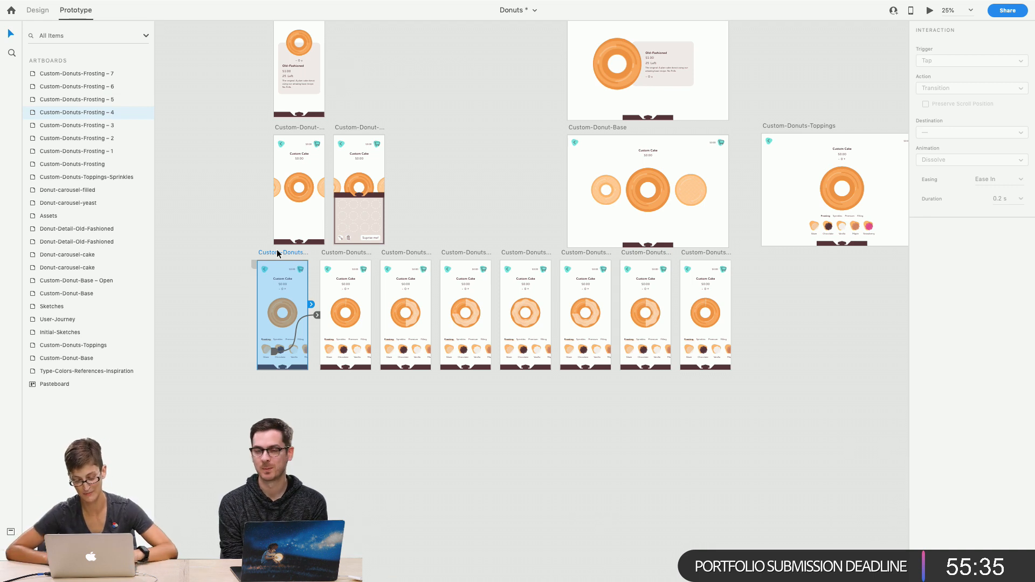
key("super+d")
left_click_drag(371, 315, 483, 381)
left_click(710, 252)
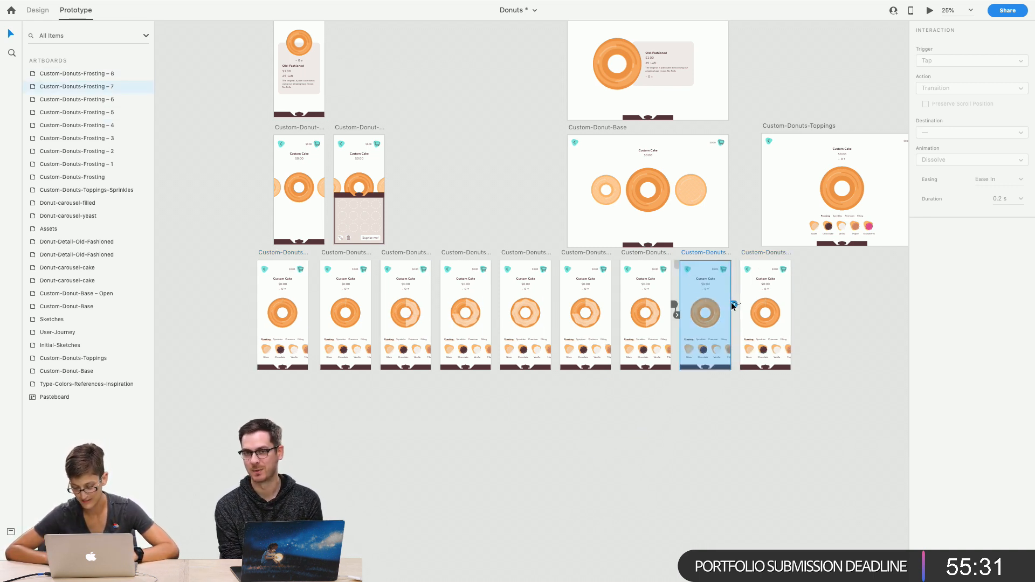
left_click_drag(733, 304, 741, 315)
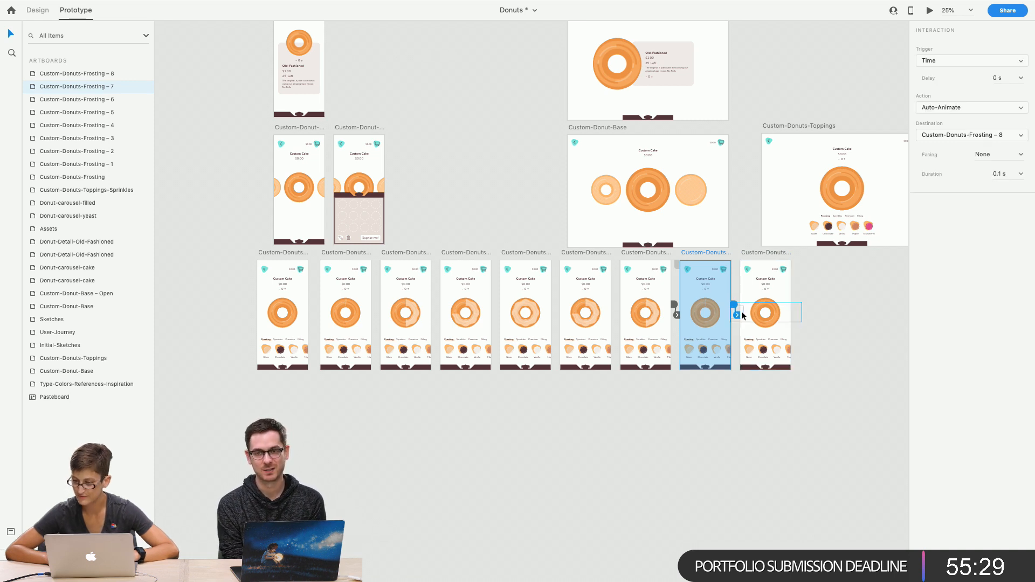
left_click(753, 256)
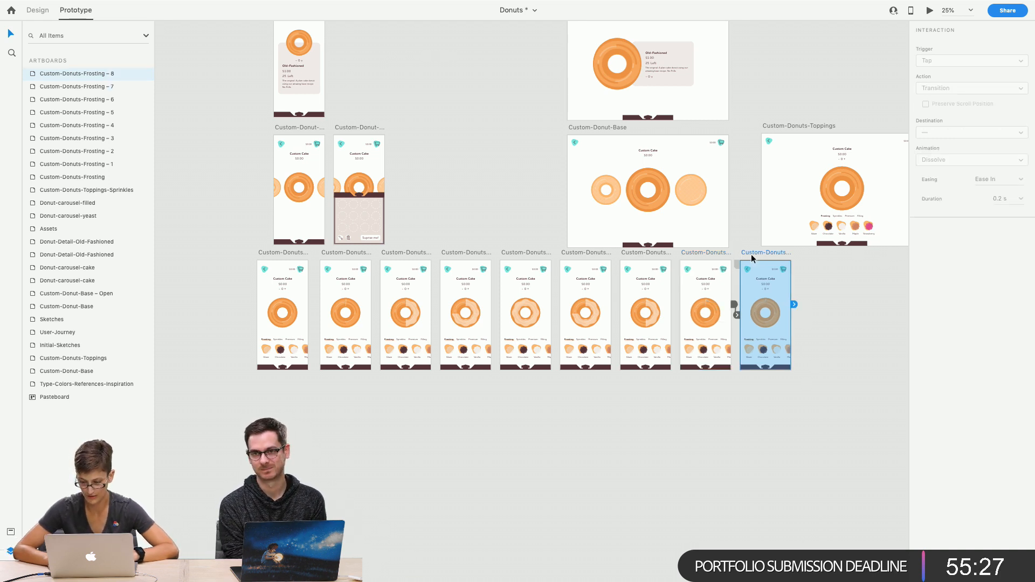
key("Delete")
Link Custom-Donuts-Frosting – 7 back to Custom-Donuts-Frosting – 4 with a Time-triggered Auto-Animate, easing None and duration 0.1 s
left_click(714, 252)
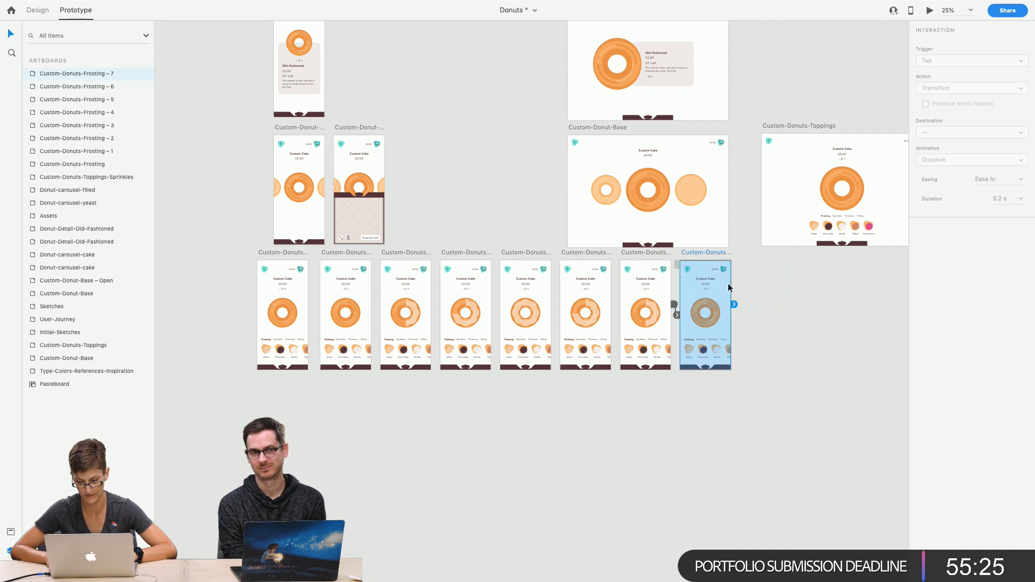
left_click_drag(734, 305, 272, 343)
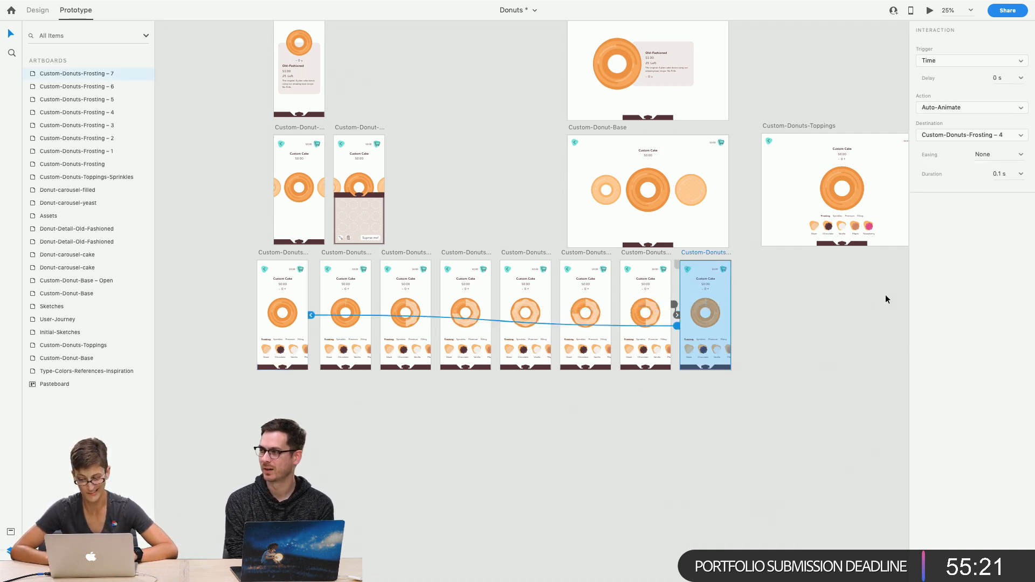
Preview the prototype from Custom-Donuts-Frosting – 4 and tap Glaze repeatedly to test adding and removing the frosting
left_click(273, 252)
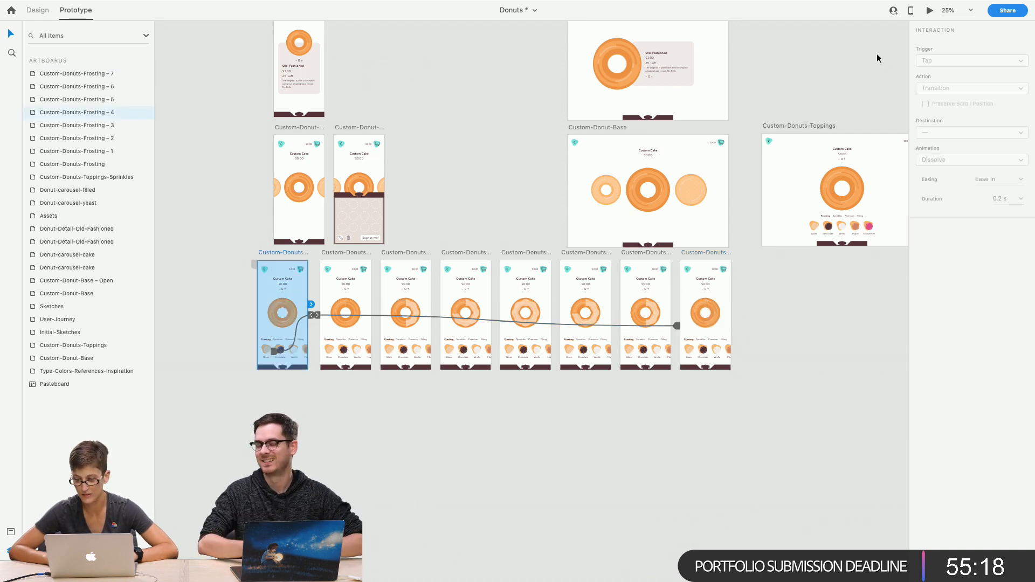
left_click(930, 11)
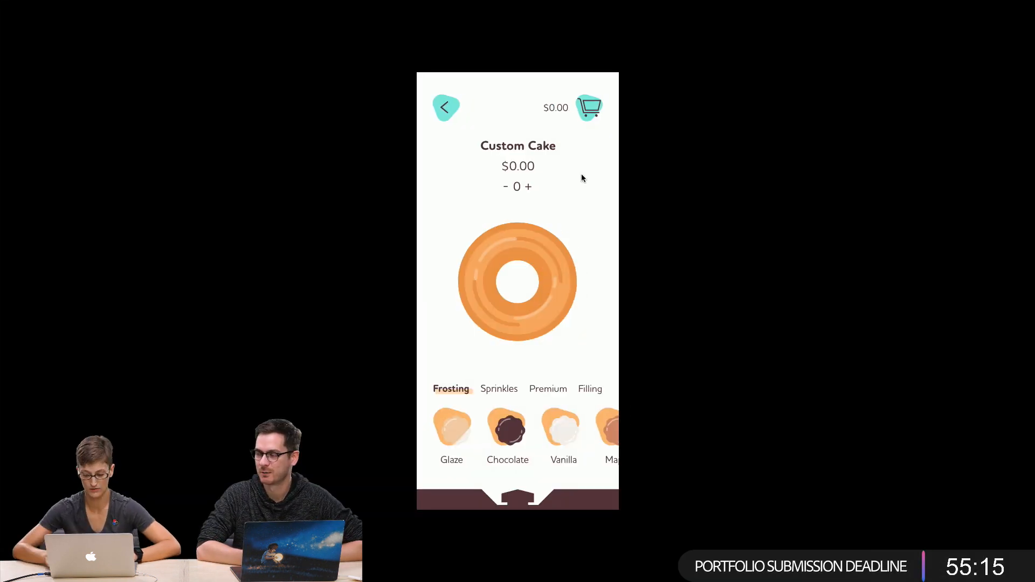
left_click(453, 419)
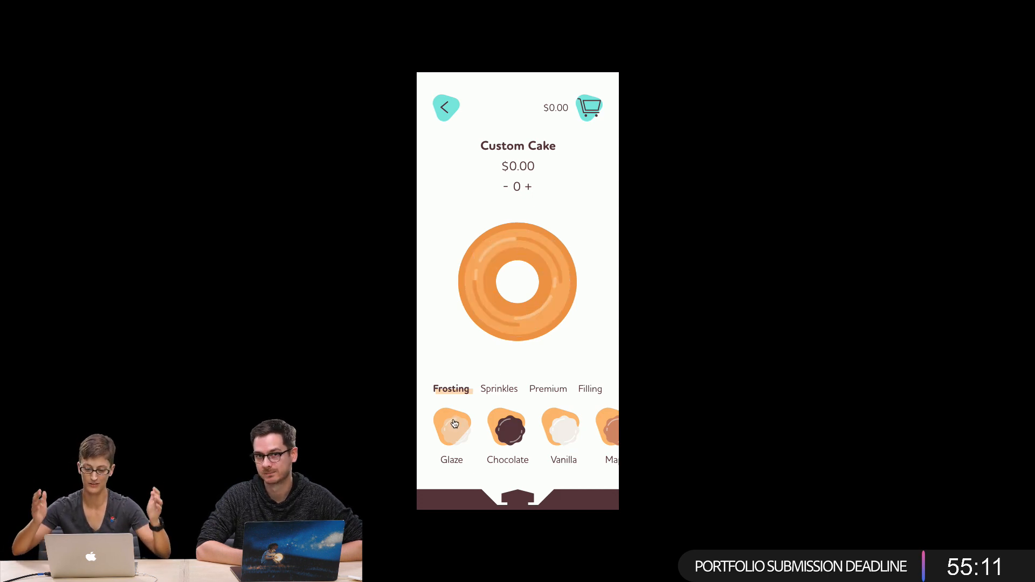
left_click(453, 420)
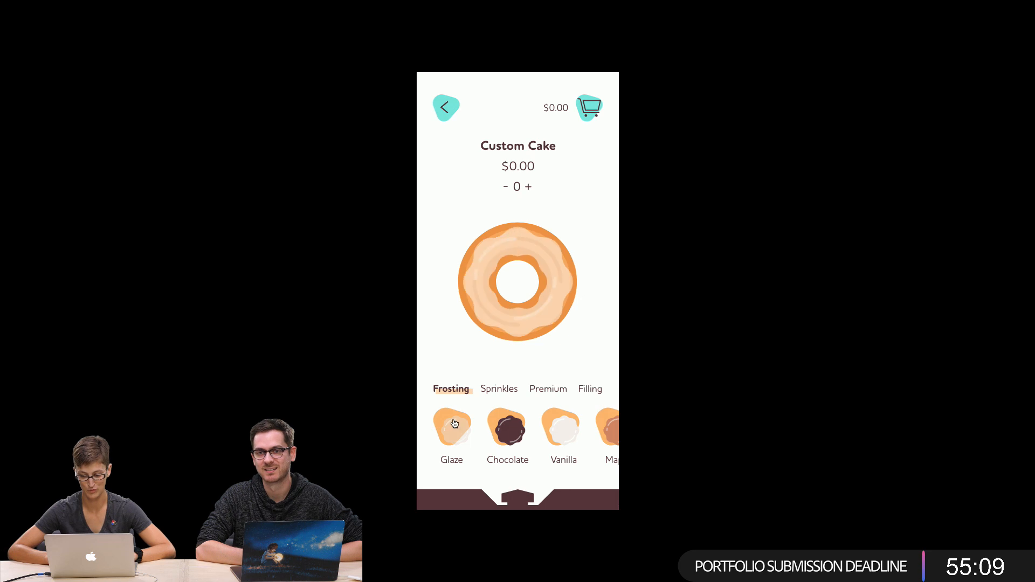
left_click(454, 420)
left_click(453, 420)
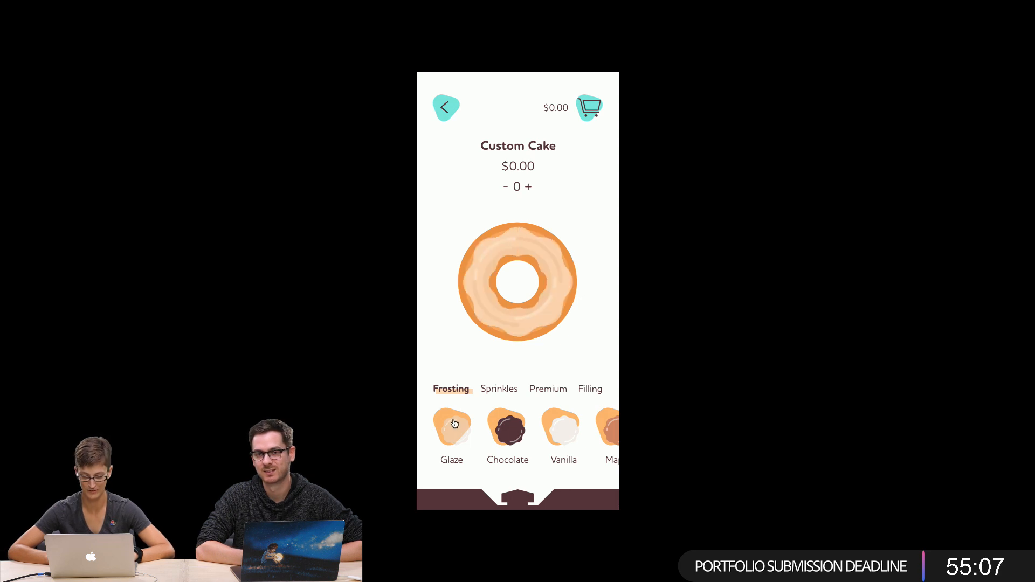
left_click(453, 420)
mouse_move(100, 1)
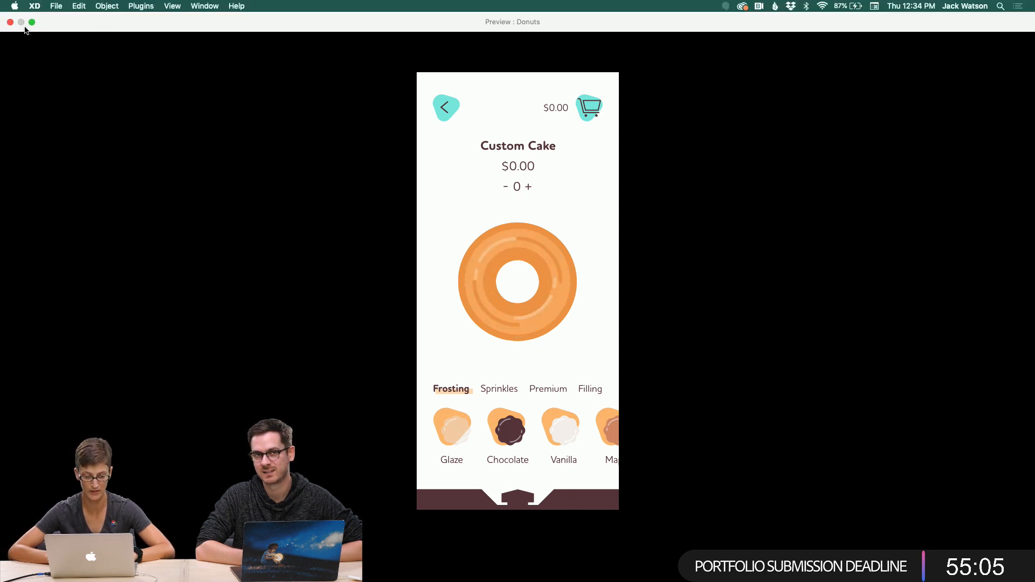
left_click(32, 24)
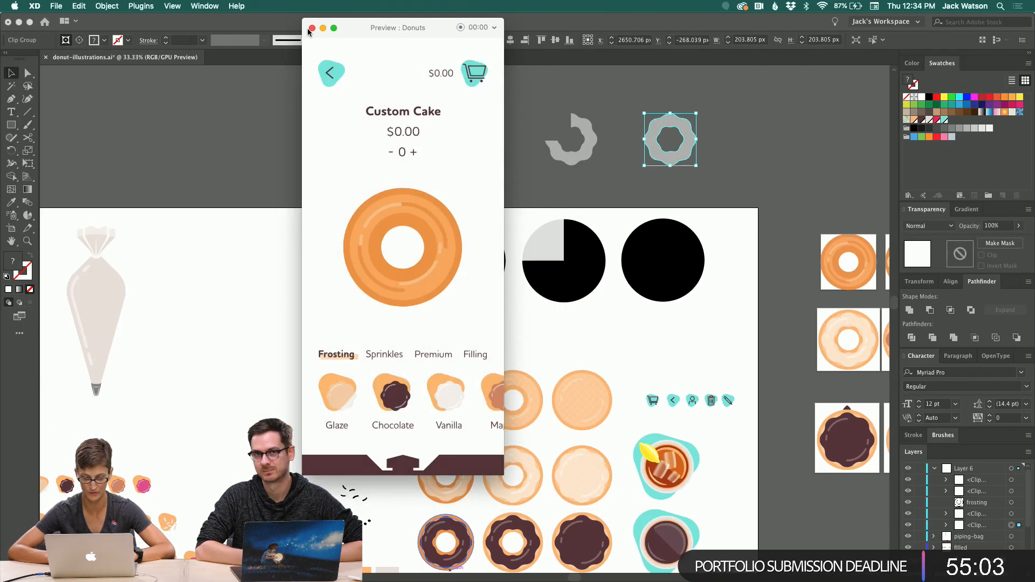
left_click(313, 26)
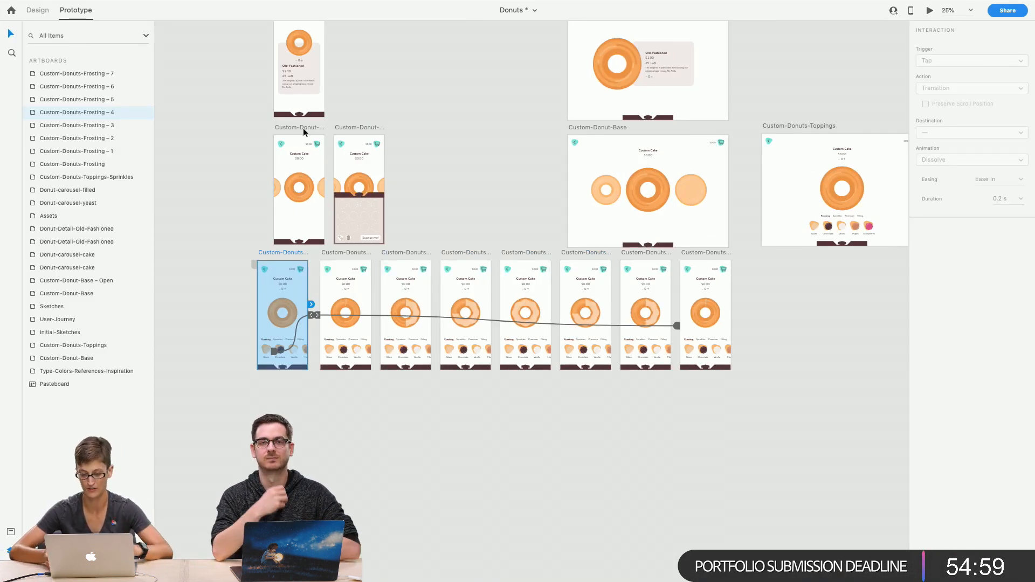
left_click(227, 195)
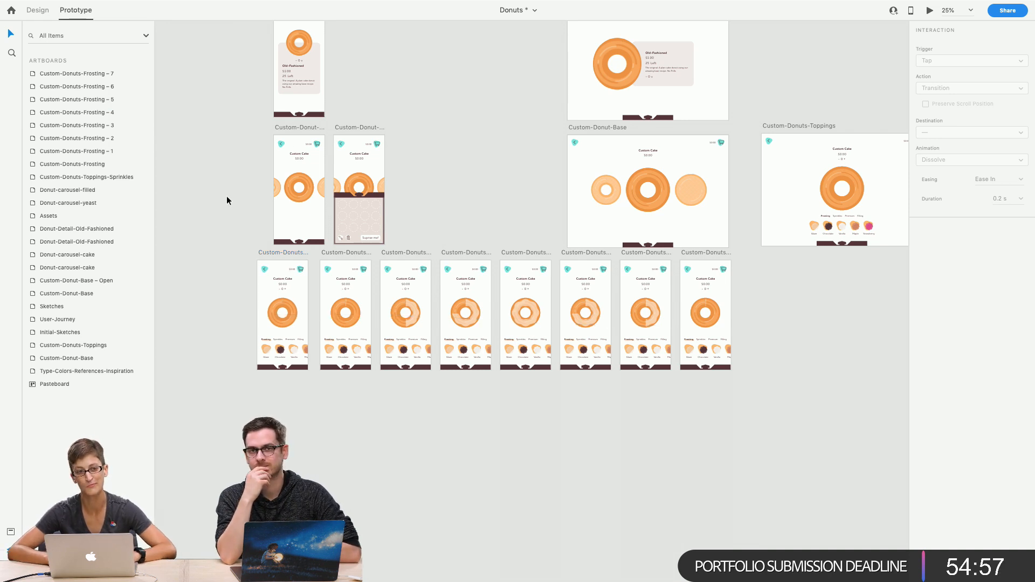
scroll(226, 200, "up", 2)
scroll(227, 200, "left", 1)
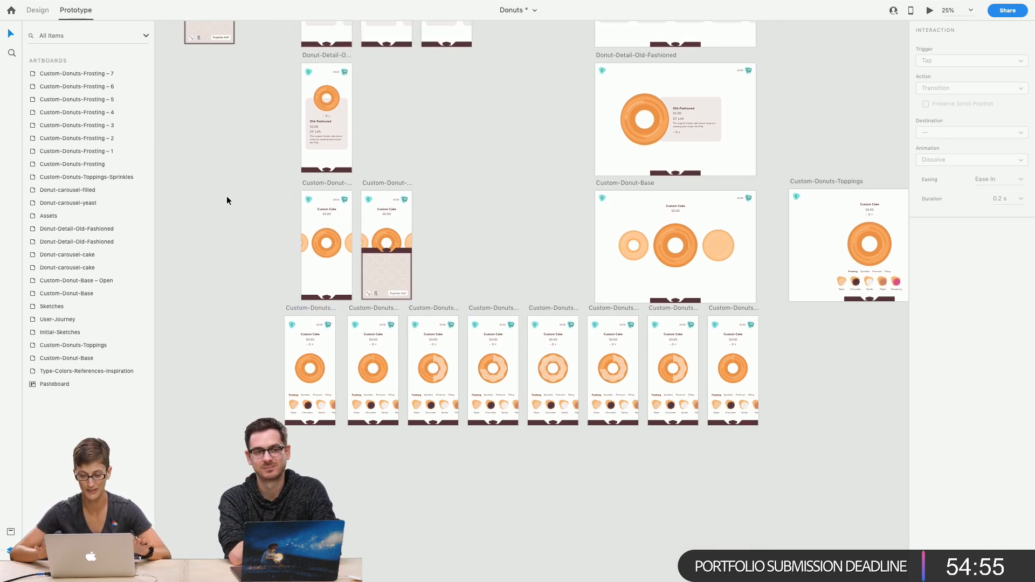
scroll(226, 197, "up", 3)
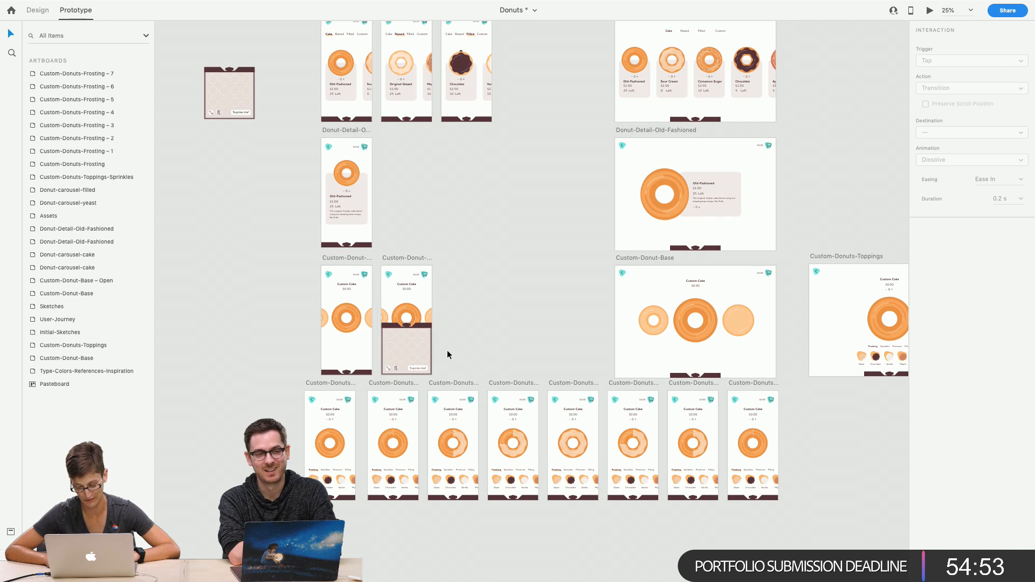
scroll(448, 351, "down", 2)
scroll(447, 354, "down", 2)
scroll(447, 354, "left", 1)
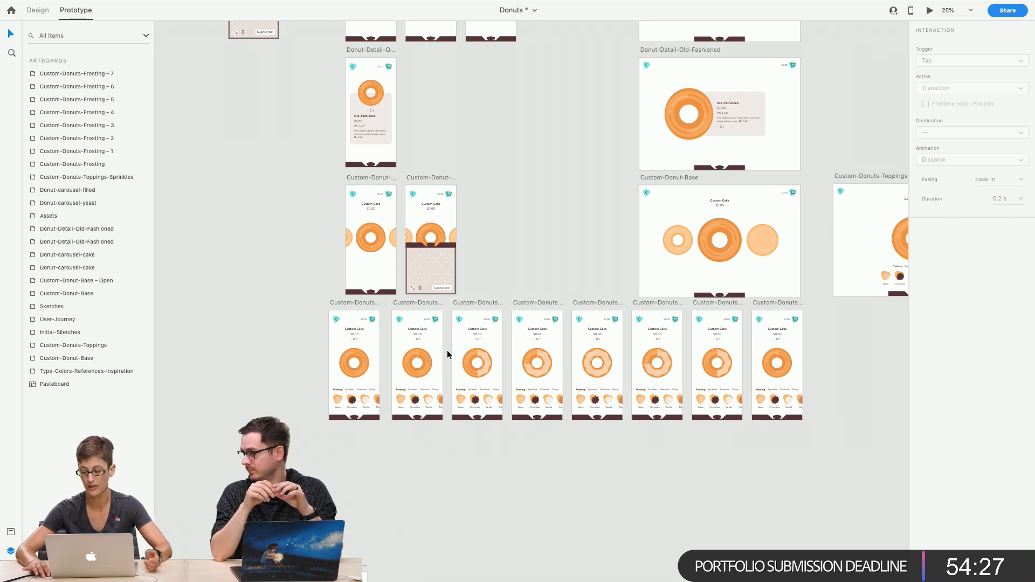
left_click(374, 306)
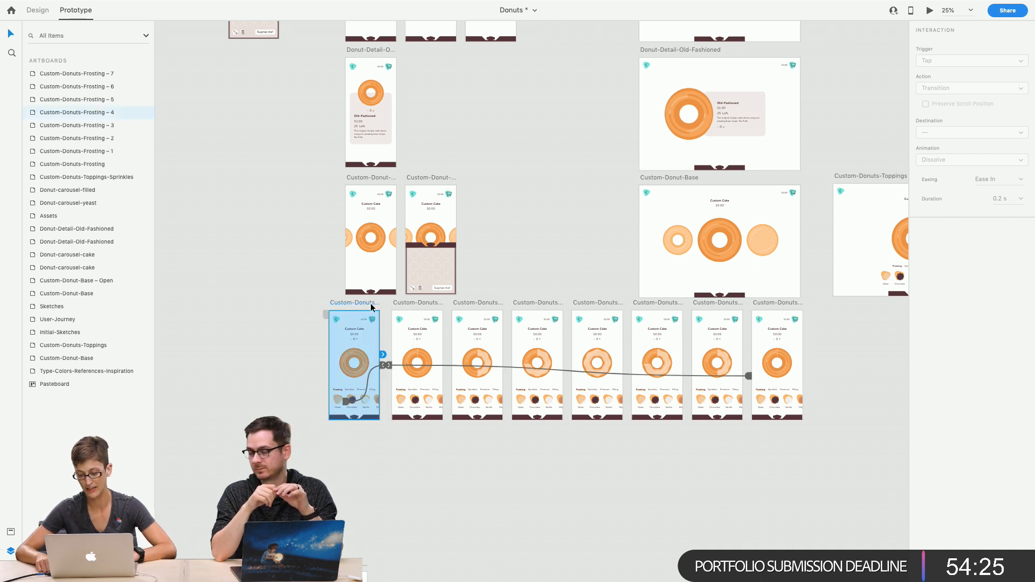
left_click(286, 294)
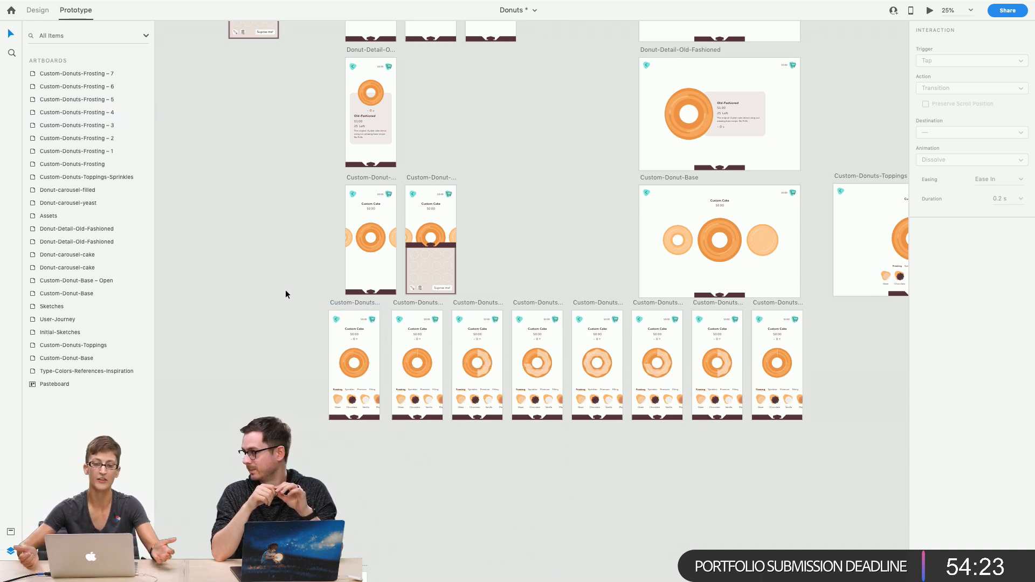
Move all eight Custom-Donuts-Frosting artboards together so the first one lines up under the mobile Custom-Donut-Base artboard
left_click(352, 303)
left_click(423, 302, "shift")
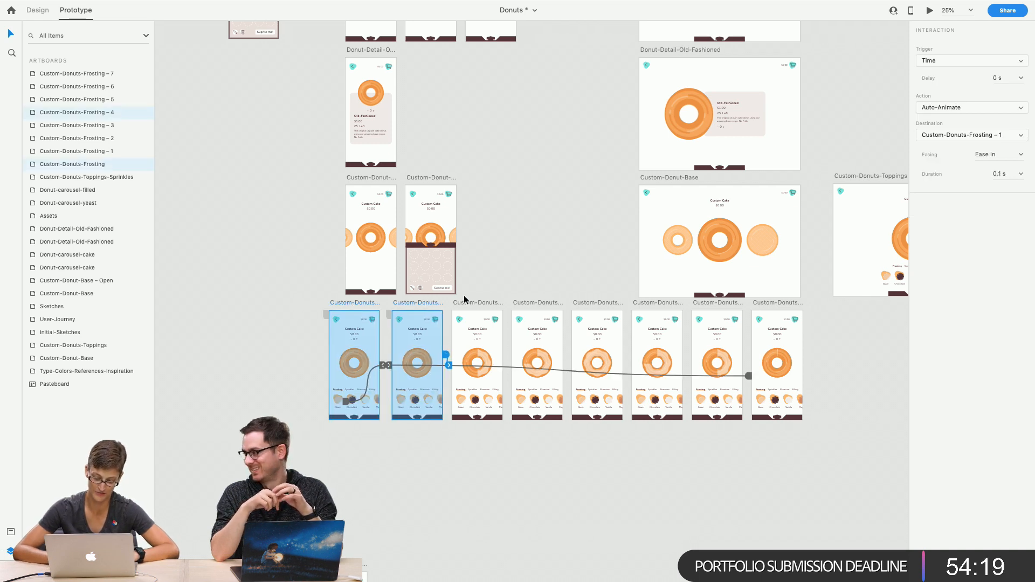
left_click(475, 302, "shift")
left_click(532, 303, "shift")
left_click(586, 303, "shift")
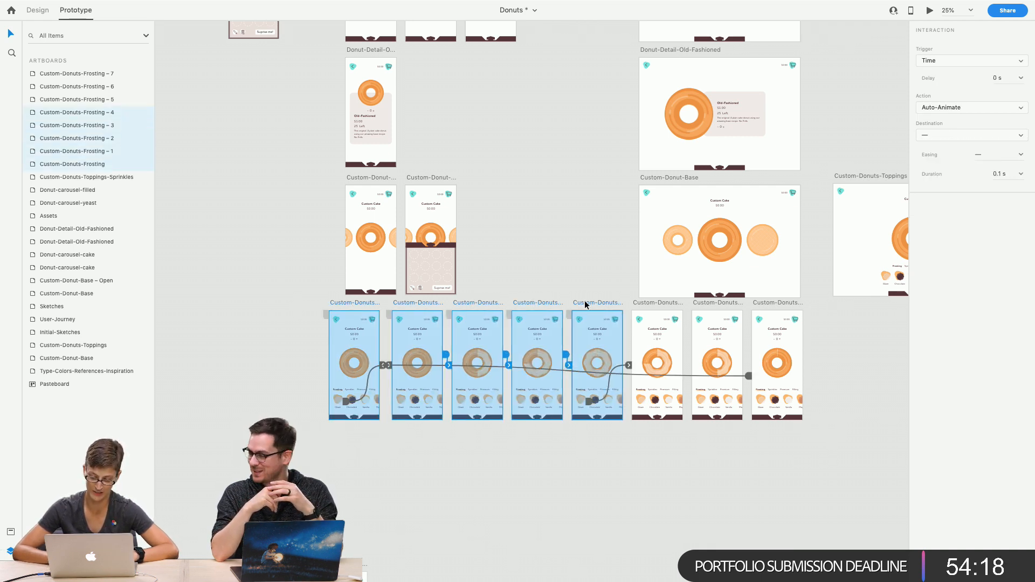
left_click(643, 305, "shift")
left_click(710, 309, "shift")
left_click(755, 302, "shift")
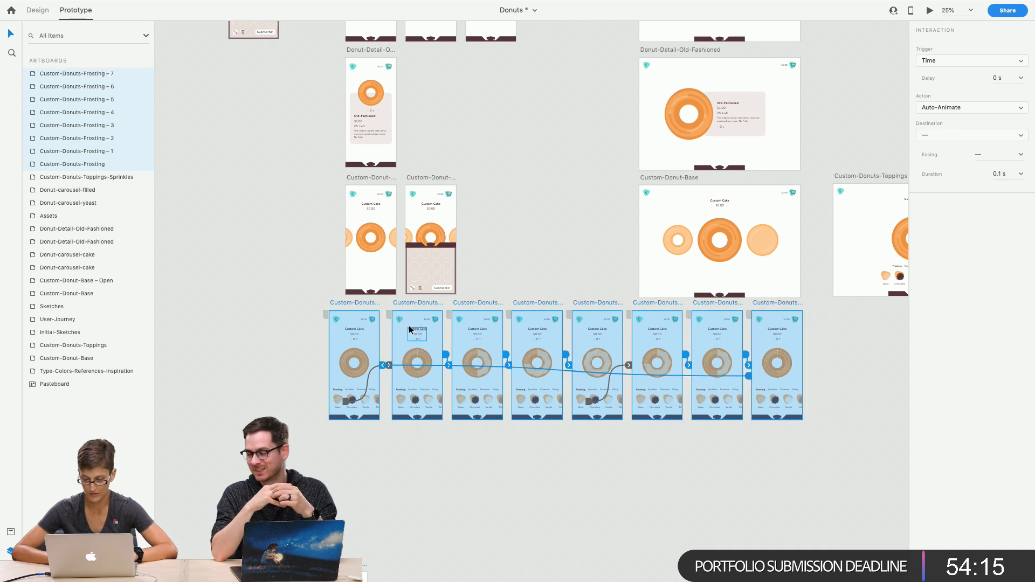
left_click_drag(403, 307, 417, 309)
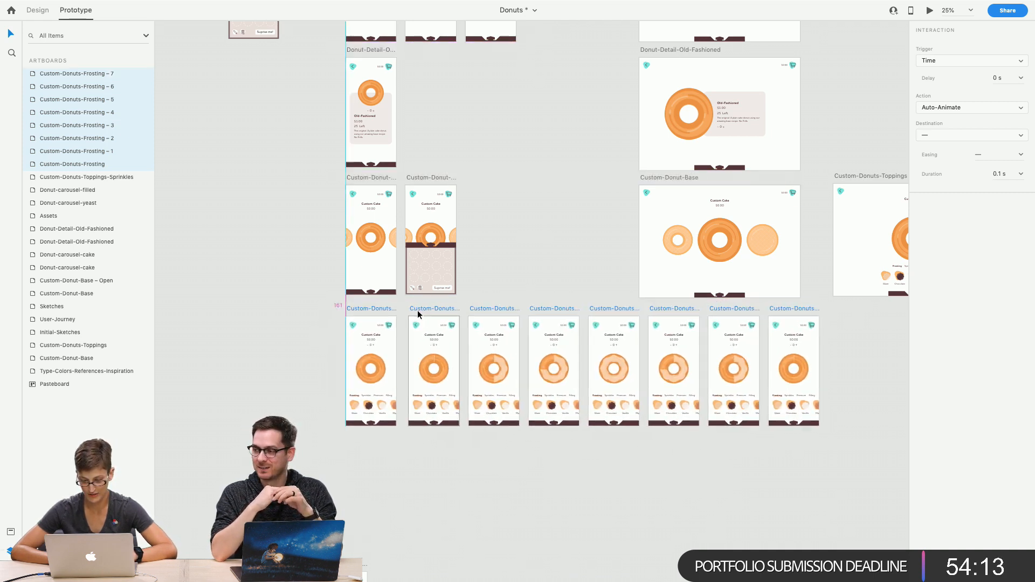
left_click(265, 319)
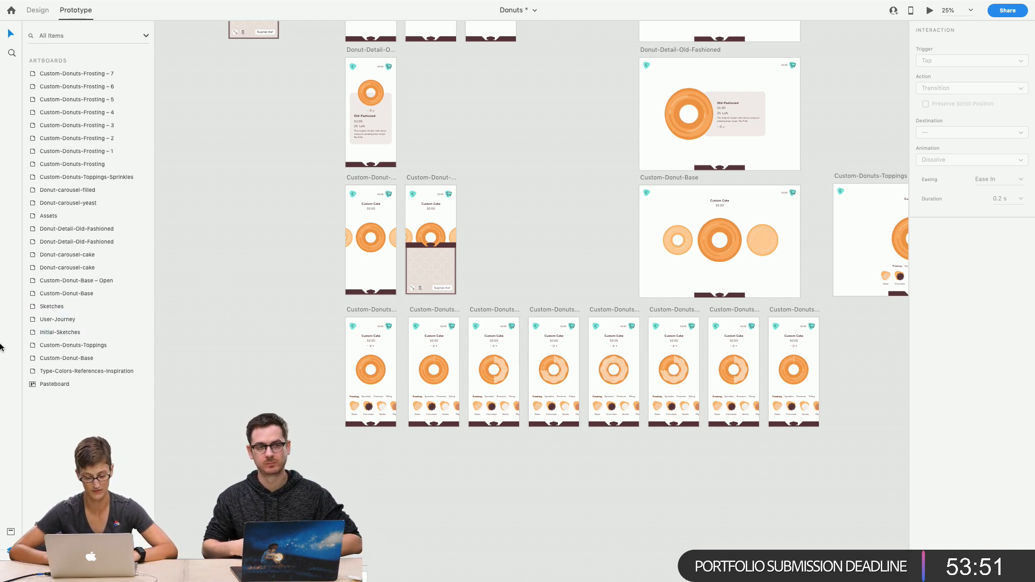
Move the Custom-Donuts-Toppings-Sprinkles artboard up beneath the frosting row, aligned with its first artboard
left_click(11, 53)
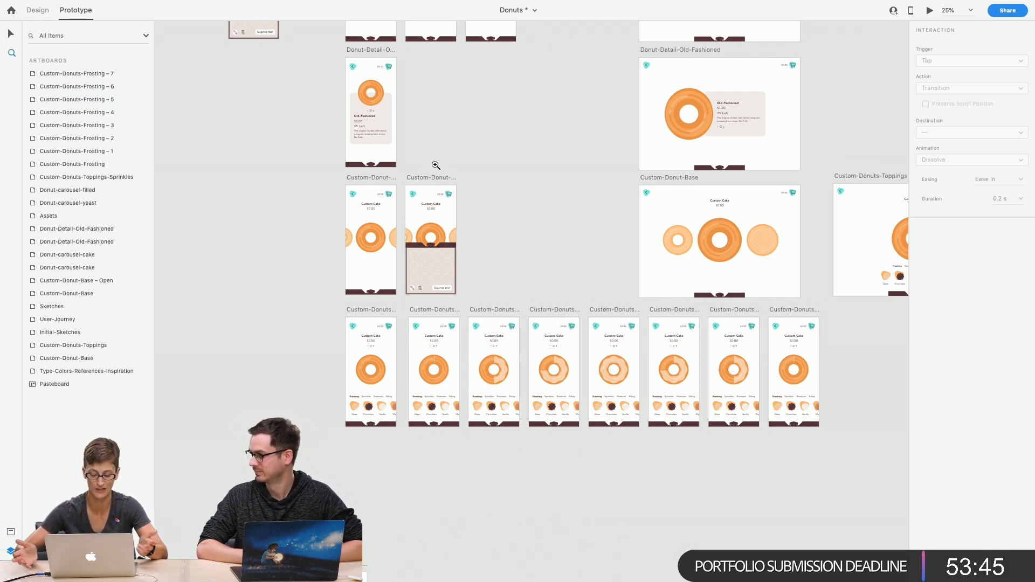
scroll(440, 203, "up", 5)
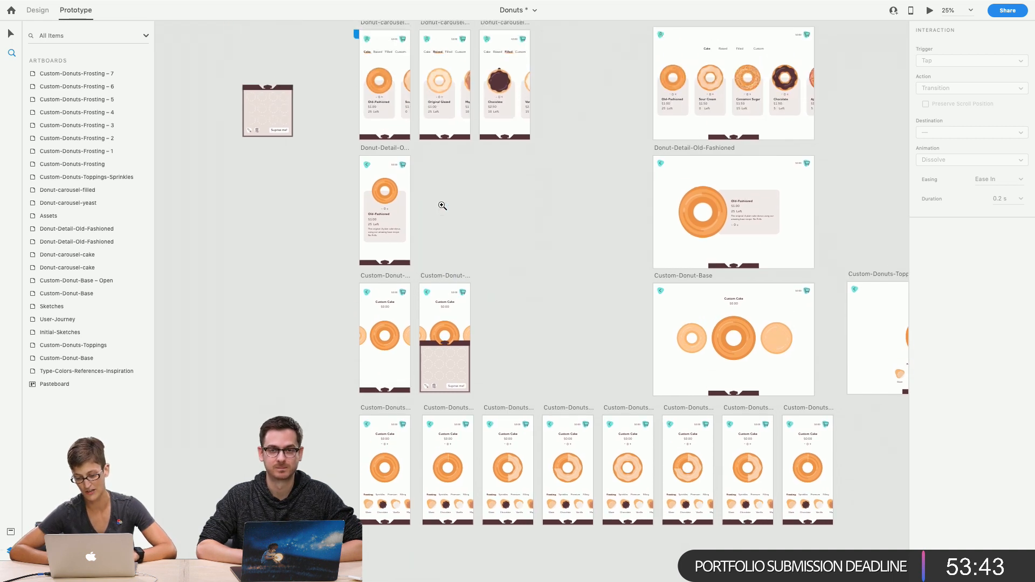
left_click(442, 205)
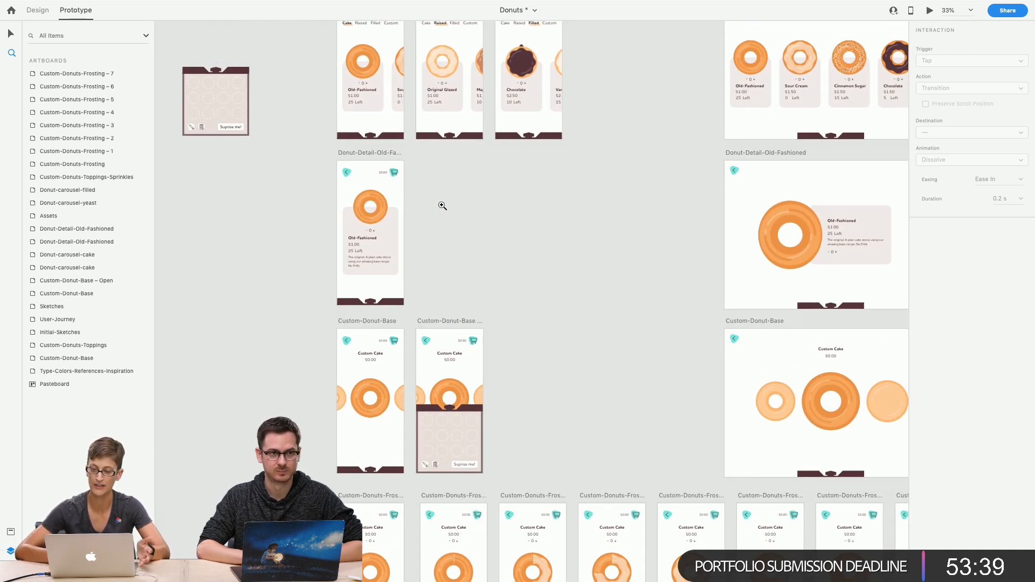
scroll(442, 205, "down", 10)
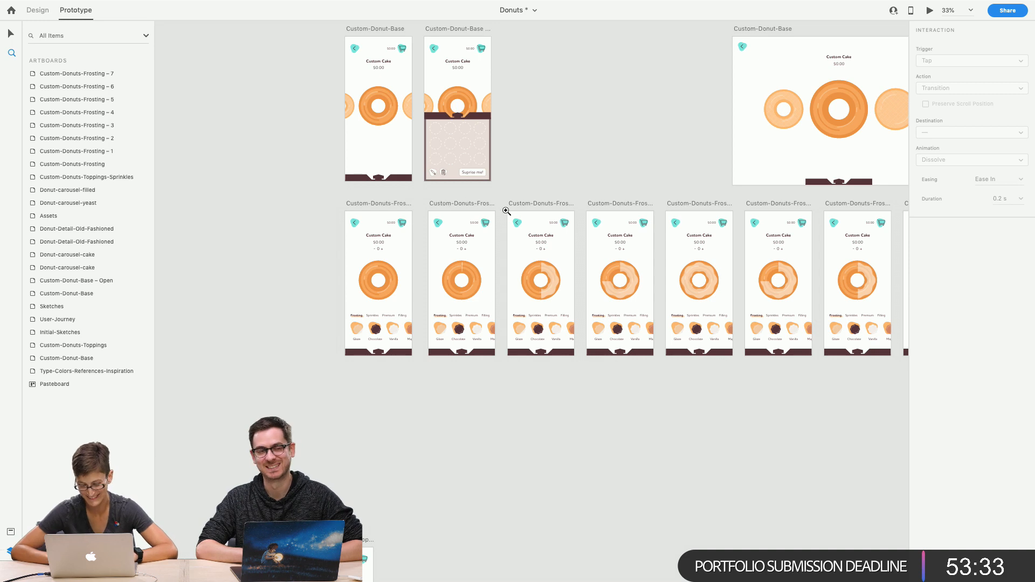
scroll(361, 196, "up", 2)
scroll(362, 195, "down", 9)
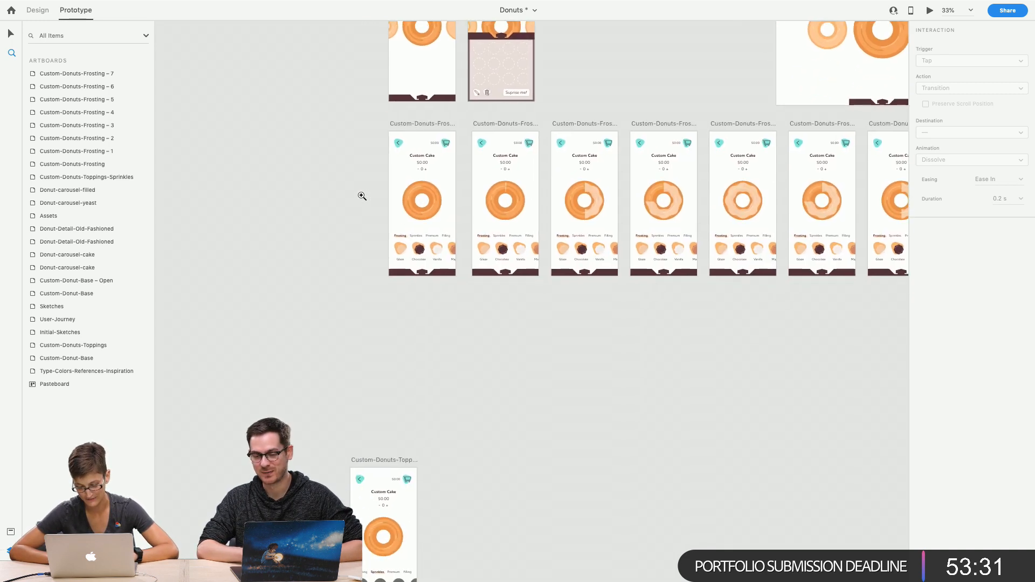
left_click(11, 34)
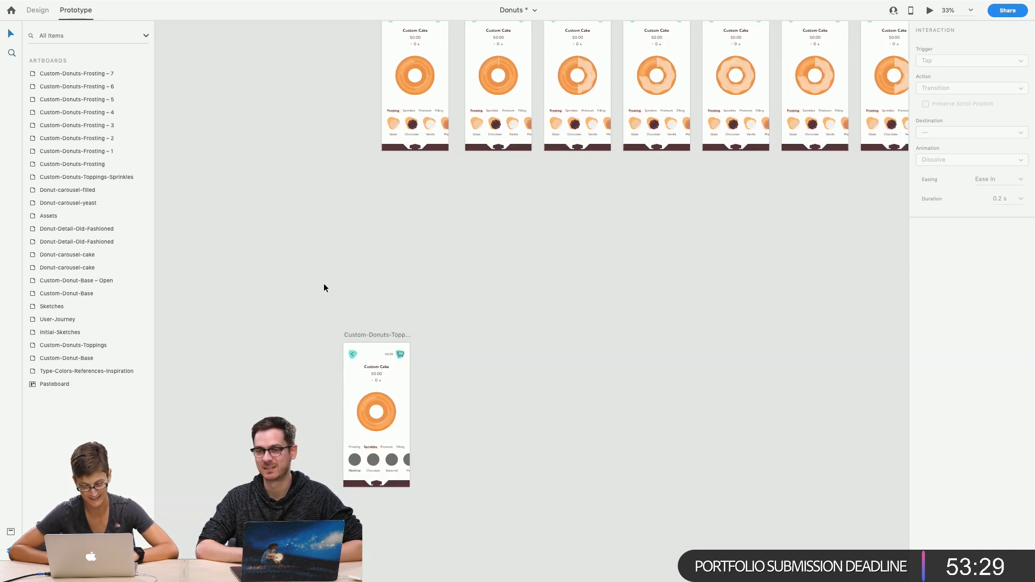
left_click_drag(370, 333, 409, 173)
left_click(329, 172)
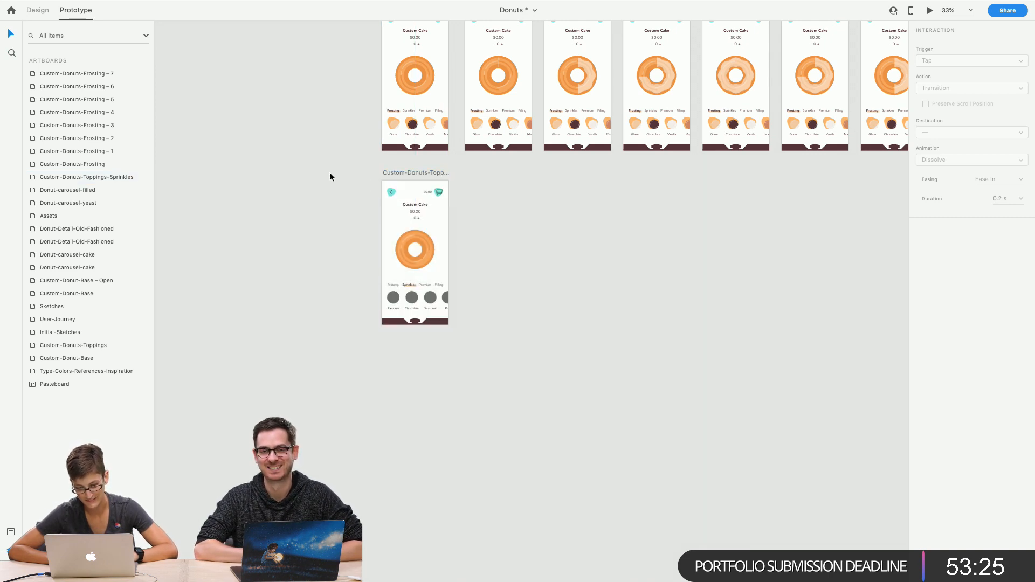
Examine the Custom-Donuts-Toppings-Sprinkles artboard, the neighbouring donut artboards and the donut, sprinkle and topping artwork on the Assets artboard
scroll(329, 172, "up", 3)
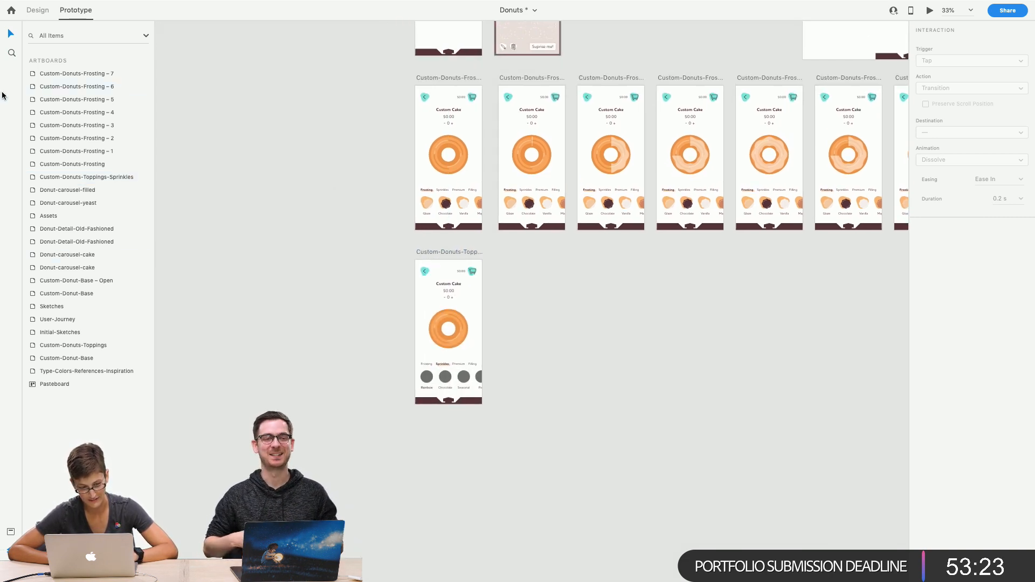
left_click(12, 54)
left_click(457, 299)
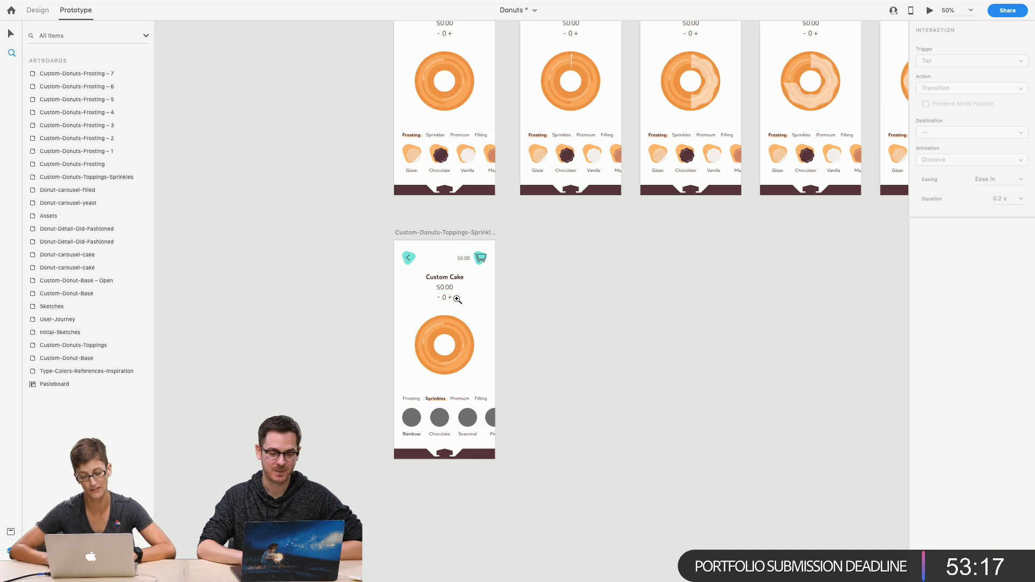
left_click(446, 348)
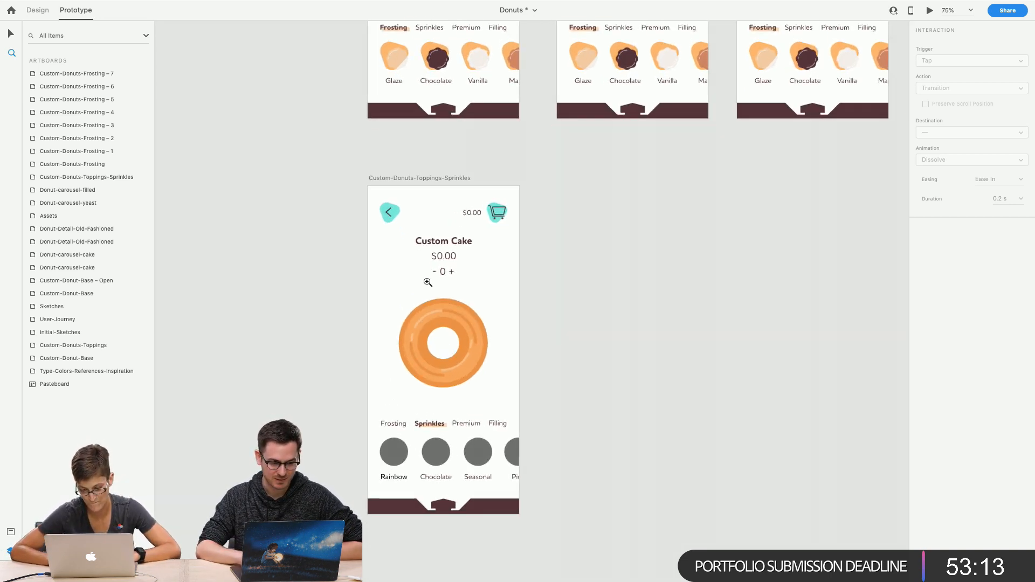
left_click(498, 272, "alt")
left_click(498, 273, "alt")
scroll(497, 273, "up", 7)
scroll(498, 273, "right", 9)
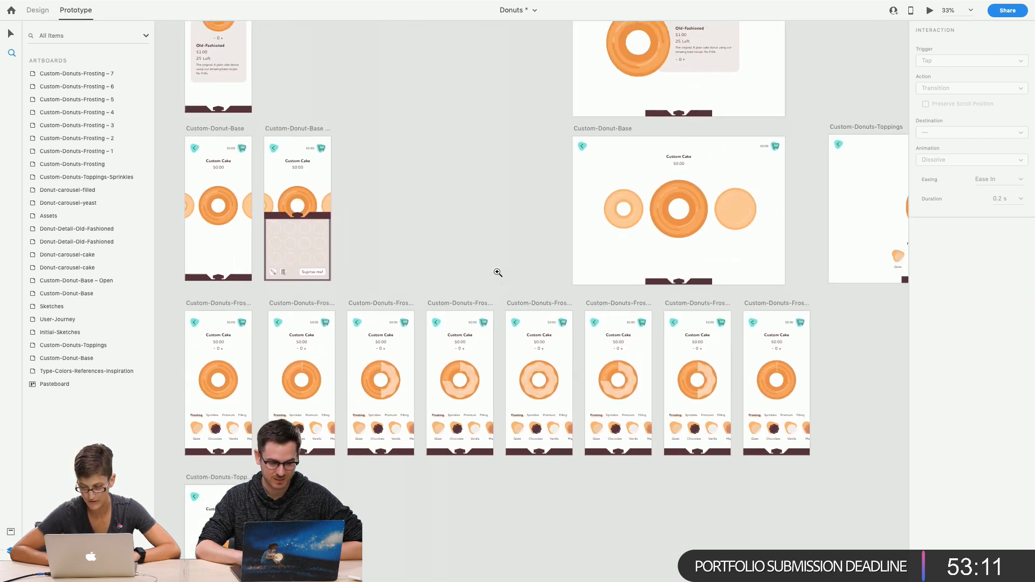
scroll(497, 272, "right", 4)
scroll(498, 273, "left", 9)
scroll(498, 272, "up", 6)
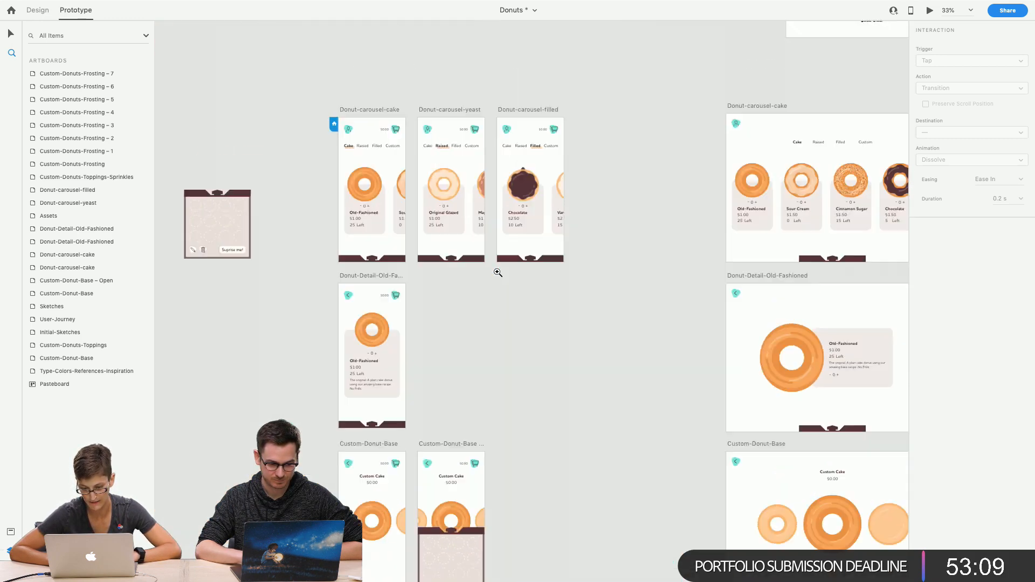
scroll(497, 273, "up", 5)
scroll(498, 273, "right", 6)
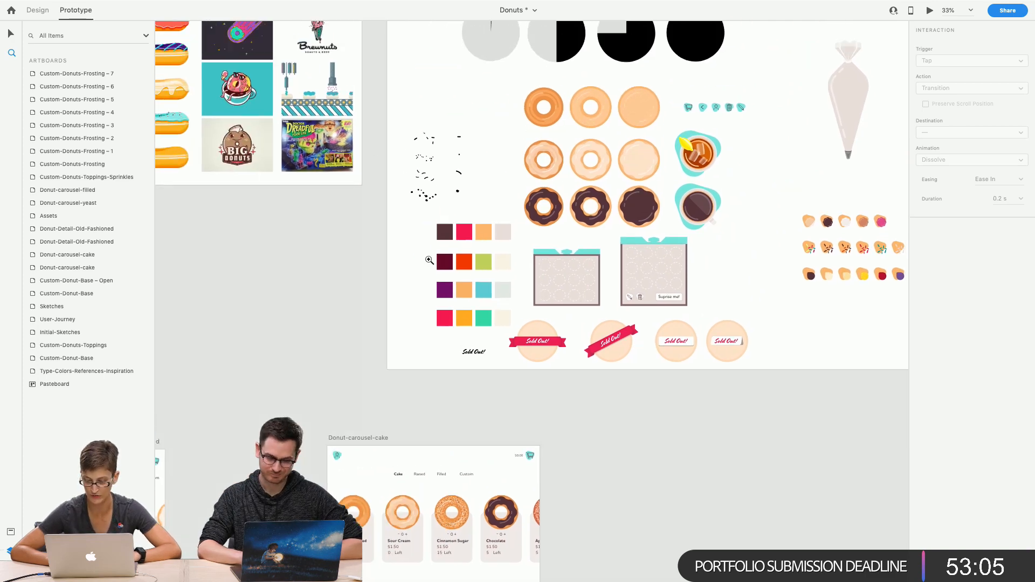
scroll(428, 260, "down", 6)
scroll(428, 259, "left", 6)
scroll(429, 260, "down", 5)
scroll(429, 260, "left", 1)
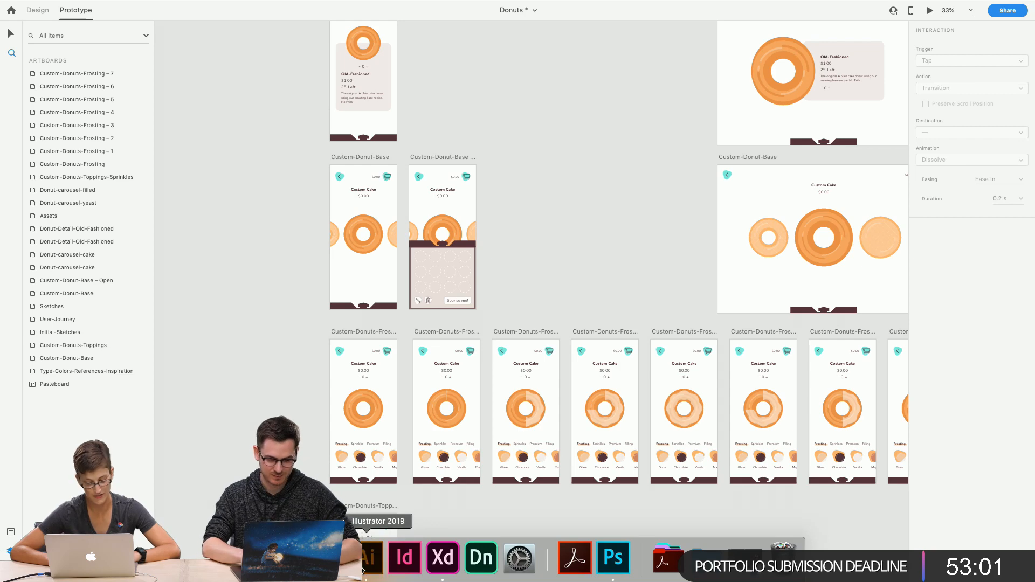
Switch to the donut-illustrations.ai document in Illustrator and bring the plain orange ring donut without frosting into close view
left_click(372, 558)
left_click(387, 377)
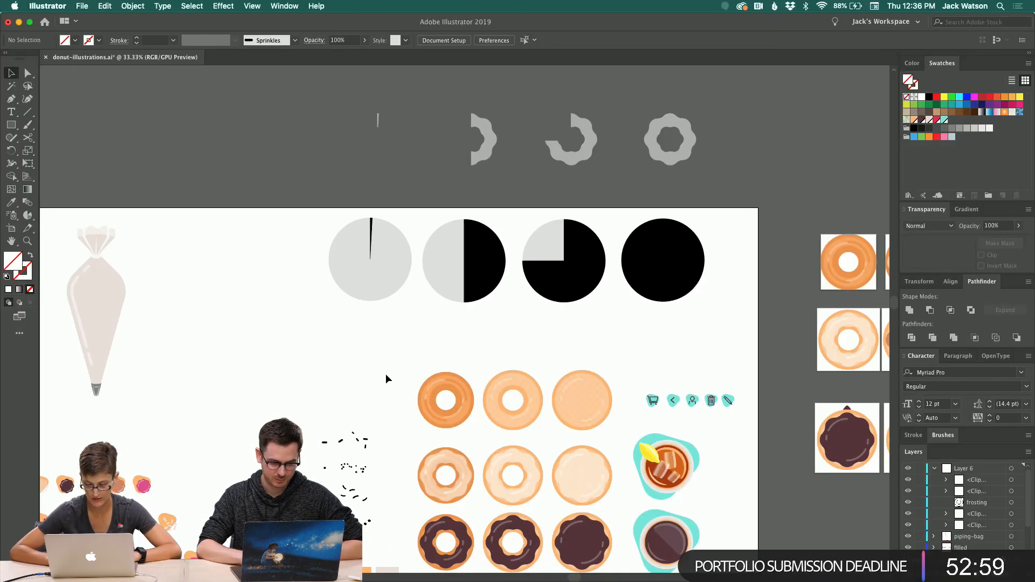
scroll(387, 379, "down", 5)
scroll(387, 379, "left", 2)
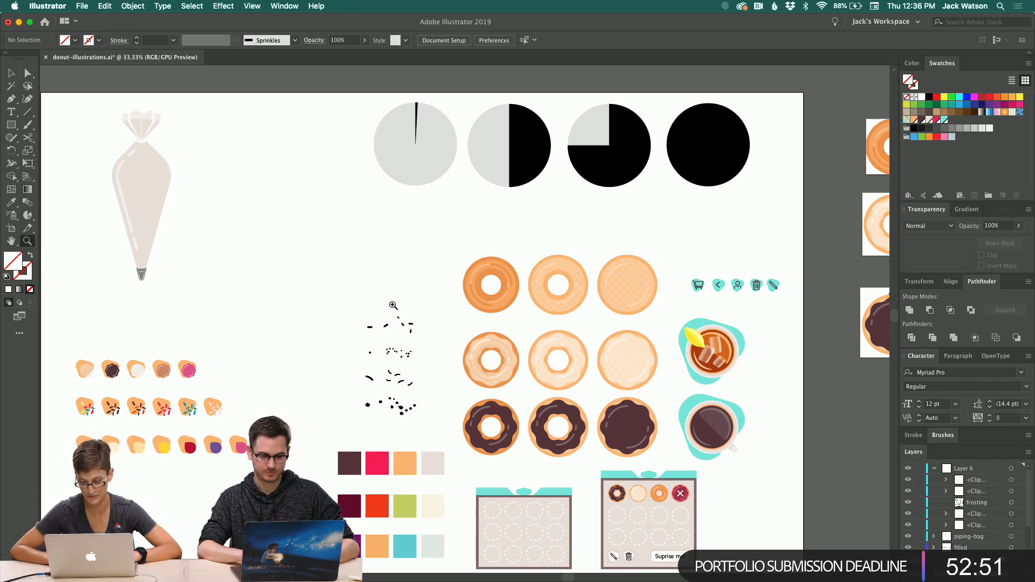
left_click(426, 326)
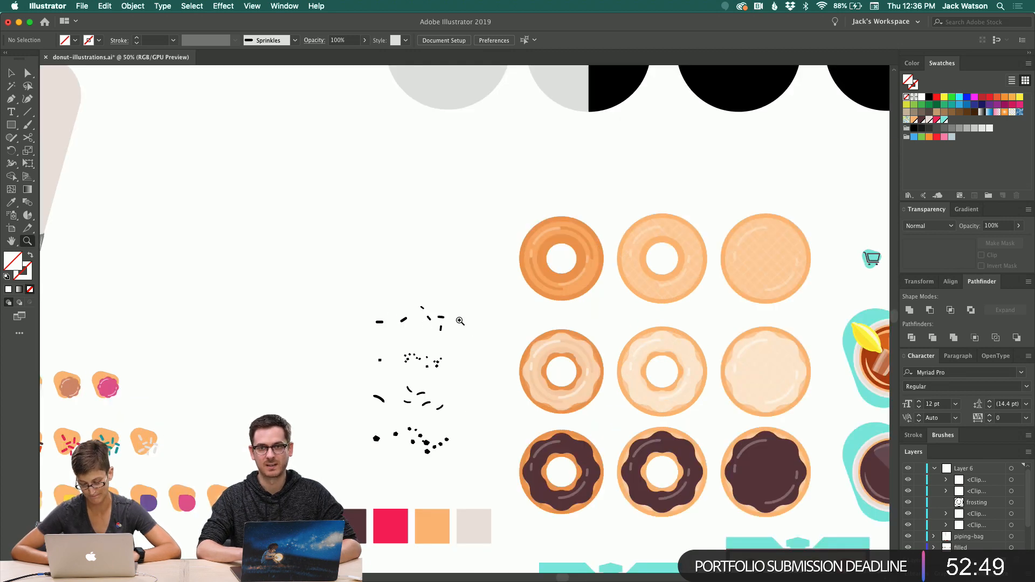
left_click(460, 321)
left_click(496, 318)
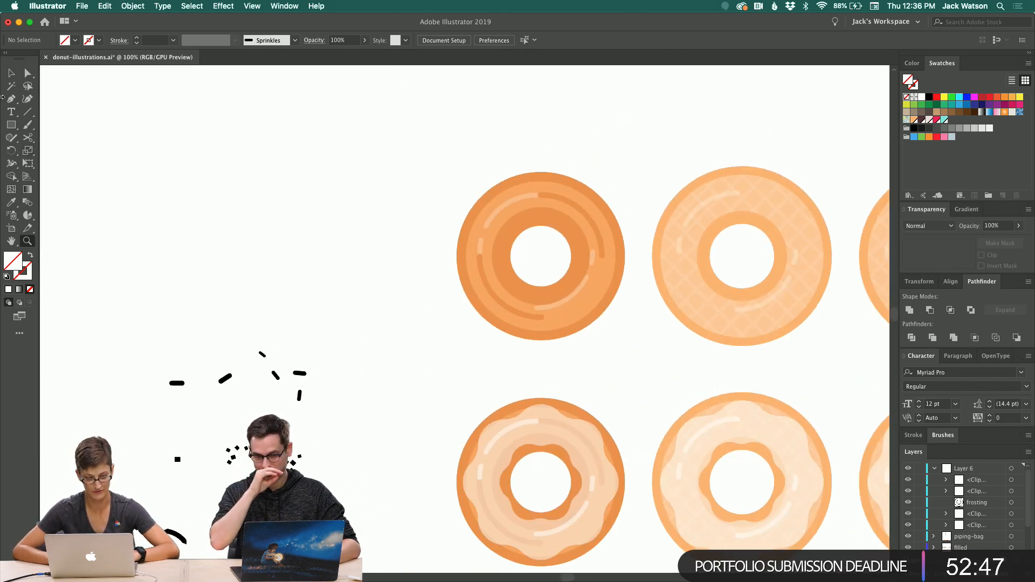
Draw an open curved path around the ring of the plain orange donut with the Pen tool, looping once around the hole
left_click(11, 74)
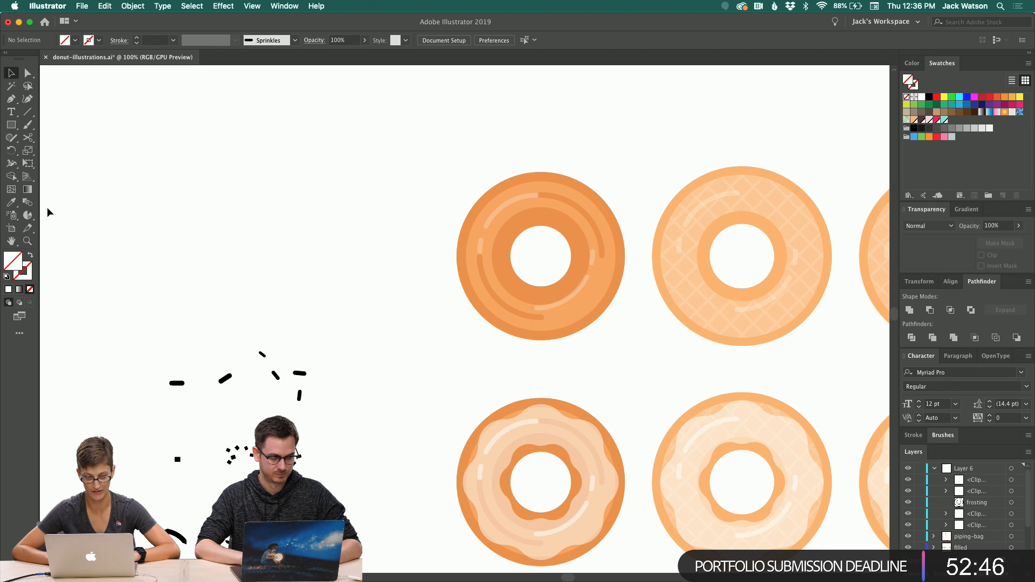
left_click(28, 124)
left_click(19, 100)
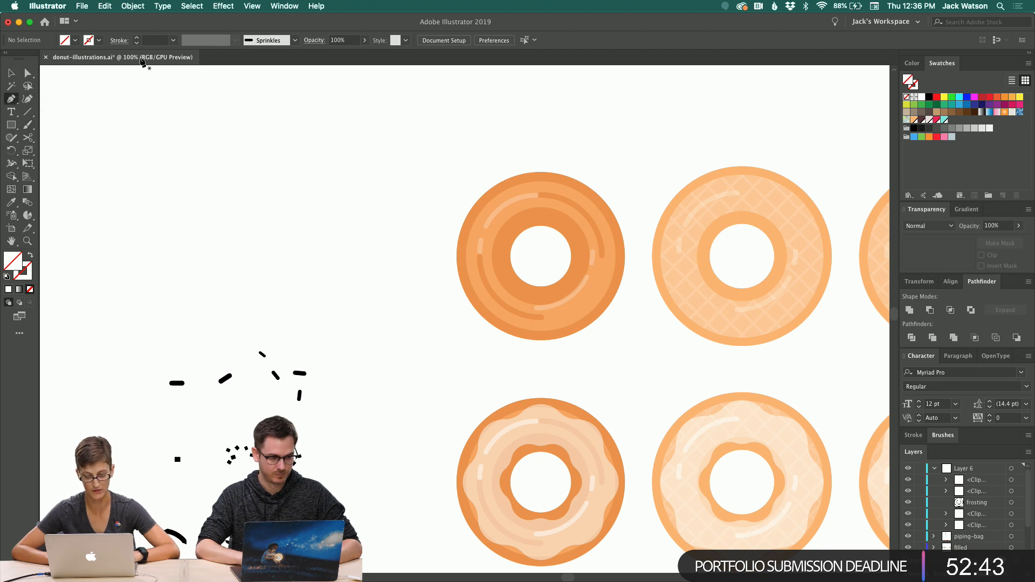
left_click(270, 40)
left_click(204, 81)
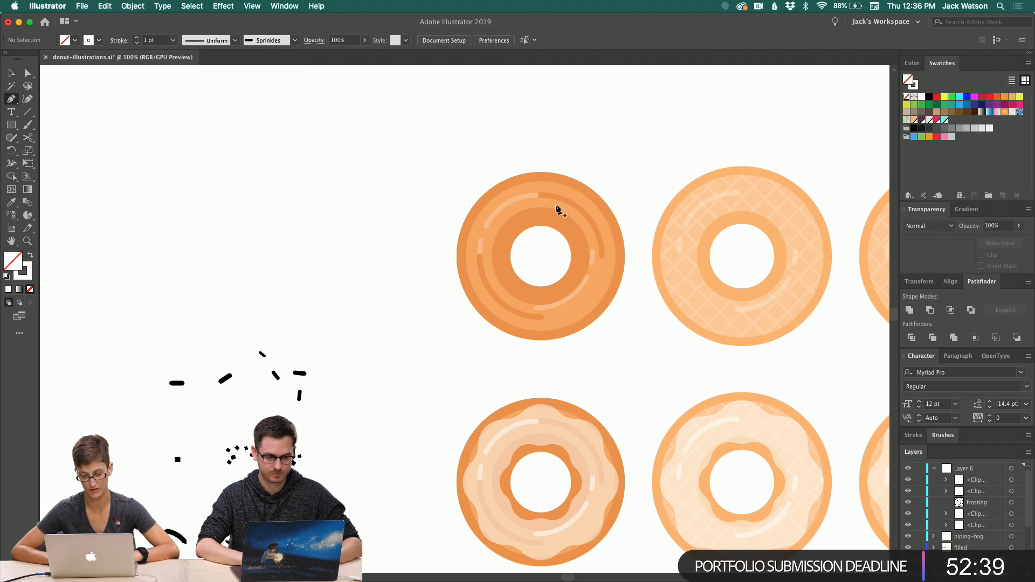
left_click_drag(540, 200, 515, 199)
left_click_drag(487, 241, 482, 268)
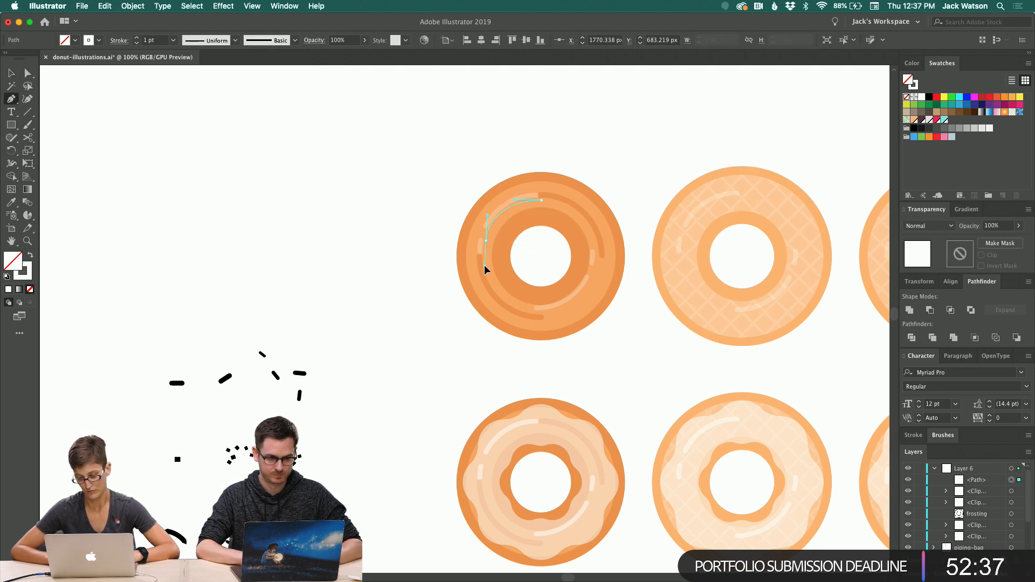
left_click_drag(491, 307, 584, 308)
left_click_drag(613, 252, 599, 222)
left_click_drag(530, 192, 512, 194)
left_click(12, 71)
left_click(300, 251)
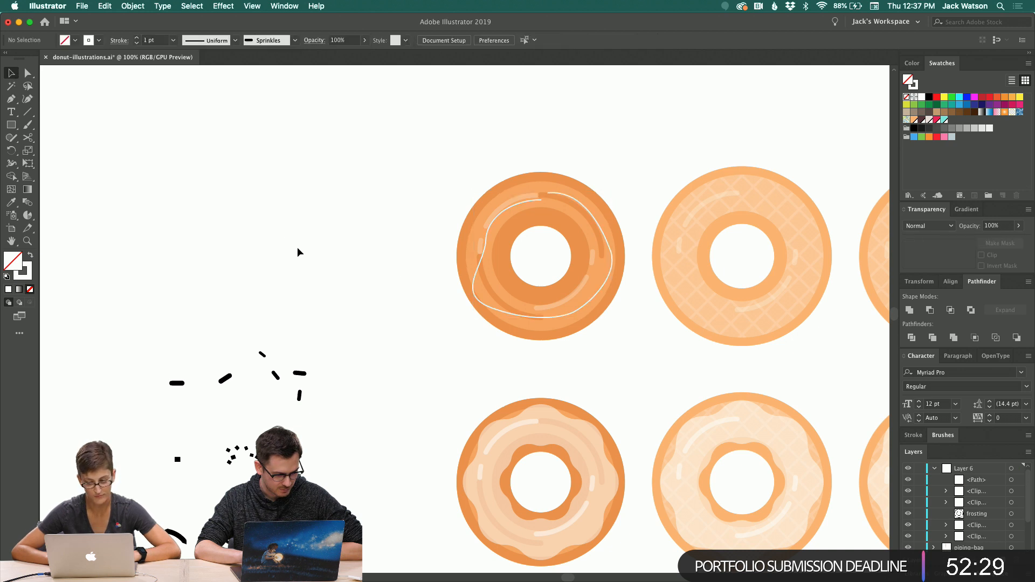
Give the path on the donut the pinkish-red stroke swatch and apply the Sprinkles brush to it
left_click(487, 308)
left_click(489, 309)
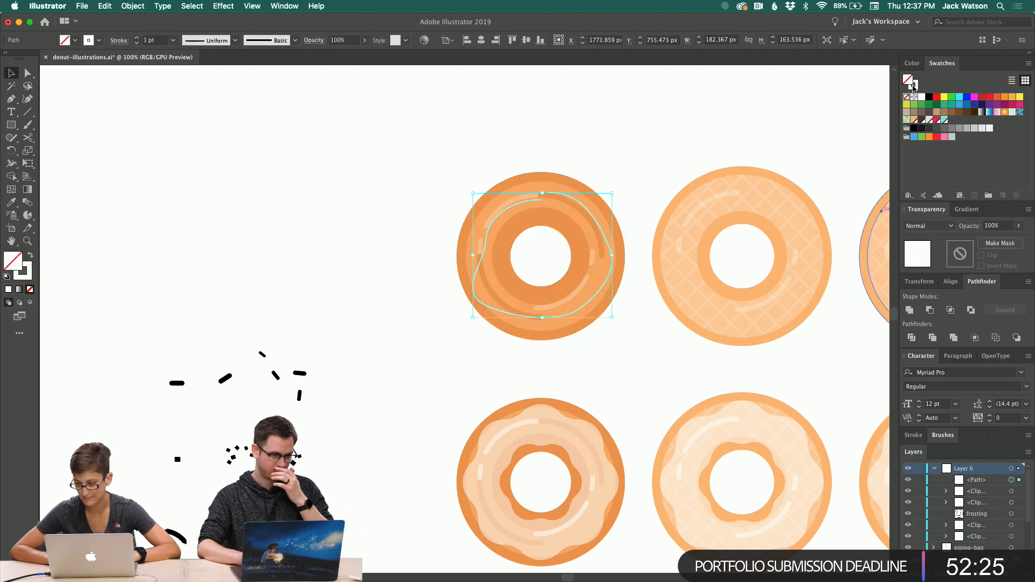
key("x")
left_click(937, 120)
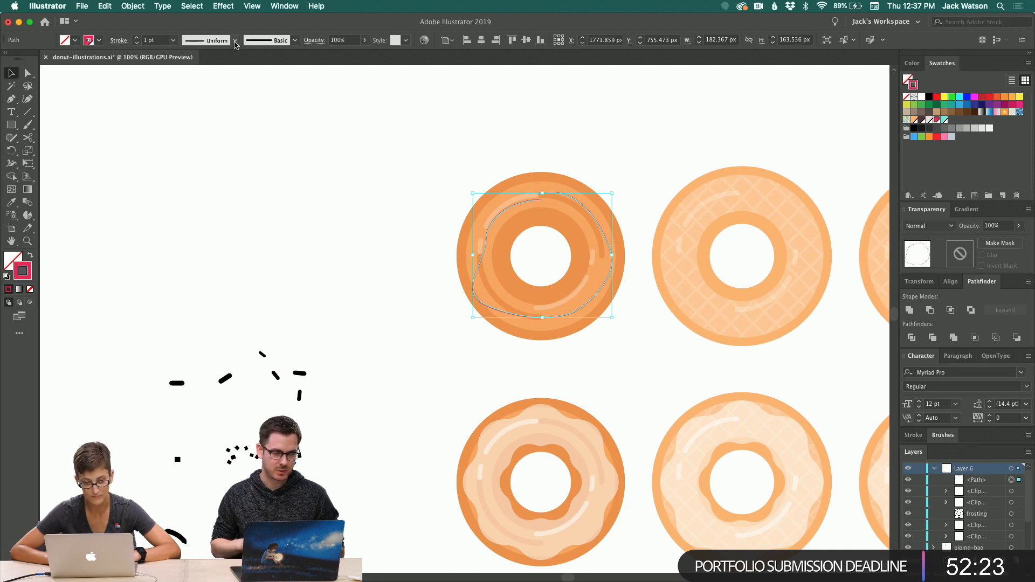
left_click(269, 41)
left_click(200, 81)
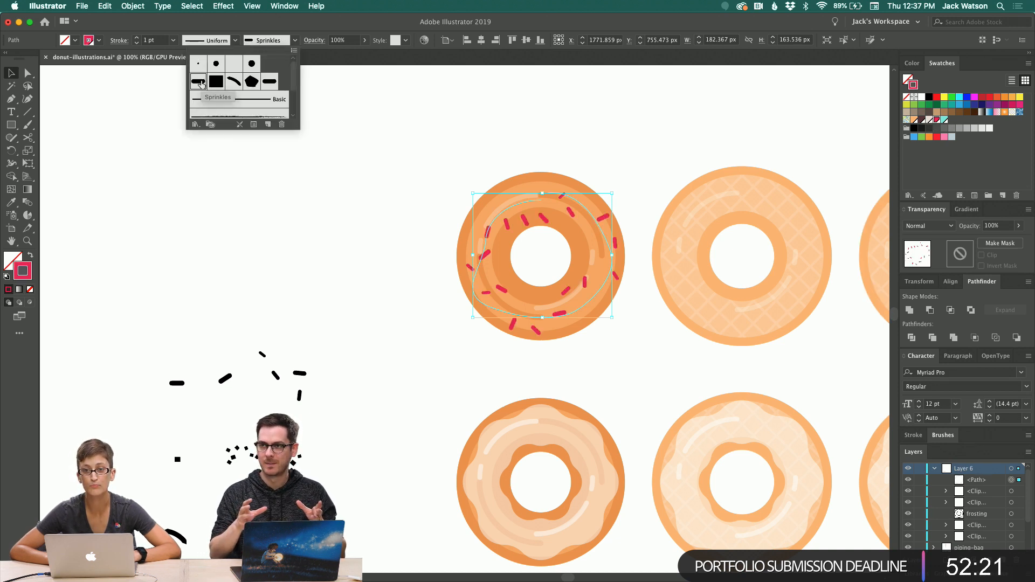
left_click(297, 188)
left_click(326, 206)
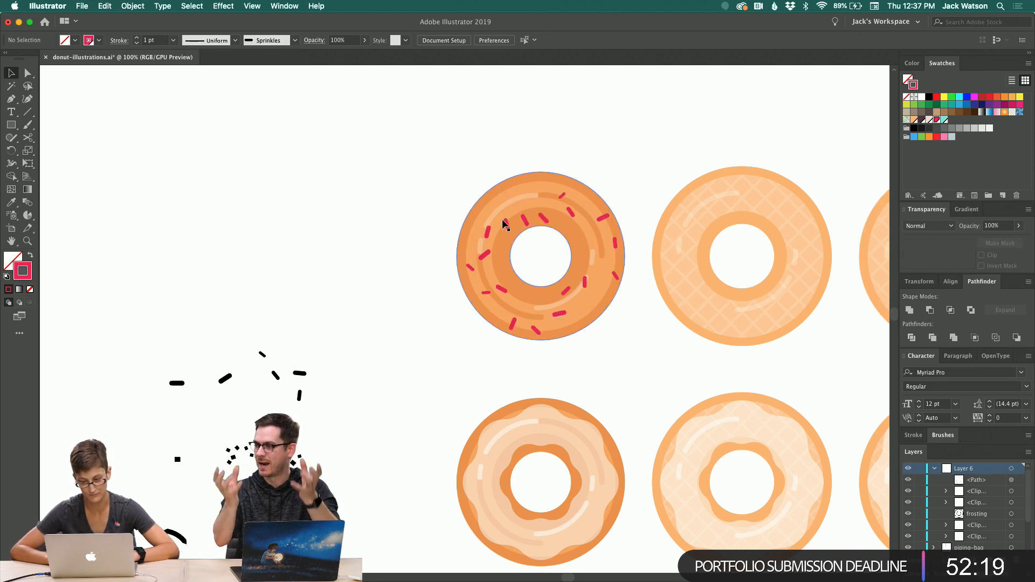
left_click(503, 217)
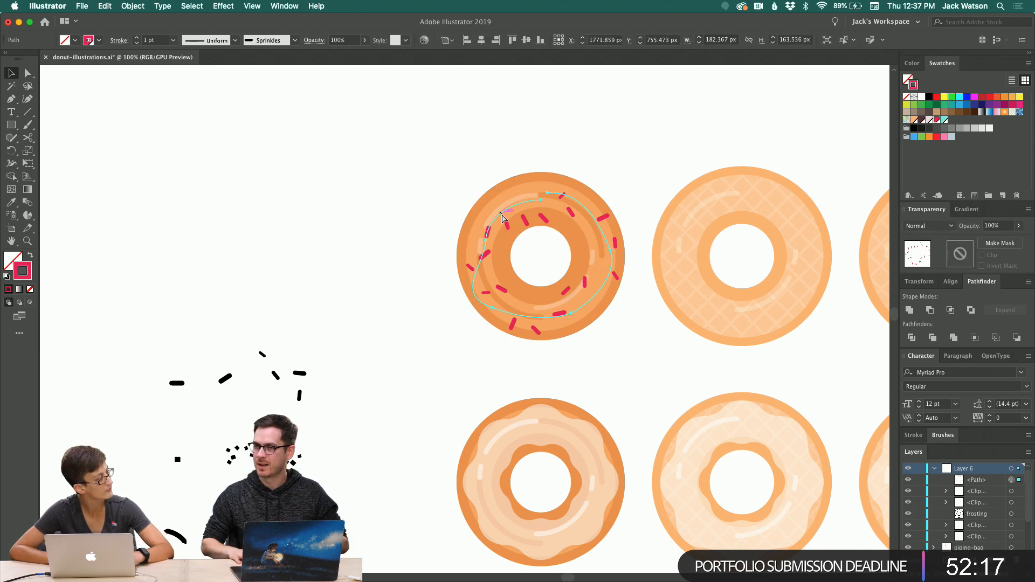
left_click_drag(502, 217, 431, 275)
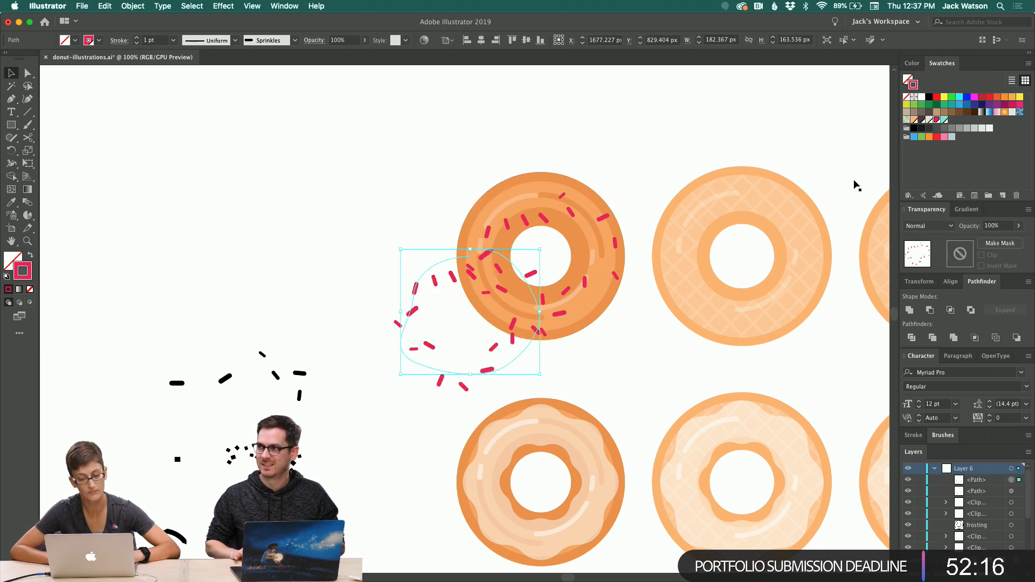
left_click(944, 120)
key("super+z")
key("super+z")
Paste a copy of the red sprinkle path directly in front of it and set the copy's stroke to the teal swatch
key("super+c")
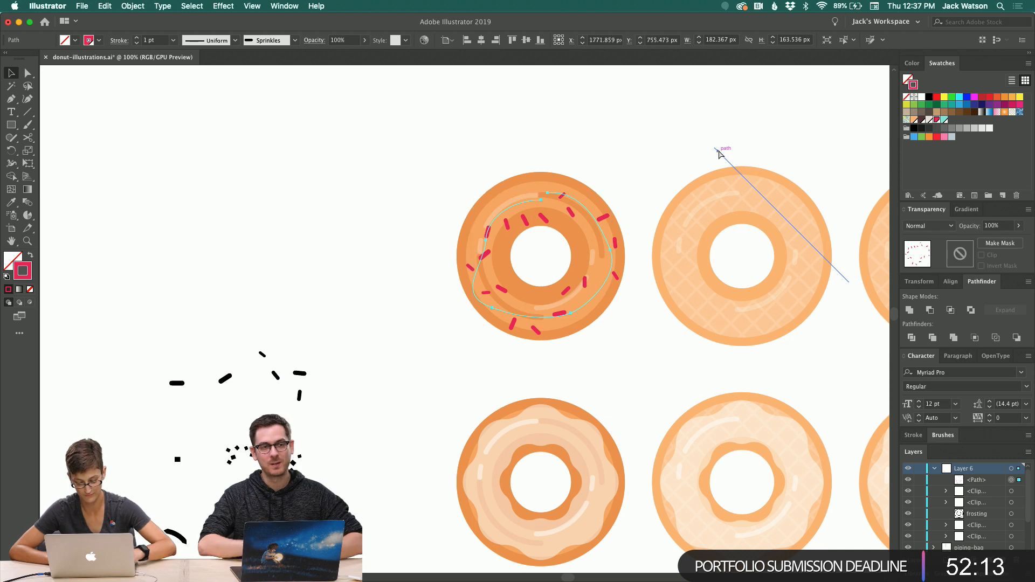
key("super+f")
left_click(943, 119)
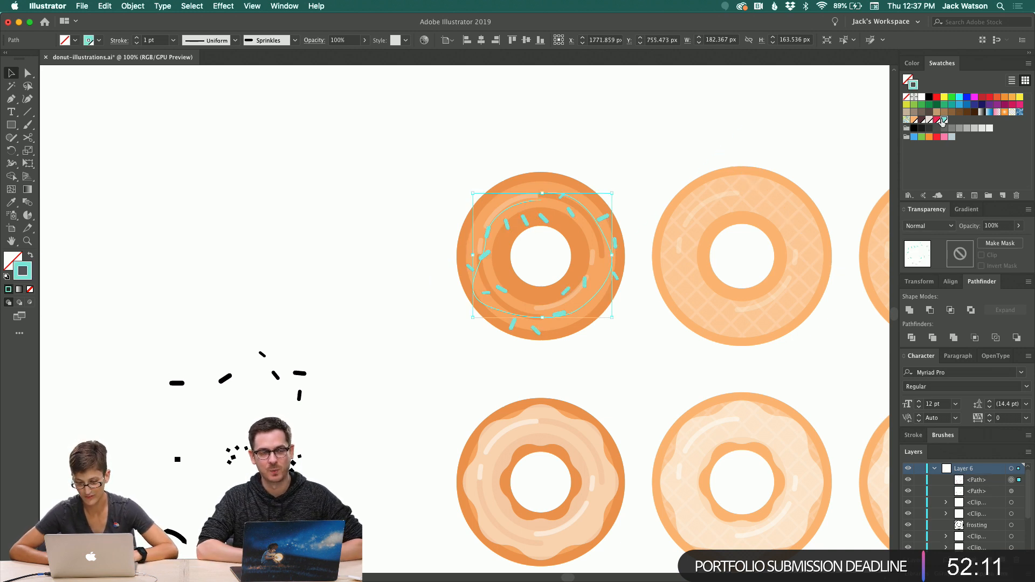
Reapply the Sprinkles brush to the teal path repeatedly until its sprinkles fall between the red ones, and nudge it slightly up and right
left_click(294, 41)
left_click(195, 81)
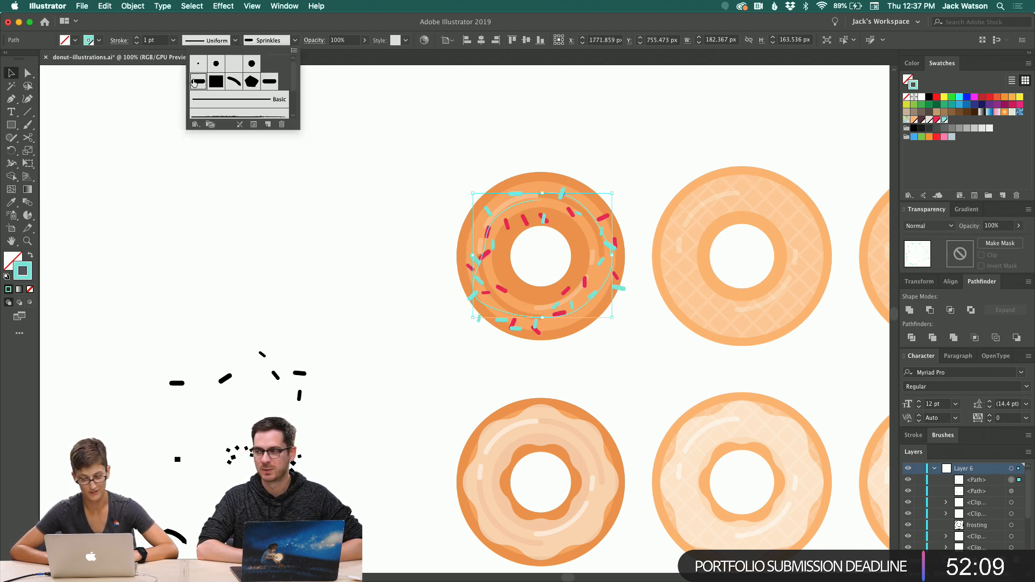
left_click(195, 81)
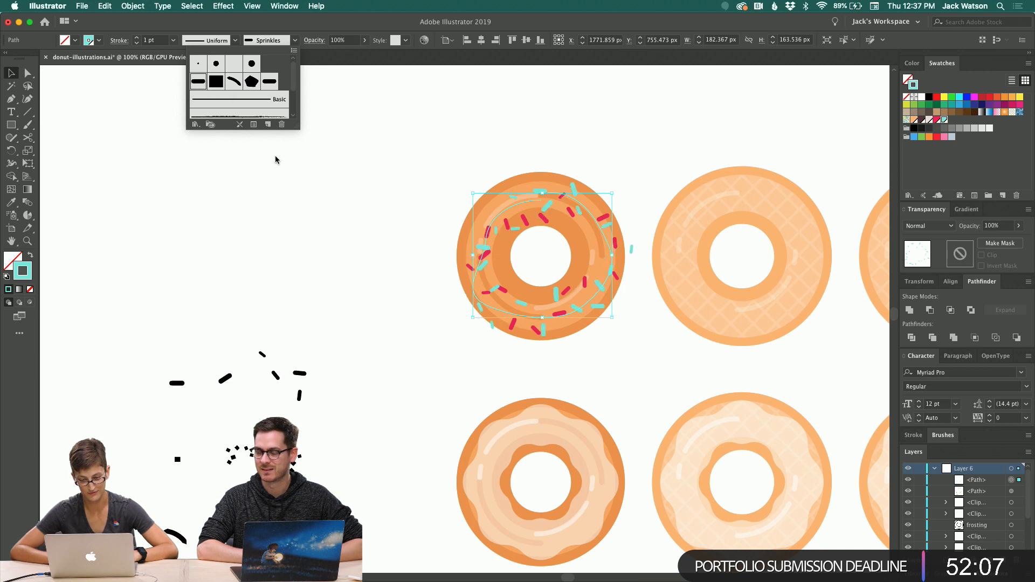
left_click(195, 81)
left_click(195, 81)
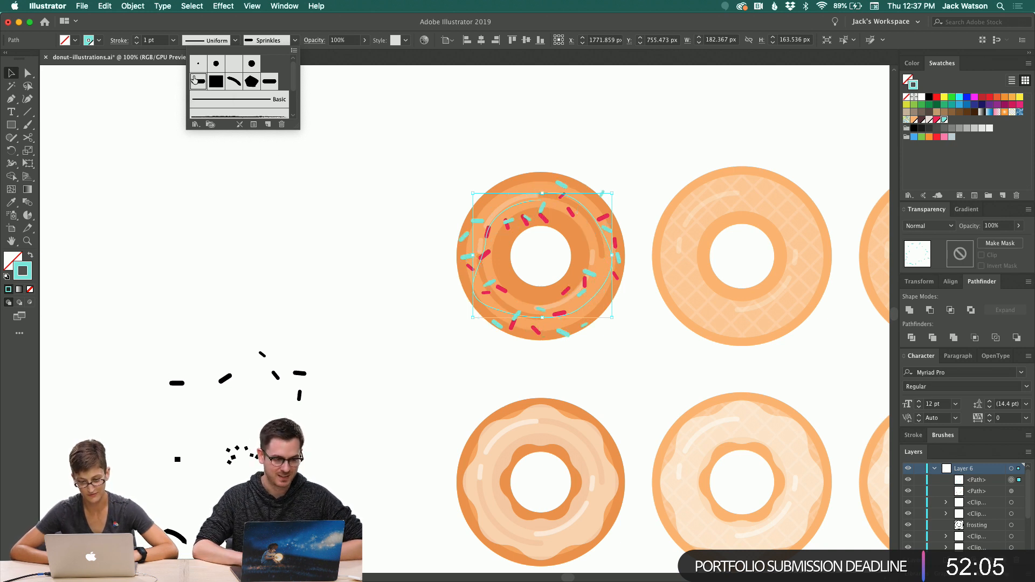
double_click(195, 80)
left_click(558, 326)
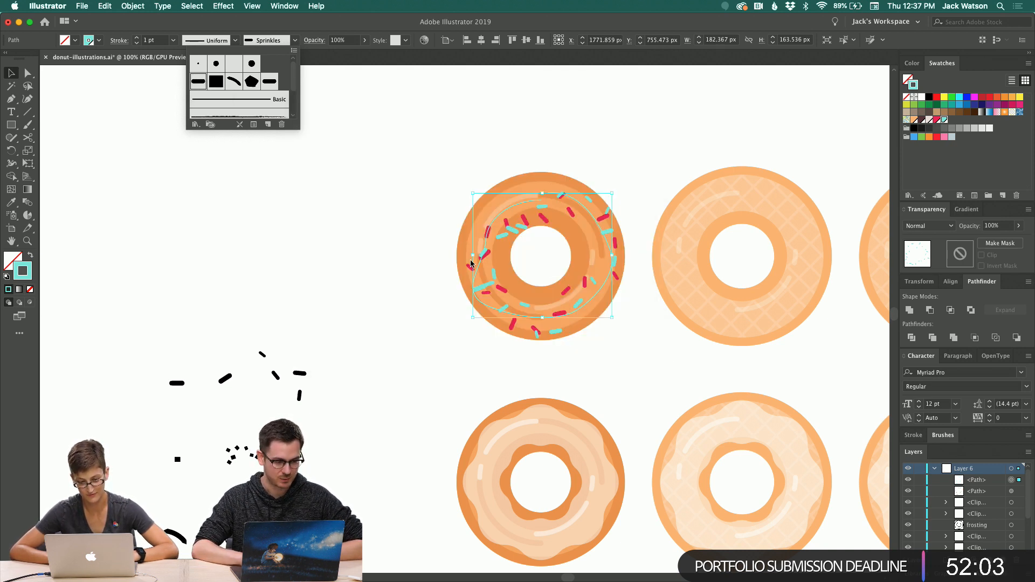
left_click(198, 82)
left_click(198, 82)
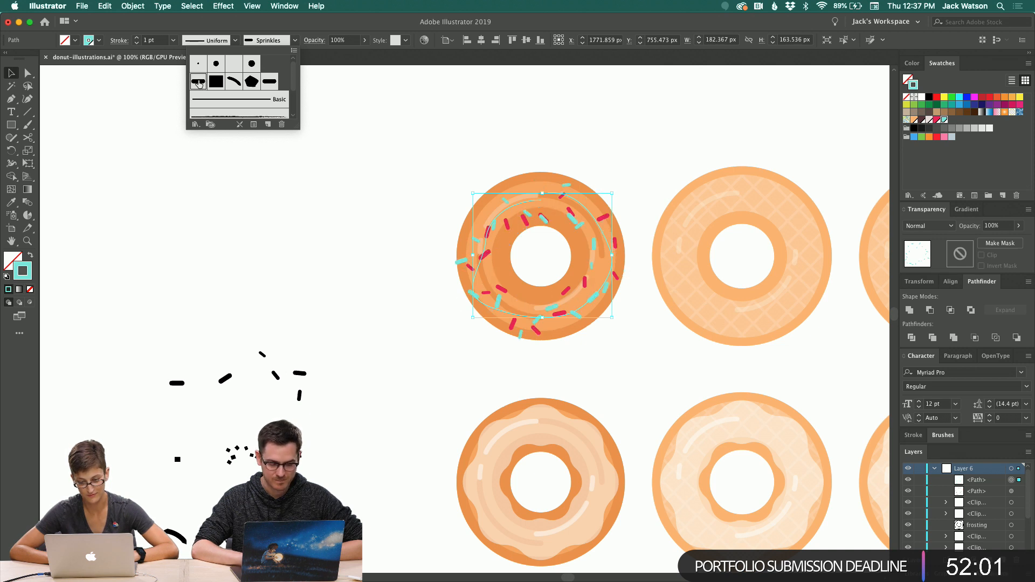
left_click(396, 292)
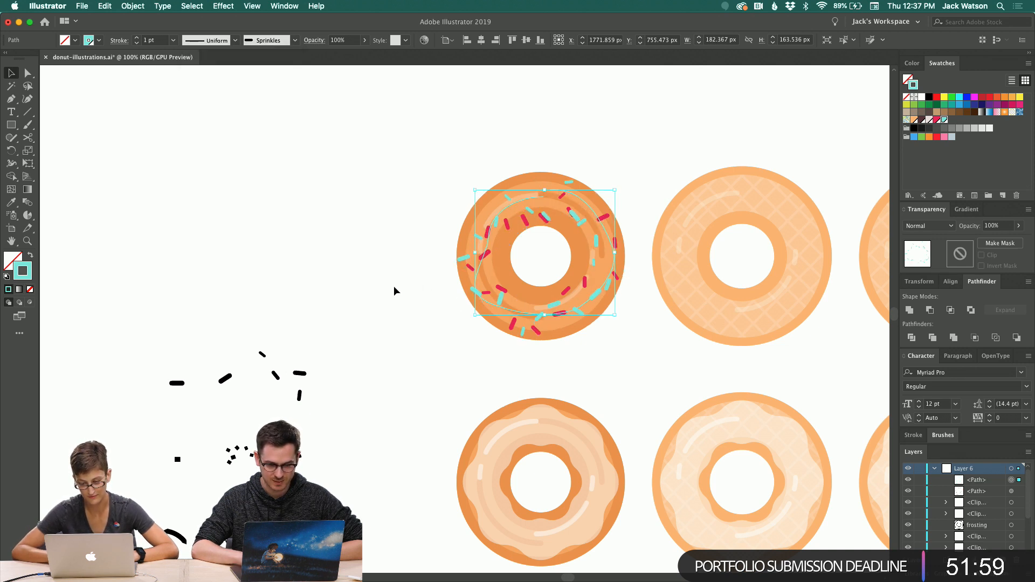
left_click(393, 286)
Paste a copy of the red sprinkle path in front and reapply the Sprinkles brush repeatedly to scatter its sprinkles differently
left_click(507, 240)
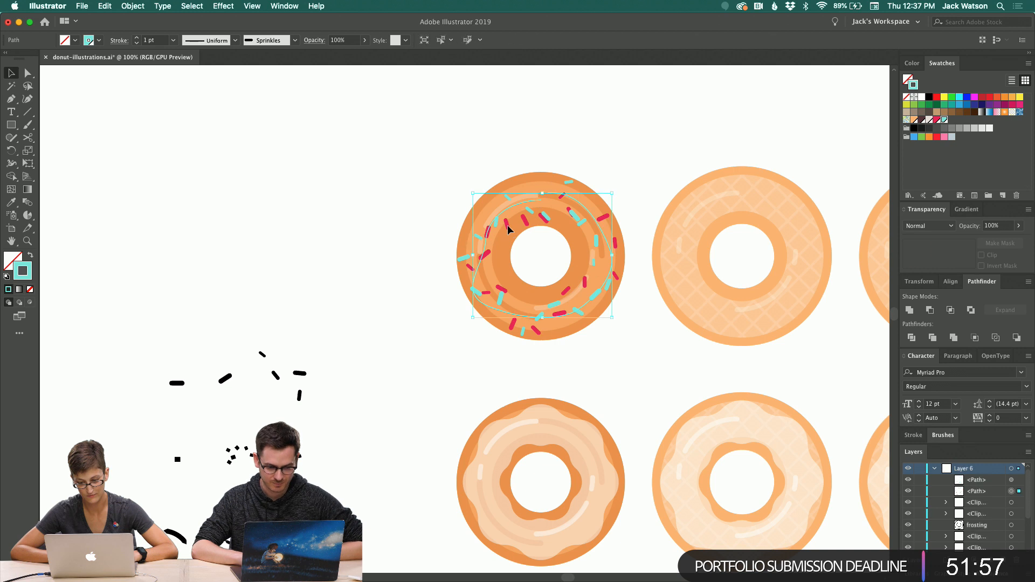
key("super+c")
key("super+f")
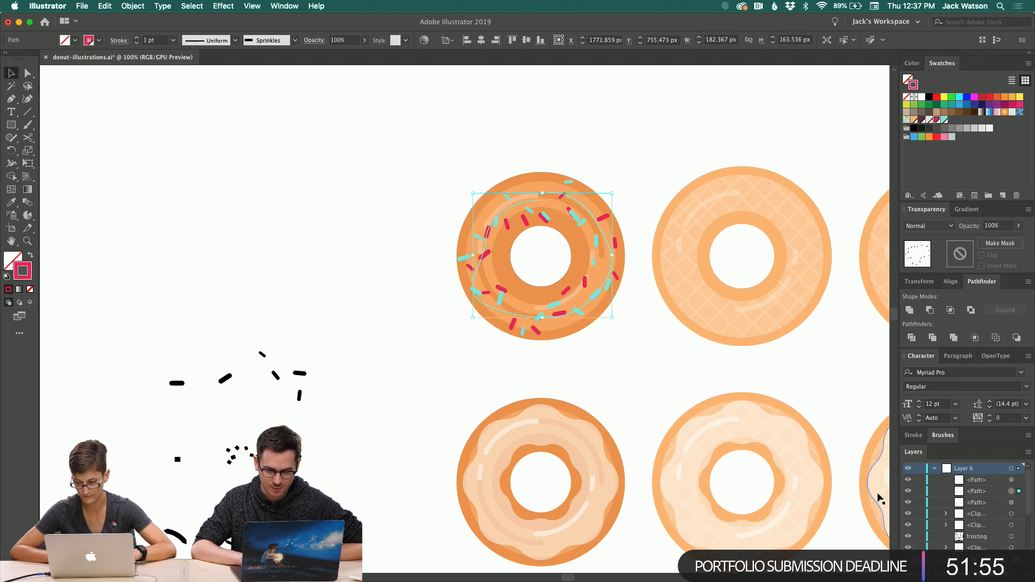
left_click(256, 41)
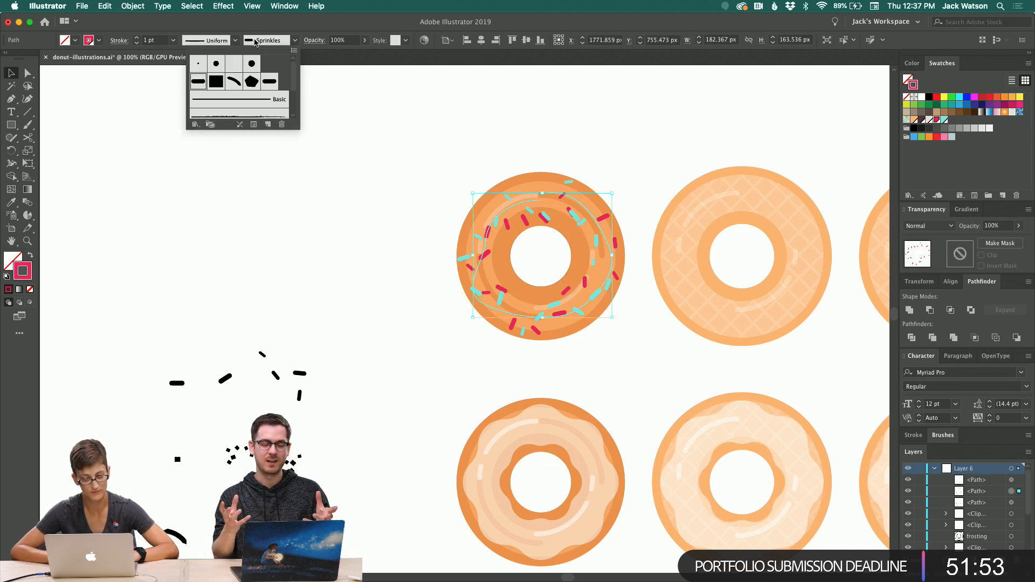
left_click(197, 83)
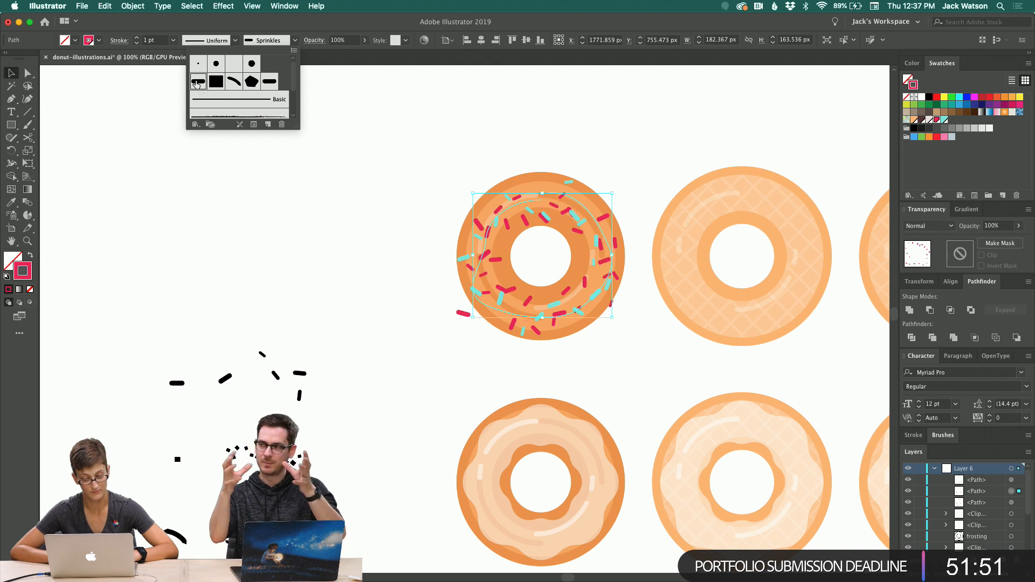
left_click(196, 85)
left_click(196, 84)
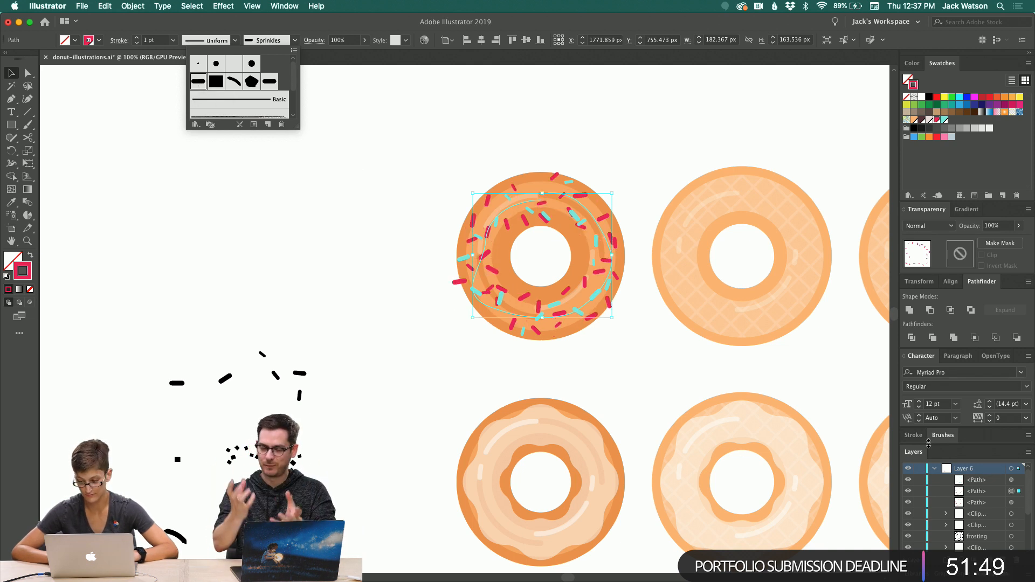
Scale the copied red sprinkle path down from its lower-left corner in two passes, nudging it 3 px up in between
left_click(473, 319)
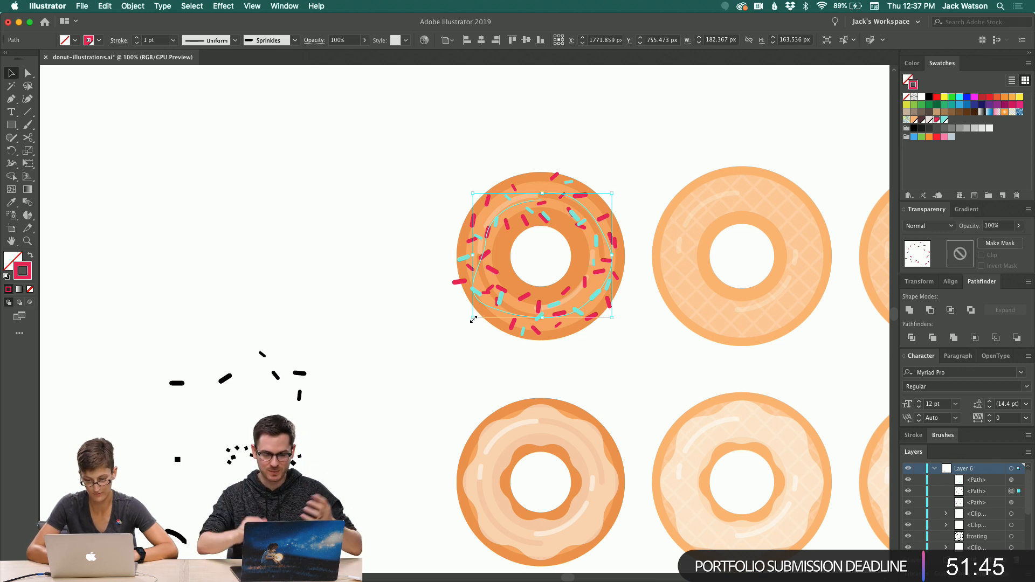
left_click_drag(473, 319, 482, 310)
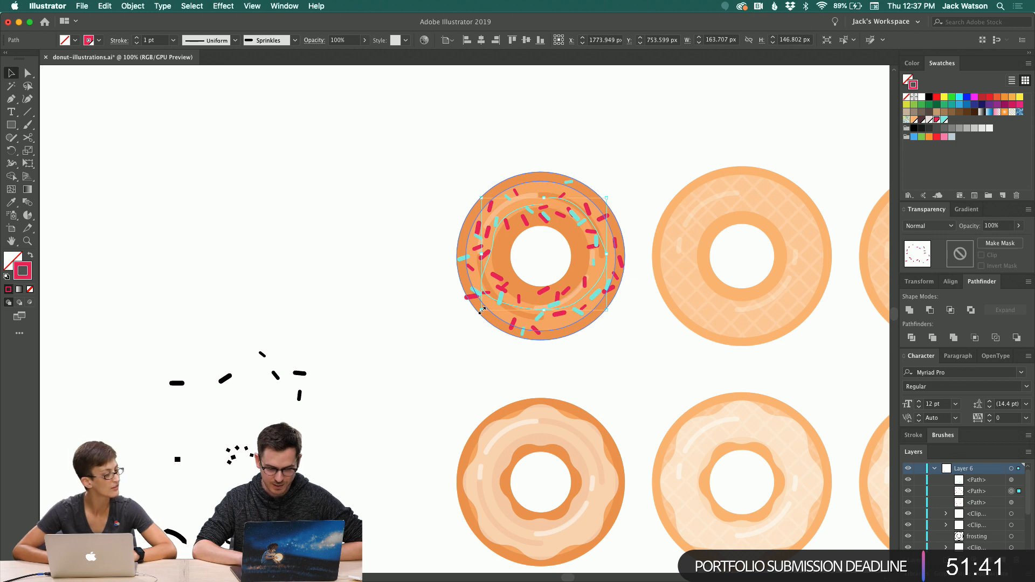
key("Up")
key("Up")
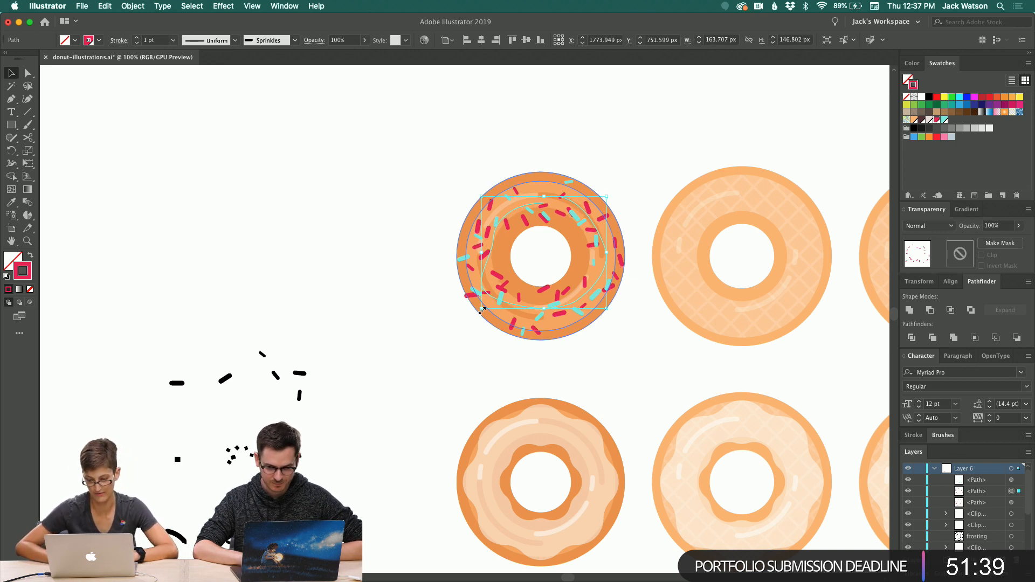
key("Up")
left_click_drag(482, 309, 484, 306)
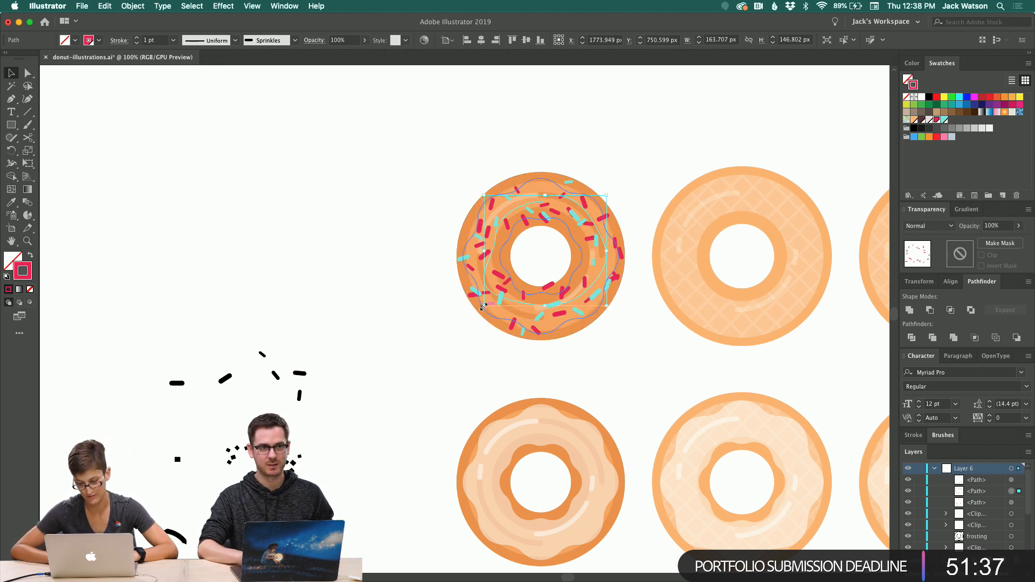
left_click(1012, 503)
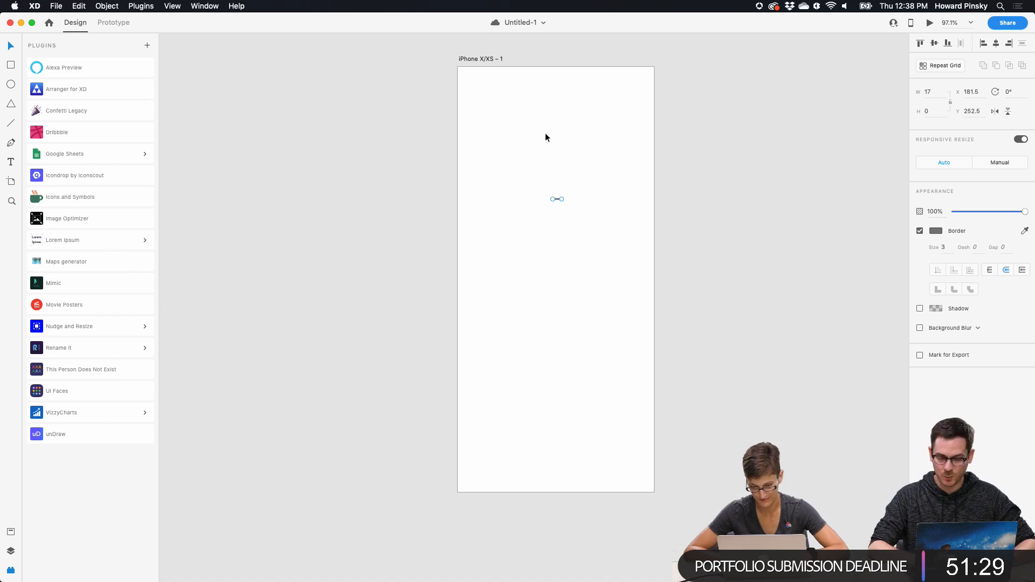
Switch to the untitled XD document and move the short line down the artboard to about X 179.5, Y 276.5
scroll(590, 190, "up", 3)
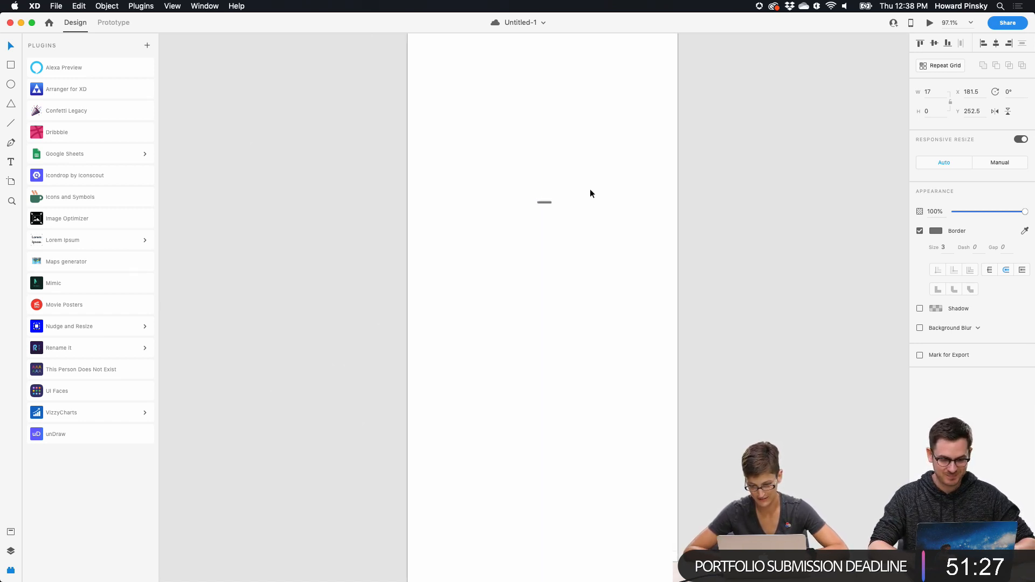
scroll(590, 194, "down", 2)
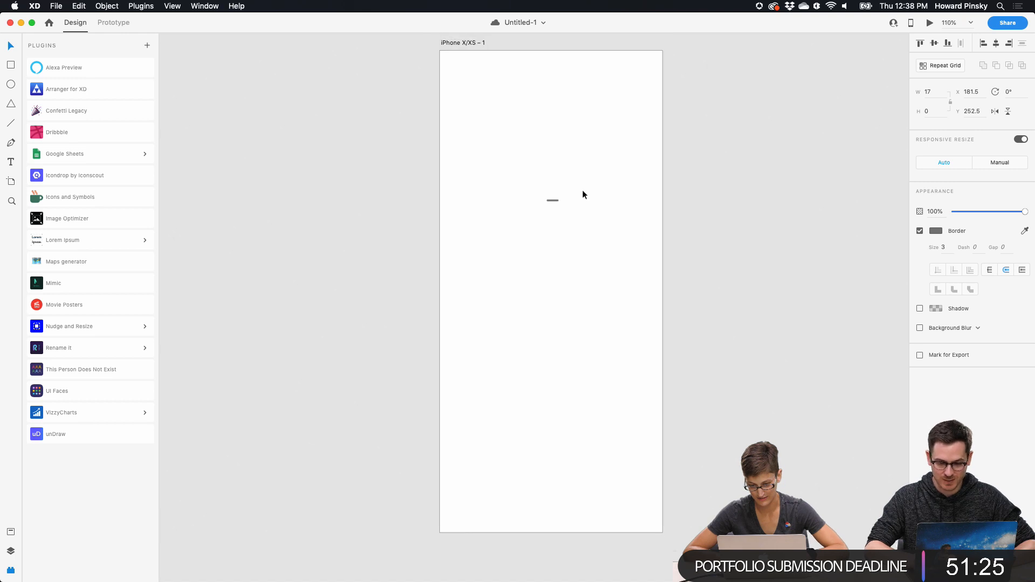
left_click_drag(552, 199, 552, 213)
scroll(552, 212, "up", 5)
scroll(553, 214, "down", 5)
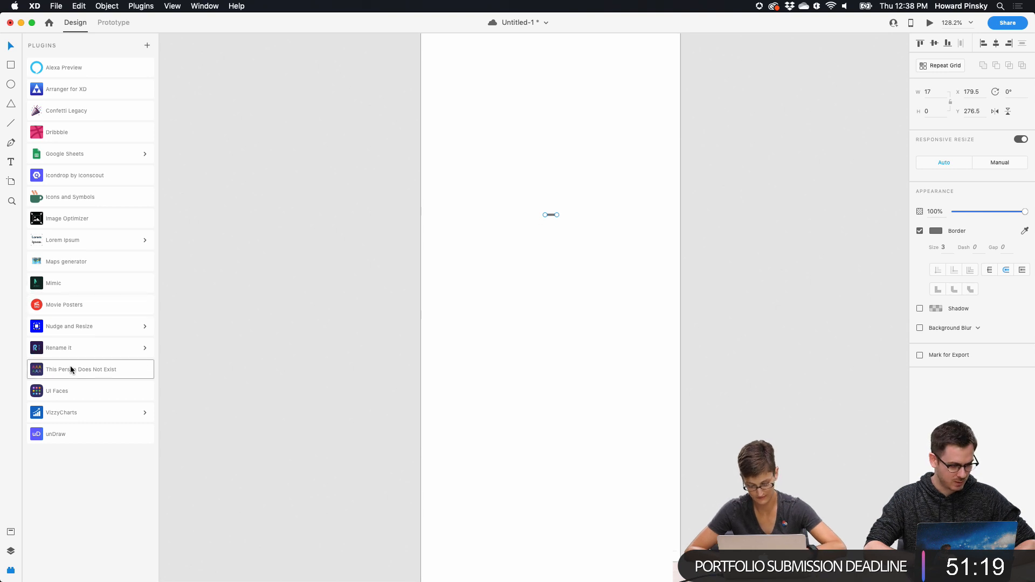
Scatter copies of the line with the Confetti Legacy plugin, using 10 columns, 10 rows and randomized rotation from 0 to 360°
left_click(88, 118)
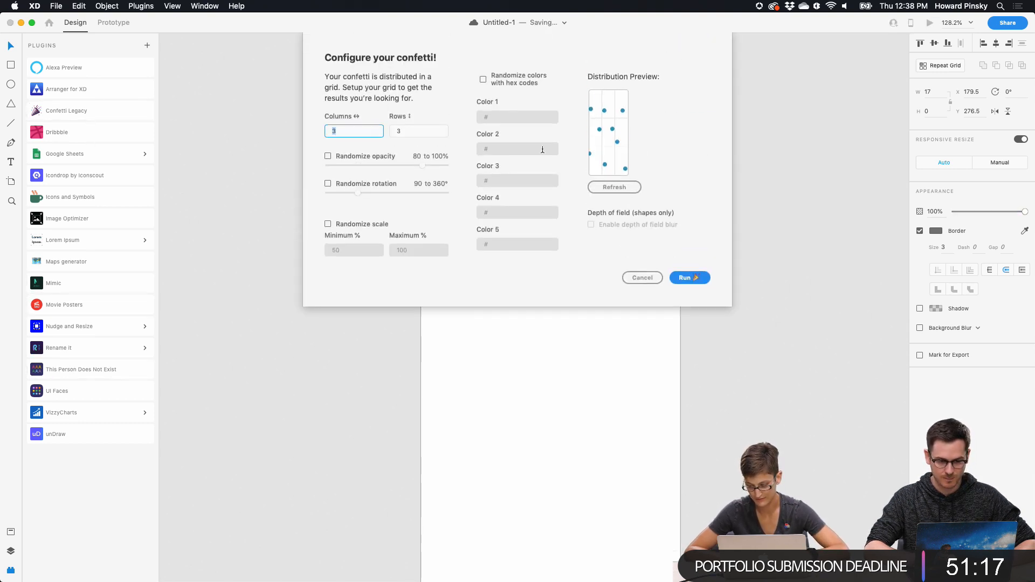
type("10")
key("Tab")
type("10")
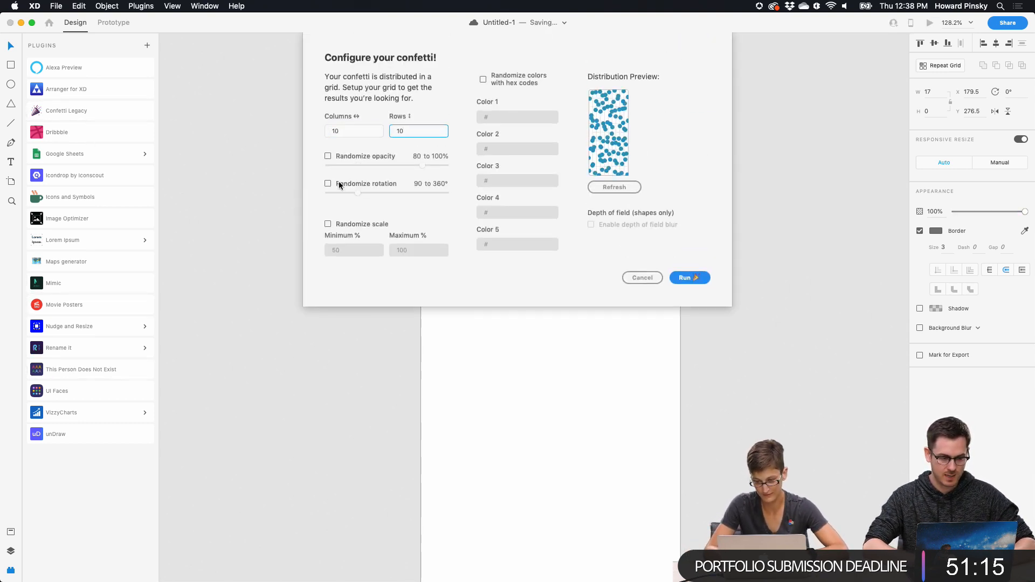
left_click(328, 185)
left_click_drag(353, 195, 283, 197)
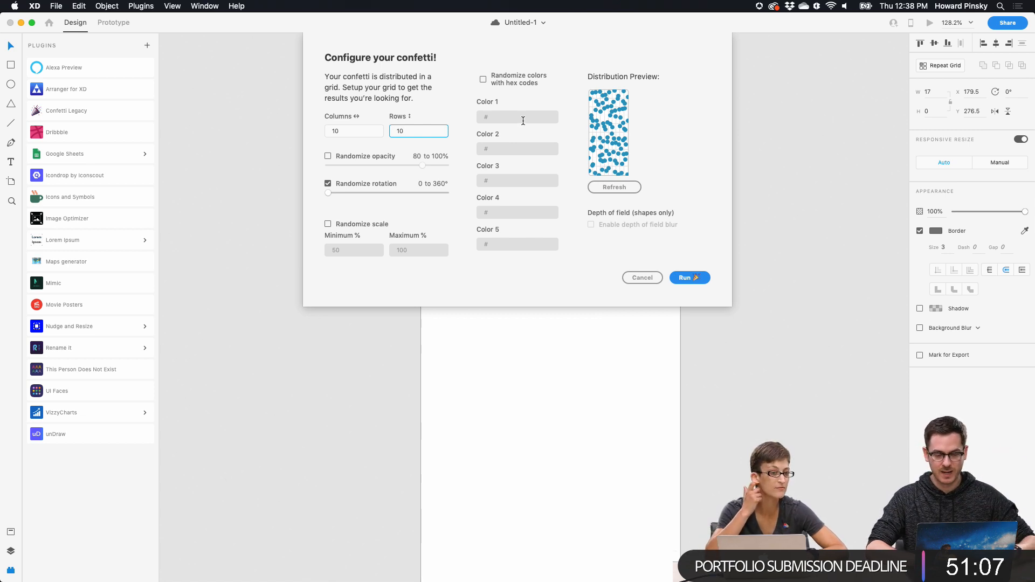
left_click(685, 279)
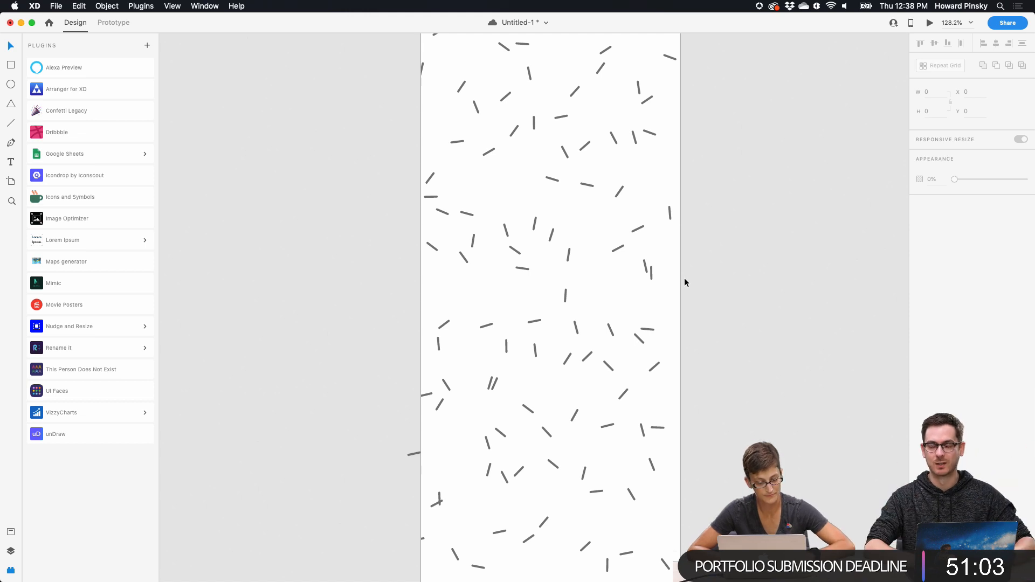
Select all the scattered lines on the iPhone X/XS artboard and group them
scroll(684, 278, "down", 5)
scroll(684, 278, "right", 1)
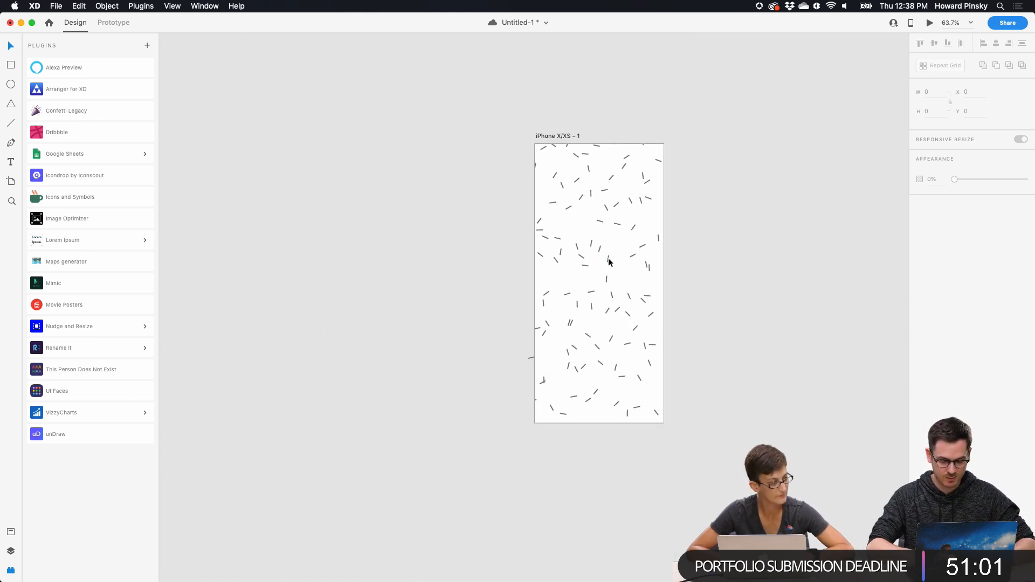
key("super+y")
left_click(609, 260)
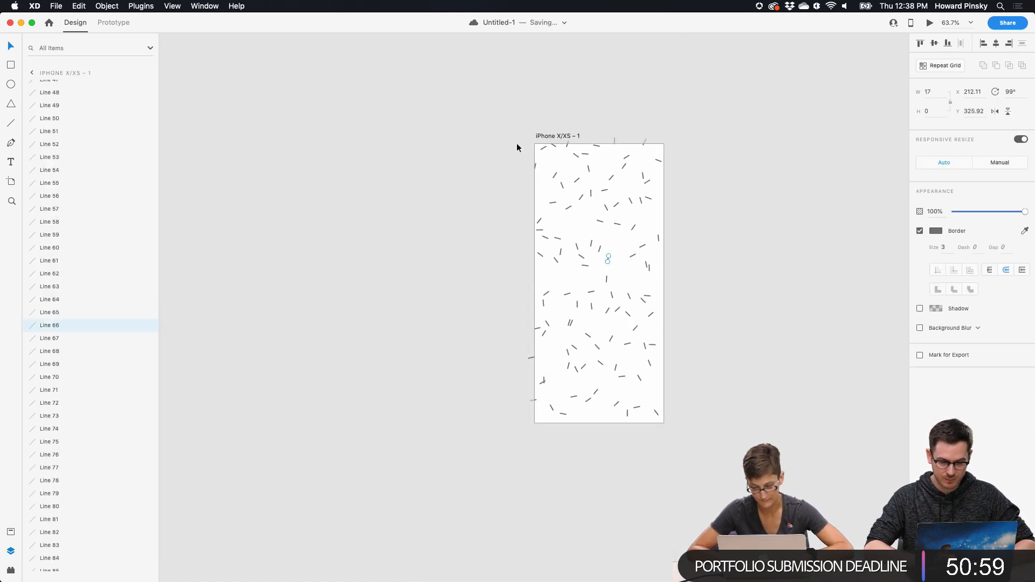
left_click_drag(516, 143, 699, 463)
key("super+g")
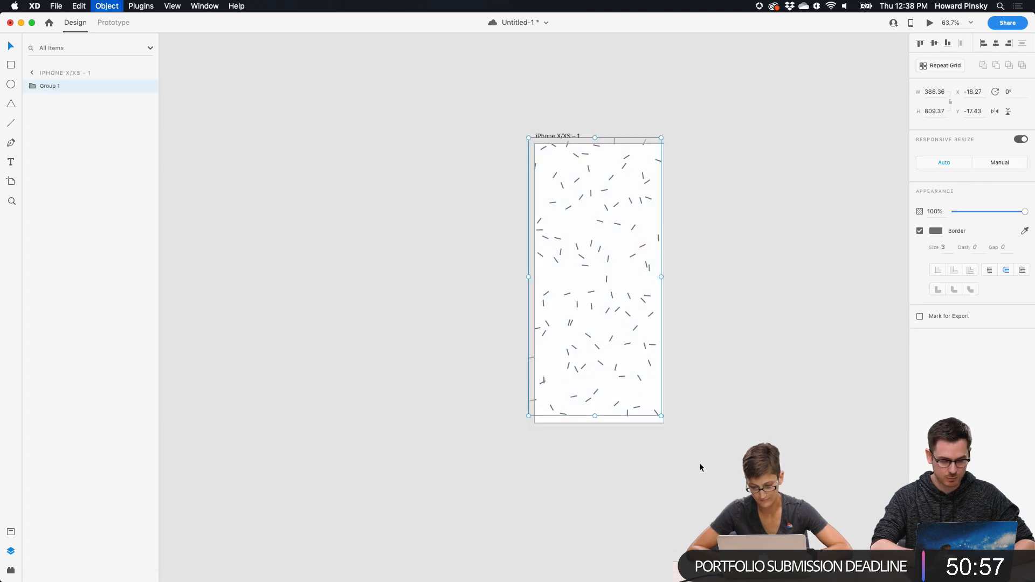
Rename the line group as Sprinkles and move it to about X -11.27, Y -0.43 on the artboard
scroll(624, 256, "left", 1)
double_click(53, 87)
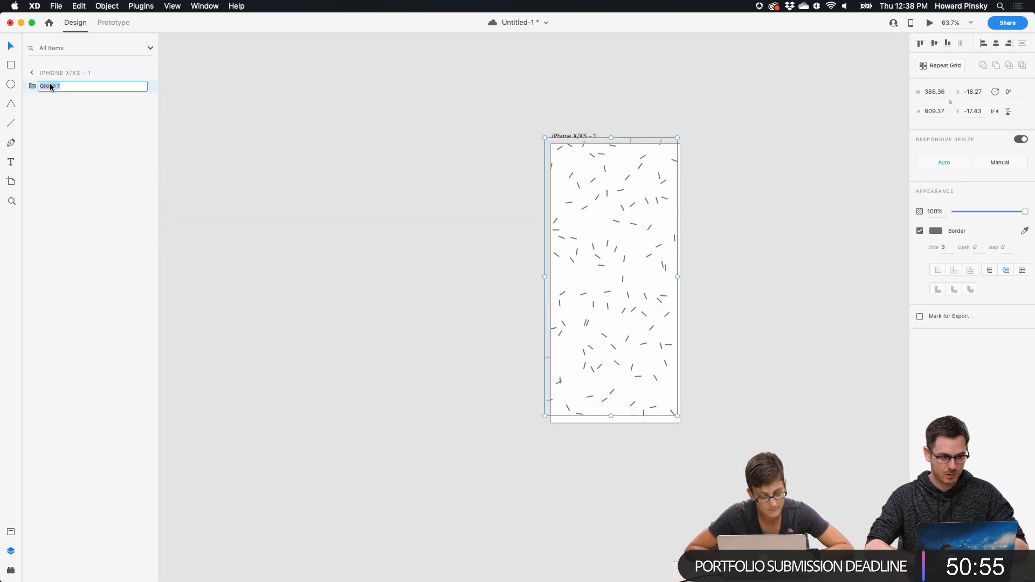
type("Sprinkes")
key("BackSpace")
key("BackSpace")
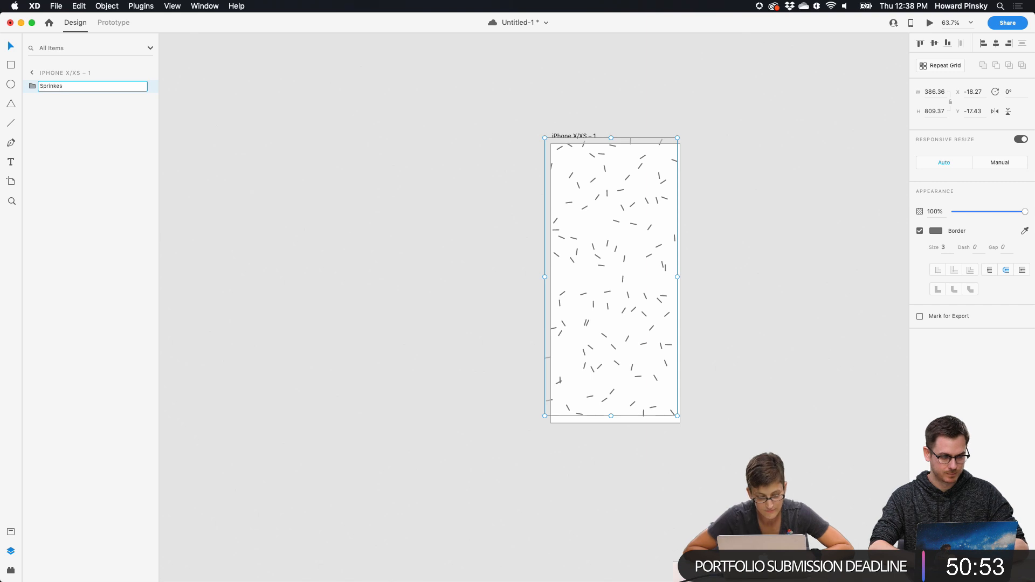
type("les")
key("Return")
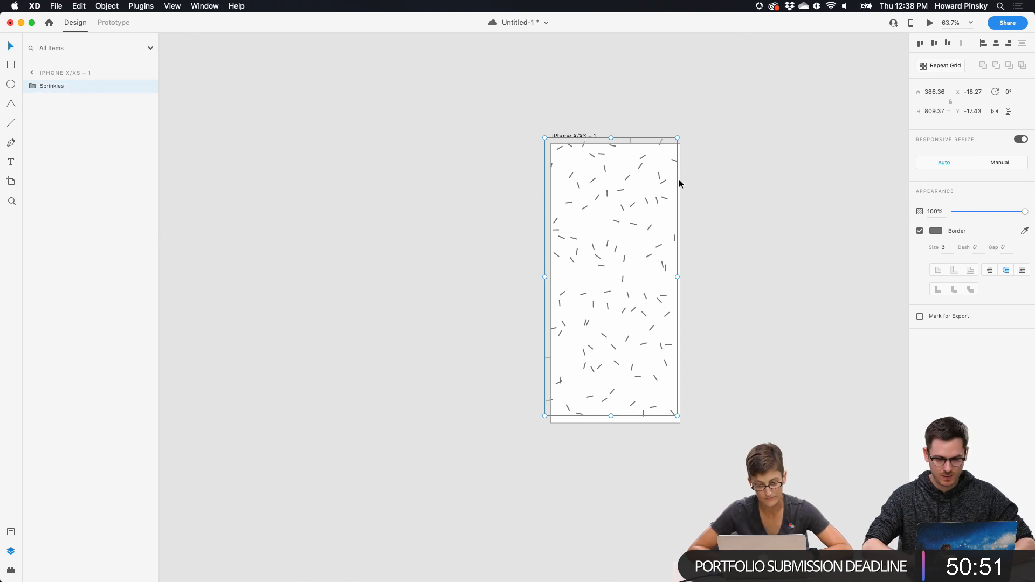
scroll(670, 247, "up", 5)
left_click_drag(594, 267, 599, 276)
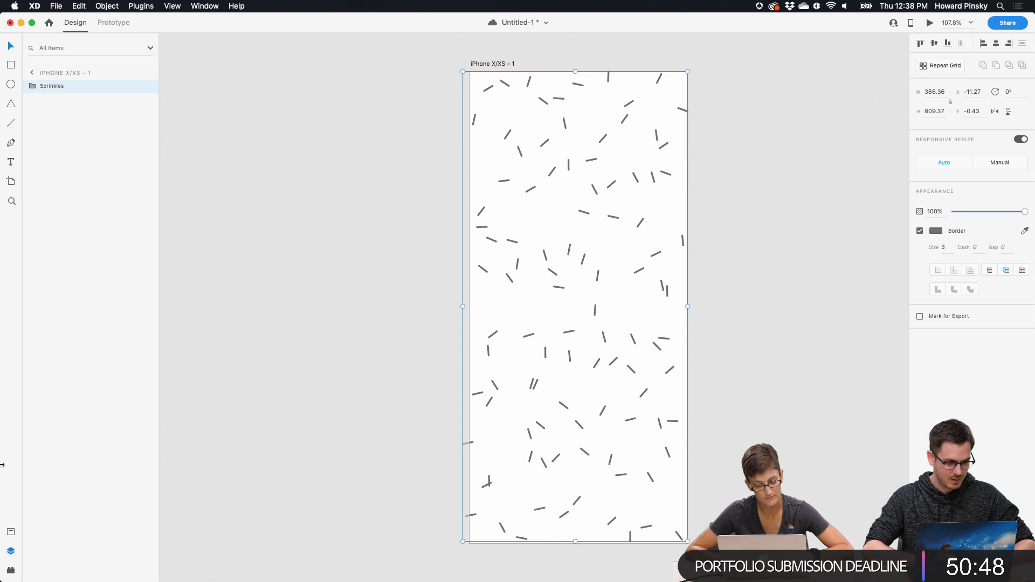
Start the Arranger for XD plugin and arrange the Sprinkles group in a circle 500 wide and 500 high
left_click(8, 530)
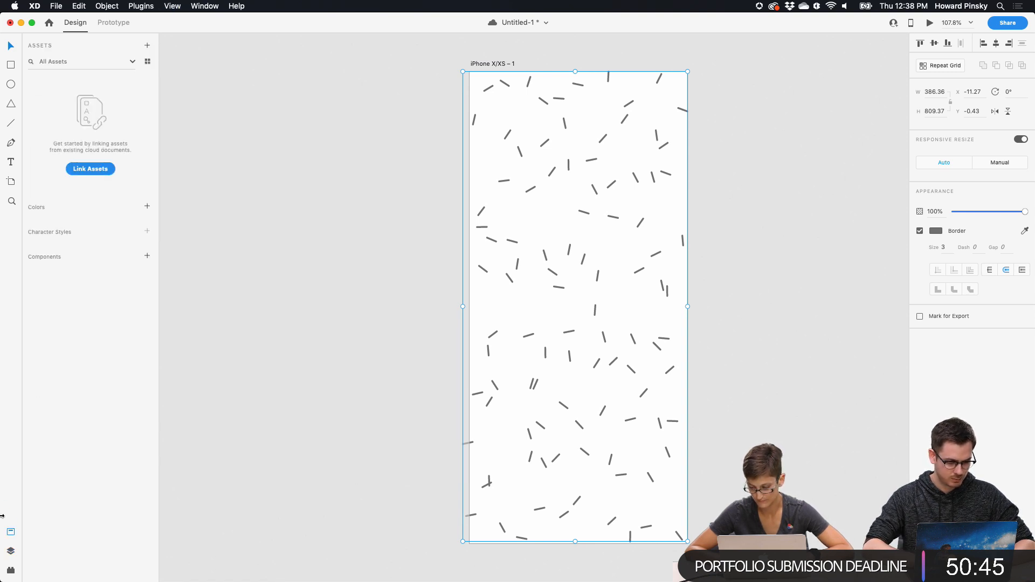
left_click(11, 569)
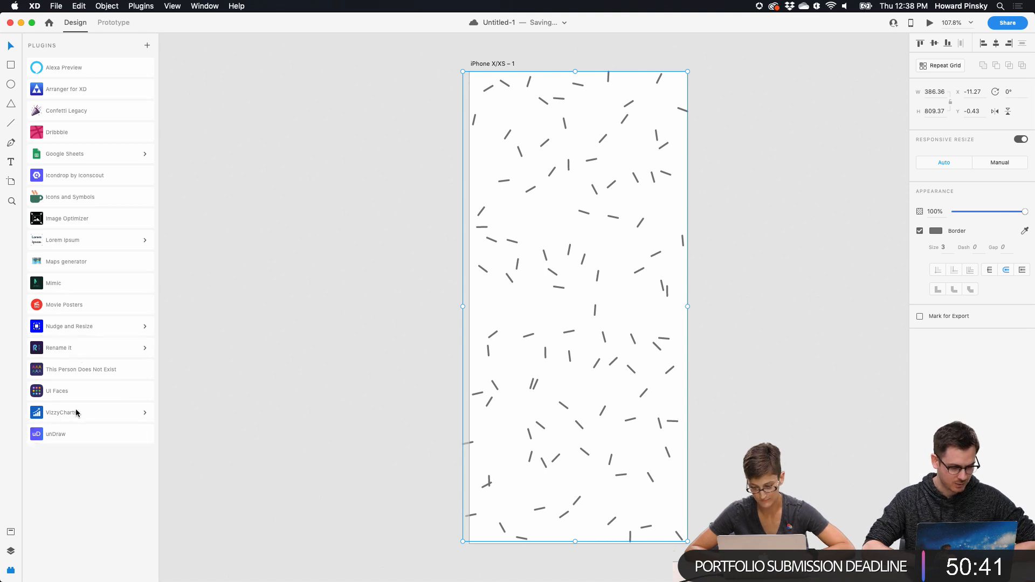
left_click(85, 96)
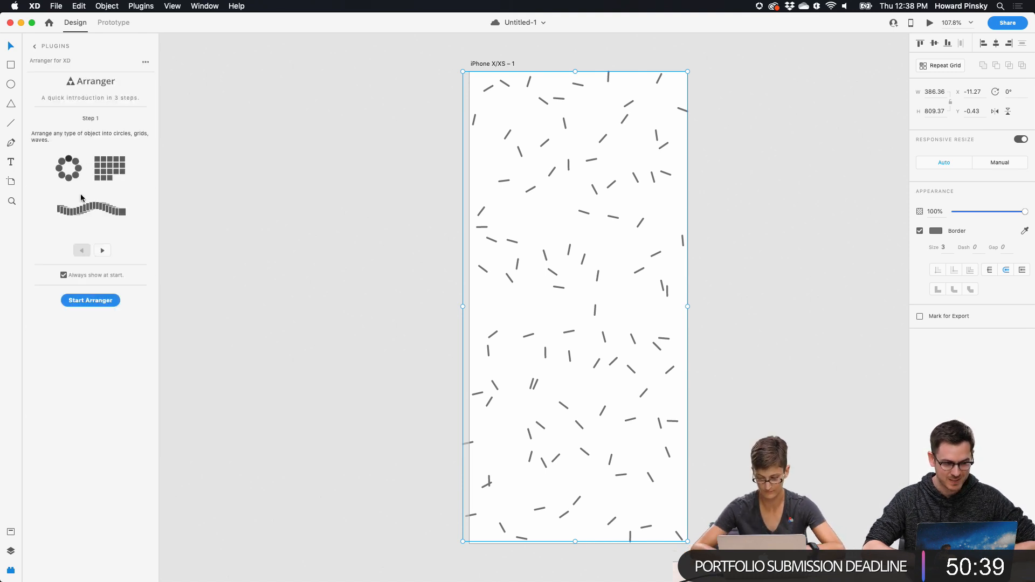
left_click(91, 300)
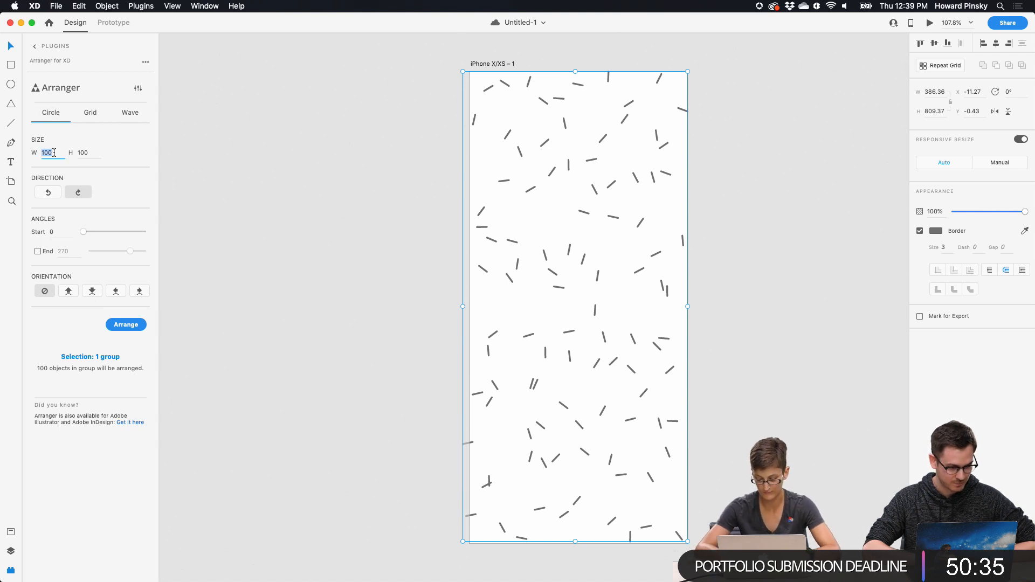
type("500")
key("Tab")
type("500")
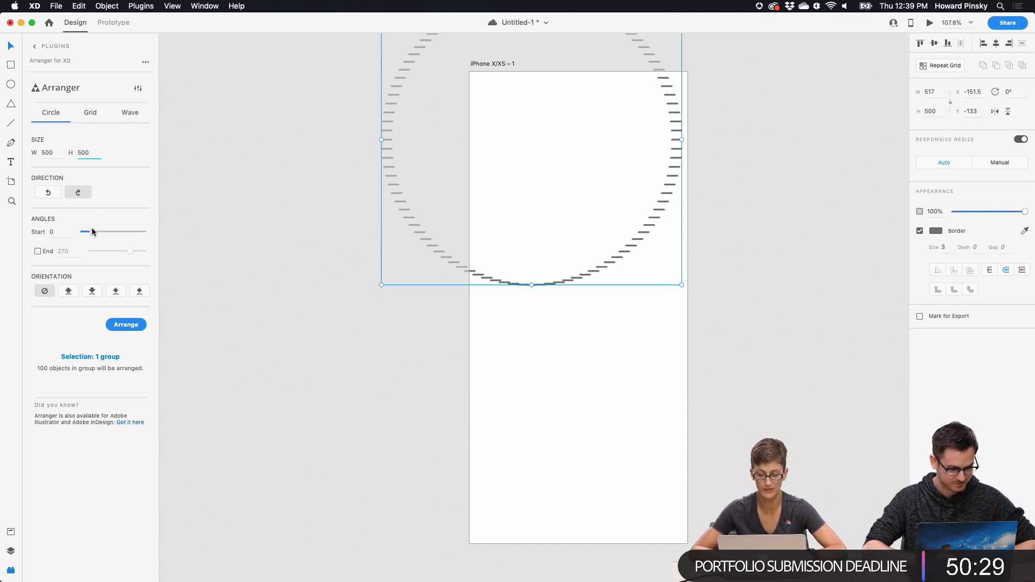
Try a start angle of 263, several object orientations and an end angle of 270 on the circular arrangement
left_click_drag(114, 232, 128, 232)
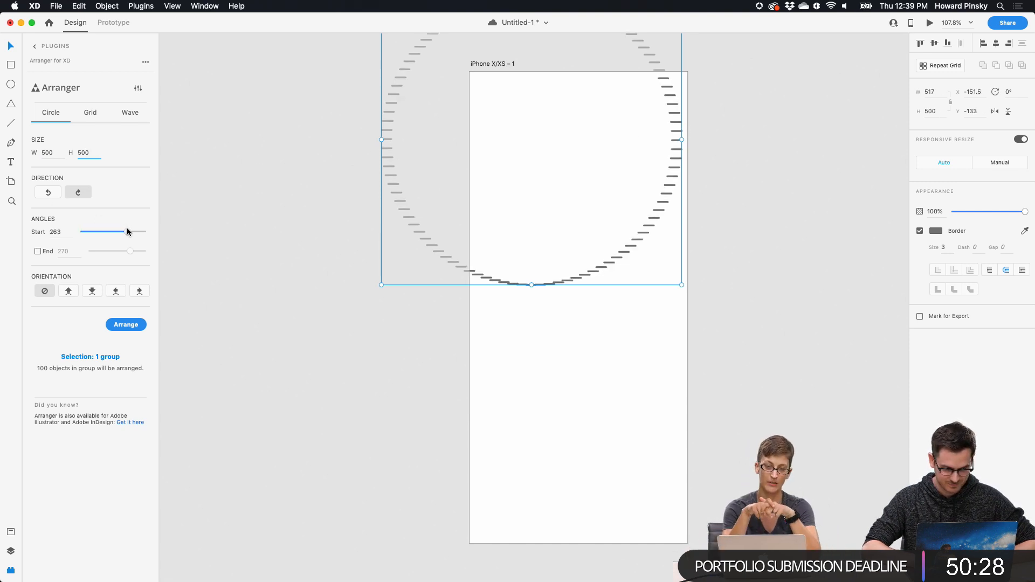
left_click(68, 290)
left_click(92, 291)
left_click(139, 291)
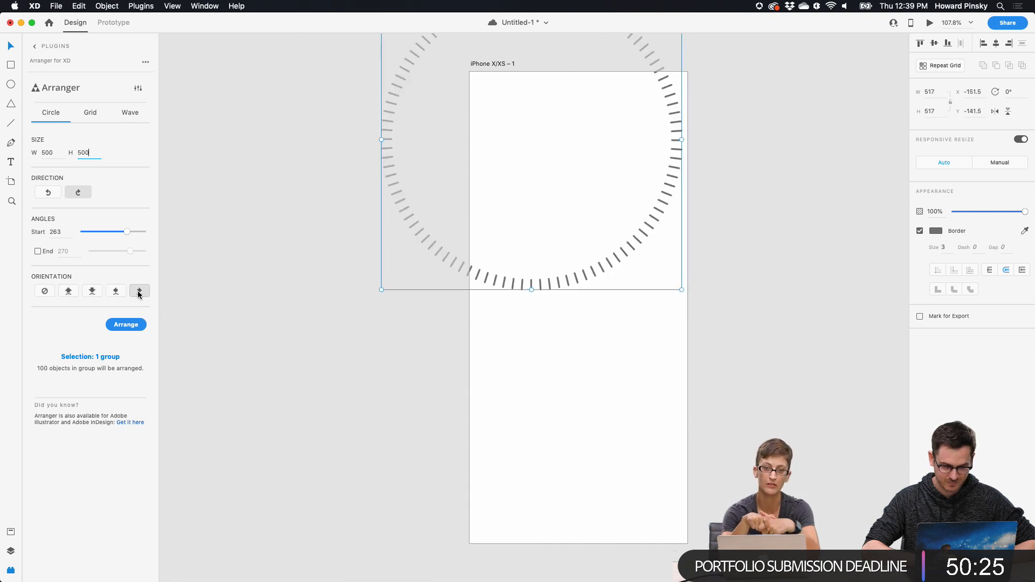
left_click(44, 291)
left_click(37, 251)
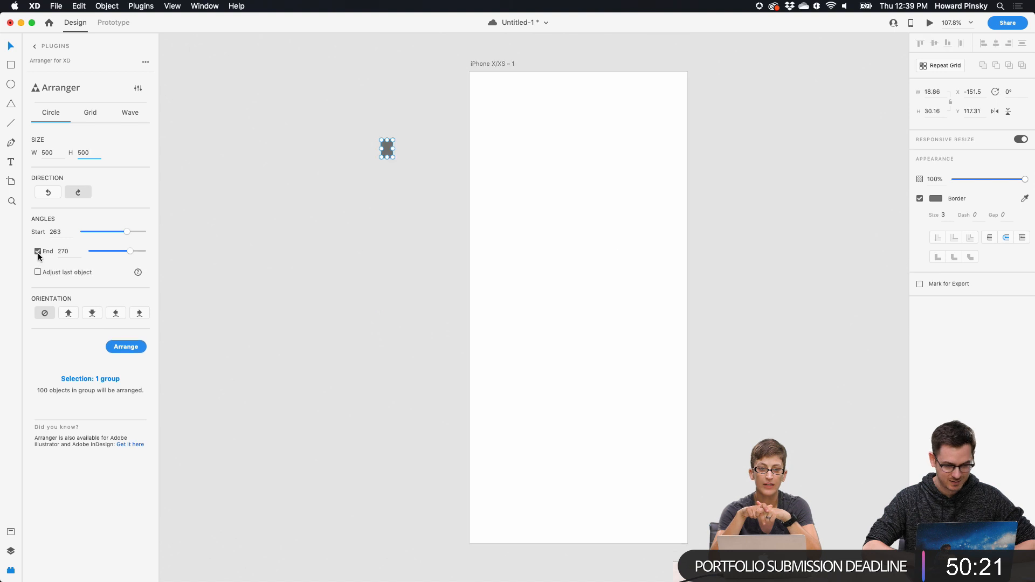
left_click(38, 252)
Arrange the Sprinkles group as a grid with 5 columns
left_click(90, 112)
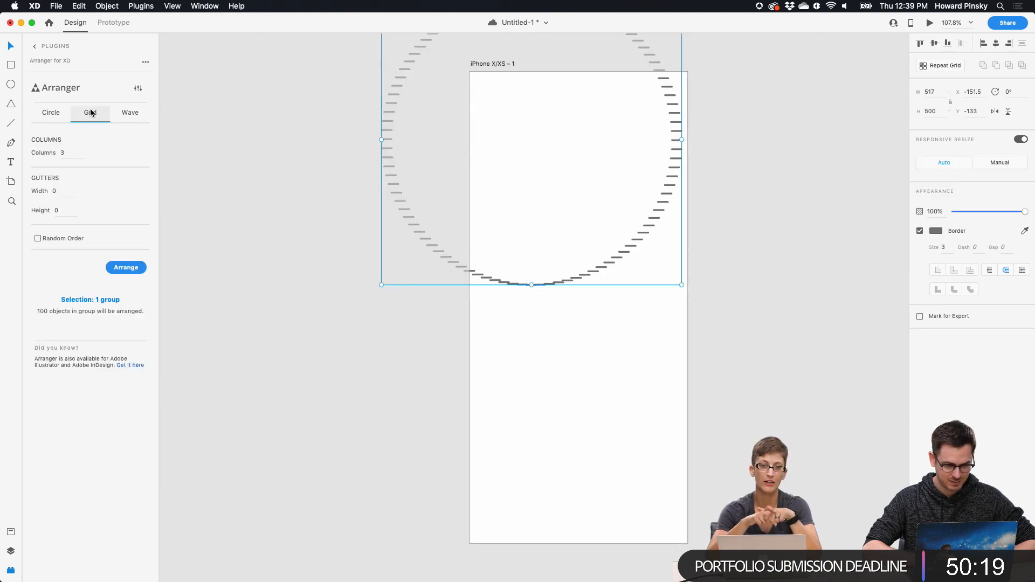
double_click(66, 153)
type("5")
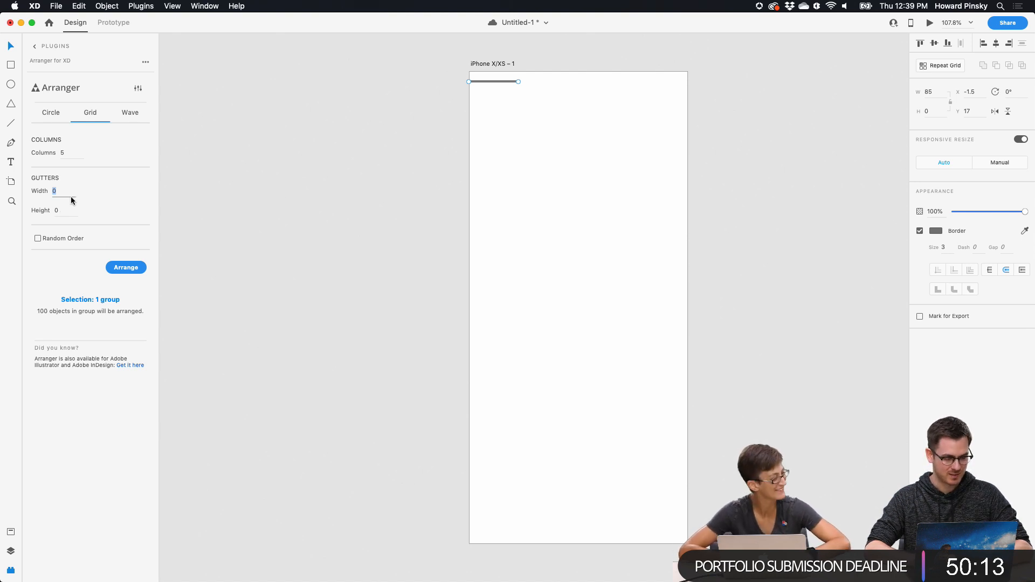
Try the Sprinkles group as a circle, as a wave with period 200 and amplitude 50, and again as the five-column grid
left_click(130, 112)
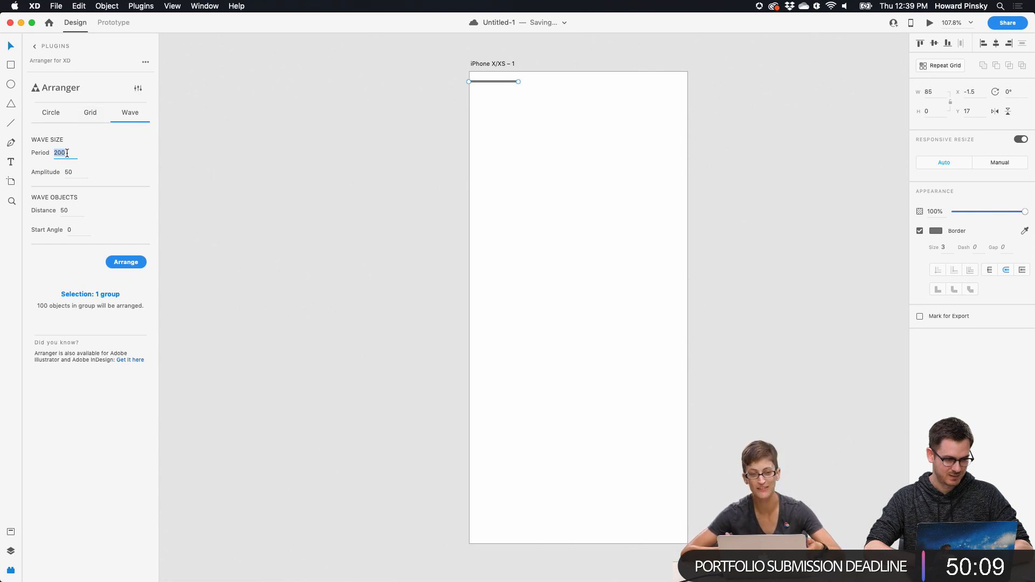
left_click(52, 111)
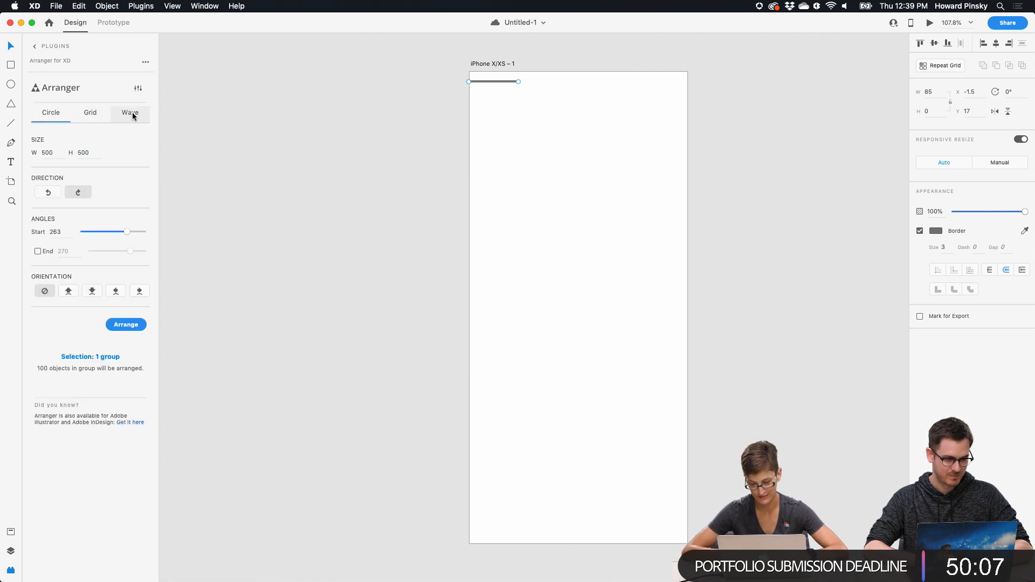
left_click(125, 323)
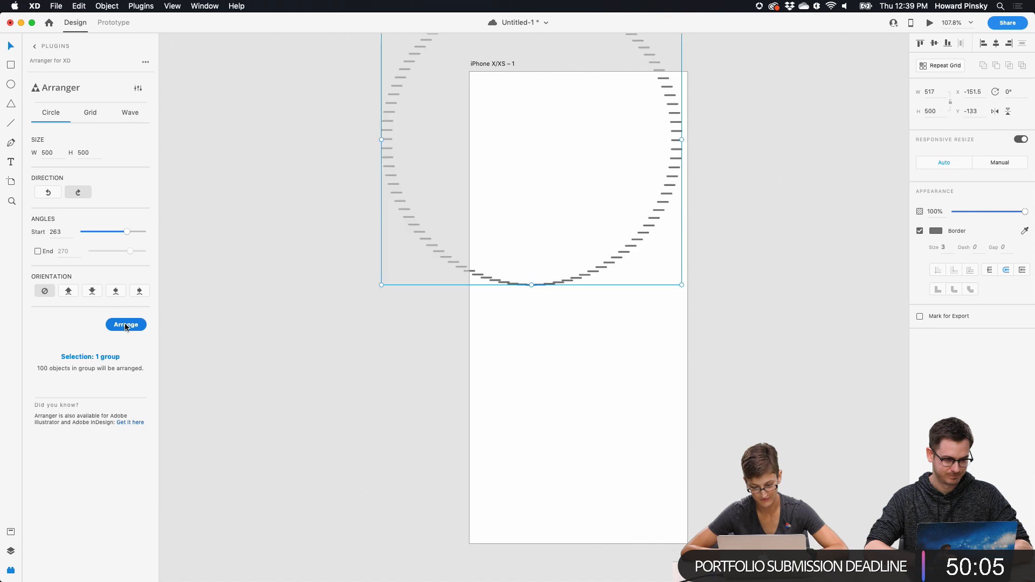
left_click(115, 112)
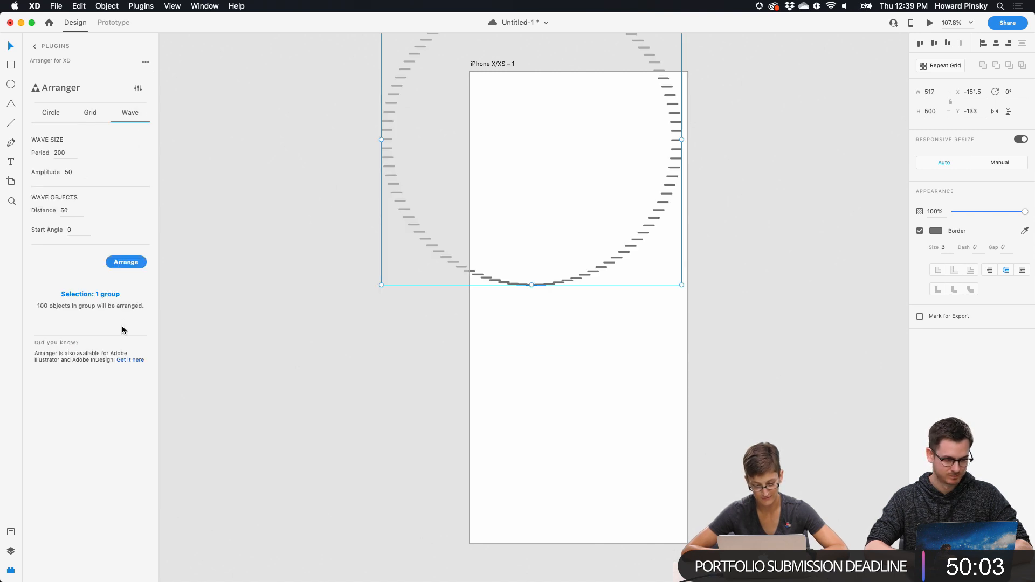
left_click(138, 264)
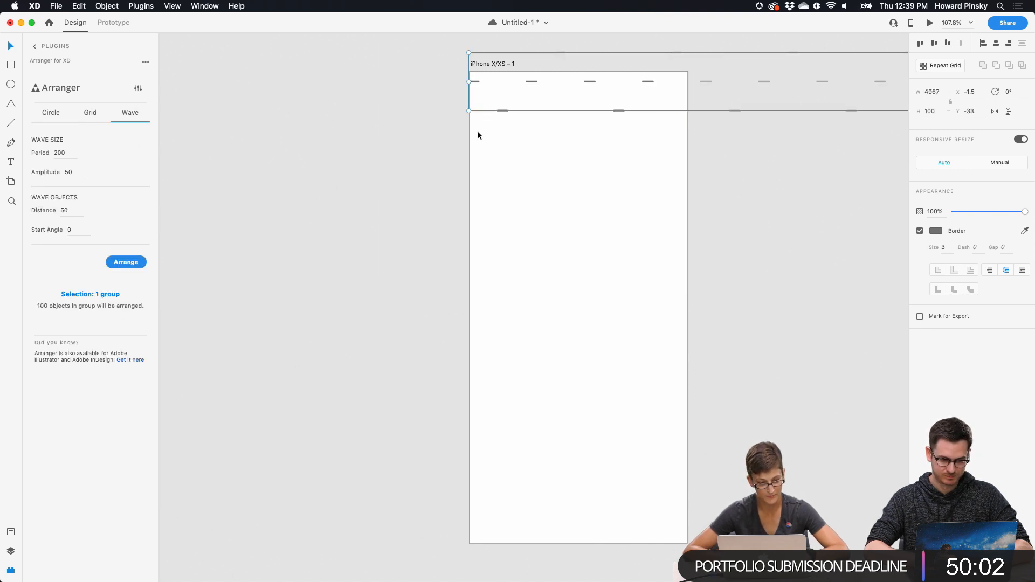
left_click(90, 112)
left_click(128, 269)
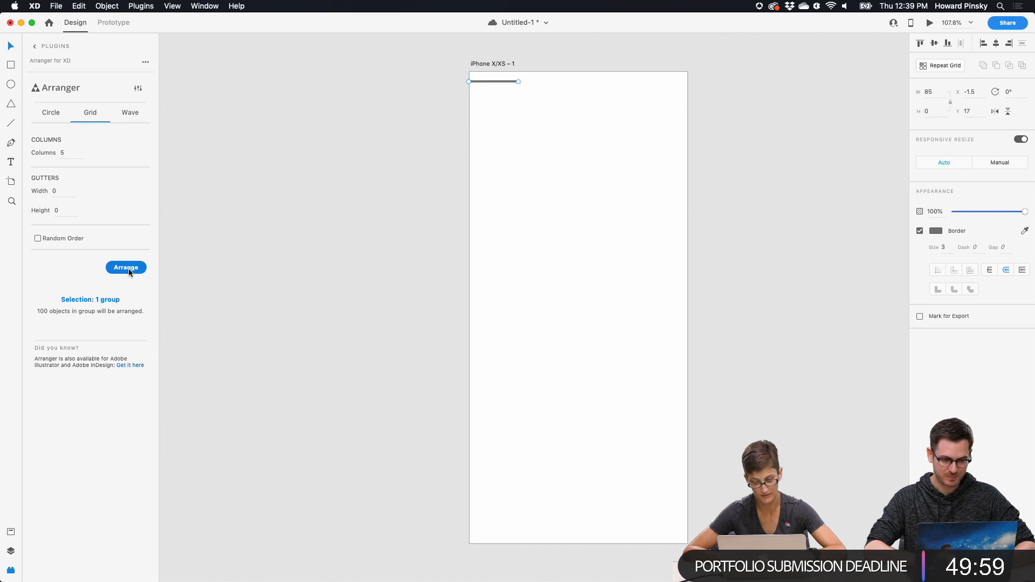
Undo the Arranger layouts of the Sprinkles group until its lines are scattered across the artboard
left_click(50, 113)
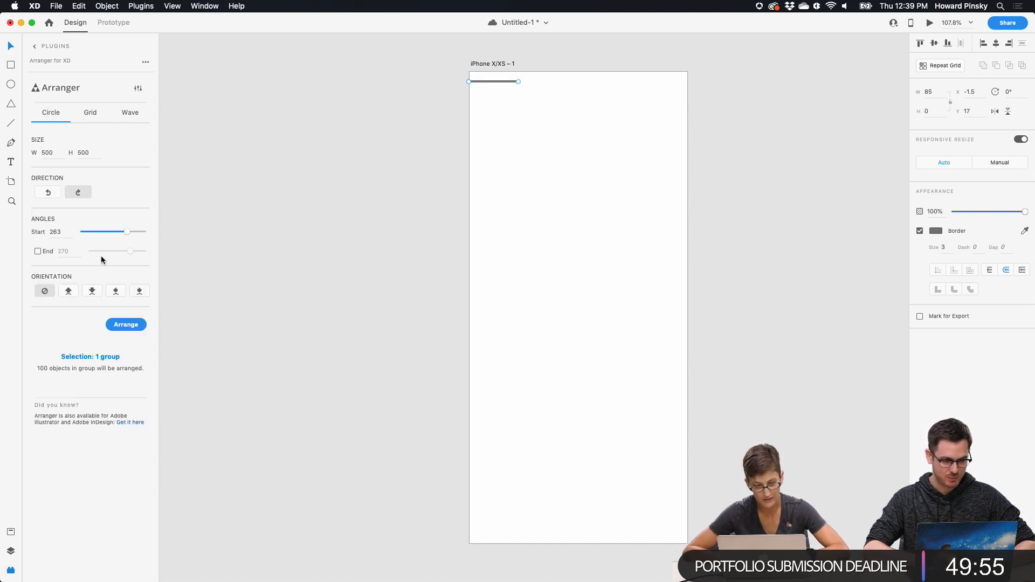
key("super+z")
left_click(123, 321)
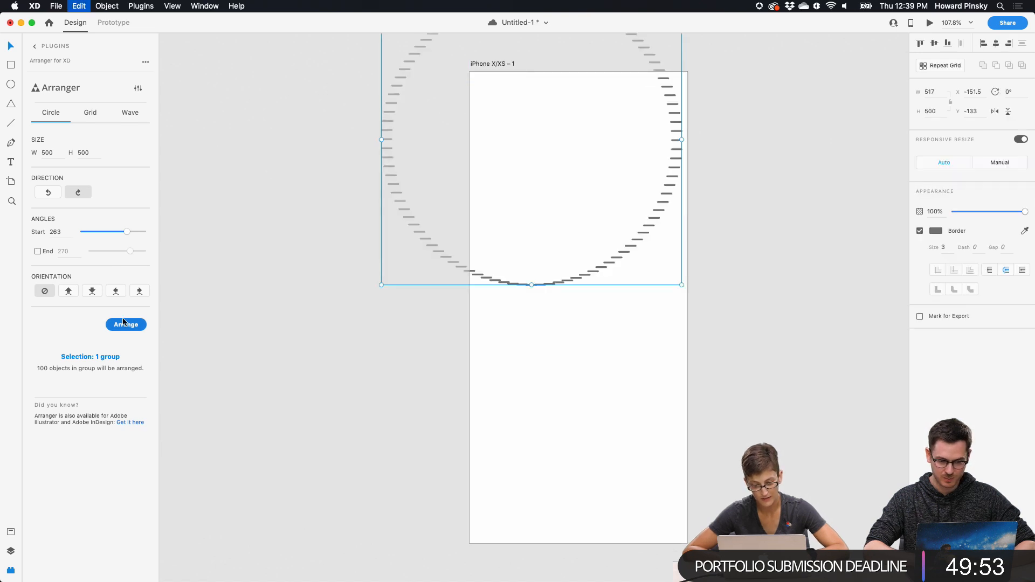
key("super+z")
key("super+z")
key("super+z")
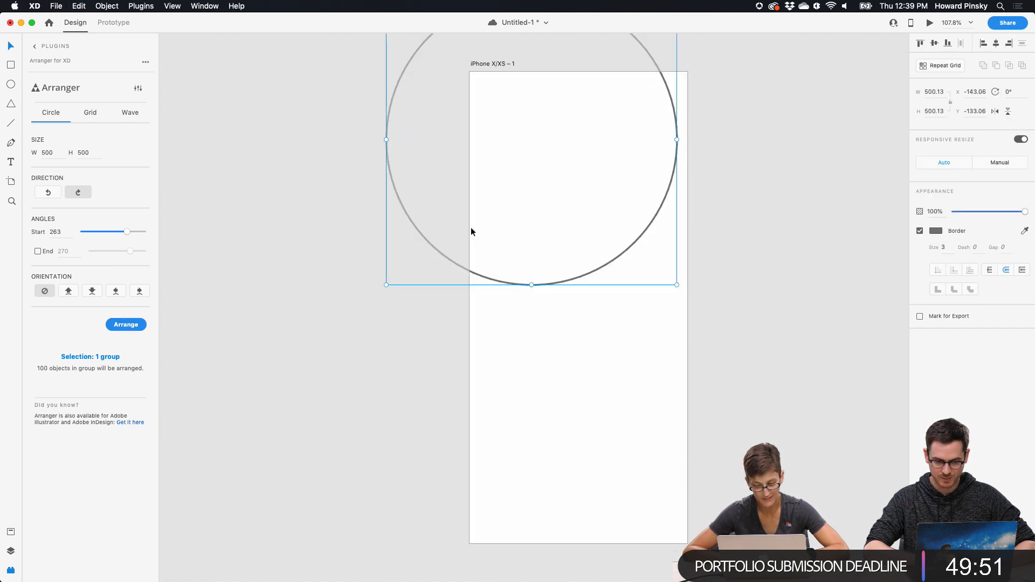
key("super+z")
key("super+shift+z")
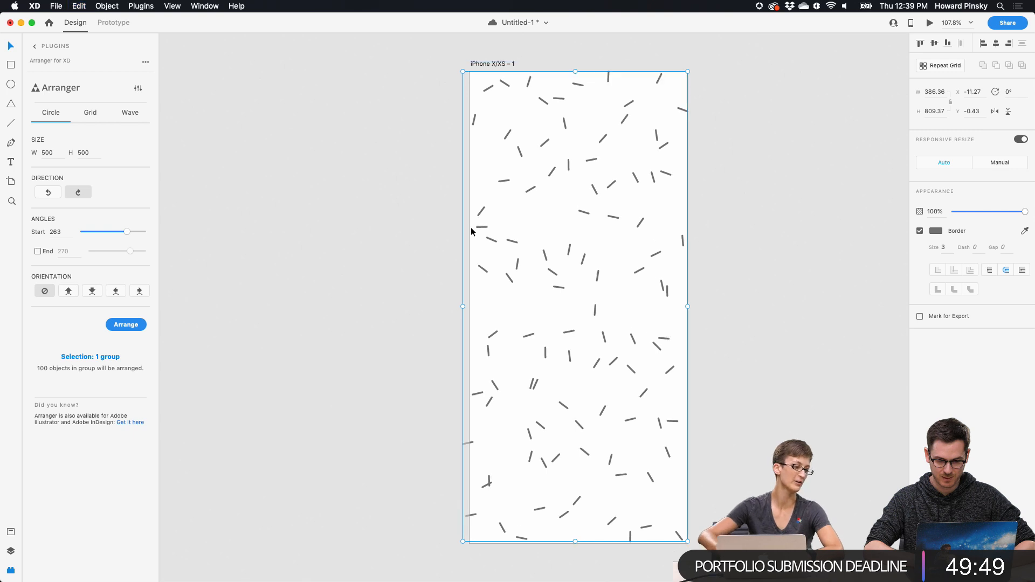
Show the document's layers and duplicate the iPhone X/XS – 1 artboard with its scattered sprinkles beside the original
left_click(11, 552)
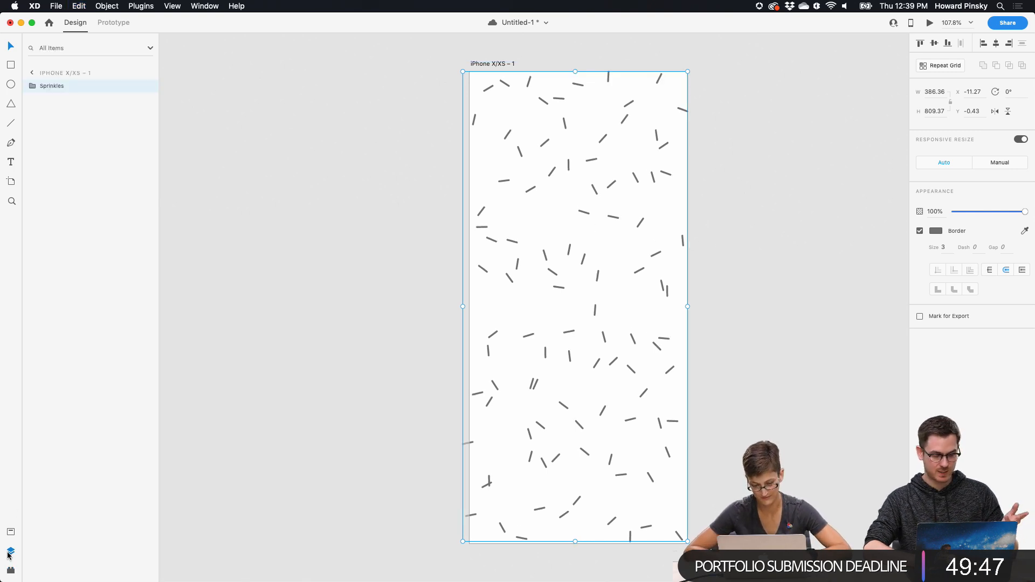
scroll(566, 330, "down", 5)
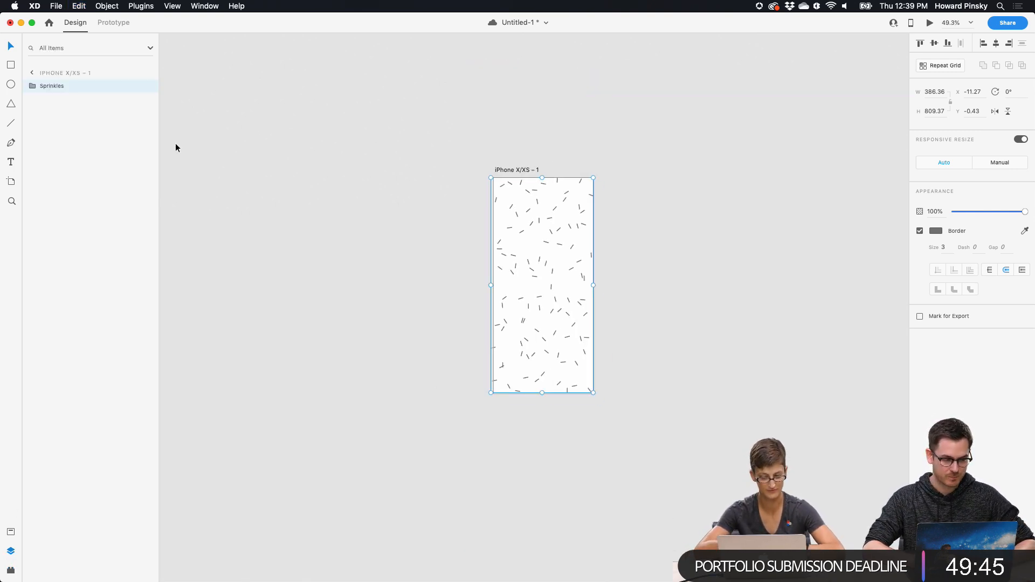
key("super+s")
left_click_drag(520, 169, 372, 169)
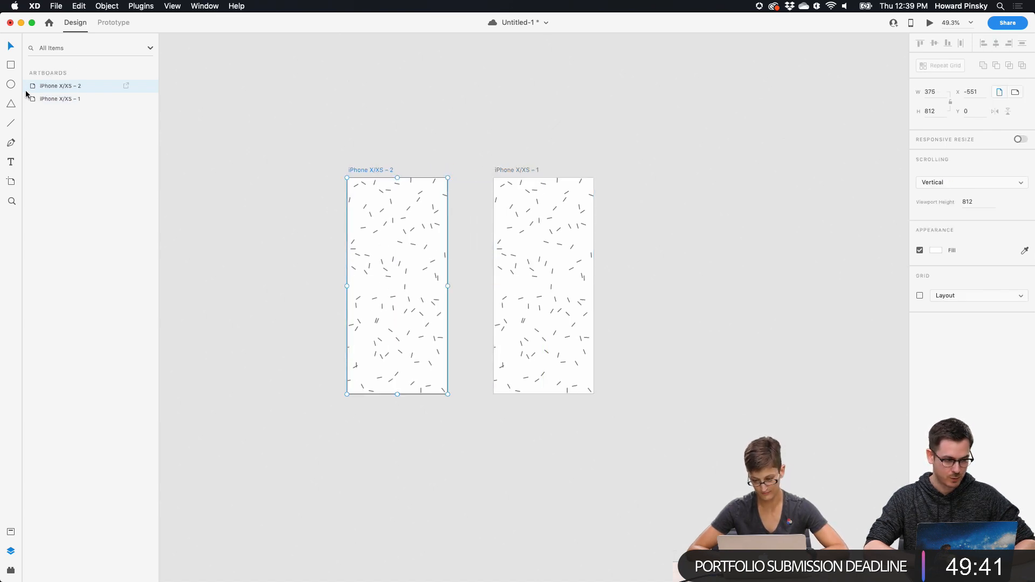
Centre all Sprinkles lines of the iPhone X/XS – 2 artboard on each other in both directions and move the stack just below the artboard
left_click(392, 202)
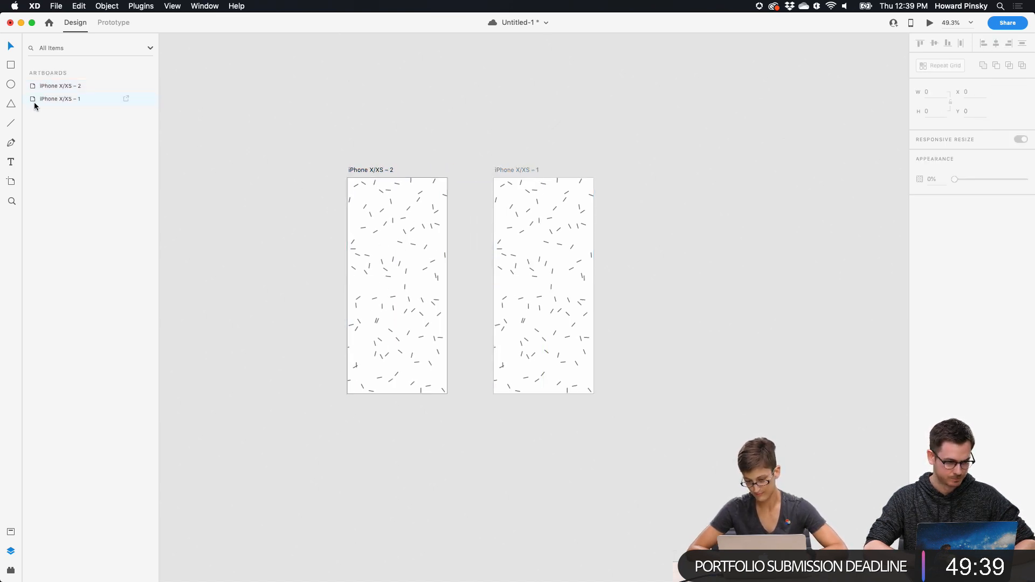
left_click(34, 102)
double_click(399, 220)
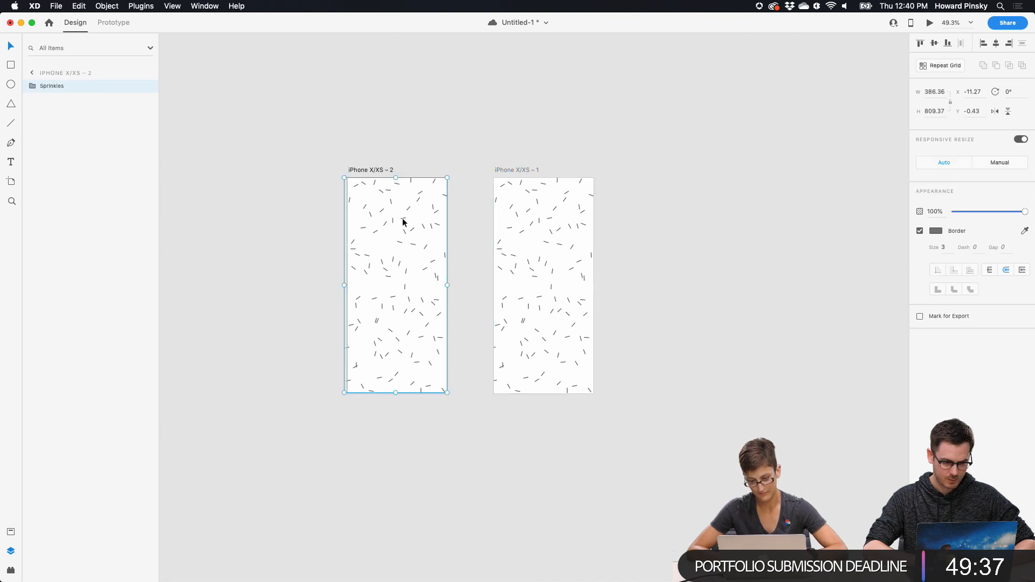
scroll(91, 160, "up", 5)
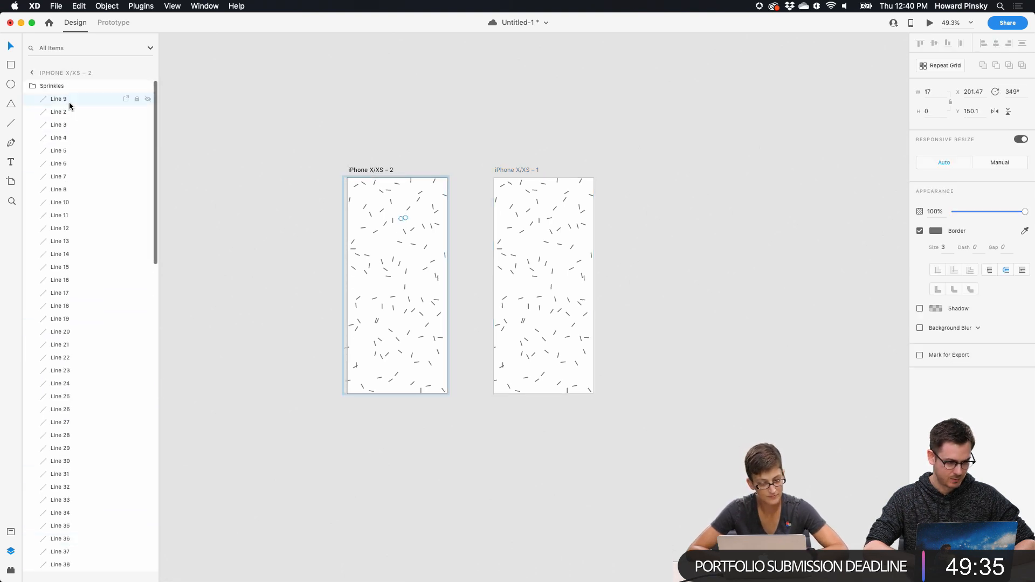
left_click(69, 102)
scroll(69, 102, "down", 20)
left_click(65, 564, "shift")
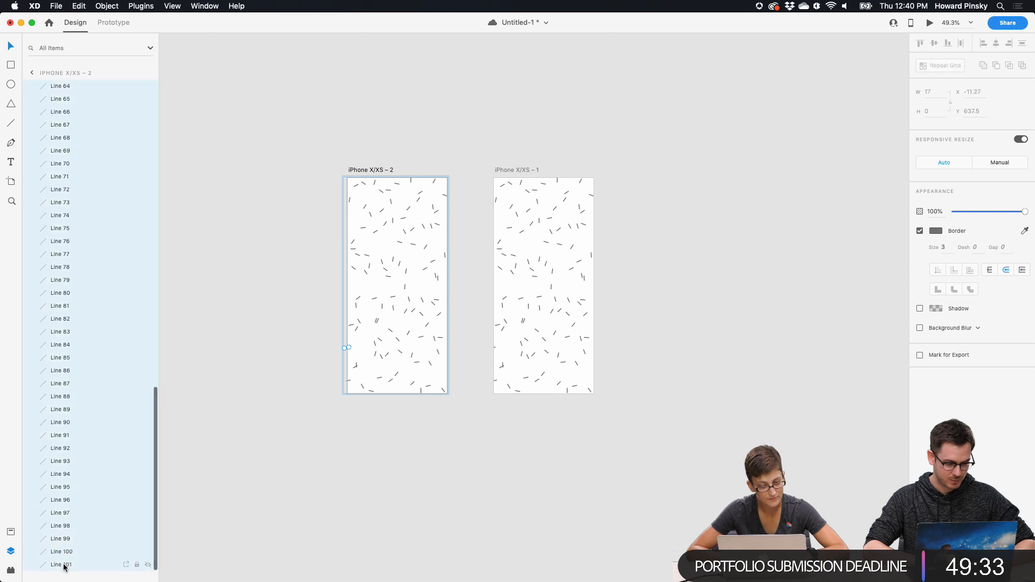
left_click(996, 47)
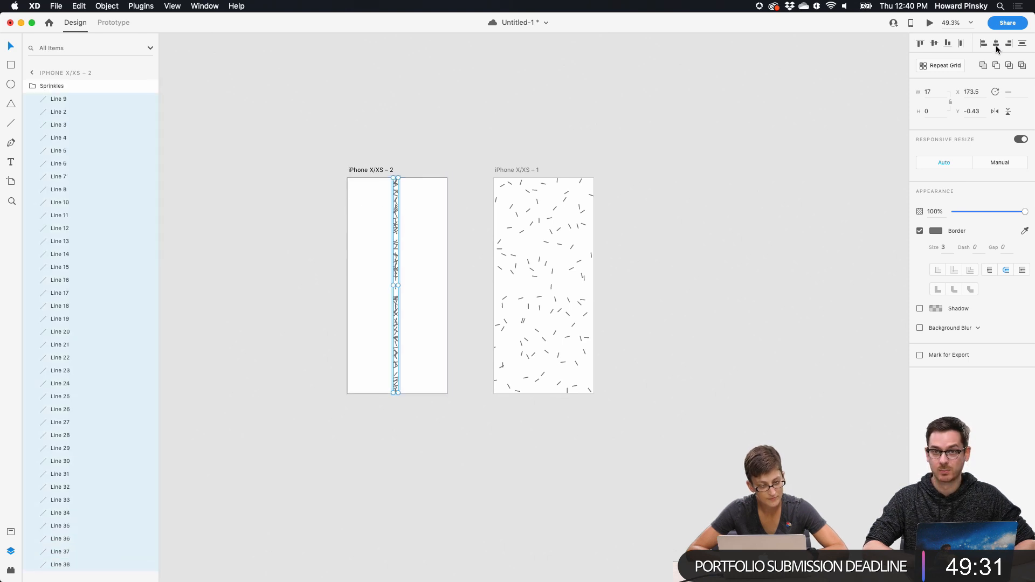
left_click(934, 43)
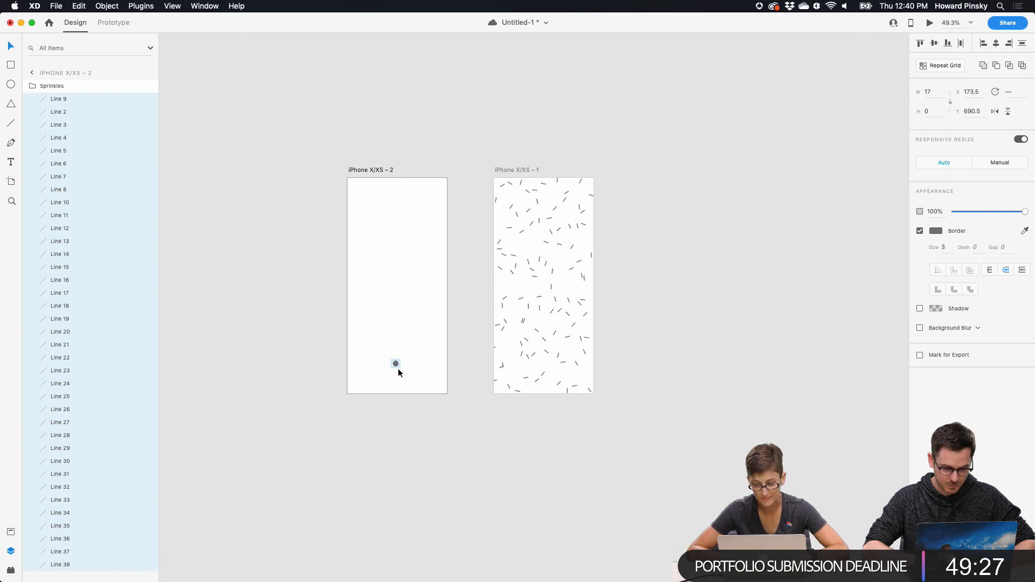
left_click_drag(399, 399, 399, 399)
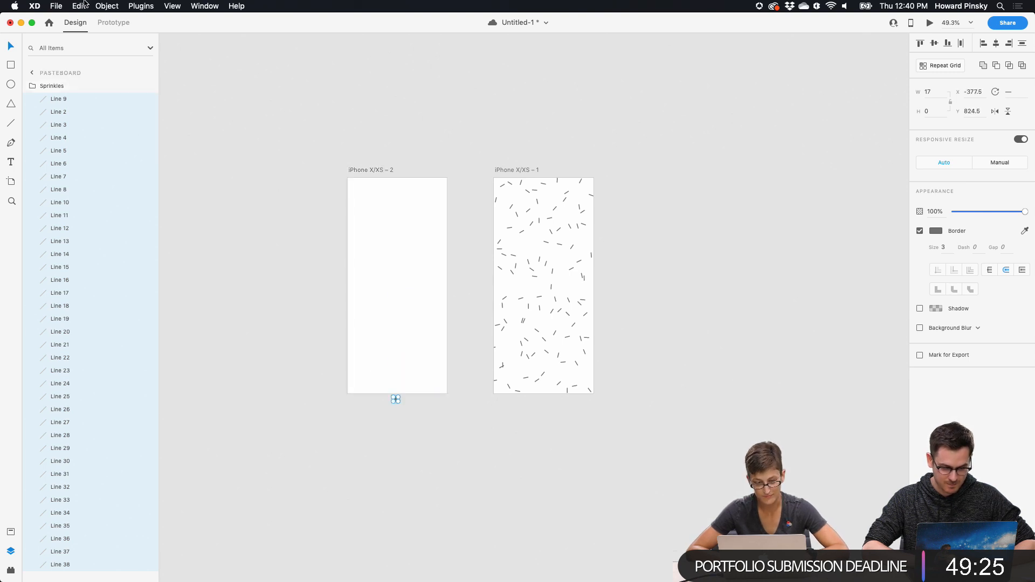
Link the iPhone X/XS – 2 artboard to iPhone X/XS – 1 as a prototype interaction
left_click(110, 21)
left_click(380, 169)
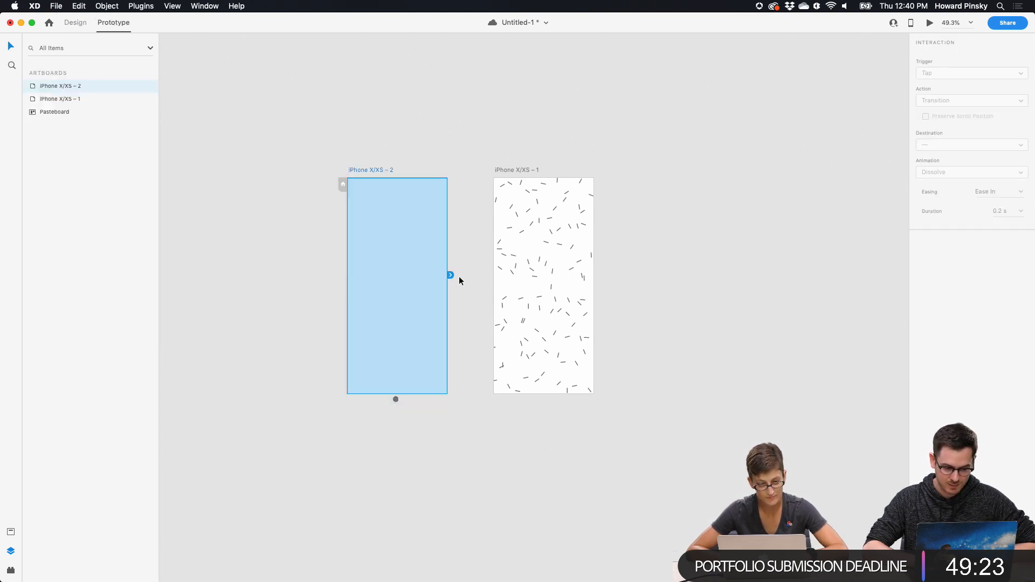
left_click_drag(450, 275, 536, 280)
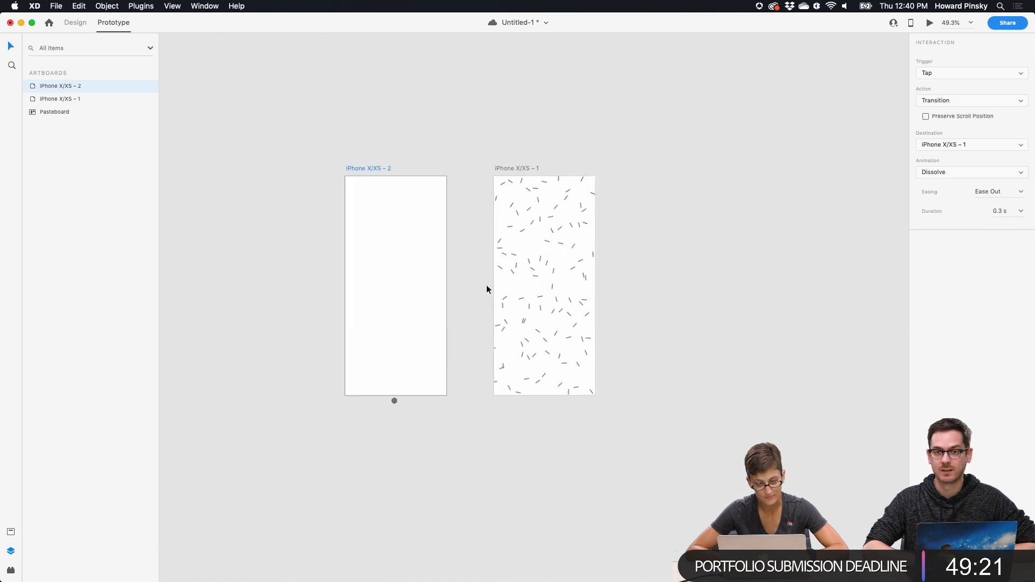
Set the interaction to a Time trigger with a 0.6 s delay and the Auto-Animate action
scroll(487, 286, "up", 5)
left_click(937, 74)
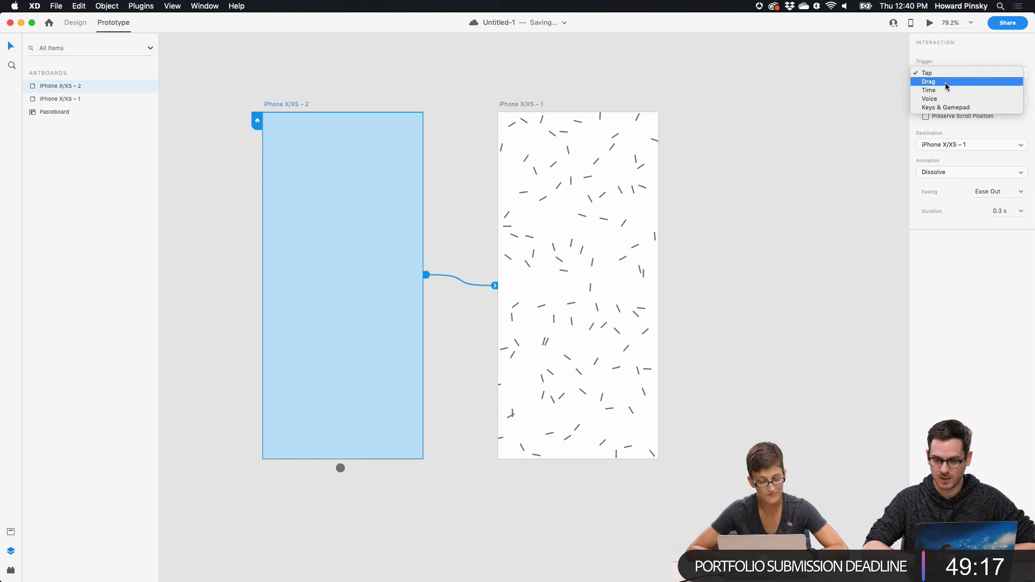
left_click(946, 90)
left_click(1021, 92)
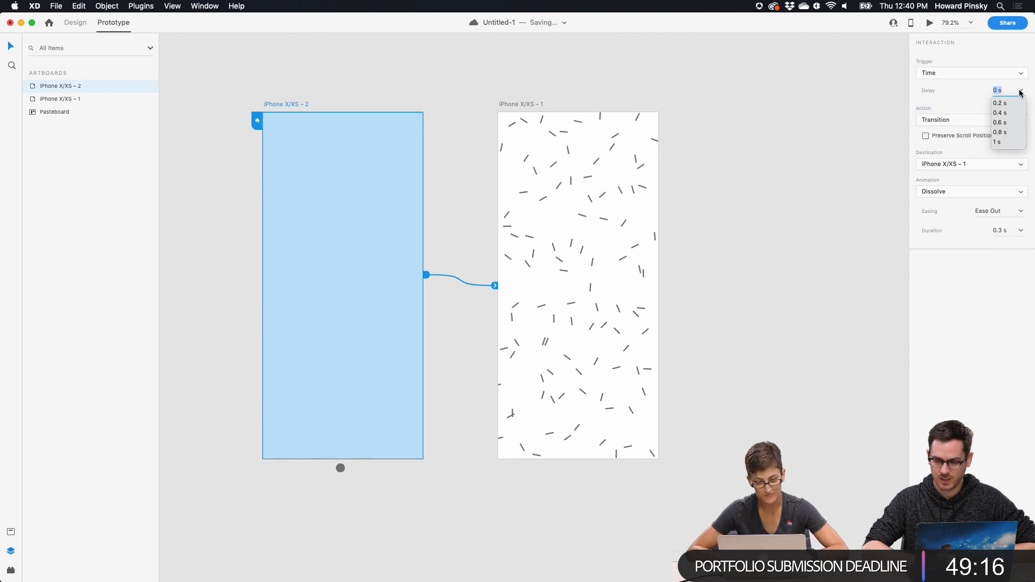
left_click(1004, 125)
left_click(968, 119)
left_click(962, 127)
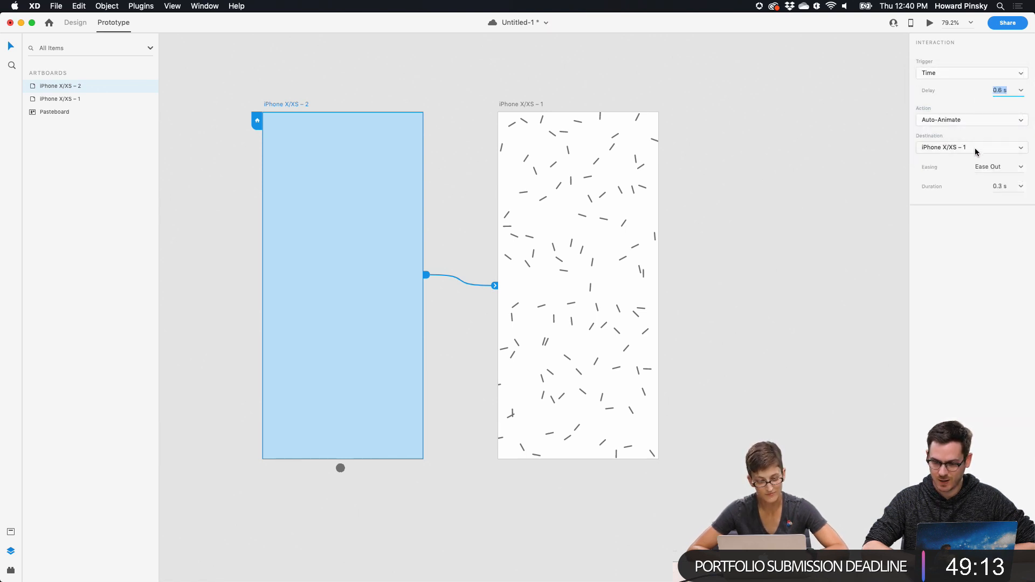
Set the interaction's easing to Ease In-Out and its duration to 0.4 s, and preview the prototype
left_click(1017, 165)
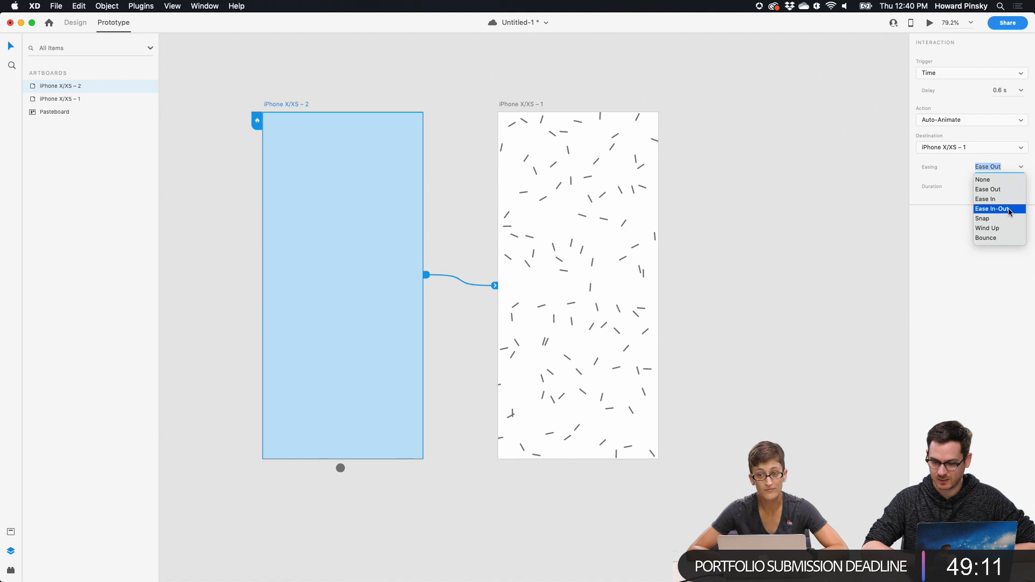
left_click(1009, 211)
left_click(1021, 189)
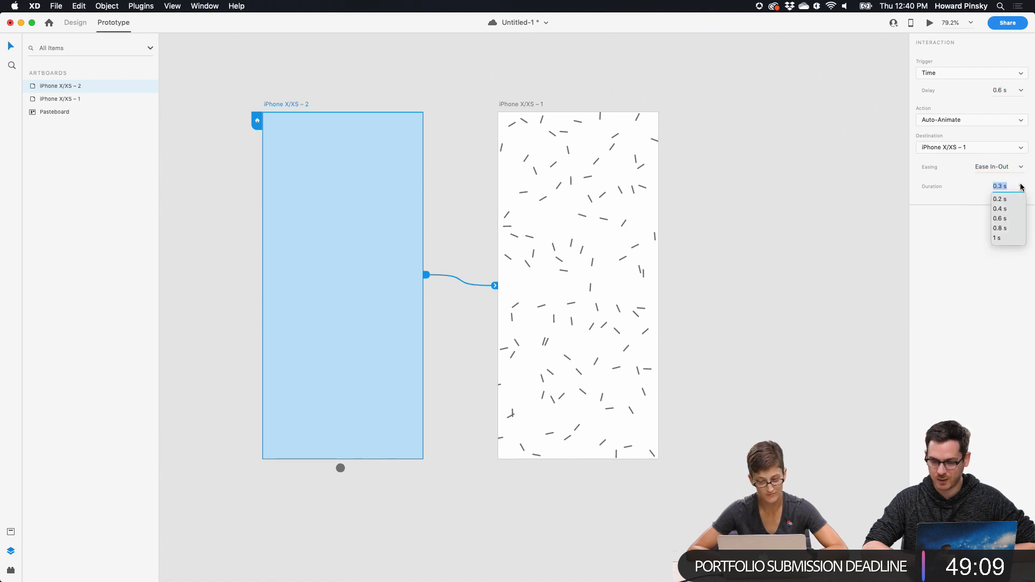
left_click(1011, 214)
left_click(929, 23)
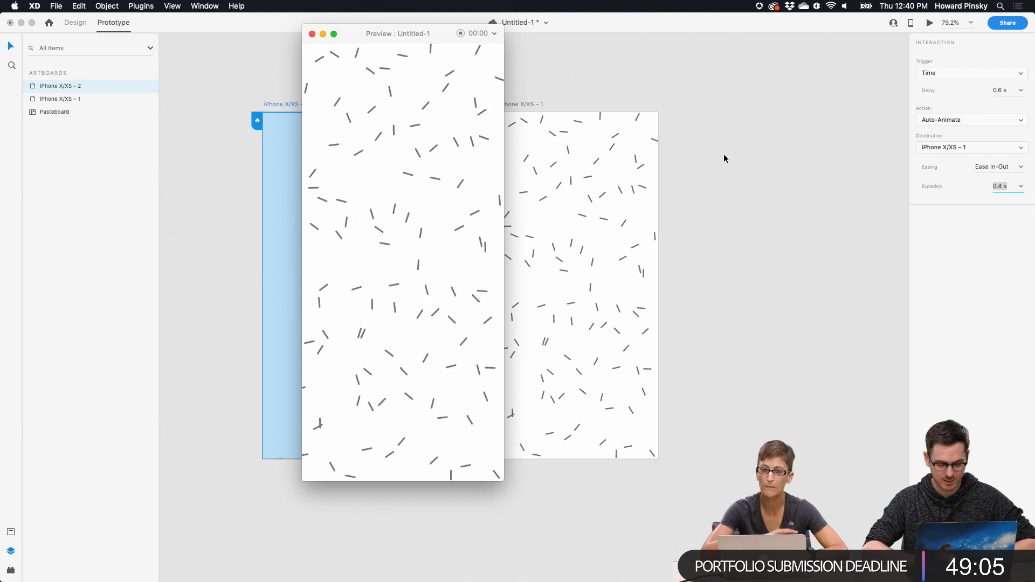
key("super+w")
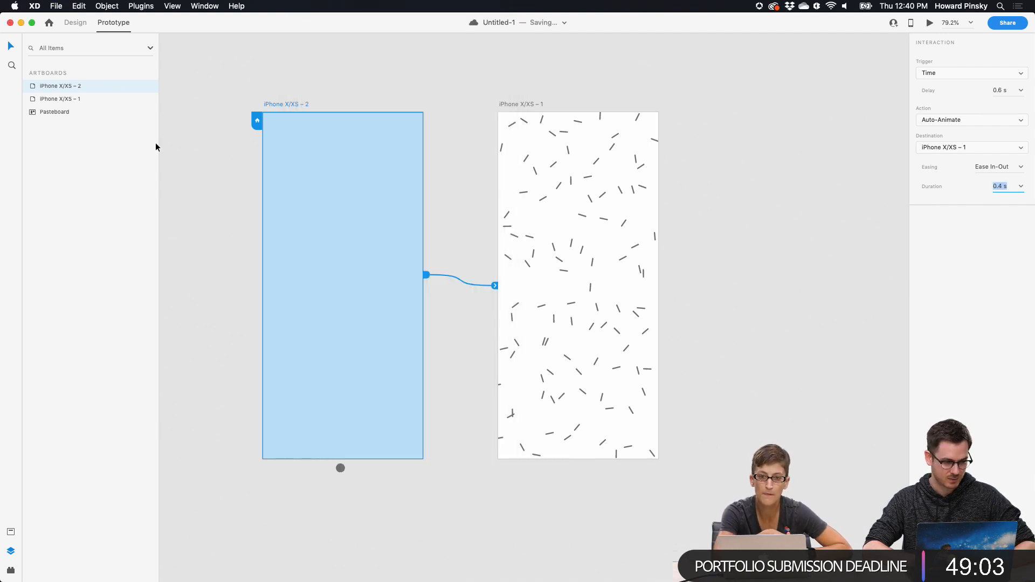
Move the collapsed Sprinkles group up to the lower edge of the iPhone X/XS – 2 artboard, at Y 812.5
left_click(75, 22)
left_click(340, 467)
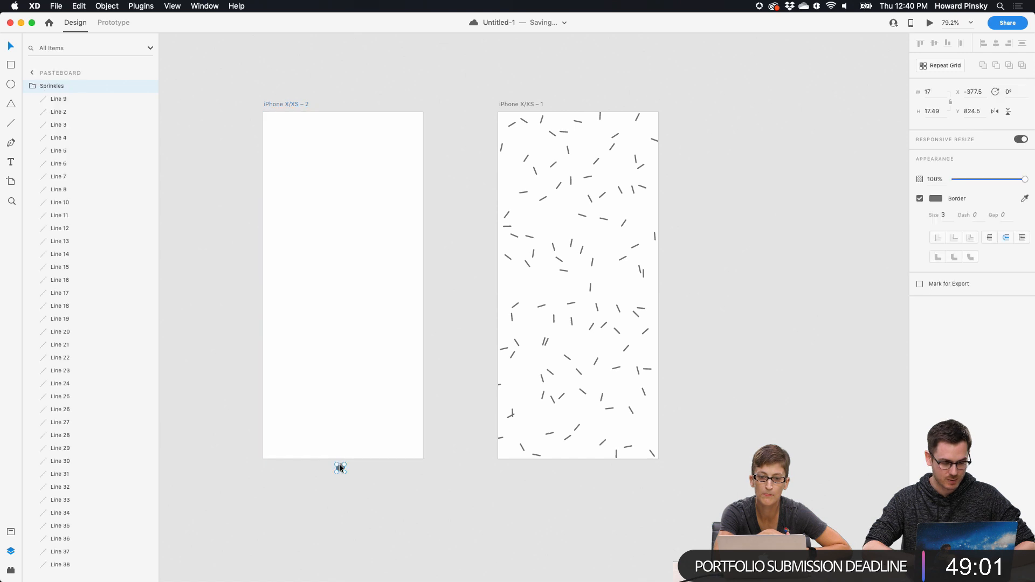
left_click_drag(340, 468, 343, 464)
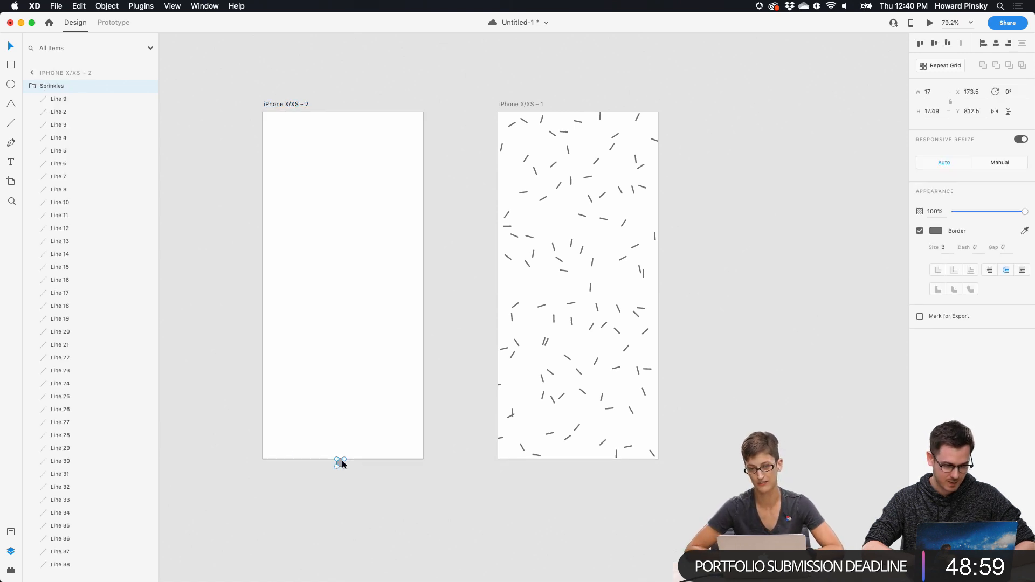
Preview the sprinkle burst animation and save the document
key("super+Return")
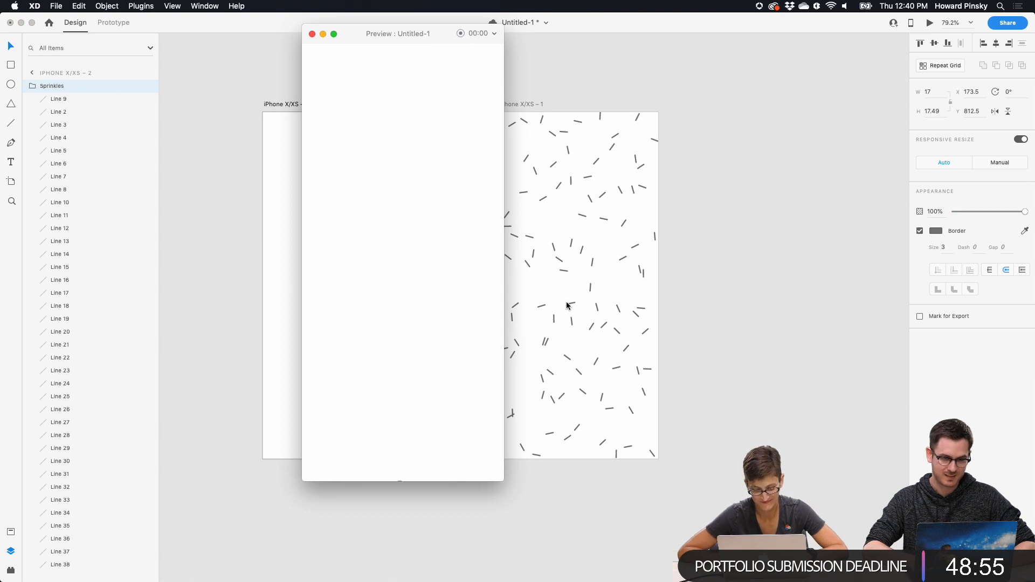
key("super+s")
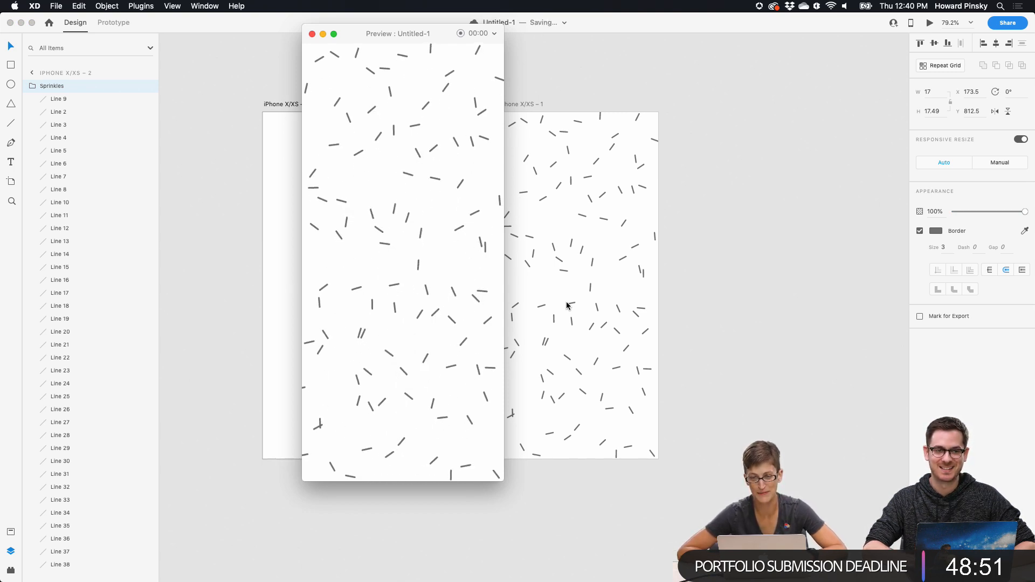
key("super+w")
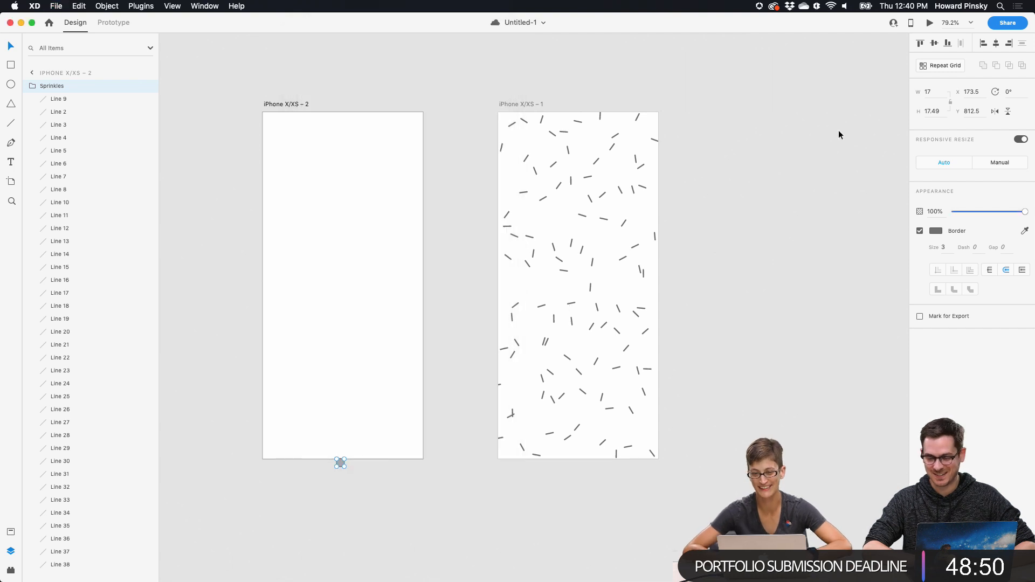
Try the Snap easing on the sprinkle transition and preview it
left_click(113, 22)
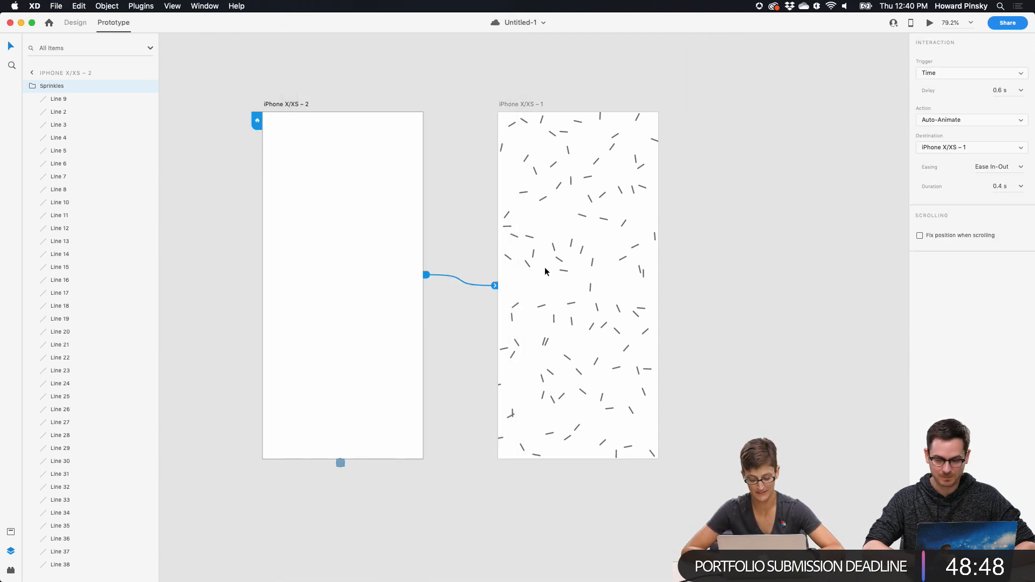
left_click(1020, 166)
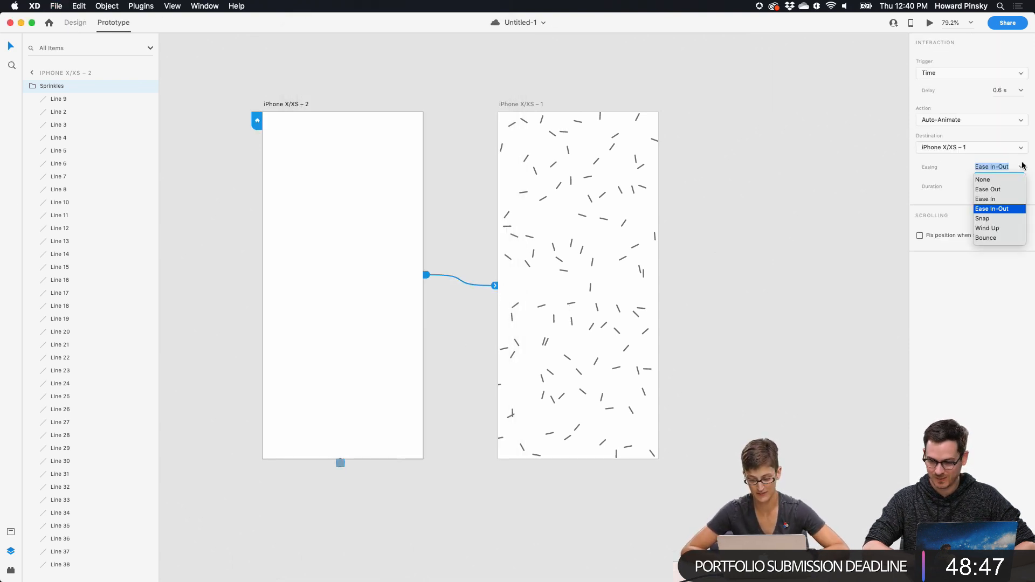
left_click(992, 219)
key("super+Return")
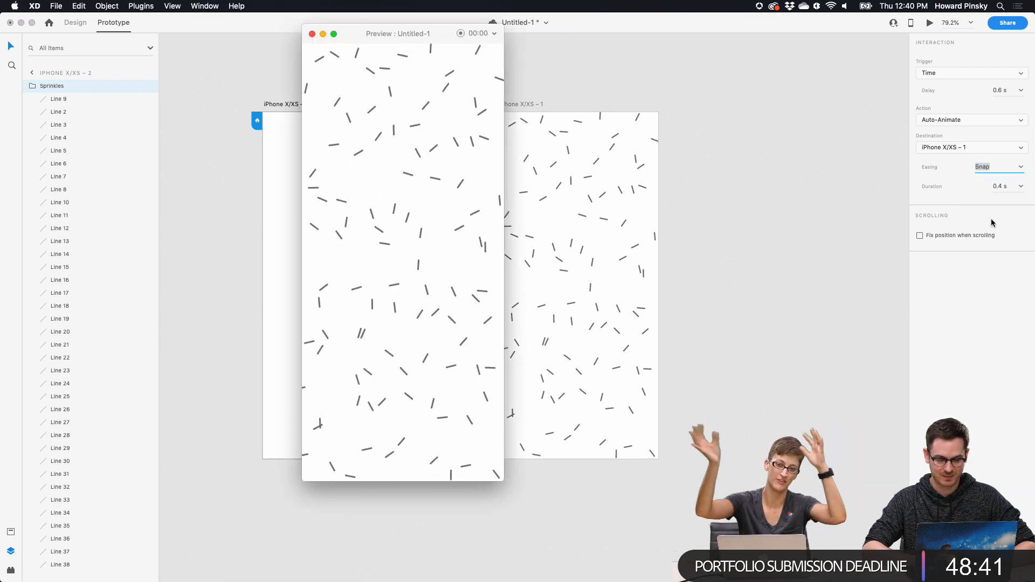
left_click(1021, 168)
Try the Bounce easing on the sprinkle transition and preview it
left_click(1020, 168)
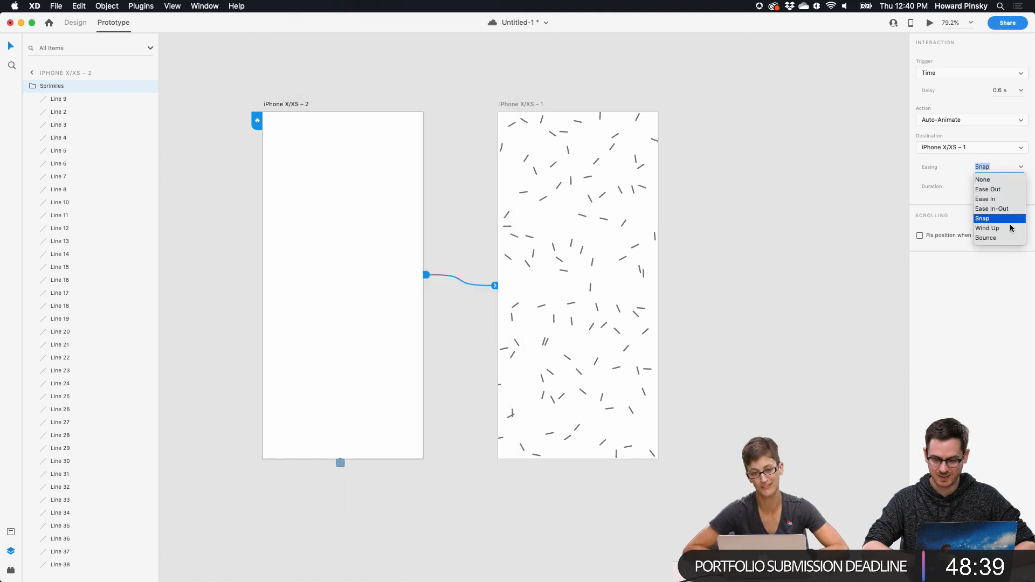
left_click(1004, 243)
key("super+Return")
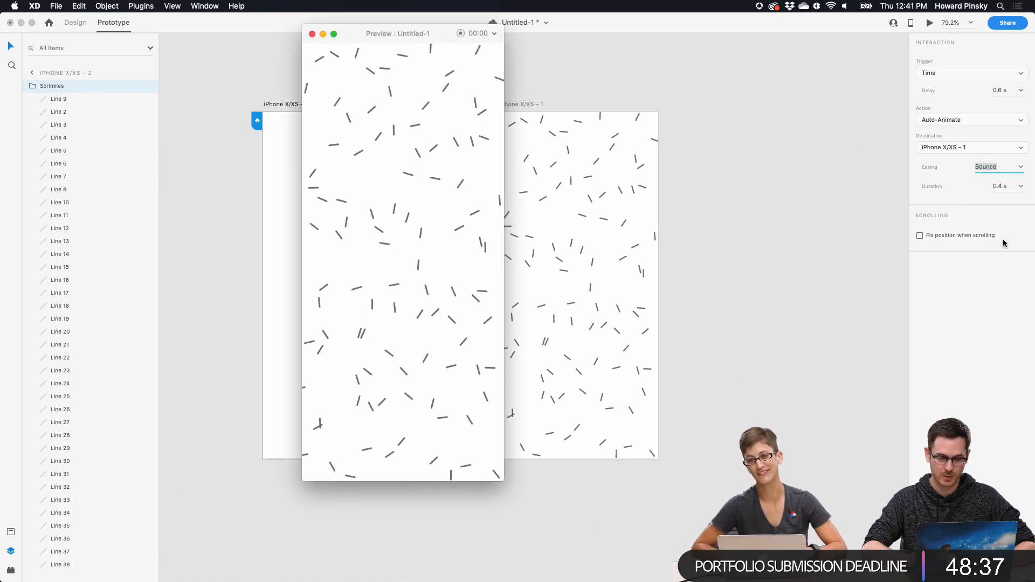
left_click(1028, 171)
Set the sprinkle transition's easing to Wind Up and preview the animation twice
left_click(1029, 172)
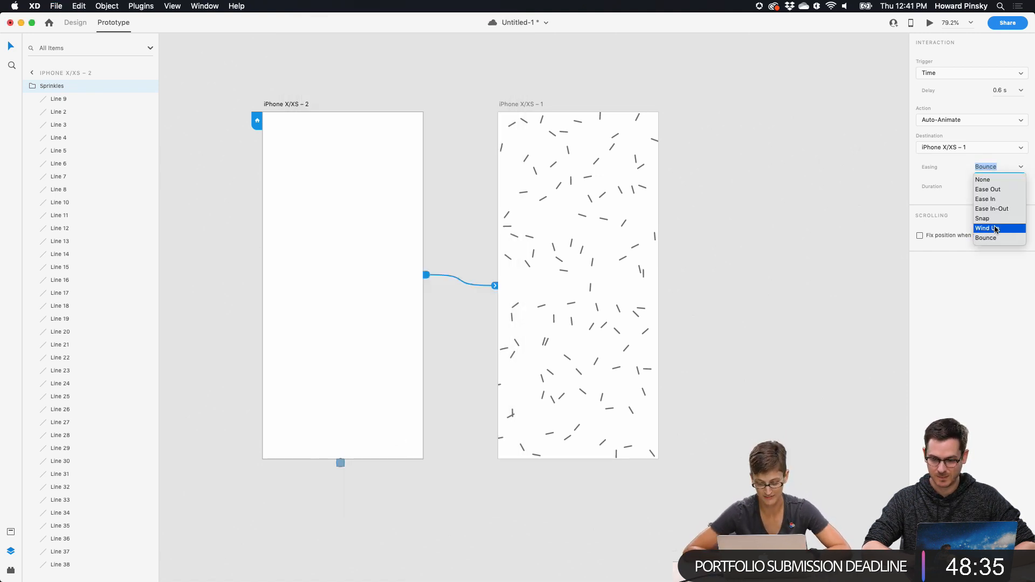
left_click(995, 229)
key("super+Return")
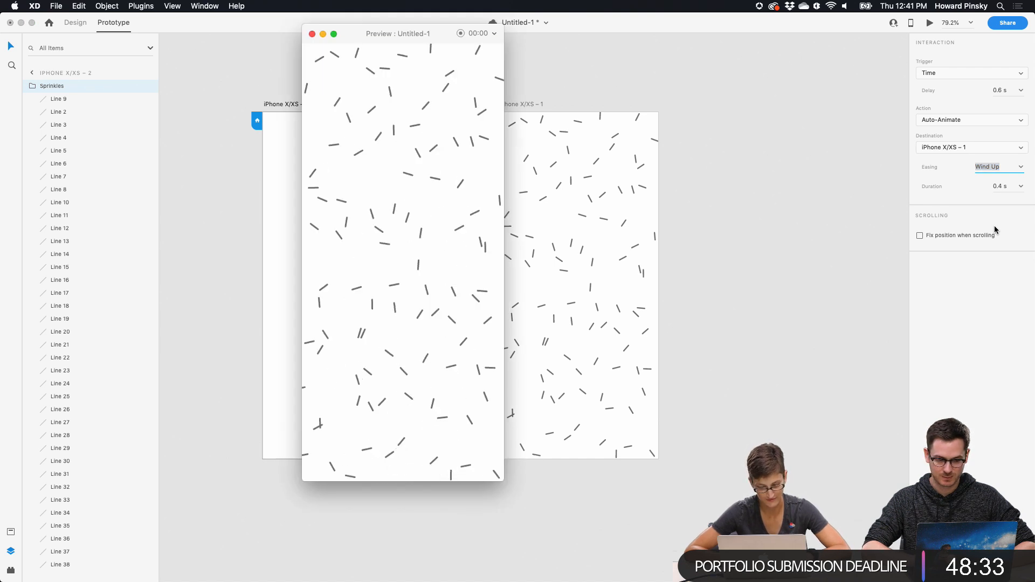
left_click(995, 229)
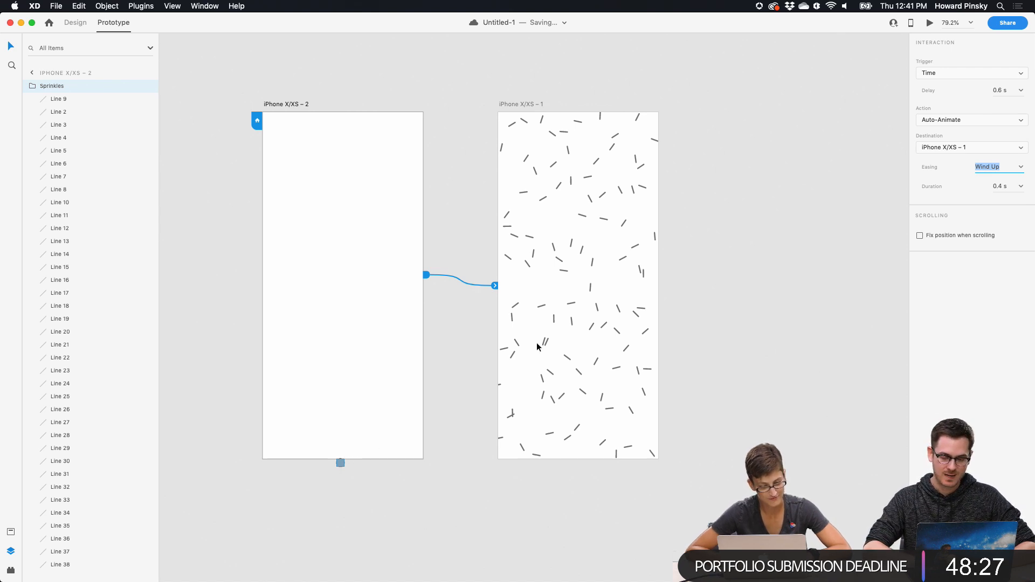
key("super+Return")
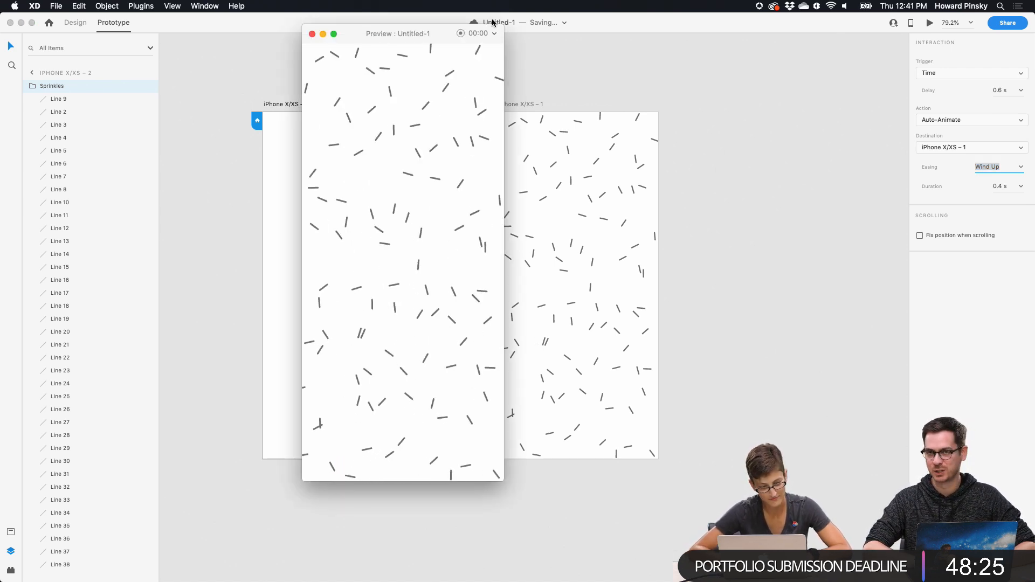
key("super+w")
left_click(11, 570)
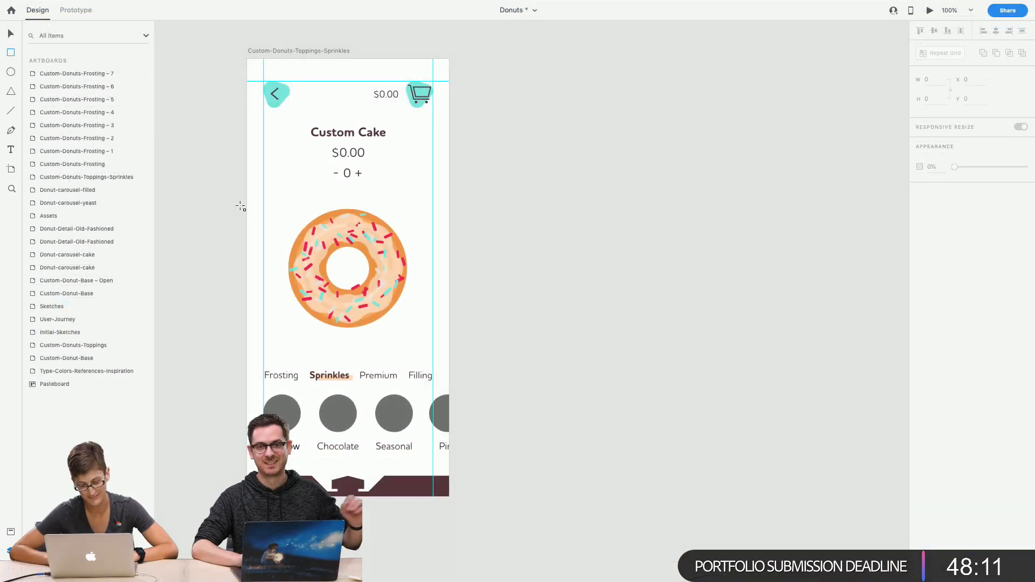
Draw a 375 × 220 rectangle across the sprinkles artboard around the donut, and remove its fill and border
mouse_move(248, 209)
left_mouse_down()
mouse_move(342, 323)
mouse_move(449, 328)
left_mouse_up()
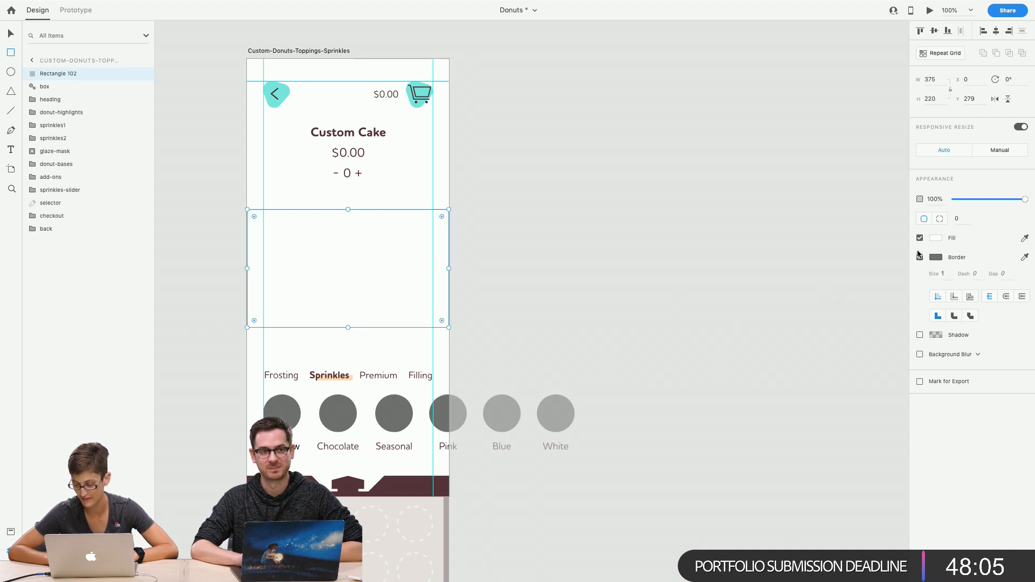
left_click(920, 238)
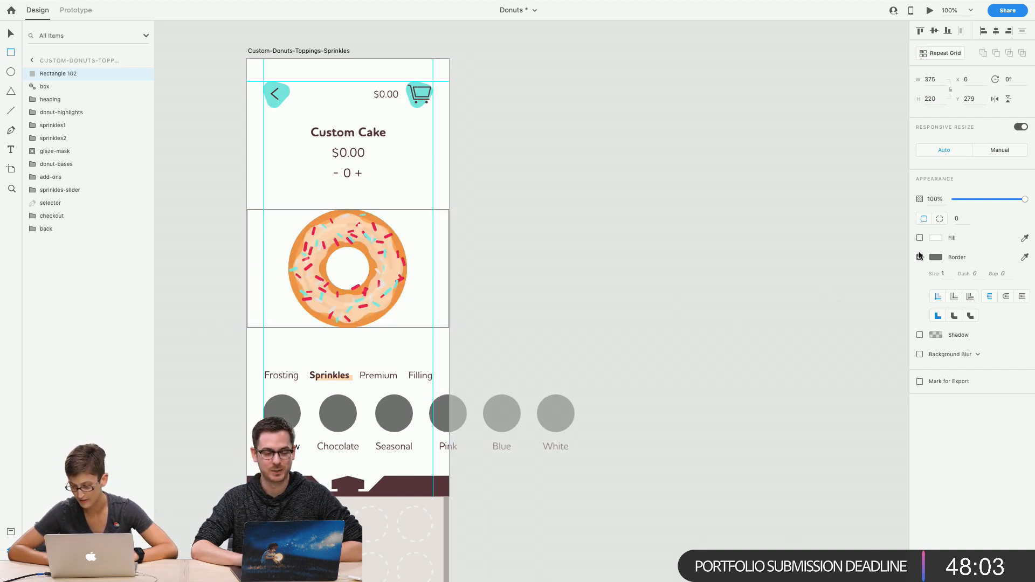
left_click(919, 257)
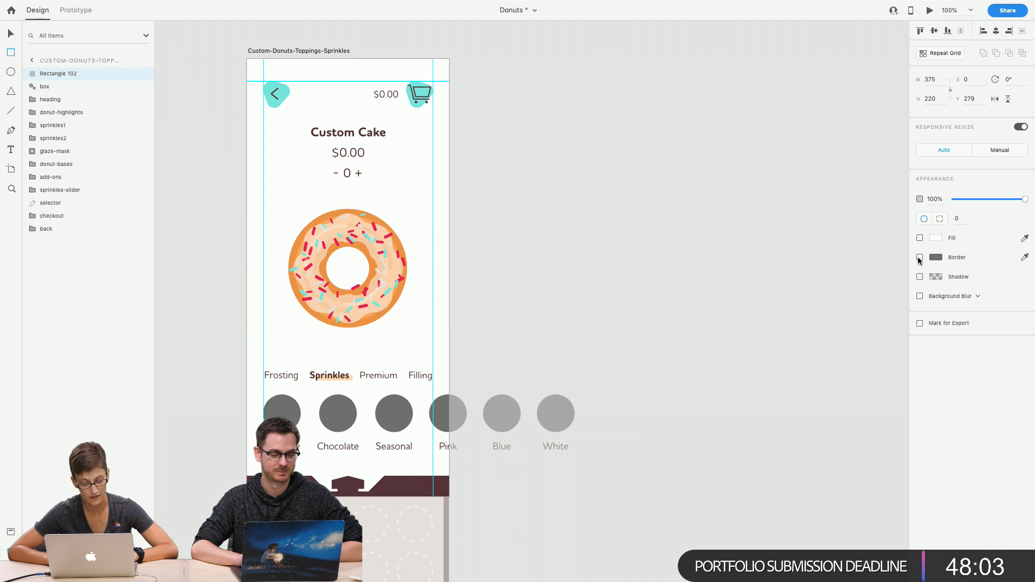
double_click(51, 73)
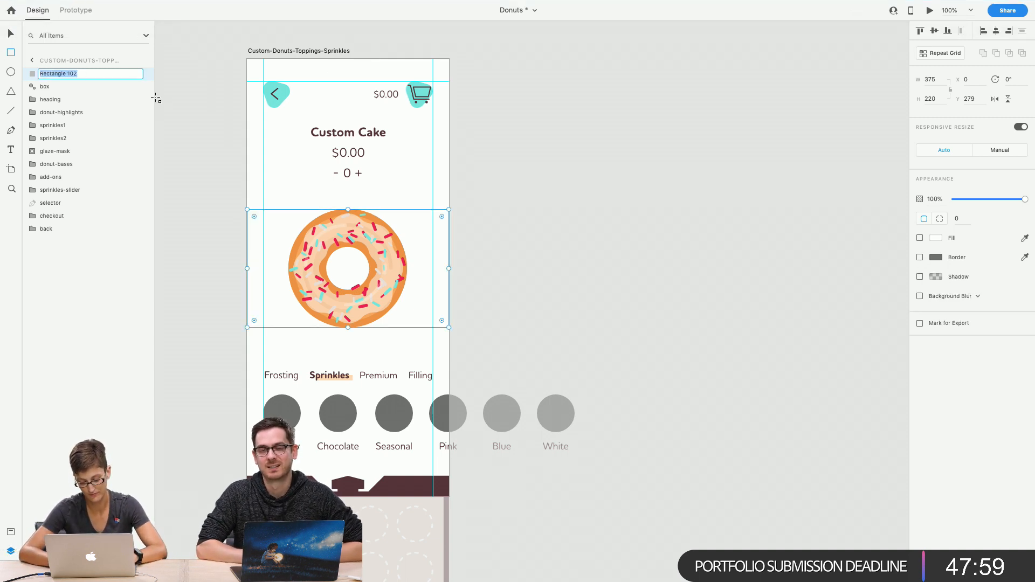
left_click(91, 88)
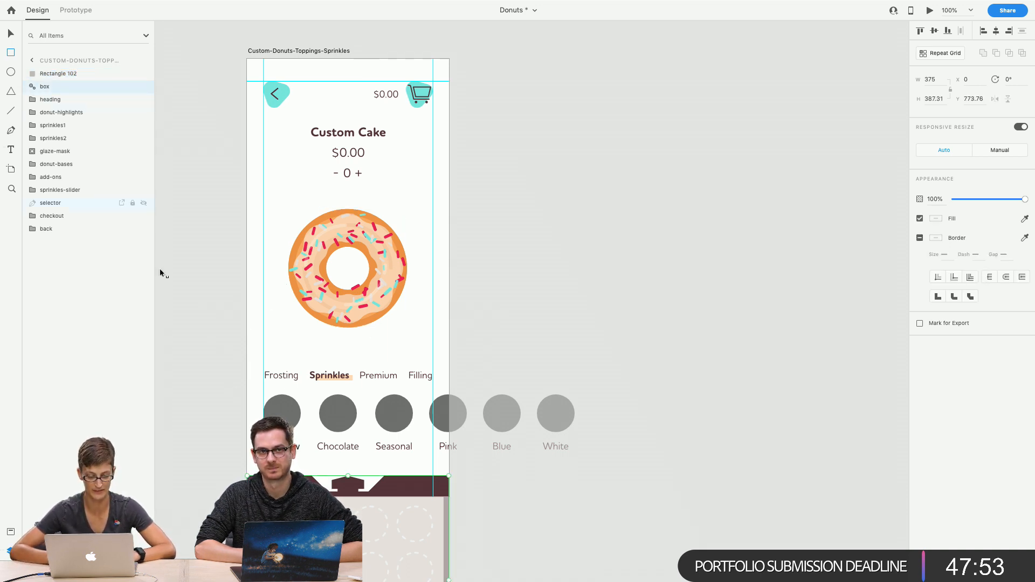
mouse_move(372, 558)
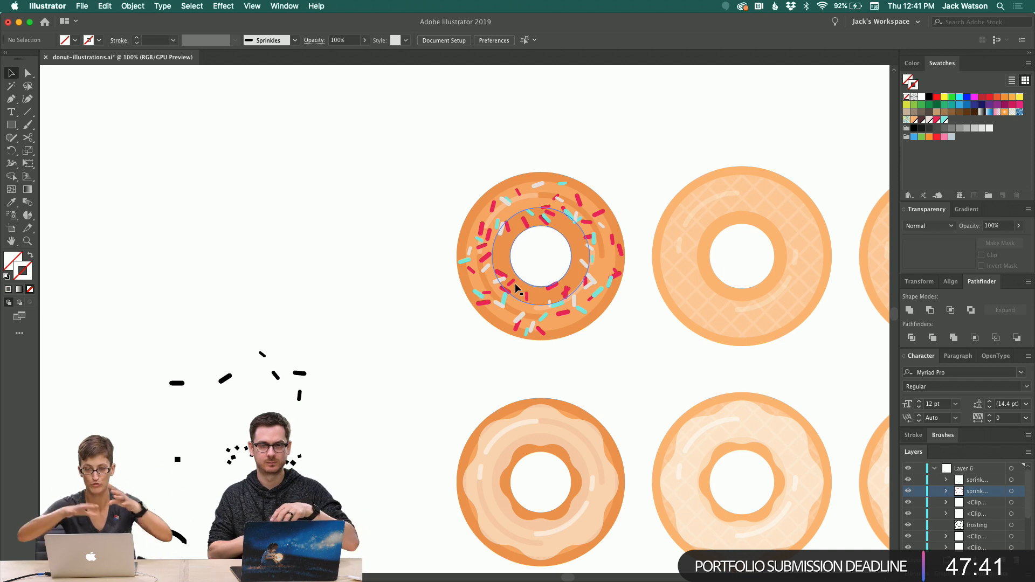
left_click(19, 23)
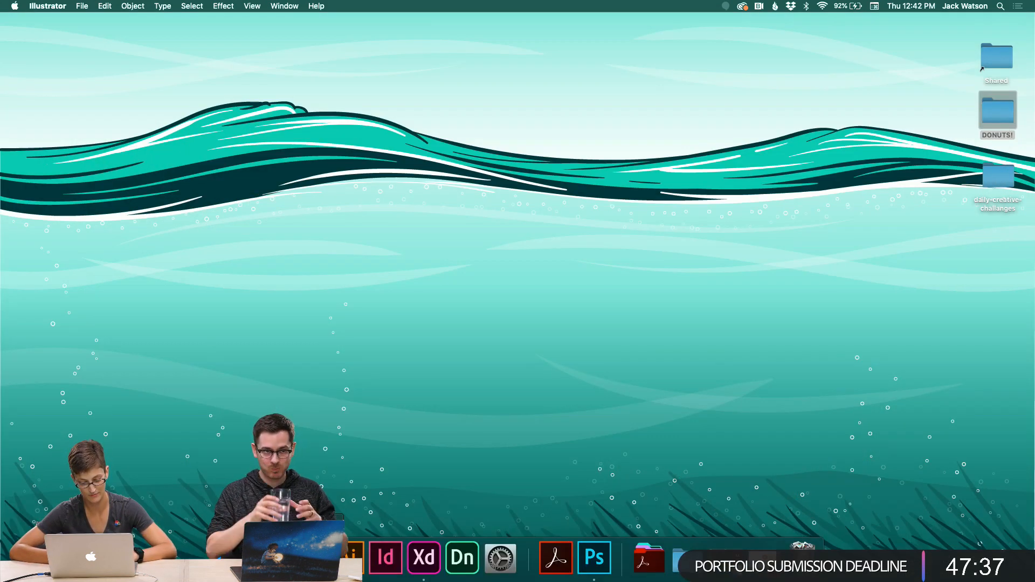
left_click(423, 557)
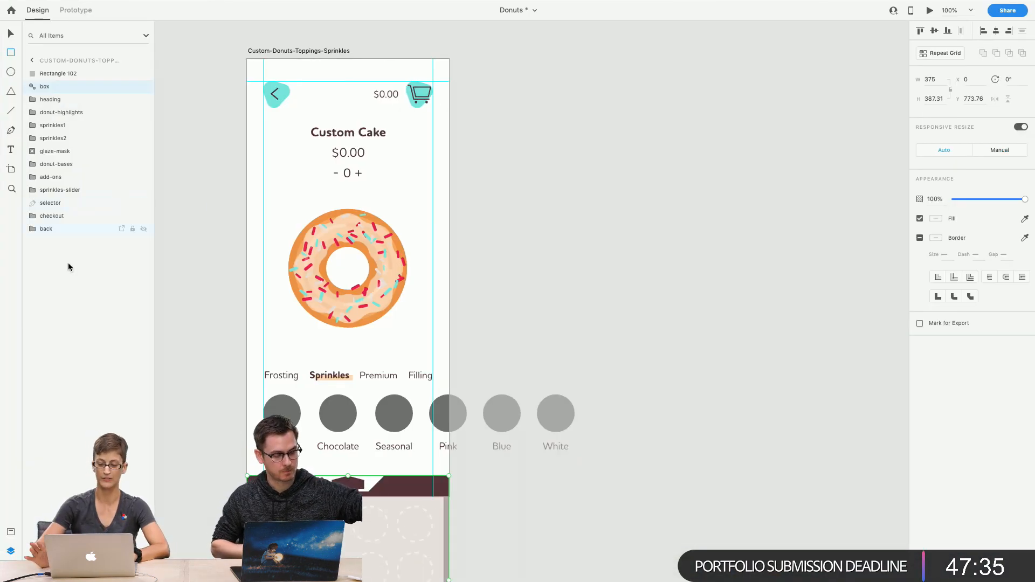
Move the transparent rectangle around the donut into the sprinkles1 group, above its two subgroups
scroll(178, 200, "up", 10)
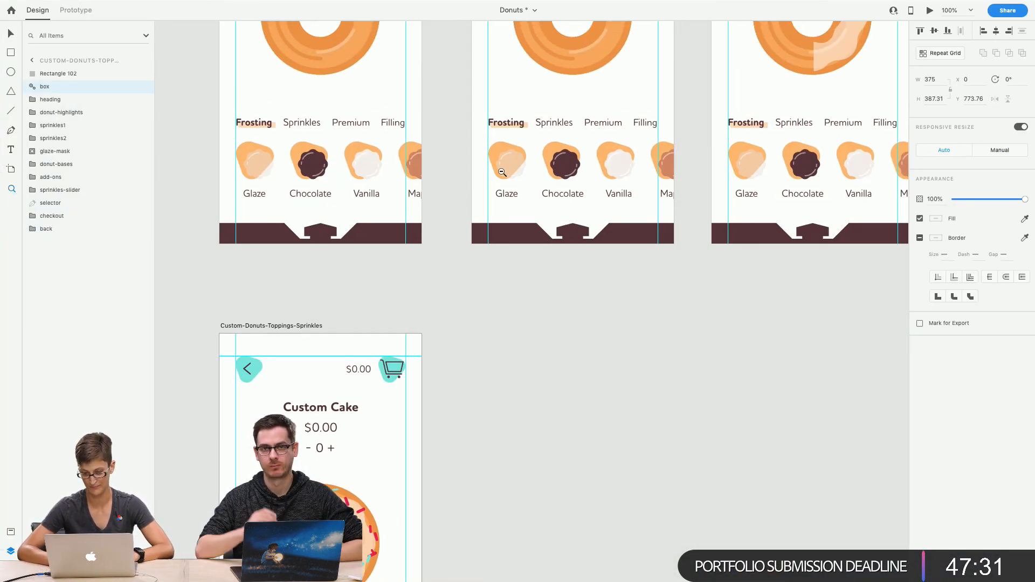
left_click(502, 172, "alt")
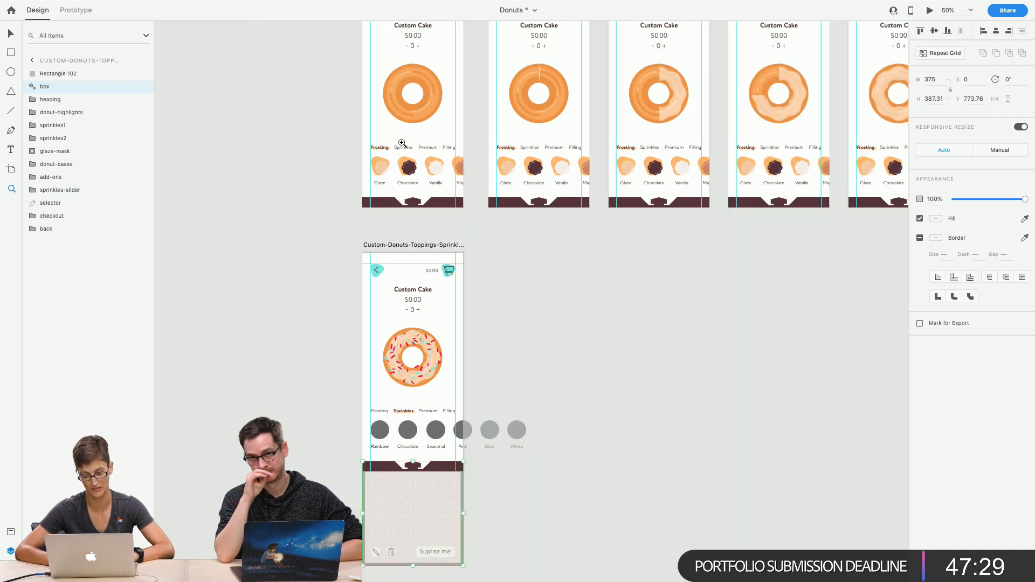
scroll(747, 225, "up", 2)
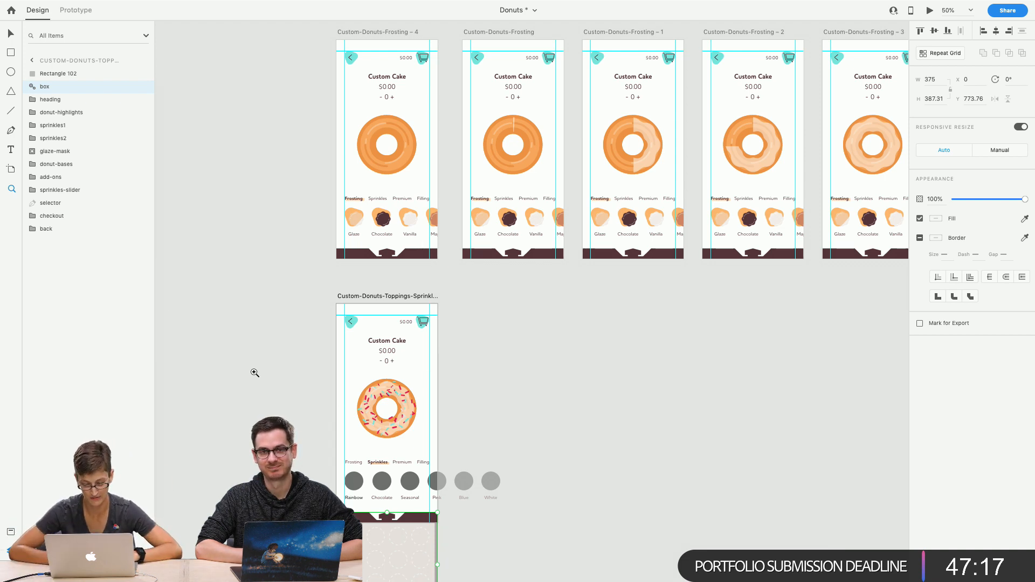
left_click(365, 440)
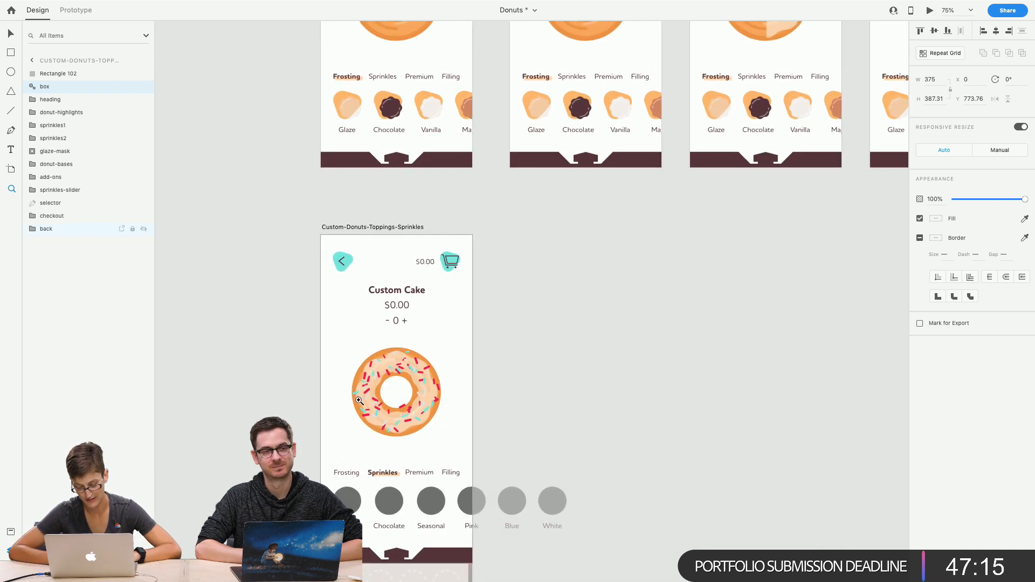
mouse_move(1, 1)
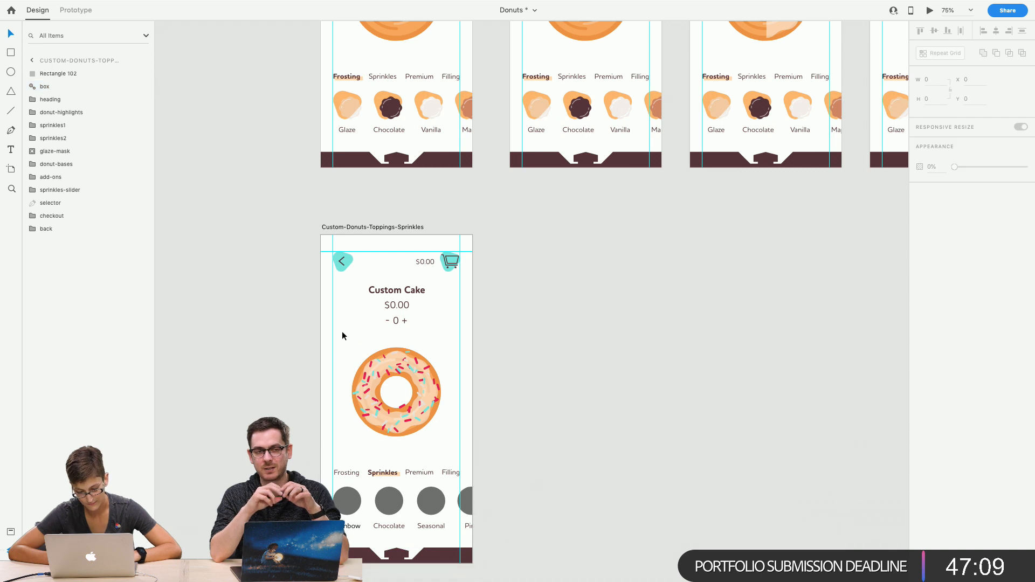
left_click(344, 356)
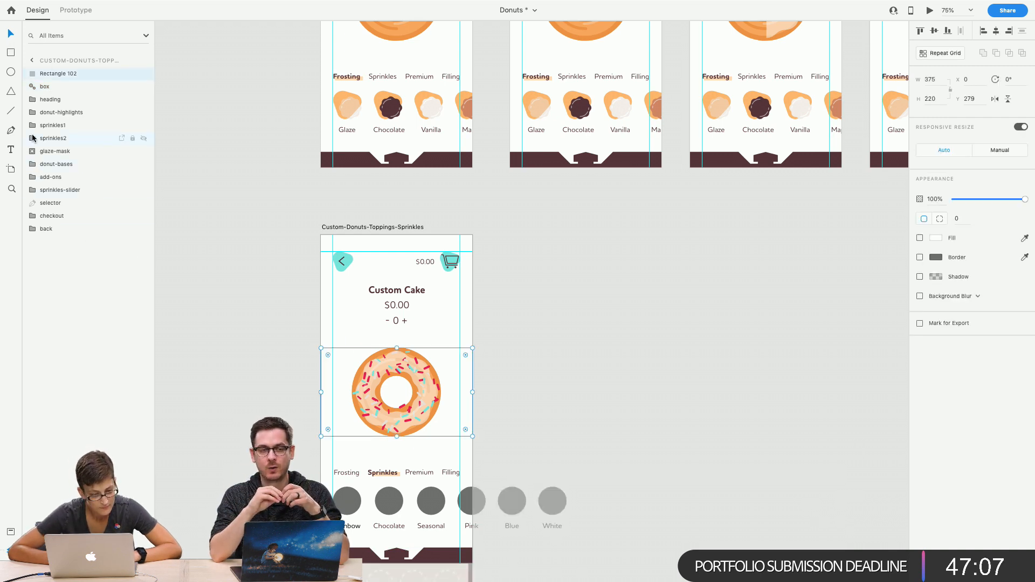
left_click_drag(49, 75, 51, 128)
double_click(56, 125)
left_click(49, 142)
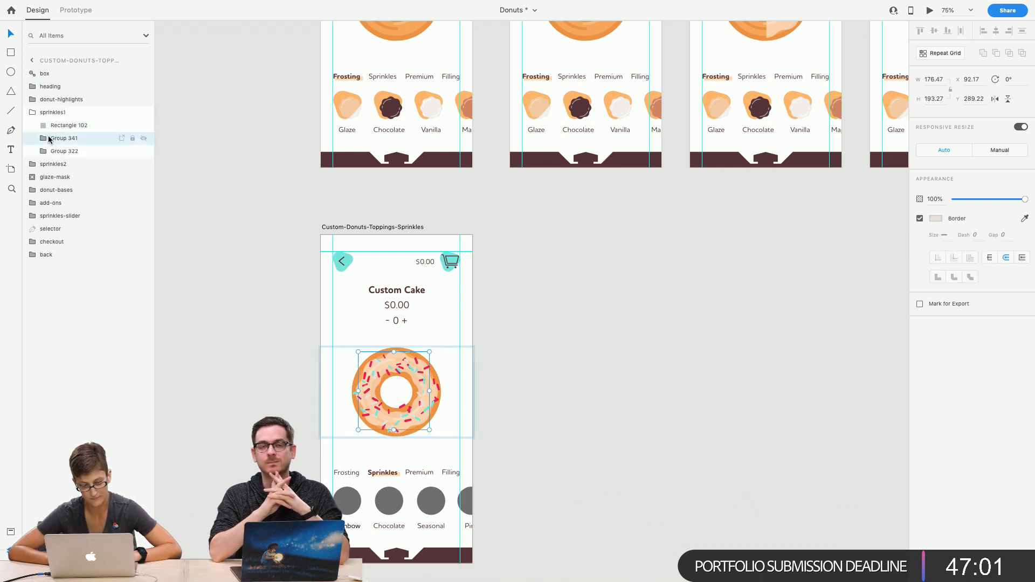
left_click(45, 124)
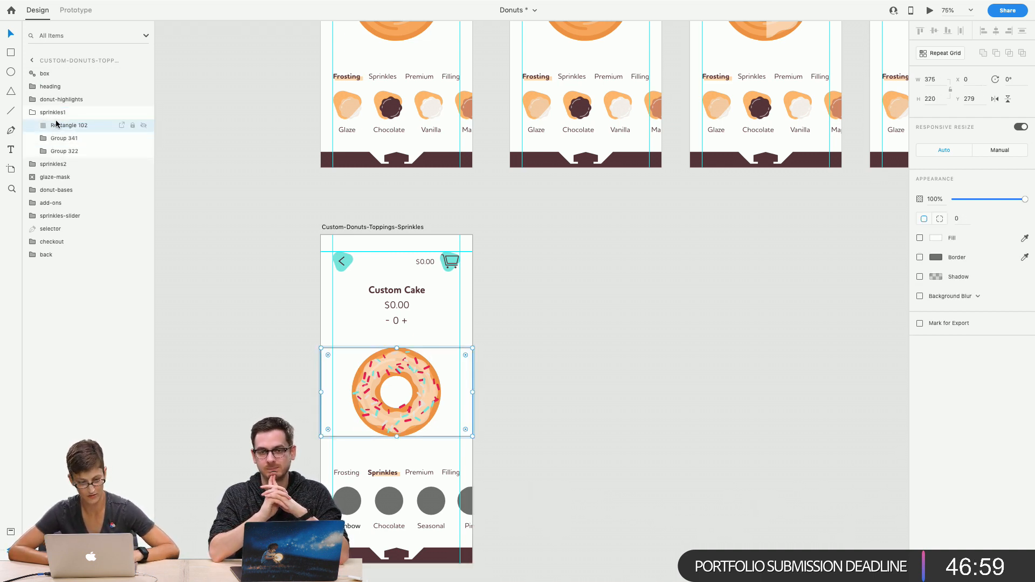
Duplicate the transparent rectangle and place the copy at the front of the sprinkles2 group
left_click(32, 165)
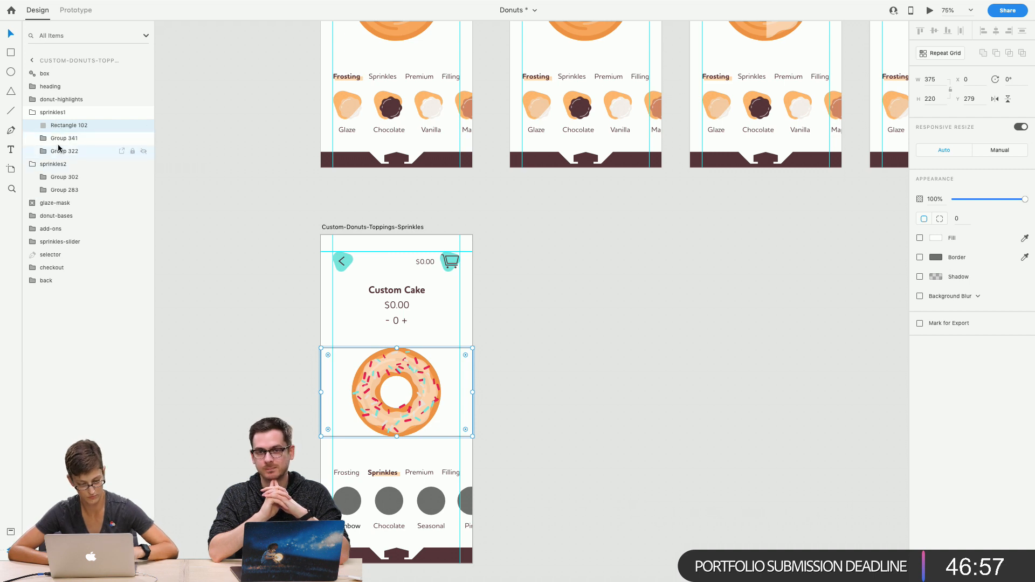
key("super+d")
left_click_drag(64, 127, 64, 181)
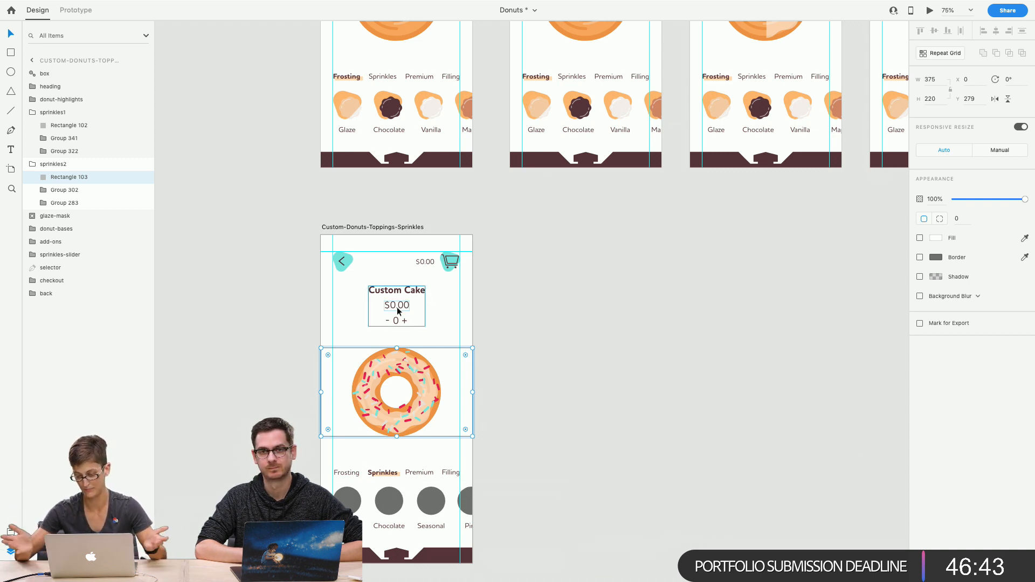
Rename the rectangle in the sprinkles2 group as invisible-box
double_click(67, 177)
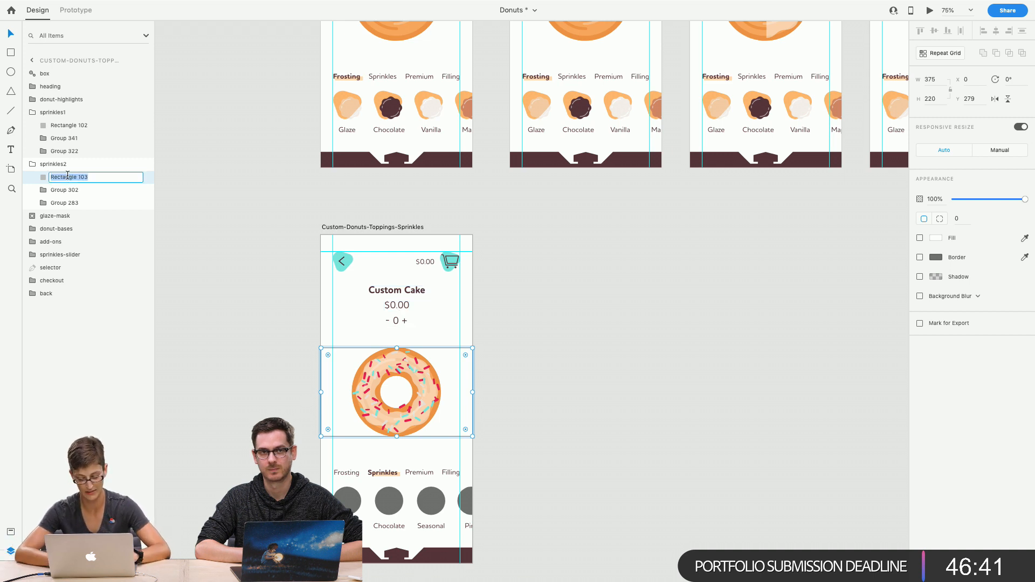
type("inv")
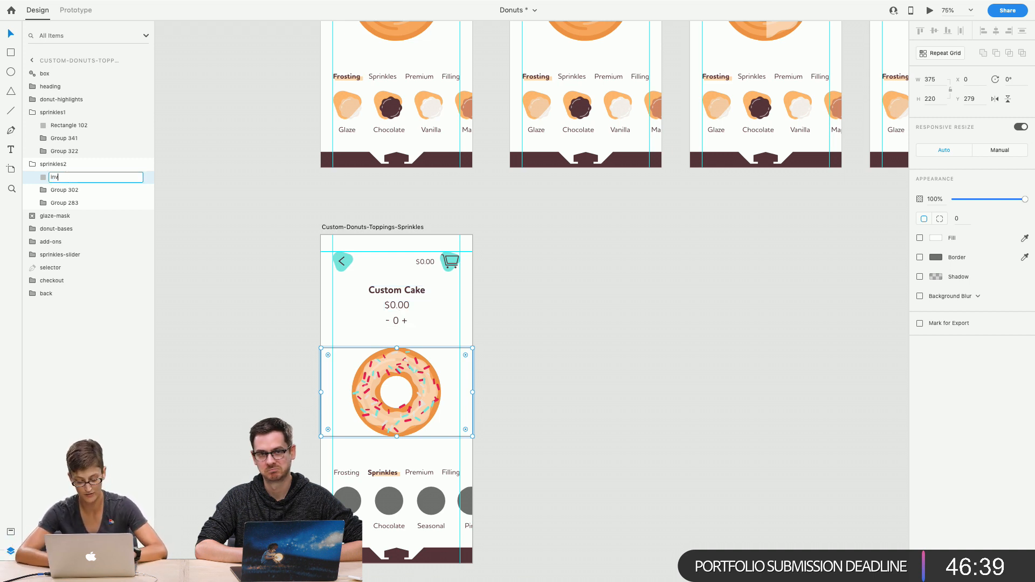
type("isible bx")
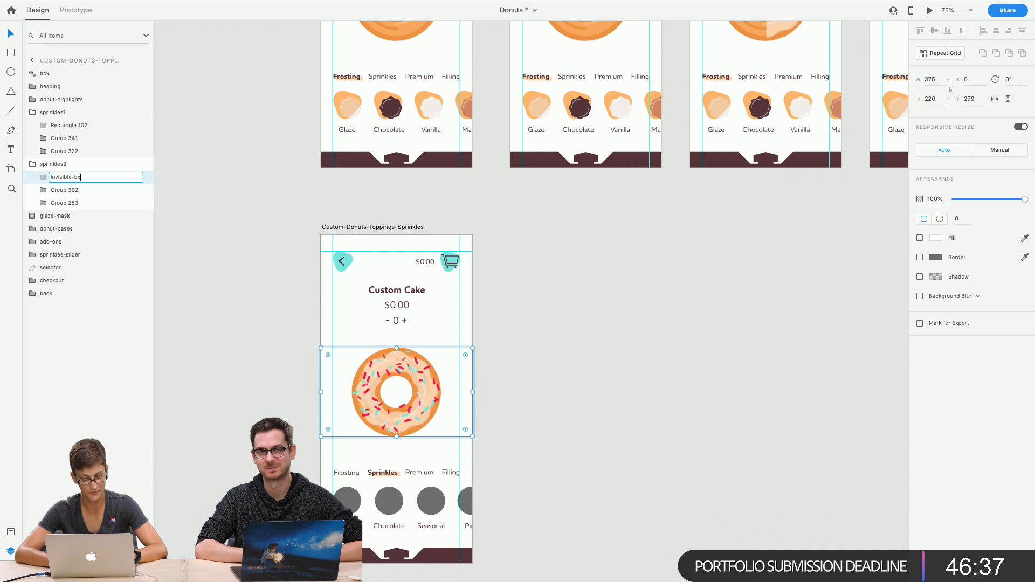
key("BackSpace")
type("ox")
key("Return")
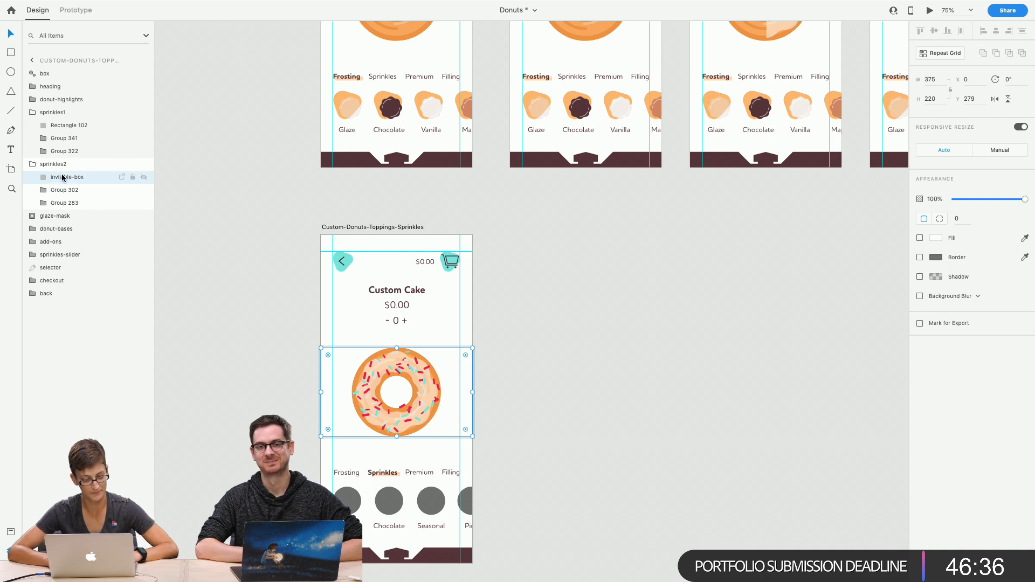
Rename the rectangle in the sprinkles1 group as invisible-box
double_click(56, 126)
type("invisi")
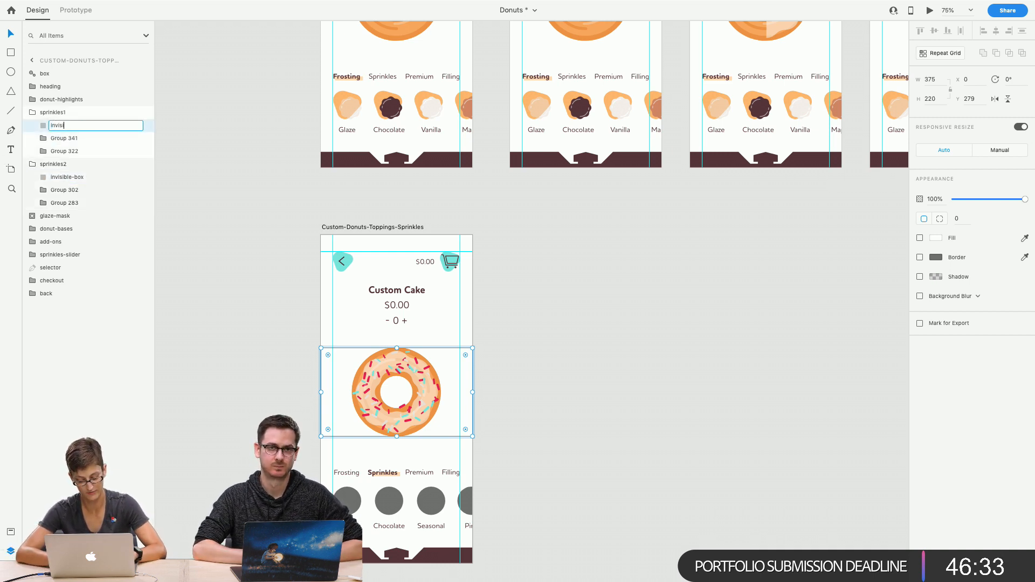
type("ble-box")
key("Return")
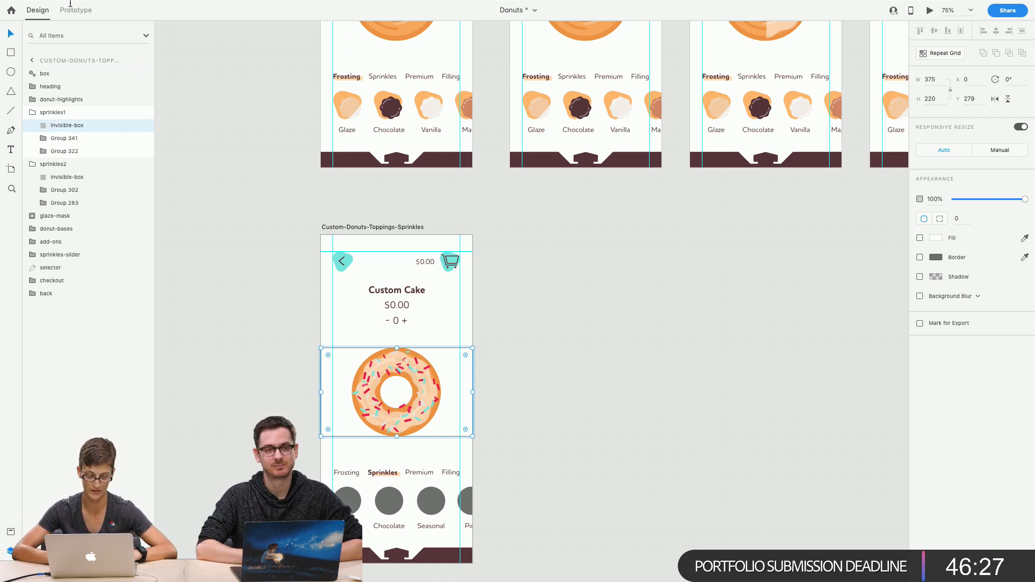
Collapse the sprinkles1 group in the layer list and clear the selection
left_click(234, 223)
left_click(375, 370)
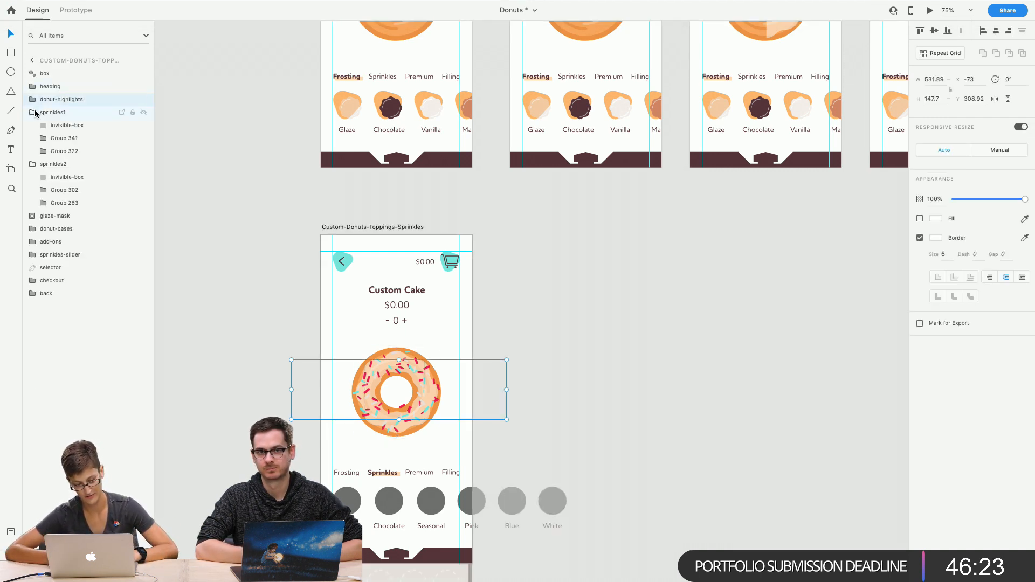
left_click(33, 112)
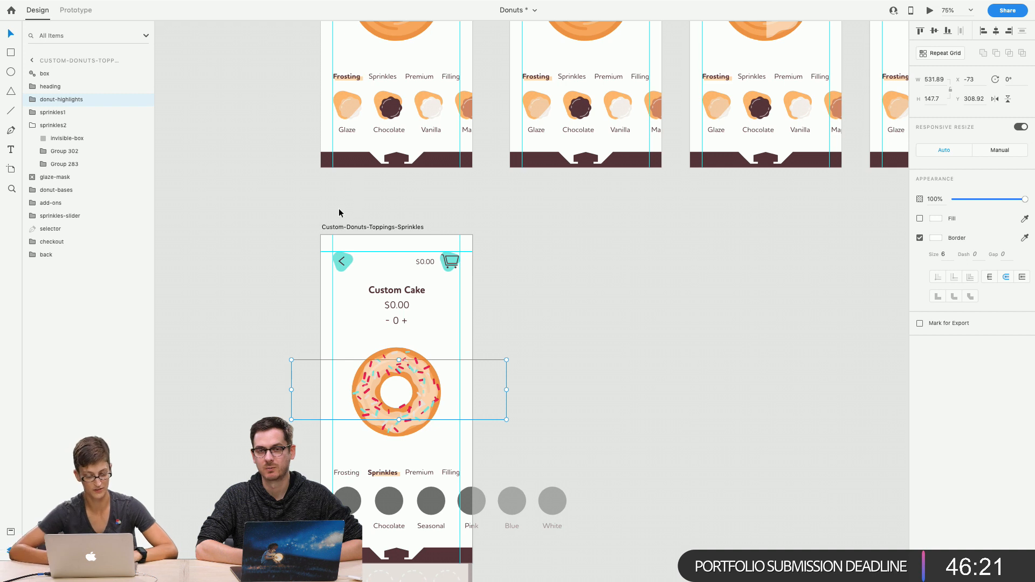
left_click(314, 206)
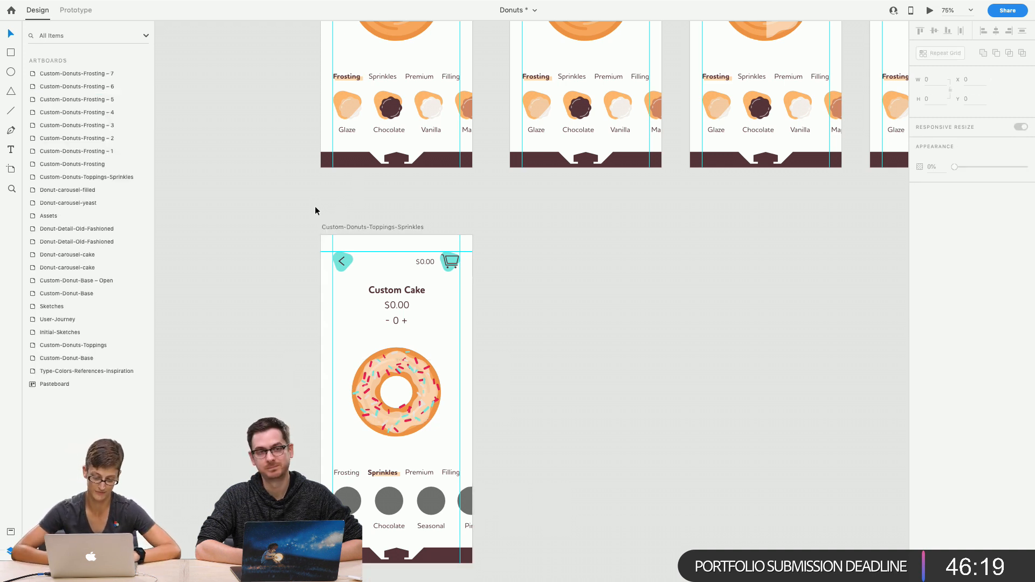
left_click(424, 98)
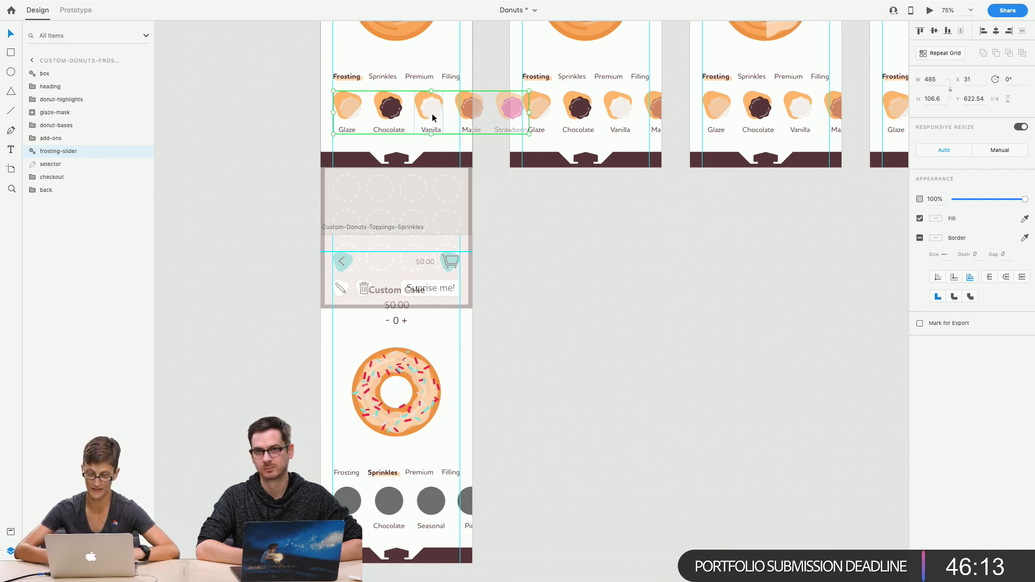
left_click(295, 134)
left_click_drag(382, 371, 643, 287)
left_click(562, 335)
key("super+z")
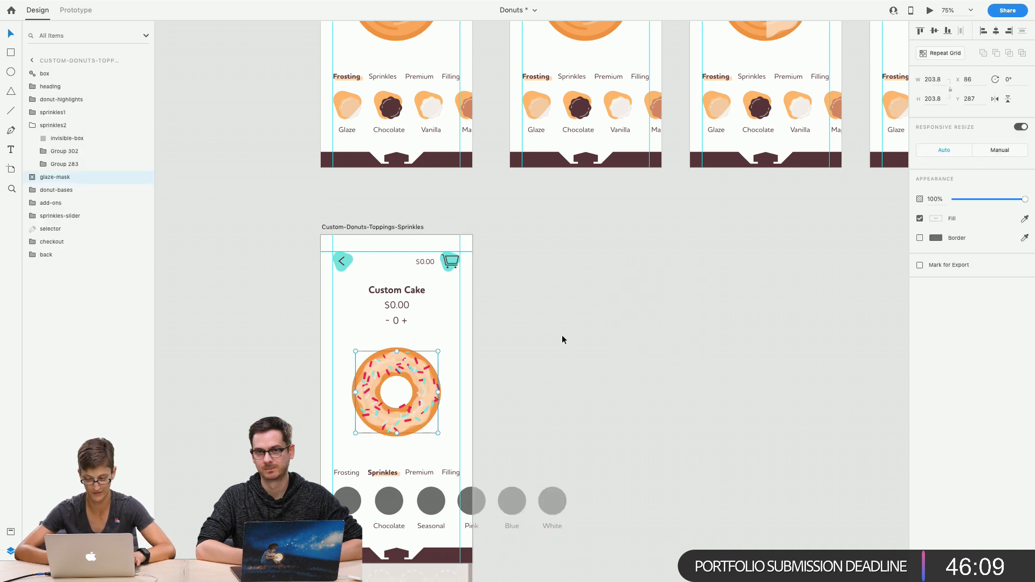
left_click(254, 325)
scroll(255, 323, "down", 5)
scroll(255, 324, "left", 3)
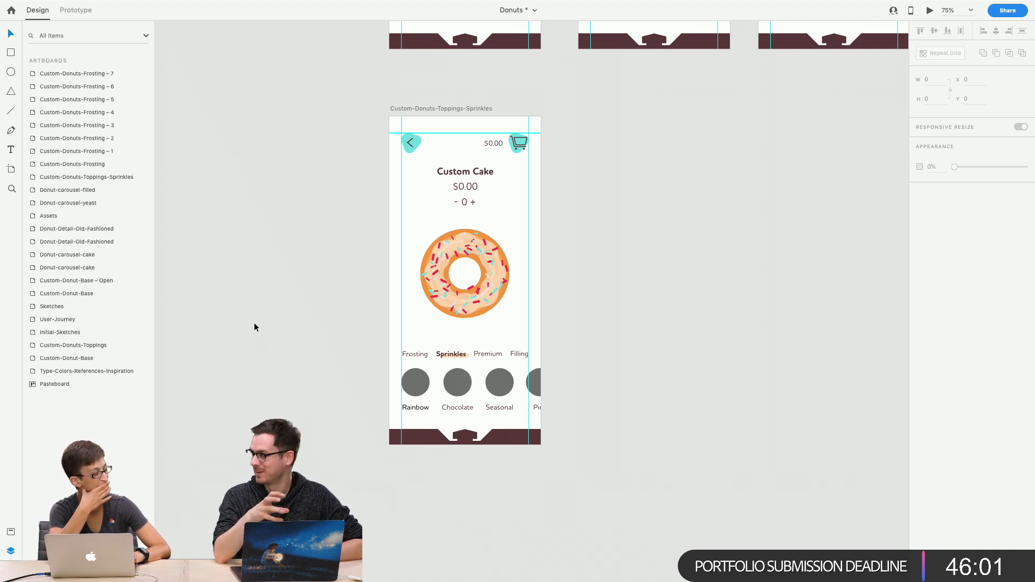
scroll(279, 338, "up", 5)
scroll(280, 339, "left", 1)
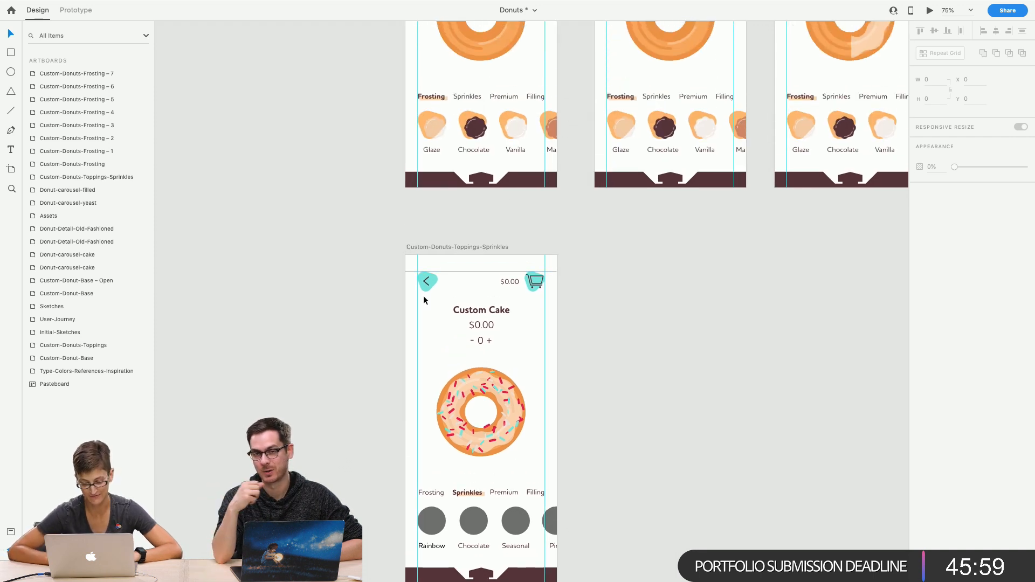
scroll(323, 302, "down", 3)
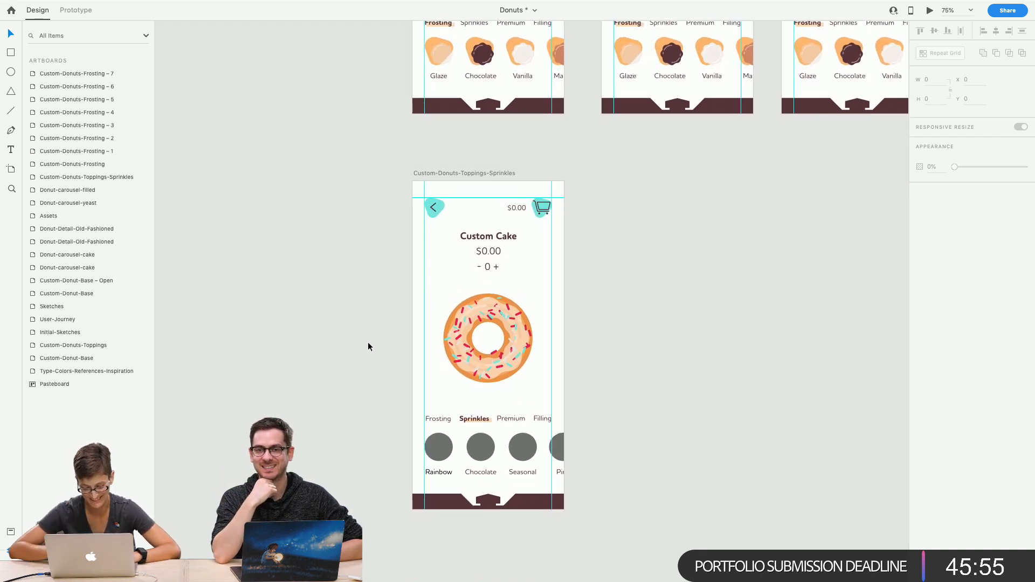
scroll(367, 342, "up", 1)
scroll(368, 342, "right", 1)
Collapse the sprinkles2 group, check the extents of the sprinkles1 group, and clear the selection
left_click(451, 358)
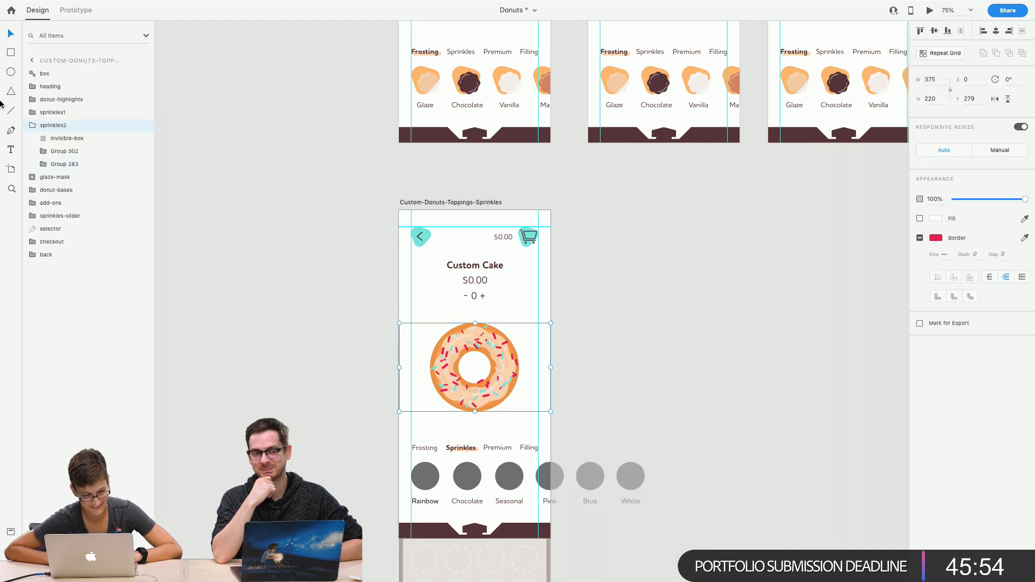
left_click(31, 124)
left_click(41, 115)
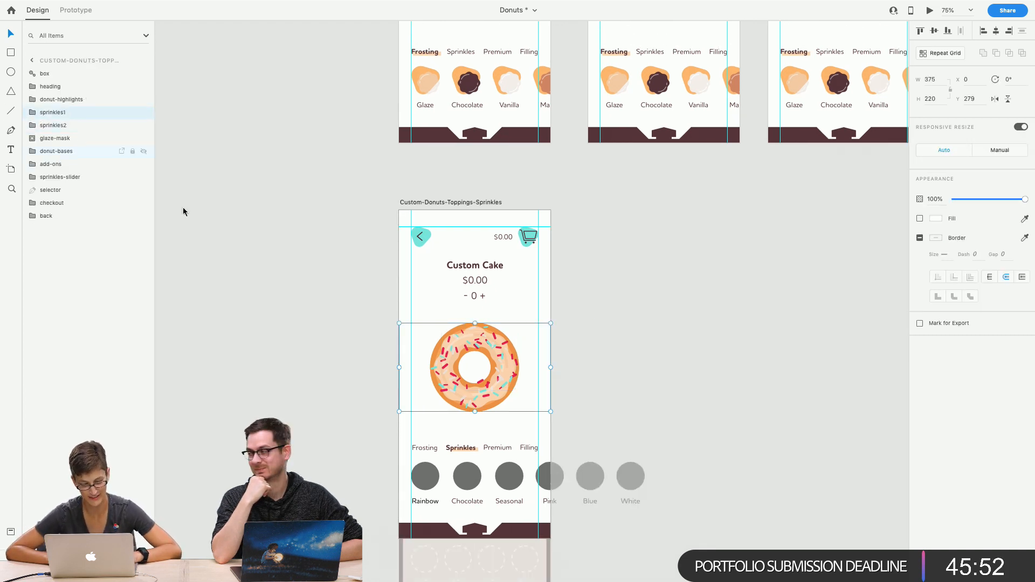
left_click(311, 250)
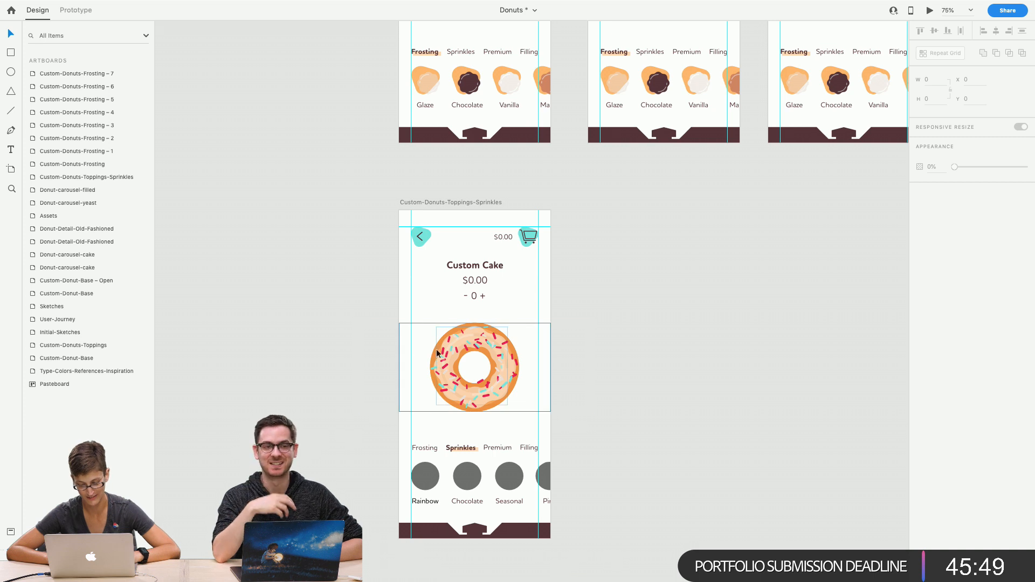
Duplicate the Custom-Donuts-Toppings-Sprinkles artboard twice and clear the selection
left_click(417, 203)
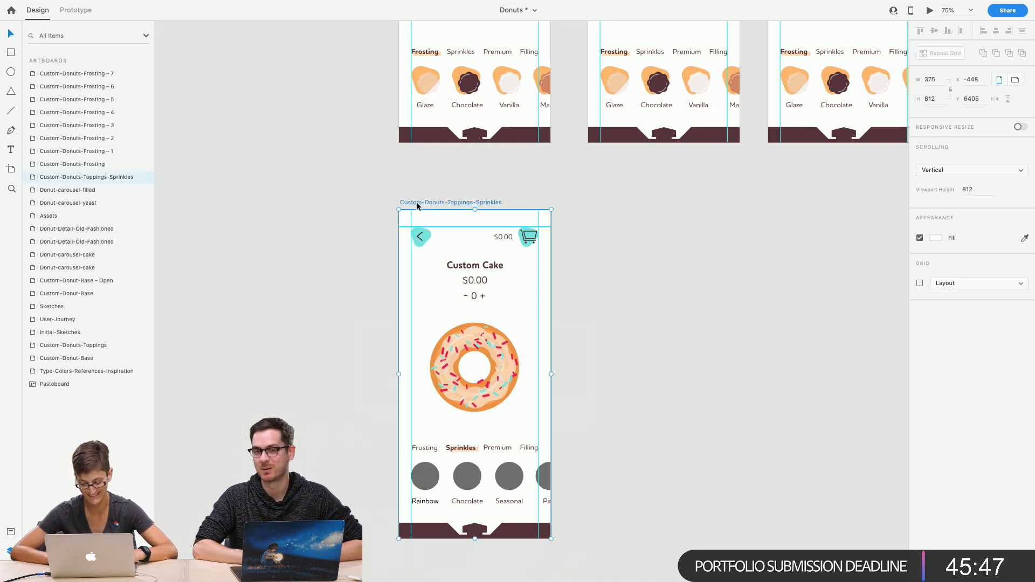
key("super+d")
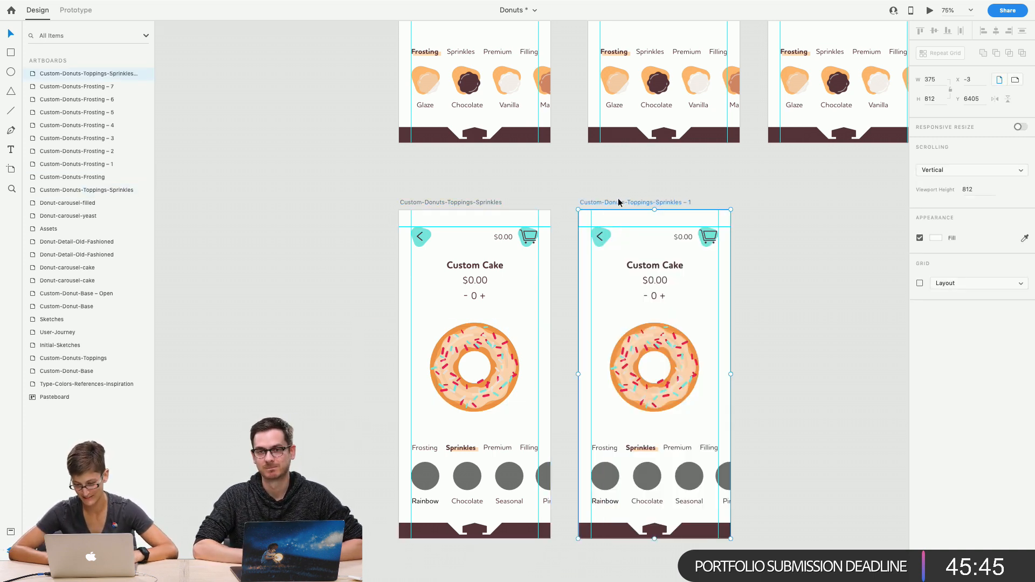
key("super+d")
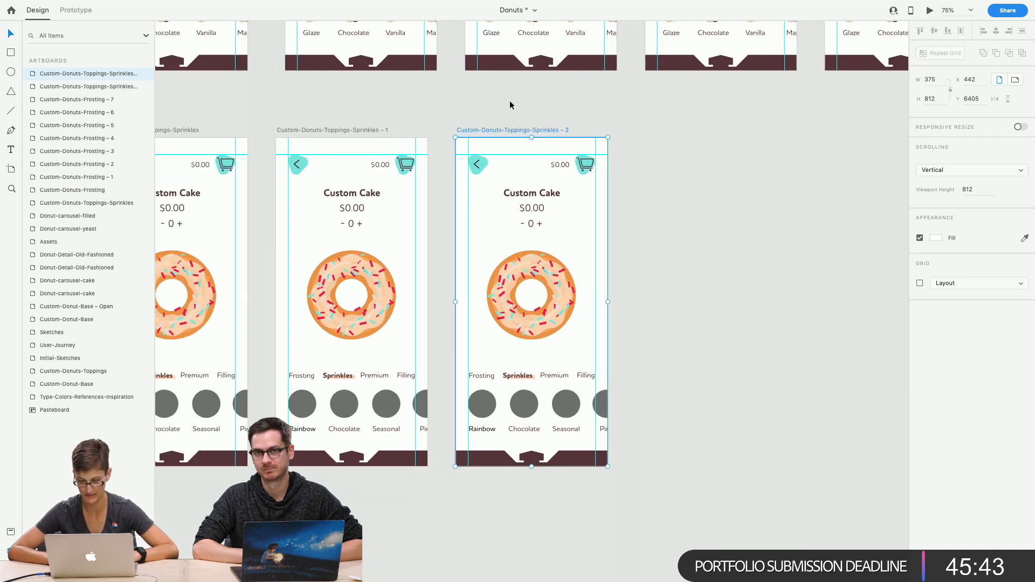
left_click(613, 200)
left_click_drag(515, 270, 551, 314)
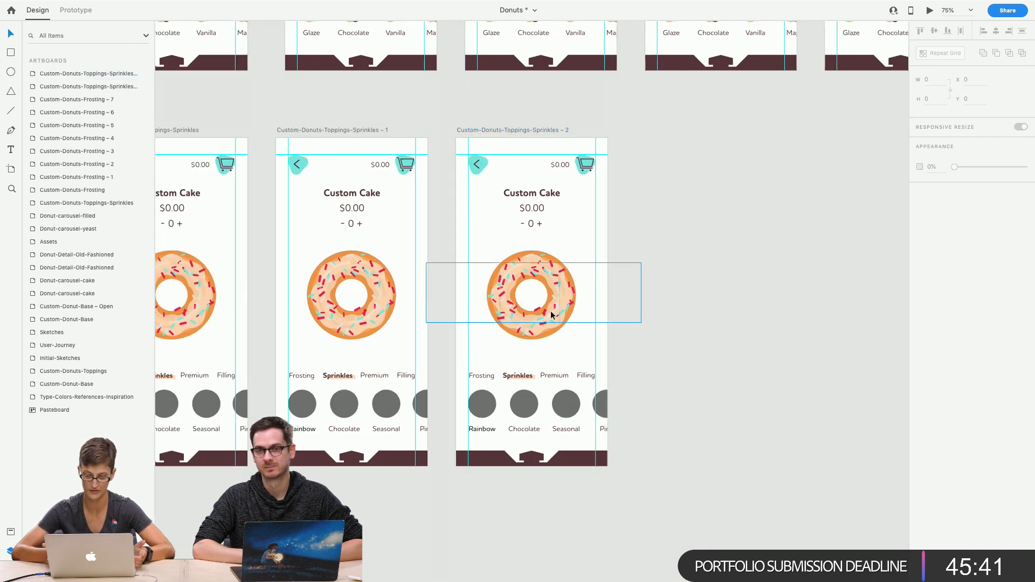
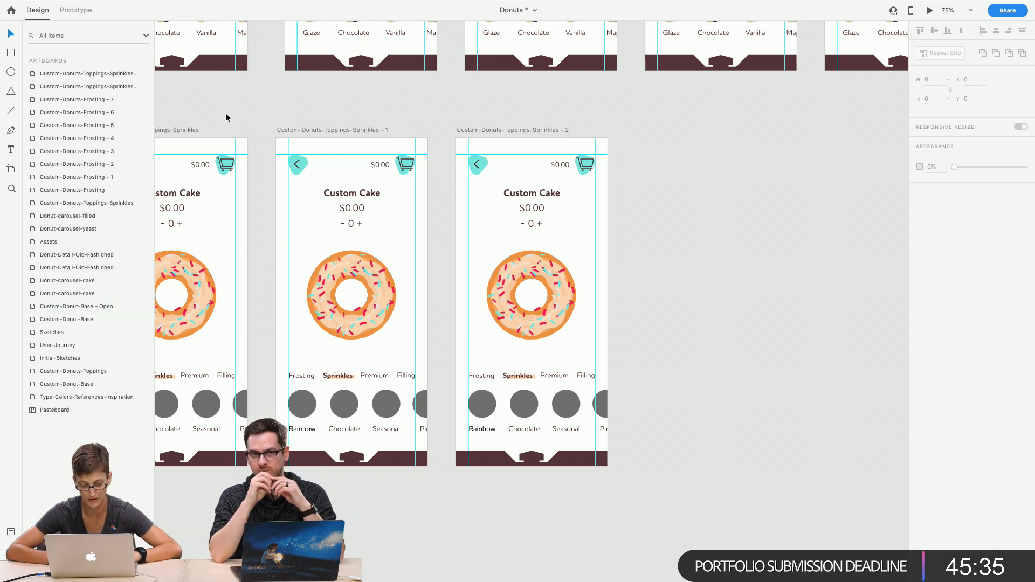
Move the sprinkles1 and sprinkles2 groups of the first sprinkles artboard straight up off the donut to about Y -94
scroll(225, 115, "left", 3)
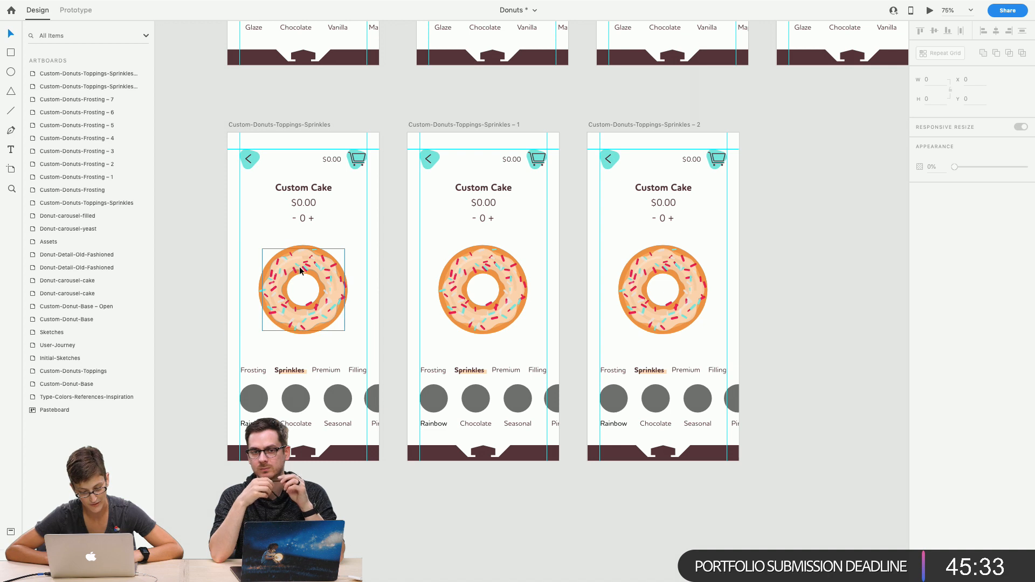
left_click(325, 316)
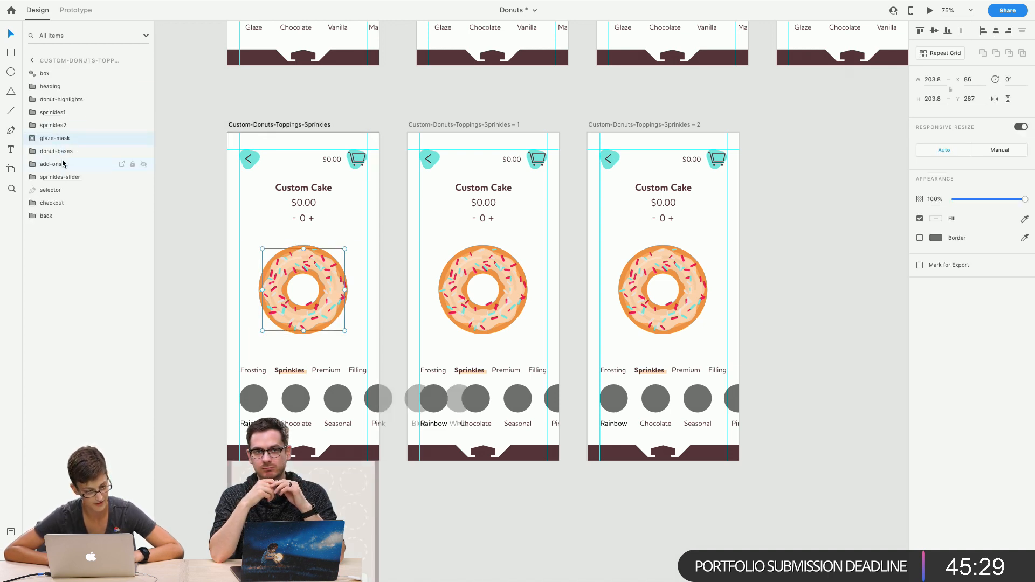
left_click(48, 116)
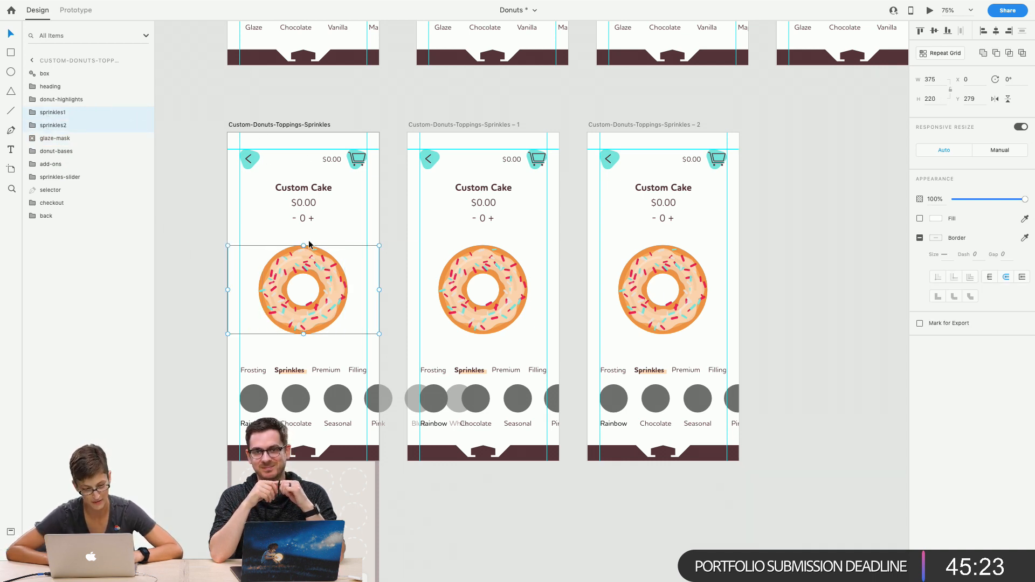
left_click_drag(324, 264, 336, 113)
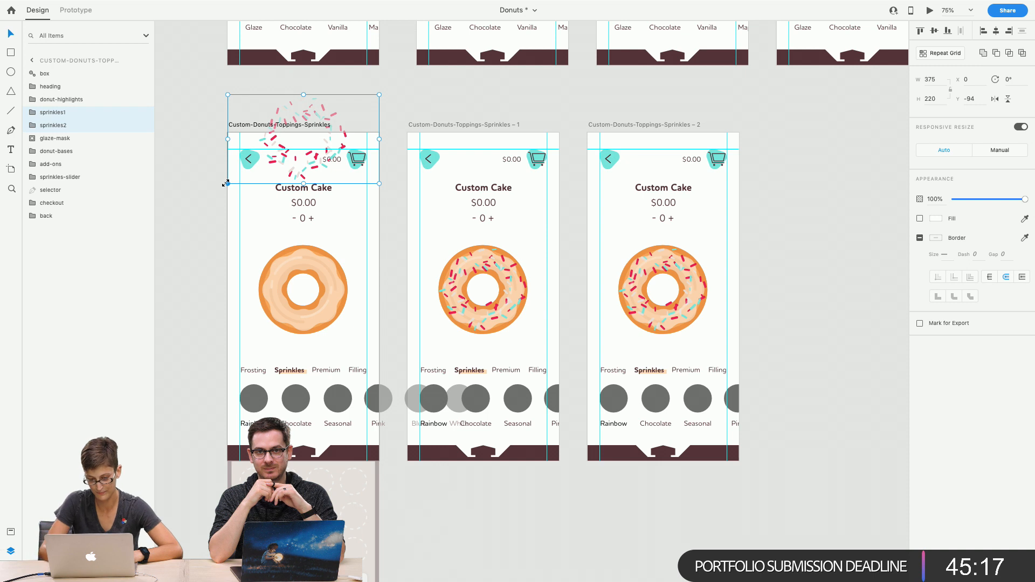
left_click_drag(227, 183, 186, 244)
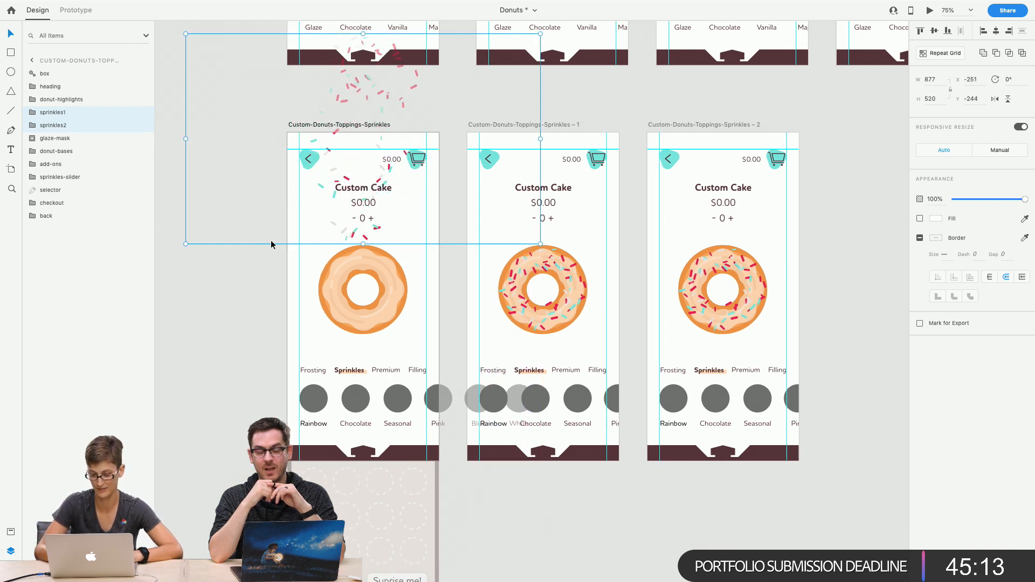
key("super+z")
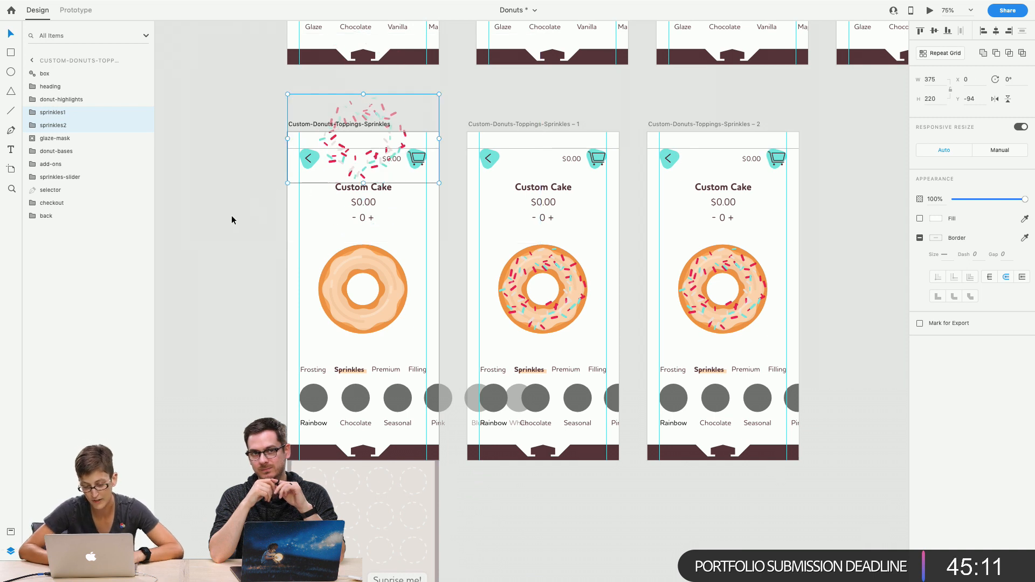
scroll(233, 215, "left", 3)
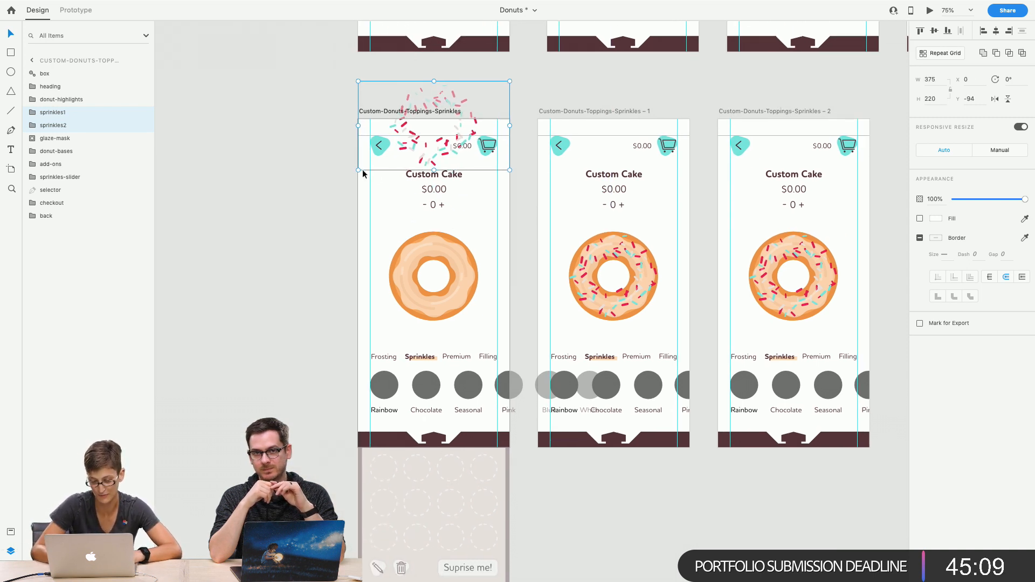
left_click_drag(362, 170, 268, 235)
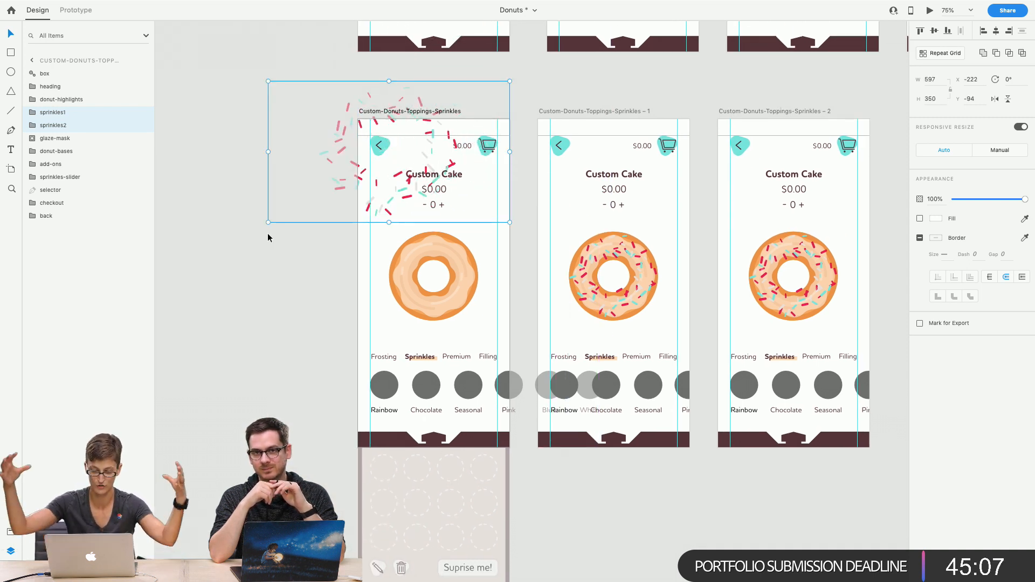
key("super+z")
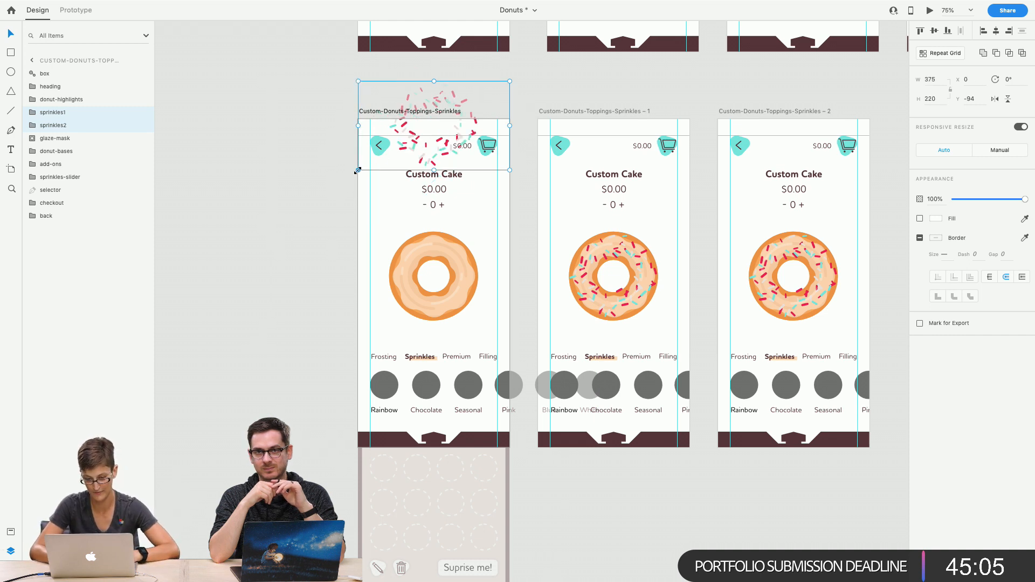
Enlarge both sprinkle groups proportionally from the center to about 773 × 454 and move them above the artboard to about Y -433
left_click_drag(355, 171, 278, 260)
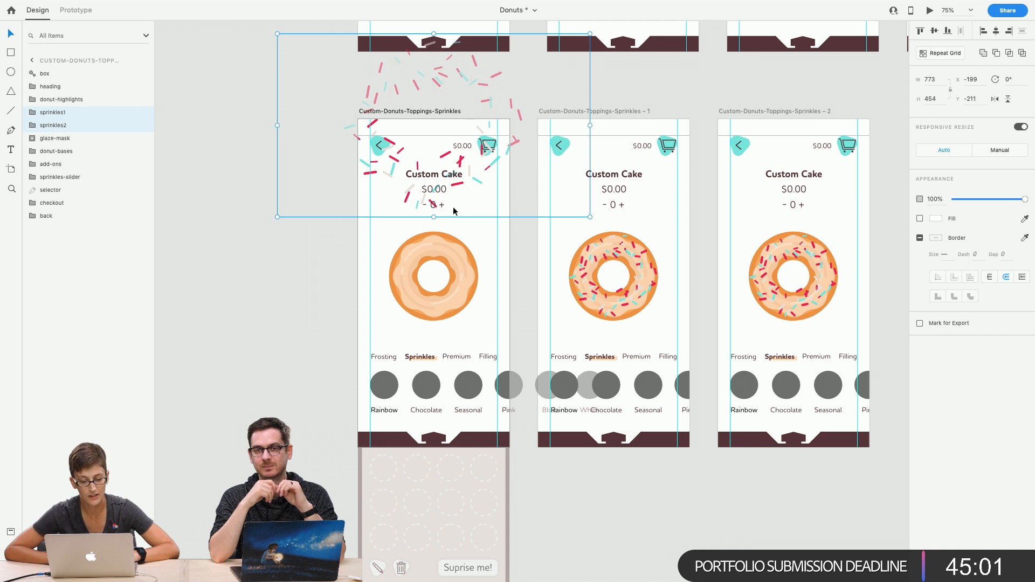
left_click_drag(454, 211, 460, 94)
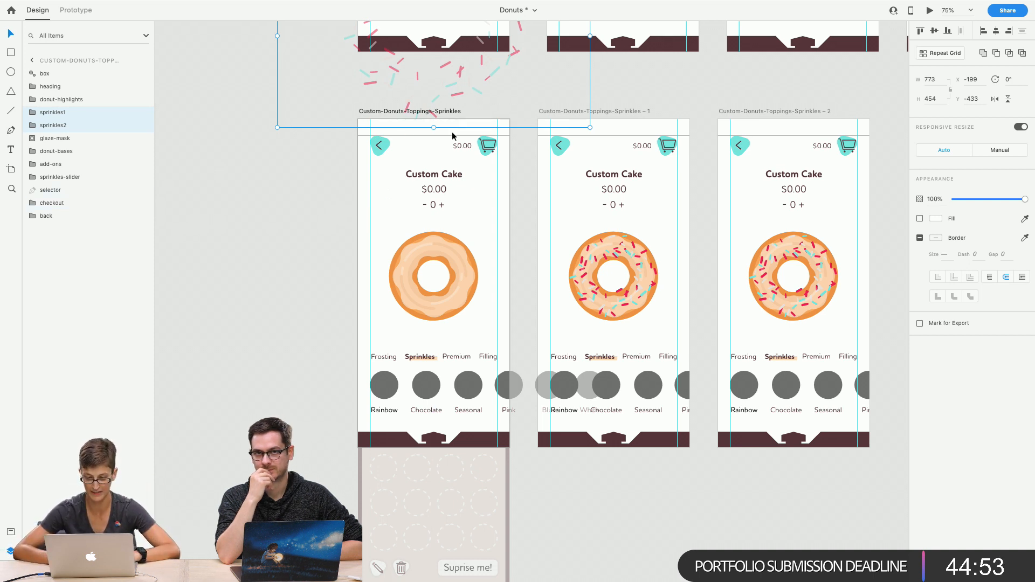
scroll(296, 193, "up", 3)
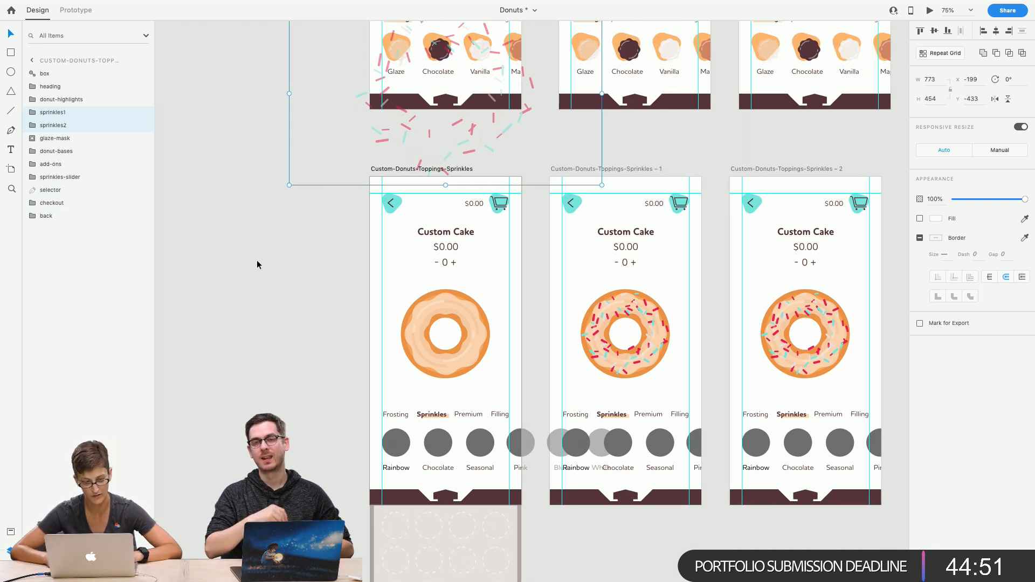
key("Delete")
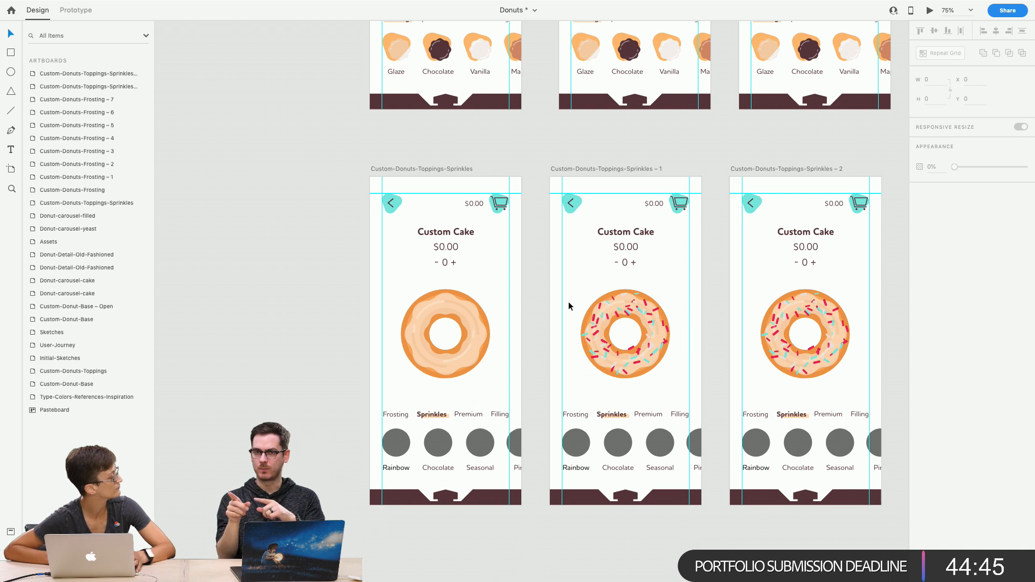
Check the sprinkles2 group's extents around the first sprinkles artboard and clear the selection
left_click(416, 170)
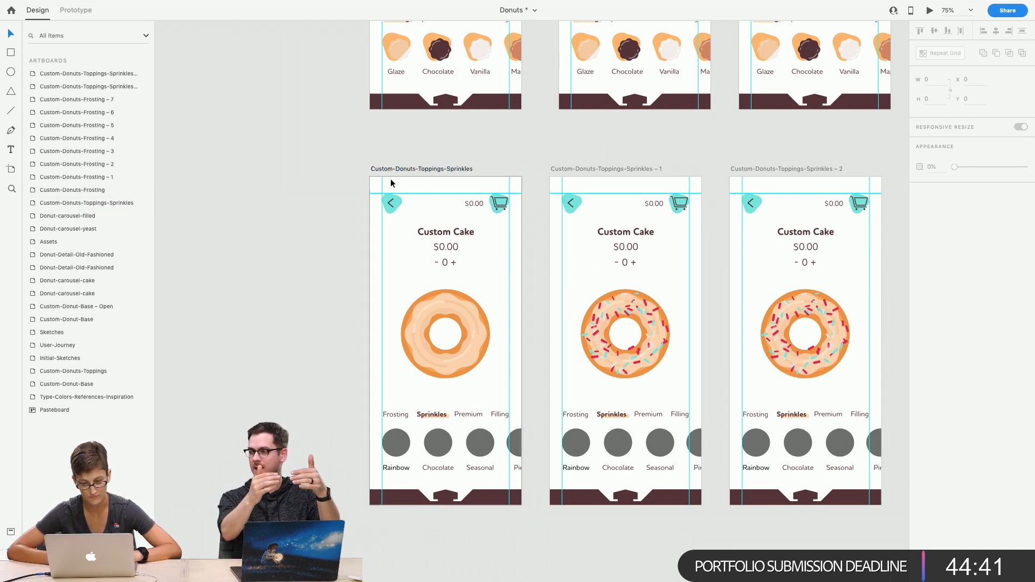
left_click(427, 349)
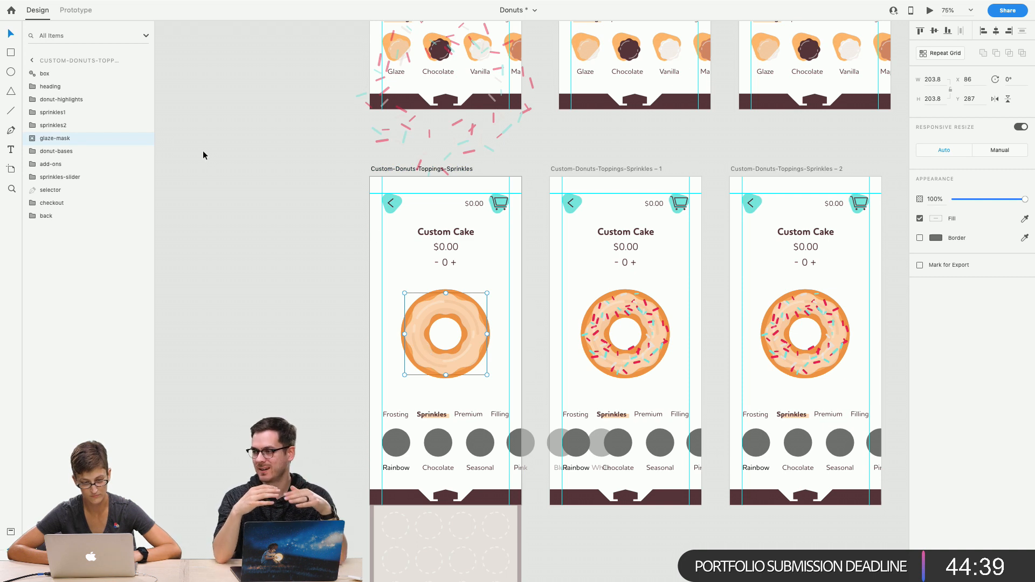
left_click(94, 127)
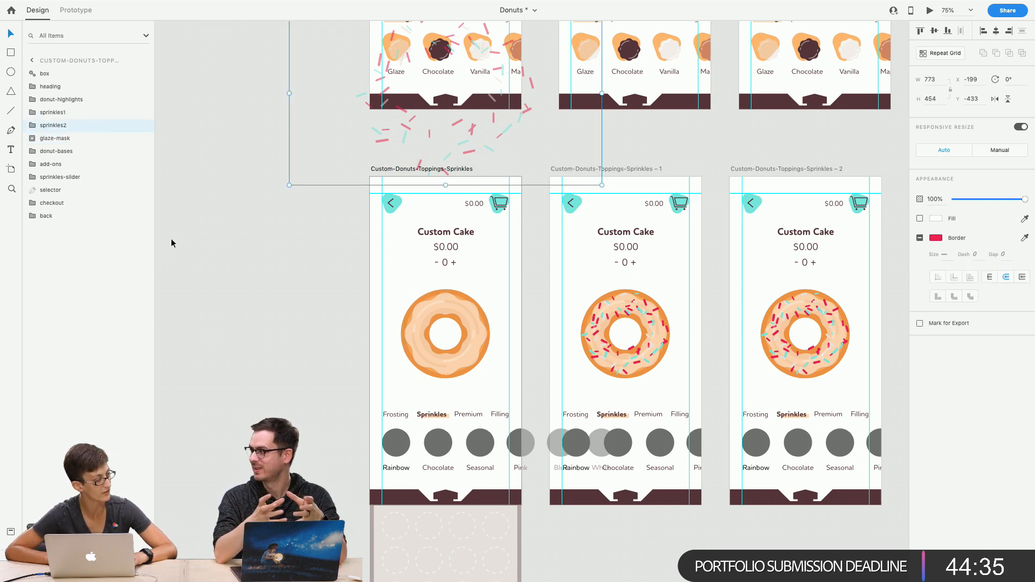
left_click(284, 262)
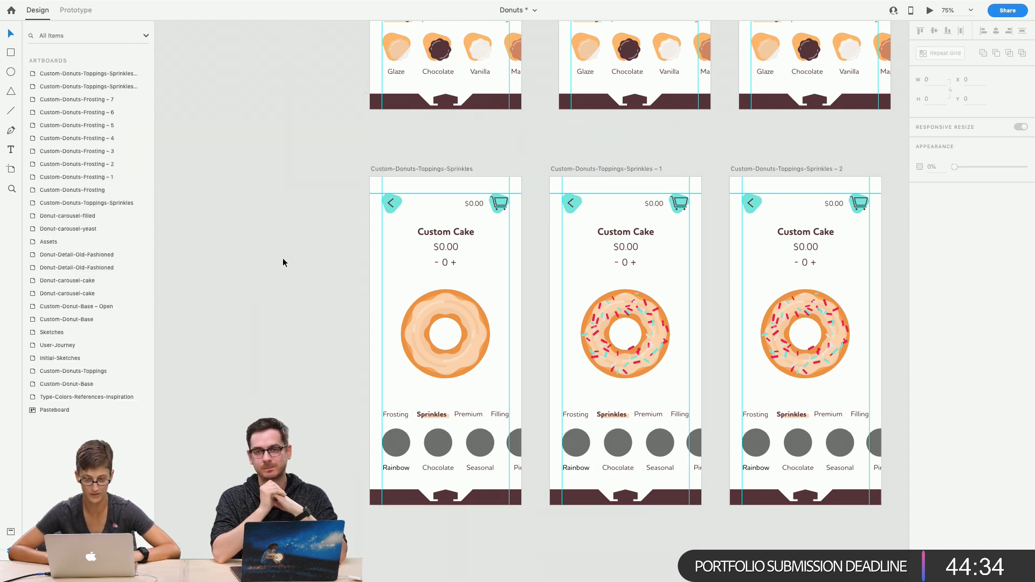
left_click(388, 169)
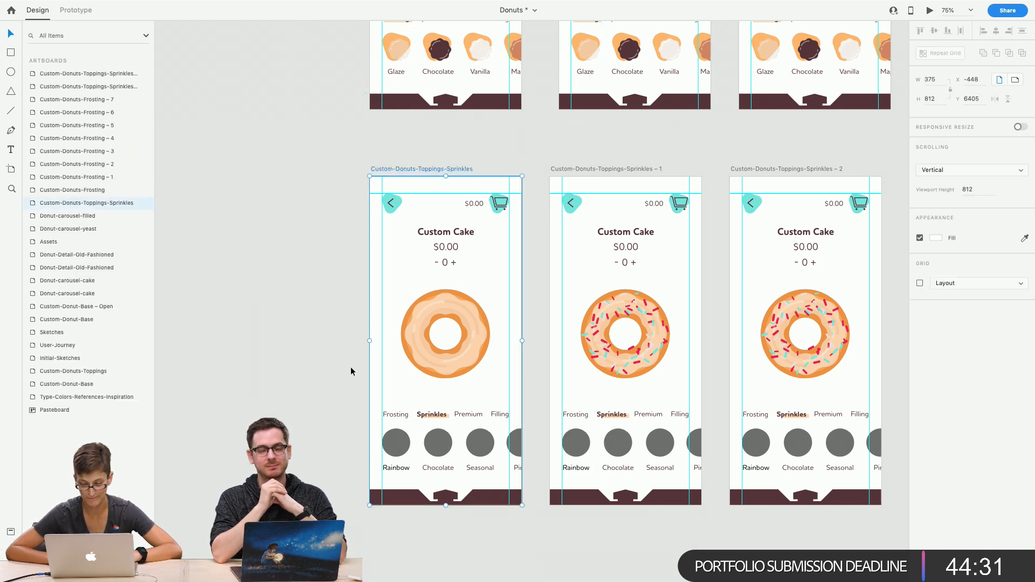
left_click(389, 434)
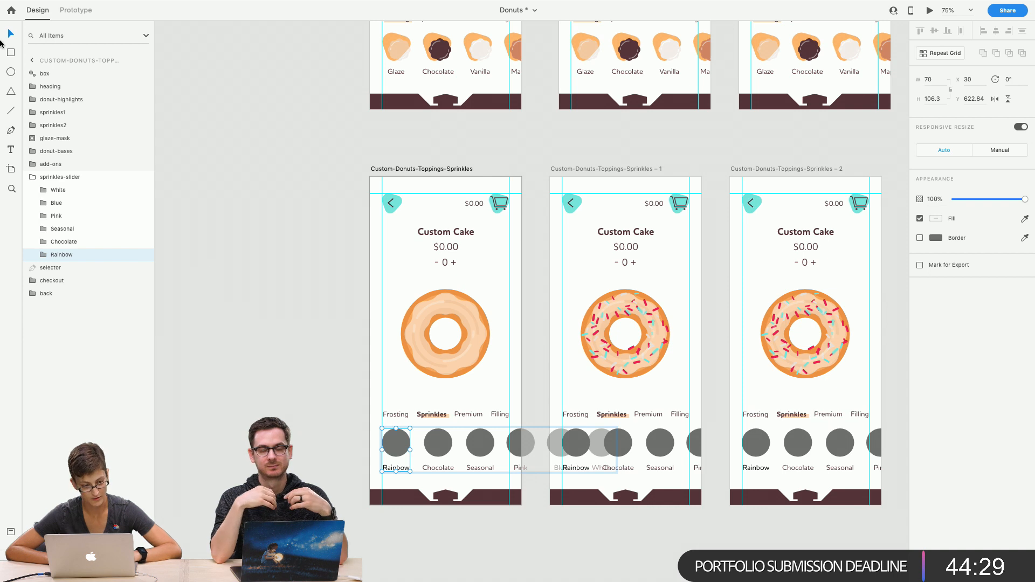
left_click(68, 11)
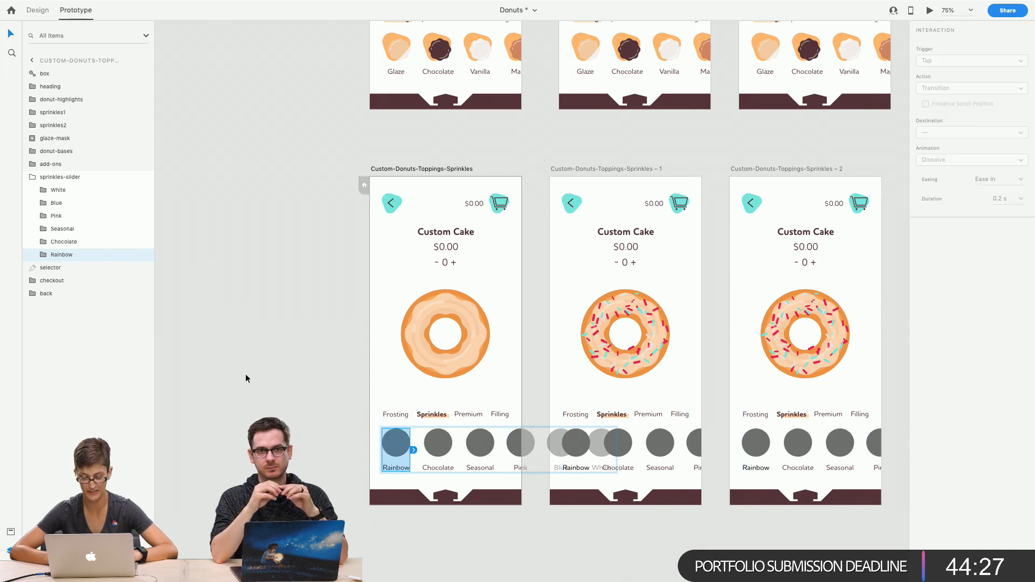
left_click(268, 381)
scroll(267, 381, "up", 1)
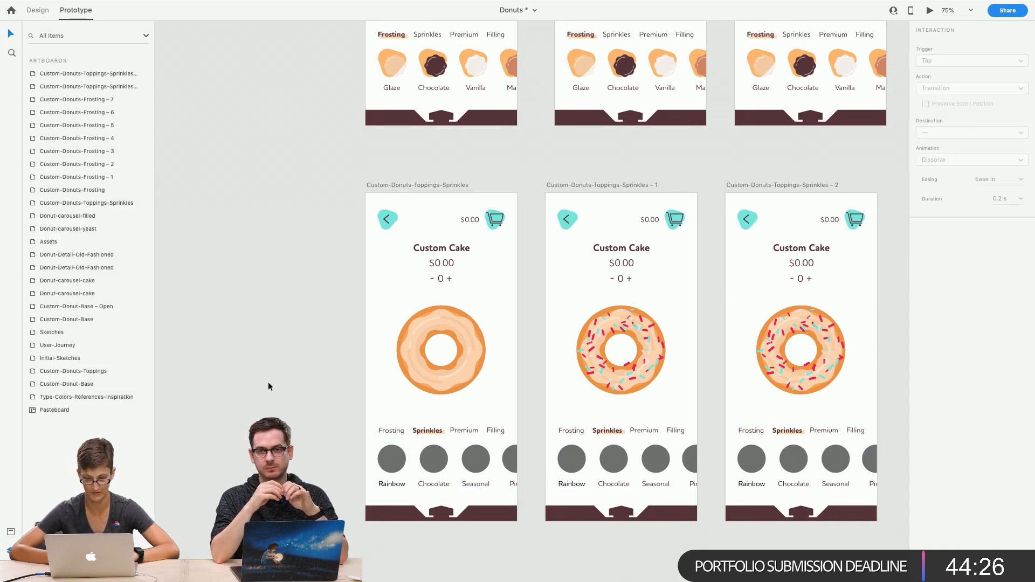
left_click(380, 459)
left_click(310, 373)
Locate the row of sprinkle option icons on the Assets artboard and zoom in to it
scroll(310, 372, "right", 20)
scroll(309, 372, "up", 10)
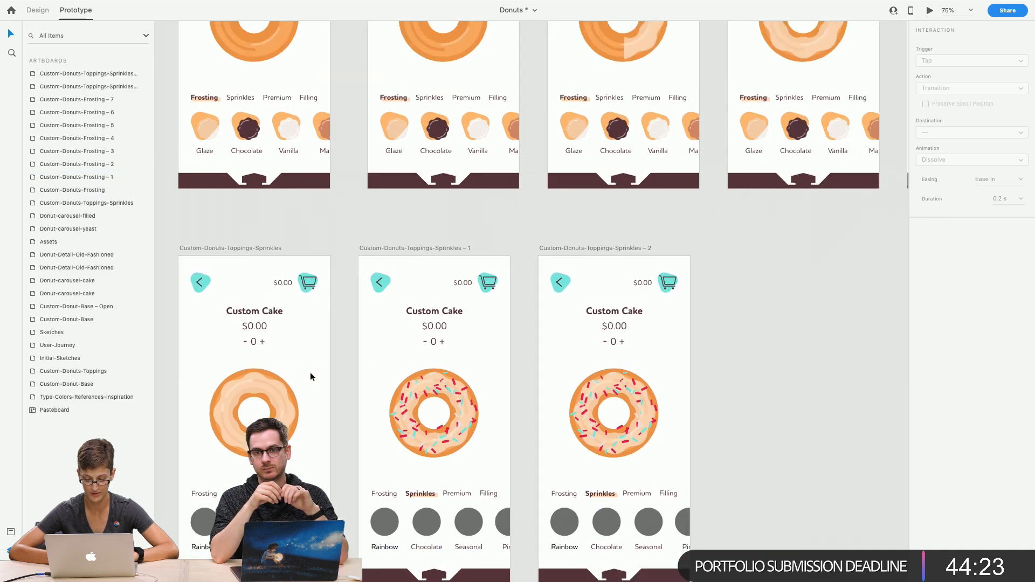
scroll(309, 372, "up", 5)
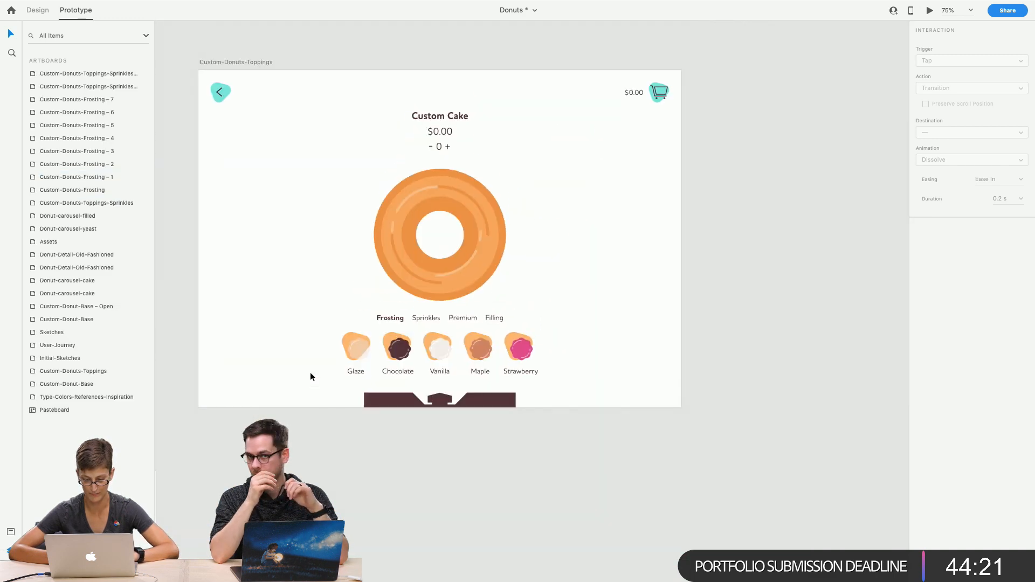
scroll(310, 372, "right", 10)
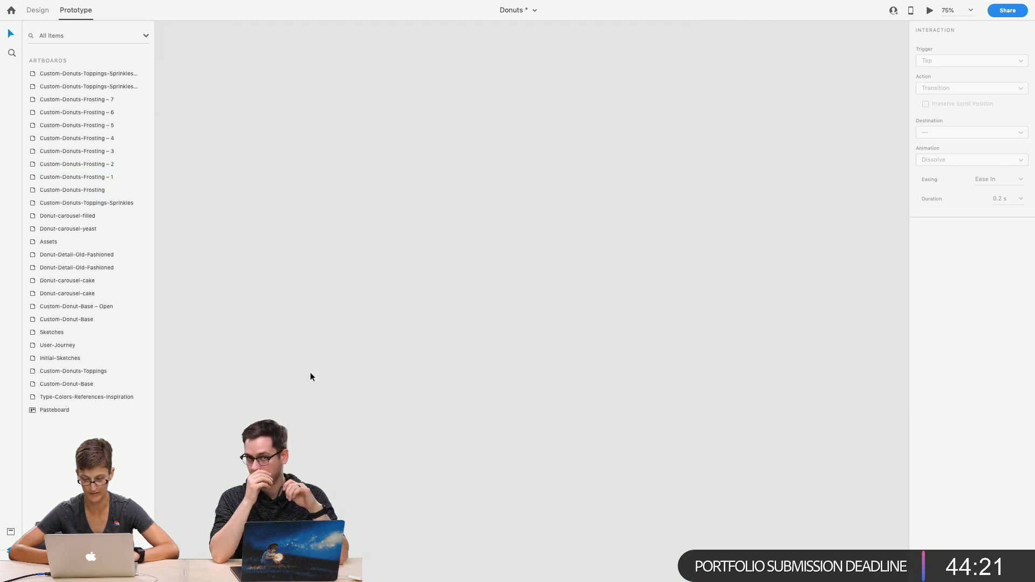
left_click(11, 53)
left_click(392, 189, "alt")
scroll(392, 189, "left", 3)
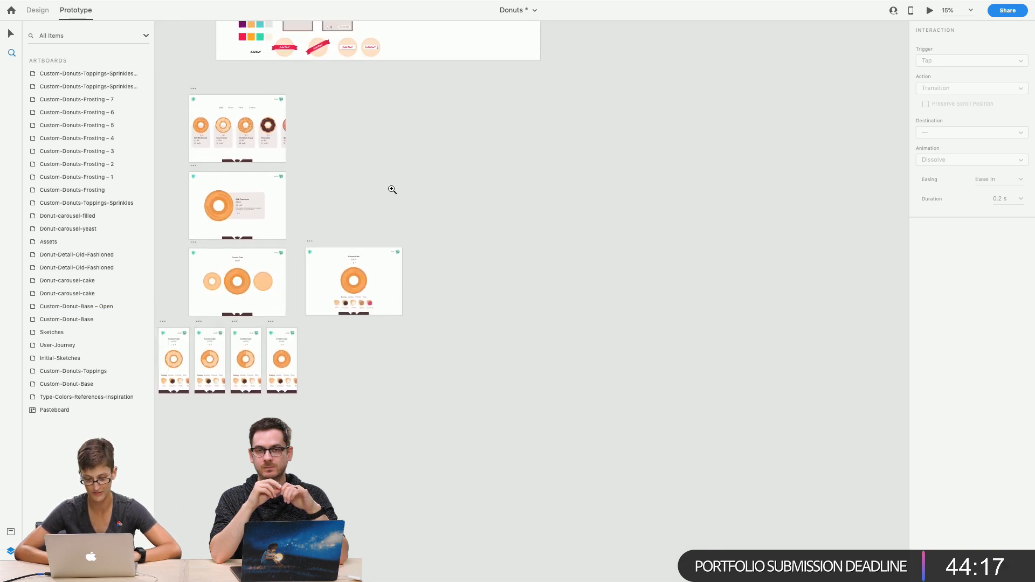
scroll(392, 189, "up", 6)
left_click(400, 282)
left_click(401, 282)
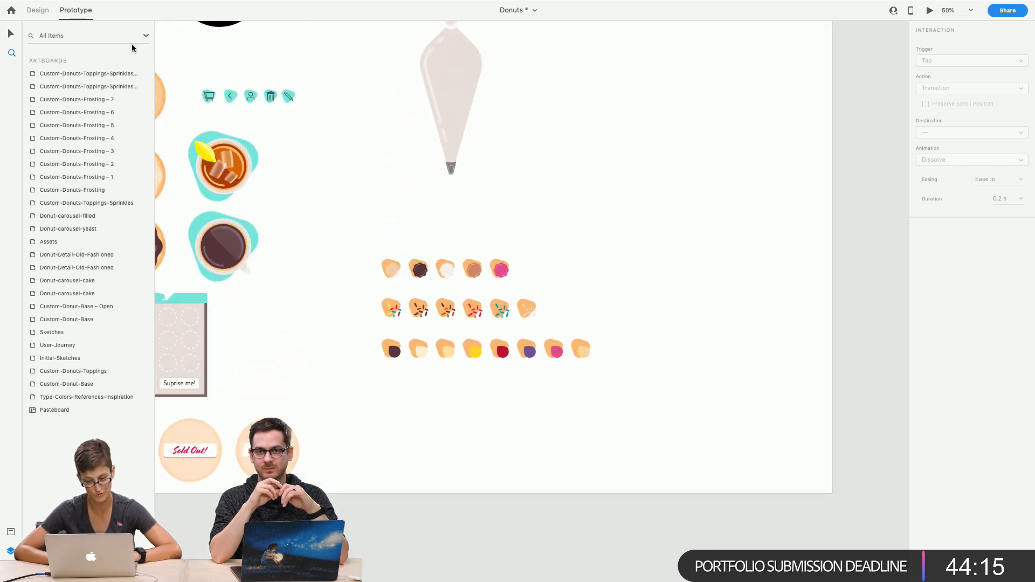
Select all six sprinkle option icons on the Assets artboard in design mode
left_click(11, 34)
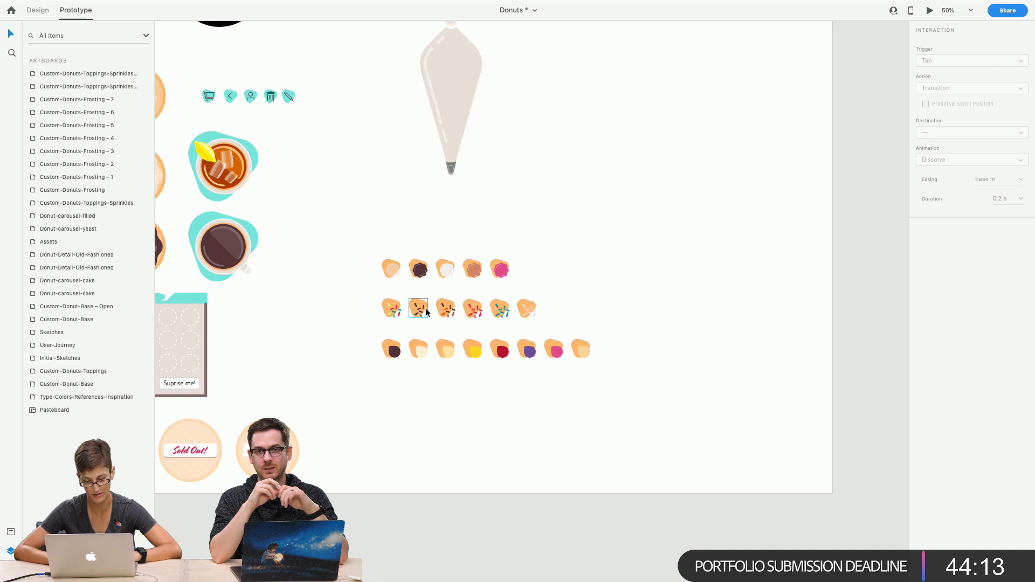
left_click(326, 306)
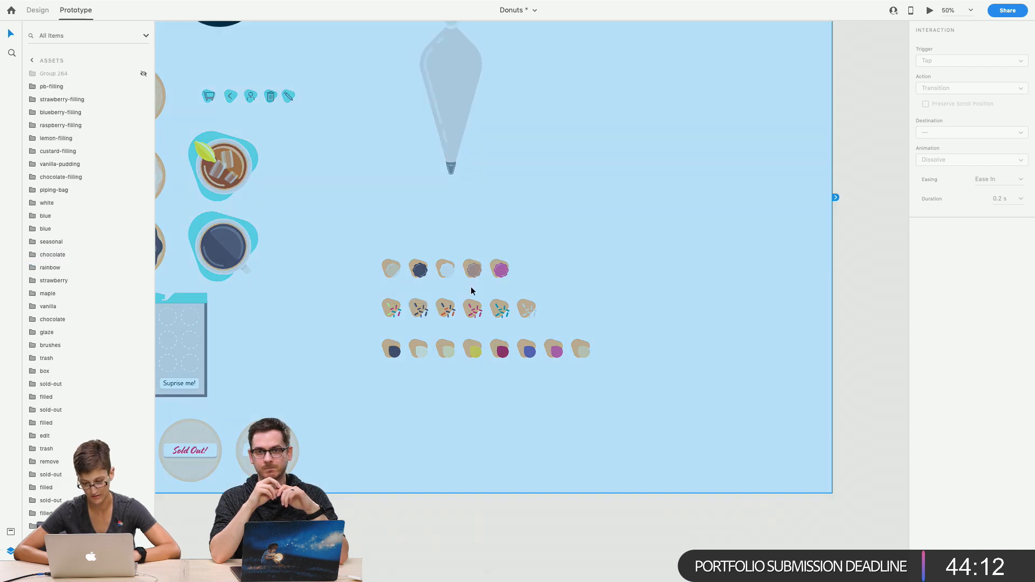
left_click(739, 515)
left_click_drag(358, 303, 434, 308)
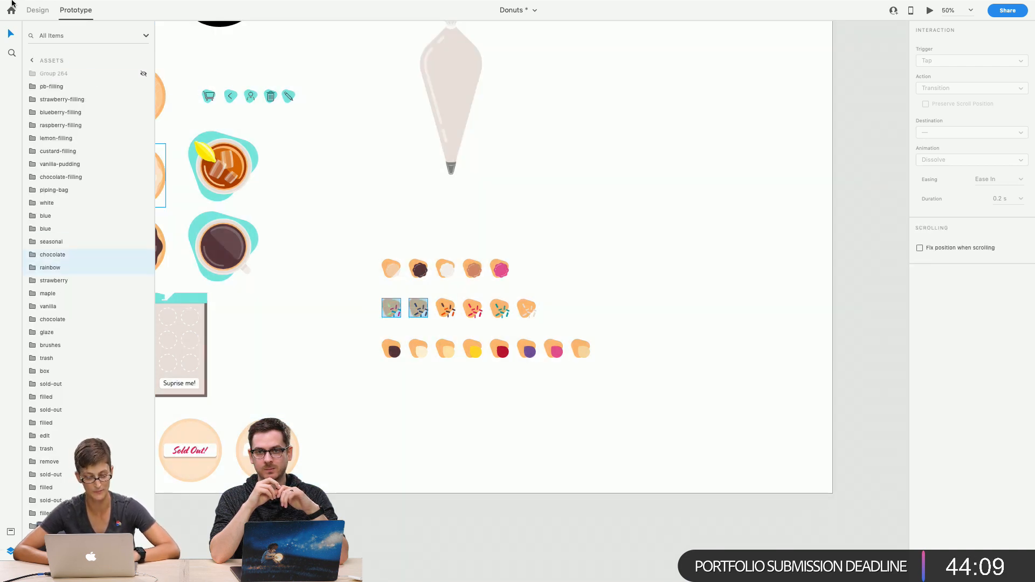
key("ctrl+Tab")
left_click(368, 316)
left_click_drag(368, 316, 531, 311)
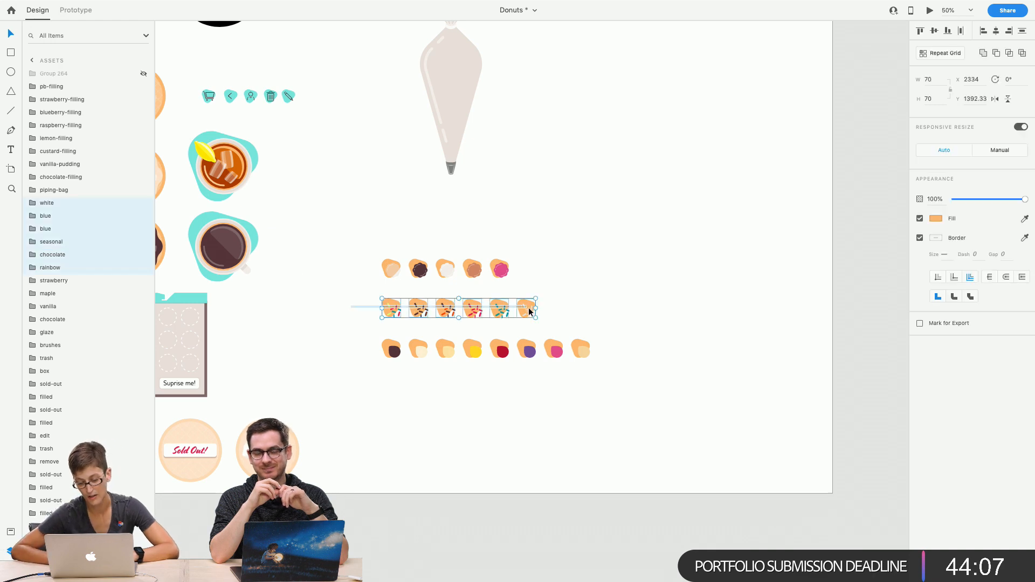
Turn the sprinkles-slider group on the first sprinkles artboard into a component
scroll(442, 459, "down", 15)
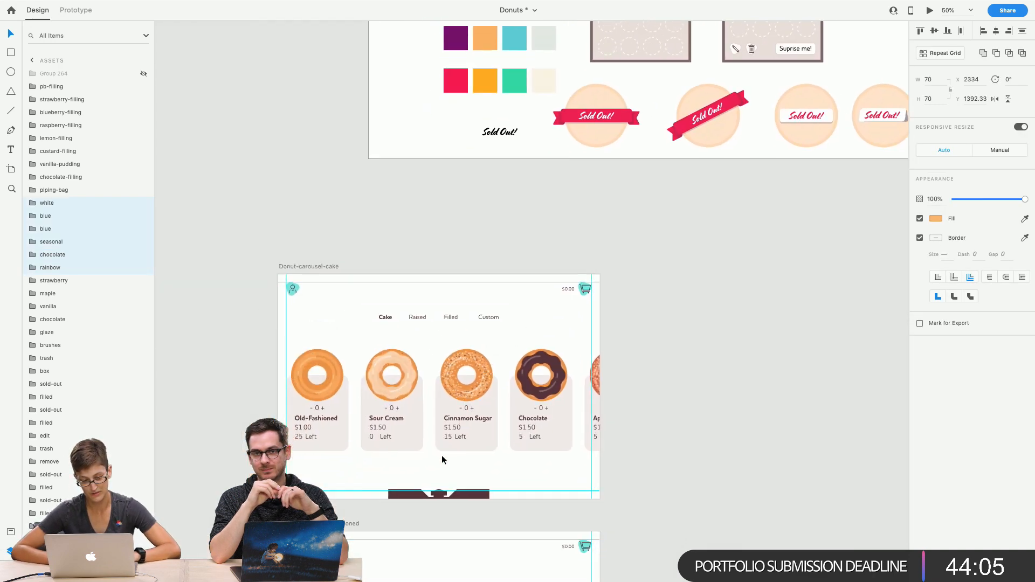
scroll(442, 459, "down", 6)
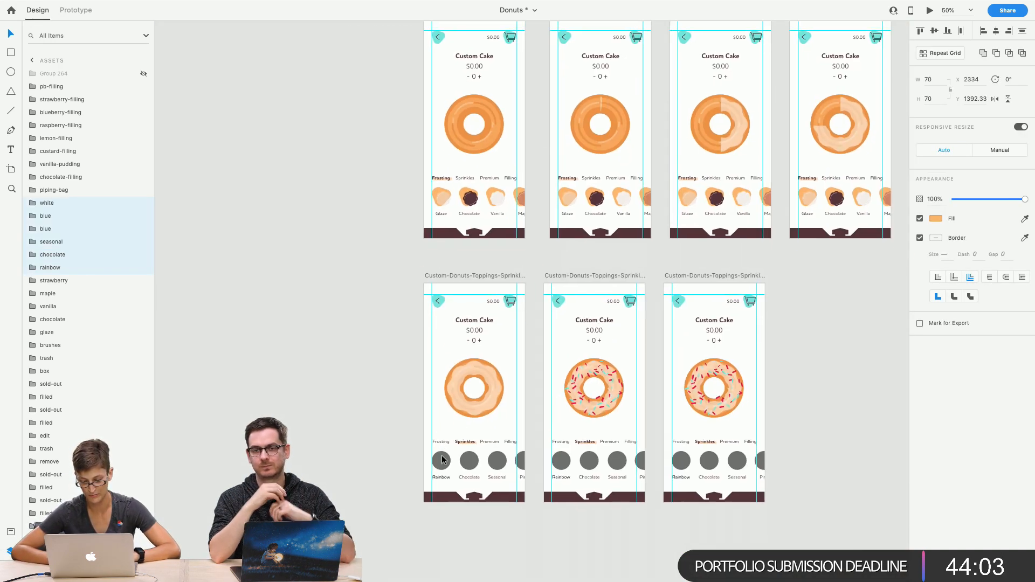
left_click(439, 456)
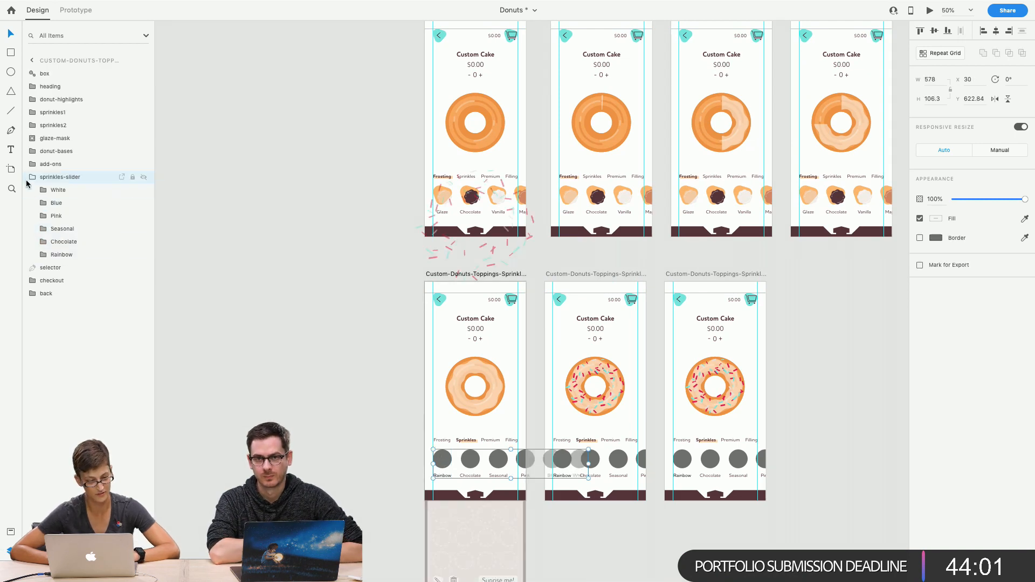
left_click(55, 190)
left_click(59, 177)
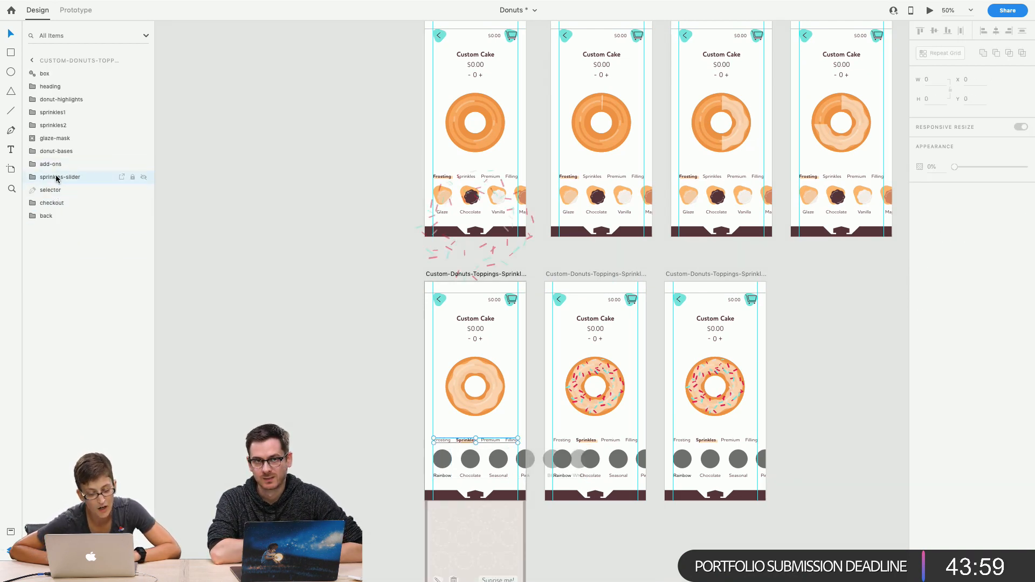
left_click(385, 403)
left_click(441, 459)
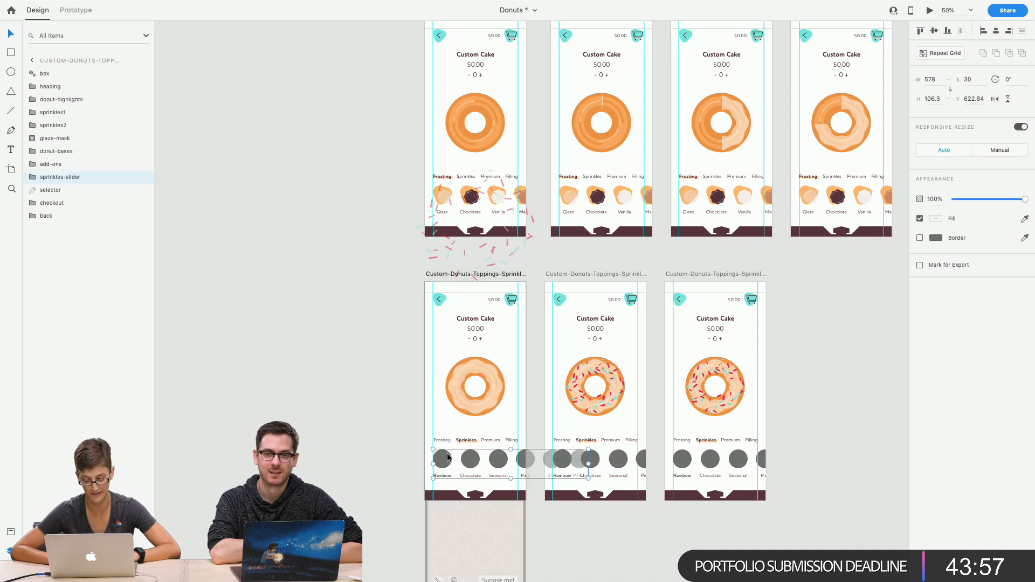
right_click(448, 459)
left_click(476, 465)
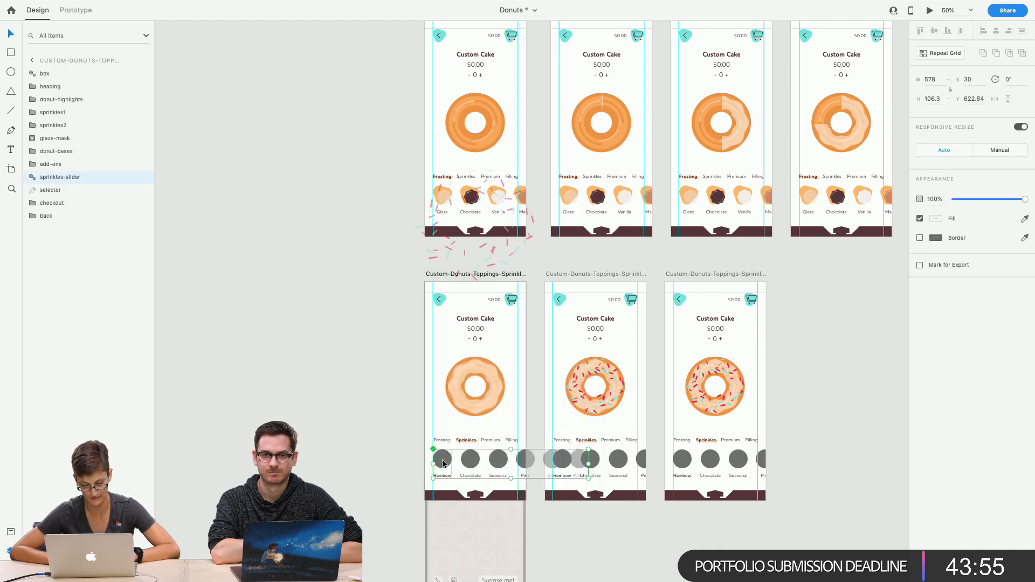
Paste the six sprinkle icons into the sprinkles-slider component and align them over the grey placeholder circles at about X 30, Y 623
double_click(442, 460)
left_click(80, 190)
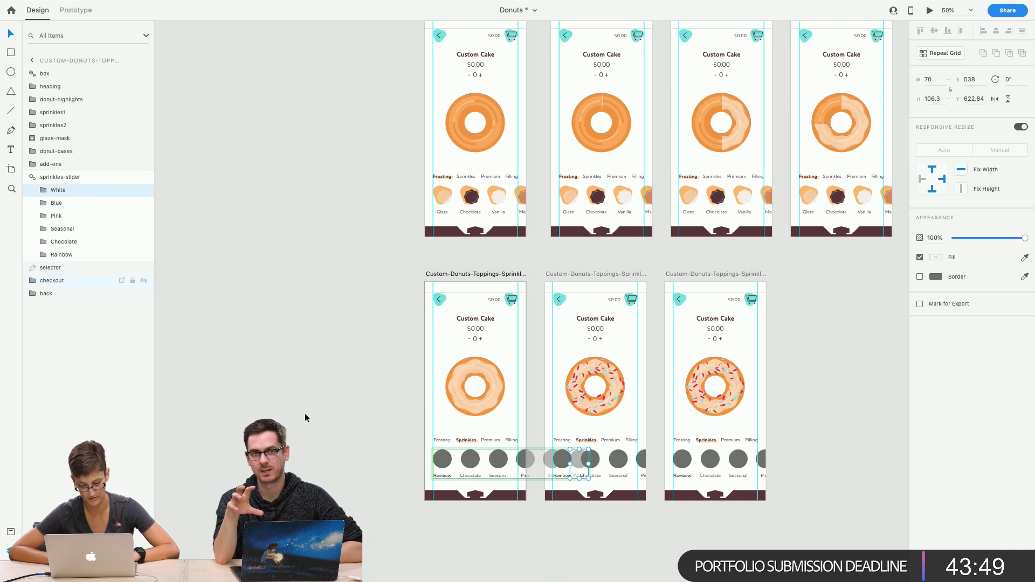
key("super+v")
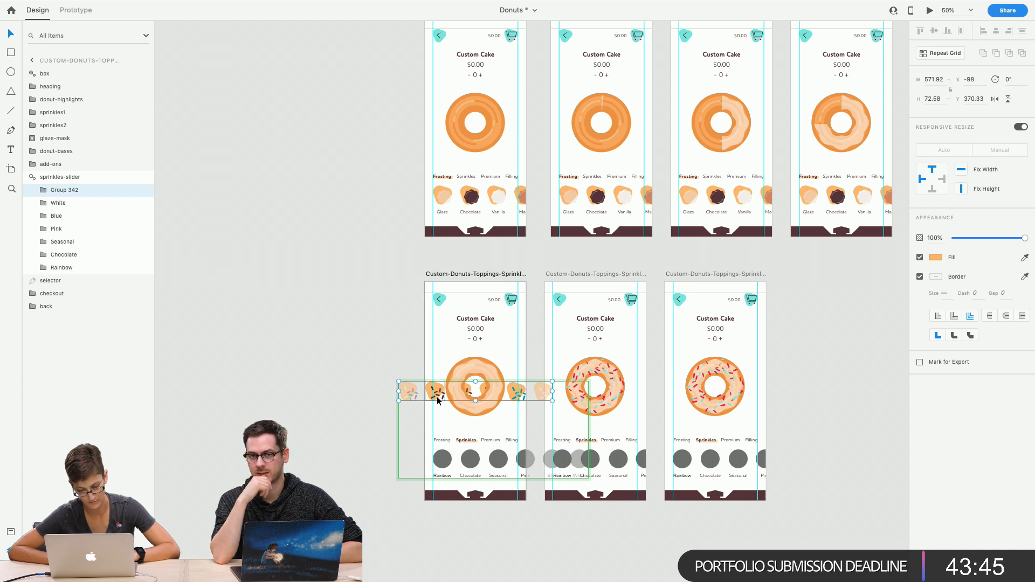
left_click_drag(432, 393, 479, 475)
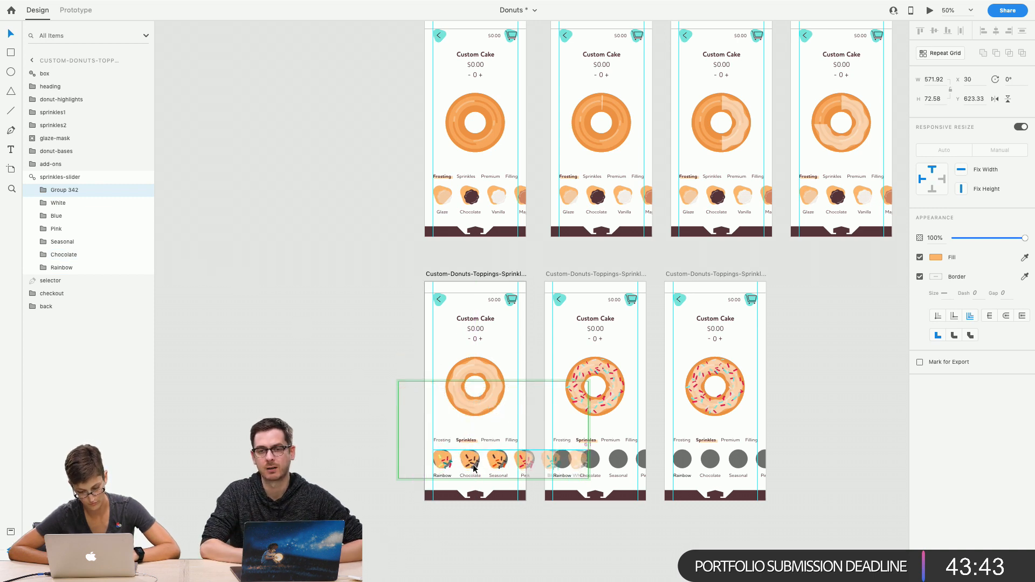
Delete the grey placeholder ellipses from the White, Blue and Pink groups of the sprinkles-slider component
left_click(59, 204)
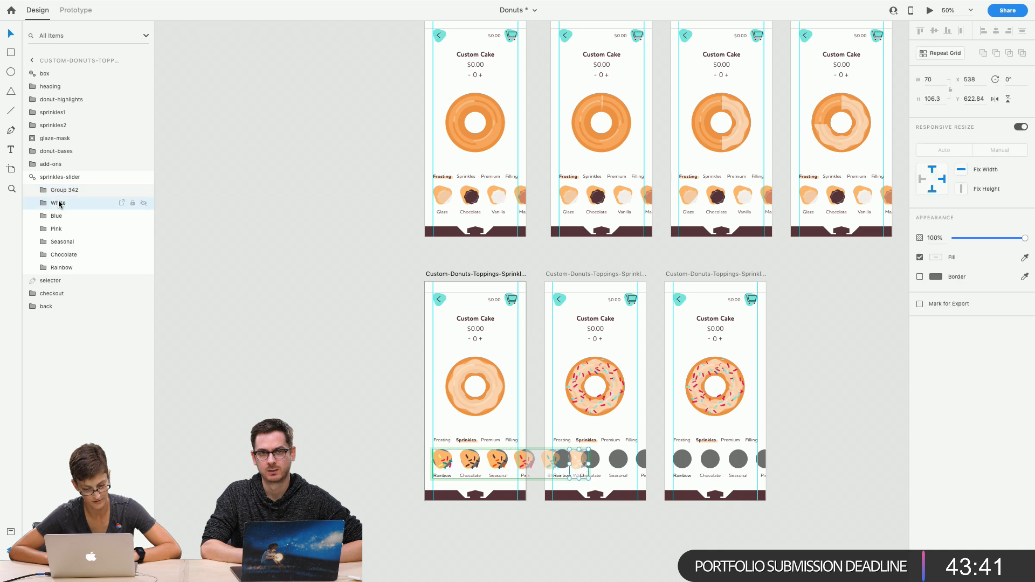
left_click(43, 203)
left_click(63, 229)
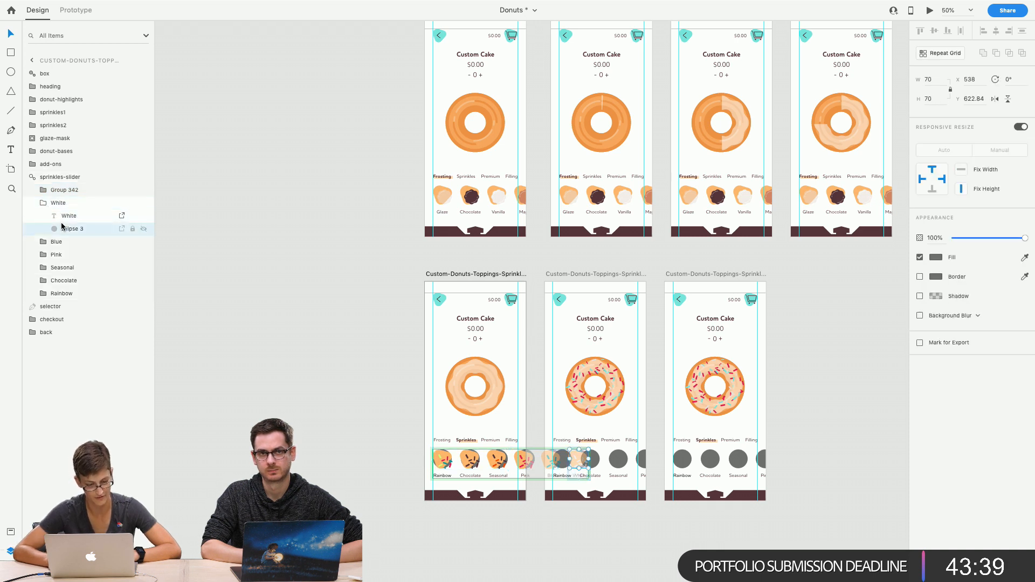
key("Delete")
left_click(43, 229)
left_click(69, 255)
key("Delete")
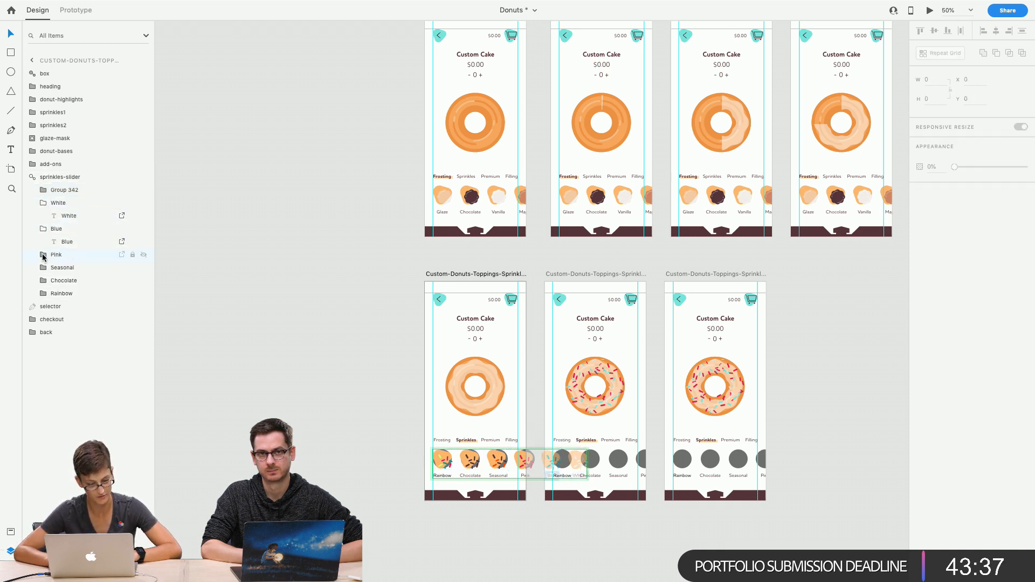
left_click(43, 254)
left_click(69, 280)
key("Delete")
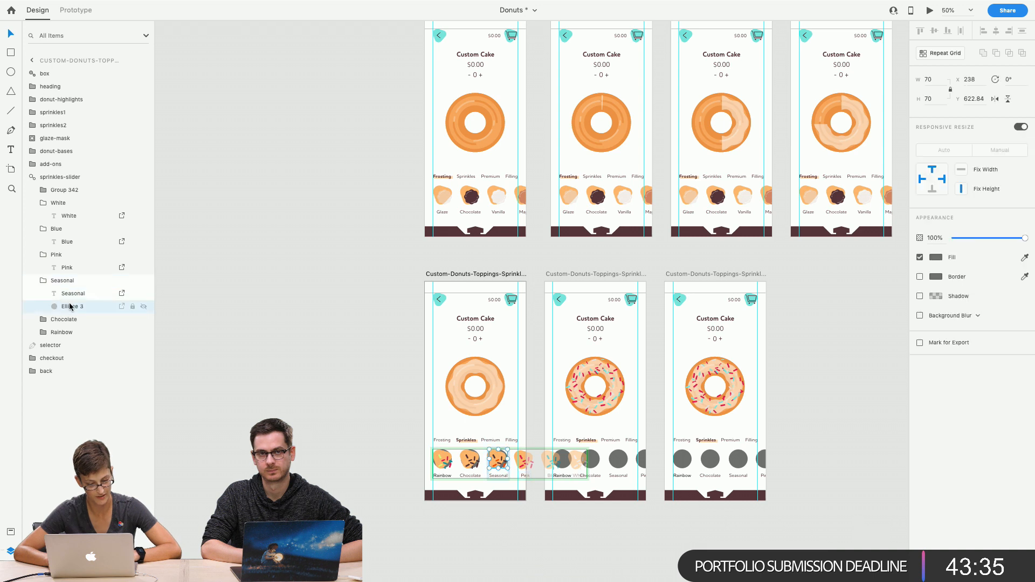
Delete the grey placeholder ellipses from the Seasonal, Chocolate and Rainbow groups and collapse the slider's option groups
left_click(44, 281)
left_click(68, 306)
key("Delete")
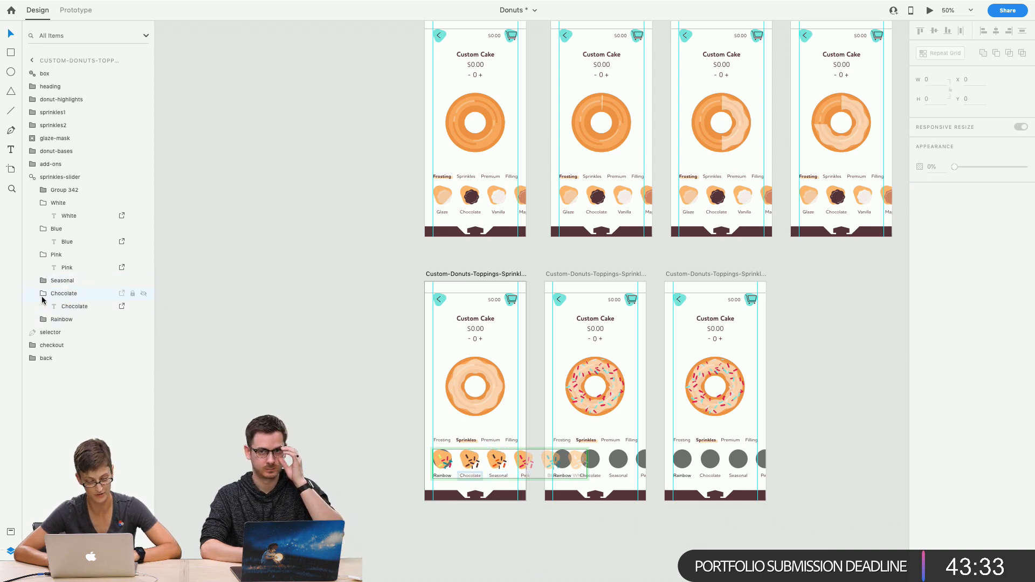
left_click(43, 306)
left_click(69, 332)
key("Delete")
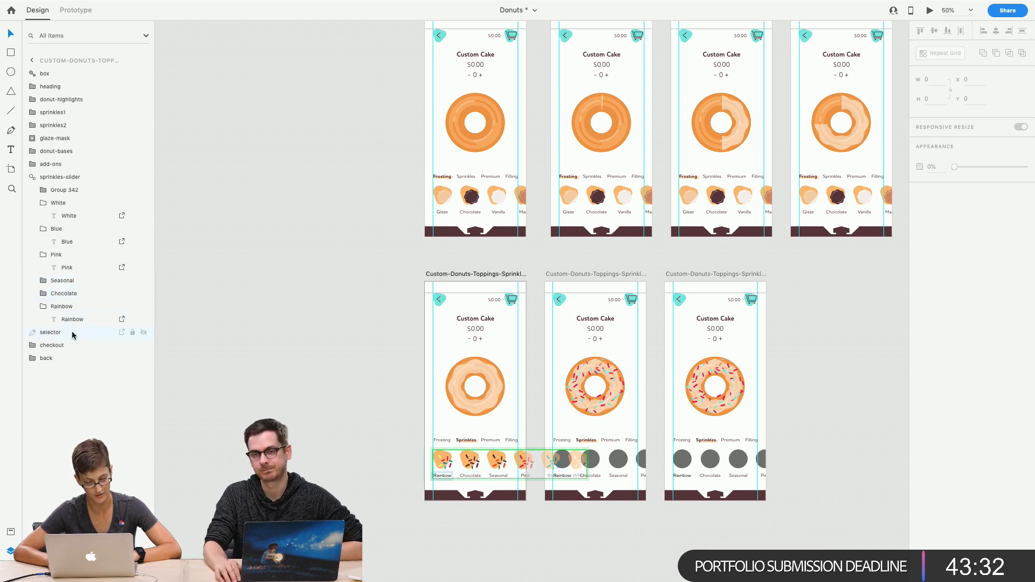
left_click(44, 203)
left_click(44, 214)
left_click(44, 216)
left_click(44, 228)
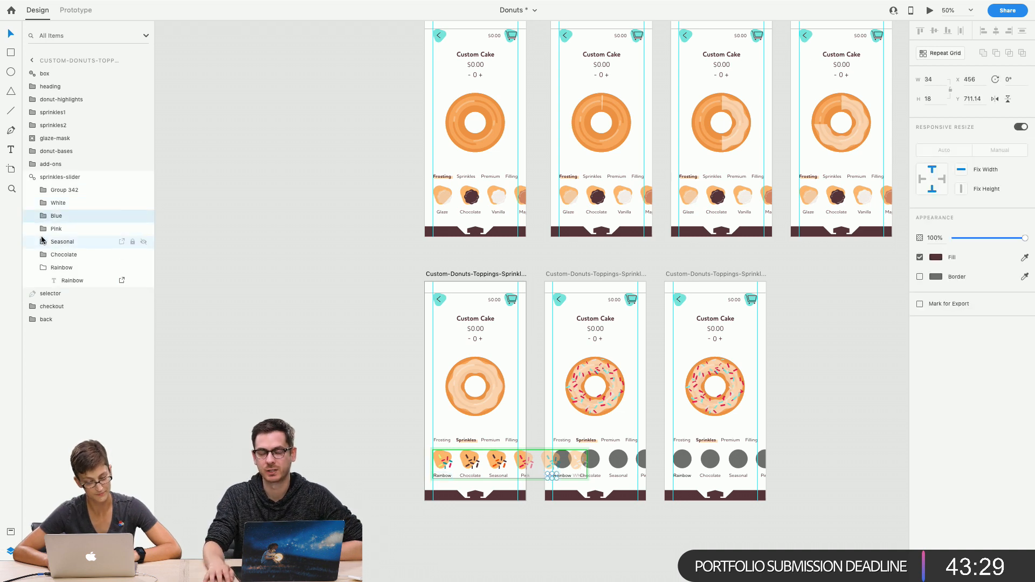
left_click(41, 264)
Ungroup the pasted sprinkle icons inside the sprinkles-slider component and collapse the component's layers
left_click(48, 189)
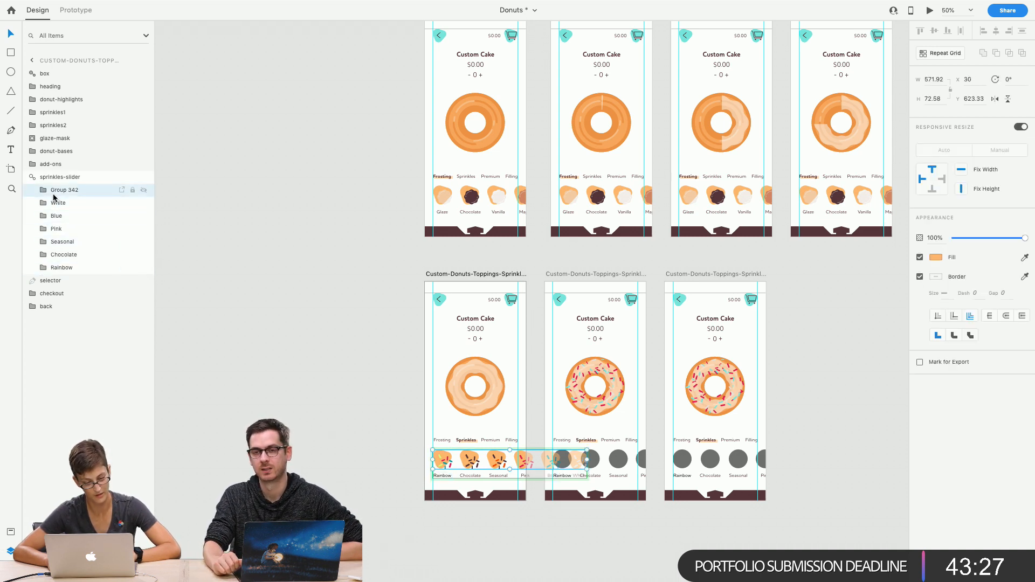
right_click(53, 191)
left_click(89, 298)
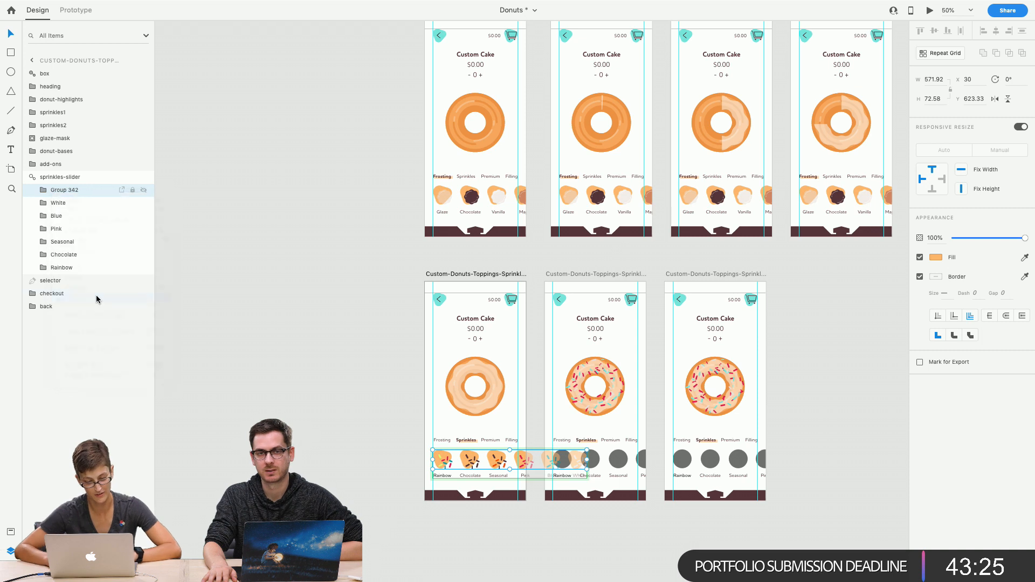
left_click(31, 177)
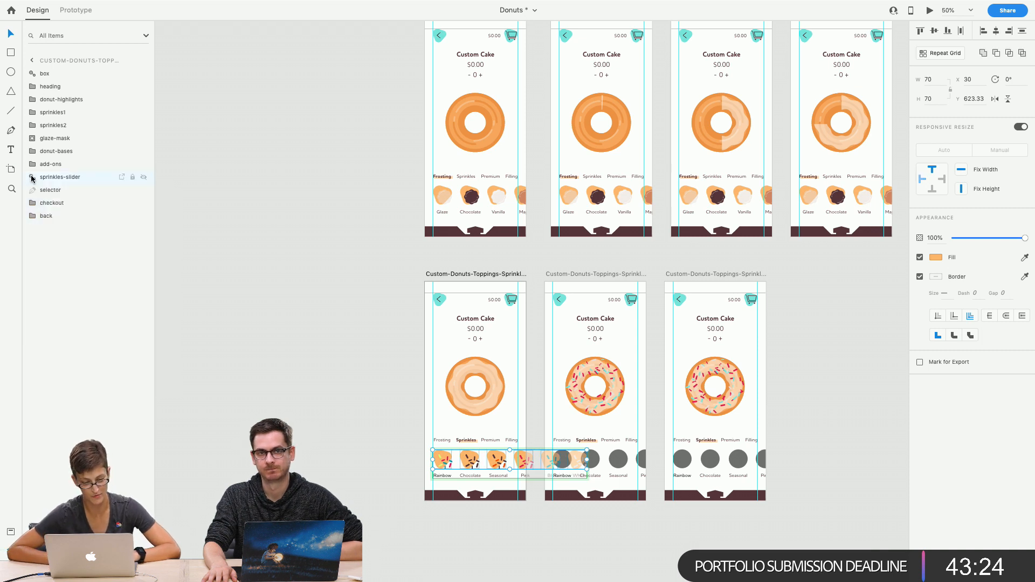
Replace the placeholder slider on the second sprinkles artboard with a copy of the updated sprinkles-slider component
left_click(71, 177)
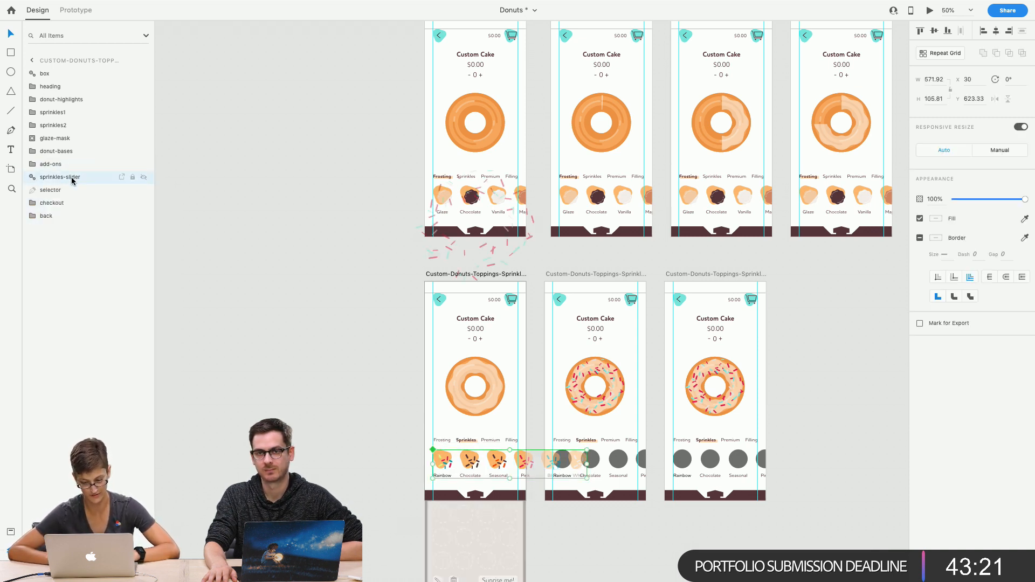
left_click_drag(633, 459, 620, 459)
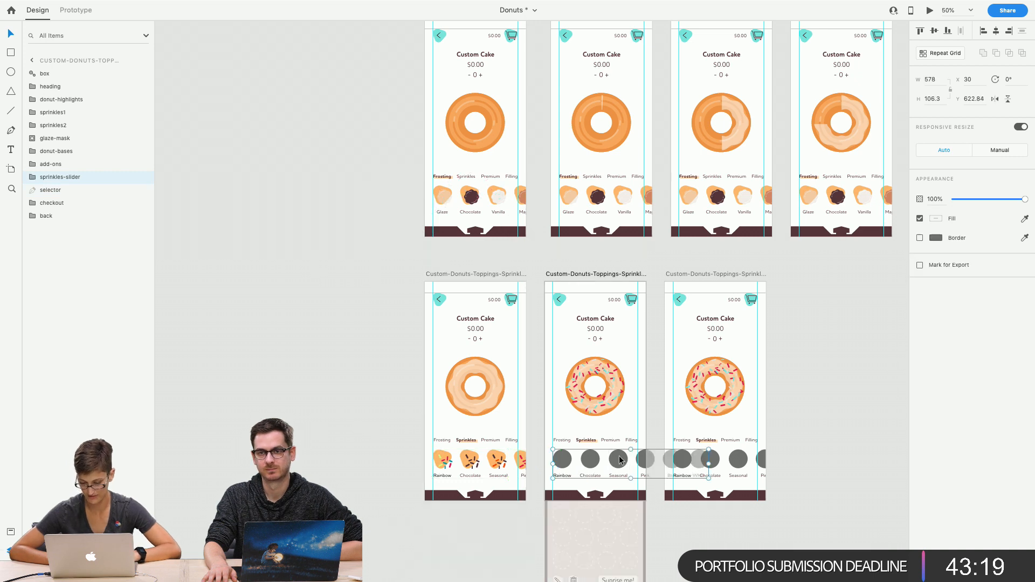
key("Delete")
key("super+v")
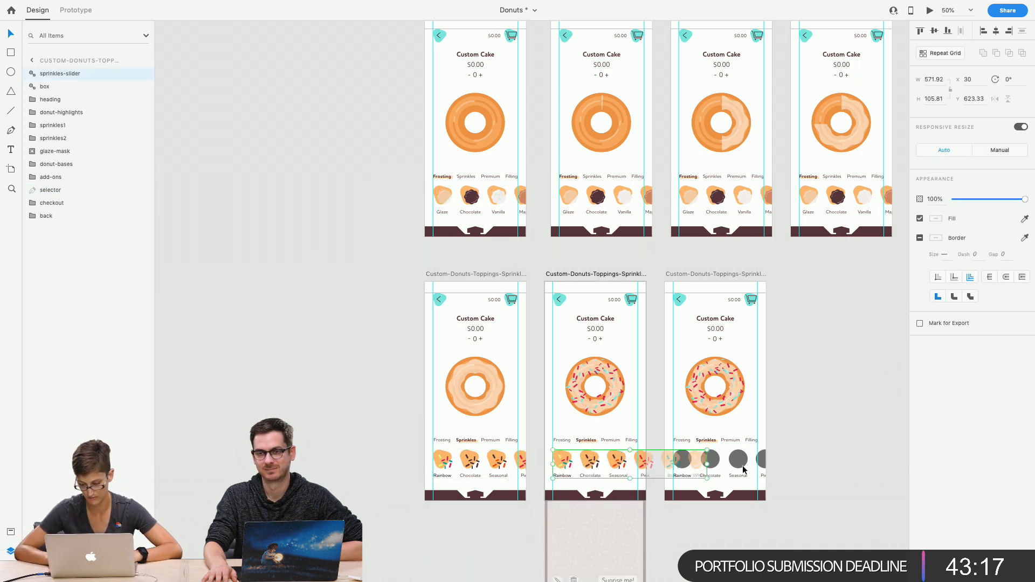
Move the second artboard's sprinkles-slider layer between add-ons and selector, keeping it outside the add-ons group
left_click_drag(83, 67, 65, 177)
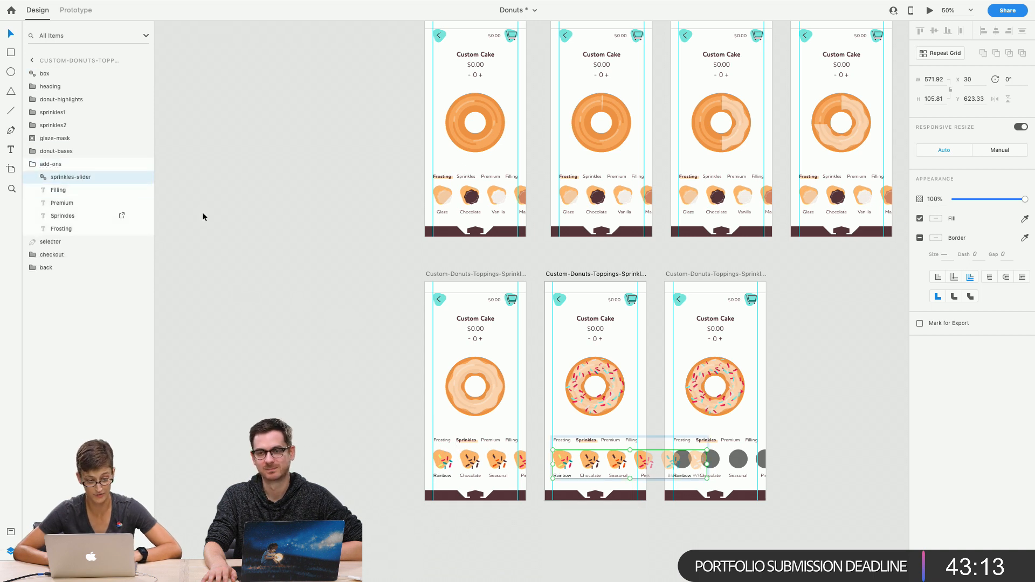
key("super+z")
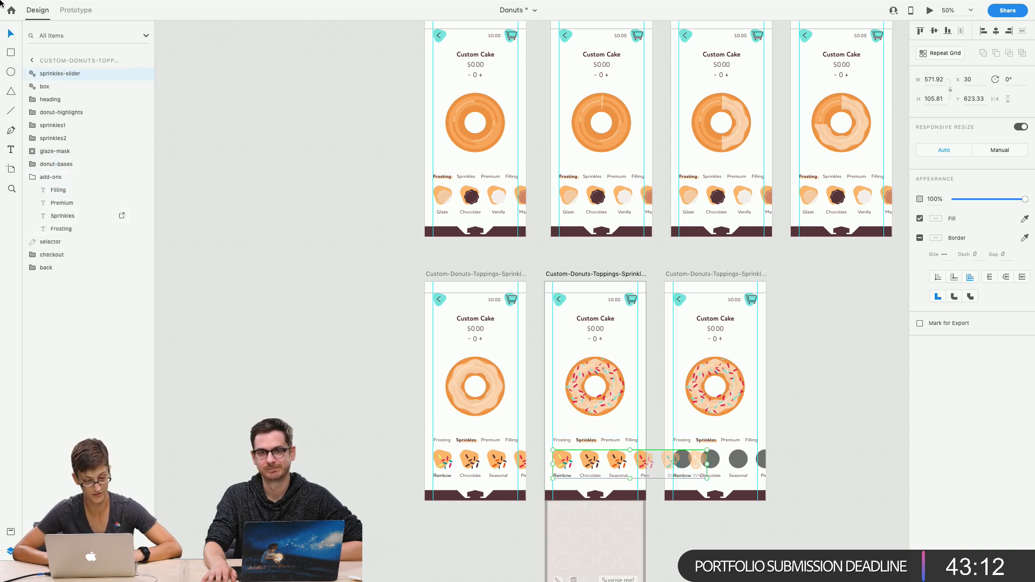
left_click(40, 180)
left_click(28, 180)
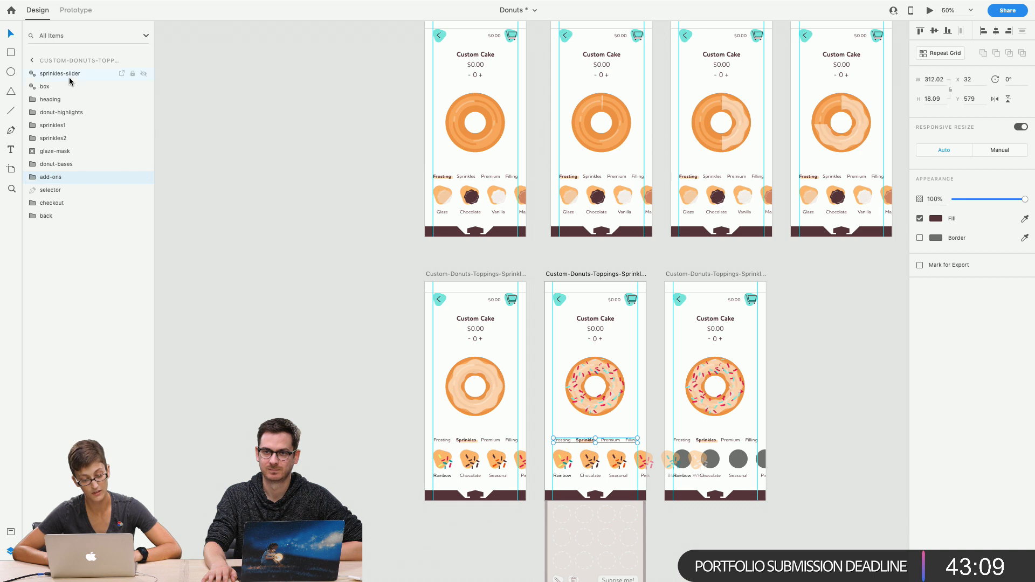
left_click_drag(71, 76, 92, 181)
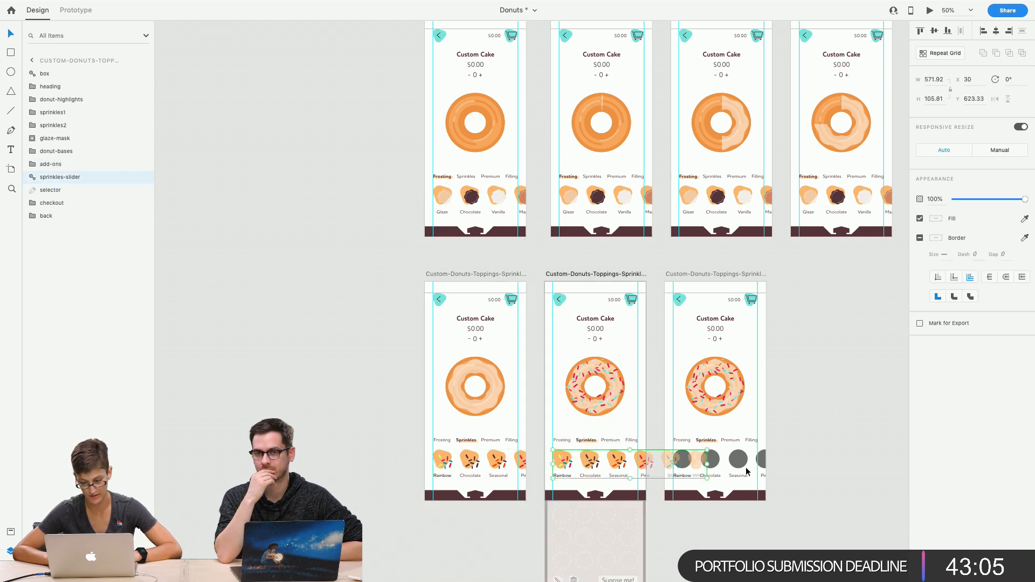
Replace the third sprinkles artboard's placeholder slider with the sprinkles-slider component and place its layer between add-ons and selector
left_click_drag(746, 472, 746, 473)
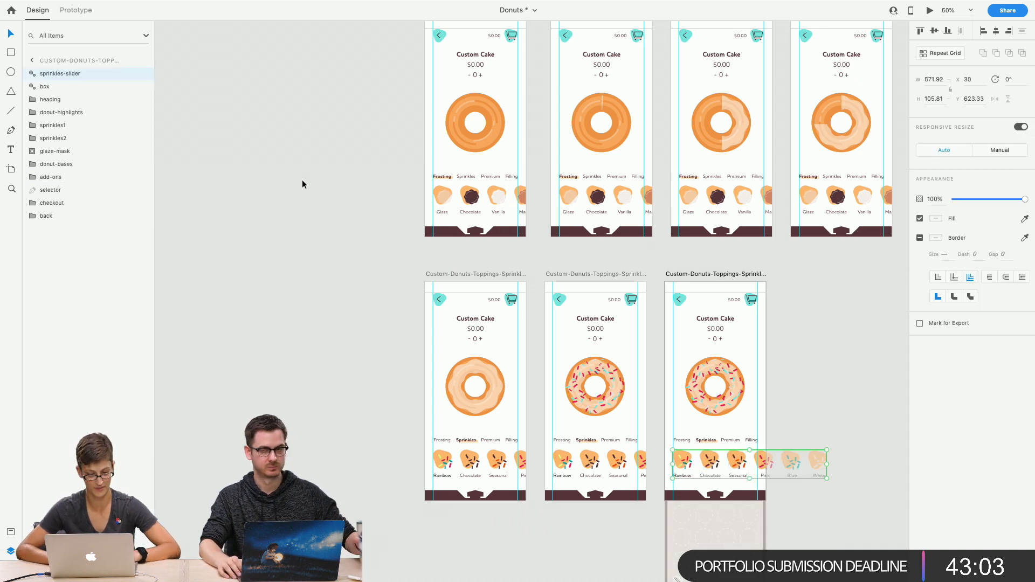
left_click_drag(81, 100, 76, 184)
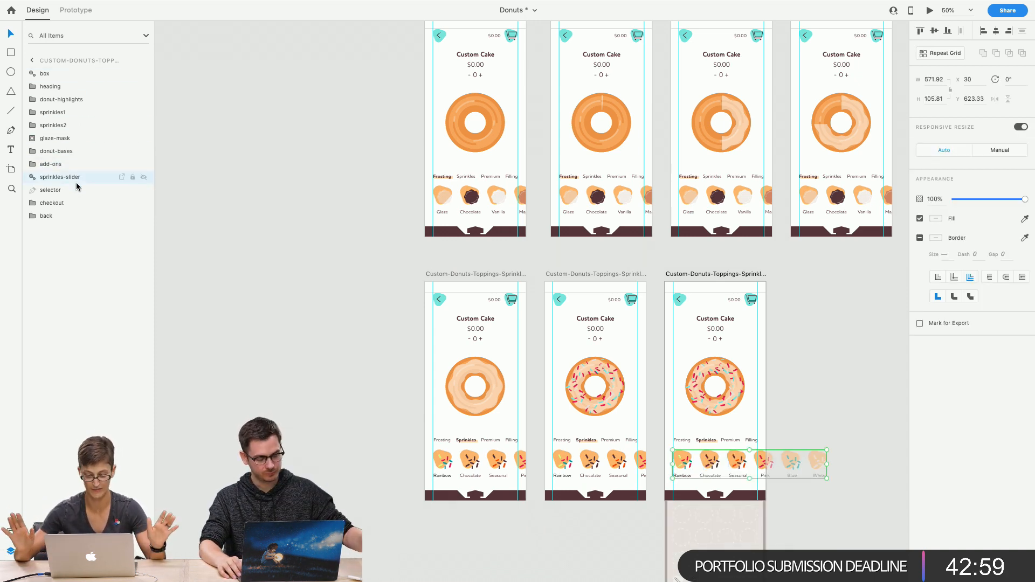
left_click(247, 284)
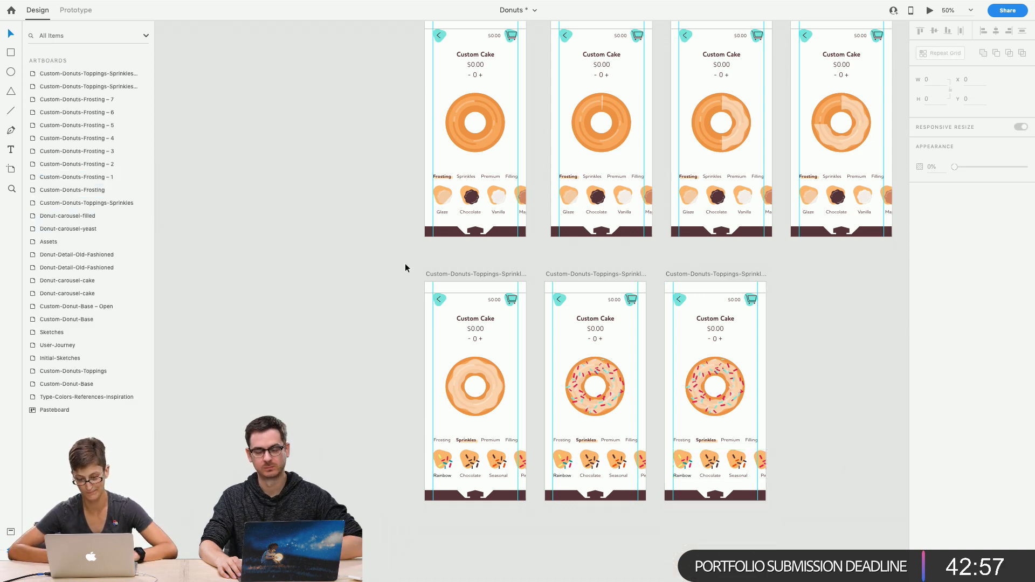
Link the first artboard's rainbow icon to the second sprinkles artboard with a Tap trigger, Auto-Animate, no easing and 0.1 s duration
left_click(435, 274)
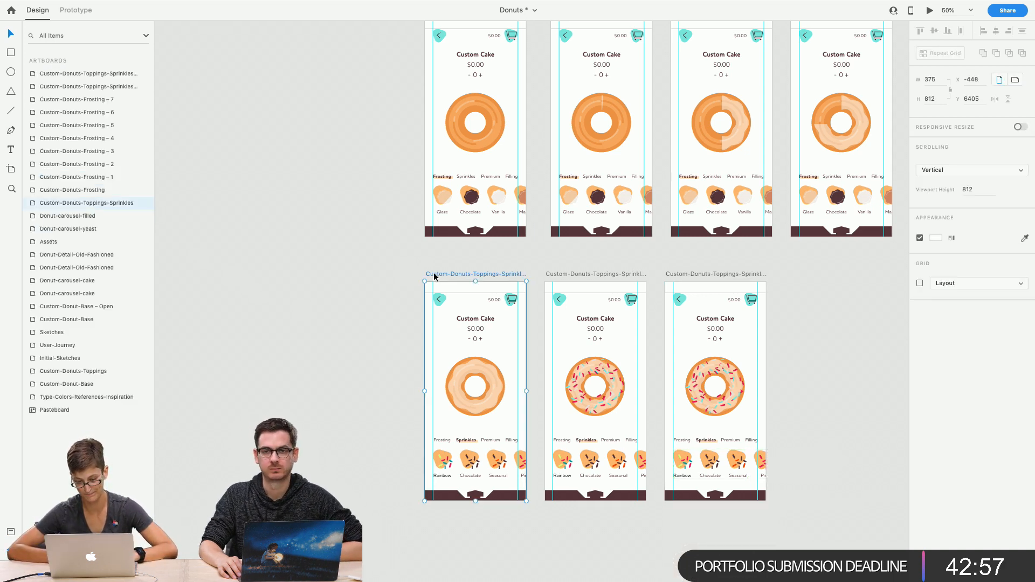
double_click(443, 463)
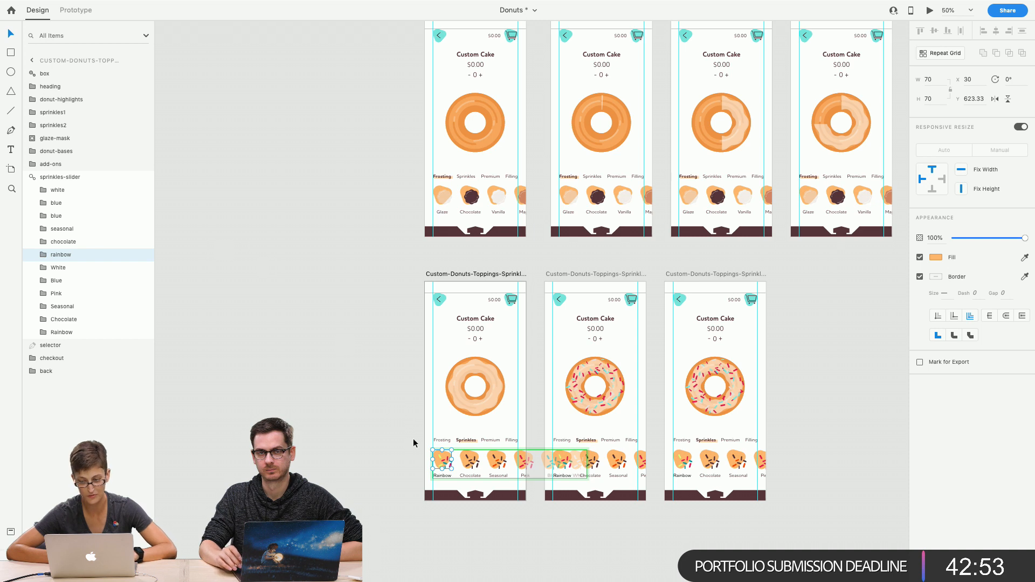
left_click(74, 11)
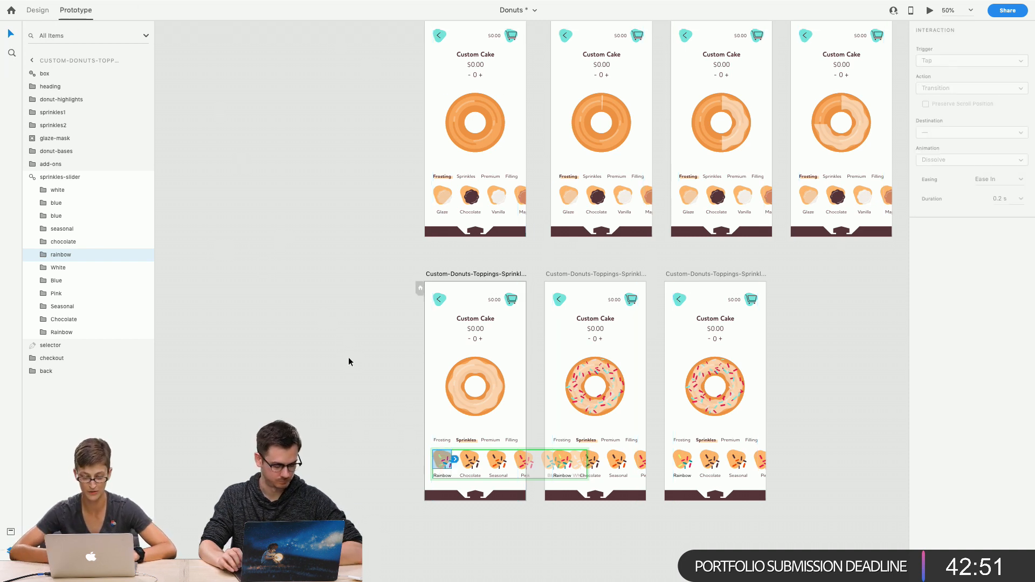
left_click_drag(454, 462, 548, 402)
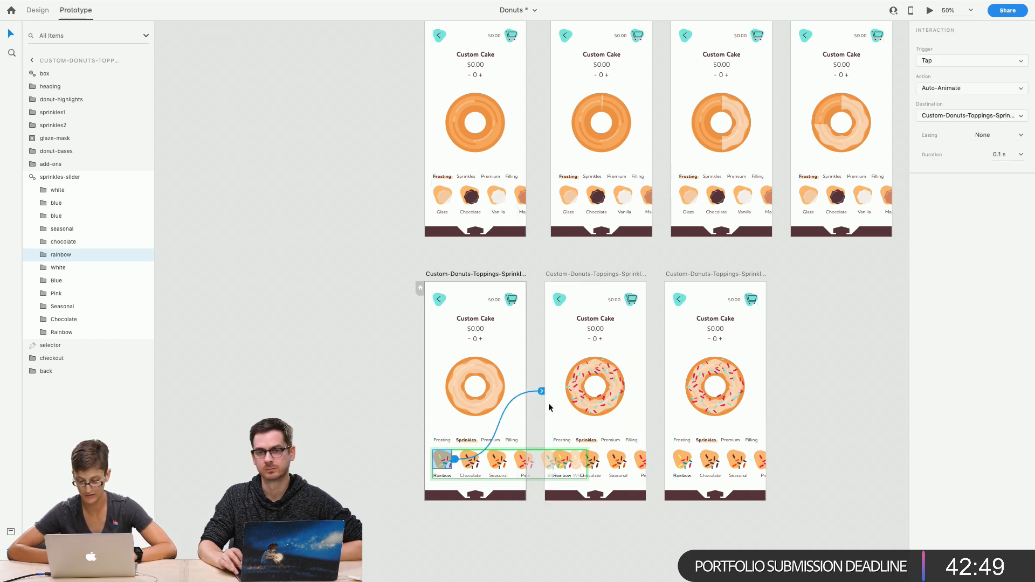
Try pasting the first artboard's sprinkles1 group into the second sprinkles artboard above its existing sprinkles1 layer, and undo it
left_click(452, 285)
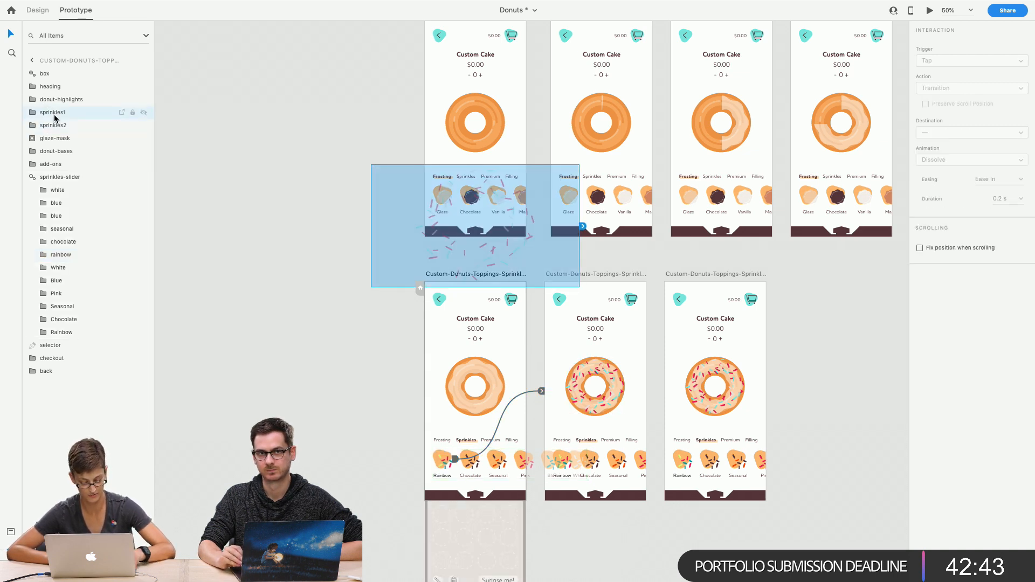
left_click(595, 305)
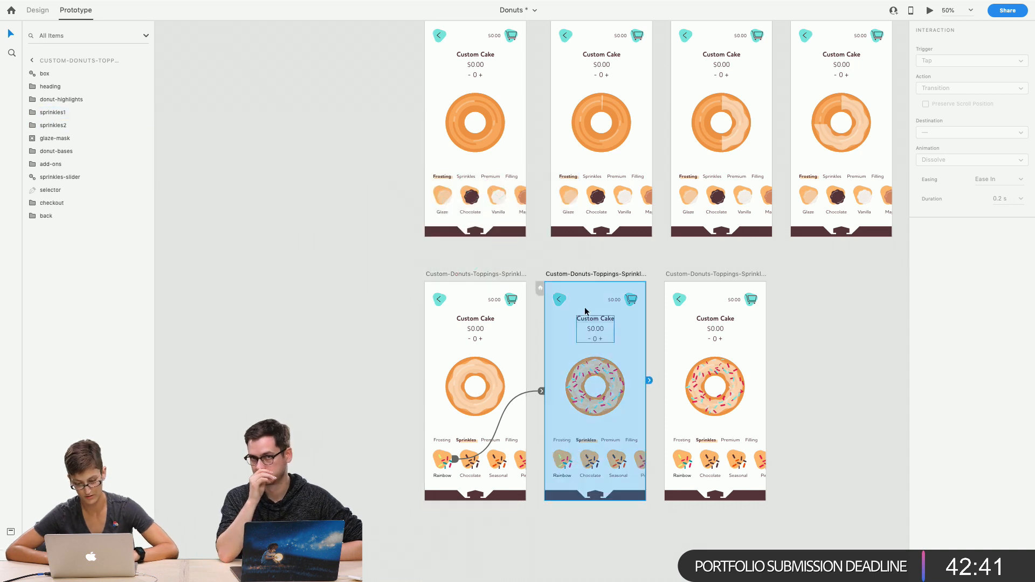
key("super+v")
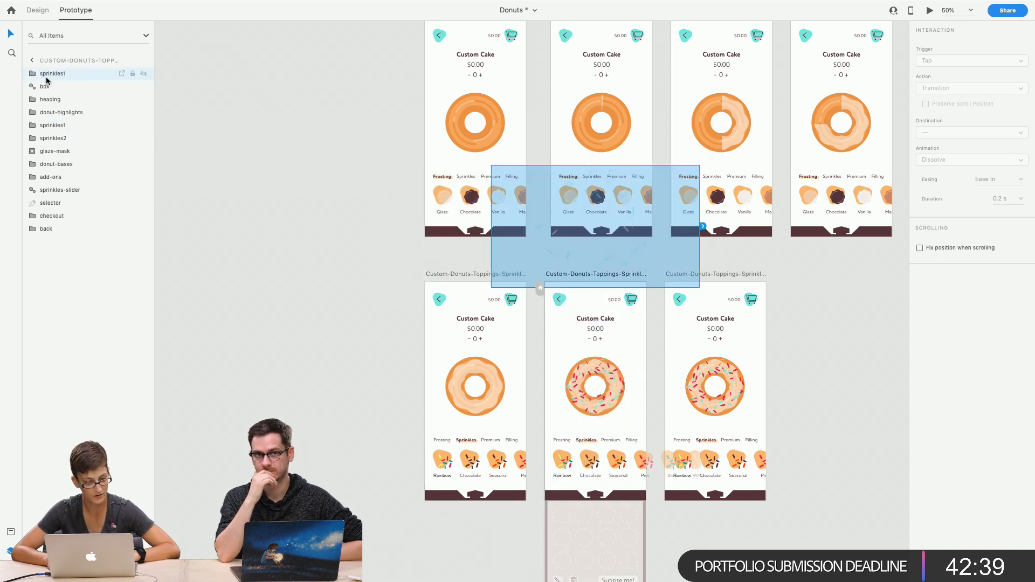
left_click_drag(53, 128, 51, 122)
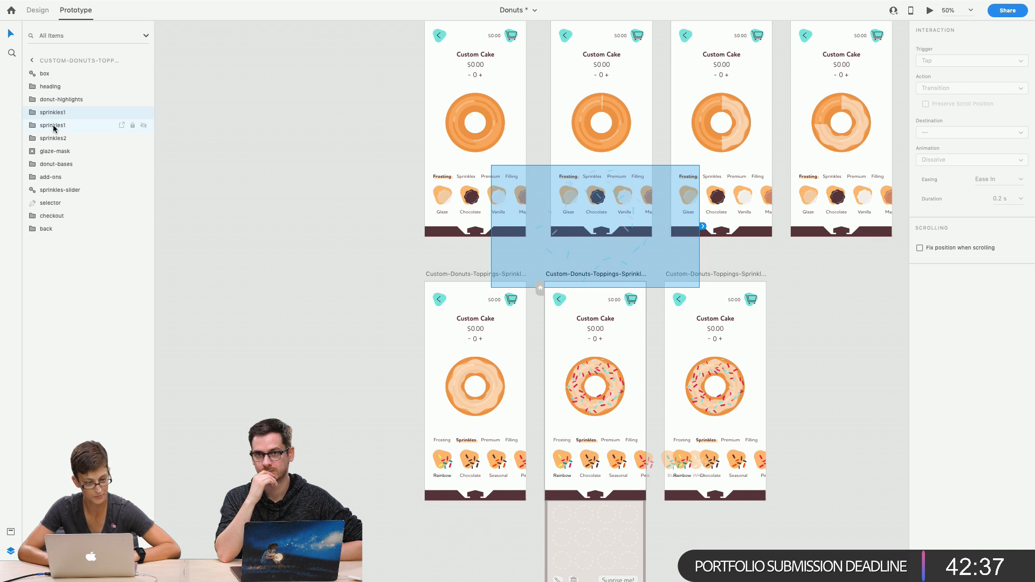
key("super+z")
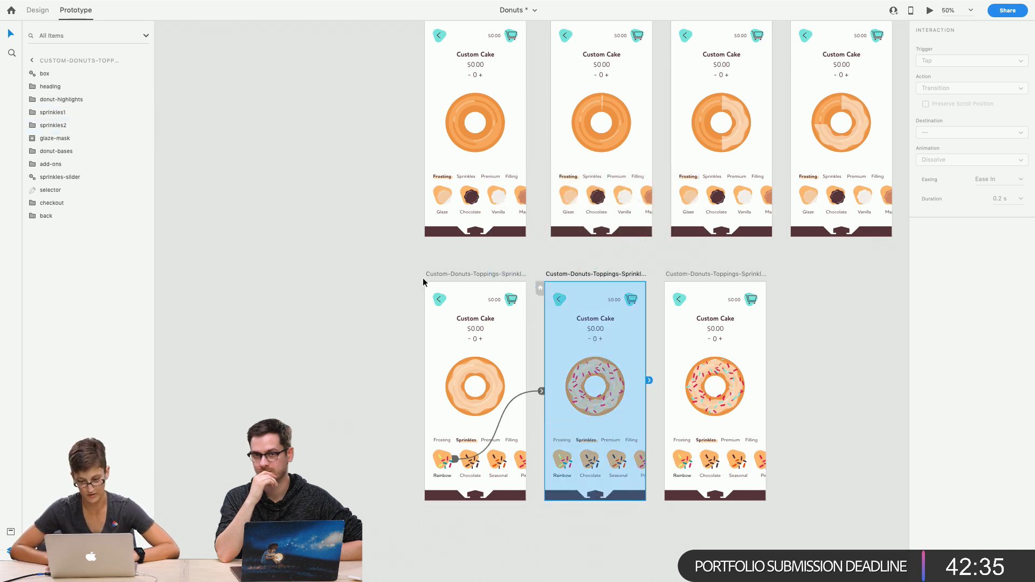
Preview the prototype from the first sprinkles artboard, trigger the Rainbow icon's transition and close the preview
left_click(441, 279)
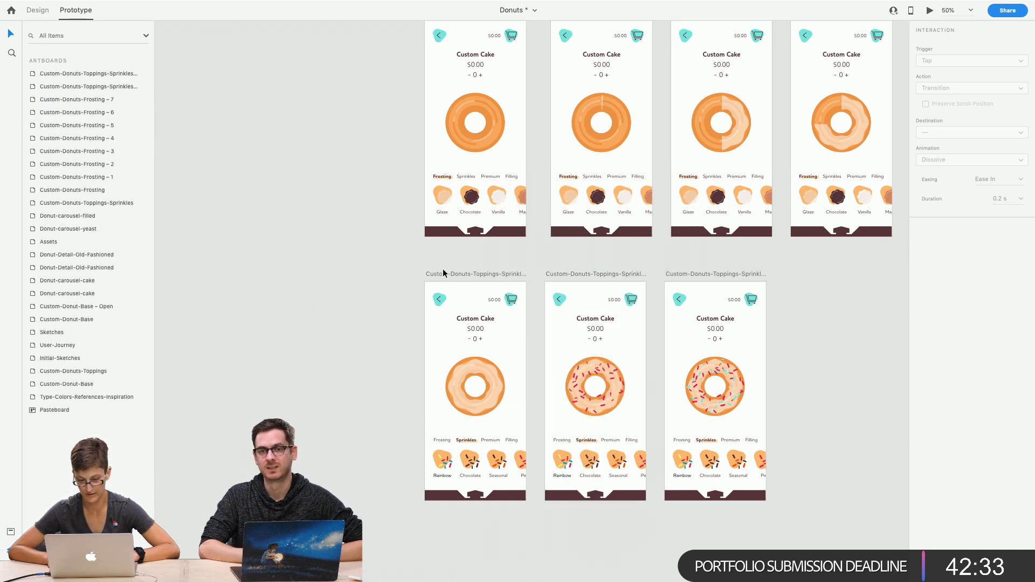
left_click(443, 274)
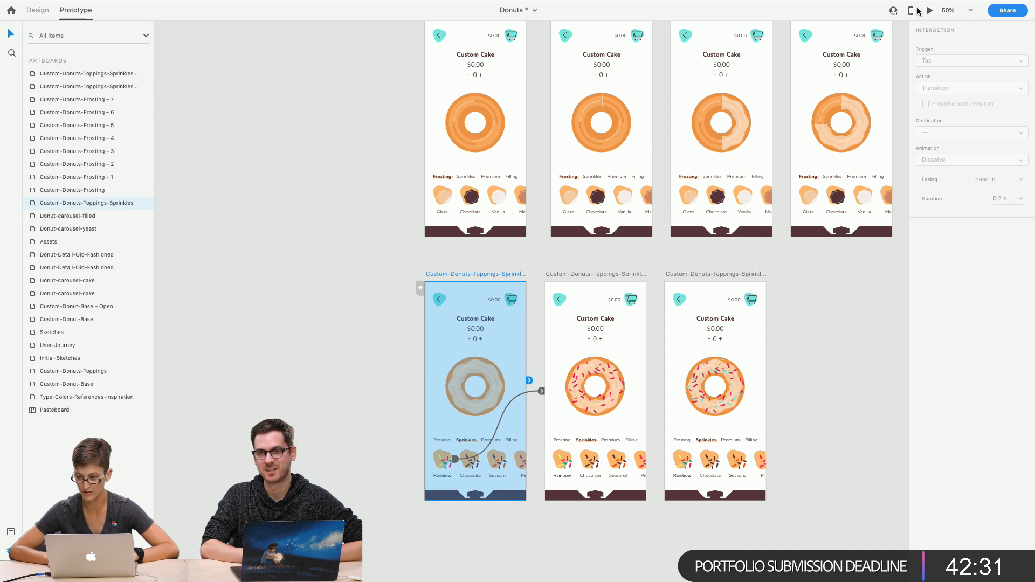
left_click(929, 11)
left_click(437, 430)
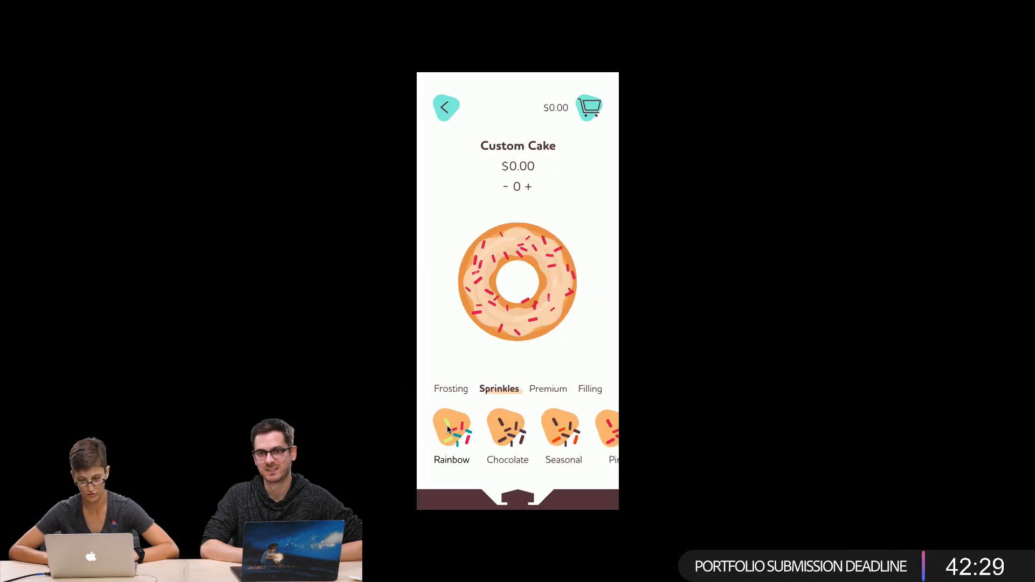
mouse_move(184, 4)
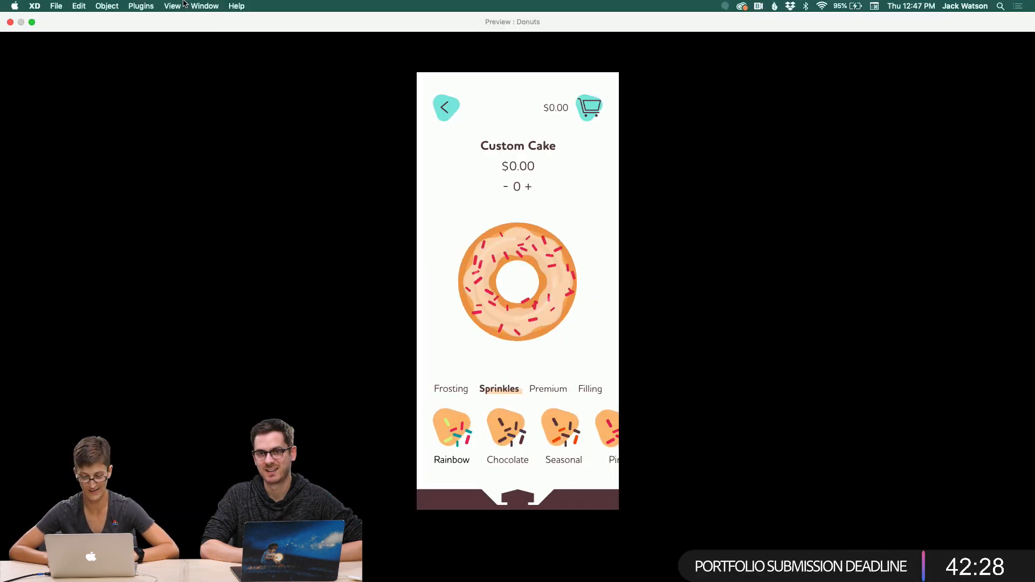
left_click(10, 22)
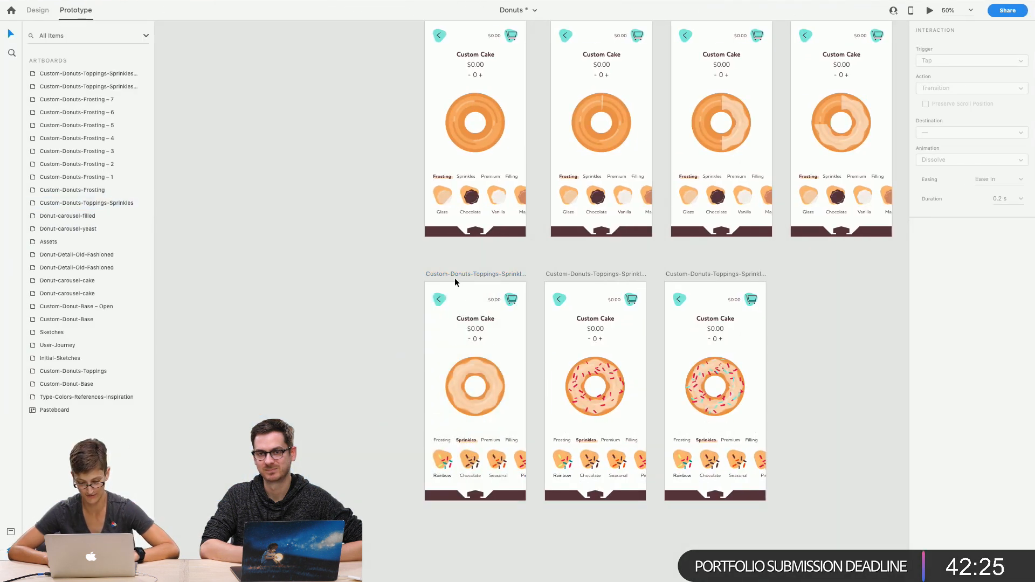
Change the connection from the first artboard's rainbow icon to Snap easing with a 0.3 s duration
left_click(458, 275)
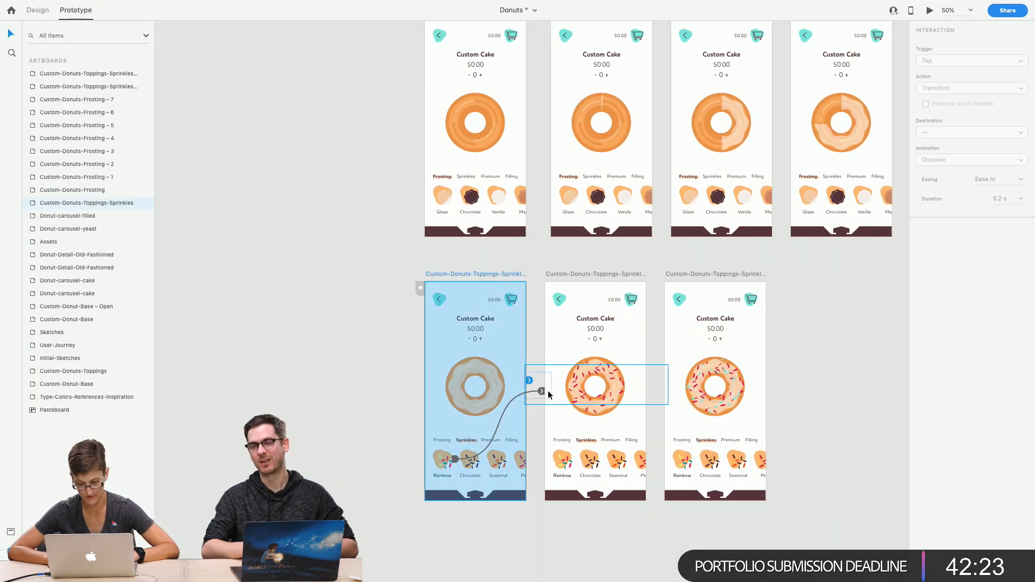
left_click_drag(540, 391, 541, 390)
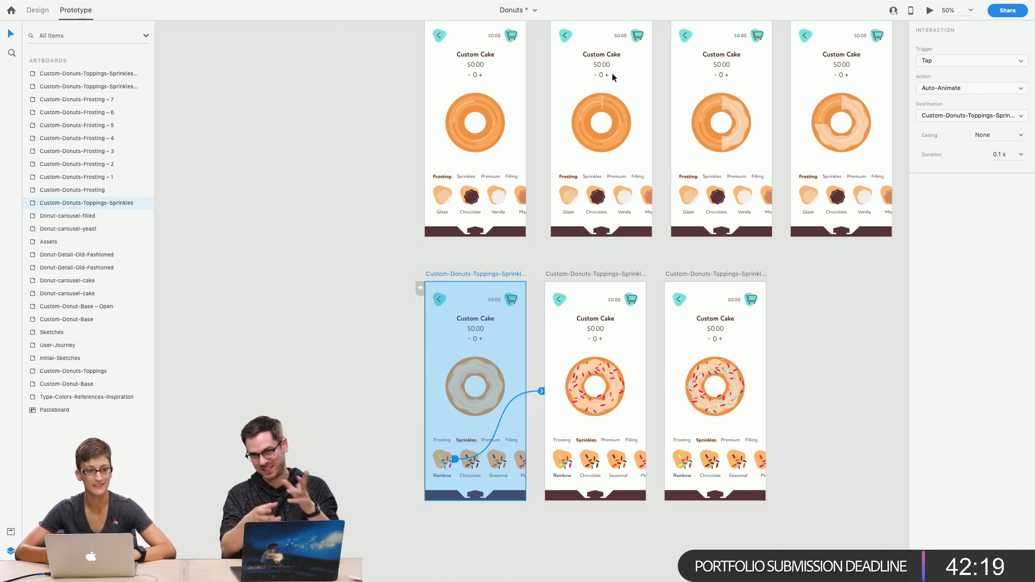
left_click(9, 532)
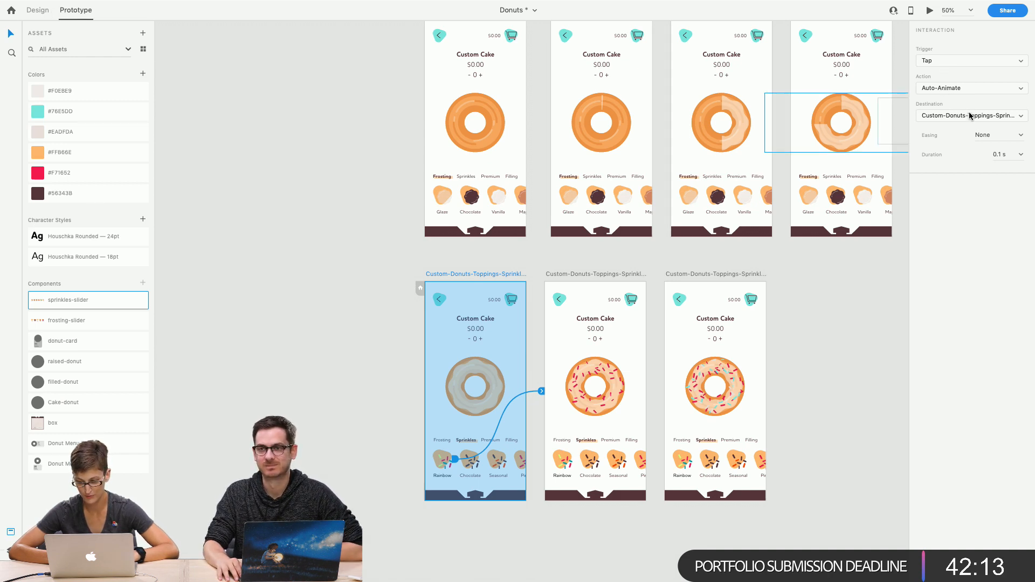
left_click(1020, 136)
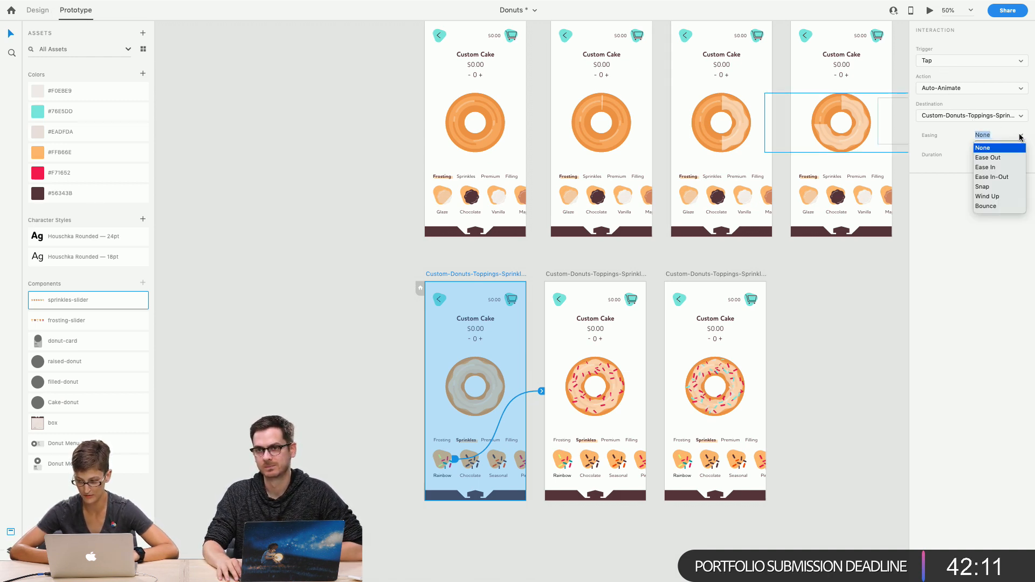
left_click(982, 186)
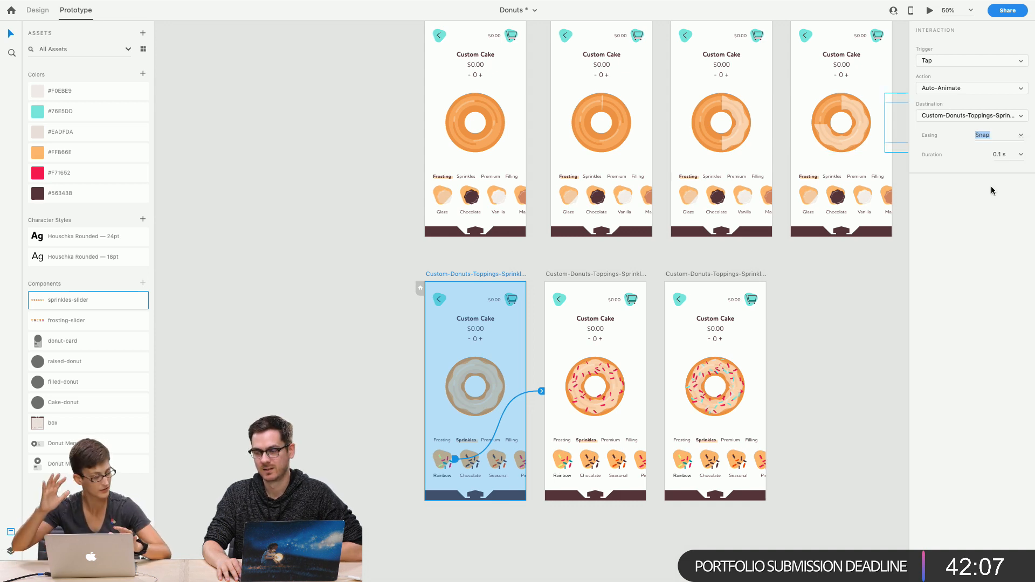
left_click(1001, 154)
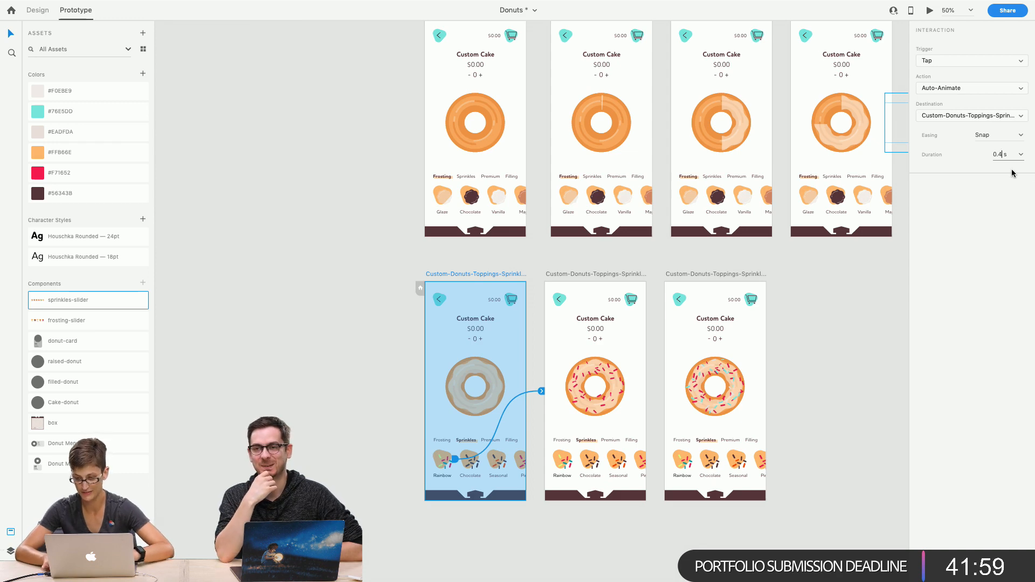
key("Return")
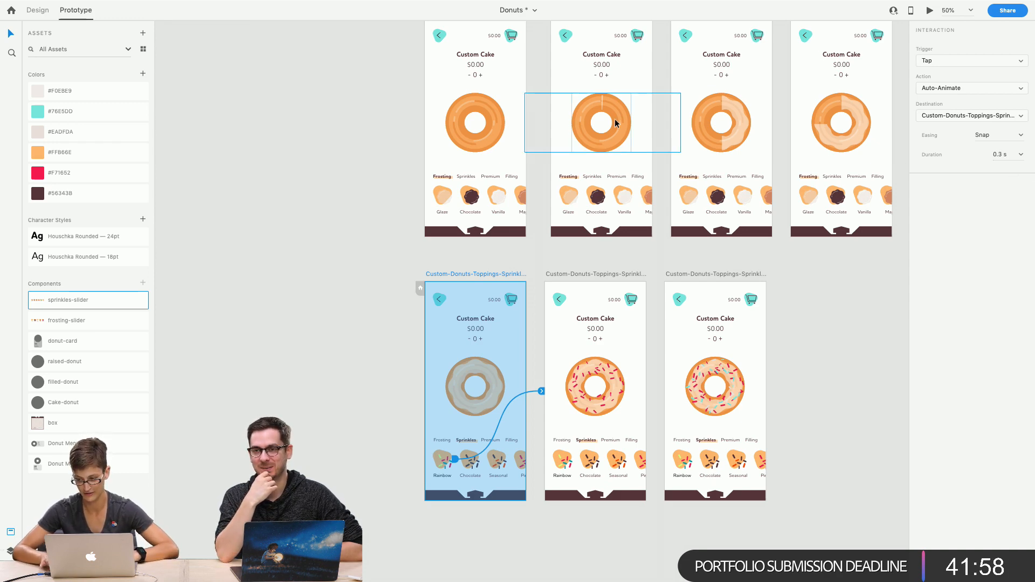
Preview the Rainbow icon's transition with Snap easing at 0.3 s and close the preview
left_click(929, 12)
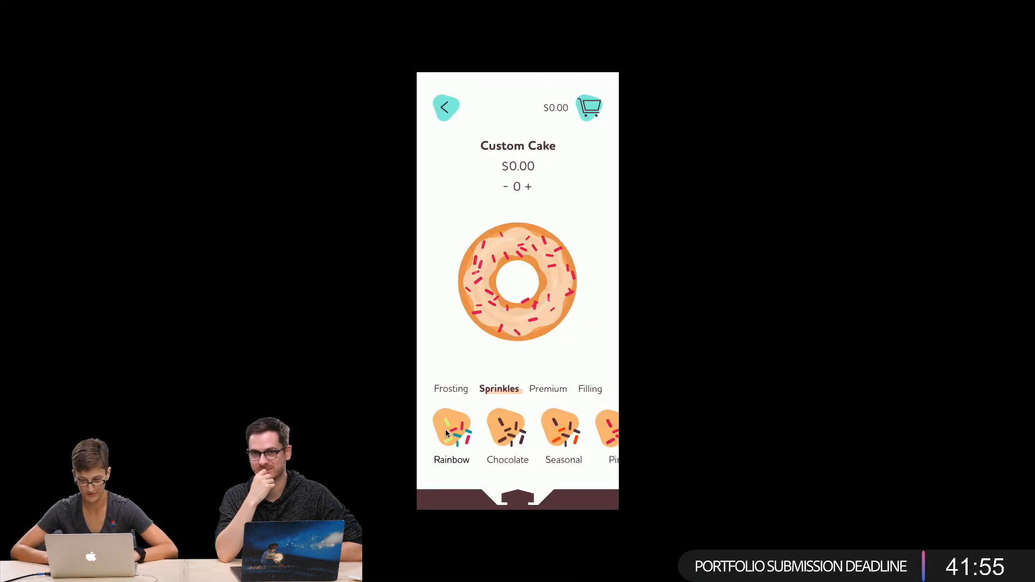
mouse_move(181, 2)
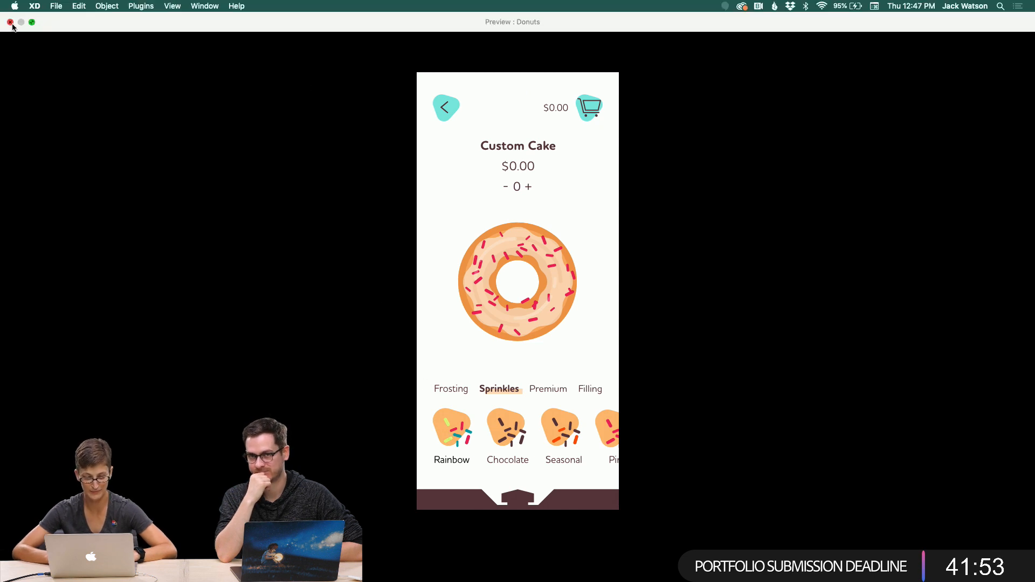
left_click(11, 24)
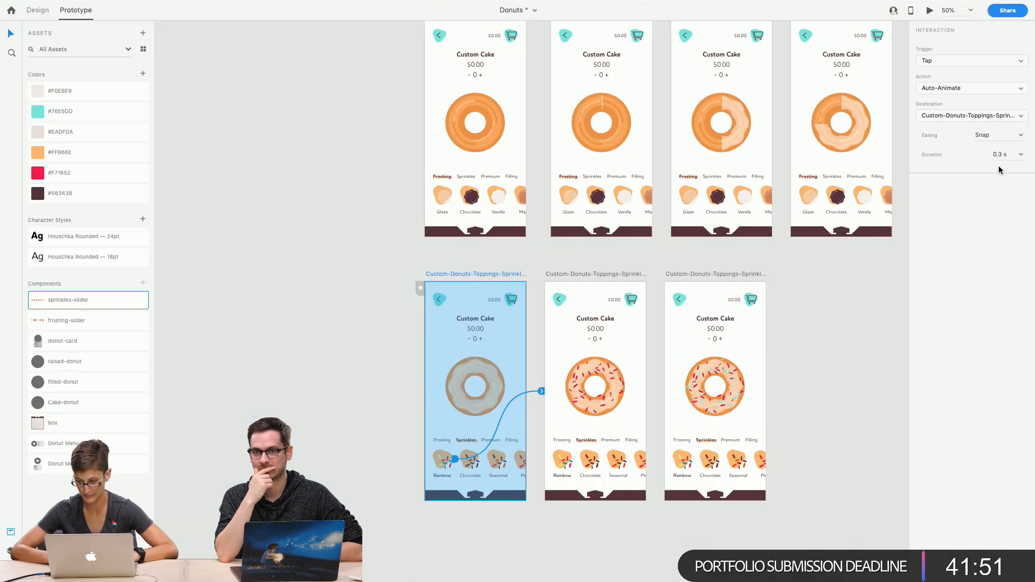
Set the rainbow transition's duration to 0.5 s and test it in the preview
type("0.3")
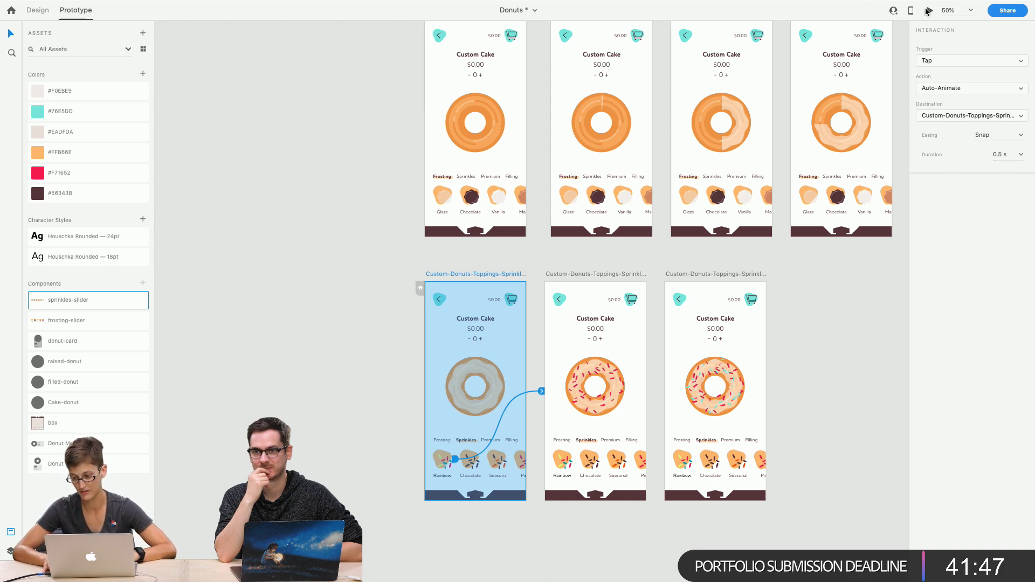
left_click(928, 10)
left_click(451, 426)
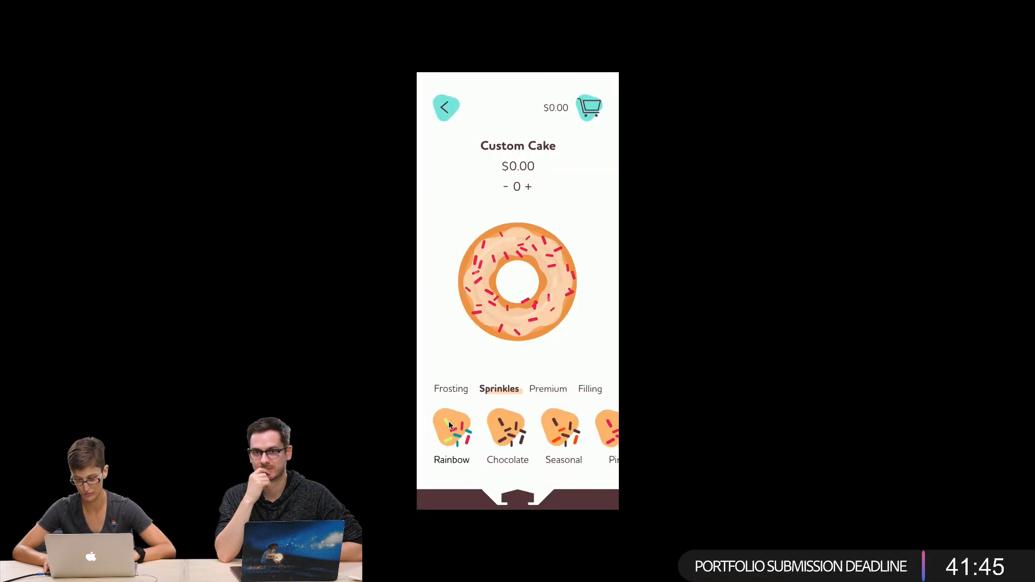
mouse_move(144, 4)
left_click(11, 22)
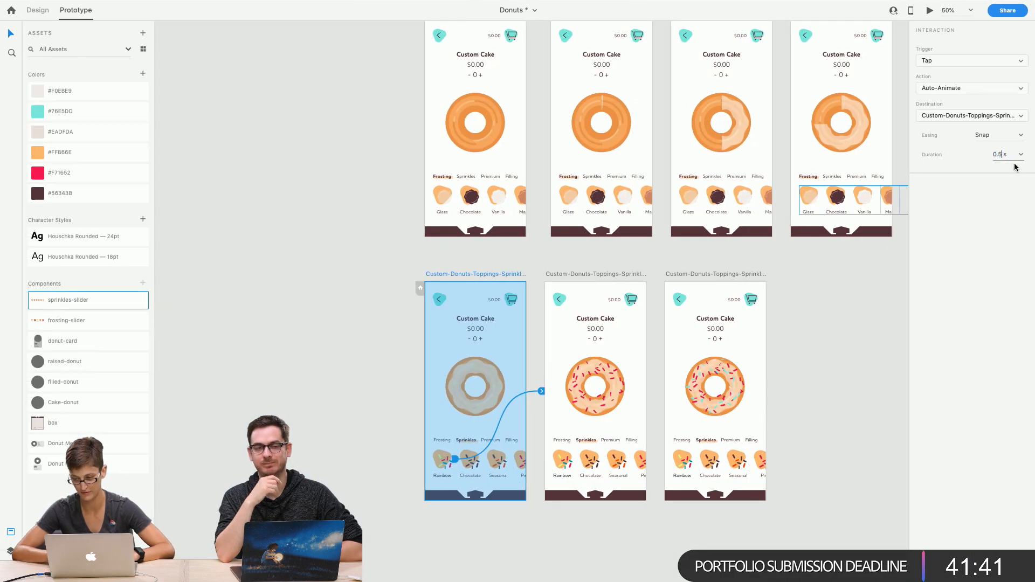
Set the rainbow transition's duration to 0.4 s and check the animation in the preview
key("BackSpace")
type("4")
key("Return")
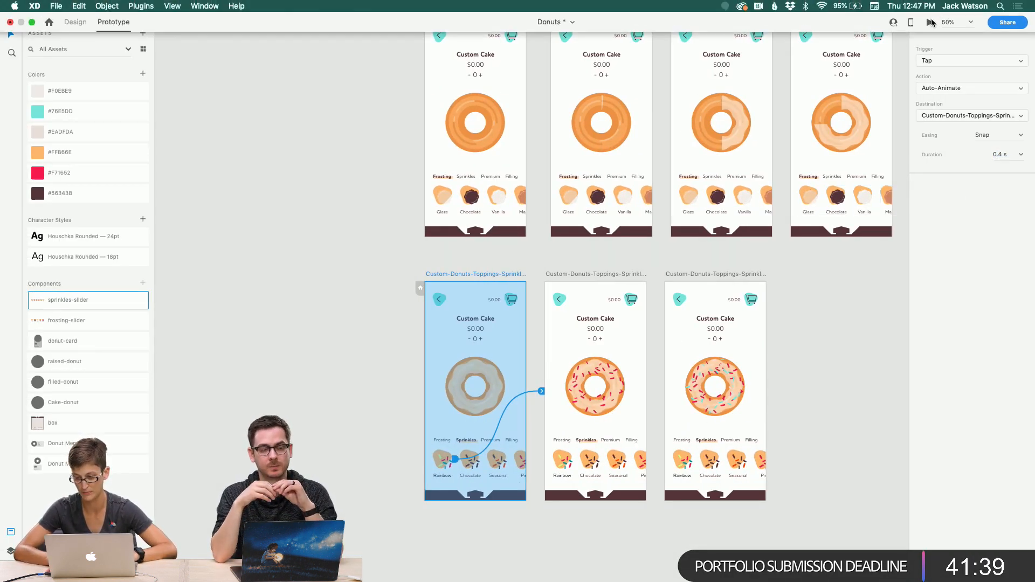
left_click(931, 23)
left_click(443, 428)
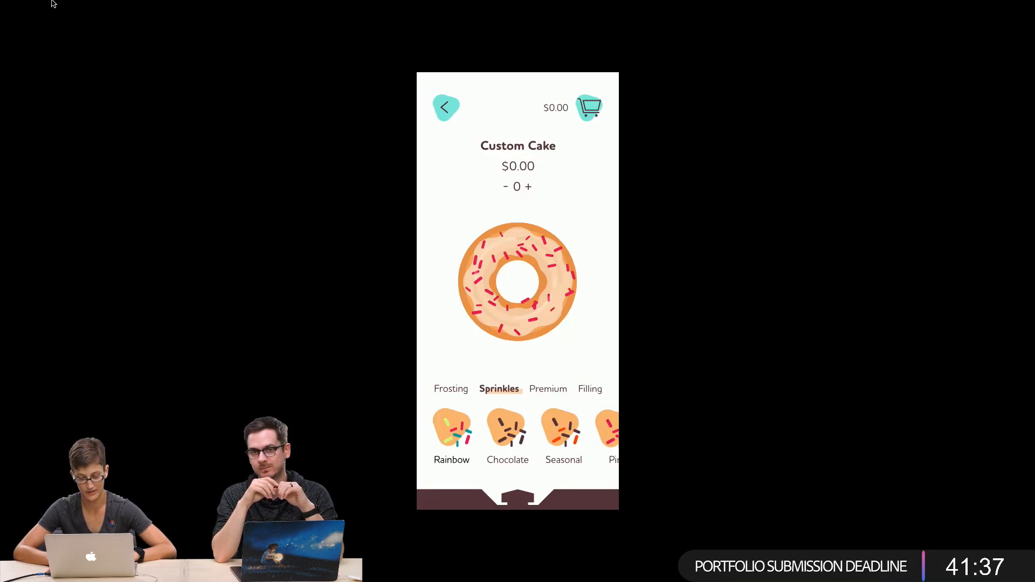
left_click(10, 22)
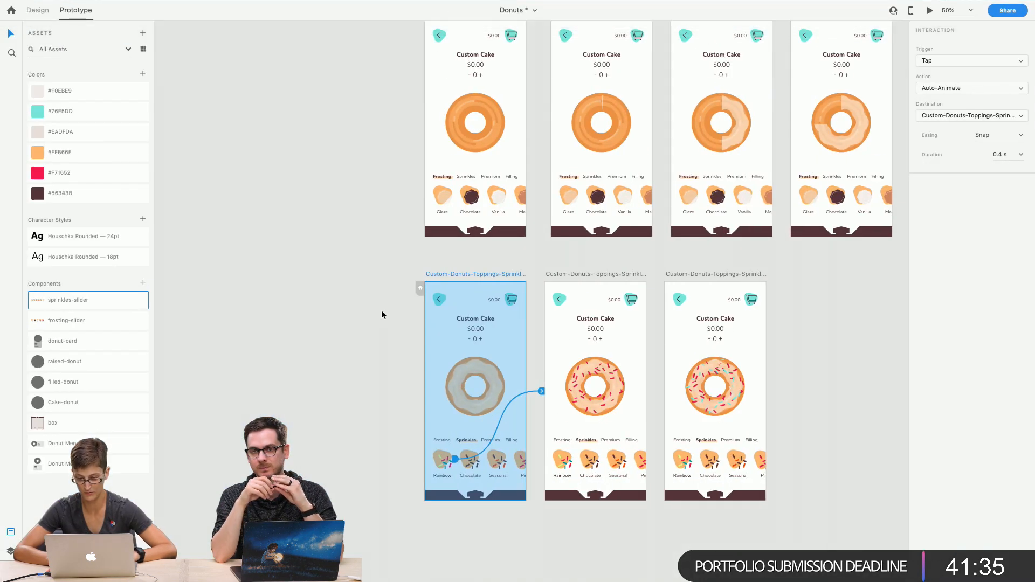
Link the second sprinkles artboard to the third with a Time trigger, Auto-Animate and easing set to None
left_click(595, 280)
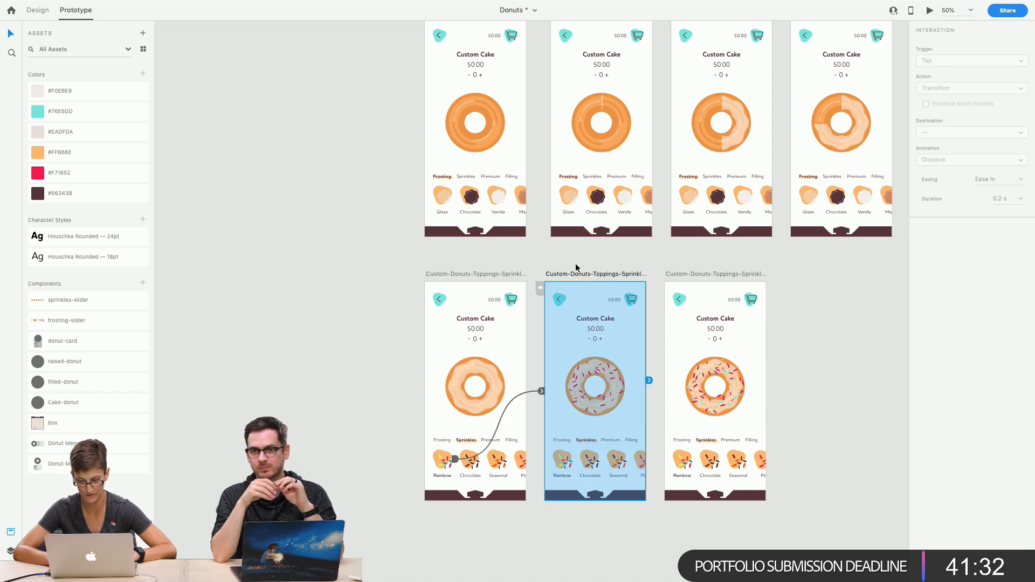
left_click(658, 383)
left_click(585, 274)
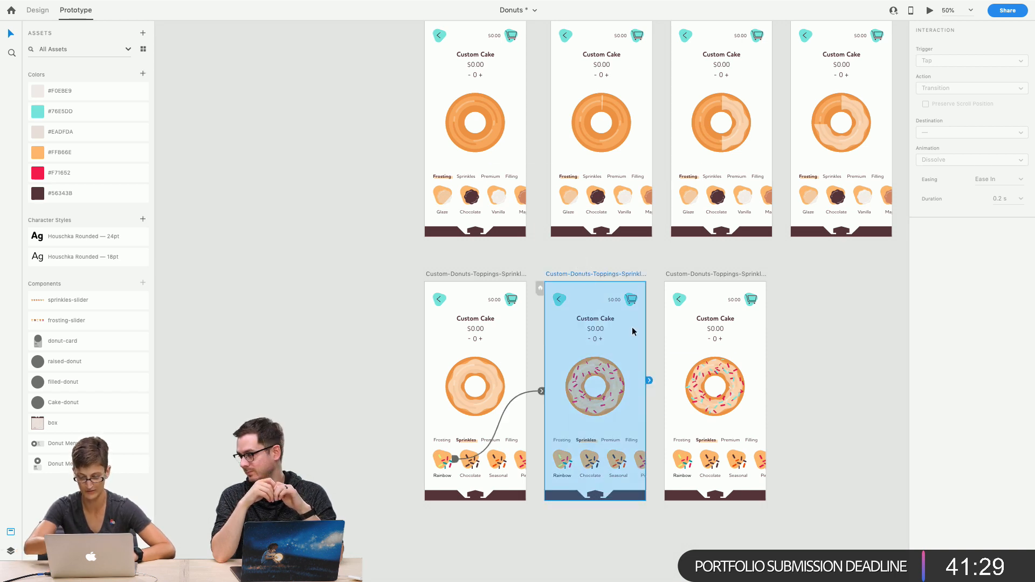
left_click_drag(663, 382, 714, 323)
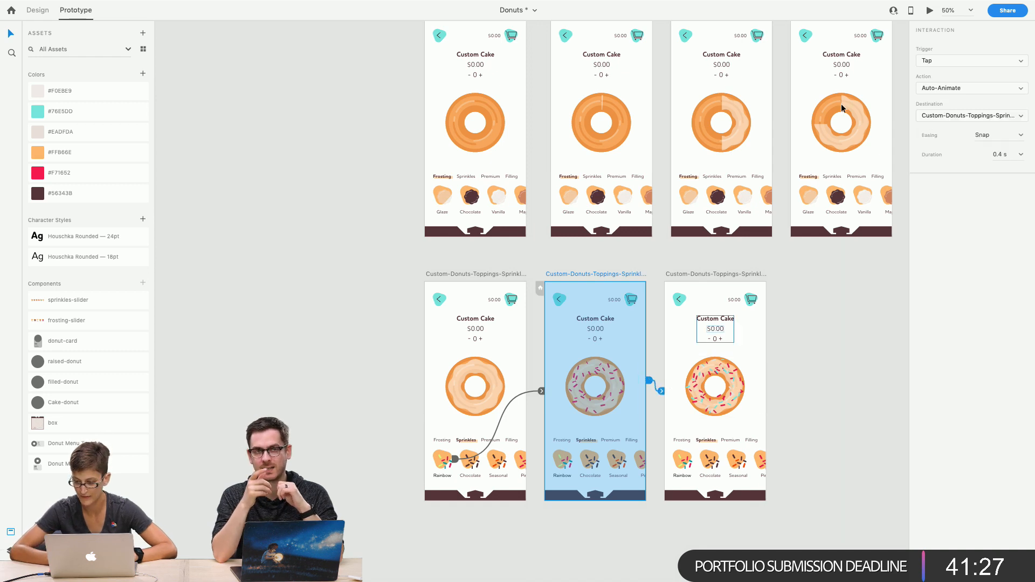
left_click(933, 61)
left_click(928, 79)
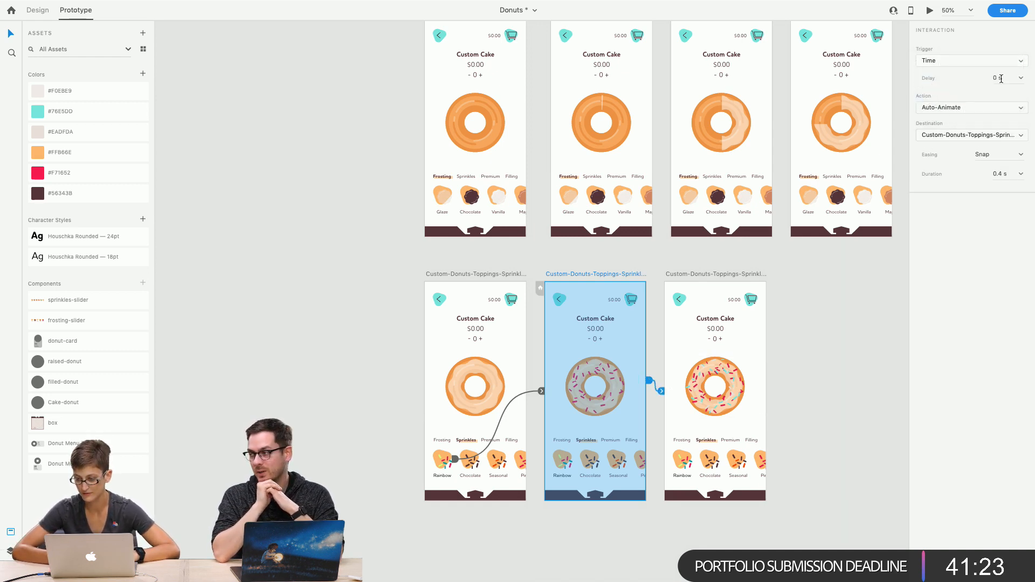
left_click(1020, 156)
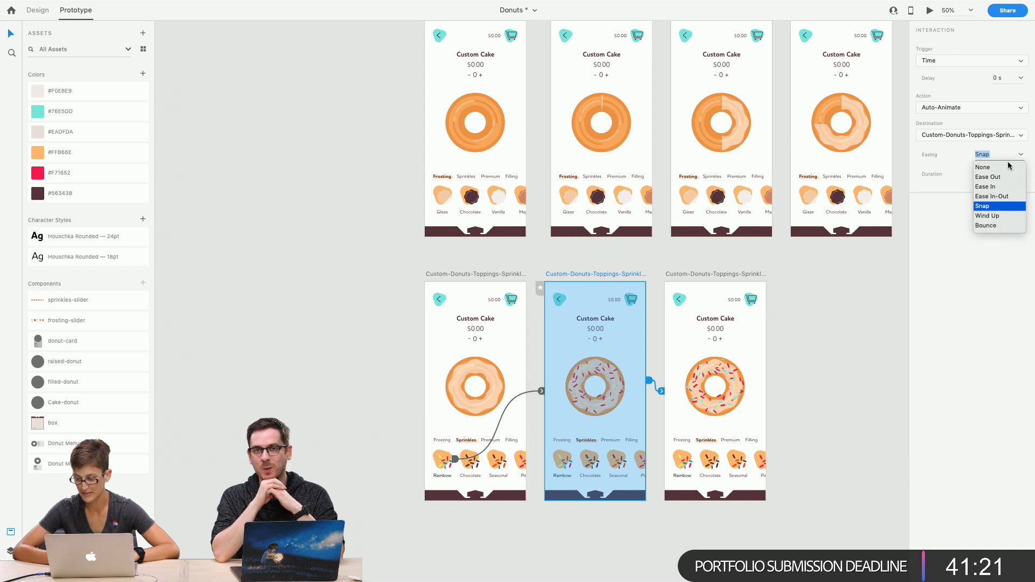
left_click(1005, 168)
left_click(975, 174)
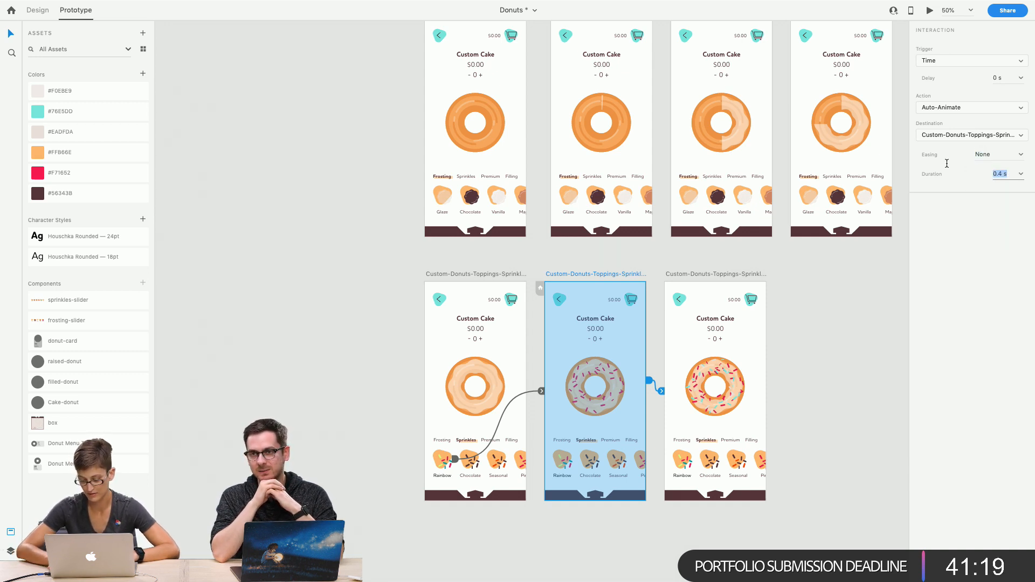
Preview the full sprinkle sequence from the first sprinkles artboard by triggering the Rainbow icon
left_click(437, 276)
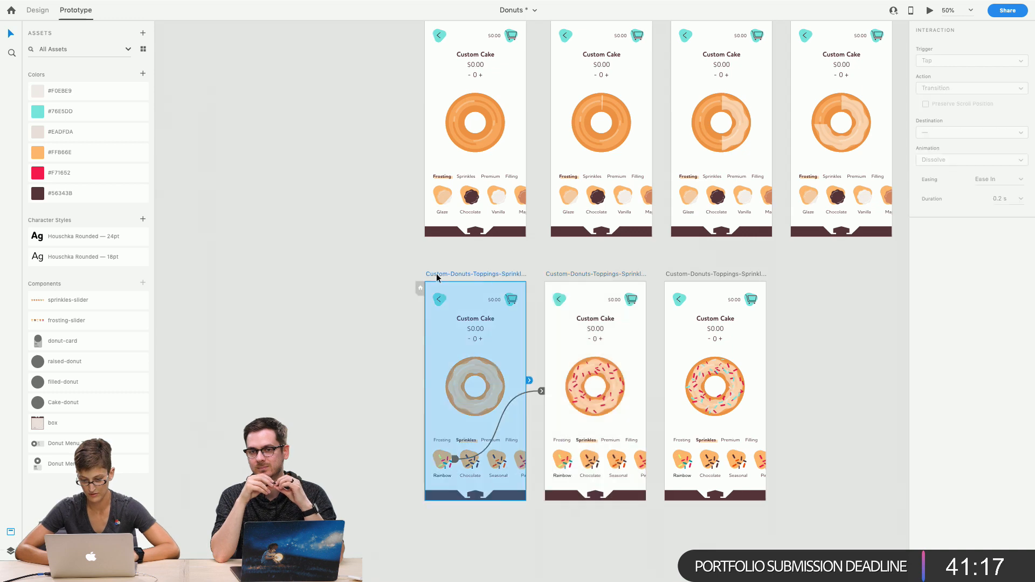
left_click(931, 12)
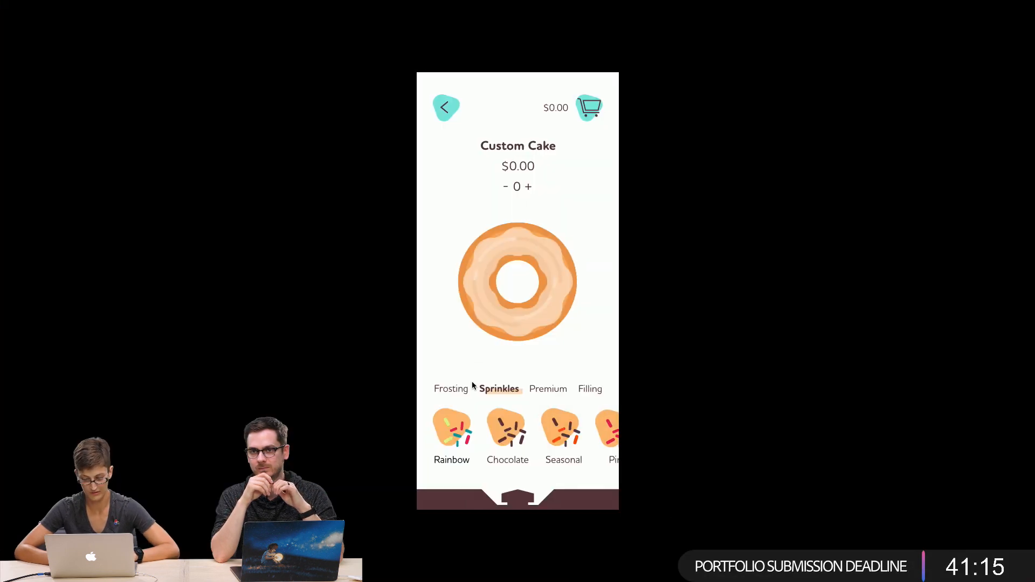
left_click(443, 426)
mouse_move(144, 2)
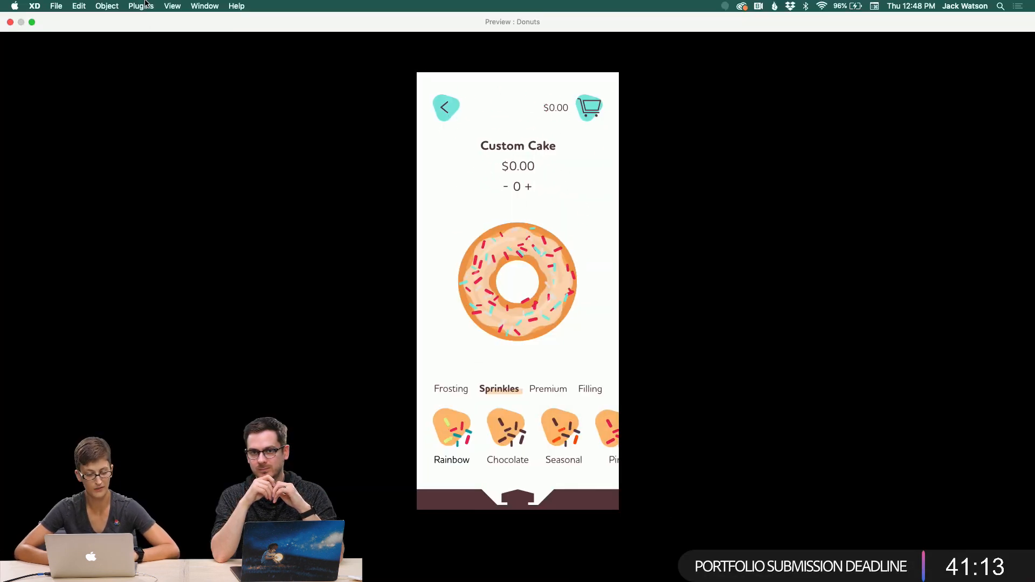
Change the easing of the timed transition from the second to the third sprinkles artboard to Snap
left_click(11, 22)
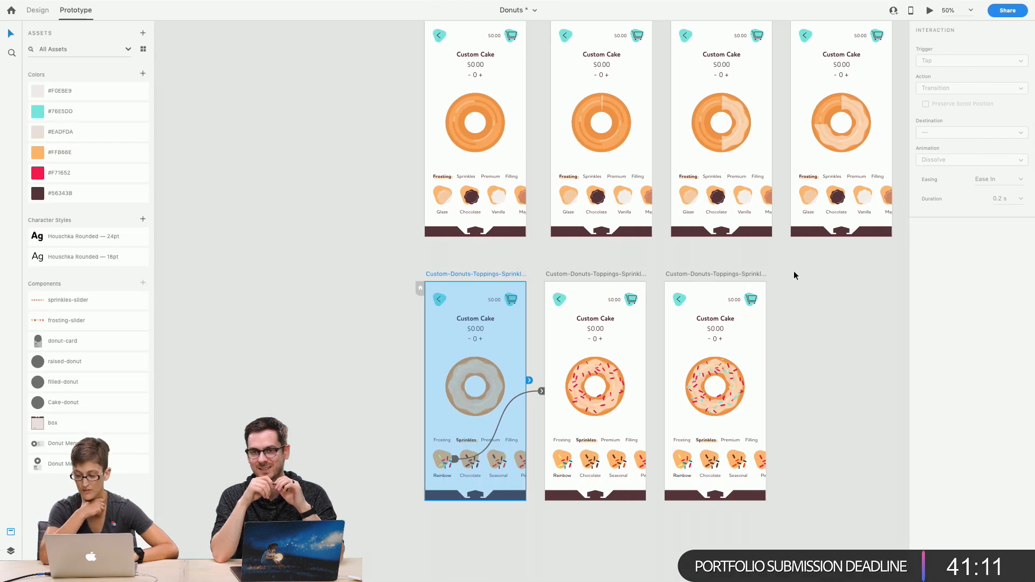
left_click(725, 274)
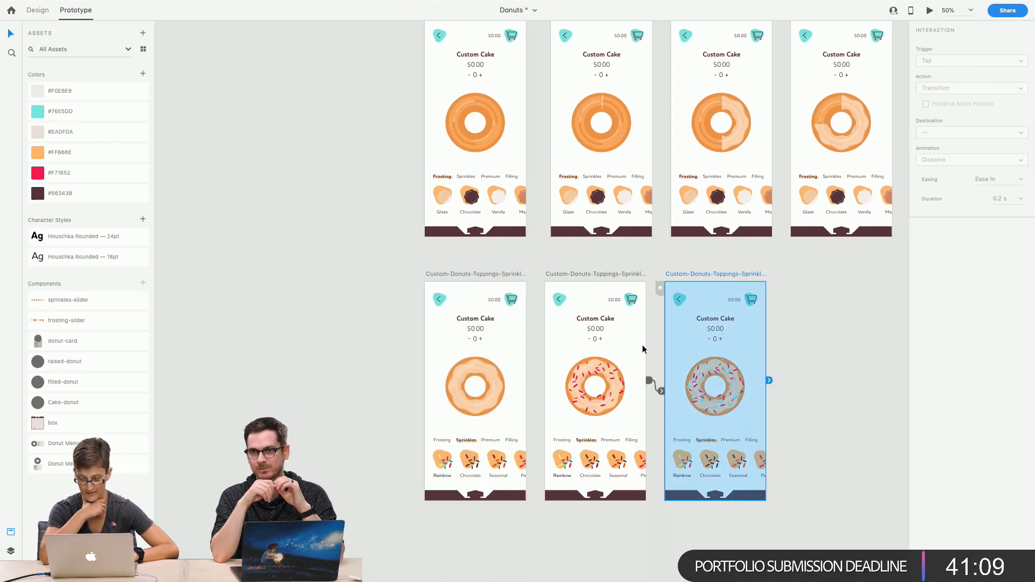
left_click(661, 395)
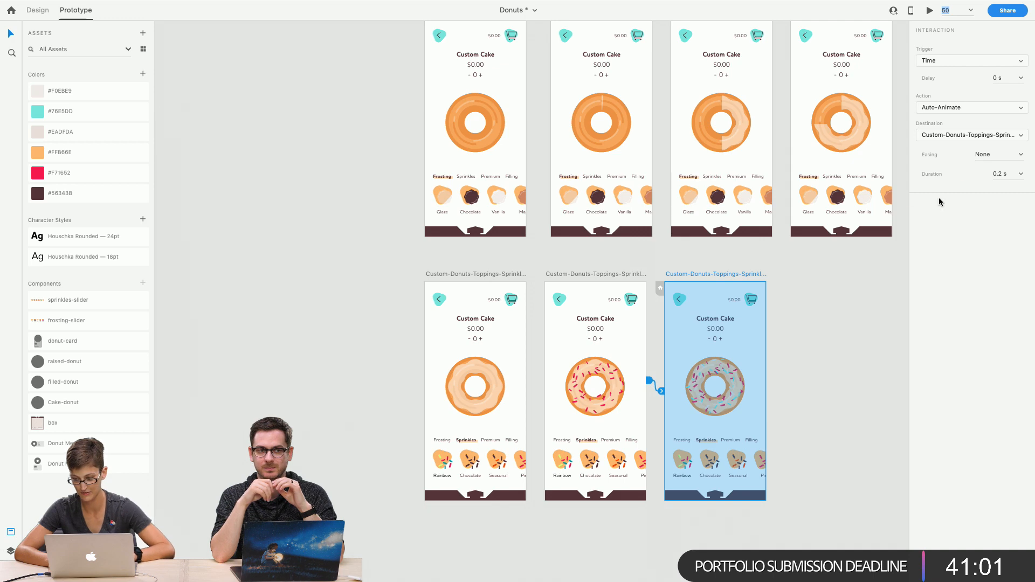
left_click(1021, 154)
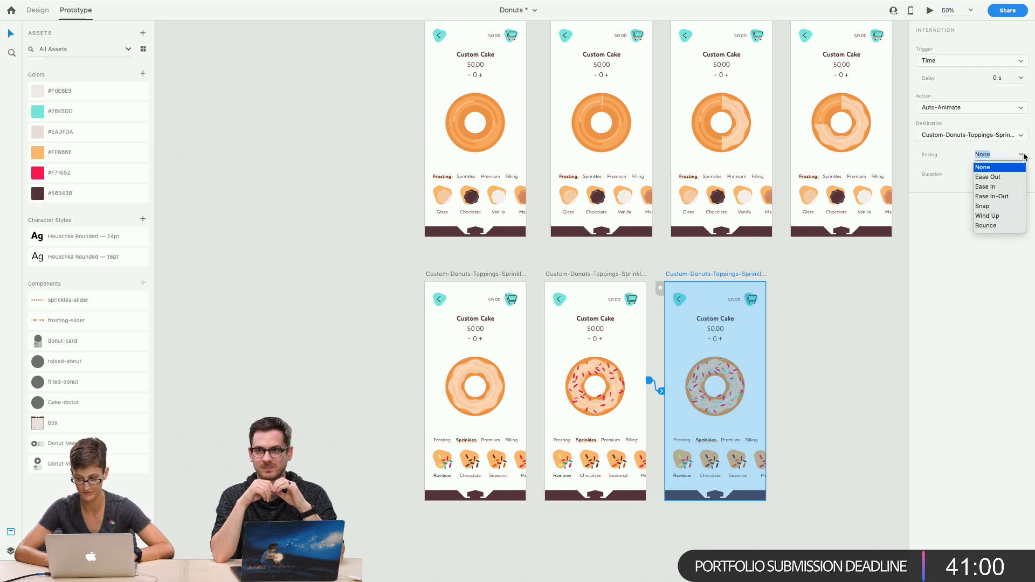
left_click(991, 206)
Preview the sprinkle sequence from the first sprinkles artboard by triggering the Rainbow icon, and close the preview
left_click(511, 276)
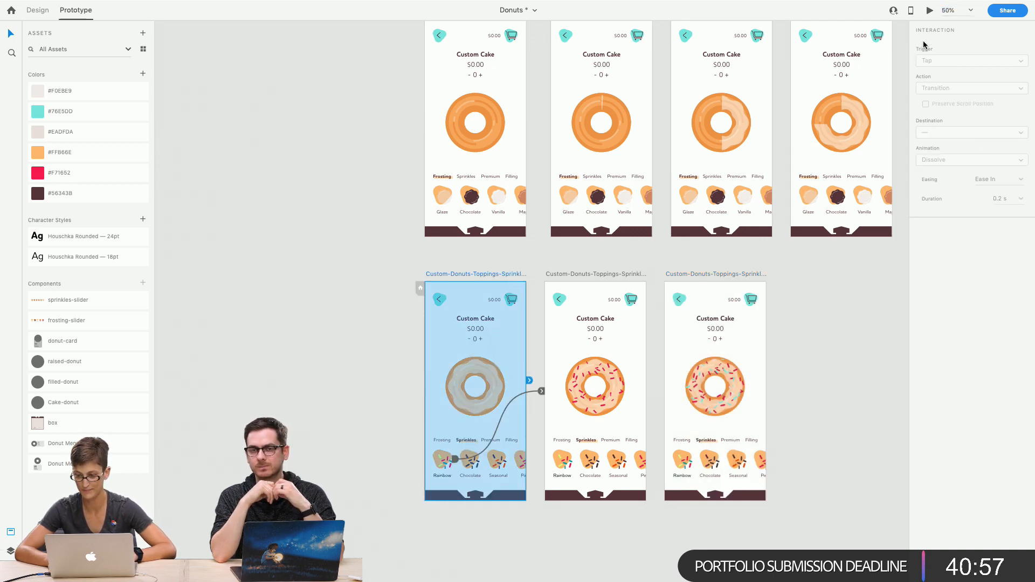
left_click(930, 10)
left_click(443, 427)
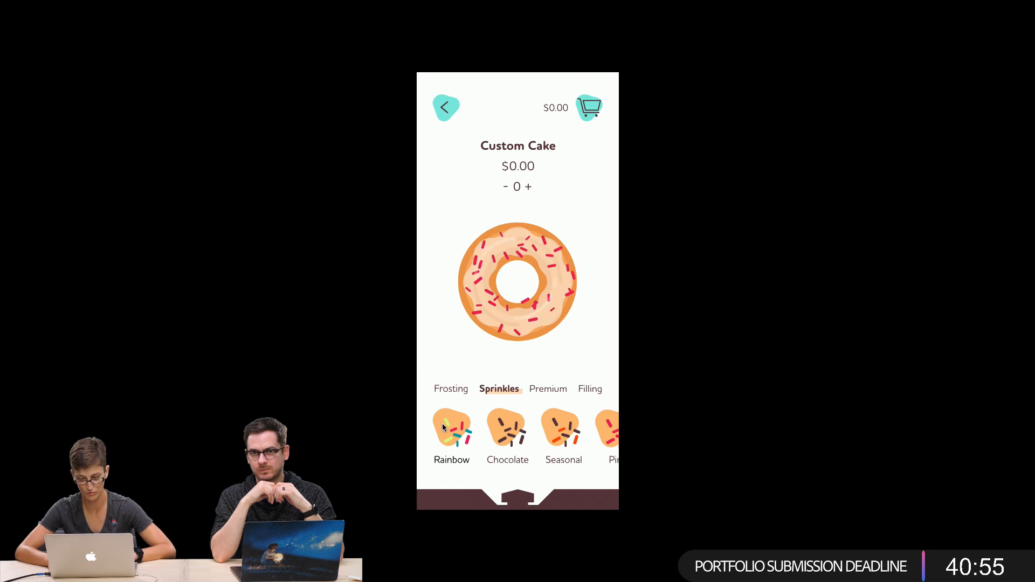
mouse_move(2, 3)
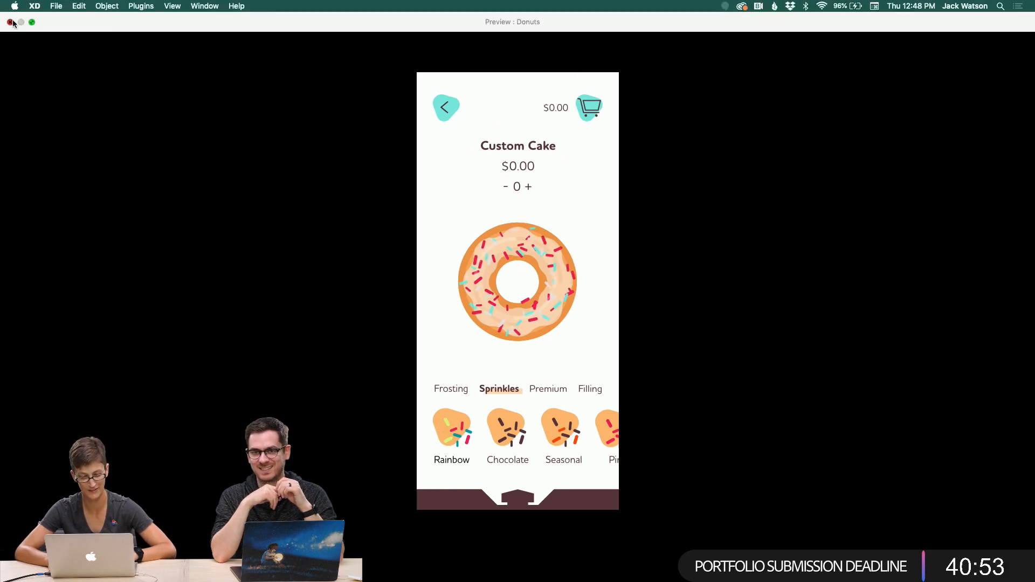
left_click(11, 22)
Link the Rainbow icon on the third sprinkles artboard back to the first sprinkles artboard with a Tap trigger and Auto-Animate
double_click(686, 461)
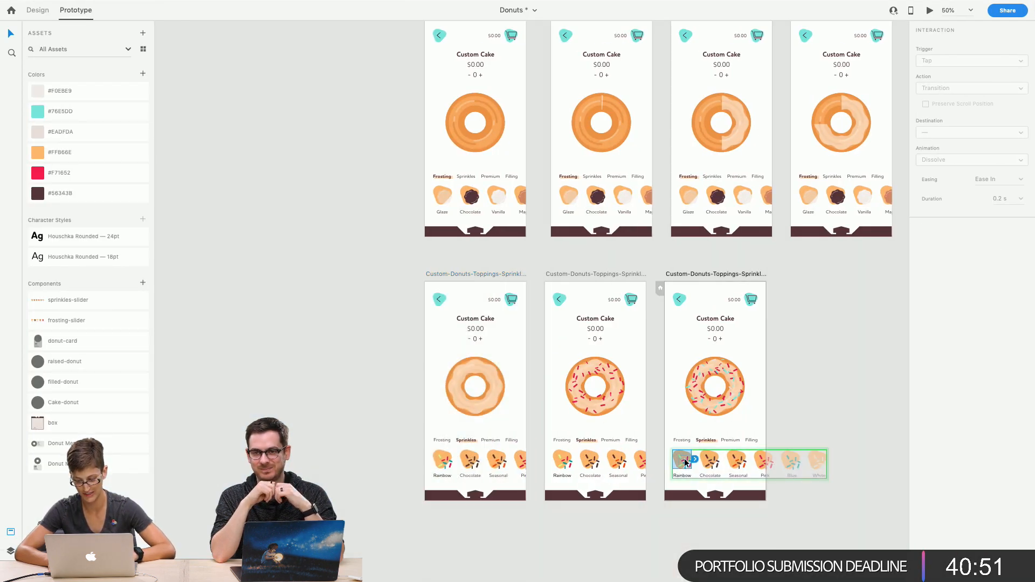
left_click_drag(695, 462, 634, 482)
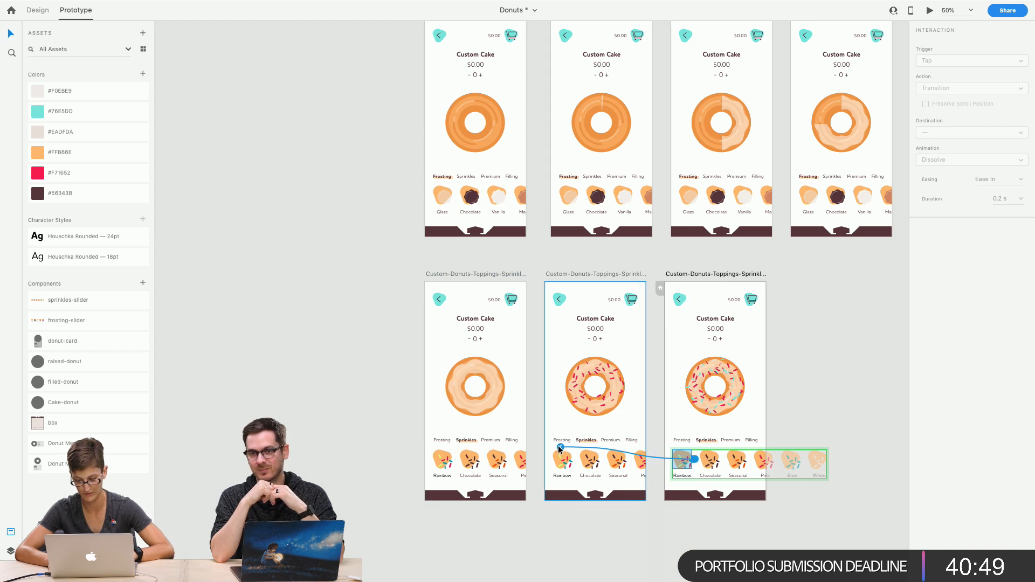
left_click_drag(560, 449, 523, 430)
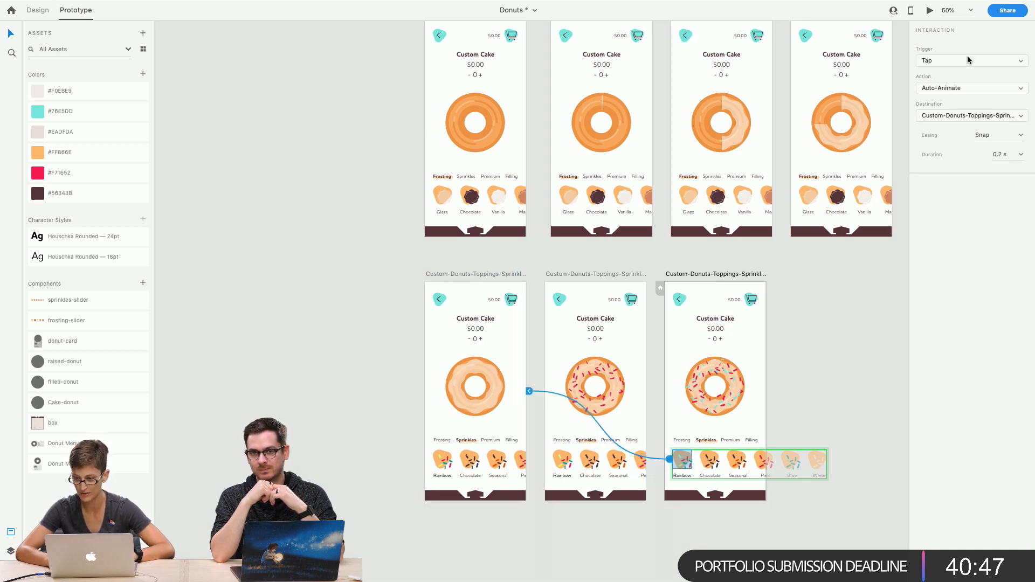
Preview the prototype from the first sprinkles artboard by triggering the Rainbow icon to test the linked sequence
left_click(509, 276)
left_click(930, 12)
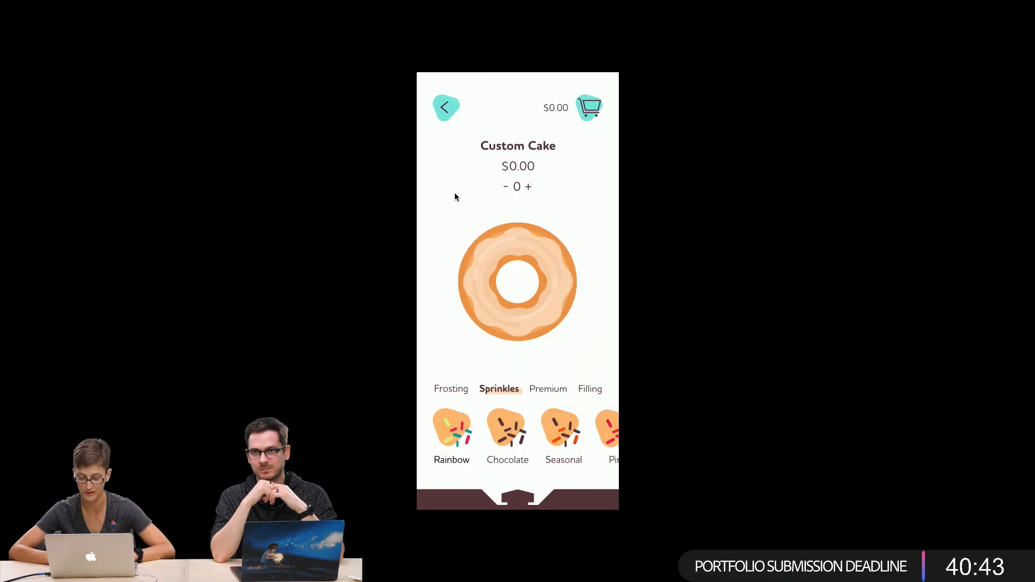
left_click(448, 416)
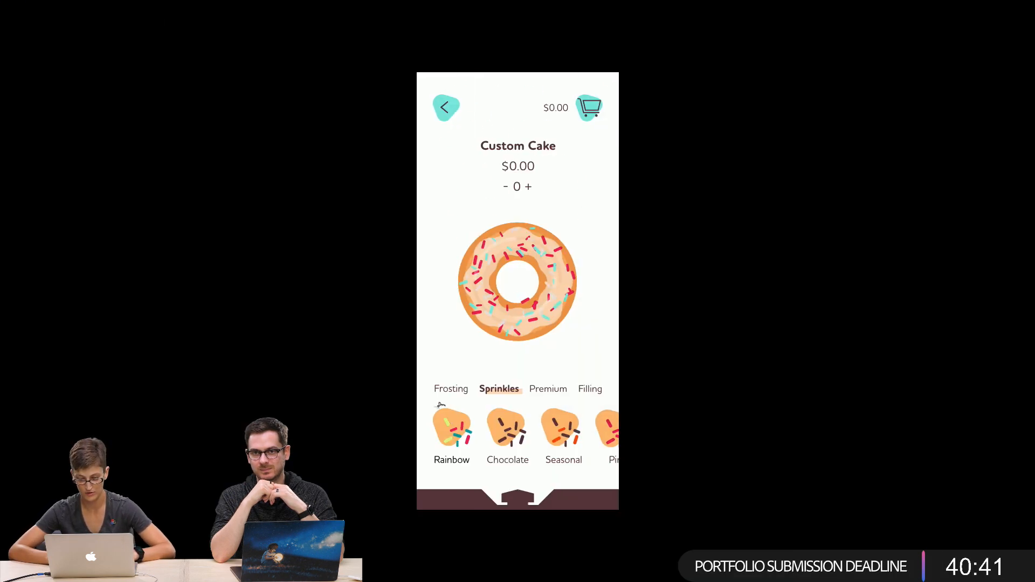
mouse_move(128, 3)
left_click(9, 22)
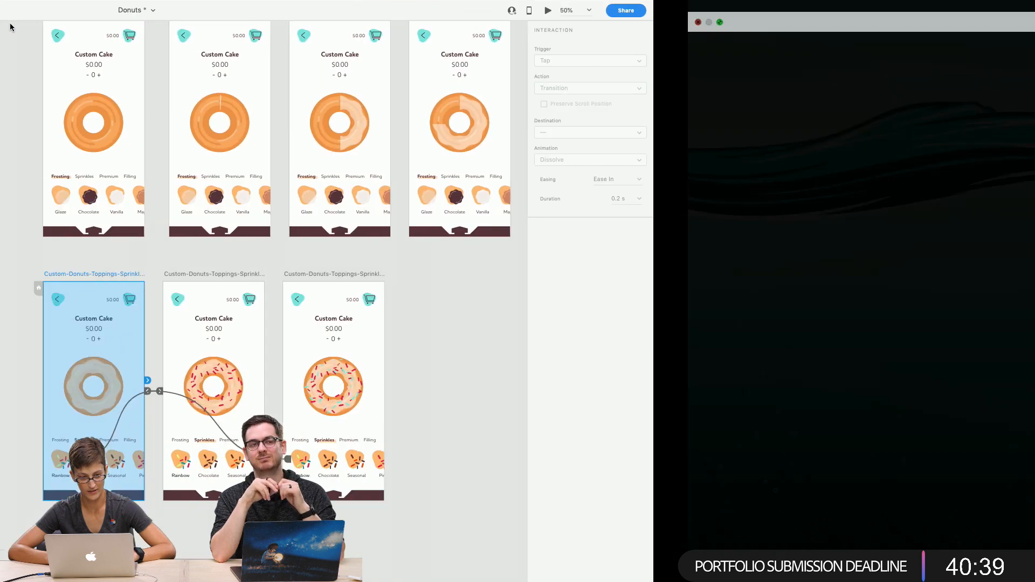
Link the Sprinkles label on Custom-Donuts-Frosting – 3 to the first sprinkles artboard with a Tap trigger and Auto-Animate
left_click(246, 259)
scroll(272, 293, "right", 5)
scroll(272, 293, "up", 3)
scroll(271, 294, "down", 1)
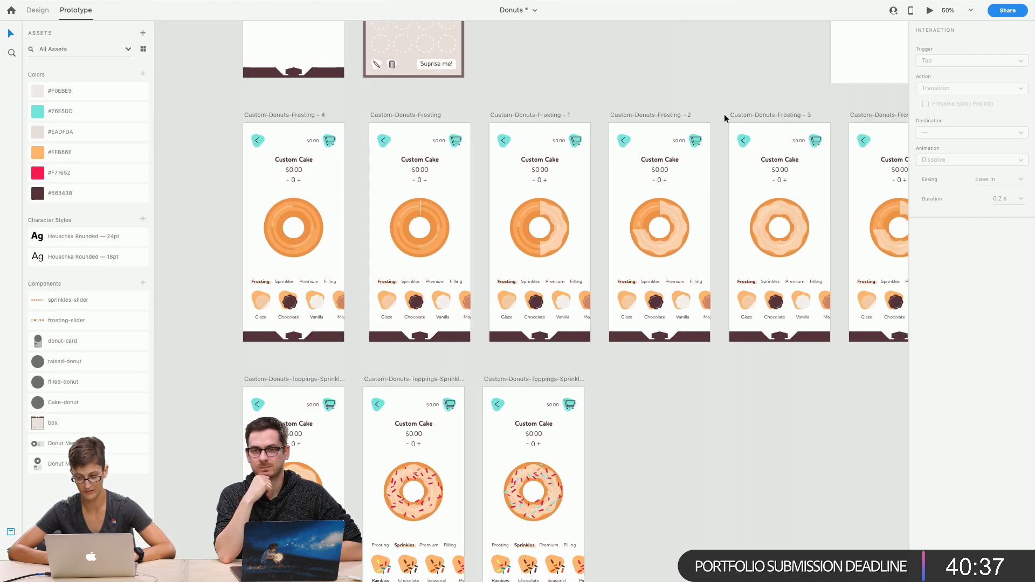
left_click(745, 116)
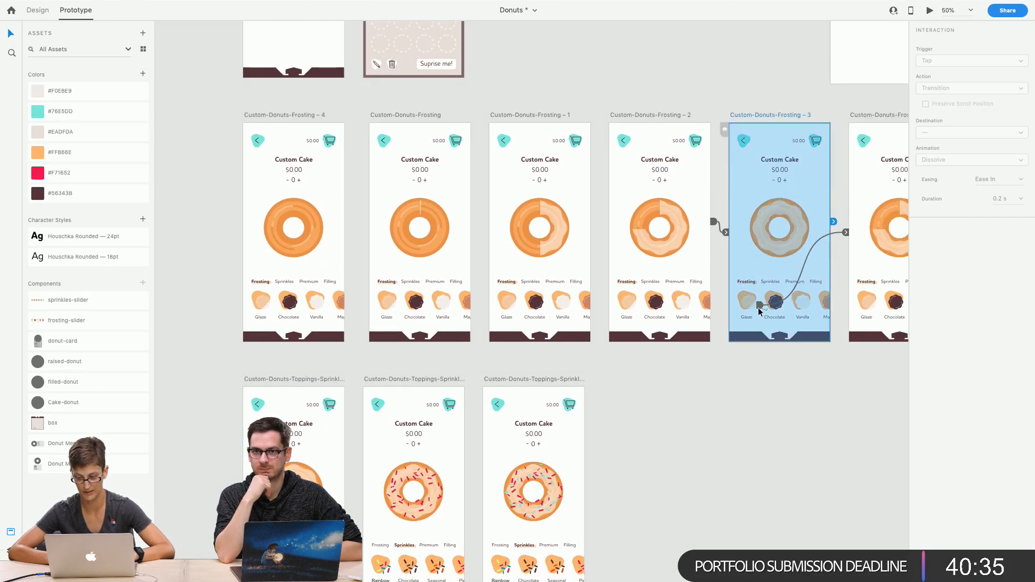
left_click(760, 284)
double_click(770, 283)
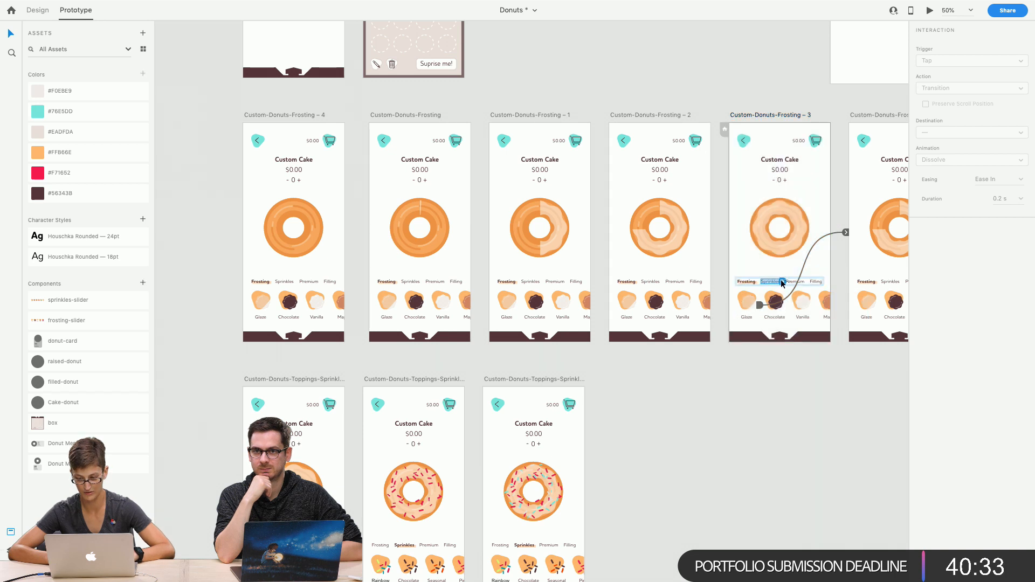
left_click_drag(781, 280, 294, 387)
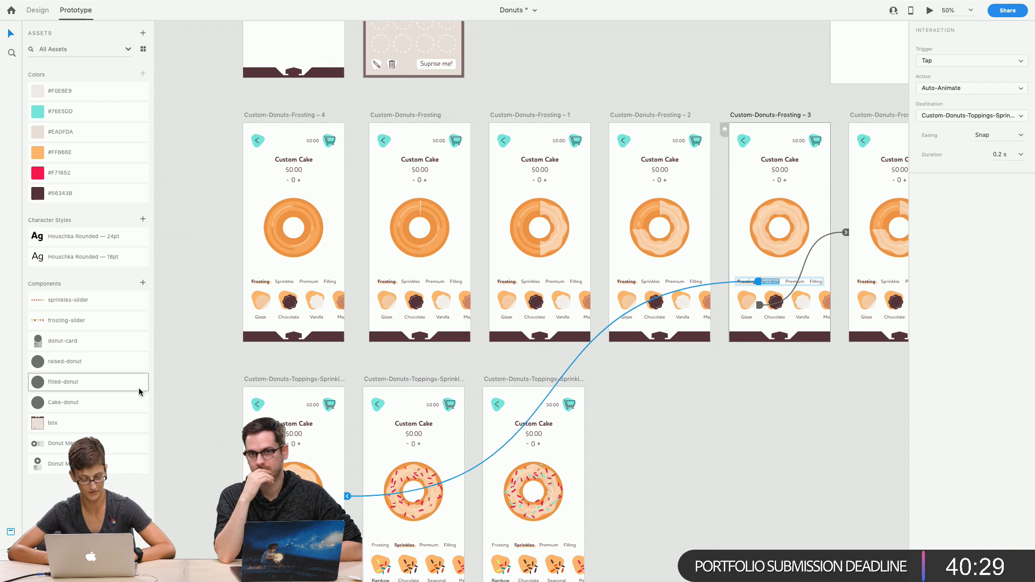
Preview from Custom-Donuts-Frosting – 4 by applying the Glaze frosting and switching to the Sprinkles category
scroll(181, 406, "down", 3)
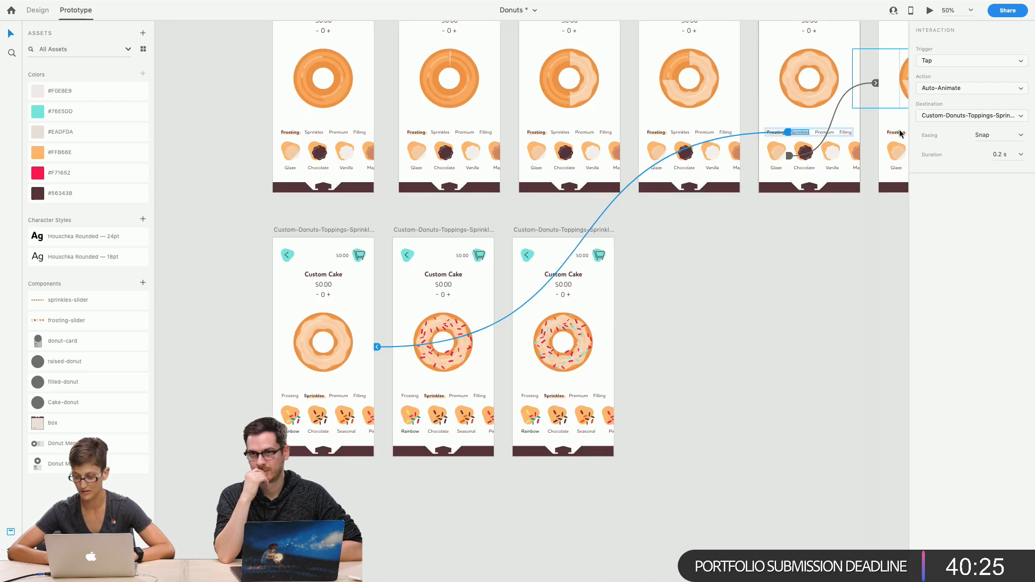
left_click(723, 326)
left_click(367, 121)
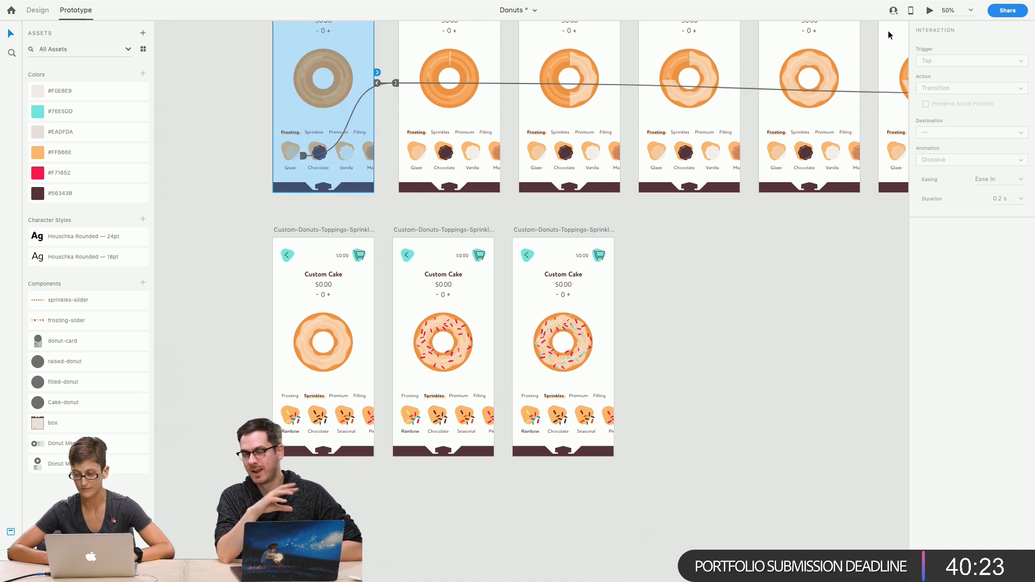
left_click(930, 8)
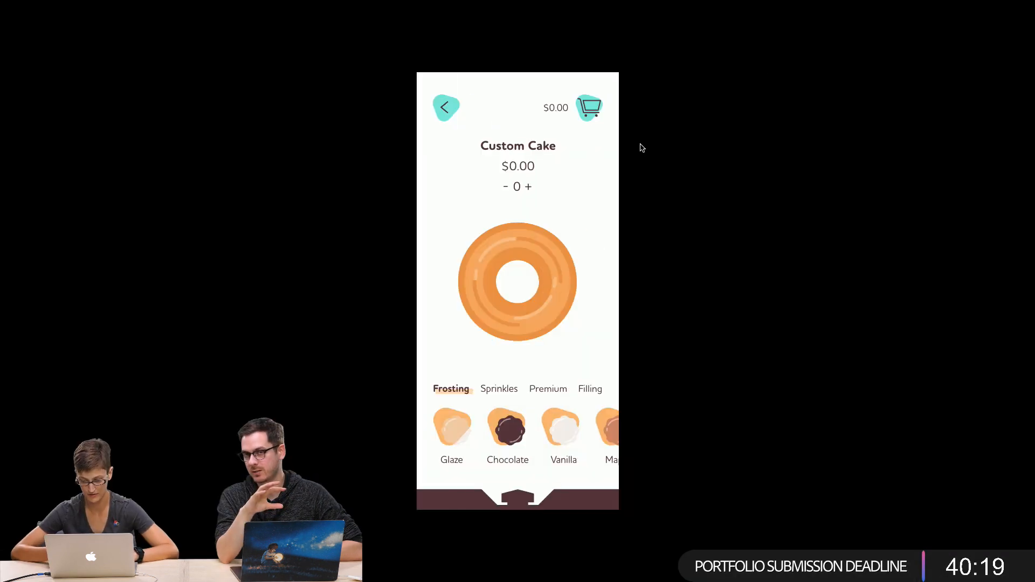
left_click(443, 423)
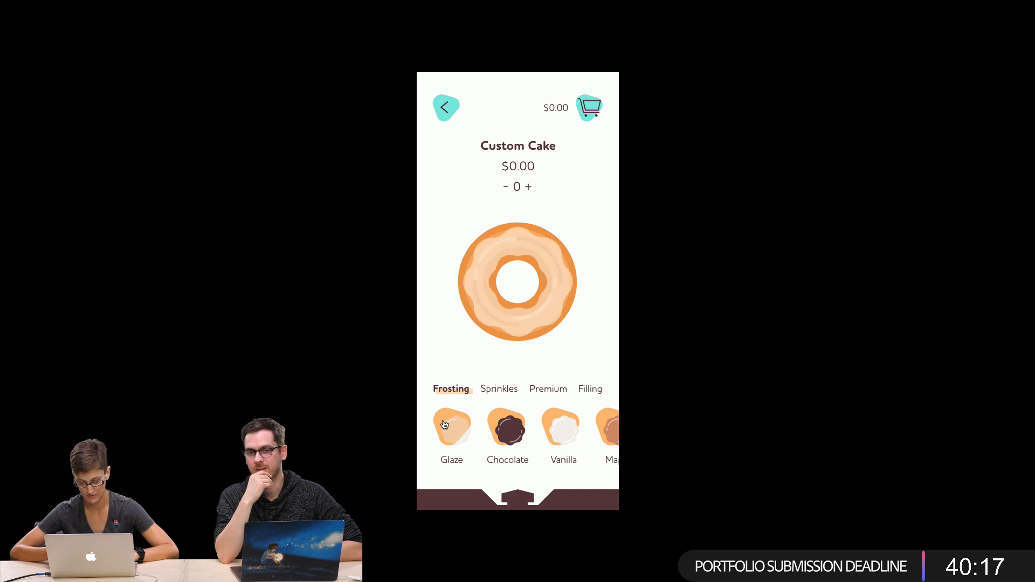
left_click(485, 392)
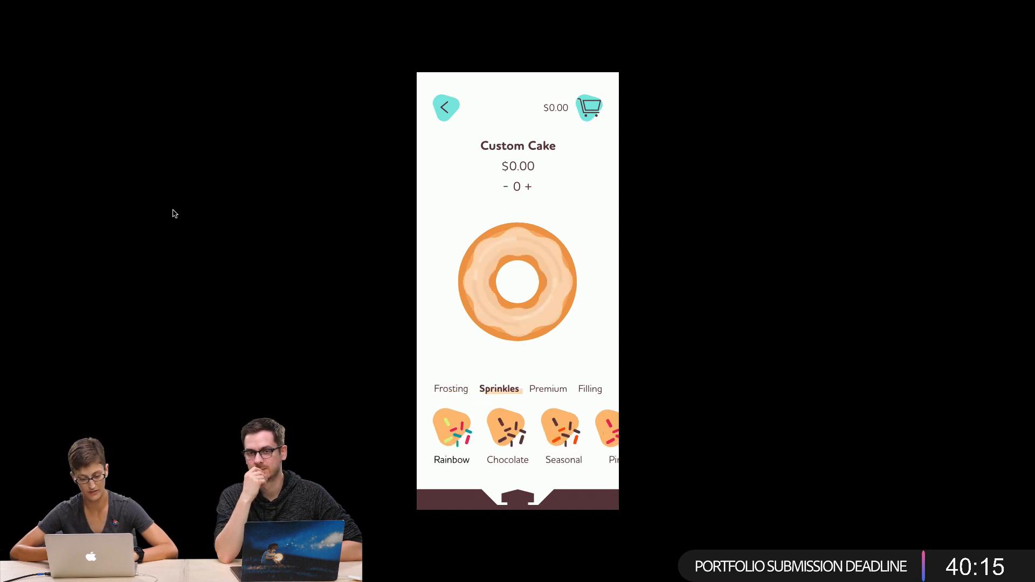
mouse_move(13, 4)
left_click(11, 22)
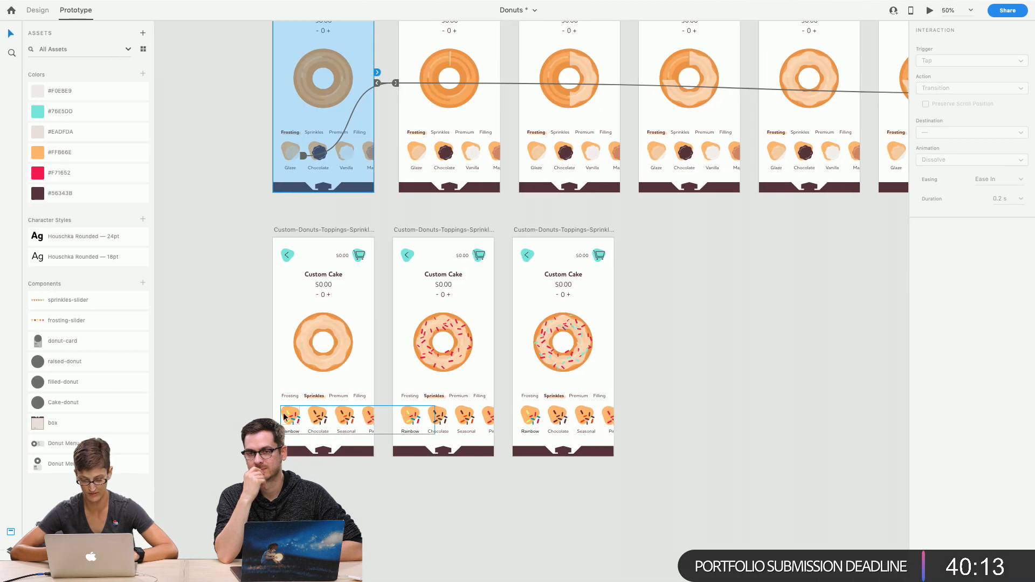
Copy the frosting slider from the Custom-Donuts-Frosting – 3 artboard in Design mode
left_click(199, 400)
scroll(520, 407, "up", 2)
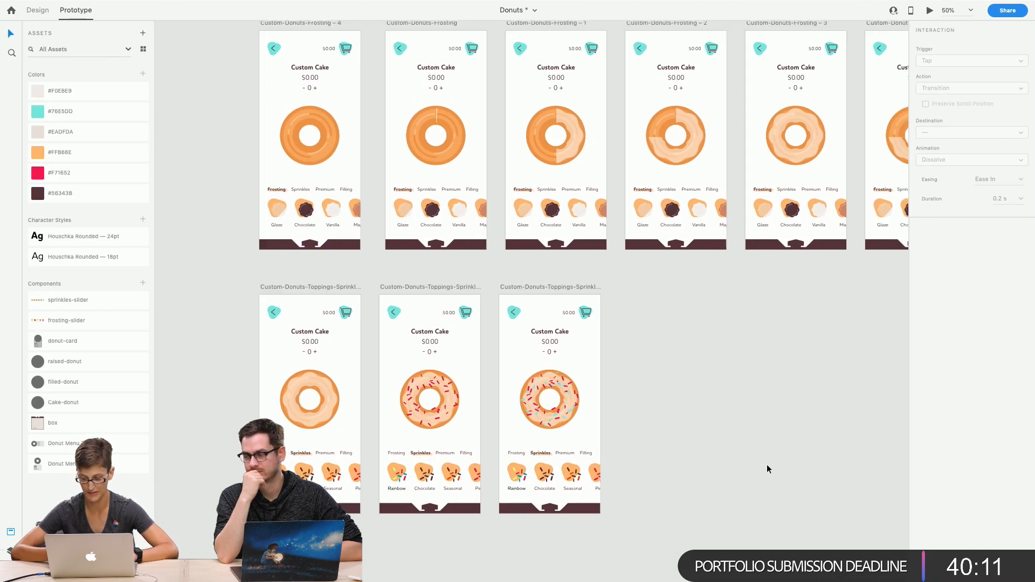
scroll(767, 464, "right", 2)
left_click(739, 233)
left_click(677, 317)
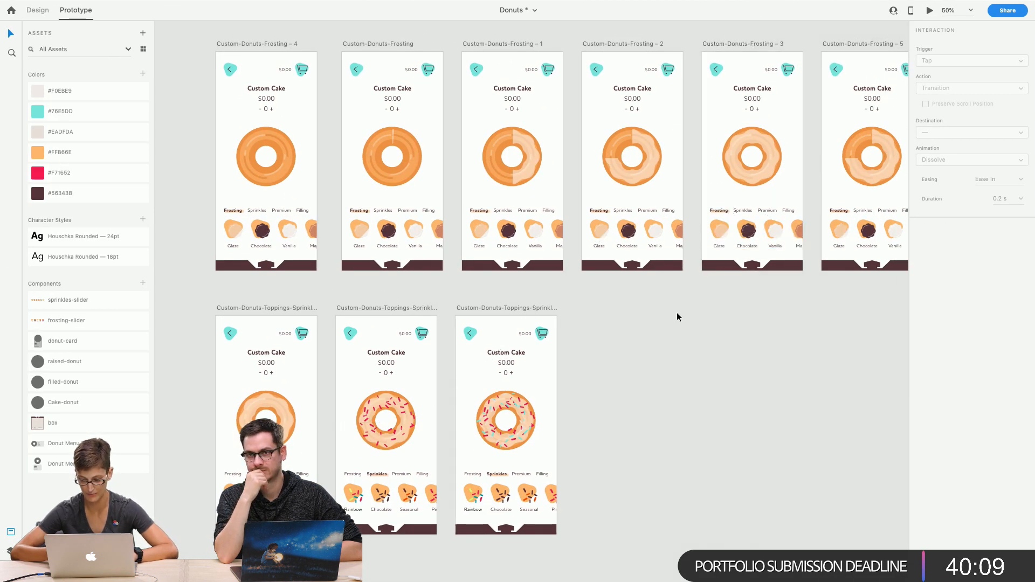
left_click(31, 18)
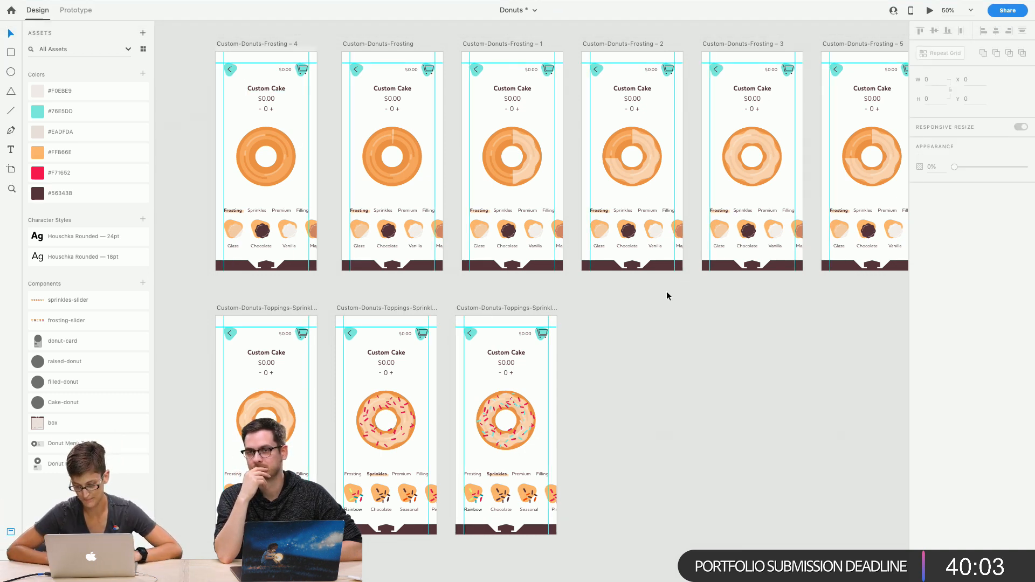
left_click(743, 241)
left_click(638, 323)
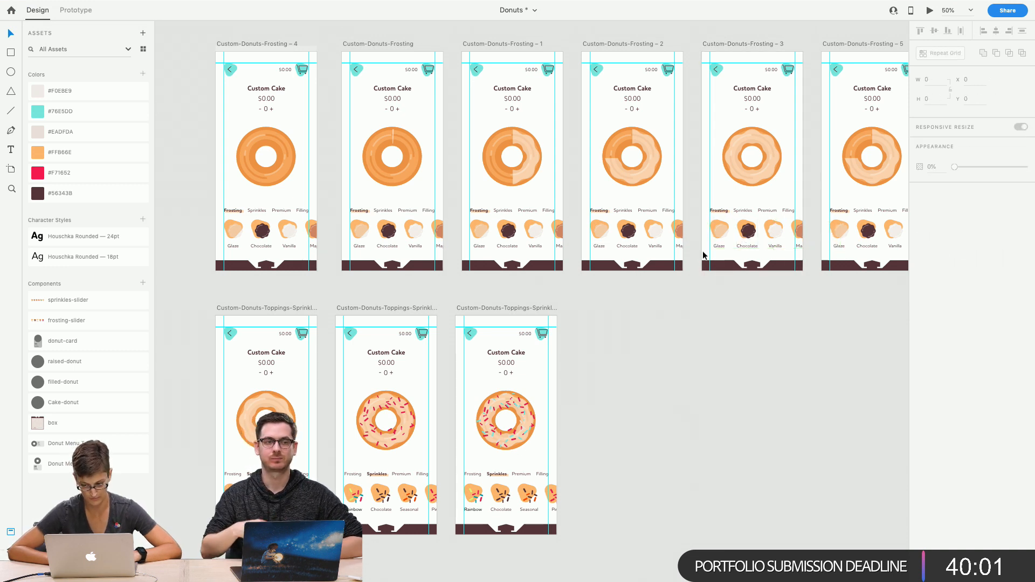
left_click(717, 237)
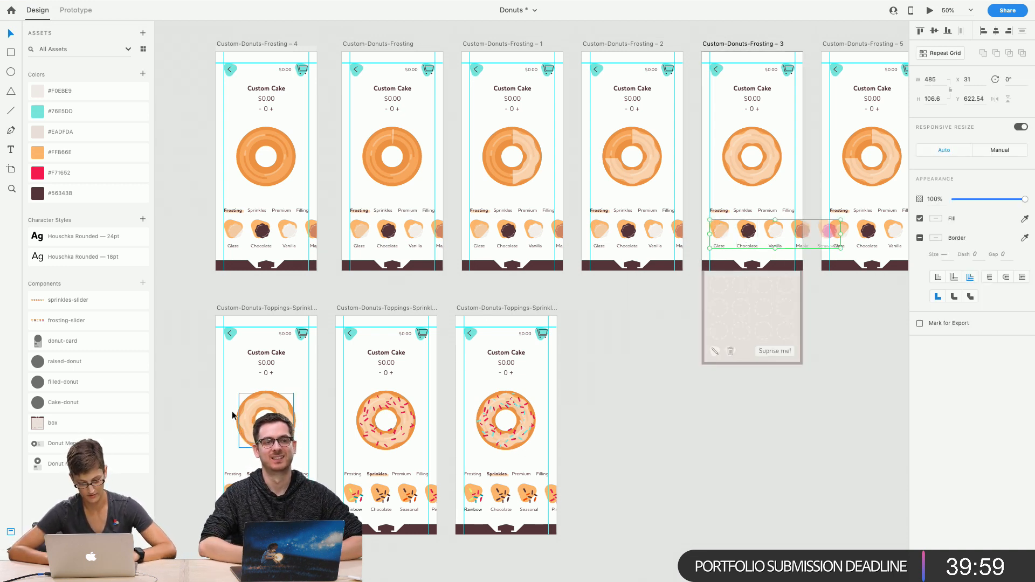
Paste the frosting slider into the first sprinkles artboard over its sprinkles slider, at X 31 and Y 622.54
left_click(192, 432)
scroll(192, 431, "down", 4)
scroll(192, 432, "left", 5)
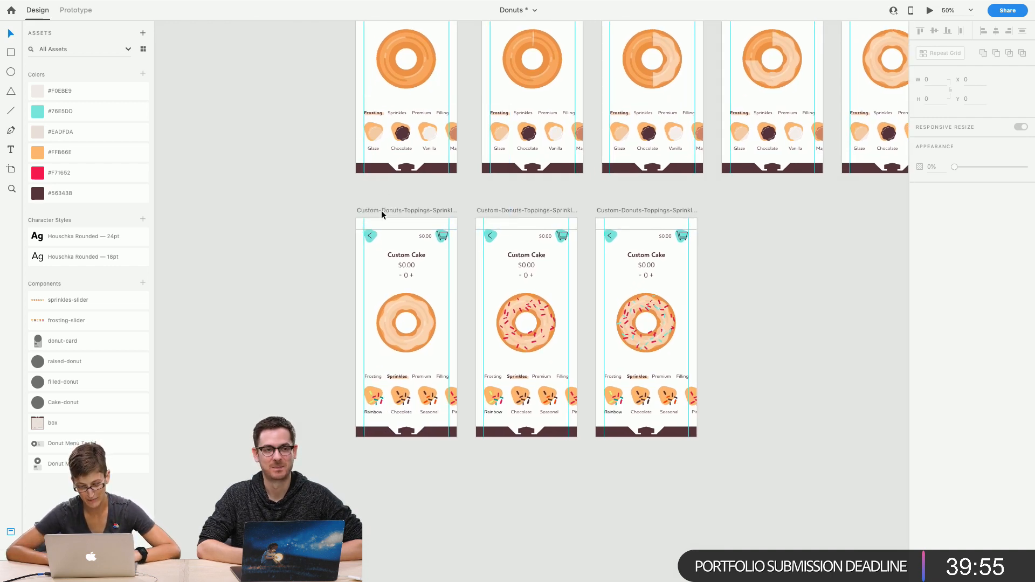
left_click(380, 211)
left_click(413, 404)
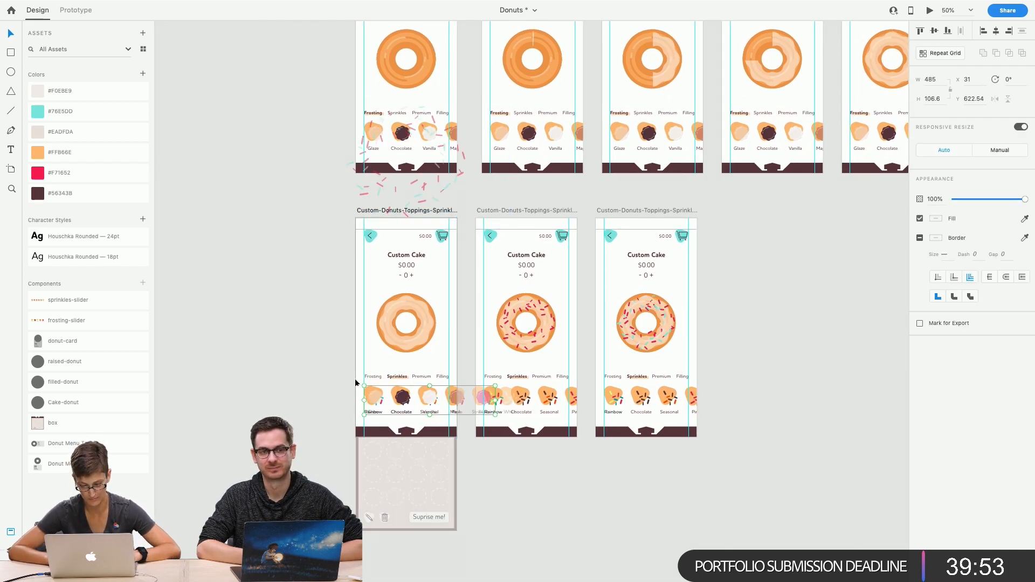
Move the frosting slider from the first sprinkles artboard onto the second, at X -70
left_click_drag(379, 408, 465, 405)
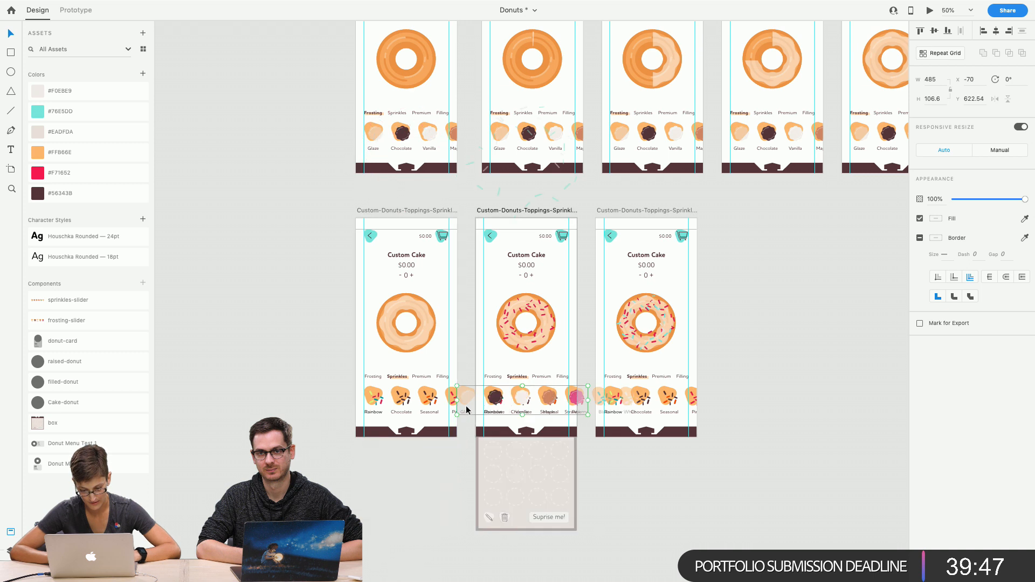
left_click(65, 13)
left_click(50, 13)
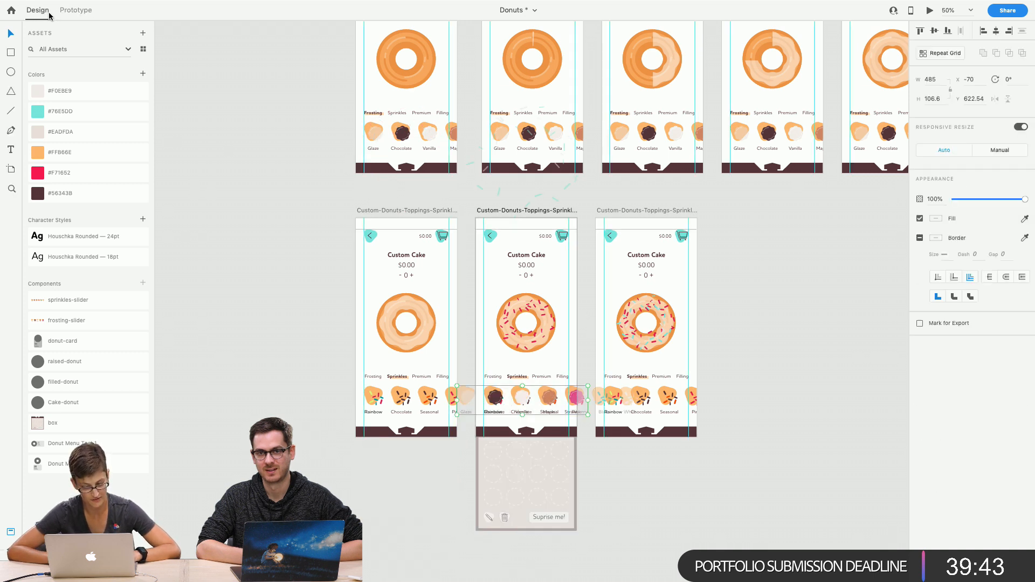
left_click(180, 510)
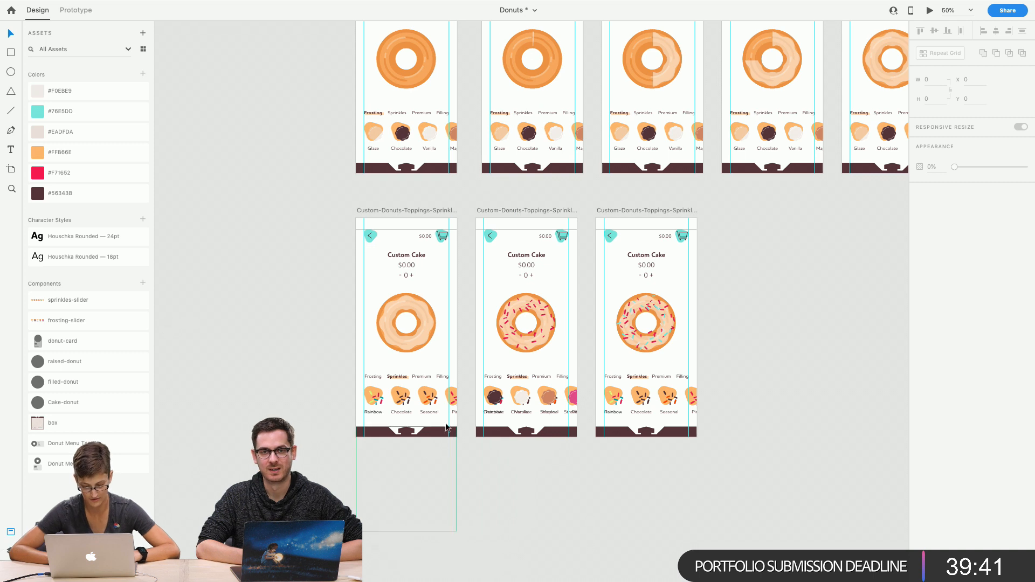
Delete the frosting slider from the second sprinkles artboard and place it beside the first one at X 348, Y 623.54 with 0% opacity
left_click(492, 404)
key("Delete")
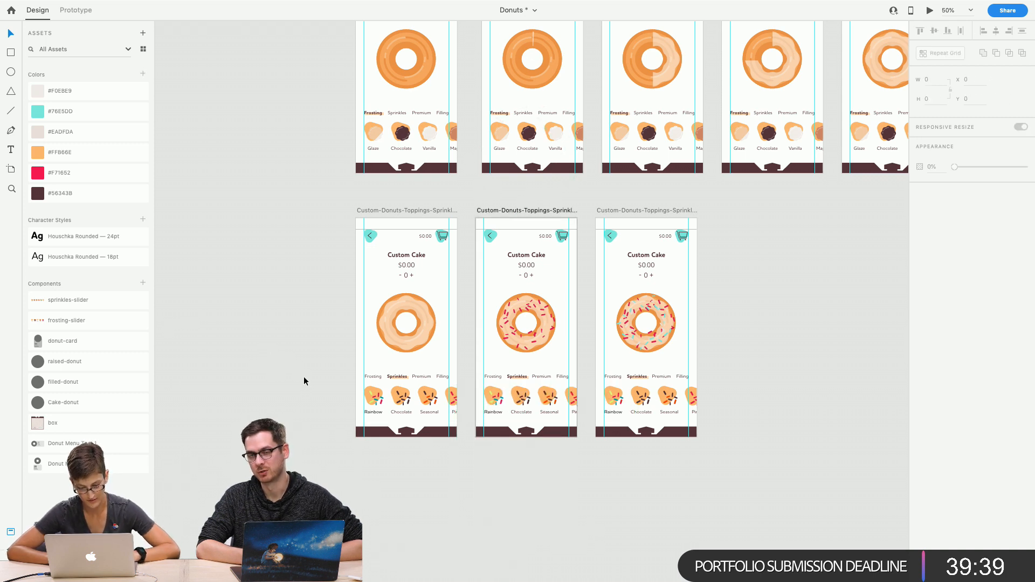
left_click(401, 401)
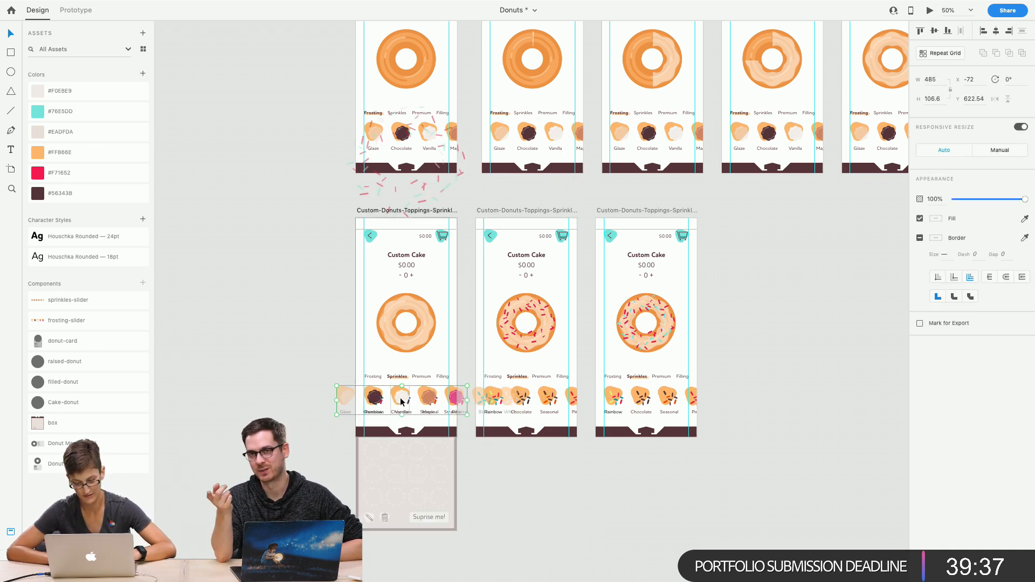
left_click_drag(401, 402, 488, 398)
left_click_drag(1024, 199, 952, 200)
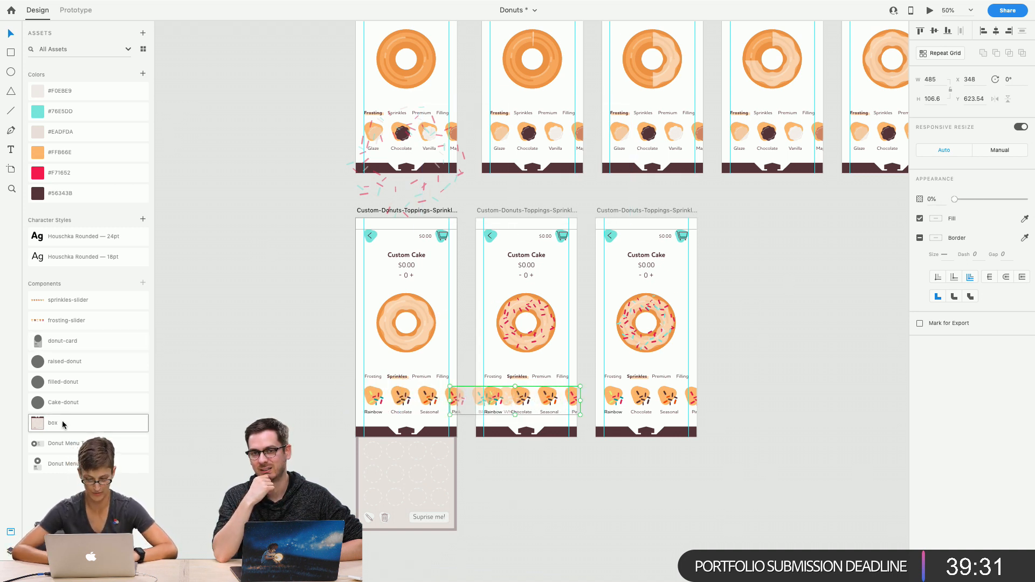
Copy the sprinkles slider into Custom-Donuts-Frosting – 3 and place it outside that artboard at X -558.92, Y 623.33 with 0% opacity
left_click(401, 399)
left_click(779, 349)
scroll(779, 349, "up", 5)
scroll(778, 350, "right", 7)
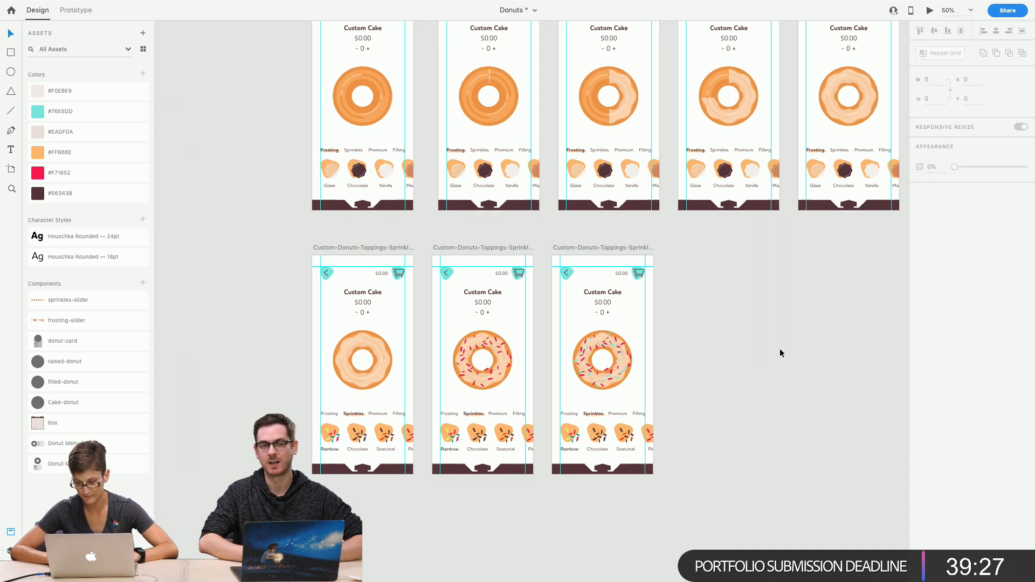
left_click(662, 84)
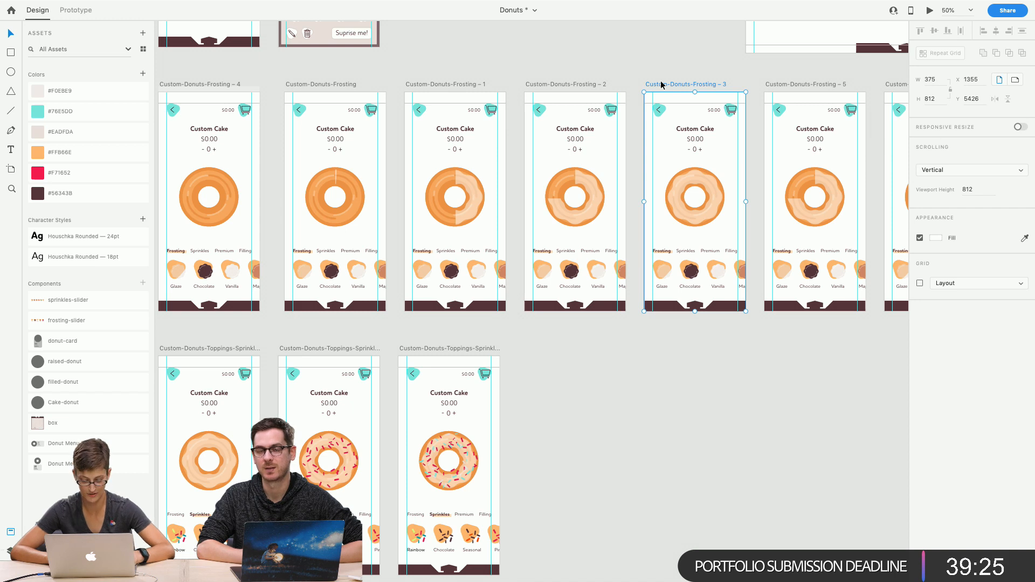
key("super+v")
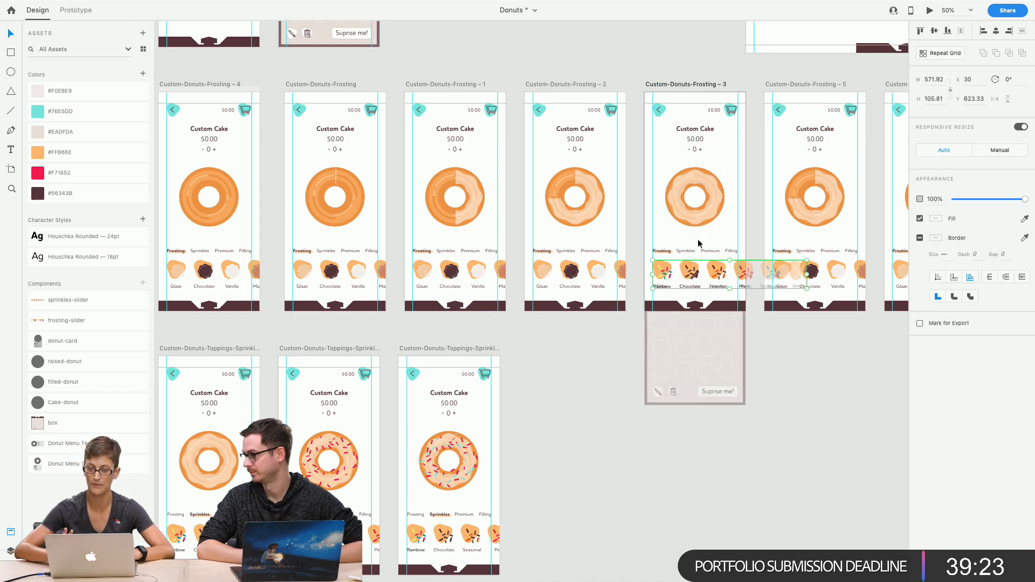
left_click_drag(688, 275, 531, 277)
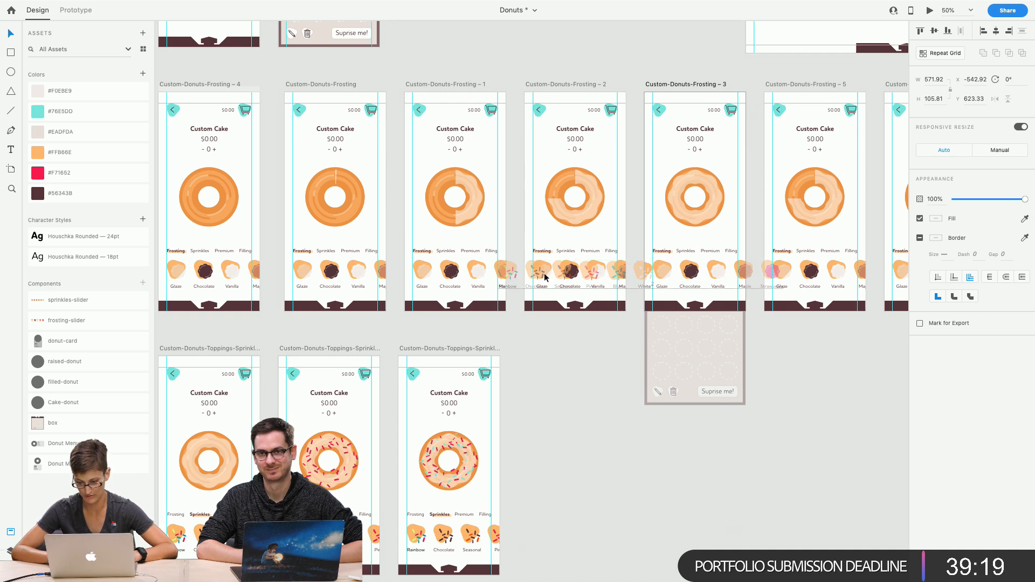
key("Left")
key("Left")
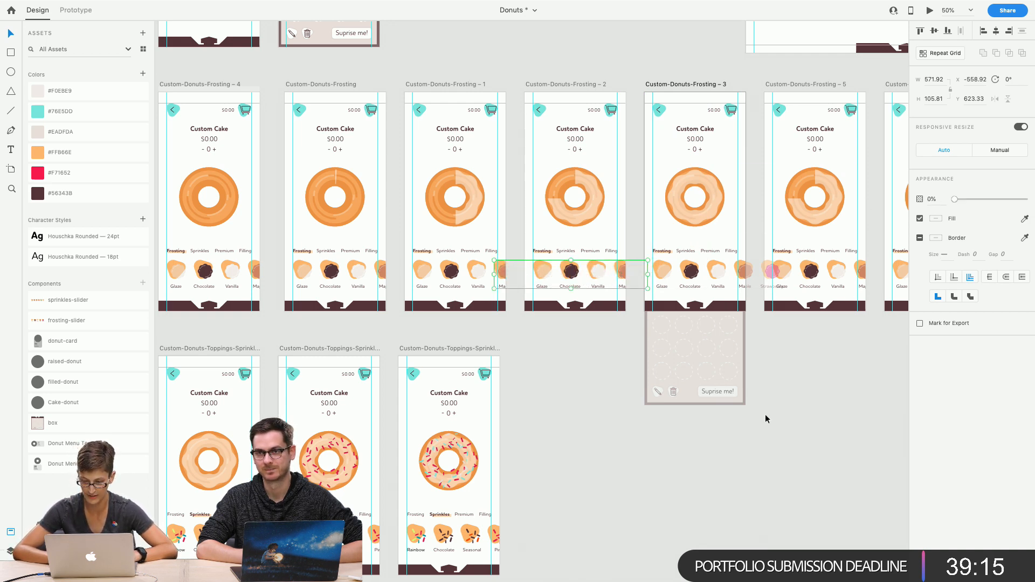
key("Delete")
Preview from Custom-Donuts-Frosting – 3 by switching to the Sprinkles category, and close the preview
left_click(654, 85)
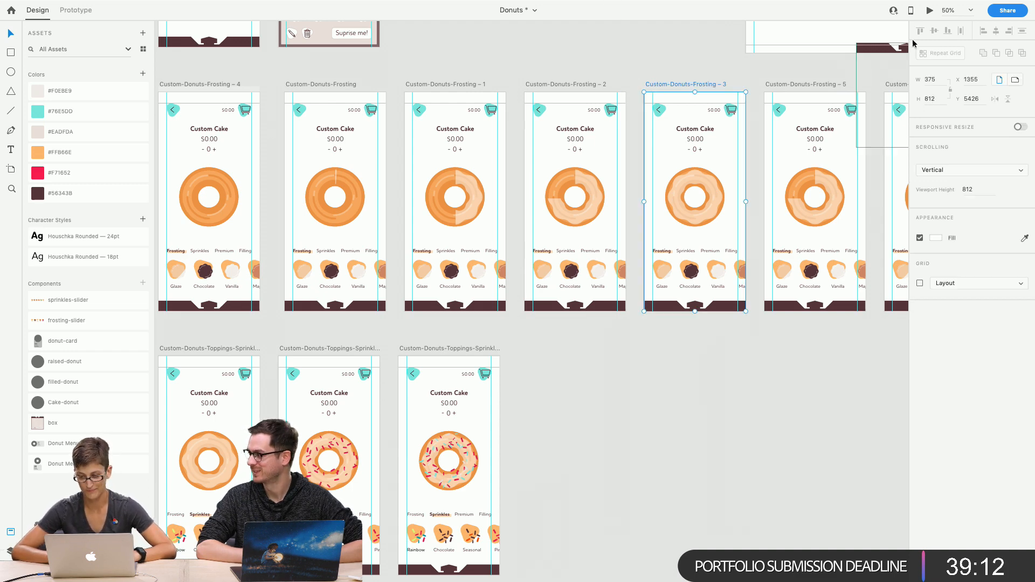
left_click(929, 10)
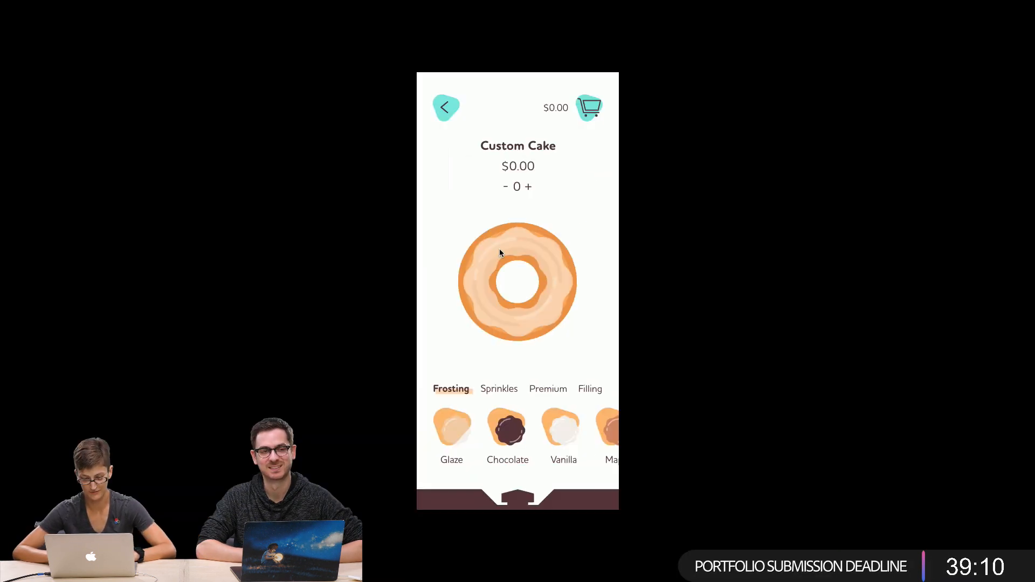
left_click(491, 390)
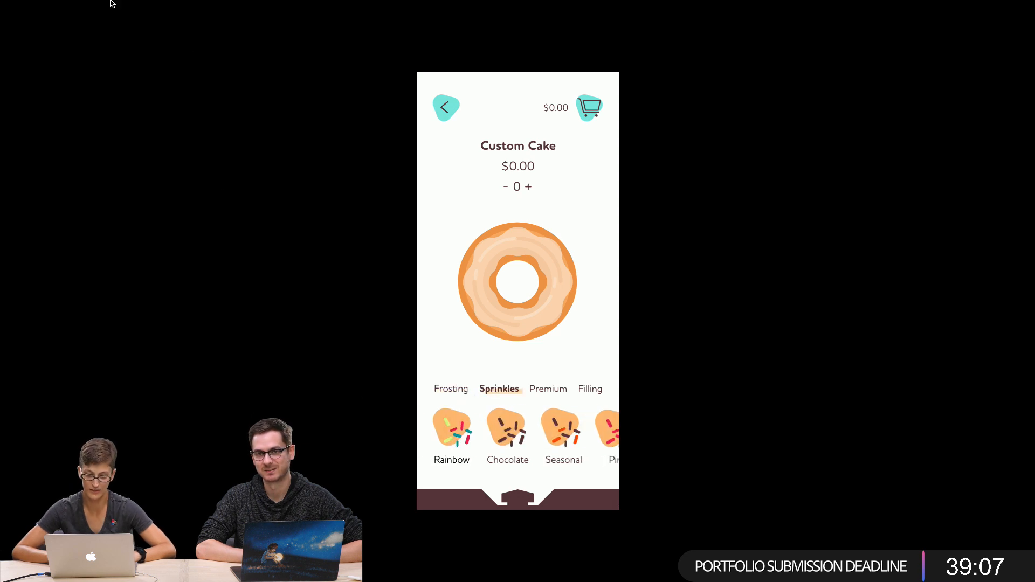
left_click(9, 22)
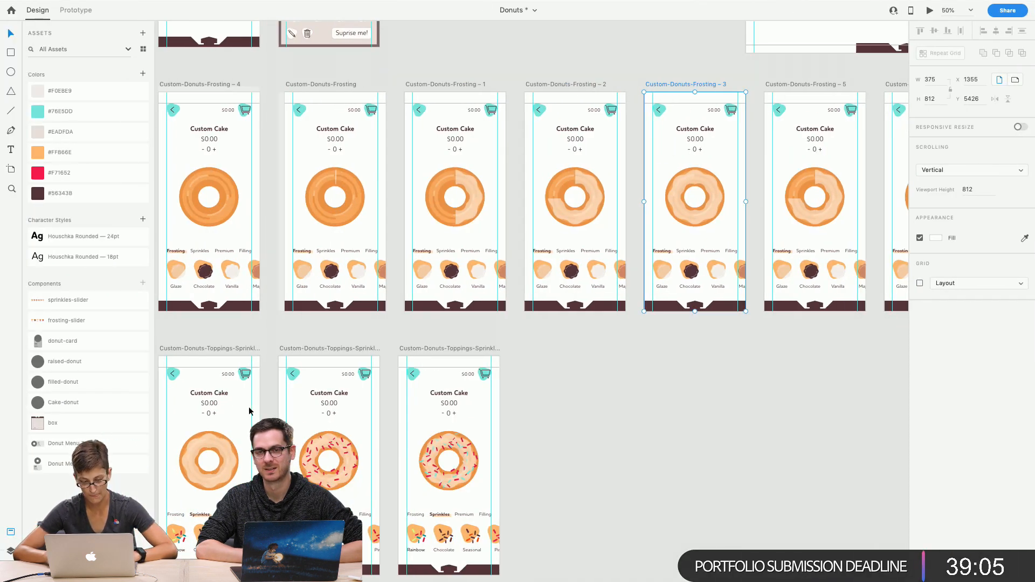
Connect the Frosting category label on the first sprinkles artboard to Custom-Donuts-Frosting – 3 in Prototype mode
left_click(229, 350)
scroll(232, 348, "left", 3)
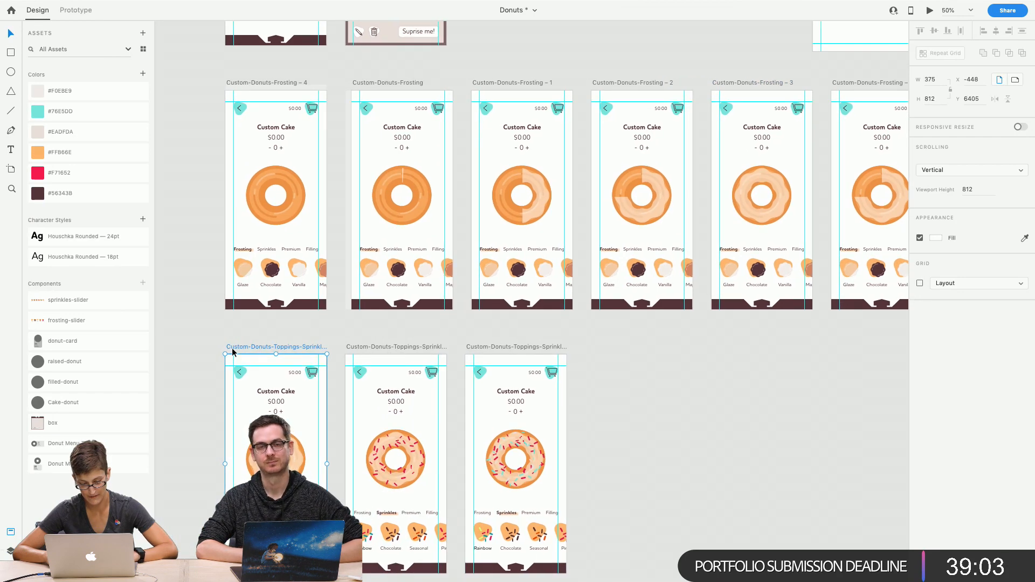
double_click(243, 512)
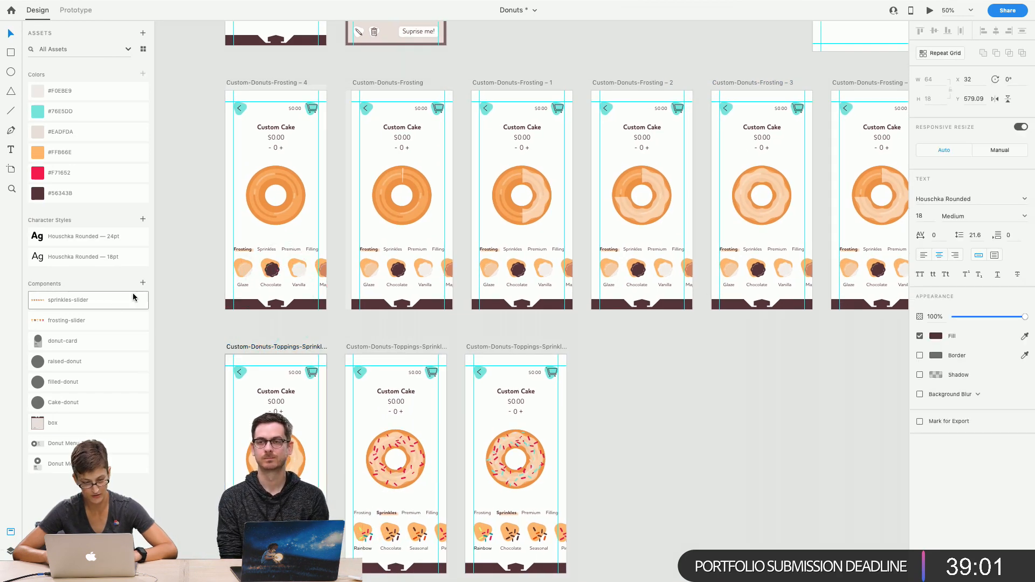
left_click(76, 10)
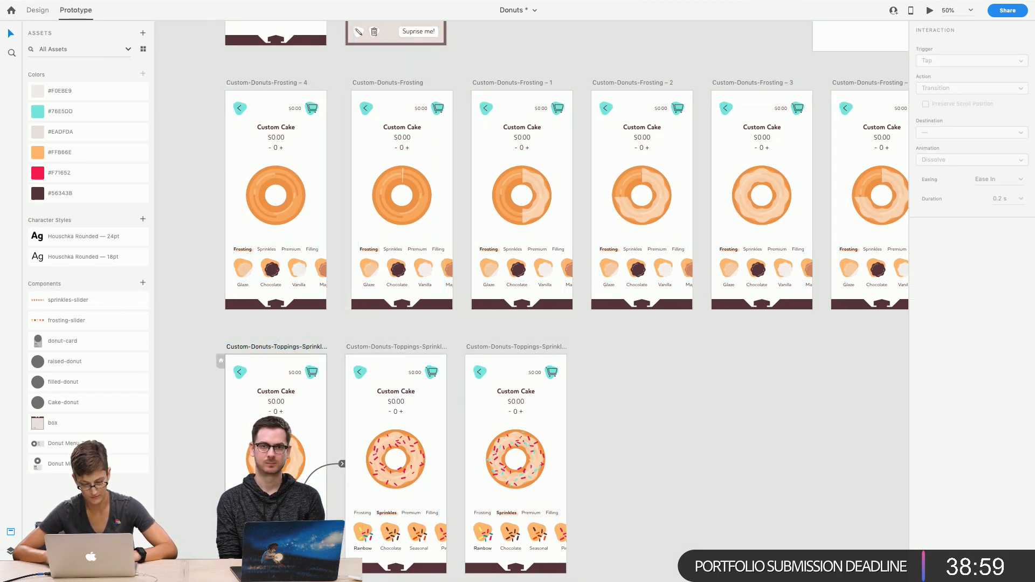
left_click_drag(297, 451, 713, 291)
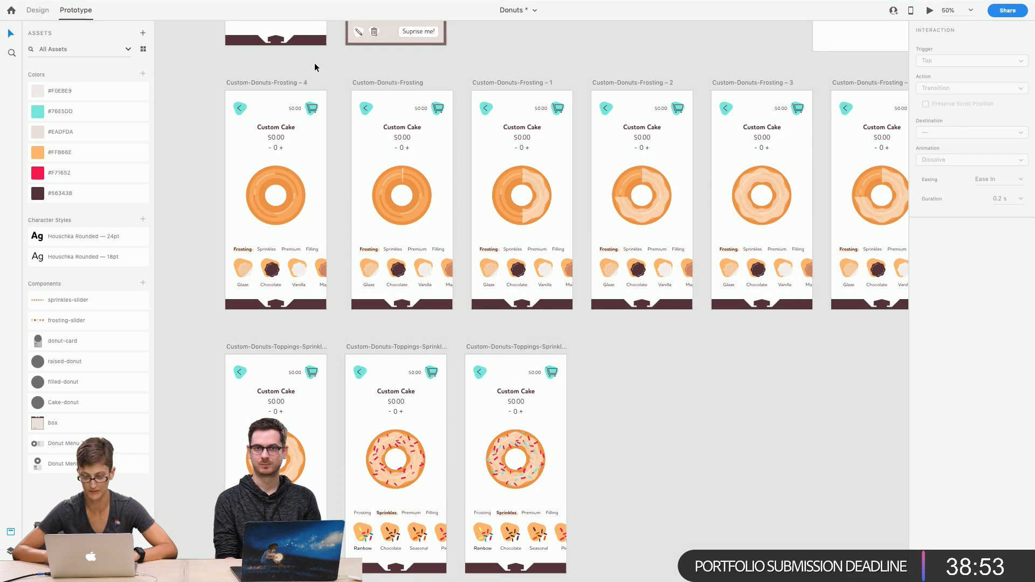
Preview from Custom-Donuts-Frosting – 4 by applying Glaze, toggling between the Sprinkles and Frosting categories, and adding Rainbow sprinkles
left_click(276, 82)
left_click(930, 11)
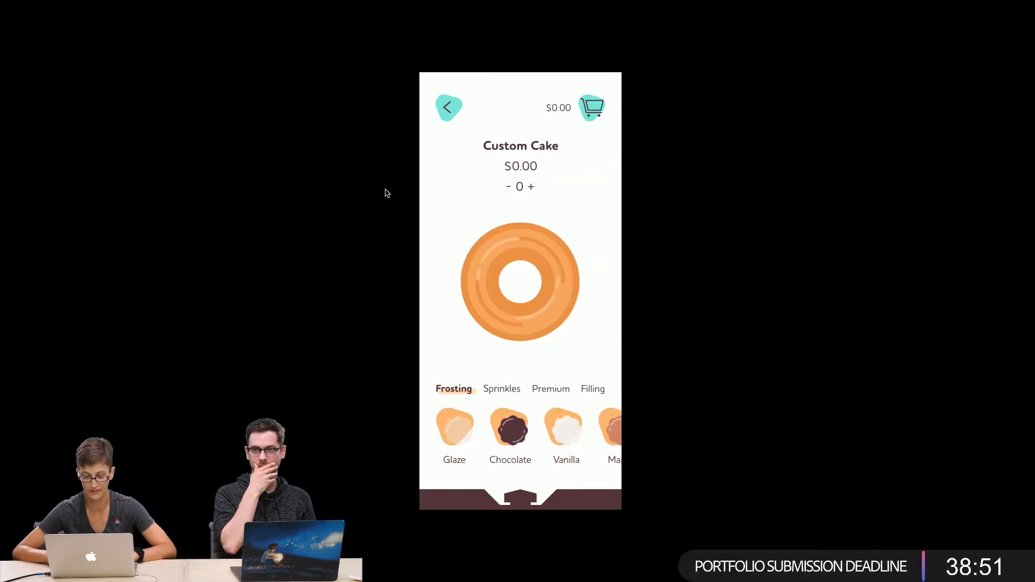
left_click(439, 424)
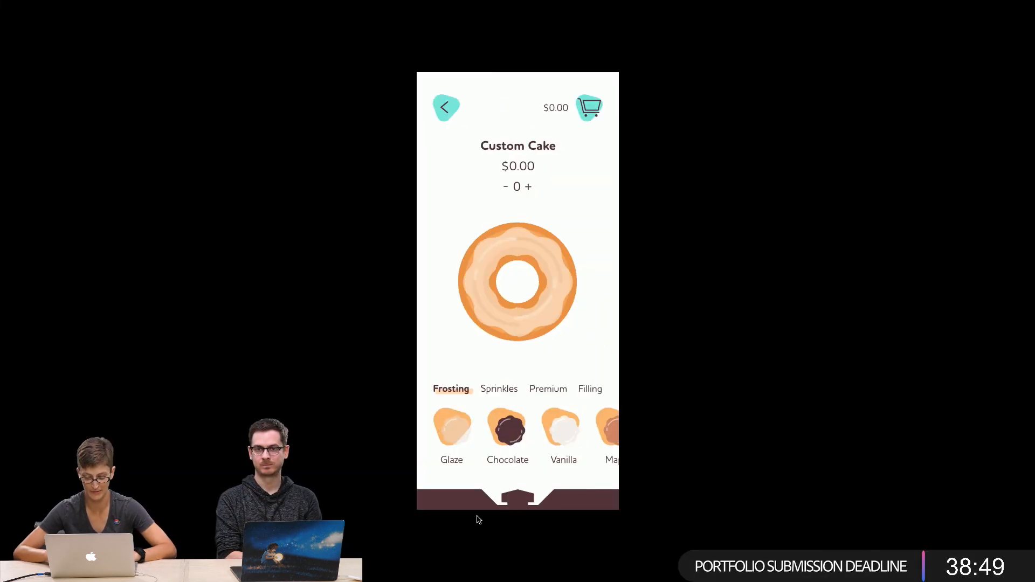
left_click(490, 394)
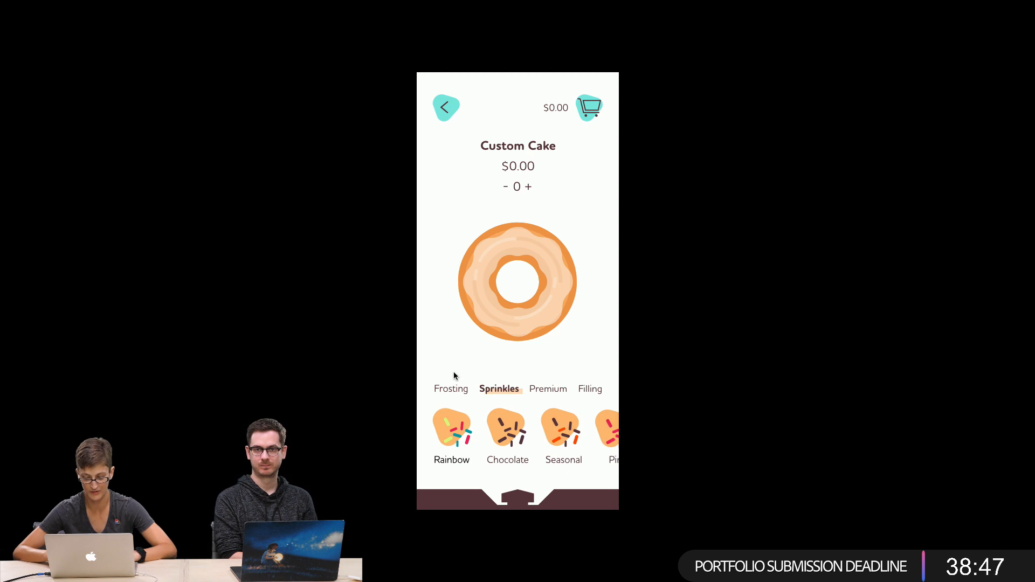
left_click(444, 391)
left_click(497, 393)
left_click(451, 391)
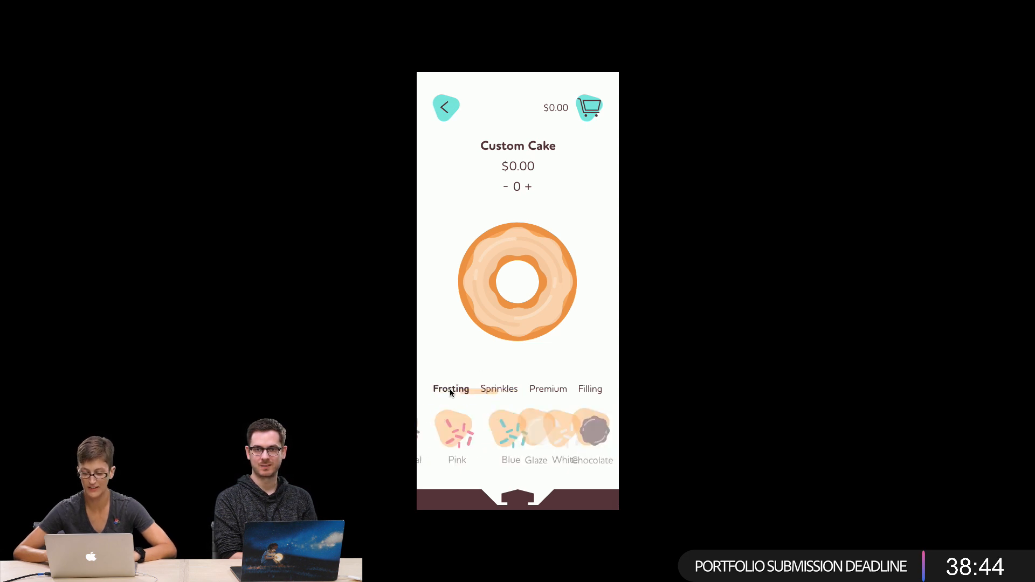
left_click(487, 390)
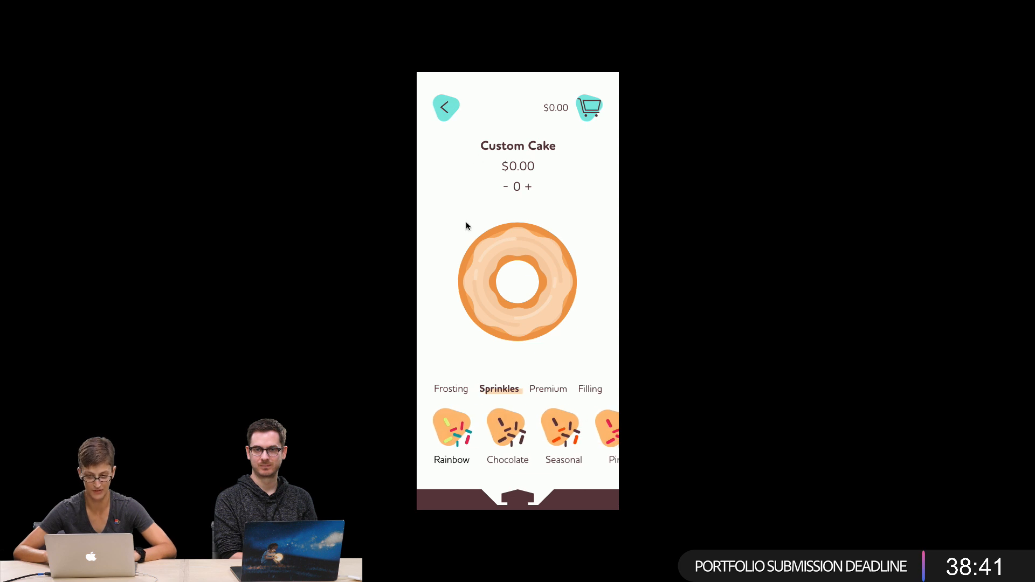
left_click(452, 424)
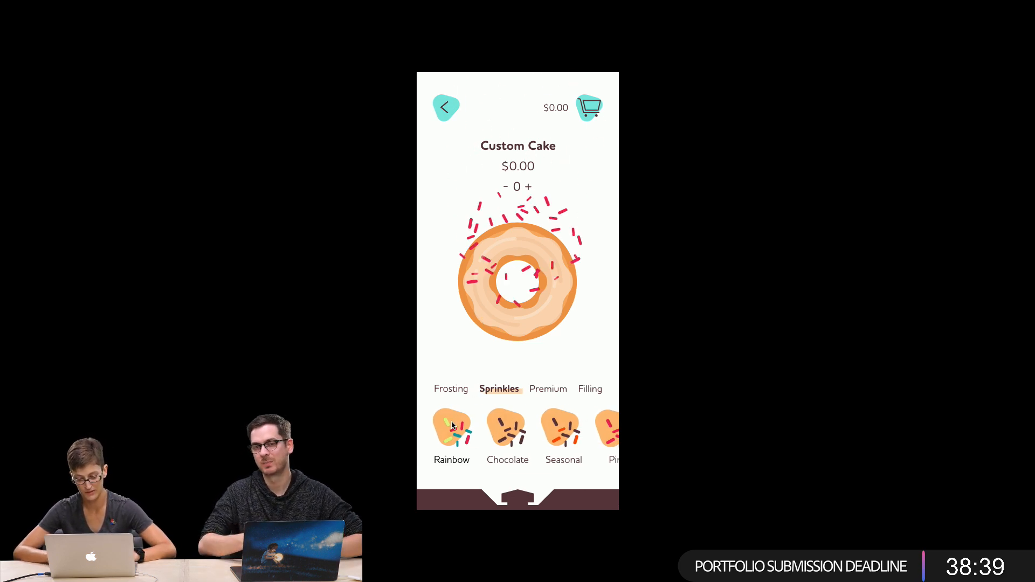
mouse_move(339, 1)
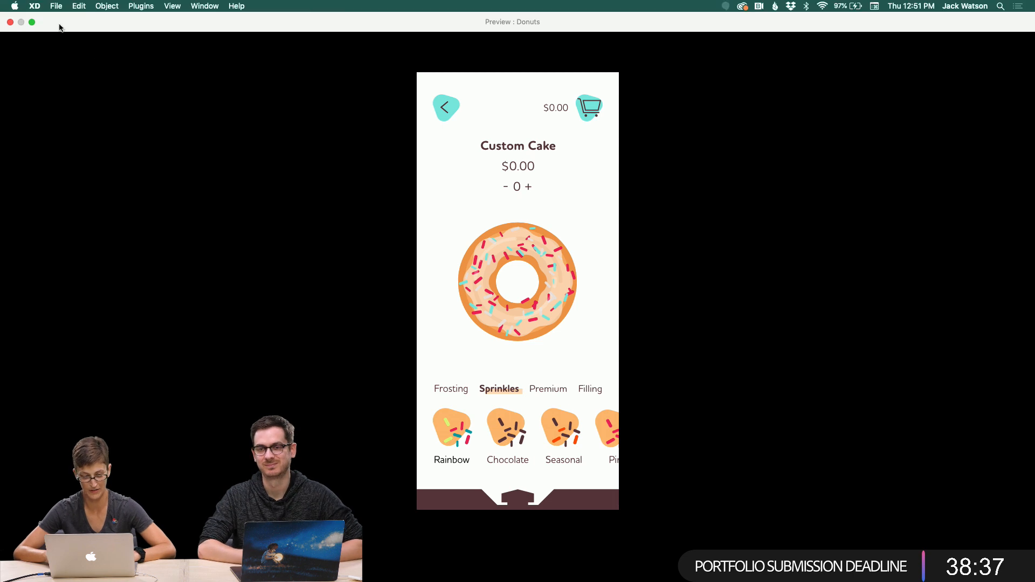
left_click(10, 21)
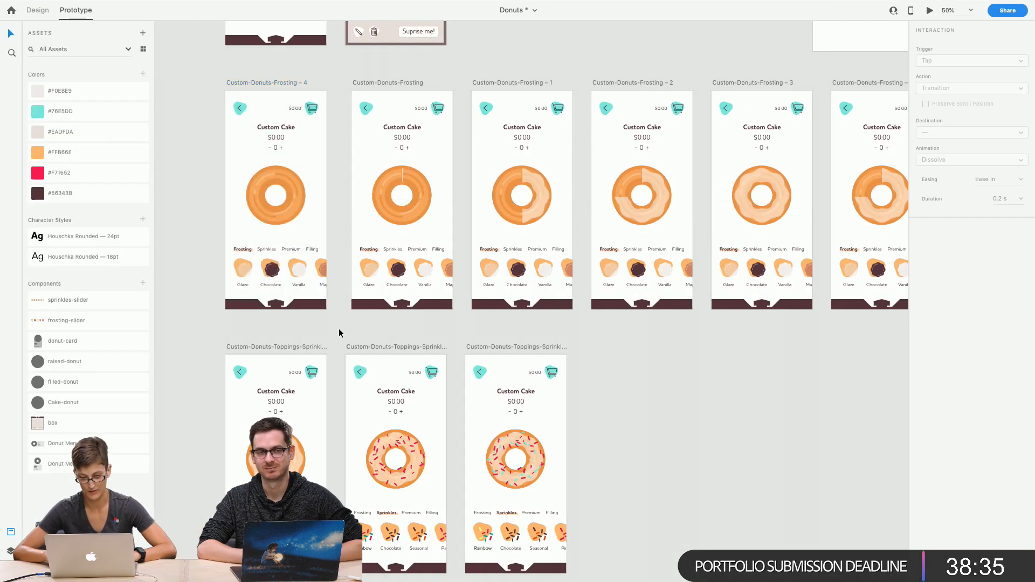
Try connecting the whole Custom-Donut-Base artboard to Custom-Donut-Base – Open with a 0 s Time trigger and Auto-Animate, and remove that connection
scroll(339, 328, "up", 5)
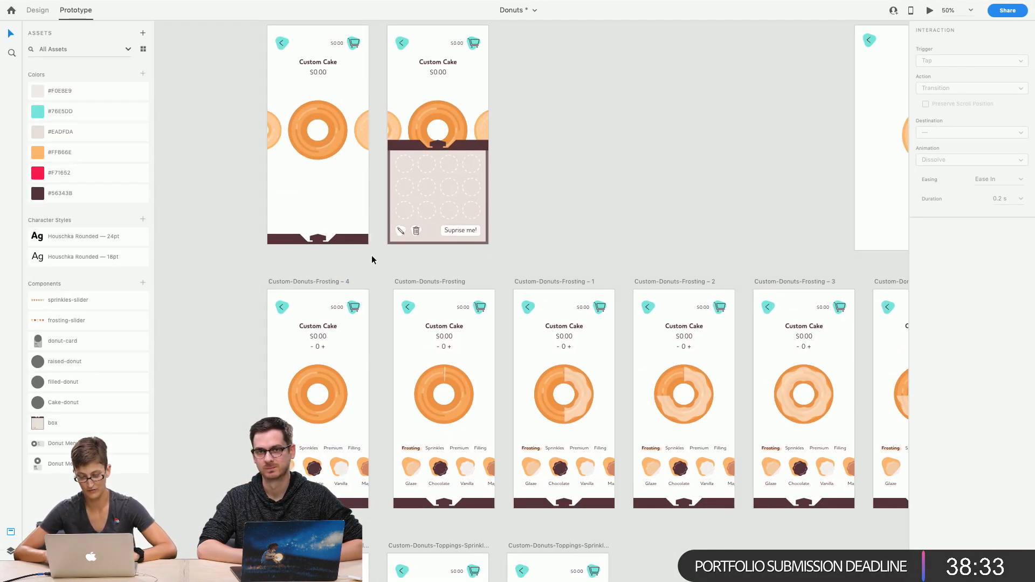
scroll(372, 256, "up", 5)
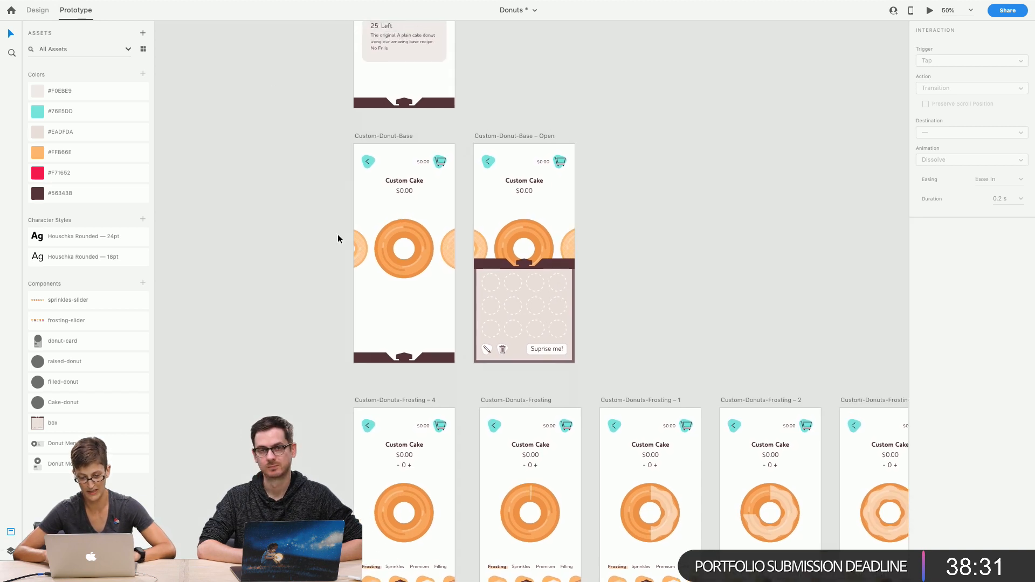
scroll(340, 226, "up", 5)
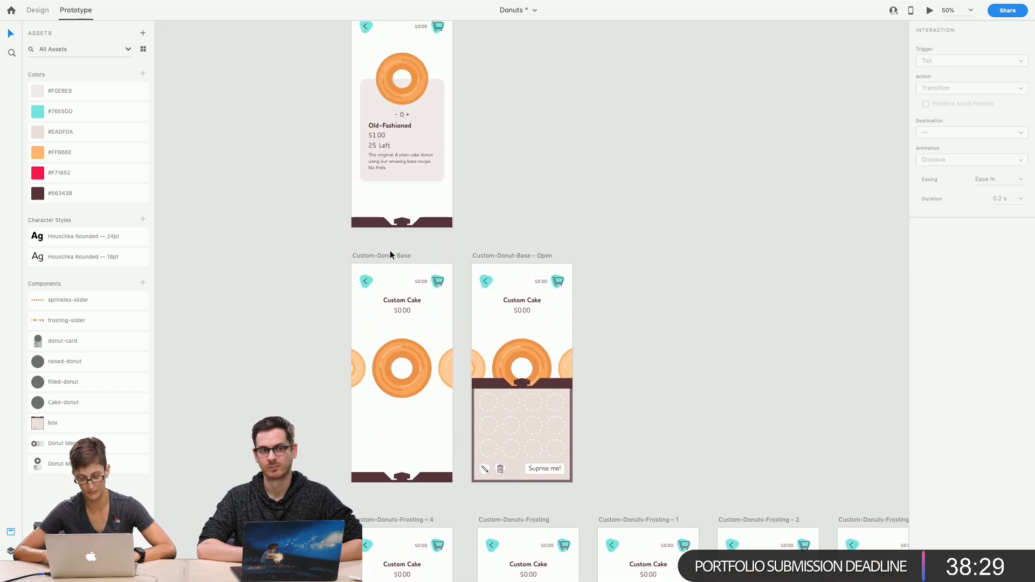
left_click(391, 255)
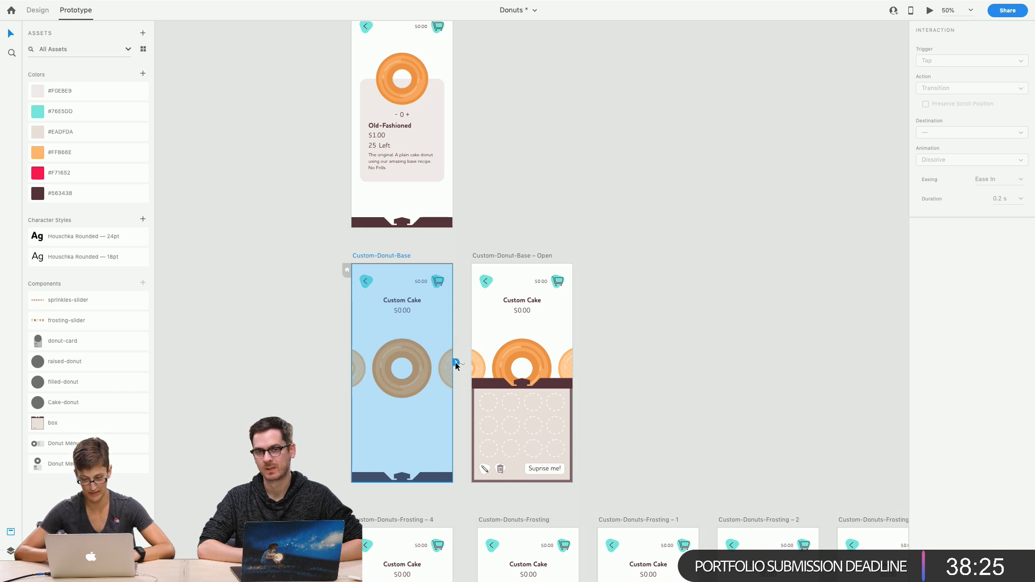
left_click_drag(456, 366, 507, 351)
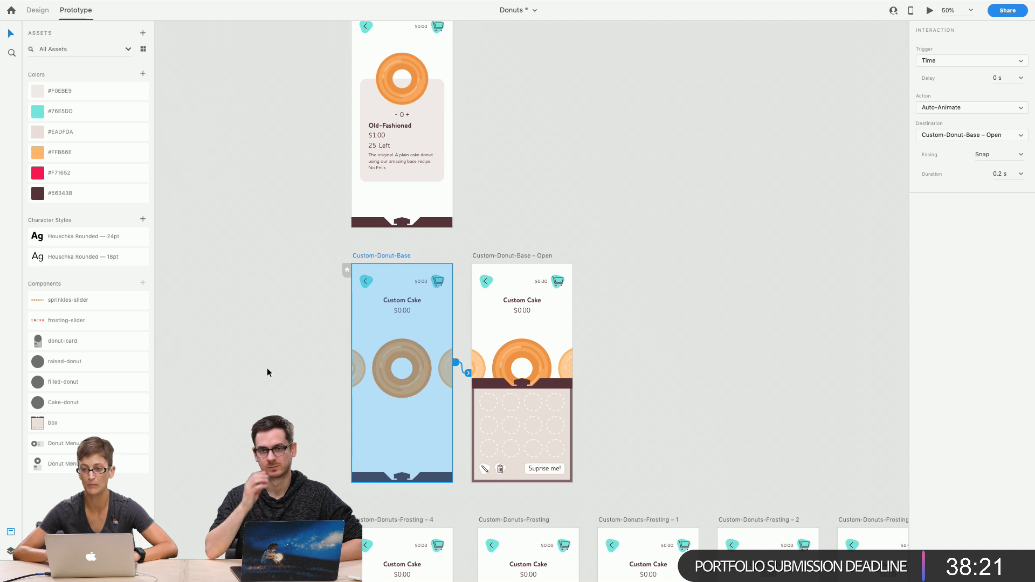
scroll(267, 368, "down", 2)
scroll(267, 367, "left", 1)
left_click(312, 420)
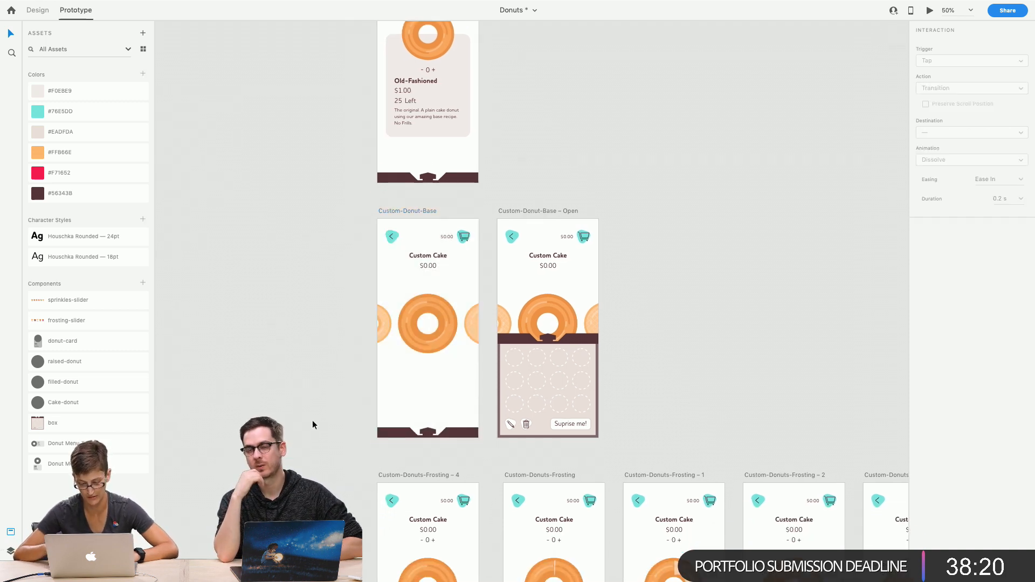
left_click(422, 216)
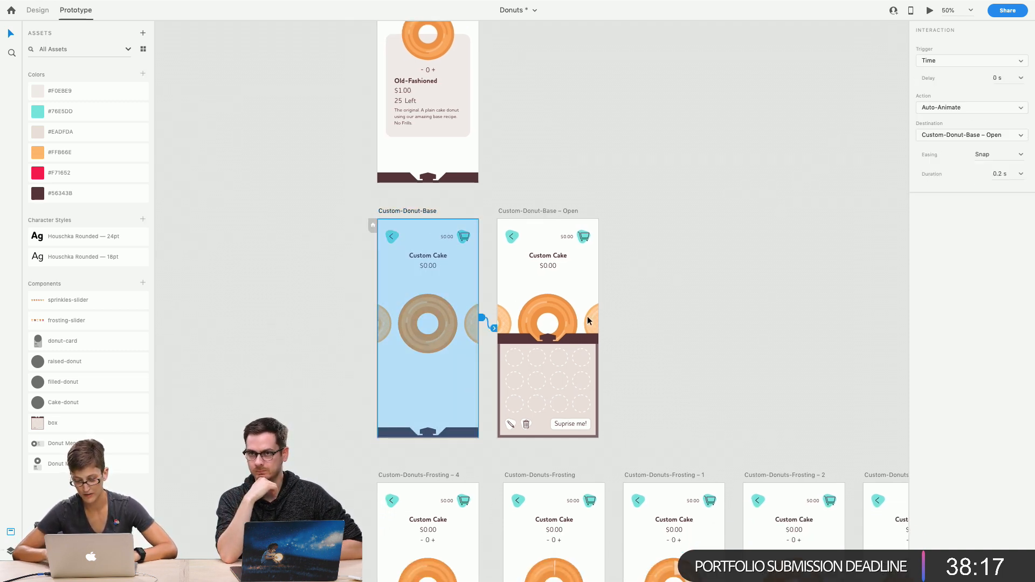
left_click_drag(489, 315, 486, 325)
Connect the box on Custom-Donut-Base to Custom-Donut-Base – Open with a Drag trigger and Auto-Animate
left_click(456, 432)
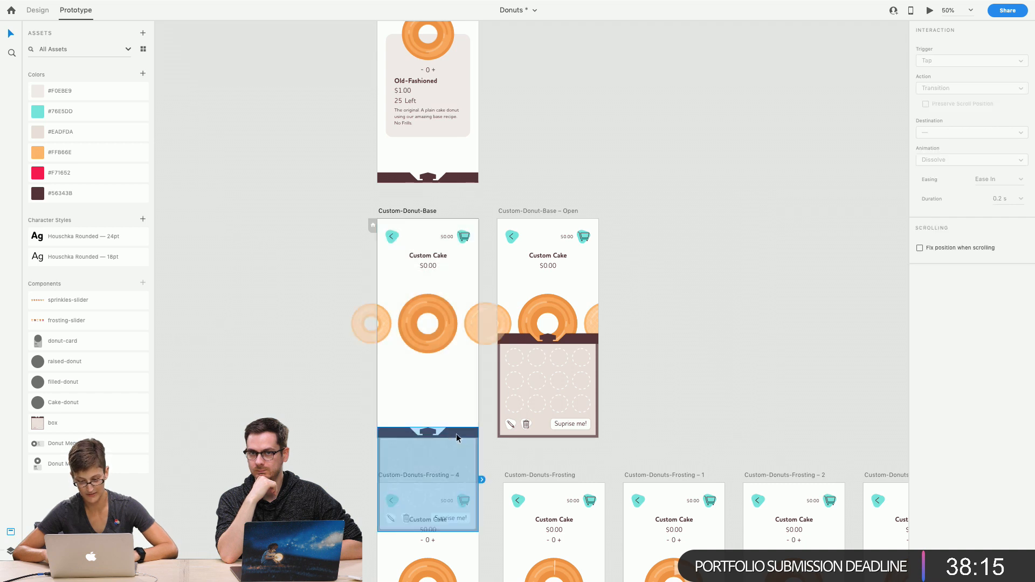
left_click_drag(483, 480, 500, 314)
left_click(952, 62)
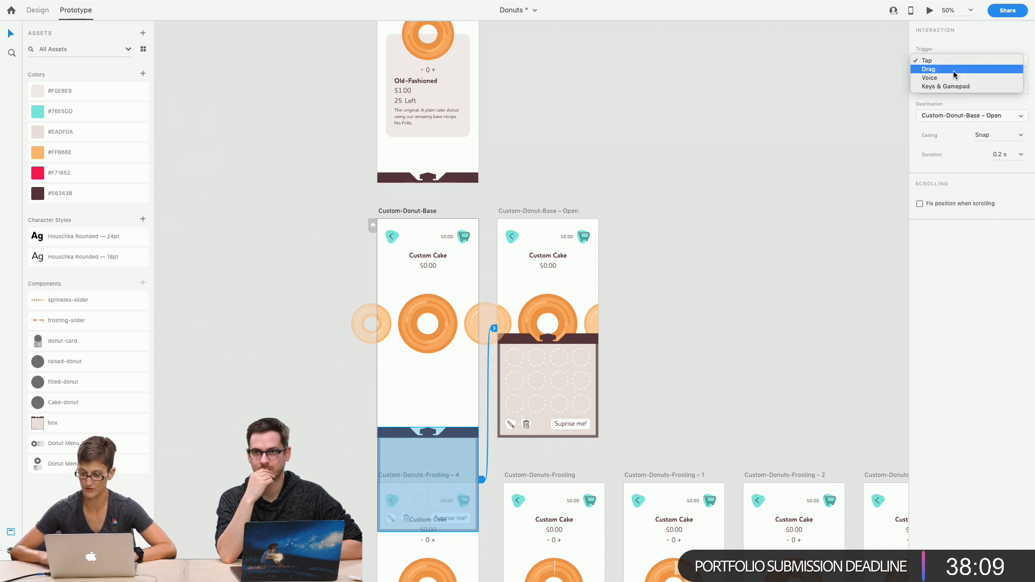
left_click(954, 70)
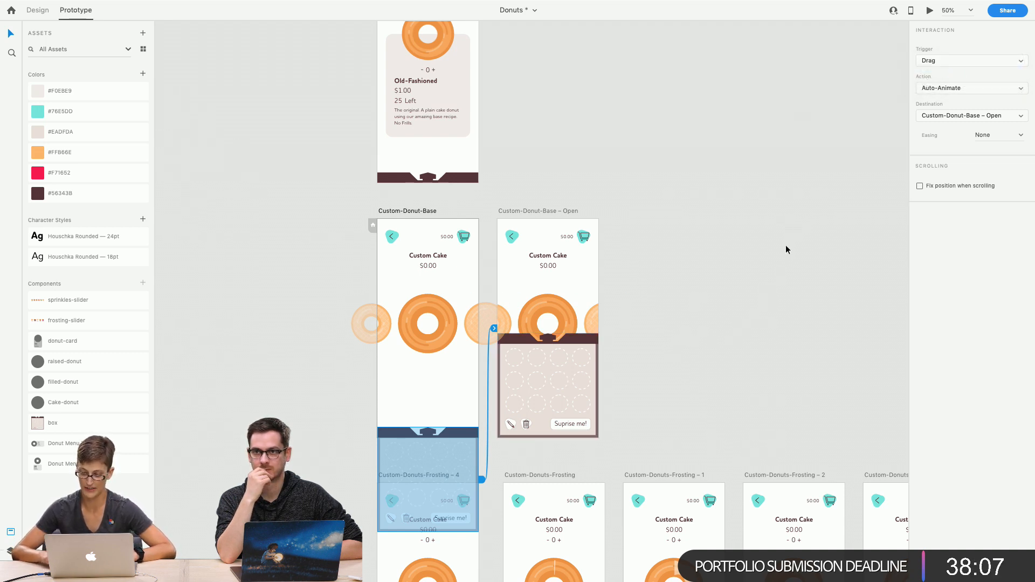
Preview Custom-Donut-Base, pull the donut box up to test its opening, and close the preview
left_click(929, 10)
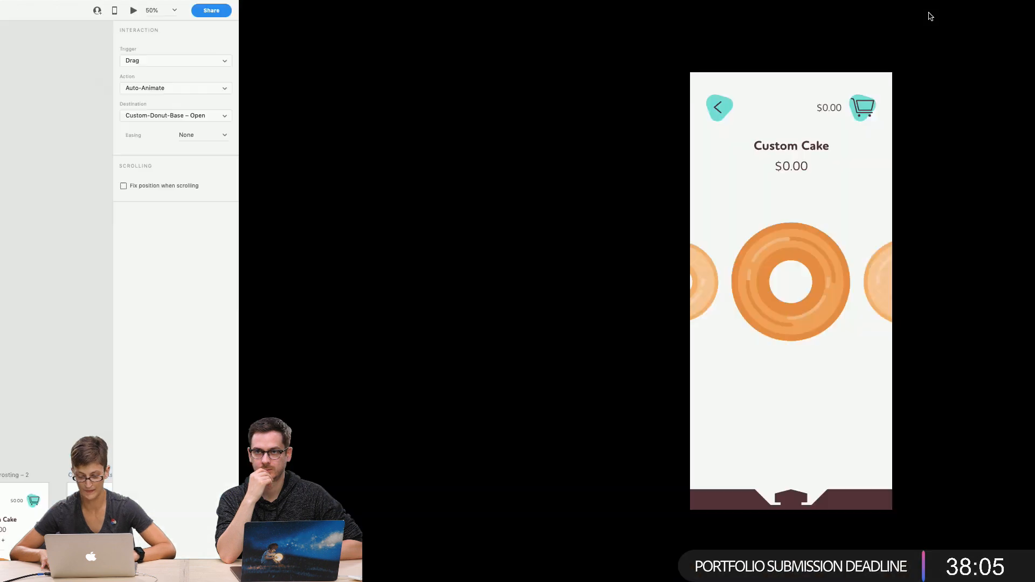
left_click_drag(574, 503, 571, 291)
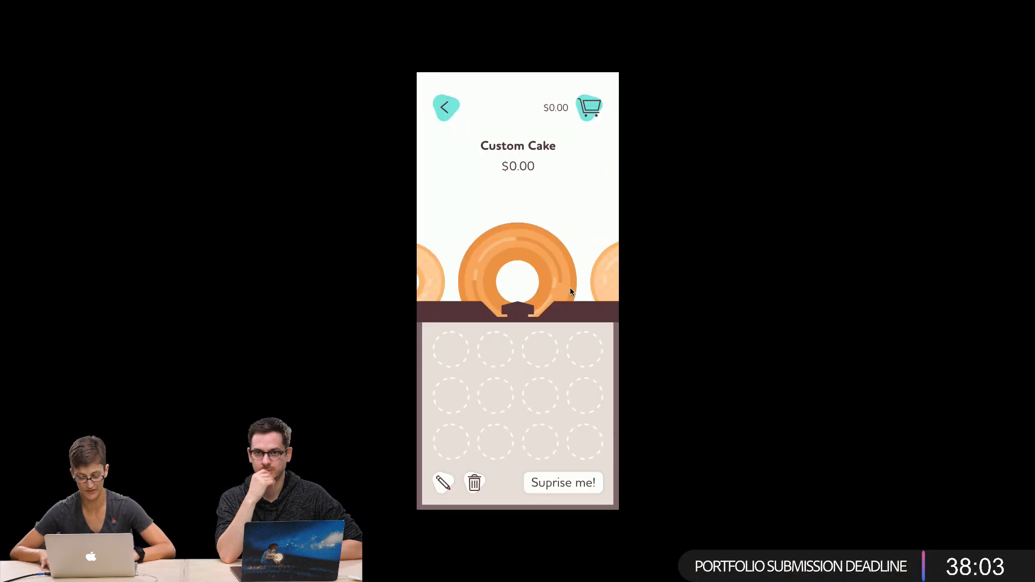
mouse_move(56, 4)
left_click(10, 21)
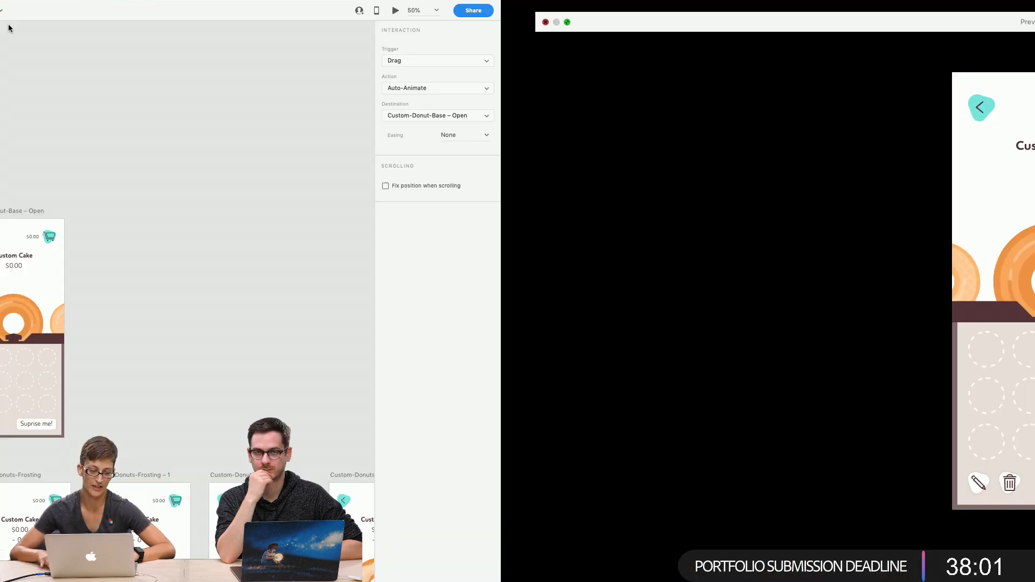
Duplicate the Custom-Donuts-Toppings-Sprinkles – 2 artboard and remove the Rainbow sprinkles connection from the copy
scroll(707, 383, "down", 10)
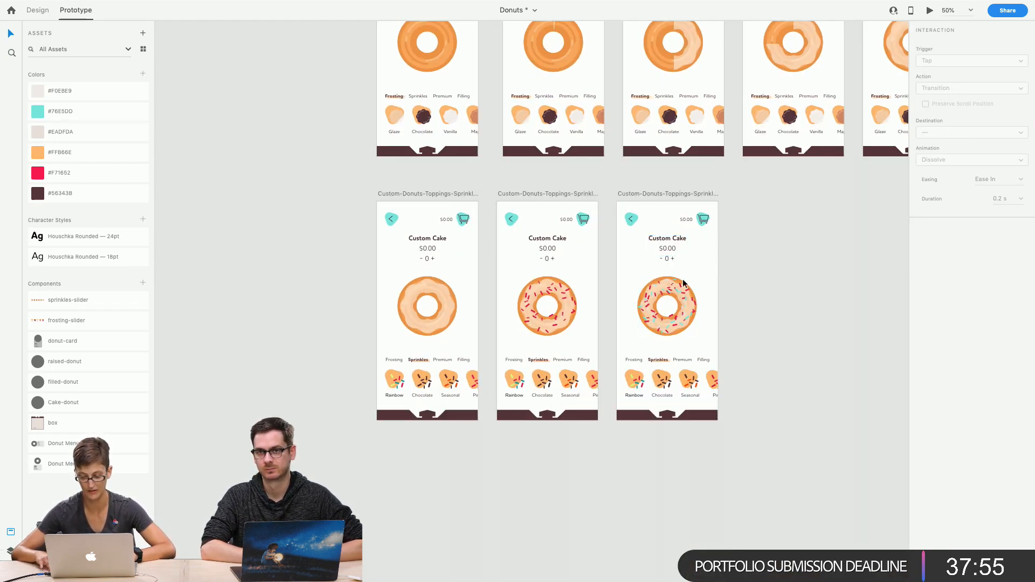
scroll(833, 312, "up", 3)
scroll(834, 313, "right", 5)
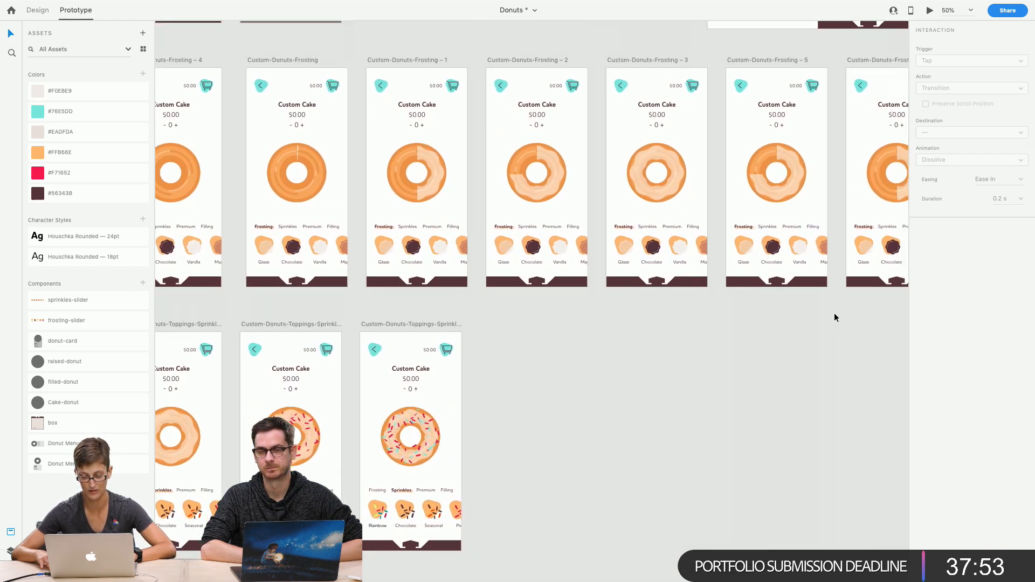
left_click(380, 313)
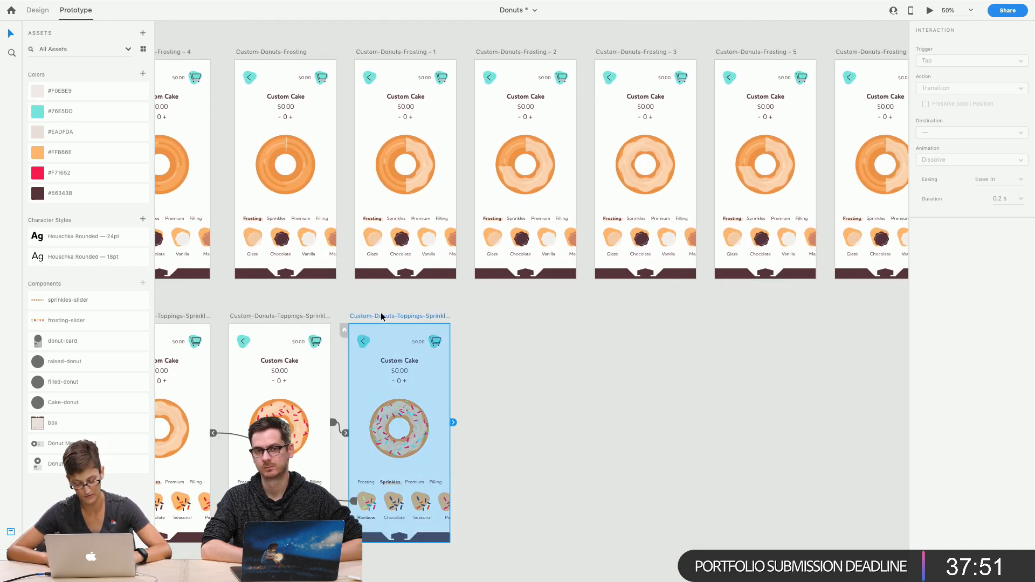
key("super+d")
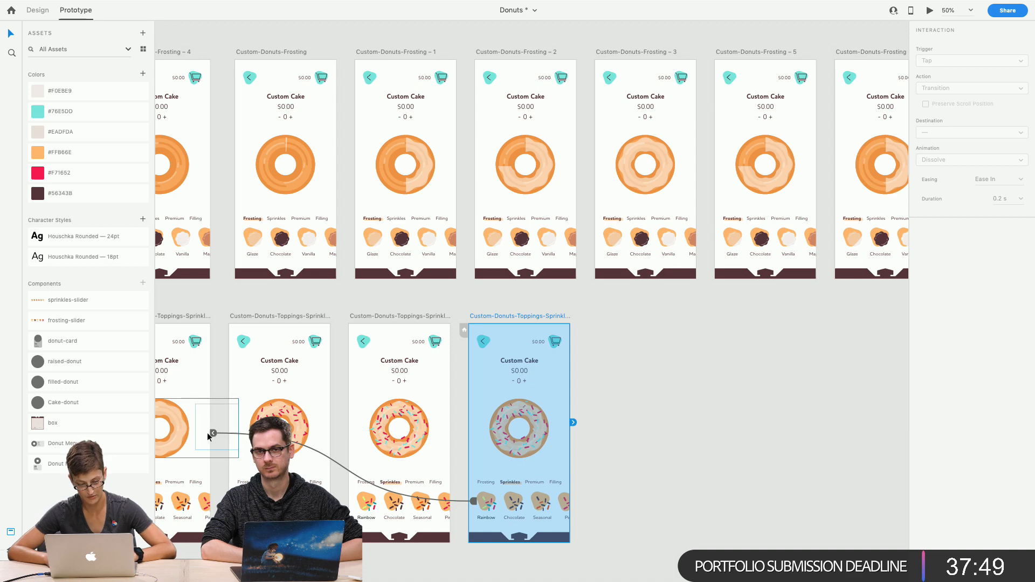
left_click_drag(209, 436, 476, 543)
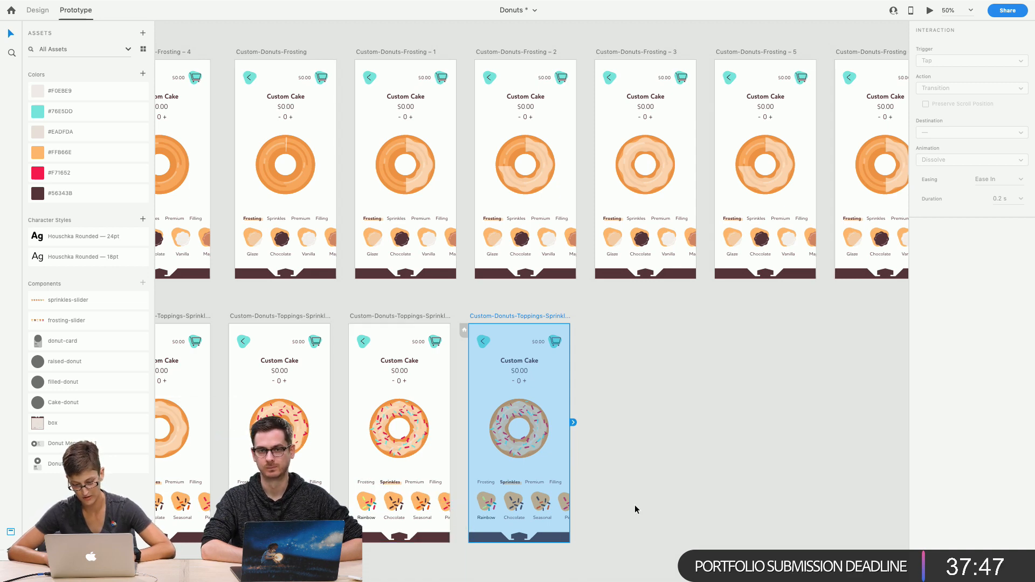
scroll(635, 509, "down", 2)
scroll(539, 358, "down", 4)
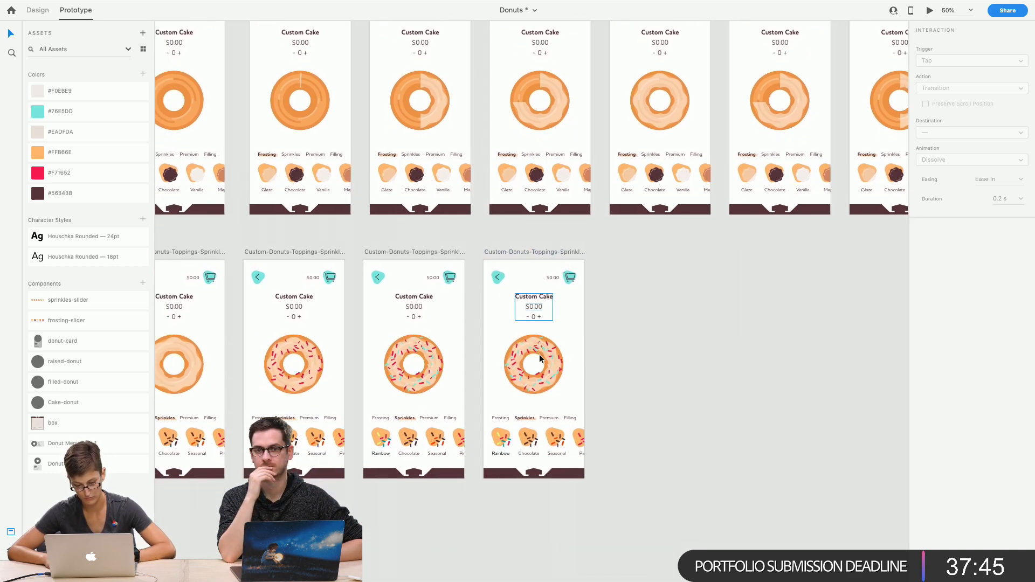
Raise the donut box on the duplicated sprinkles artboard to its open position, aligning its lower edge with the artboard's bottom
scroll(544, 349, "up", 10)
scroll(554, 358, "left", 8)
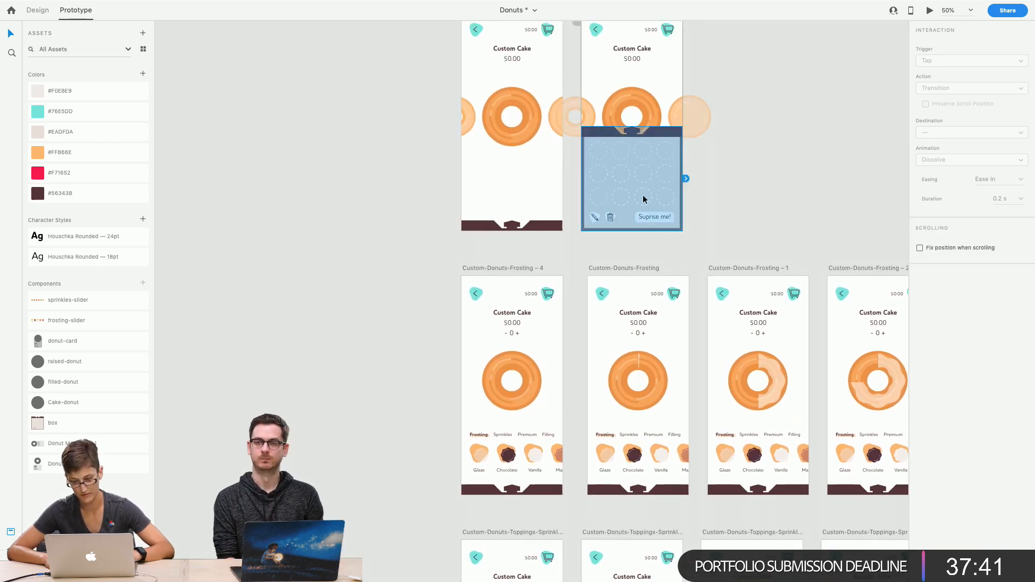
scroll(800, 160, "down", 13)
scroll(799, 159, "right", 12)
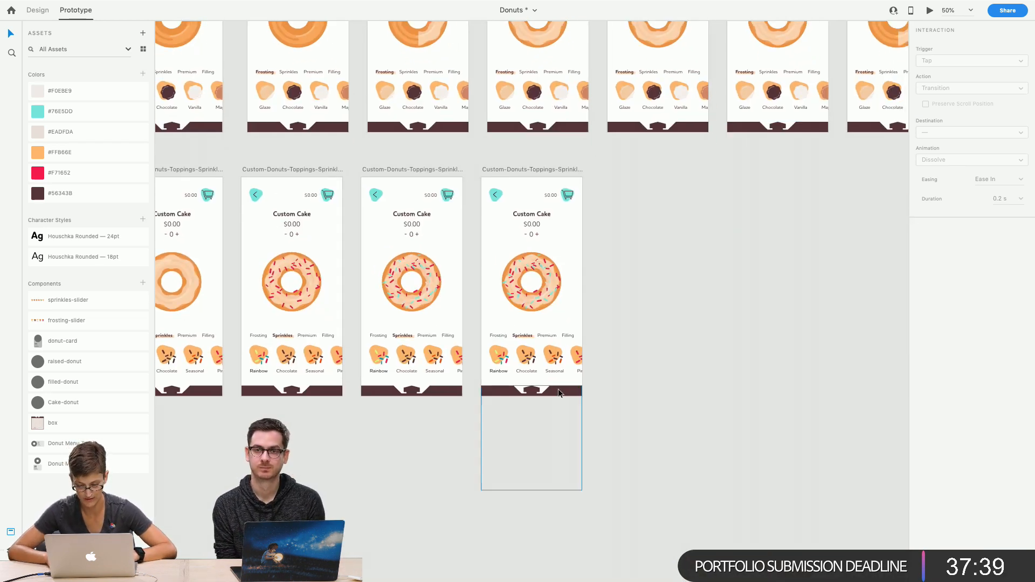
left_click_drag(558, 392, 558, 298)
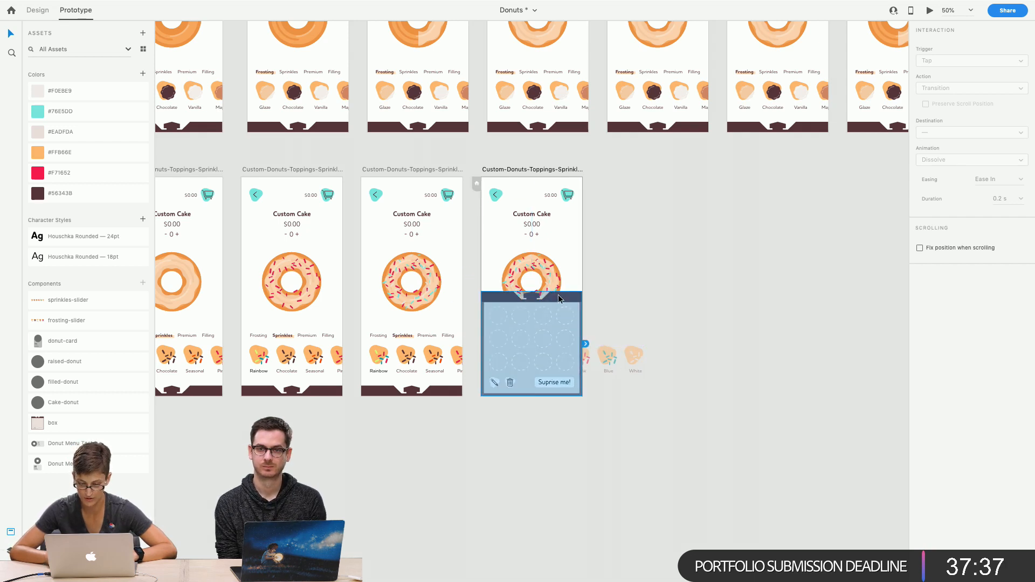
left_click(648, 306)
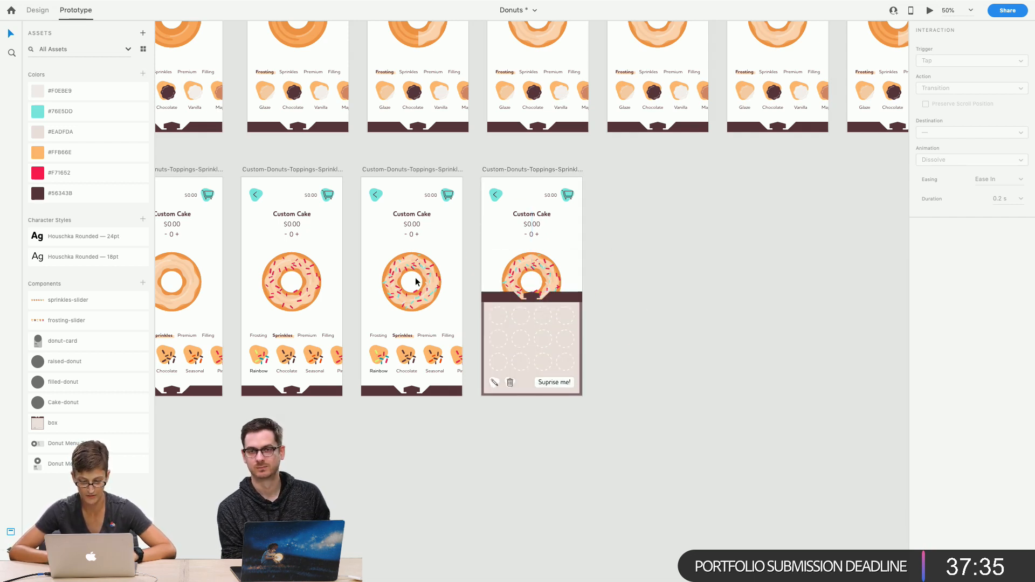
Connect the plus sign on Custom-Donuts-Toppings-Sprinkles – 2 to the duplicate with Drag and Auto-Animate, and set the duplicate's quantity to 1
left_click(418, 238)
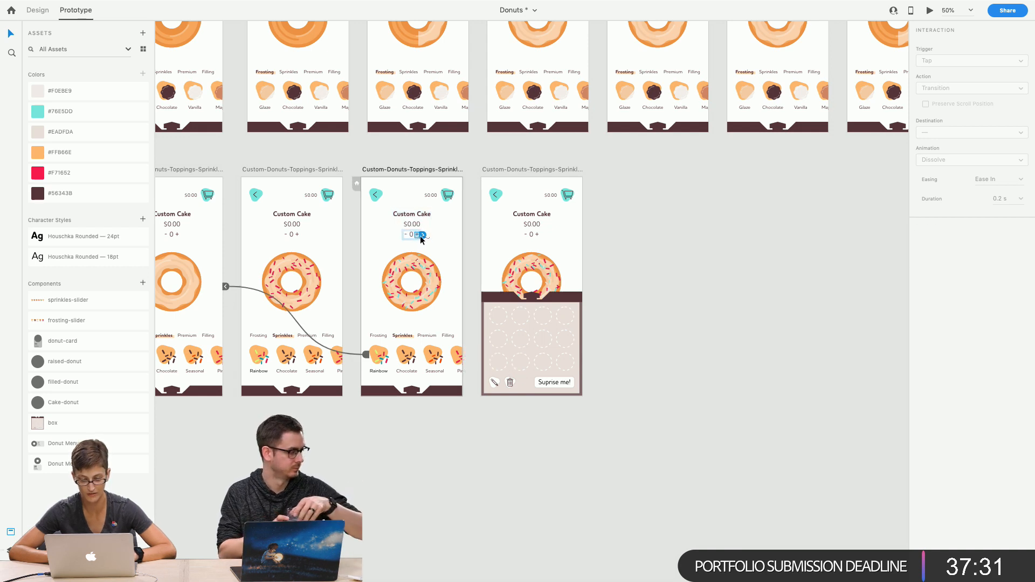
left_click_drag(468, 239, 512, 237)
left_click(533, 237)
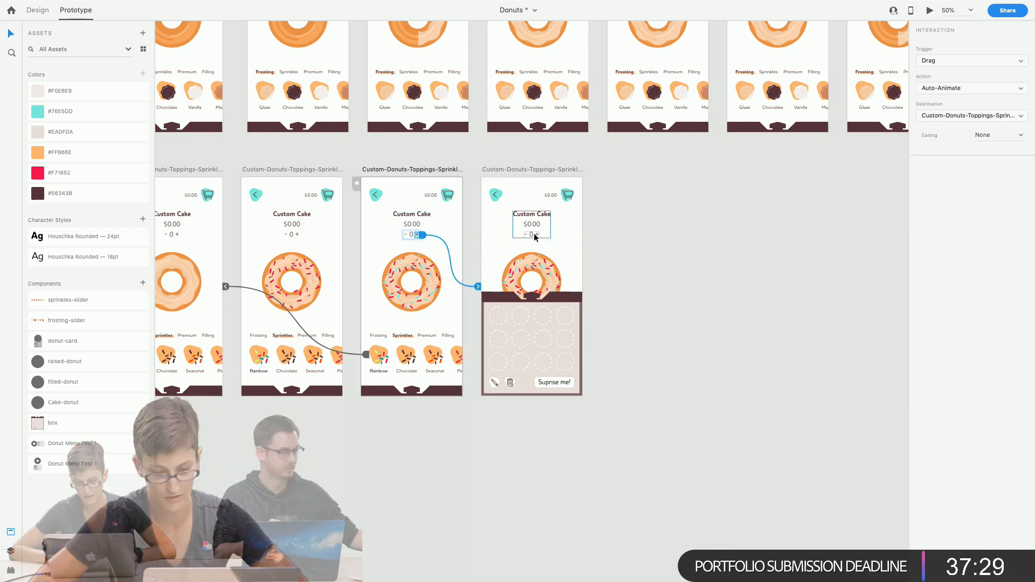
double_click(532, 235)
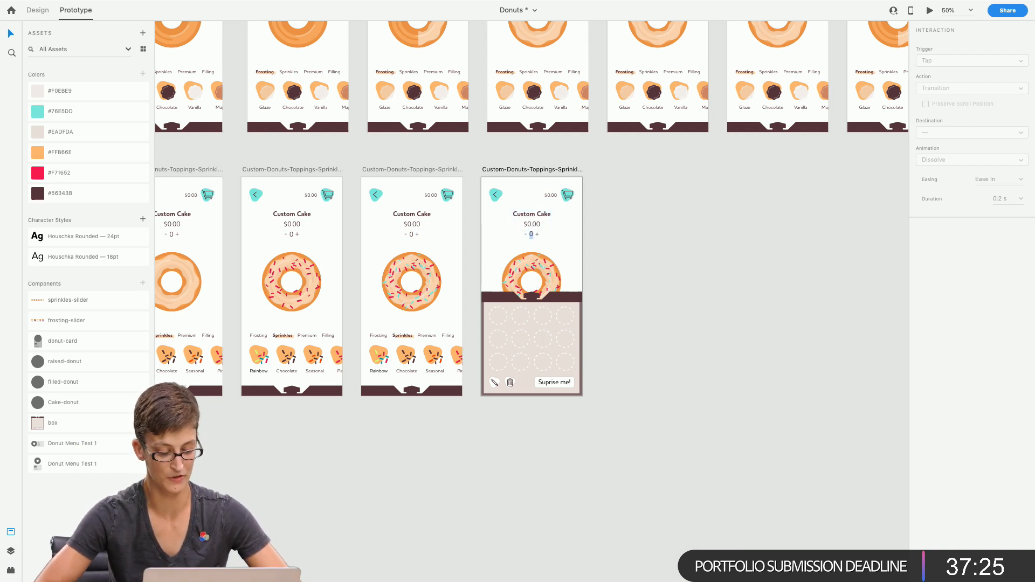
left_click(623, 255)
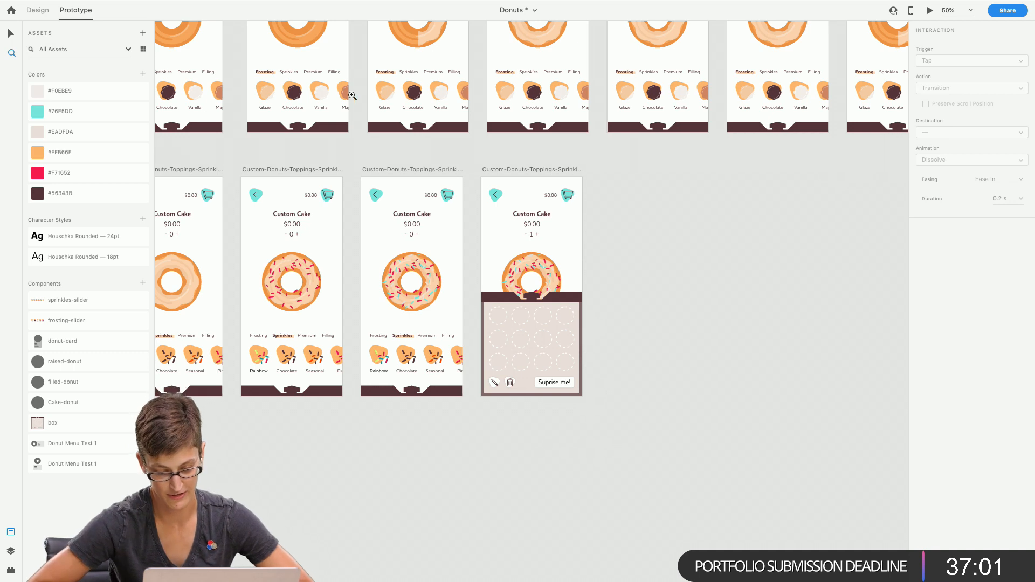
Inspect the quantity label's connection on Custom-Donuts-Toppings-Sprinkles – 2 at 75% zoom
left_click(508, 274)
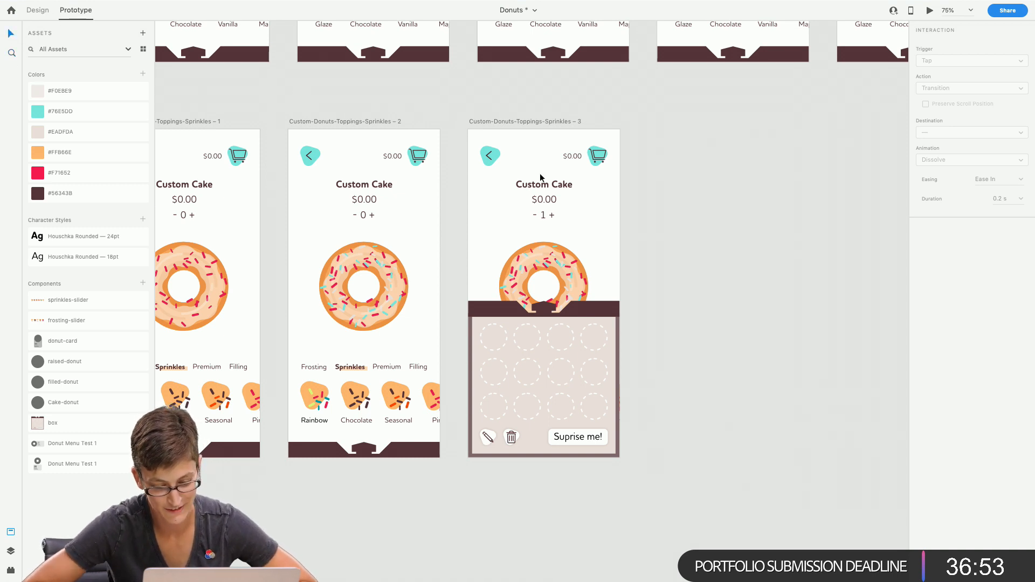
double_click(369, 217)
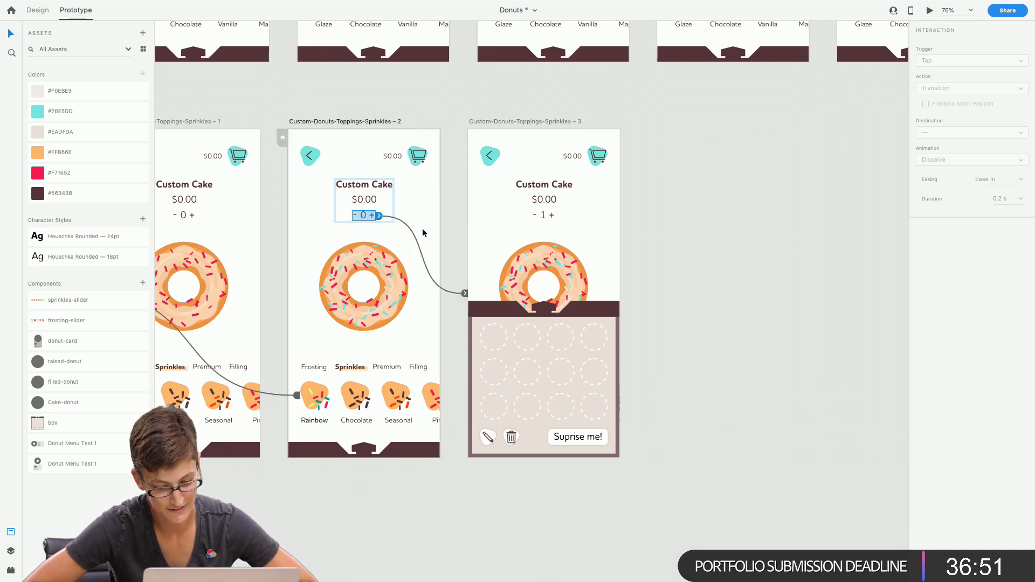
left_click(450, 233)
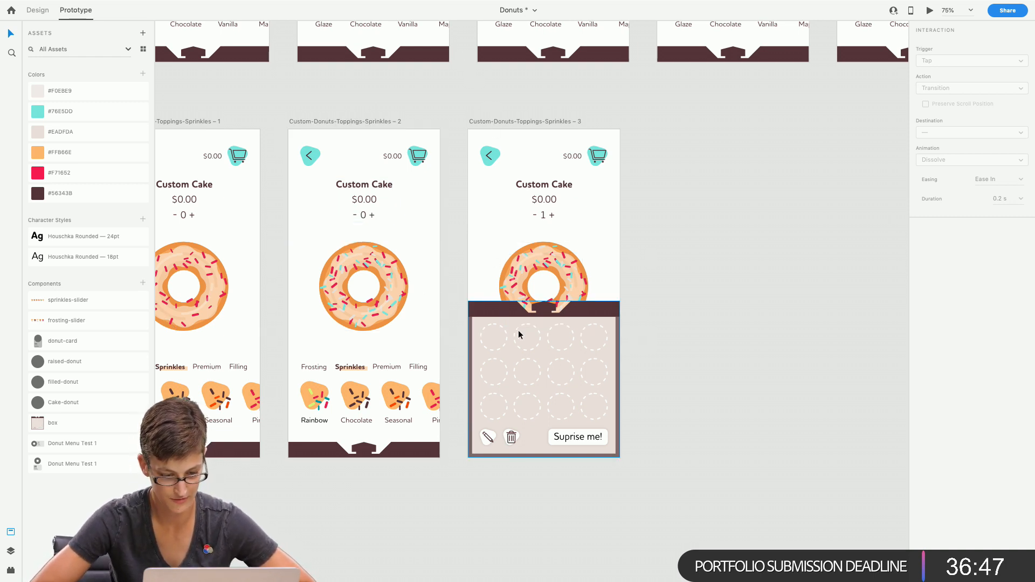
In Design mode, move the layers donut-highlights through donut-bases on Custom-Donuts-Toppings-Sprinkles – 3 up and scale them to about two thirds
left_click(513, 278)
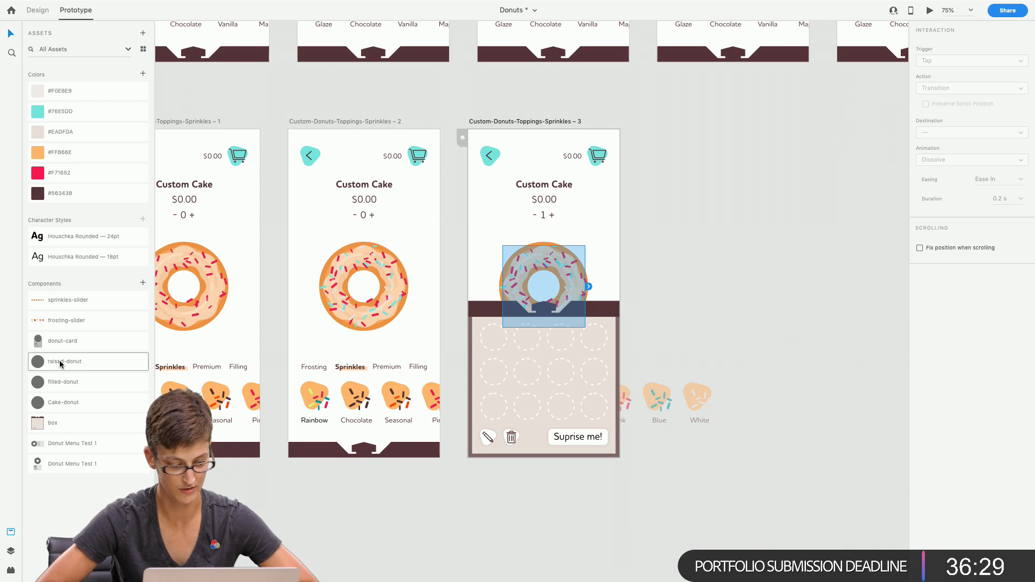
left_click(10, 551)
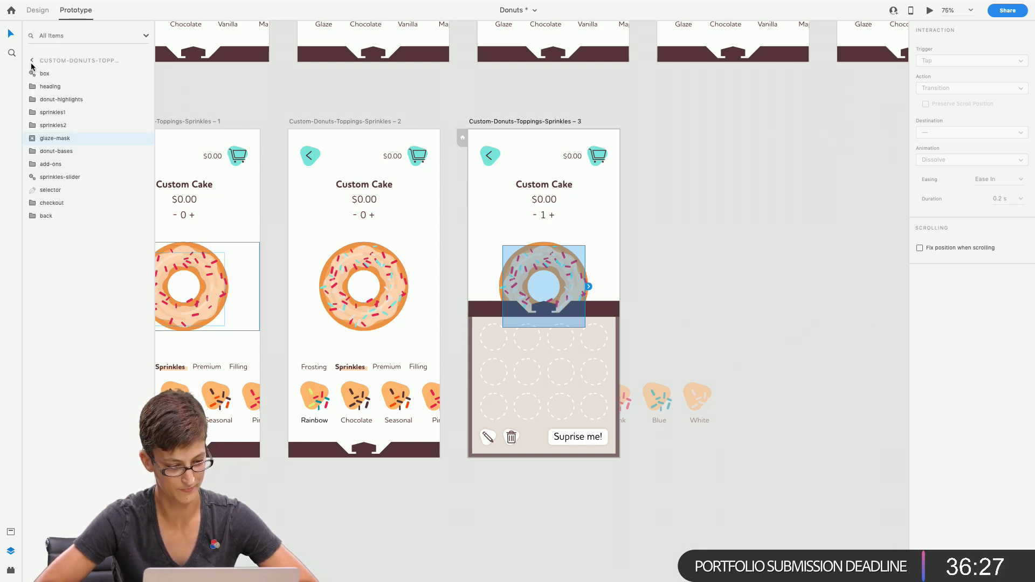
left_click(601, 258)
left_click(551, 358)
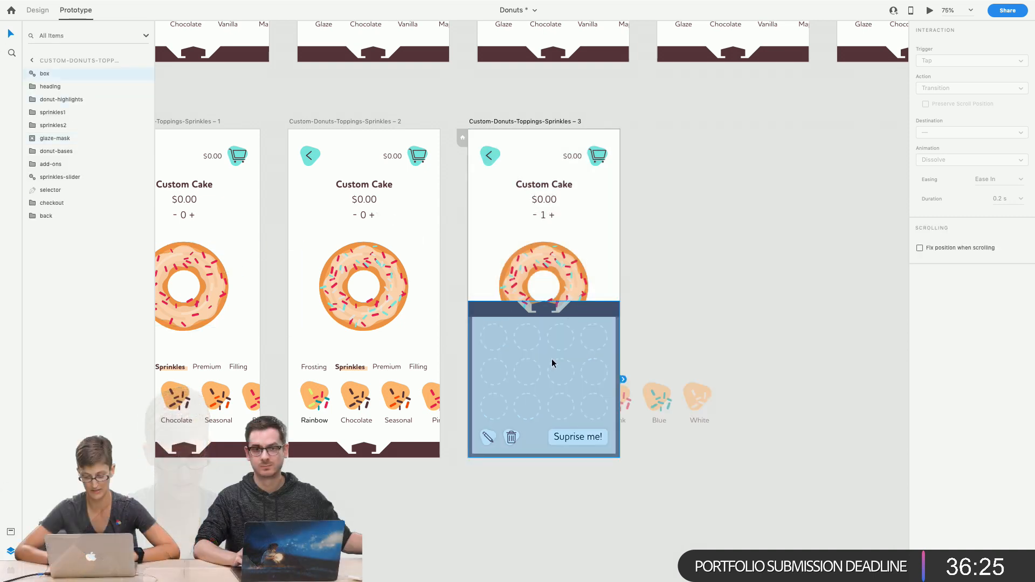
left_click(755, 344)
left_click(513, 270)
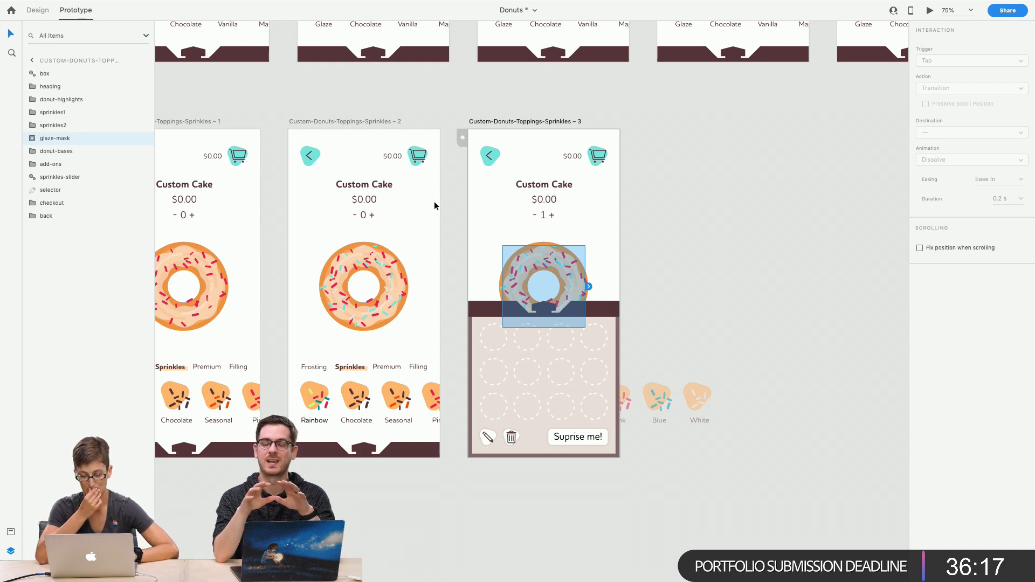
left_click(497, 230)
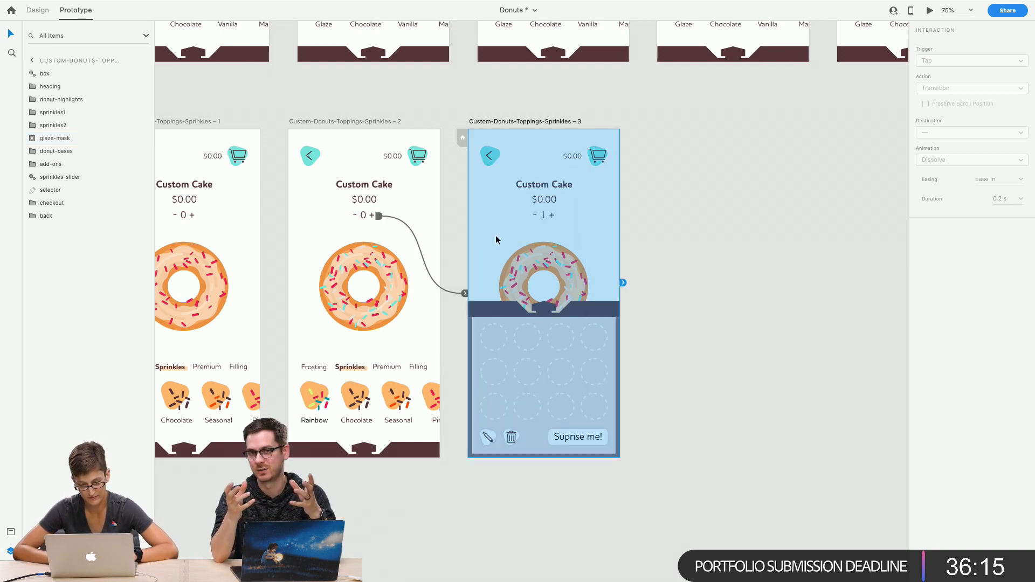
left_click(497, 247)
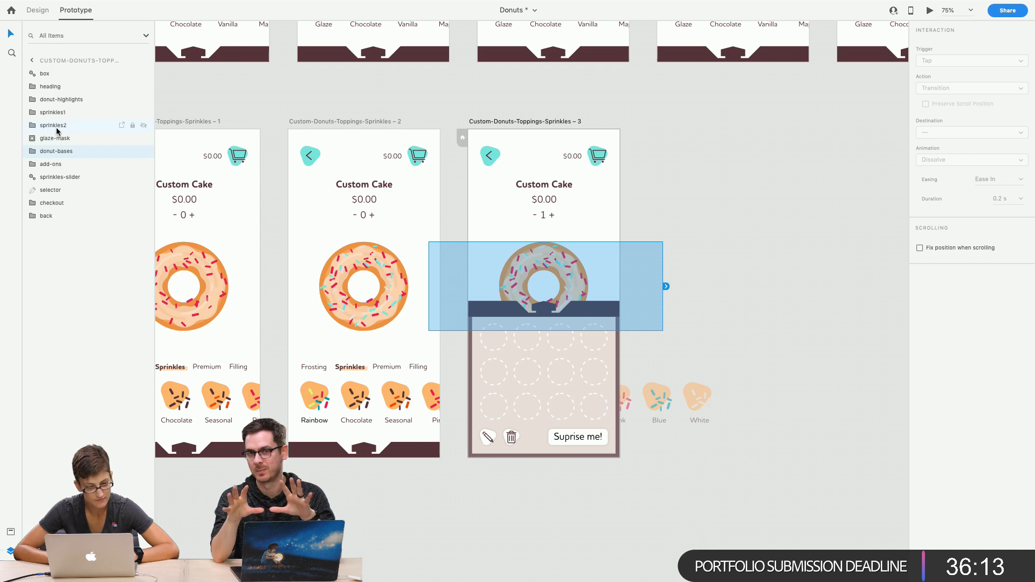
left_click(55, 104, "shift")
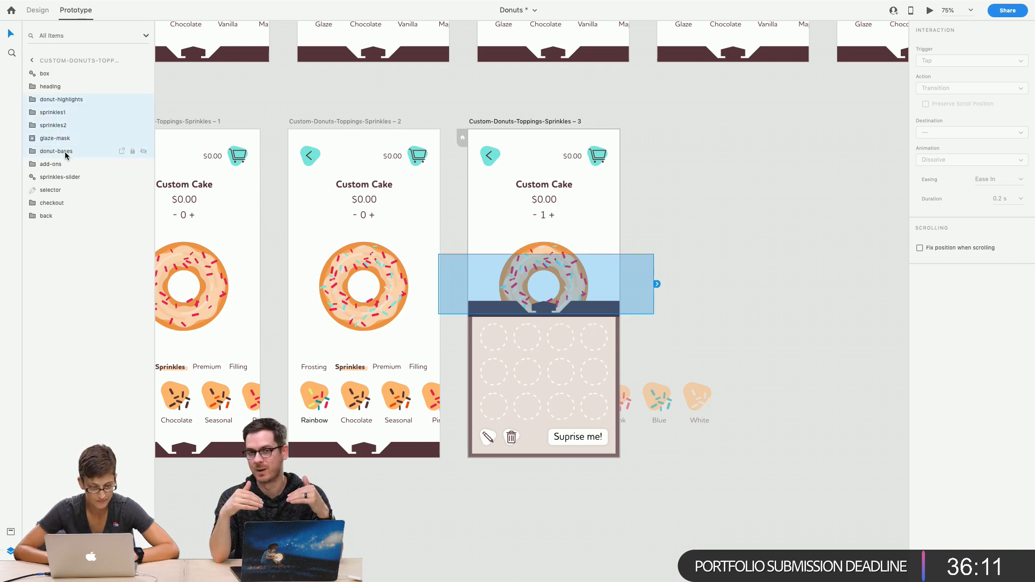
left_click(38, 10)
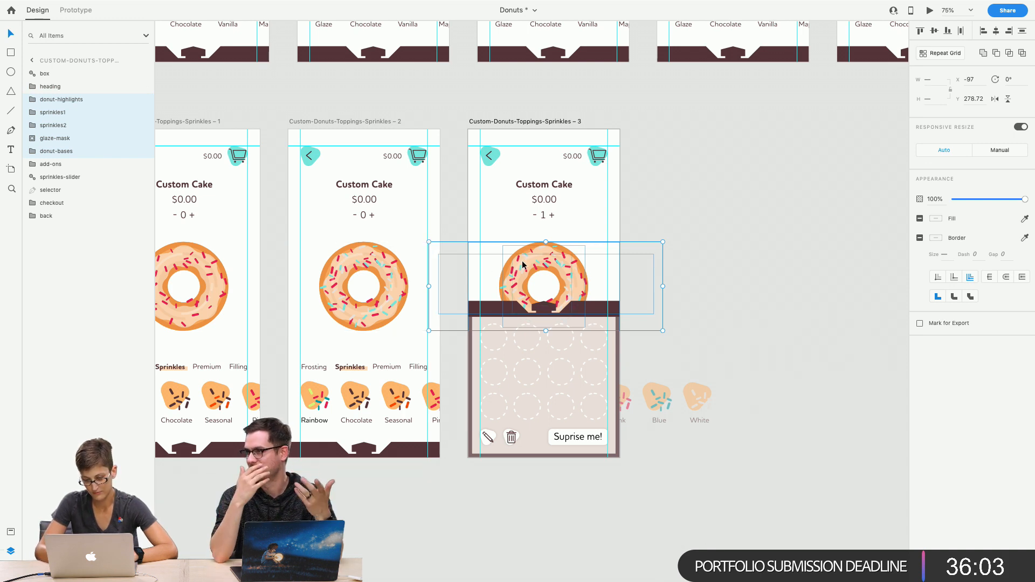
left_click_drag(522, 264, 523, 206)
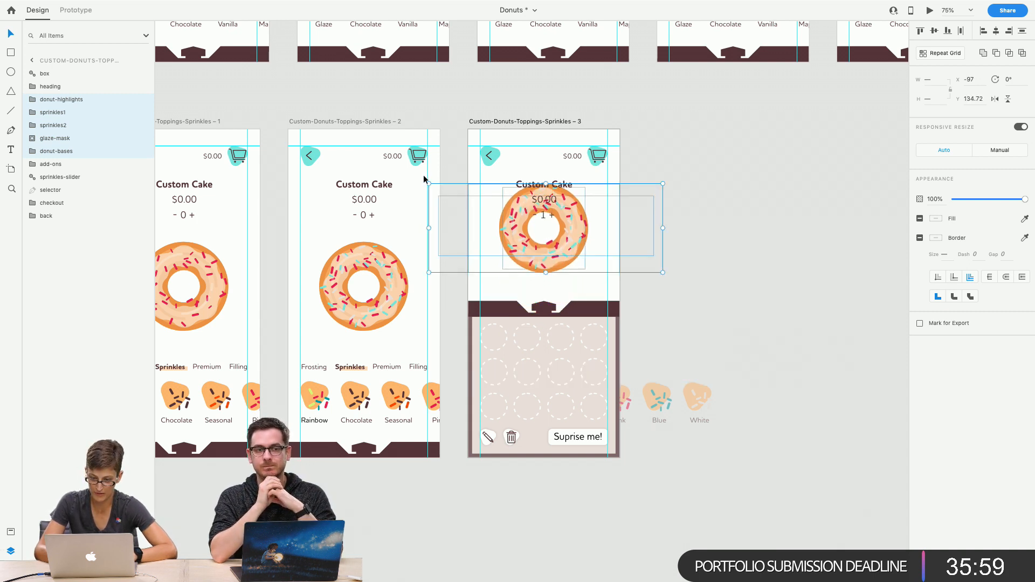
left_click_drag(428, 183, 470, 200)
Try moving the scaled-down donut up over the heading, and undo the move
key("super+d")
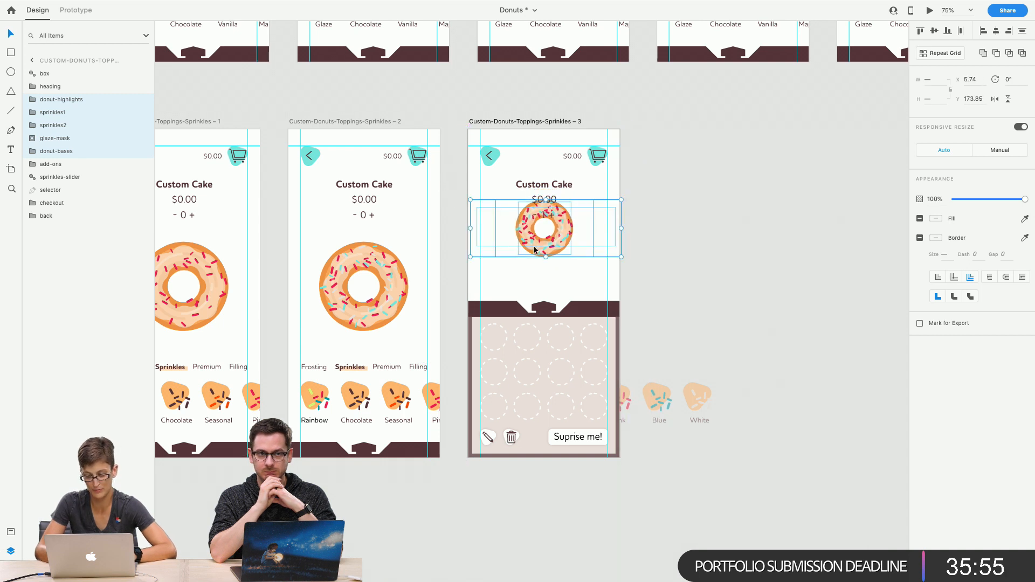
left_click_drag(535, 252, 535, 199)
key("super+z")
key("super+z")
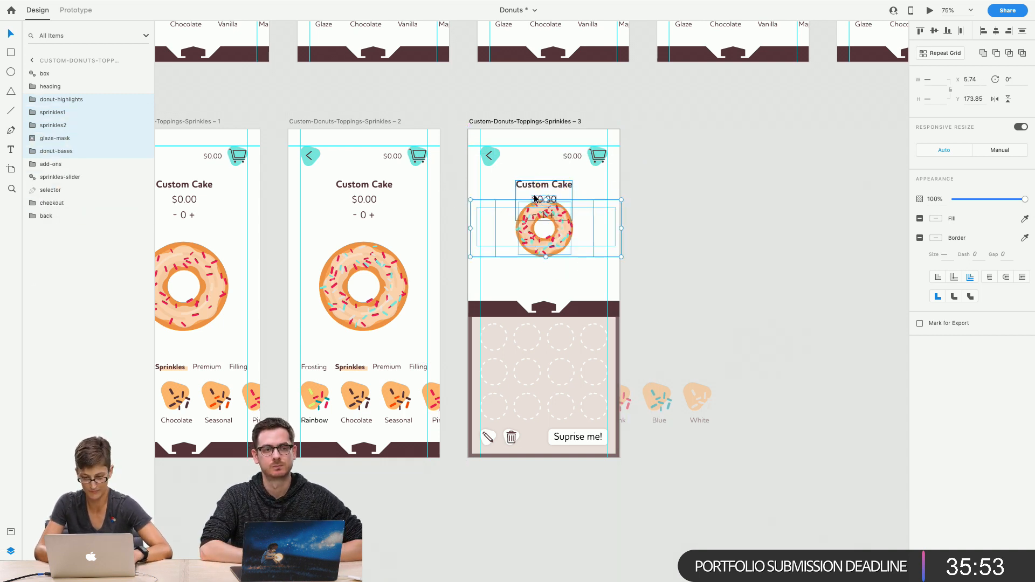
Move the scaled-down donut off the artboard's right side to X 273.74, Y 237.85 and set its opacity to 0%
left_click_drag(538, 250, 647, 276)
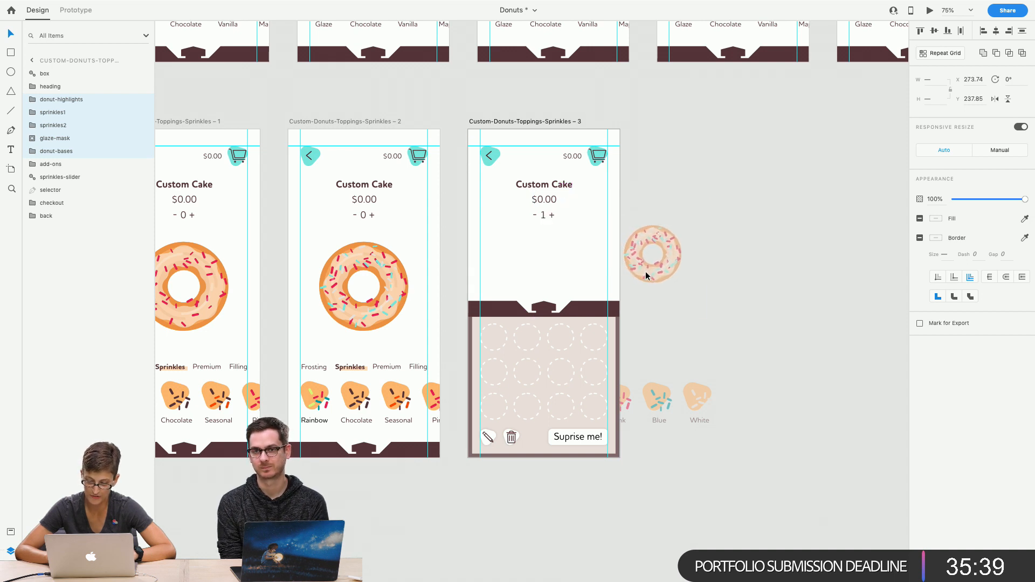
left_click_drag(1024, 199, 947, 201)
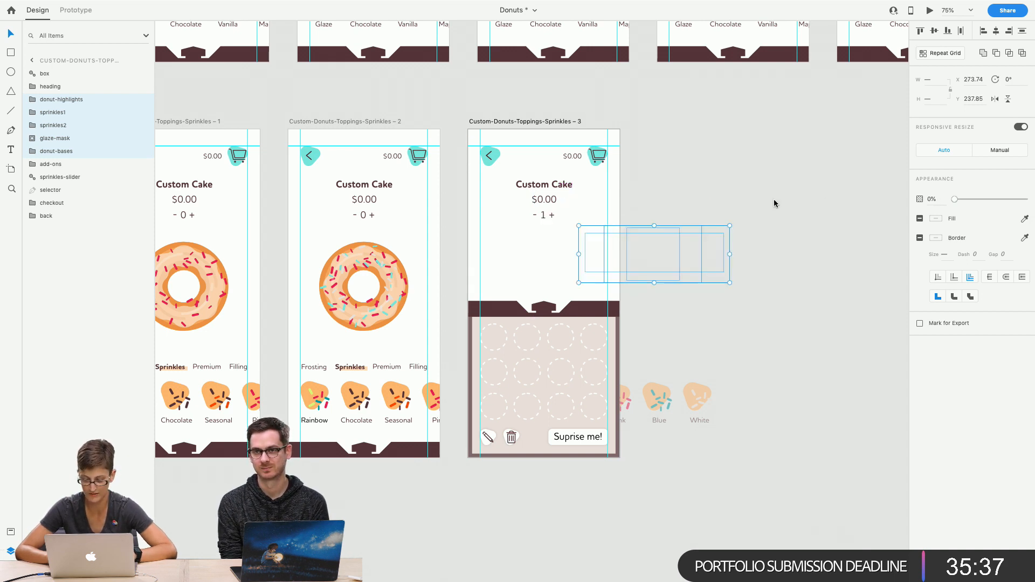
left_click(774, 195)
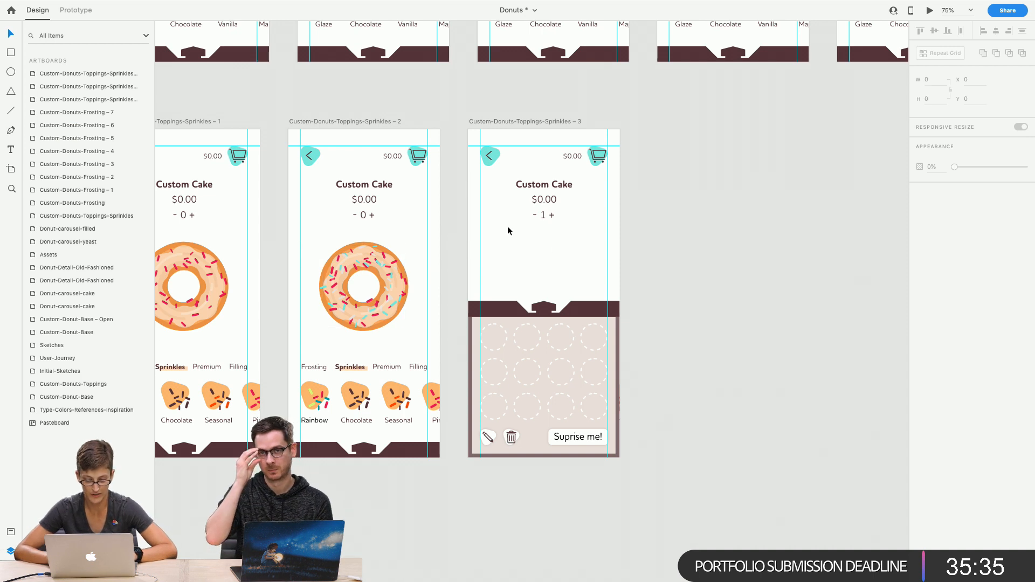
Duplicate the donut layers donut-highlights through donut-bases on Custom-Donuts-Toppings-Sprinkles – 2 and group the copies
left_click(329, 264)
left_click_drag(328, 261, 342, 278)
key("super+c")
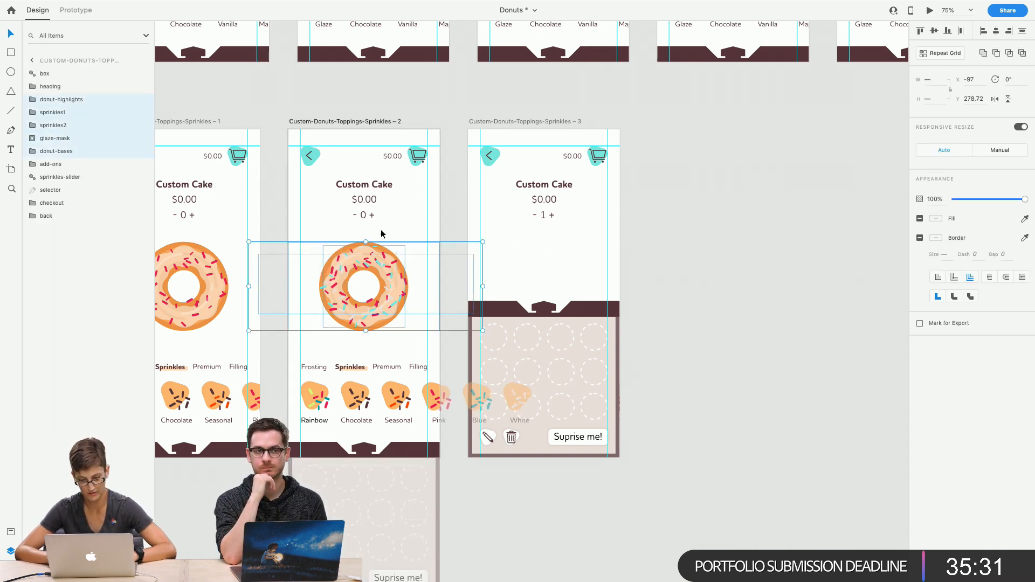
left_click(384, 227)
key("super+v")
key("super+g")
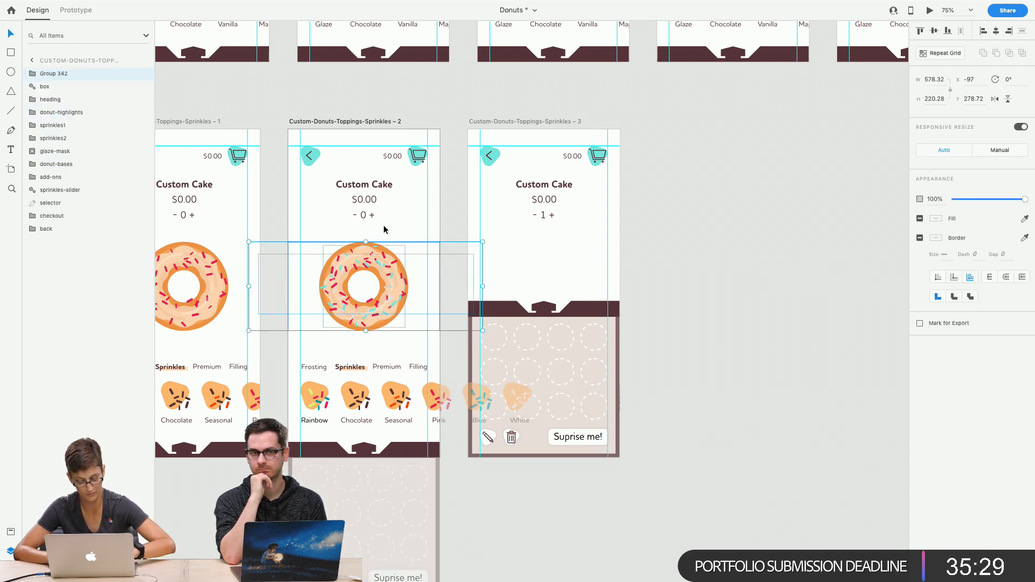
Rename the new group donut-in-box and set its opacity to 0%
double_click(52, 74)
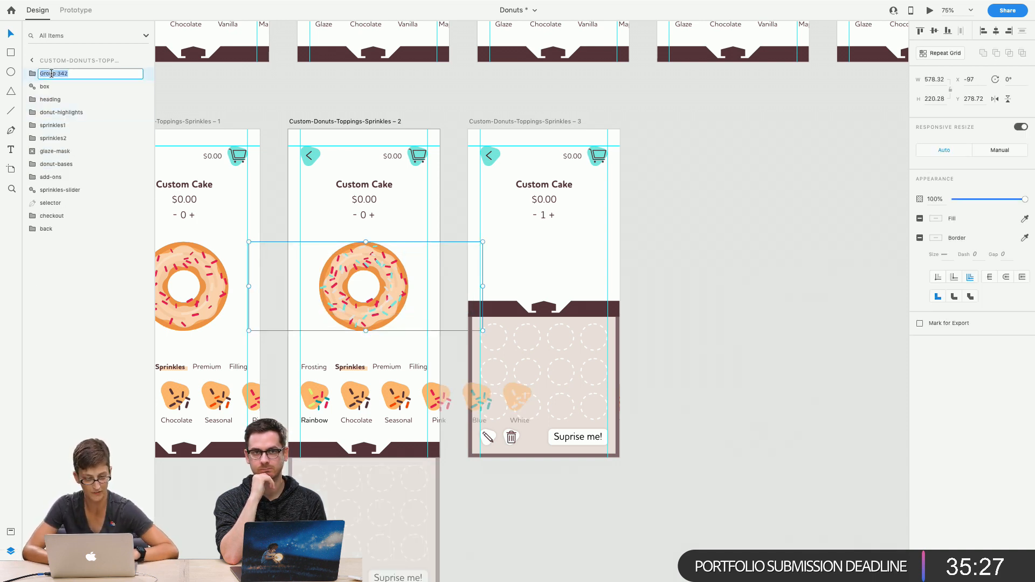
type("donut")
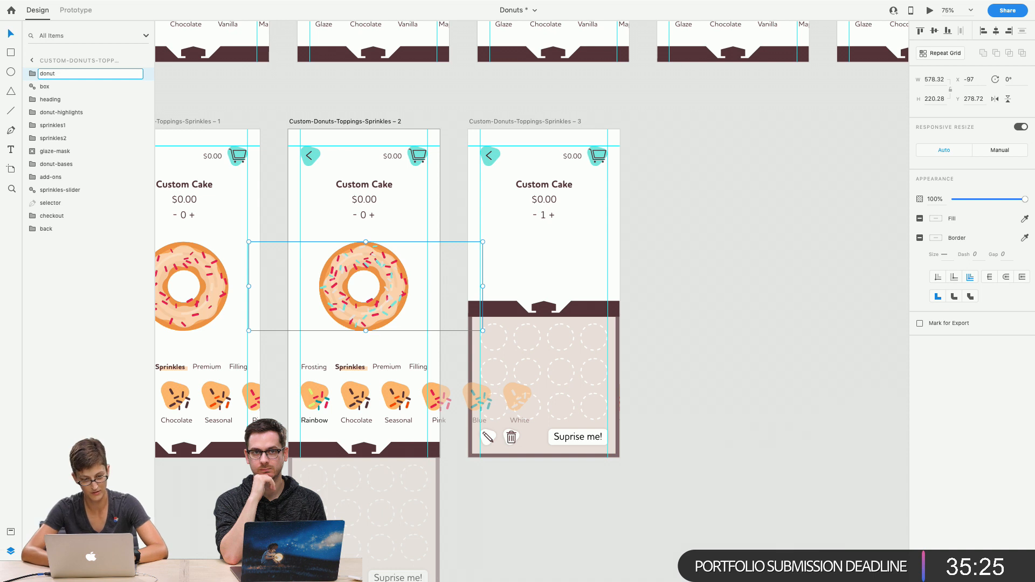
type("-in-box")
key("Return")
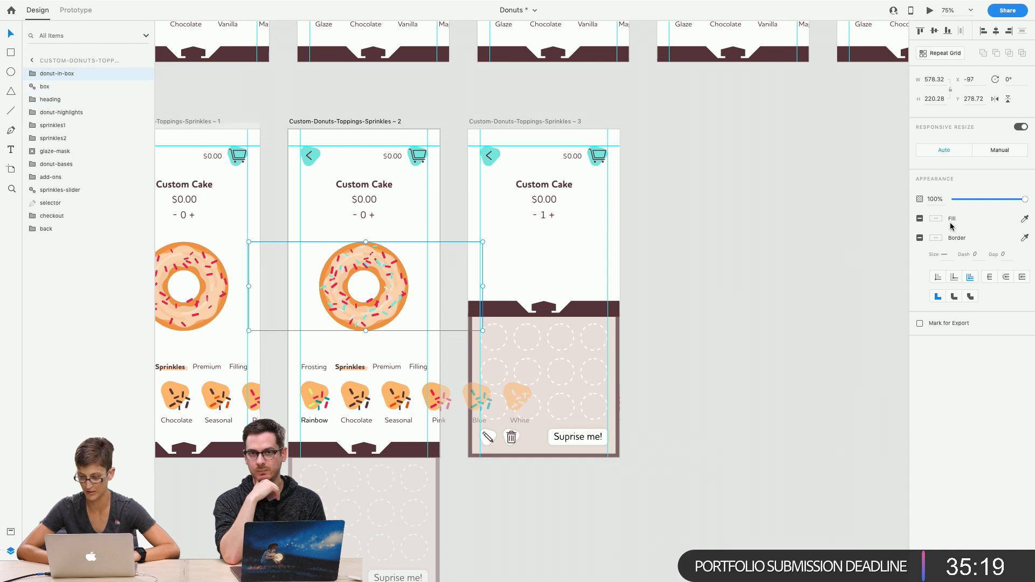
left_click(984, 200)
left_click_drag(948, 205, 817, 207)
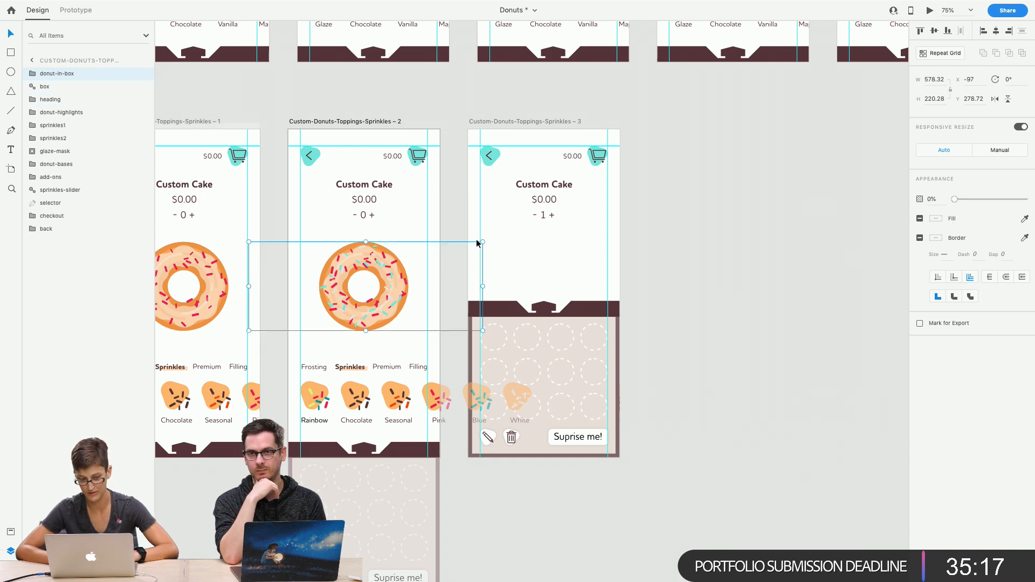
Duplicate the artboard Custom-Donuts-Toppings-Sprinkles – 3
left_click(531, 268)
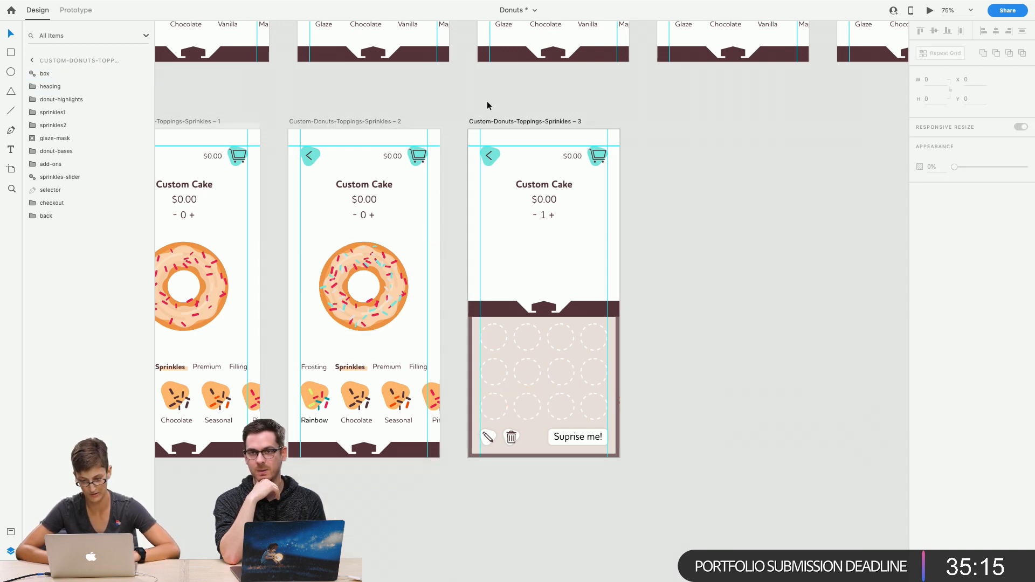
left_click(525, 121)
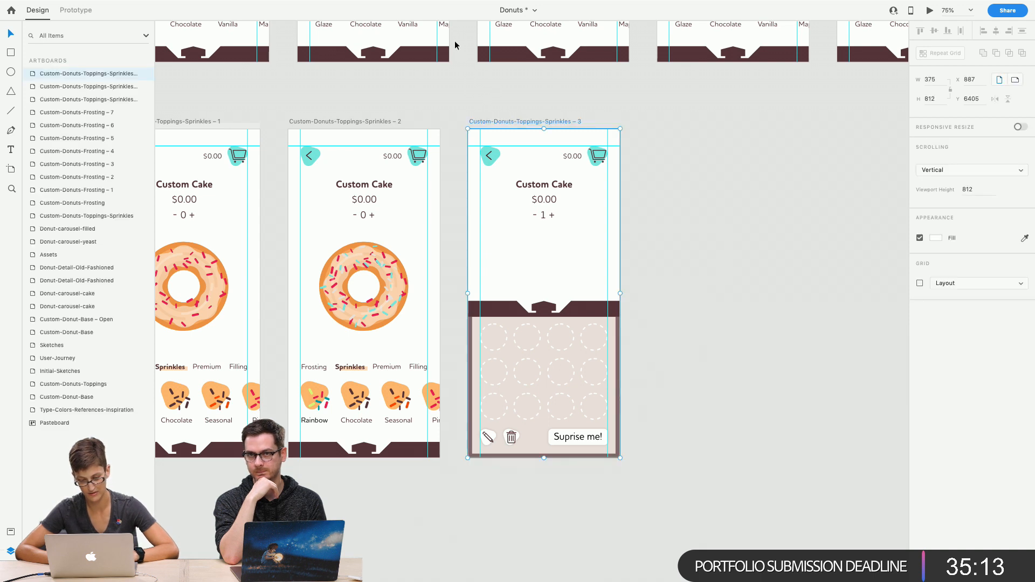
key("super+d")
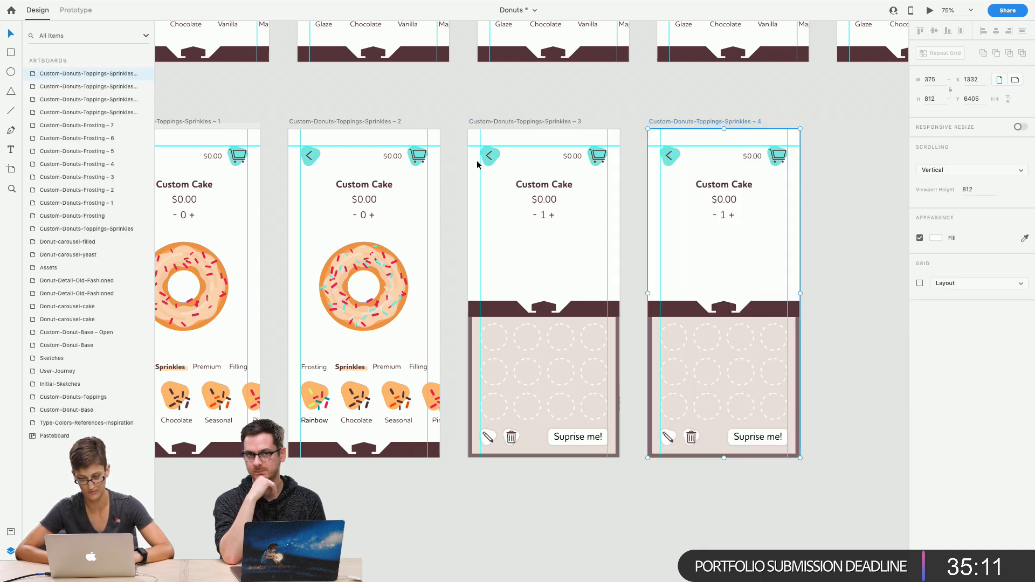
Copy the donut-in-box group from Custom-Donuts-Toppings-Sprinkles – 2 onto Custom-Donuts-Toppings-Sprinkles – 3
left_click(398, 284)
left_click(517, 266)
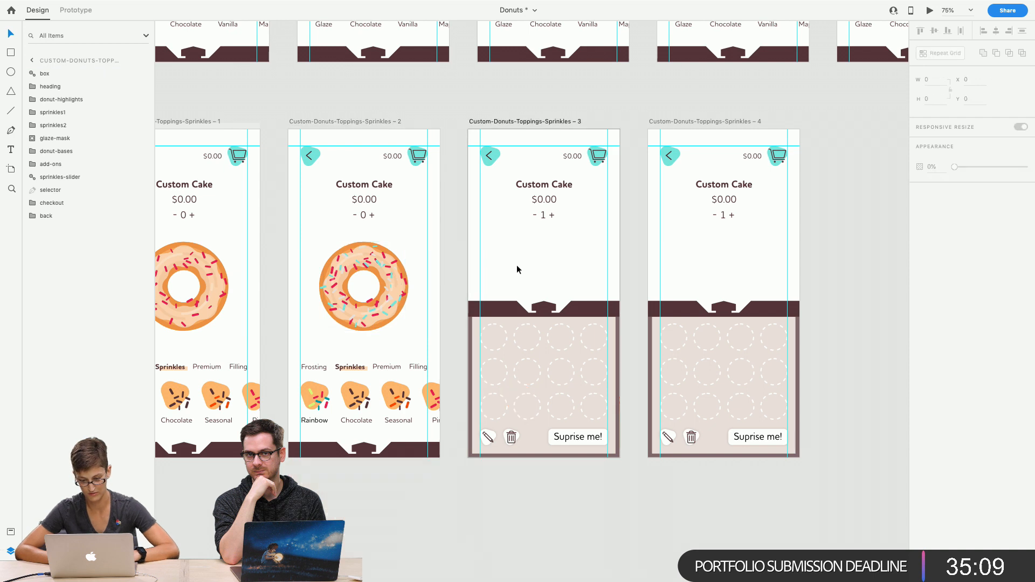
key("super+v")
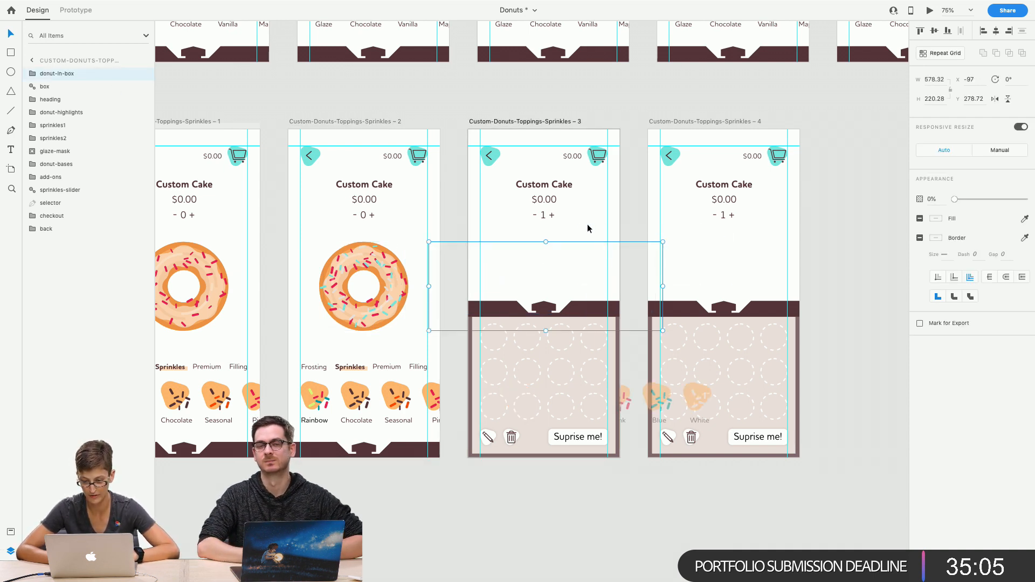
Try moving the pasted donut-in-box group down and off the left of its artboard, and undo the moves
left_click_drag(571, 242, 582, 311)
key("super+z")
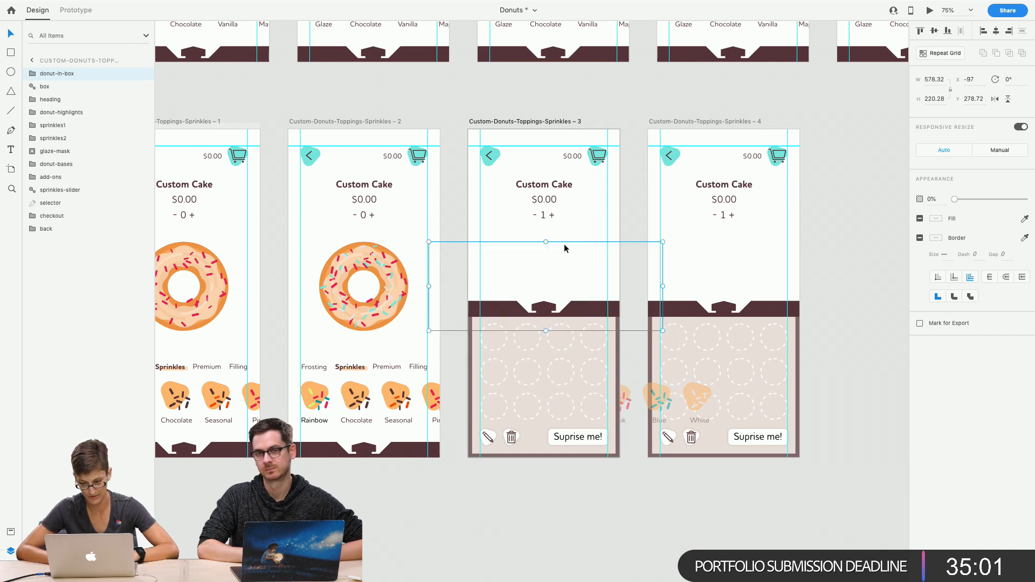
left_click_drag(563, 241, 430, 330)
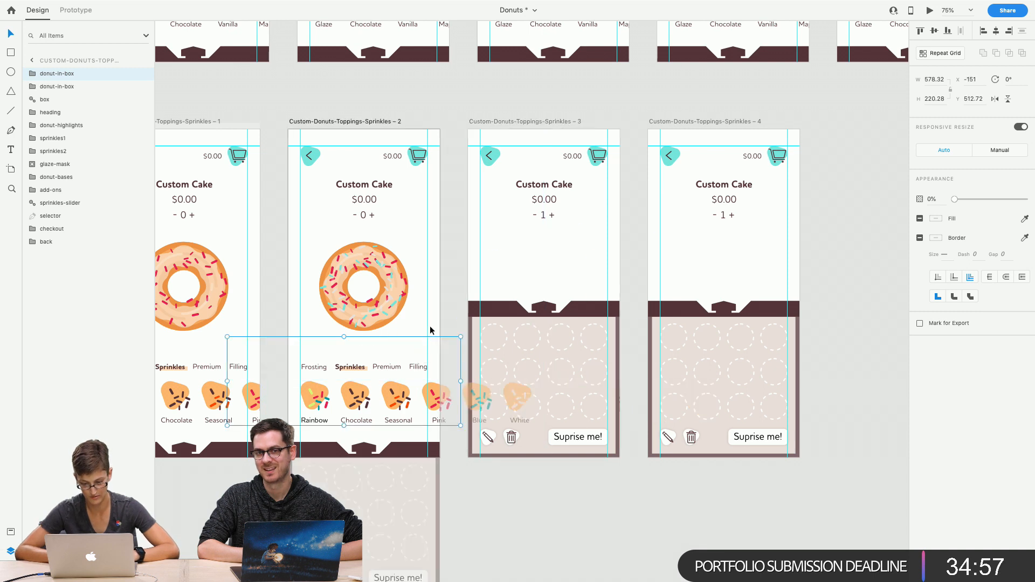
key("super+z")
key("super+z")
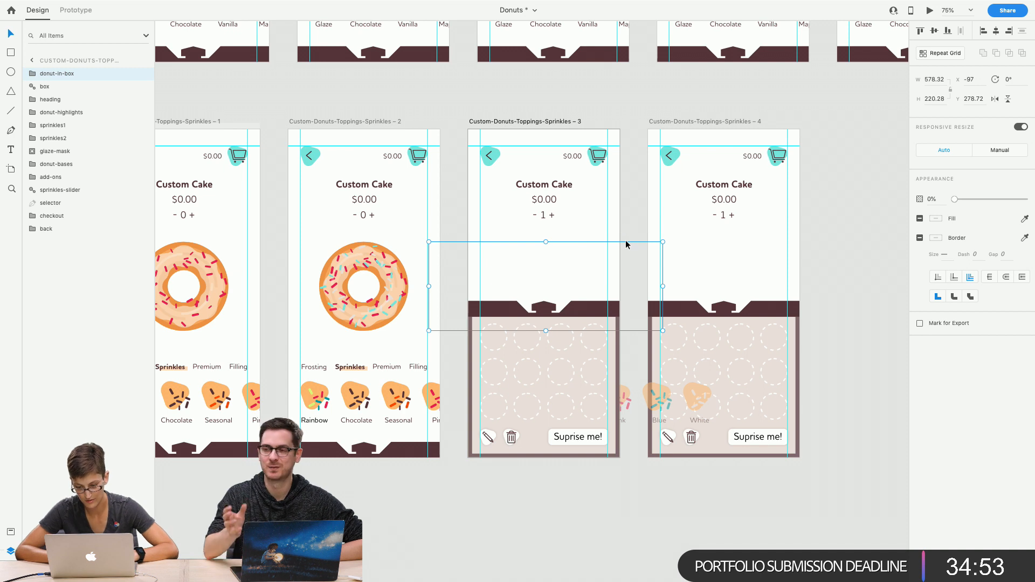
Move the donut-in-box group off the left edge of Custom-Donuts-Toppings-Sprinkles – 3 and scale it down to 409.48 × 156
left_click_drag(602, 245, 466, 325)
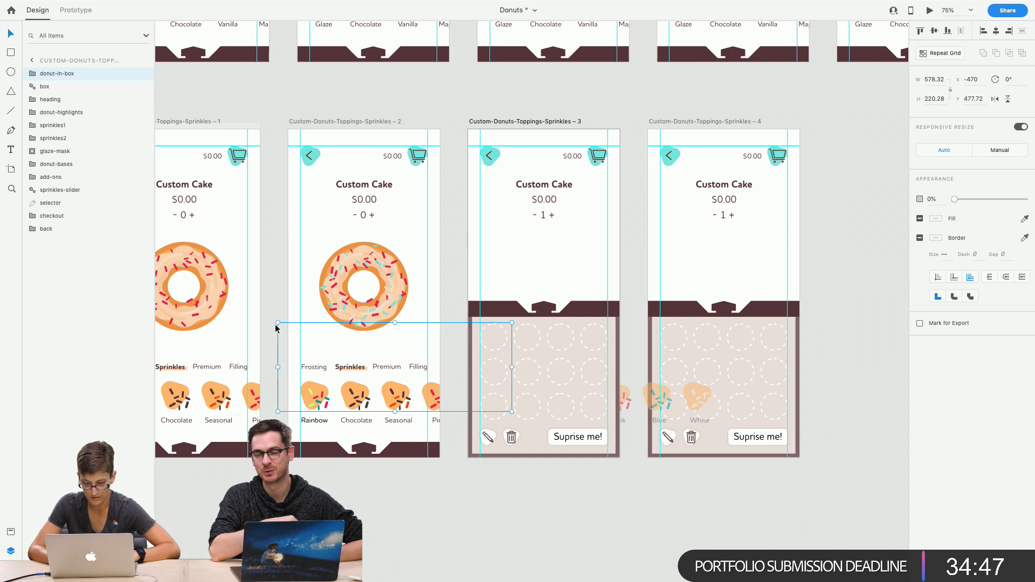
left_click_drag(278, 322, 346, 347)
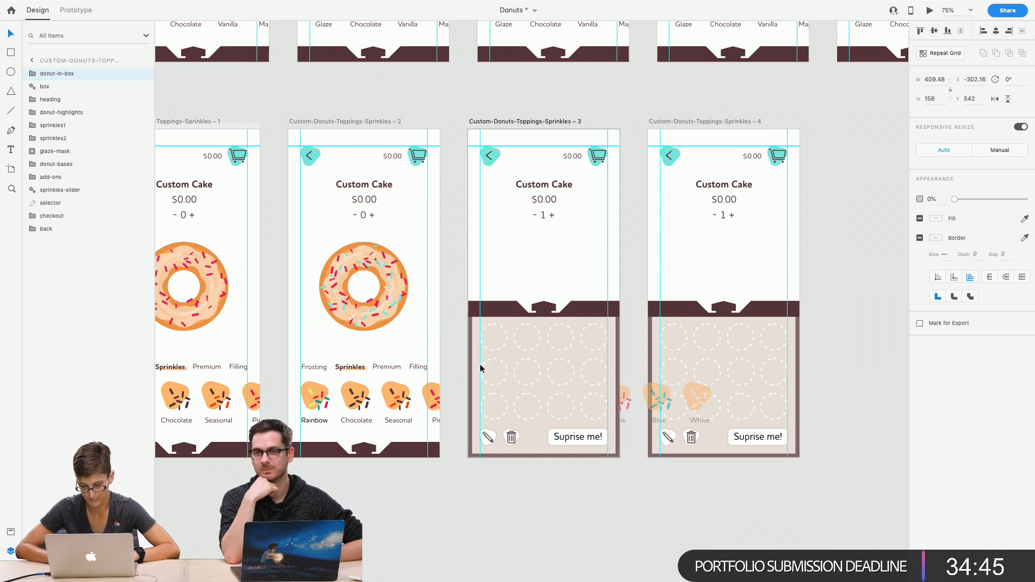
left_click(442, 346)
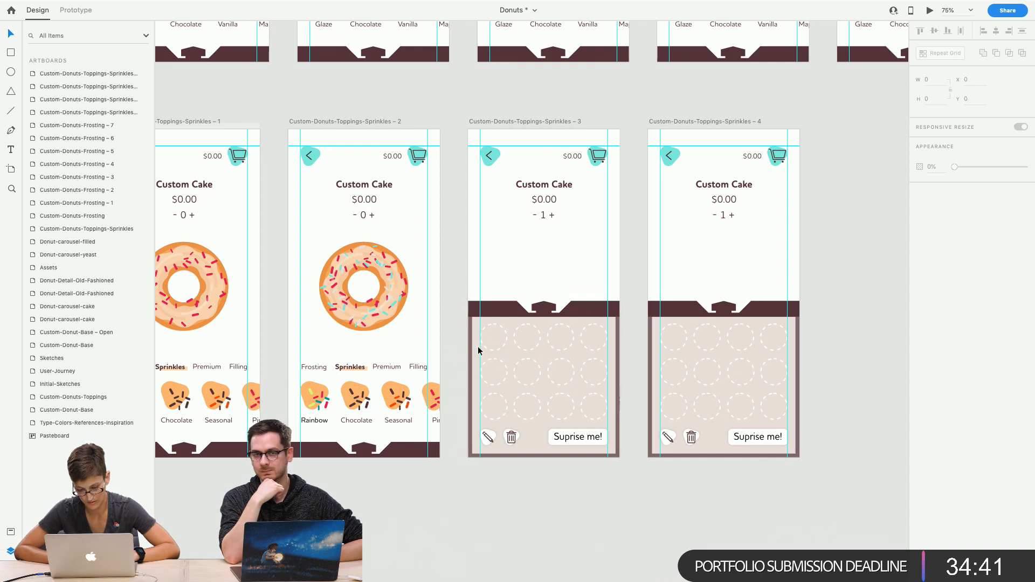
Set the donut-in-box group's opacity to 100% and move it onto Custom-Donuts-Toppings-Sprinkles – 4 at Y 250, below the quantity label
left_click(492, 325)
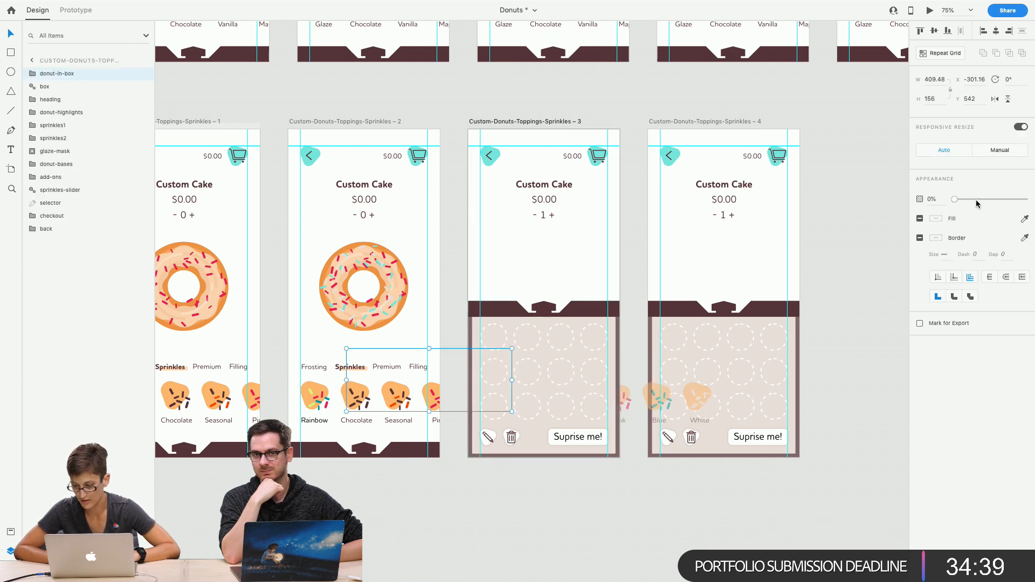
key("0")
left_click_drag(456, 352, 727, 233)
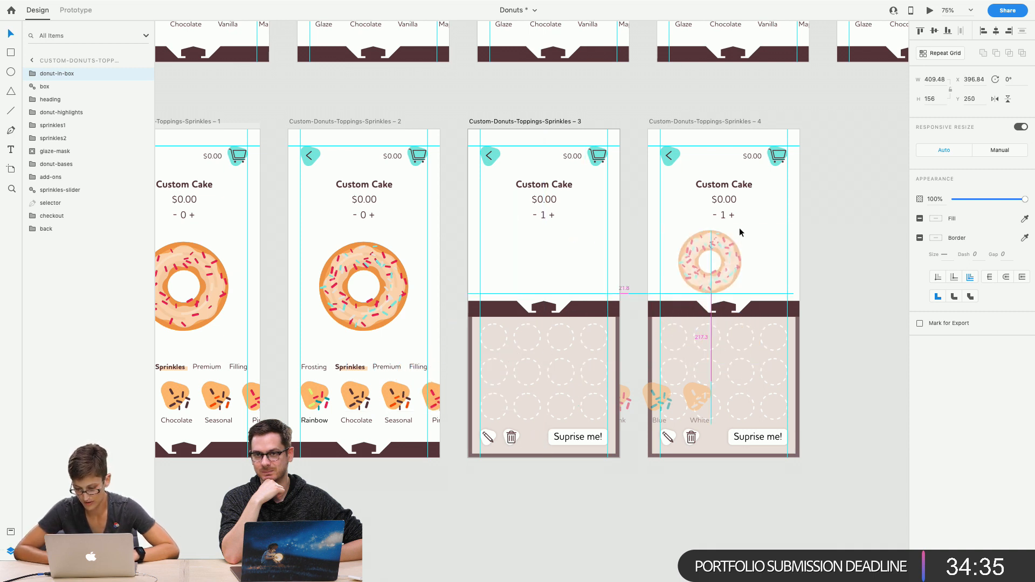
Try scaling the donut-in-box group down to 173.82 × 66.21 on Custom-Donuts-Toppings-Sprinkles – 4, and undo the scaling
left_click_drag(662, 239, 678, 336)
left_click_drag(665, 344, 670, 348)
key("super+z")
key("super+z")
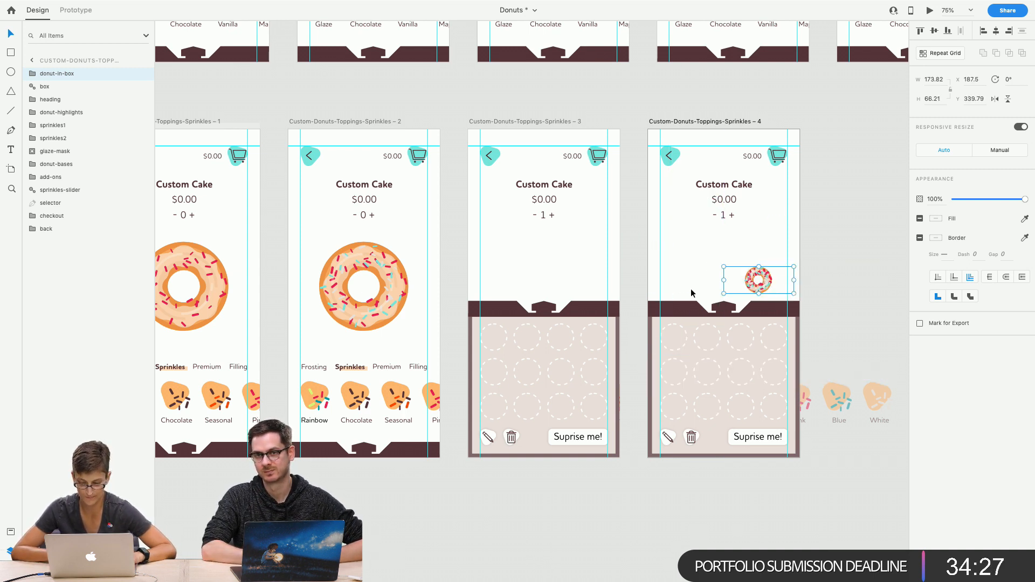
Set donut-in-box to manual responsive resize, scale it to 170.81 × 65.06, and place it in the box's first slot at X -20.84, Y 481.94
left_click(994, 151)
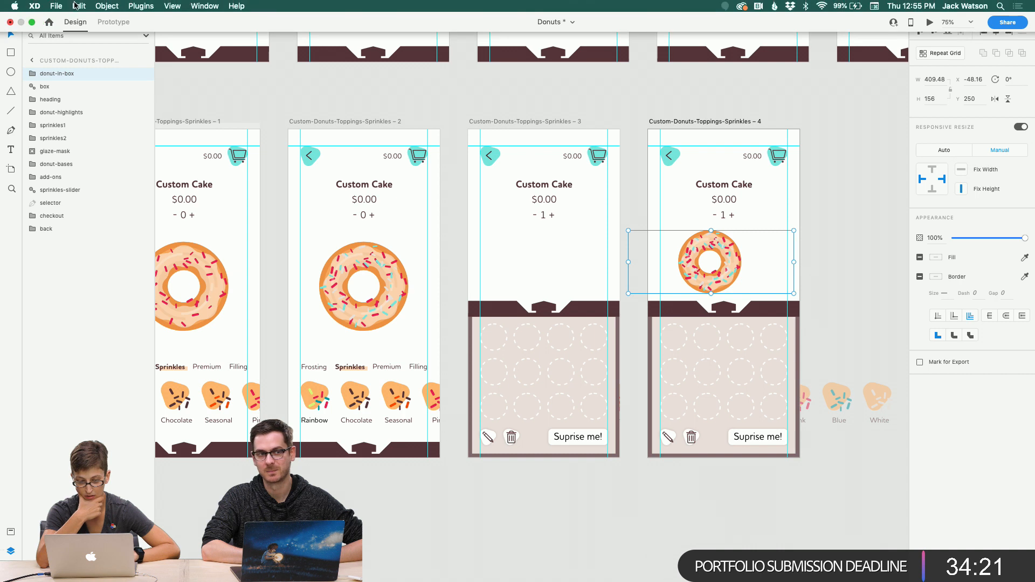
left_click(72, 5)
left_click(73, 6)
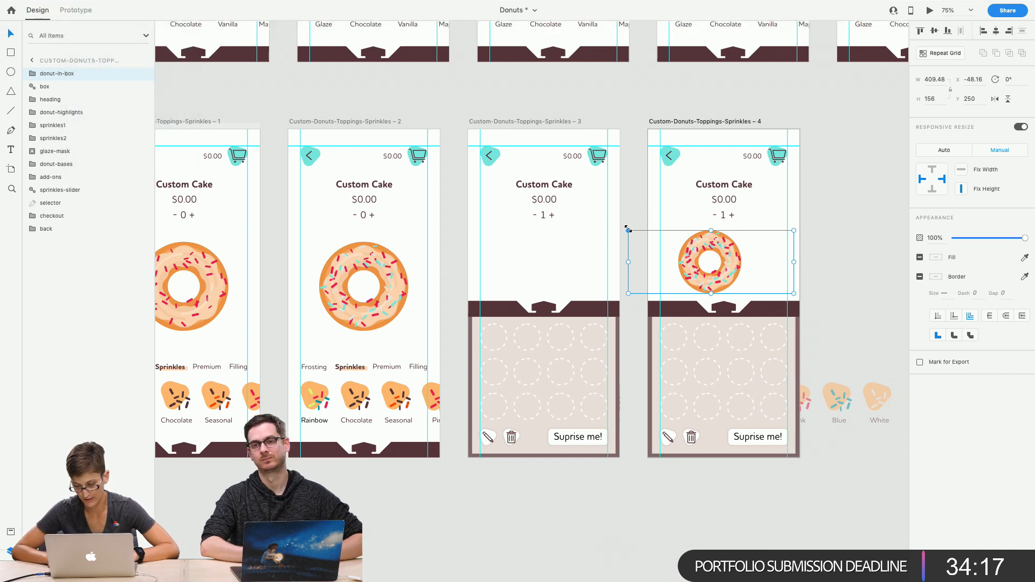
left_click_drag(627, 228, 709, 326)
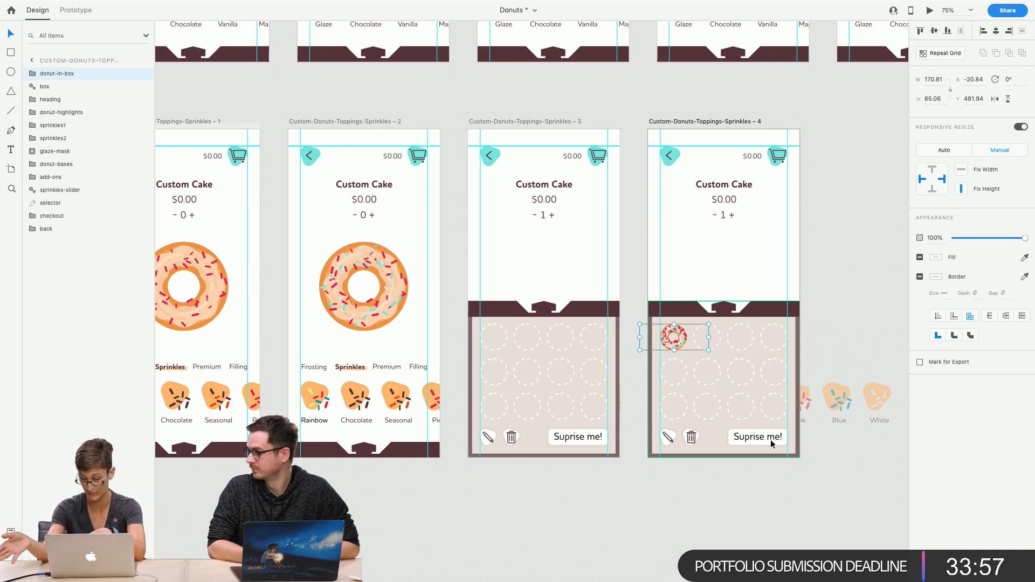
left_click(694, 226)
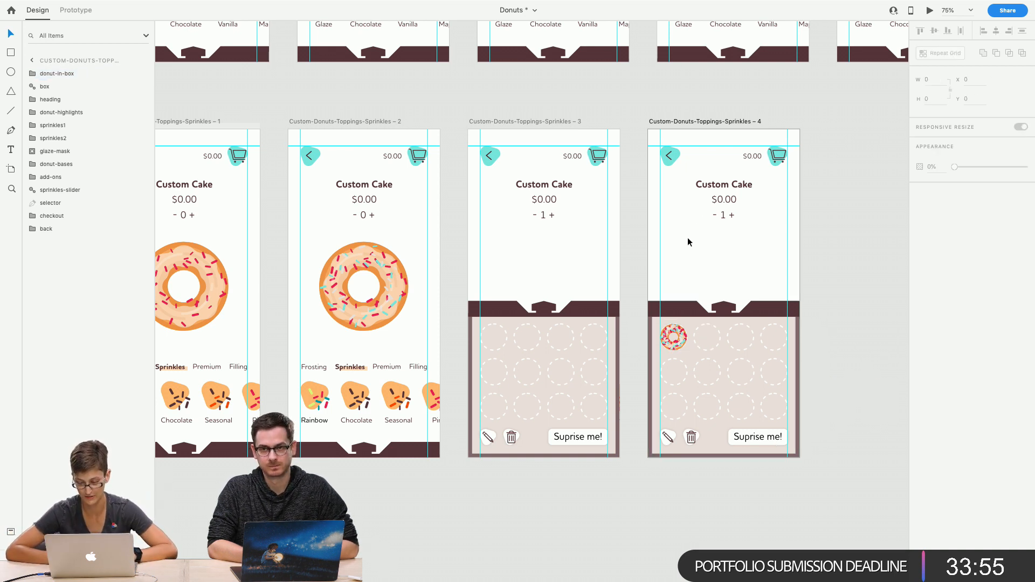
Try placing a copy of the small donut off the left edge of Custom-Donuts-Toppings-Sprinkles – 3 at X -117.84, and delete the copy
left_click(674, 336)
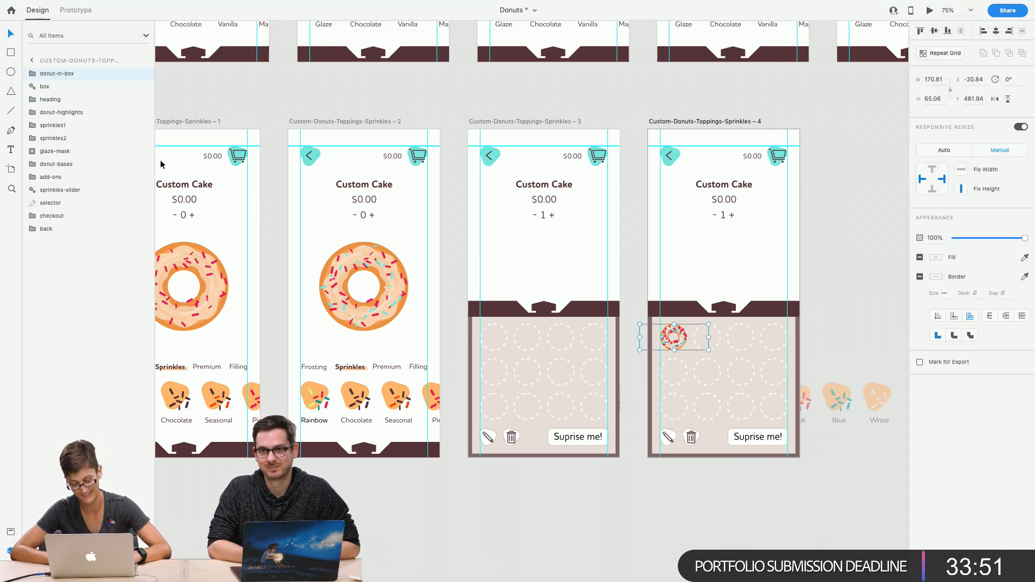
left_click(680, 295)
left_click(578, 266)
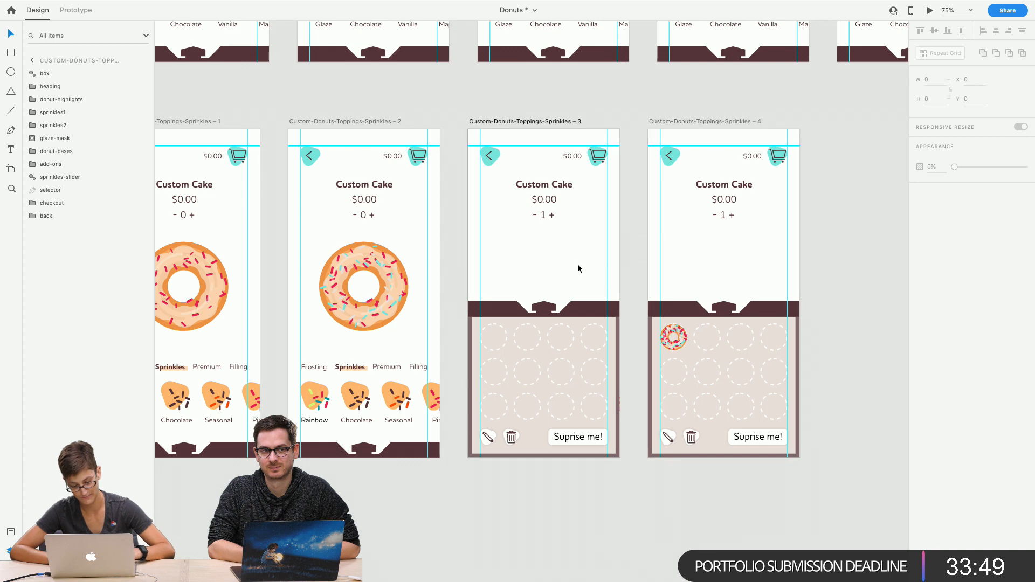
key("super+v")
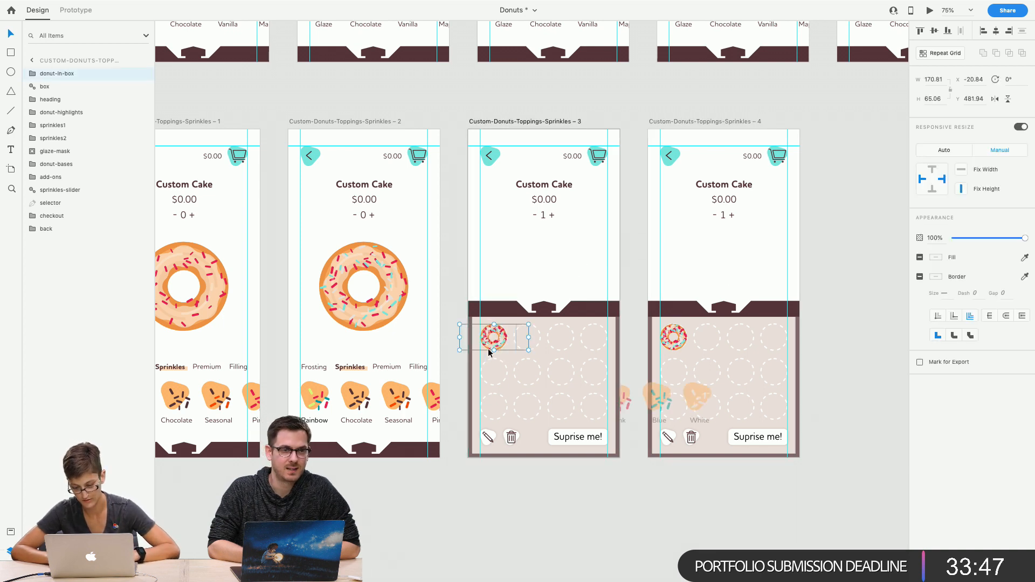
left_click_drag(489, 348, 451, 348)
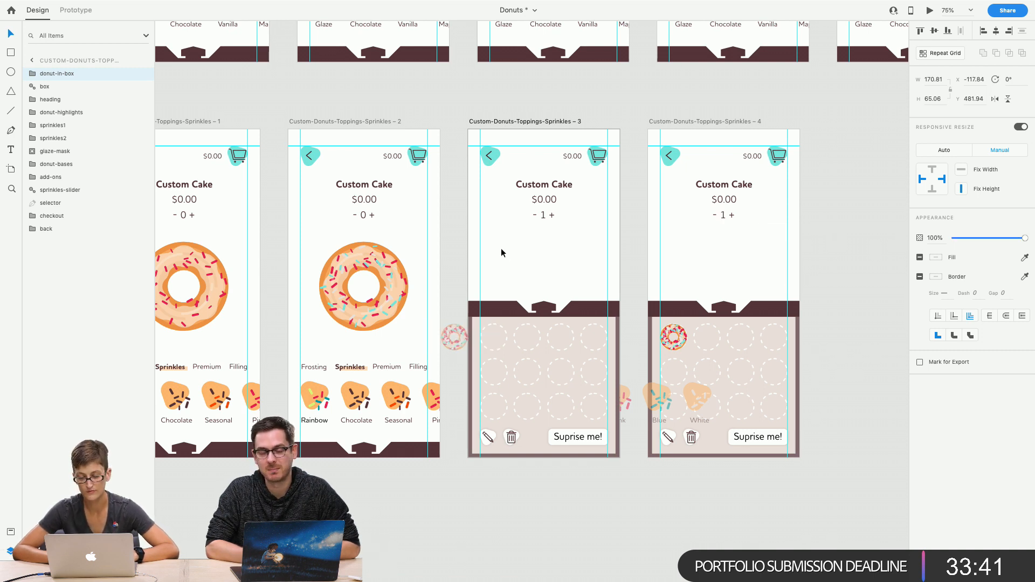
key("Delete")
In Prototype mode, examine the quantity label's connection and the incoming sprinkles connection around Custom-Donuts-Toppings-Sprinkles – 2
left_click(338, 123)
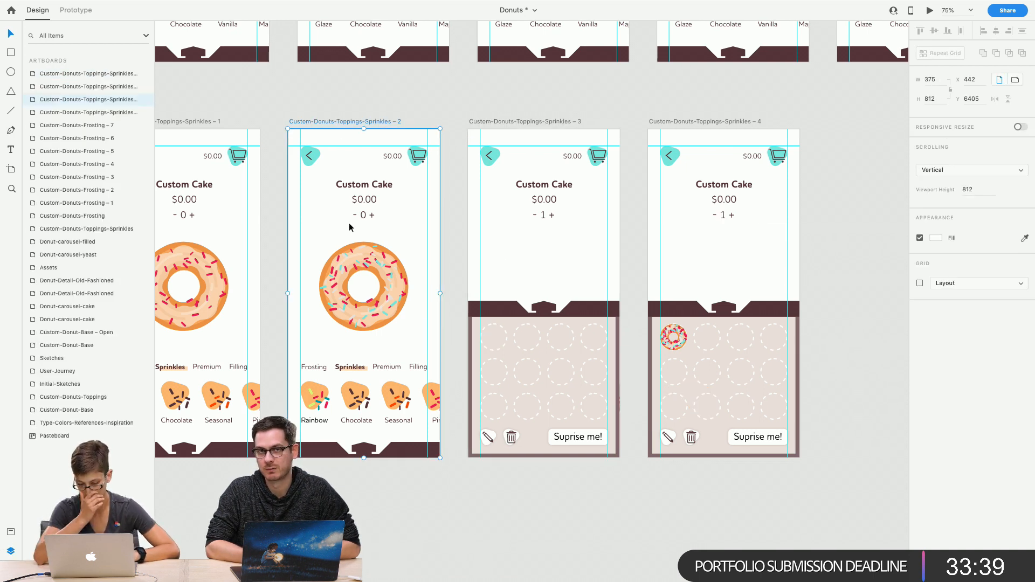
left_click(364, 199)
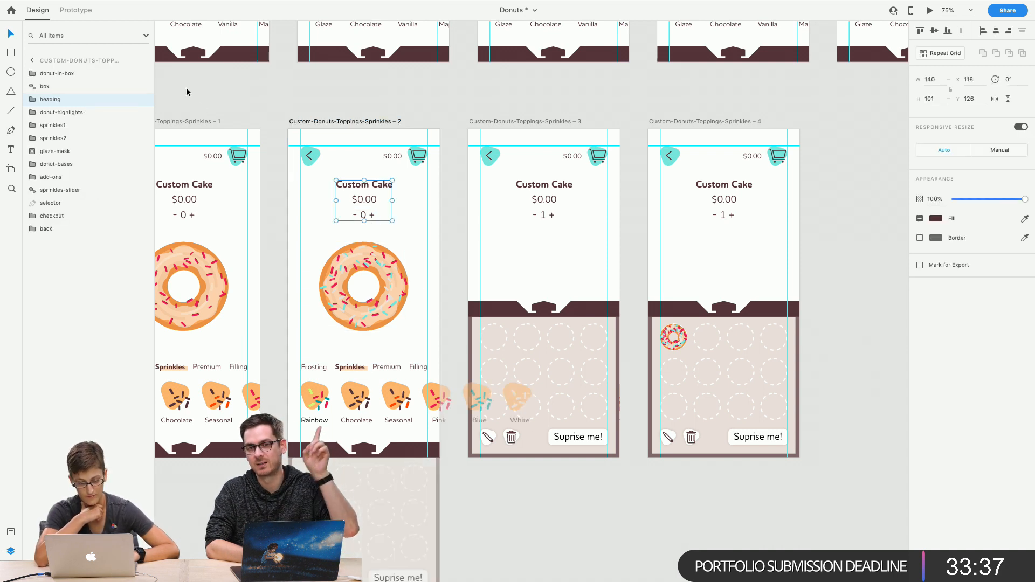
left_click(75, 10)
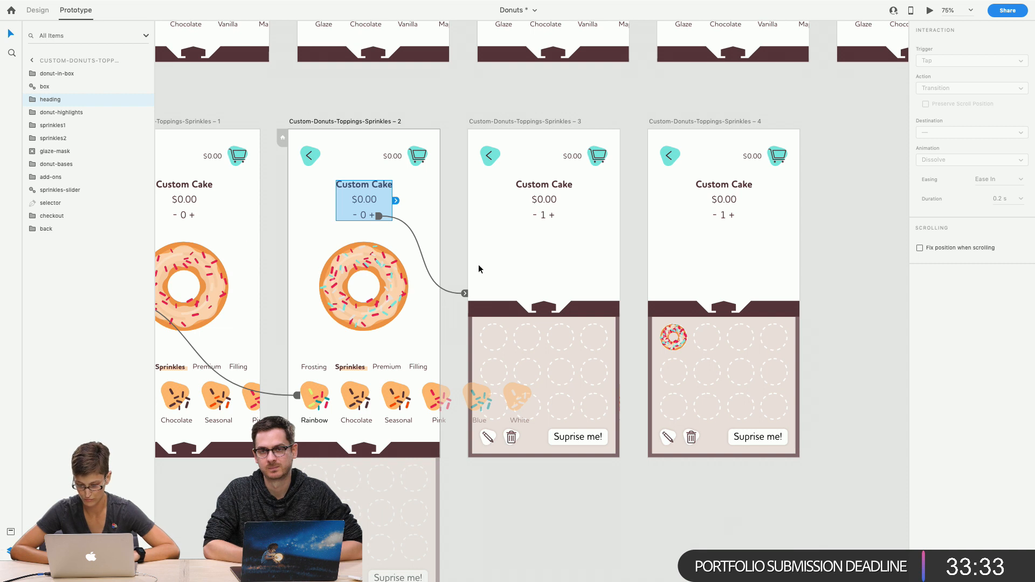
left_click(464, 293)
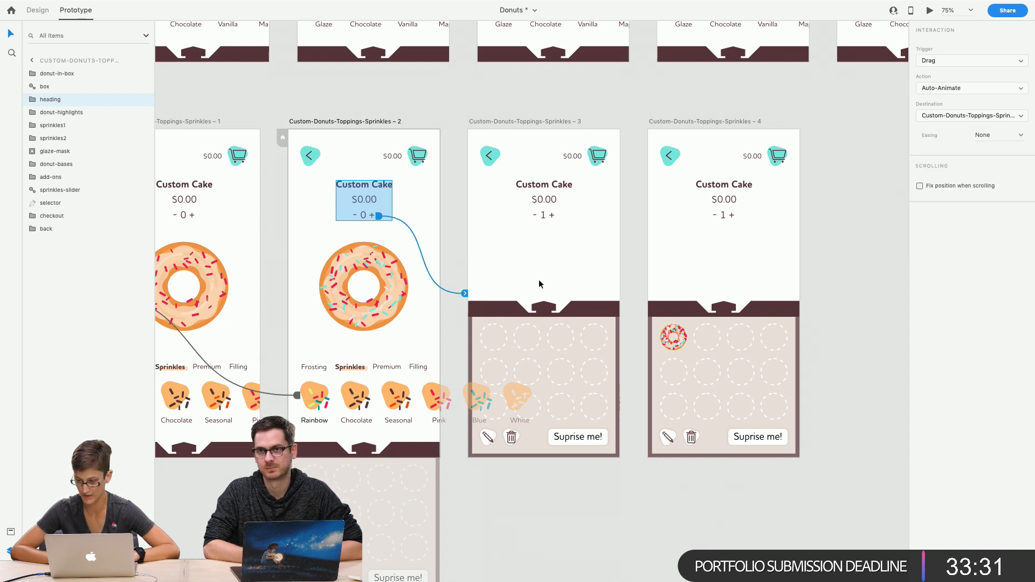
left_click(297, 395)
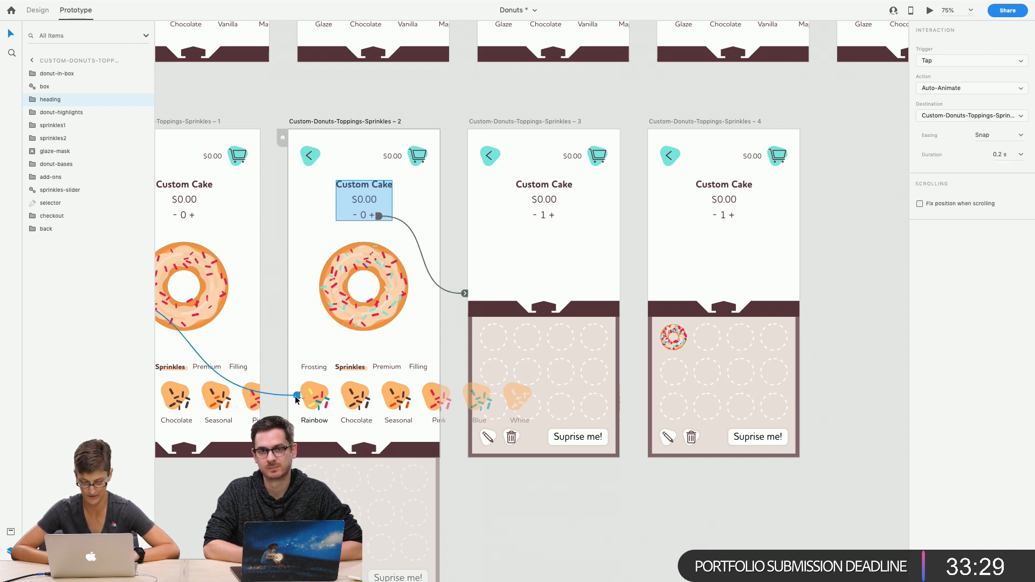
scroll(297, 357, "left", 10)
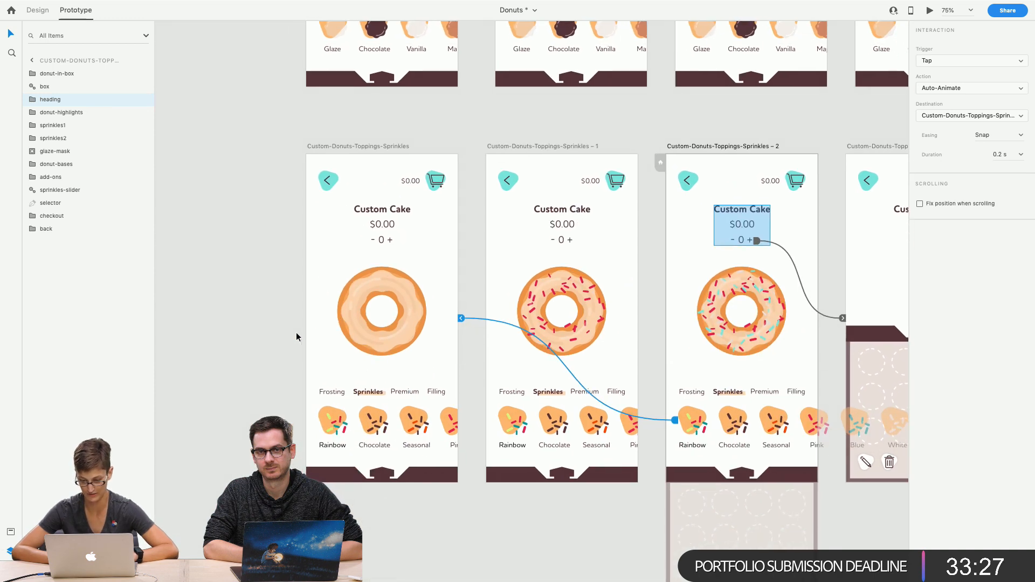
scroll(297, 337, "right", 6)
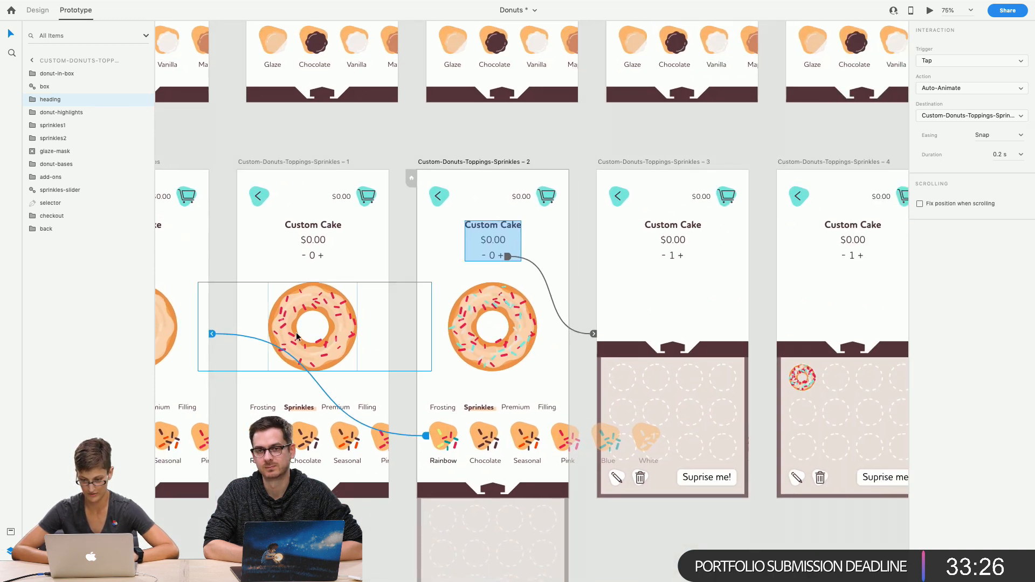
Connect Custom-Donuts-Toppings-Sprinkles – 3 to Custom-Donuts-Toppings-Sprinkles – 4 with an Auto-Animate interaction triggered by Time
left_click(504, 161)
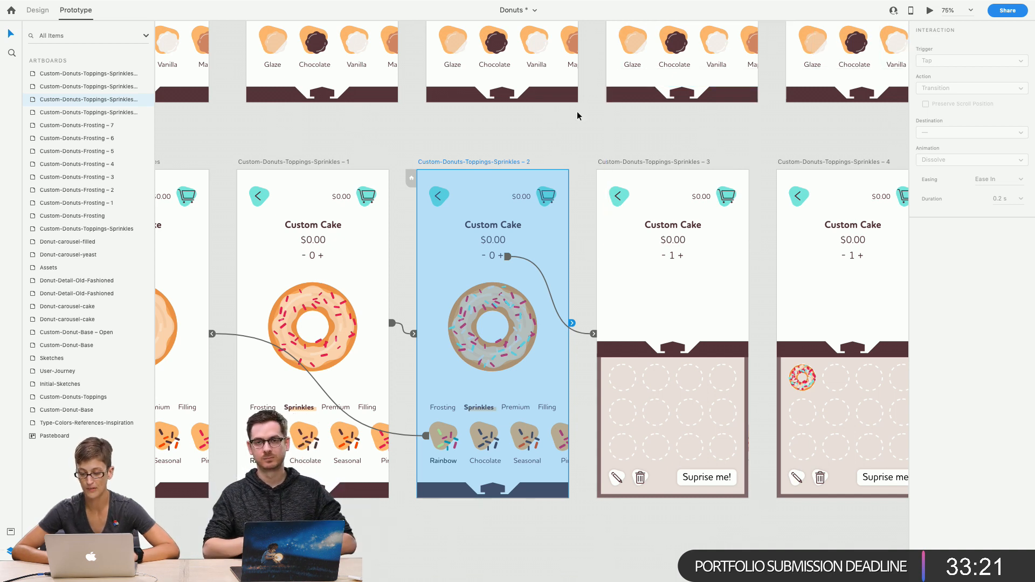
left_click(541, 140)
left_click(513, 163)
left_click(643, 164)
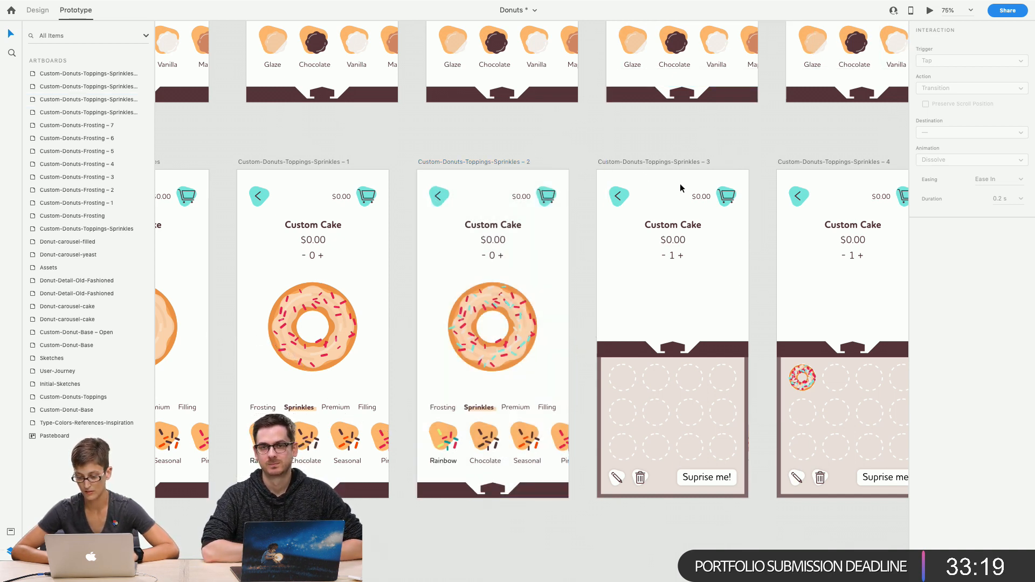
left_click(693, 163)
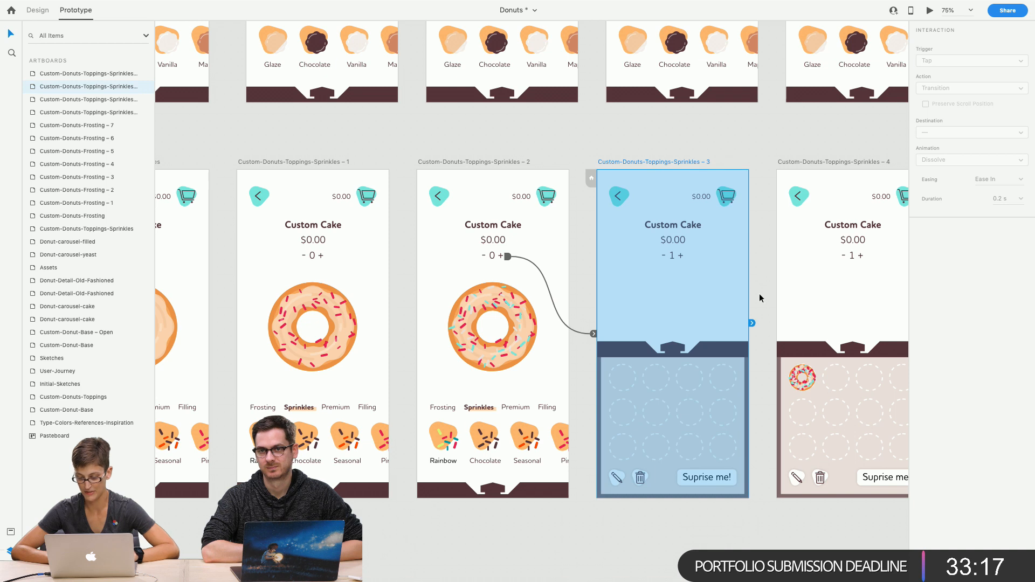
left_click_drag(756, 325, 783, 319)
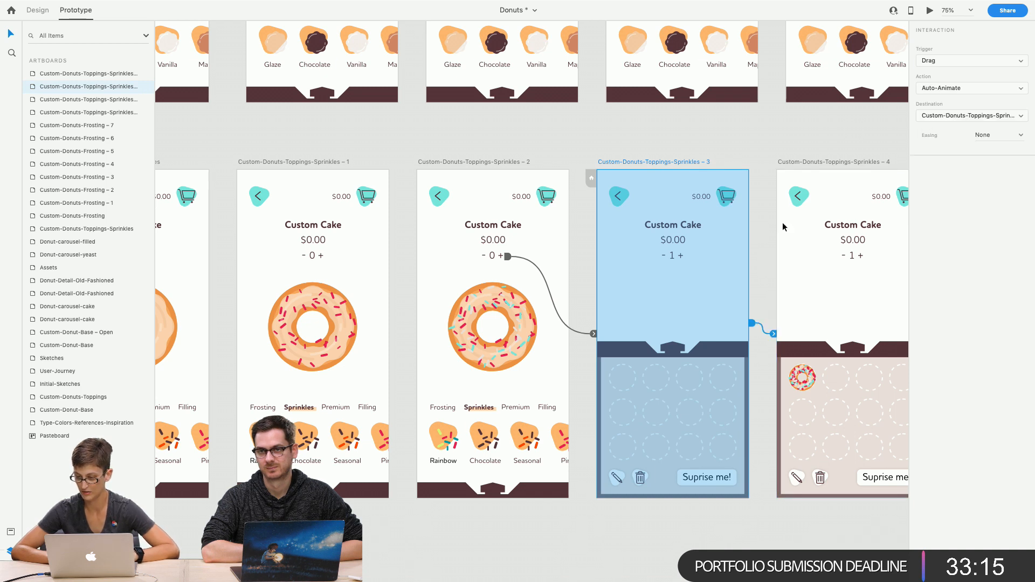
left_click(932, 61)
left_click(933, 74)
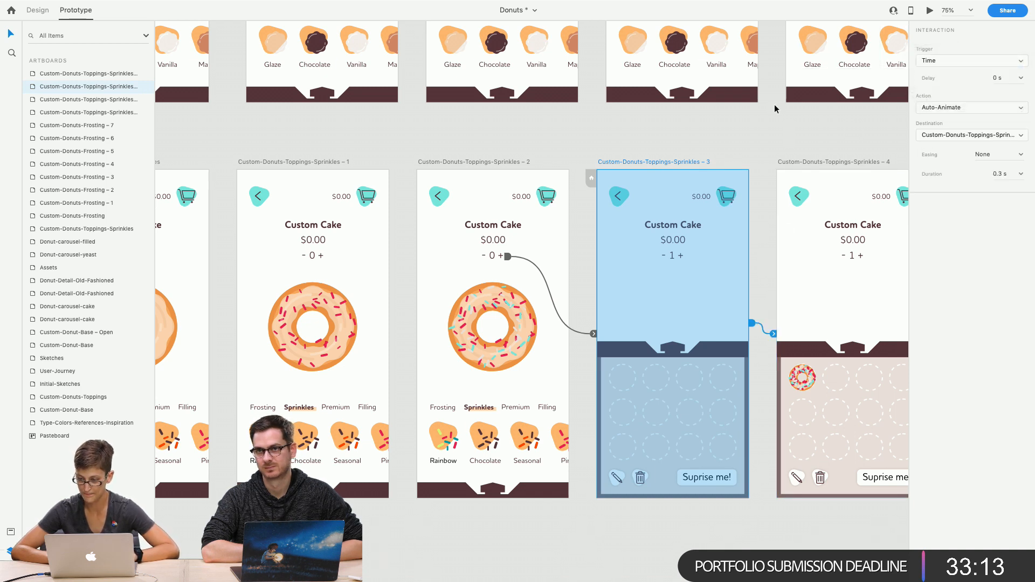
Preview the prototype from Custom-Donuts-Toppings-Sprinkles – 2 to test the quantity's plus sign, and close the preview
scroll(774, 104, "right", 2)
left_click(451, 165)
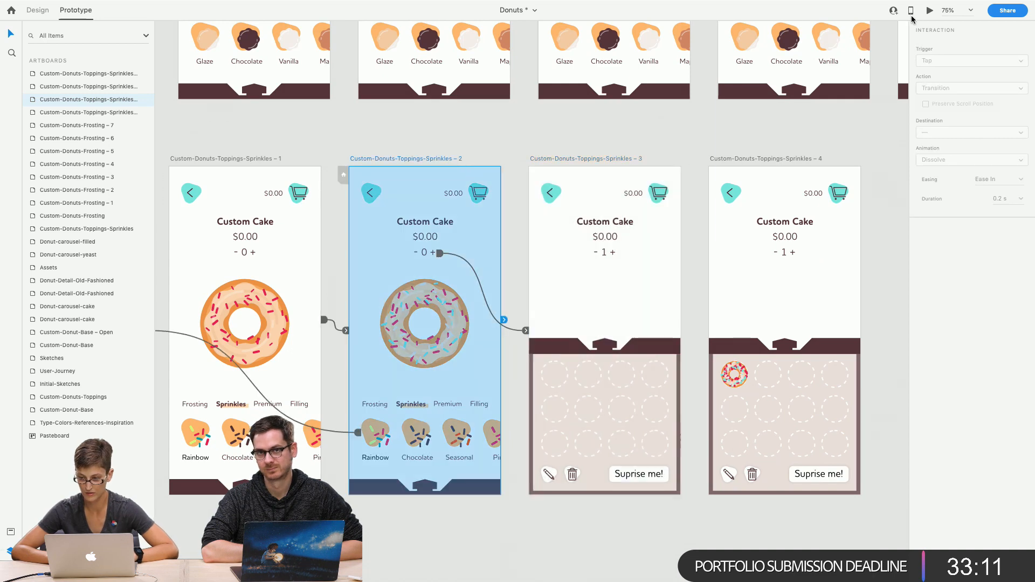
left_click(931, 11)
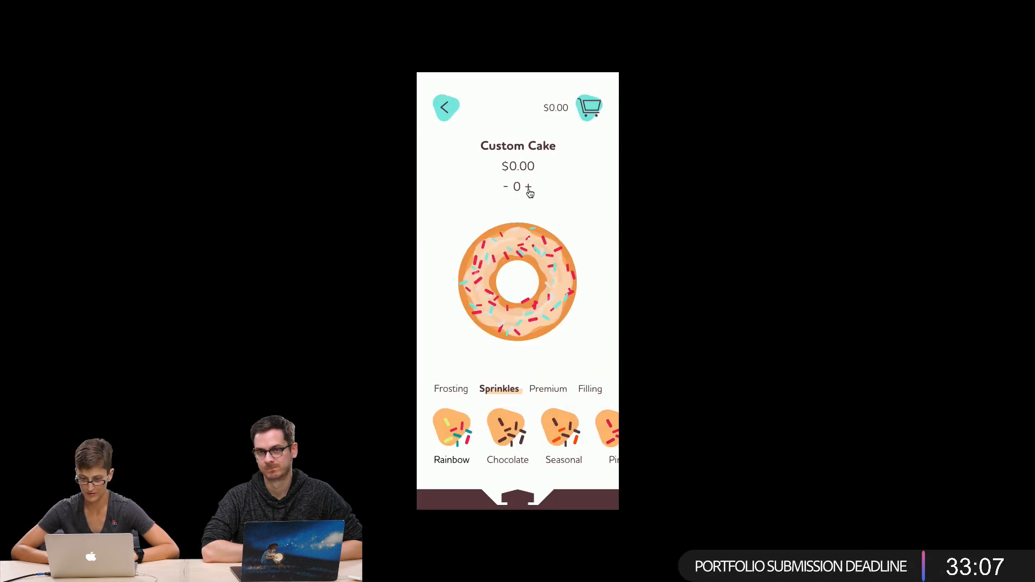
mouse_move(115, 3)
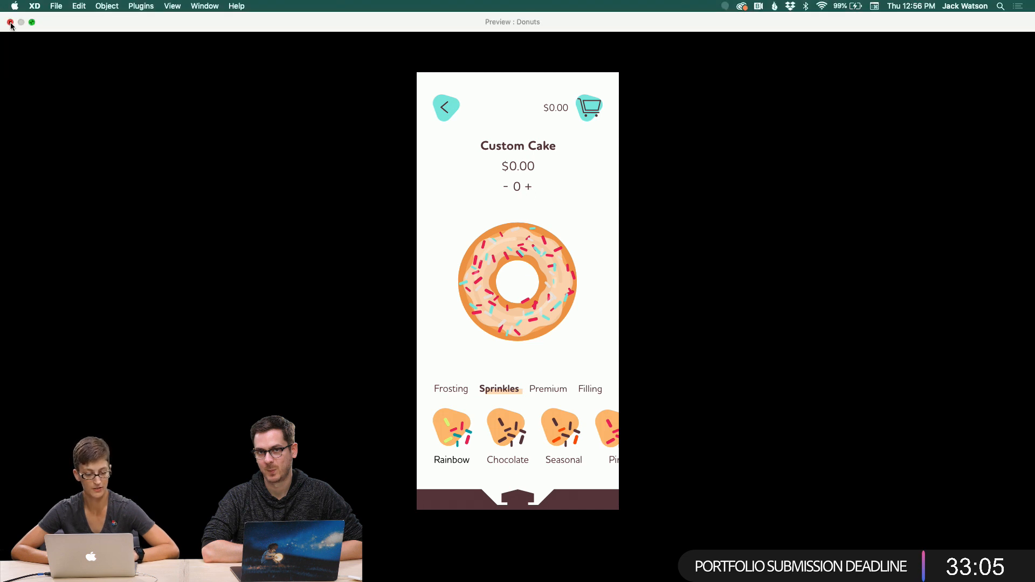
left_click(10, 23)
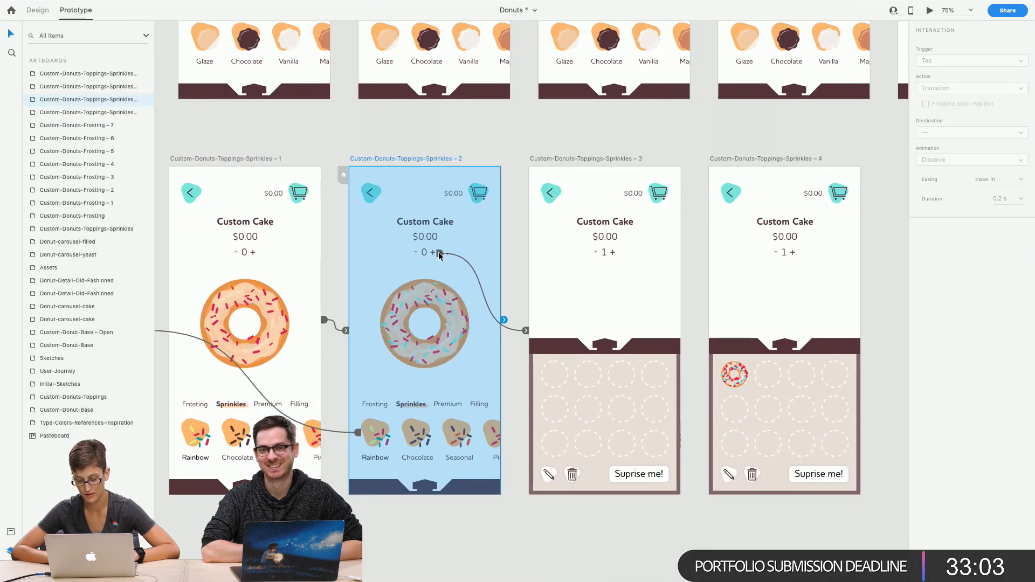
Change the trigger of the plus sign's connection on Custom-Donuts-Toppings-Sprinkles – 2 to Tap
left_click(439, 254)
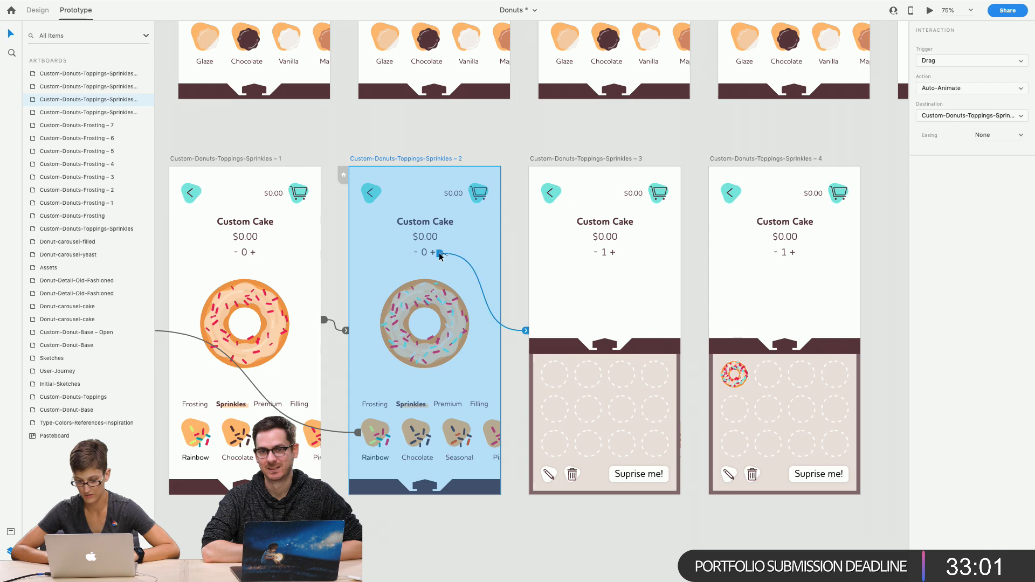
left_click(977, 61)
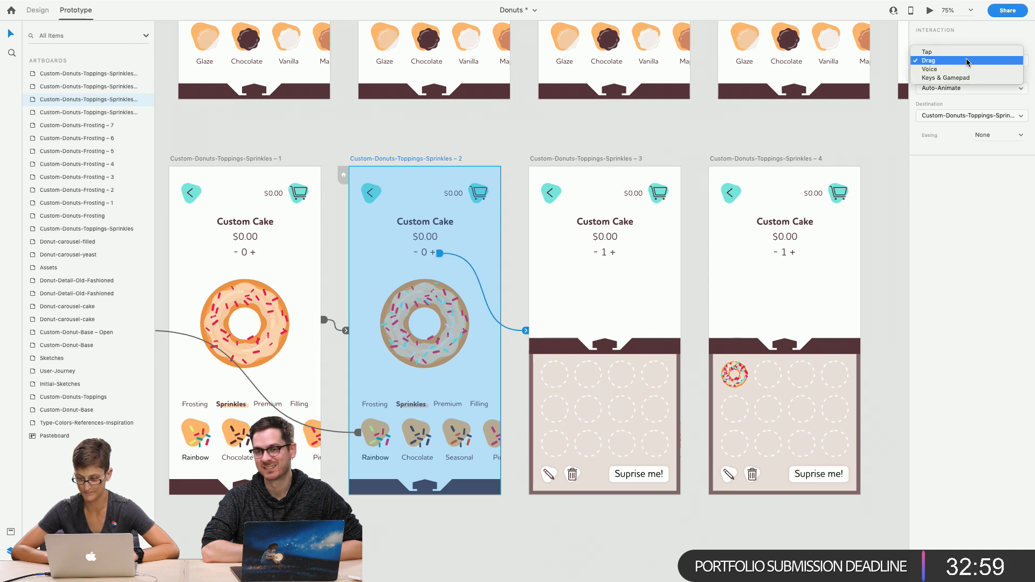
left_click(930, 50)
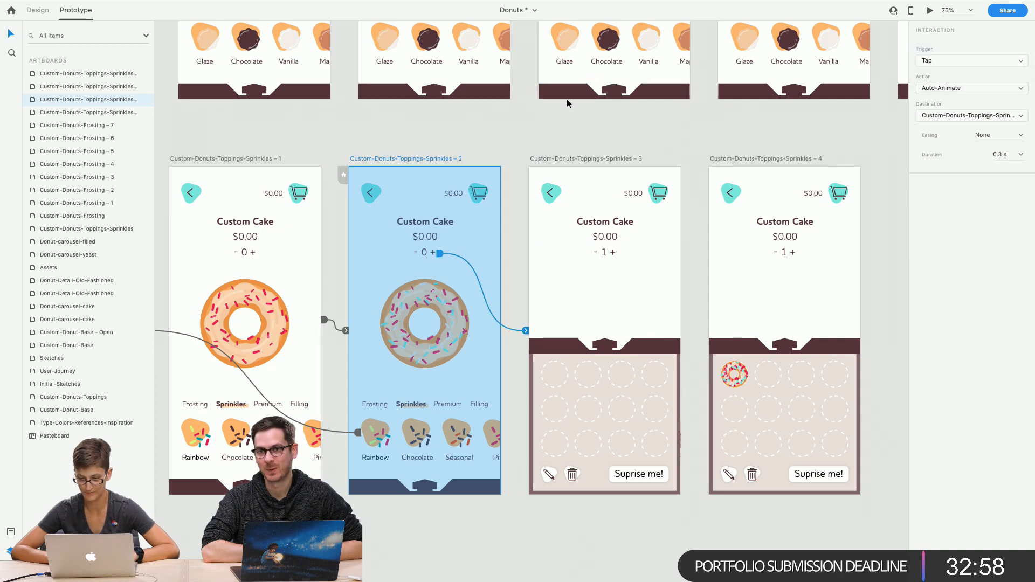
Preview adding one donut with the plus sign to check its arrival in the box, and close the preview
left_click(929, 15)
left_click(531, 187)
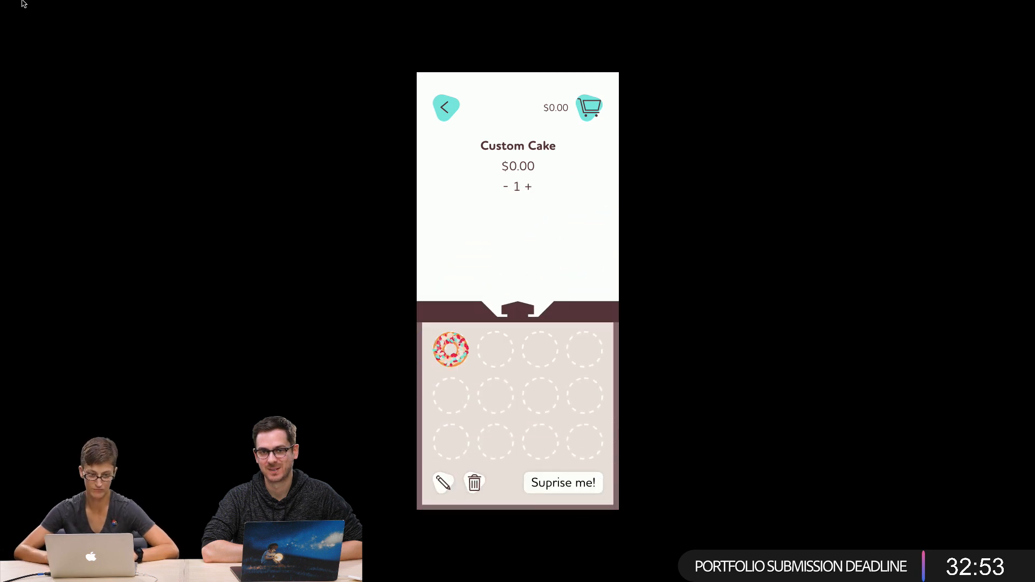
mouse_move(23, 3)
left_click(32, 23)
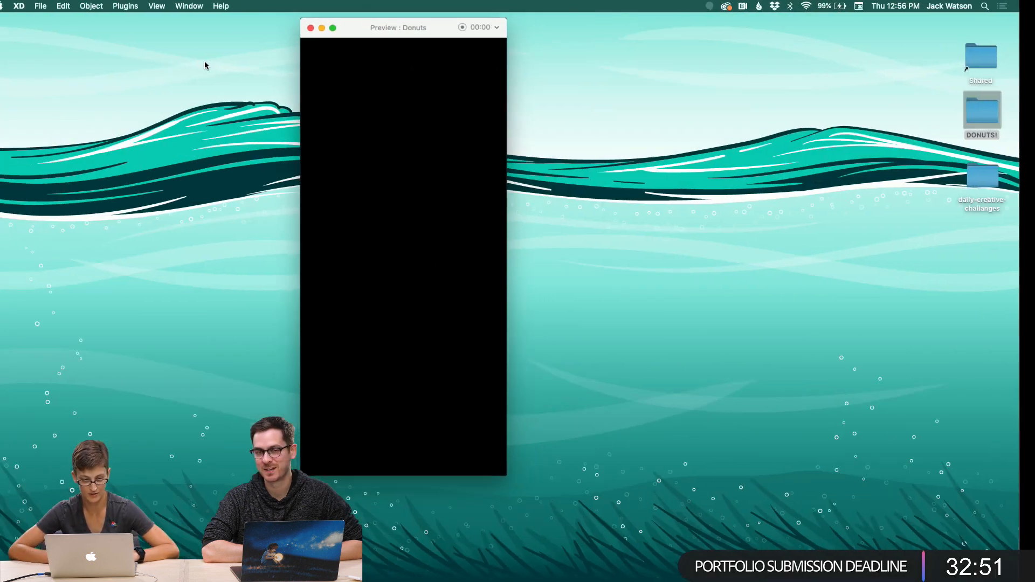
left_click(311, 28)
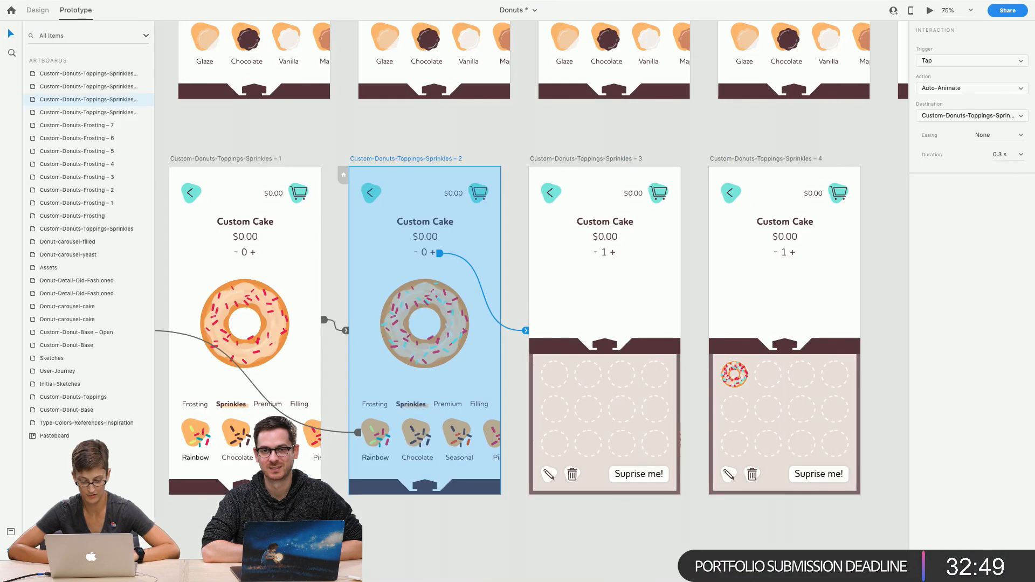
Compare the donut layers on Custom-Donuts-Toppings-Sprinkles – 2 and – 3, checking donut-in-box, donut-highlights, the sprinkles groups and donut-bases
left_click(555, 314)
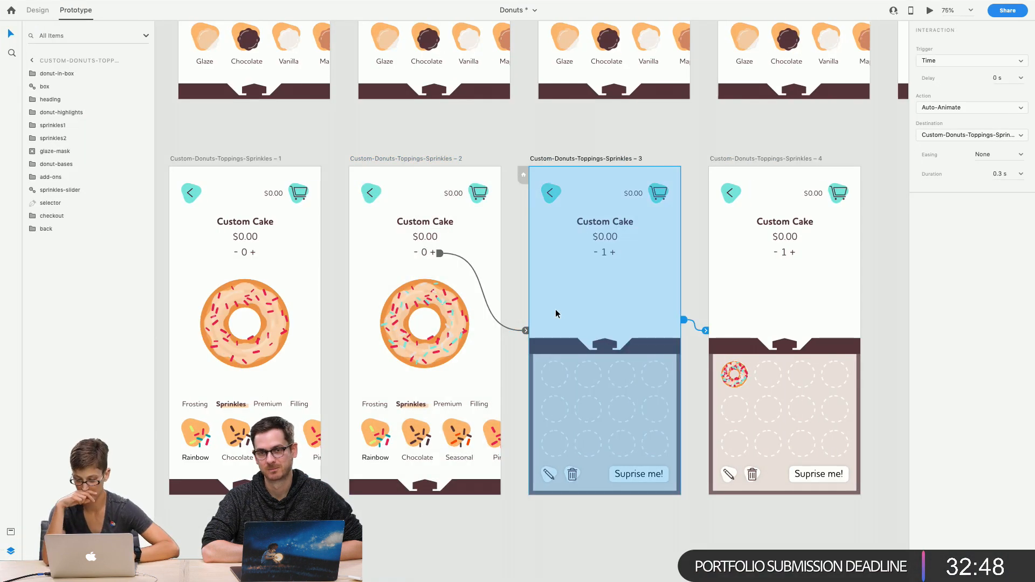
left_click(654, 293)
left_click(407, 336)
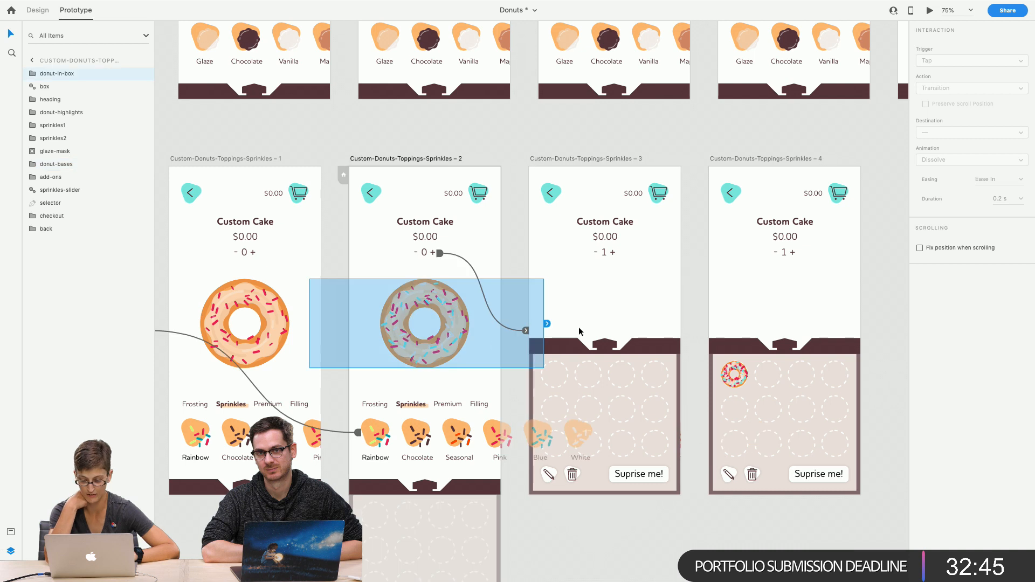
left_click(611, 314)
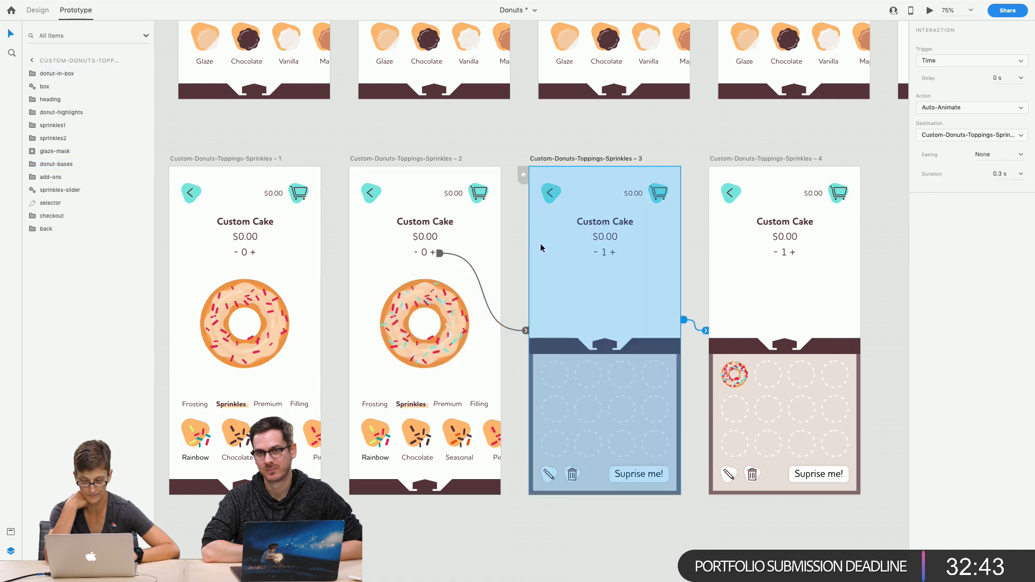
left_click(80, 80)
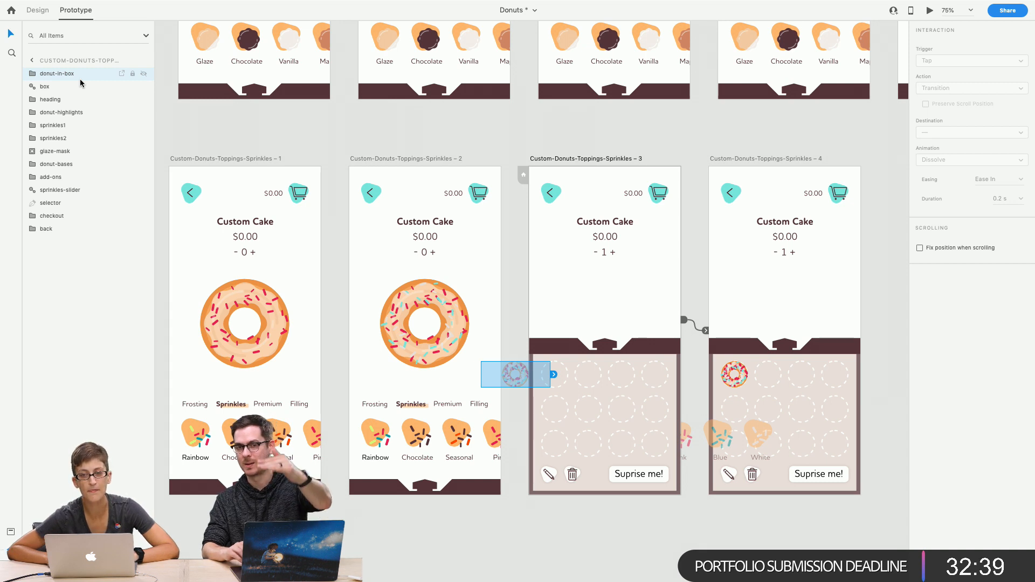
left_click(56, 117)
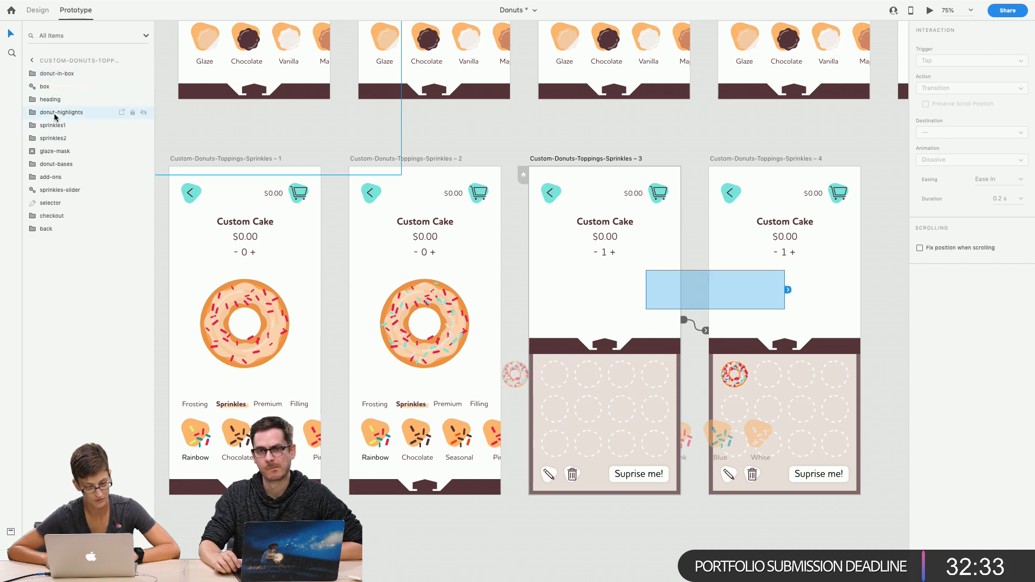
left_click(558, 279)
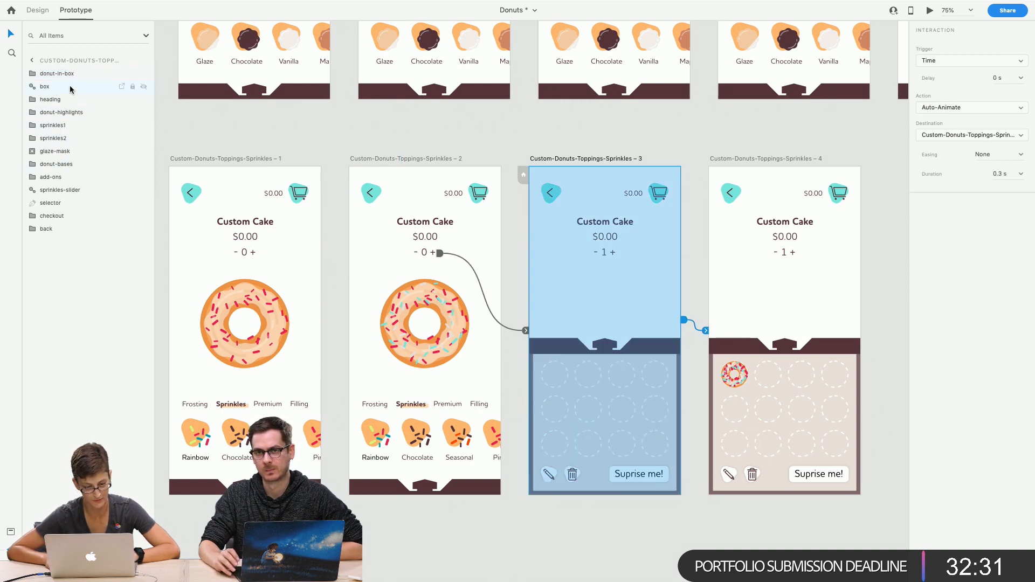
left_click(81, 112)
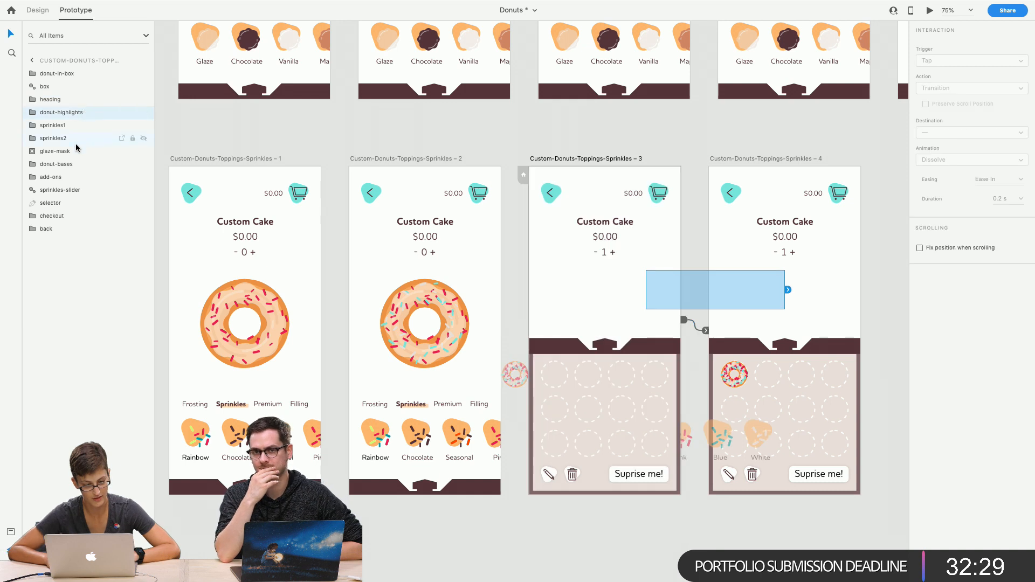
left_click(68, 164, "shift")
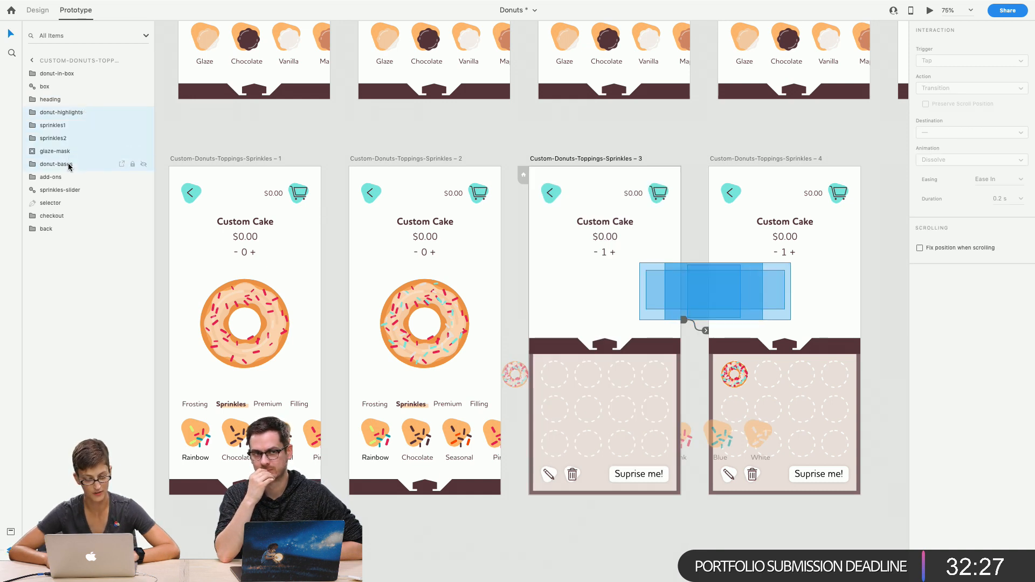
left_click(578, 284)
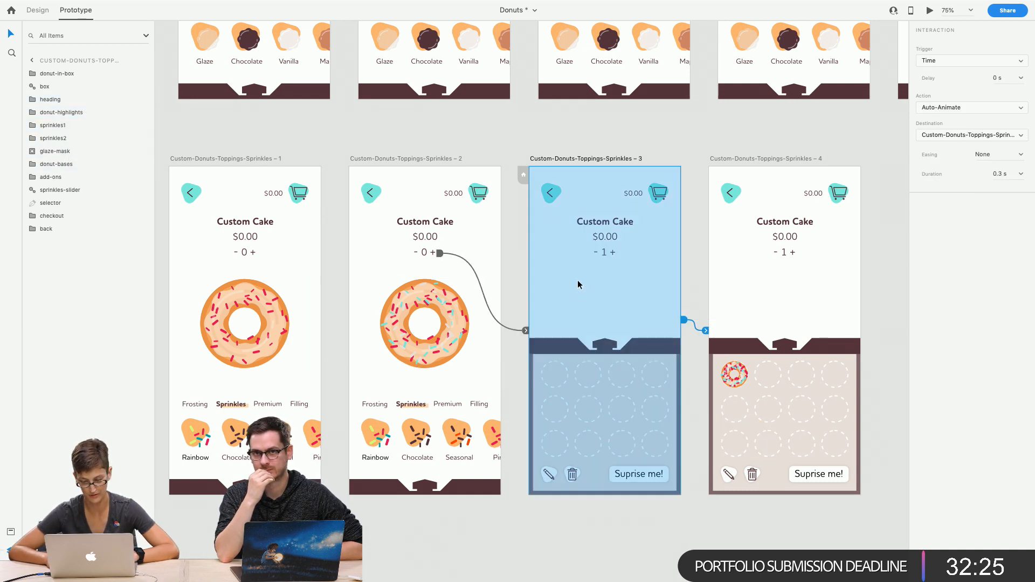
left_click_drag(538, 124, 675, 372)
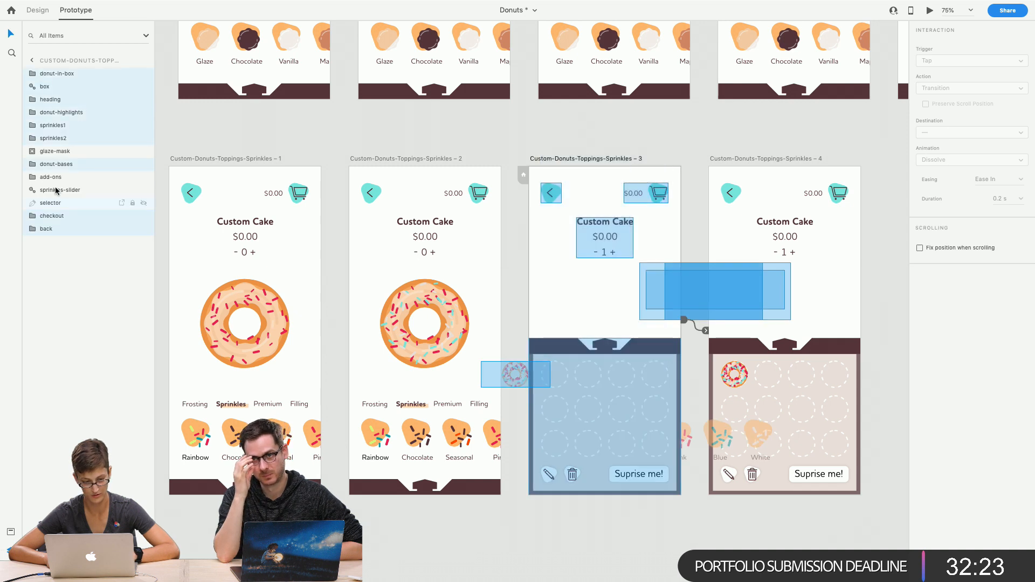
left_click(653, 314)
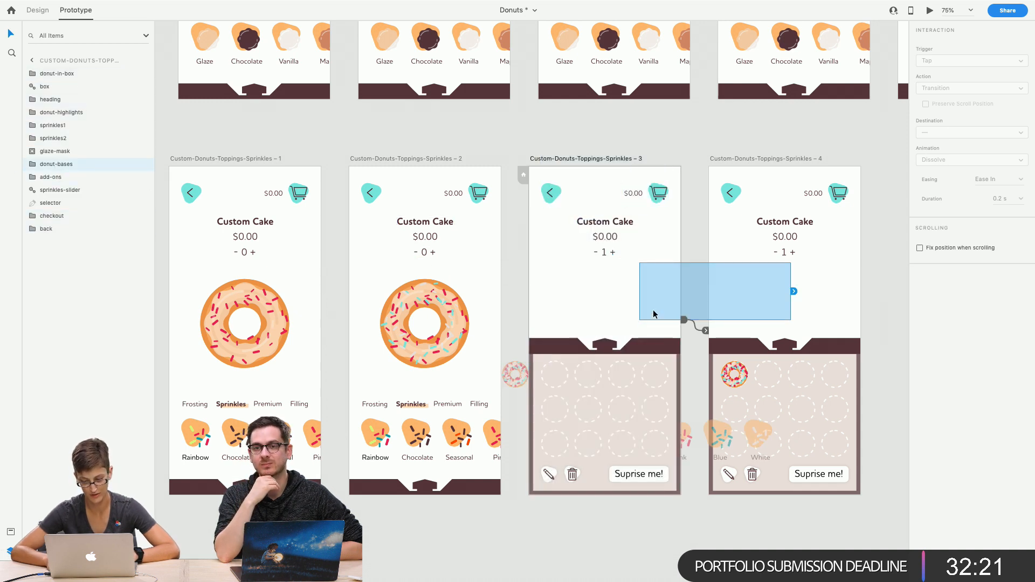
In Design mode, remove the transparent donut-highlights, sprinkles1, sprinkles2, glaze-mask and donut-bases layers from Custom-Donuts-Toppings-Sprinkles – 3
left_click(52, 113)
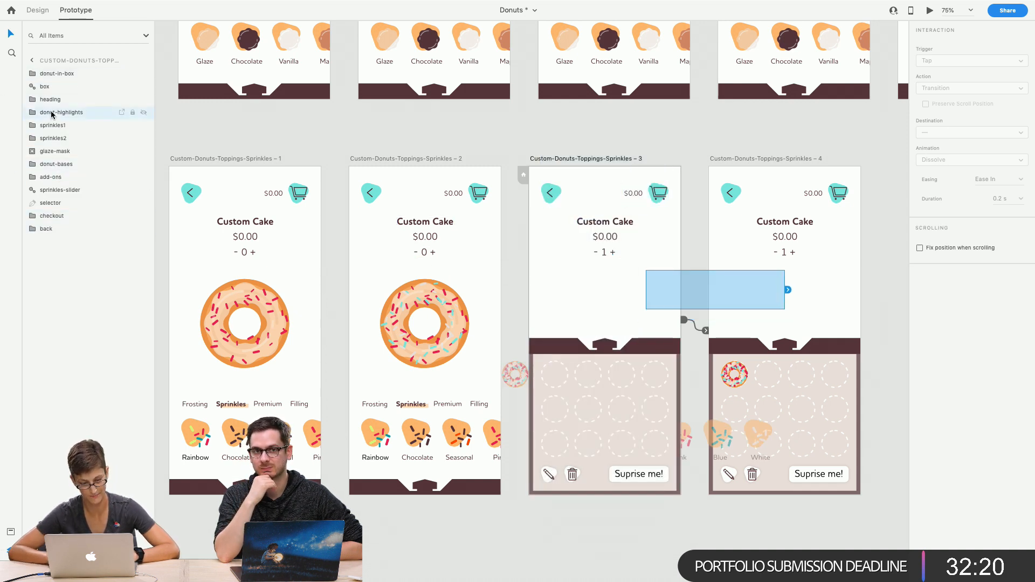
left_click(60, 165, "shift")
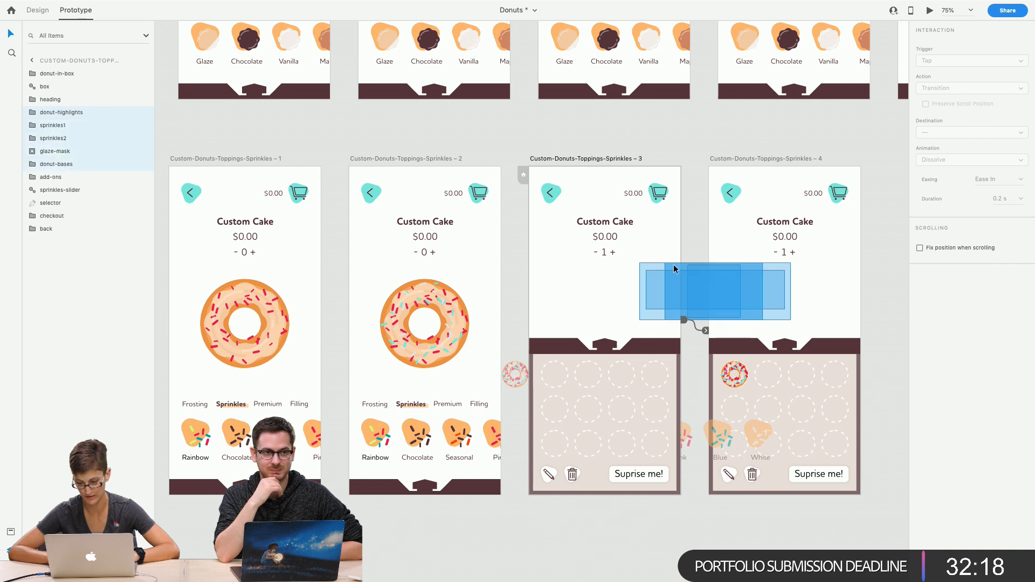
left_click(33, 5)
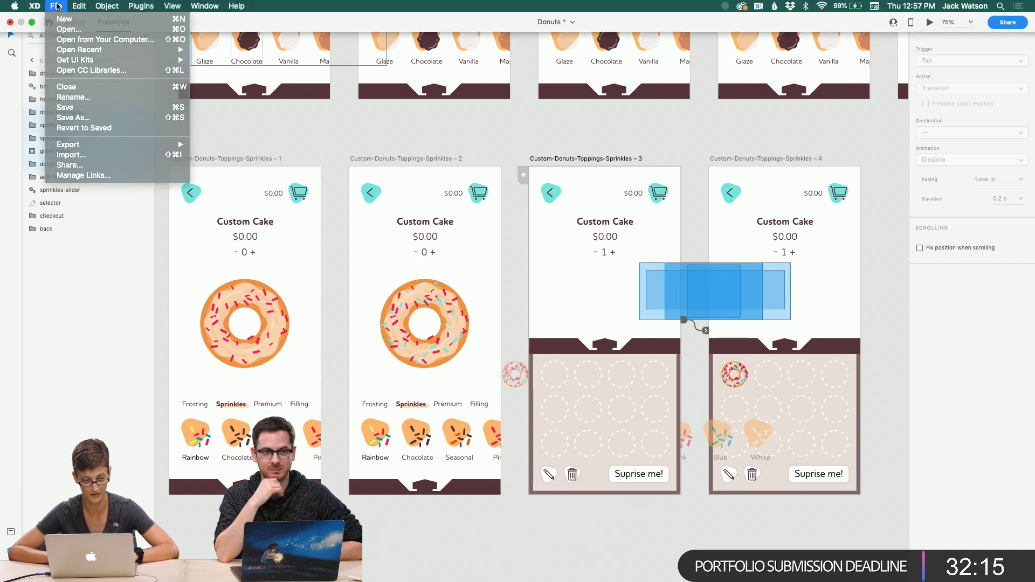
left_click(56, 7)
left_click(38, 11)
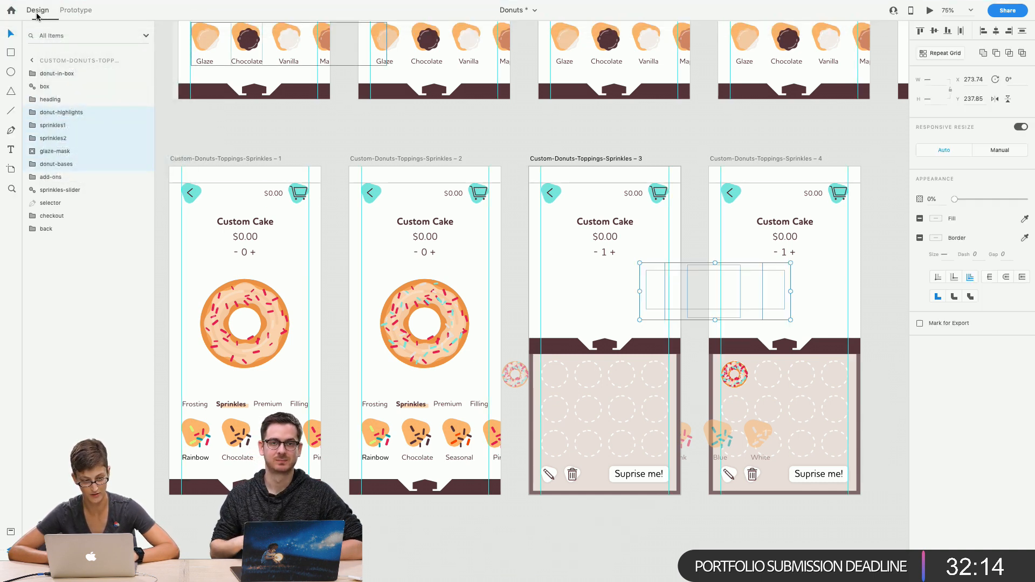
left_click(650, 272)
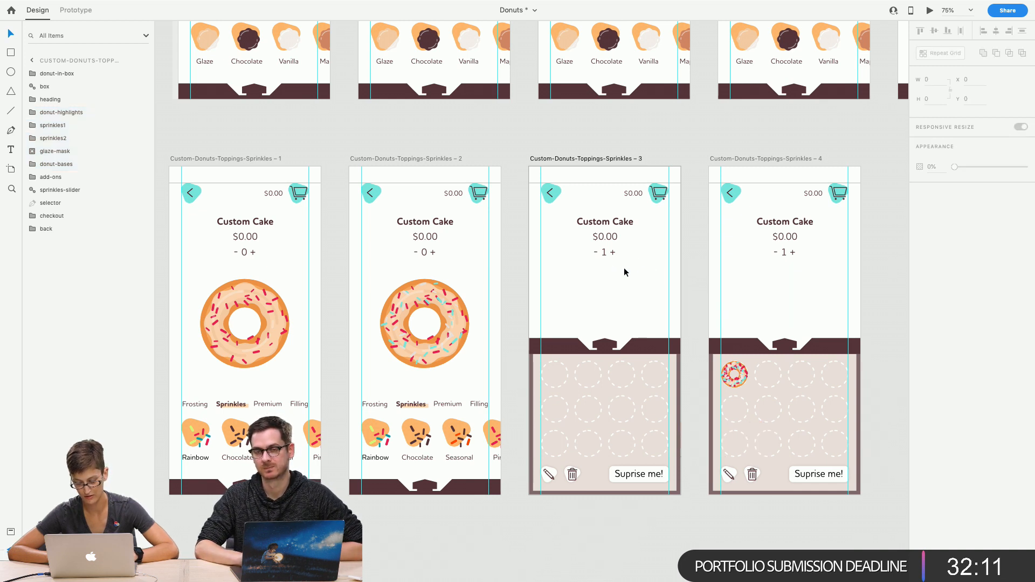
left_click_drag(641, 259, 706, 329)
key("shift+Left")
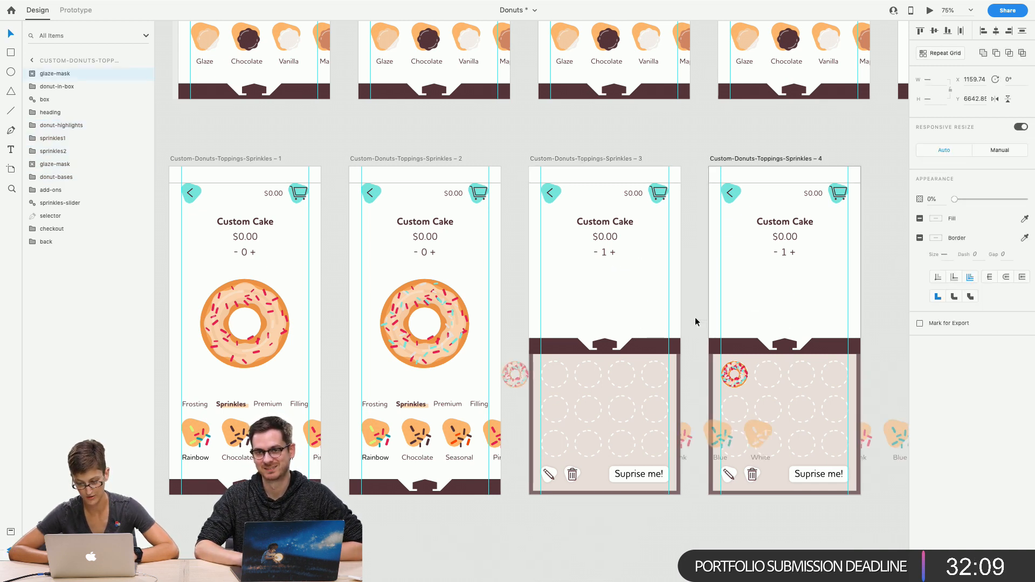
left_click(615, 304)
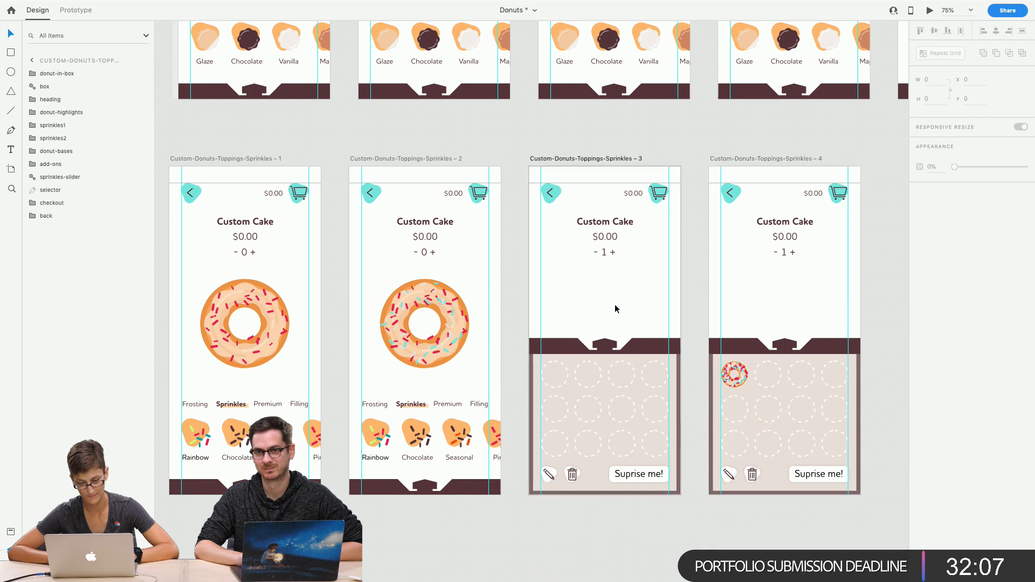
left_click_drag(597, 277, 687, 309)
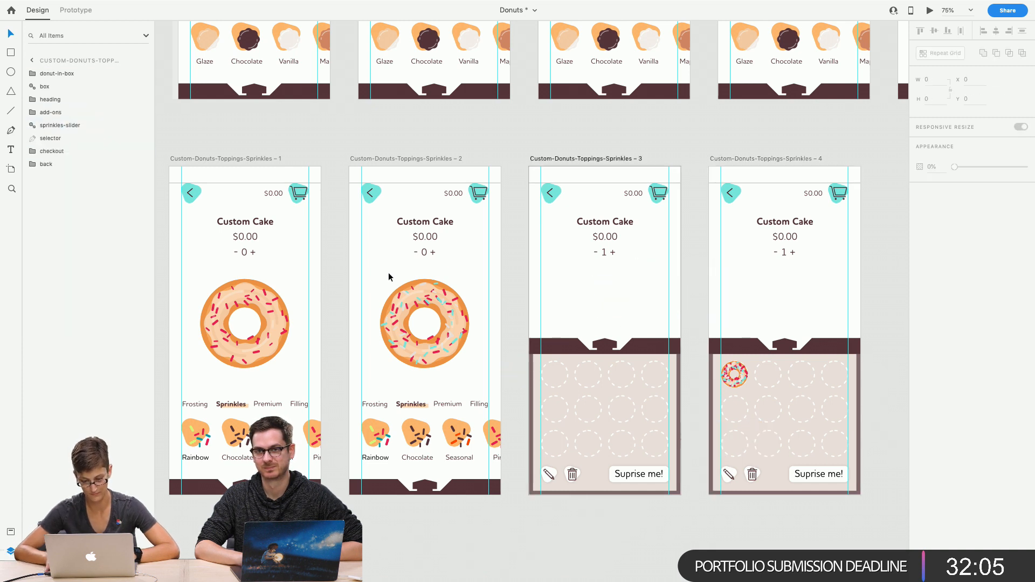
Copy the donut-in-box, donut-highlights, sprinkles1, sprinkles2, glaze-mask and donut-bases layers from Custom-Donuts-Toppings-Sprinkles – 2 and paste them into – 3
left_click_drag(388, 280, 438, 335)
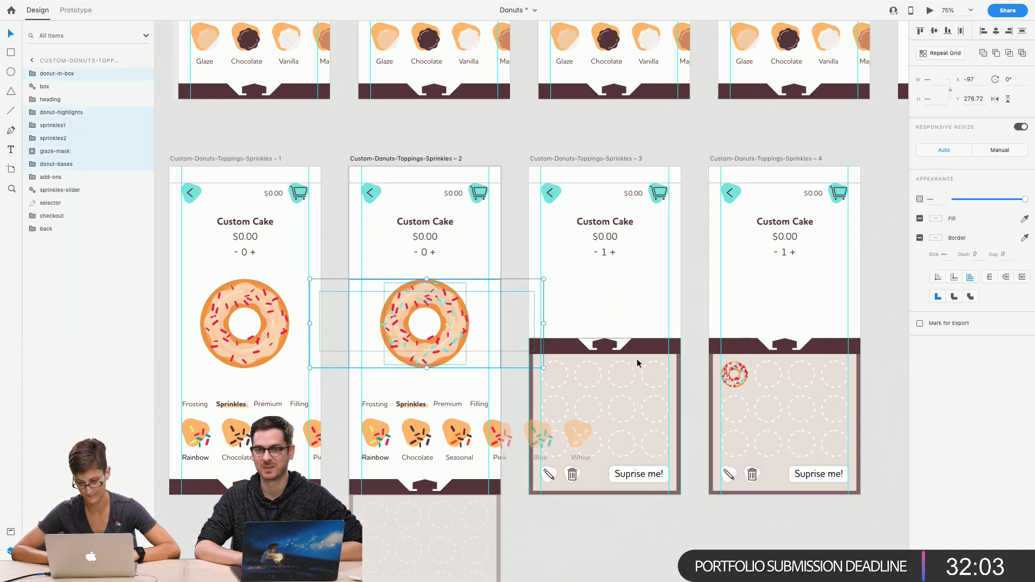
left_click(600, 271)
key("ctrl+v")
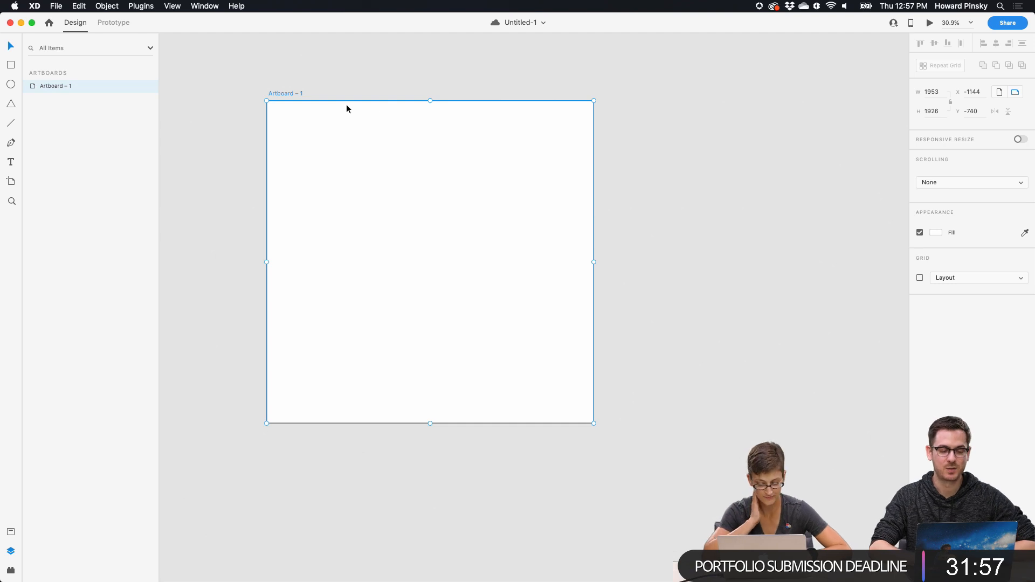
In the Untitled-1 document, add a minus sign as large text left of centre on Artboard – 1
scroll(388, 169, "left", 2)
scroll(388, 169, "up", 1)
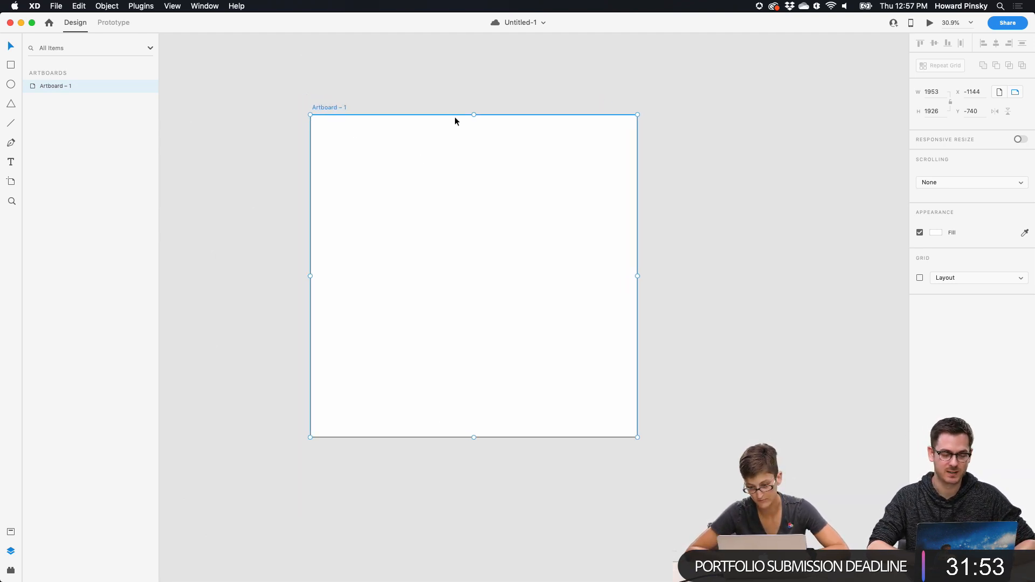
scroll(472, 221, "up", 3)
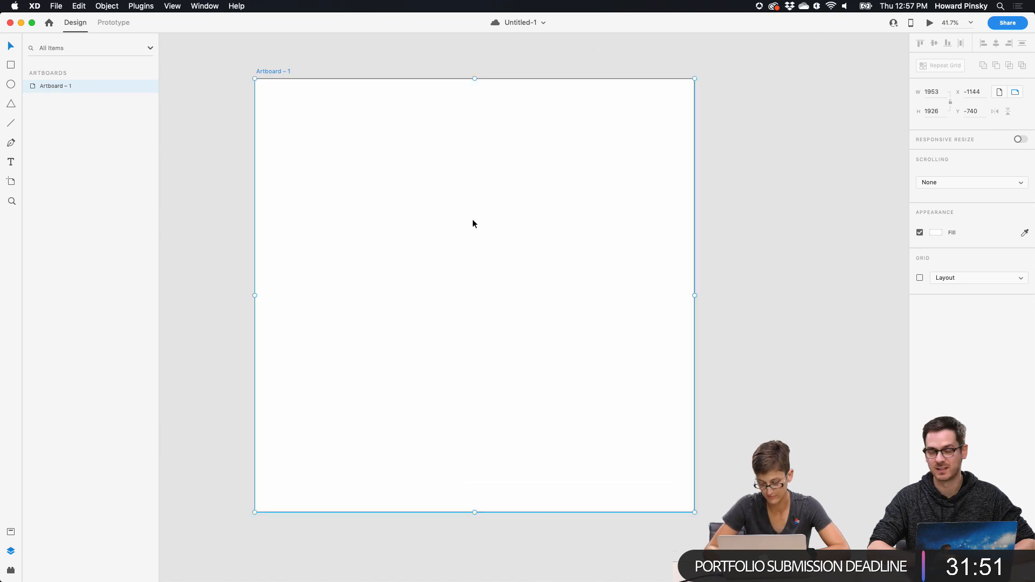
scroll(474, 224, "left", 2)
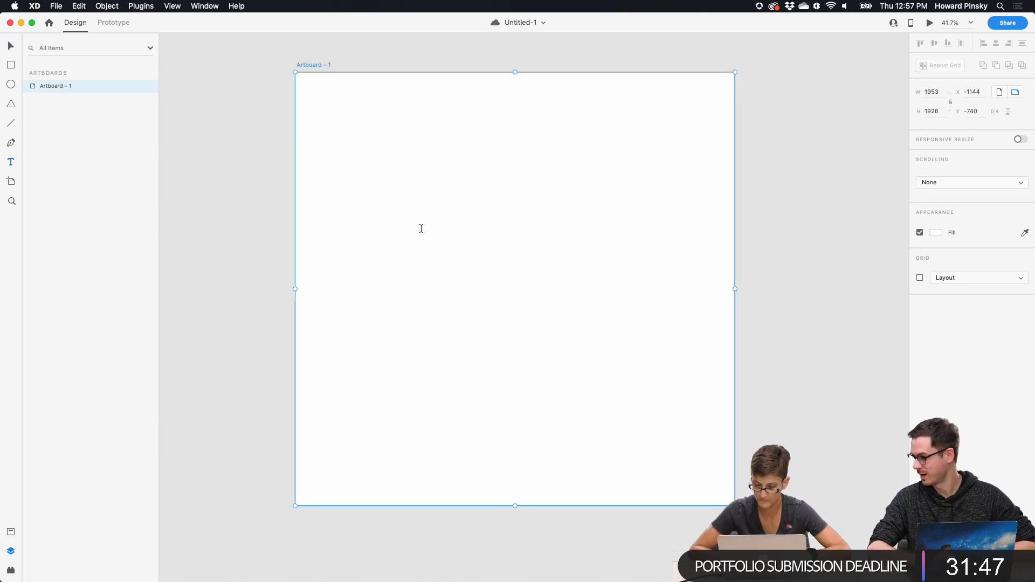
left_click(427, 255)
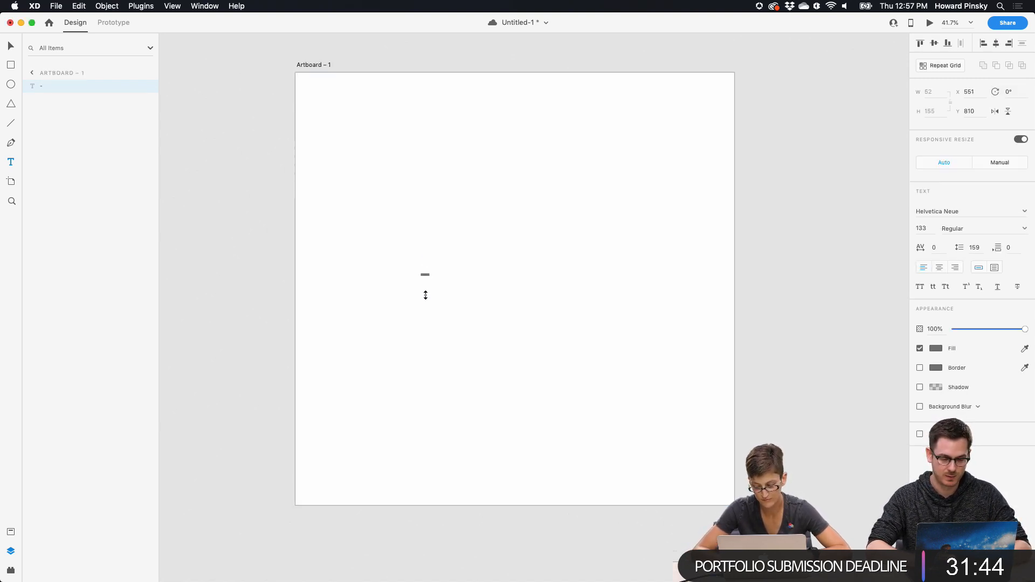
Duplicate the minus sign to its right, change the copy to a plus sign, and centre the pair on Artboard – 1
left_click_drag(425, 275, 566, 266)
double_click(566, 268)
type("+")
key("Escape")
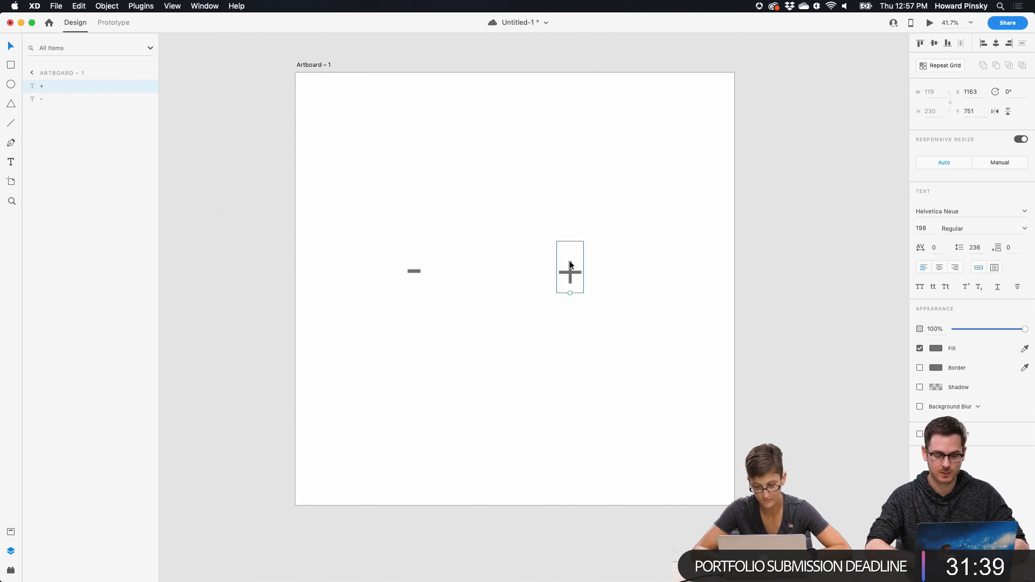
left_click_drag(333, 212, 591, 280)
left_click(572, 172)
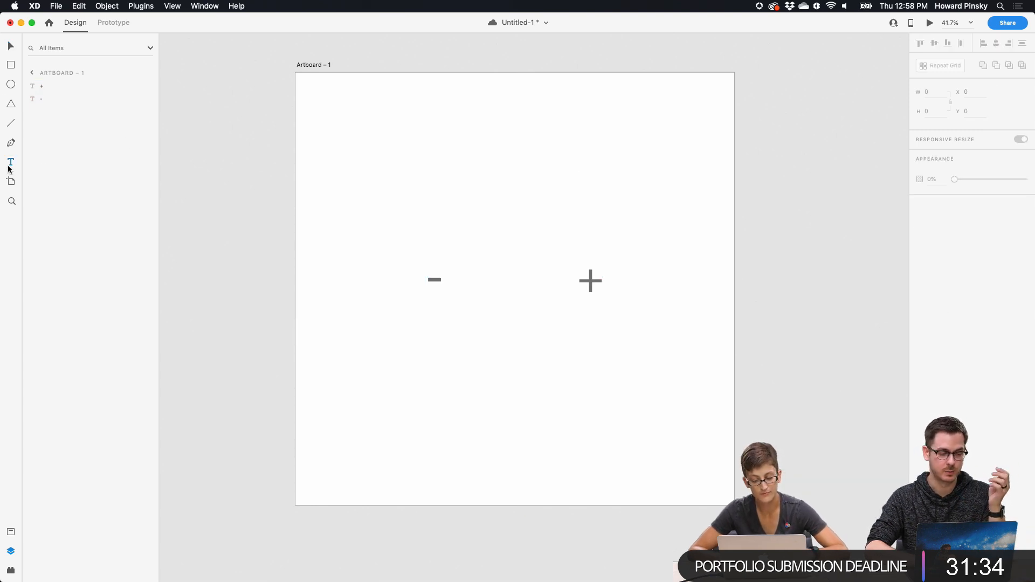
Add the number 1 as text at about size 408 and place it between the minus and plus signs
left_click(509, 284)
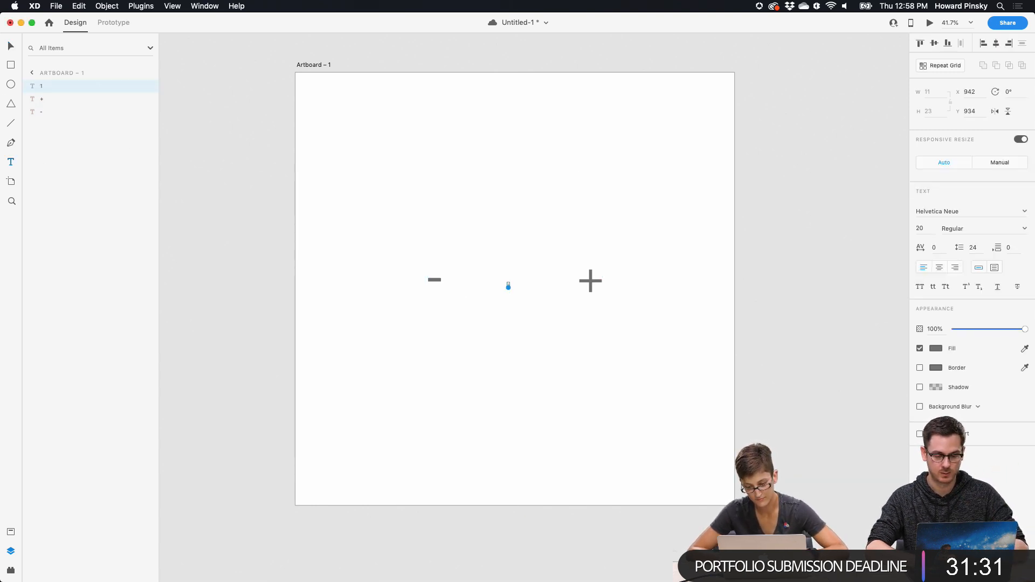
left_click_drag(512, 354, 516, 280)
key("Escape")
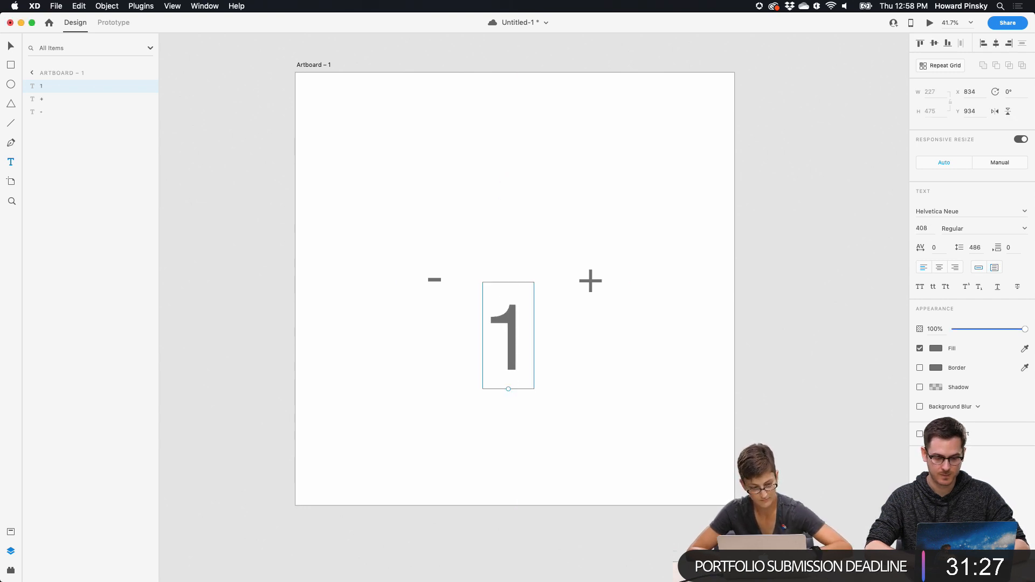
left_click_drag(515, 317, 514, 256)
scroll(518, 253, "right", 2)
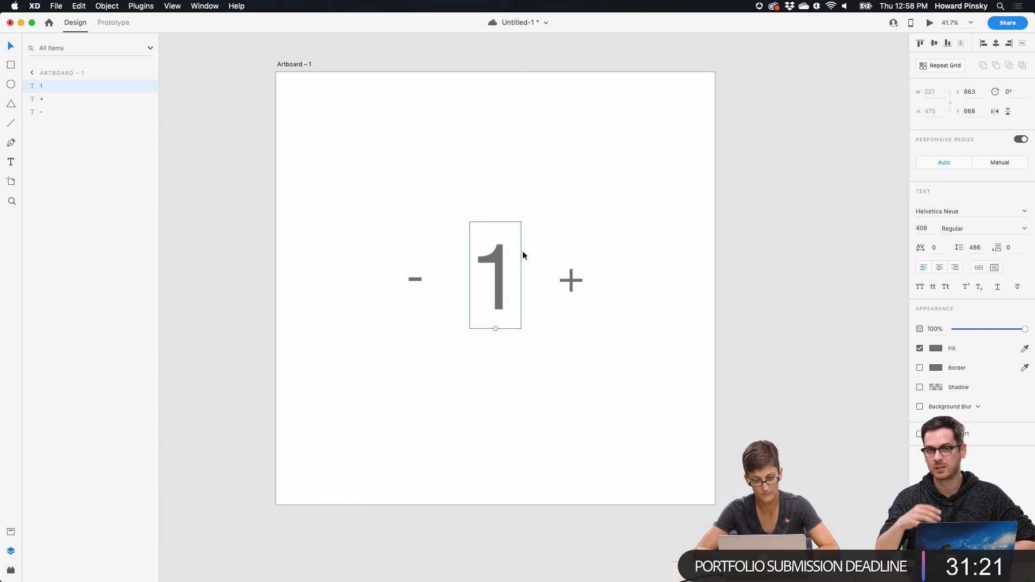
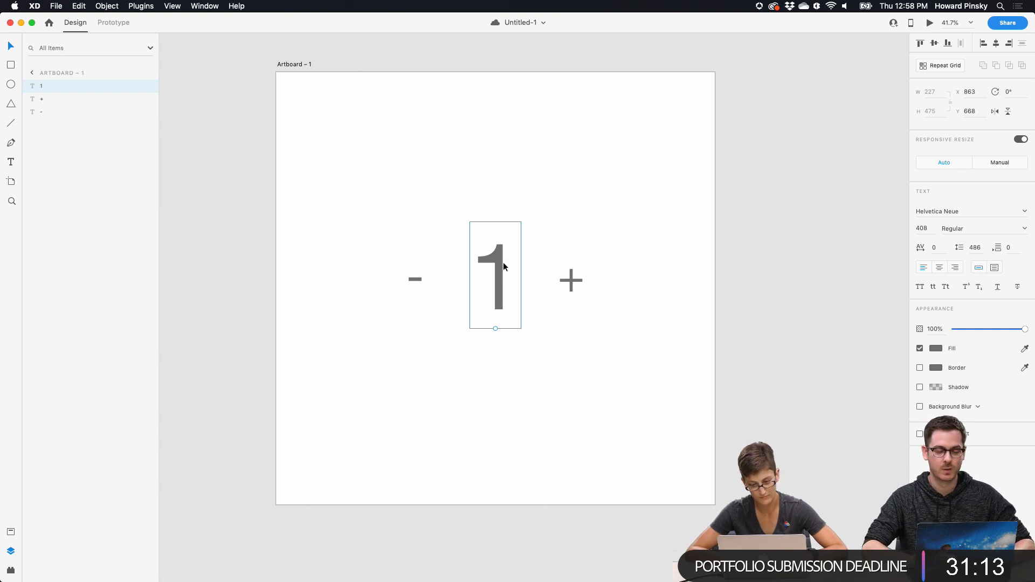
Extend the number text with 2, 3, 4 and 5, each on its own line below the 1
scroll(503, 263, "down", 3)
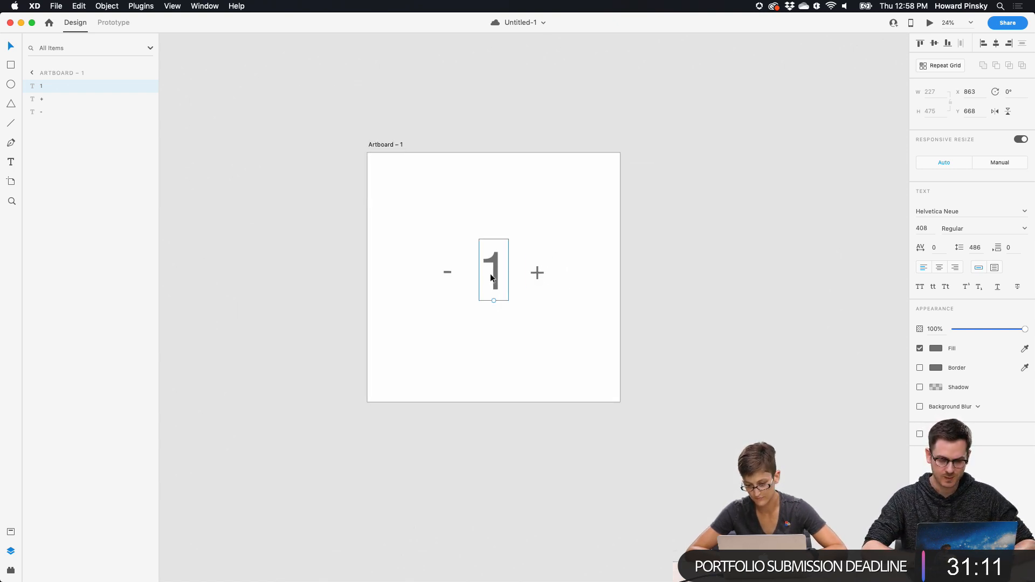
double_click(494, 267)
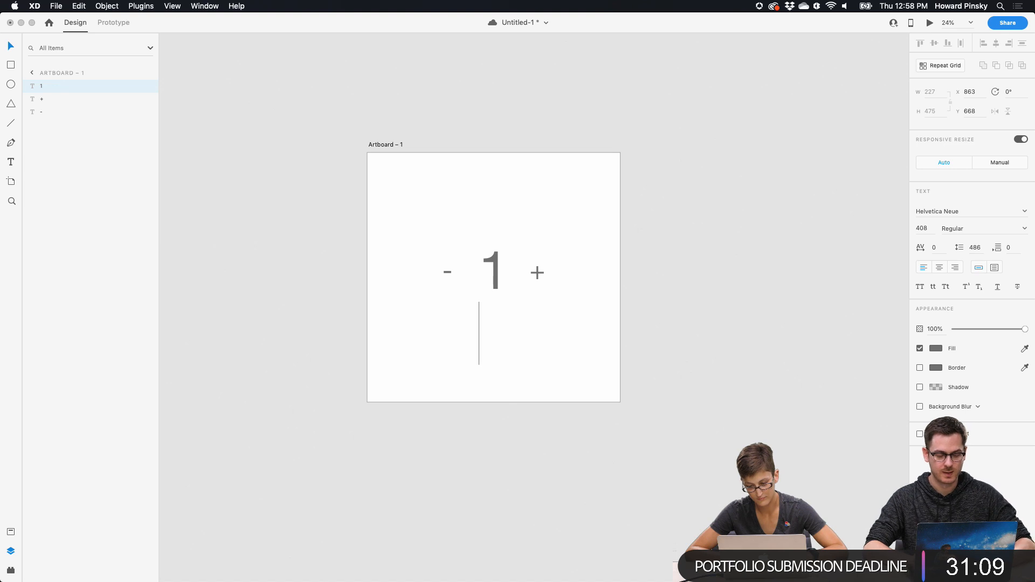
type("2 ")
type("3")
key("Return")
type("4")
key("Return")
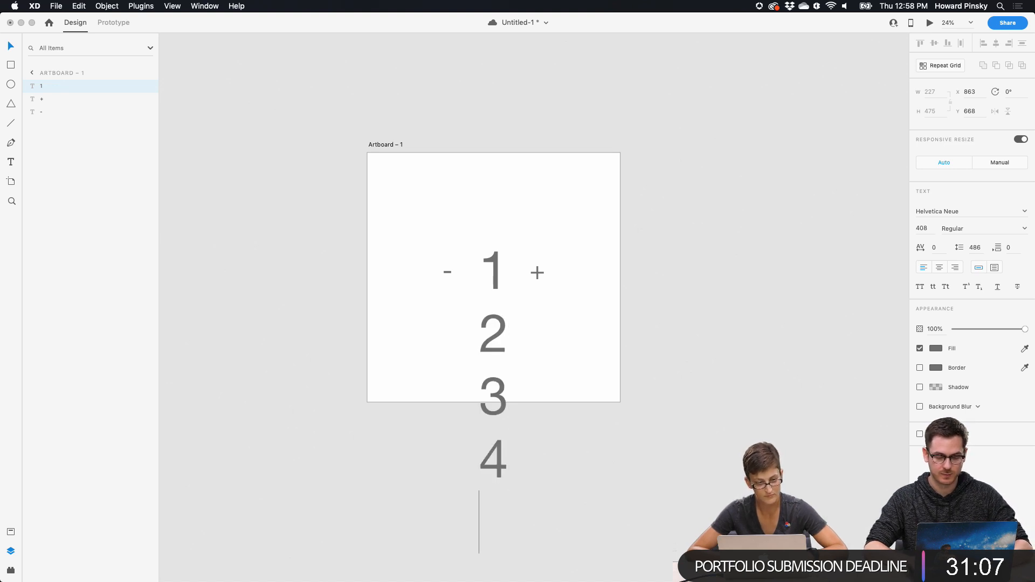
type("5")
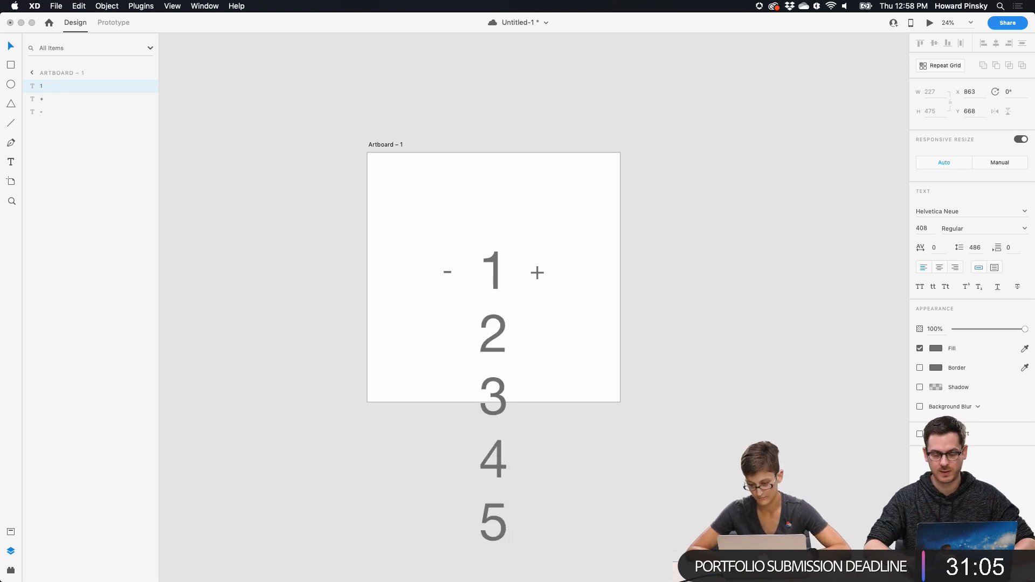
key("Escape")
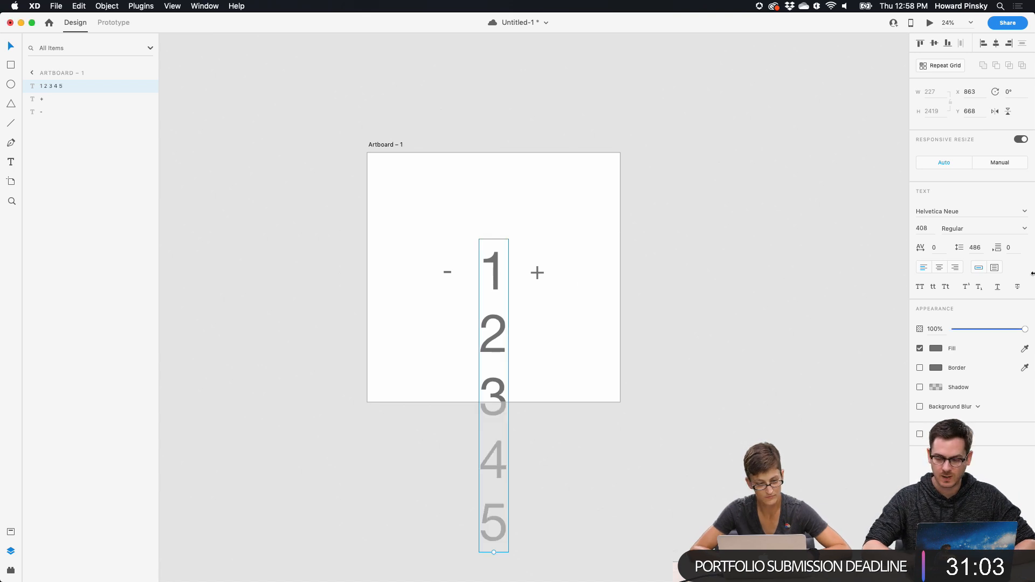
Tighten the line spacing of the 1 2 3 4 5 text to 426
left_click(978, 248)
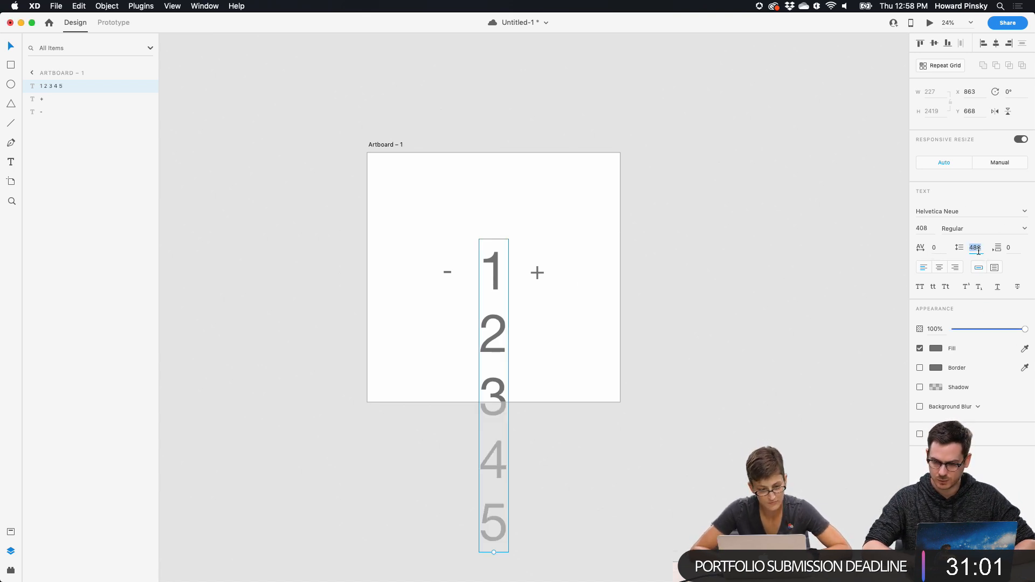
key("shift+Down")
key("shift+Down")
key("shift+Down")
key("shift+Down")
key("shift+Down")
key("shift+Down")
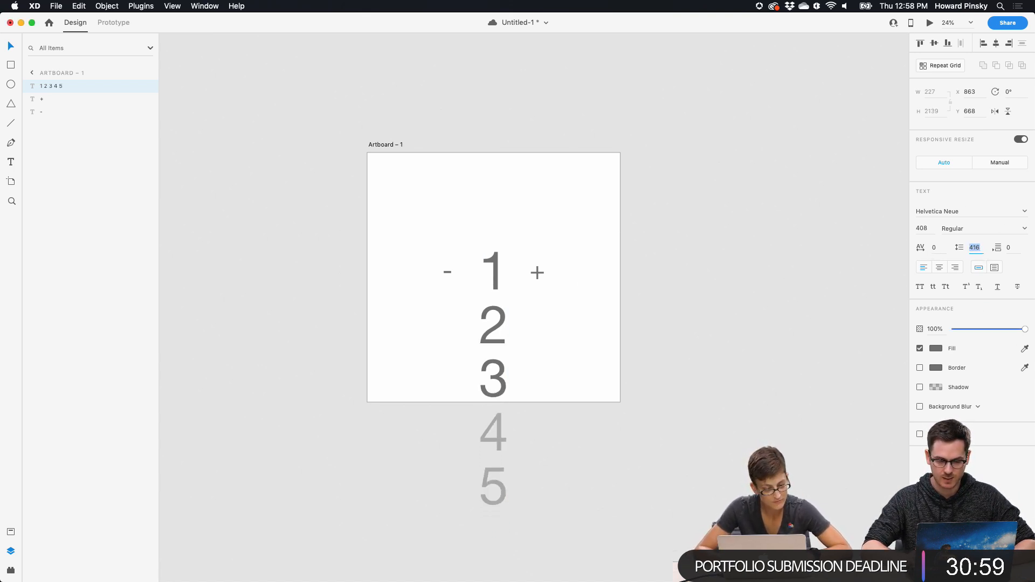
key("Return")
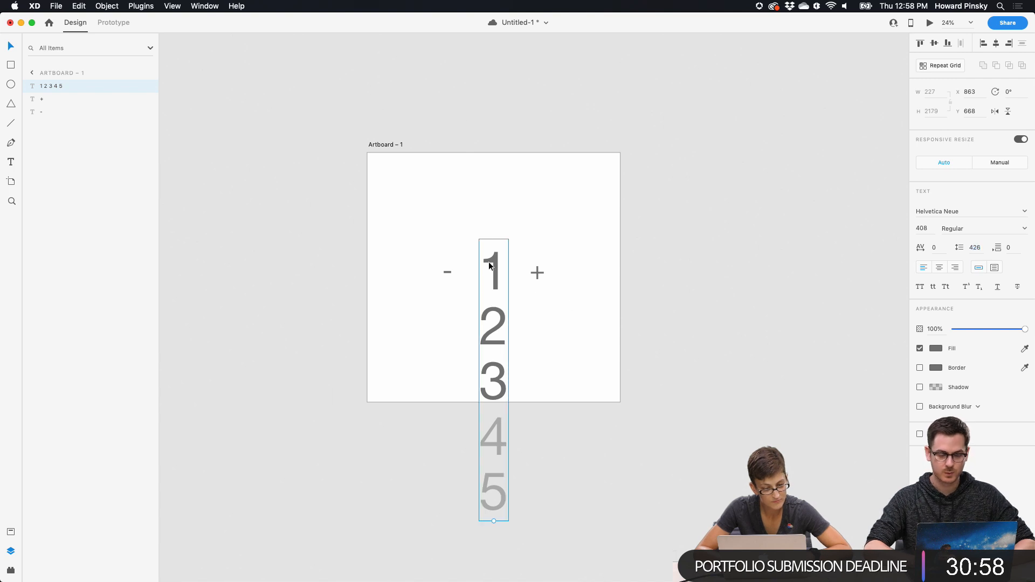
left_click(580, 302)
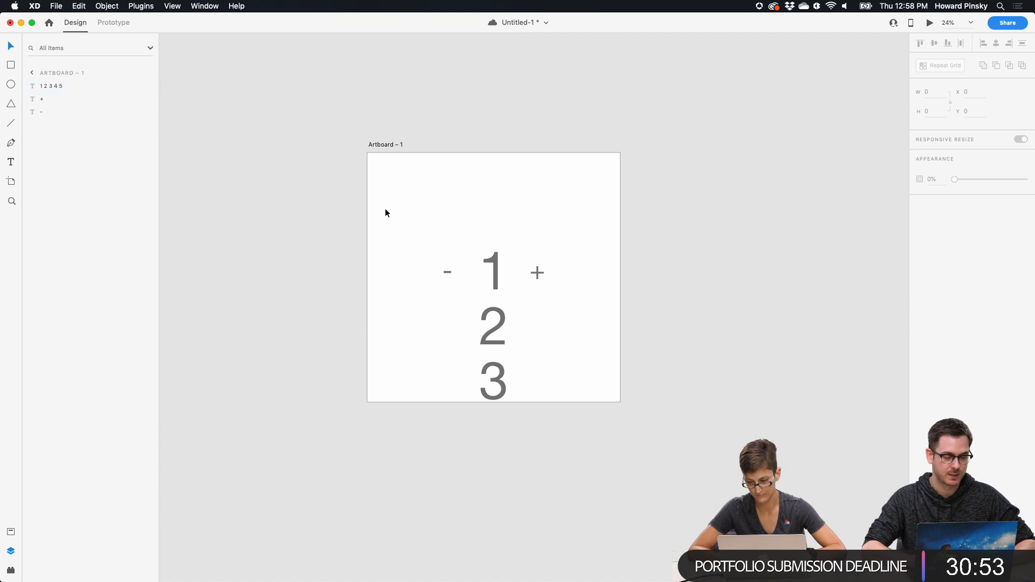
Draw a rectangle of about 472 × 346 covering the number 1 between the minus and plus signs
scroll(538, 287, "up", 1)
scroll(538, 287, "up", 5)
left_click(444, 238)
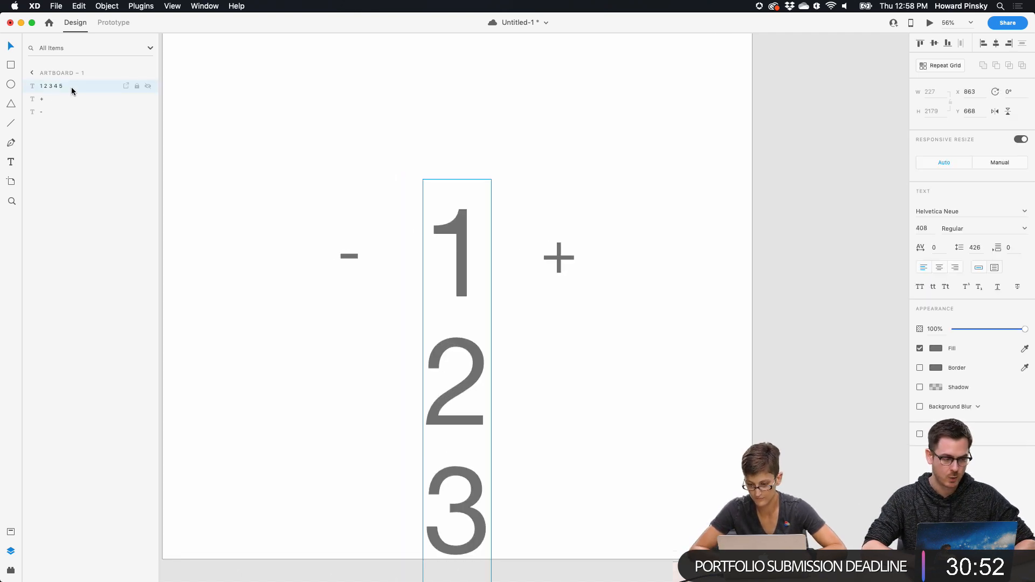
left_click_drag(388, 200, 531, 306)
mouse_move(1025, 210)
left_mouse_down()
mouse_move(994, 211)
mouse_move(1028, 215)
left_mouse_up()
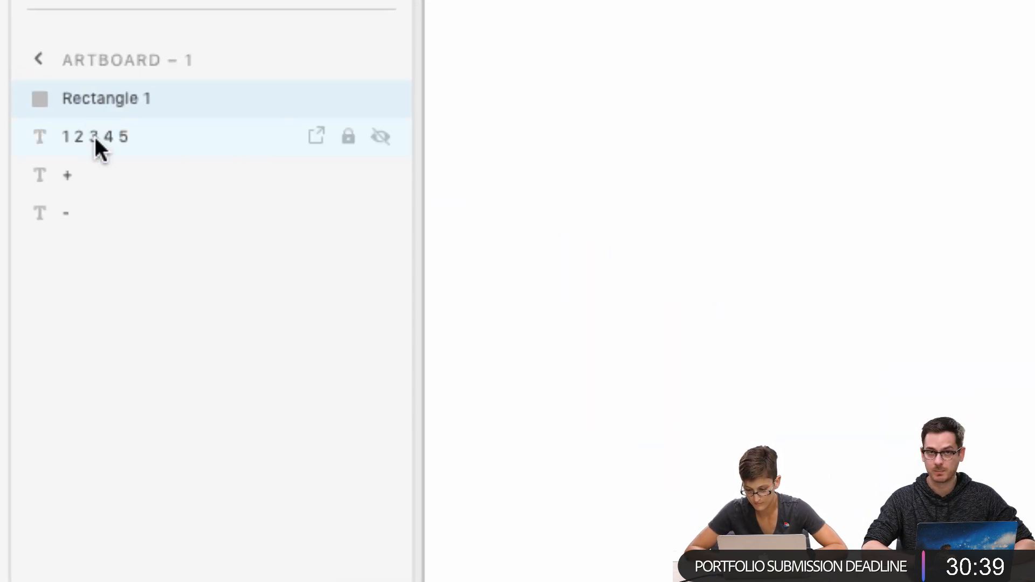
Mask the 1 2 3 4 5 text with the rectangle and save the document
left_click(167, 139, "shift")
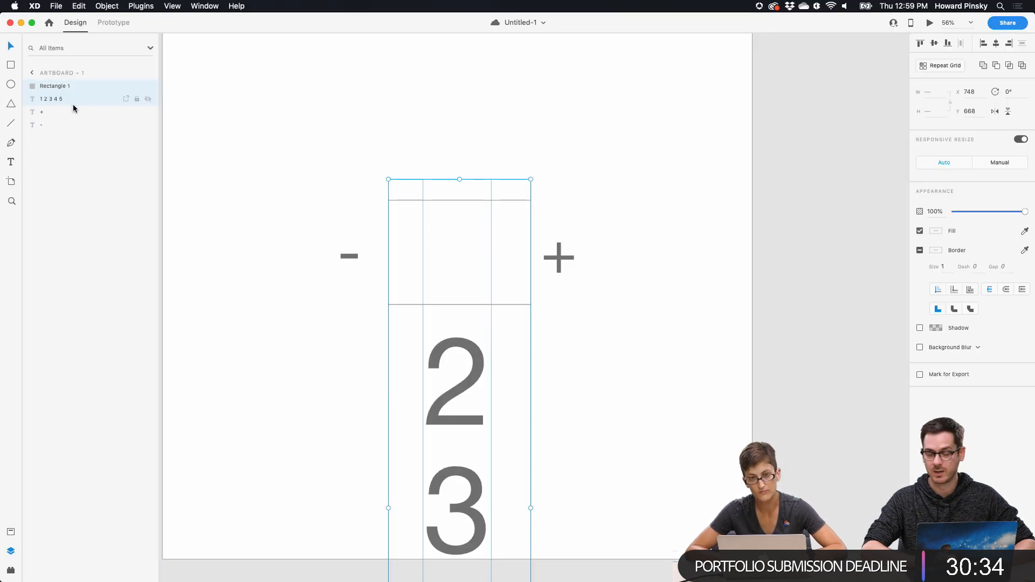
left_click(114, 5)
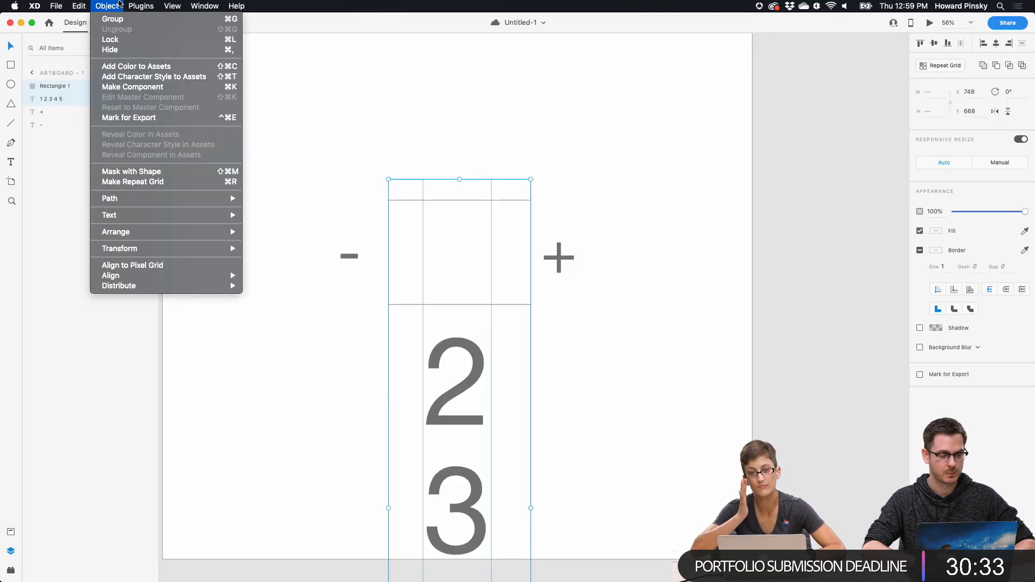
left_click(152, 174)
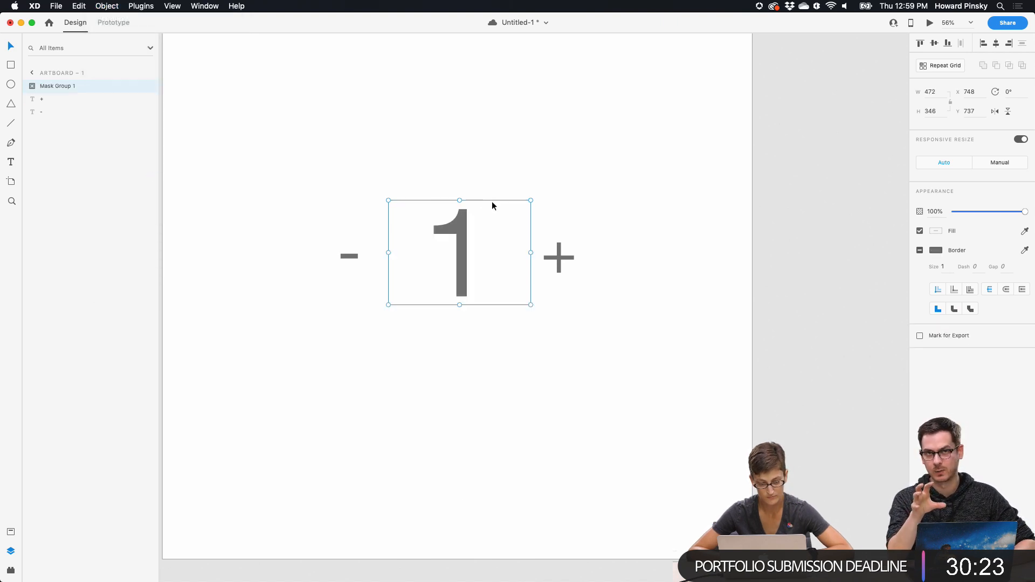
key("super+s")
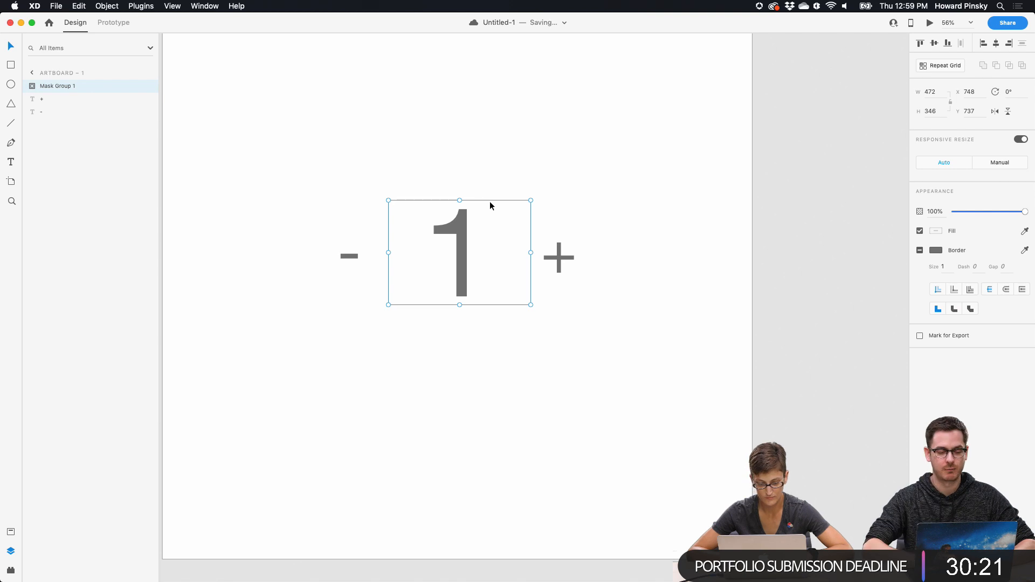
Try to shift the 1 2 3 4 5 text upward inside Mask Group 1 on Artboard – 1
left_click(33, 86)
left_click(66, 112)
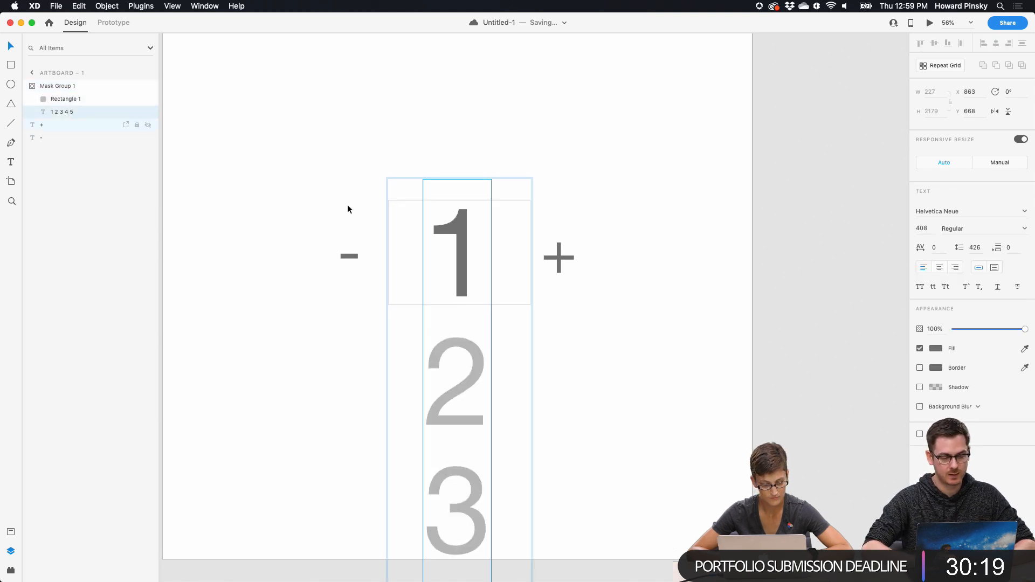
left_click_drag(460, 262, 464, 217)
left_click(763, 247)
key("super+0")
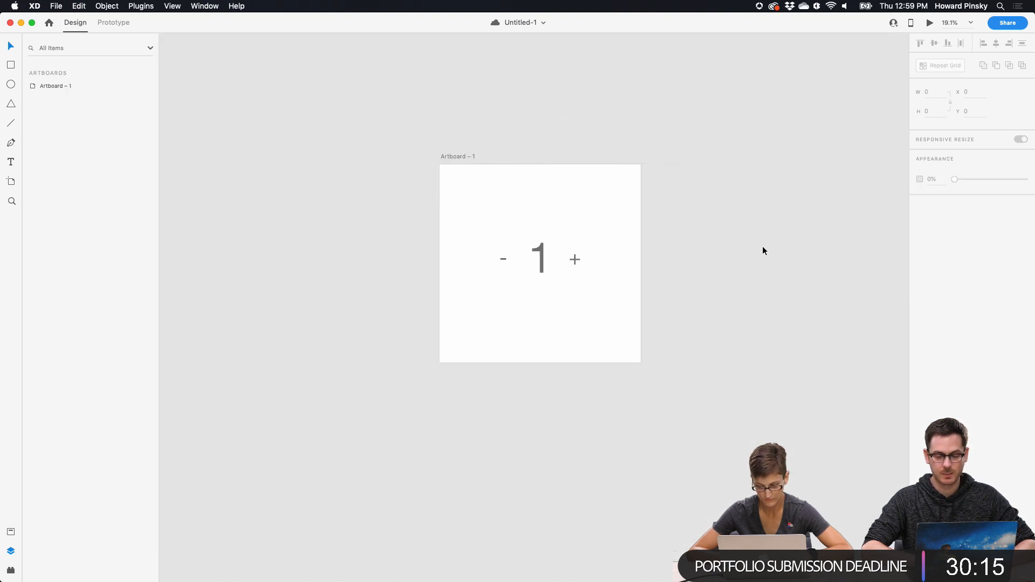
Duplicate Artboard – 1 with its counter
left_click(451, 157)
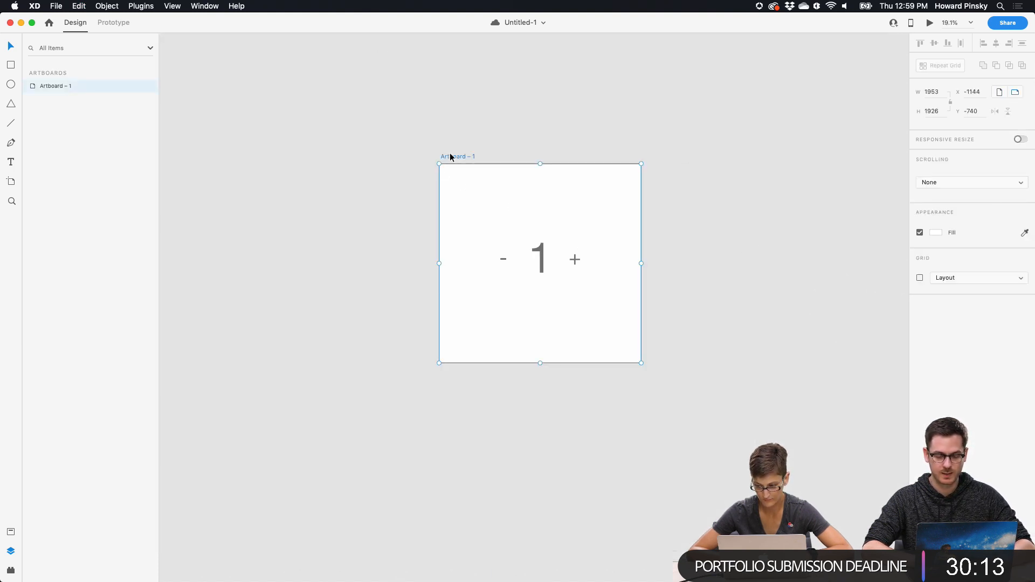
key("super+d")
scroll(795, 264, "up", 5)
scroll(700, 260, "right", 4)
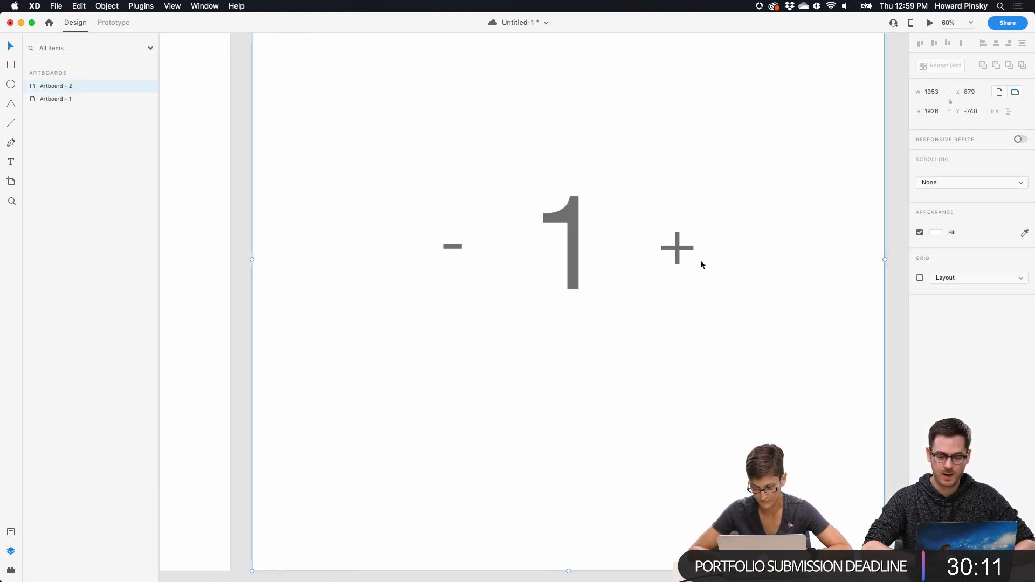
On Artboard – 2, move the masked number text straight up to Y 236 so the 2 sits between the signs
double_click(529, 251)
key("super+a")
left_click_drag(530, 252, 531, 120)
key("super+z")
left_click(534, 241)
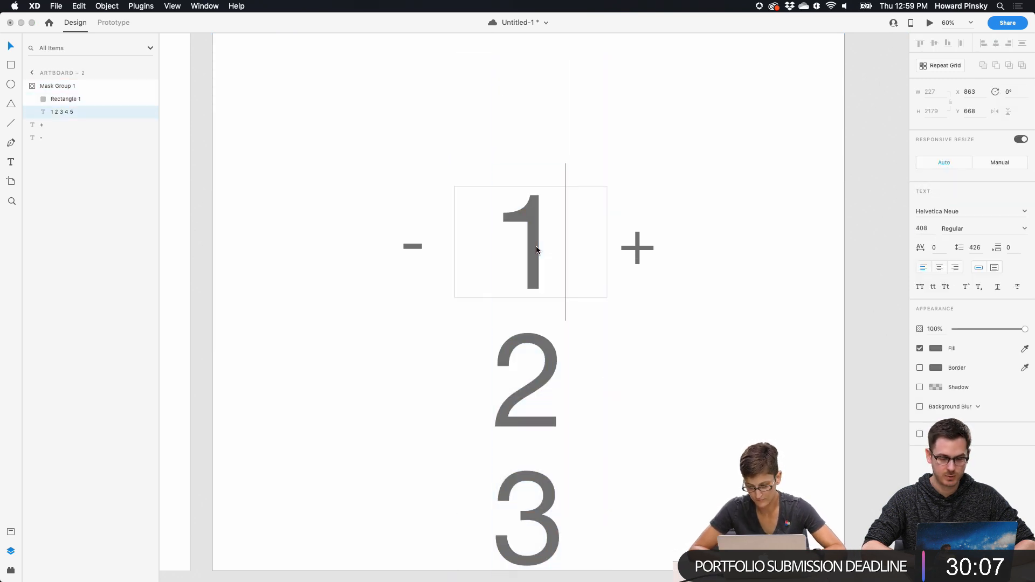
left_click_drag(535, 253, 535, 114)
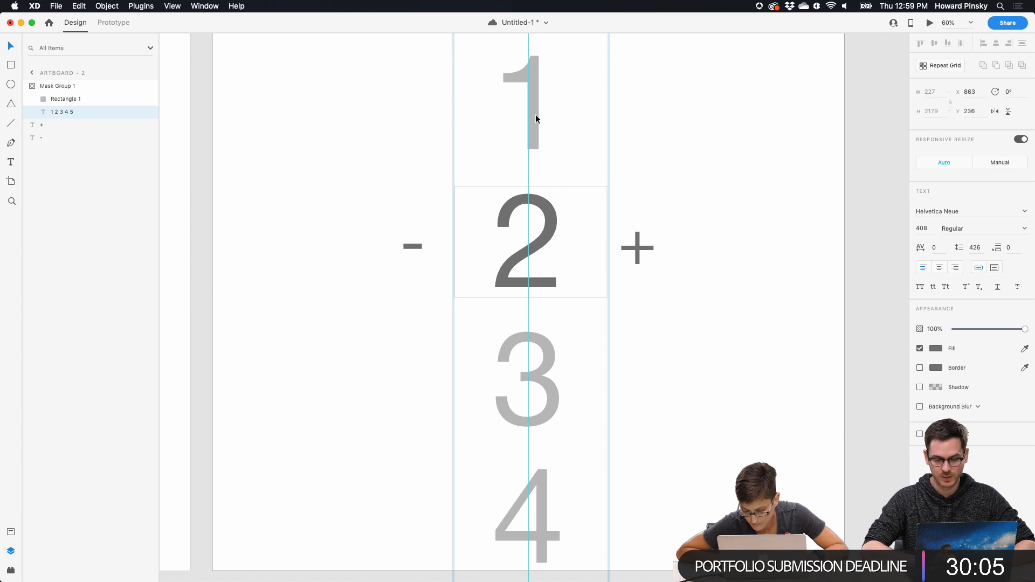
scroll(535, 116, "down", 10)
left_click(433, 165)
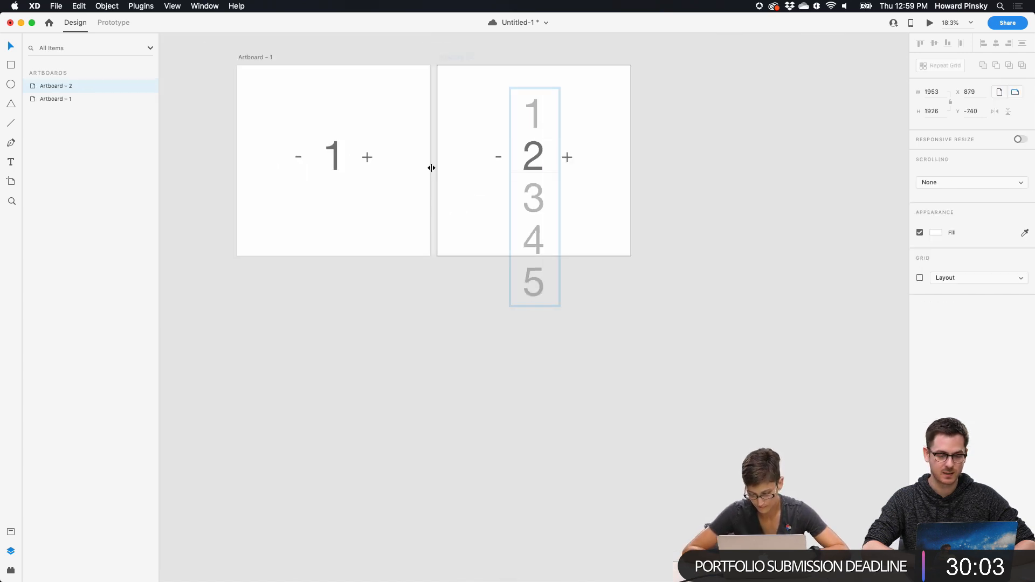
In Prototype mode, connect the plus sign on Artboard – 1 to Artboard – 2
scroll(433, 165, "left", 2)
left_click(412, 126)
left_click(308, 89)
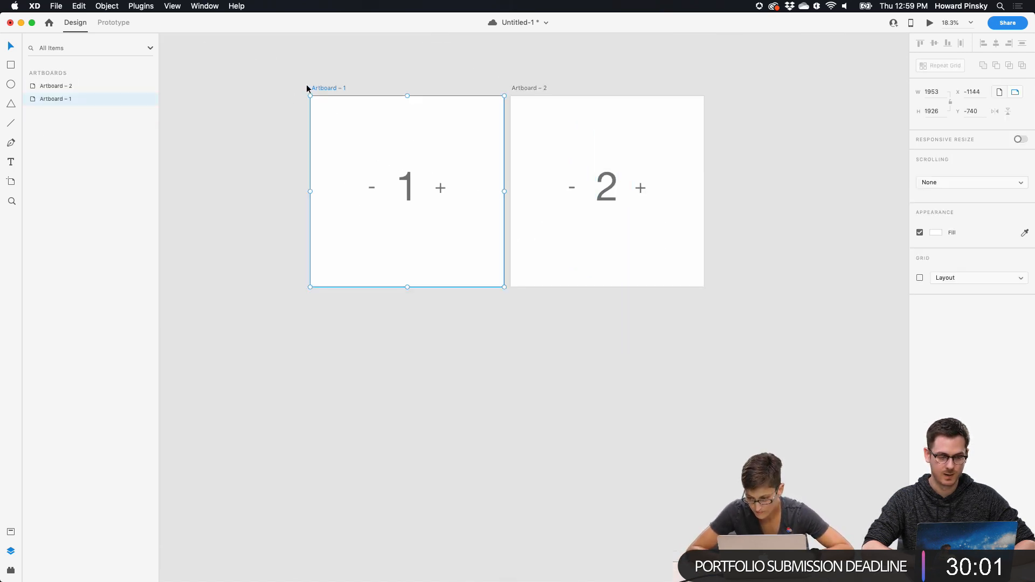
left_click(123, 23)
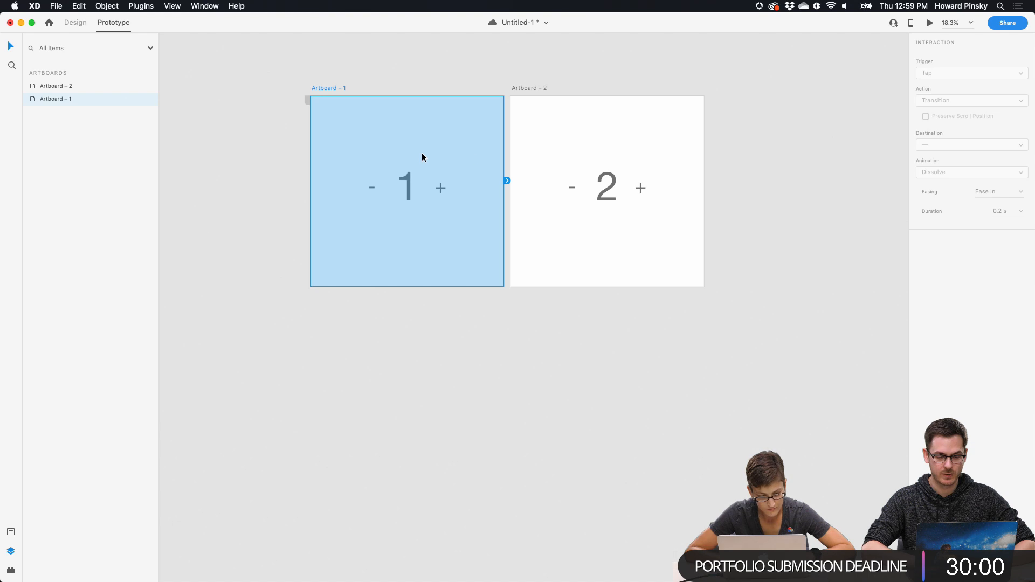
left_click(441, 187)
left_click_drag(450, 186, 583, 141)
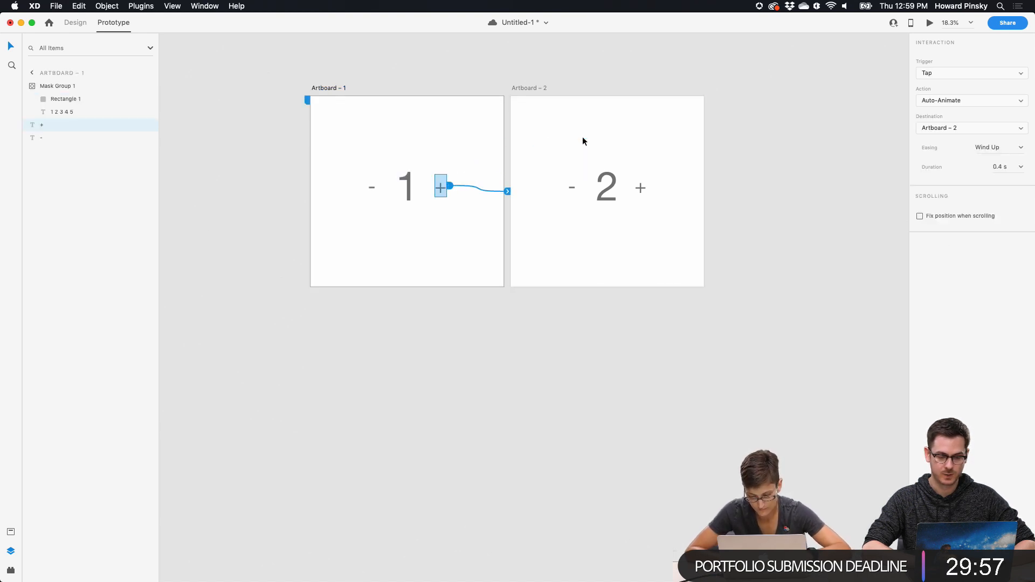
Keep the plus sign's interaction on a Tap trigger with Auto-Animate, and set its easing to Snap
left_click(987, 73)
left_click(979, 71)
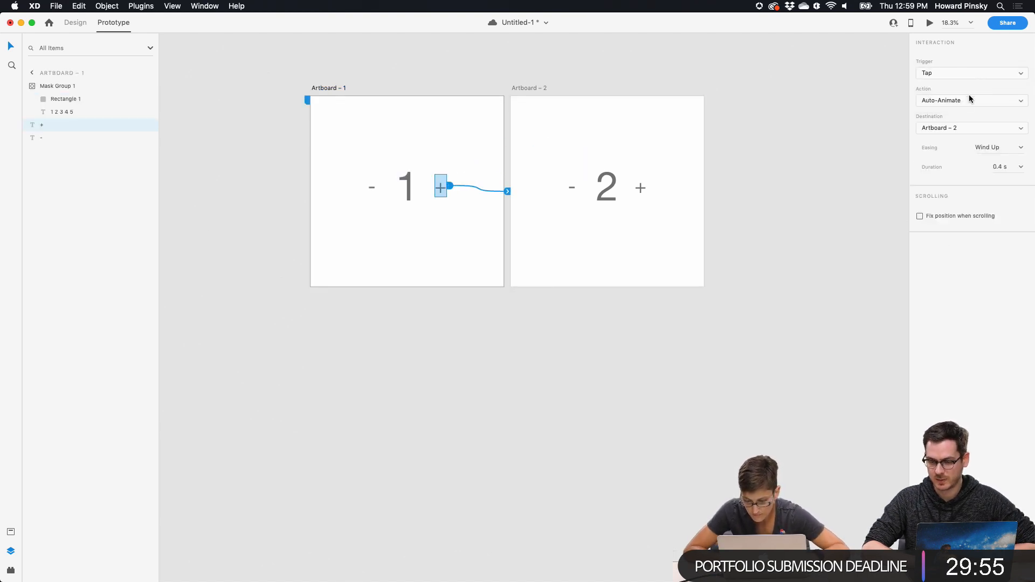
left_click(965, 100)
left_click(965, 100)
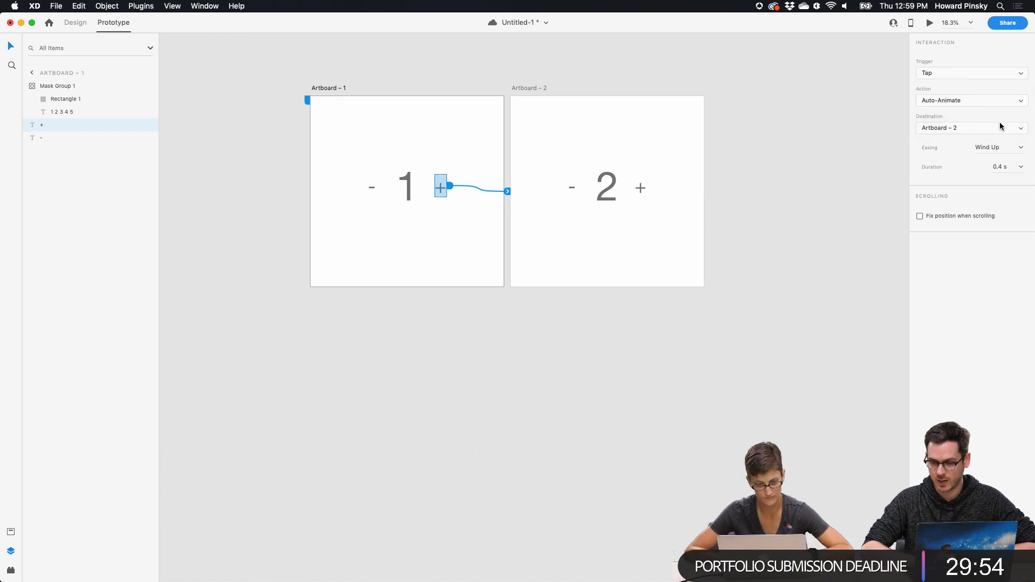
left_click(1019, 148)
left_click(1006, 199)
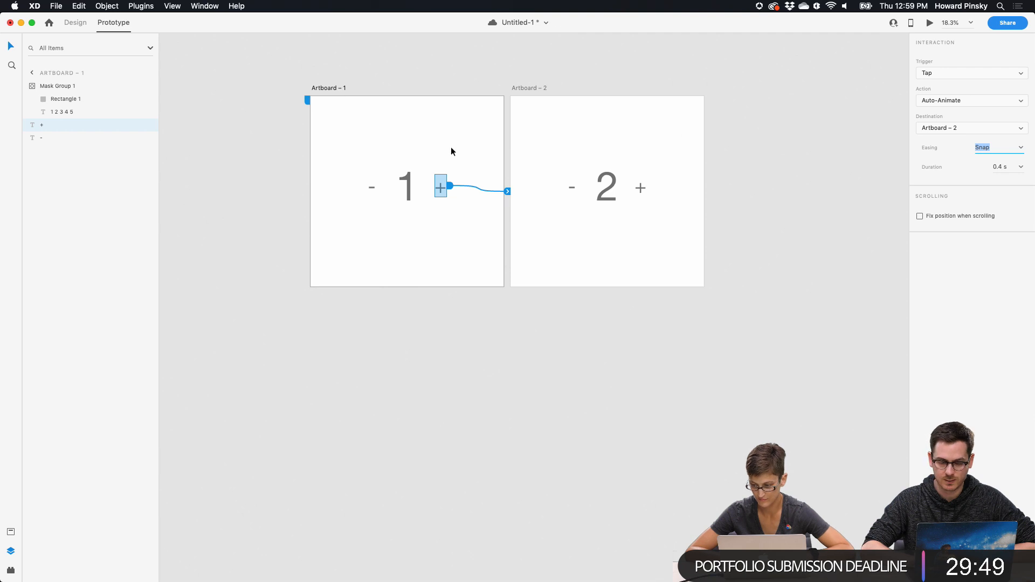
Preview the counter prototype and test the plus sign's transition from Artboard – 1 to Artboard – 2
left_click(929, 23)
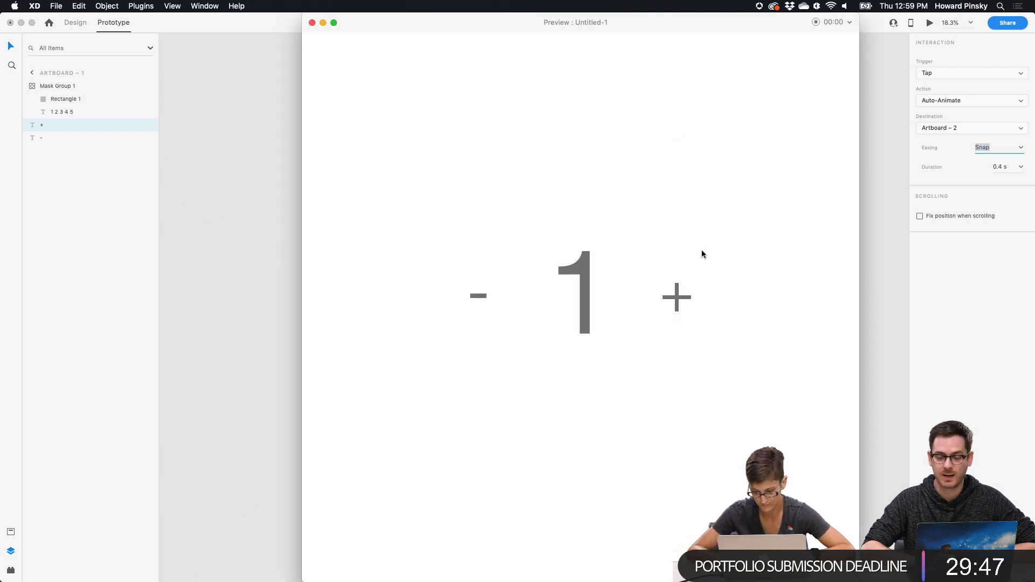
left_click(681, 290)
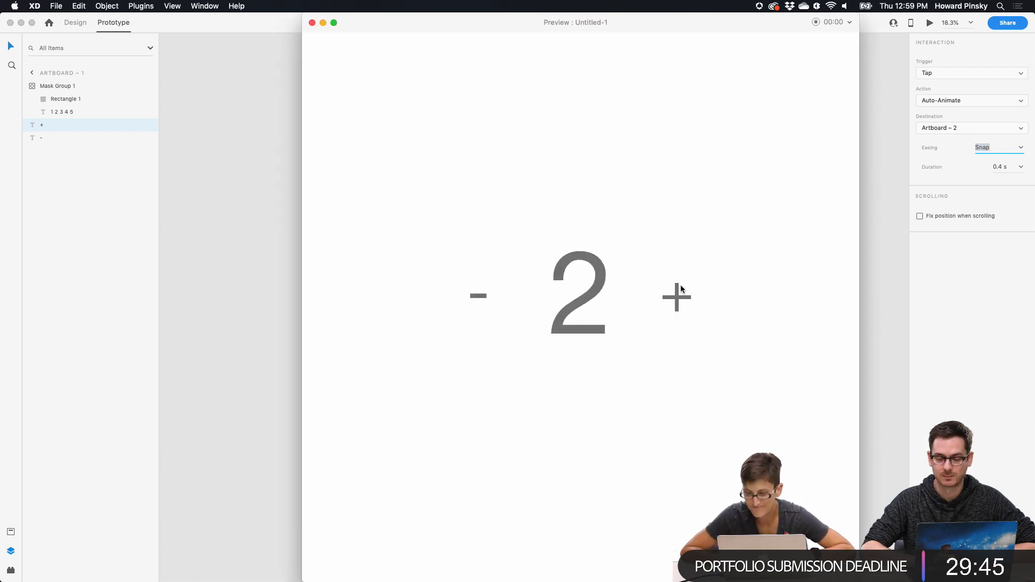
left_click(312, 23)
Link the minus sign on Artboard – 2 back to Artboard – 1 with a Tap Auto-Animate interaction, Snap easing and 0.4 s duration
left_click(572, 186)
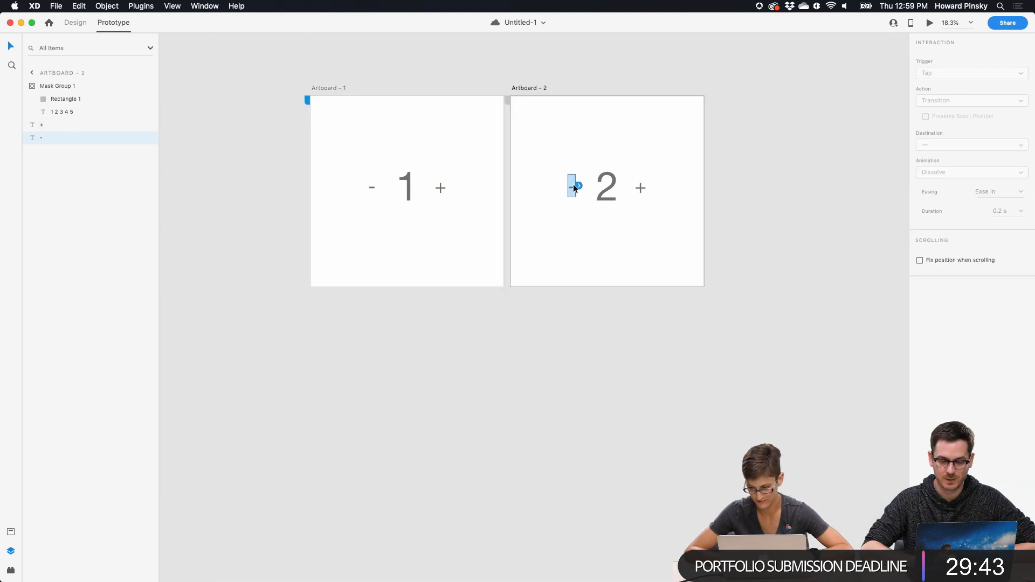
left_click_drag(579, 189, 452, 215)
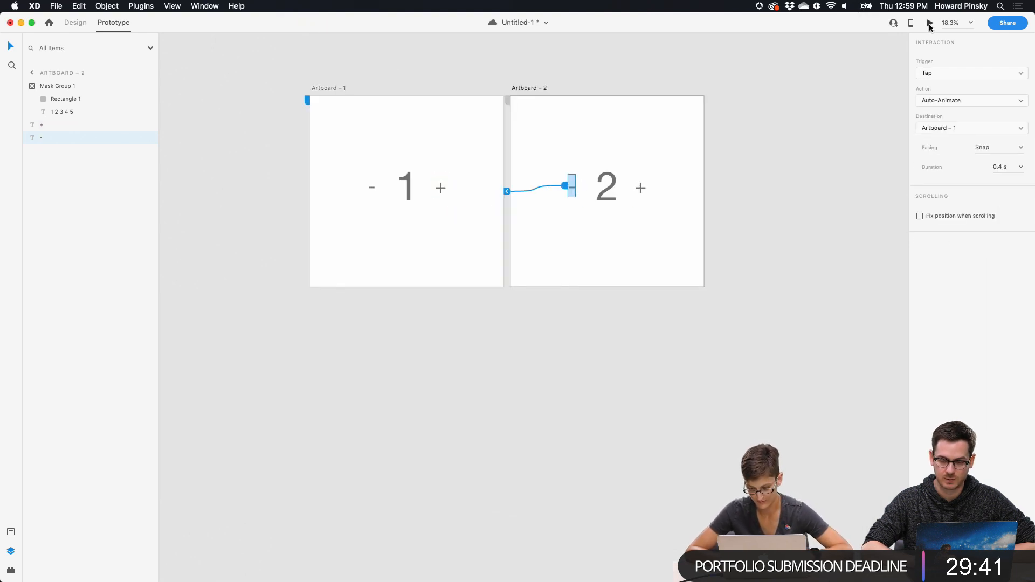
Preview the counter and test the plus and minus signs repeatedly in both directions between 1 and 2
key("super+Return")
left_click(475, 296)
left_click(674, 296)
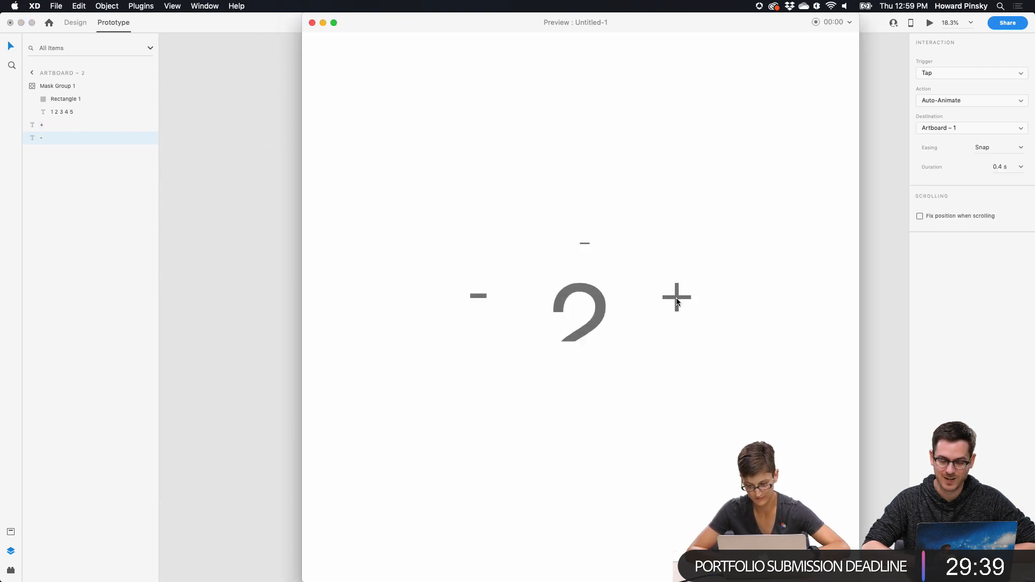
left_click(488, 296)
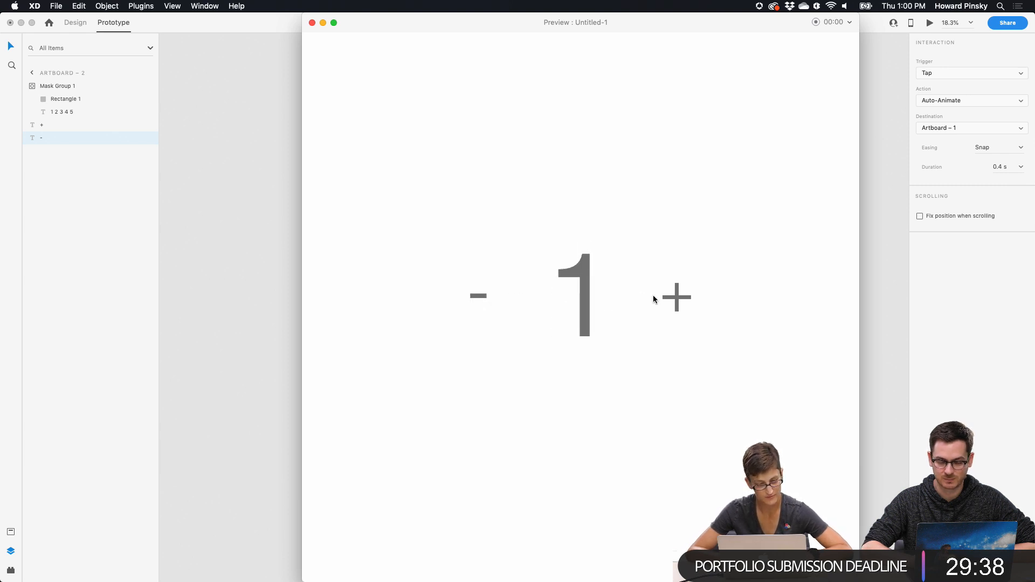
left_click(675, 297)
left_click(478, 296)
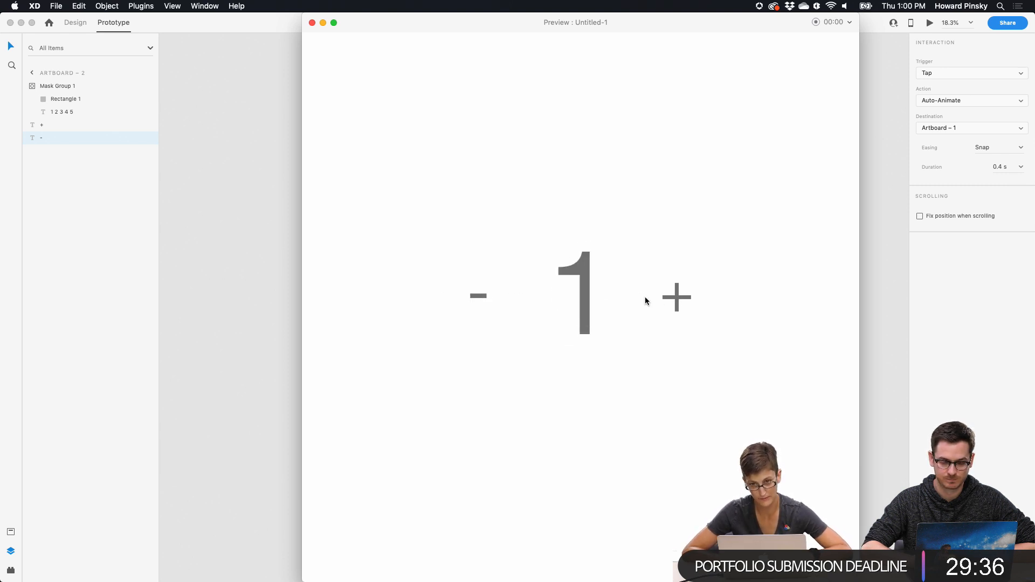
left_click(312, 22)
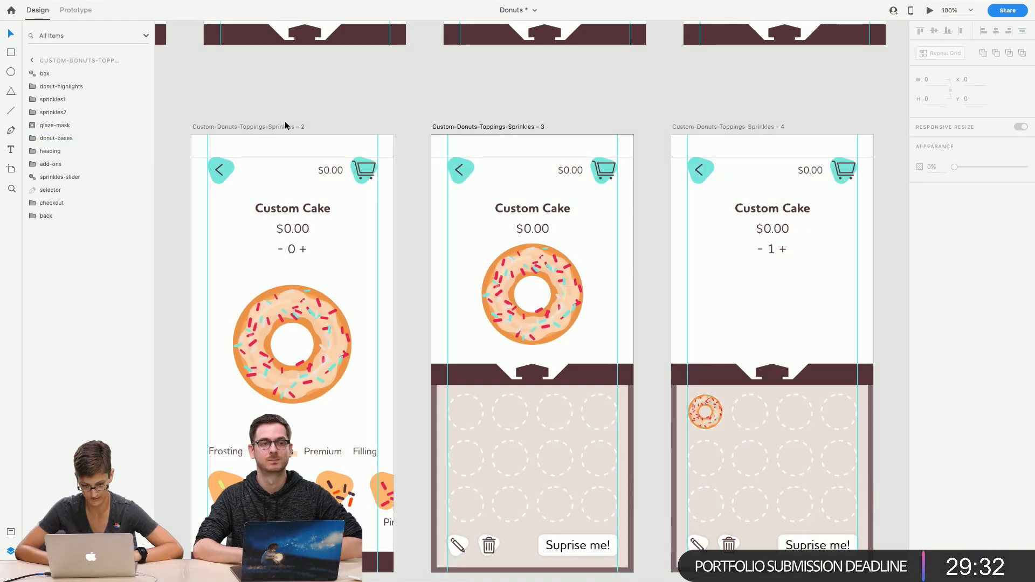
Examine the sprinkles slider and the donut's layer groups on the Custom-Donuts-Toppings-Sprinkles – 2 and – 3 artboards
left_click(279, 130)
left_click(343, 487)
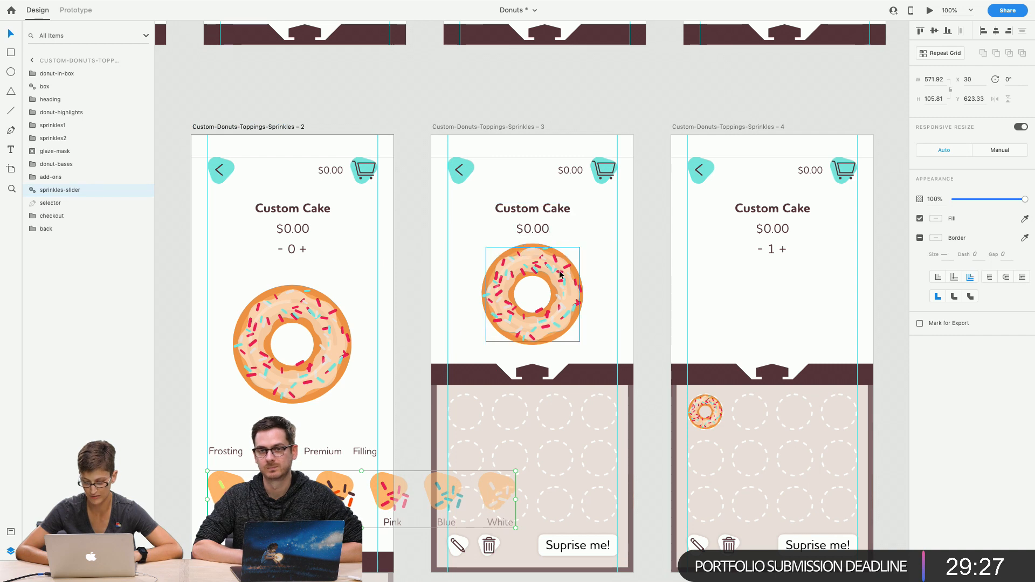
left_click(529, 261)
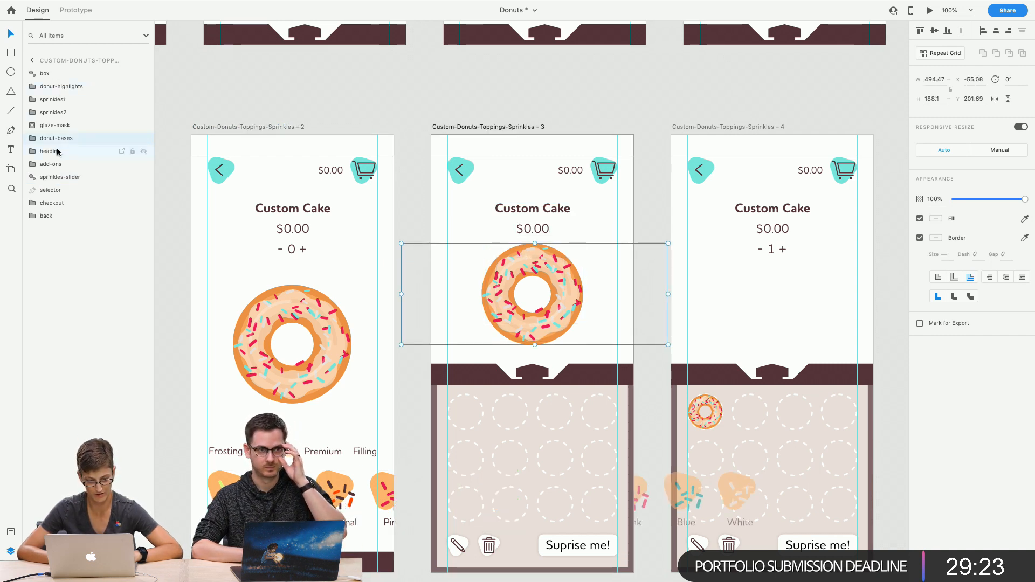
left_click(63, 93)
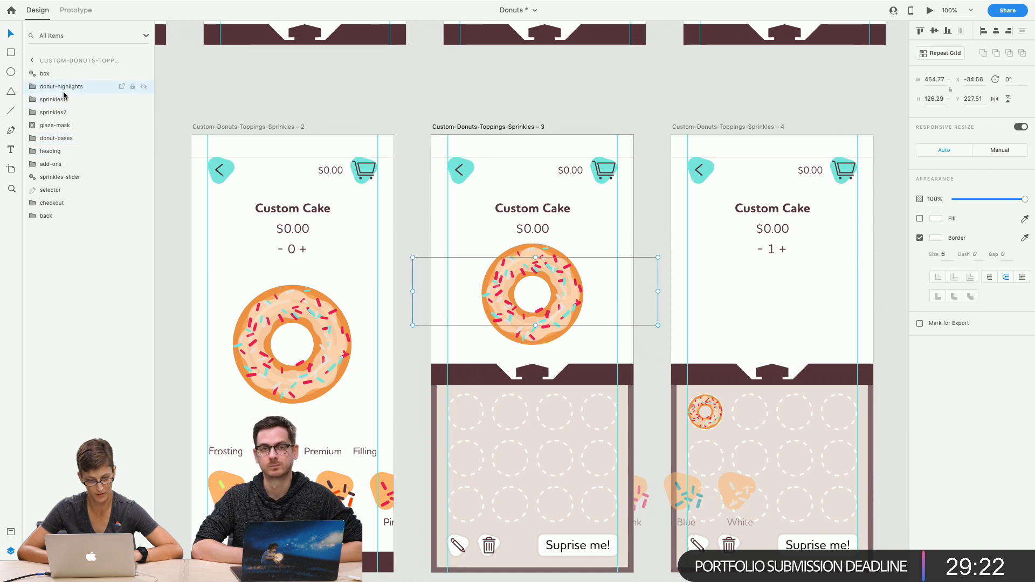
Review in Prototype mode the heading's plus-sign interaction that leads from the Sprinkles – 2 artboard to Sprinkles – 3
left_click(307, 256)
left_click(70, 6)
left_click_drag(333, 230, 428, 354)
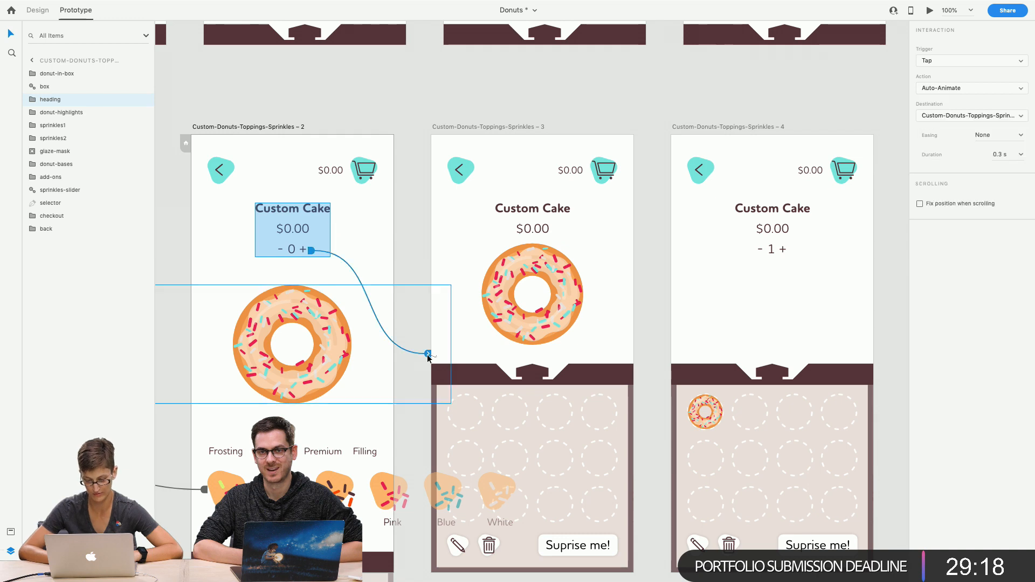
scroll(462, 248, "right", 5)
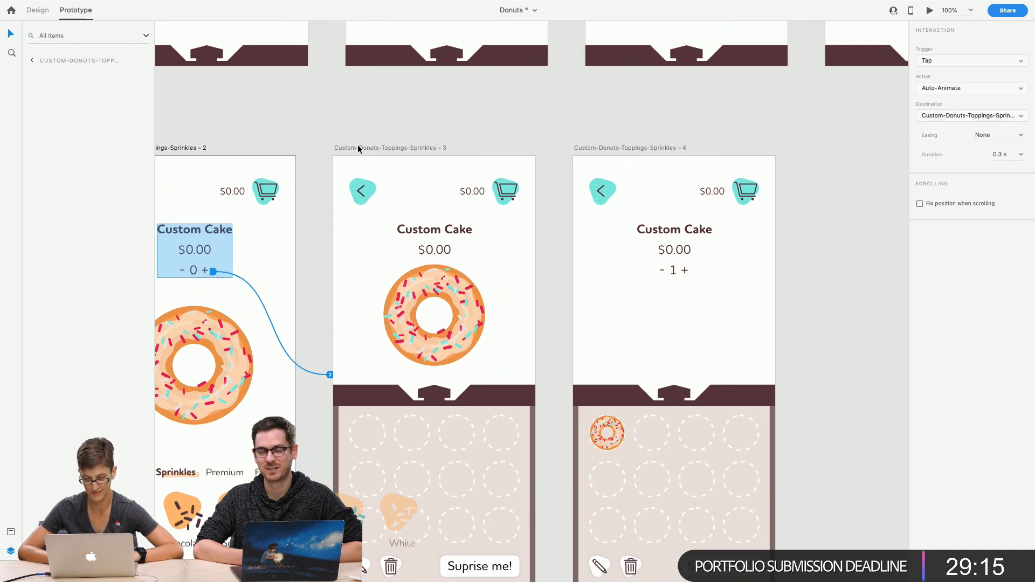
Preview the prototype from the Sprinkles – 2 artboard and test adding the custom donut to the box with the plus sign
left_click(357, 147)
left_click(178, 149)
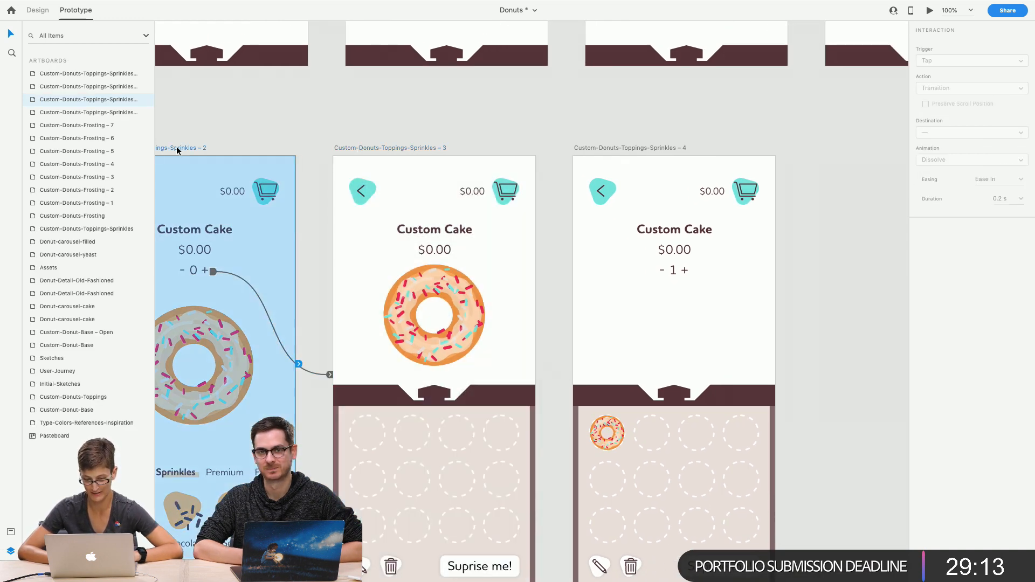
left_click(929, 10)
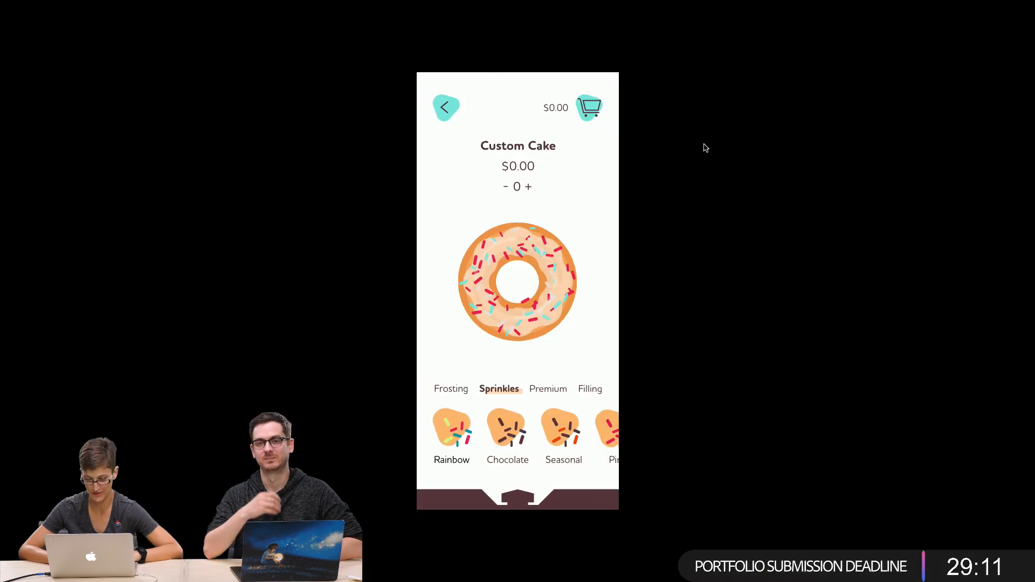
left_click(529, 188)
mouse_move(103, 3)
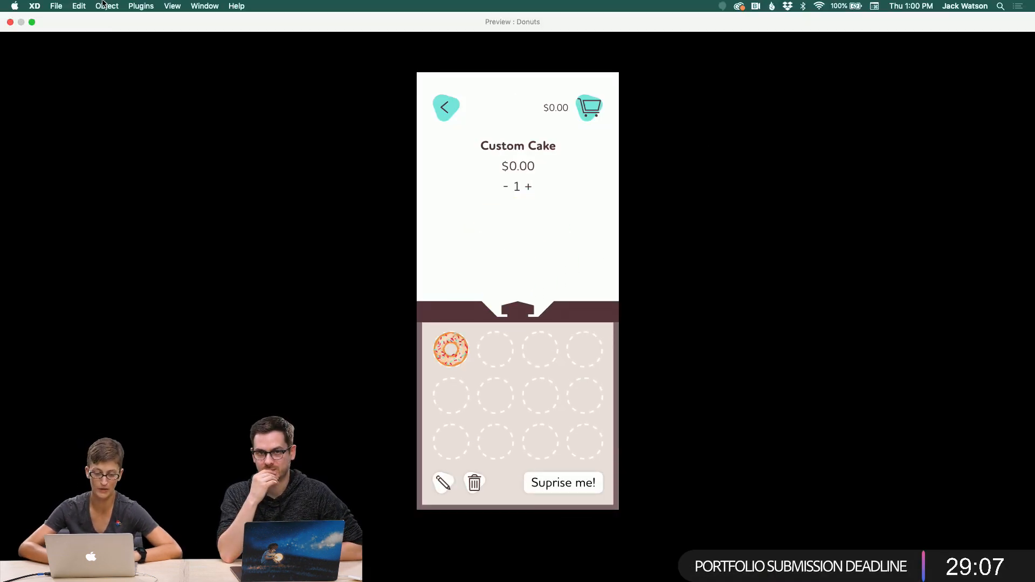
left_click(10, 22)
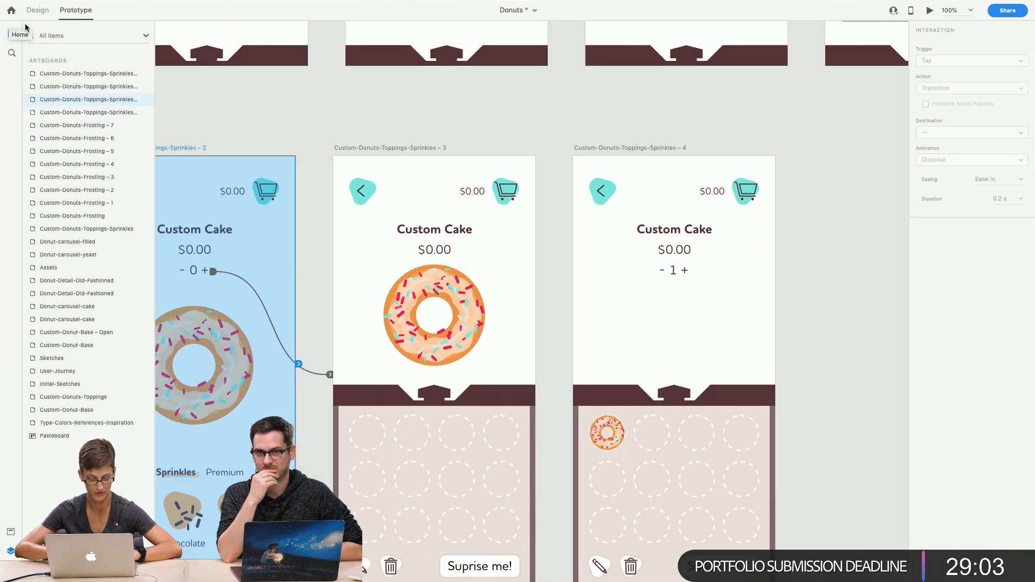
Try grouping the small donut's layers, from donut-highlights to donut-bases, on the Sprinkles – 4 artboard, and undo the grouping
left_click(552, 307)
scroll(552, 309, "down", 2)
scroll(553, 310, "left", 1)
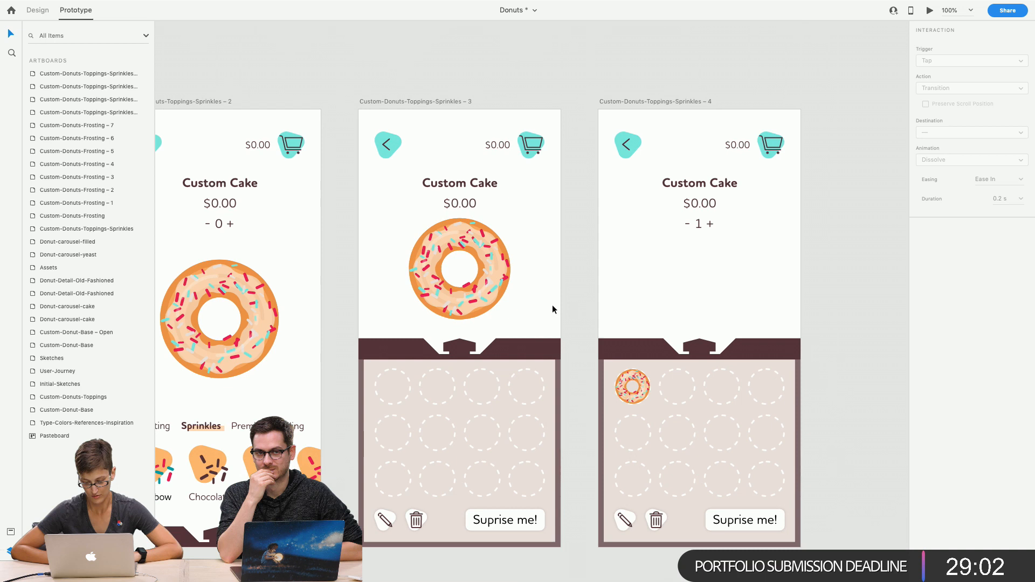
left_click(632, 386)
left_click(50, 74, "shift")
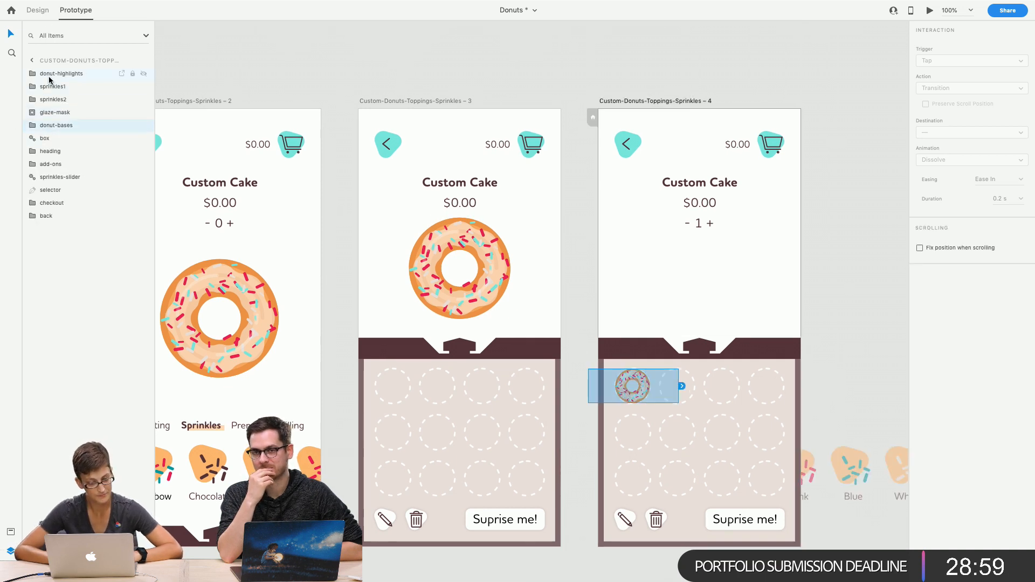
key("super+g")
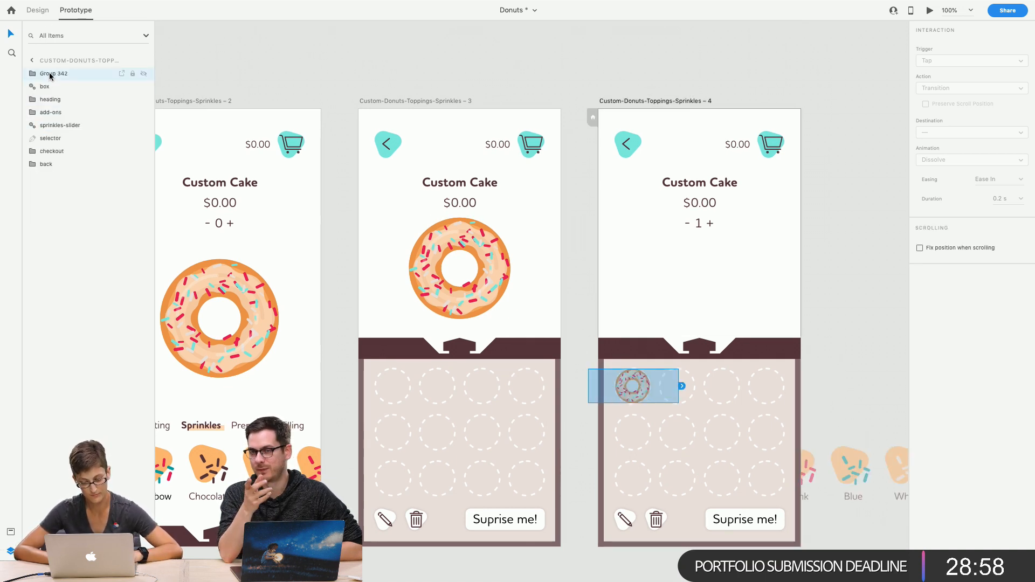
double_click(50, 74)
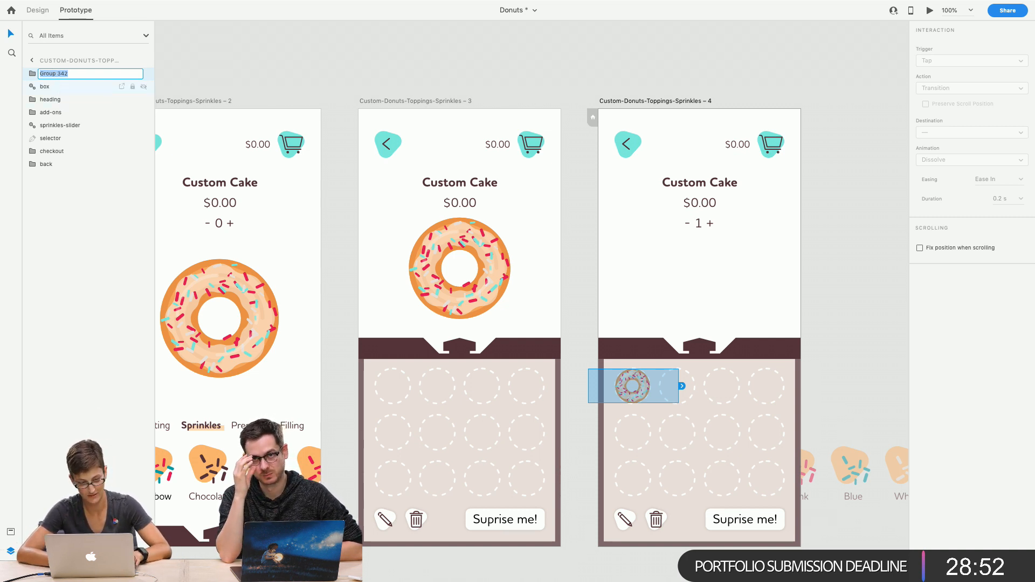
left_click(177, 63)
key("ctrl+z")
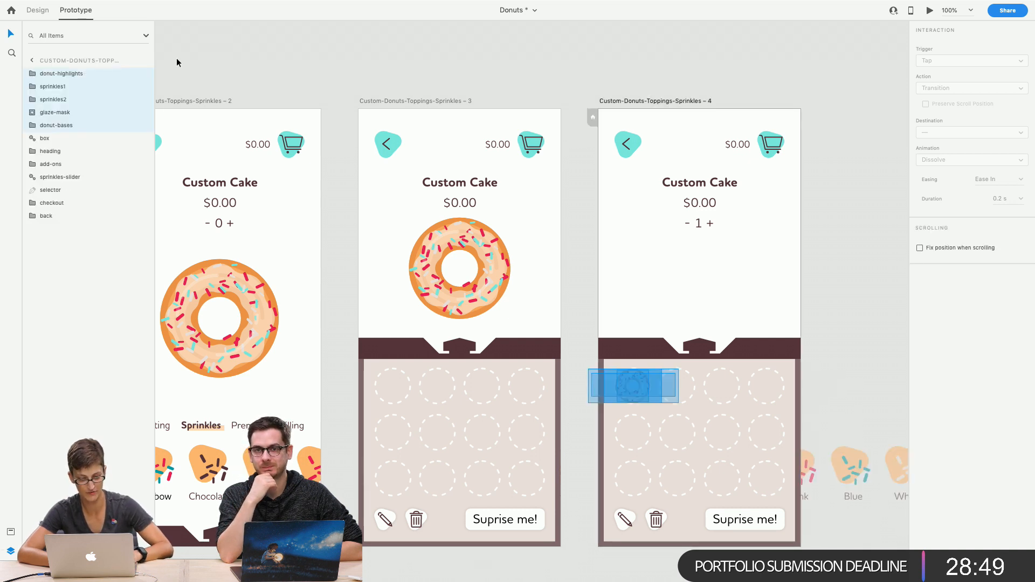
Set the duration of the timed Auto-Animate transition from the Sprinkles – 3 artboard to 0.1 s
left_click(419, 99)
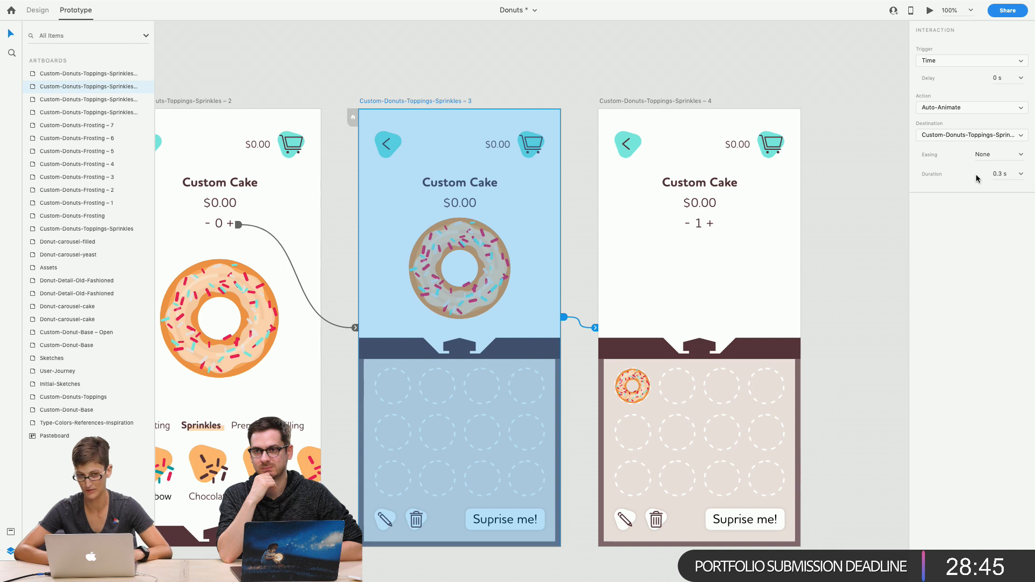
left_click(1002, 173)
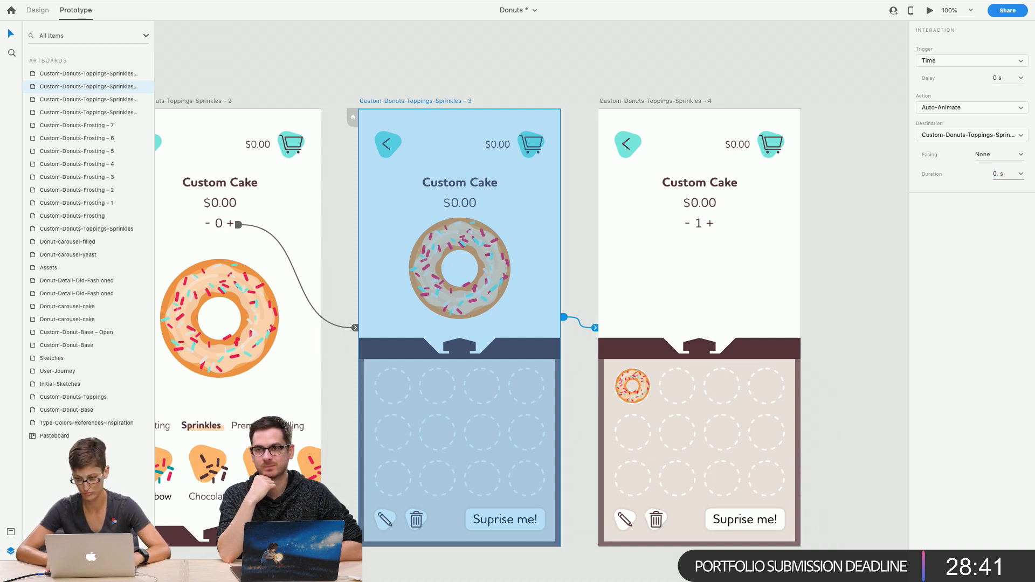
type("0.1")
key("Return")
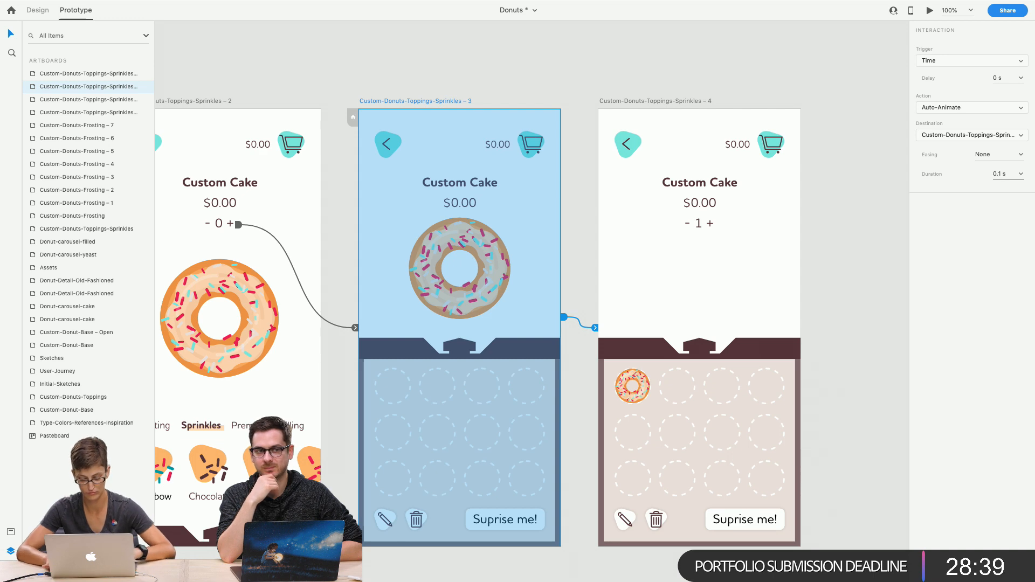
Preview the prototype from the Sprinkles – 2 artboard again and test the faster drop of the donut into the box
left_click(218, 101)
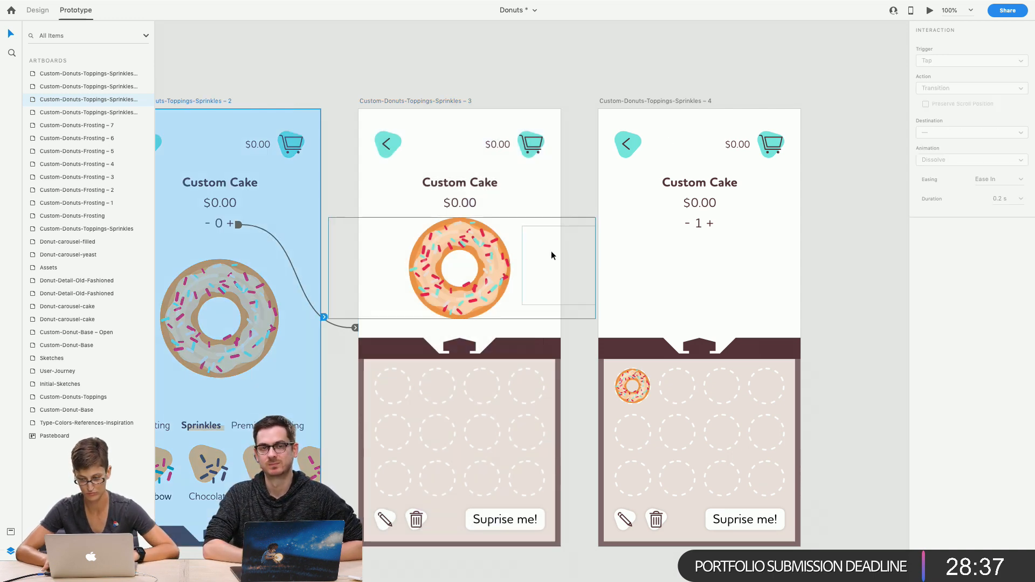
left_click(930, 13)
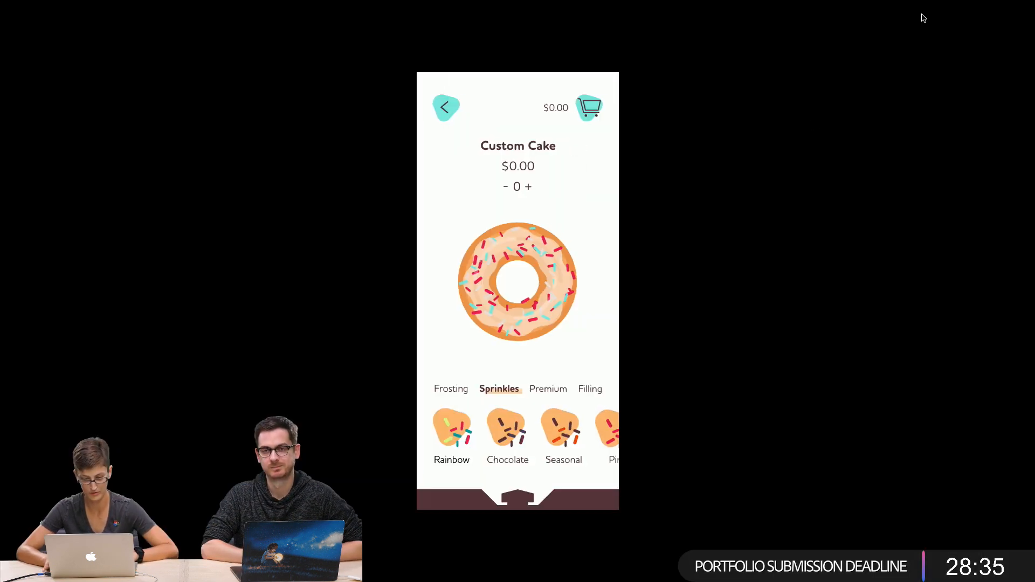
left_click(528, 186)
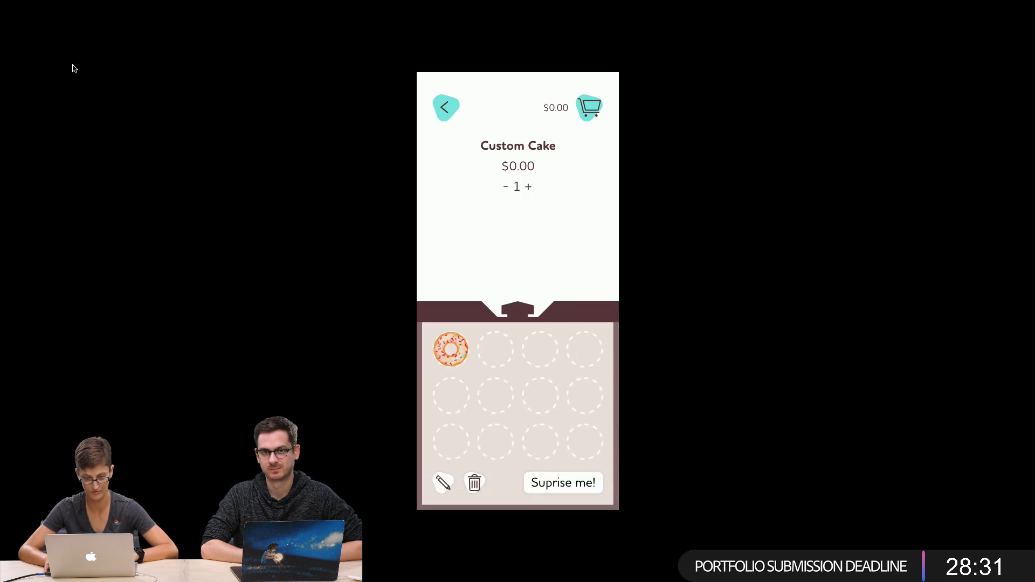
mouse_move(62, 3)
left_click(11, 21)
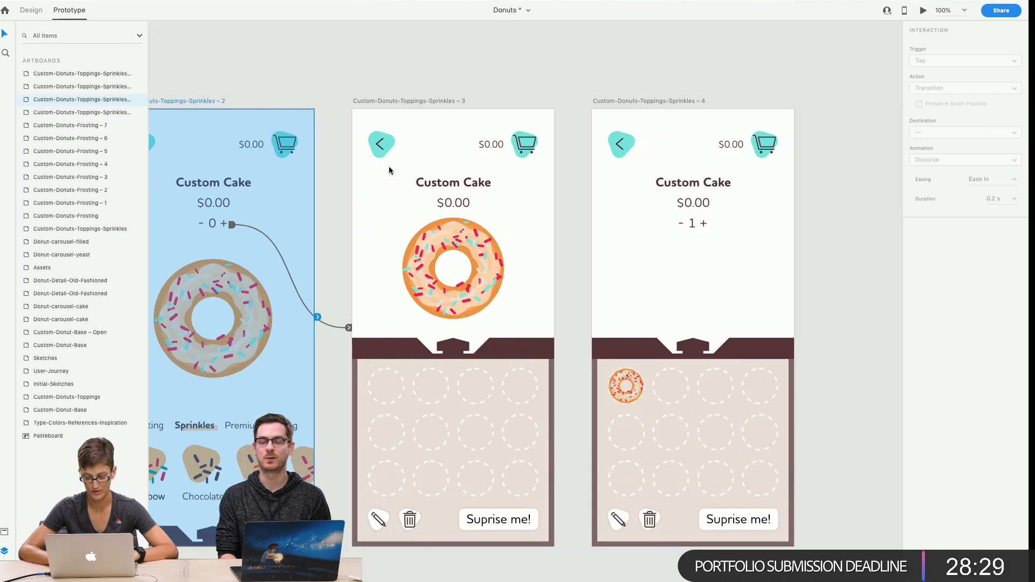
Duplicate the Custom-Donuts-Toppings-Sprinkles – 4 artboard
left_click(580, 68)
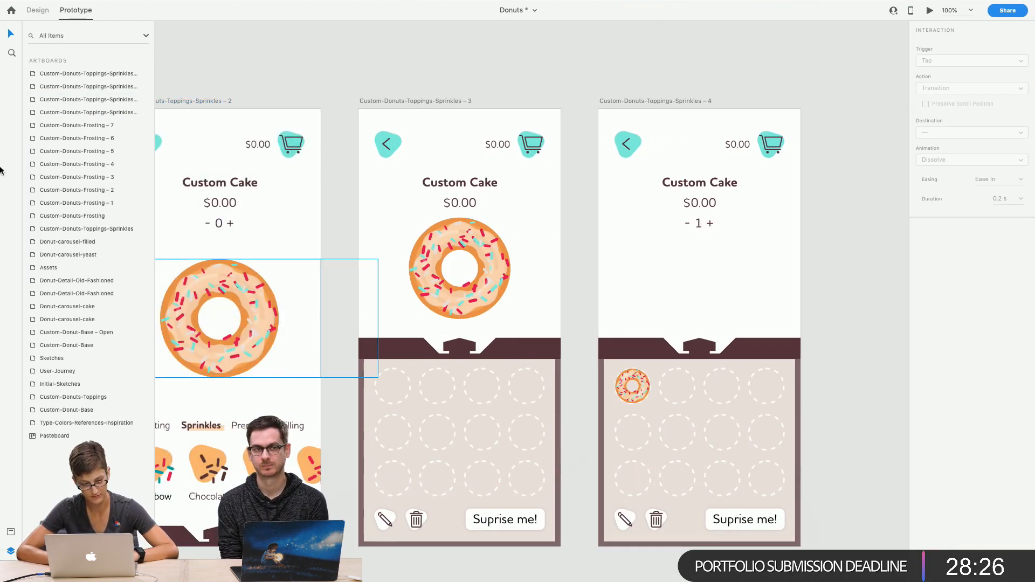
left_click(11, 54)
left_click(522, 277, "alt")
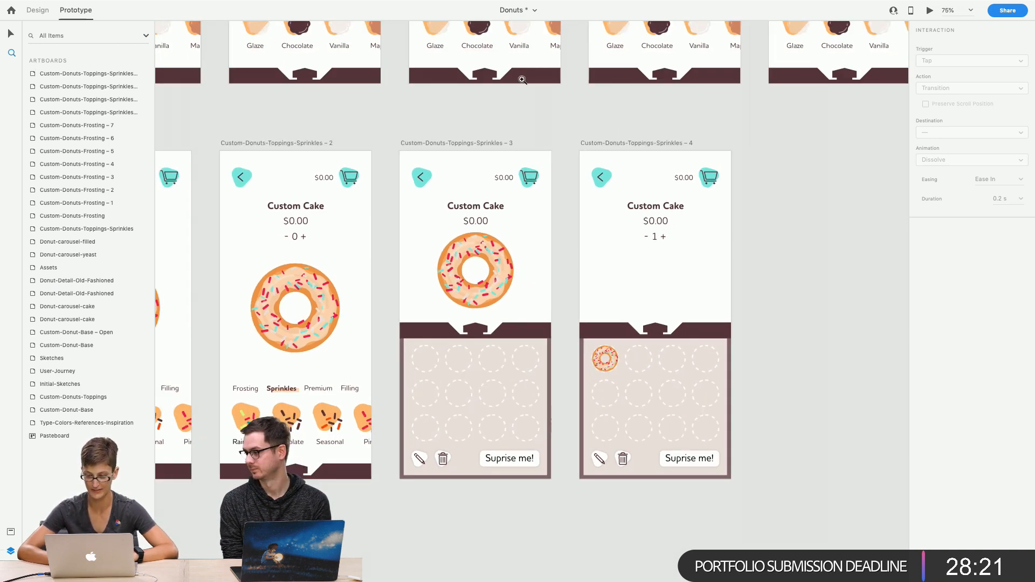
left_click(600, 143)
key("super+d")
scroll(599, 143, "right", 5)
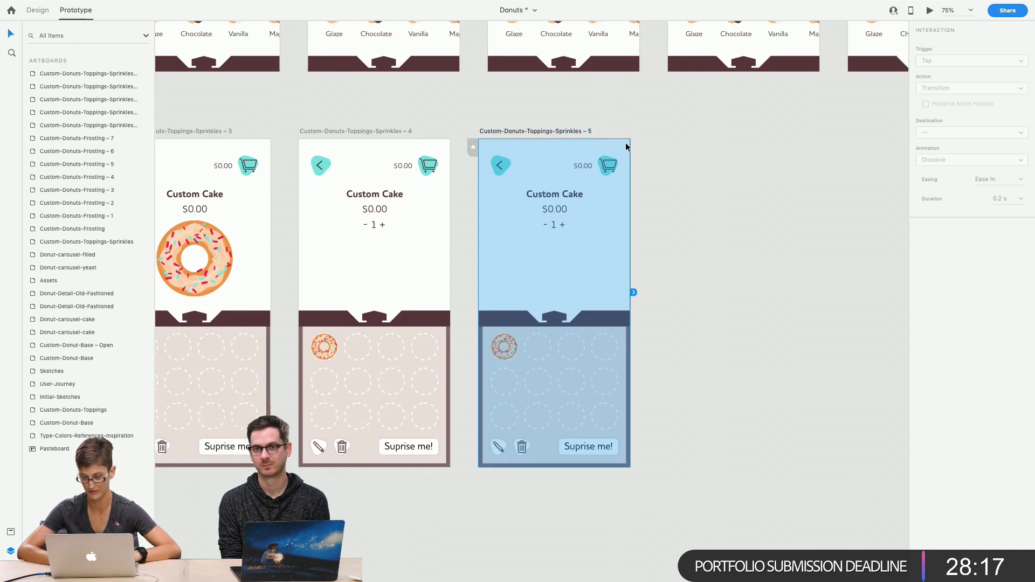
Move all the small donut's layers on the Sprinkles – 5 artboard straight up out of the box into the blank area under the quantity counter
left_click(710, 279)
left_click(497, 351)
left_click(497, 350)
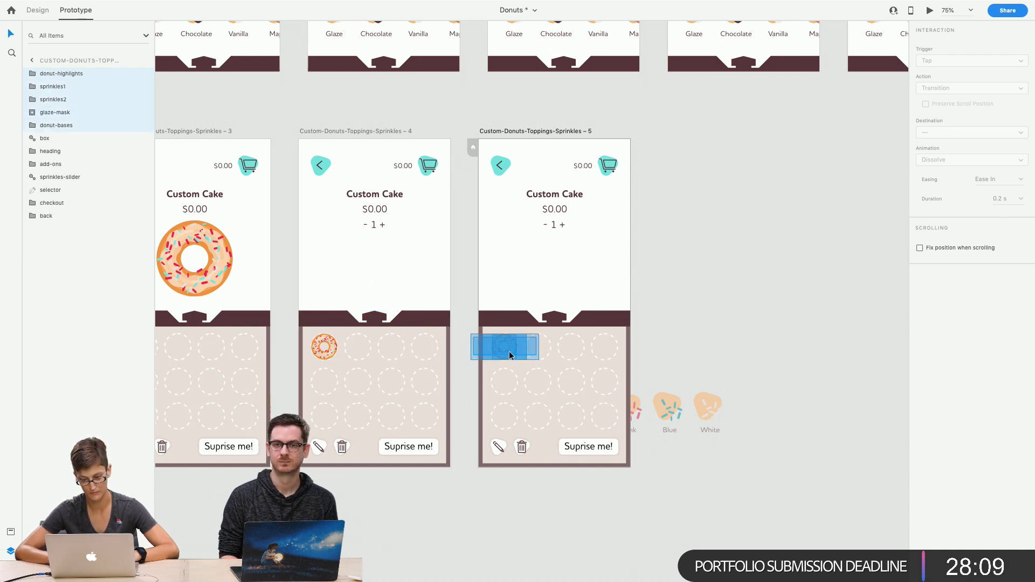
left_click_drag(509, 351, 509, 259)
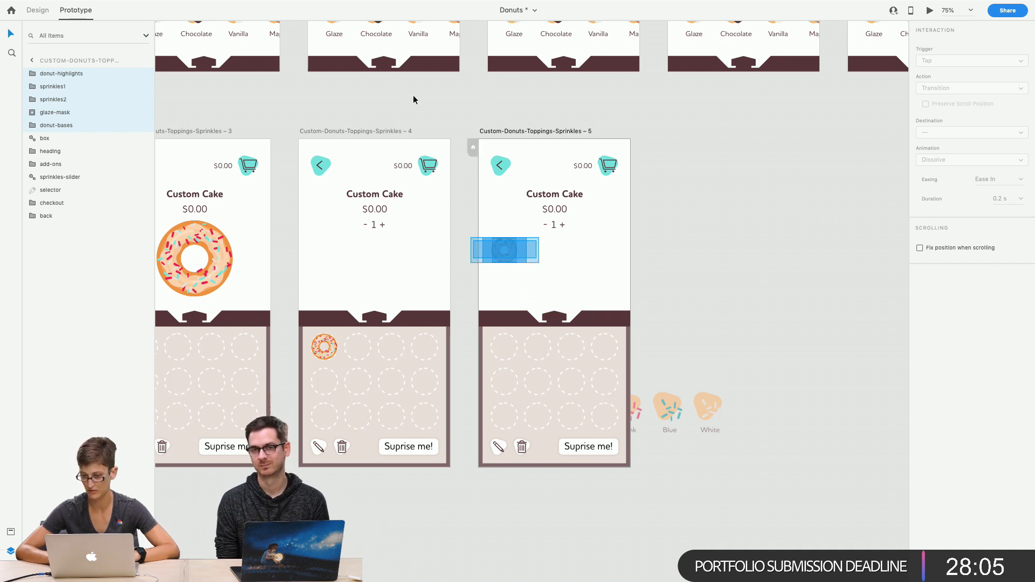
Lower the opacity of the small donut's layers on the Sprinkles – 5 artboard until the donut is fully transparent
left_click(33, 10)
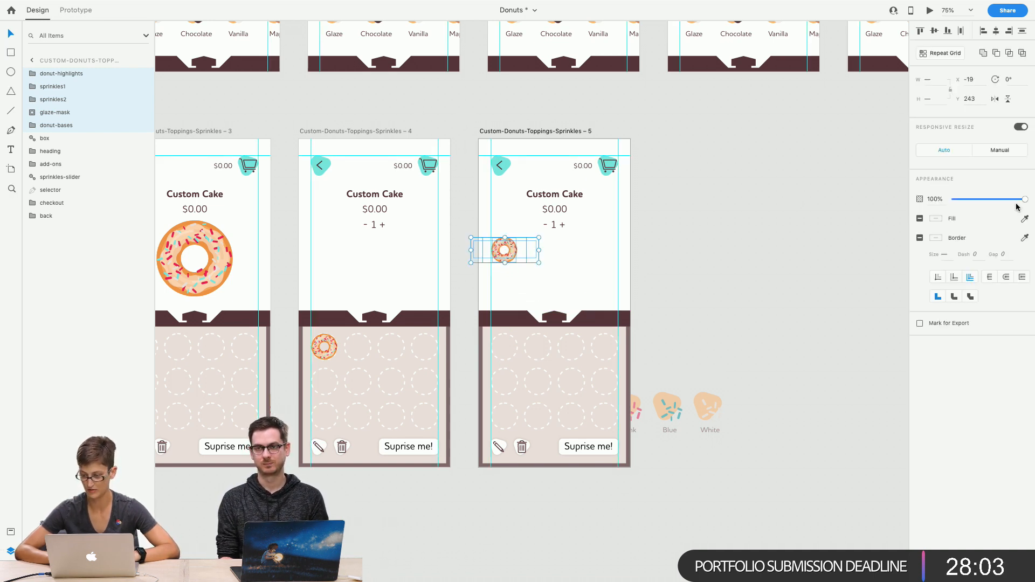
left_click_drag(1018, 202, 903, 205)
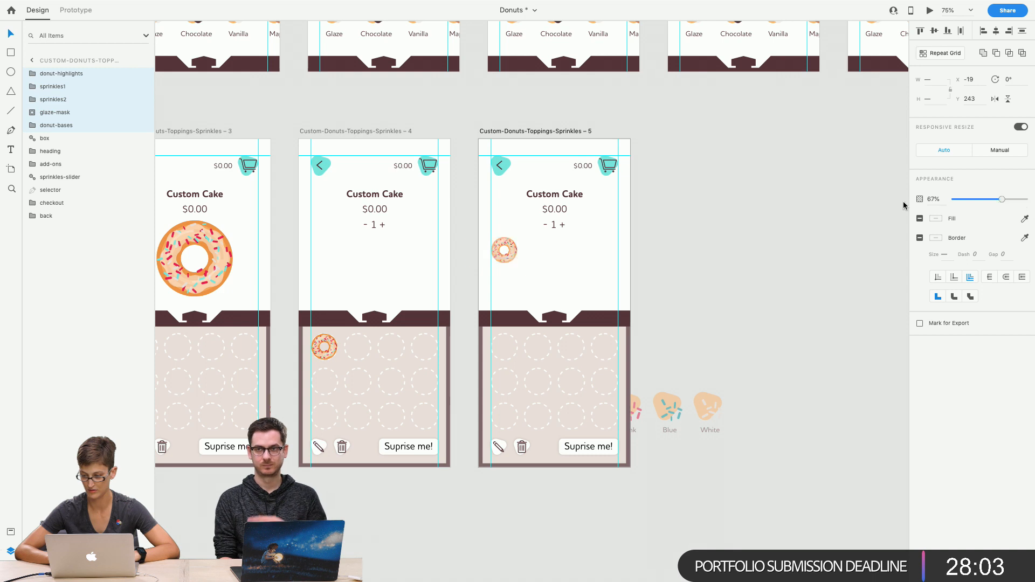
Link the donut-bases group on the Sprinkles – 4 artboard to Sprinkles – 5 with a Drag trigger and Auto-Animate
left_click(315, 356)
double_click(315, 356)
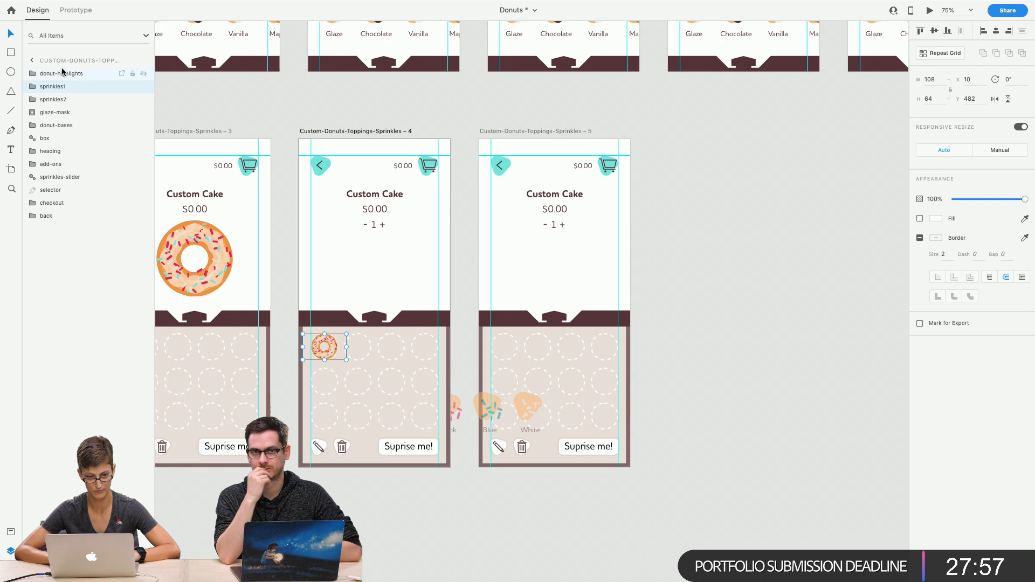
left_click(74, 127)
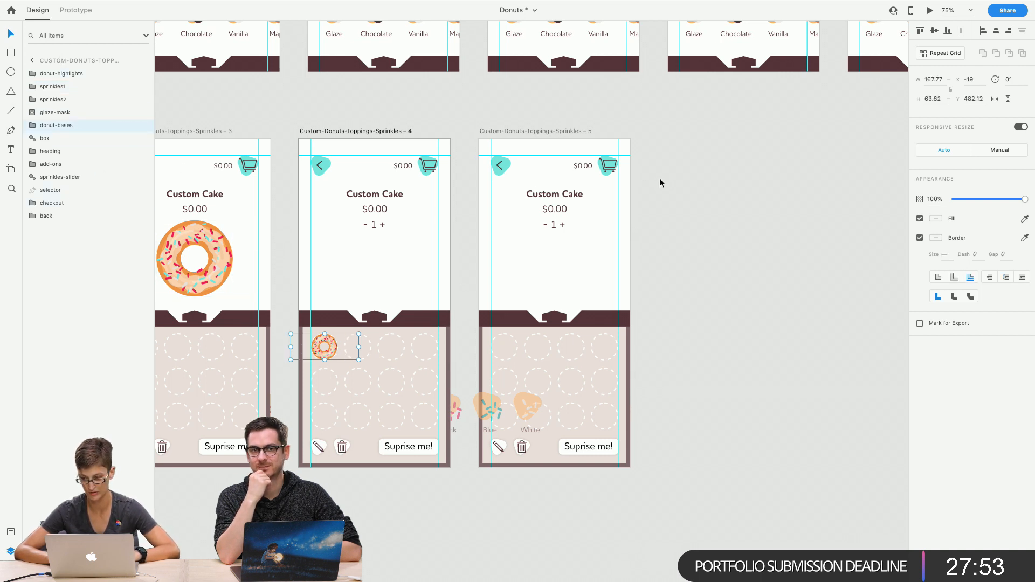
left_click(74, 10)
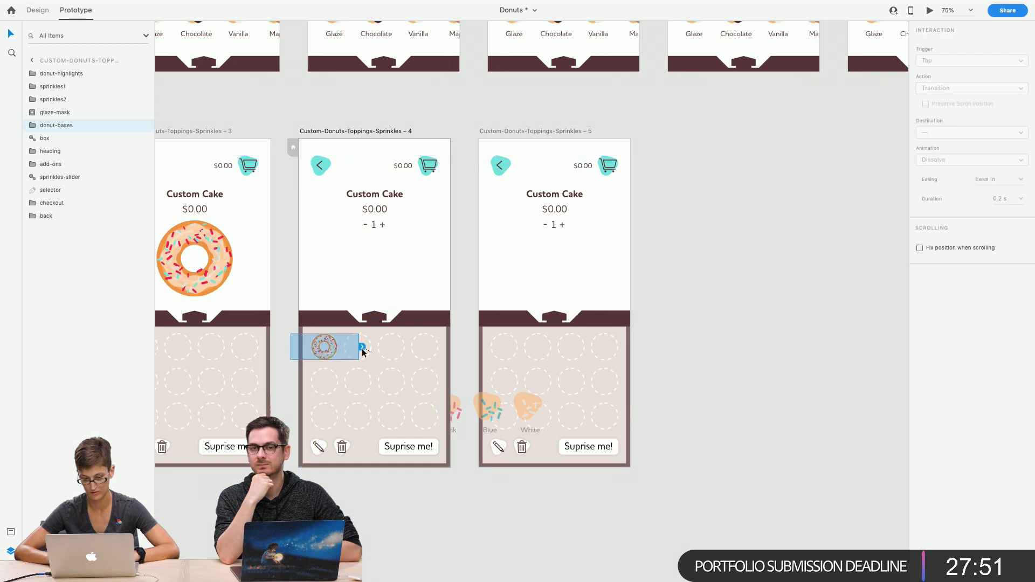
left_click_drag(372, 343, 473, 279)
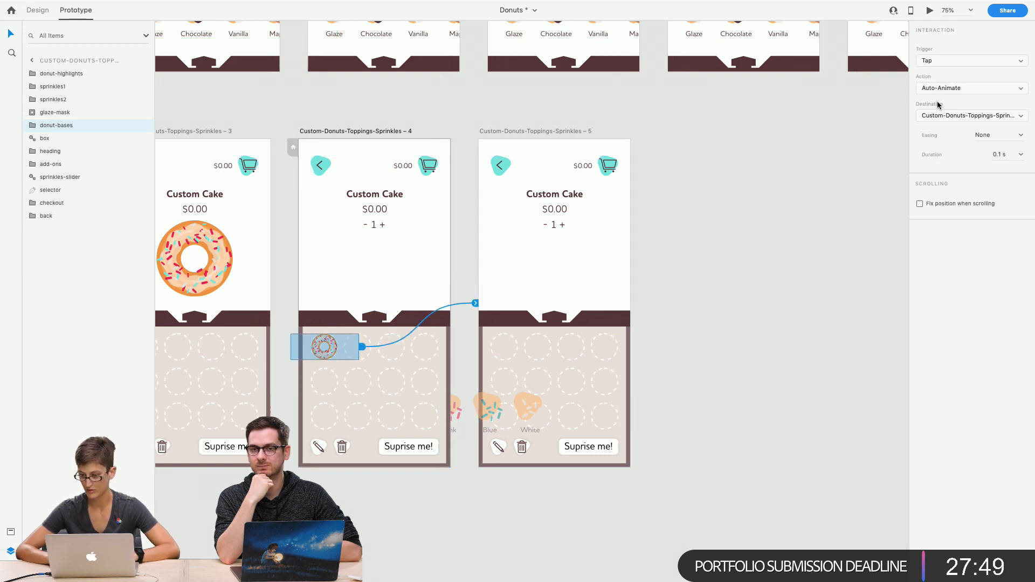
left_click(936, 62)
left_click(940, 71)
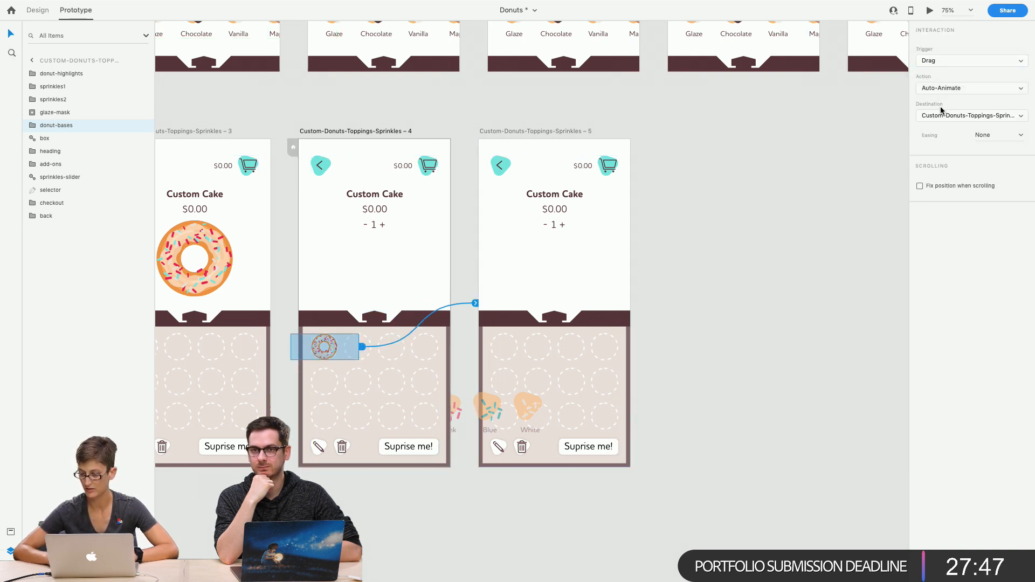
Preview the prototype from the Sprinkles – 4 artboard and test dragging the donut out of the box
left_click(312, 131)
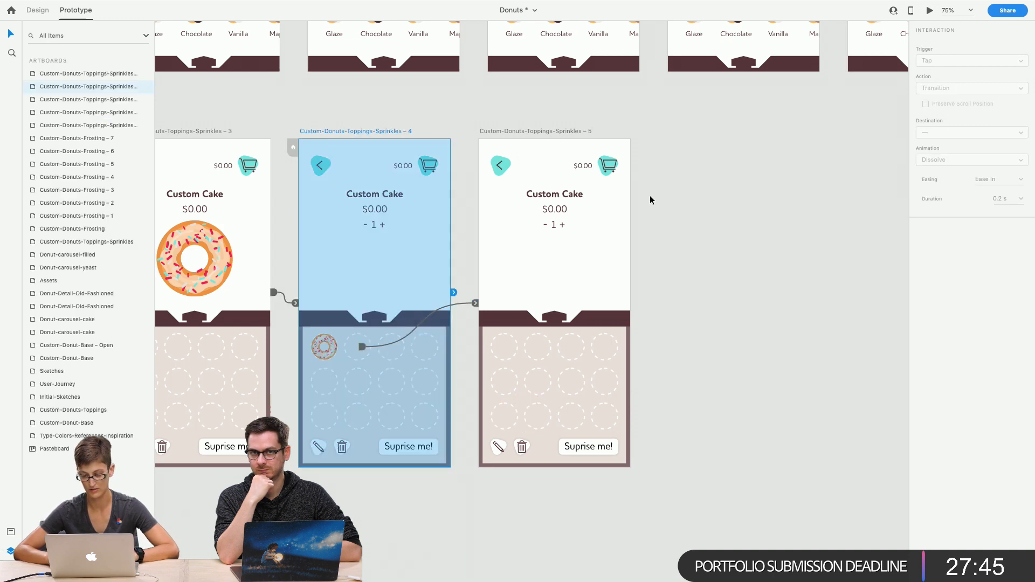
left_click(929, 11)
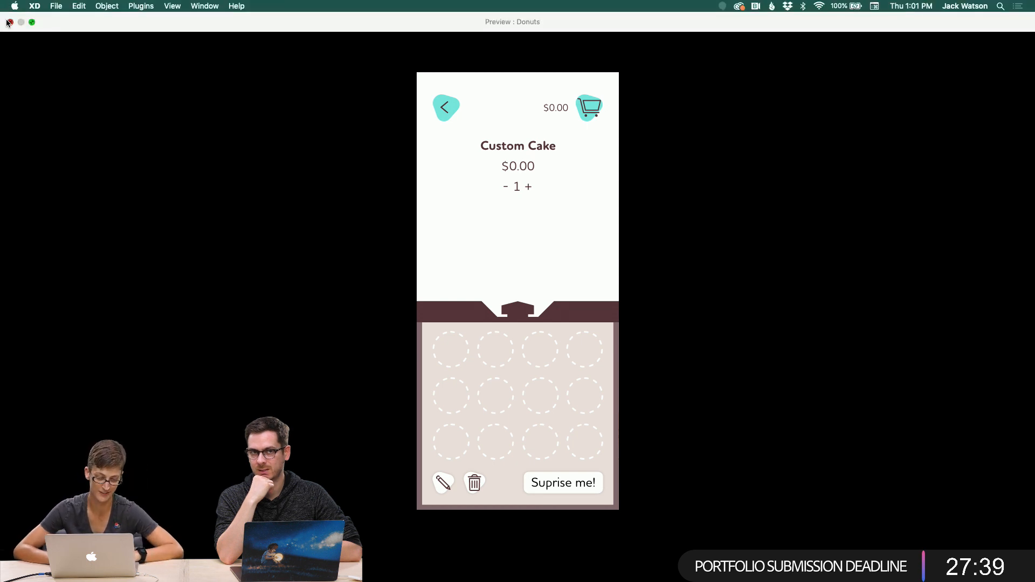
left_click(10, 22)
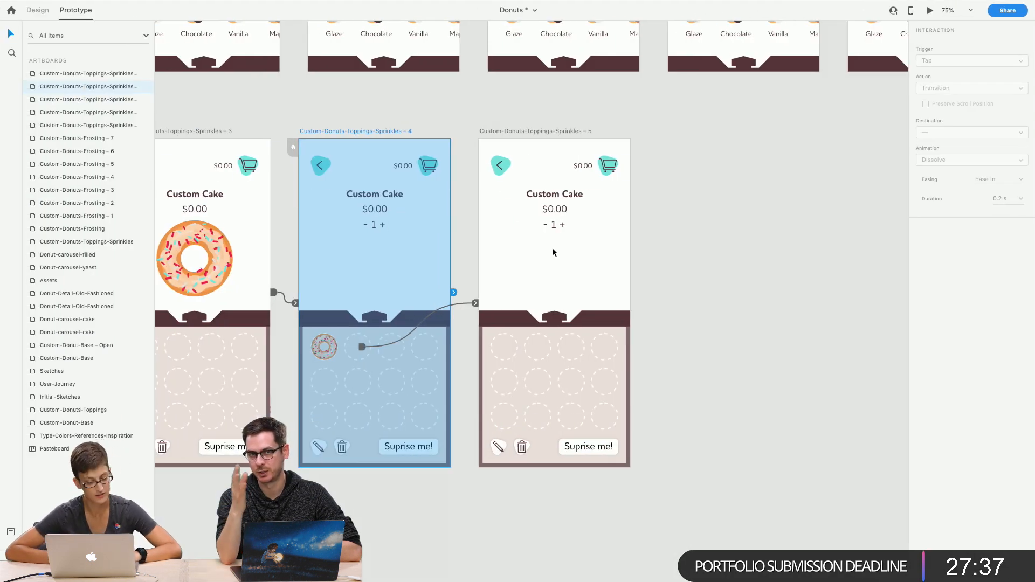
Link the Sprinkles – 5 artboard back to Sprinkles – 2 with a Time trigger and Auto-Animate
left_click(564, 276)
left_click(664, 293)
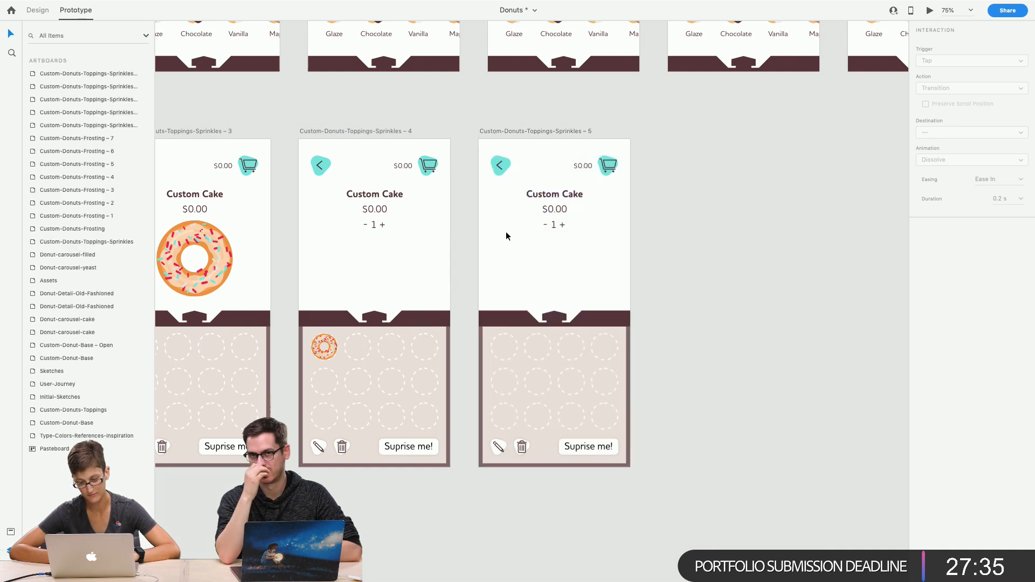
left_click(512, 131)
scroll(675, 212, "left", 8)
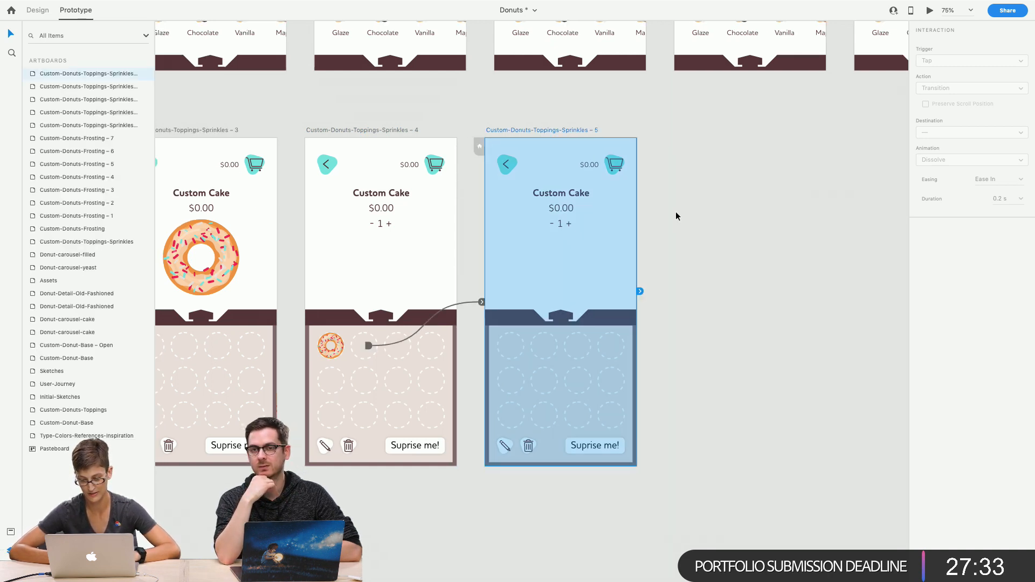
scroll(677, 216, "left", 2)
scroll(817, 273, "right", 3)
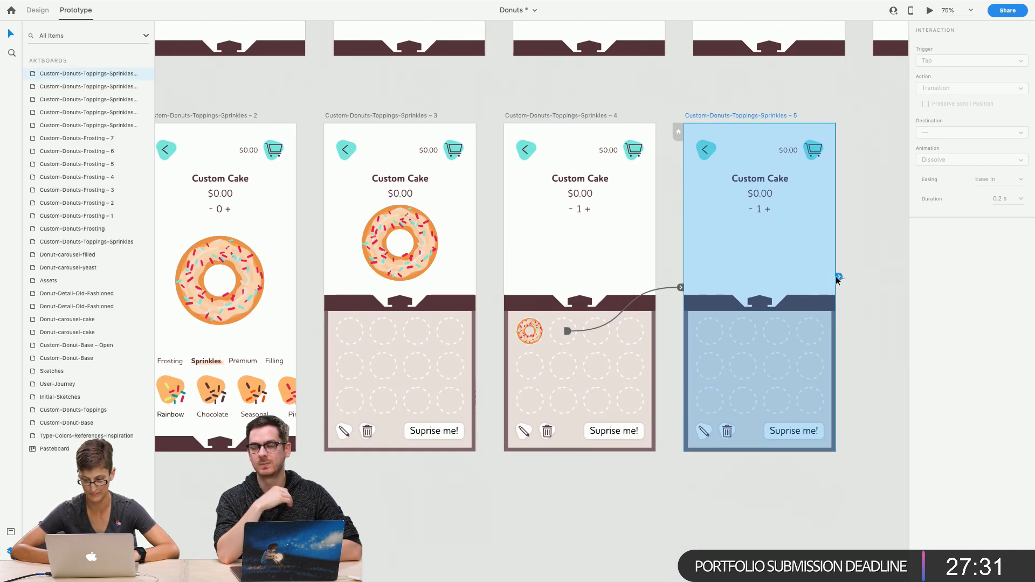
left_click_drag(800, 287, 297, 323)
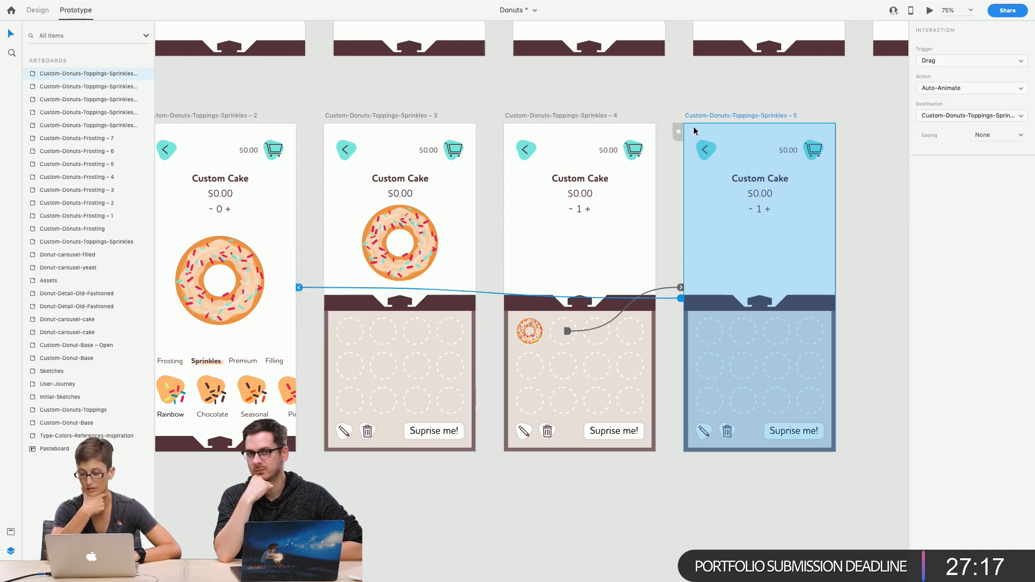
left_click(960, 63)
left_click(953, 69)
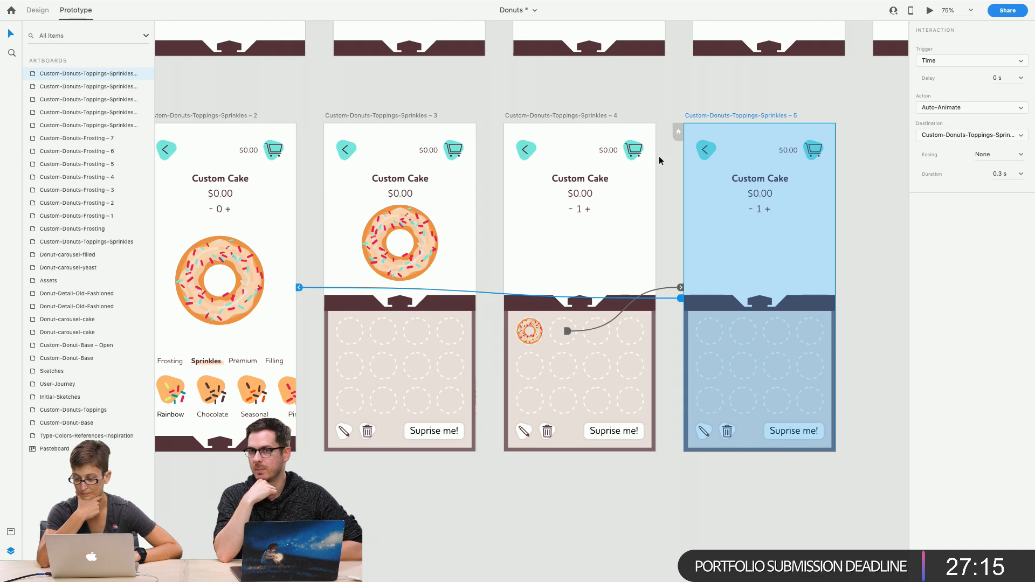
Preview from the Sprinkles – 2 artboard, testing adding the donut with the plus and dragging it out of the box
left_click(185, 115)
left_click(929, 10)
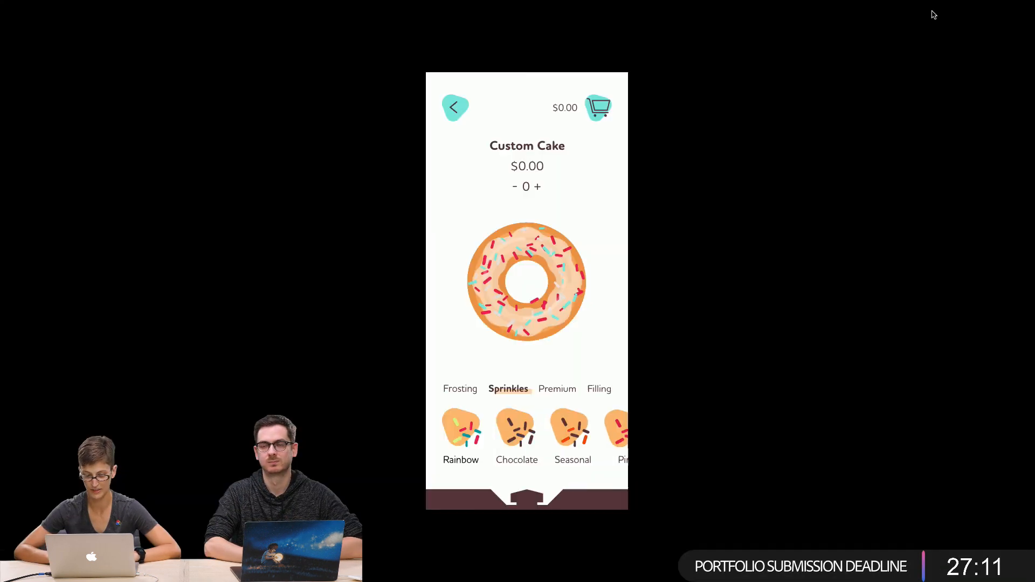
left_click(529, 189)
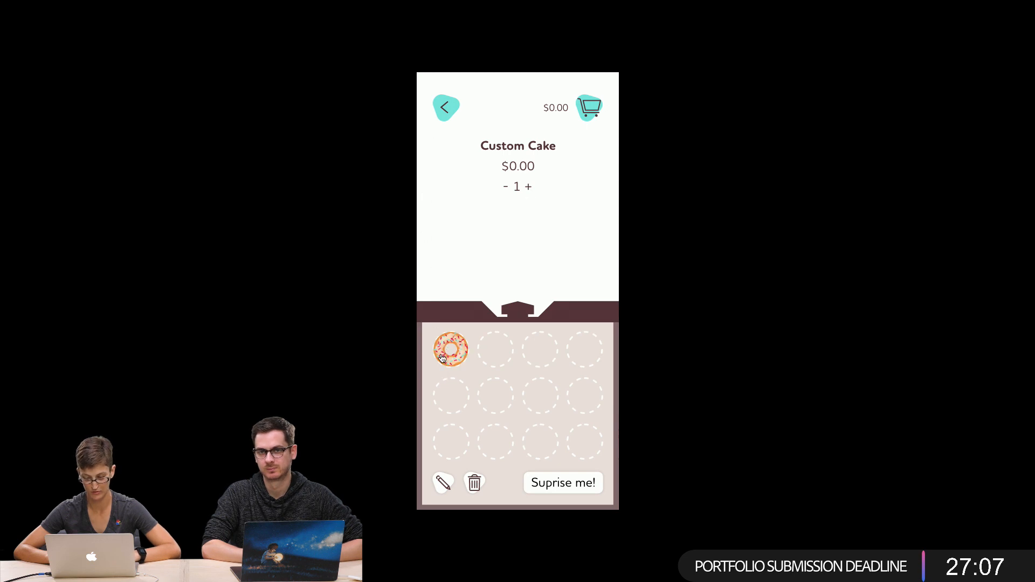
left_click(440, 322)
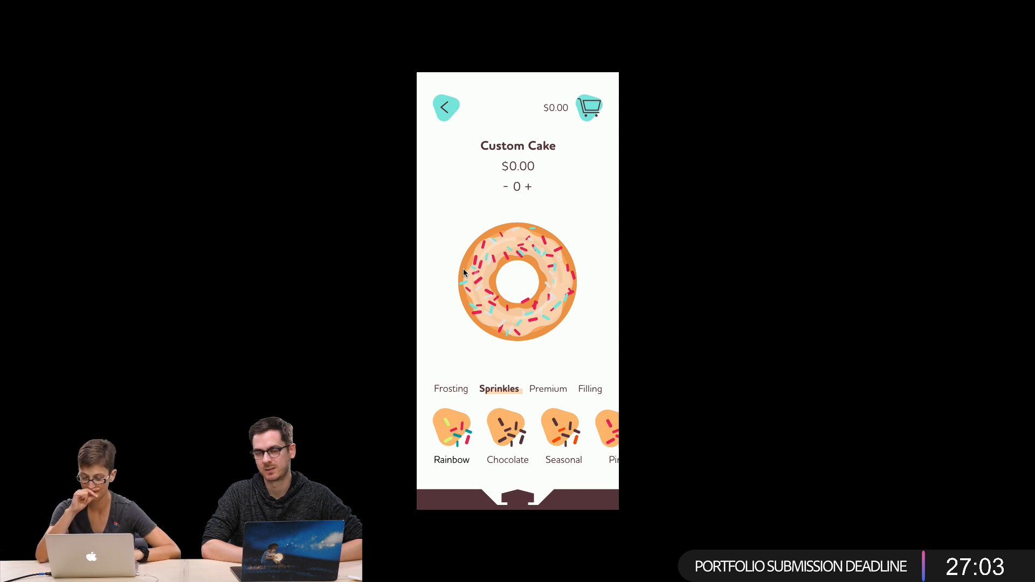
mouse_move(140, 1)
left_click(9, 23)
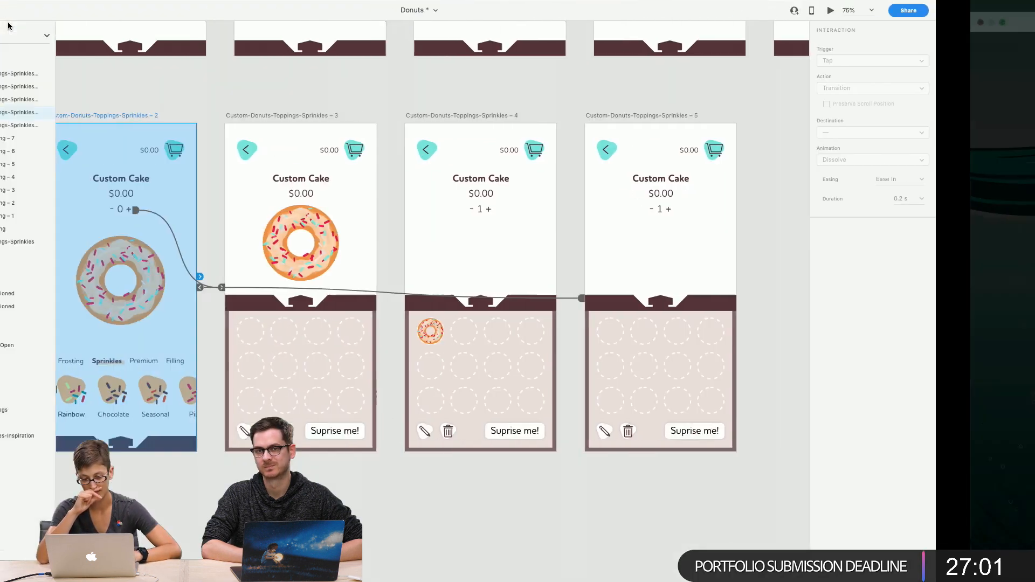
left_click(230, 83)
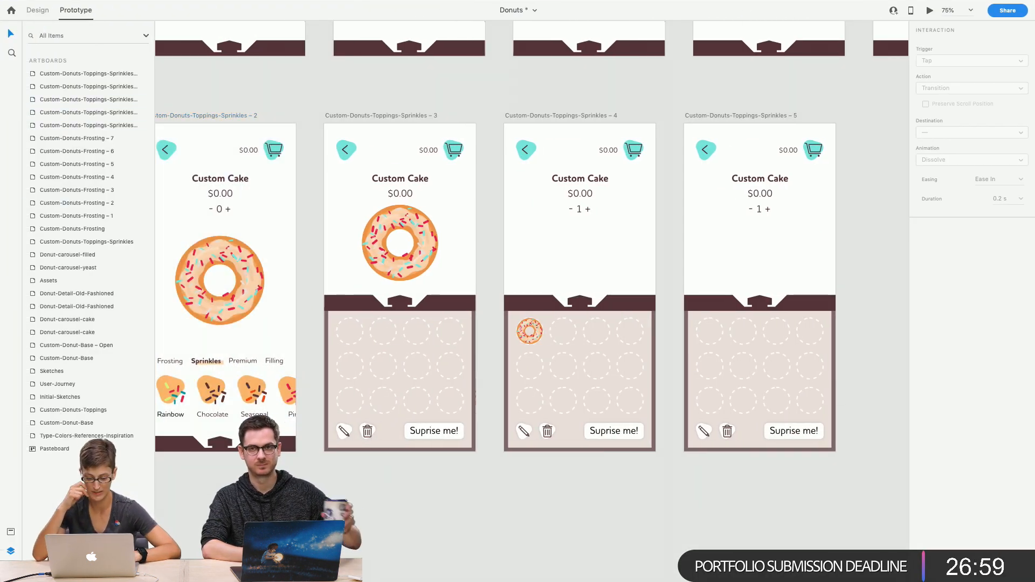
Examine the rows of Toppings-Sprinkles, Frosting and Custom-Donut-Base artboards to review the custom donut flow
scroll(301, 446, "down", 2)
scroll(300, 442, "left", 5)
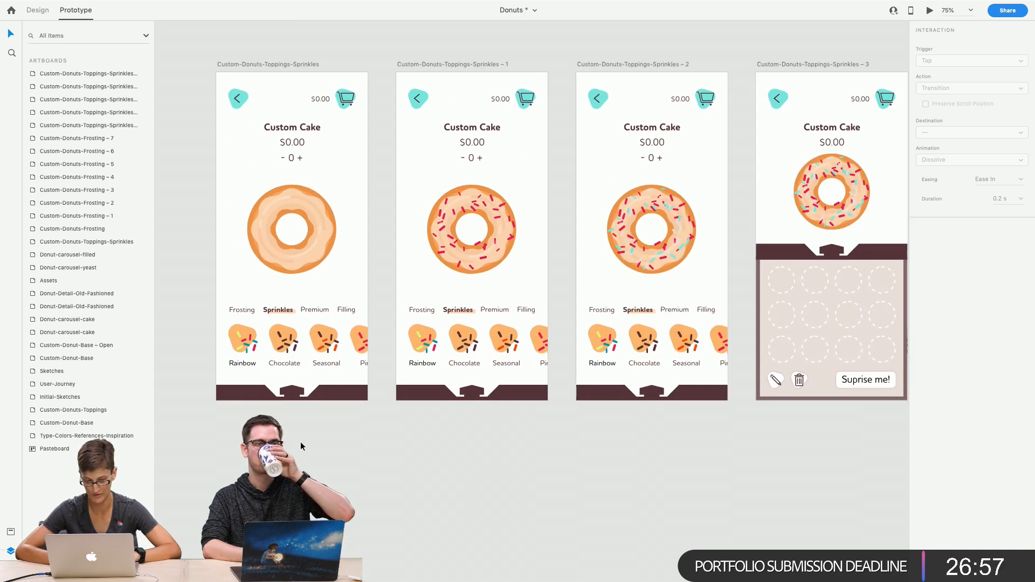
left_click(519, 99)
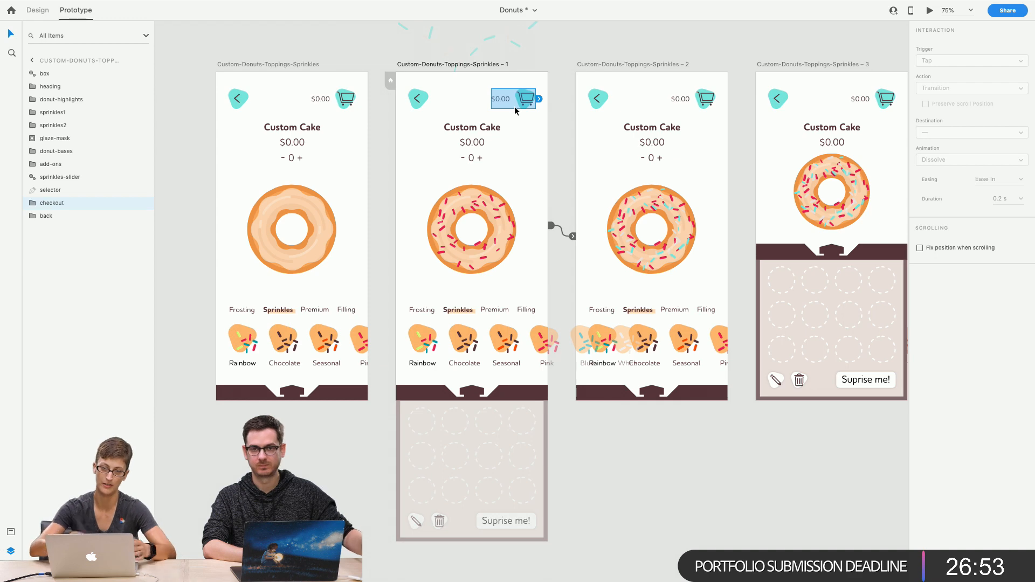
left_click(549, 63)
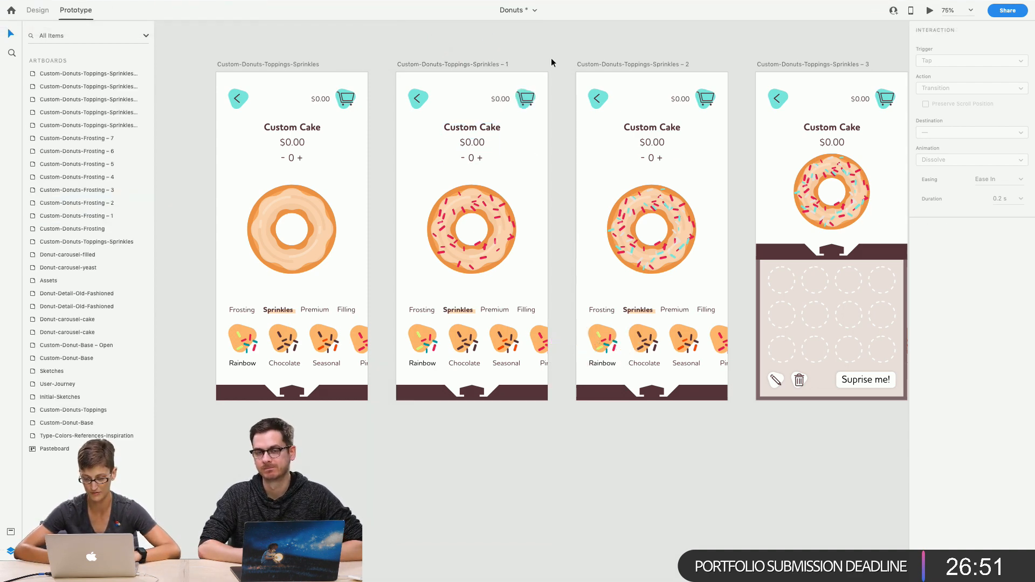
left_click(591, 172, "alt")
scroll(590, 172, "right", 3)
scroll(591, 172, "up", 1)
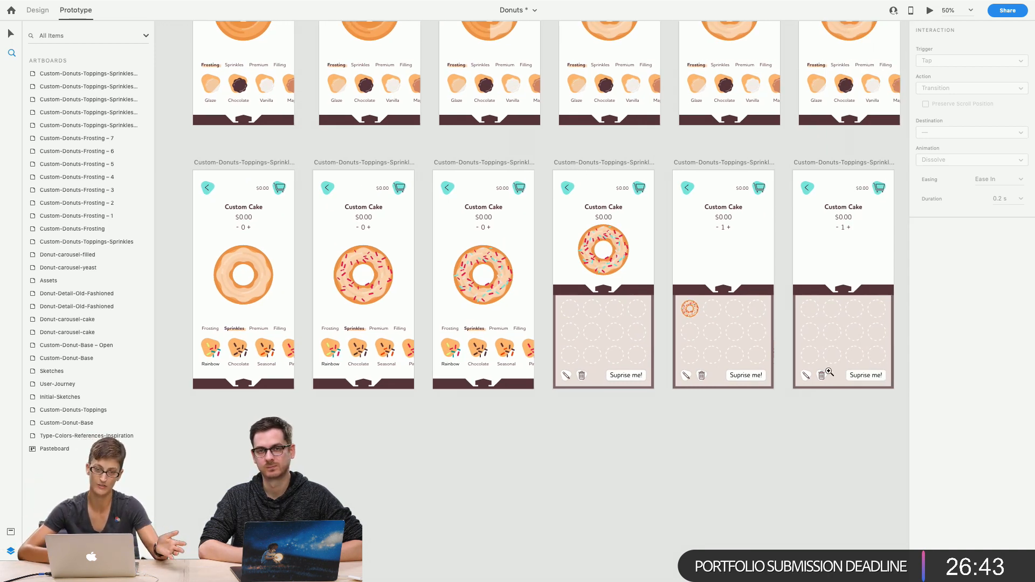
scroll(352, 160, "up", 10)
scroll(352, 159, "left", 3)
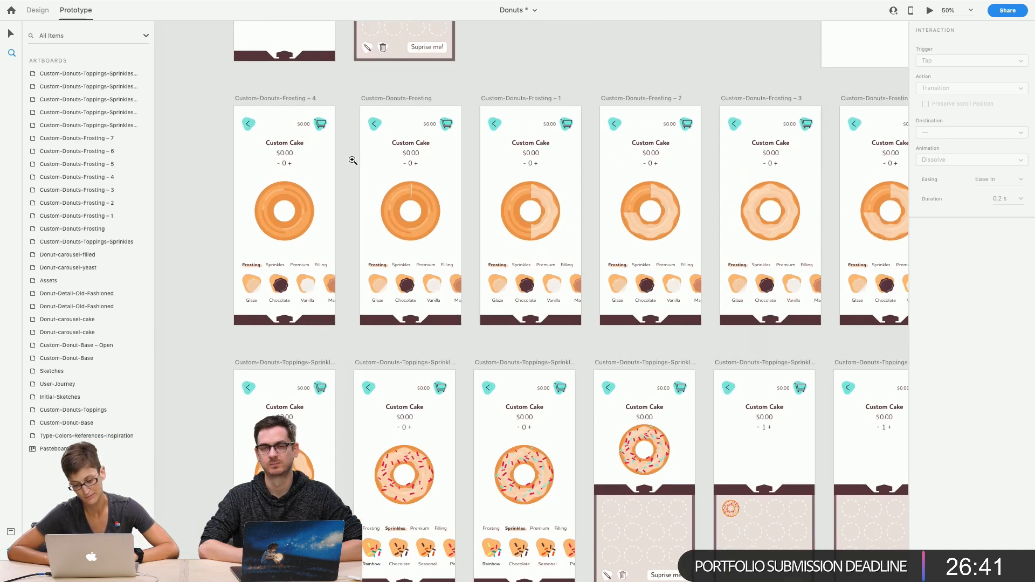
scroll(352, 159, "down", 10)
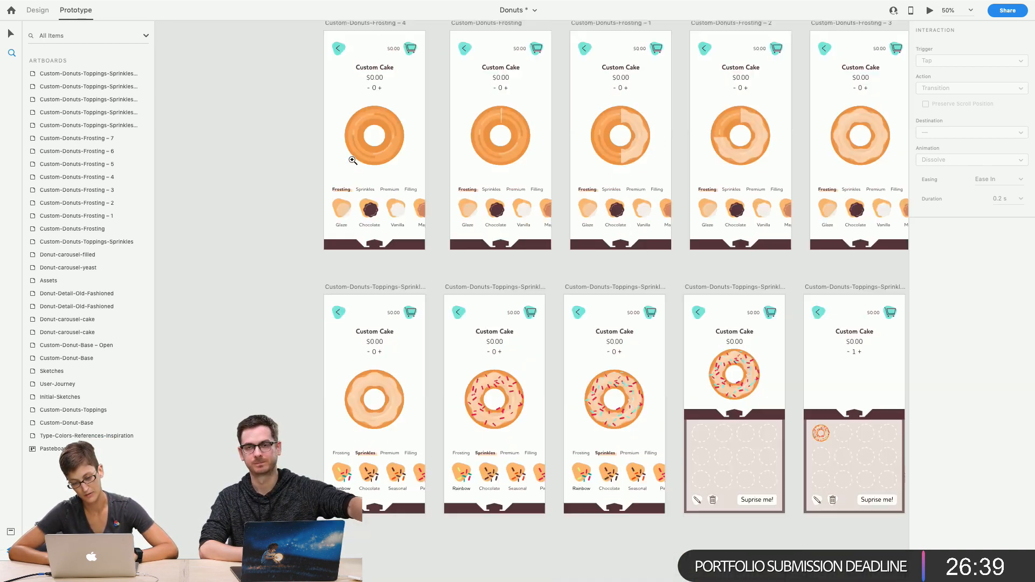
scroll(279, 89, "up", 6)
scroll(279, 89, "left", 1)
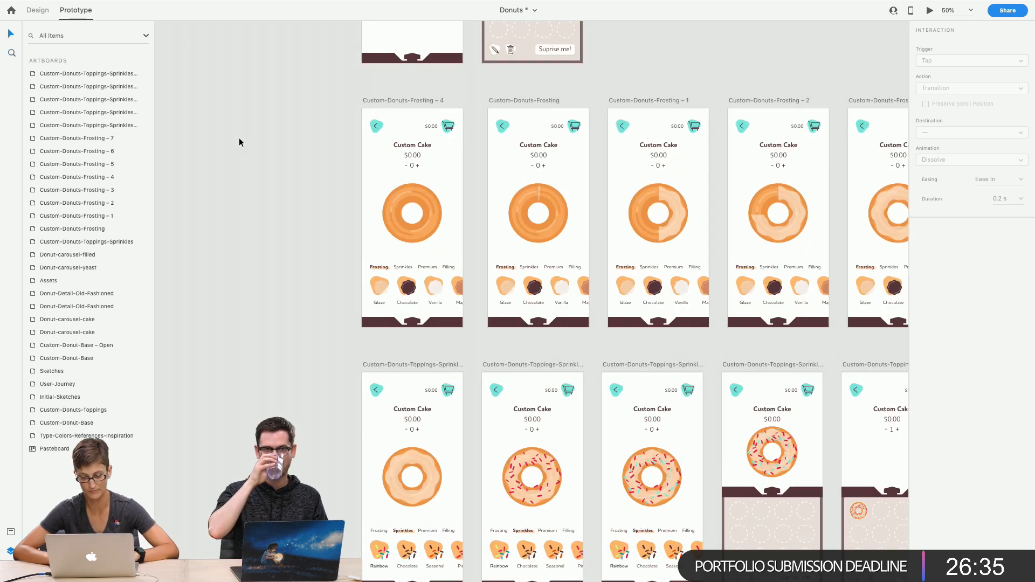
scroll(242, 143, "up", 6)
scroll(242, 142, "left", 1)
scroll(285, 162, "down", 2)
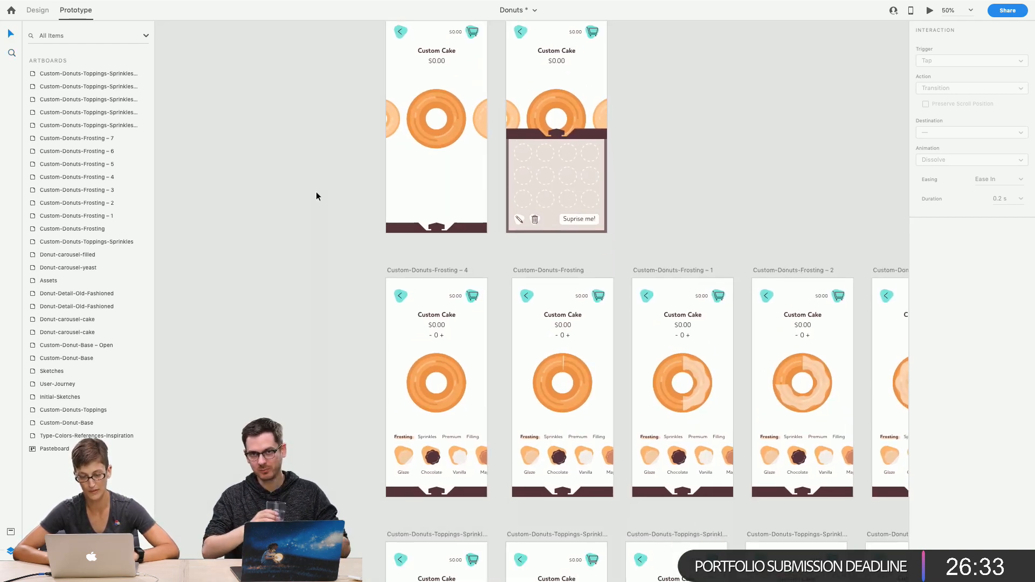
scroll(316, 196, "up", 2)
scroll(316, 196, "right", 1)
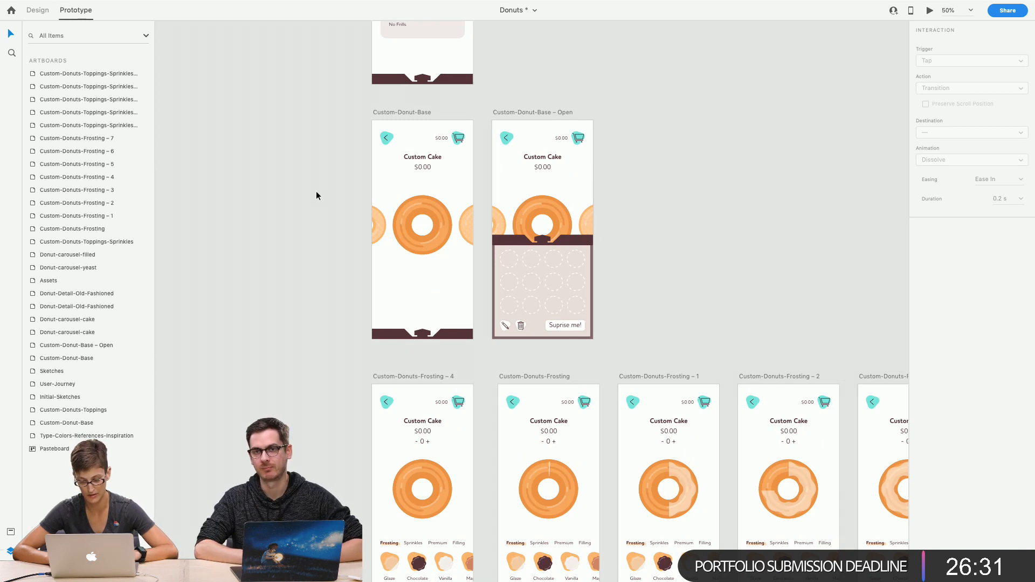
scroll(322, 193, "down", 2)
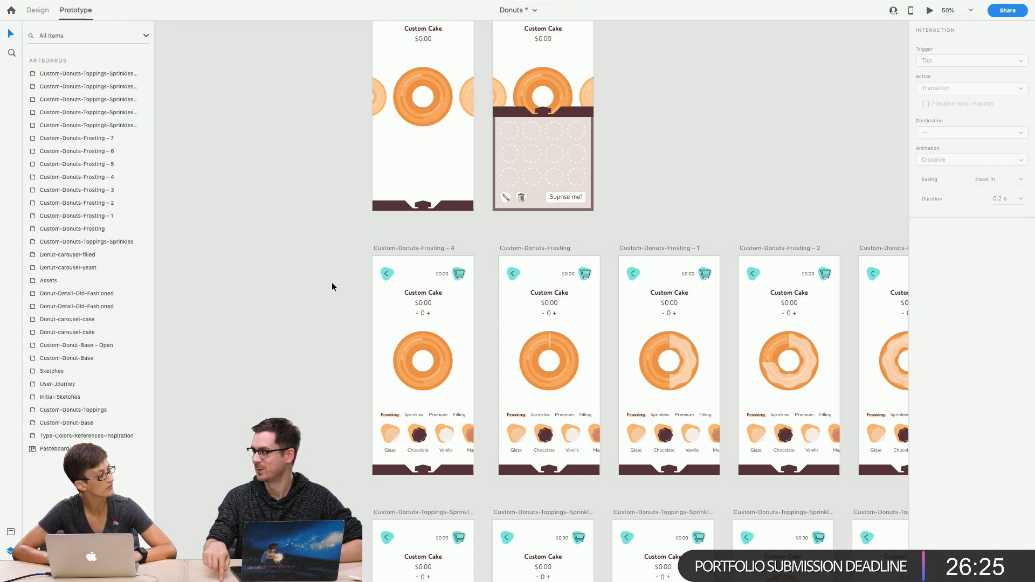
Copy the Custom-Donuts-Frosting – 4 artboard and place the copy below the first artboard of the Toppings-Sprinkles row
left_click(381, 247)
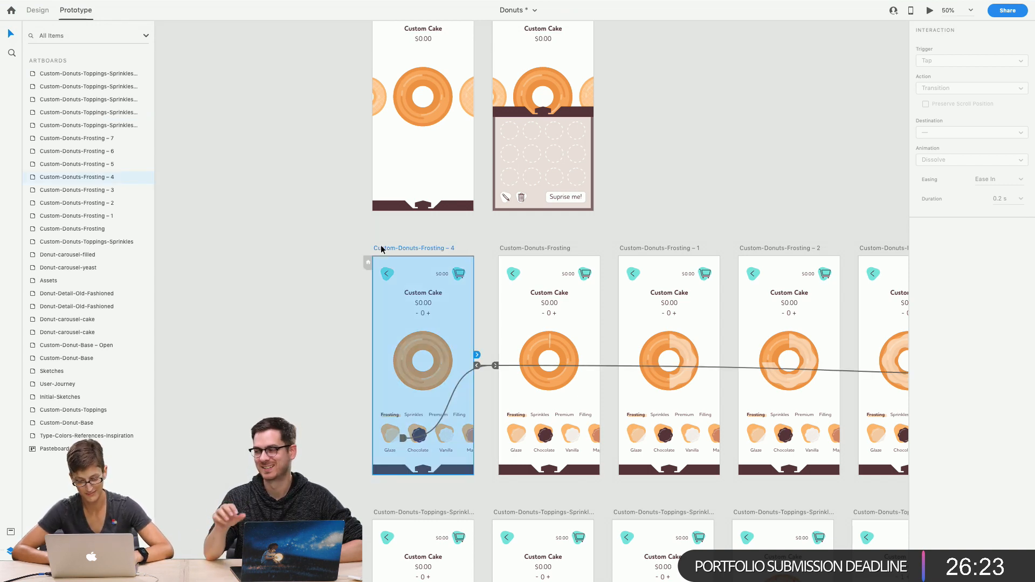
left_click(281, 369)
scroll(281, 367, "down", 10)
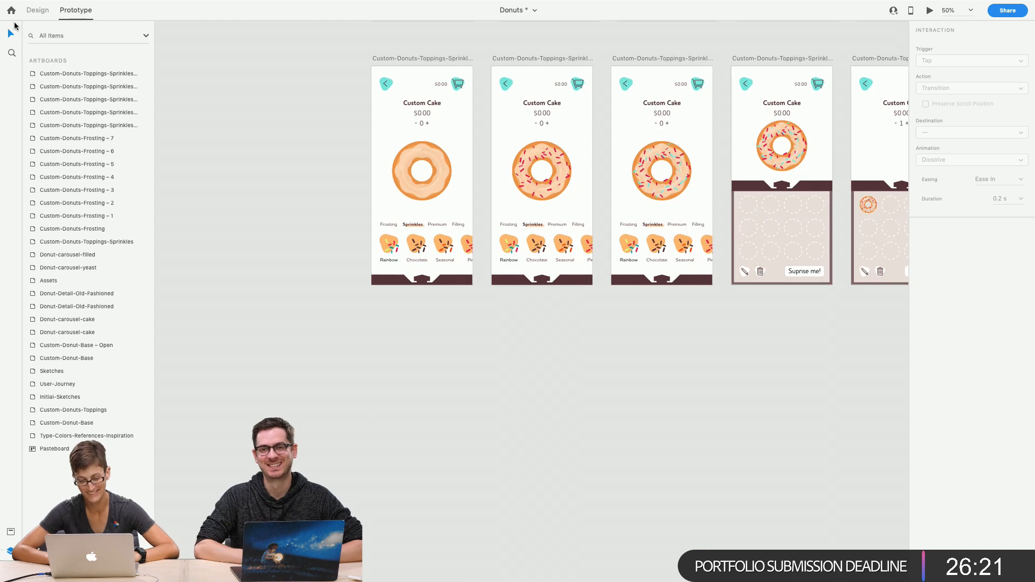
left_click(33, 17)
key("ctrl+v")
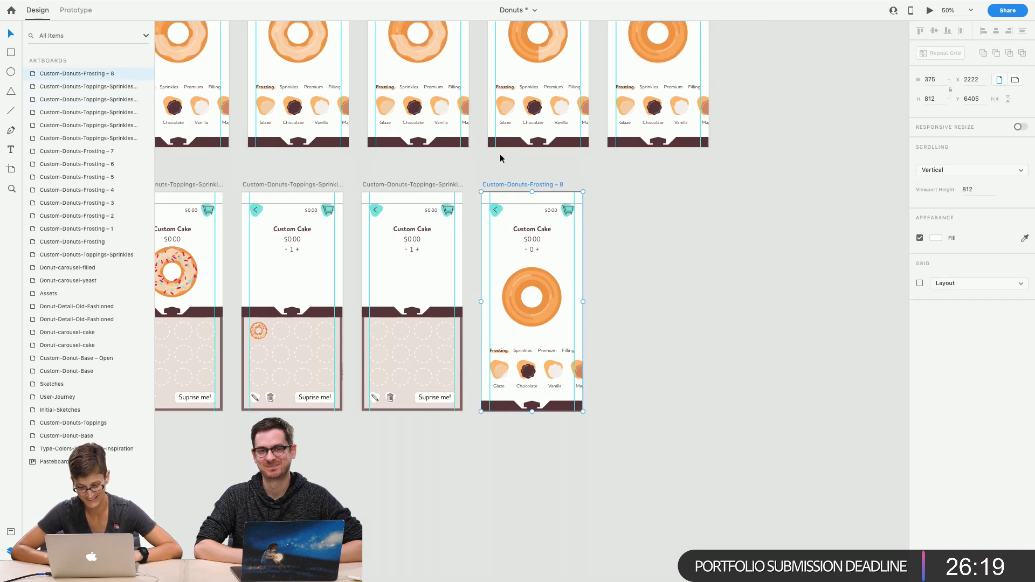
left_click_drag(510, 188, 258, 450)
scroll(204, 476, "down", 4)
scroll(204, 475, "left", 1)
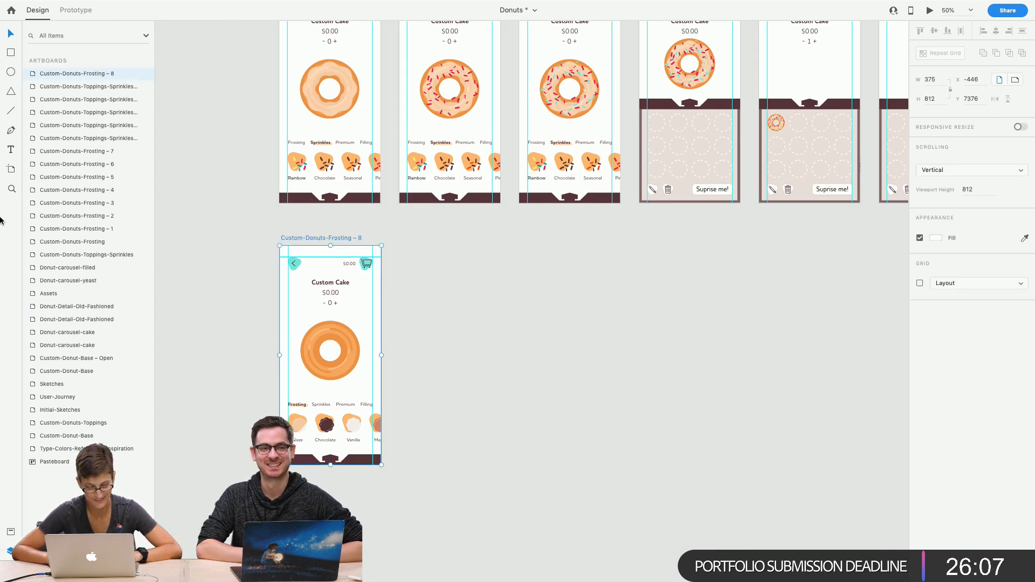
Delete the Custom-Donuts-Frosting – 8 artboard placed below the Toppings-Sprinkles row
double_click(335, 237)
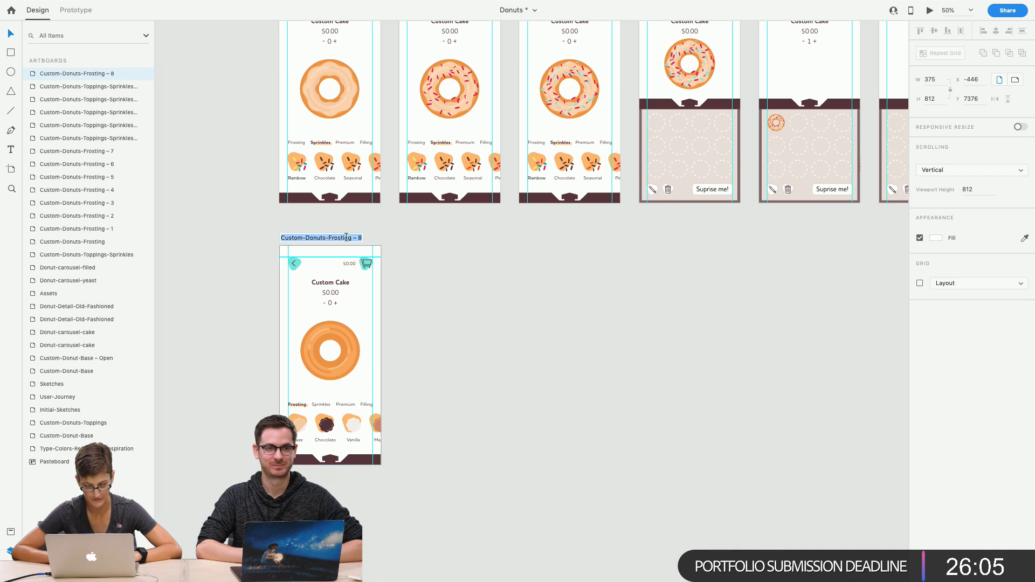
left_click(361, 239)
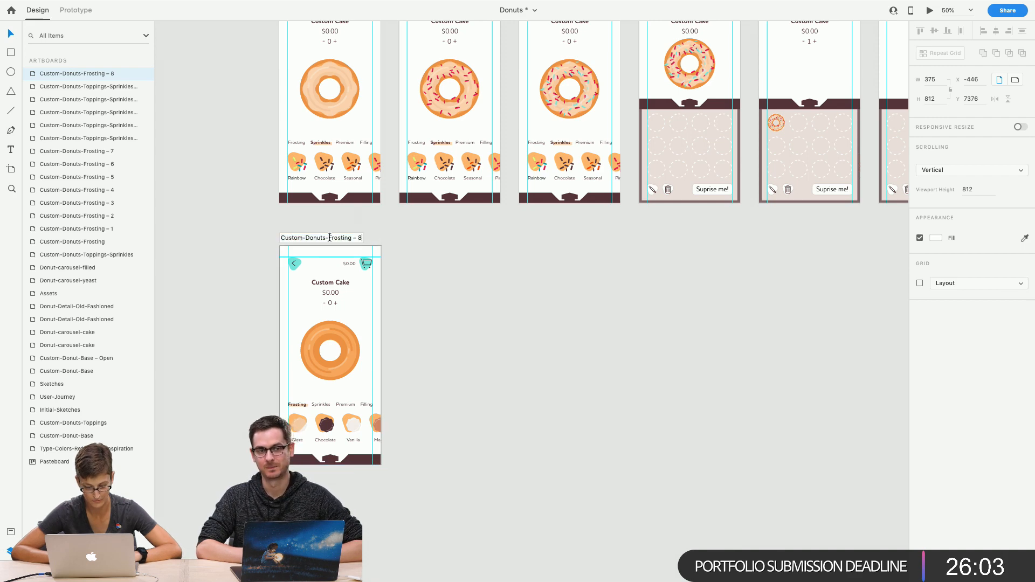
key("Return")
key("Delete")
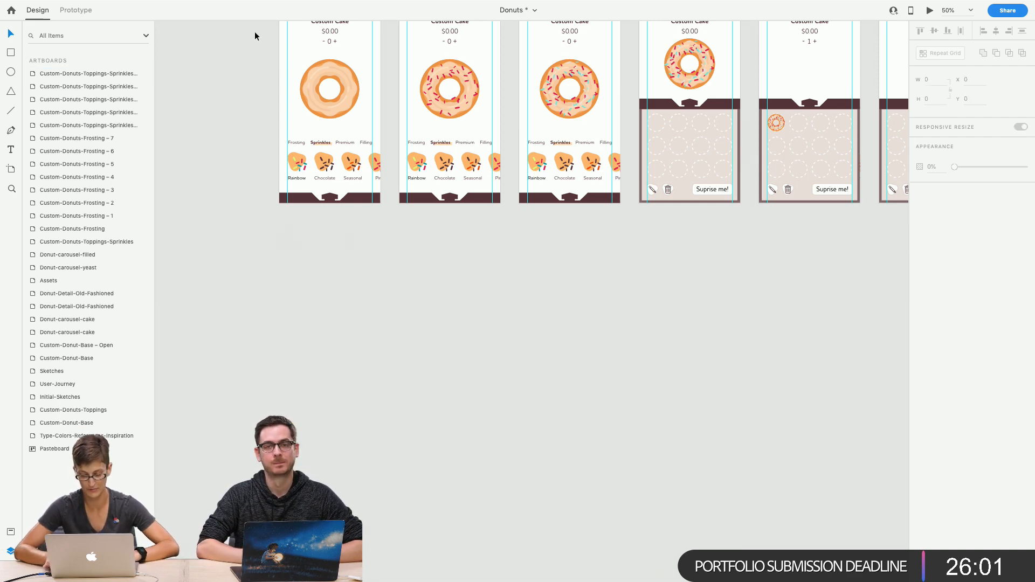
Duplicate the Custom-Donut-Base artboard and place the copy below the first Toppings-Sprinkles artboard, aligned with its left edge
scroll(268, 86, "up", 3)
scroll(267, 87, "up", 10)
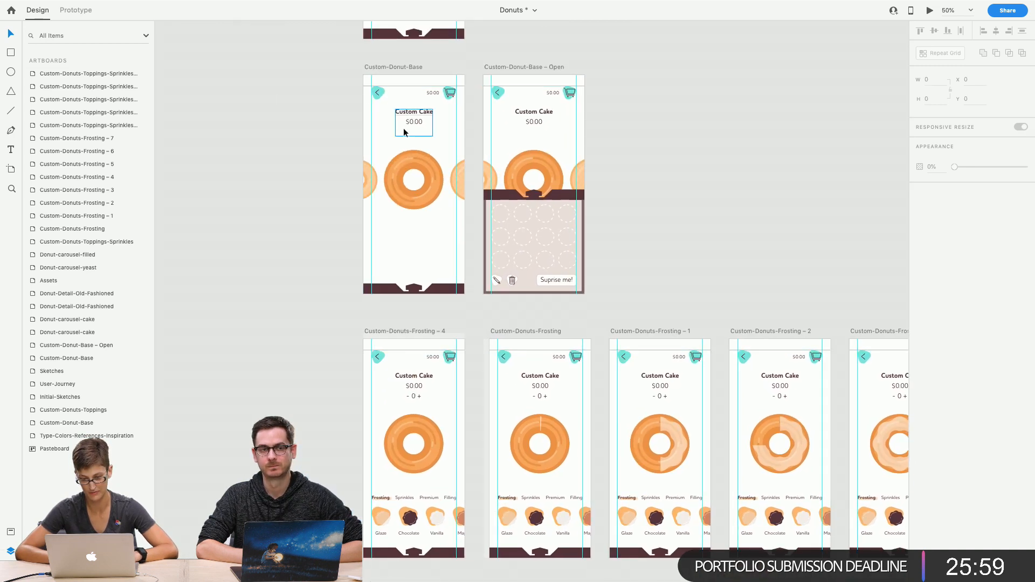
left_click(389, 66)
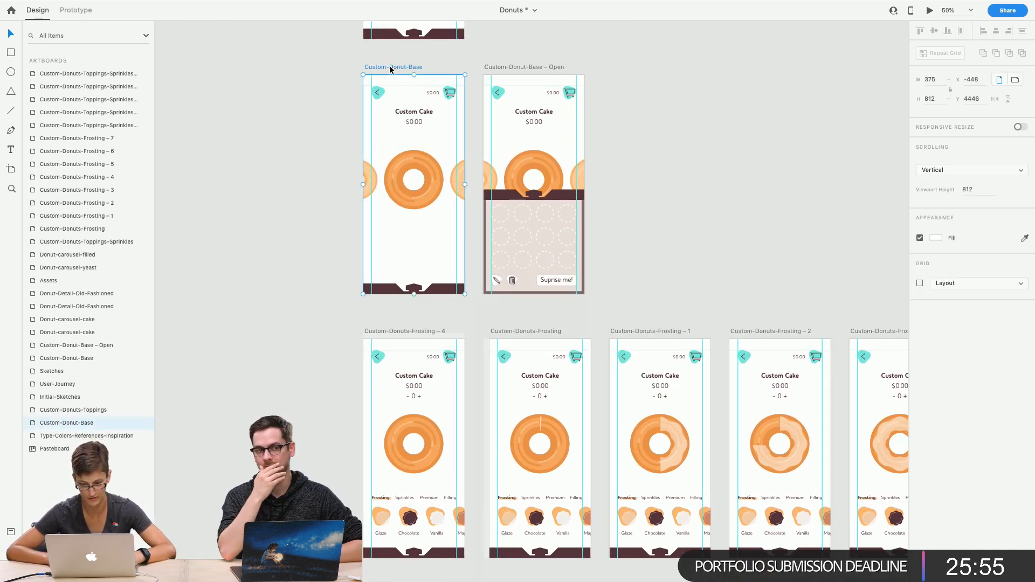
key("super+d")
left_click_drag(614, 66, 377, 330)
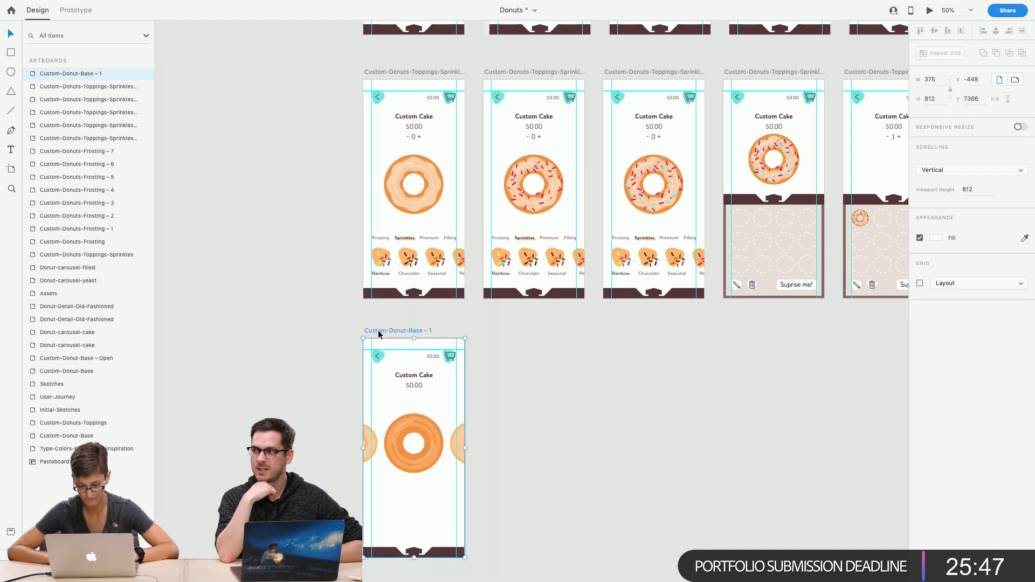
Create a second copy of the custom donut base artboard and place it directly to the right of Custom-Donut-Base – 1
left_click(310, 342)
left_click(386, 329)
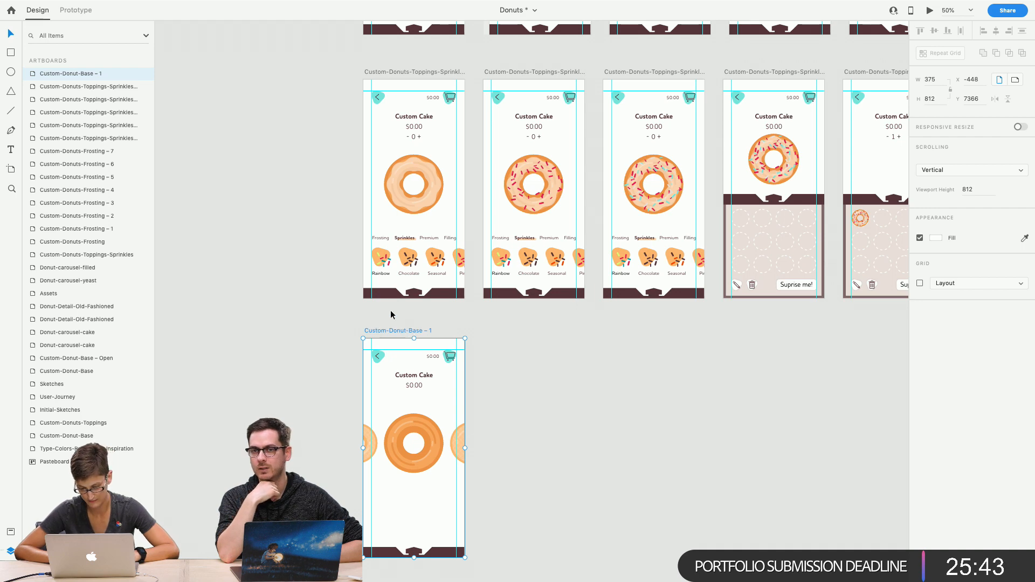
key("super+d")
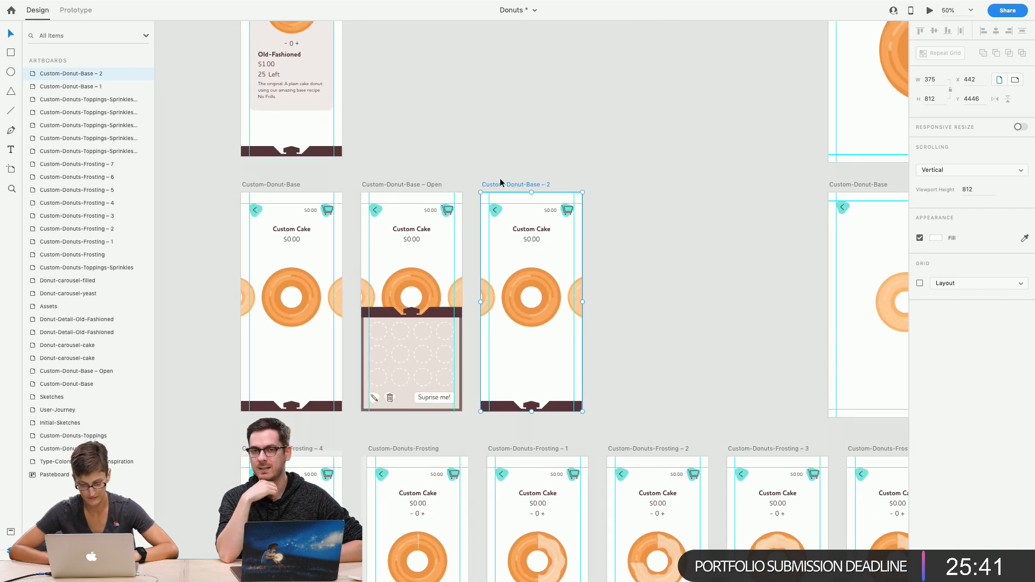
left_click_drag(499, 183, 381, 344)
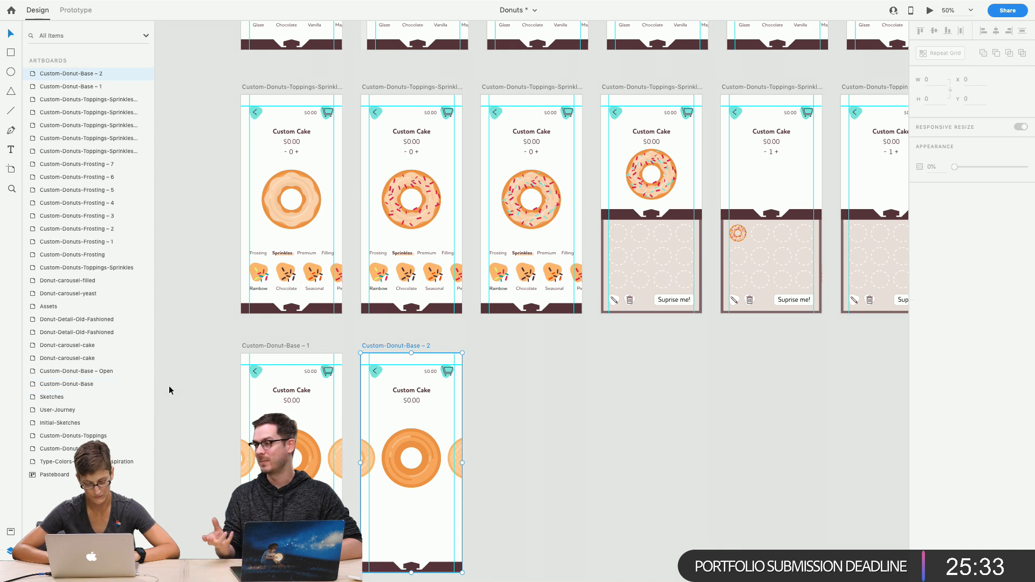
left_click(169, 386)
On Custom-Donut-Base – 2, place cake-highlight above cake inside donut-bases and shrink both together to side-donut size at about X 85, Y 315
scroll(169, 386, "down", 2)
scroll(169, 386, "left", 1)
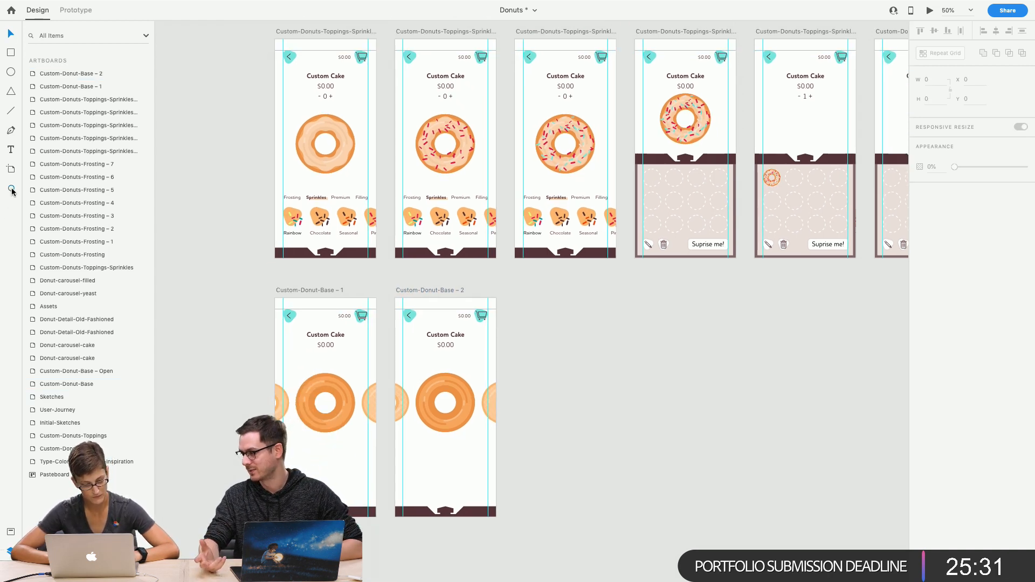
left_click(383, 381)
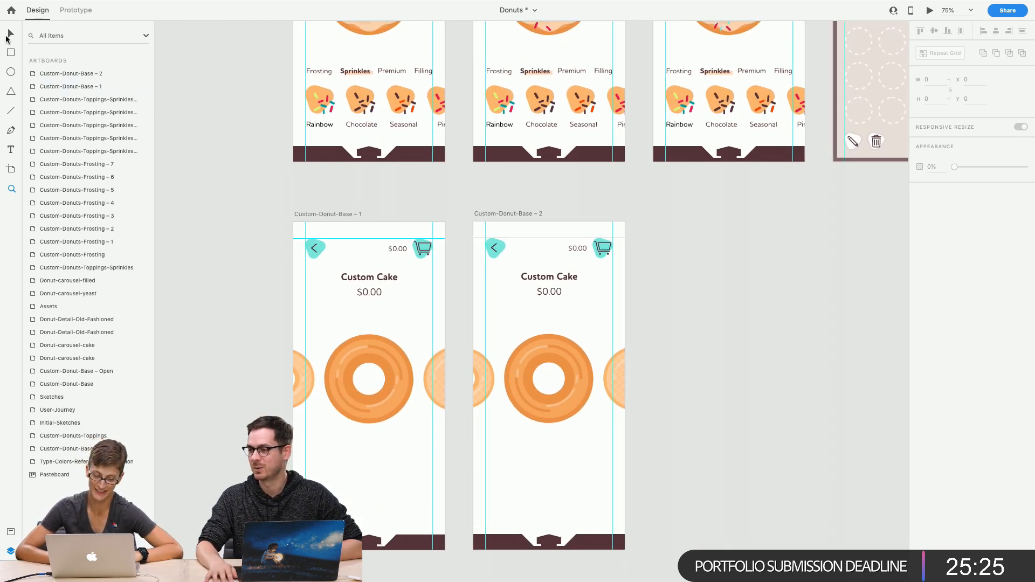
left_click(558, 356)
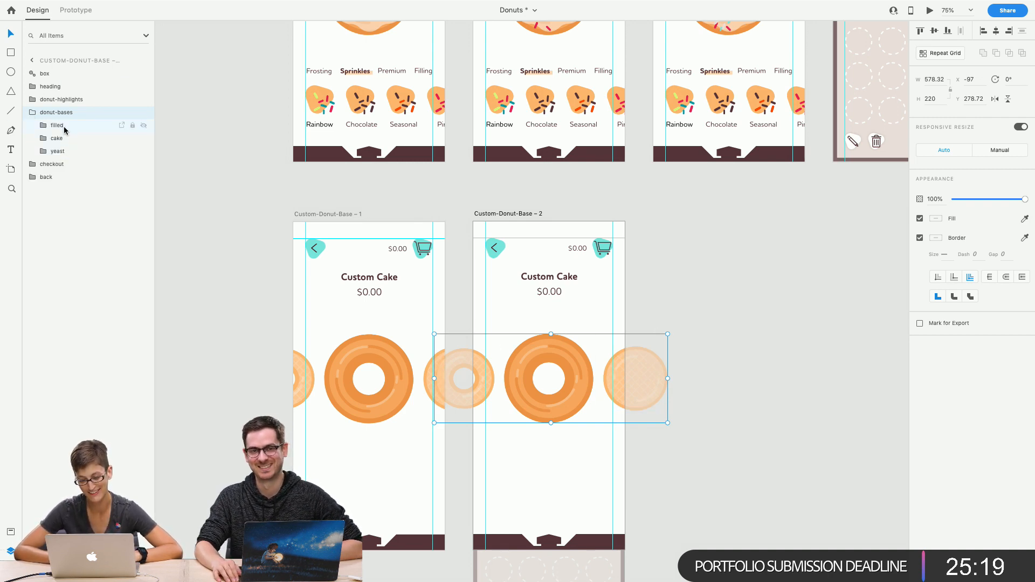
left_click(63, 126)
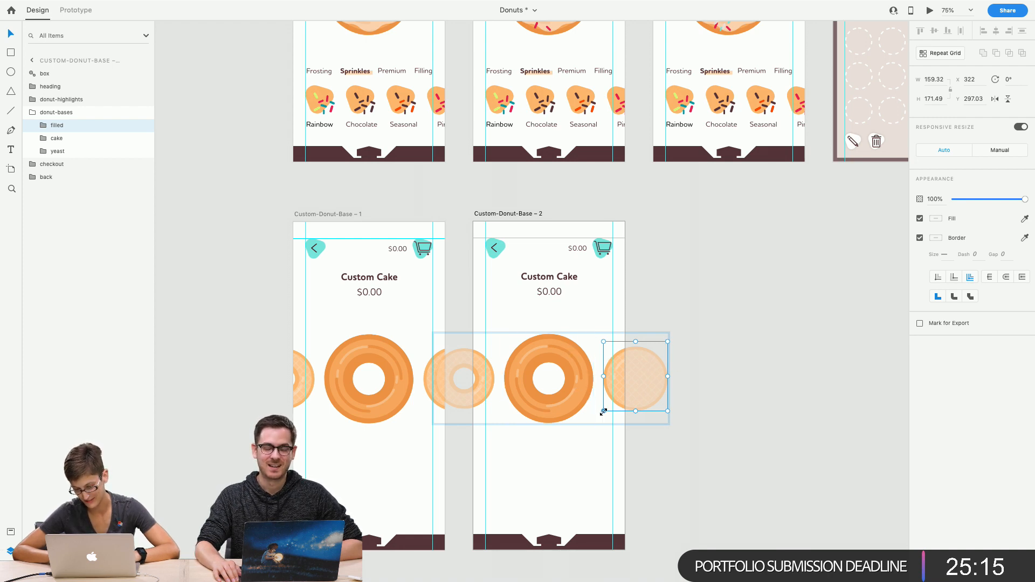
left_click(577, 411)
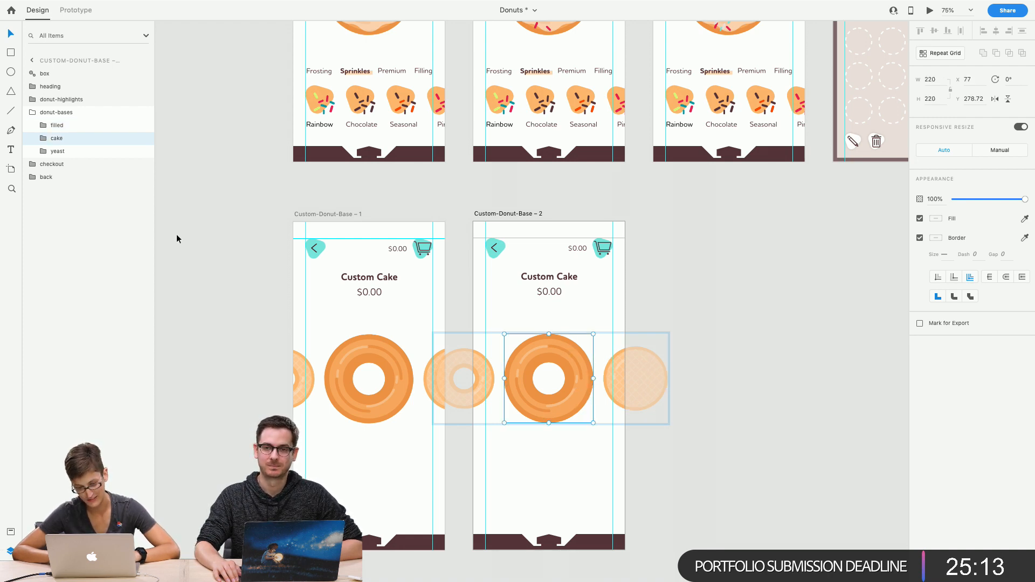
left_click(33, 100)
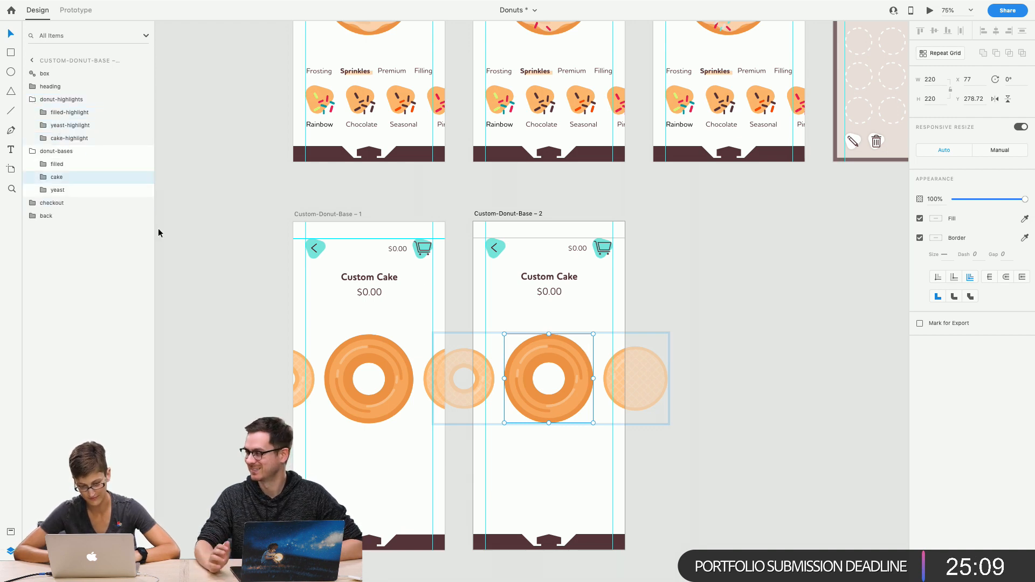
left_click(60, 139)
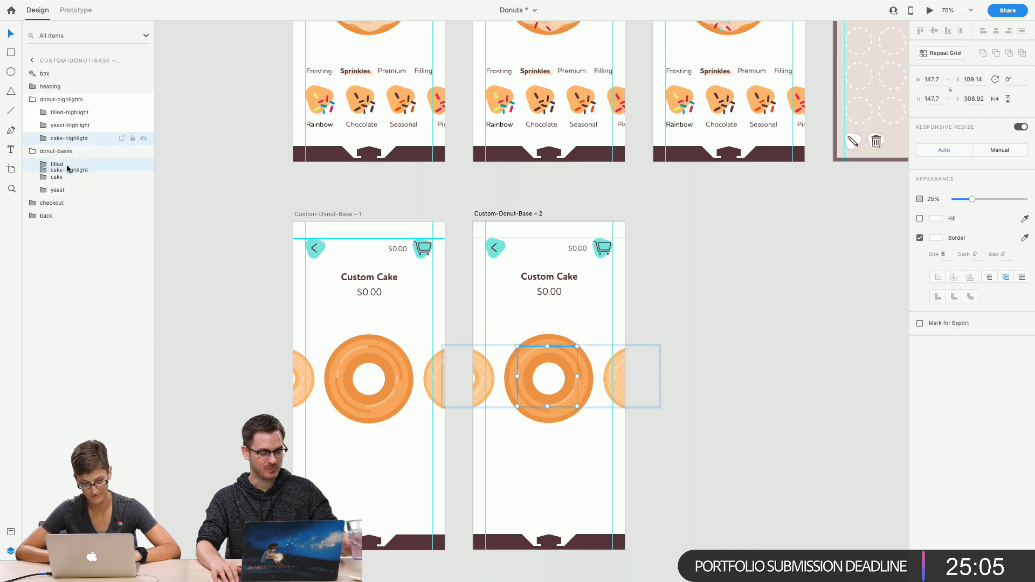
left_click_drag(68, 172, 67, 173)
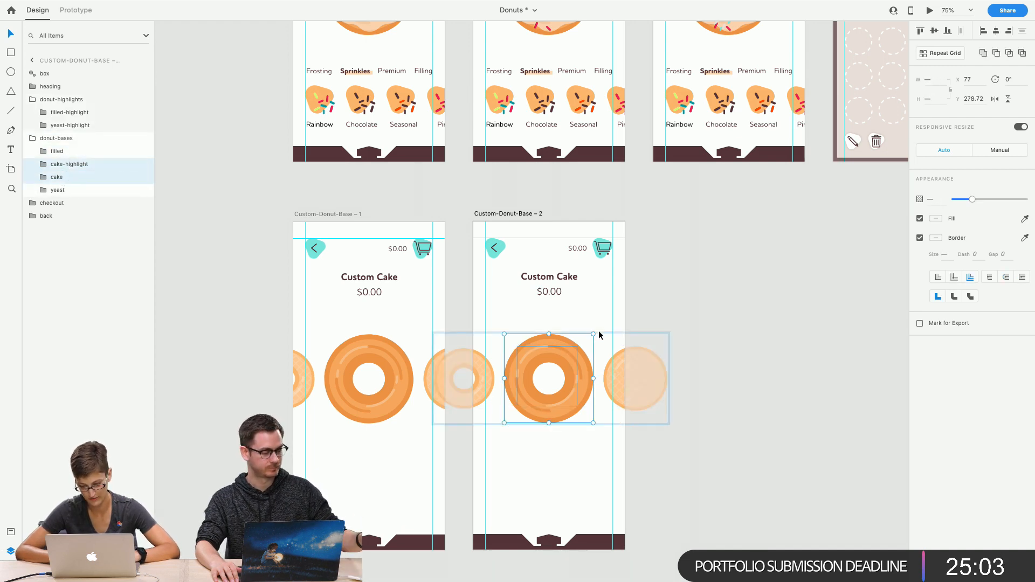
left_click_drag(593, 334, 554, 360)
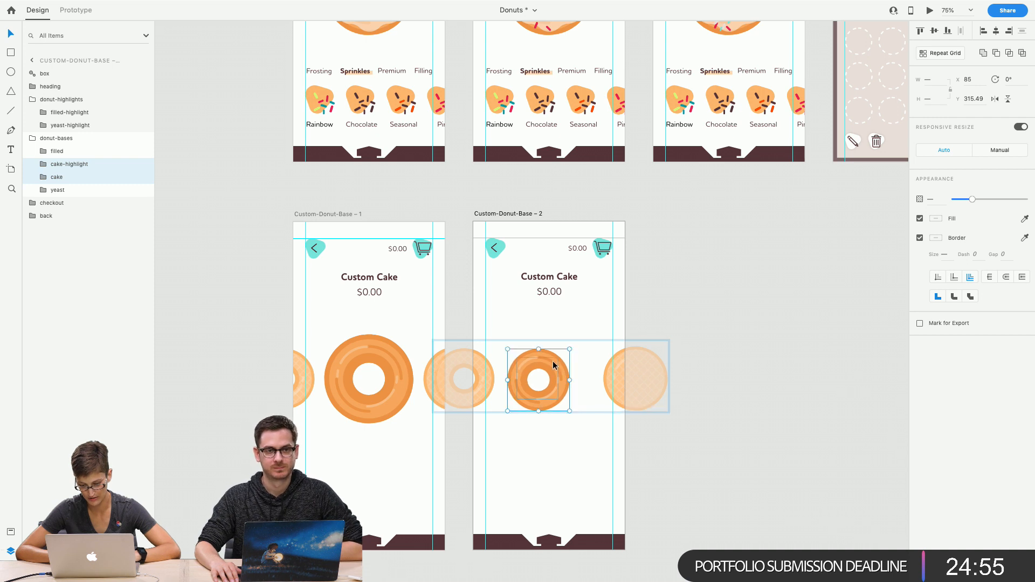
Move the cake-highlight layer back into the donut-highlights group, between filled-highlight and yeast-highlight
left_click(48, 152)
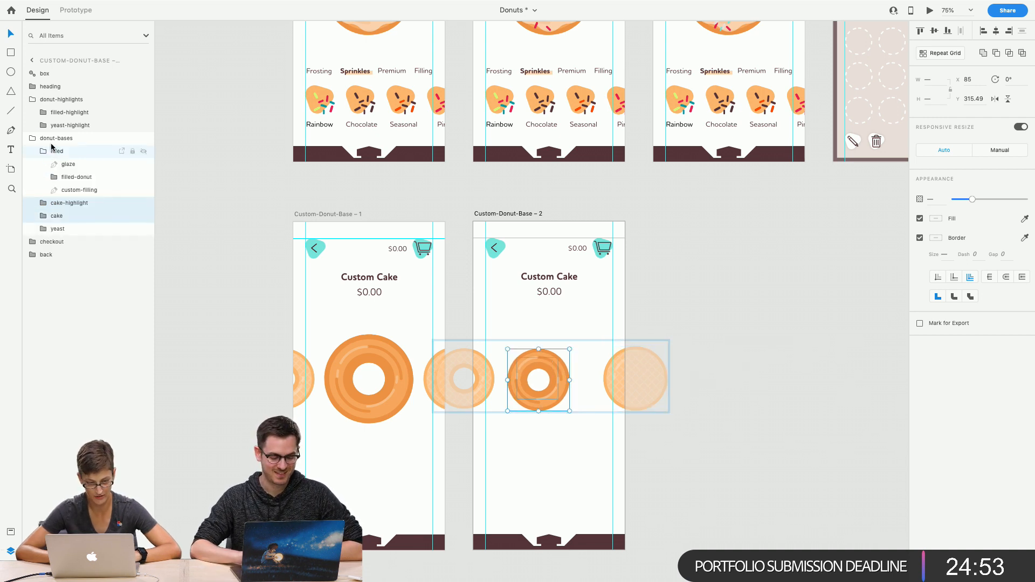
left_click(54, 113)
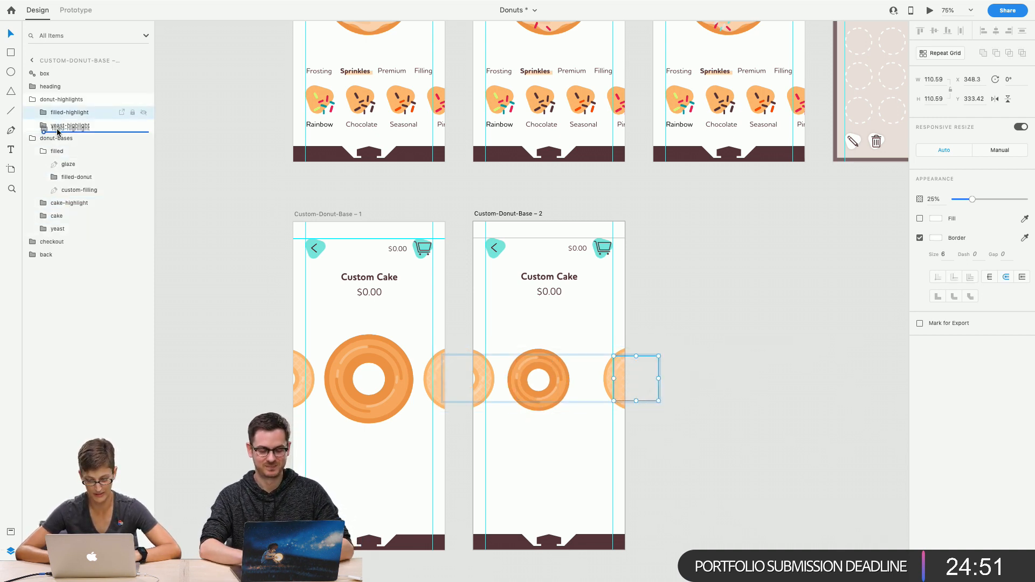
left_click_drag(60, 142, 58, 122)
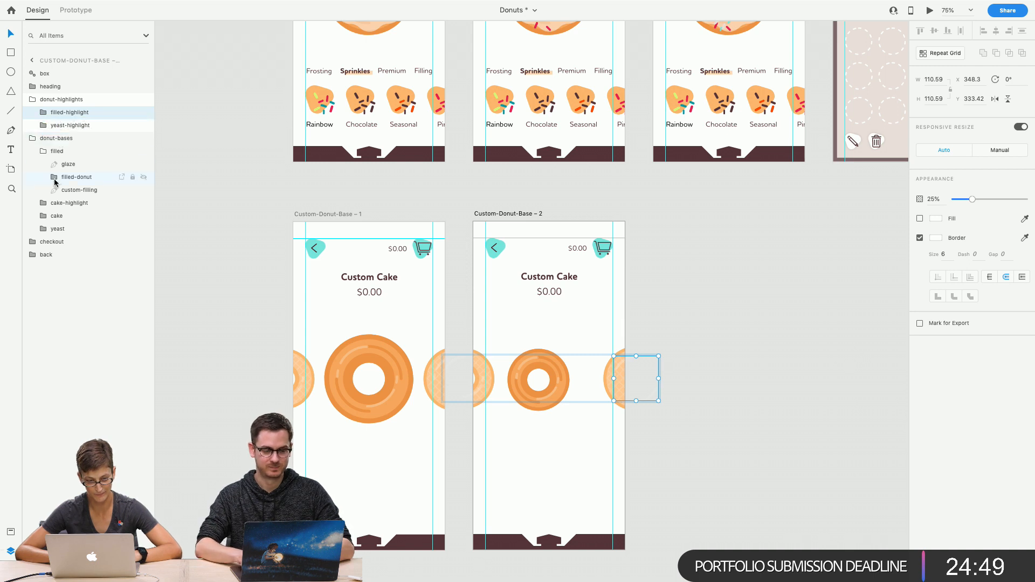
left_click(45, 152)
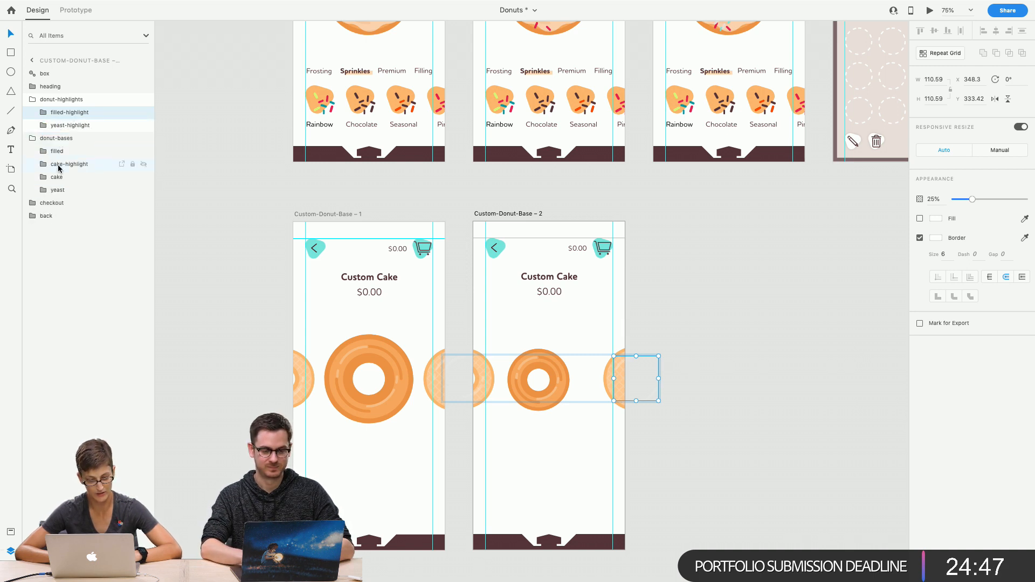
left_click(59, 168)
left_click_drag(57, 122, 57, 121)
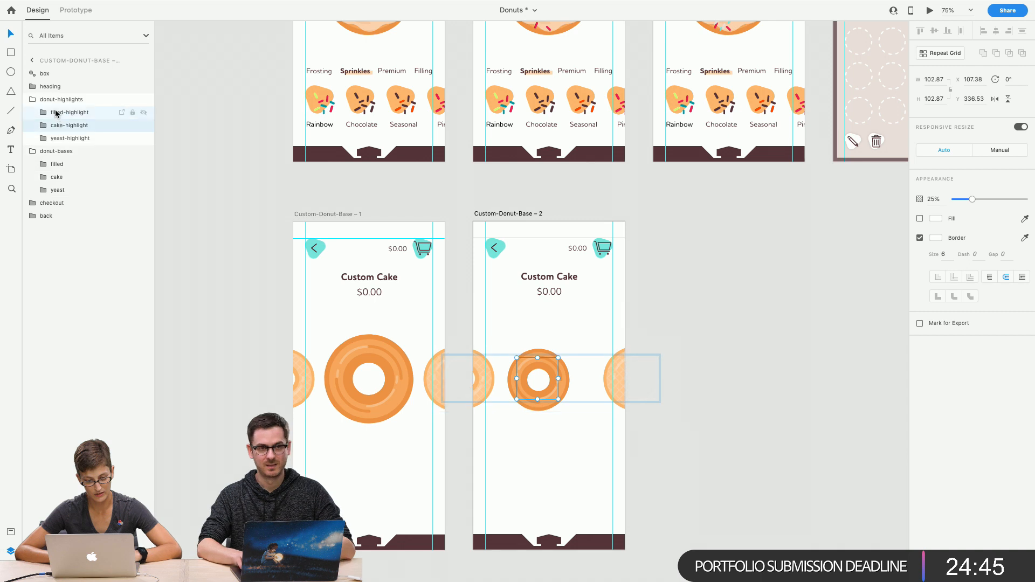
Place filled-highlight above filled inside donut-bases and enlarge both together to main-donut size at about X 271, Y 260
left_click(56, 113)
left_click_drag(59, 159, 58, 162)
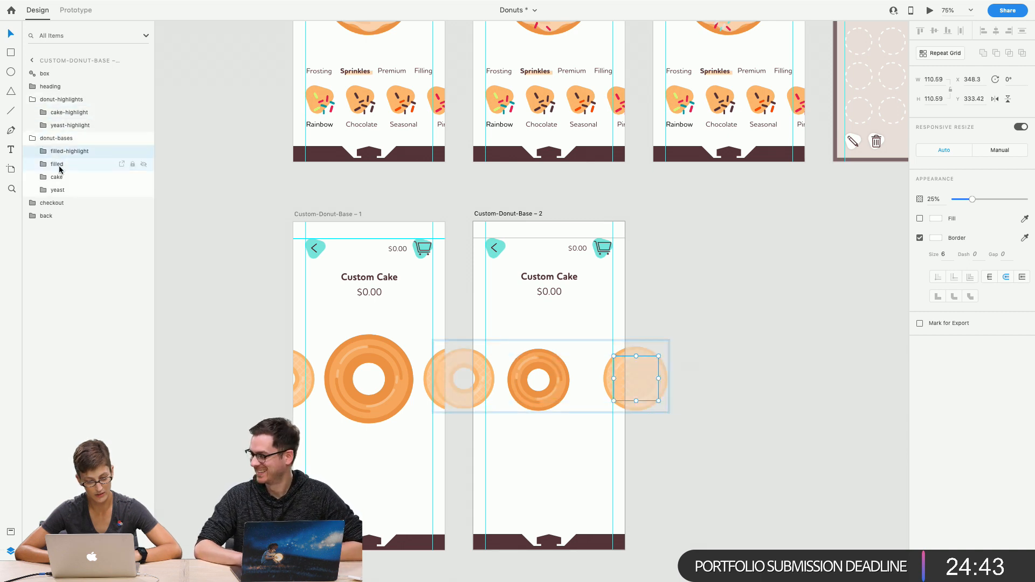
left_click(61, 169, "shift")
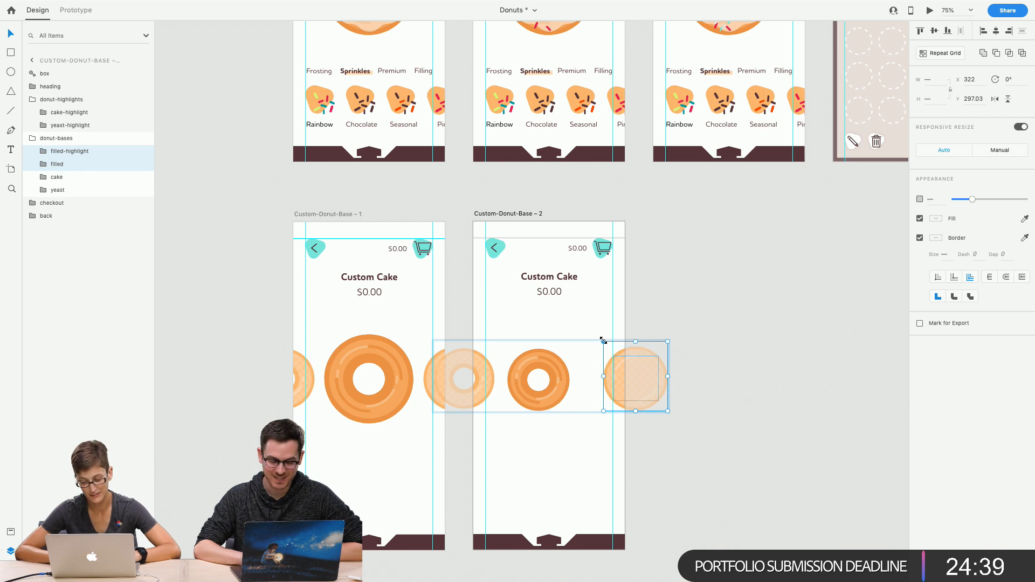
left_click_drag(603, 340, 577, 326)
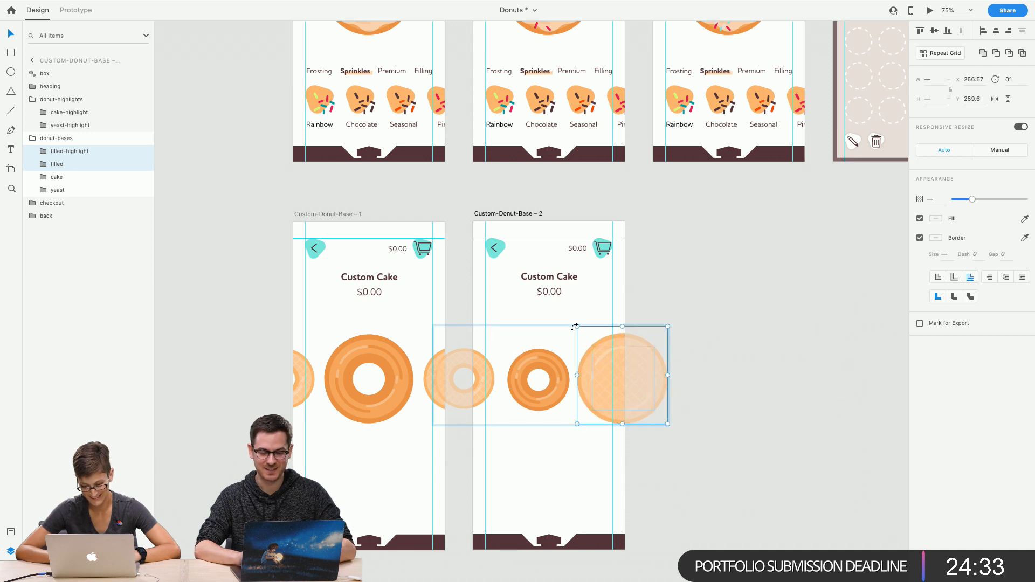
left_click_drag(597, 373, 605, 374)
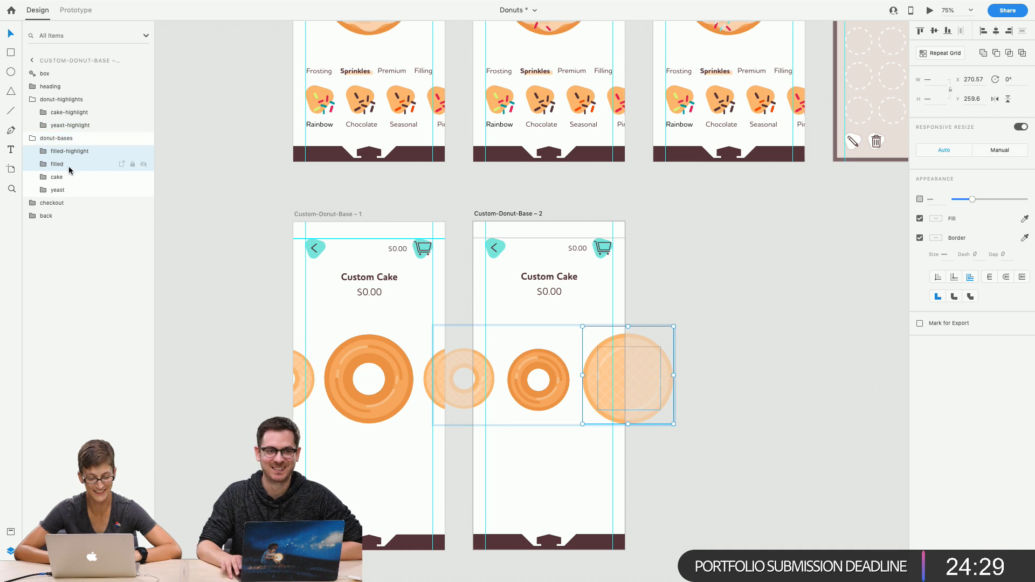
Return filled-highlight to the top of the donut-highlights group and select the collapsed donut-highlights and donut-bases groups together
left_click(67, 154)
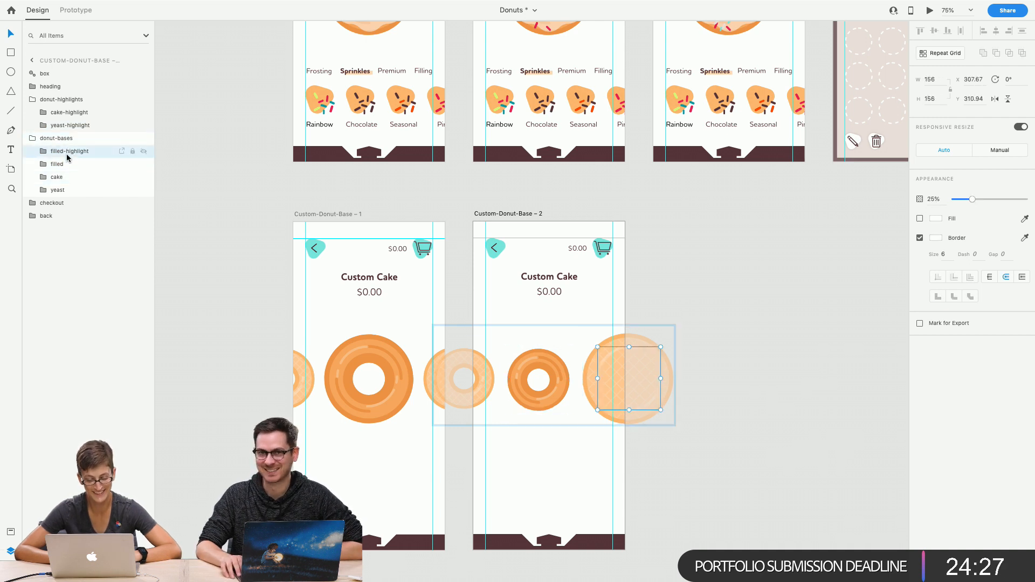
left_click_drag(78, 152, 70, 108)
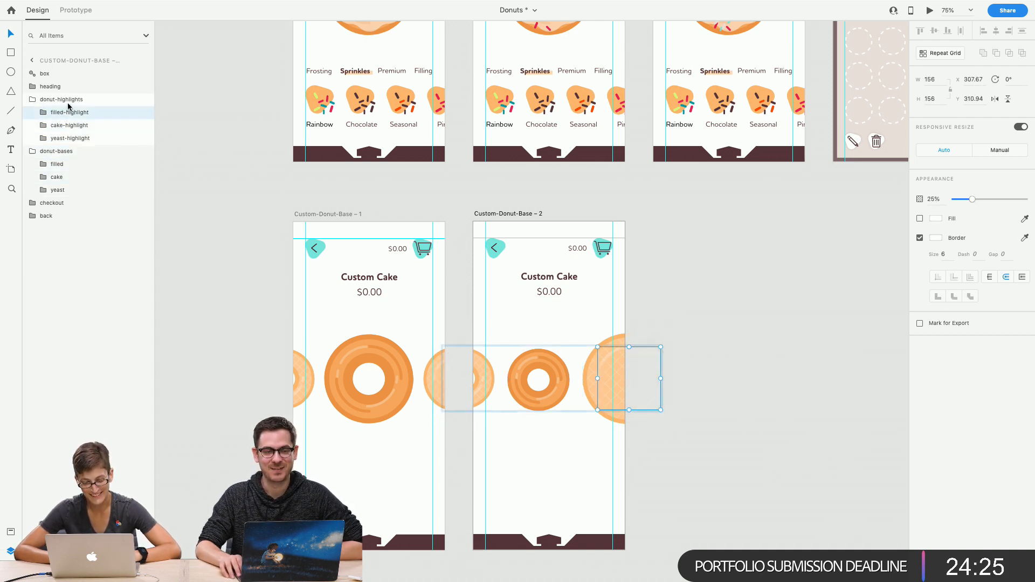
left_click(31, 101)
left_click(31, 113)
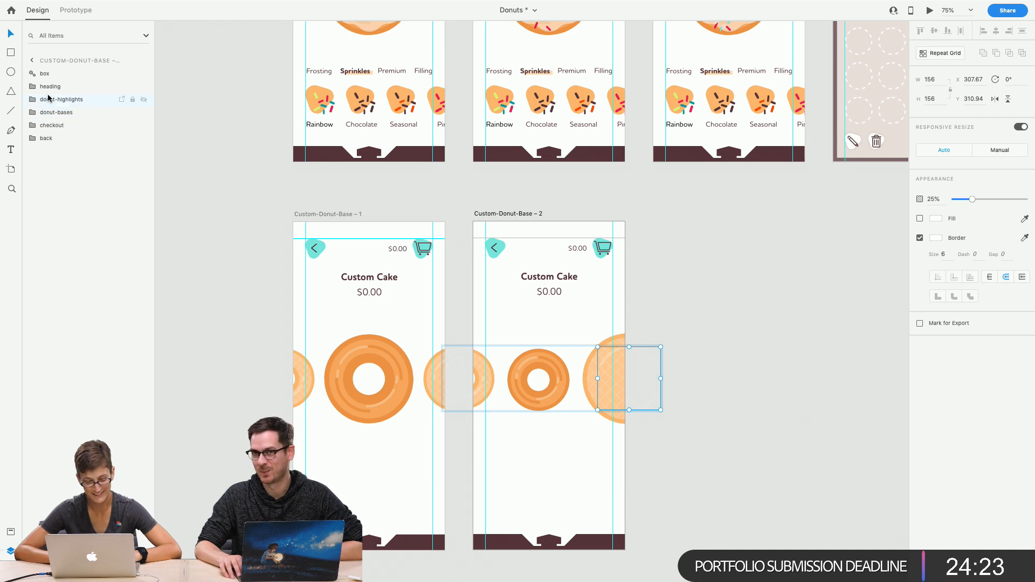
left_click(51, 102)
left_click(51, 111, "shift")
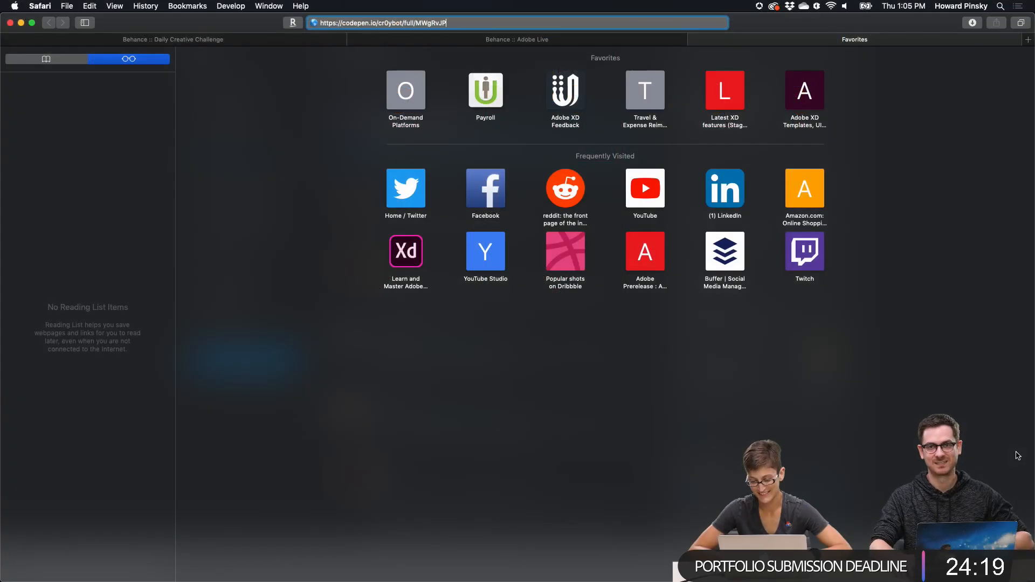
Switch to Safari, open the Donut Glaze Radial Wipe pen on CodePen and play its glaze animation twice
key("Return")
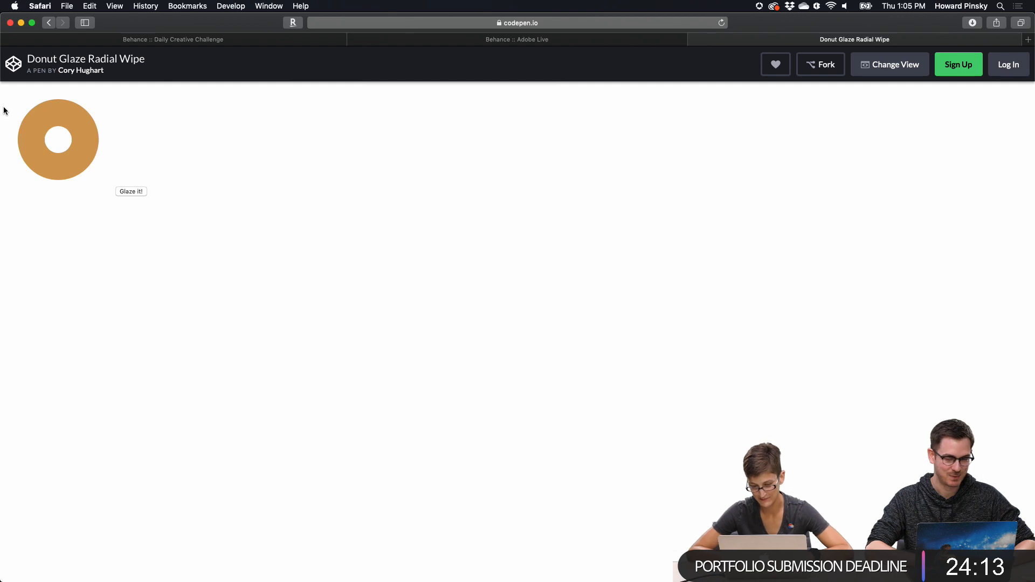
scroll(3, 111, "up", 5)
scroll(3, 110, "up", 3)
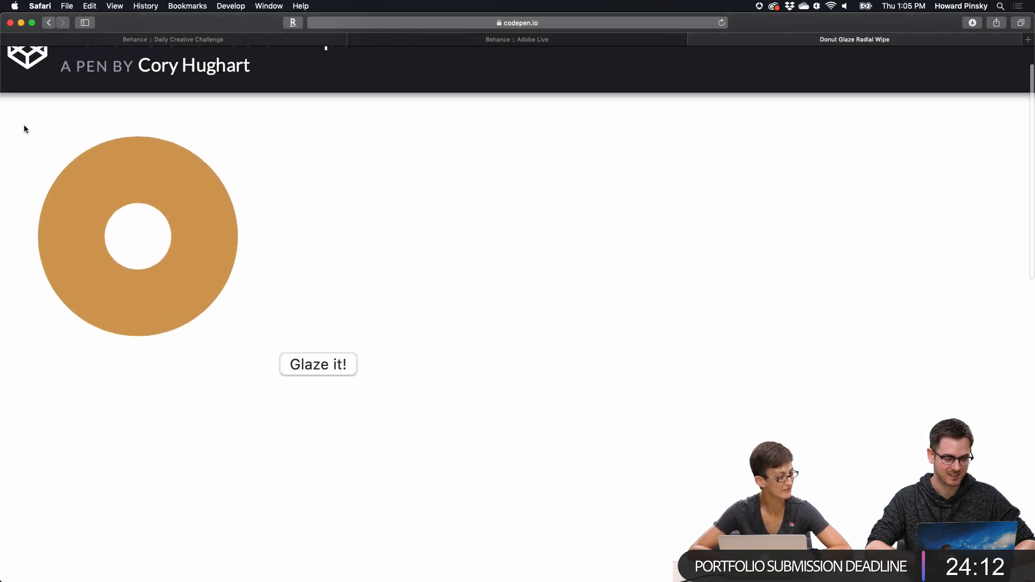
left_click(333, 365)
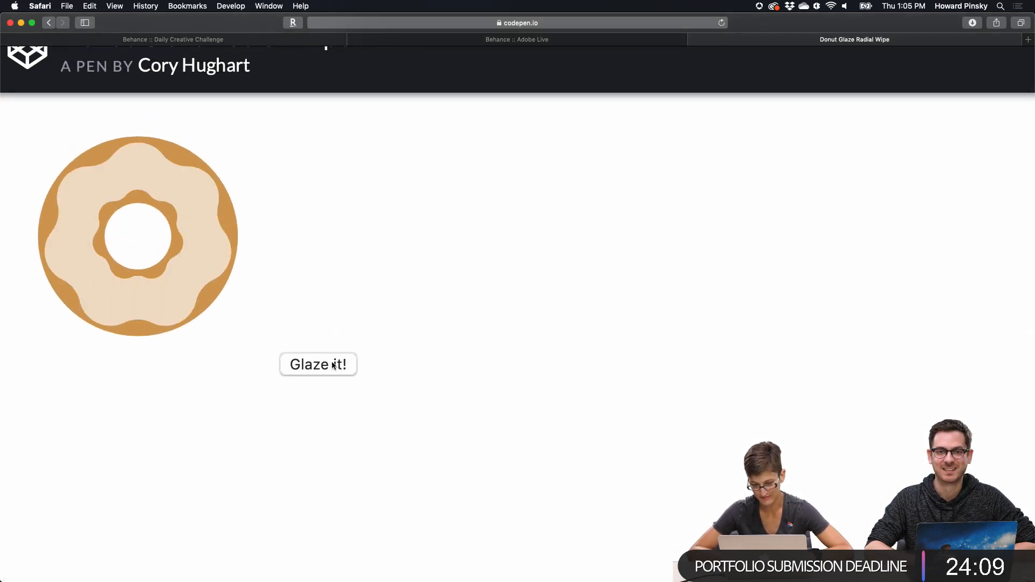
left_click(325, 367)
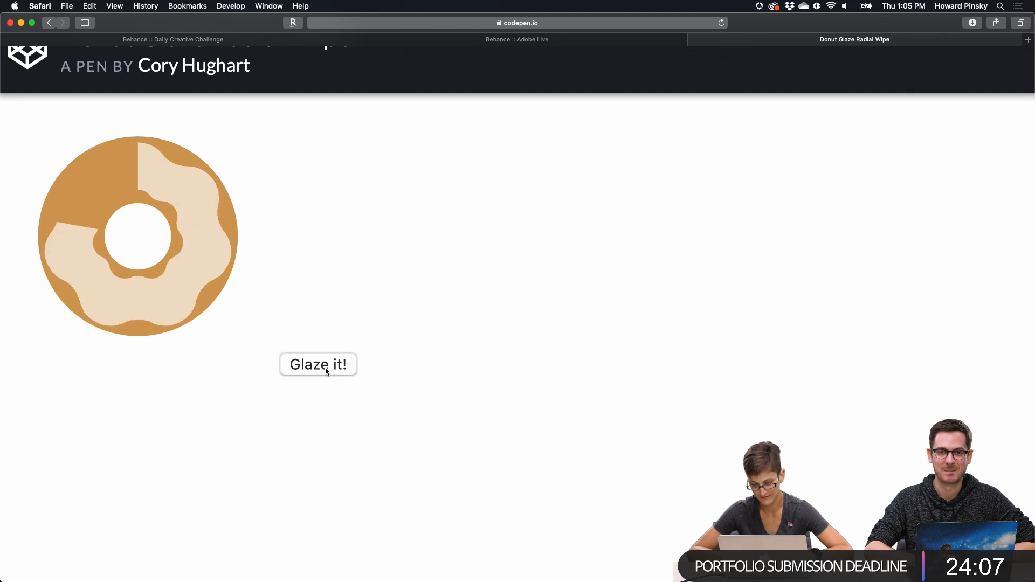
Replay the donut's glaze animation in the CodePen demo several more times
left_click(325, 367)
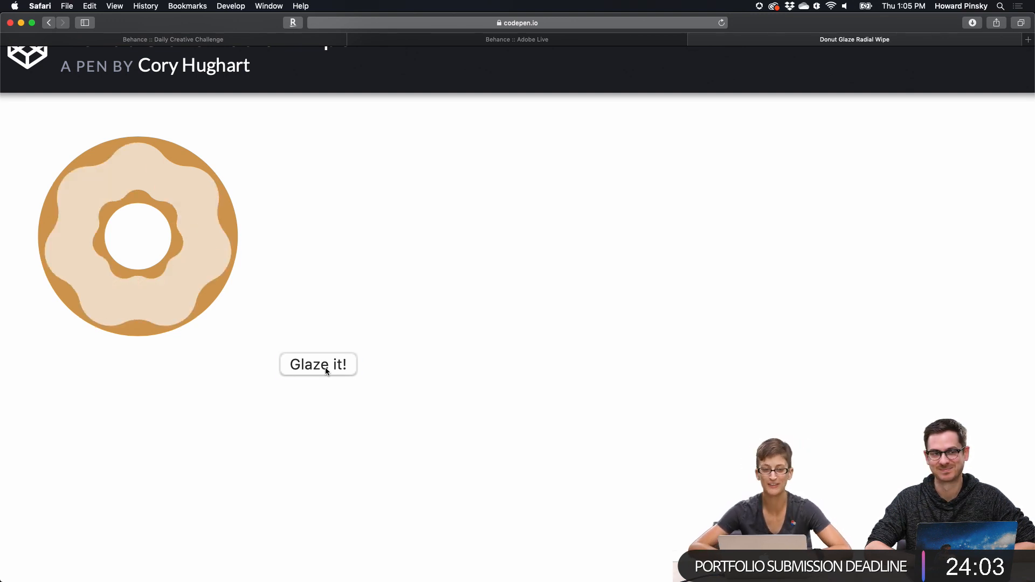
left_click(325, 367)
left_click(325, 367)
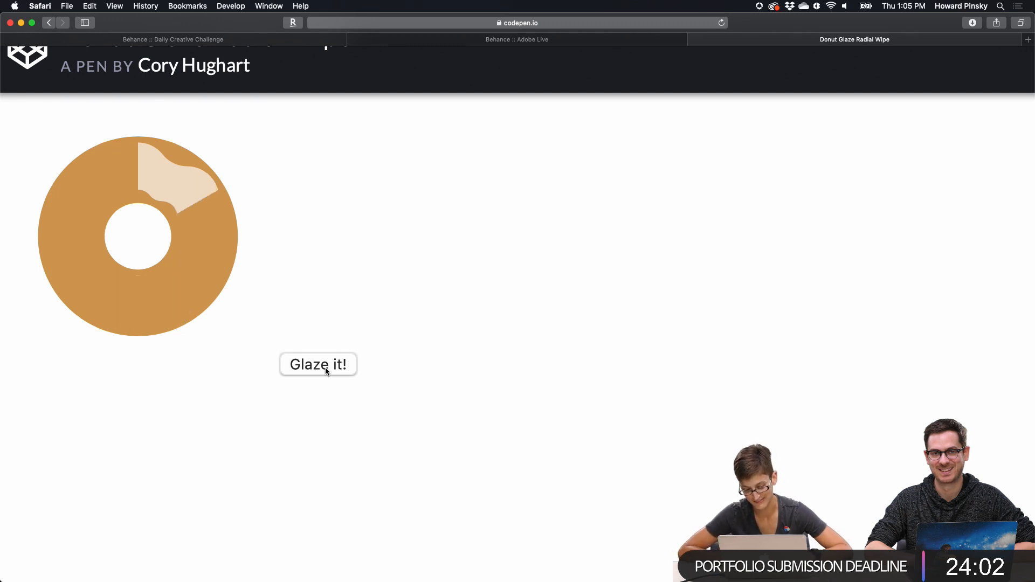
Switch to Adobe XD, look over the artboards and bring up the layers of Custom-Donut-Base – 1
scroll(325, 367, "down", 5)
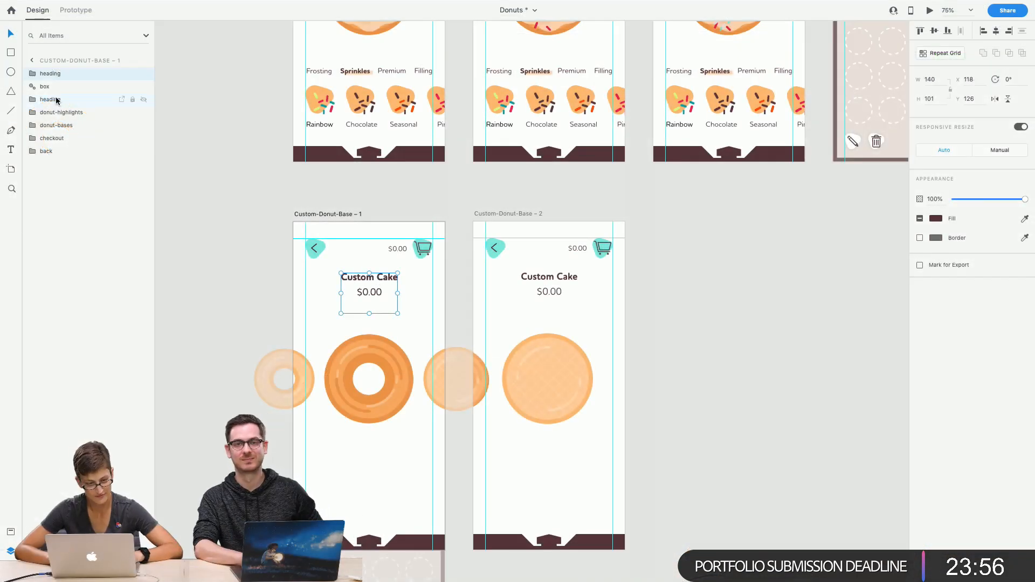
left_click(25, 73)
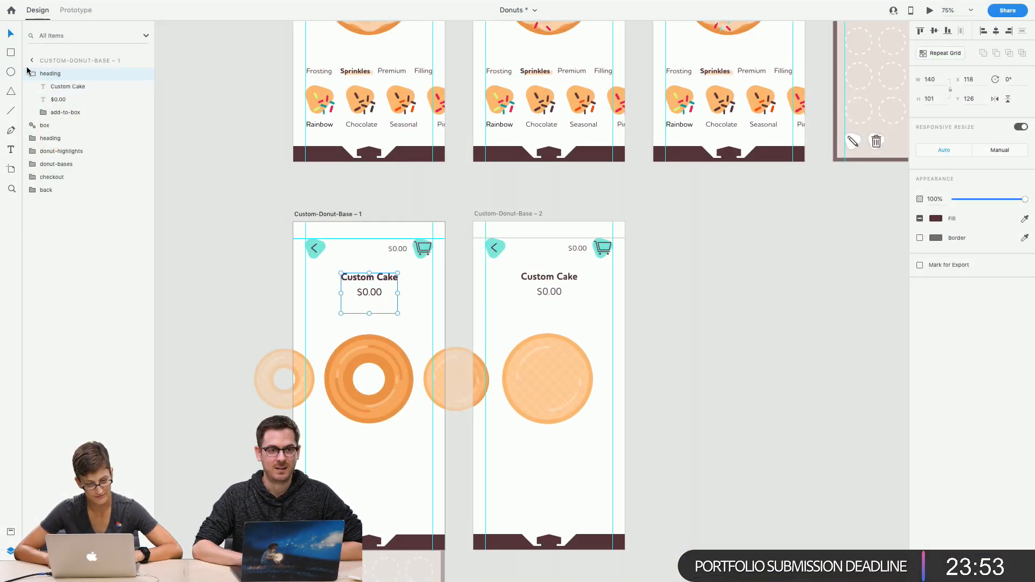
left_click(31, 61)
left_click(12, 188)
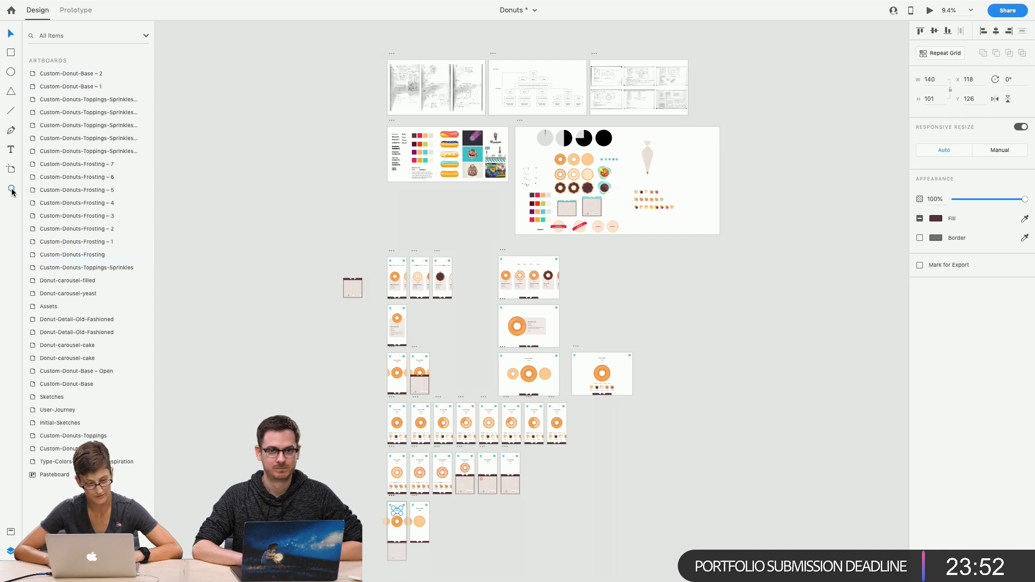
left_click(447, 464)
left_click(447, 463)
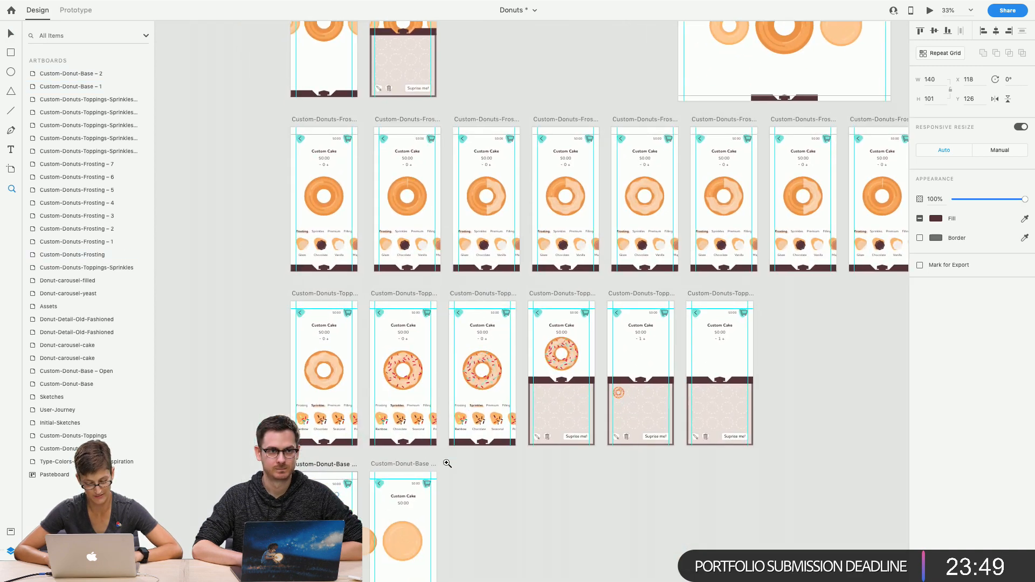
left_click(384, 347)
scroll(385, 348, "down", 2)
scroll(385, 348, "left", 1)
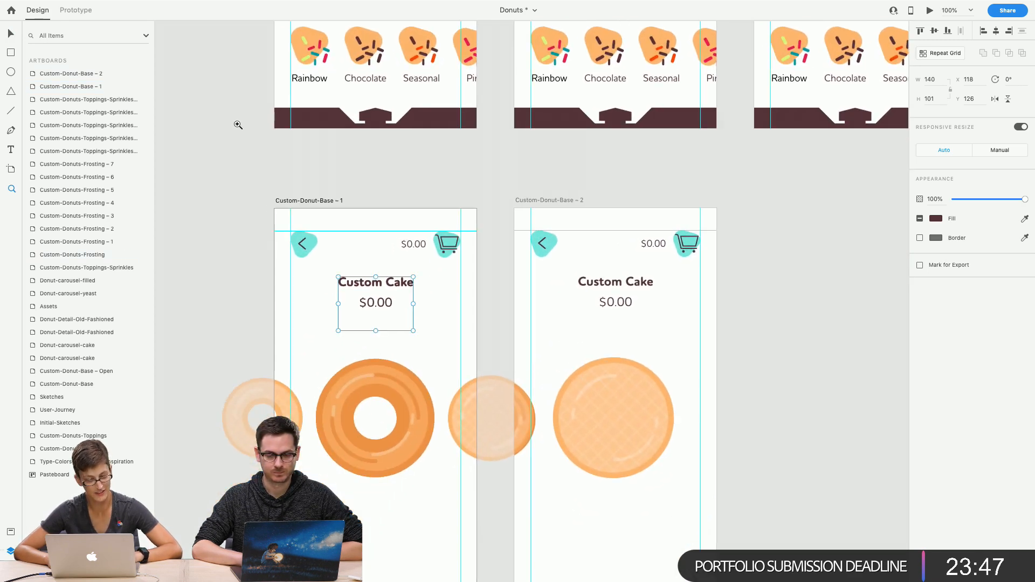
left_click(11, 532)
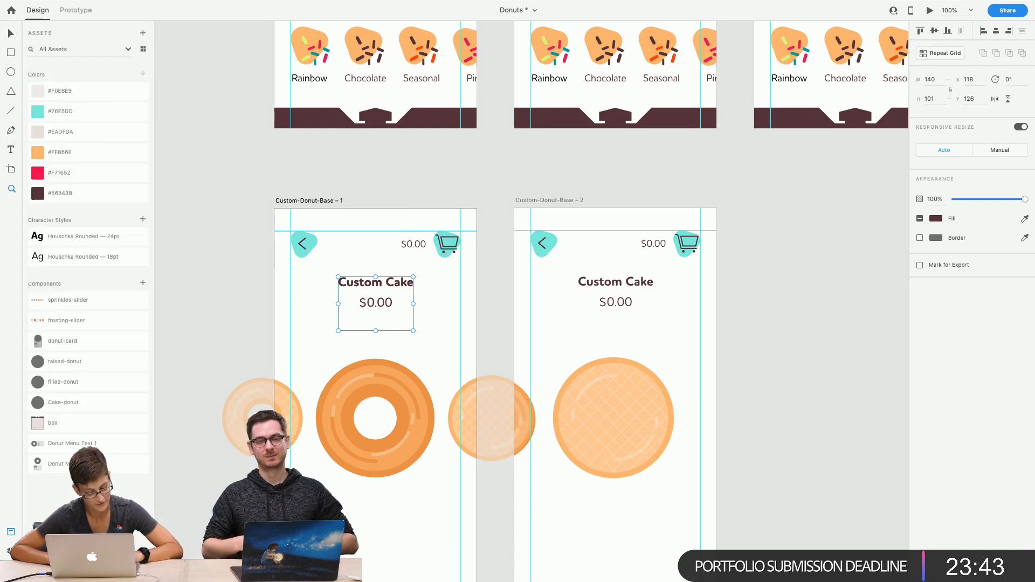
left_click(10, 551)
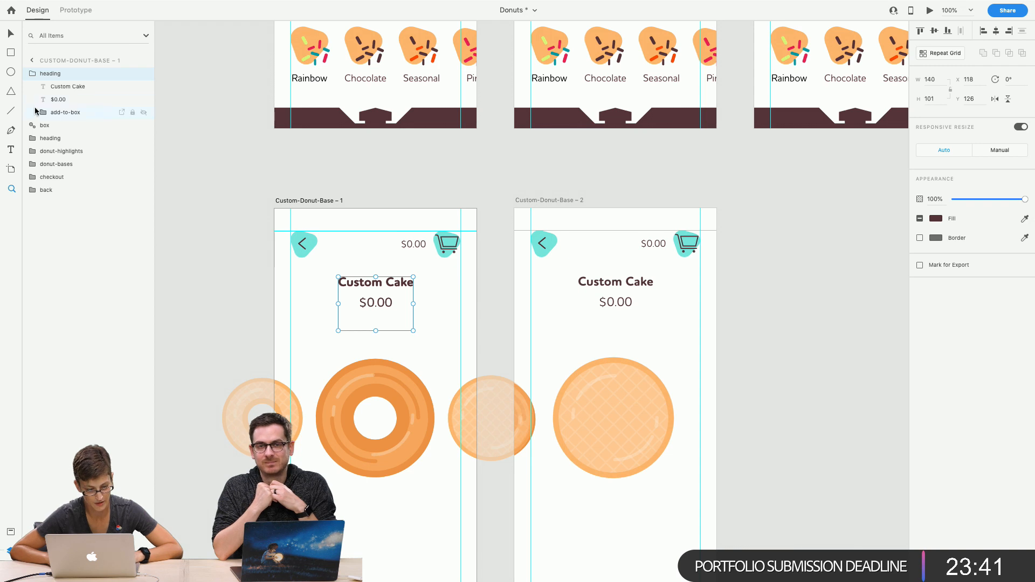
Copy the Custom Cake and $0.00 texts from the upper heading group on Custom-Donut-Base – 1, and delete that duplicate group
left_click(32, 73)
left_click_drag(36, 76, 54, 94)
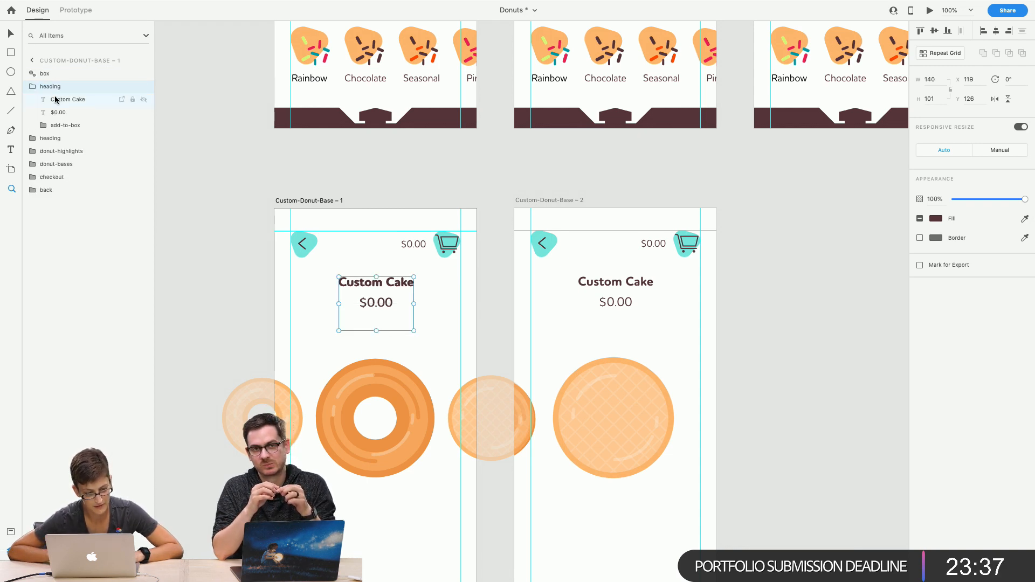
left_click(57, 100)
left_click(56, 112, "shift")
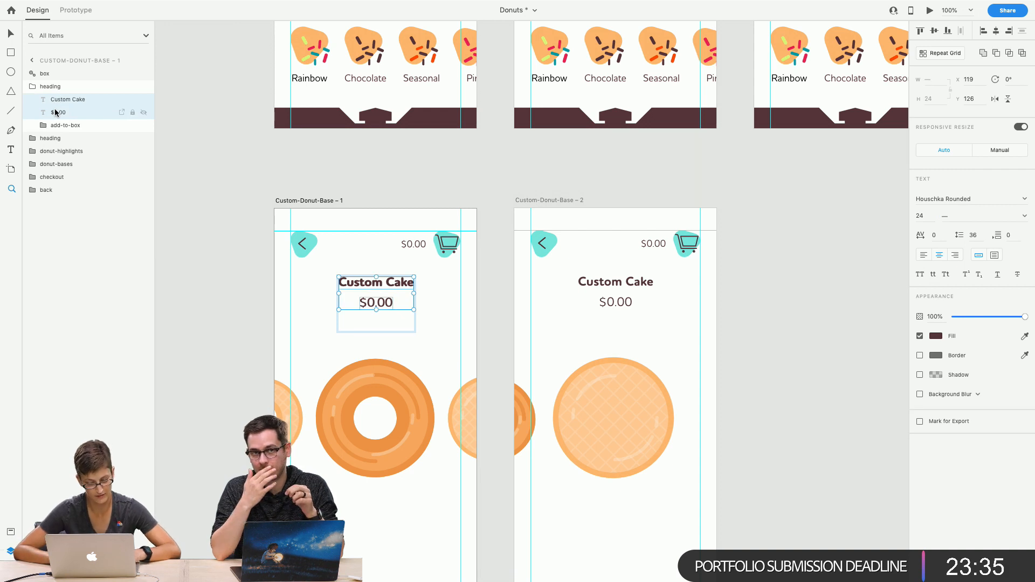
key("Delete")
left_click(44, 88)
key("Delete")
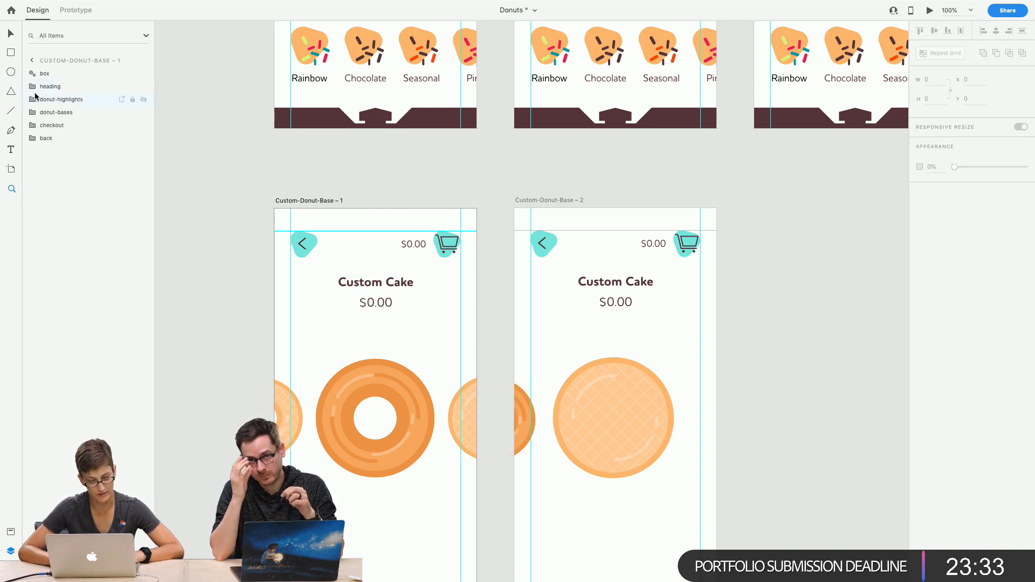
Paste the copied Custom Cake and $0.00 texts into the remaining heading group on Custom-Donut-Base – 1
left_click(33, 86)
left_click(53, 103)
key("super+v")
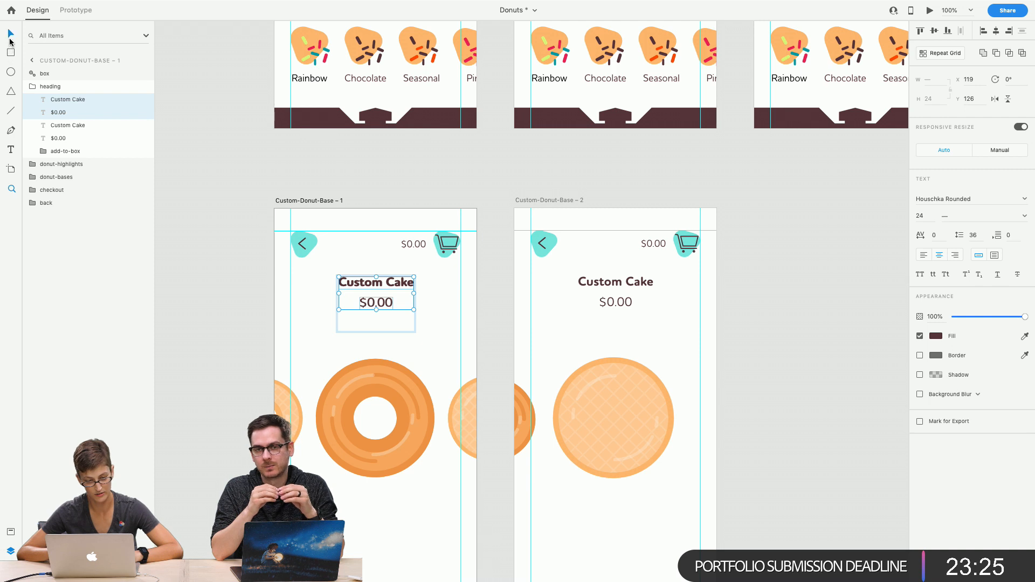
Change the pasted title to "Custom Filled" and remove the duplicate $0.00 text from the heading group
double_click(401, 281)
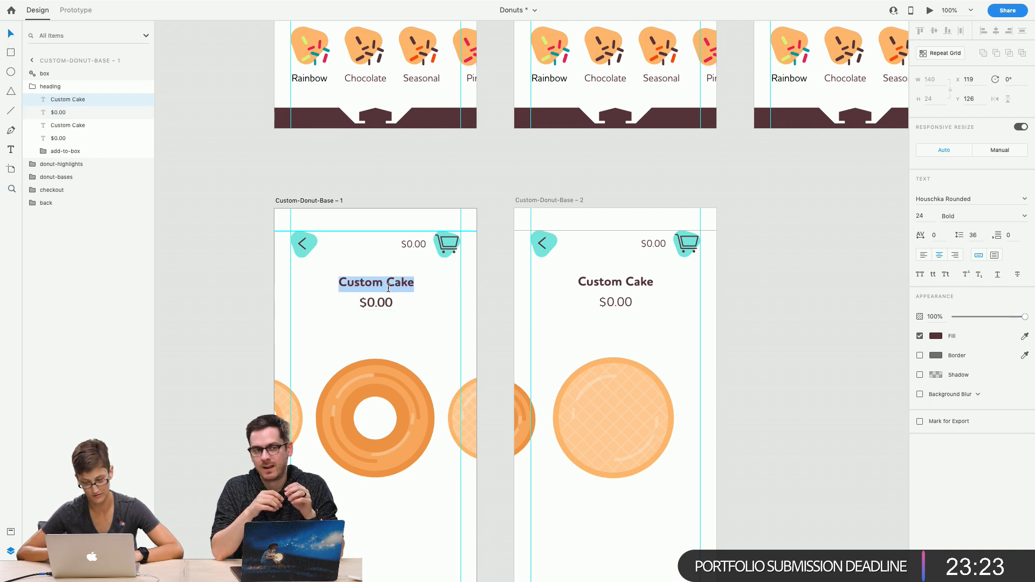
left_click(395, 284)
key("BackSpace")
key("BackSpace")
key("BackSpace")
key("BackSpace")
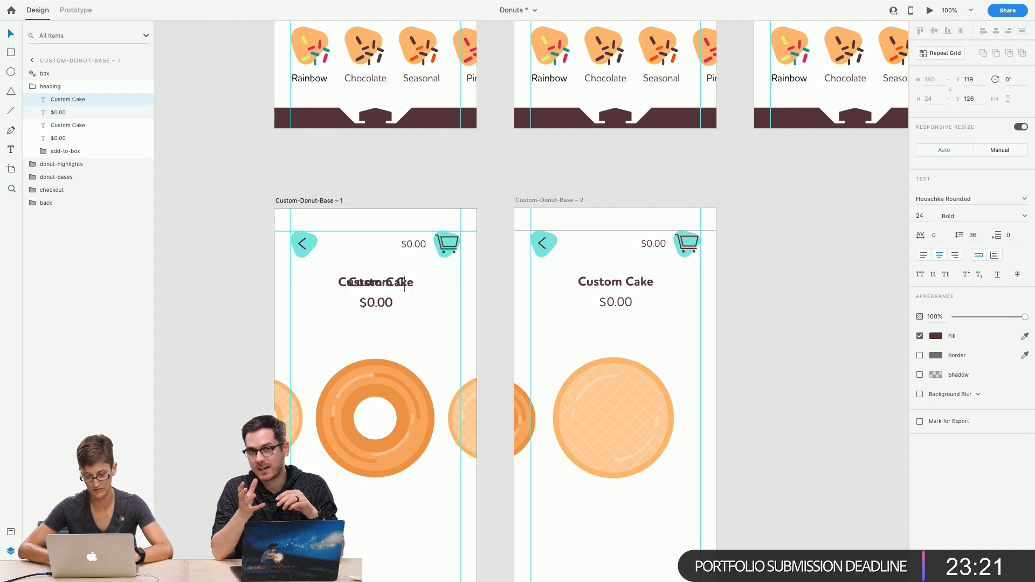
type("Filled")
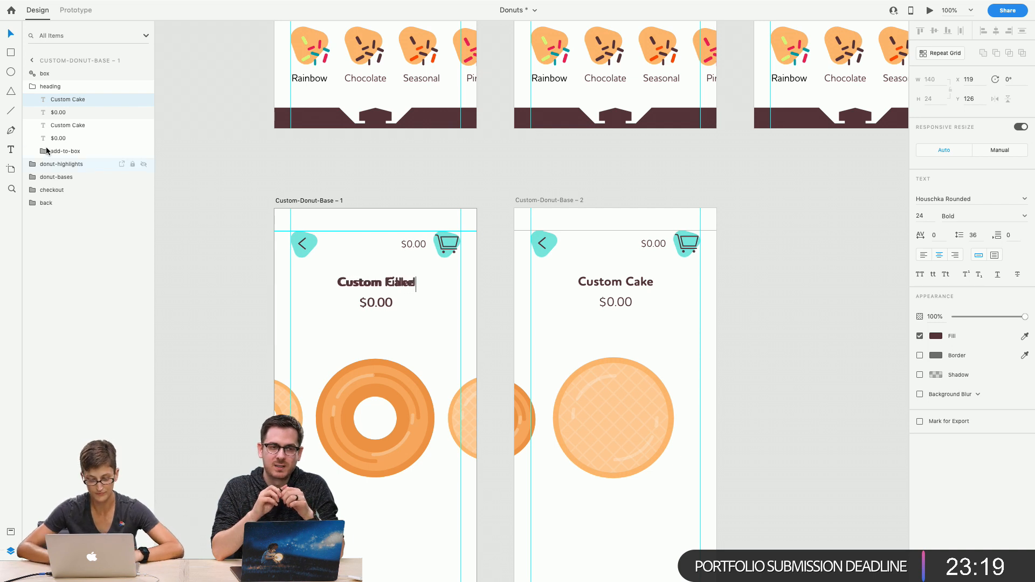
key("Escape")
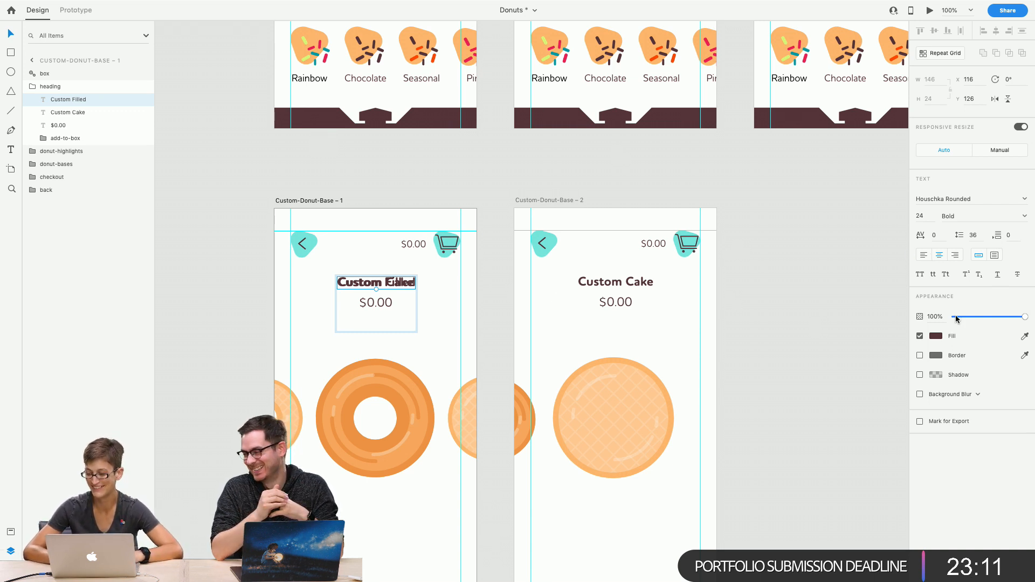
Try the Custom Filled title at 0% opacity and font size 18, and restore its opacity to 100%
left_click_drag(966, 316, 886, 316)
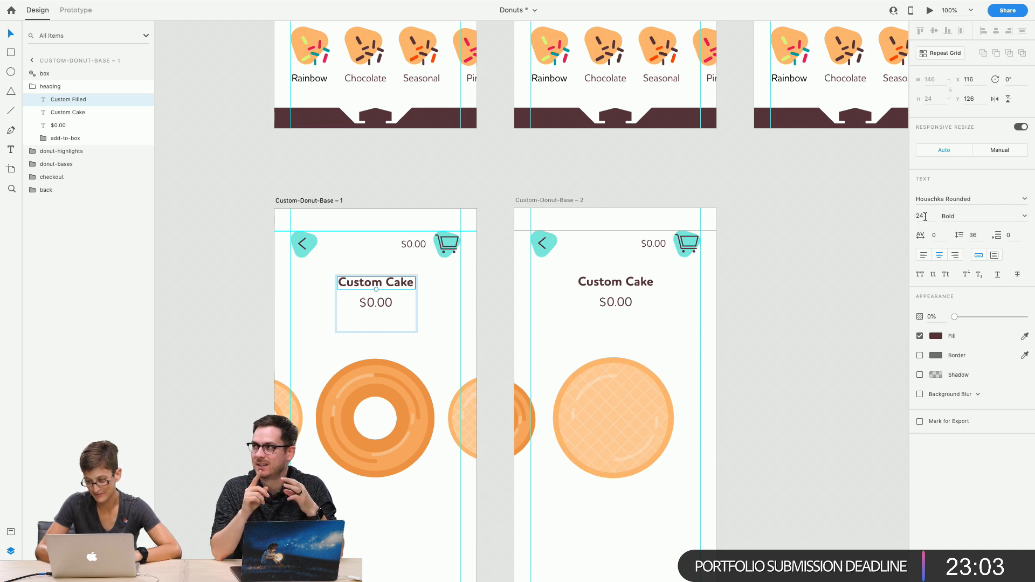
key("Return")
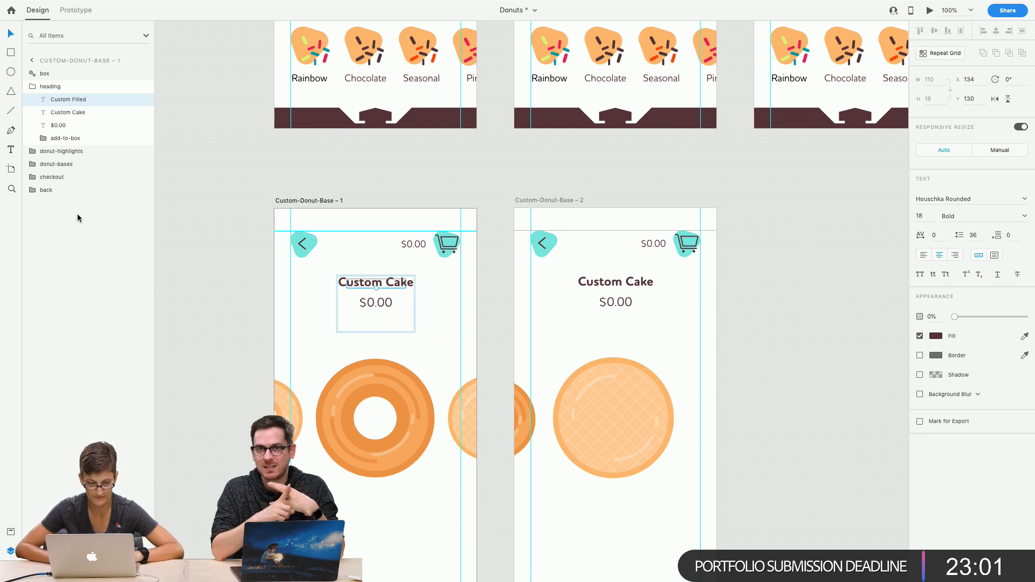
left_click_drag(954, 316, 1024, 317)
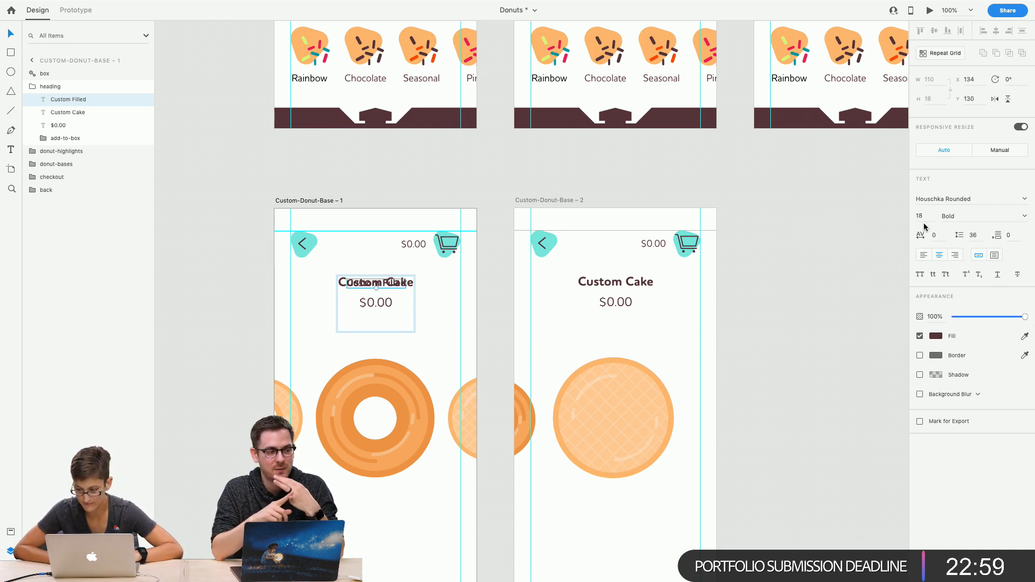
Shrink the Custom Filled title on Custom-Donut-Base – 1 to font size 12 and set its opacity to 0%
type("1")
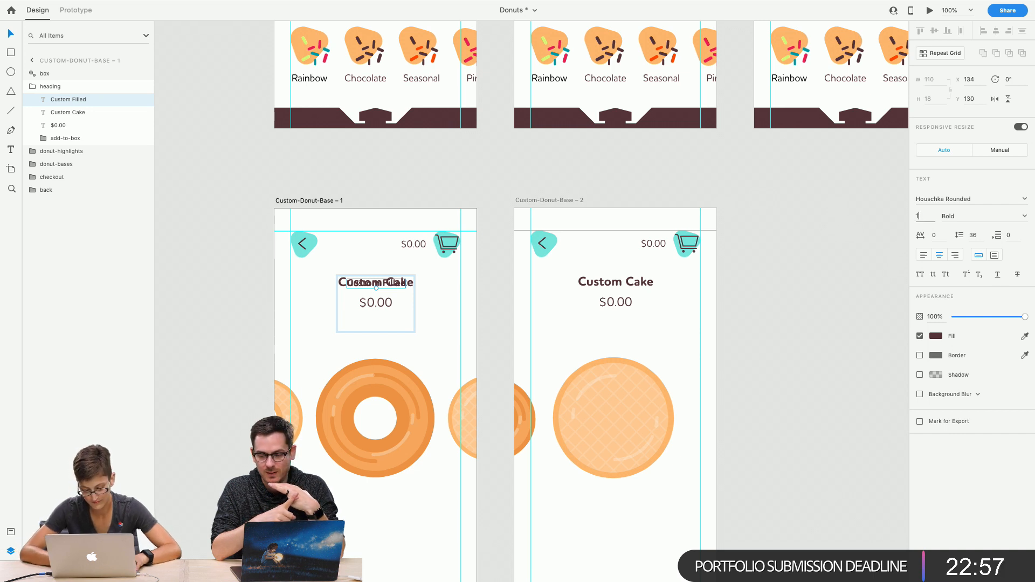
type("2")
key("Return")
key("Up")
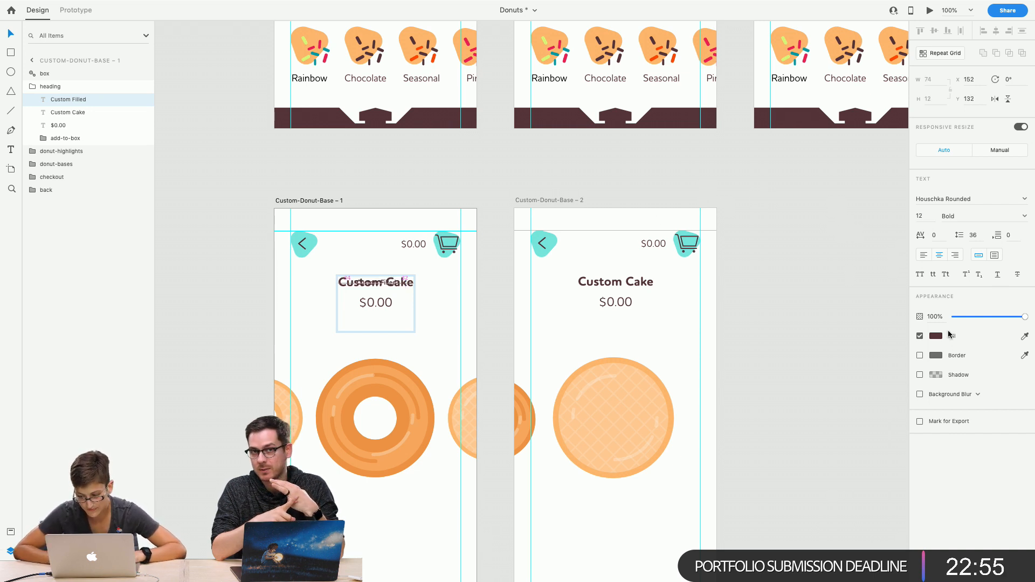
left_click_drag(997, 318, 954, 317)
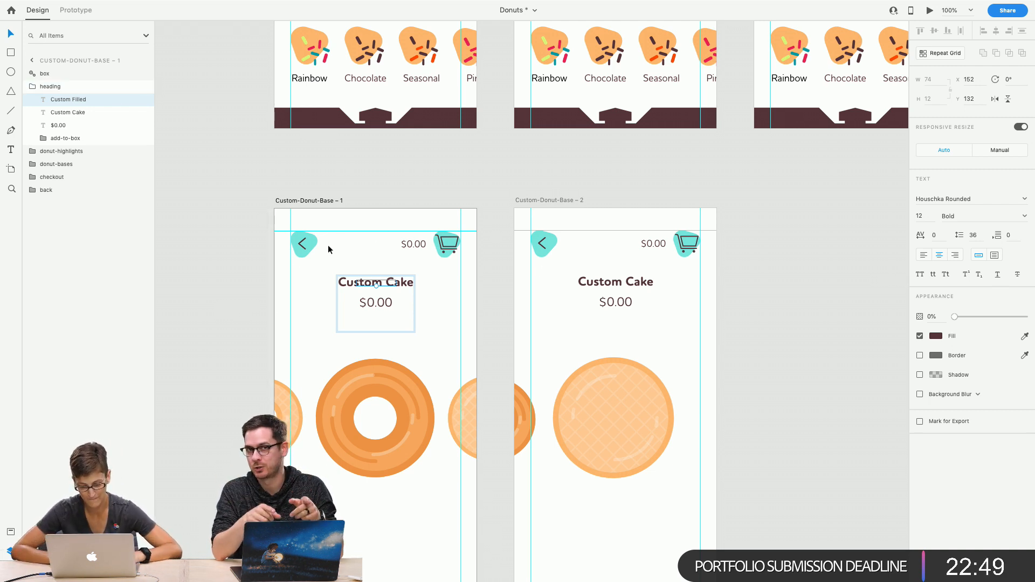
left_click(453, 322)
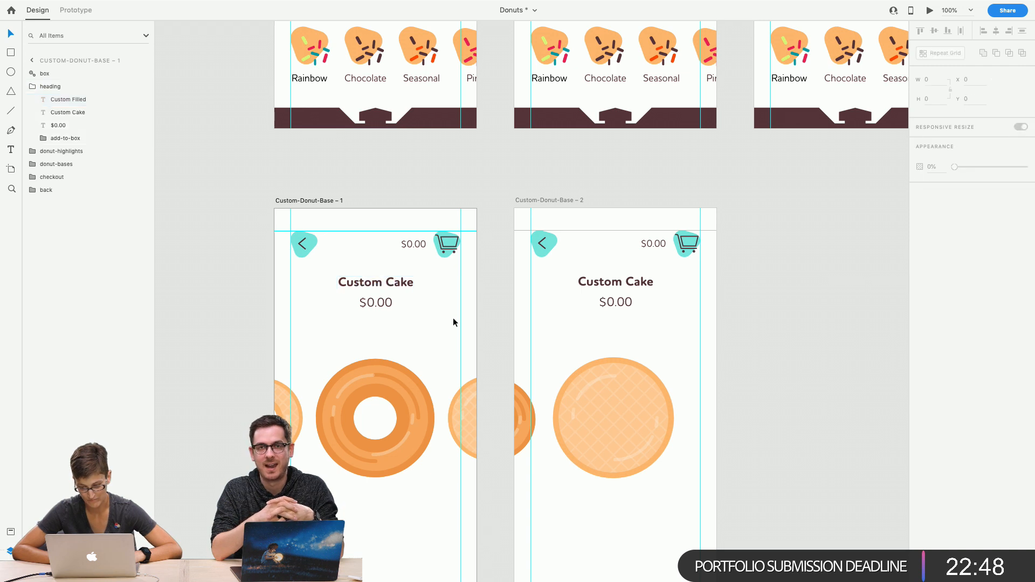
Replace the heading group on Custom-Donut-Base – 2 with a copy of the heading group from Custom-Donut-Base – 1
left_click(400, 286)
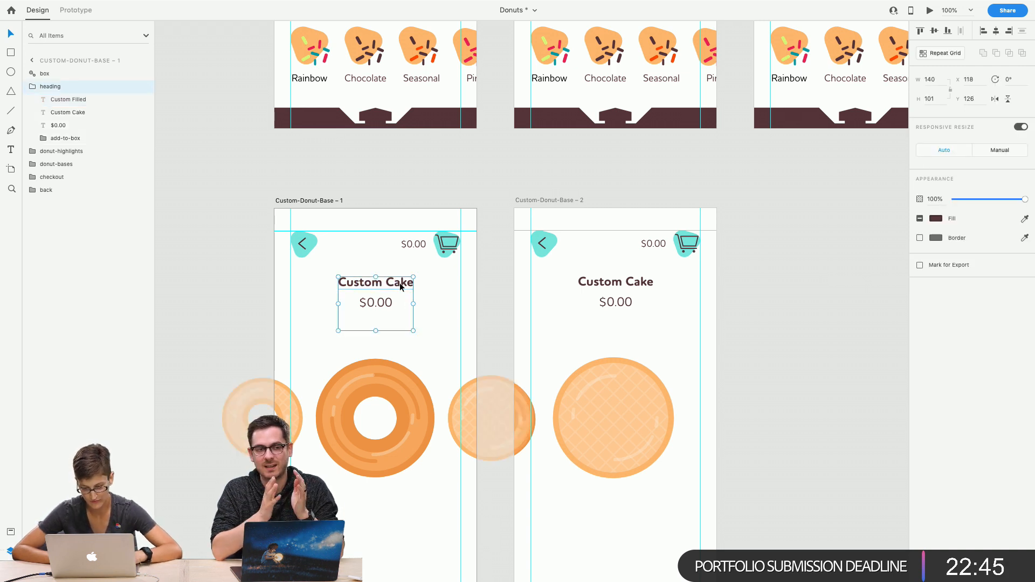
left_click(604, 291)
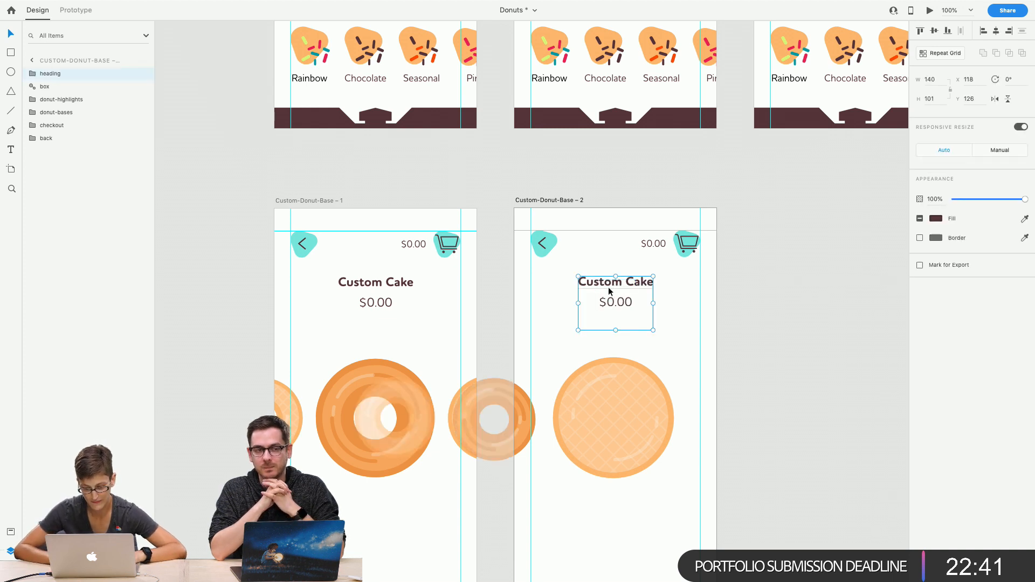
double_click(595, 286)
Set the Custom Filled title on Custom-Donut-Base – 2 to font size 24 and 100% opacity, and nudge it to X 115, Y 125
left_click(69, 92)
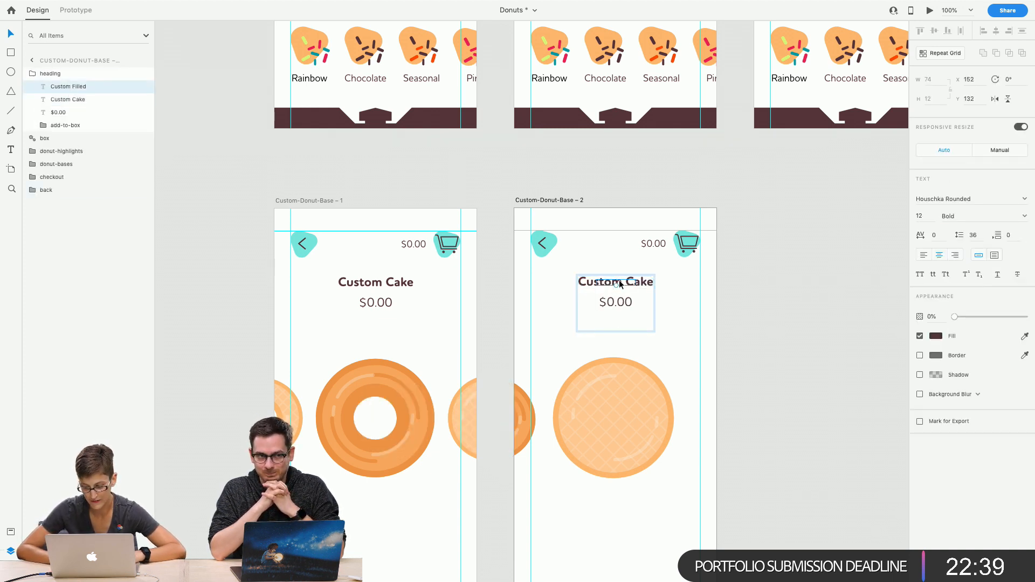
left_click(924, 217)
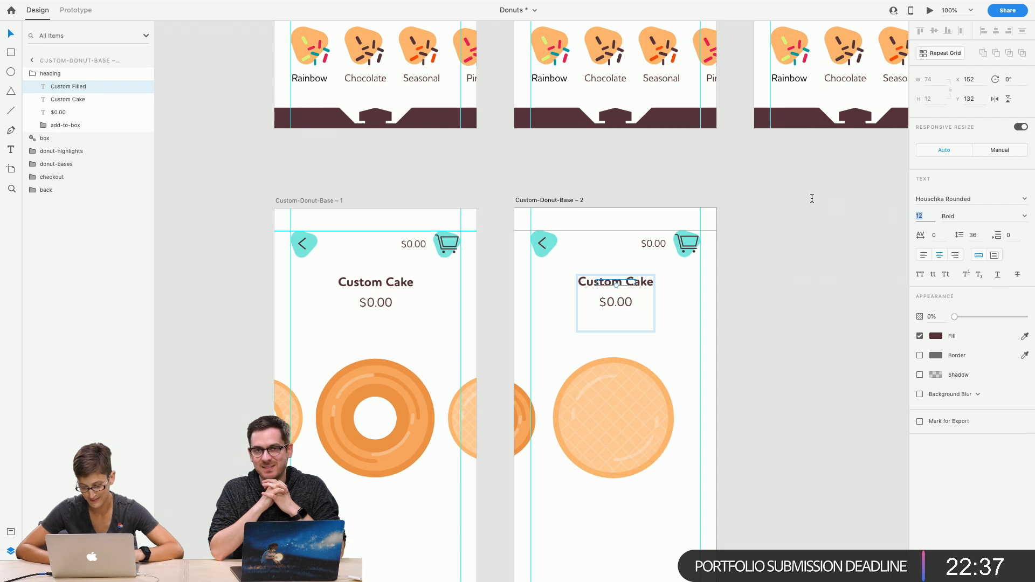
key("Return")
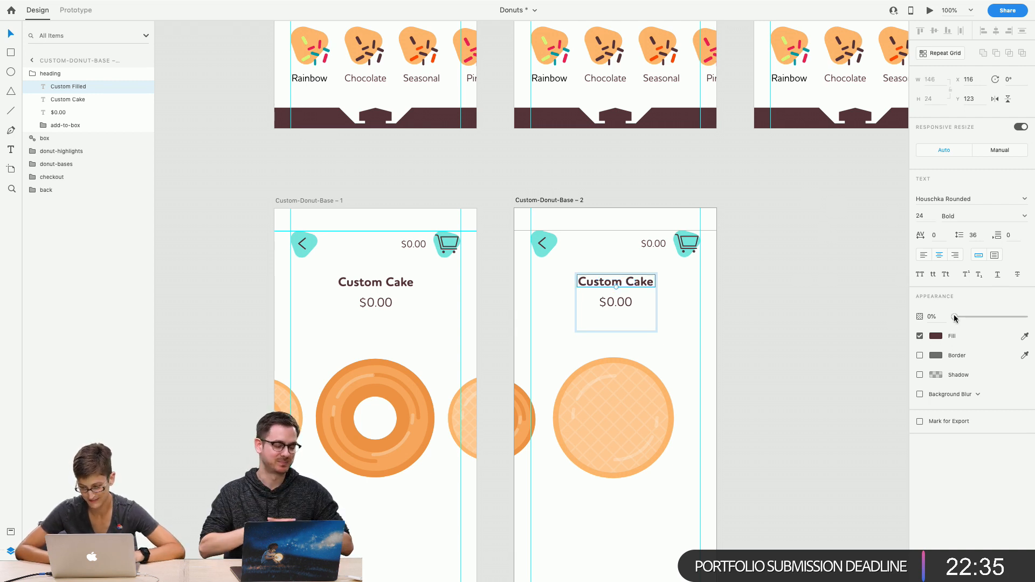
left_click_drag(954, 318, 1024, 317)
key("Left")
key("Down")
key("Down")
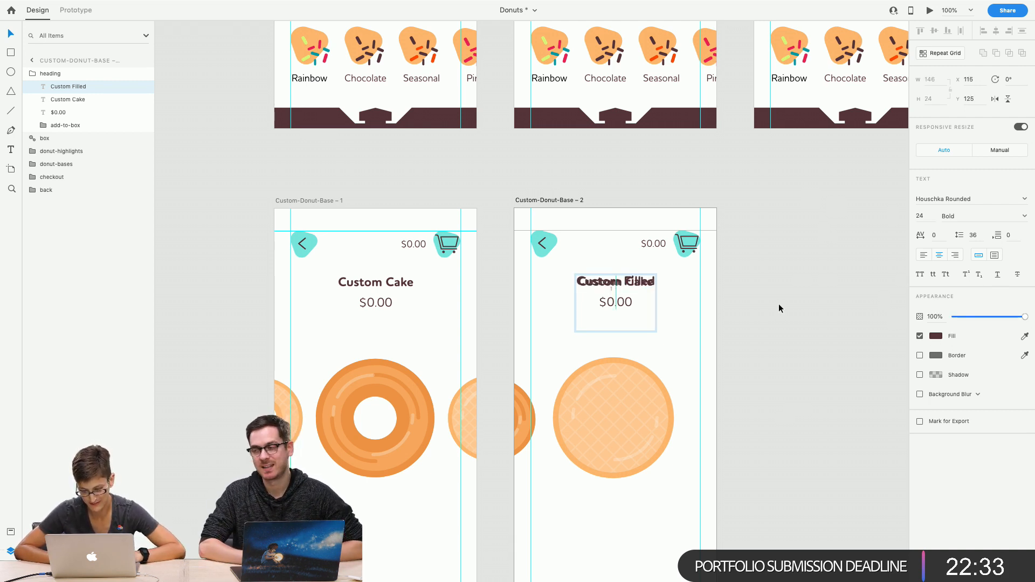
Shrink the Custom Cake title on Custom-Donut-Base – 2 to font size 12 and make it fully transparent
left_click(62, 99)
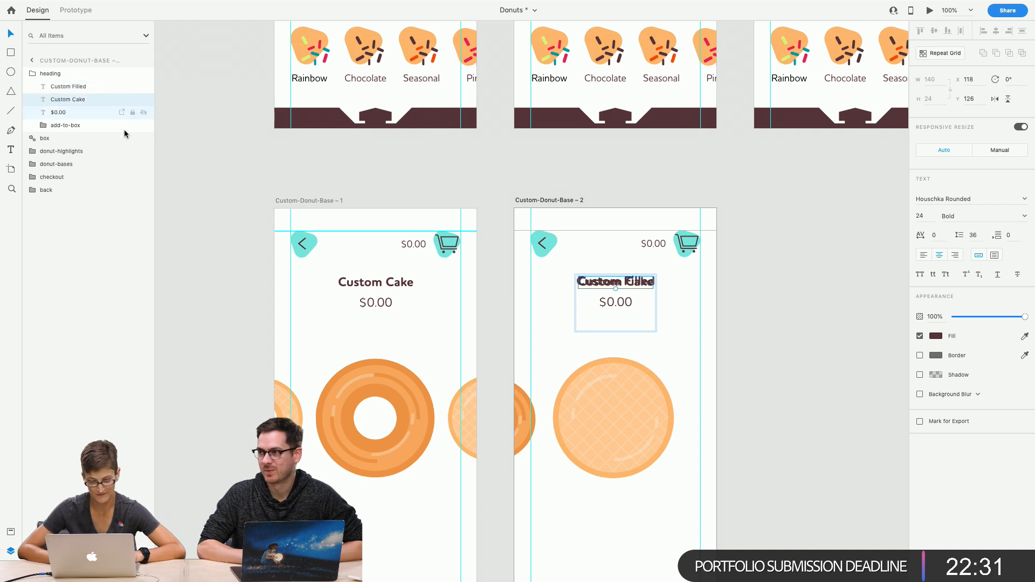
type("12")
key("Return")
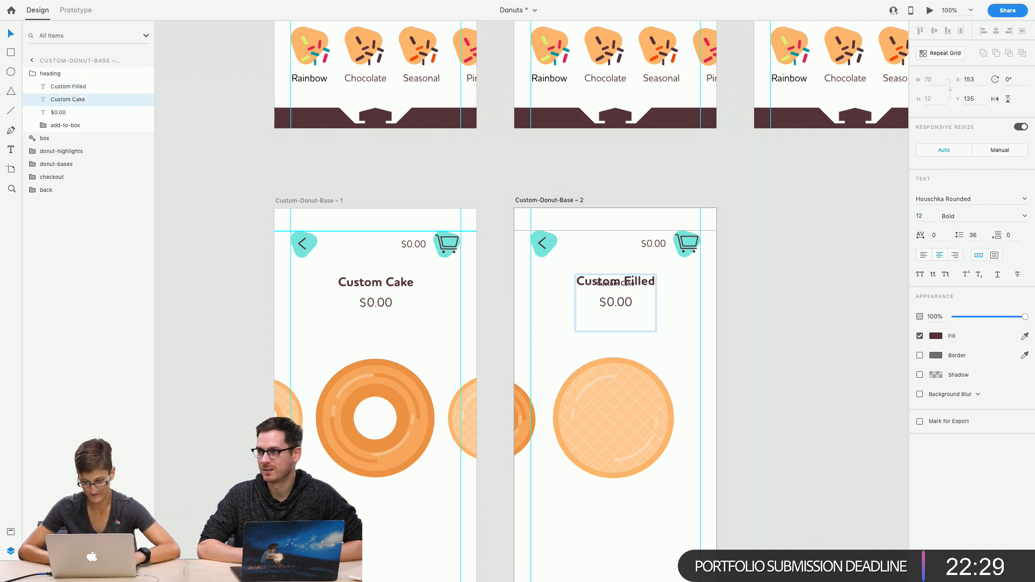
left_click(207, 280)
Select the Custom-Donut-Base – 1 artboard, save the document and switch to prototyping mode
left_click(283, 201)
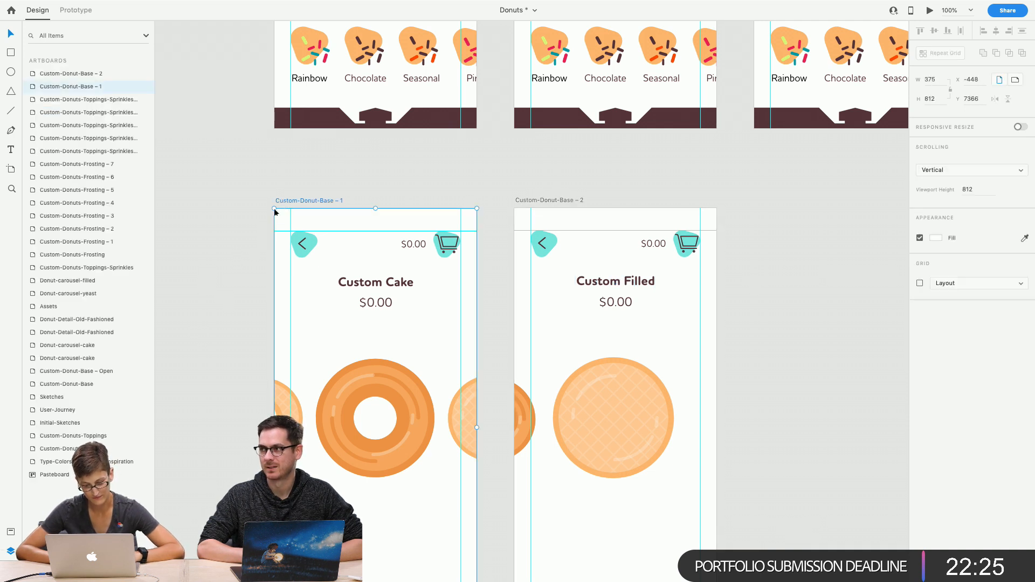
scroll(190, 334, "down", 3)
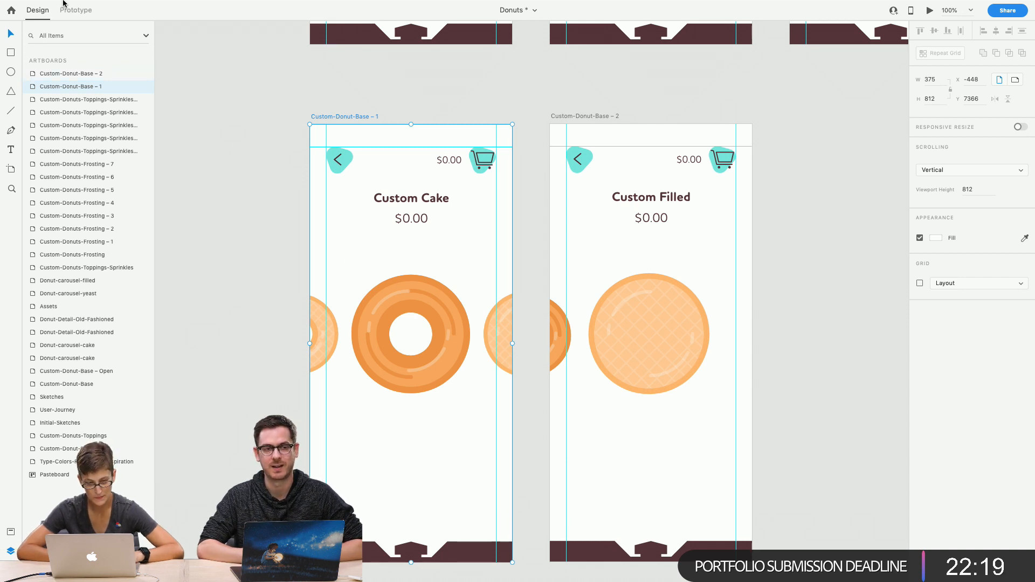
left_click(68, 15)
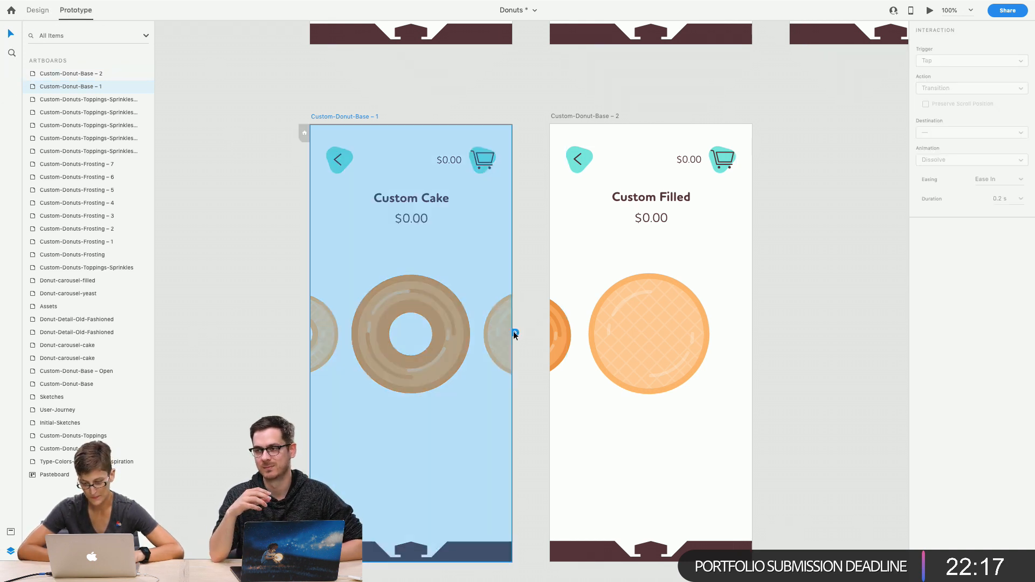
Link Custom-Donut-Base – 1 to Custom-Donut-Base – 2 with a Drag trigger and the Auto-Animate action
left_click_drag(513, 331, 550, 256)
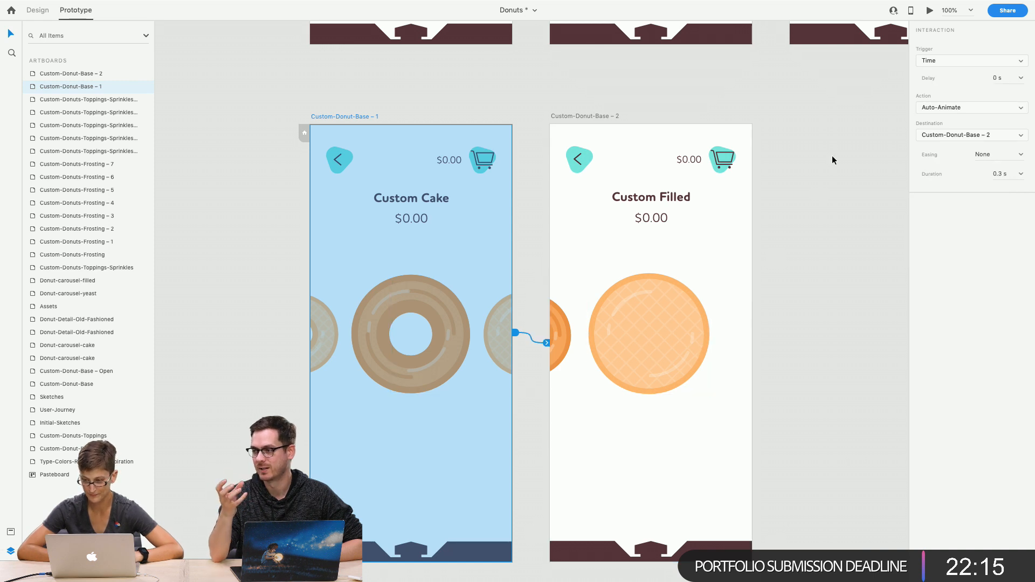
left_click(979, 64)
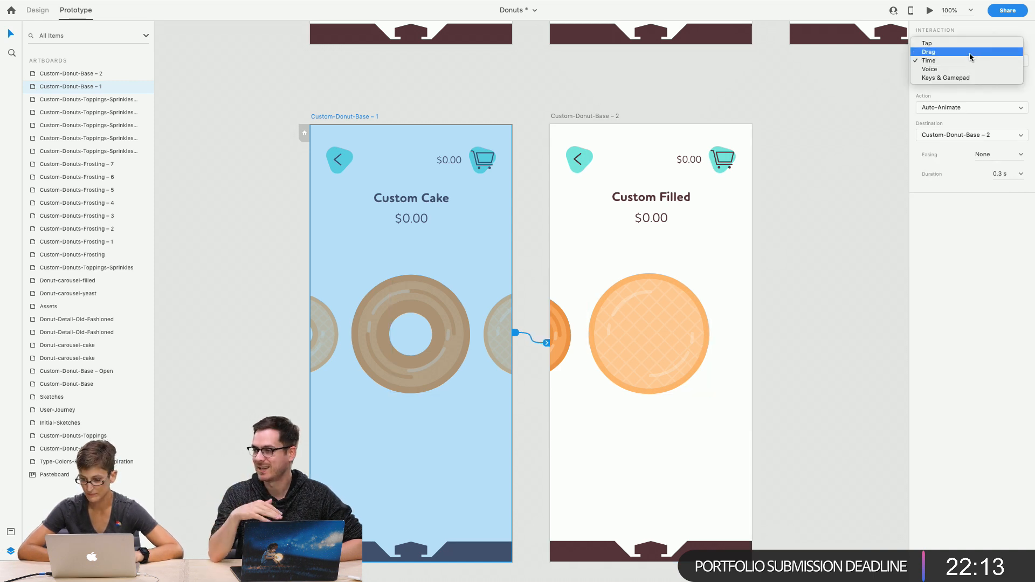
left_click(965, 57)
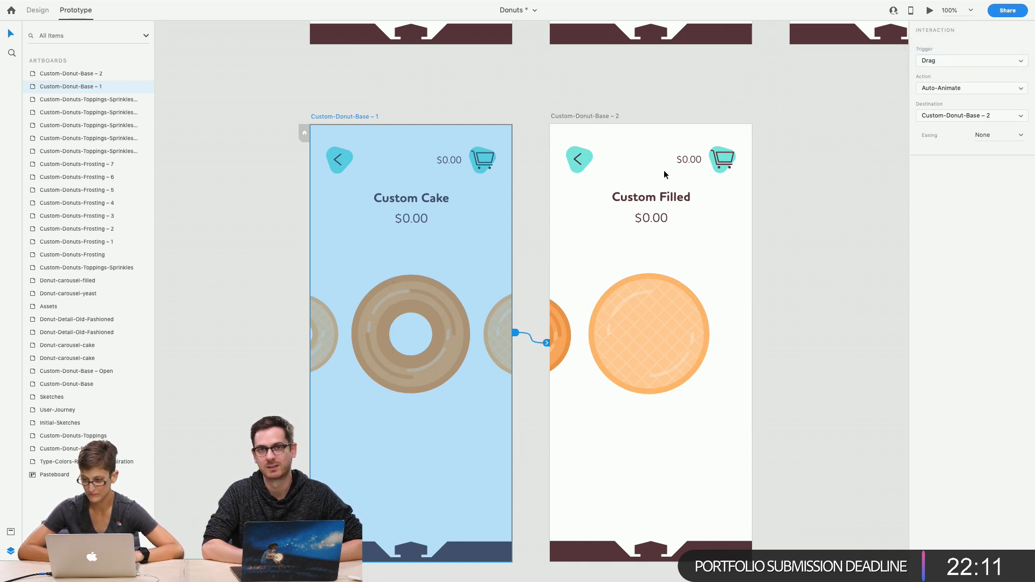
Preview the prototype from Custom-Donut-Base – 1 and swipe from the cake donut to the filled donut
left_click(351, 110)
left_click(347, 113)
mouse_move(962, 6)
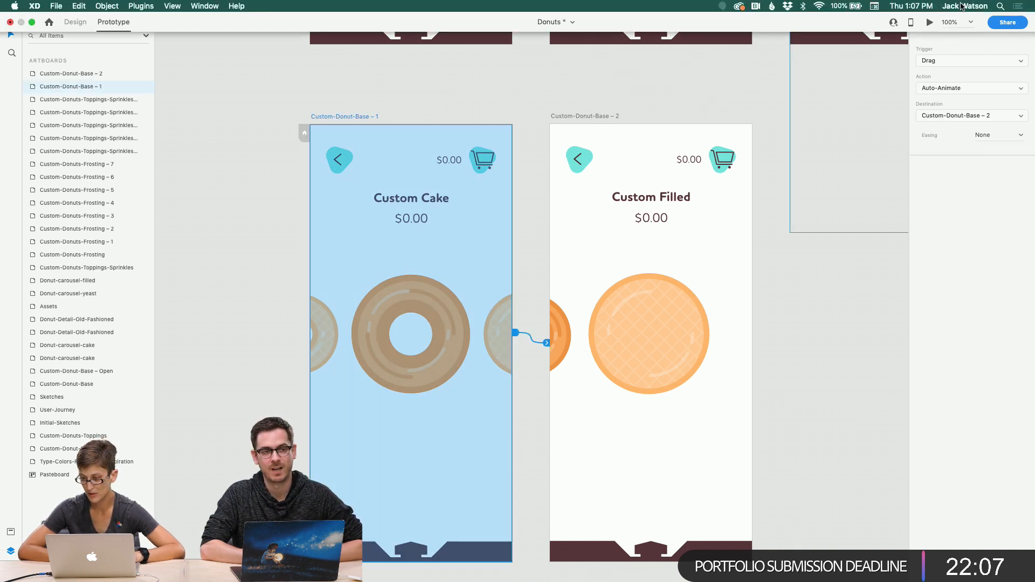
left_click(929, 22)
left_click_drag(555, 275, 439, 280)
mouse_move(93, 2)
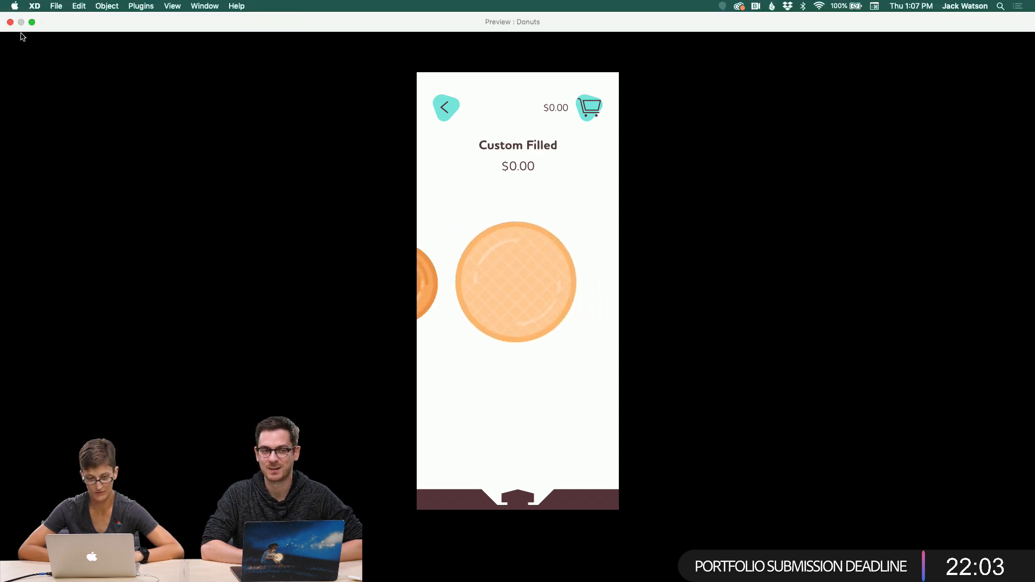
left_click(9, 22)
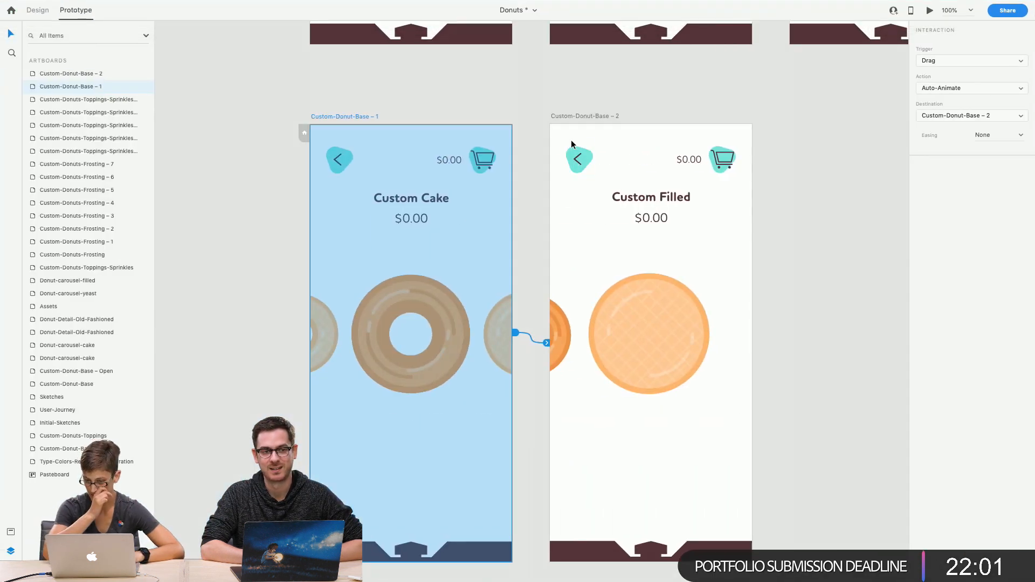
Link the filled donut on Custom-Donut-Base – 2 back to Custom-Donut-Base – 1 with a Drag trigger and Auto-Animate
left_click(569, 119)
left_click(651, 338)
double_click(651, 338)
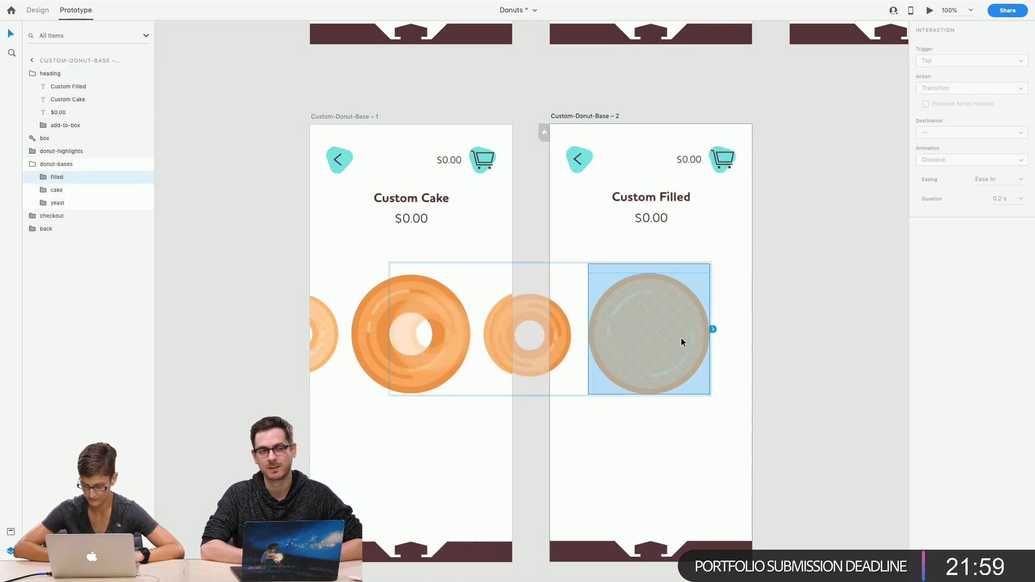
left_click_drag(713, 329, 510, 227)
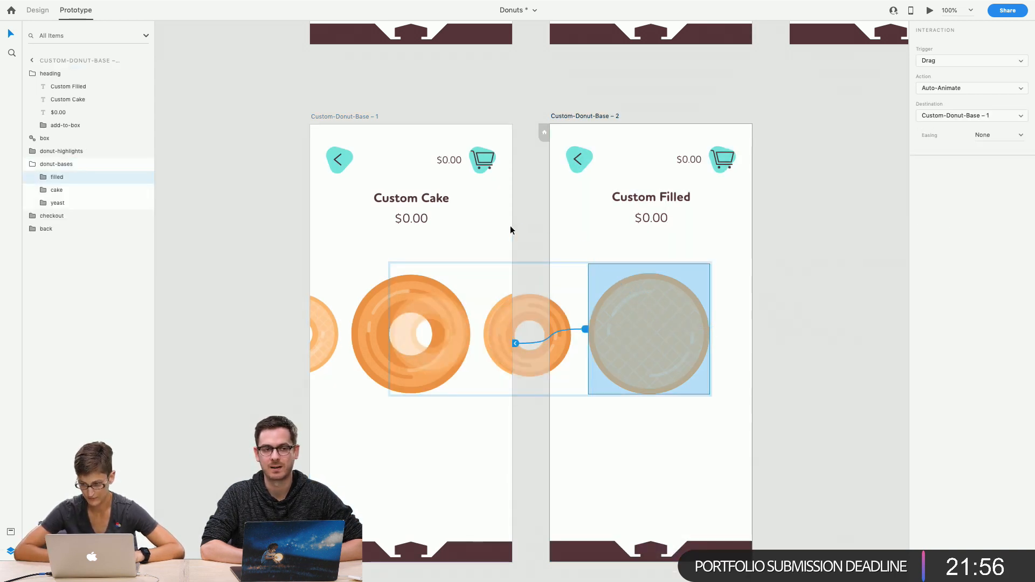
Preview the carousel from Custom-Donut-Base – 1, swiping to the filled donut and back to the cake donut
left_click(338, 115)
left_click(929, 10)
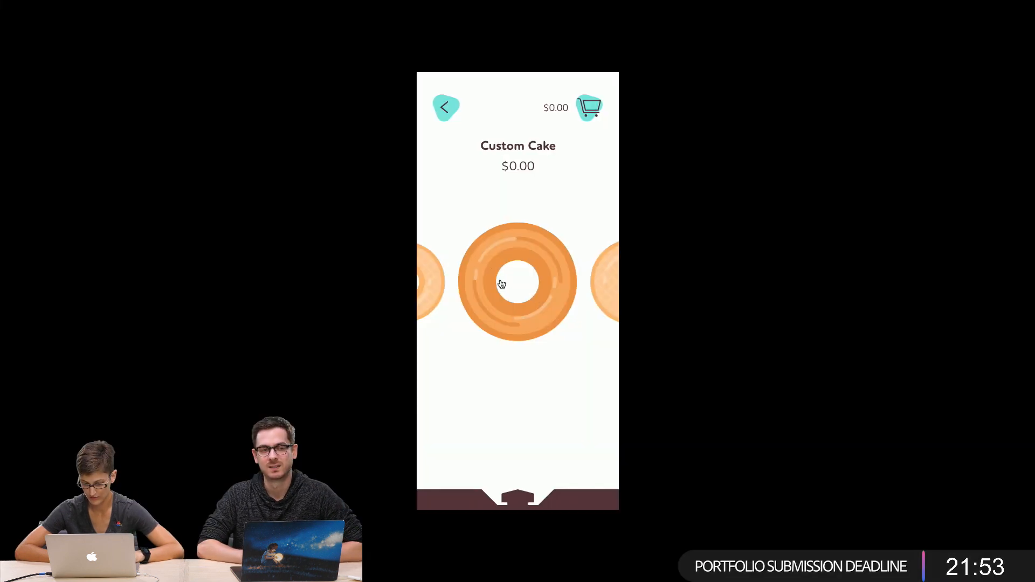
left_click_drag(518, 316, 398, 320)
left_click_drag(462, 293, 572, 262)
mouse_move(16, 2)
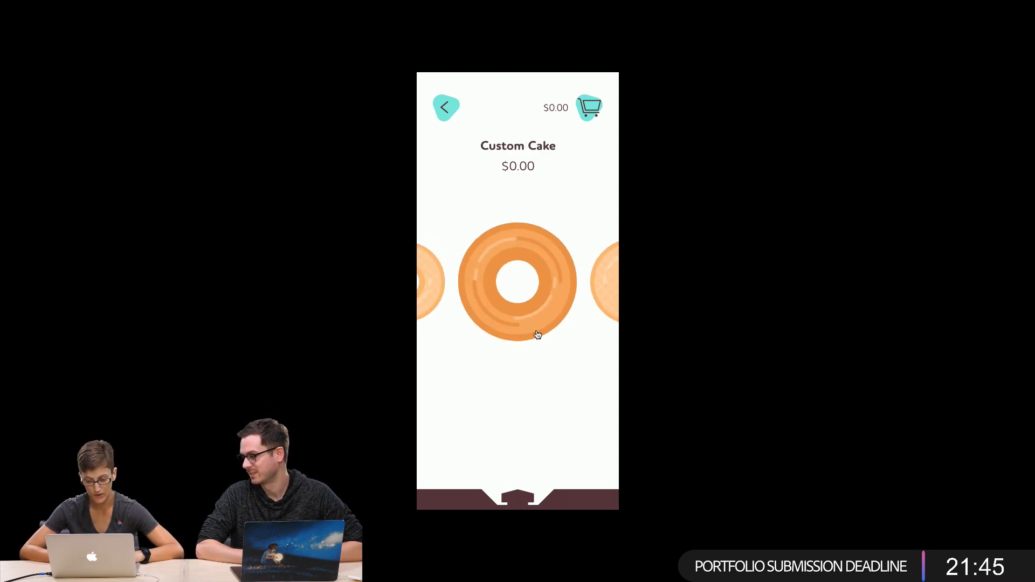
left_click_drag(545, 326, 557, 278)
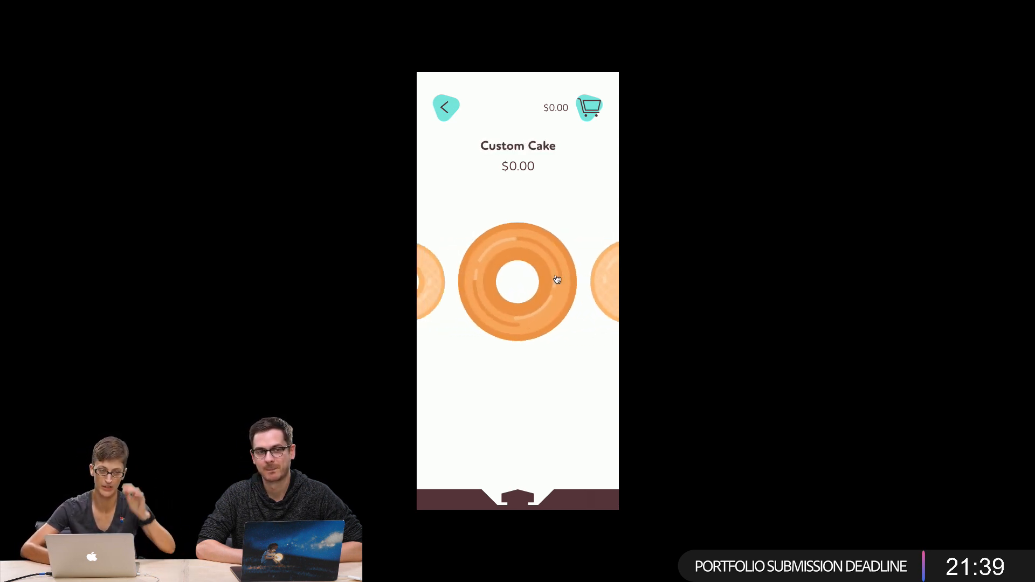
left_click_drag(558, 275, 441, 268)
mouse_move(46, 3)
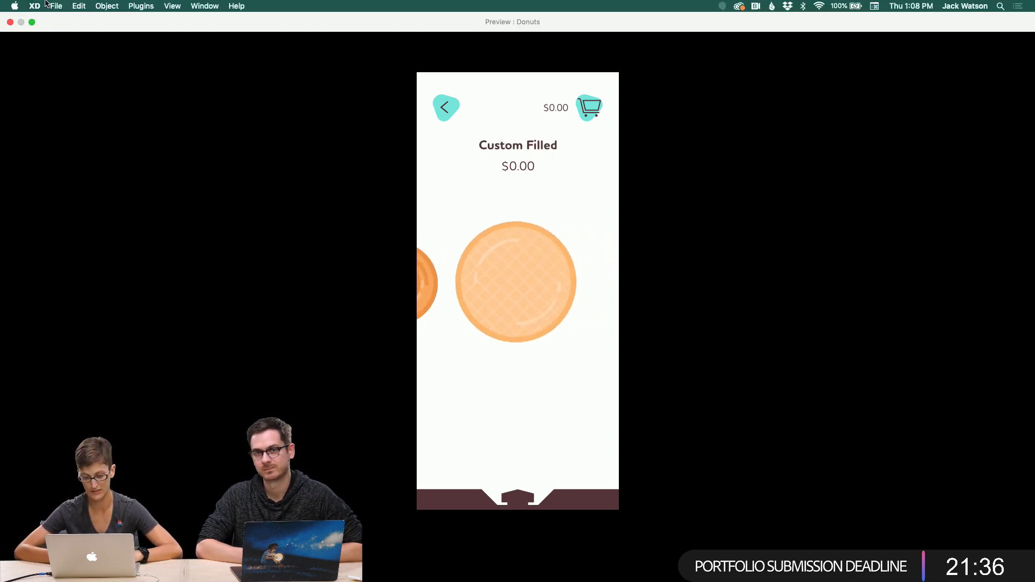
left_click(9, 22)
Review the donut detail, custom base, frosting and sprinkles artboards alongside the new carousel artboards
scroll(226, 286, "up", 5)
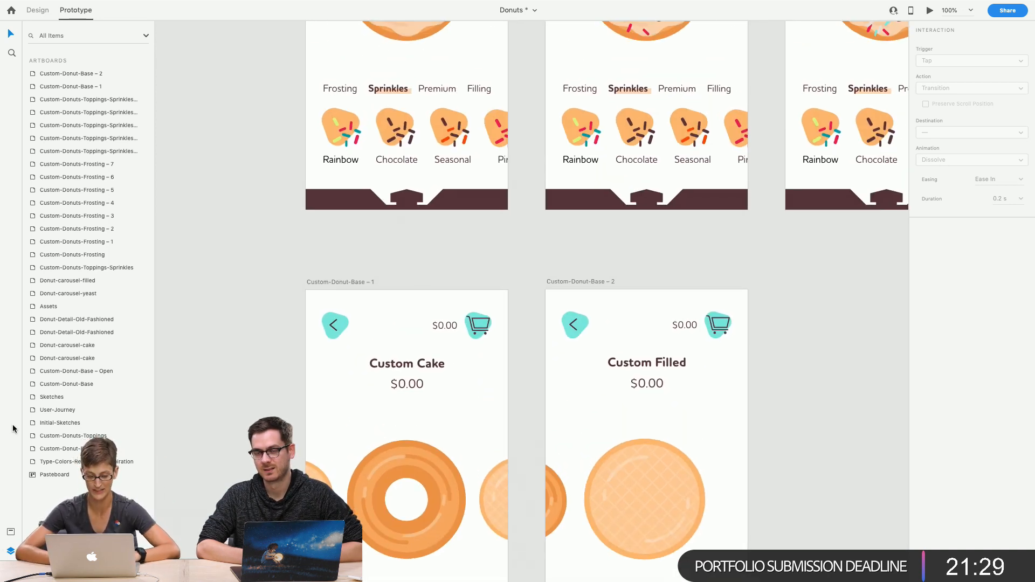
scroll(323, 315, "down", 4)
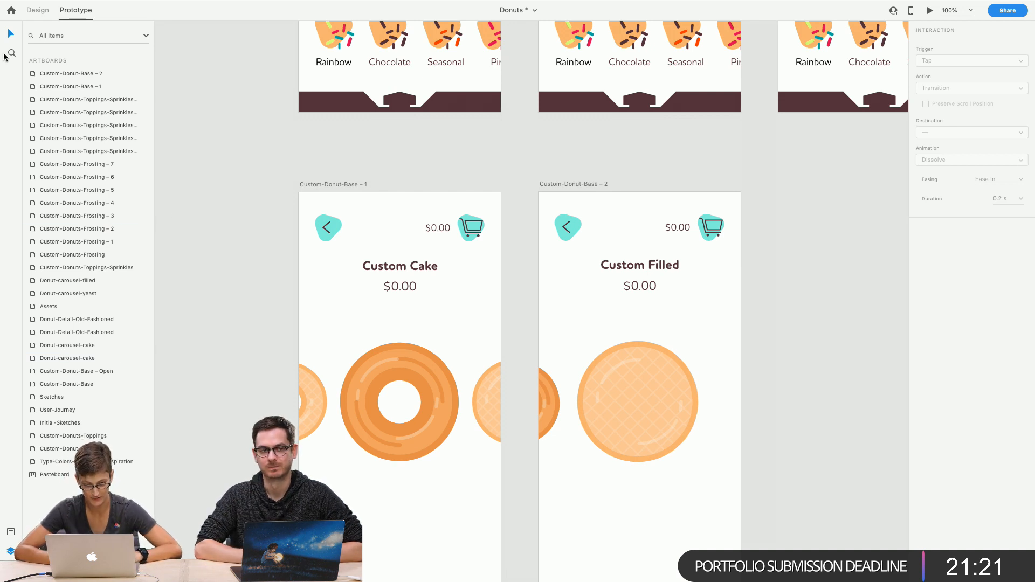
key("z")
left_click(455, 246, "alt")
left_click(455, 245, "alt")
scroll(456, 246, "left", 2)
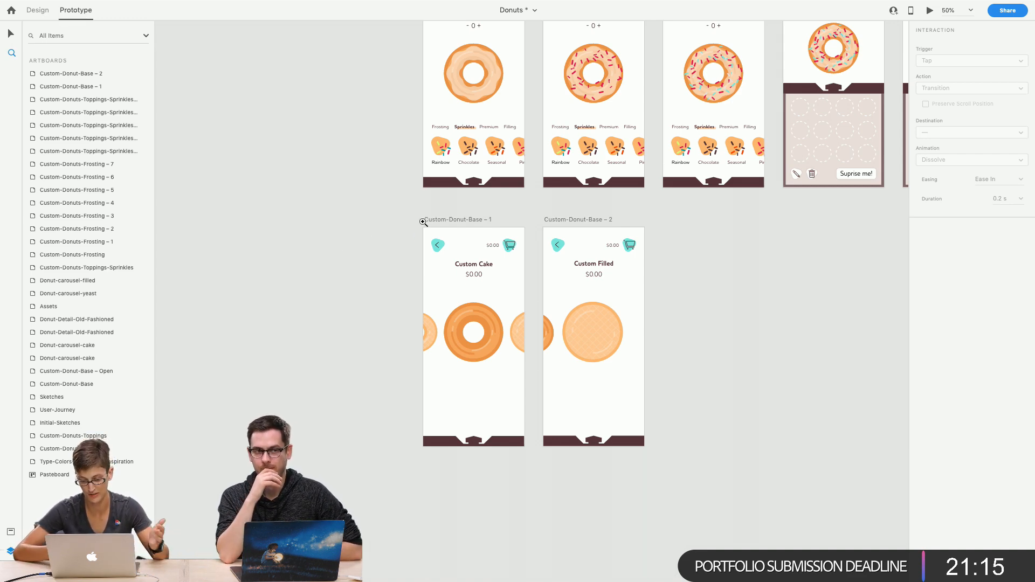
scroll(368, 223, "down", 10)
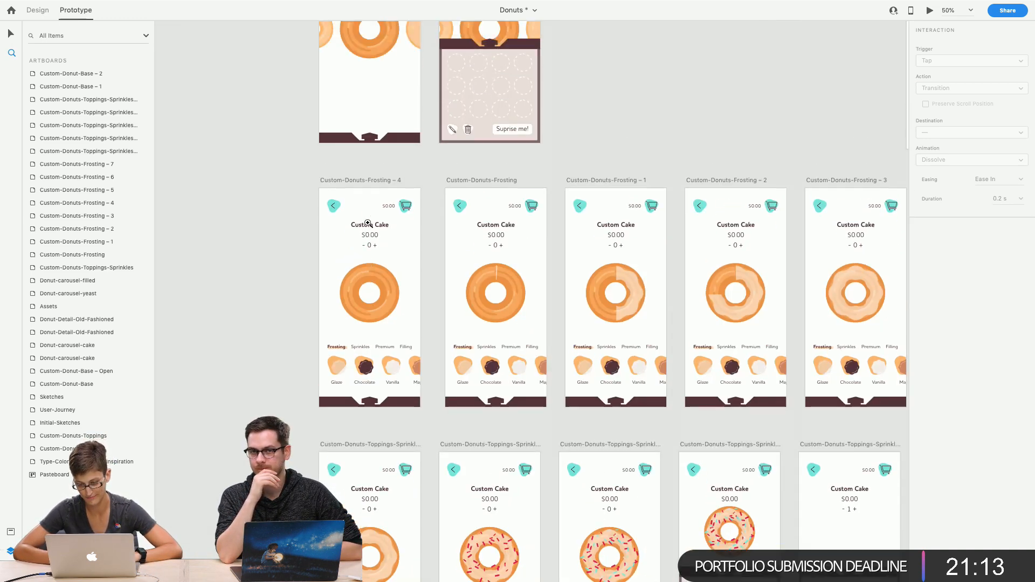
scroll(368, 223, "up", 10)
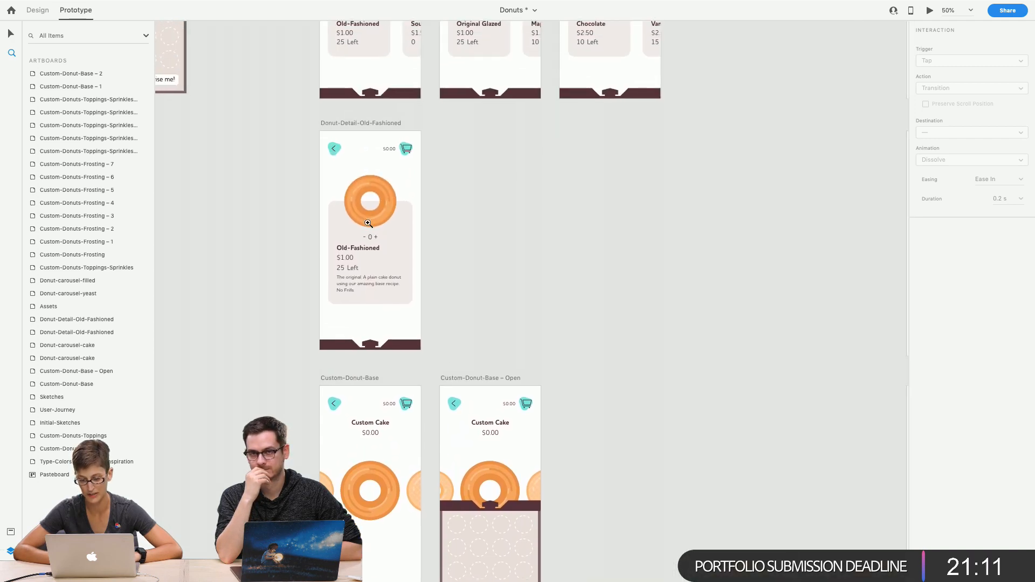
scroll(368, 224, "up", 3)
scroll(368, 223, "down", 14)
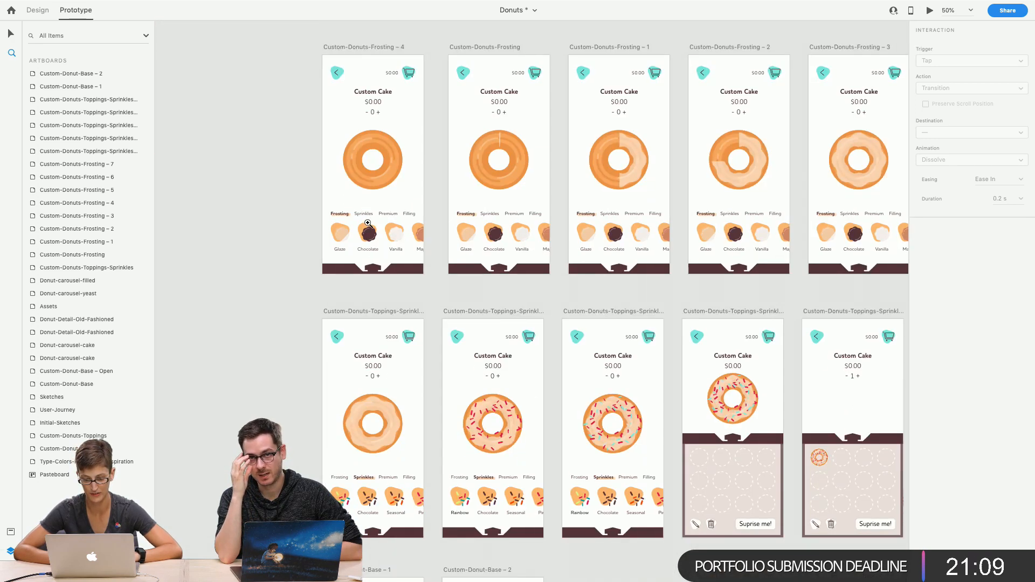
left_click(11, 52)
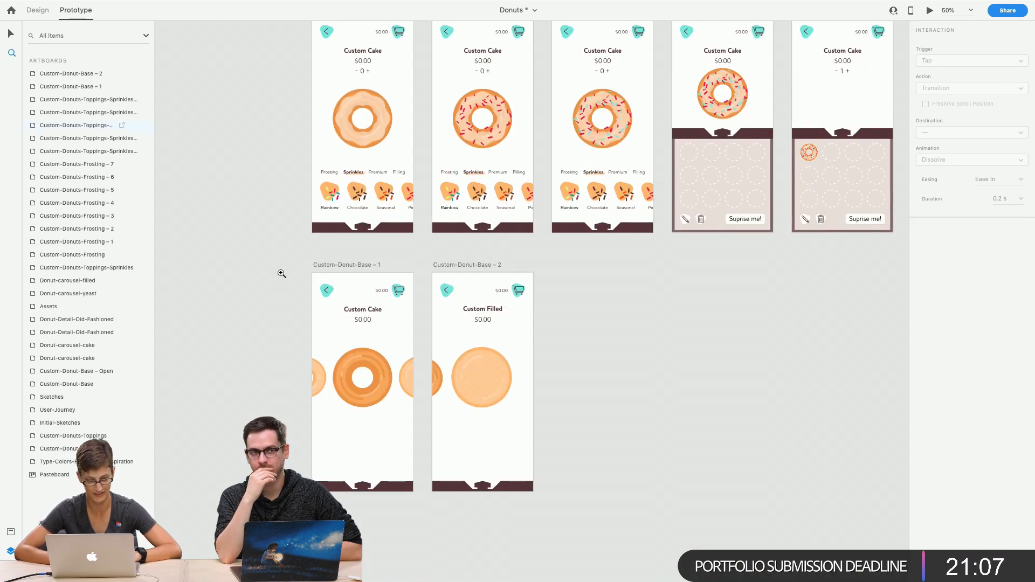
left_click(368, 351)
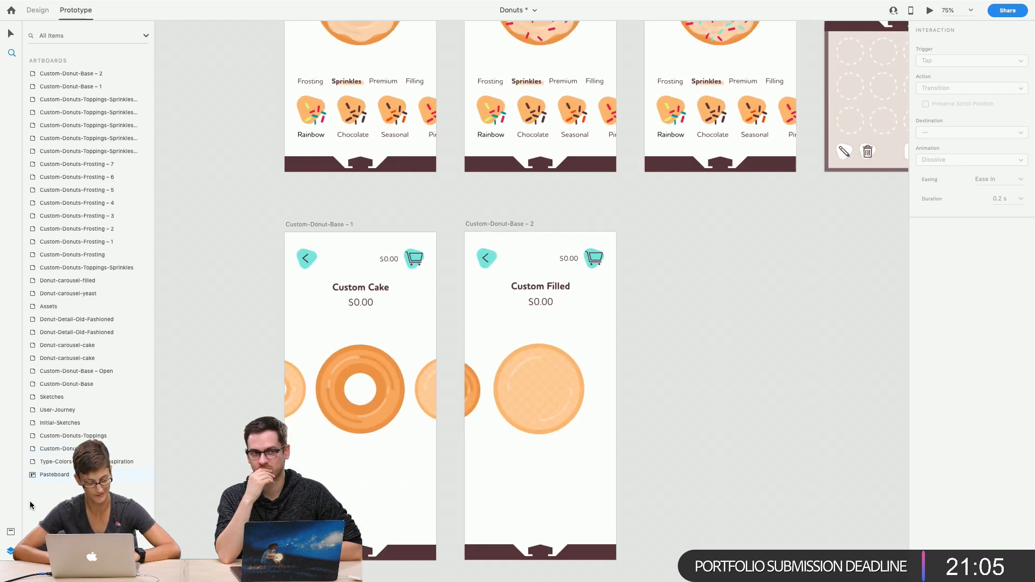
Show the document assets and compare the original custom base artboards with the two carousel artboards
left_click(10, 531)
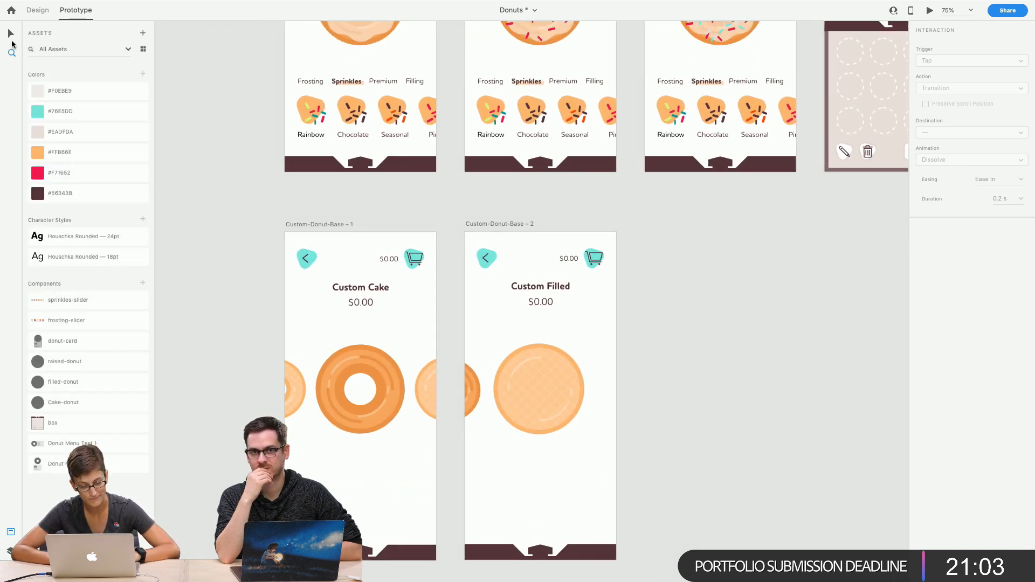
left_click(11, 33)
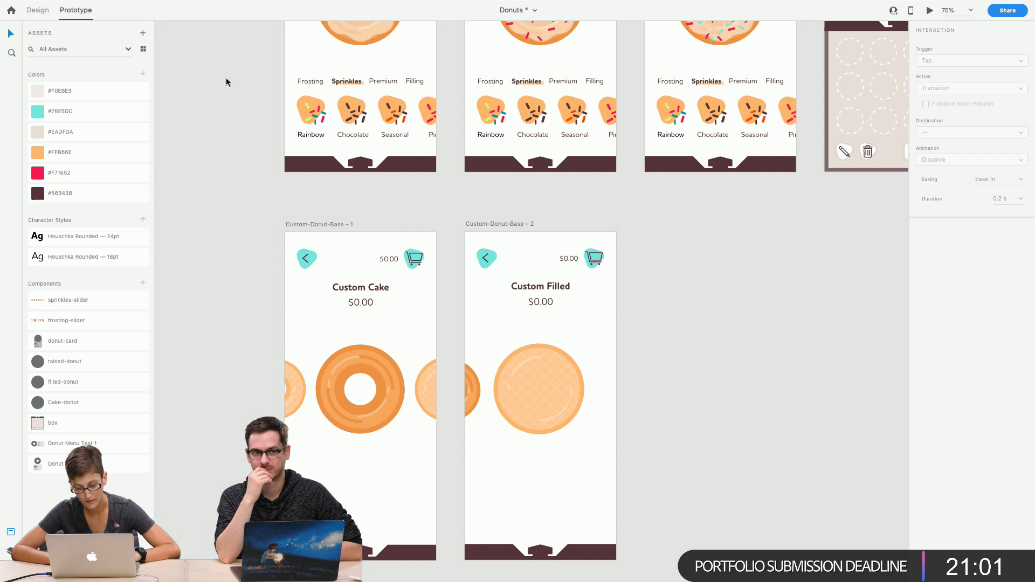
left_click(512, 299)
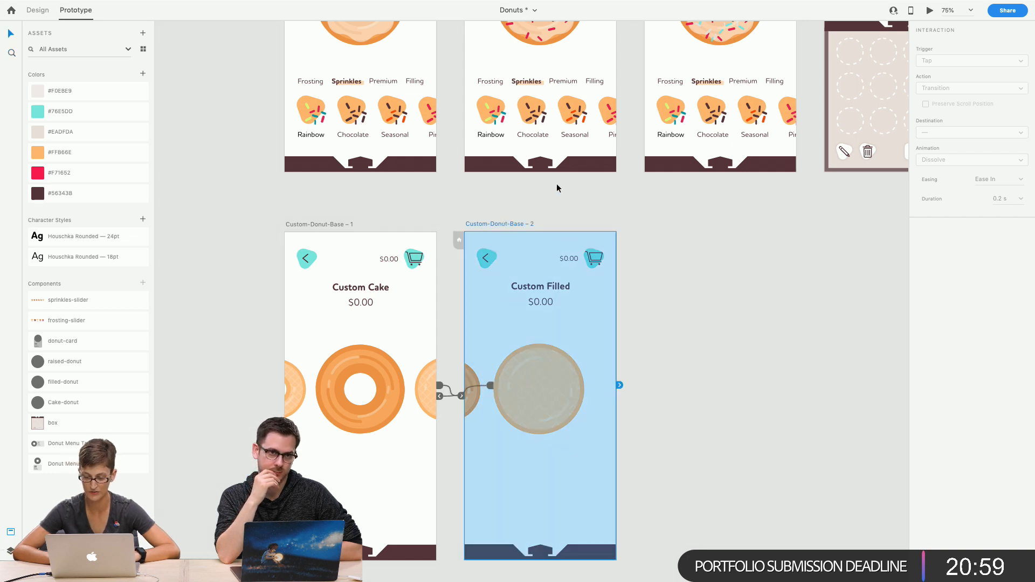
left_click(714, 246)
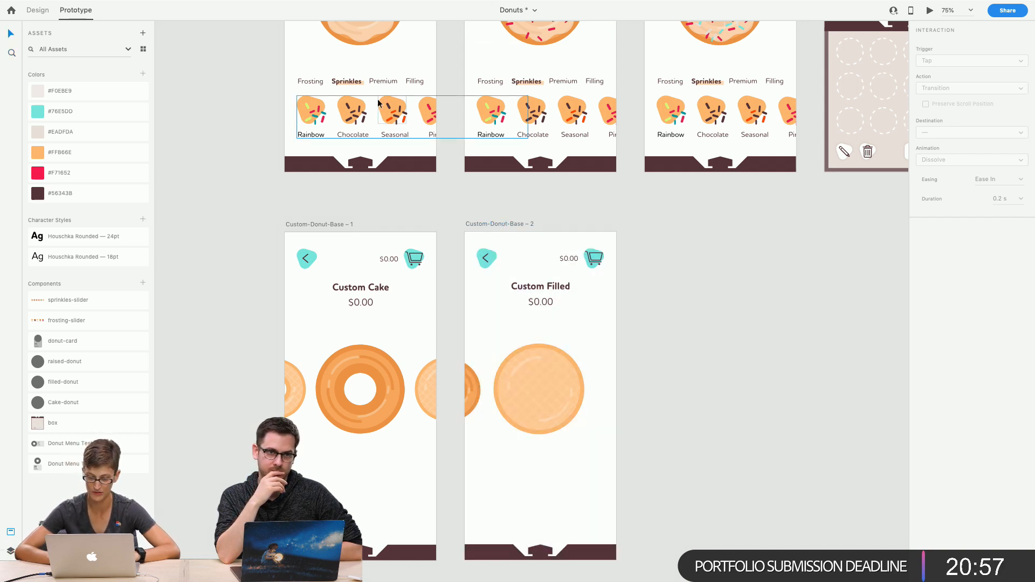
scroll(371, 86, "up", 10)
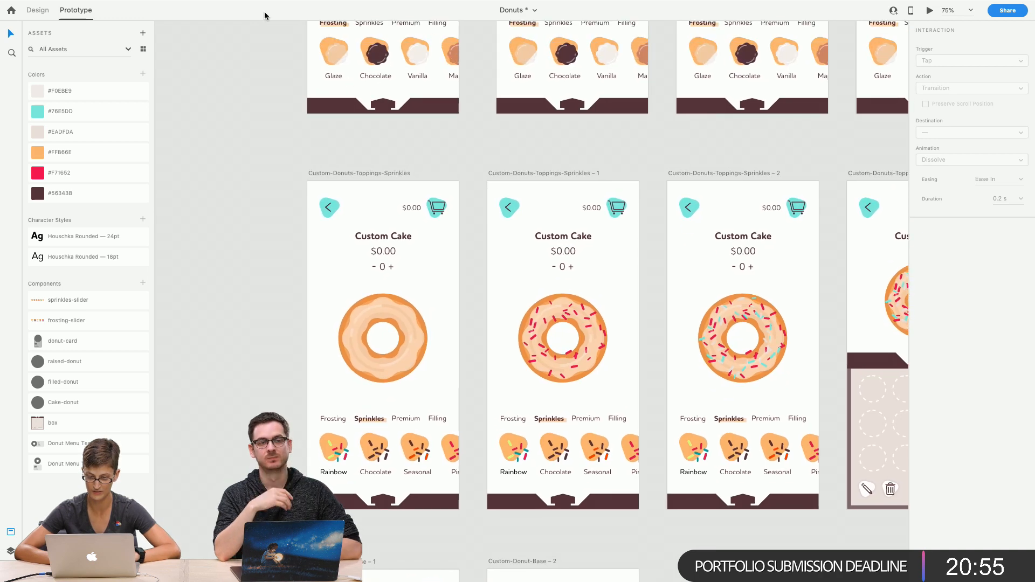
scroll(254, 147, "down", 4)
scroll(254, 147, "up", 10)
scroll(255, 147, "up", 9)
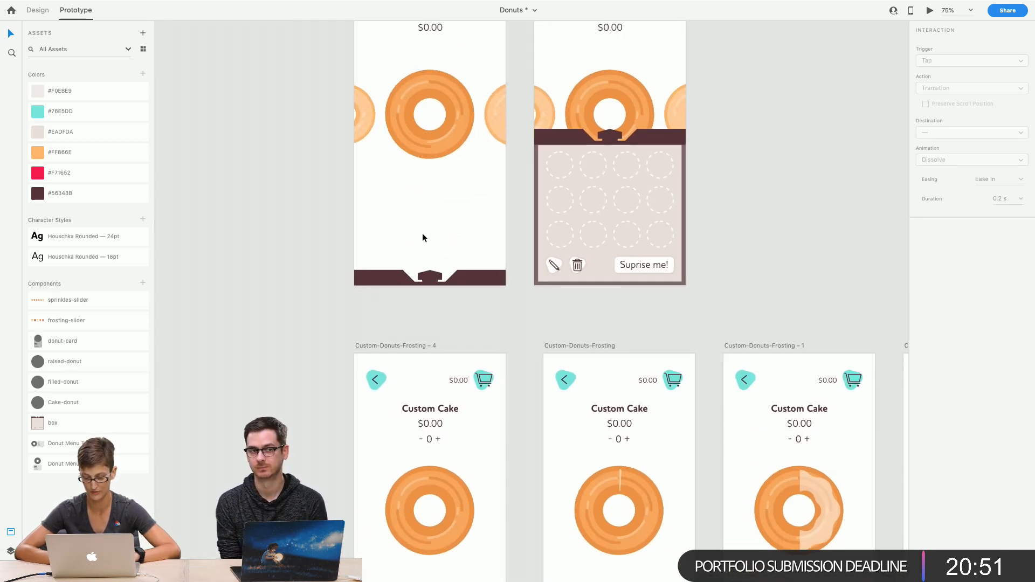
scroll(423, 236, "down", 20)
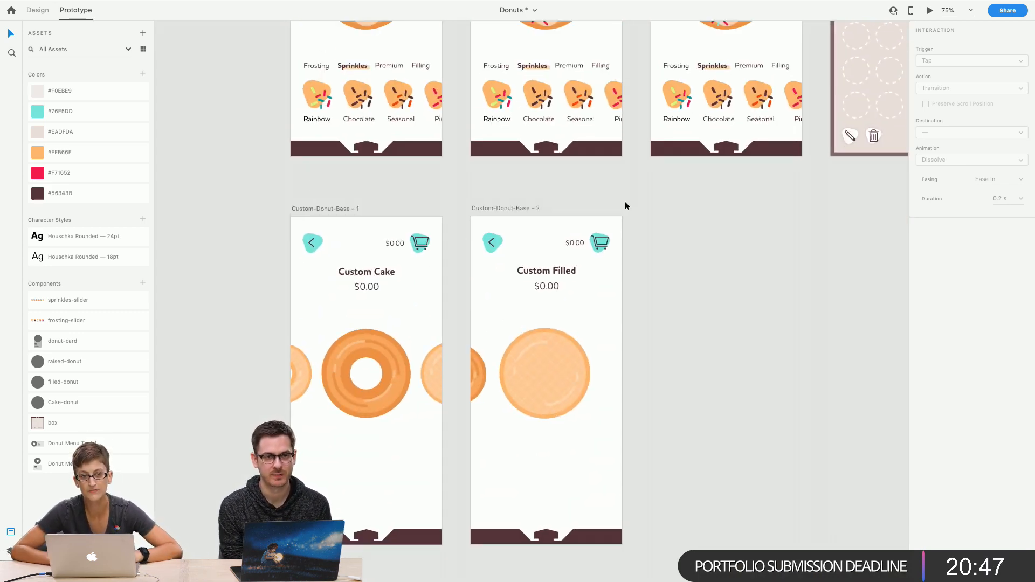
Duplicate the Custom-Donut-Base – 2 artboard to start a third carousel state
left_click(507, 208)
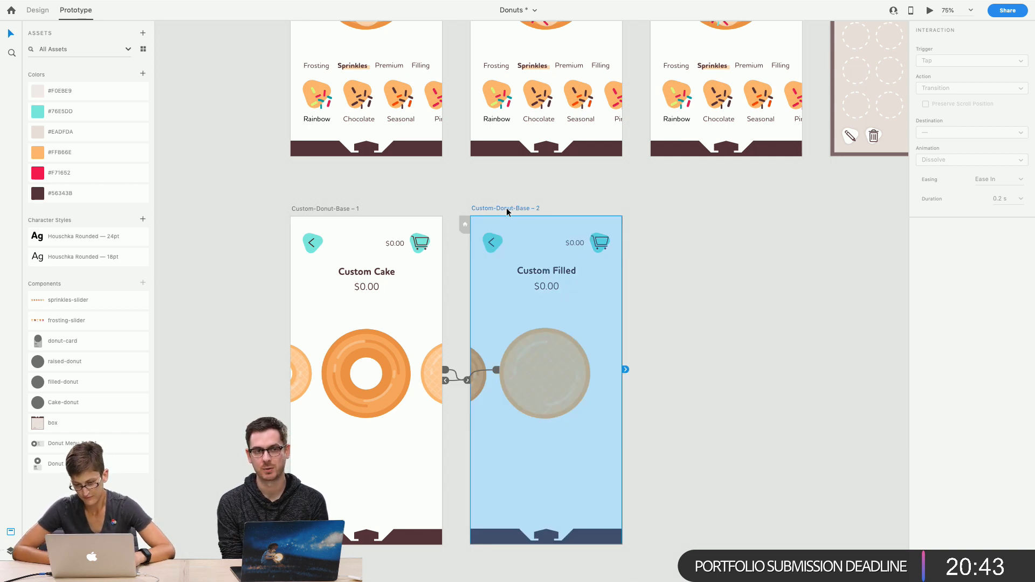
key("super+d")
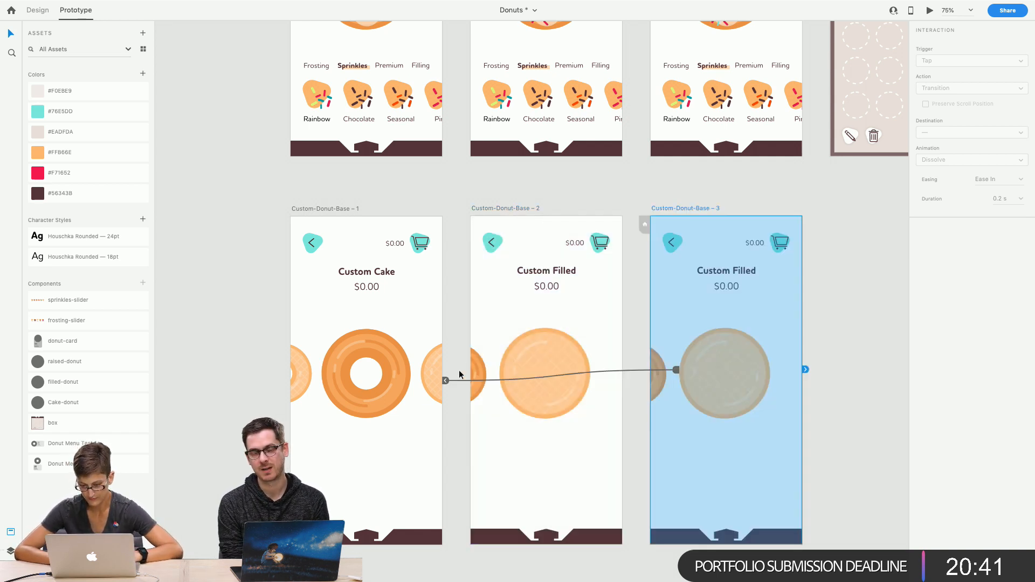
left_click_drag(445, 381, 629, 419)
scroll(630, 419, "right", 2)
Set the cake and yeast donuts in the donut-bases group on Custom-Donut-Base – 3 to 0% opacity in design mode
left_click(628, 416)
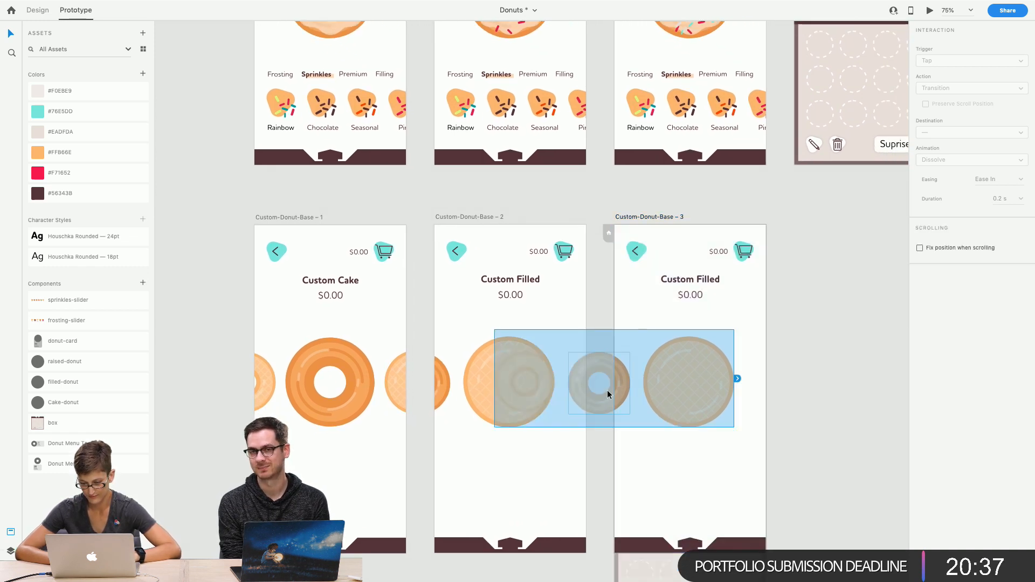
double_click(622, 393)
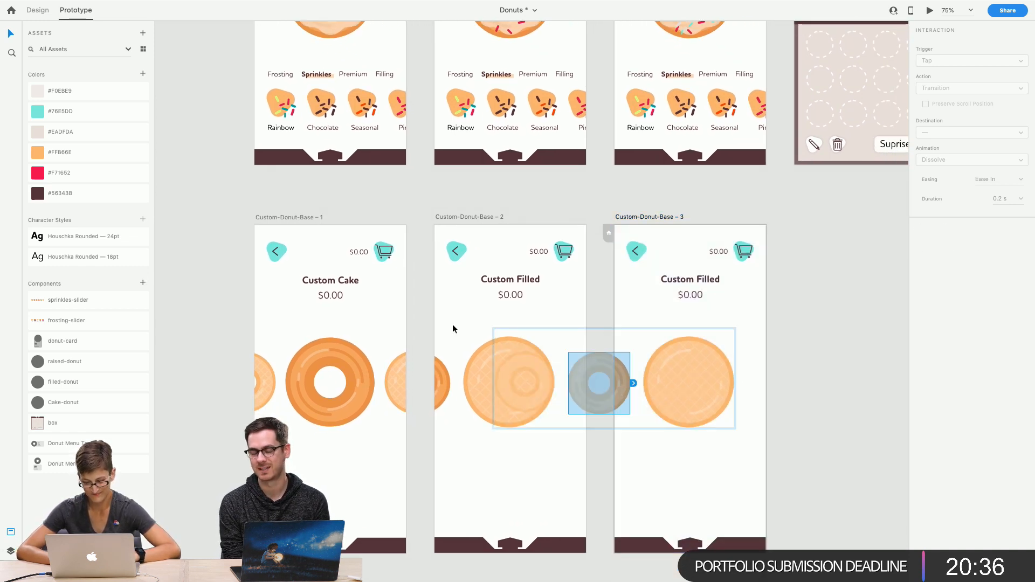
left_click(10, 551)
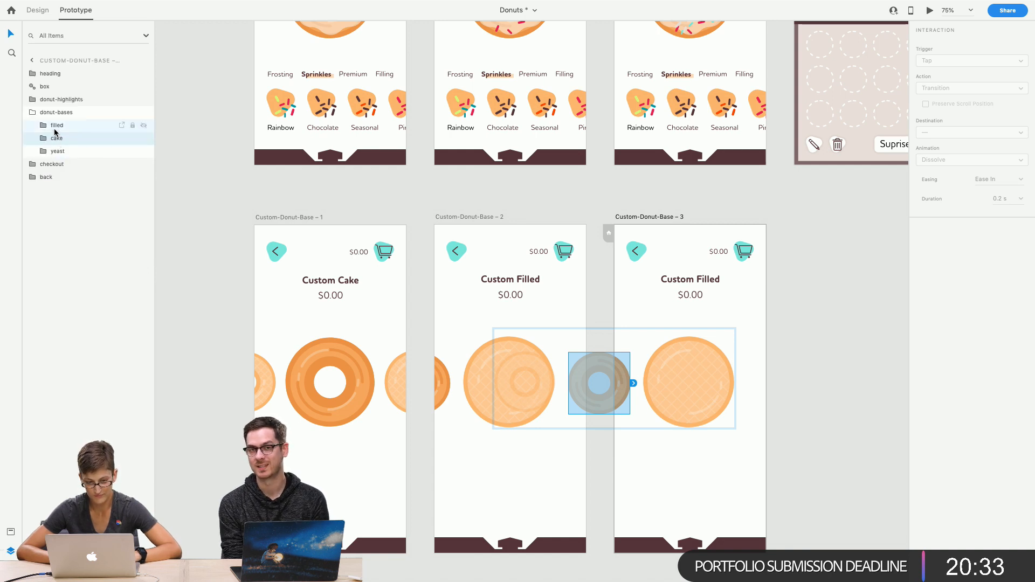
left_click(58, 151)
left_click(61, 138, "shift")
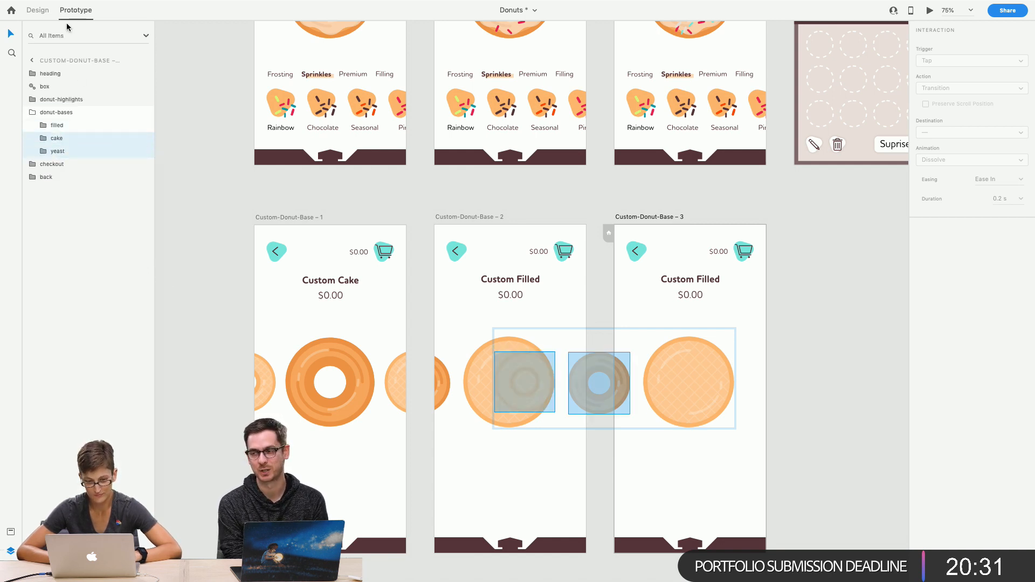
left_click(39, 11)
left_click_drag(1024, 199, 954, 199)
Select the cake-highlight and yeast-highlight layers in the donut-highlights group on Custom-Donut-Base – 3
left_click(33, 112)
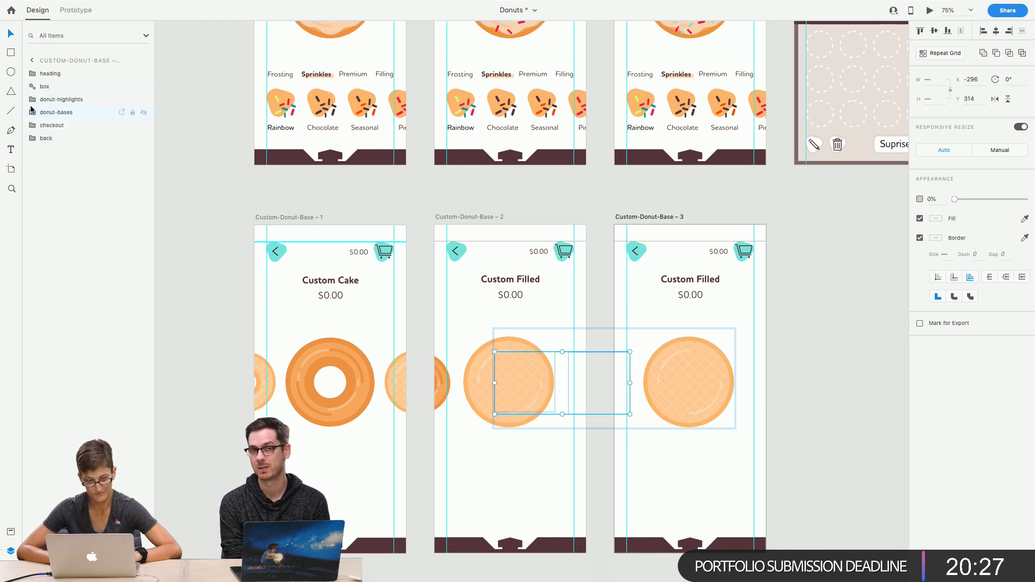
left_click(33, 99)
left_click(45, 115)
left_click(39, 113)
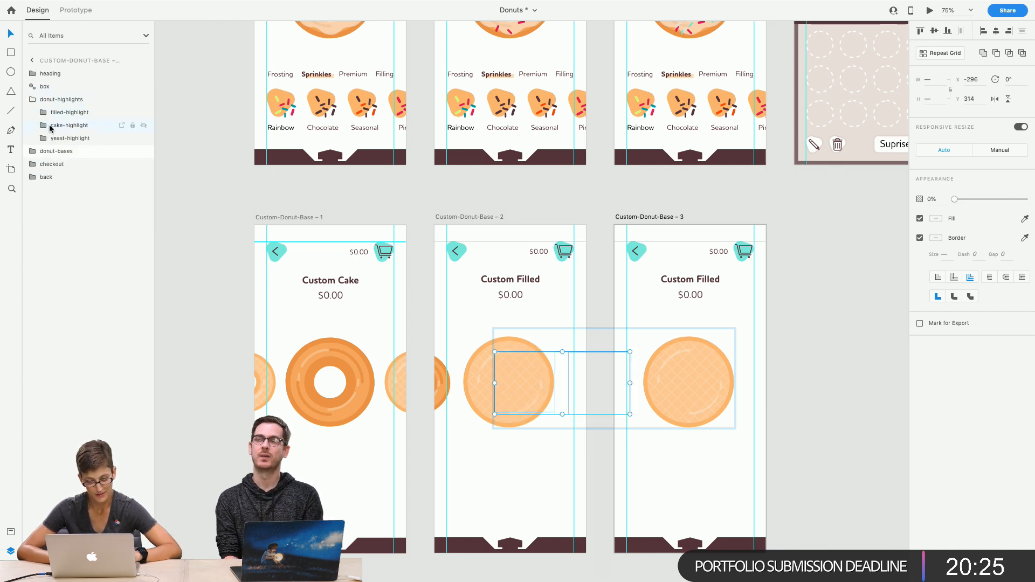
left_click(57, 126)
left_click(60, 140, "shift")
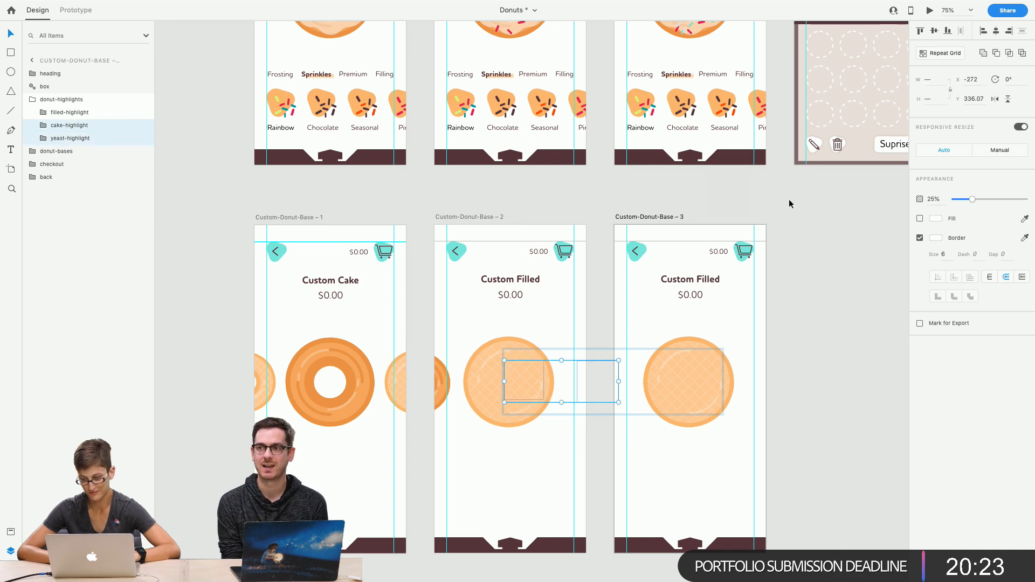
left_click(709, 201)
Set the add-to-box quantity counter in the heading group on Custom-Donut-Base – 3 to 100% opacity
scroll(709, 202, "up", 5)
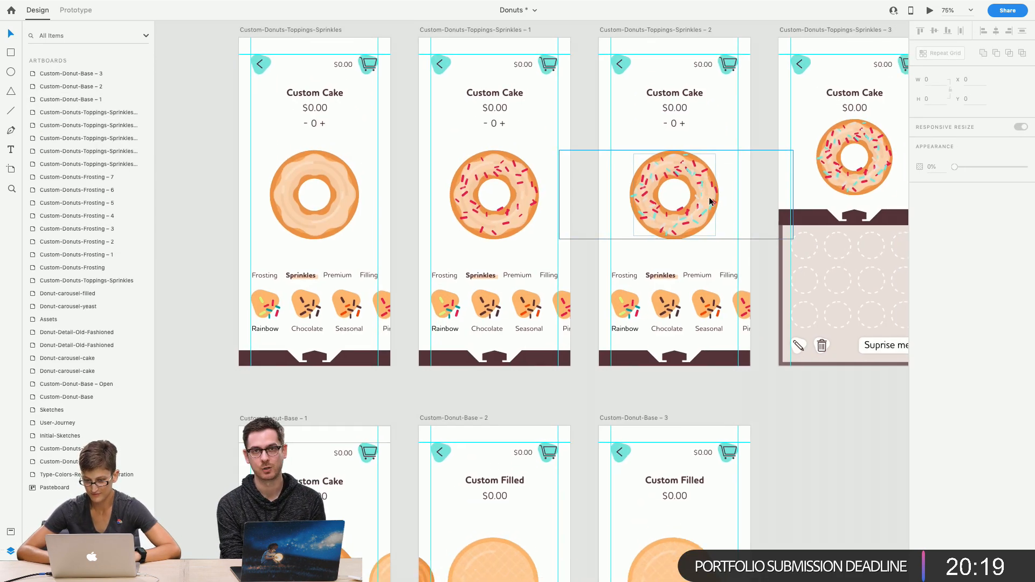
left_click(664, 501)
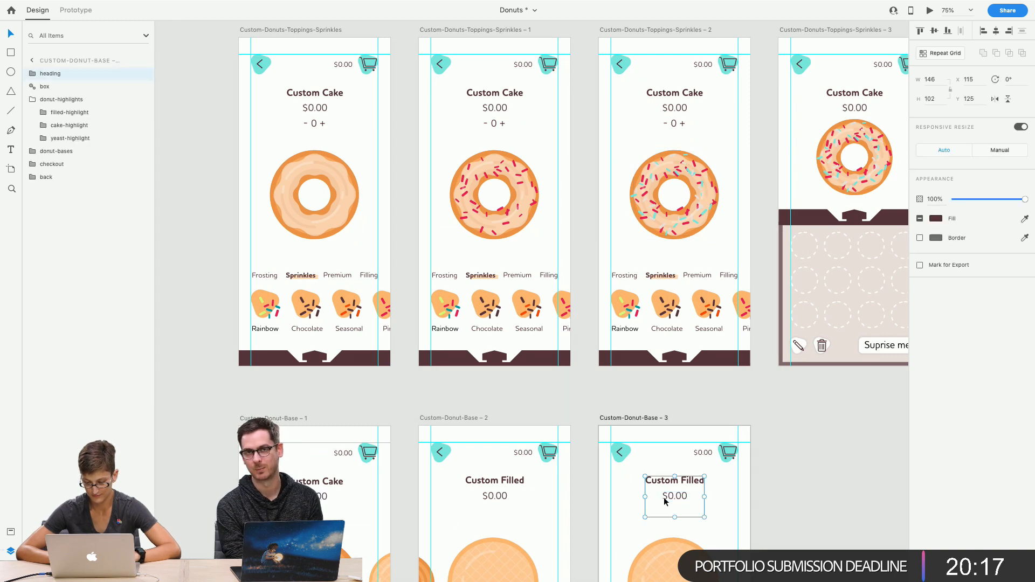
left_click(32, 73)
left_click(56, 112)
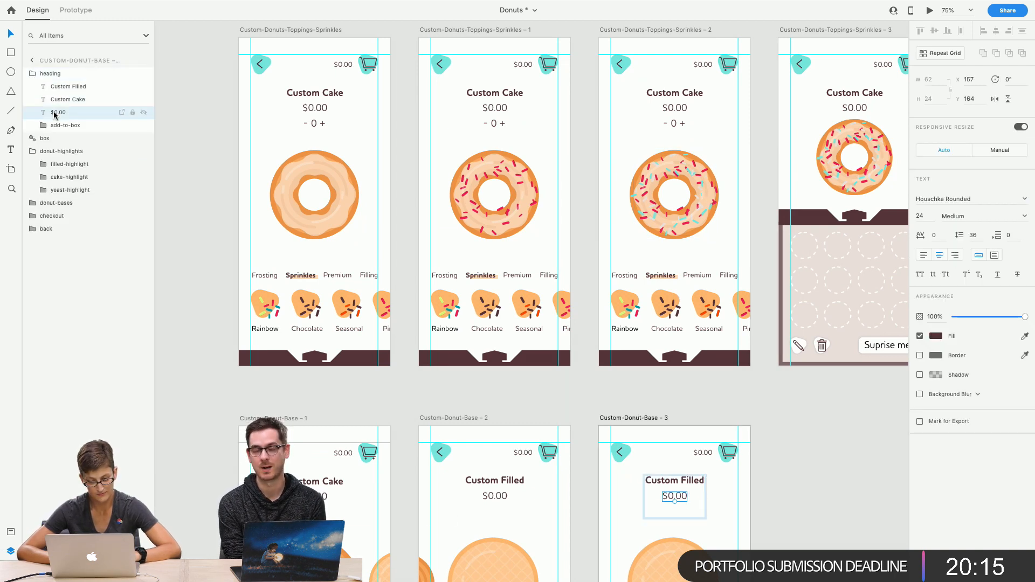
left_click(58, 126)
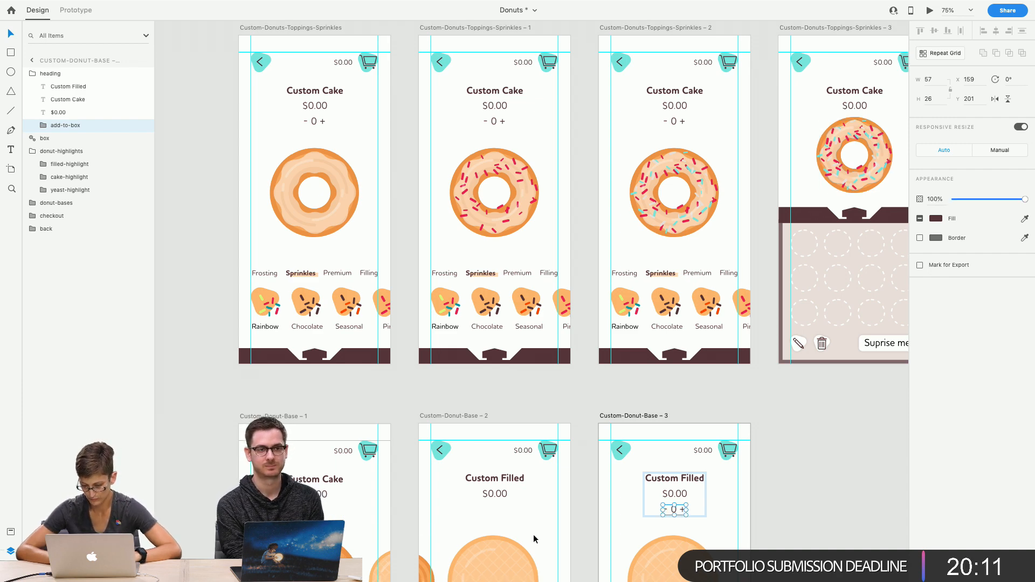
scroll(532, 535, "down", 5)
scroll(532, 535, "down", 2)
left_click(847, 447)
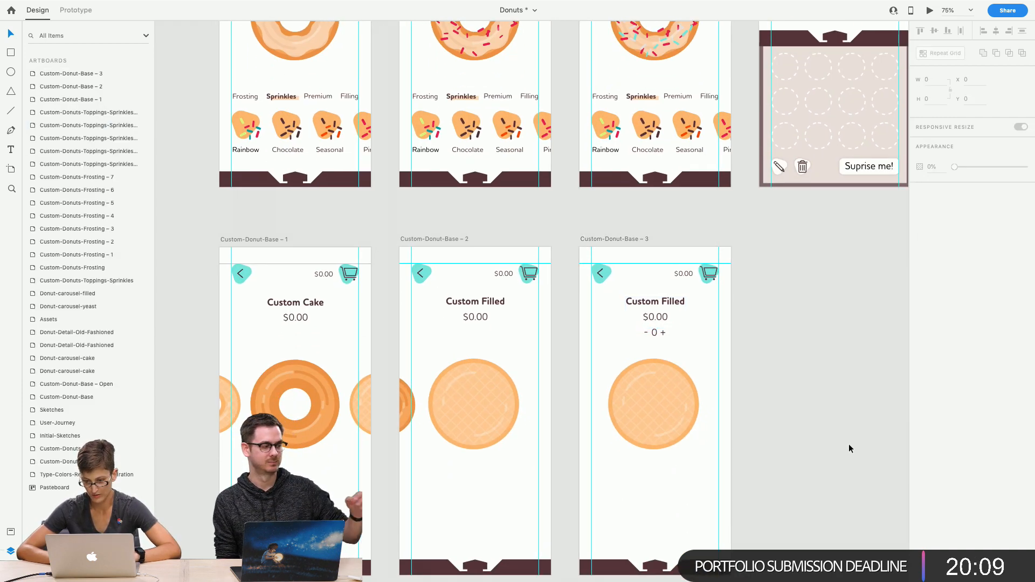
Try to copy the add-ons and sprinkles-slider layers from the first Custom-Donuts-Toppings-Sprinkles artboard onto Custom-Donut-Base – 3
scroll(849, 444, "up", 1)
scroll(849, 444, "left", 1)
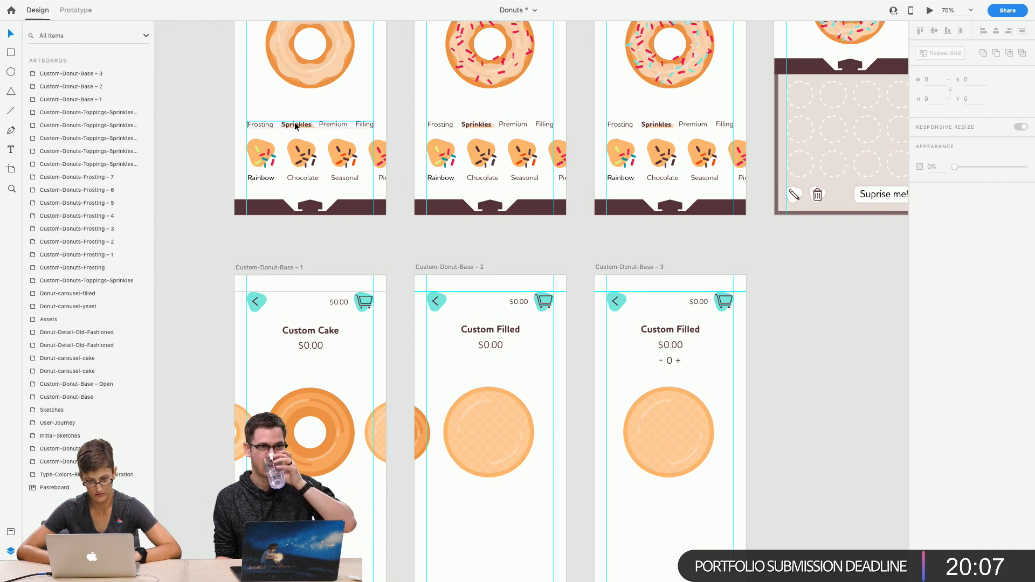
left_click(293, 140)
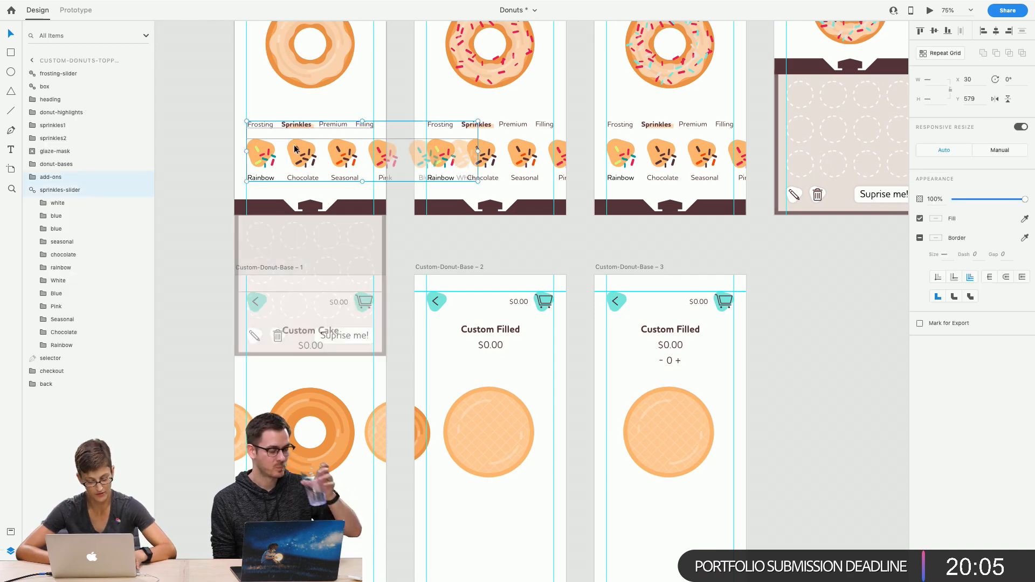
left_click(632, 529)
scroll(632, 530, "down", 2)
scroll(632, 530, "right", 1)
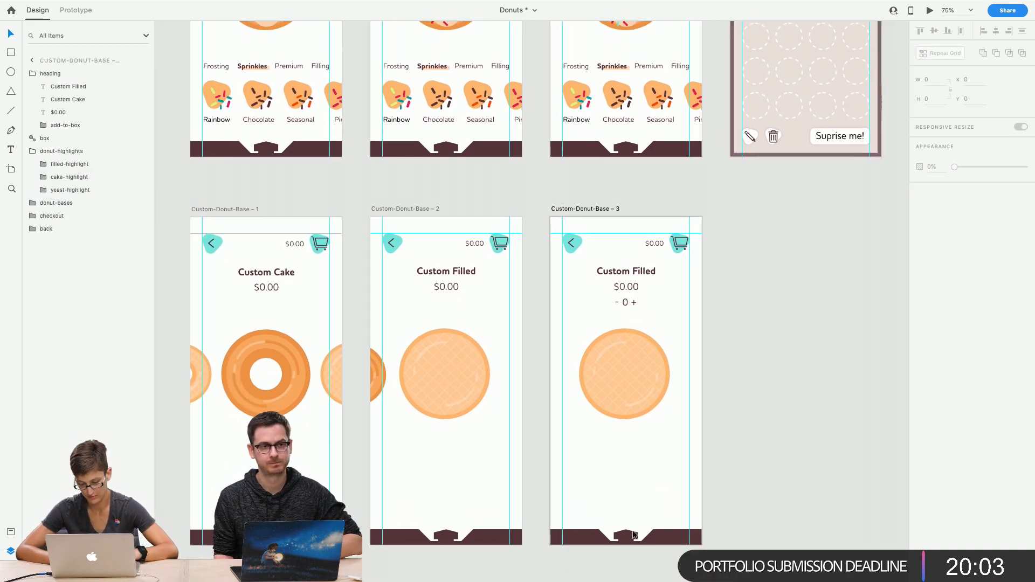
key("super+v")
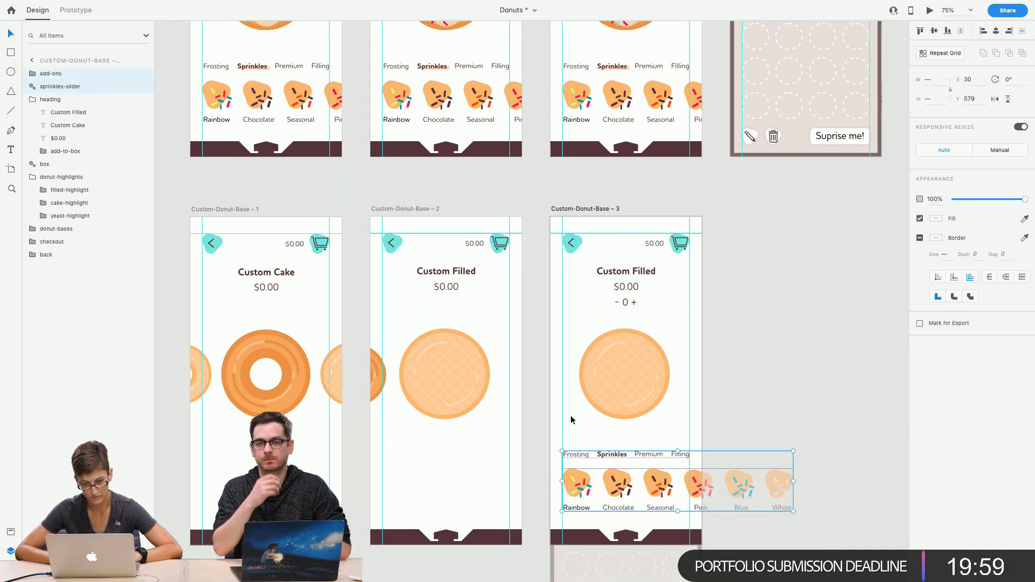
key("super+z")
Copy the add-ons, sprinkles-slider and selector layers from the first Custom-Donuts-Toppings-Sprinkles artboard onto Custom-Donut-Base – 3
left_click(229, 58)
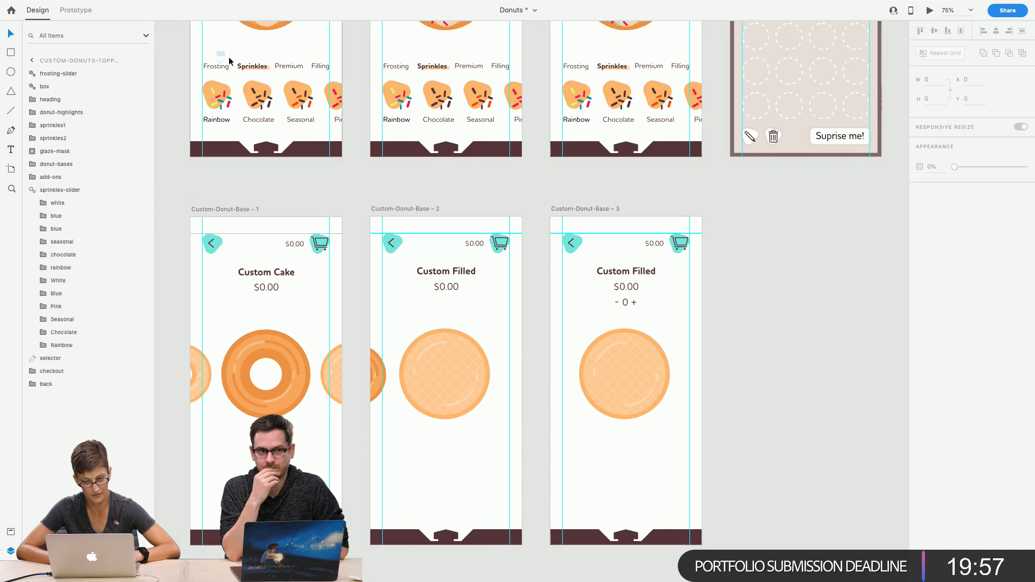
key("super+v")
key("super+z")
left_click(591, 448)
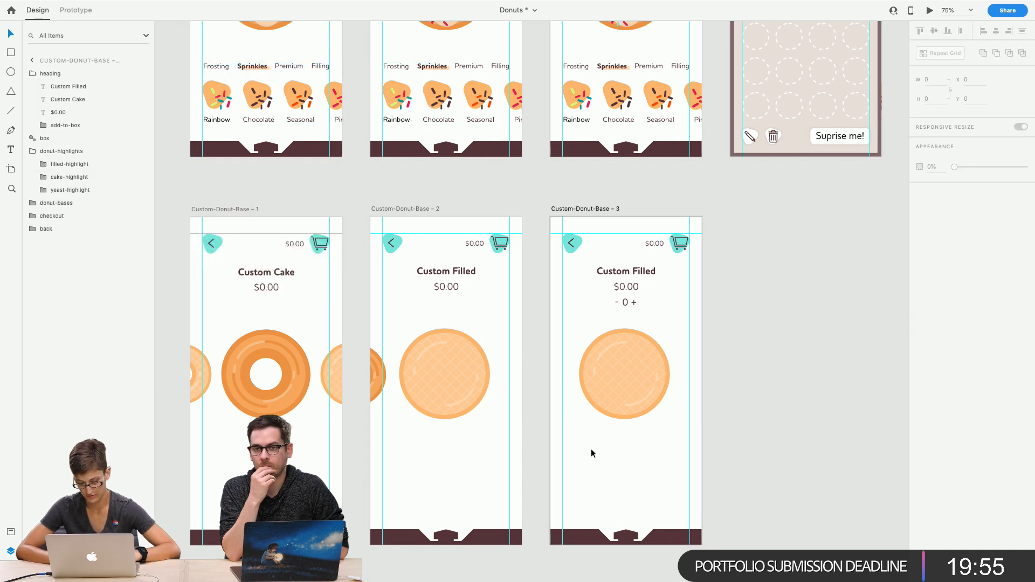
key("super+v")
left_click(751, 435)
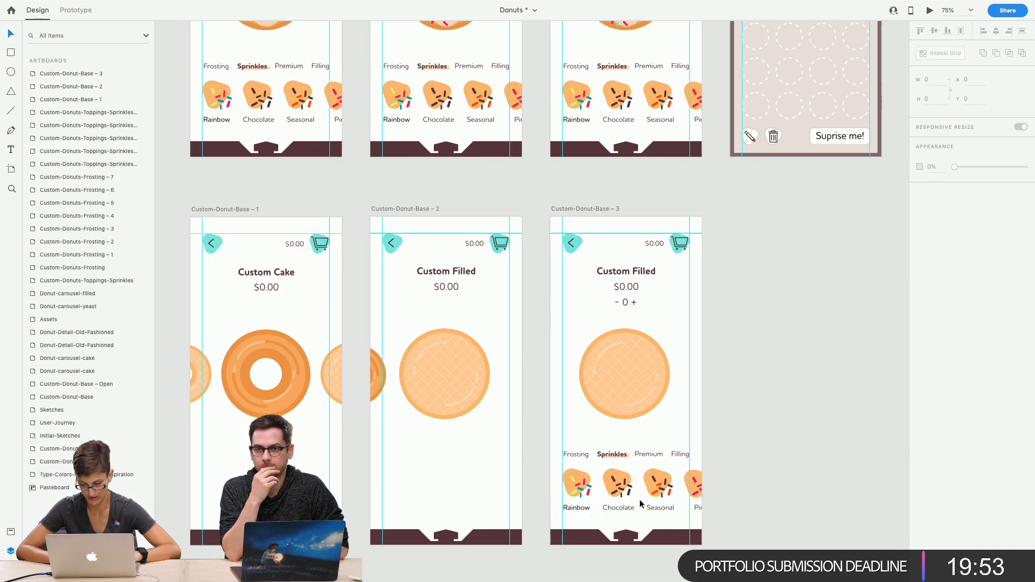
Set the font weight of the Sprinkles label in the pasted add-ons row on Custom-Donut-Base – 3 to Medium
left_click(662, 484)
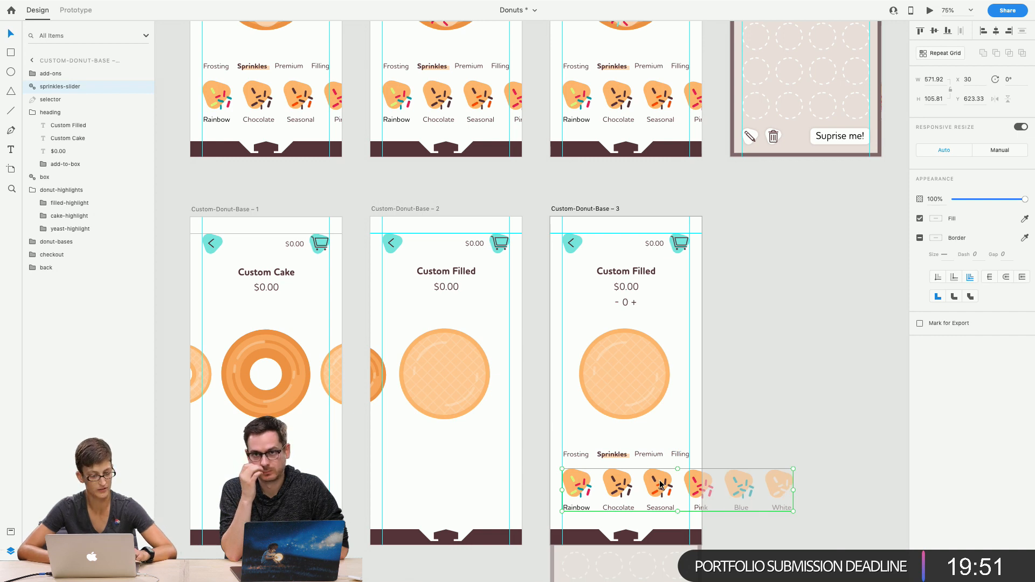
left_click(25, 113)
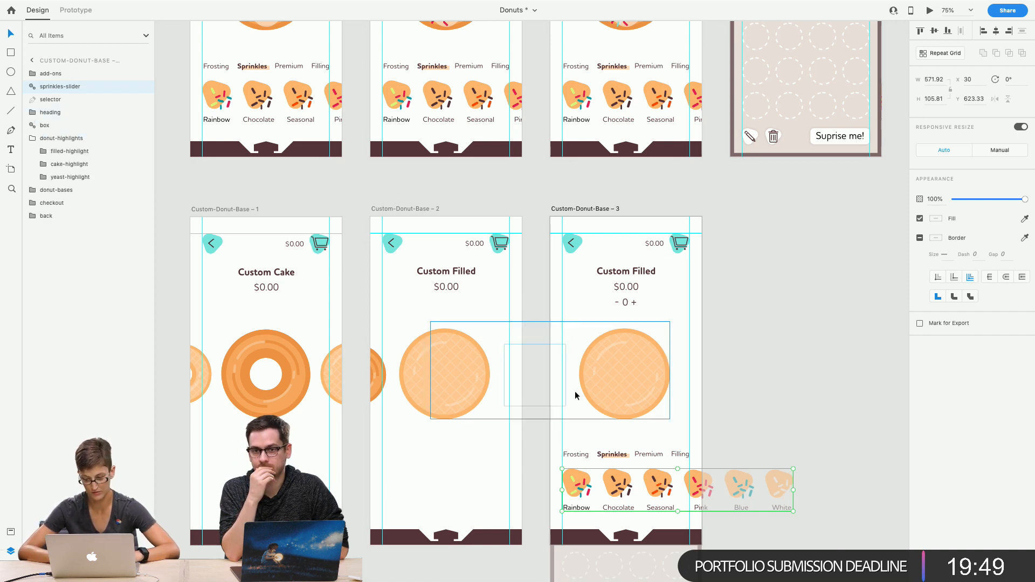
double_click(616, 459)
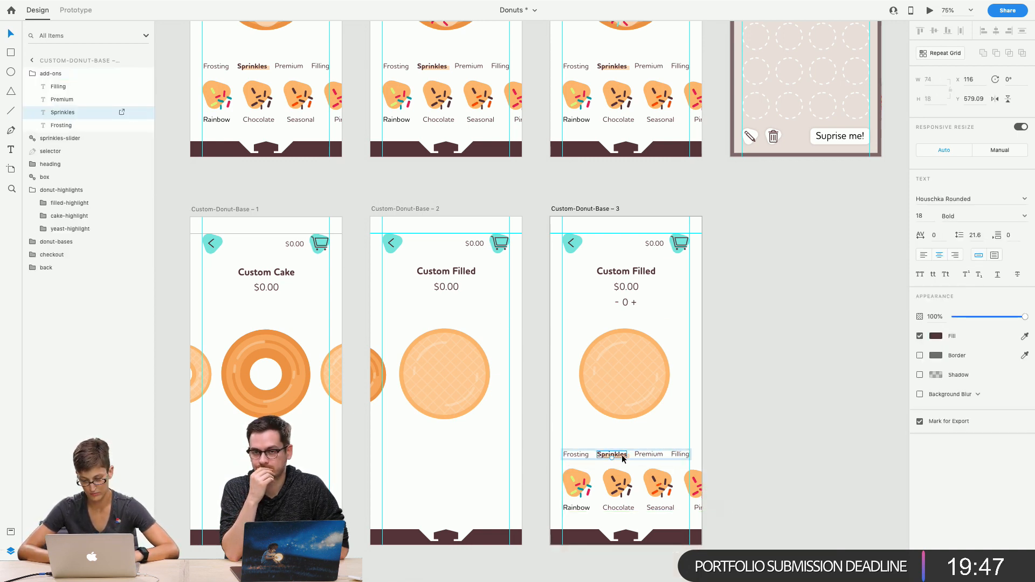
left_click(976, 217)
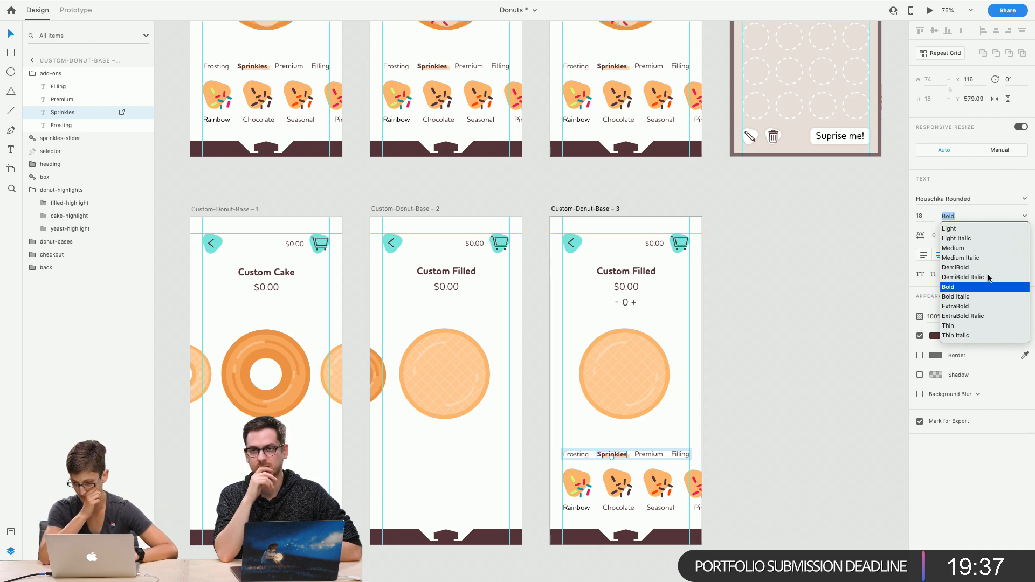
left_click(960, 249)
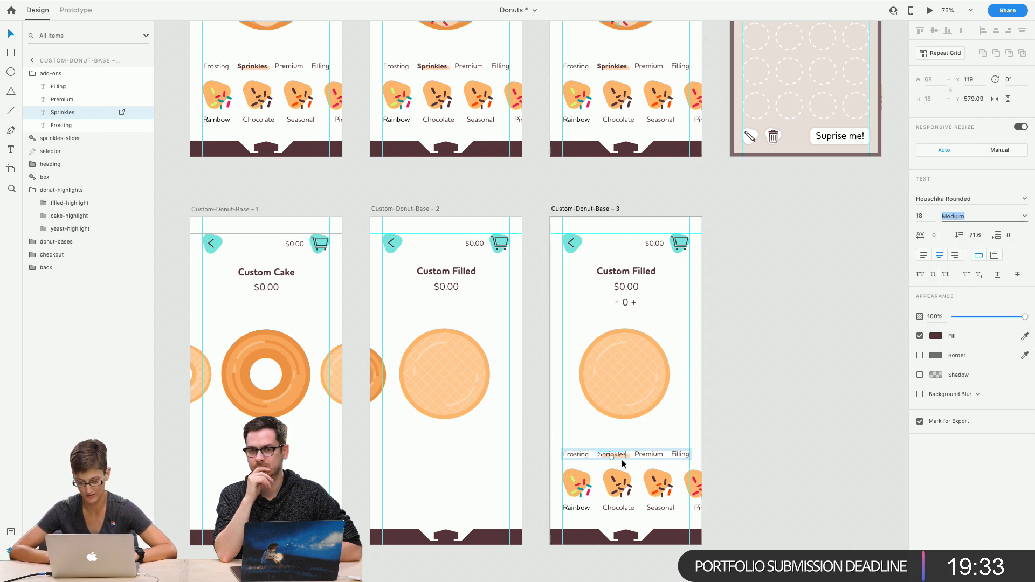
Set the font weight of the Filling label in the add-ons row on Custom-Donut-Base – 3 to Bold
left_click(680, 455)
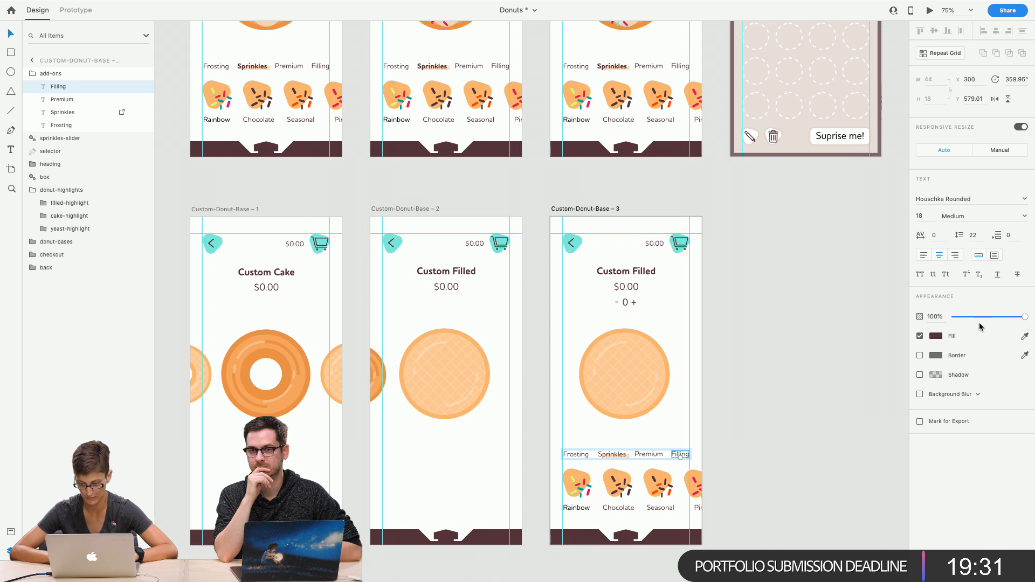
left_click(968, 216)
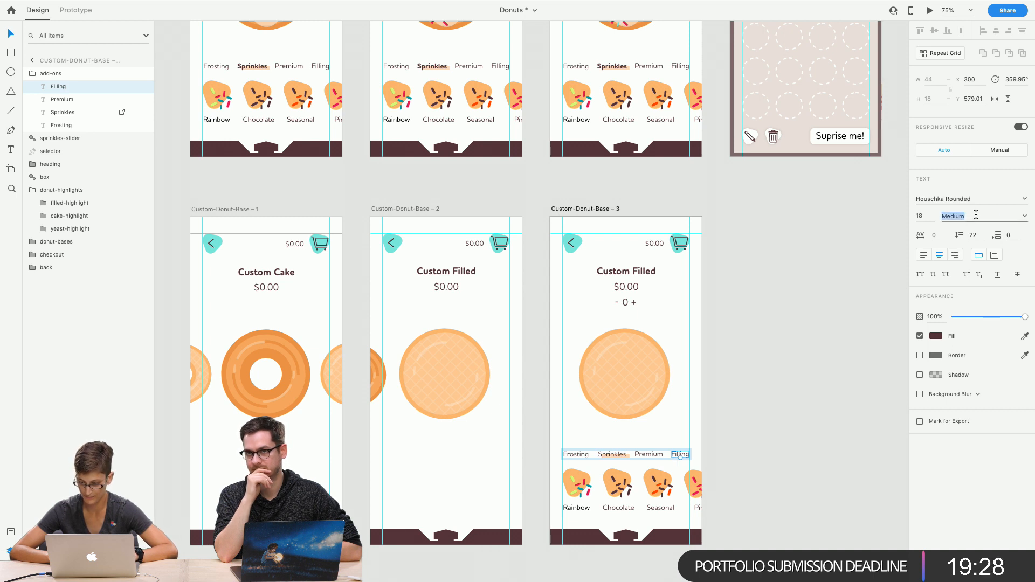
left_click(1024, 215)
left_click(950, 288)
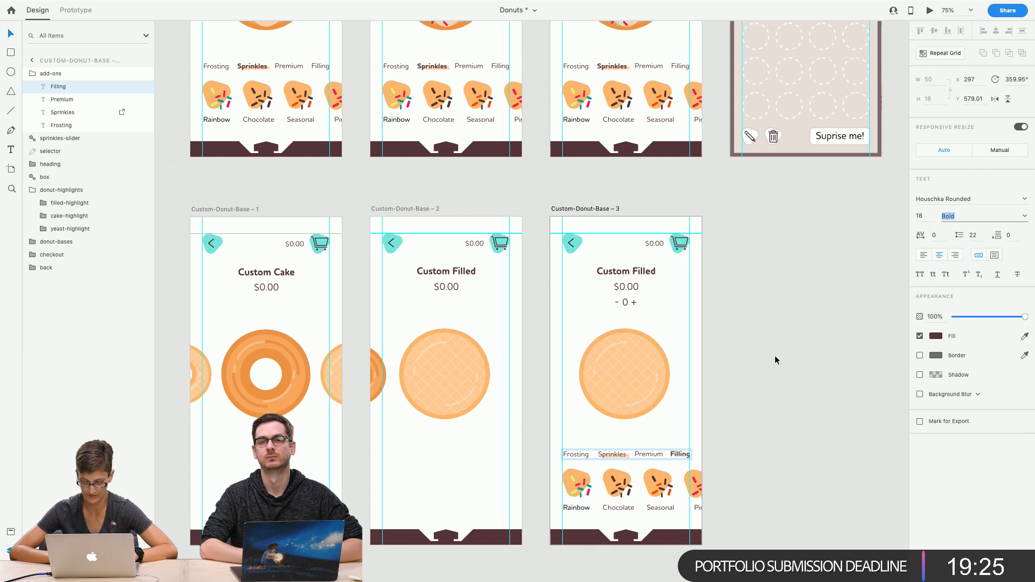
left_click(774, 354)
Move the orange selector underline horizontally beneath the Filling label, at X 302, and shorten it to about 54 px wide
left_click(574, 454)
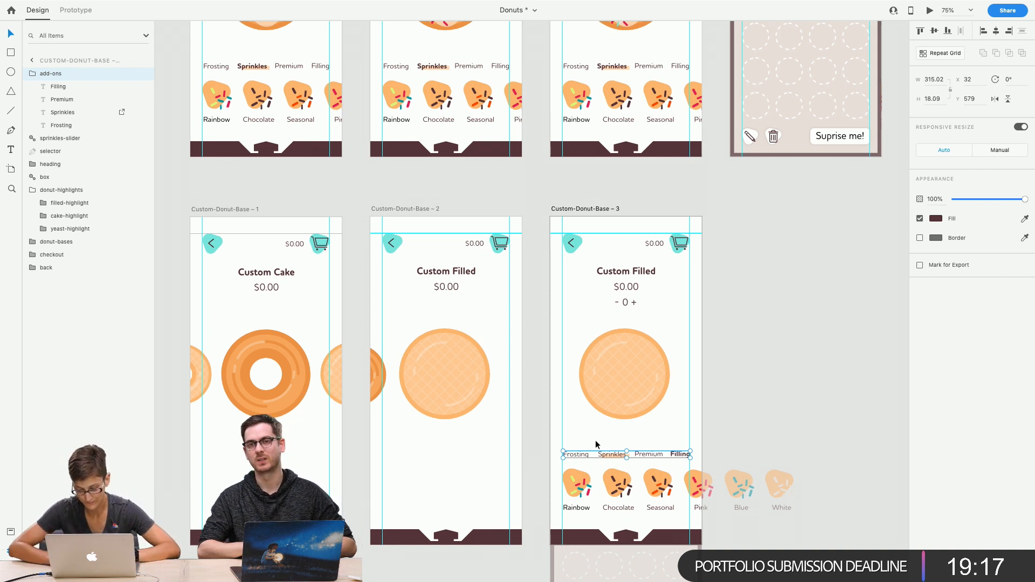
left_click(559, 452, "shift")
left_click(573, 456, "shift")
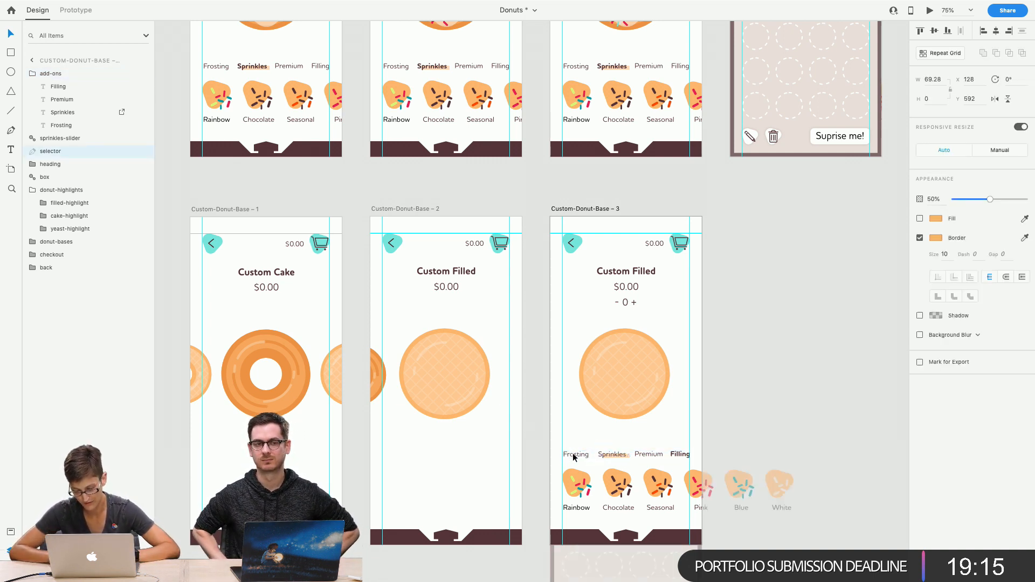
key("Right")
key("Right")
key("Right")
key("Right")
key("Right")
key("Right")
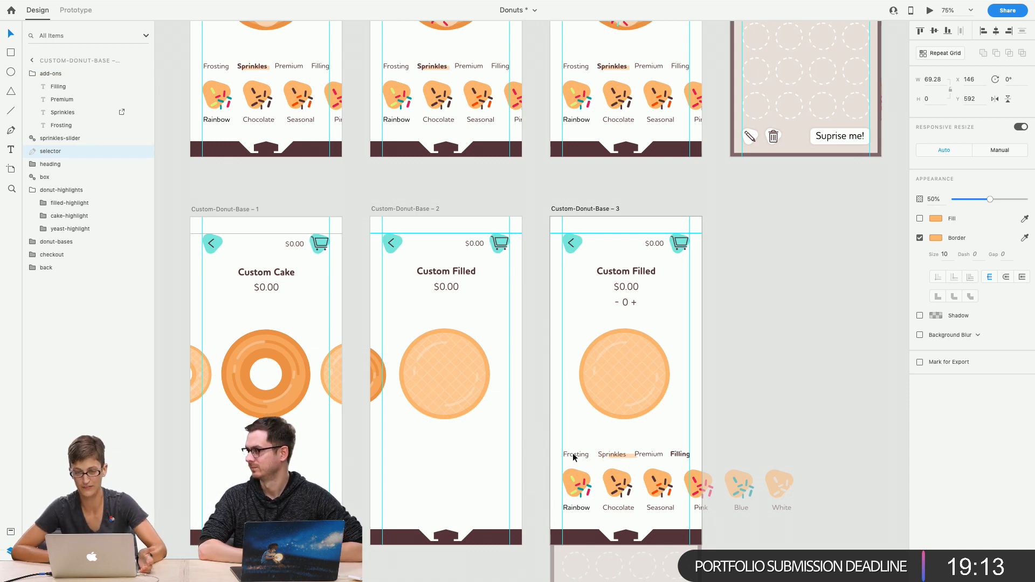
key("Right")
key("Right")
key("Right")
key("Right")
key("Right")
key("Right")
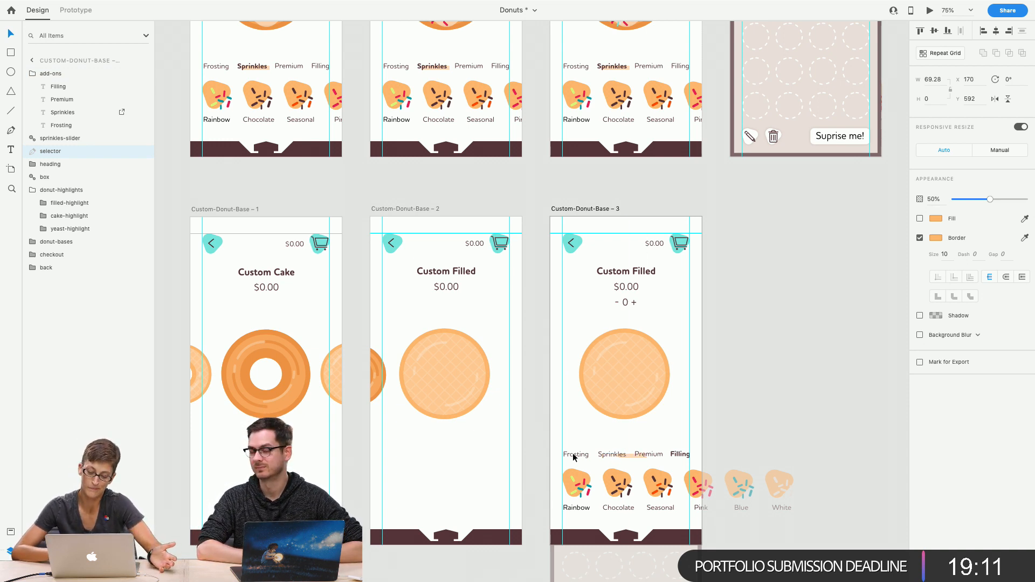
key("Right")
key("Right")
key("Right")
key("Right")
key("Right")
key("Right")
key("Right")
key("Right")
key("Right")
key("Right")
key("Right")
key("Right")
key("Right")
key("Right")
key("Right")
key("Right")
key("Right")
key("Right")
key("Right")
key("Right")
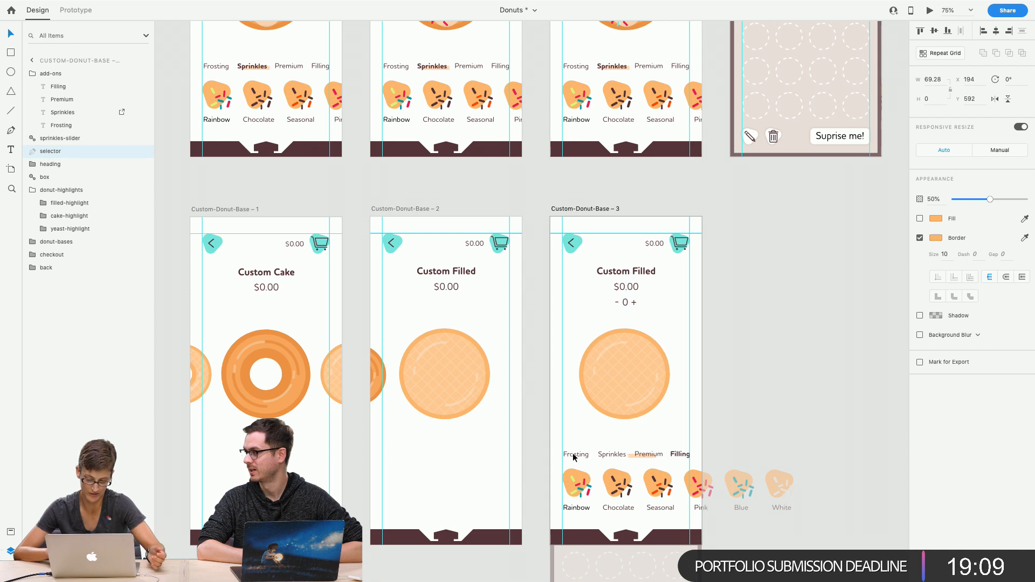
key("Right")
key("Right")
key("Right")
key("Right")
key("Right")
key("Right")
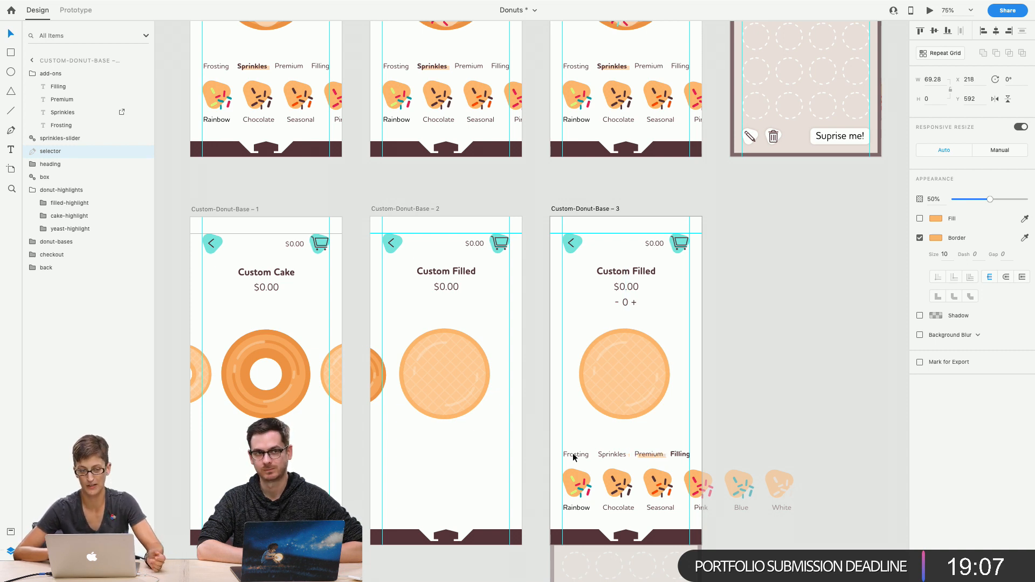
key("Right")
key("Right")
key("Right")
key("Right")
key("Right")
key("Right")
key("Right")
key("Right")
key("Right")
key("Right")
key("Right")
key("Right")
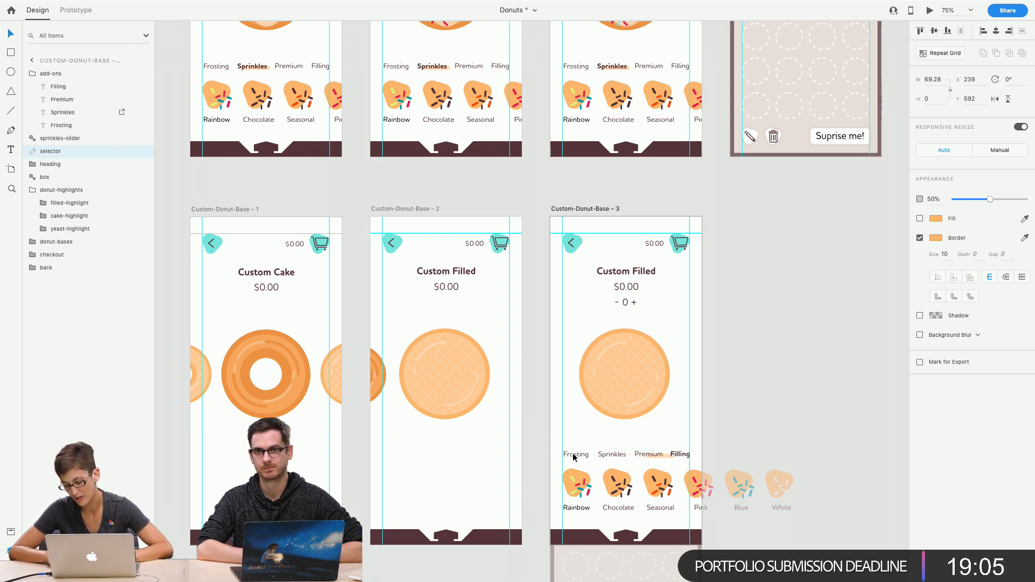
key("Right")
key("Right")
key("Right")
key("Right")
key("Right")
key("Right")
key("Right")
key("Right")
key("Right")
key("Right")
key("Right")
key("Right")
key("Right")
key("Right")
key("Right")
key("Right")
key("Right")
key("Right")
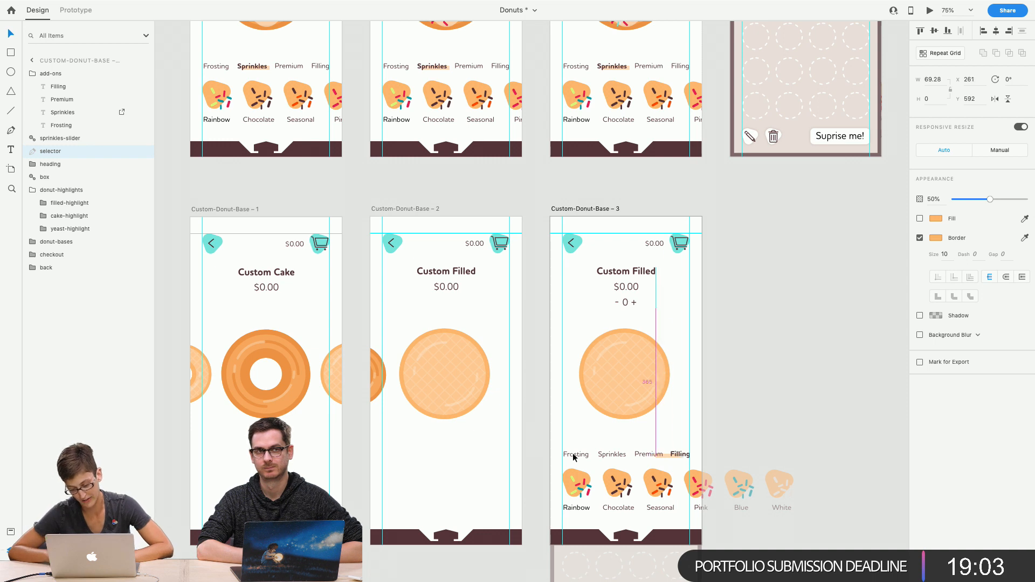
key("Right")
key("Right")
key("Right")
key("Right")
key("Right")
key("Right")
key("Right")
key("Right")
key("Right")
key("Right")
key("Right")
key("Right")
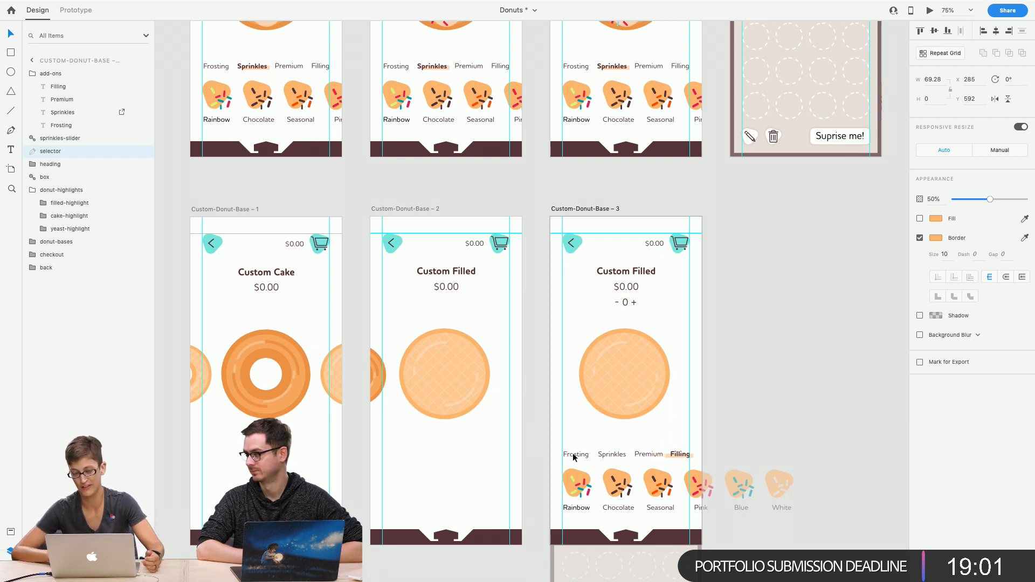
key("Right")
key("Right")
key("Right")
key("Right")
key("Right")
key("Right")
key("Right")
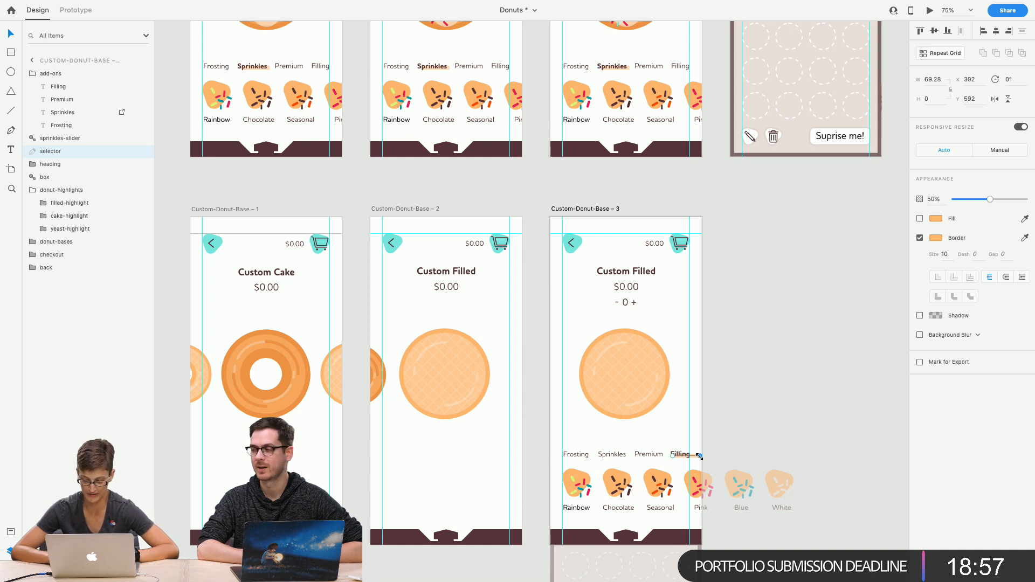
left_click_drag(700, 457, 694, 462)
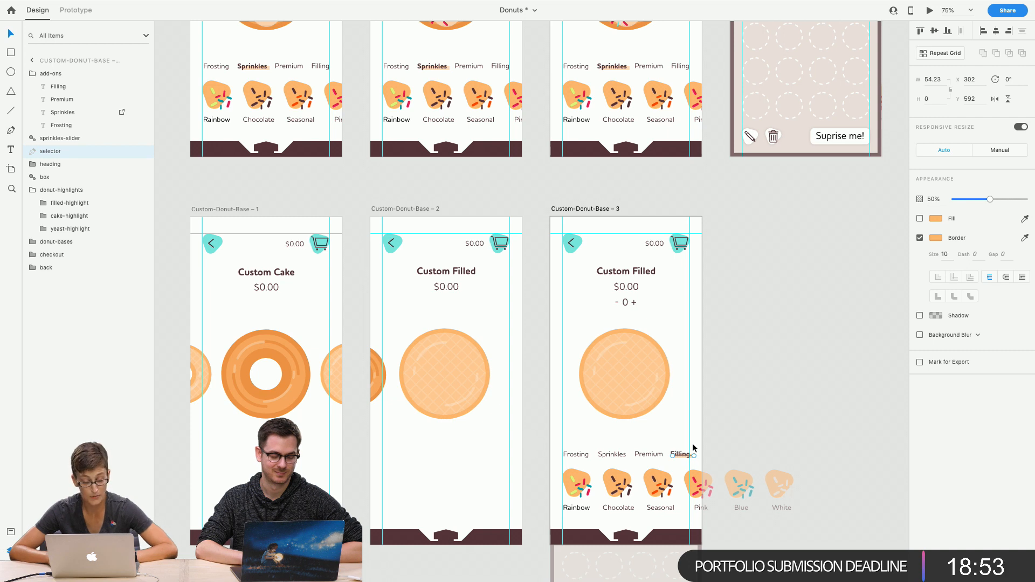
left_click(705, 429)
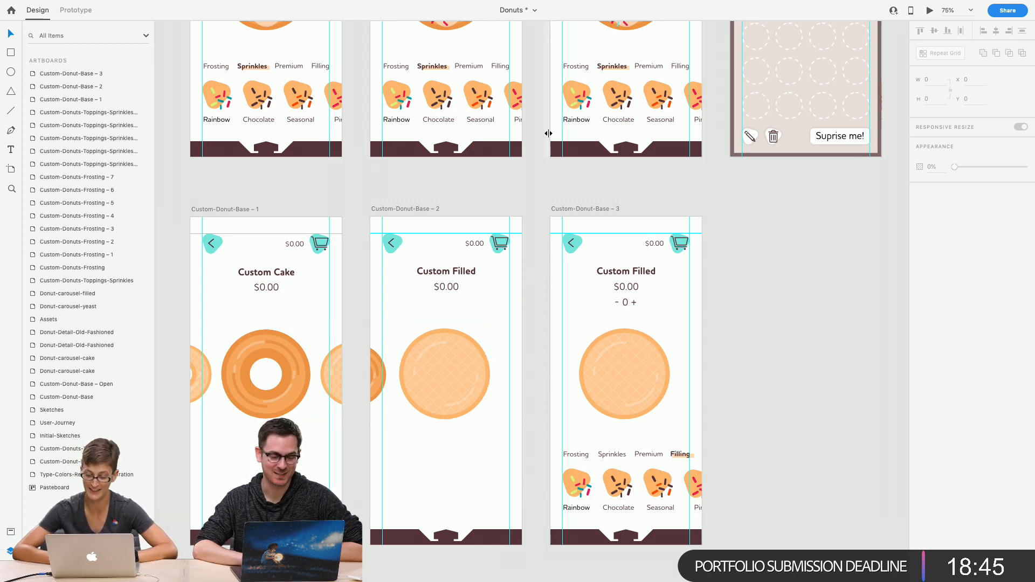
Locate and select the row of filling icons, chocolate-filling through pb-filling, on the Assets artboard
scroll(554, 189, "down", 10)
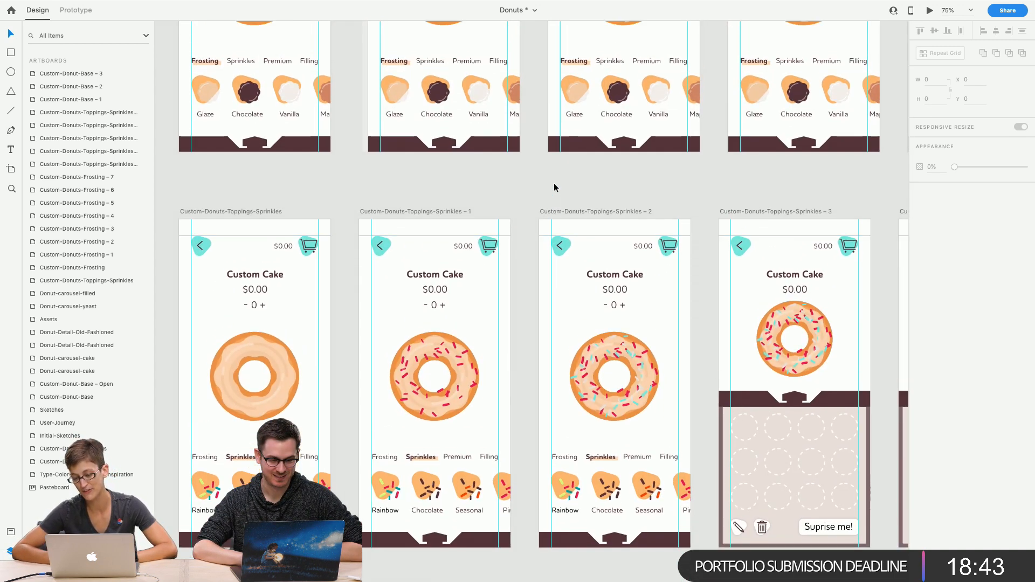
scroll(554, 183, "up", 3)
scroll(554, 183, "up", 6)
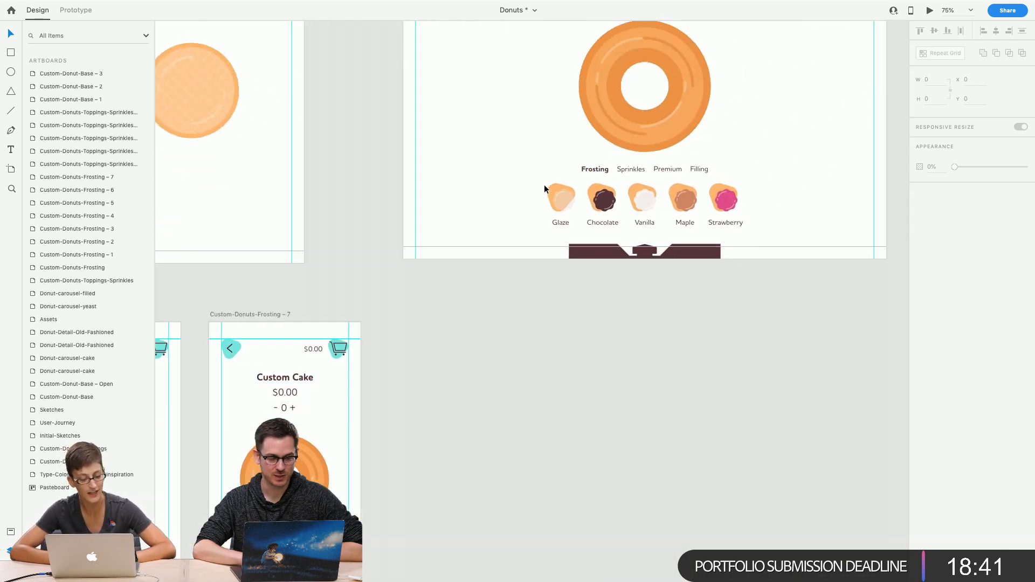
scroll(494, 413, "up", 15)
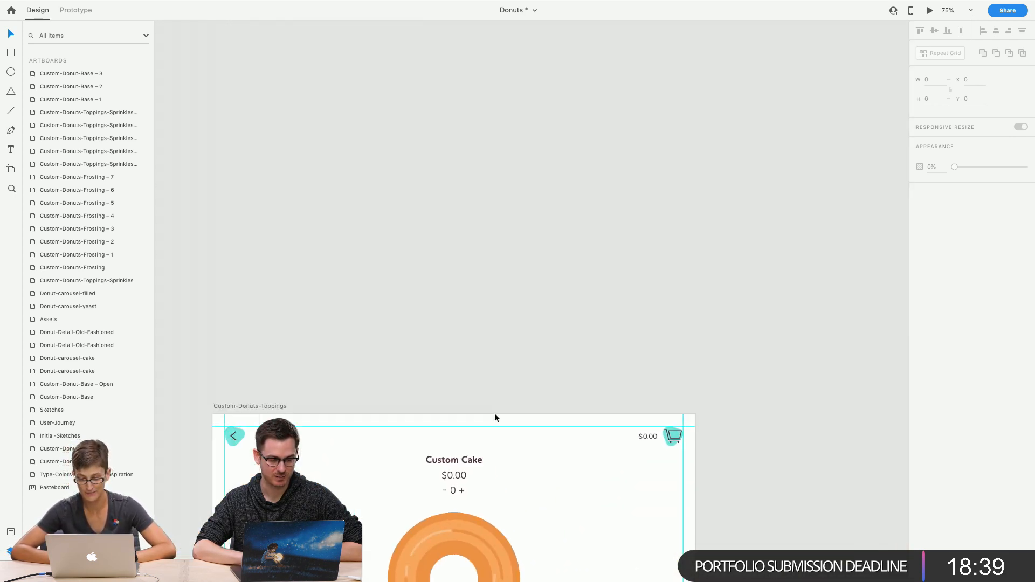
scroll(494, 413, "up", 15)
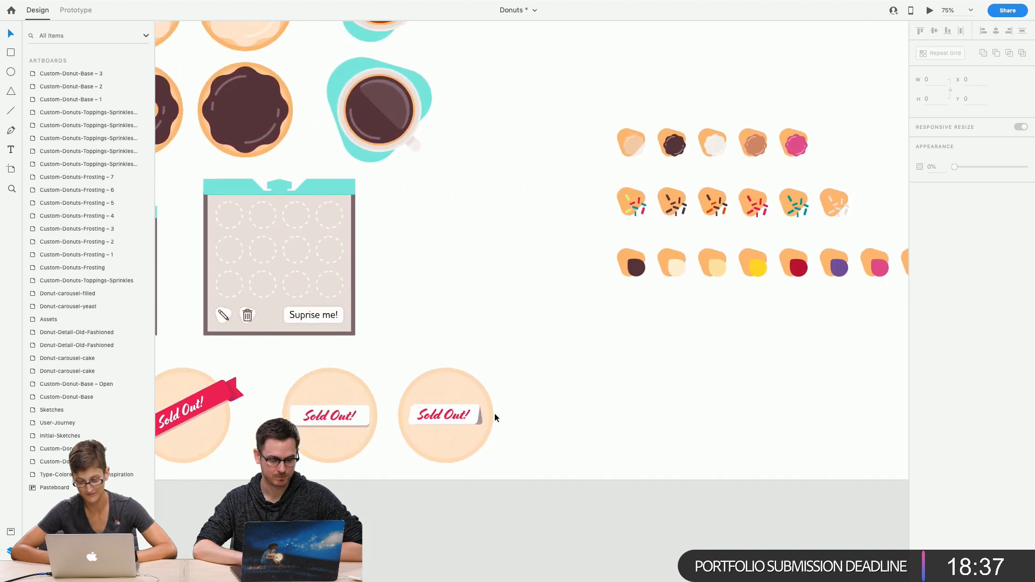
scroll(497, 410, "right", 1)
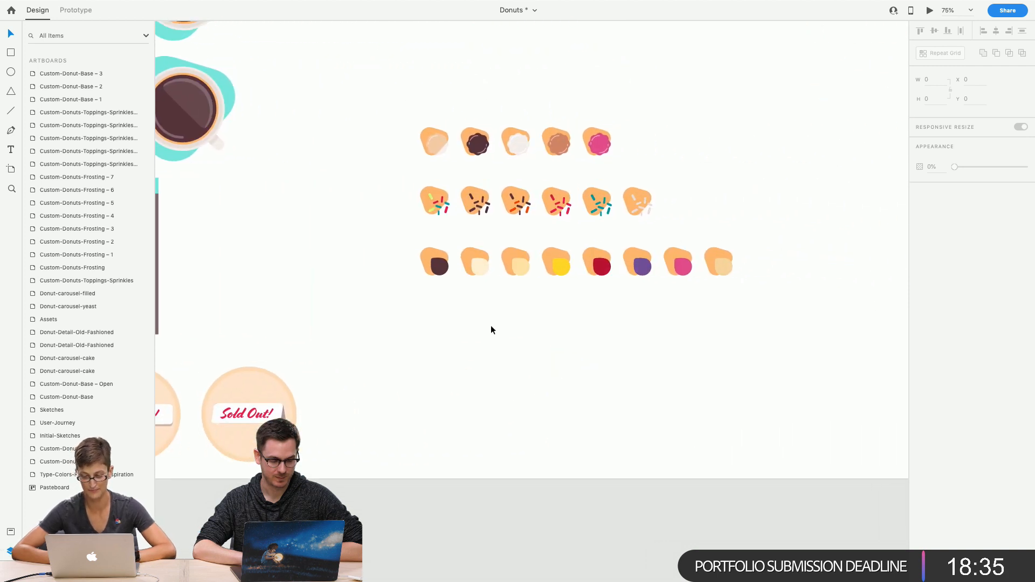
left_click_drag(382, 247, 711, 277)
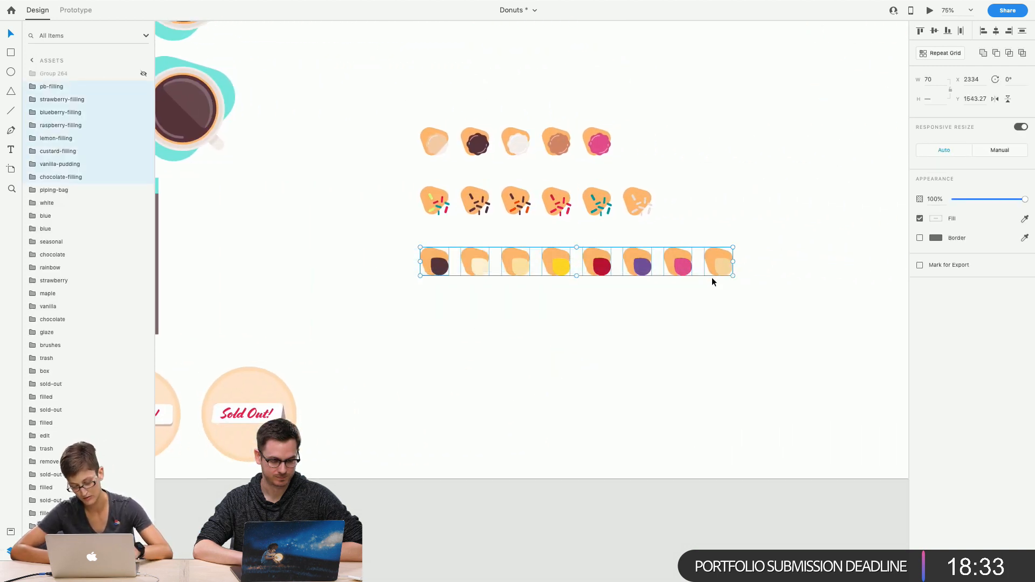
left_click(507, 421)
scroll(507, 422, "down", 20)
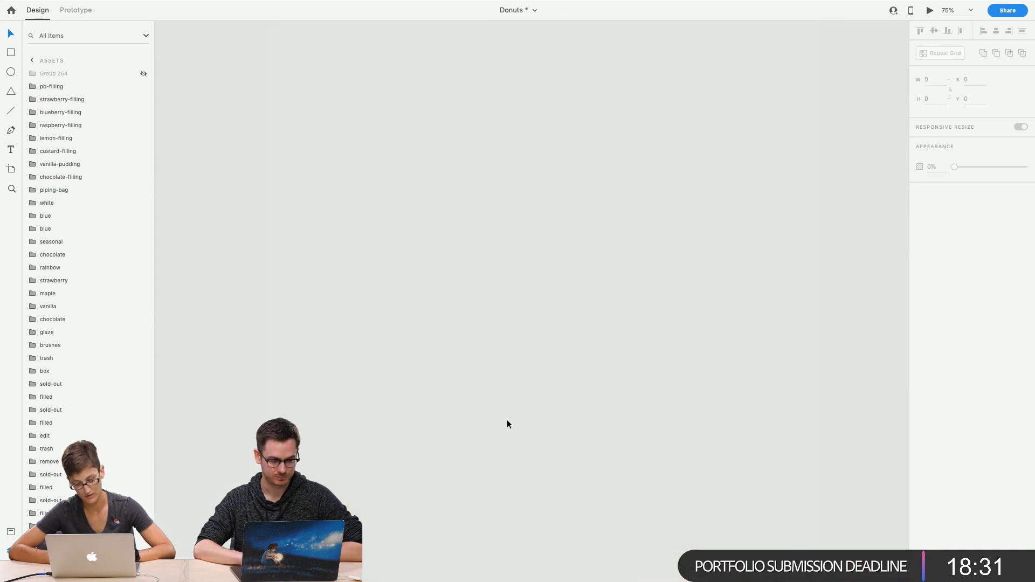
Ungroup the sprinkles-slider component in the add-ons area of Custom-Donut-Base – 3
scroll(507, 423, "up", 20)
scroll(506, 423, "left", 2)
left_click(483, 266)
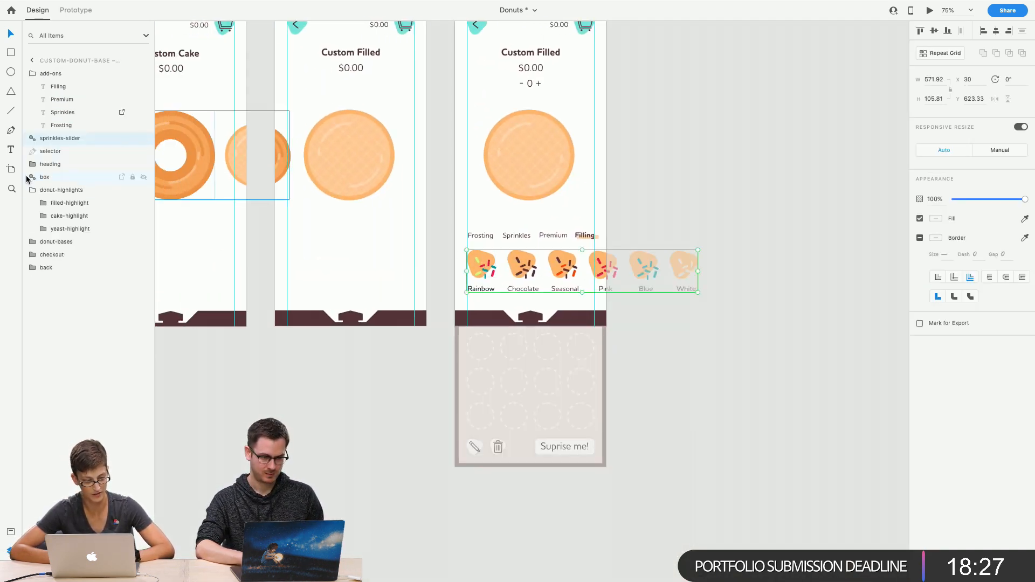
left_click(32, 191)
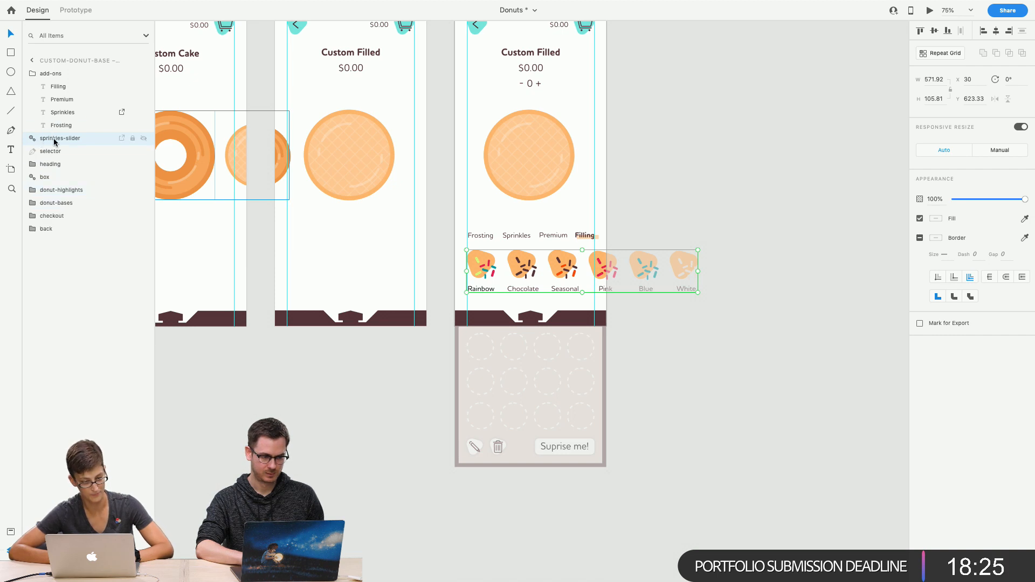
double_click(49, 138)
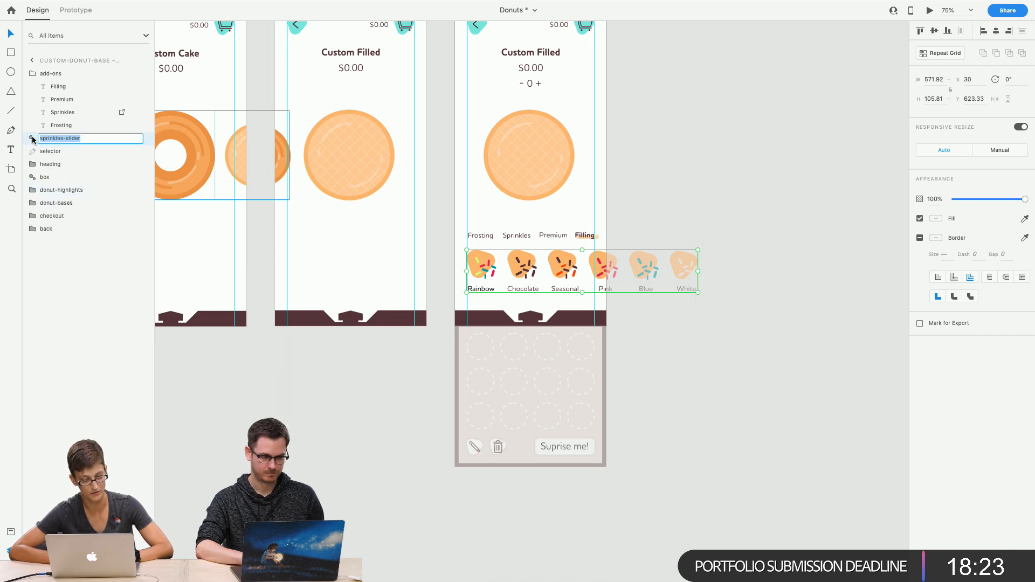
left_click(32, 140)
left_click(32, 139)
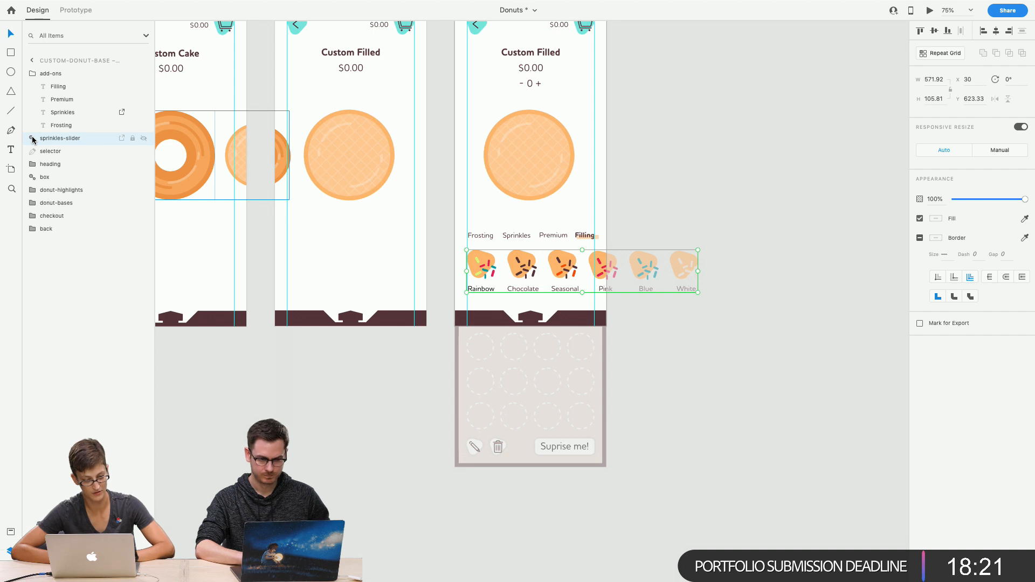
right_click(32, 139)
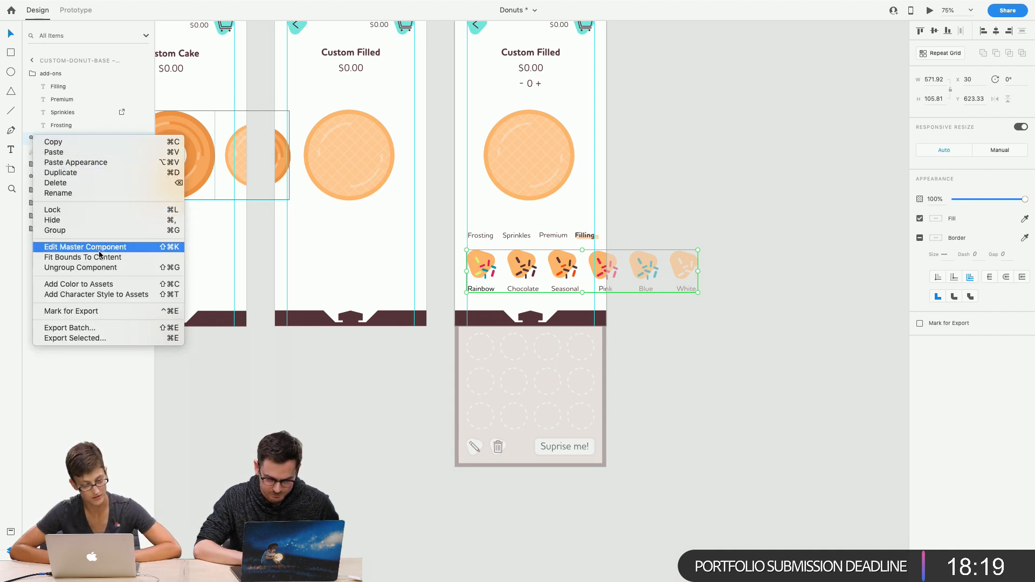
left_click(86, 268)
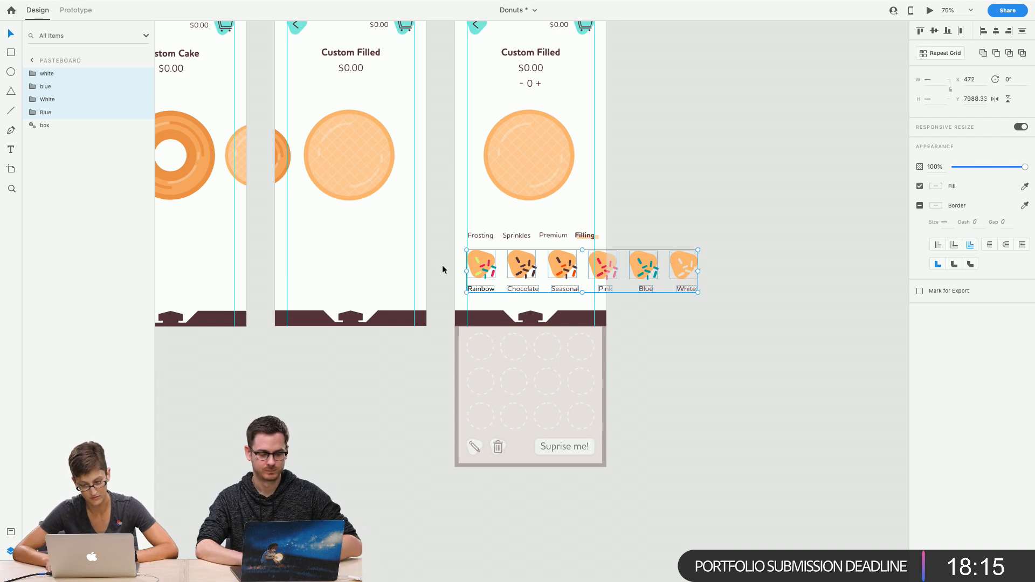
Change the Rainbow label under the first slider icon on Custom-Donut-Base – 3 to Chocolate
double_click(481, 290)
double_click(482, 290)
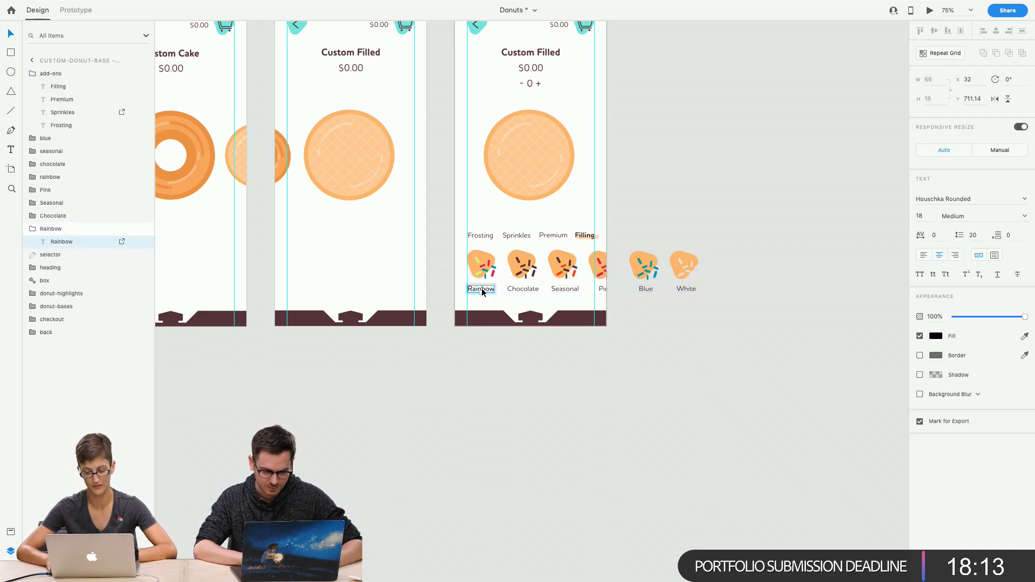
double_click(481, 289)
type("Chocolate")
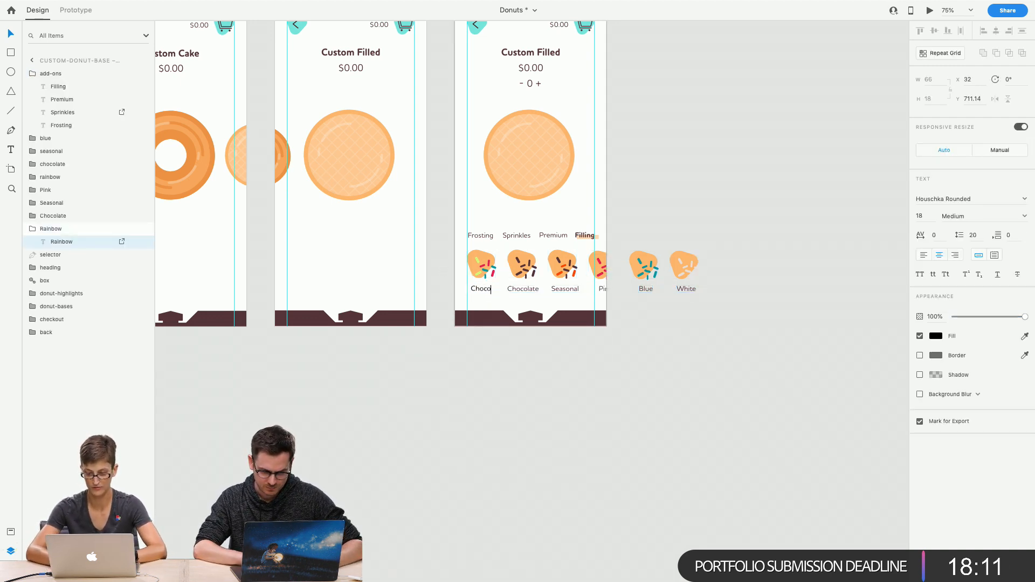
key("Escape")
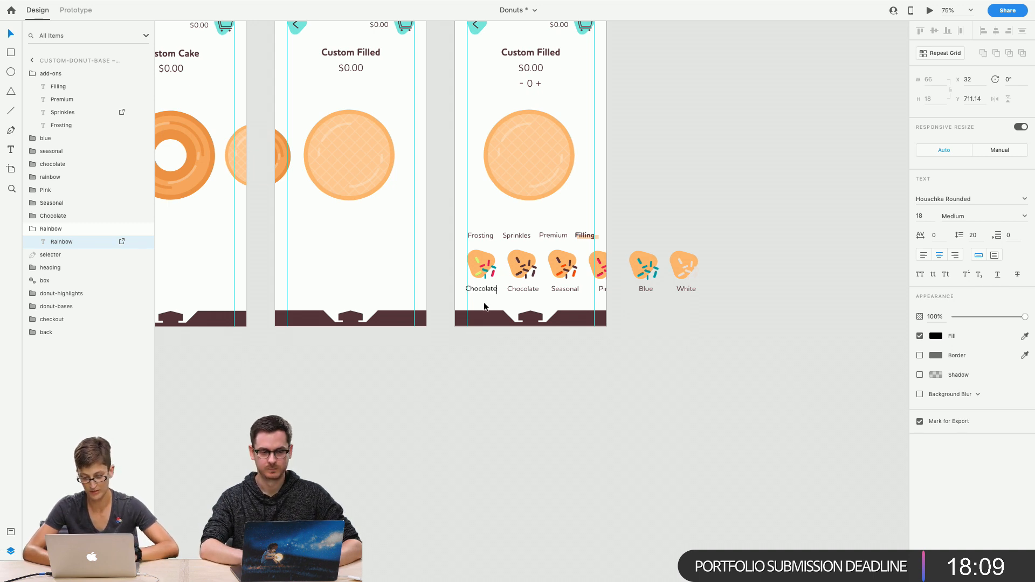
Change the label under the second slider icon on Custom-Donut-Base – 3 to Vanilla
left_click(512, 289)
double_click(512, 289)
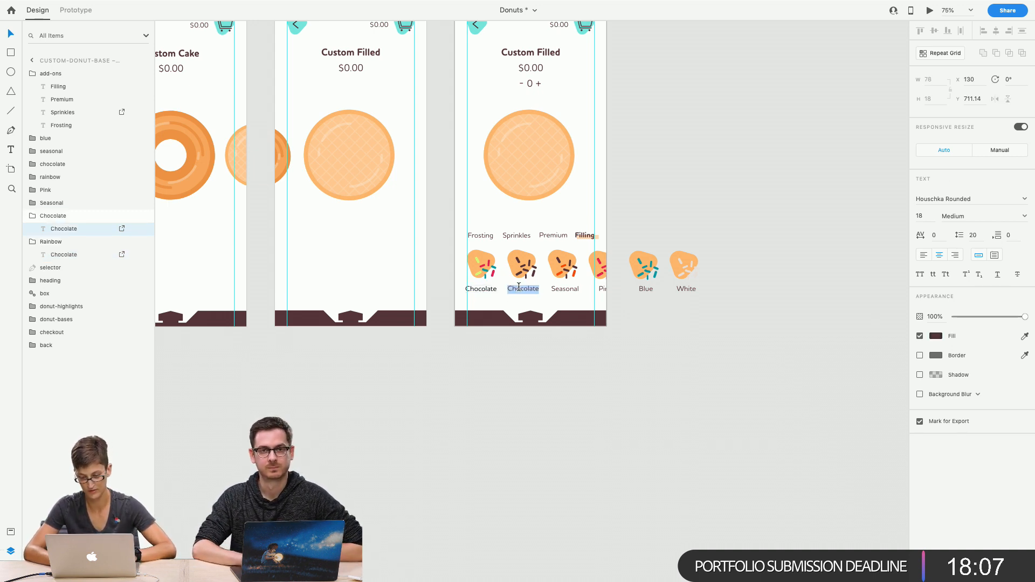
type("Vanilla")
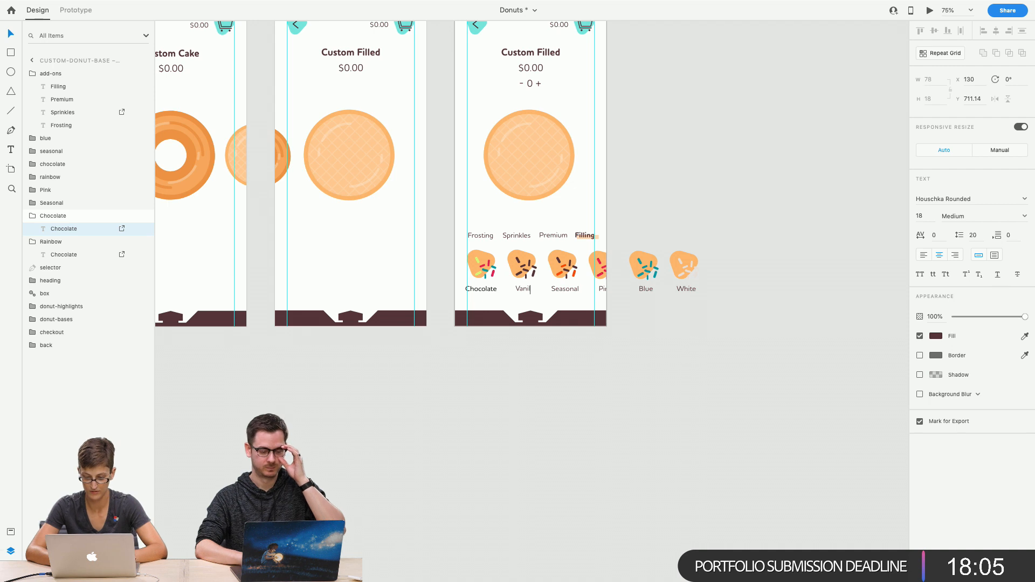
Change the Seasonal label under the third slider icon on Custom-Donut-Base – 3 to Custard
left_click(563, 289)
double_click(563, 289)
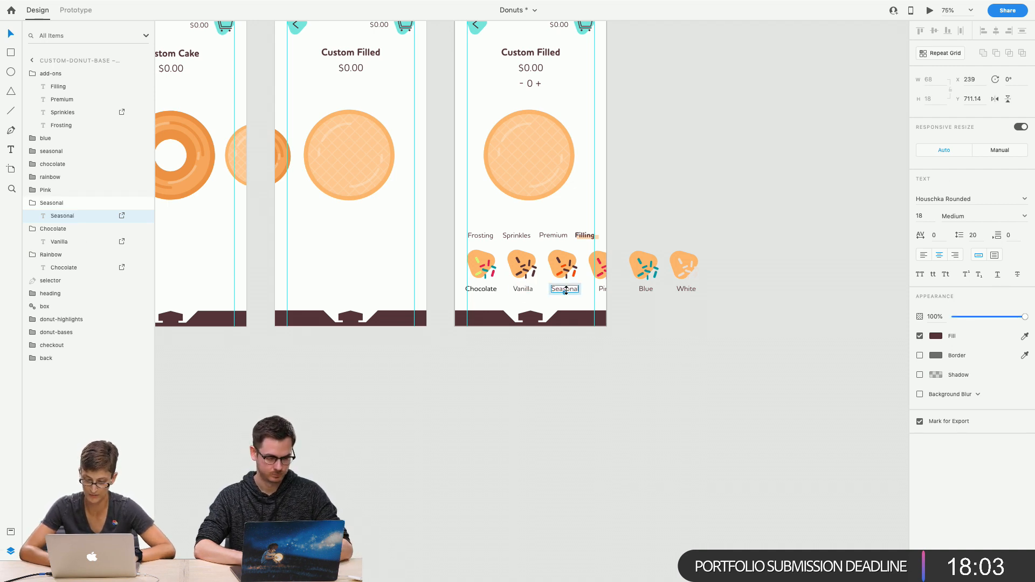
double_click(570, 291)
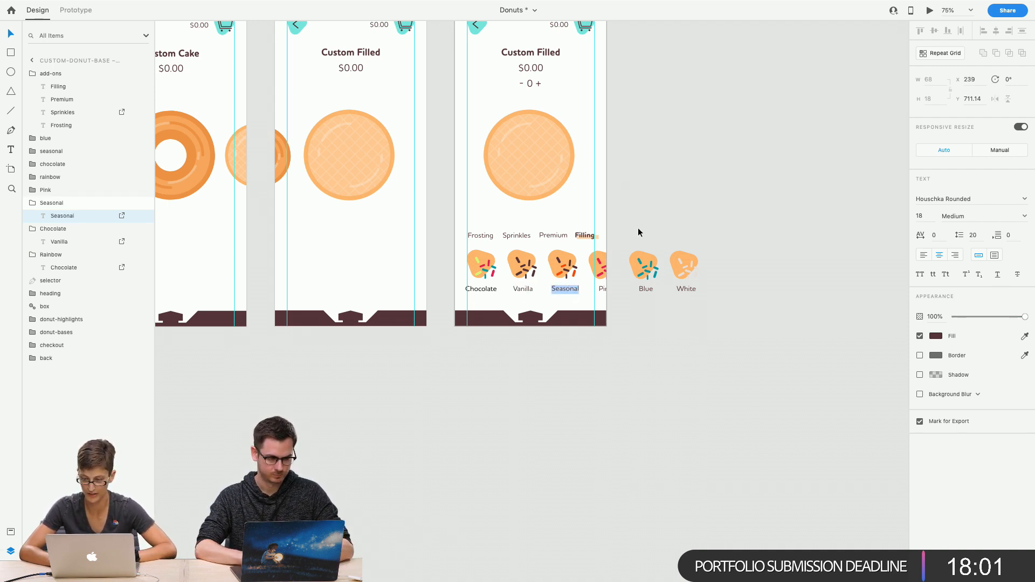
key("Escape")
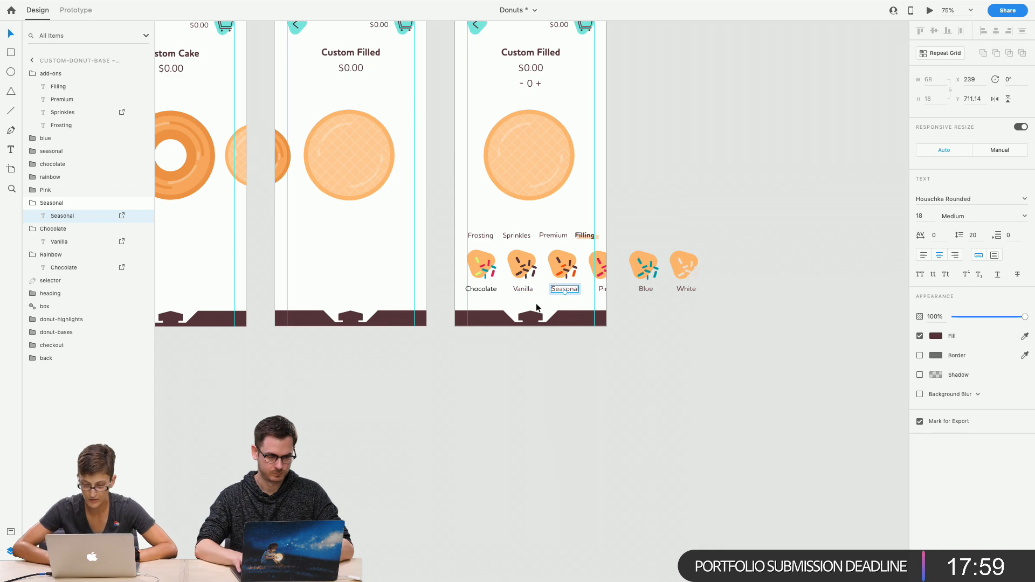
double_click(569, 291)
type("Cus")
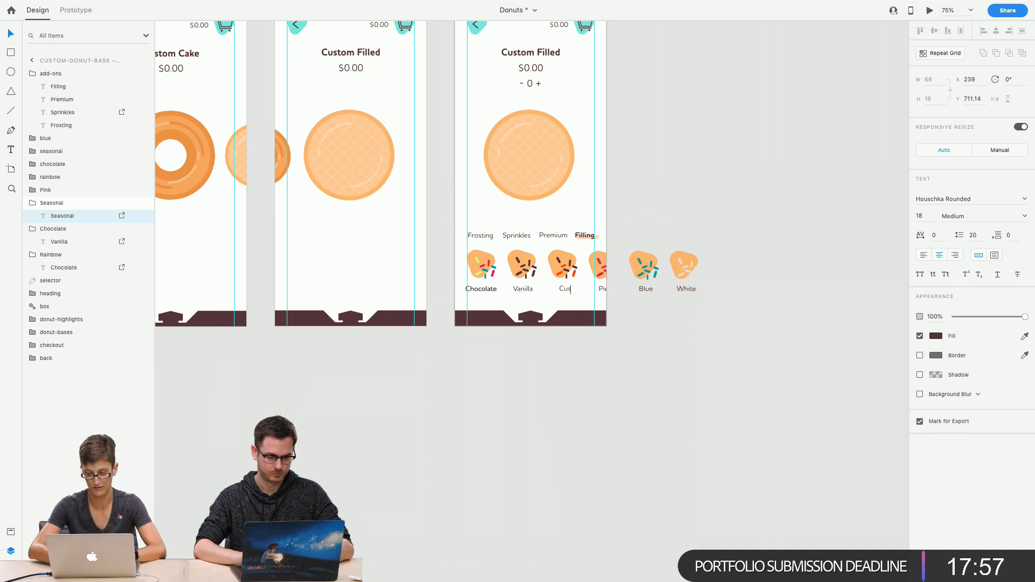
type("tard")
Check the order of the flavours in the row of filling icons on the Assets artboard
scroll(660, 201, "up", 10)
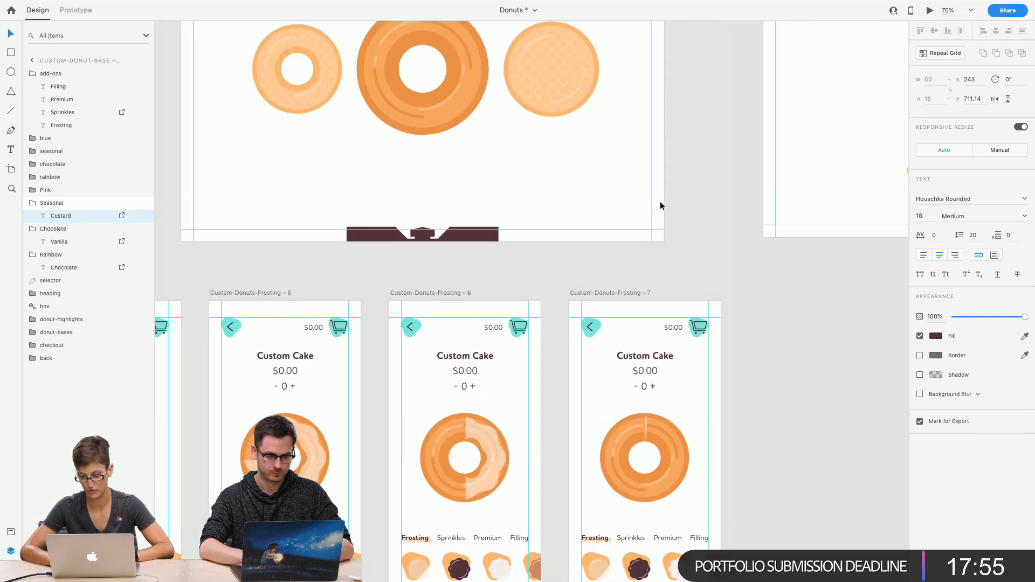
scroll(660, 206, "right", 15)
scroll(660, 206, "down", 3)
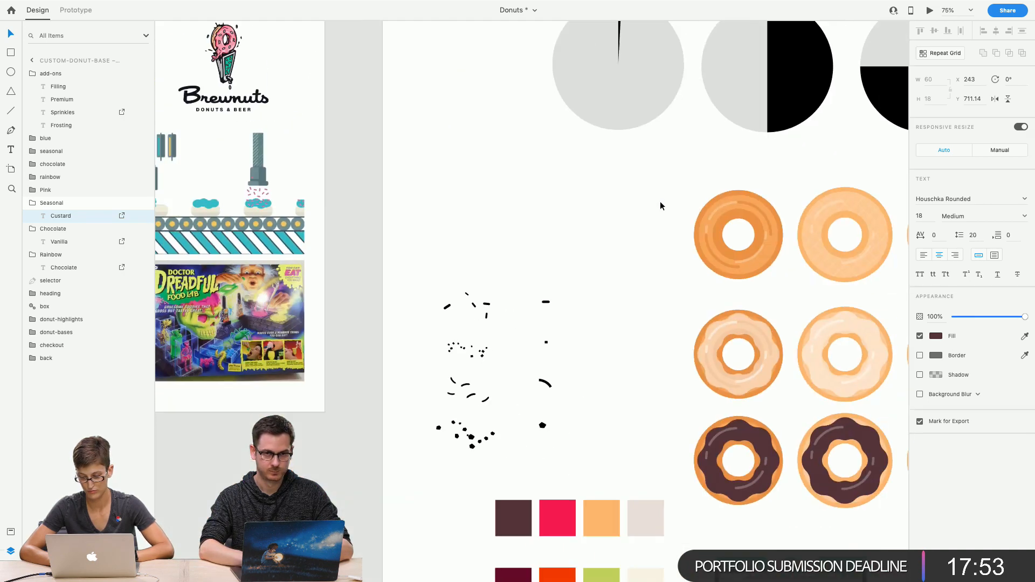
scroll(661, 205, "right", 15)
scroll(660, 205, "down", 6)
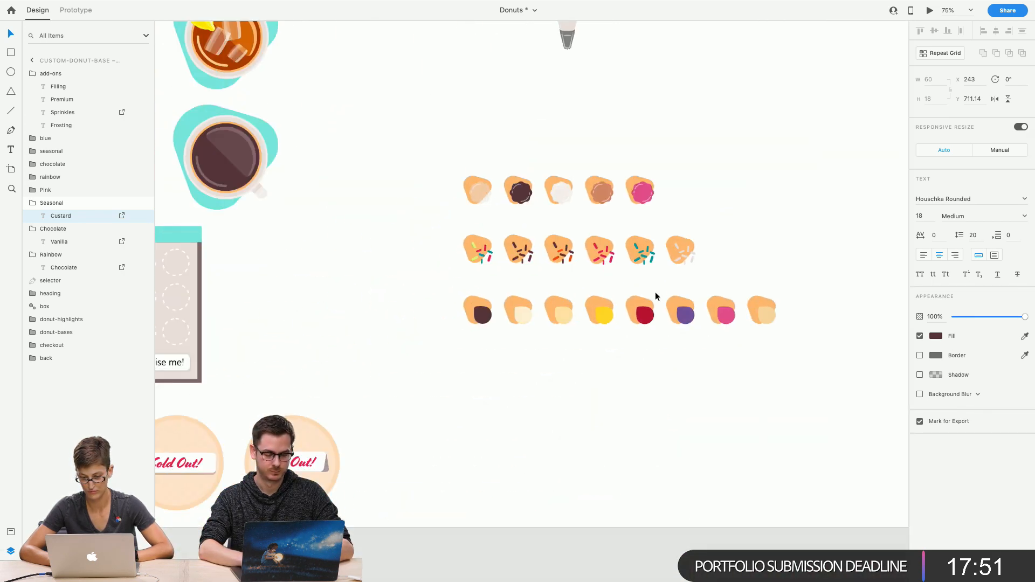
scroll(526, 364, "down", 5)
scroll(526, 364, "left", 5)
scroll(526, 365, "right", 20)
scroll(526, 365, "down", 15)
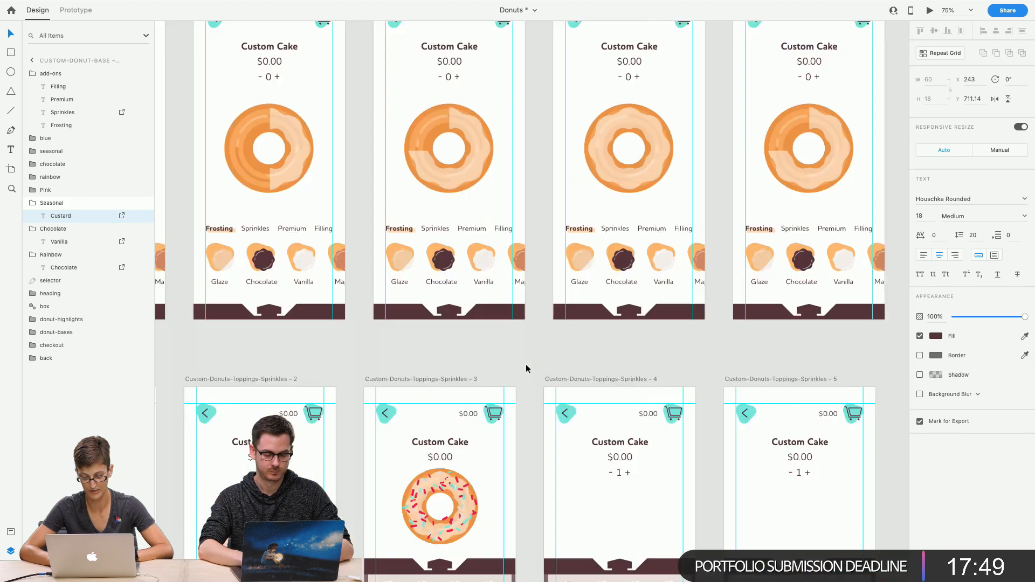
scroll(526, 365, "left", 2)
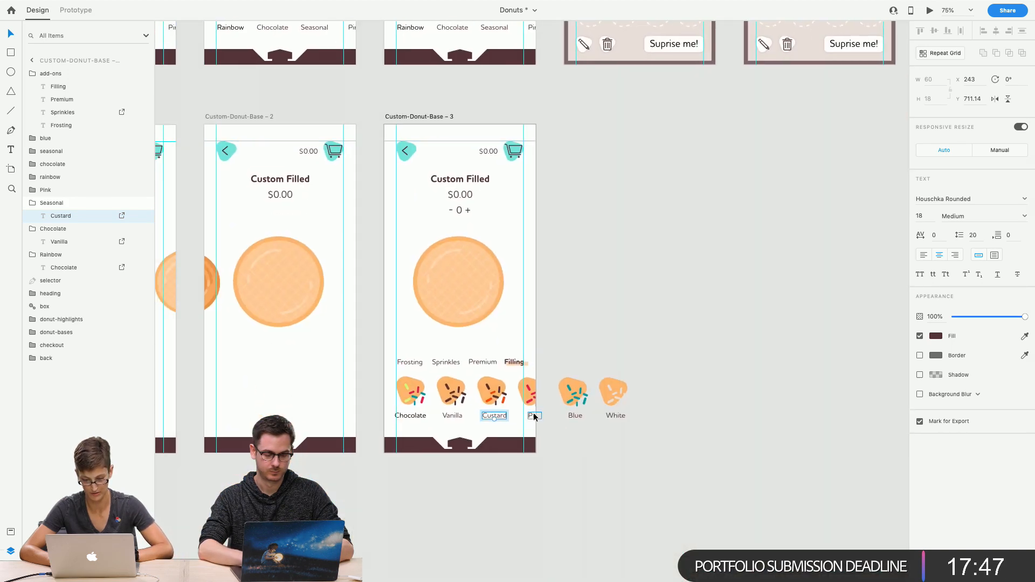
Change the Pink label under the fourth slider icon on Custom-Donut-Base – 3 to Lemon
left_click(533, 416)
double_click(532, 416)
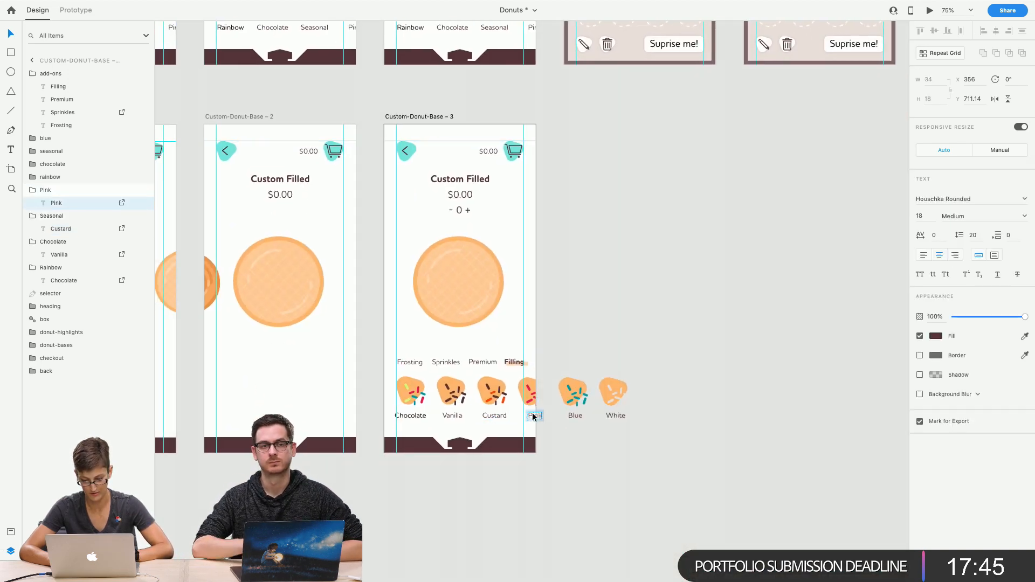
double_click(532, 415)
type("Lemon")
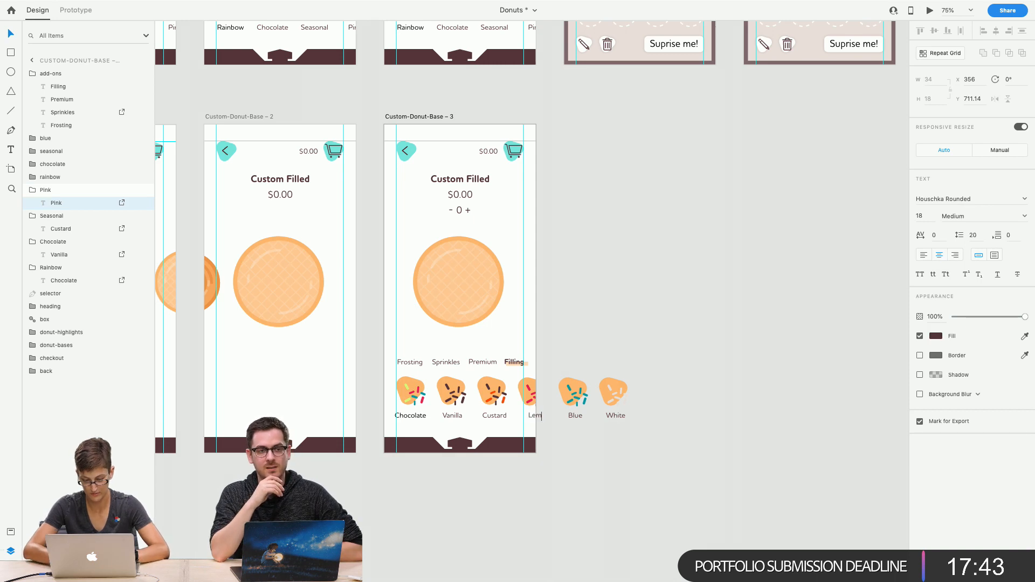
Change the Blue label under the fifth slider icon, beside Custom-Donut-Base – 3, to Raspberry
left_click(575, 415)
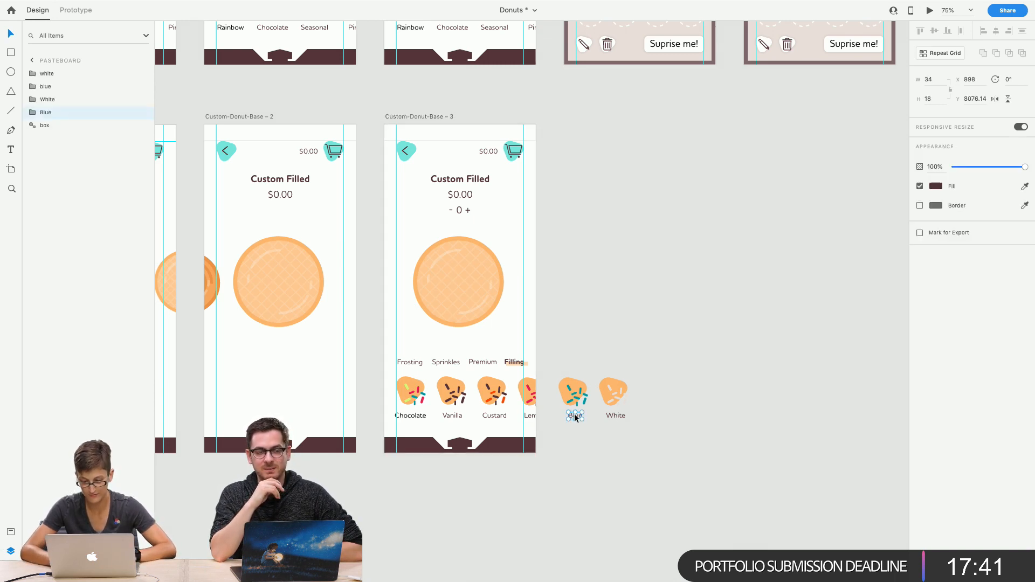
double_click(574, 415)
double_click(574, 415)
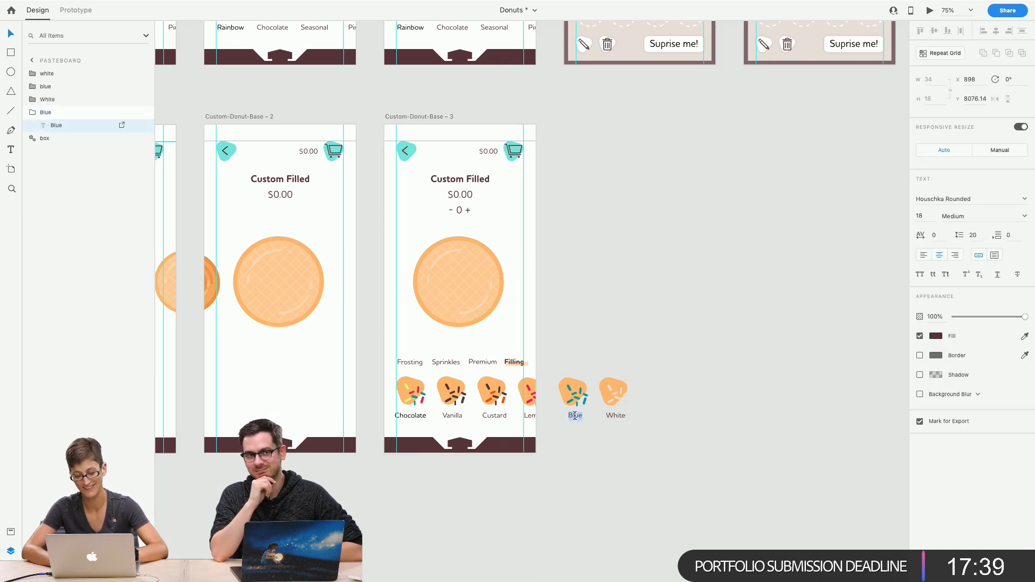
type("Raspberry")
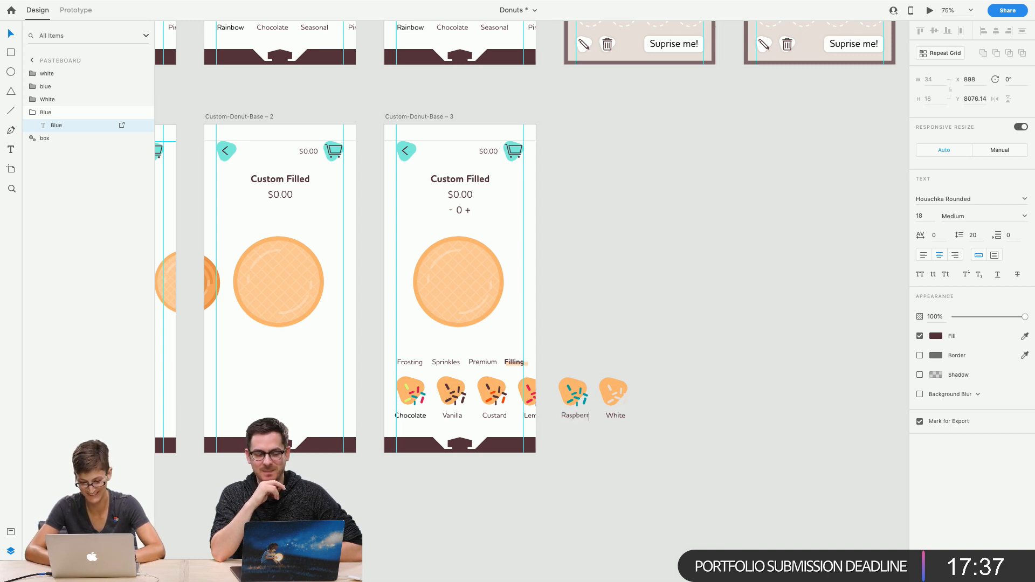
Change the White label under the sixth slider icon, beside Custom-Donut-Base – 3, to Blueberry
left_click(614, 414)
double_click(614, 414)
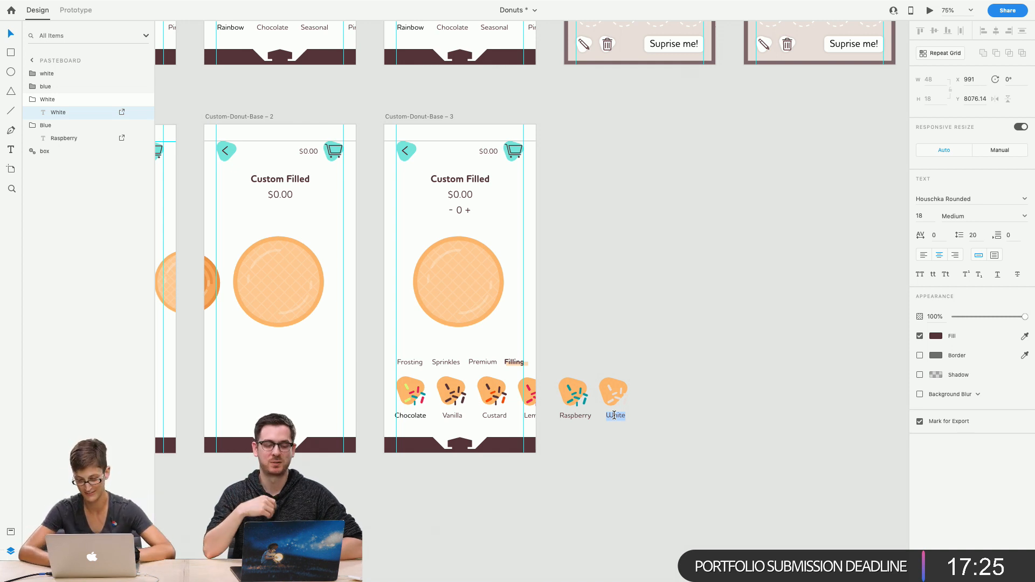
type("Blueberry")
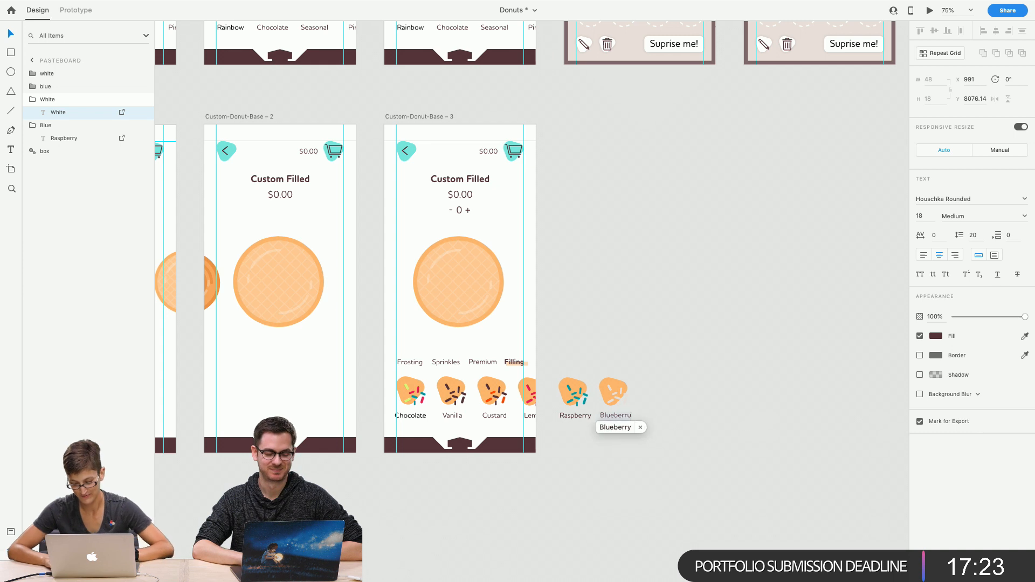
key("BackSpace")
type("y")
key("Escape")
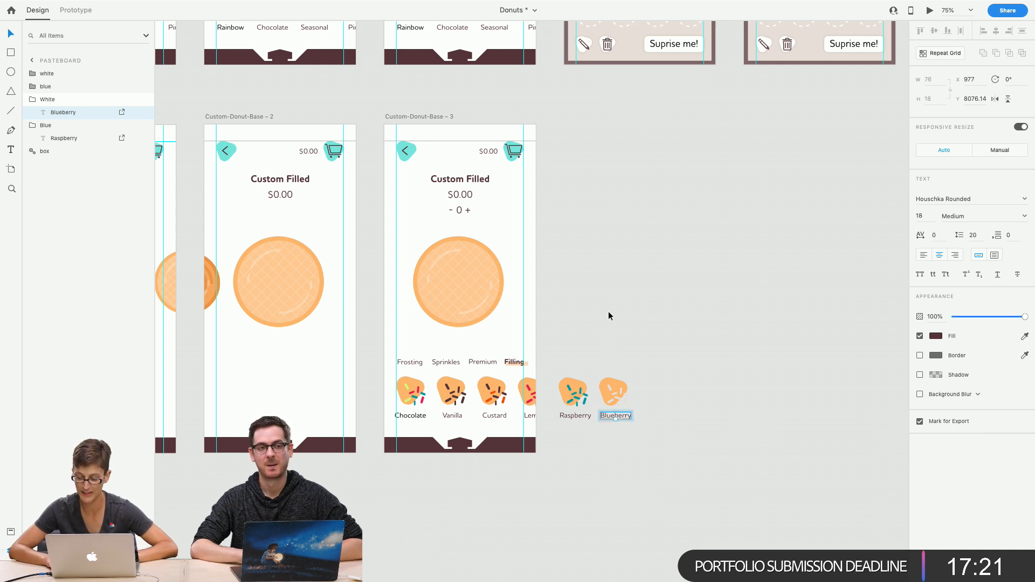
Copy the row of eight filling icons from the Assets artboard onto Custom-Donut-Base – 3, aligned over the sprinkle icons
scroll(609, 315, "up", 3)
key("Escape")
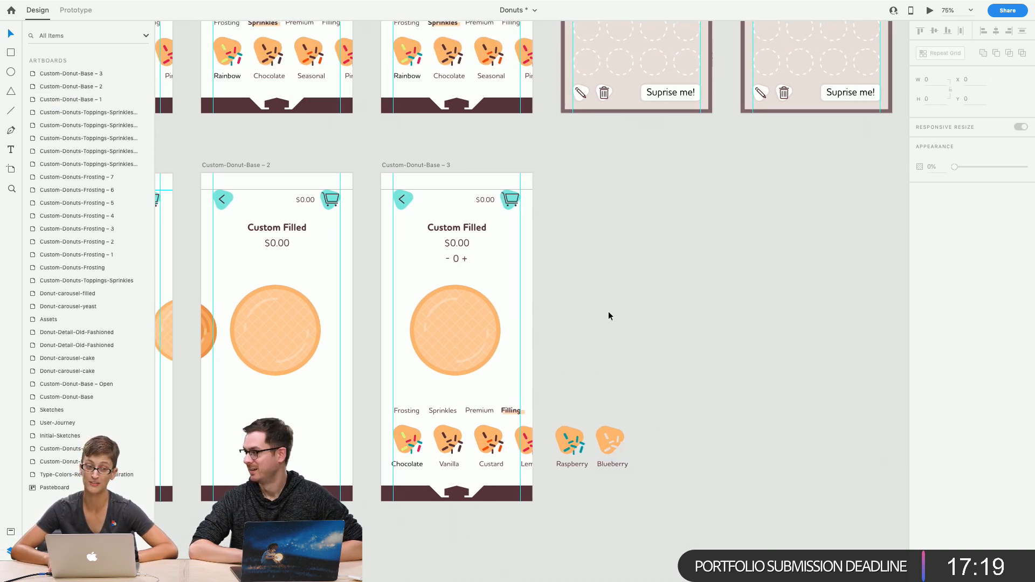
scroll(608, 315, "down", 4)
scroll(639, 284, "up", 10)
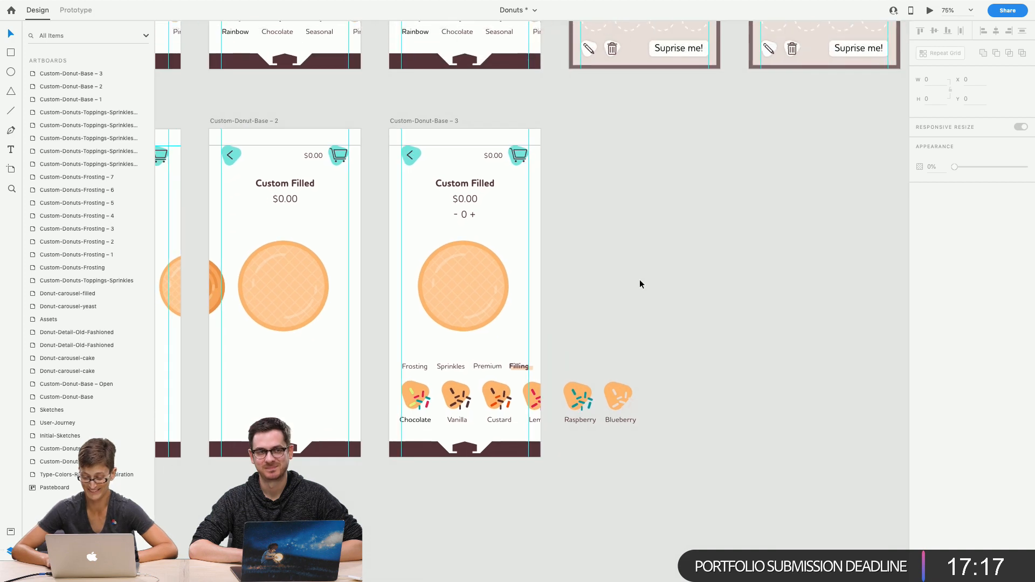
scroll(632, 283, "up", 10)
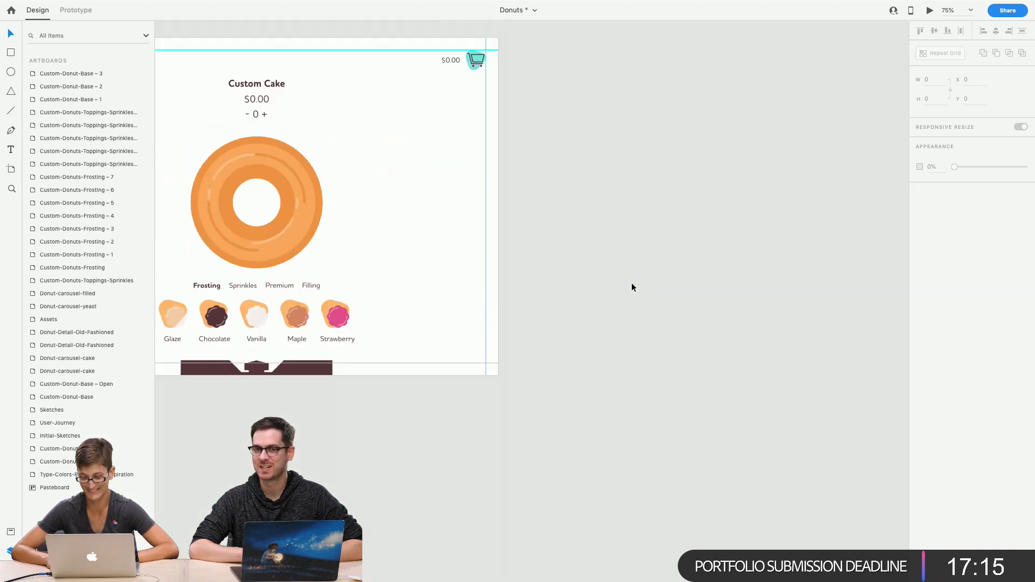
scroll(631, 286, "up", 5)
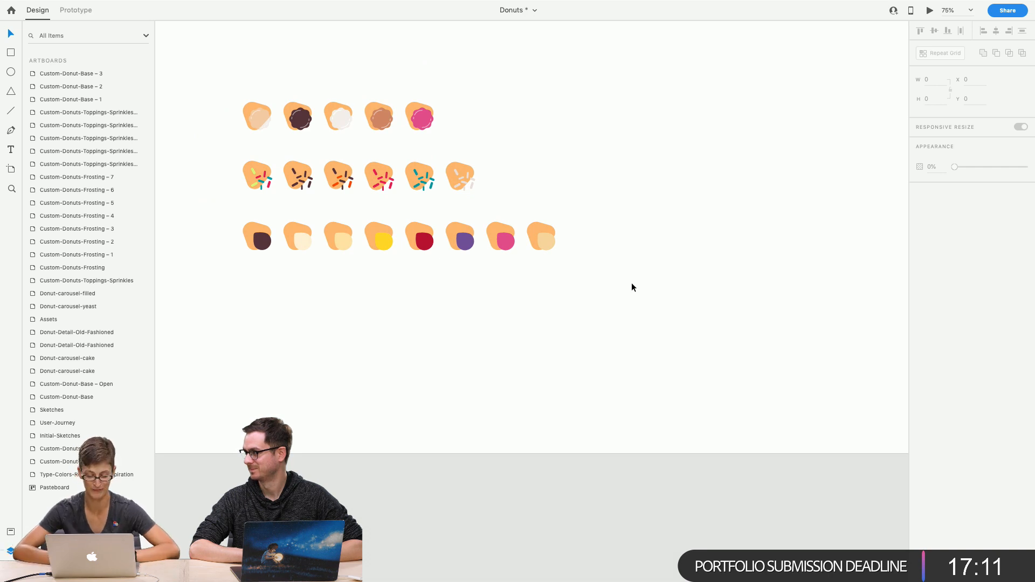
scroll(632, 284, "down", 12)
scroll(632, 283, "down", 10)
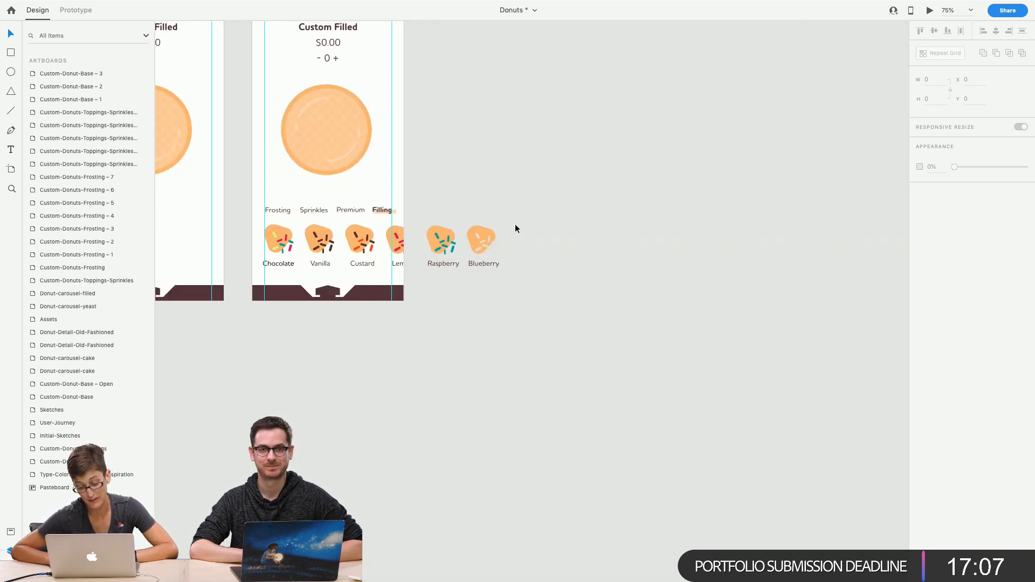
left_click_drag(514, 223, 318, 247)
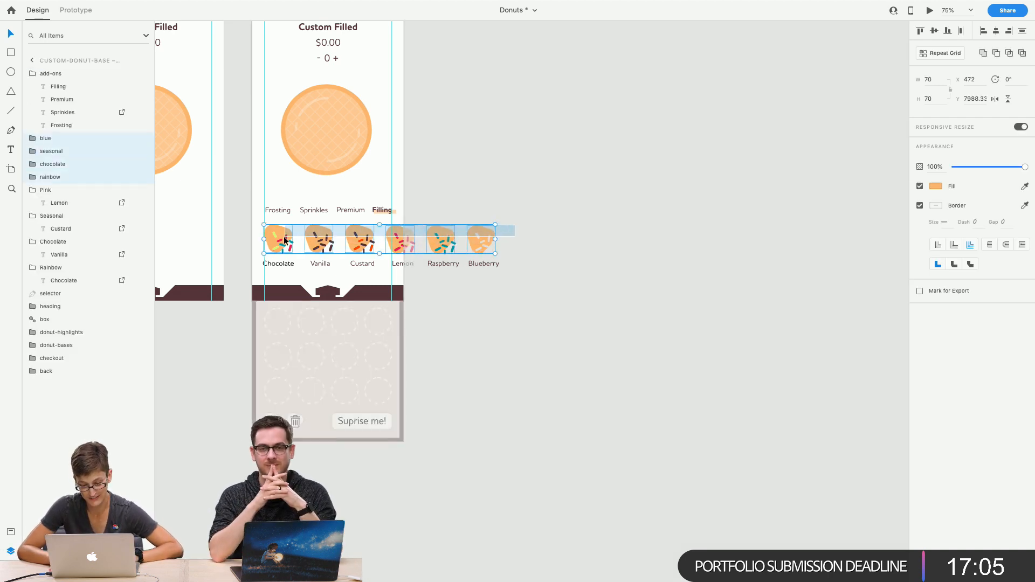
key("ctrl+v")
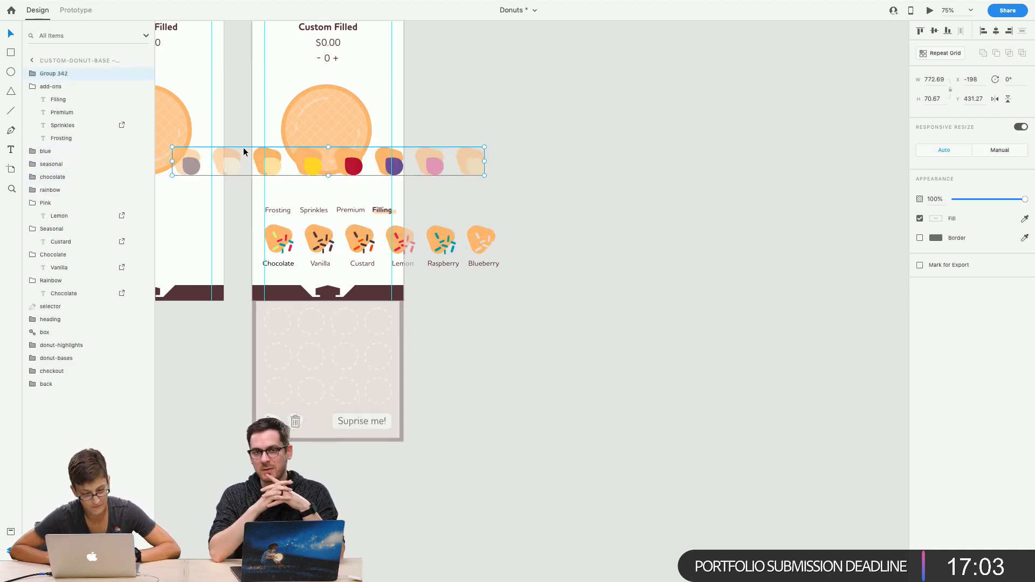
left_click_drag(273, 168, 359, 242)
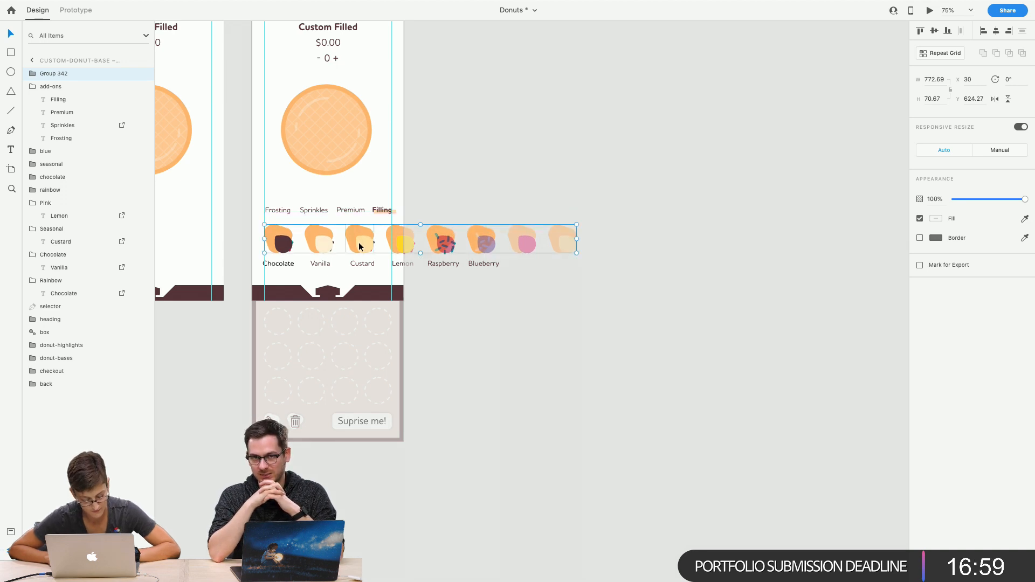
Remove the six sprinkle icons from the slider, keeping the row of filling icons in their place
key("ctrl+x")
left_click_drag(501, 242, 296, 242)
key("Delete")
left_click(288, 239)
key("Delete")
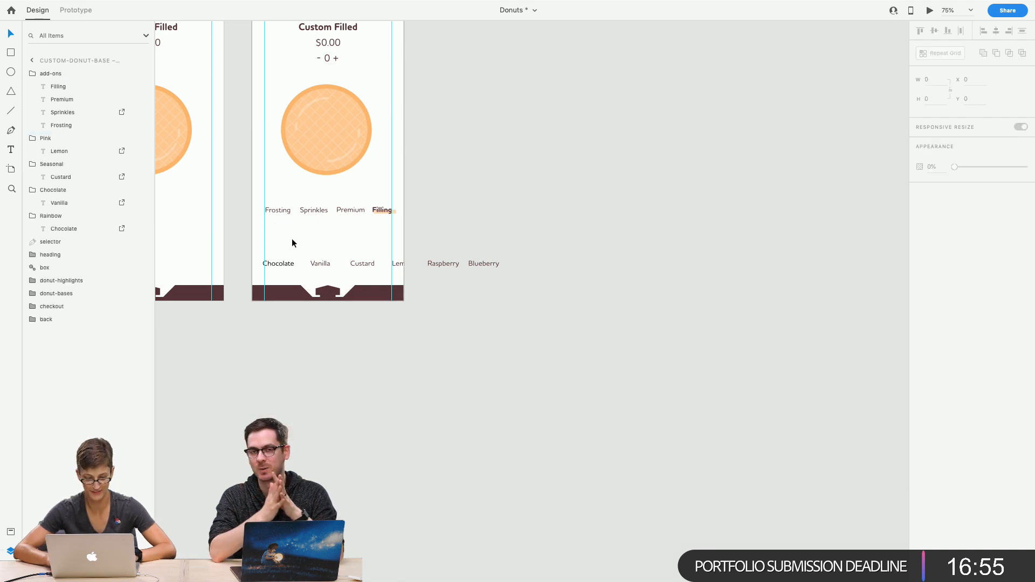
key("ctrl+z")
key("ctrl+z")
left_click(553, 219)
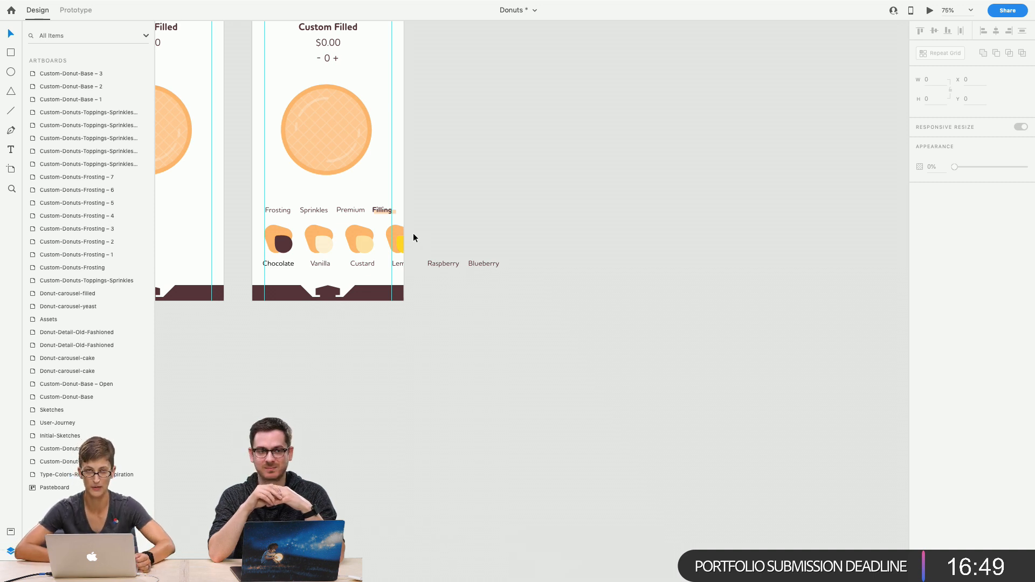
Group the six flavour labels, Chocolate through Blueberry, and cut them from the slider
left_click(480, 264)
left_click(443, 264, "shift")
left_click(399, 264, "shift")
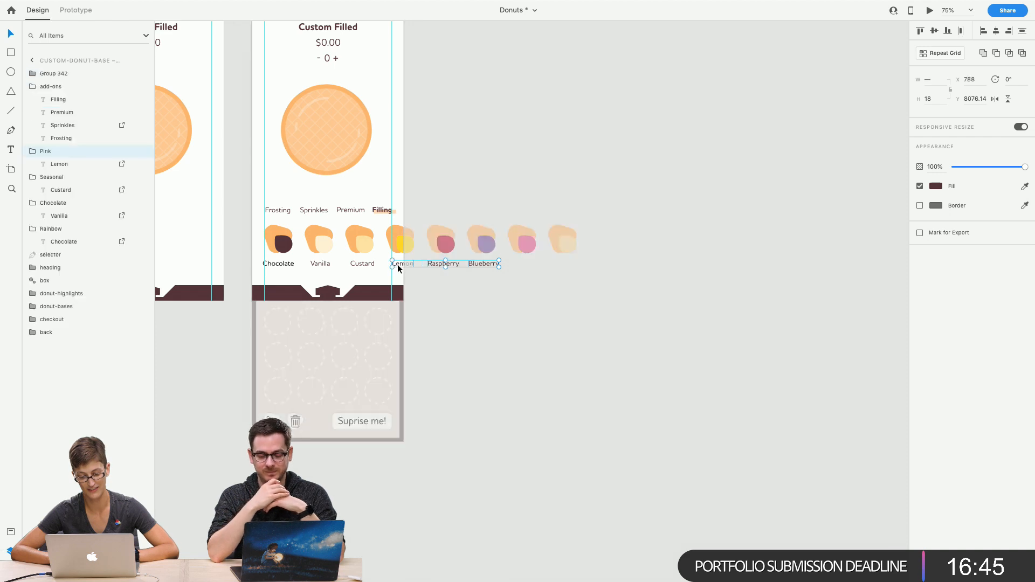
left_click(364, 263, "shift")
left_click(322, 264, "shift")
left_click(282, 264, "shift")
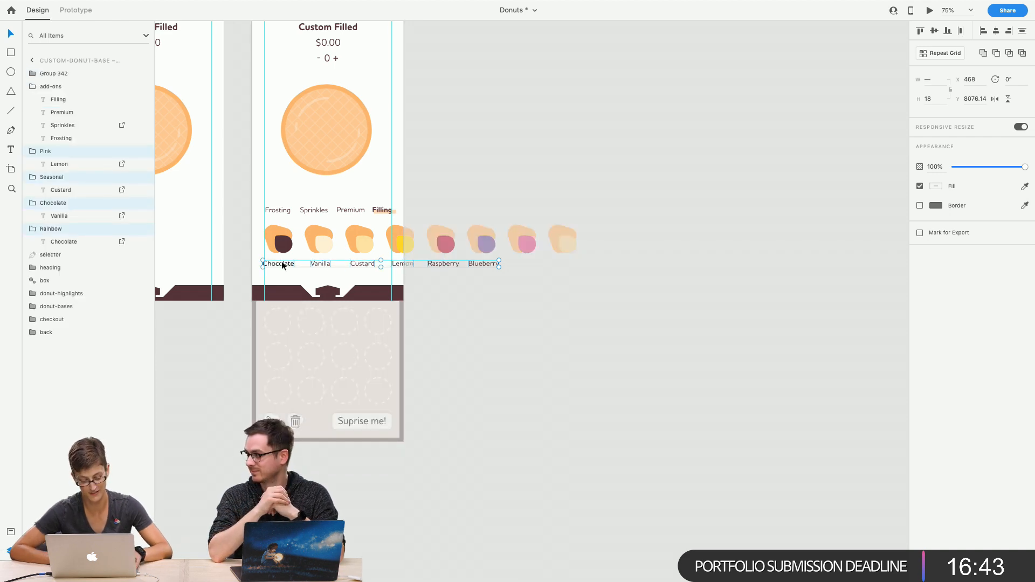
key("Delete")
Paste the flavour labels inside the filling icons' group and position them directly beneath the icons
left_click(318, 241)
double_click(318, 241)
left_click(298, 244)
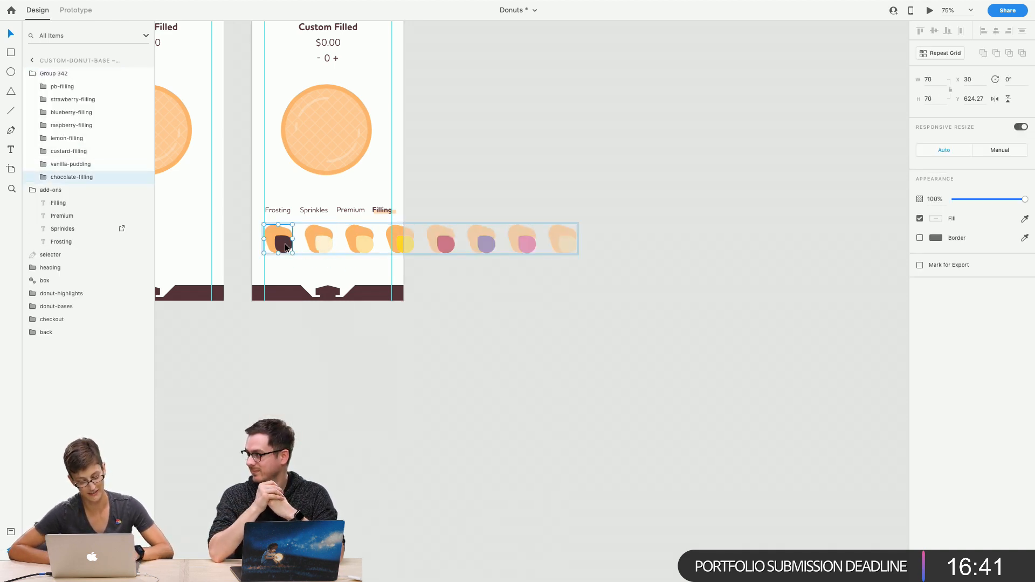
key("super+v")
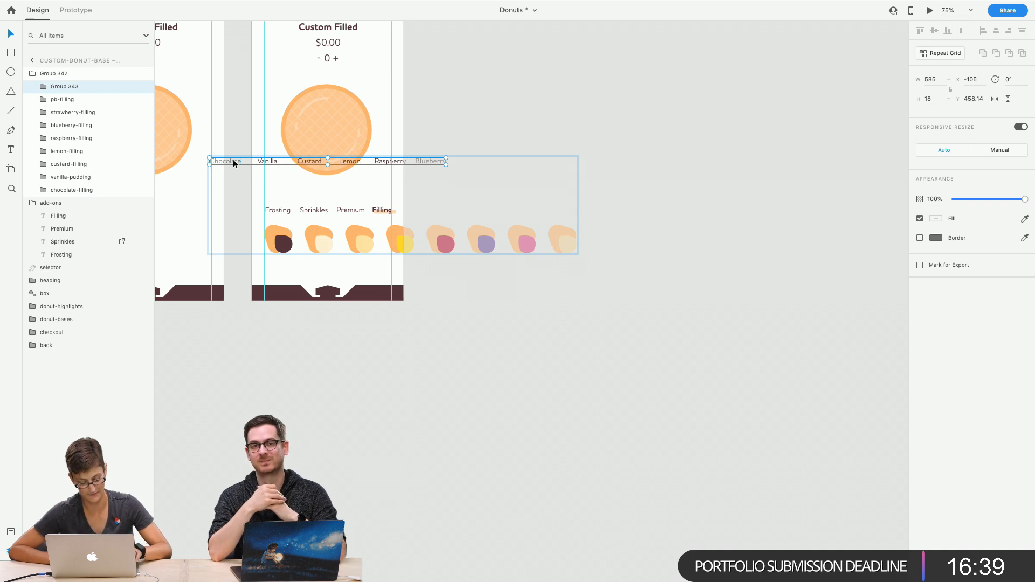
key("super+z")
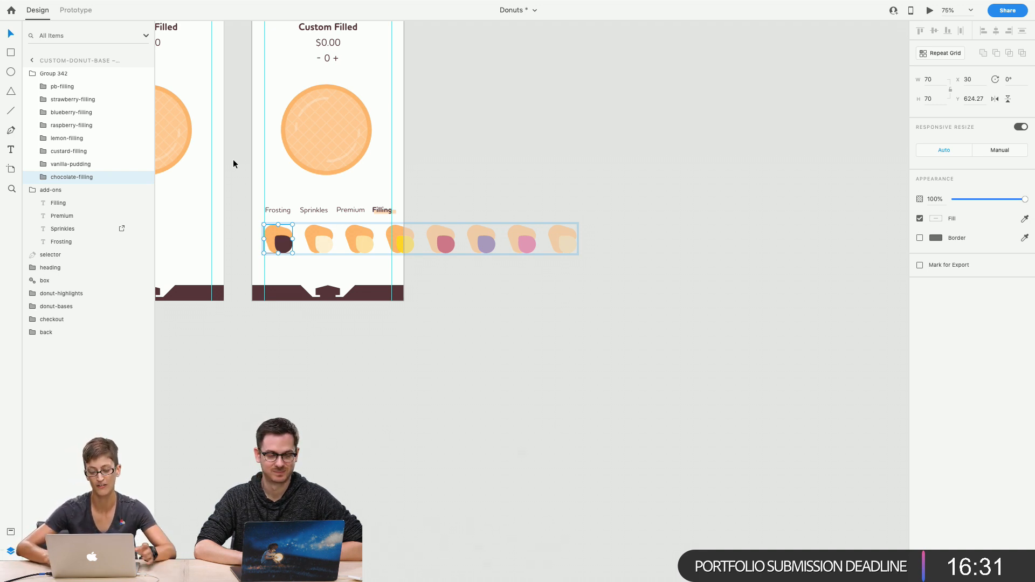
key("super+v")
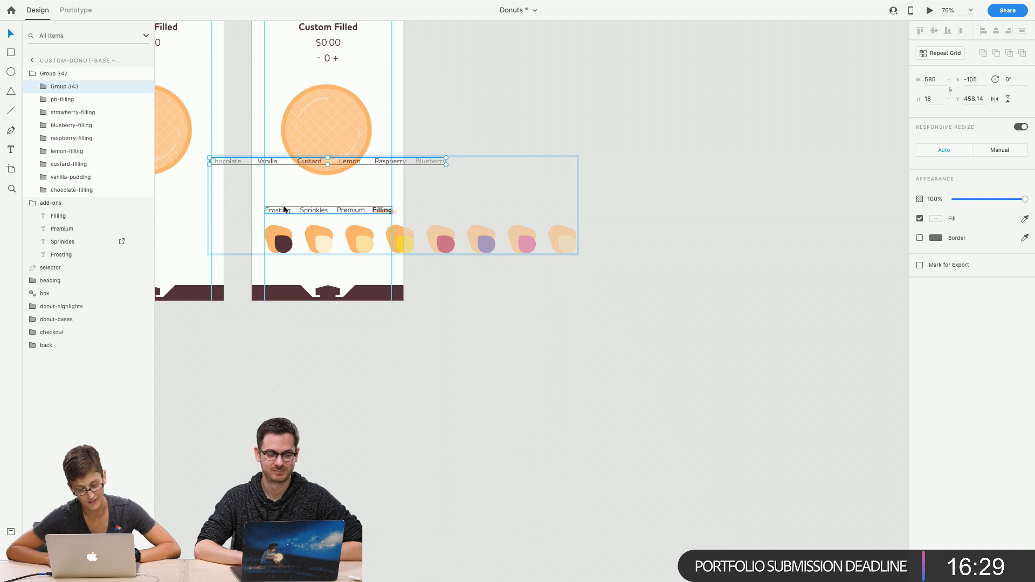
left_click_drag(271, 163, 324, 262)
left_click(290, 335)
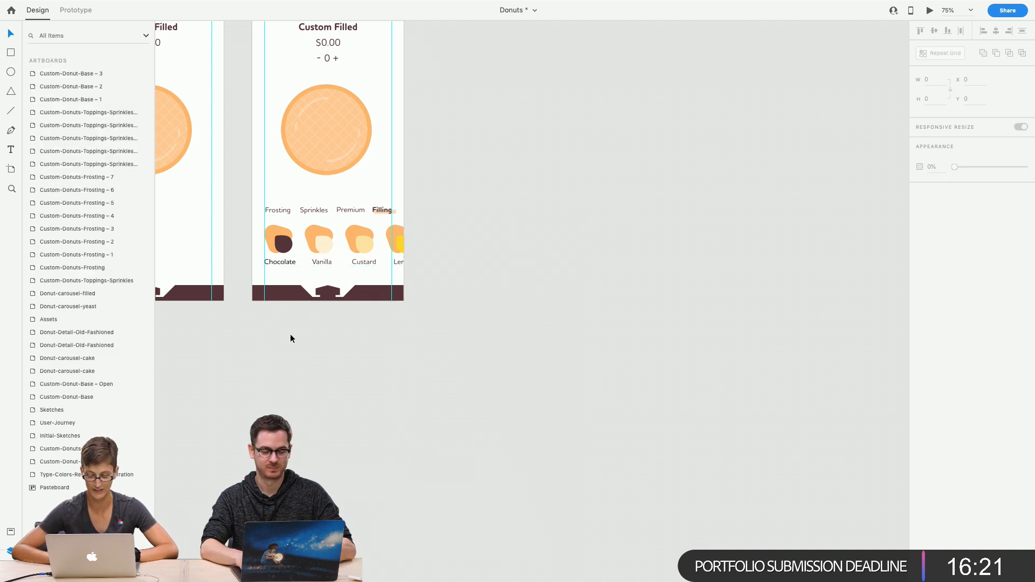
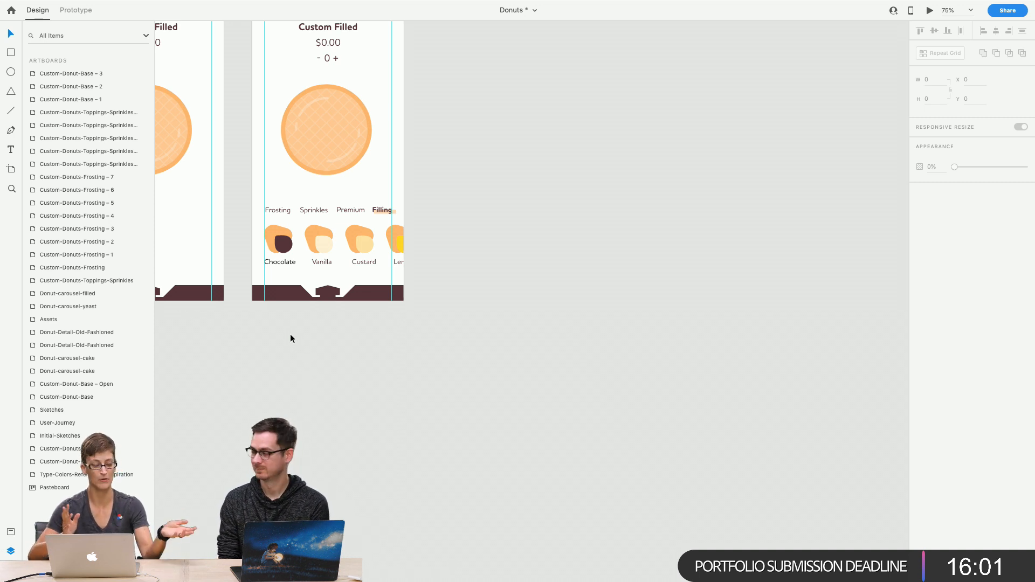
left_click(303, 192)
scroll(303, 192, "up", 3)
scroll(303, 192, "left", 5)
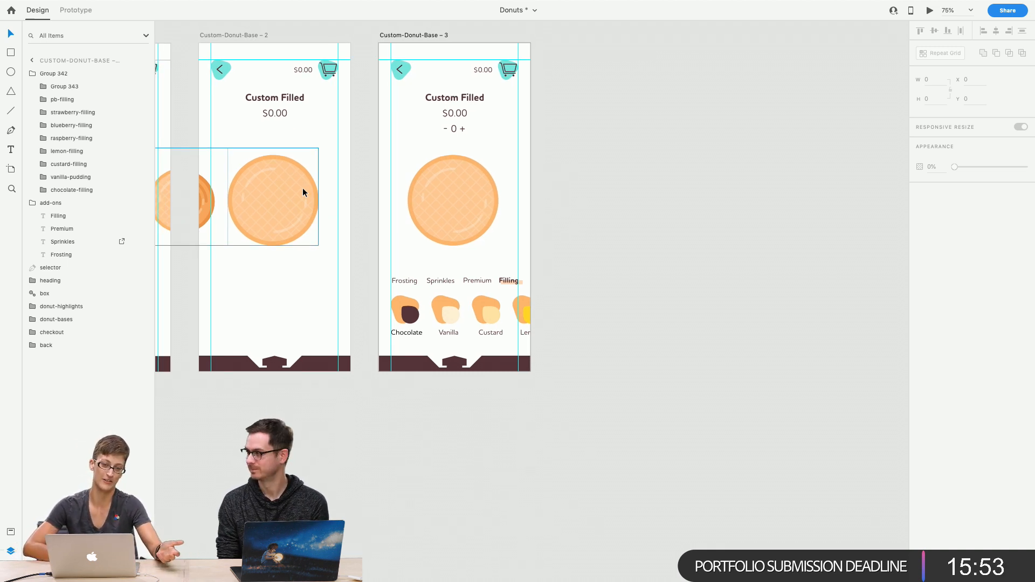
left_click(309, 261)
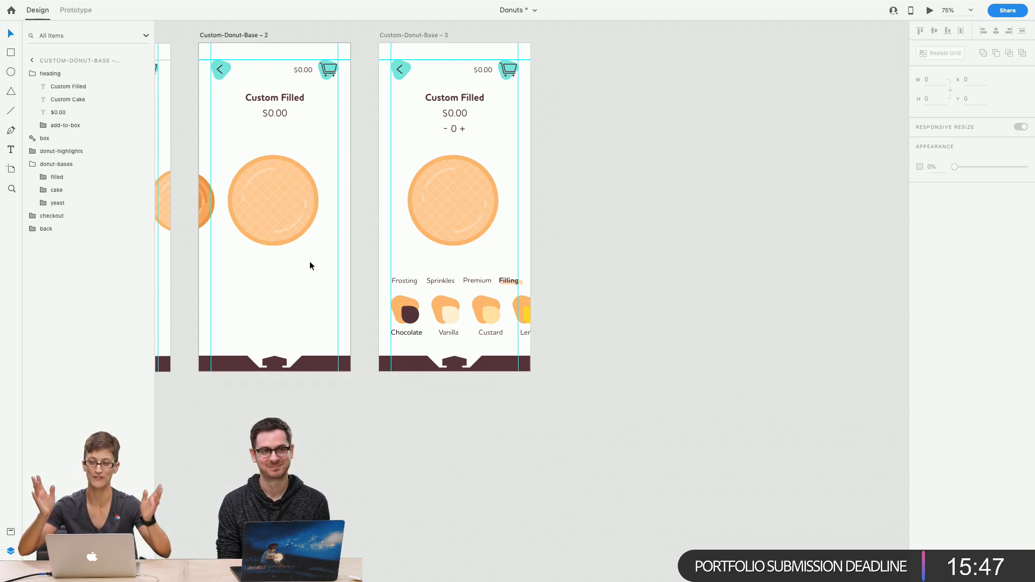
scroll(236, 269, "left", 6)
scroll(236, 269, "down", 2)
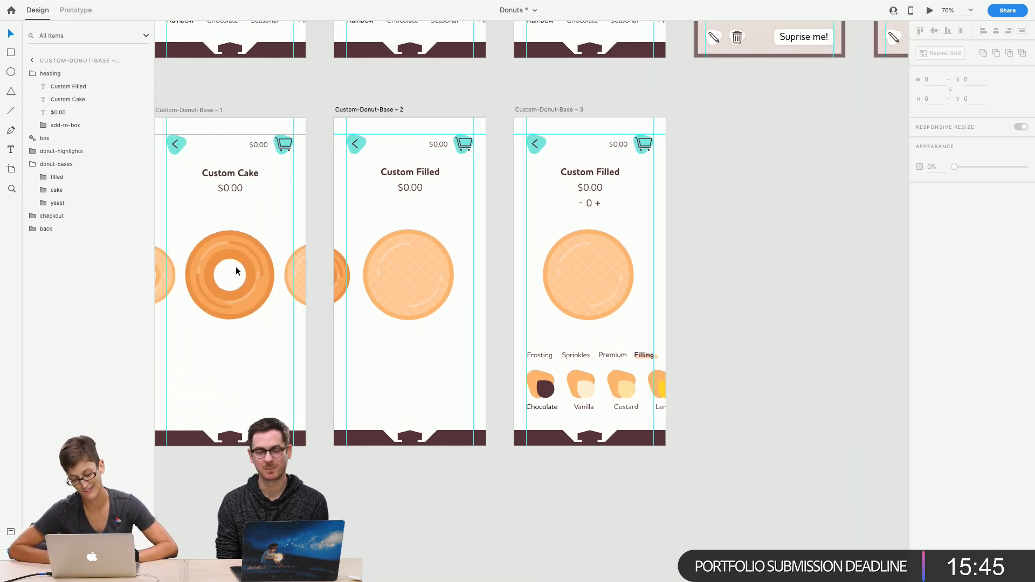
scroll(236, 268, "down", 3)
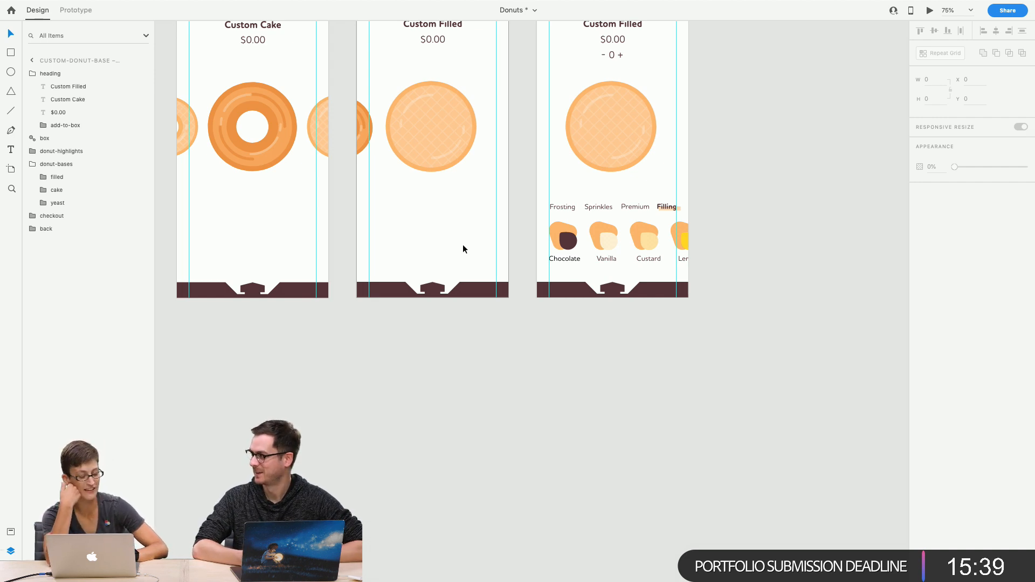
Duplicate the Blueberry label, place the copy under the pink seventh filling icon and change its text to Strawberry
left_click(572, 200)
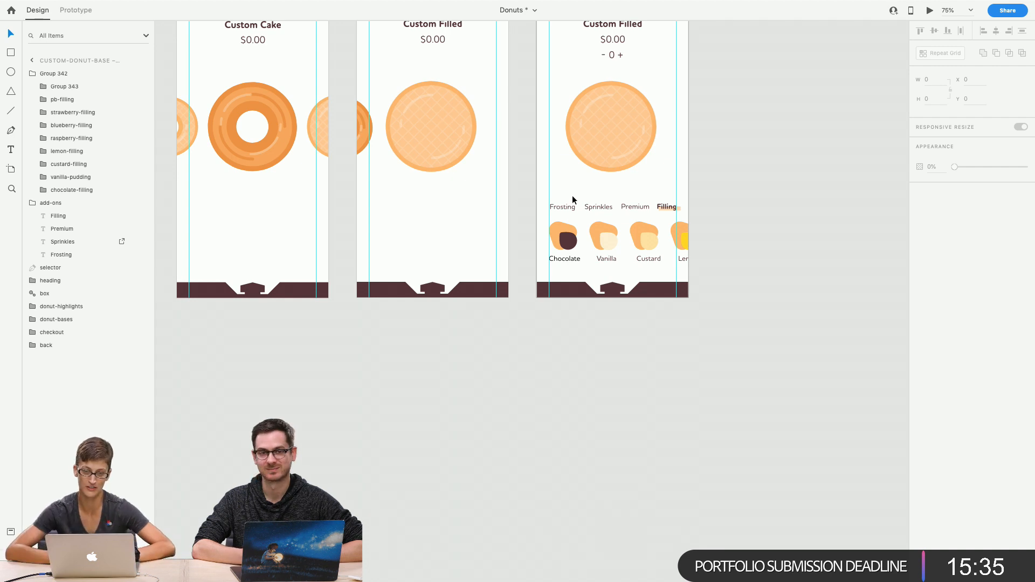
left_click(556, 206)
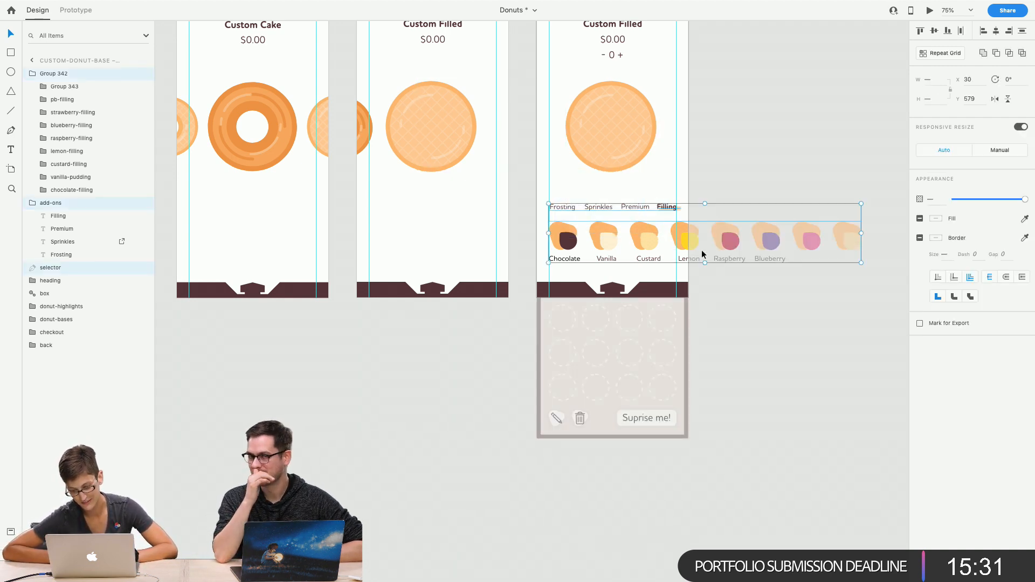
double_click(774, 258)
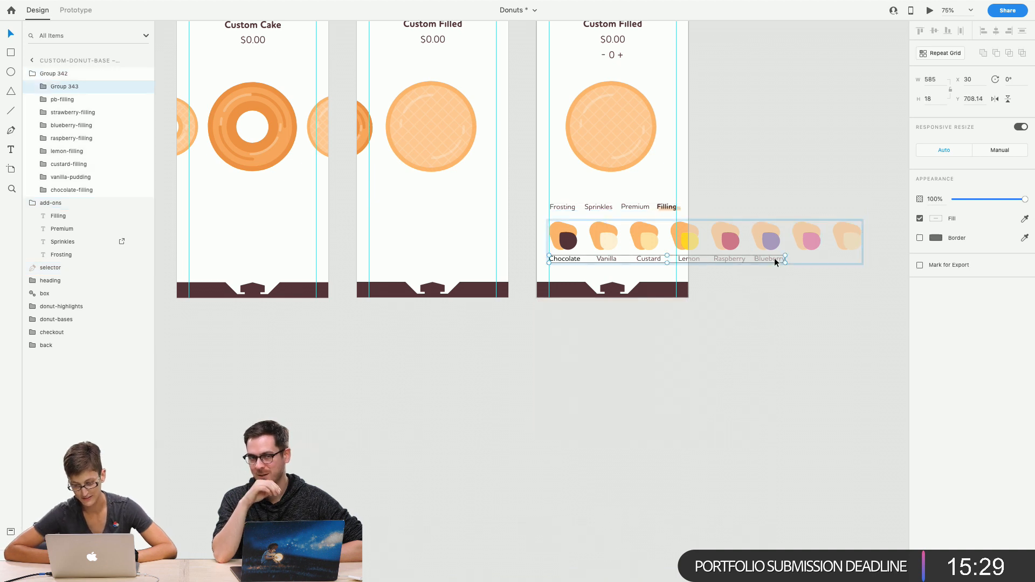
double_click(775, 258)
key("super+v")
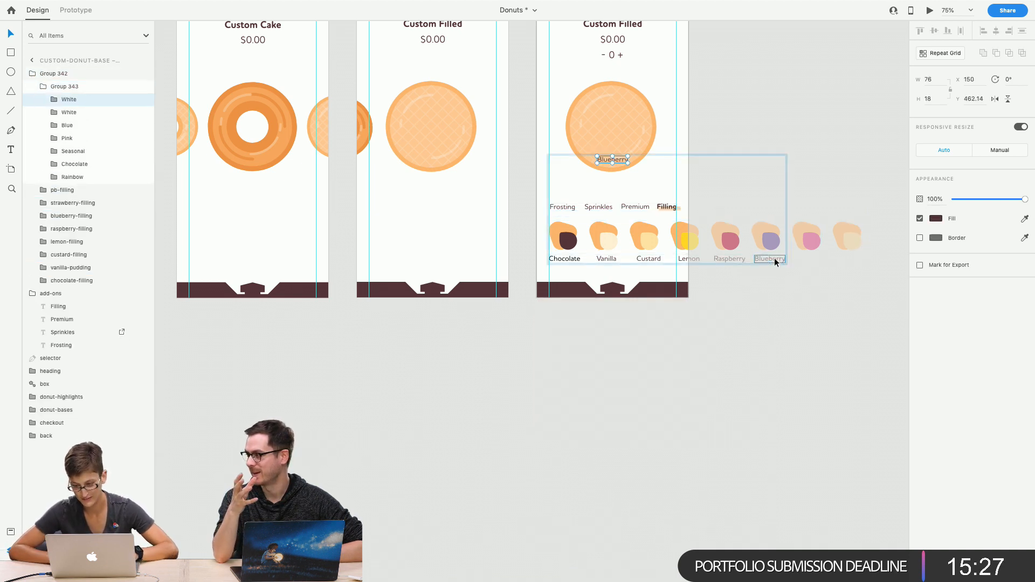
left_click_drag(606, 160, 801, 261)
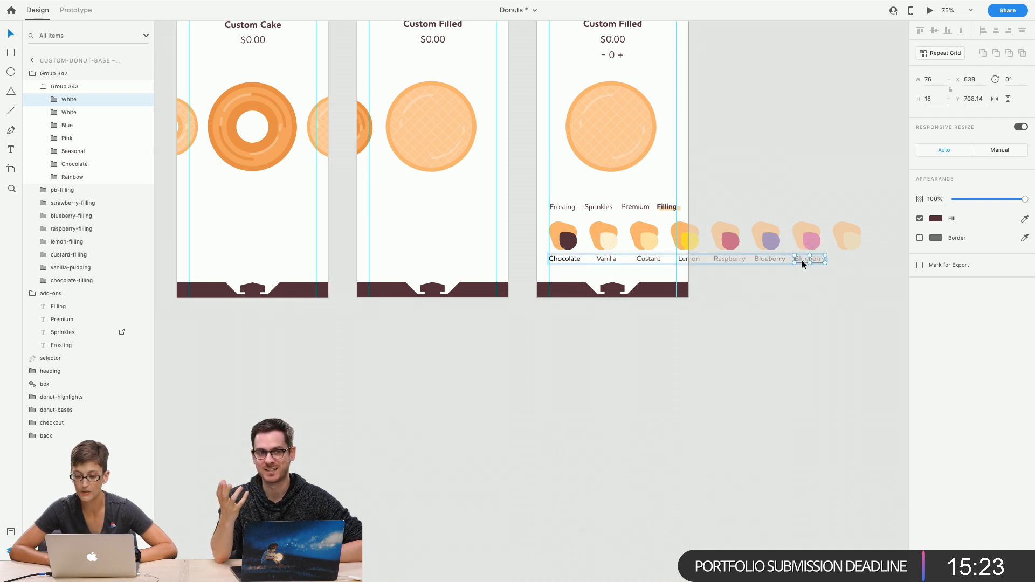
double_click(805, 260)
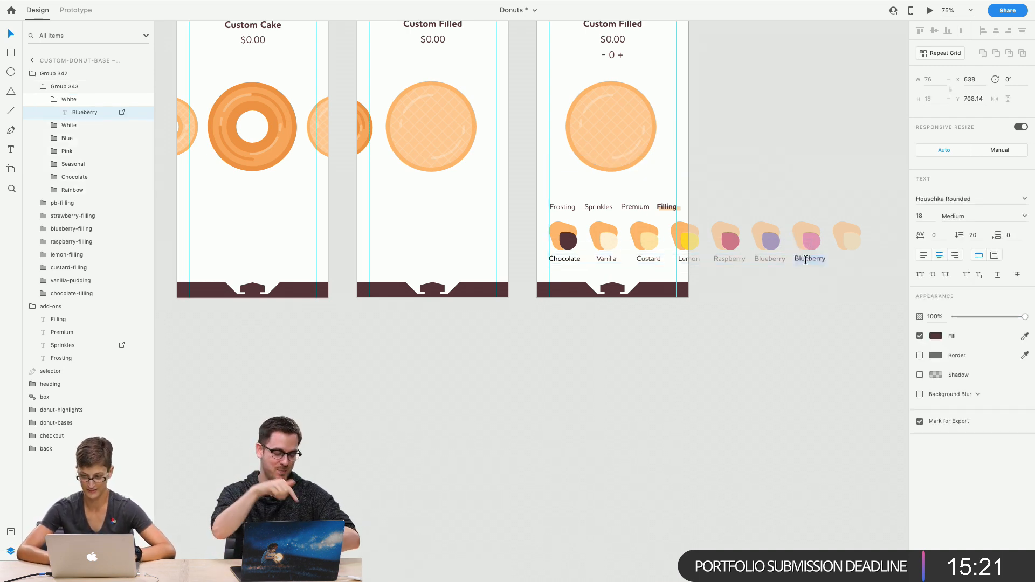
type("Strawberry")
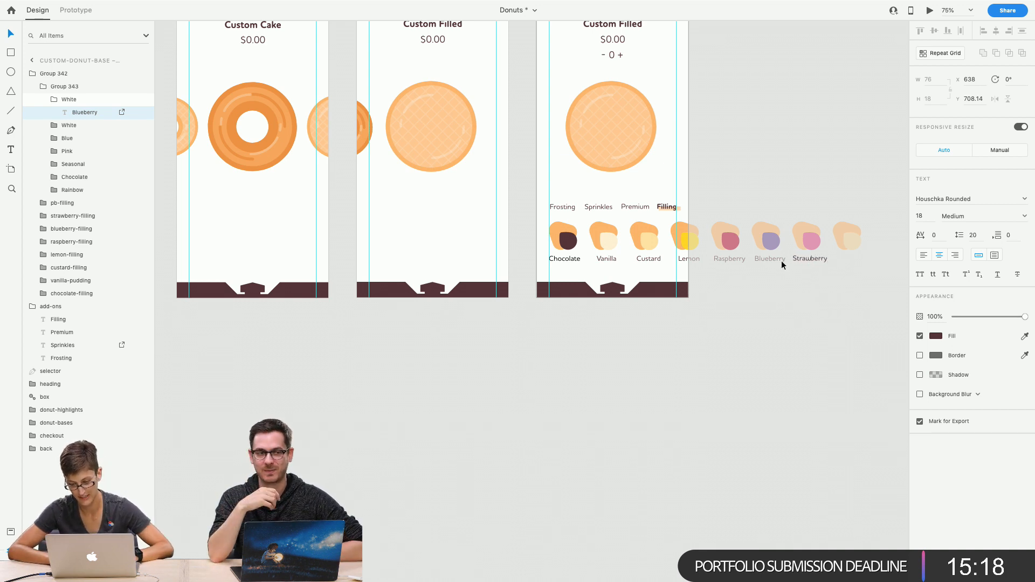
key("Escape")
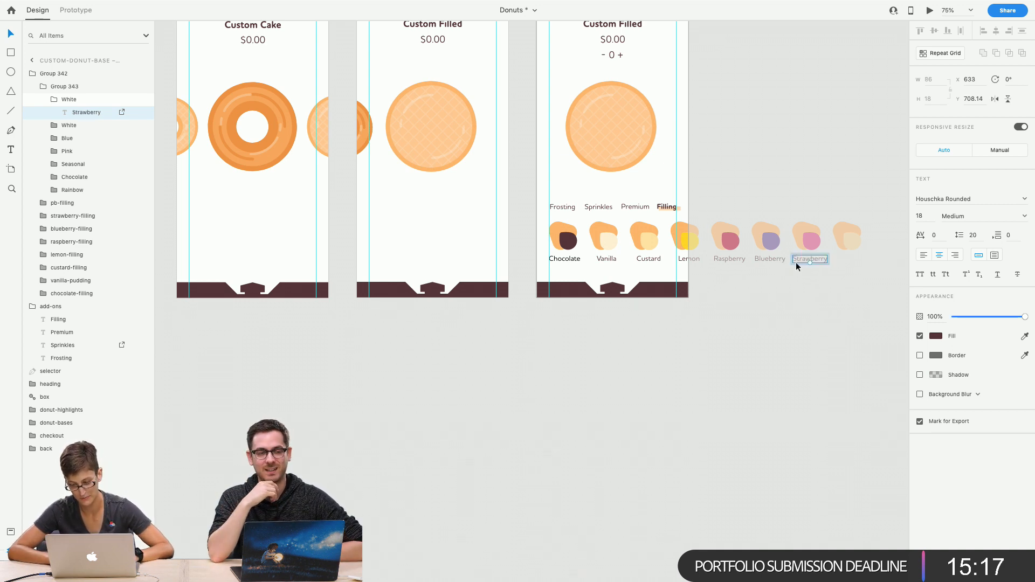
Duplicate the Strawberry label, place the copy under the eighth filling icon and change its text to PB
key("super+c")
key("super+v")
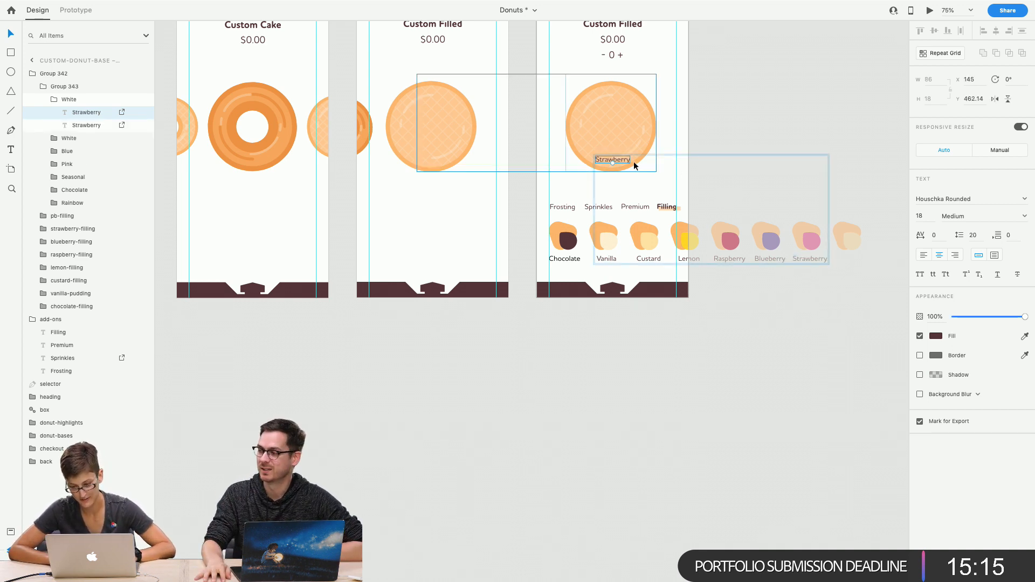
left_click_drag(622, 163, 859, 258)
double_click(859, 259)
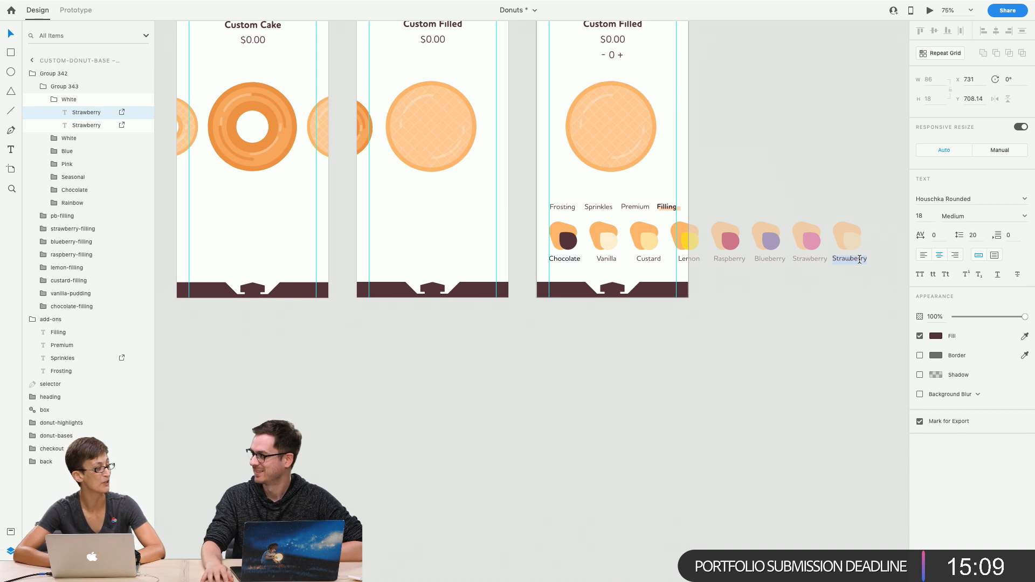
type("Pean")
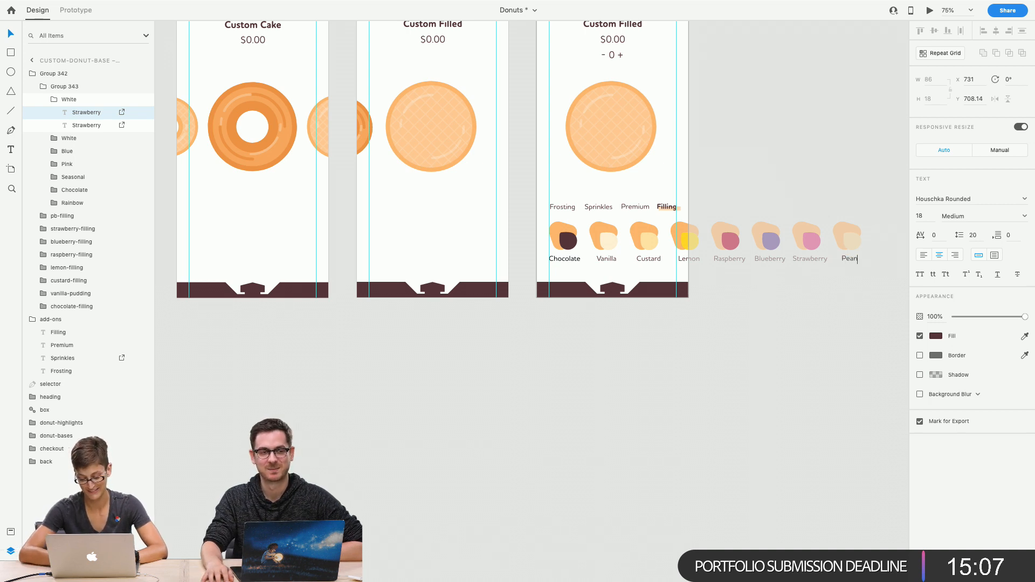
type("ut Butter")
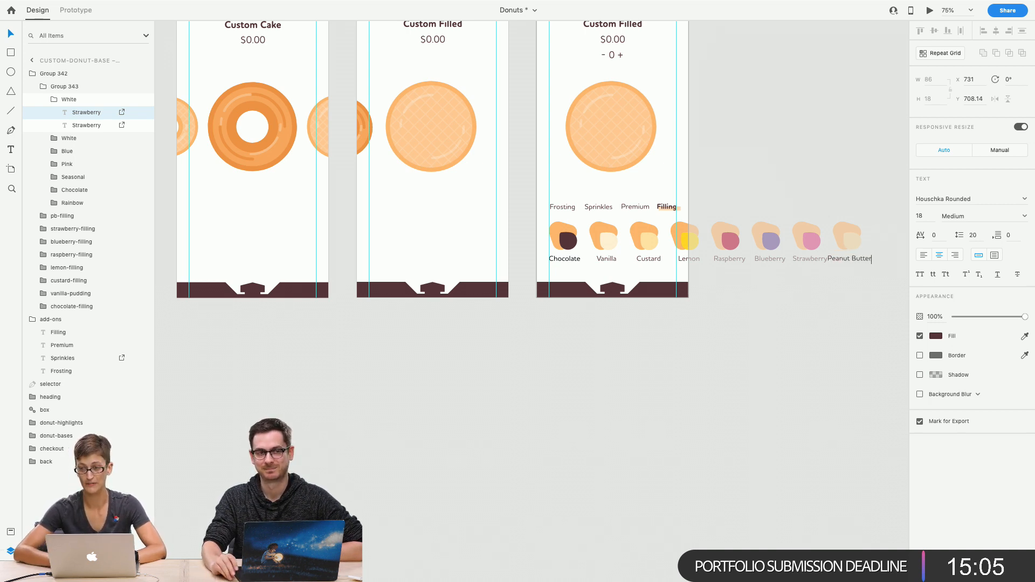
double_click(853, 260)
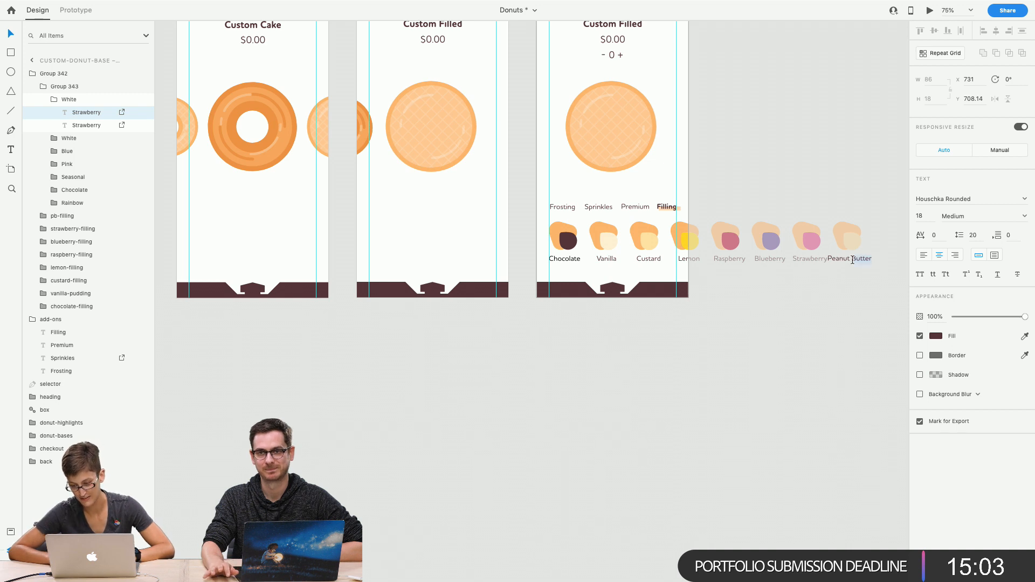
type("PB")
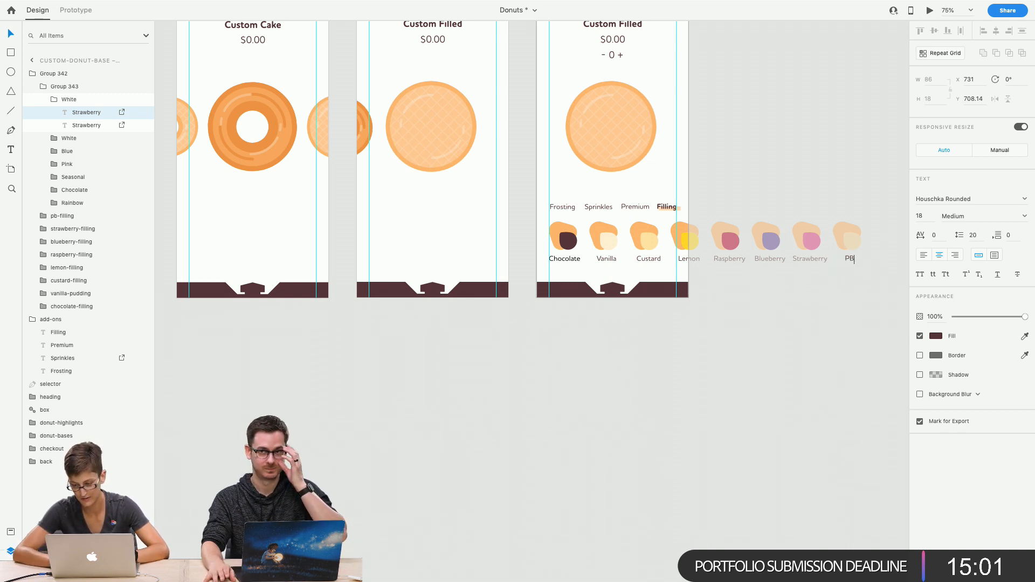
left_click(634, 421)
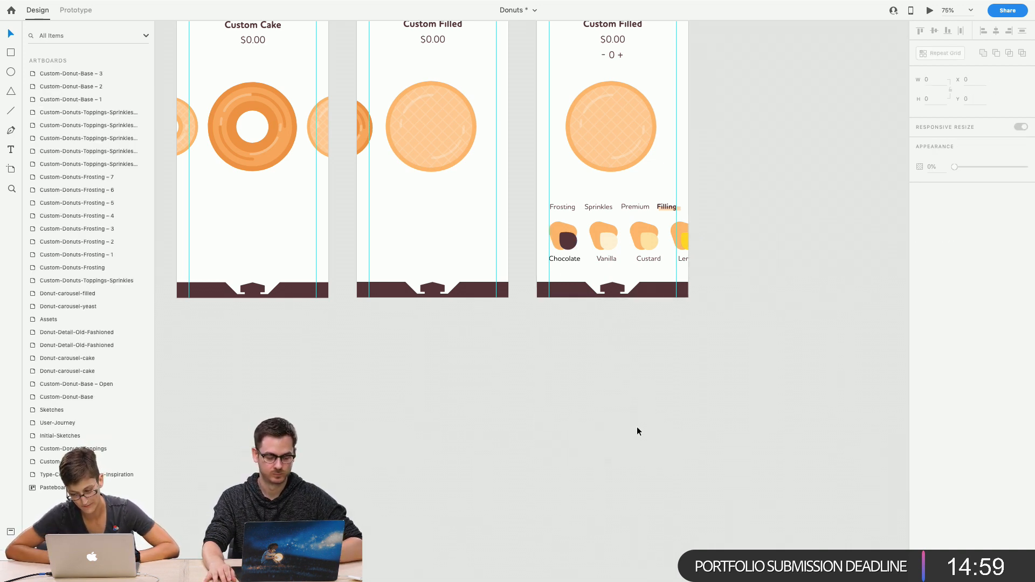
Select the filling icons' group together with the add-ons and selector, and rename the icons' group as Fillings-slider
left_click(565, 207)
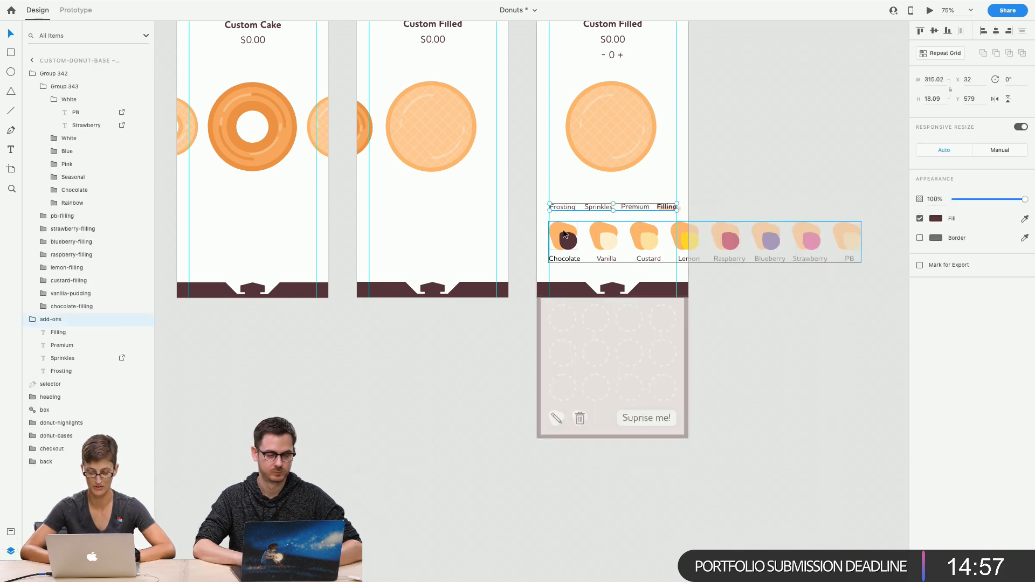
left_click(563, 228)
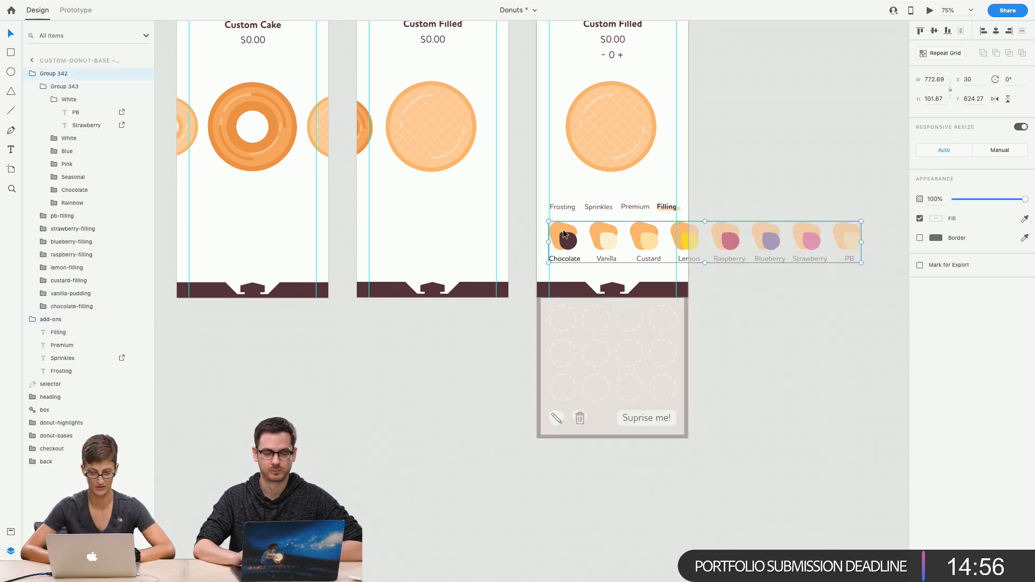
left_click(599, 208, "shift")
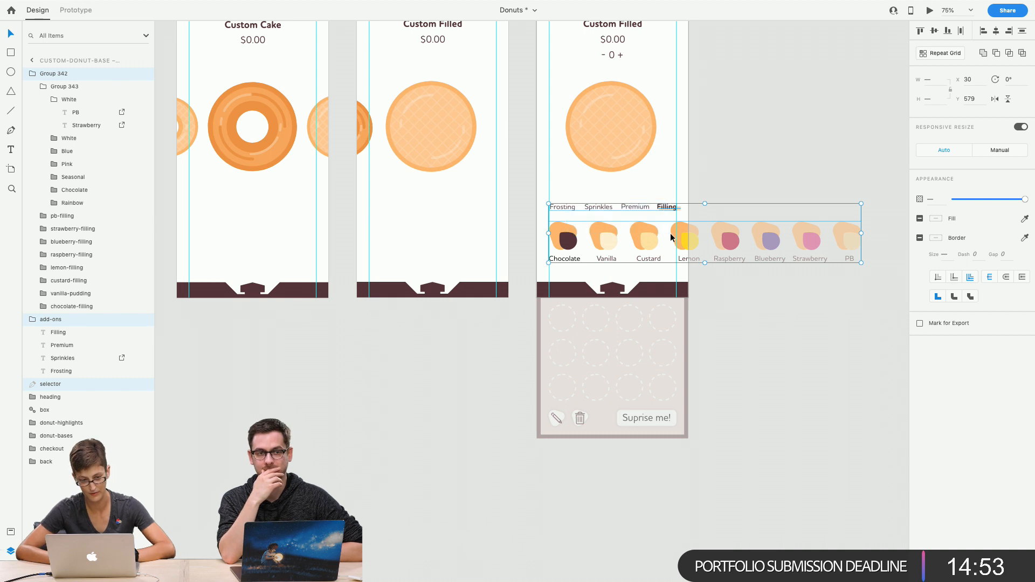
left_click(33, 73)
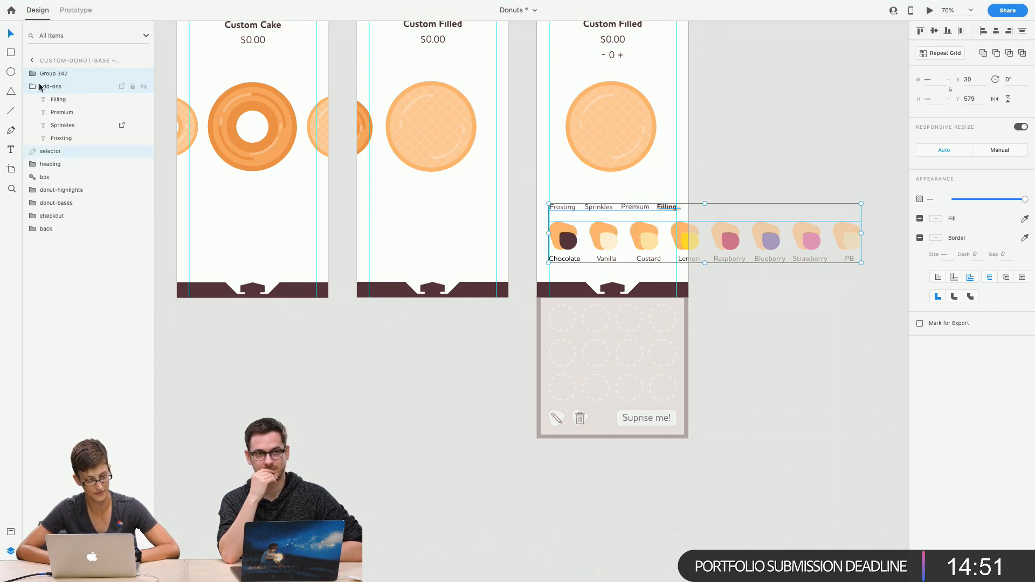
left_click(31, 87)
double_click(47, 73)
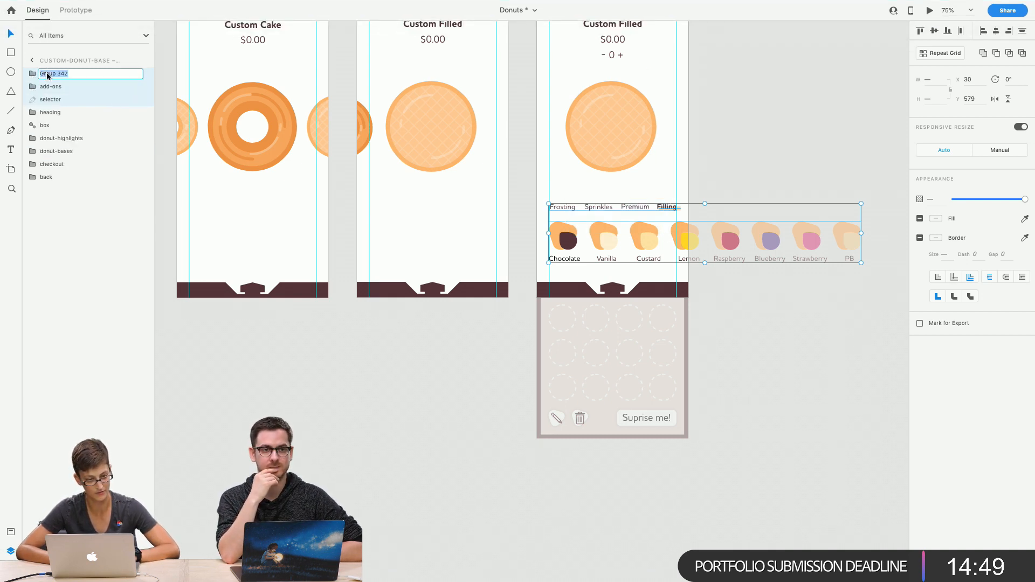
type("Filling")
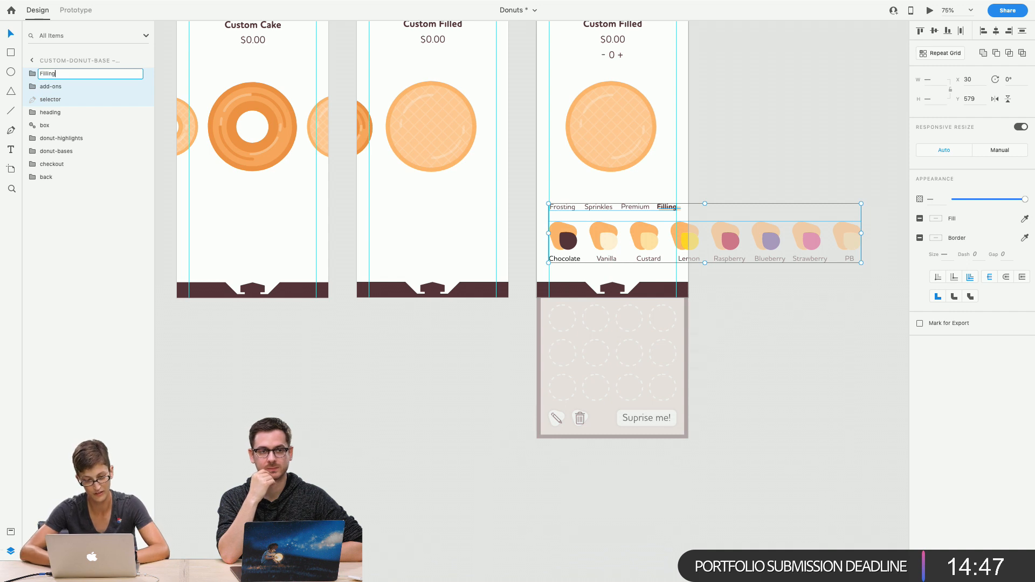
type("s-slider")
key("Return")
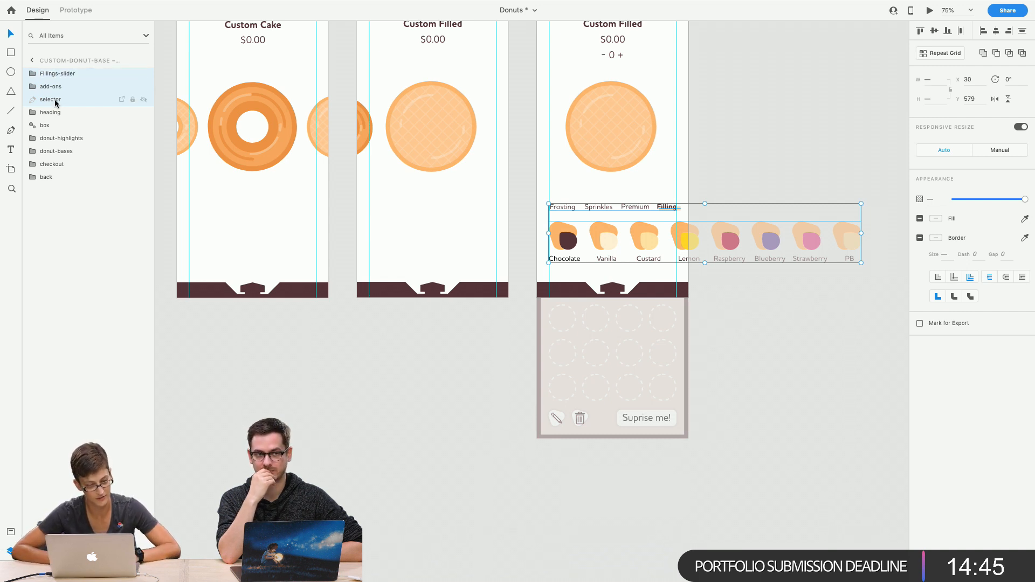
Copy the fillings slider, add-ons and selector onto the middle Custom Filled artboard, set their opacity to 0% and shift the copies right
left_click_drag(54, 99, 56, 162)
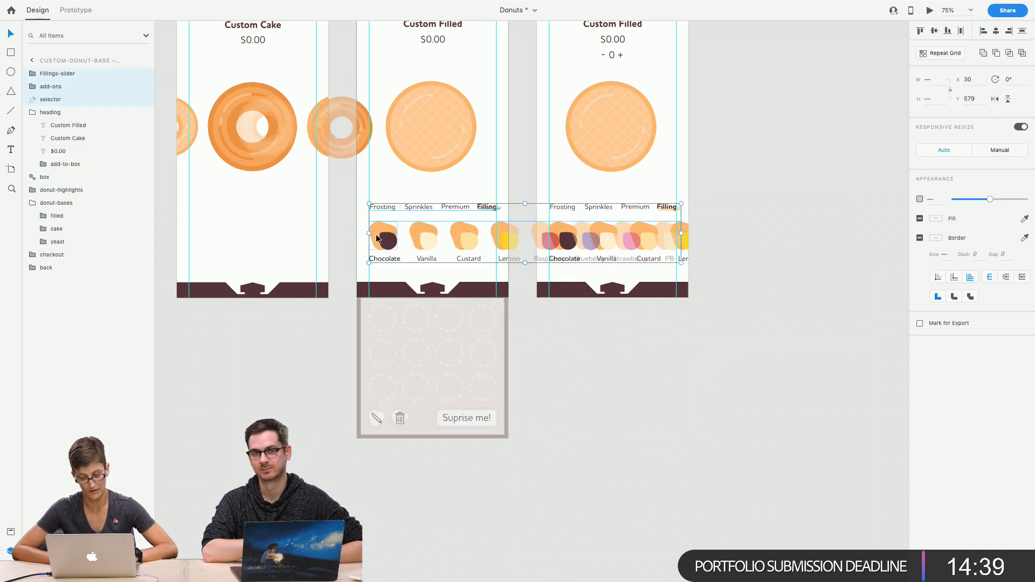
left_click_drag(377, 239, 517, 237)
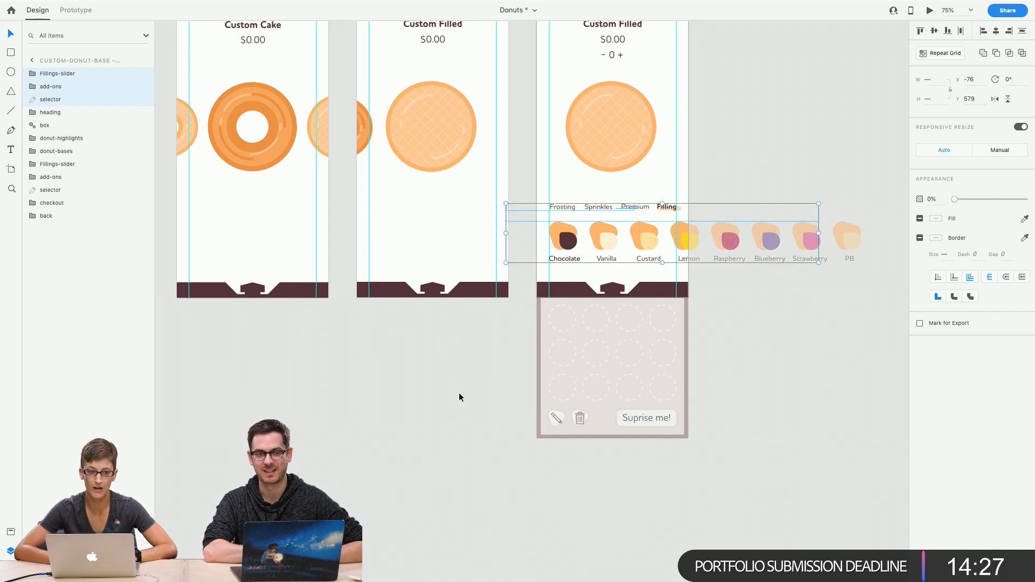
left_click(473, 415)
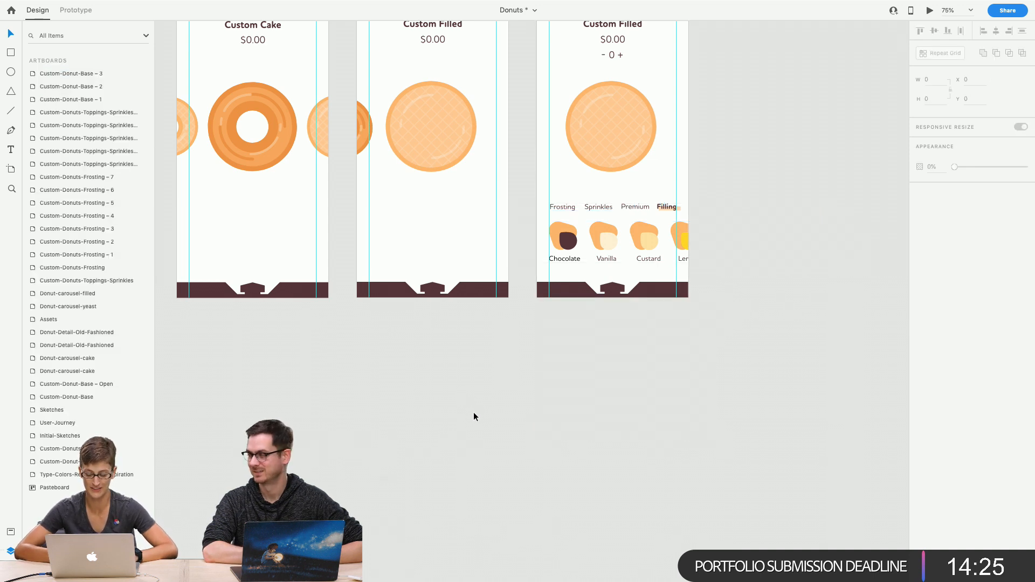
Link the donut-bases group on Custom-Donut-Base – 2 to Custom-Donut-Base – 3 as a prototype interaction
scroll(473, 416, "left", 5)
scroll(473, 416, "up", 3)
scroll(474, 411, "up", 4)
scroll(473, 412, "left", 2)
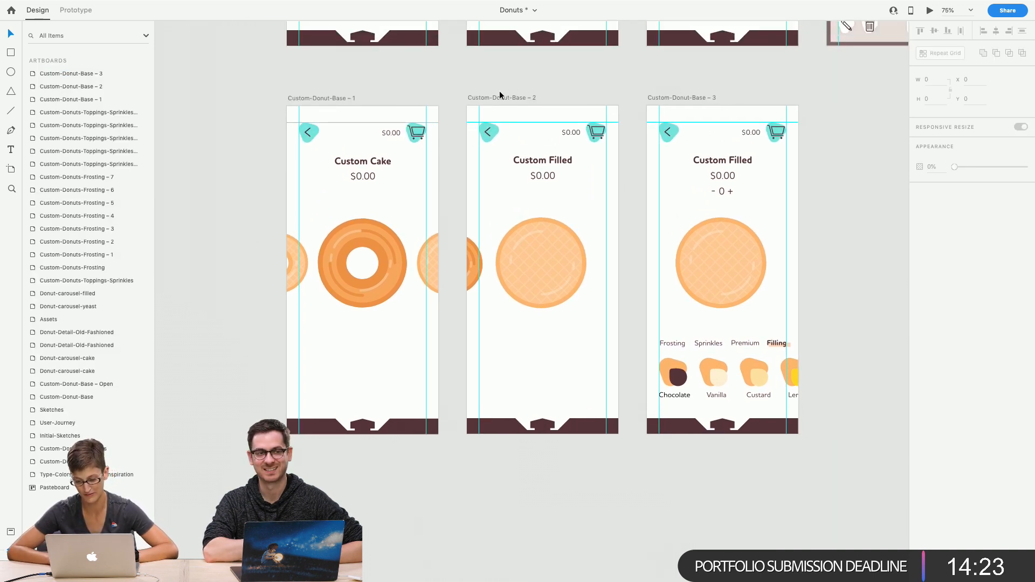
left_click(499, 97)
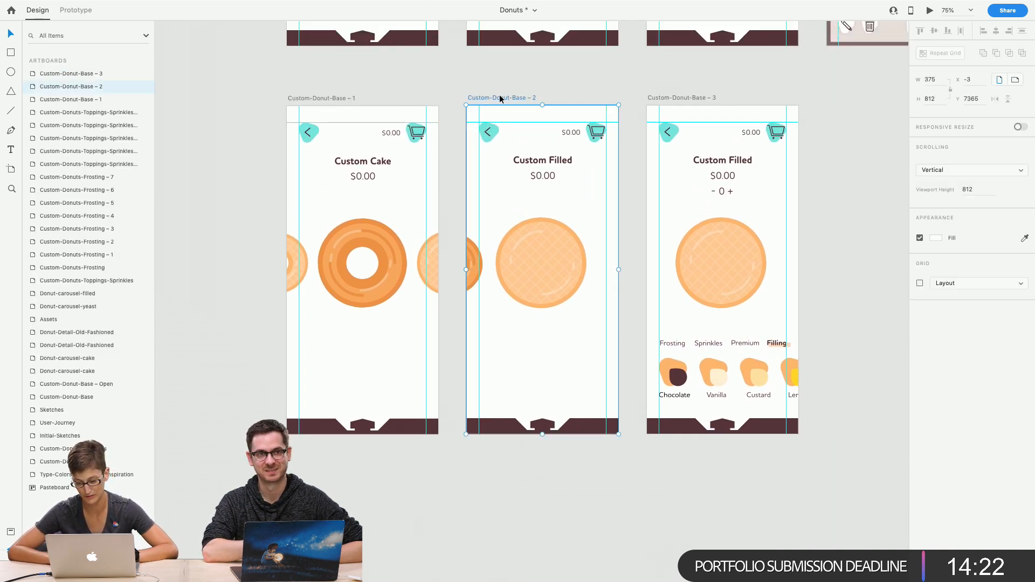
double_click(538, 296)
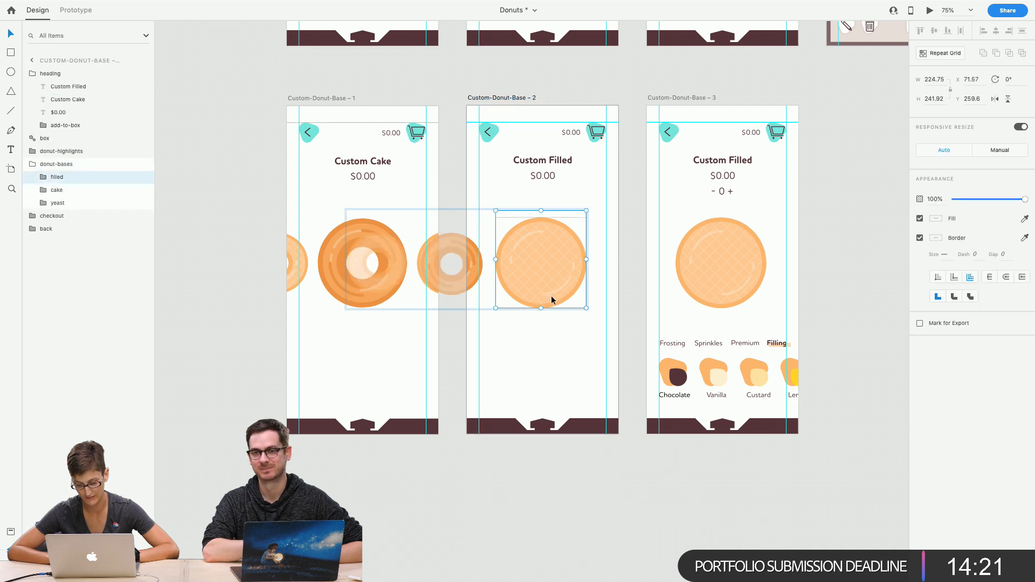
left_click(71, 11)
left_click(414, 458)
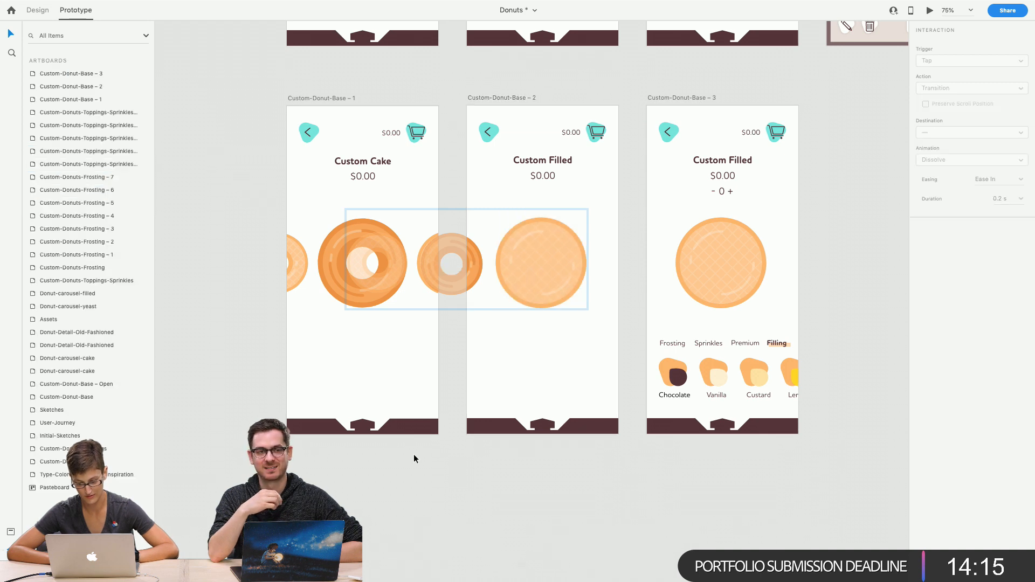
left_click(526, 309)
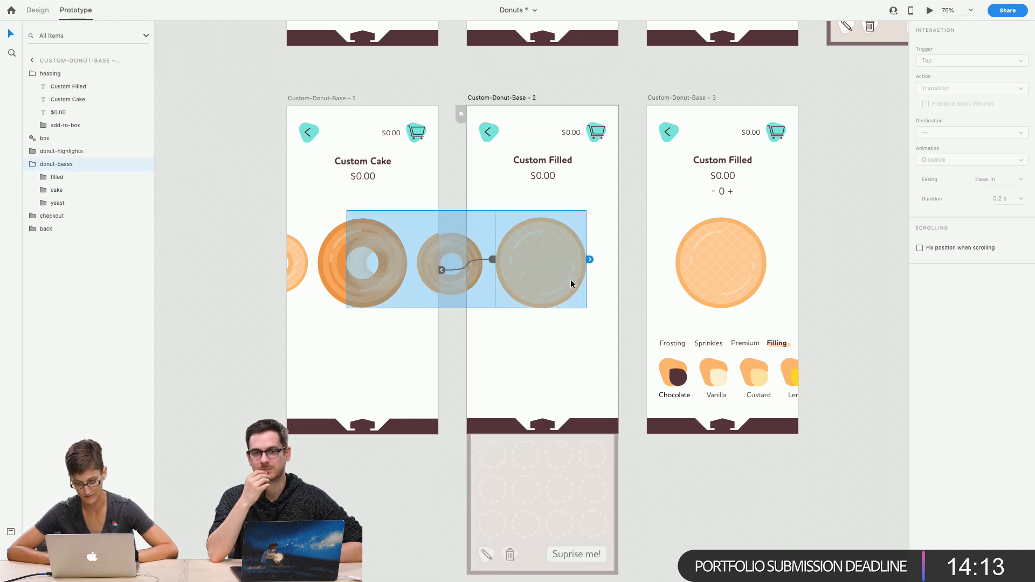
left_click_drag(589, 260, 650, 288)
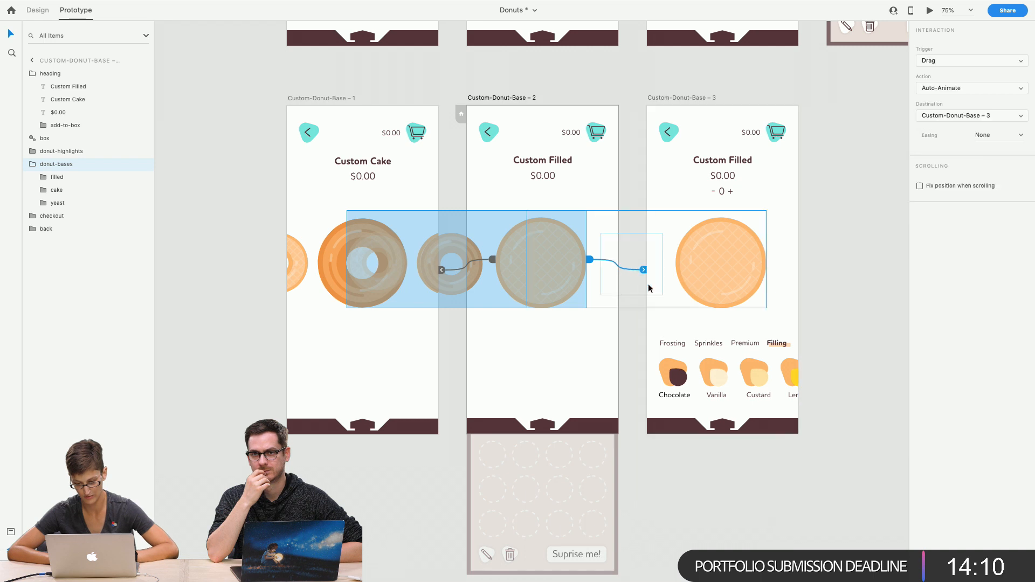
Set the interaction's trigger to Tap and its easing to Ease In-Out
left_click(942, 61)
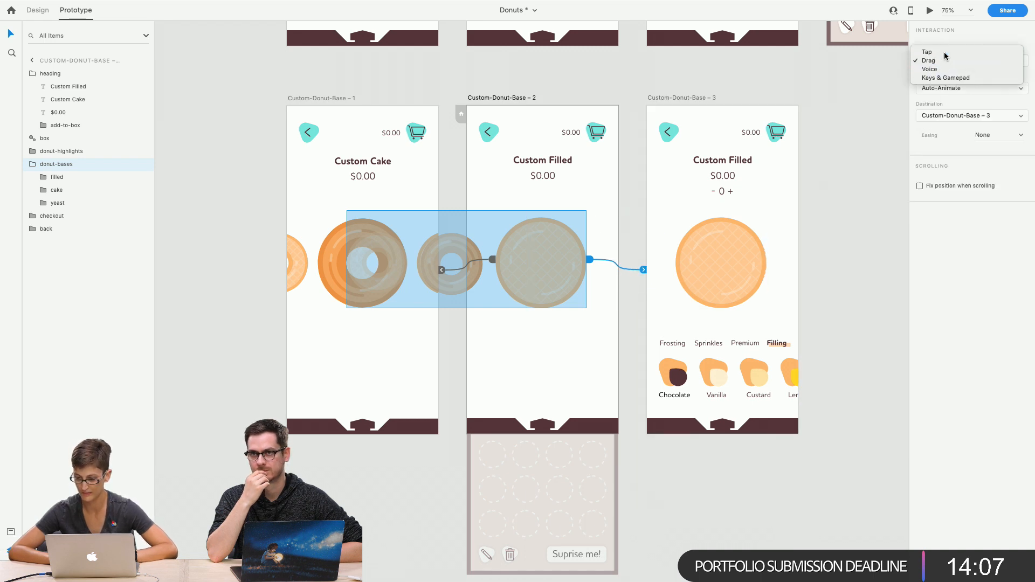
left_click(943, 52)
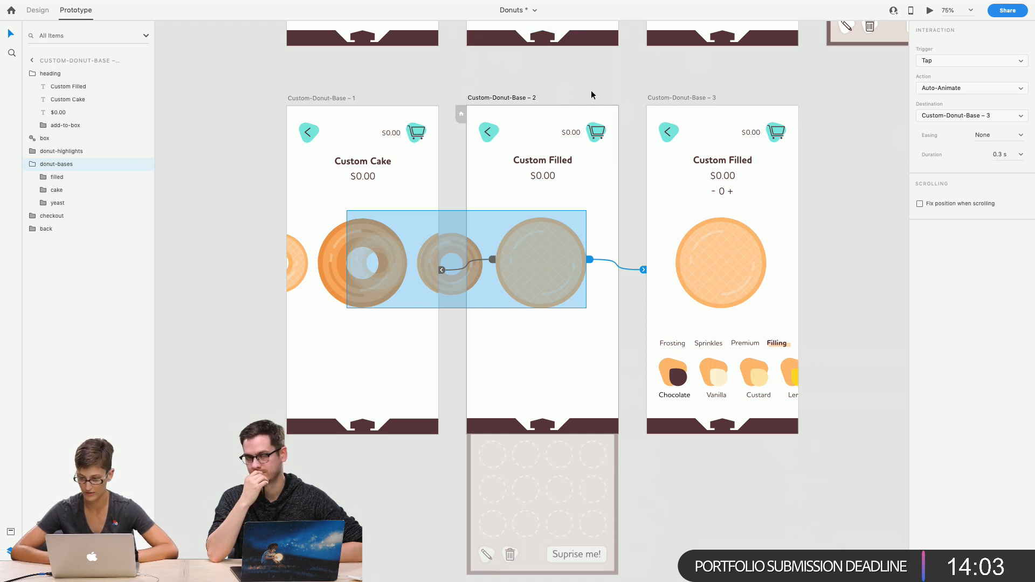
left_click(1018, 137)
left_click(1000, 161)
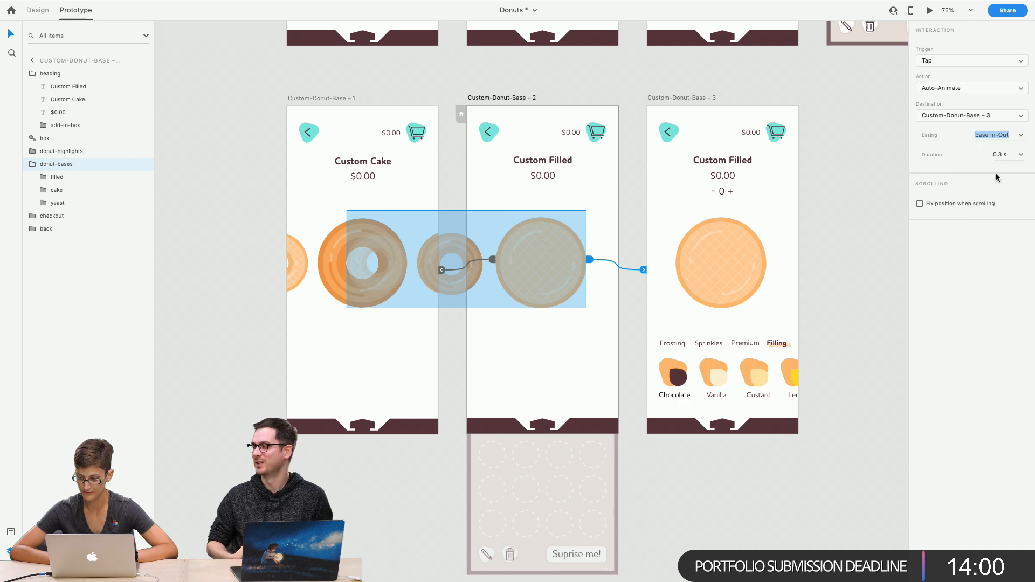
Preview the prototype from Custom-Donut-Base – 2 to check the transition to the filling selector, then close the preview
left_click(525, 98)
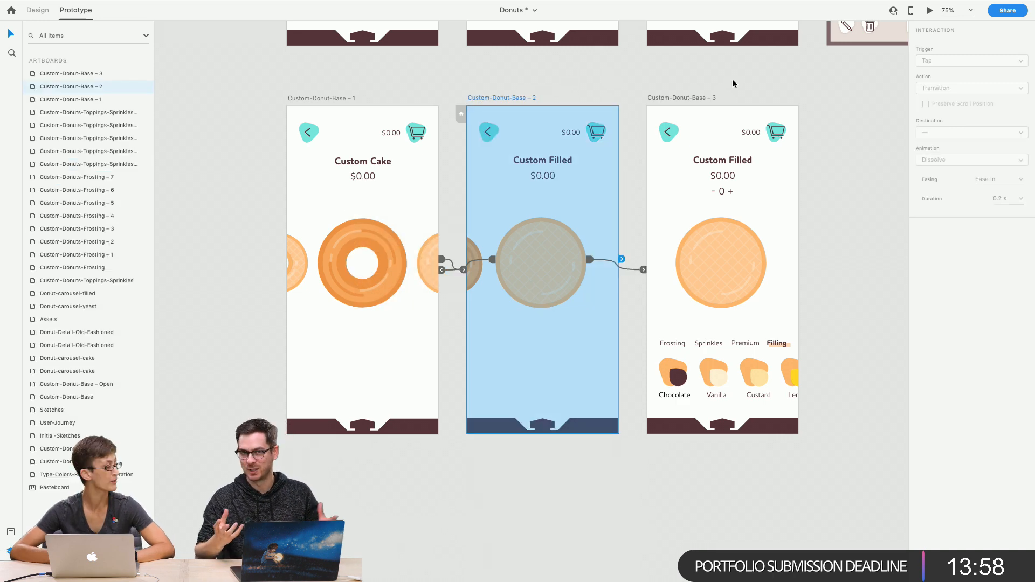
left_click(929, 10)
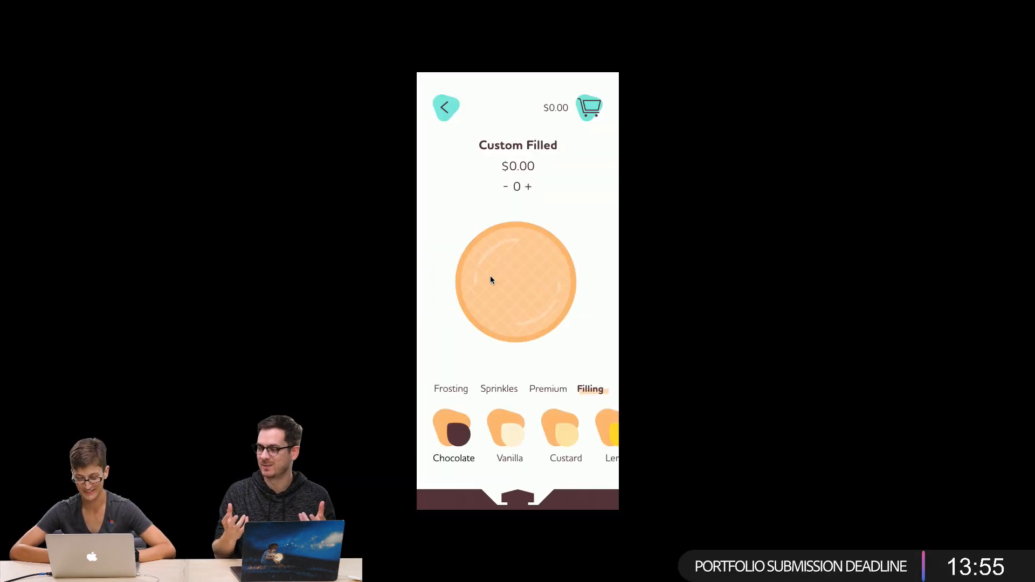
mouse_move(127, 3)
left_click(11, 23)
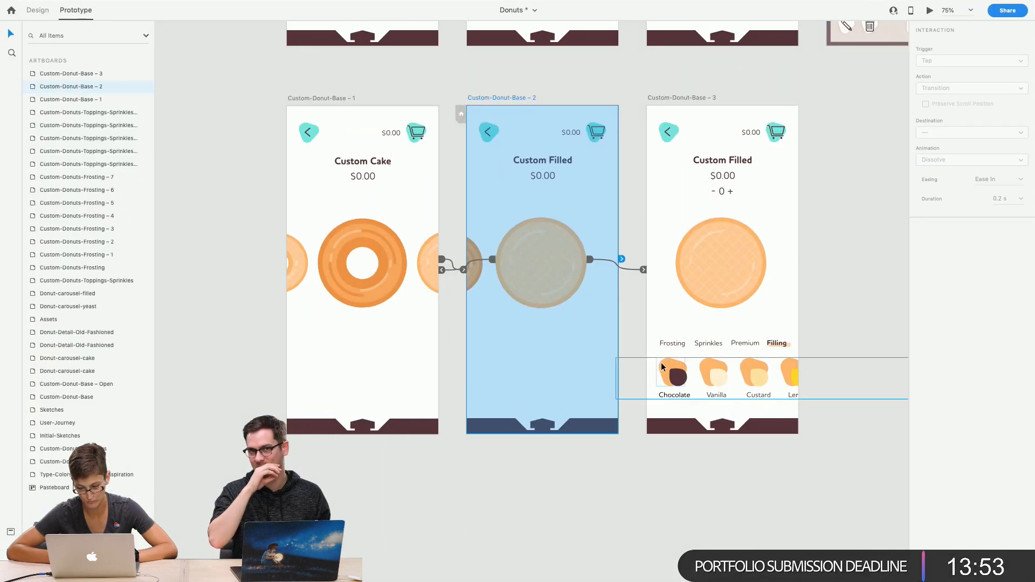
Reorder the layers on Custom-Donut-Base – 2 so that the box layer sits above the collapsed heading group
left_click(664, 342)
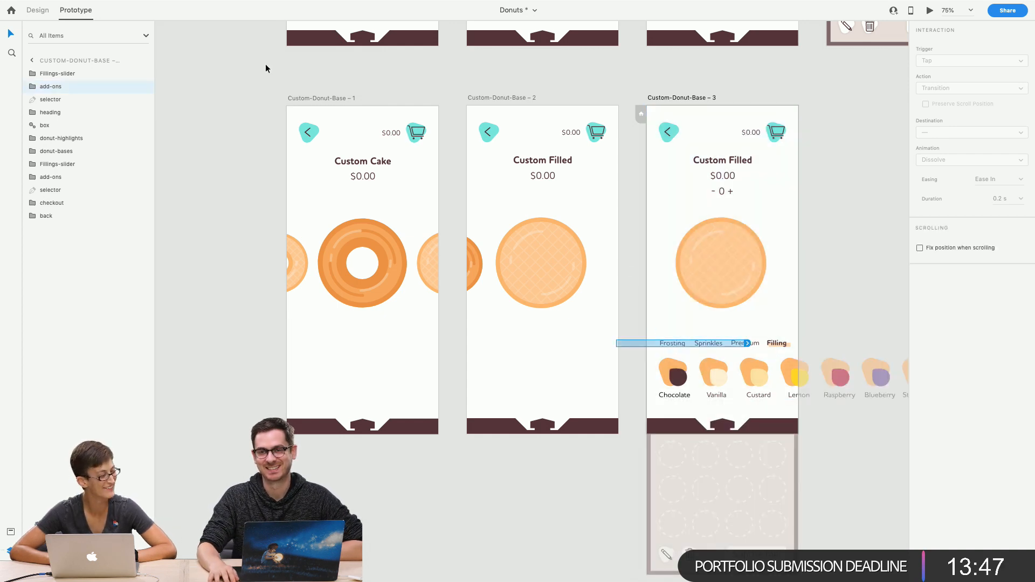
left_click(38, 10)
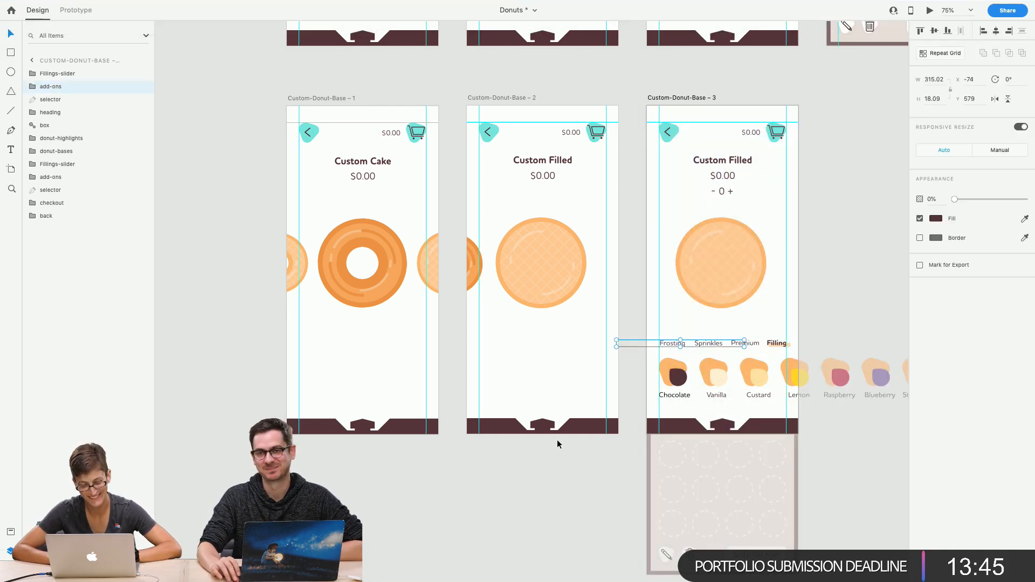
left_click(547, 374)
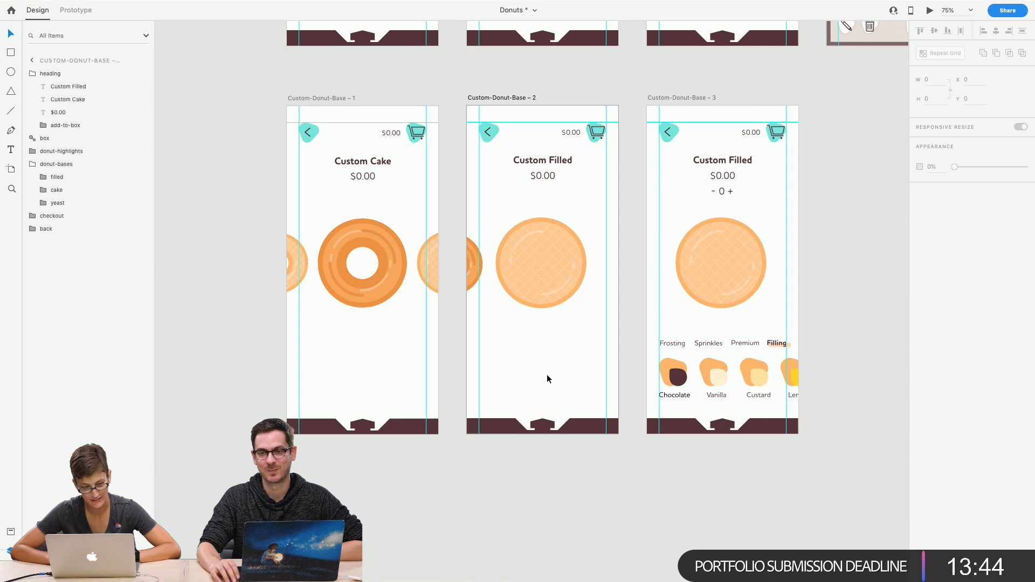
left_click(31, 75)
left_click_drag(55, 67, 55, 68)
Reorder the layers on Custom-Donut-Base – 3 so that the box layer sits above the heading group, matching Custom-Donut-Base – 2
left_click(375, 281)
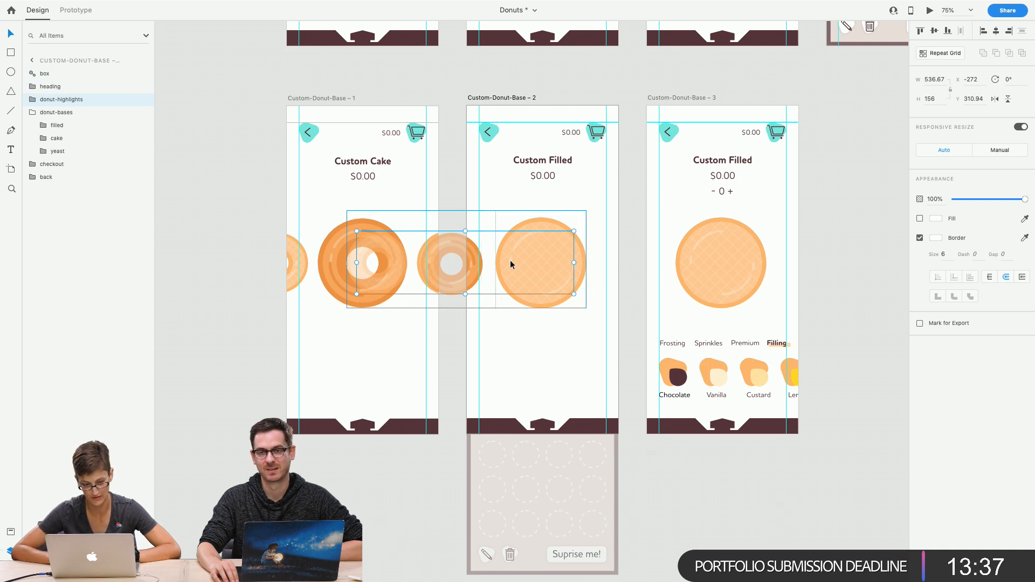
left_click(33, 113)
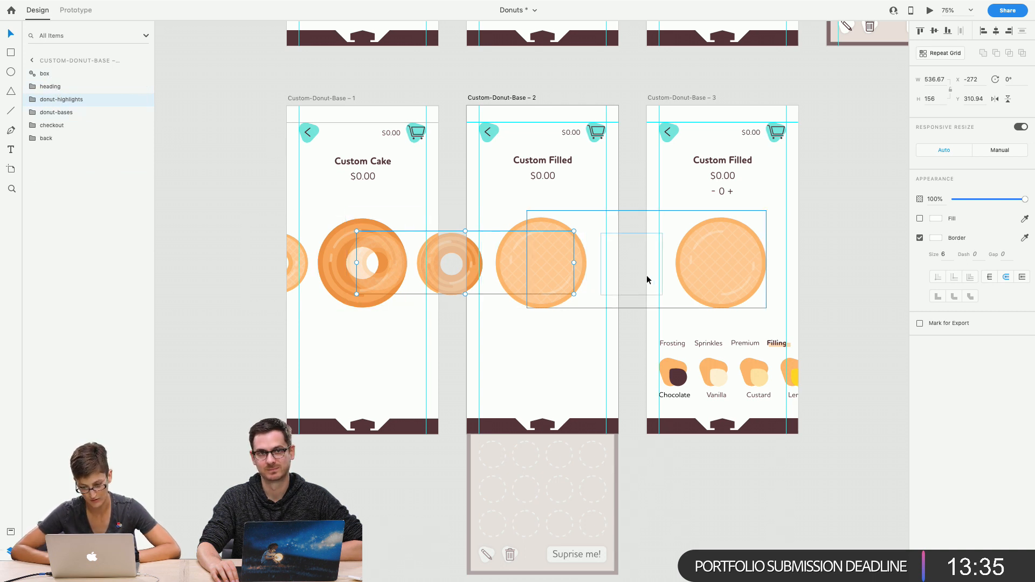
left_click(698, 290)
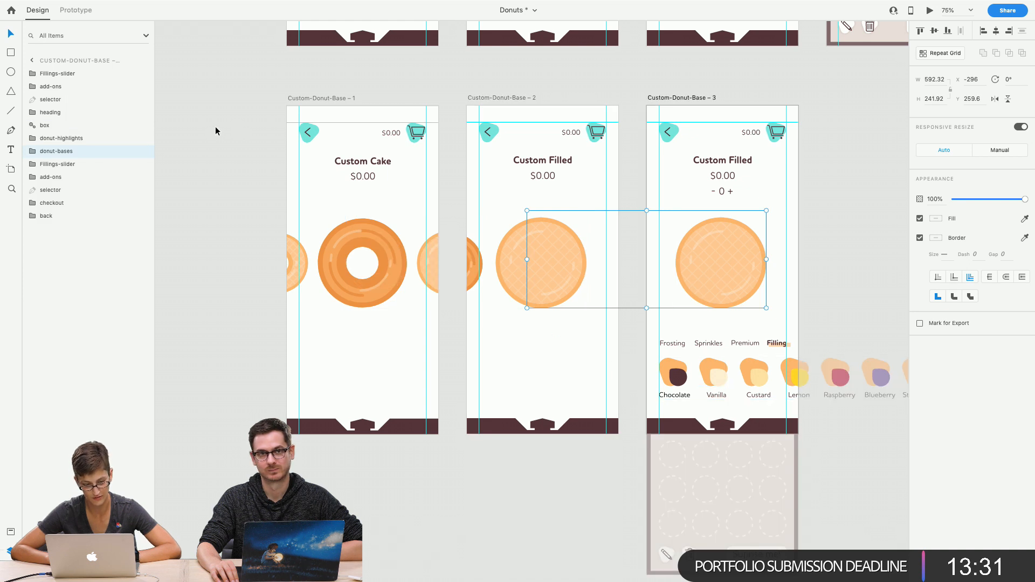
left_click(591, 382)
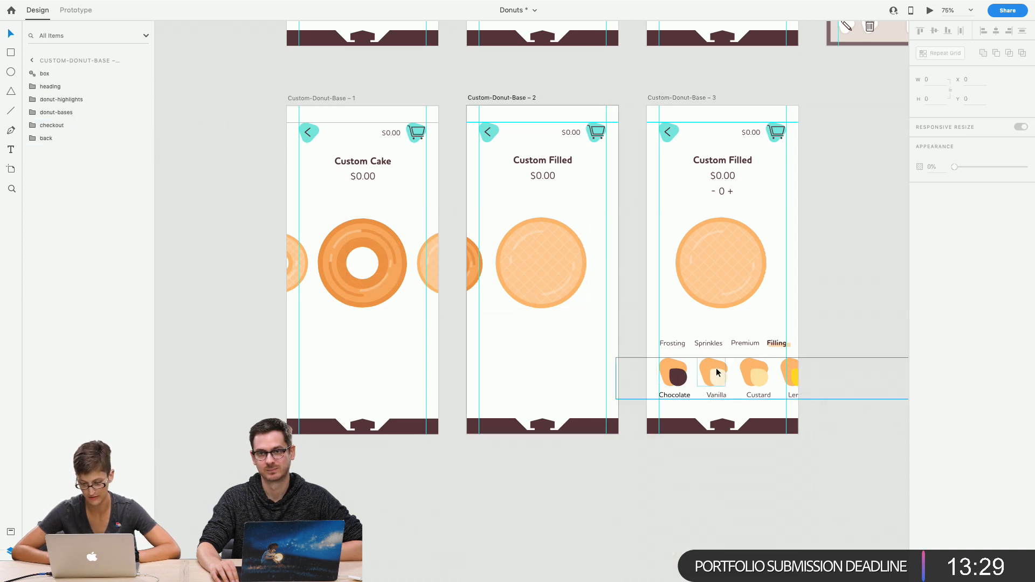
left_click(744, 360)
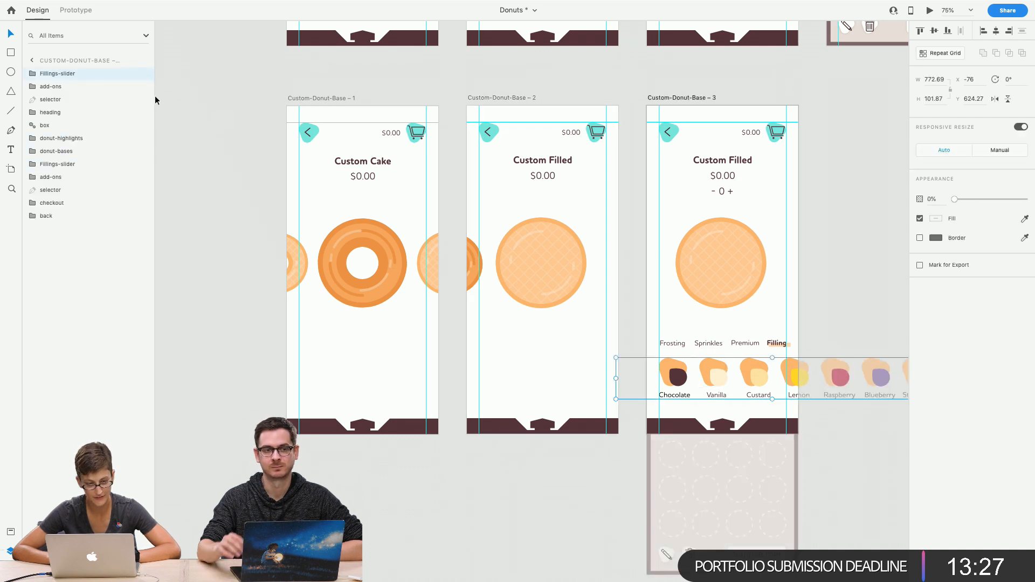
left_click(42, 113, "shift")
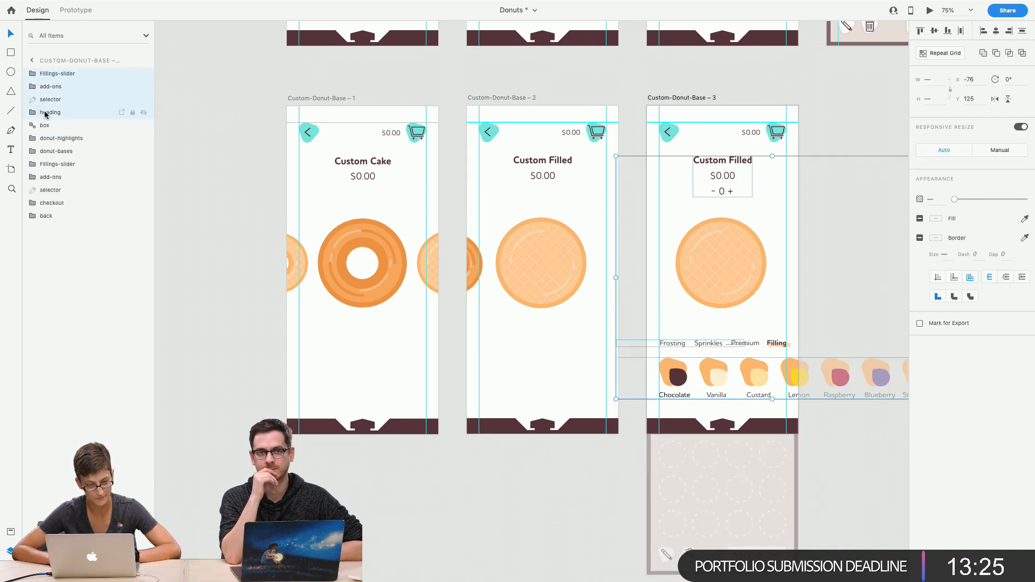
left_click_drag(45, 113, 56, 129)
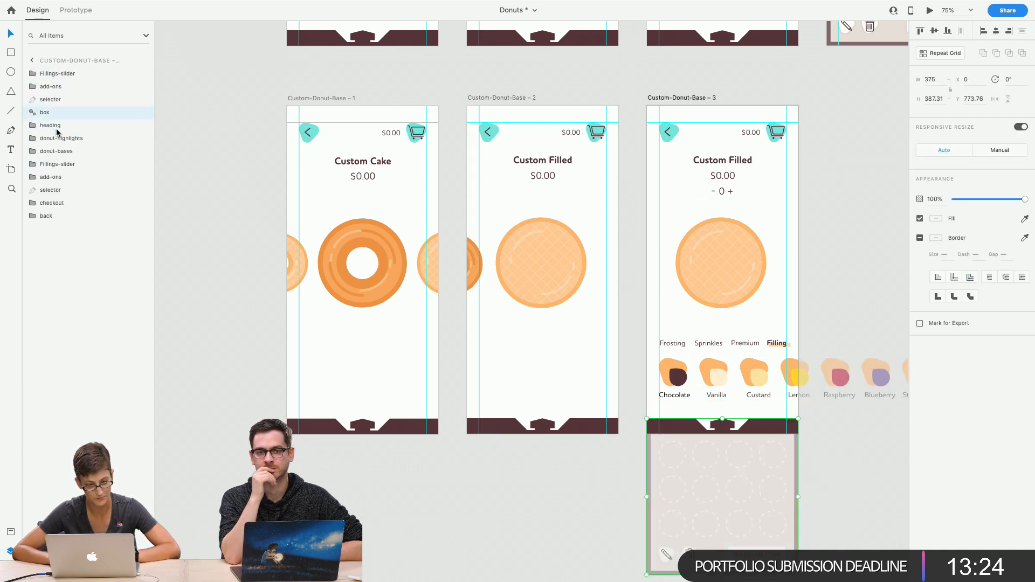
Delete the duplicate upper Fillings-slider, add-ons and selector layers on Custom-Donut-Base – 3 and group the remaining set
left_click(56, 101)
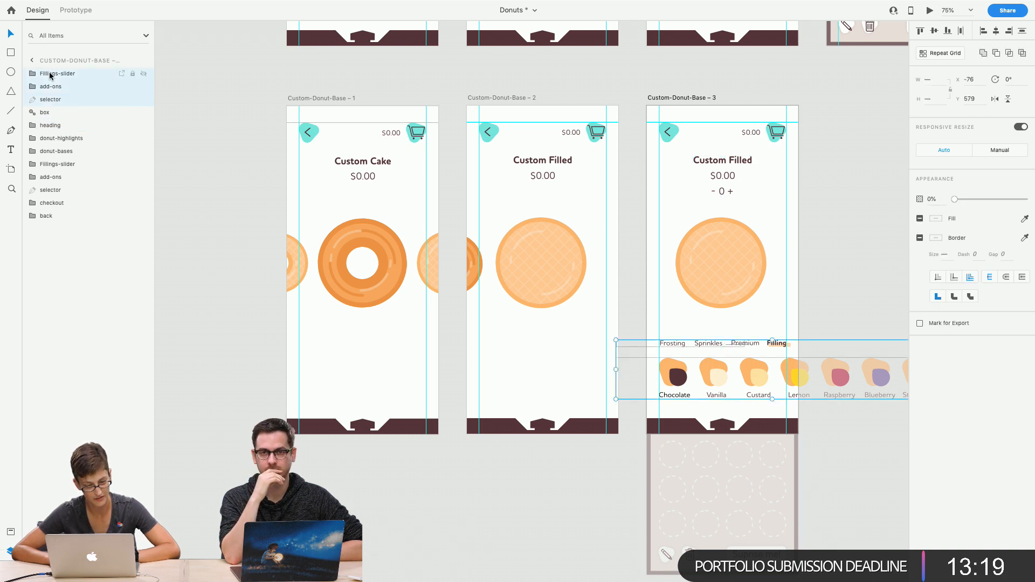
key("Delete")
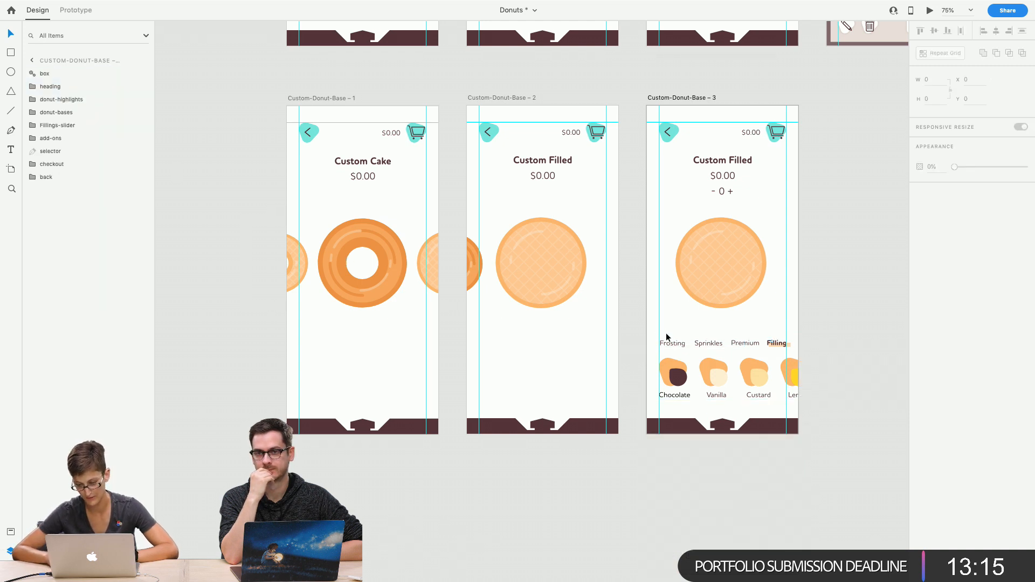
left_click_drag(666, 332, 793, 396)
key("super+g")
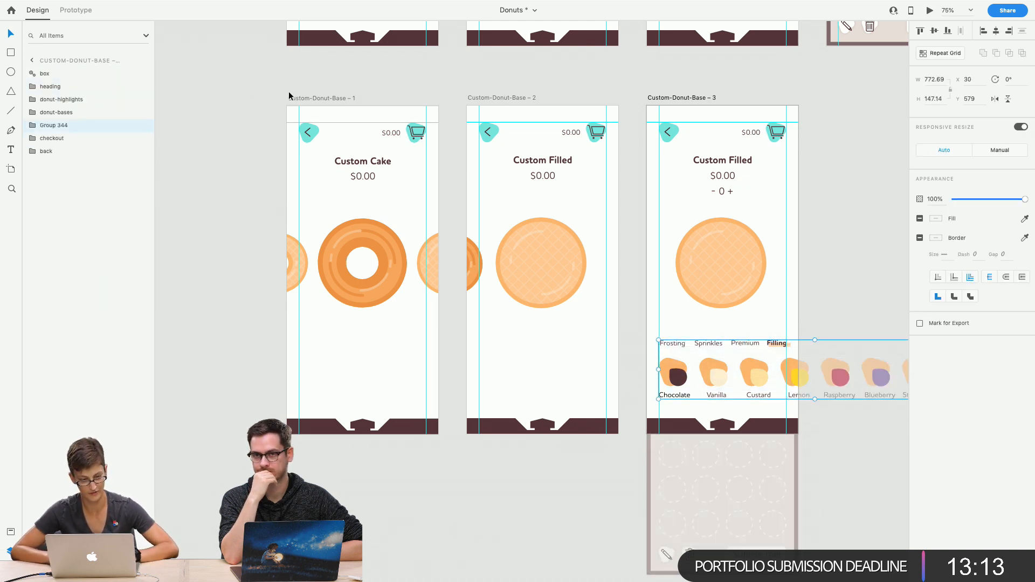
Rename the new group on Custom-Donut-Base – 3 as Filling-slider-group
double_click(48, 126)
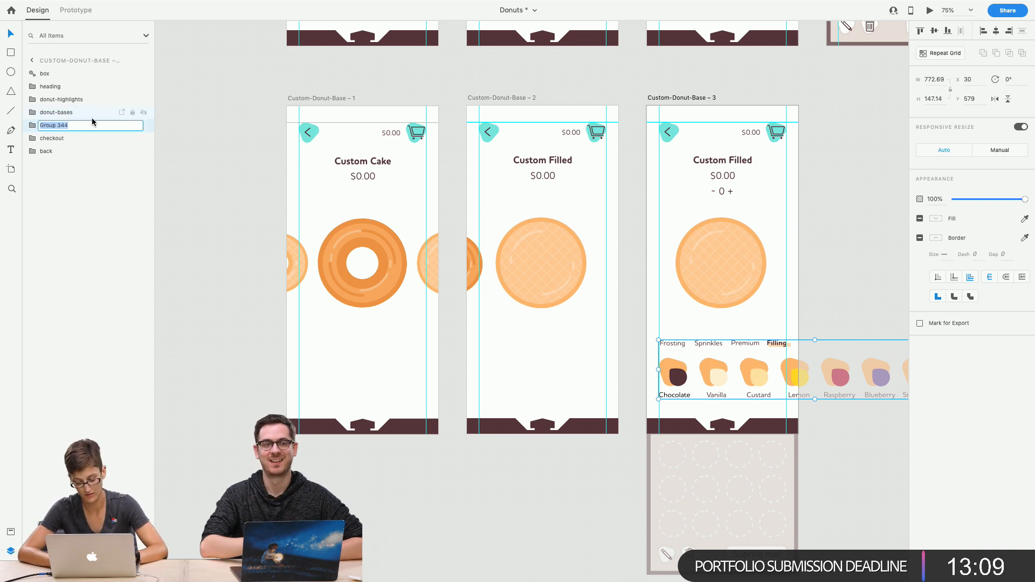
type("Fil")
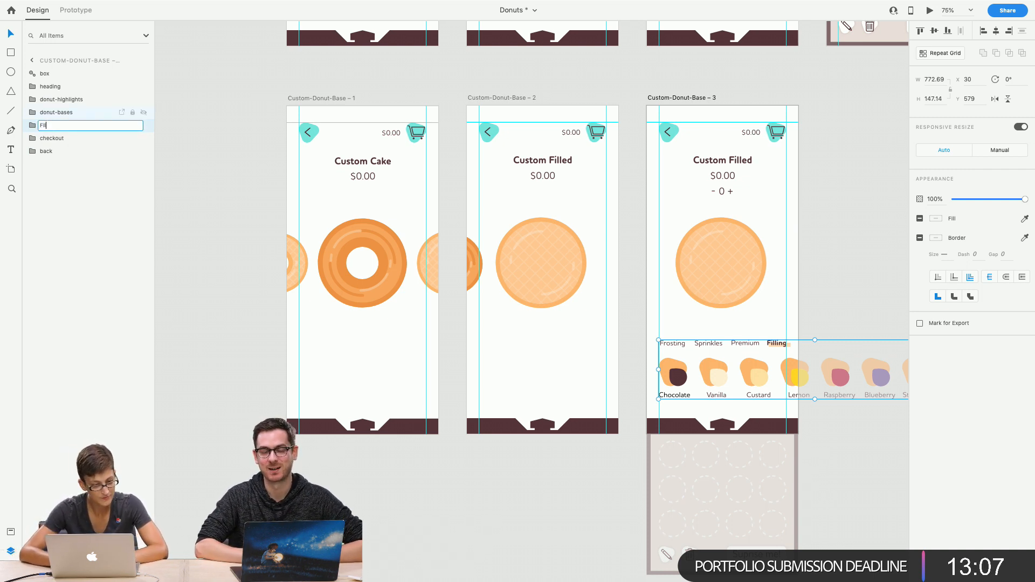
key("BackSpace")
key("BackSpace")
key("BackSpace")
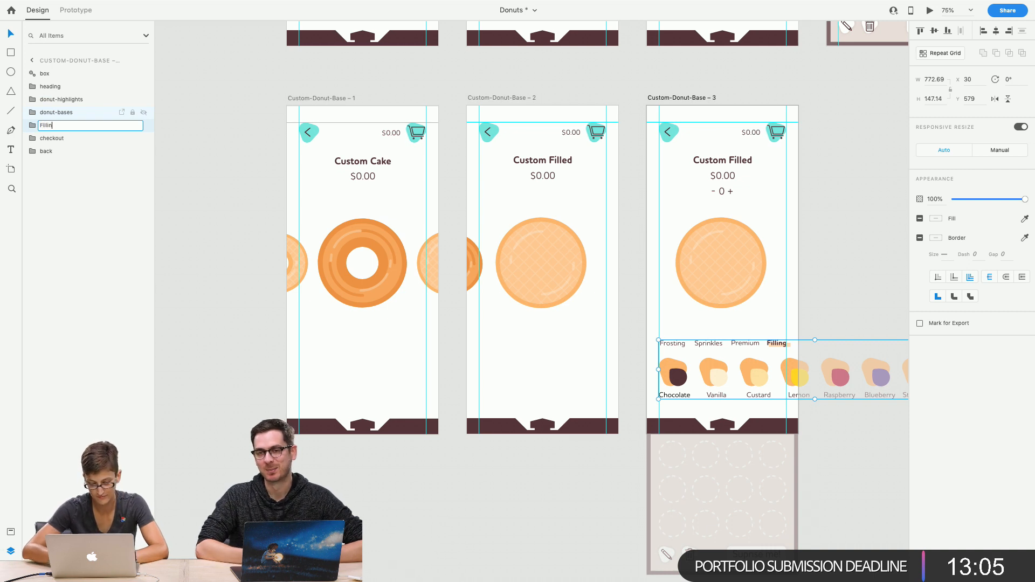
type("Filling-slider-group")
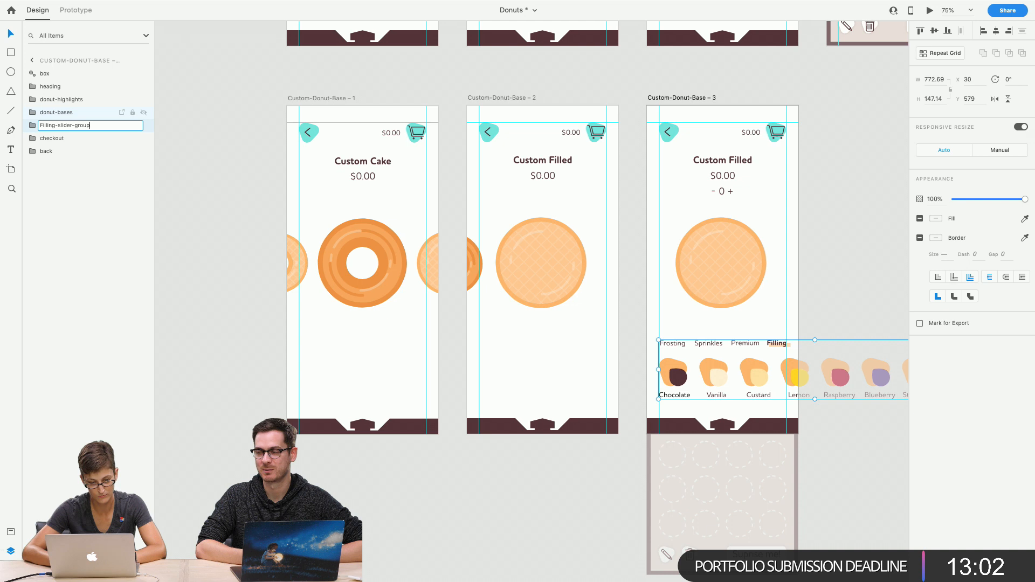
key("Return")
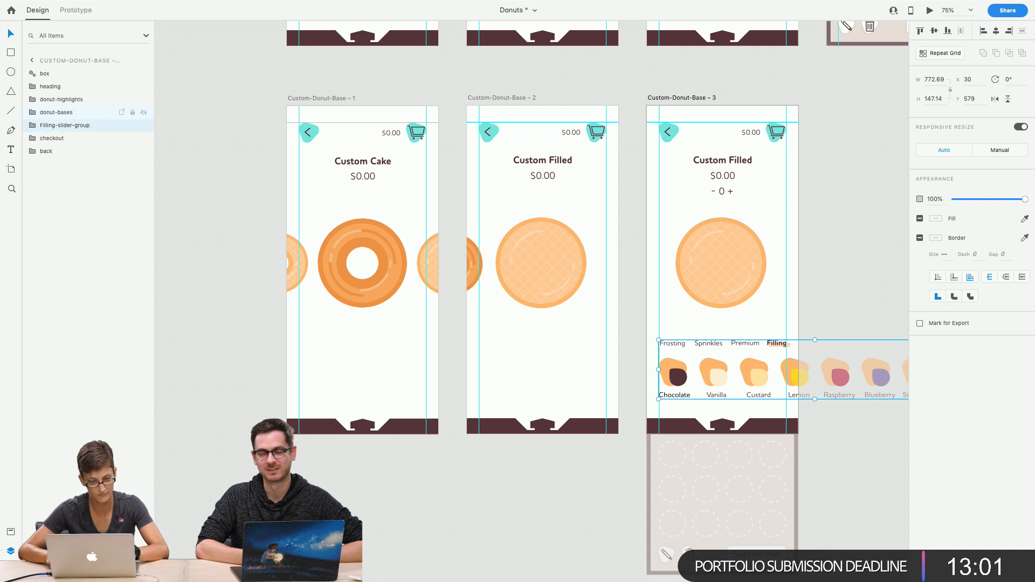
left_click(638, 391)
left_click(672, 378)
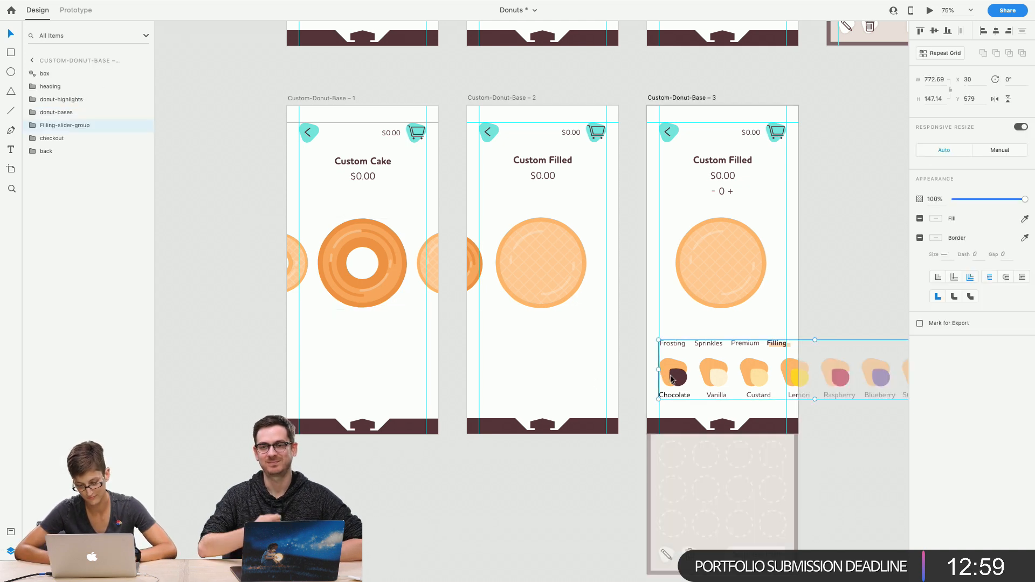
left_click(569, 356)
key("super+v")
left_click_drag(492, 378, 629, 400)
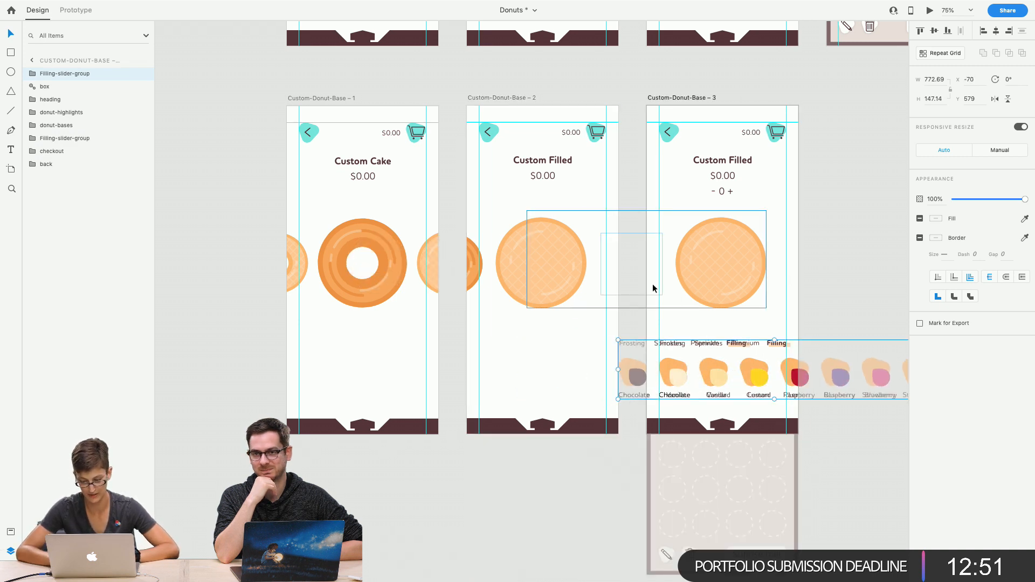
key("BackSpace")
Move Filling-slider-group into the donut-bases group on Custom-Donut-Base – 3, above the filled layer
left_click(660, 364)
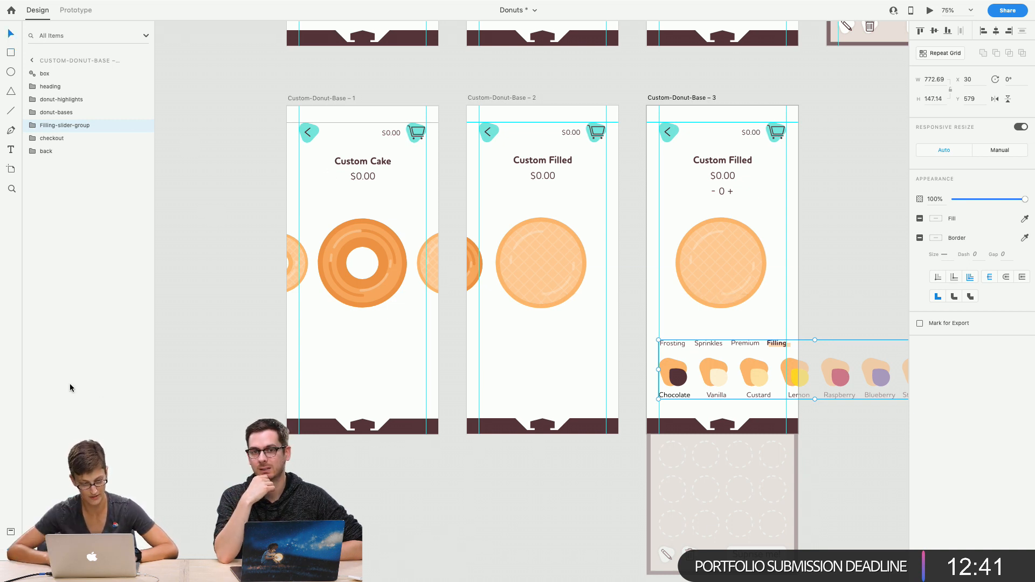
left_click(33, 112)
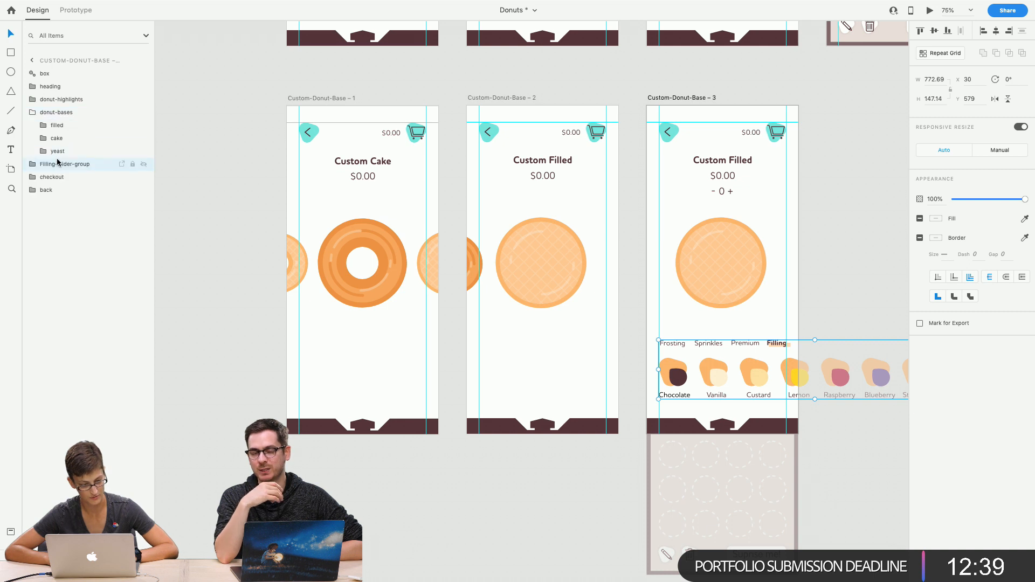
left_click_drag(56, 164, 56, 126)
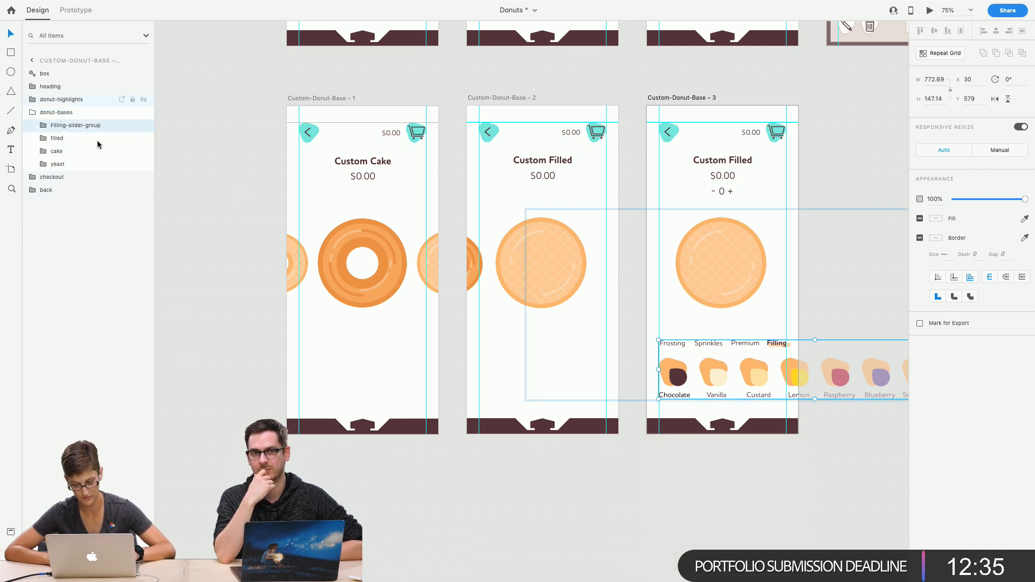
Paste a copy of Filling-slider-group into donut-bases on Custom-Donut-Base – 2 and shift it horizontally just past the artboard's right edge
left_click(499, 268)
left_click(31, 112)
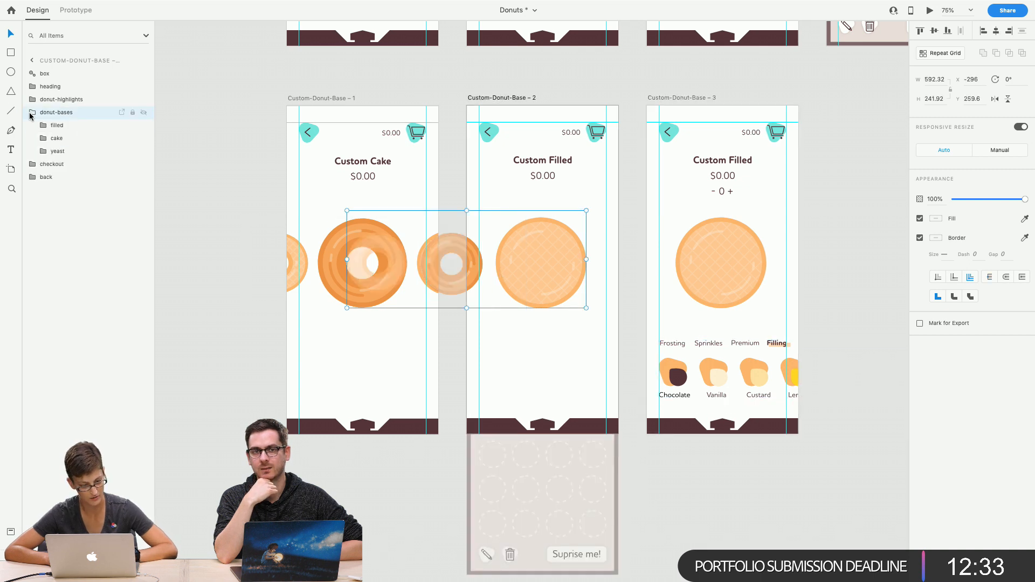
left_click(61, 127)
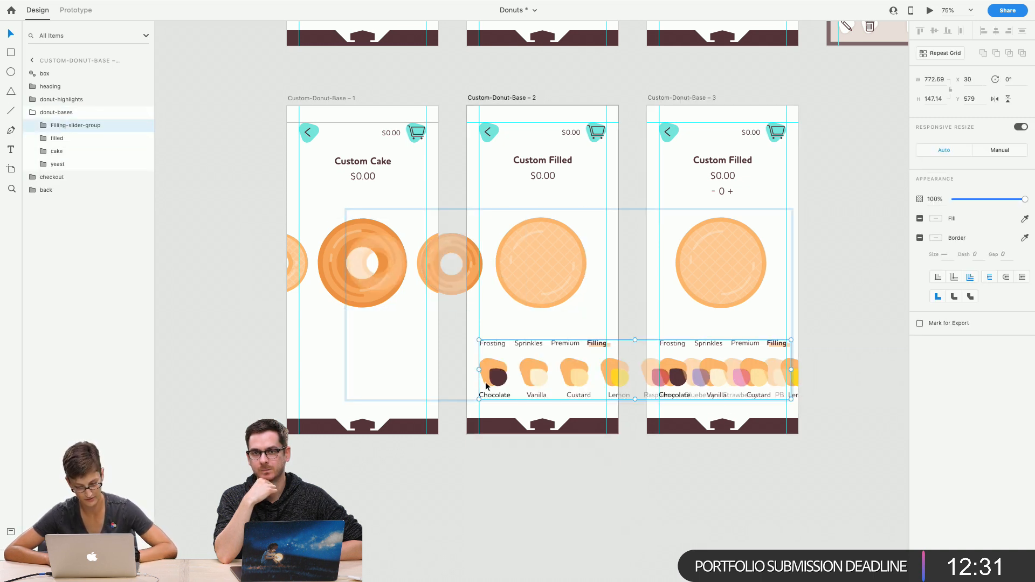
left_click_drag(486, 386, 625, 392)
left_click(626, 501)
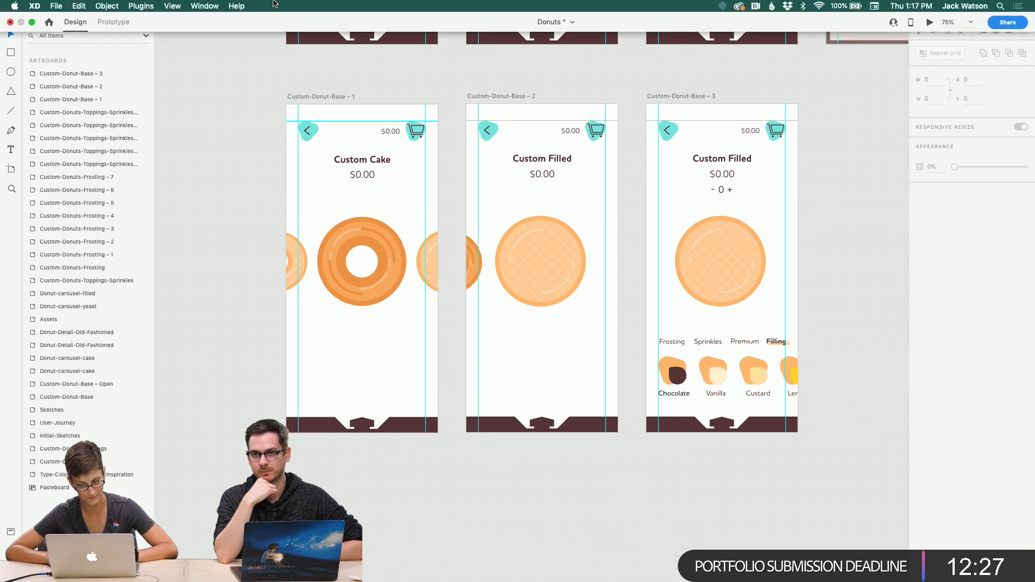
Preview the prototype from Custom-Donut-Base – 1, swiping to the filled donut and on to the filling selector, then close the preview
left_click(337, 96)
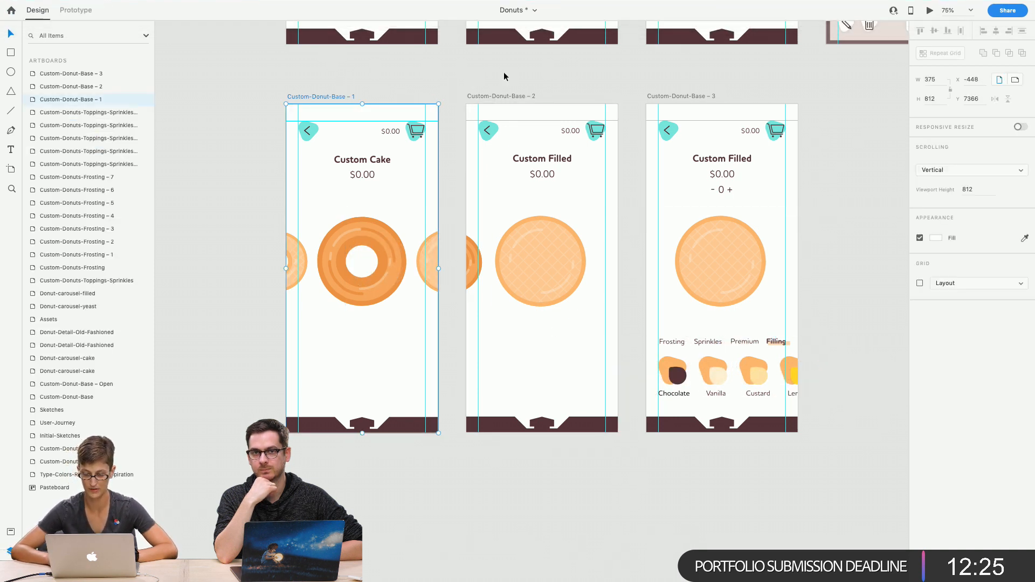
left_click(928, 12)
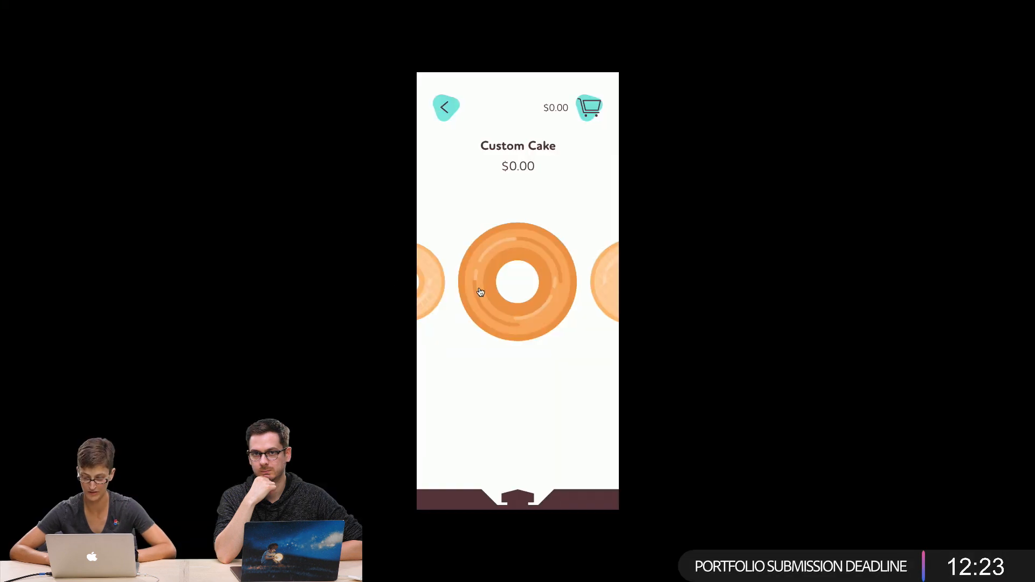
left_click_drag(479, 291, 311, 281)
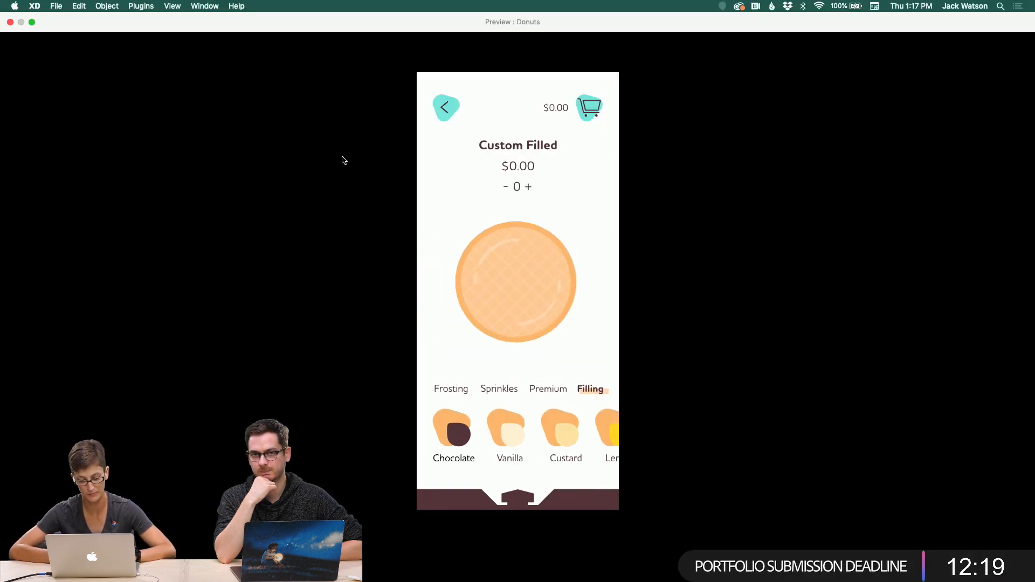
mouse_move(164, 2)
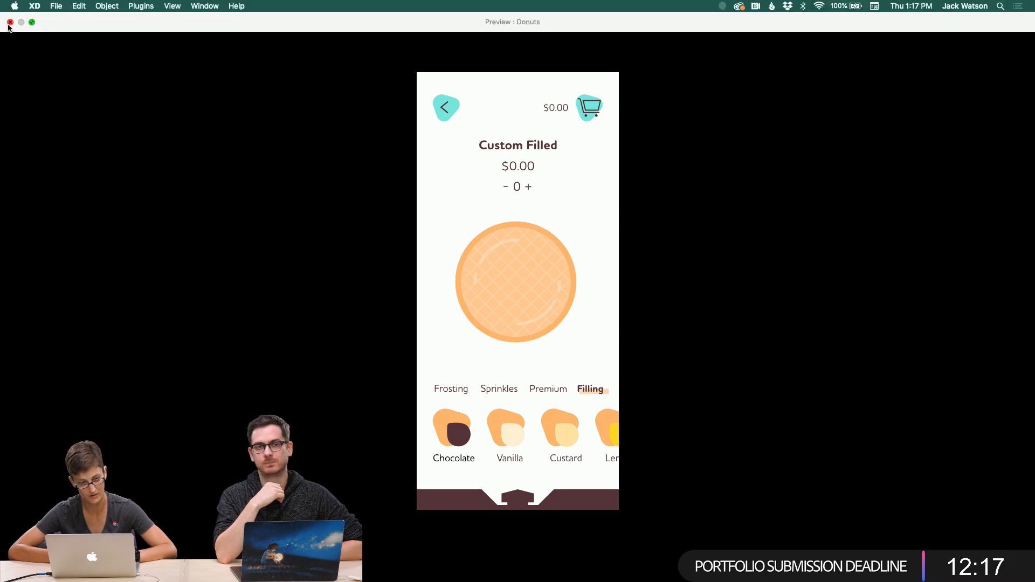
left_click(10, 22)
Try moving the cake donut on Custom-Donut-Base – 2 fully outside the artboard, to X -153
double_click(472, 278)
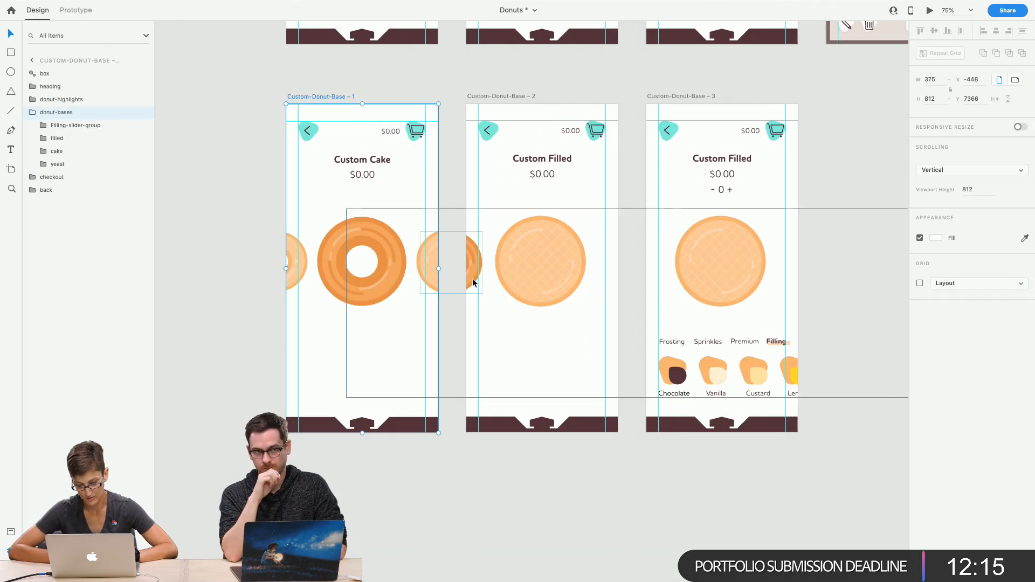
left_click_drag(472, 276, 455, 272)
left_click(142, 165)
left_click(196, 151)
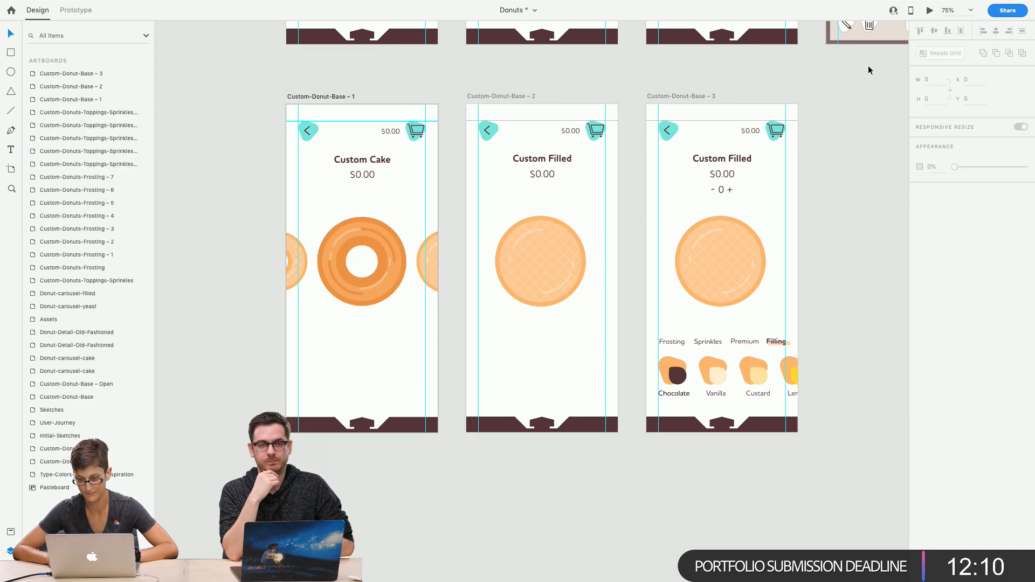
Preview the swipe from Custom-Donut-Base – 1 to the filled donut, then close the preview
left_click(928, 10)
left_click_drag(561, 308, 470, 303)
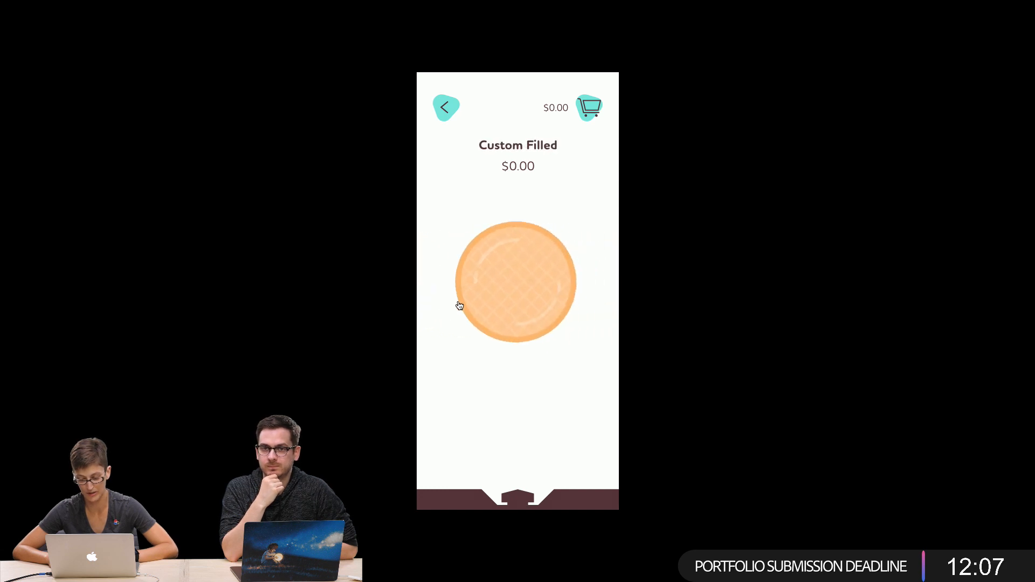
key("Escape")
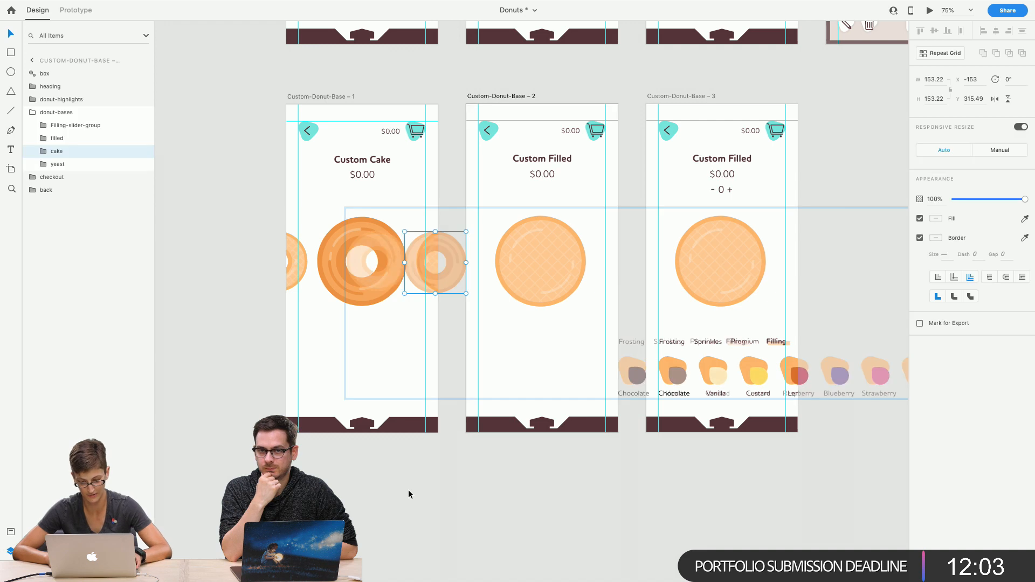
Return the cake donut on Custom-Donut-Base – 2 to X -114 so it peeks into the artboard
key("shift+Right")
key("shift+Right")
key("shift+Right")
key("shift+Right")
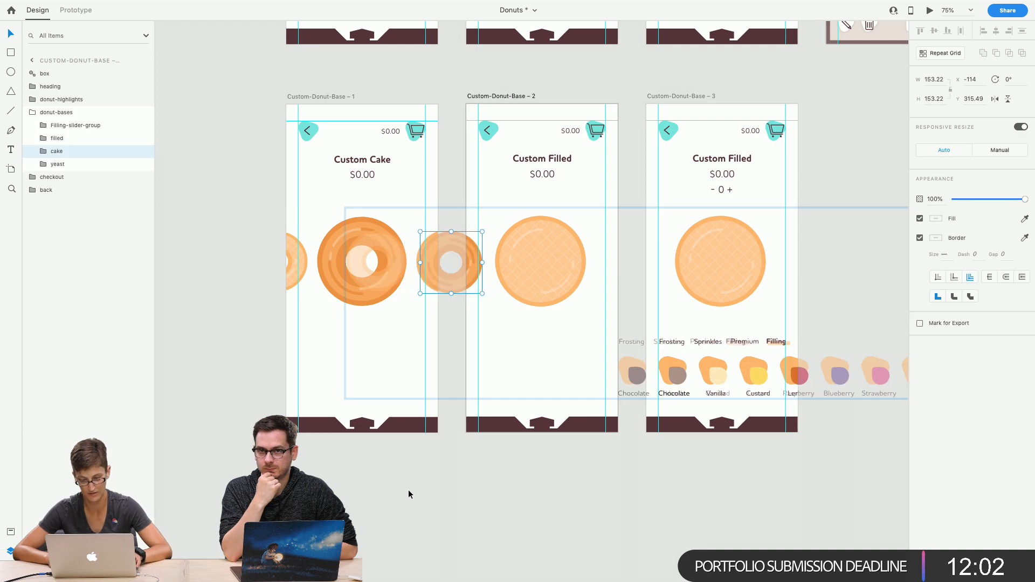
Move the transparent cake donut on Custom-Donut-Base – 3 fully outside the artboard, to X -160
left_click(652, 256)
double_click(652, 257)
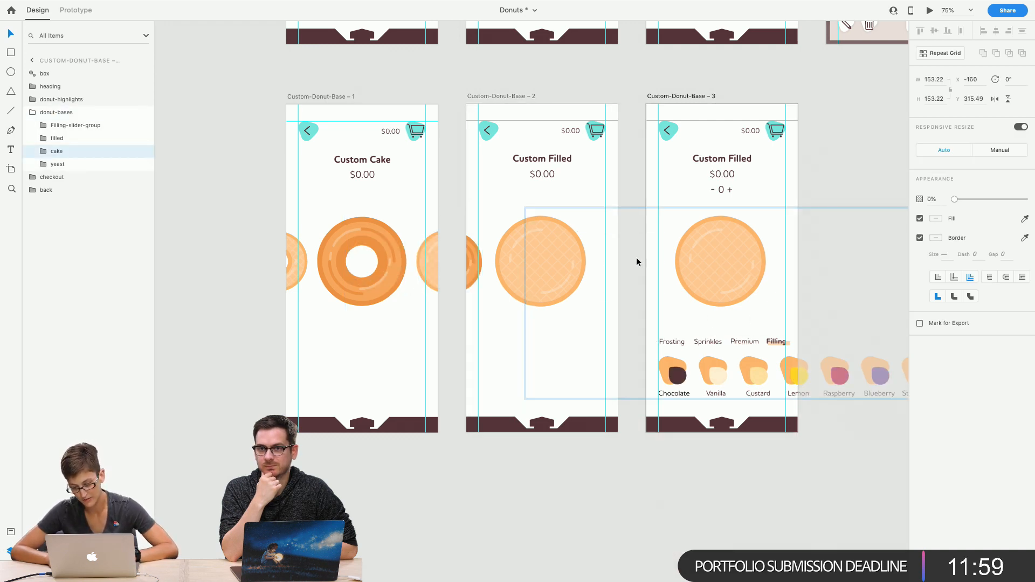
left_click_drag(638, 263, 638, 263)
Preview the transition from Custom-Donut-Base – 2 to the filling selector two times, closing the preview after each run
left_click(529, 94)
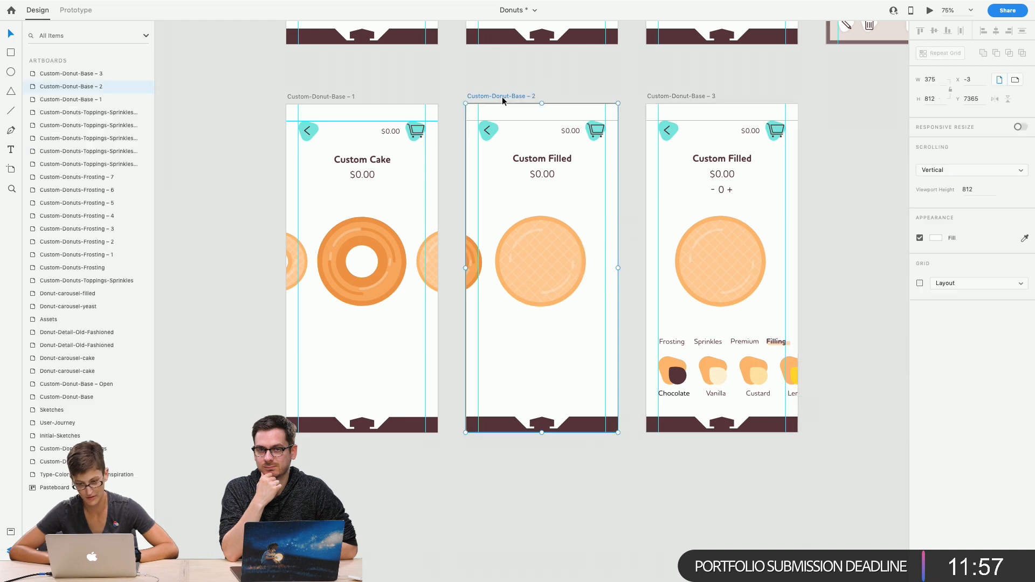
left_click(928, 23)
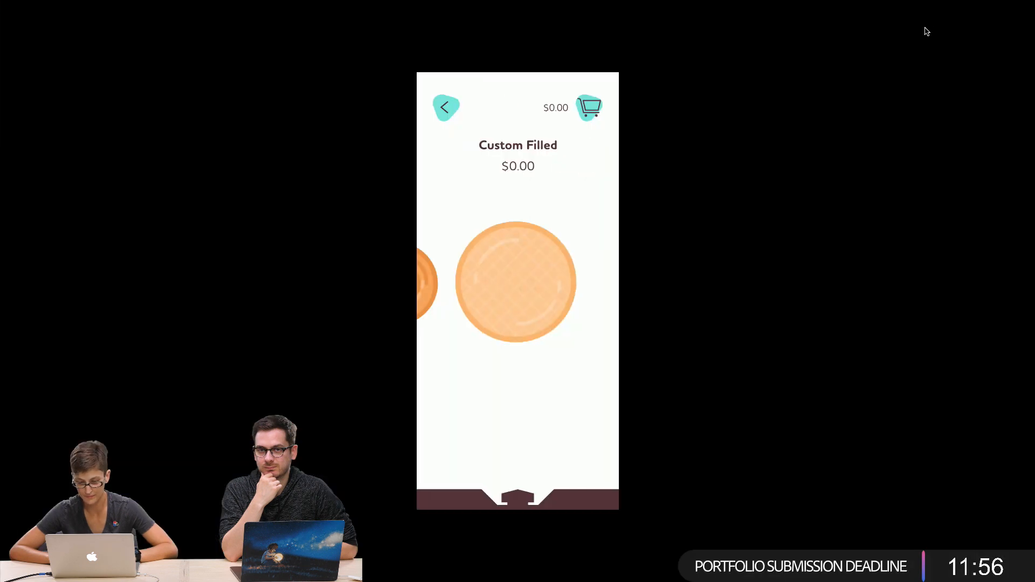
left_click(514, 270)
mouse_move(1, 1)
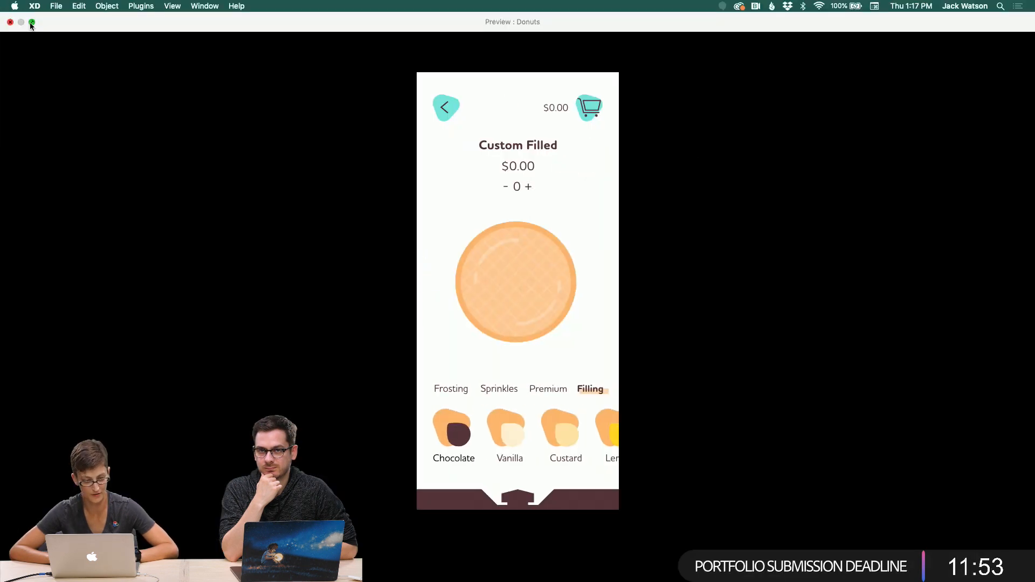
left_click(11, 23)
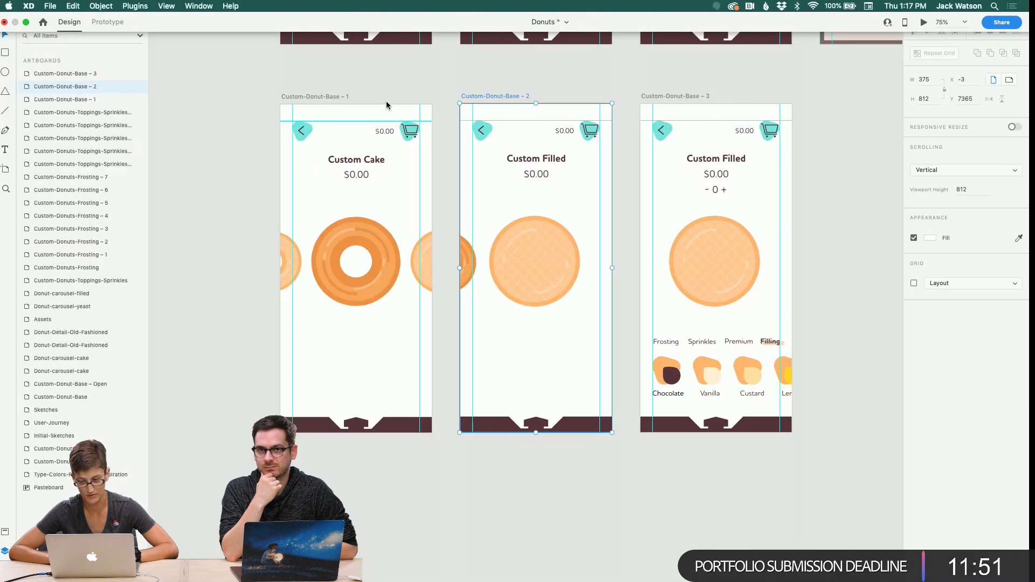
left_click(566, 157)
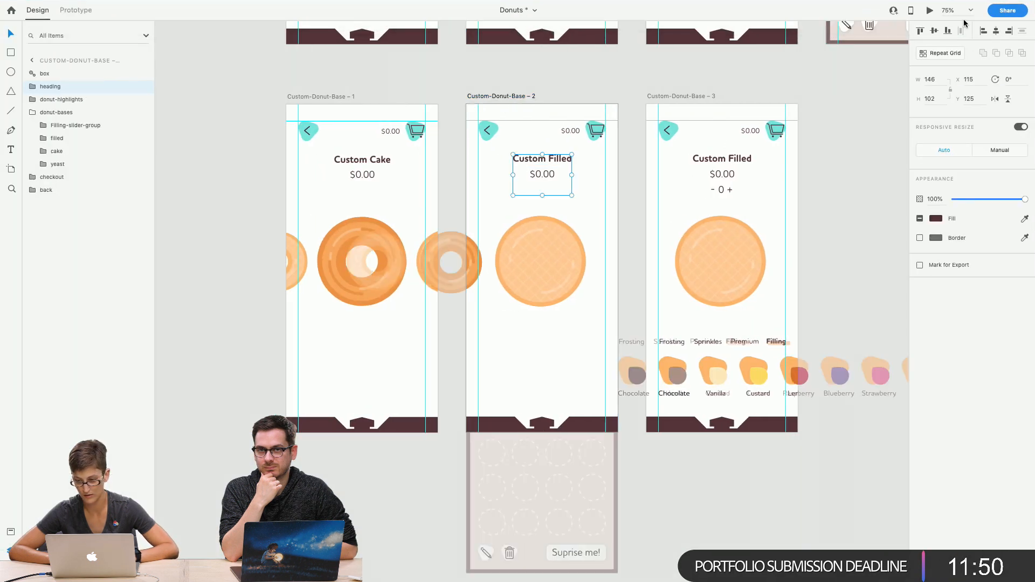
left_click(930, 11)
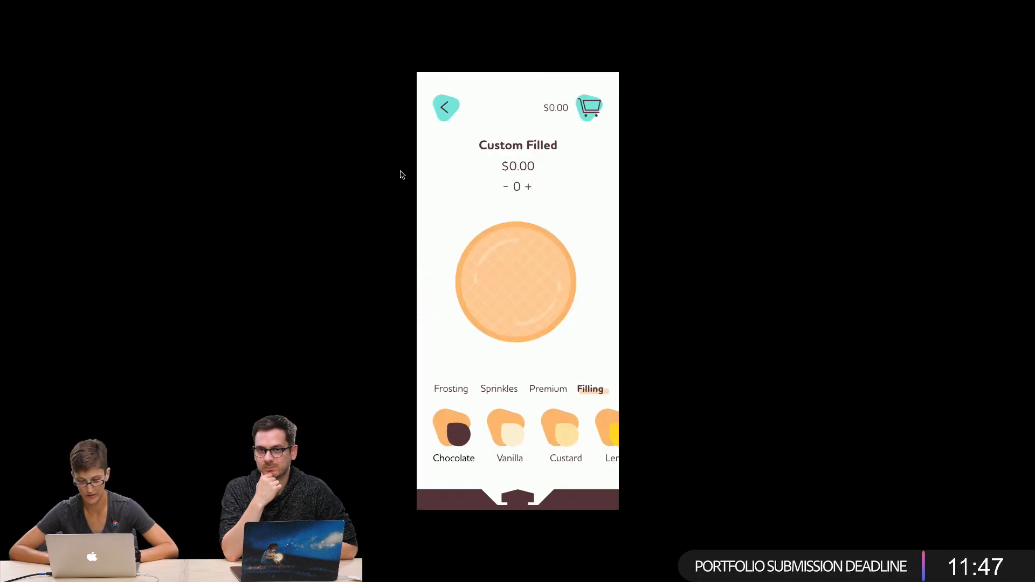
mouse_move(71, 2)
left_click(10, 23)
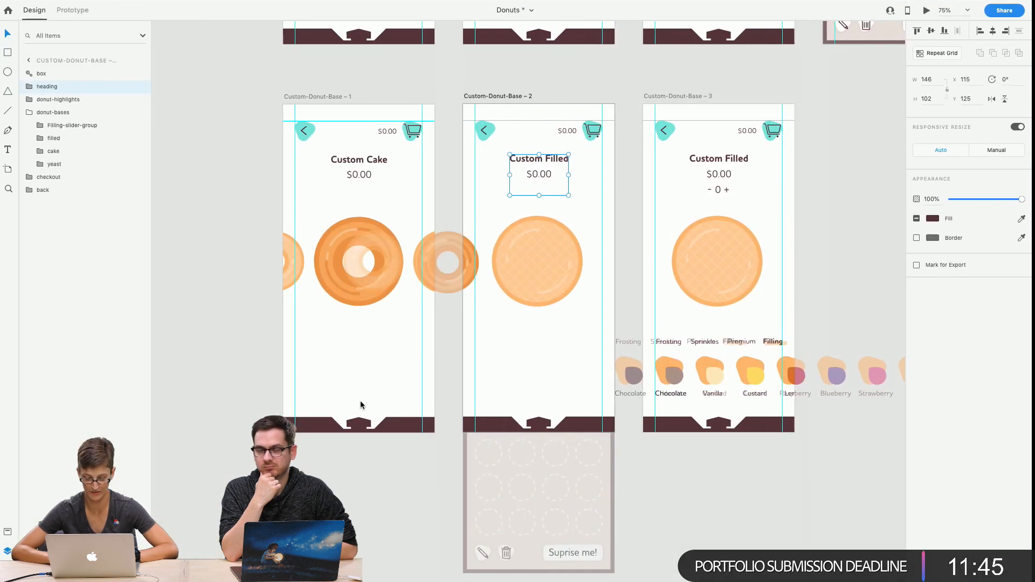
Find the piping bag on the Assets artboard and open its group to examine the layers inside
left_click(662, 564)
scroll(738, 427, "up", 1)
scroll(738, 428, "right", 1)
scroll(736, 427, "left", 10)
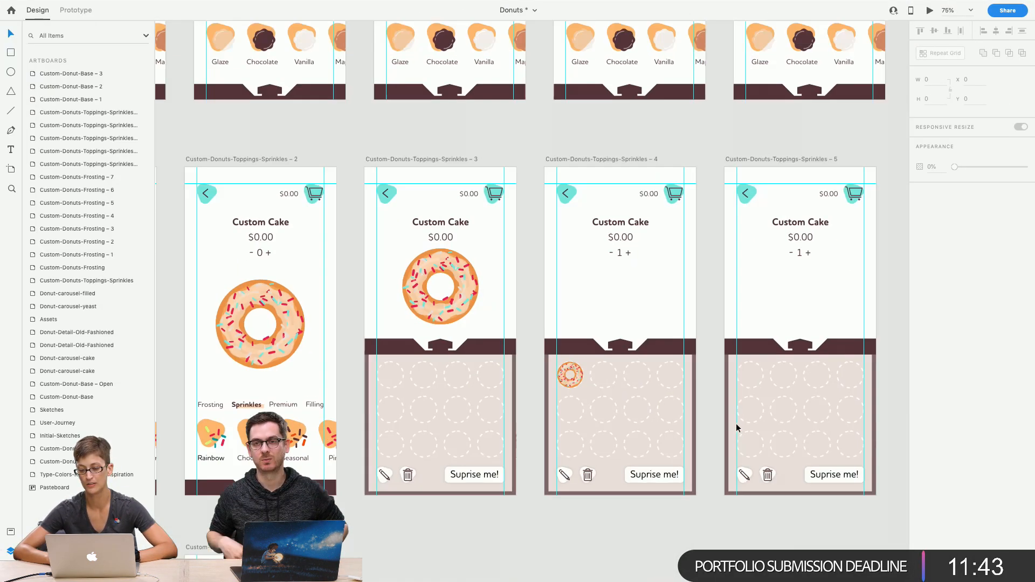
scroll(736, 427, "up", 10)
scroll(737, 427, "up", 10)
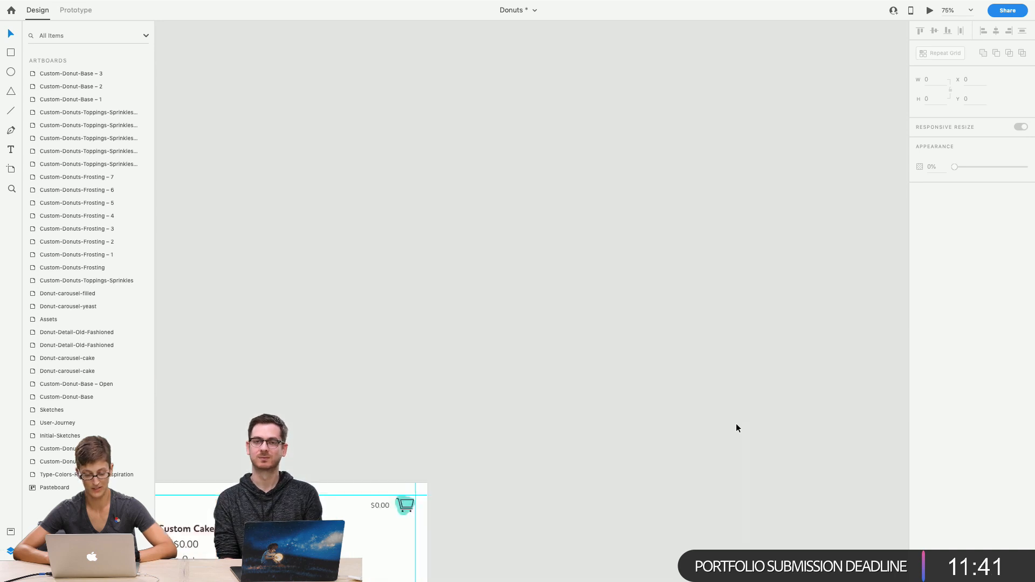
scroll(737, 427, "up", 2)
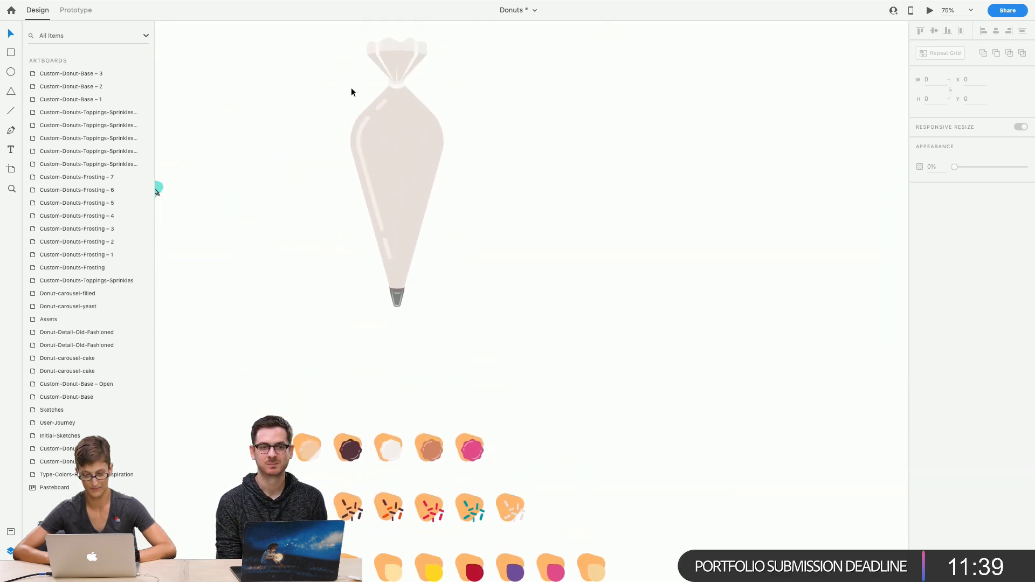
left_click(372, 116)
double_click(373, 121)
left_click(338, 124)
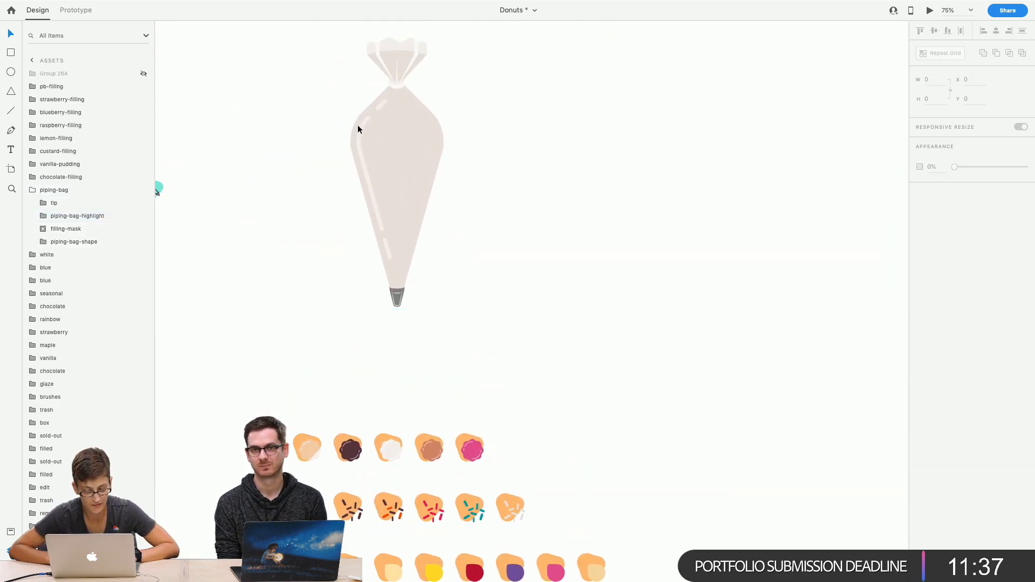
Turn on the white fill of the filling rectangle inside the piping bag's filling-mask
left_click(396, 112)
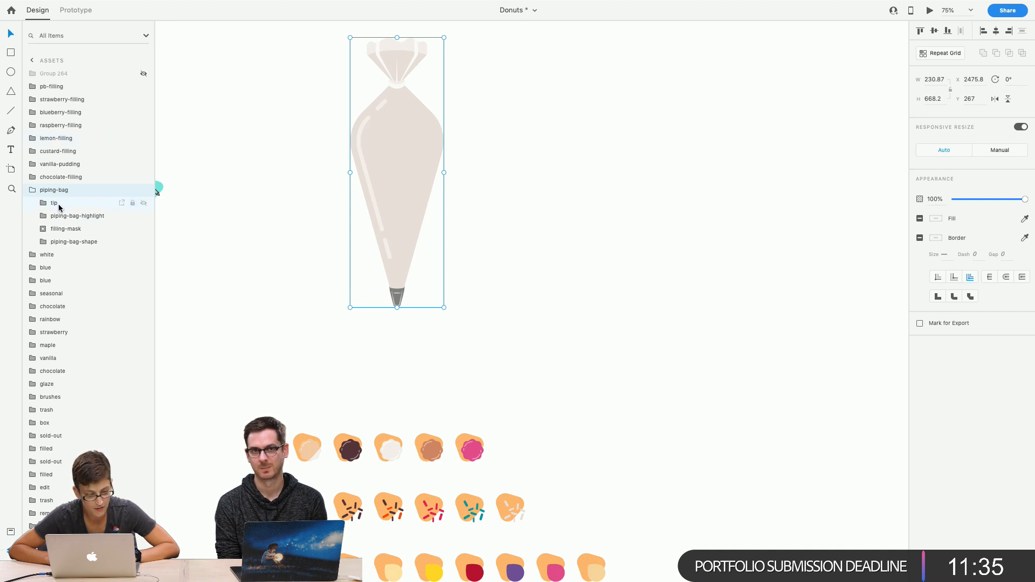
left_click(66, 229)
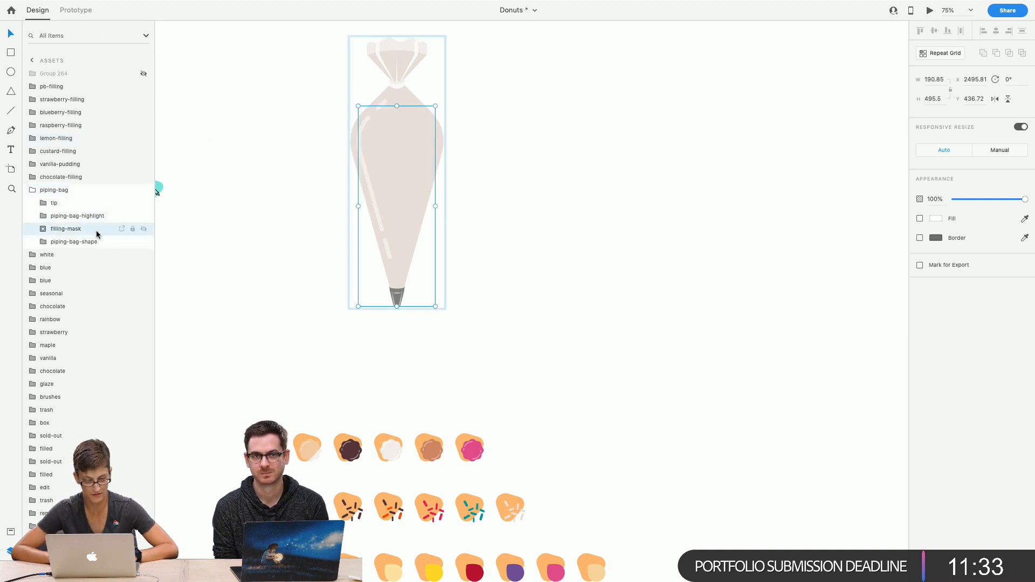
left_click(43, 229)
left_click(76, 255)
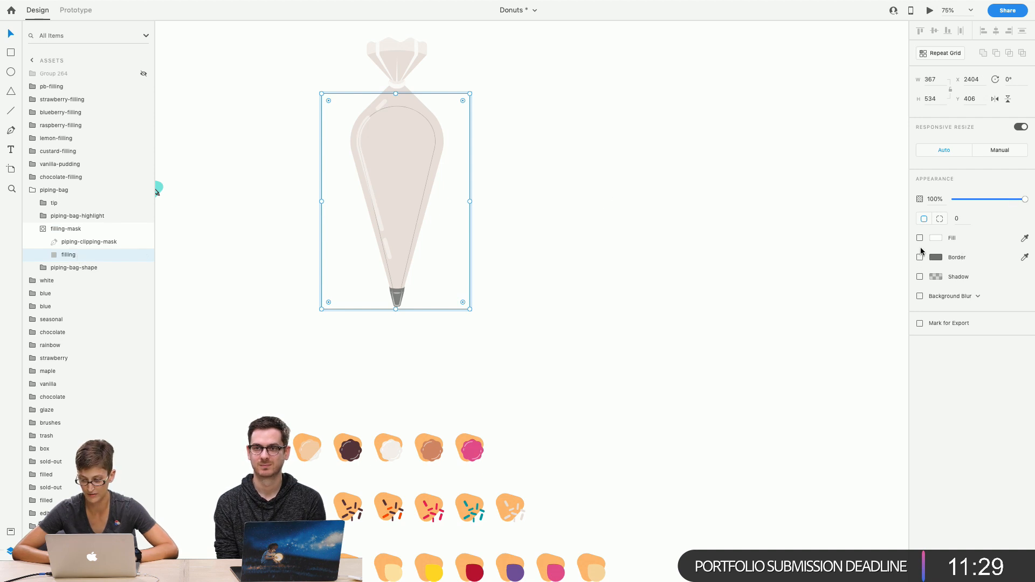
left_click(920, 238)
left_click(603, 177)
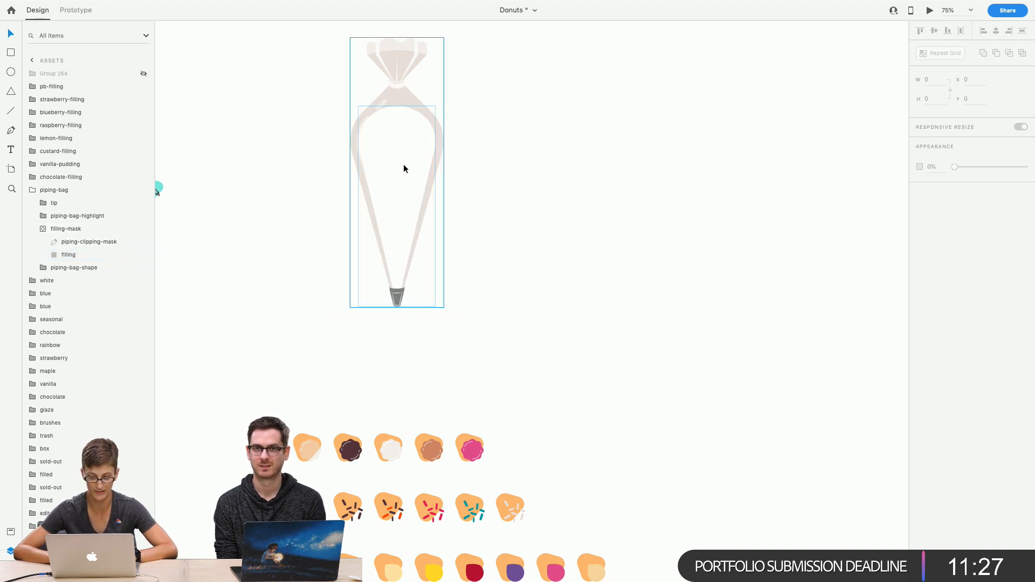
Try to shrink the piping bag's filling-mask from its upper edge, and undo the changes
double_click(409, 147)
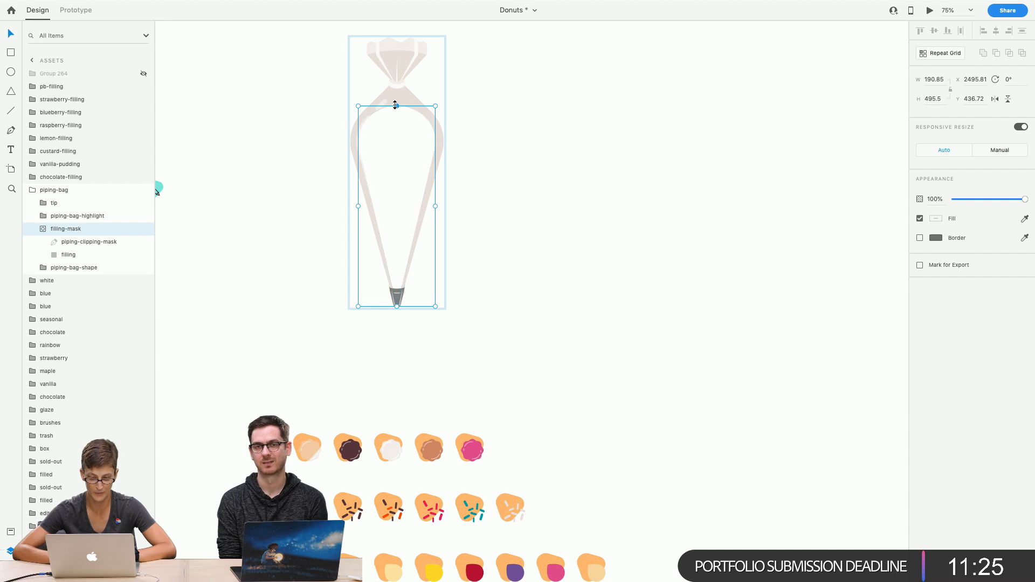
left_click_drag(396, 106, 402, 141)
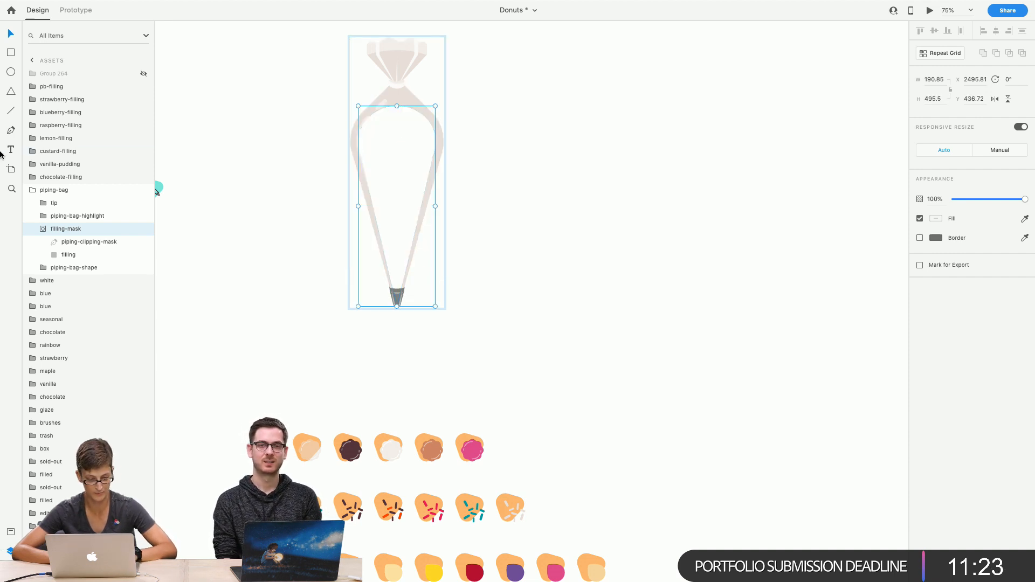
left_click(70, 254)
key("super+z")
key("super+z")
key("super+z")
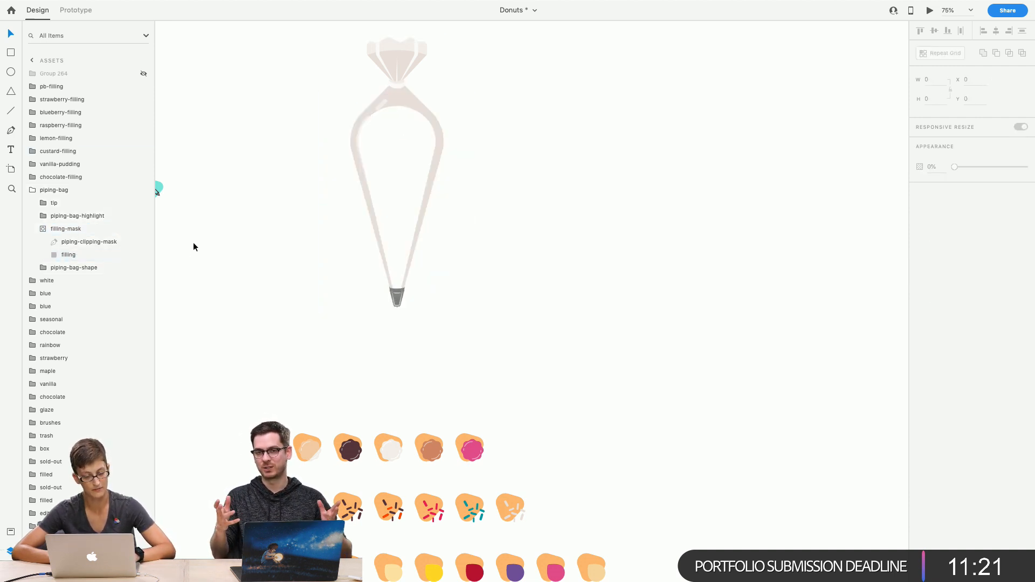
Look from the piping bag over to the Custom-Donut-Base – 3 artboard and examine its filling options
right_click(523, 333)
left_click(273, 61)
left_click_drag(292, 51, 462, 293)
left_click(487, 343)
scroll(487, 343, "left", 1)
scroll(487, 346, "left", 20)
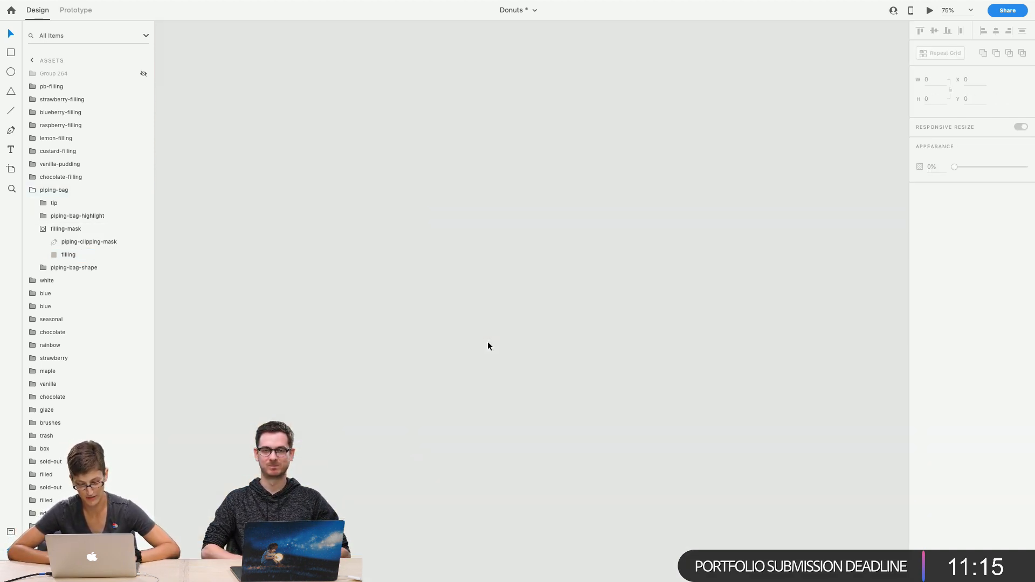
scroll(487, 346, "down", 10)
scroll(487, 342, "left", 12)
scroll(487, 342, "up", 2)
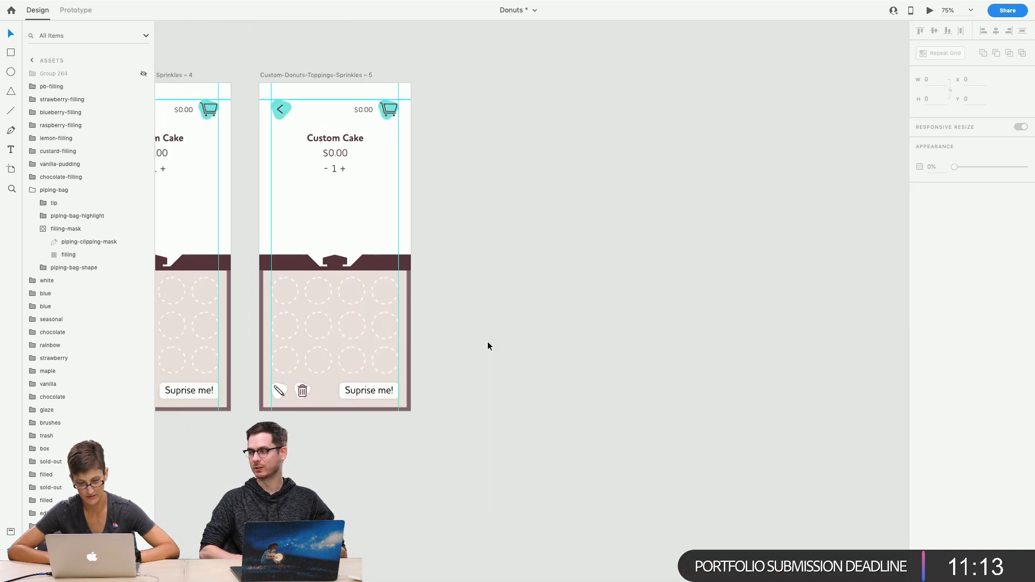
scroll(487, 342, "down", 10)
scroll(487, 346, "left", 1)
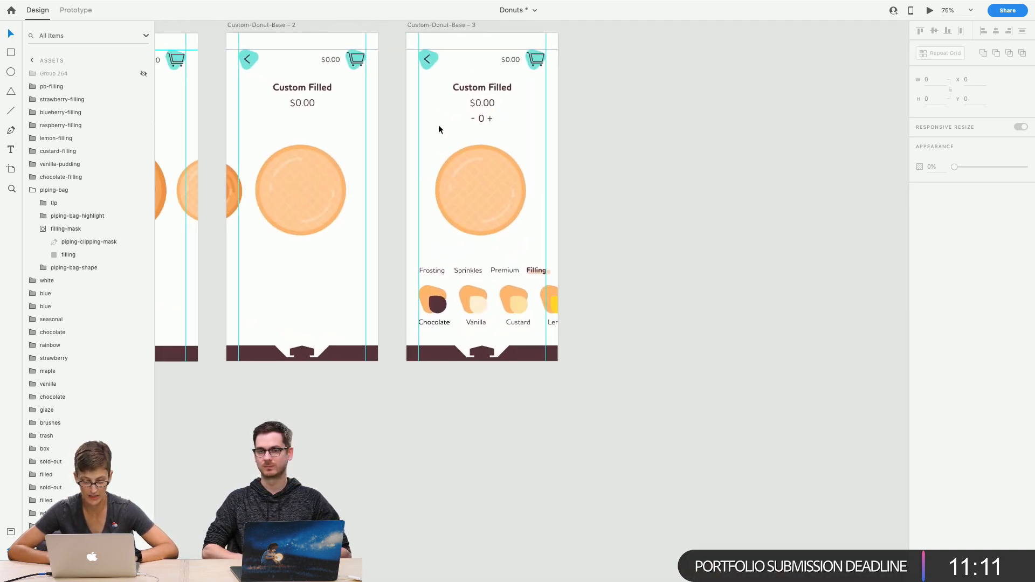
Return to the piping bag on the Assets artboard and examine the clipping mask and filling layers inside its filling-mask
scroll(437, 154, "up", 10)
scroll(435, 154, "up", 20)
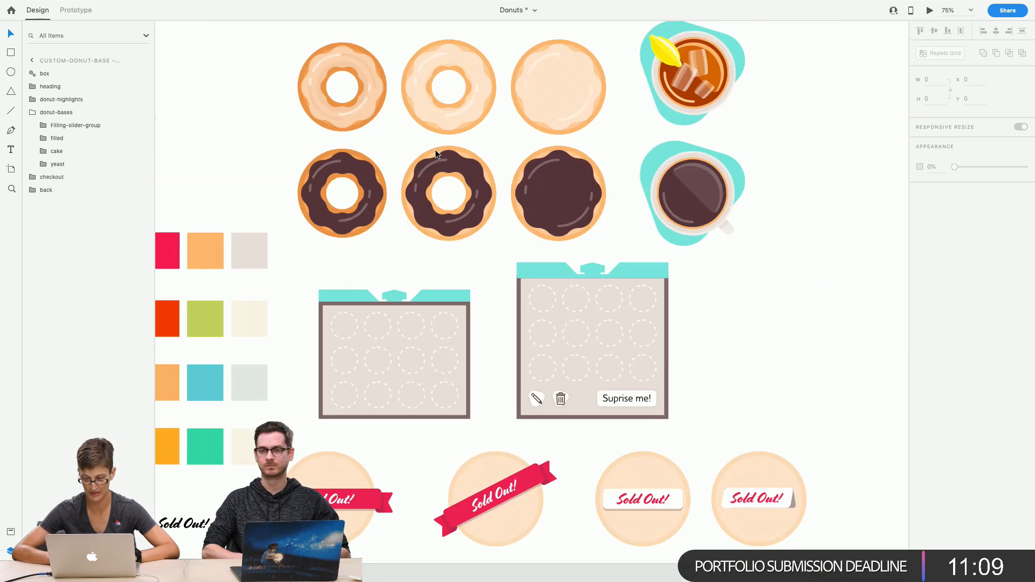
scroll(435, 155, "right", 6)
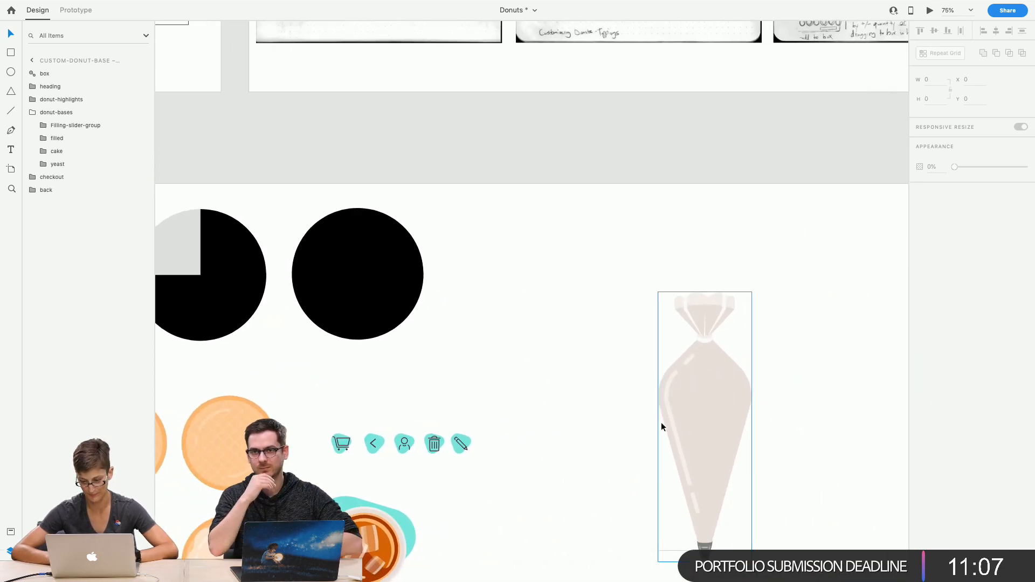
left_click(622, 383)
scroll(622, 383, "down", 4)
scroll(622, 383, "left", 1)
scroll(623, 344, "right", 3)
scroll(623, 343, "down", 1)
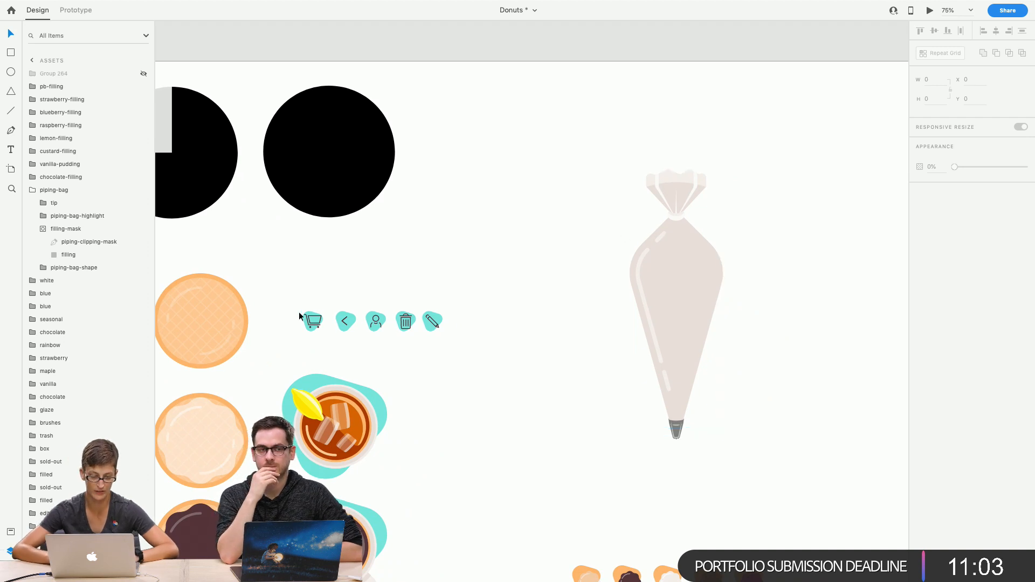
left_click(44, 229)
left_click(52, 229)
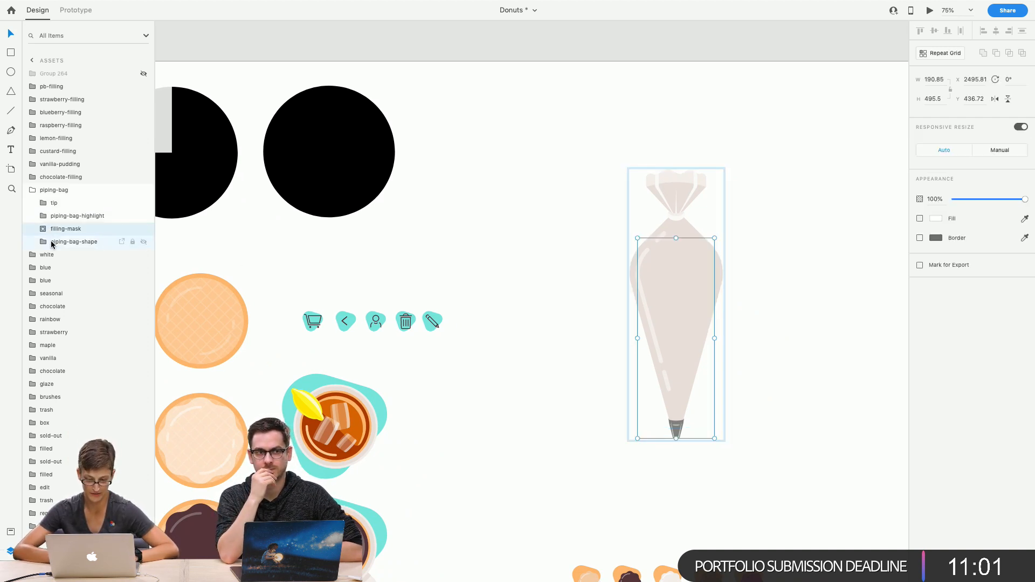
left_click(36, 229)
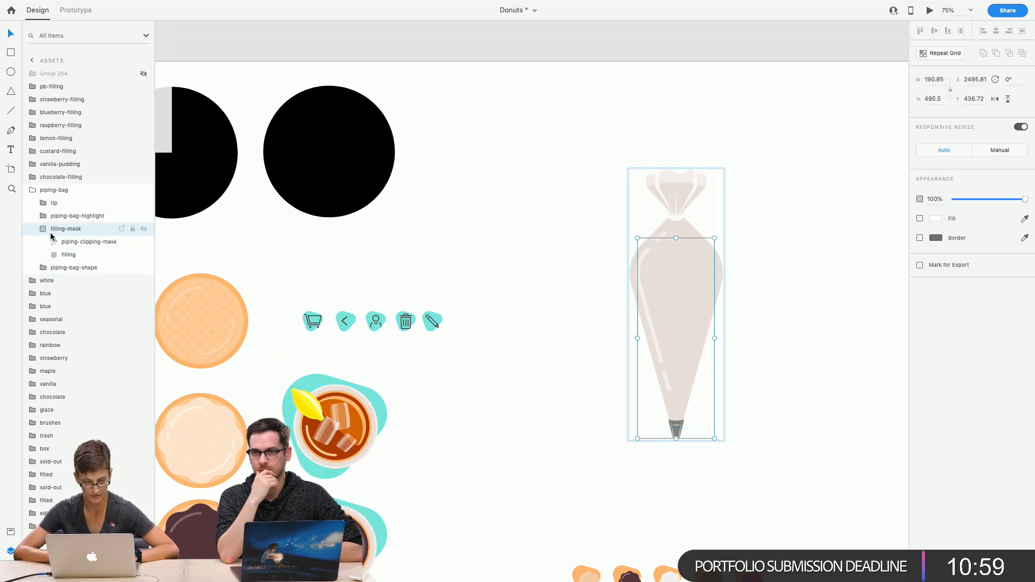
left_click(58, 241)
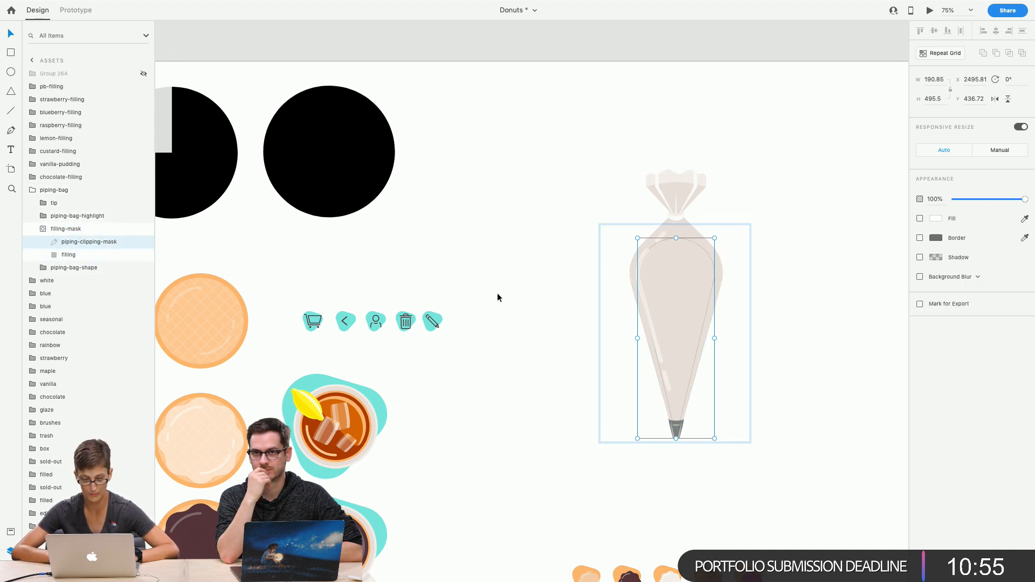
left_click(86, 257)
left_click(525, 358)
Paste the piping bag onto the Custom-Donut-Base – 3 artboard, scaled to about 94 × 273 and centred just above the donut
scroll(525, 358, "down", 10)
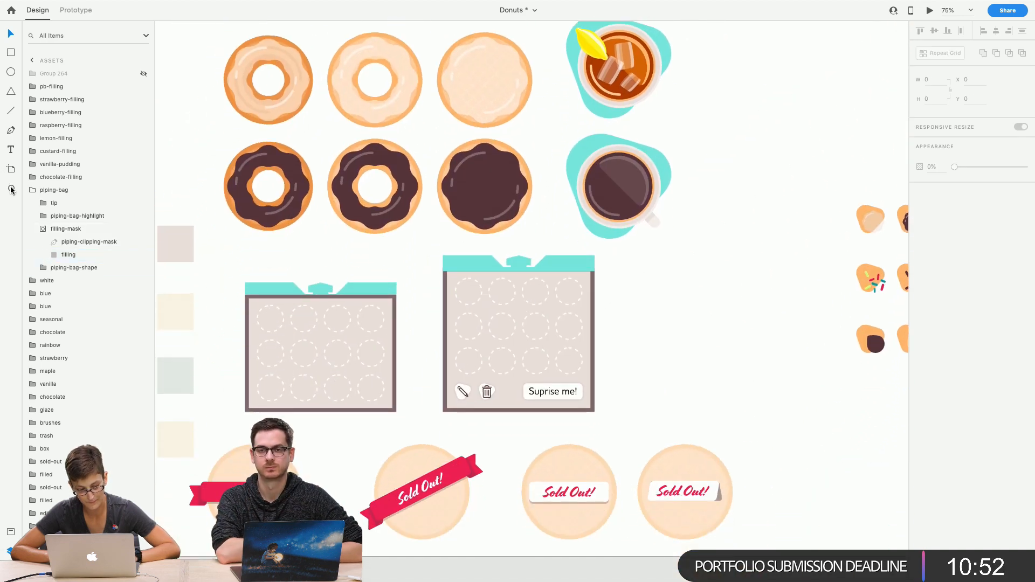
left_click(11, 189)
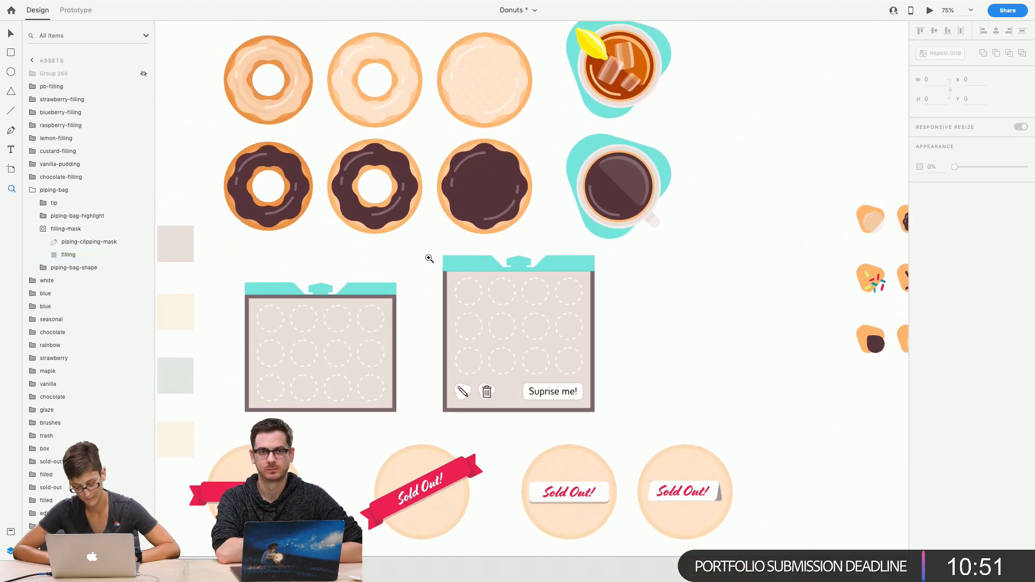
left_click(445, 262, "alt")
scroll(452, 261, "left", 5)
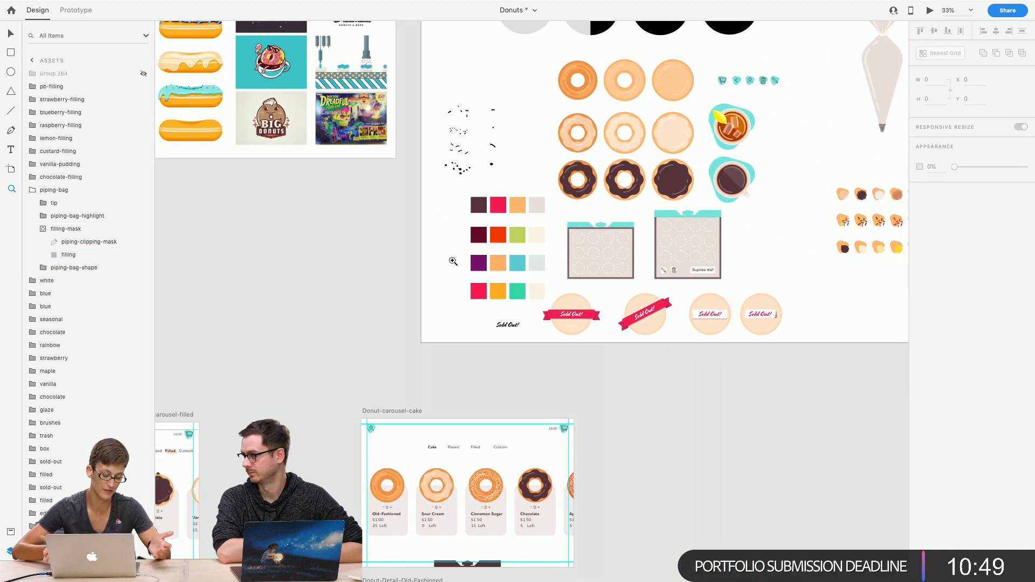
scroll(453, 261, "down", 10)
scroll(453, 262, "left", 4)
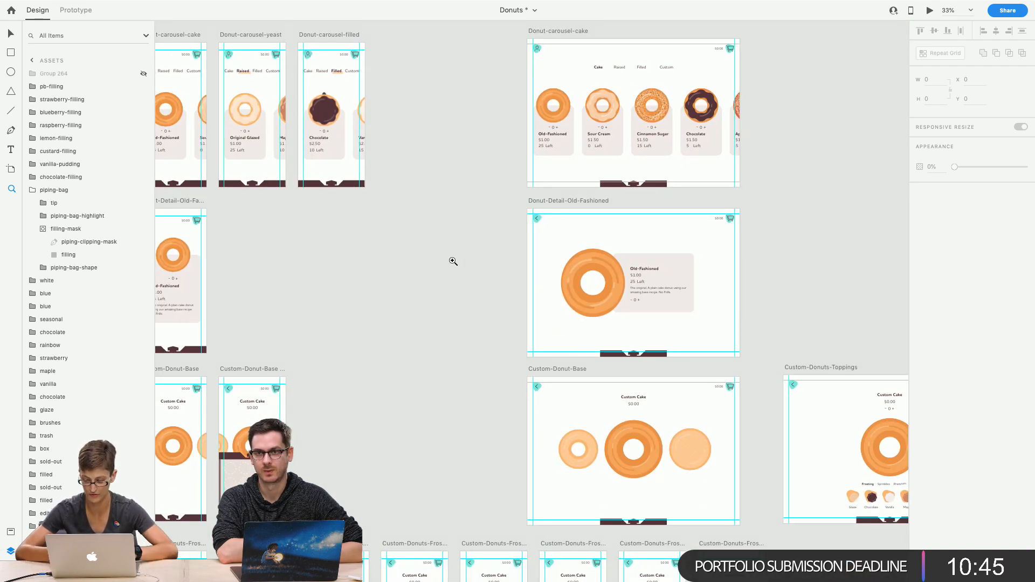
scroll(452, 262, "down", 5)
scroll(452, 262, "left", 1)
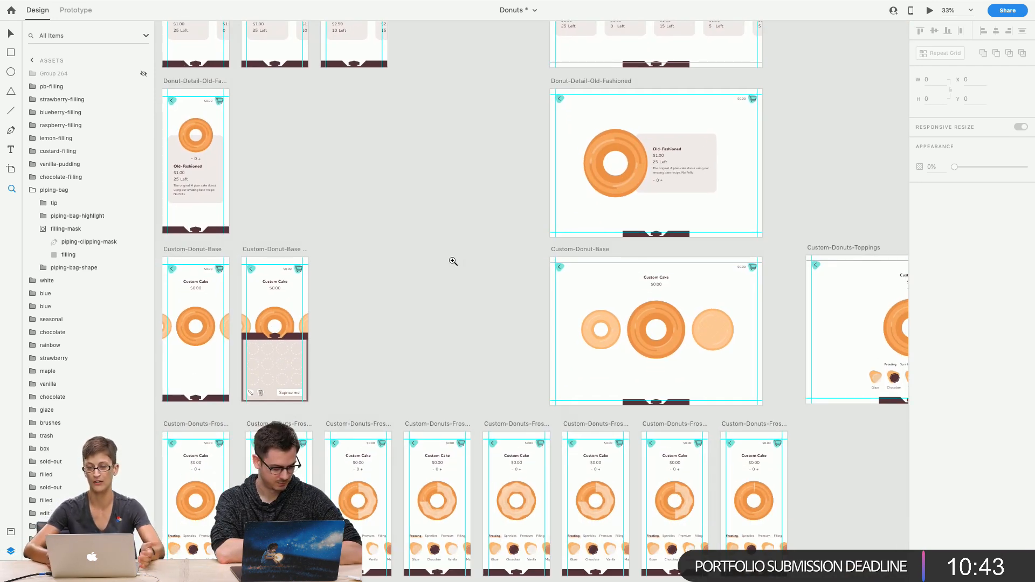
scroll(453, 261, "down", 9)
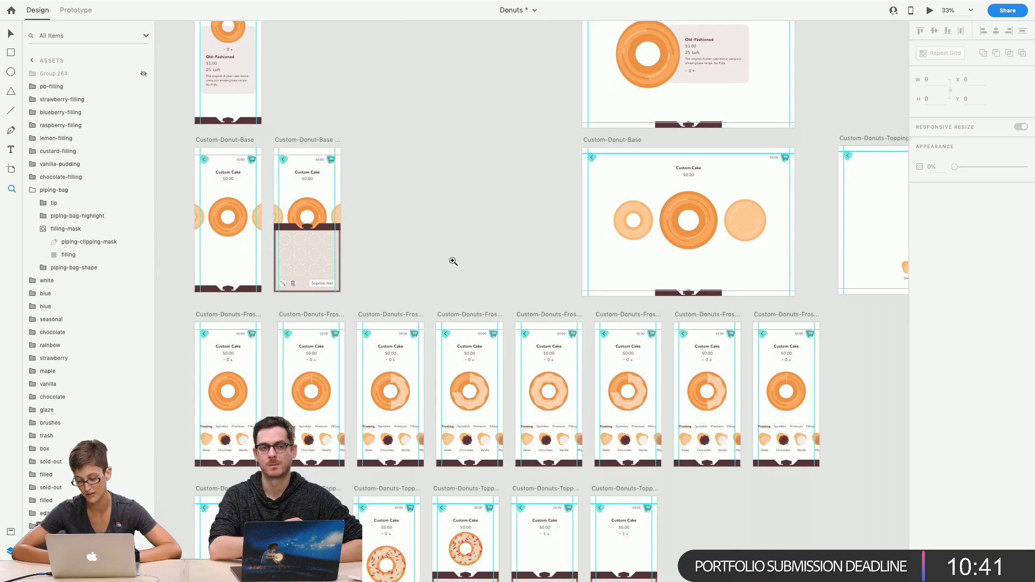
scroll(474, 405, "down", 11)
scroll(474, 405, "left", 3)
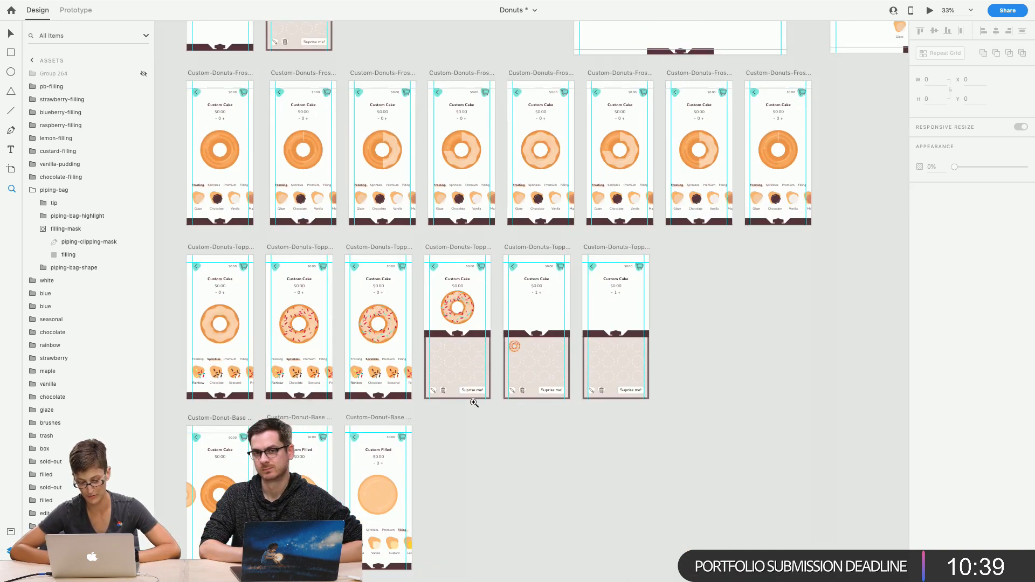
left_click(426, 381)
left_click(426, 381)
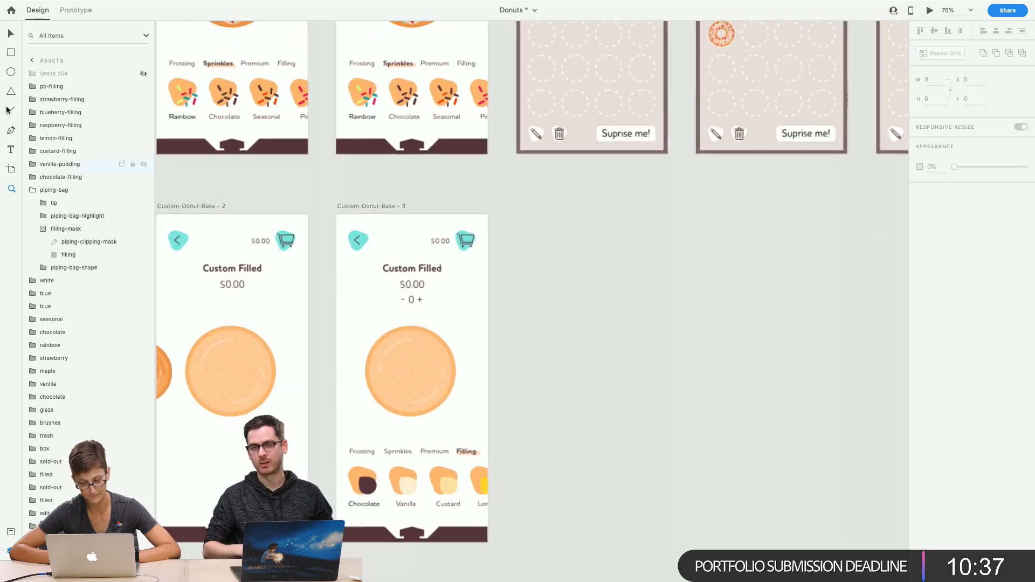
left_click(362, 297)
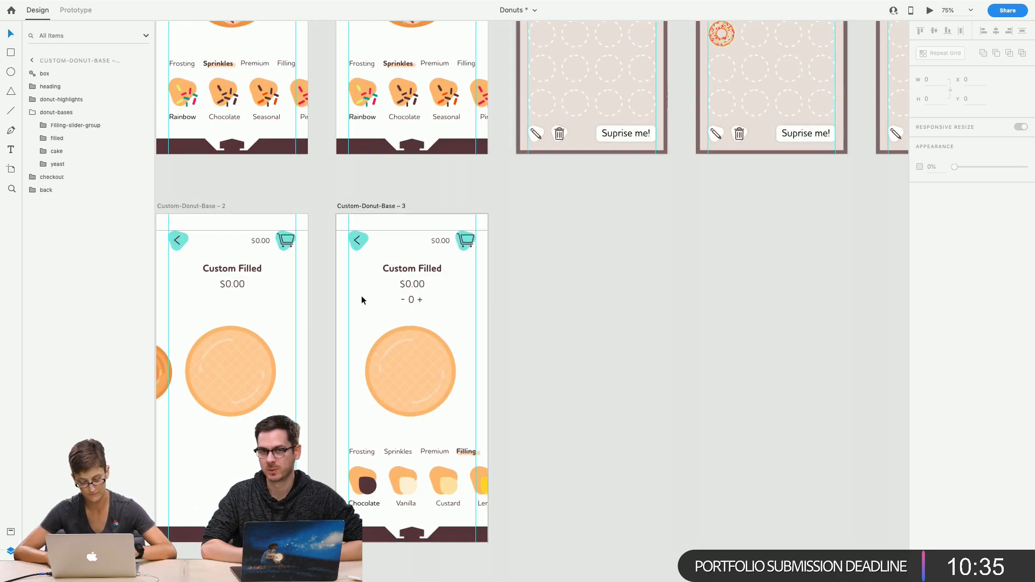
key("ctrl+v")
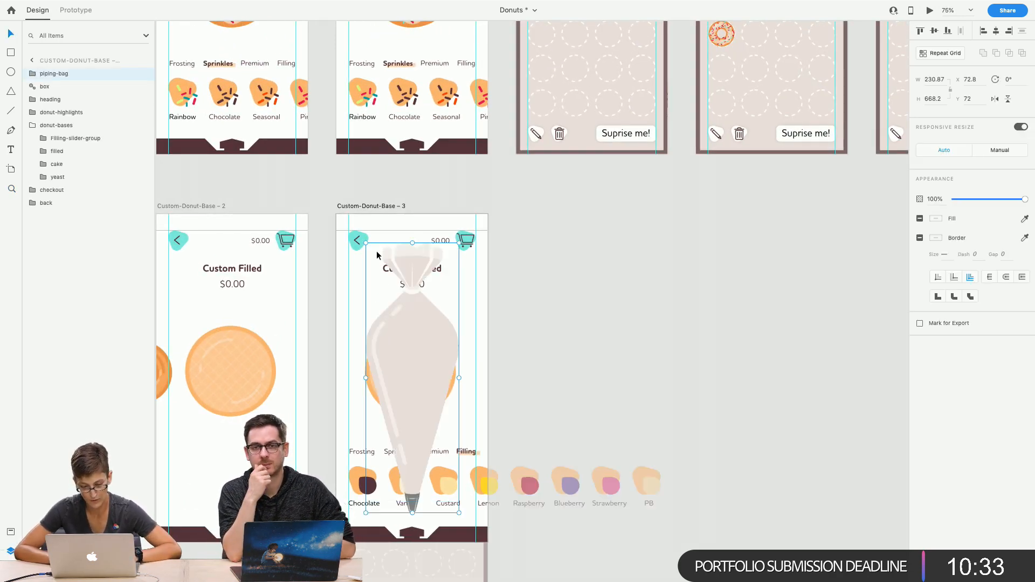
left_click_drag(365, 244, 420, 403)
left_click_drag(437, 445, 409, 256)
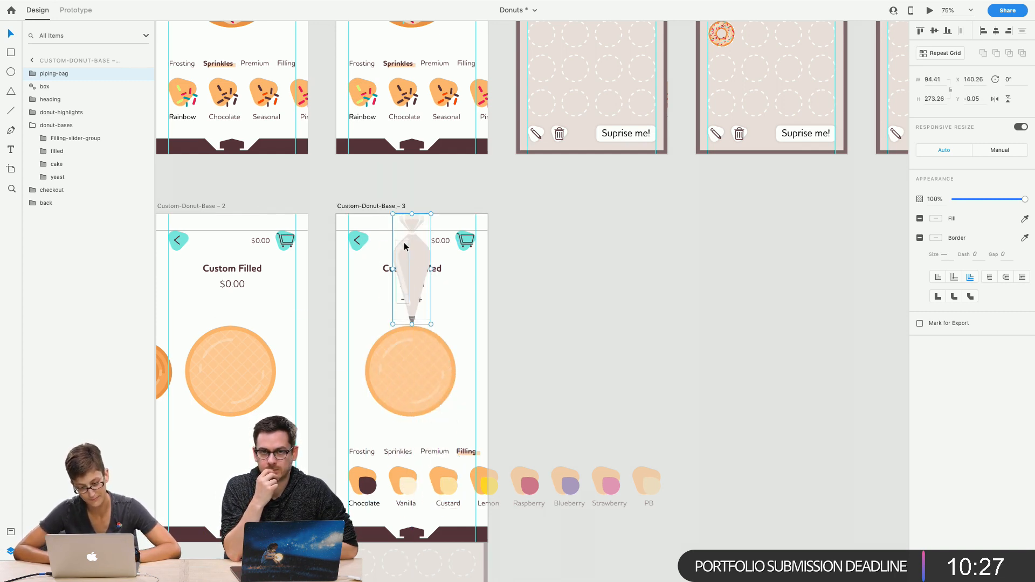
Set the border size of the pasted piping bag's highlight to 4
double_click(406, 247)
left_click(406, 247)
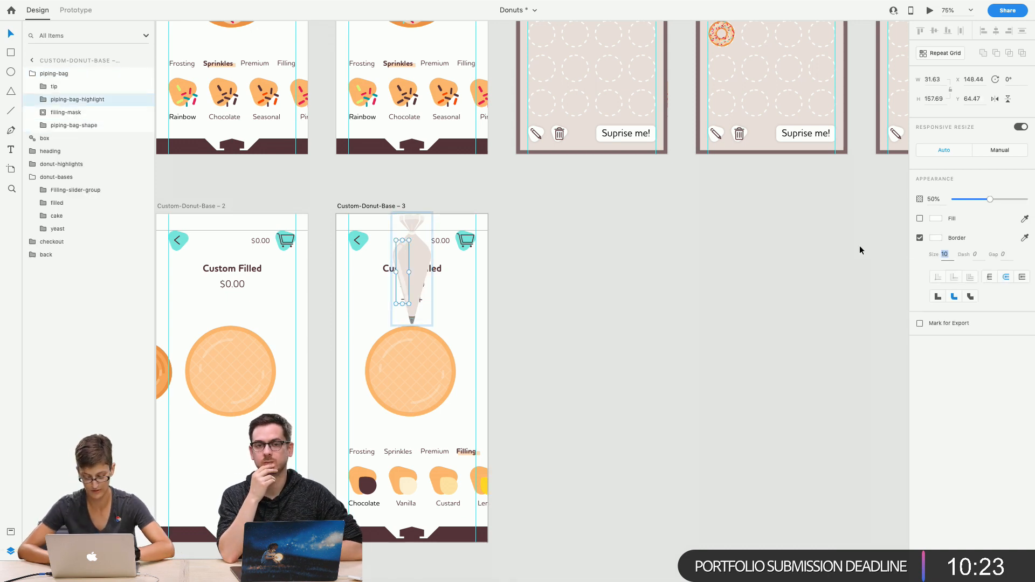
type("6")
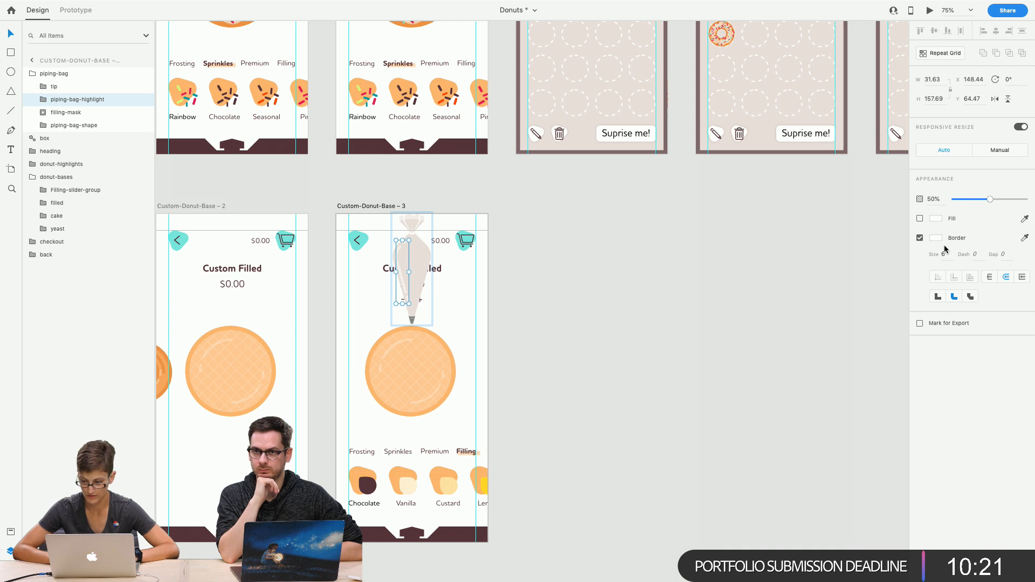
type("4")
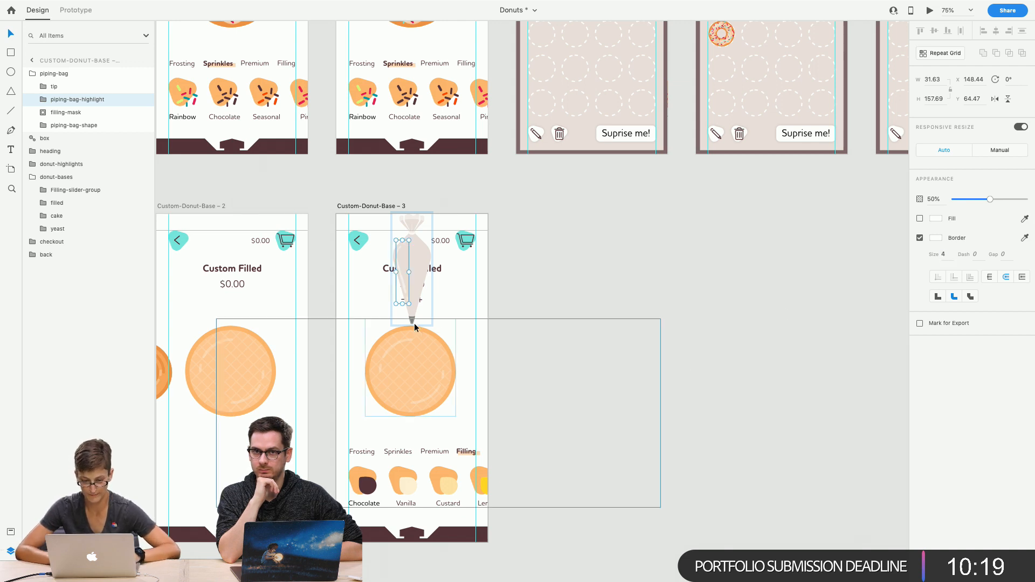
left_click(374, 320)
Enlarge the piping bag to about 107 × 311 and move it to about X 134, Y −30, with its tip at the donut's upper edge
left_click(419, 273)
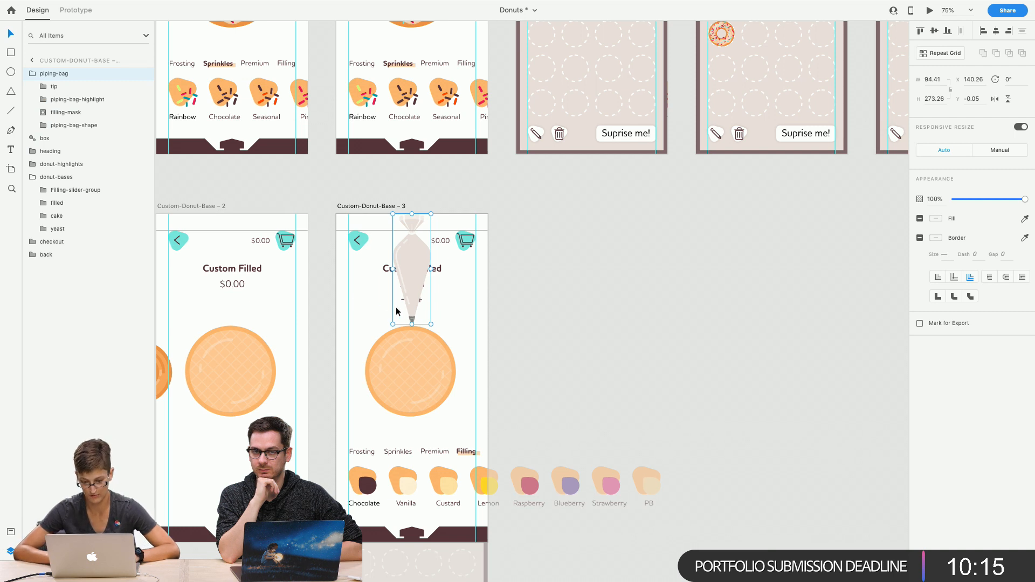
left_click_drag(391, 324, 384, 339)
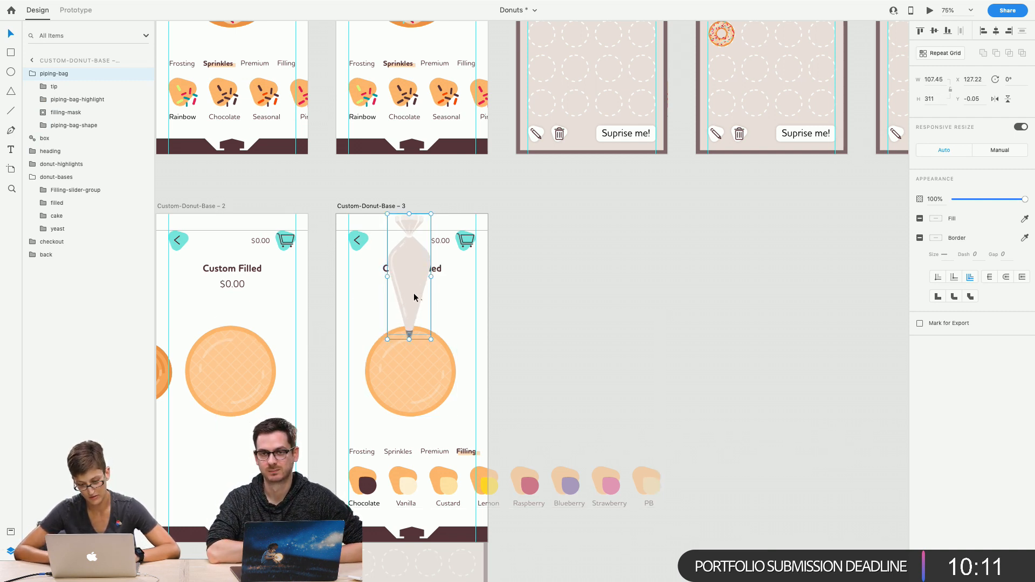
left_click_drag(413, 293, 415, 288)
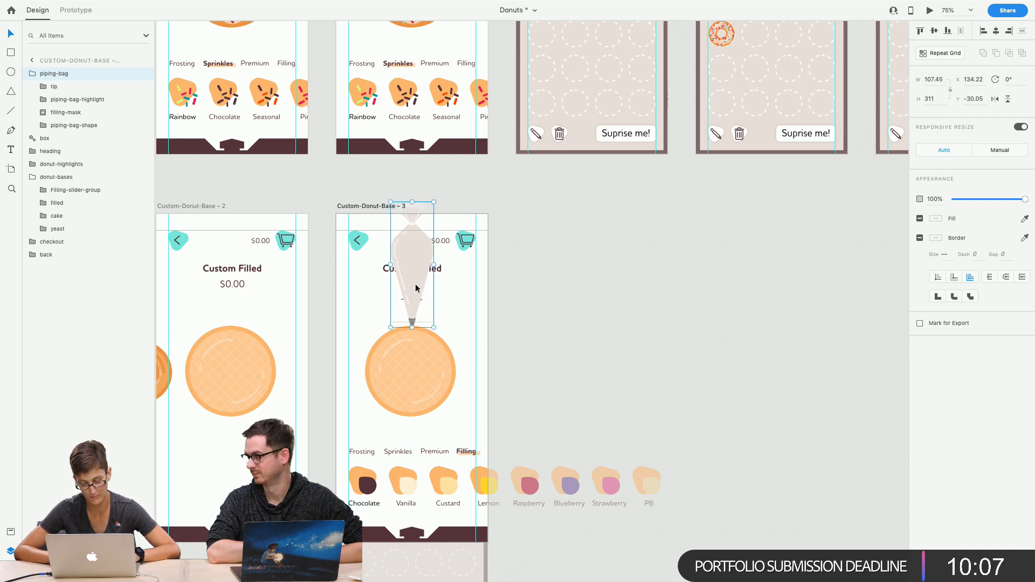
left_click(523, 291)
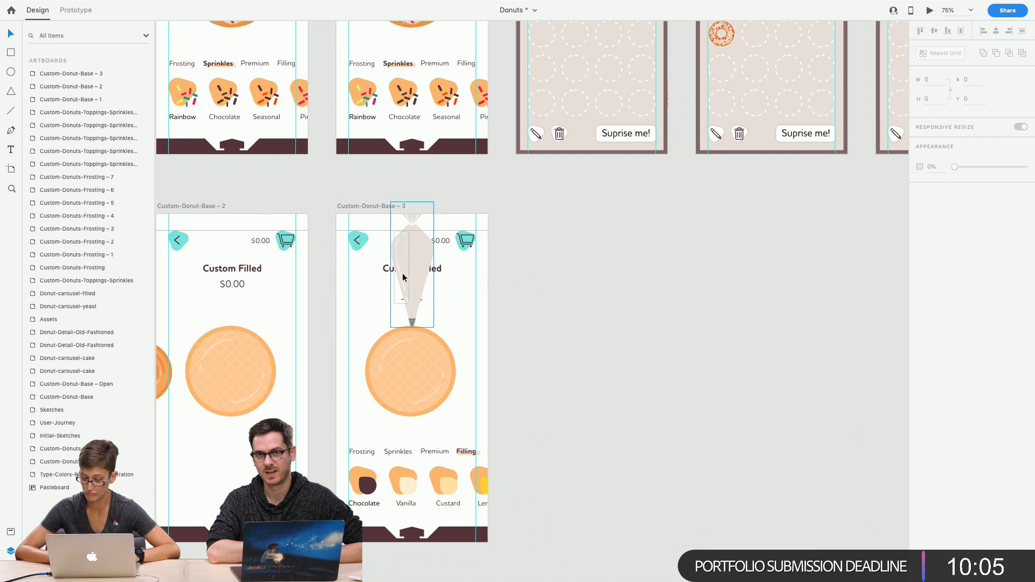
left_click_drag(406, 272, 410, 308)
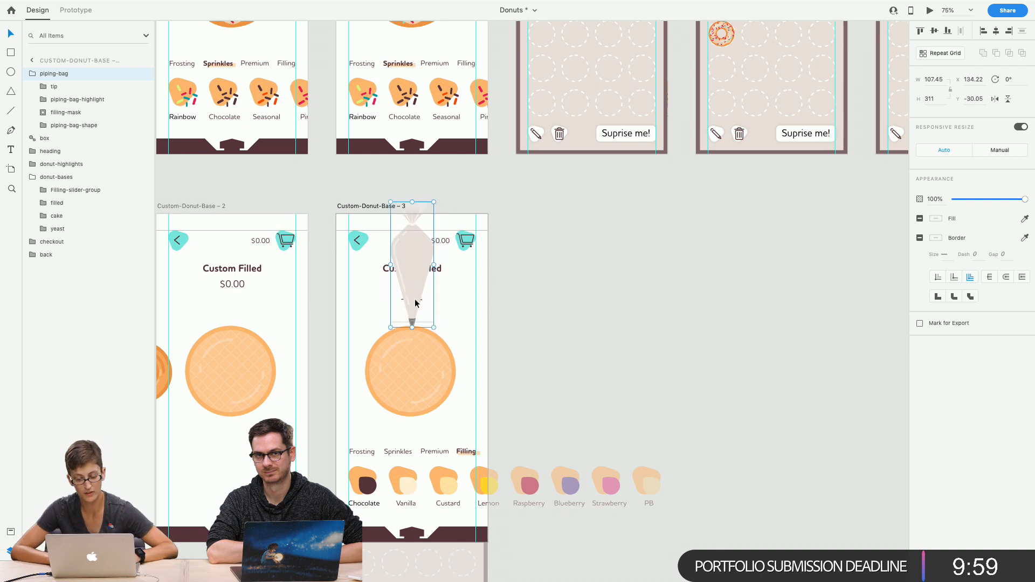
Try nesting the collapsed piping-bag group inside the donut-bases group
scroll(416, 295, "left", 5)
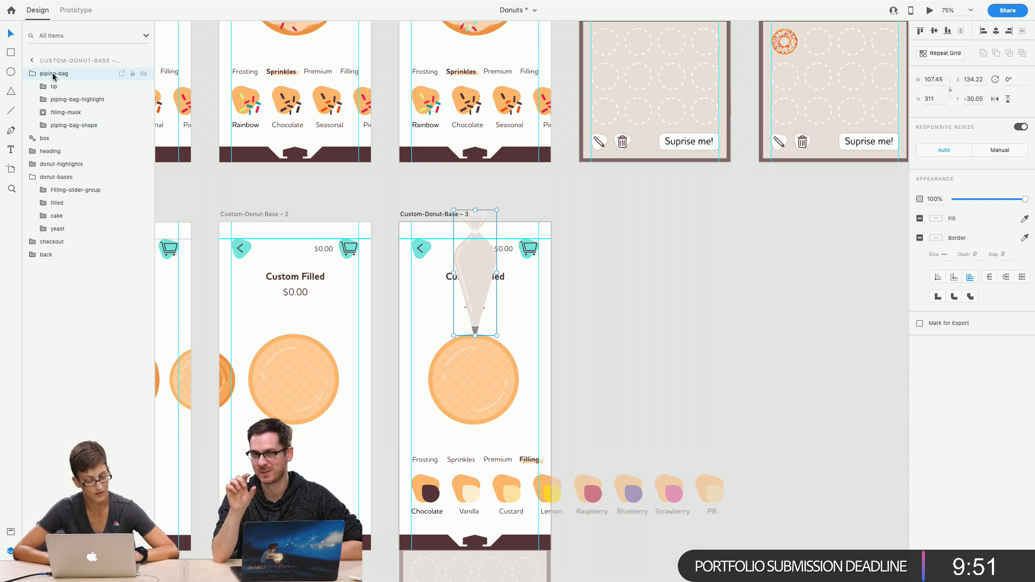
left_click(34, 73)
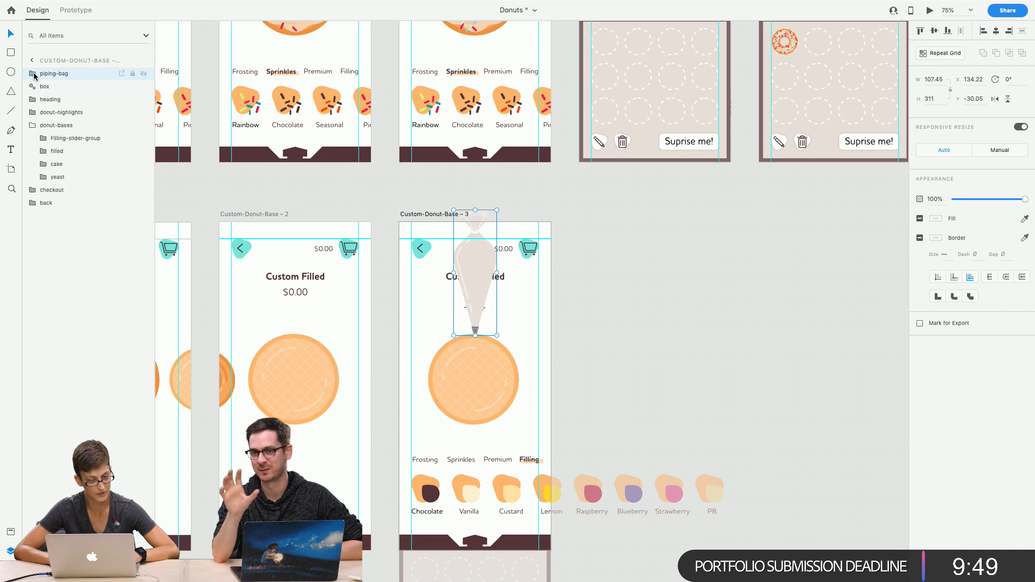
left_click_drag(48, 75, 54, 134)
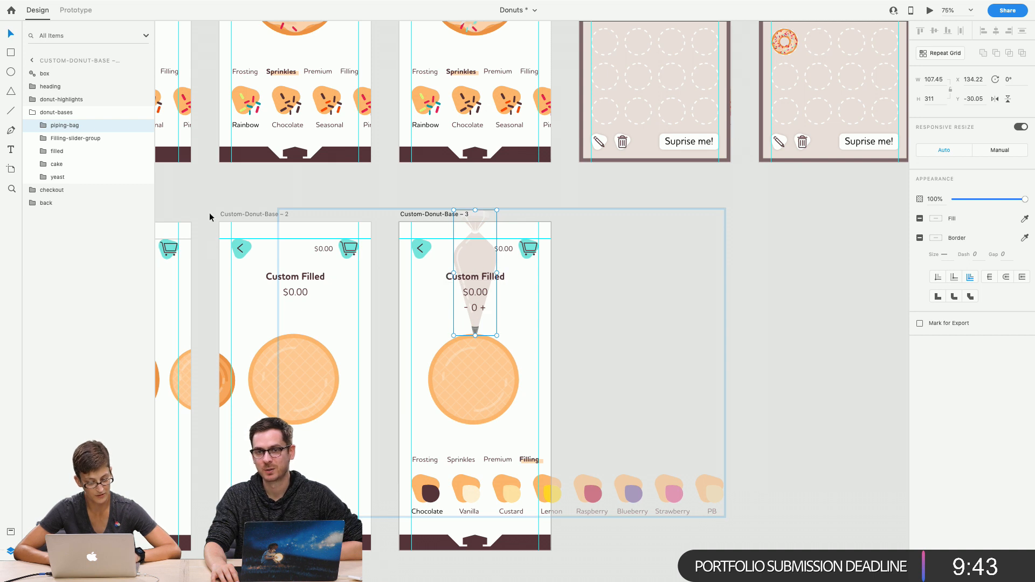
left_click_drag(48, 129, 45, 72)
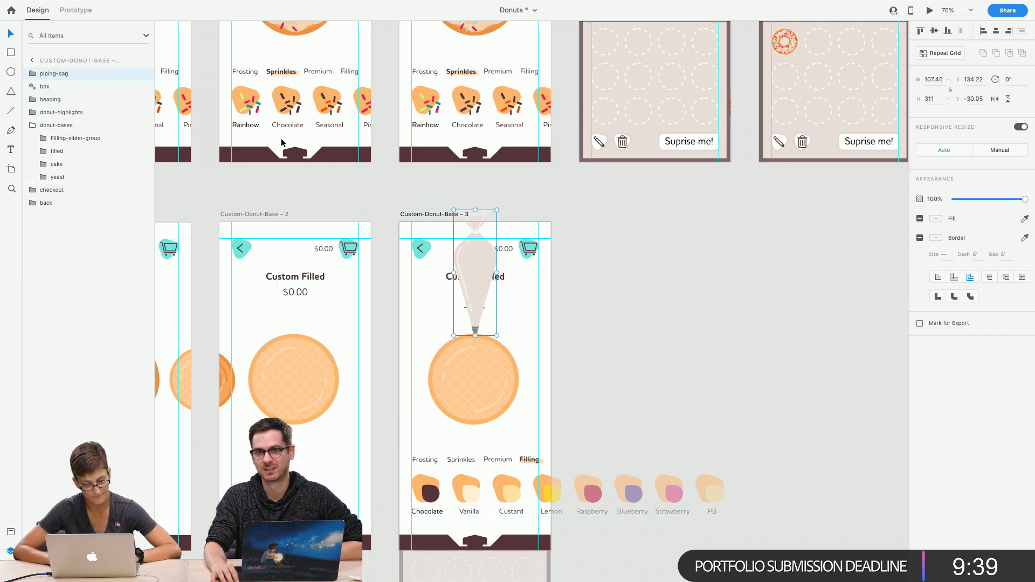
Duplicate the Custom-Donut-Base – 3 artboard
left_click(335, 186)
left_click(407, 214)
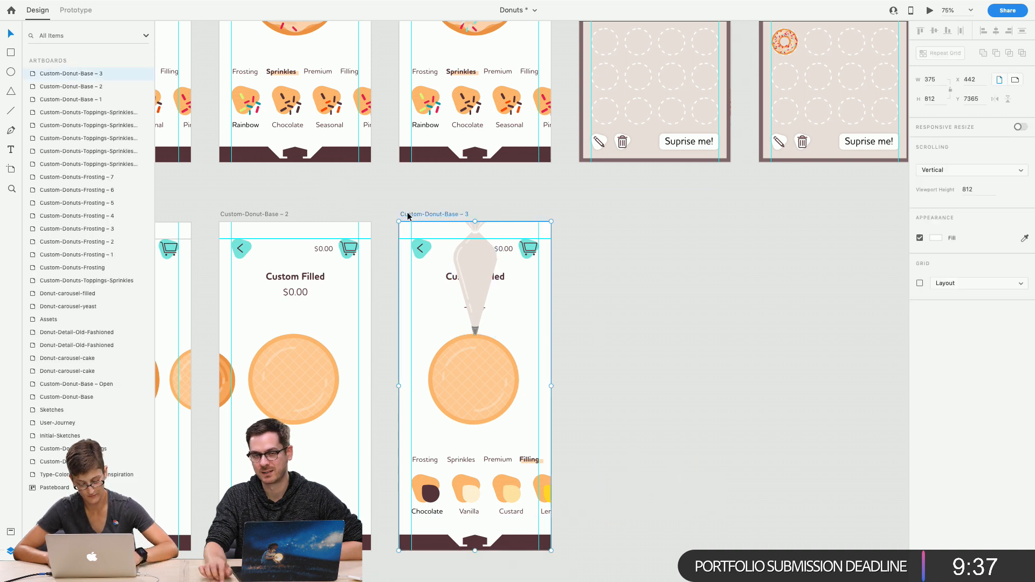
key("super+d")
Try moving the piping bag on Custom-Donut-Base – 3 up above the artboard, to about Y −303
left_click(478, 271)
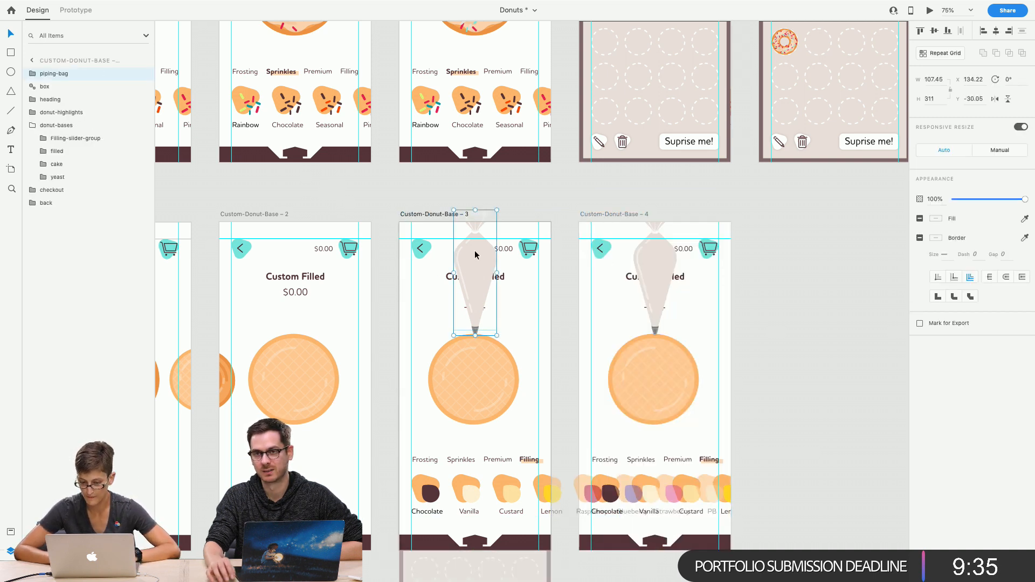
left_click_drag(478, 271, 474, 157)
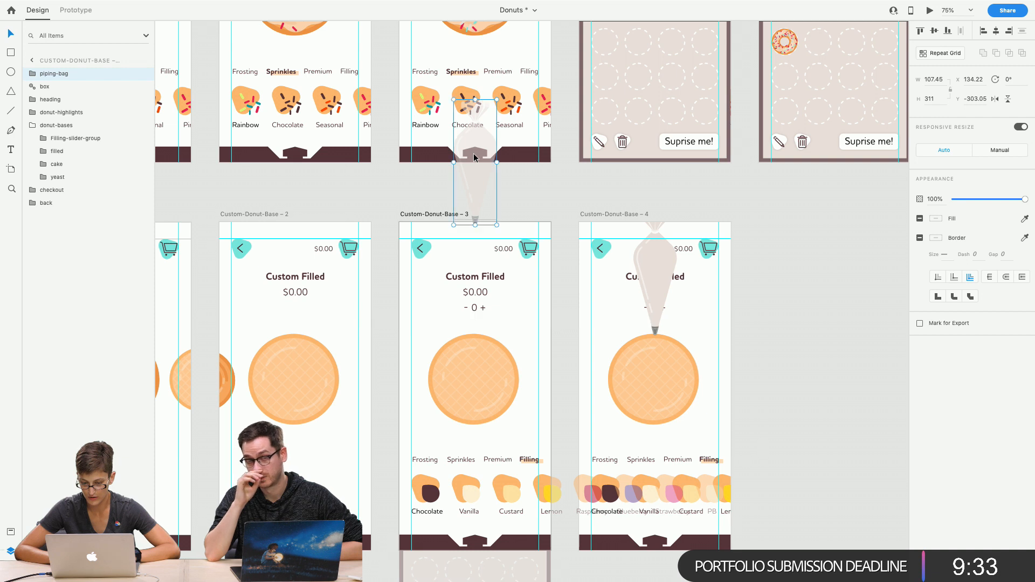
left_click(436, 314)
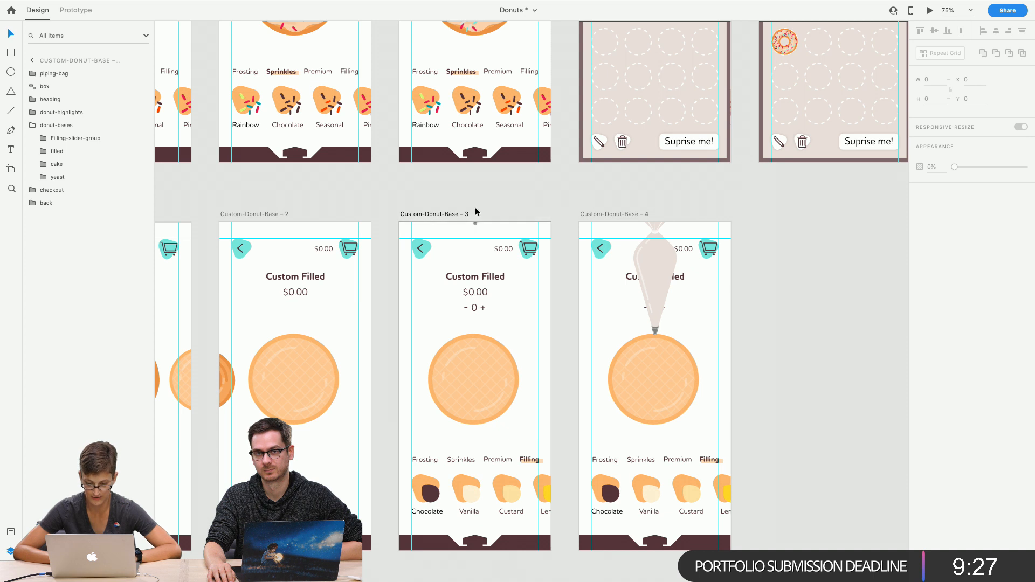
left_click(476, 212)
key("super+z")
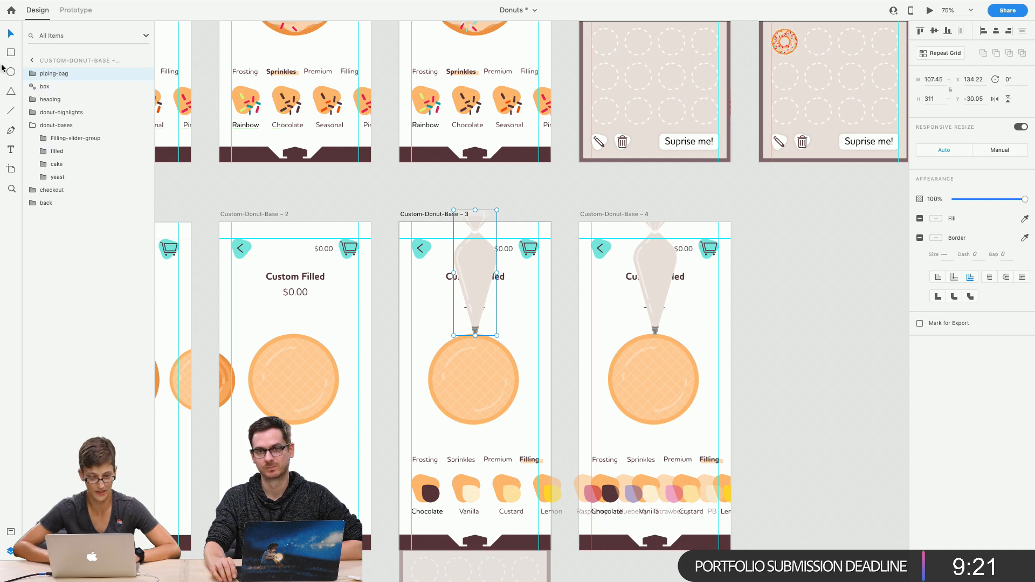
Draw a rectangle about 124 × 390 around the piping bag on Custom-Donut-Base – 3 and remove its fill and border
left_click_drag(447, 198, 497, 355)
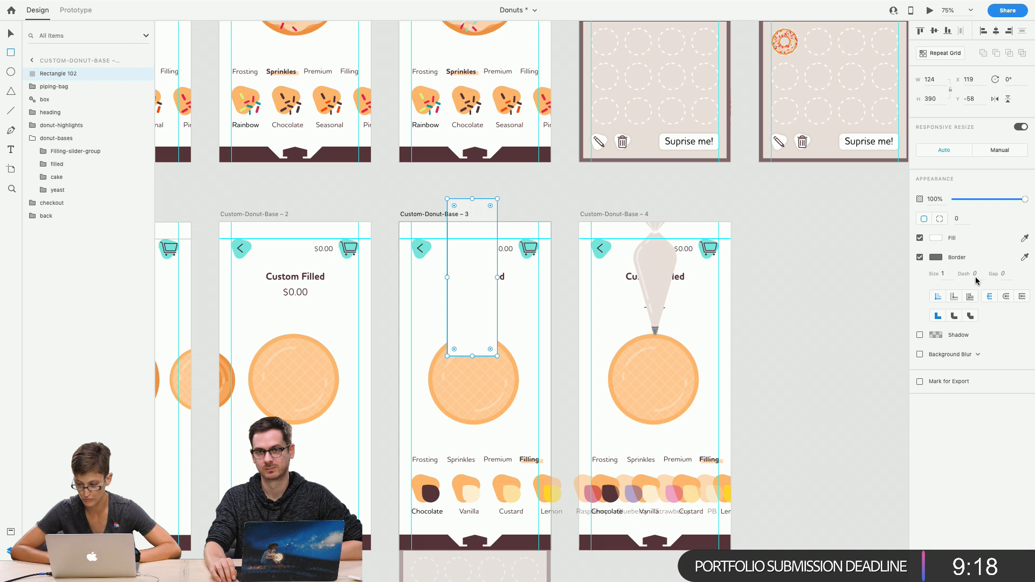
left_click(919, 237)
left_click(920, 257)
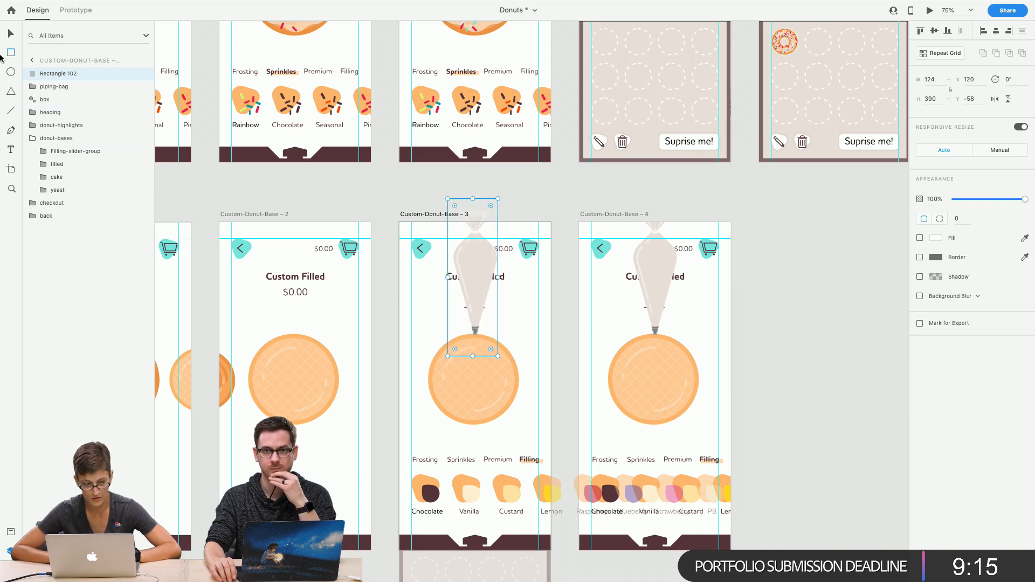
Centre the invisible rectangle on the piping bag at X 126 and nest it at the top of the piping-bag group
left_click(920, 257)
key("Right")
key("Right")
key("Right")
key("Right")
key("Right")
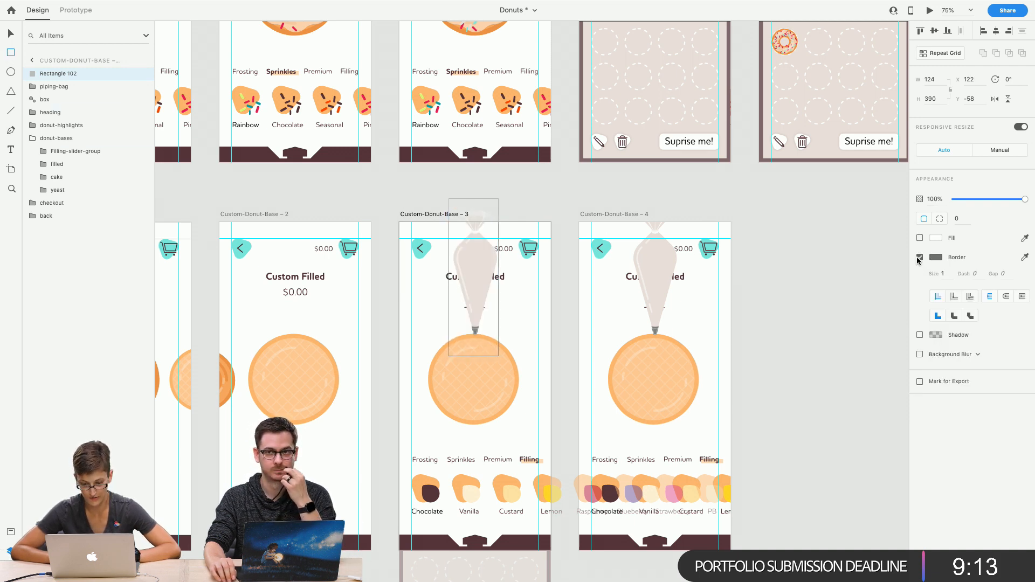
key("Right")
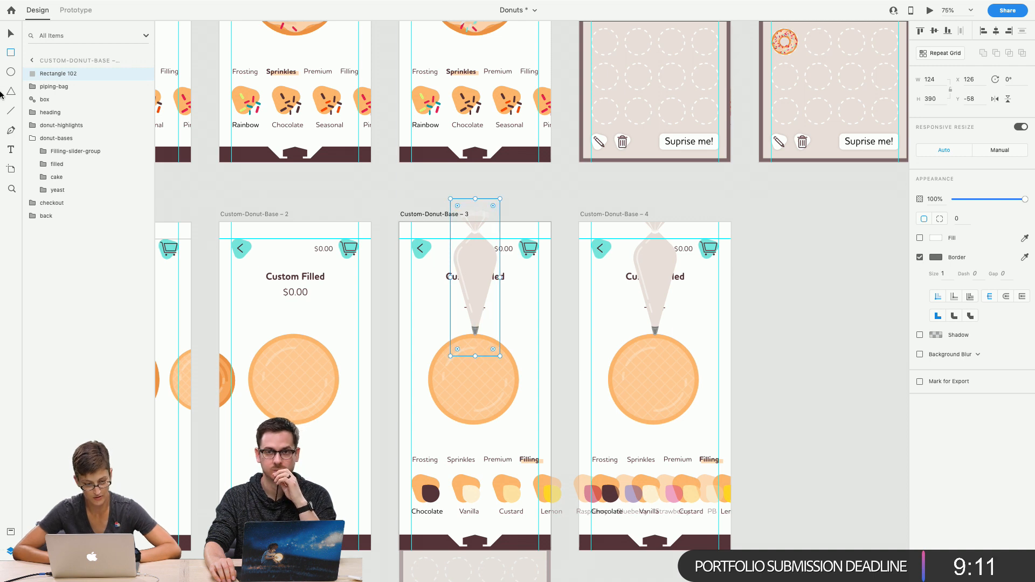
left_click(920, 257)
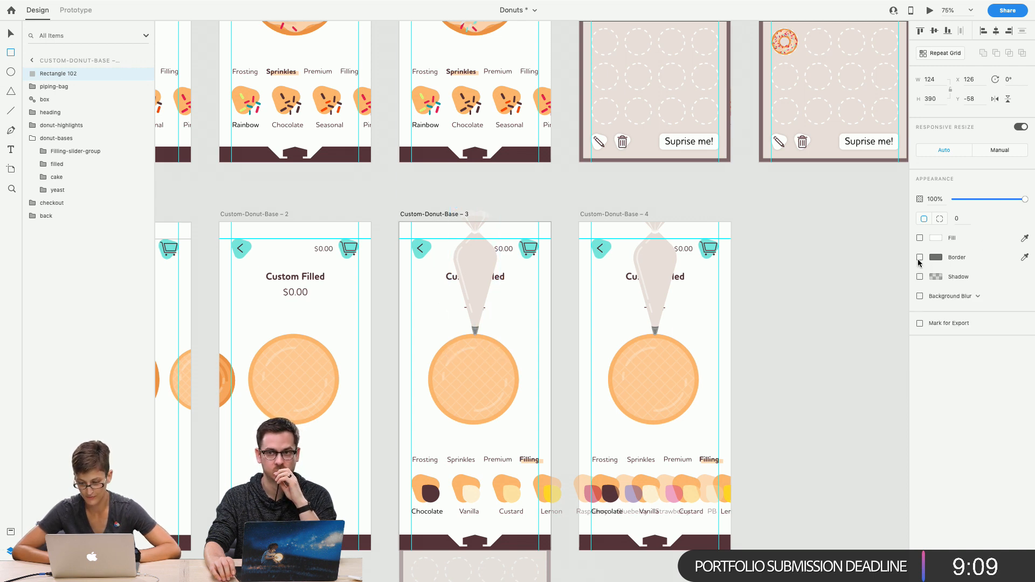
left_click(33, 87)
left_click_drag(49, 71, 48, 92)
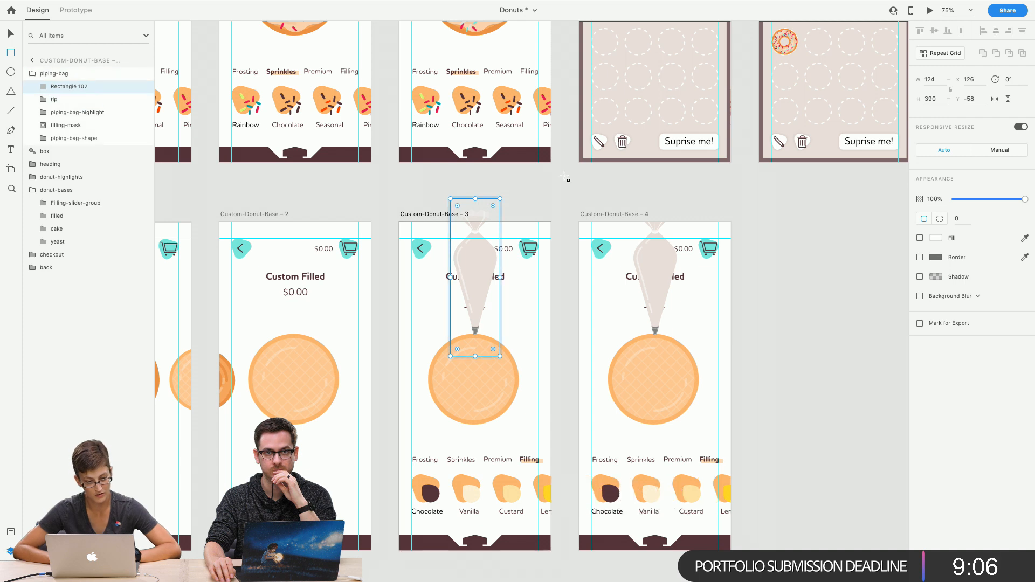
Delete the duplicated Custom-Donut-Base – 4 artboard
left_click(609, 215)
key("Delete")
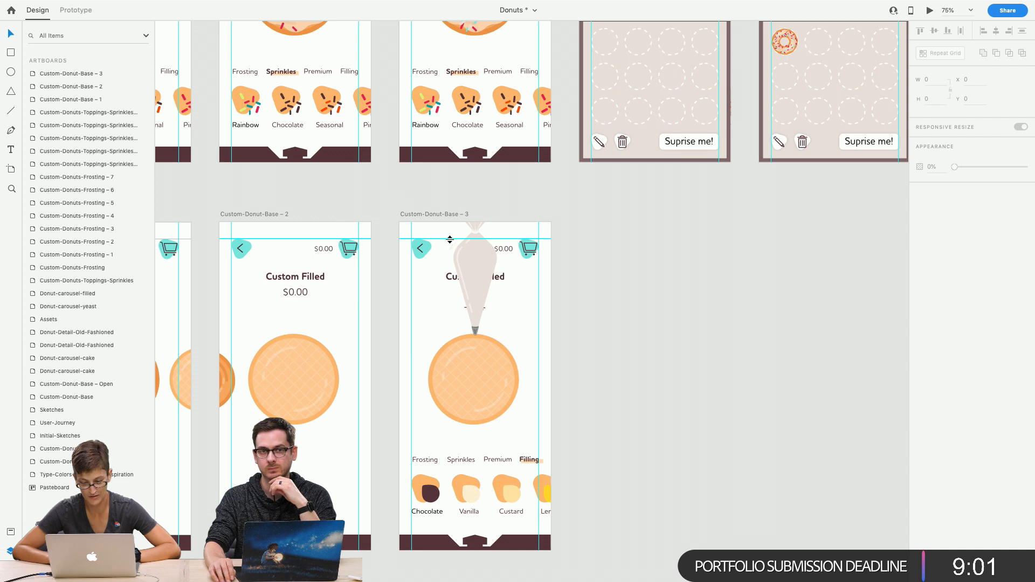
Move the piping bag above Custom-Donut-Base – 3 to about Y −347, and duplicate that artboard
left_click(467, 232)
left_click_drag(467, 232, 472, 130)
key("Down")
key("Down")
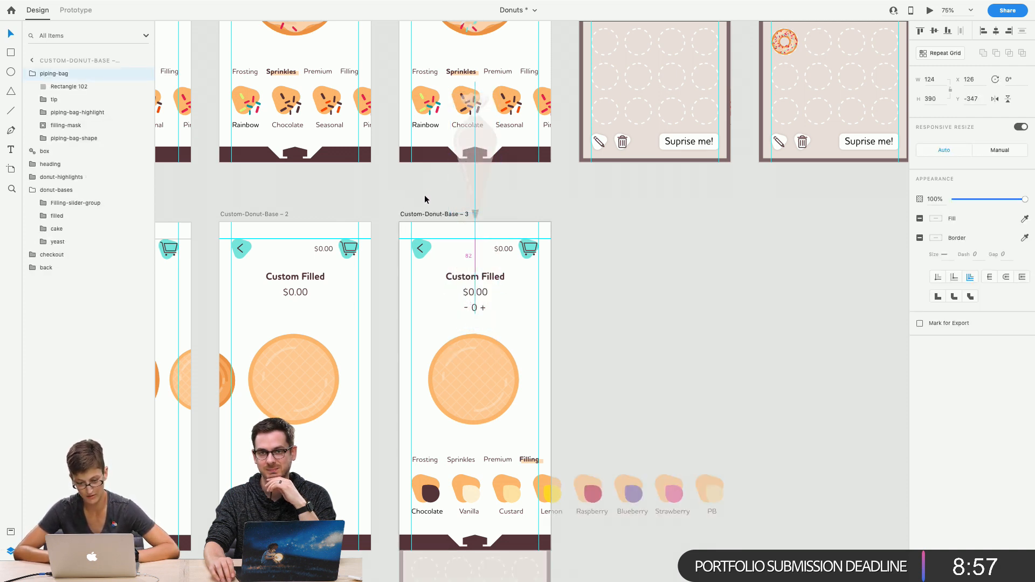
left_click(422, 214)
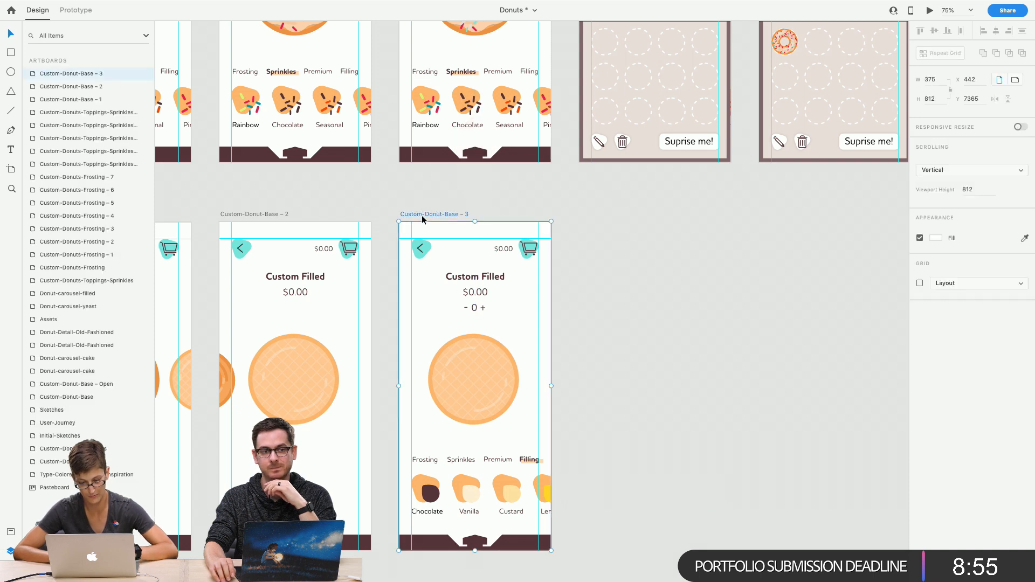
key("super+d")
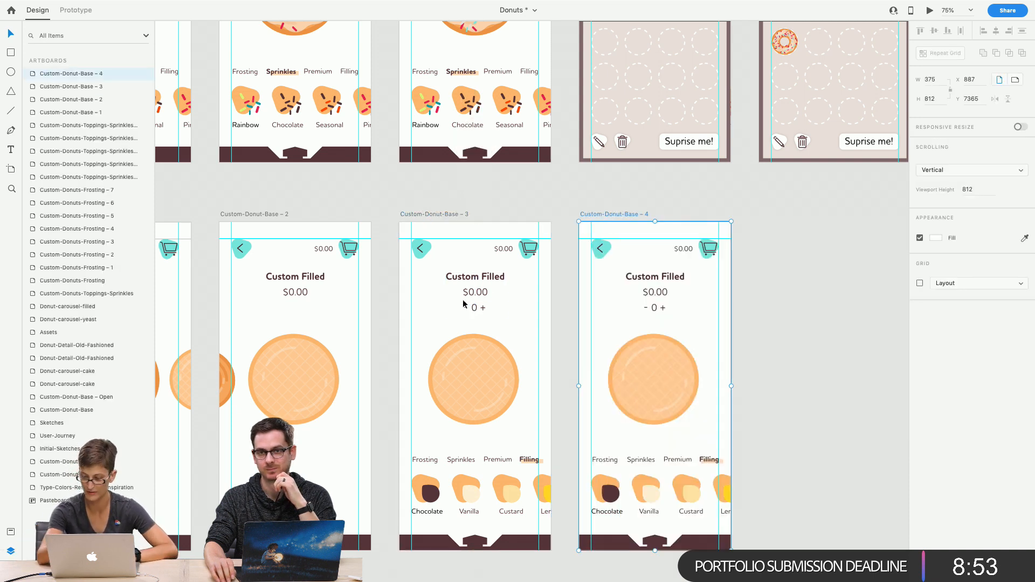
Move the piping bag on Custom-Donut-Base – 4 down to about Y −55, with its tip at the donut's upper edge
left_click(672, 295)
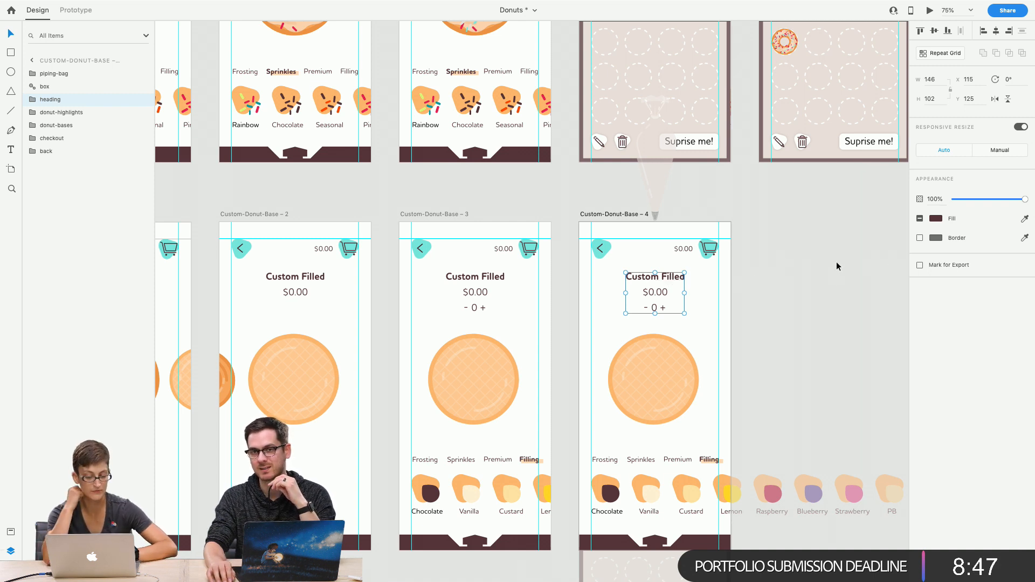
left_click(655, 203)
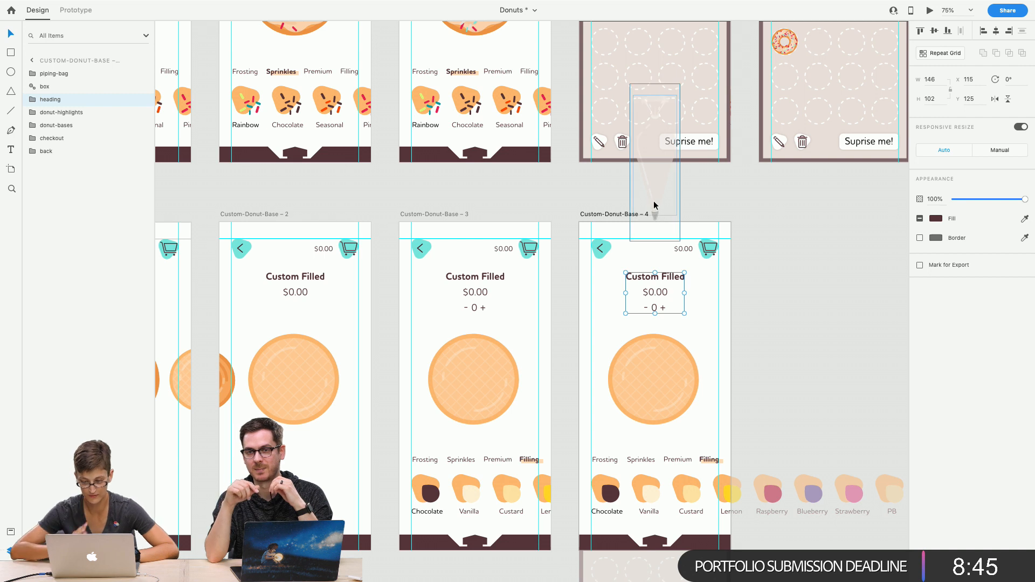
left_click_drag(653, 199, 665, 299)
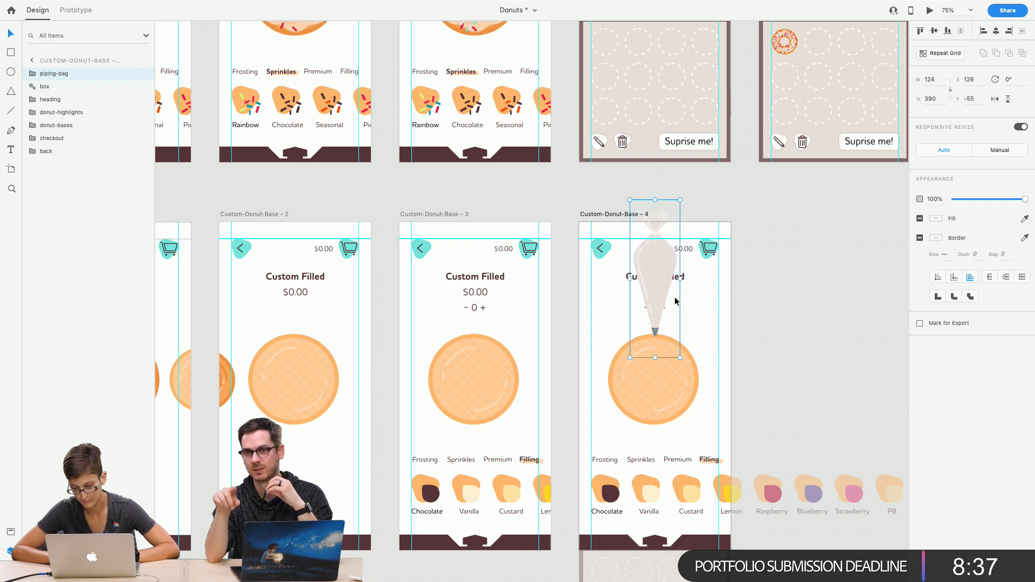
left_click(720, 304)
Enable background blur on Path 200, the bag body inside piping-bag-shape on Custom-Donut-Base – 4
left_click(658, 266)
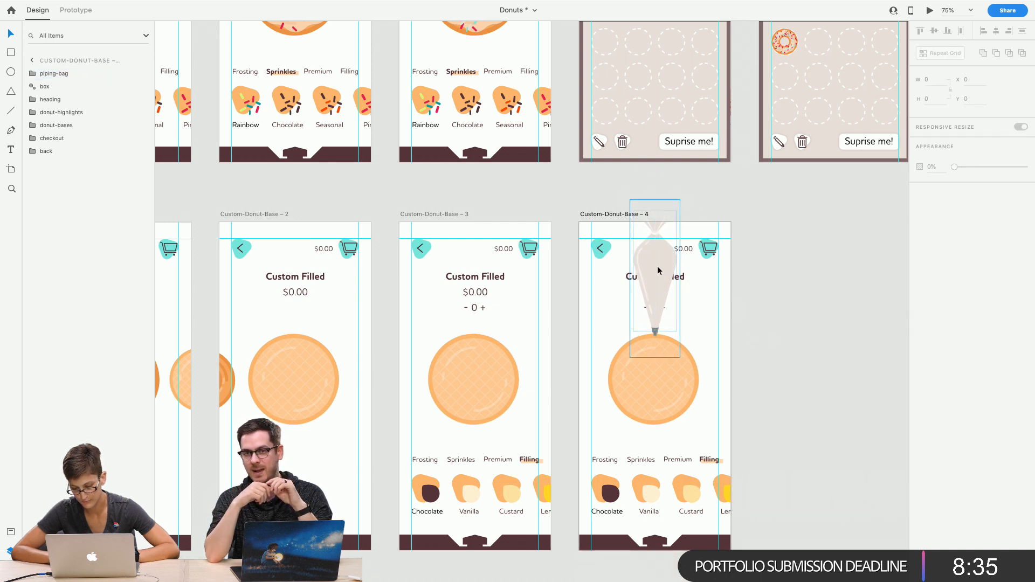
left_click(32, 75)
left_click(74, 138)
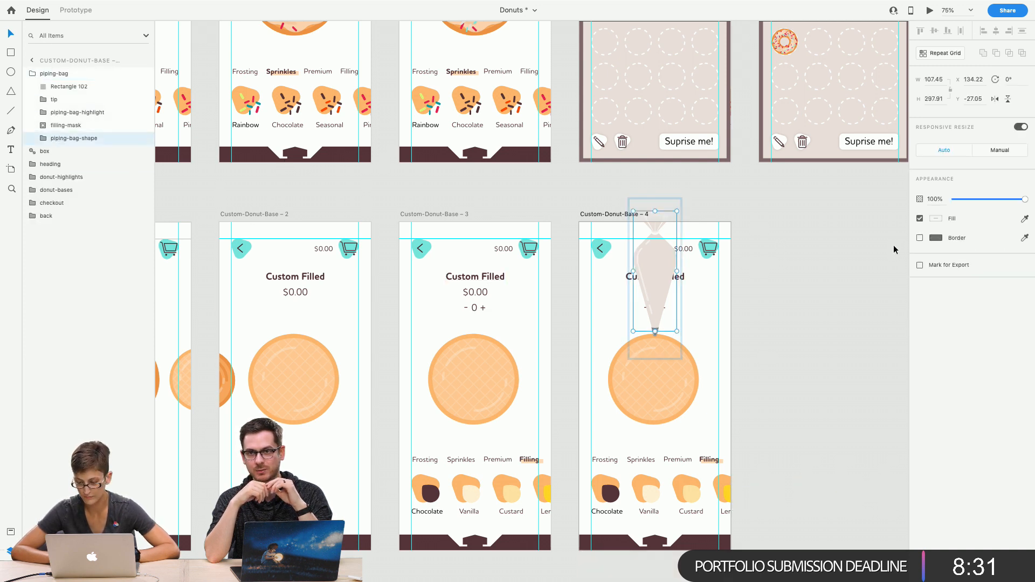
left_click(43, 138)
left_click(73, 164)
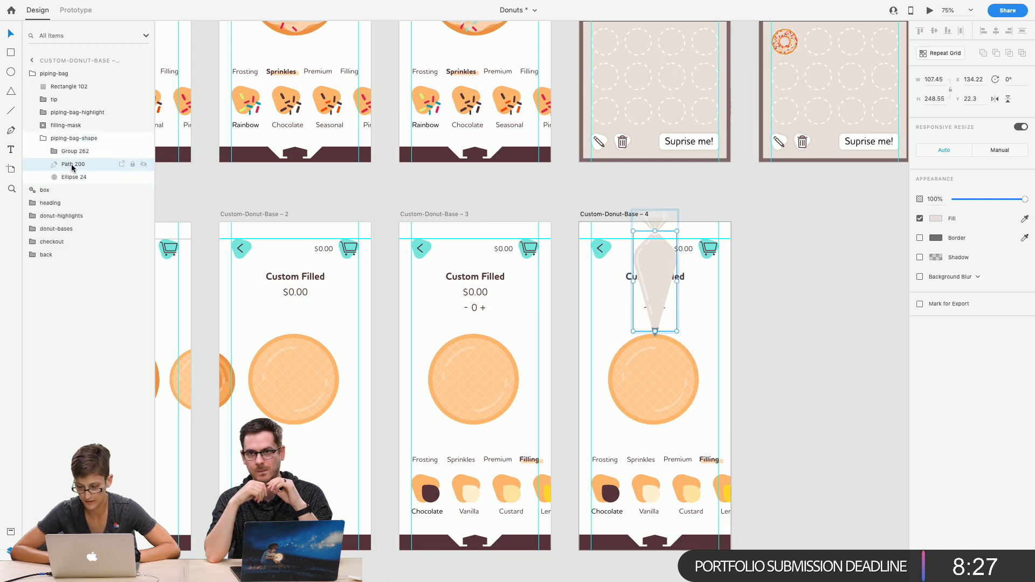
left_click(920, 277)
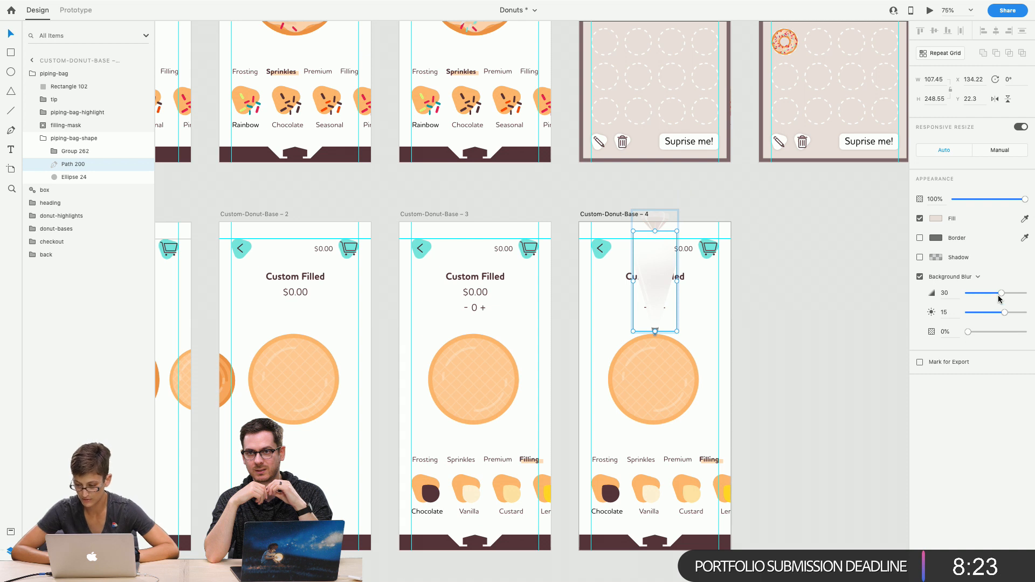
Set the bag body's background blur to amount 6, brightness −9 and opacity 20%
left_click_drag(1001, 294, 984, 314)
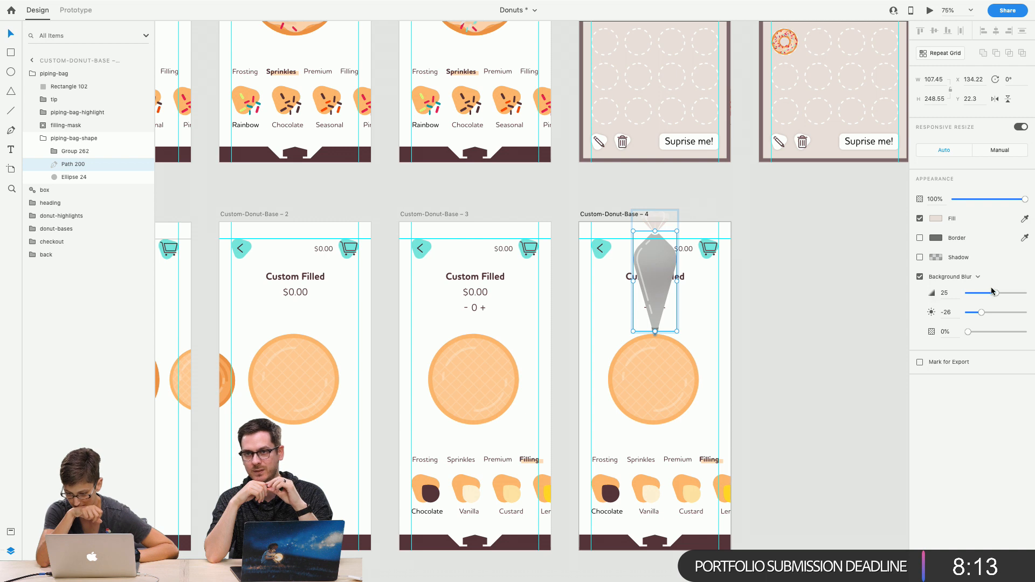
left_click_drag(995, 293, 988, 313)
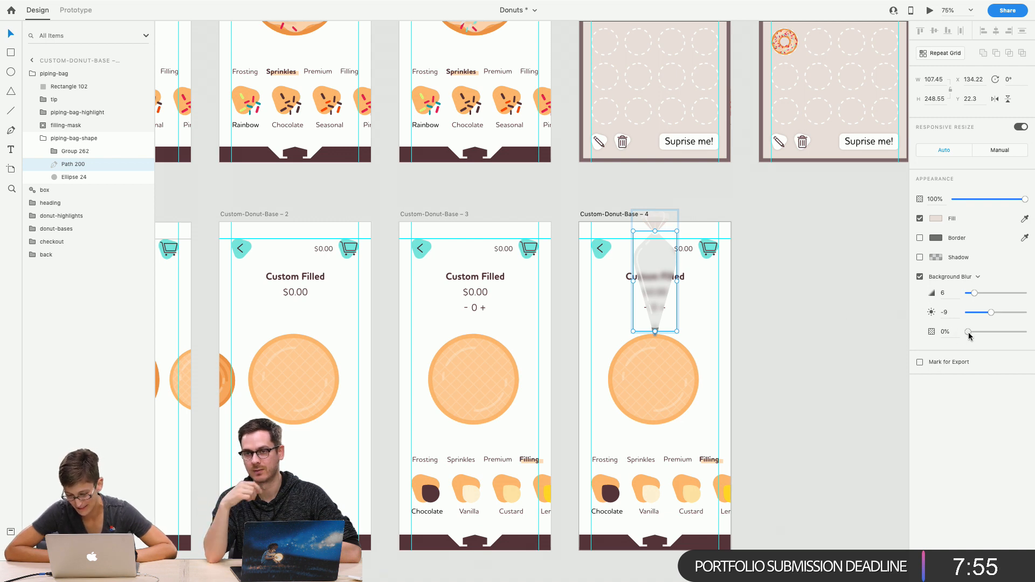
left_click_drag(968, 332, 980, 334)
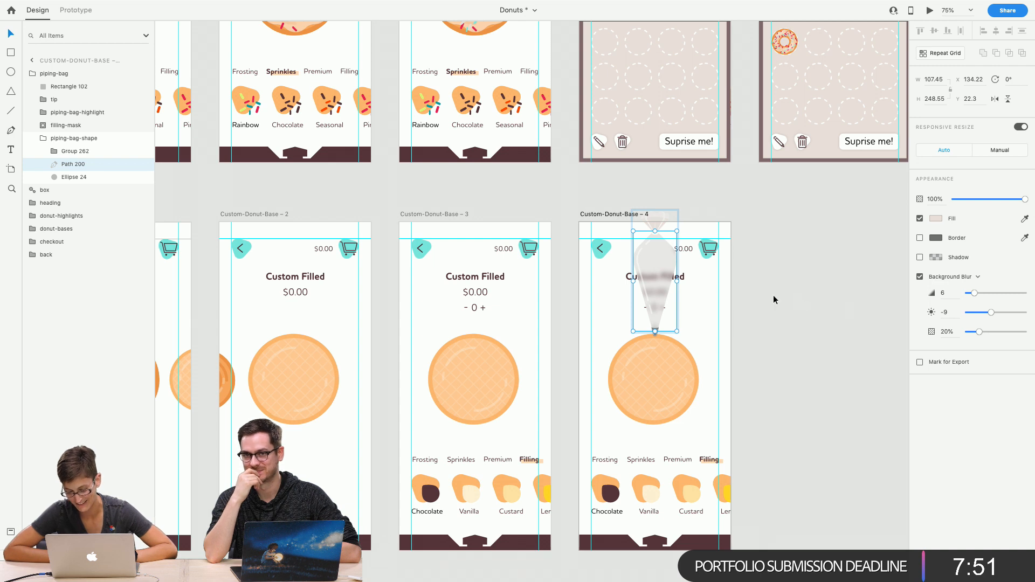
left_click(755, 285)
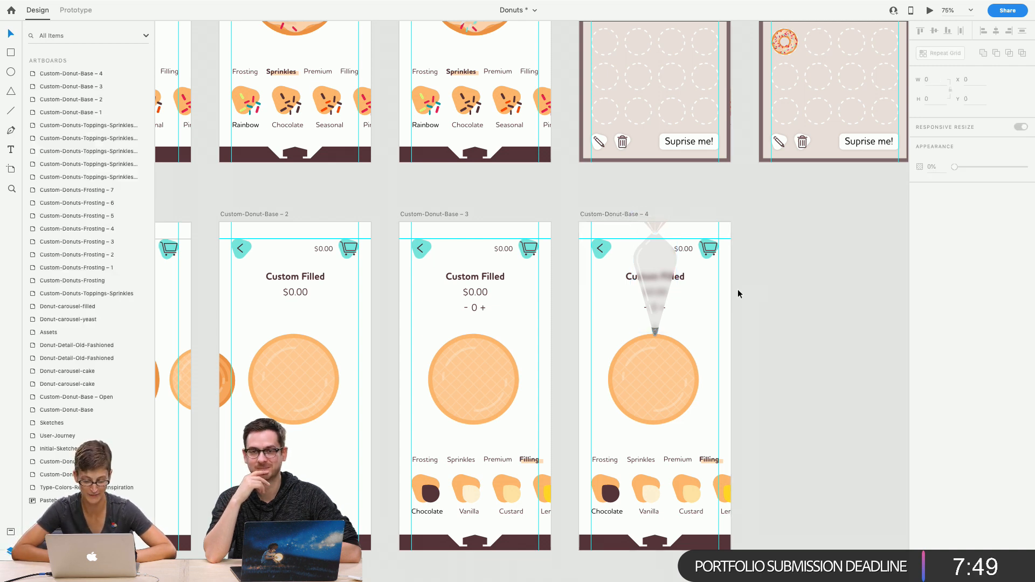
Try to fill Path 200, the bag body on Custom-Donut-Base – 4, with the Chocolate swatch's dark brown, and undo it
left_click(659, 358)
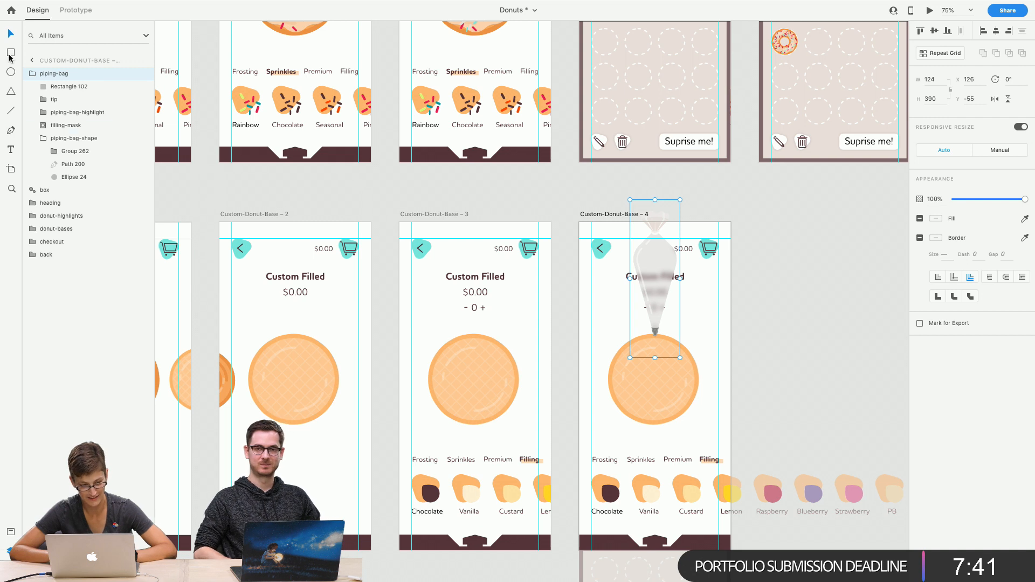
left_click(34, 75)
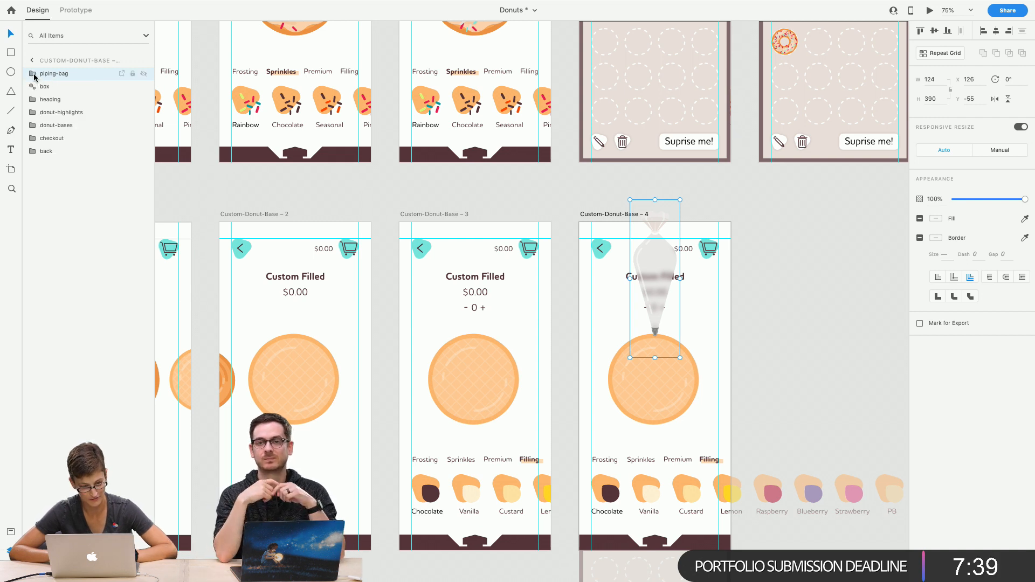
left_click(739, 373)
left_click(654, 304)
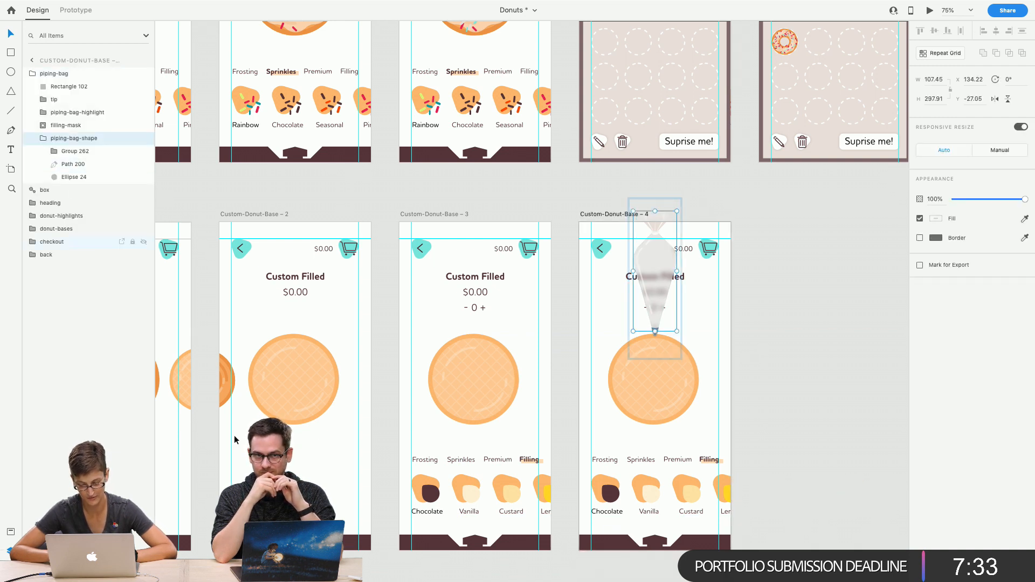
left_click(71, 176)
left_click(68, 164)
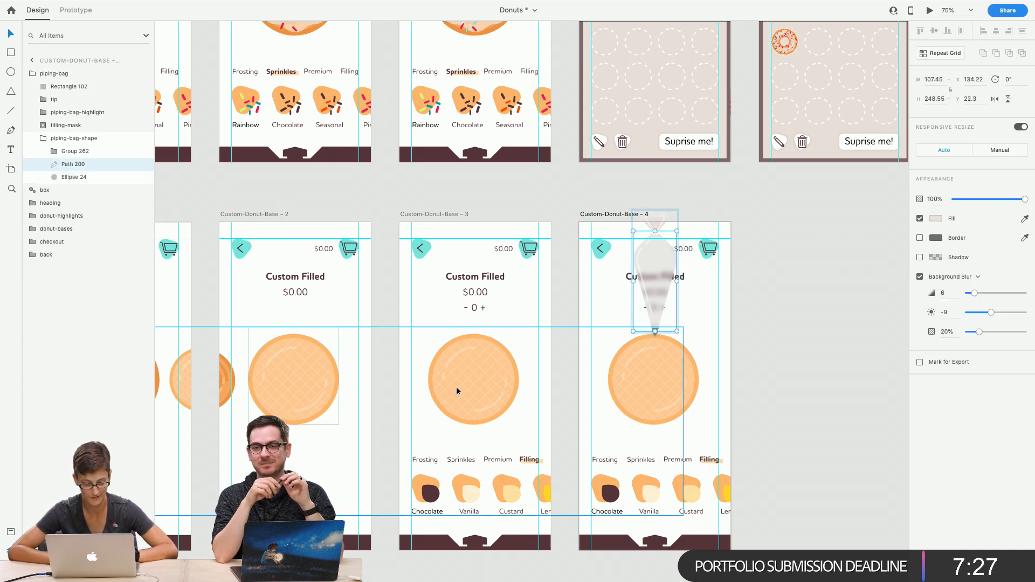
left_click(1025, 218)
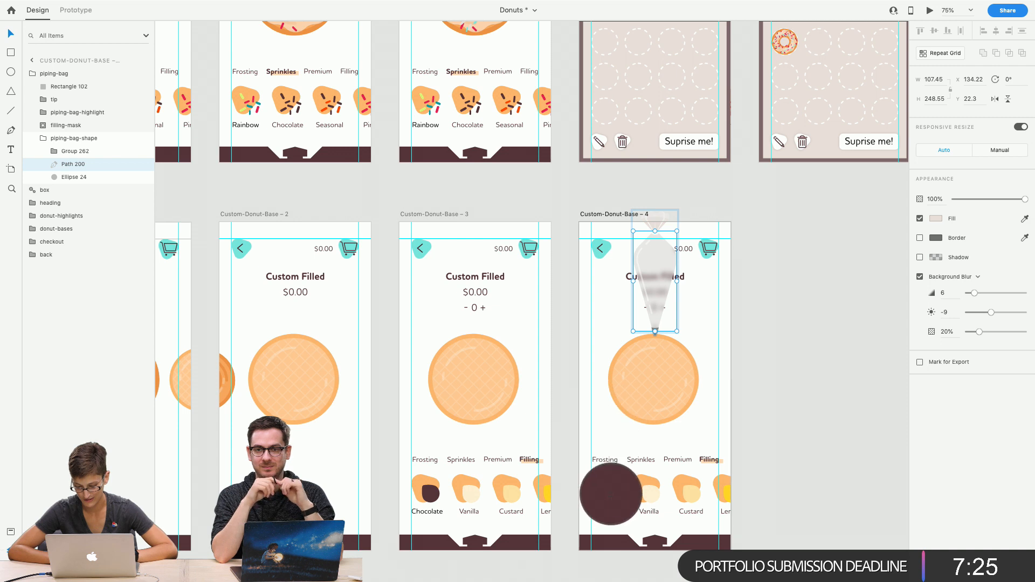
left_click(611, 493)
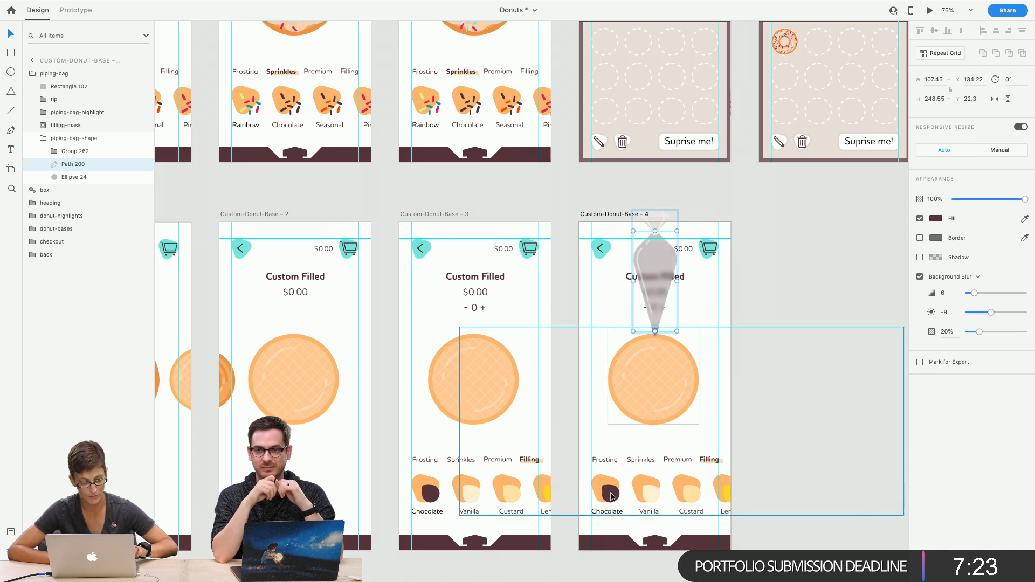
key("ctrl+z")
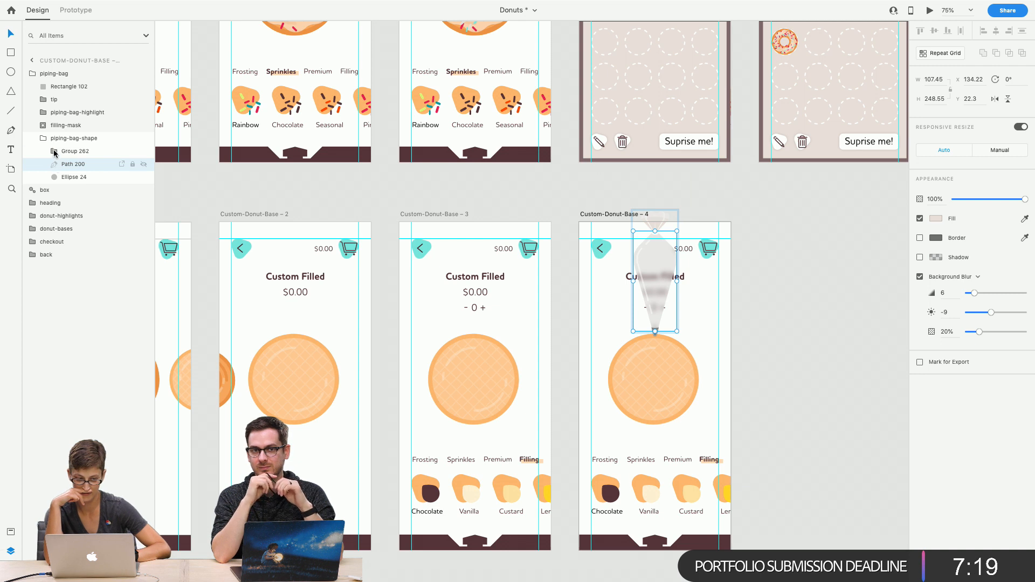
Fill the filling rectangle inside filling-mask on Custom-Donut-Base – 4 with the dark brown sampled from the Chocolate swatch
left_click(43, 127)
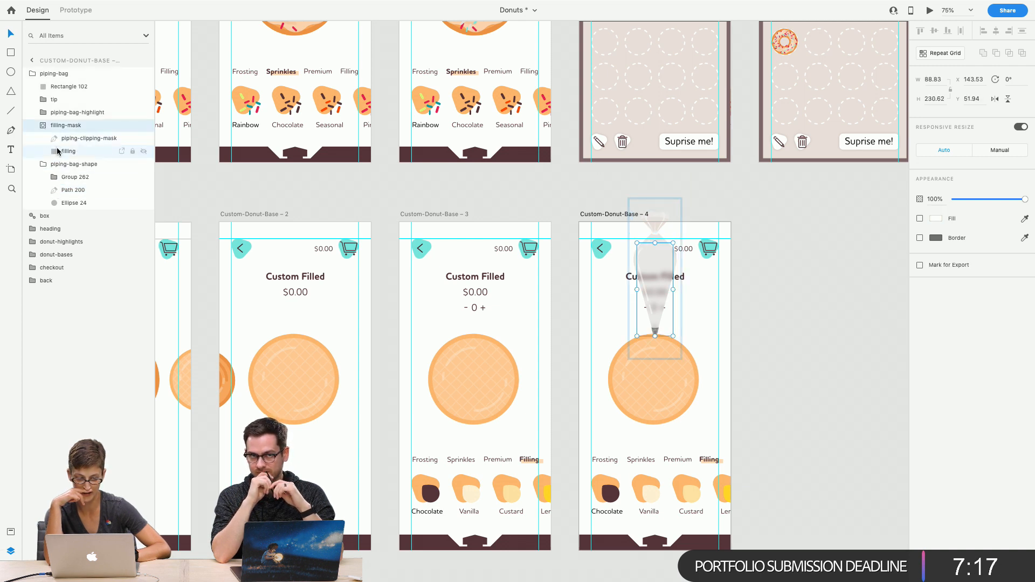
left_click(57, 151)
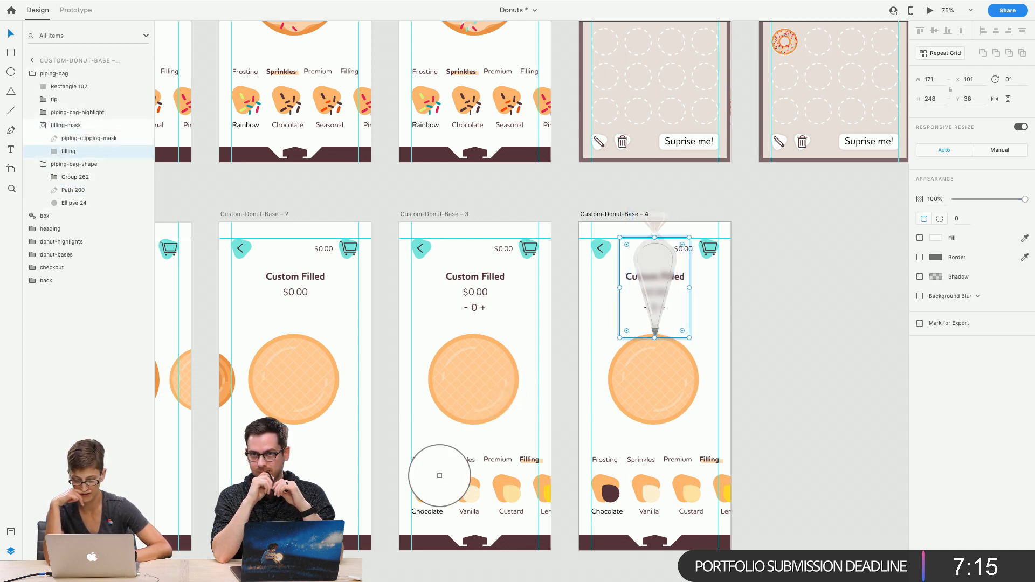
left_click(430, 493)
left_click(741, 249)
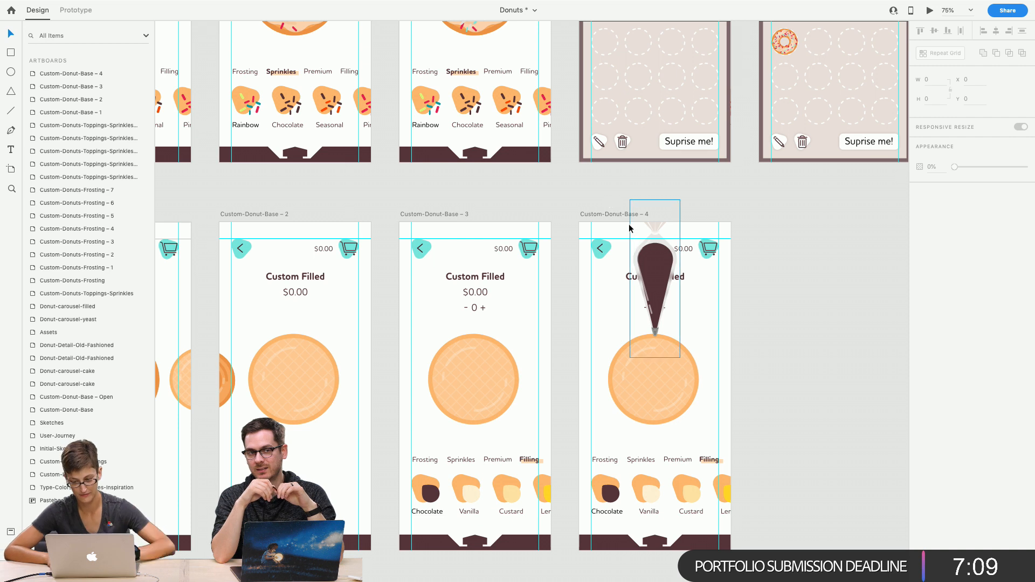
Link the Chocolate filling swatch on Custom-Donut-Base – 3 to Custom-Donut-Base – 4 with a Tap trigger and Auto-Animate
left_click(601, 214)
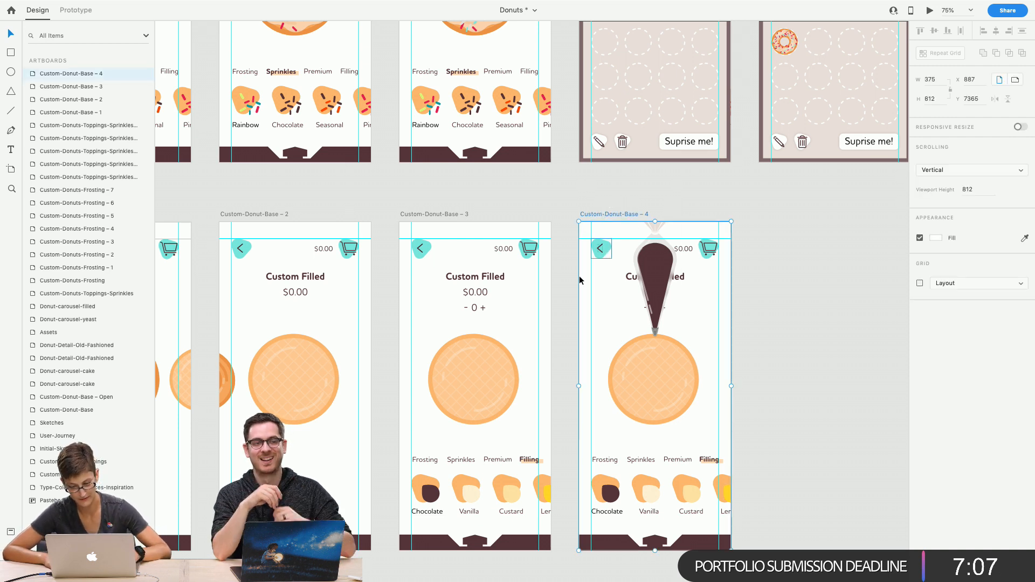
double_click(431, 489)
double_click(431, 489)
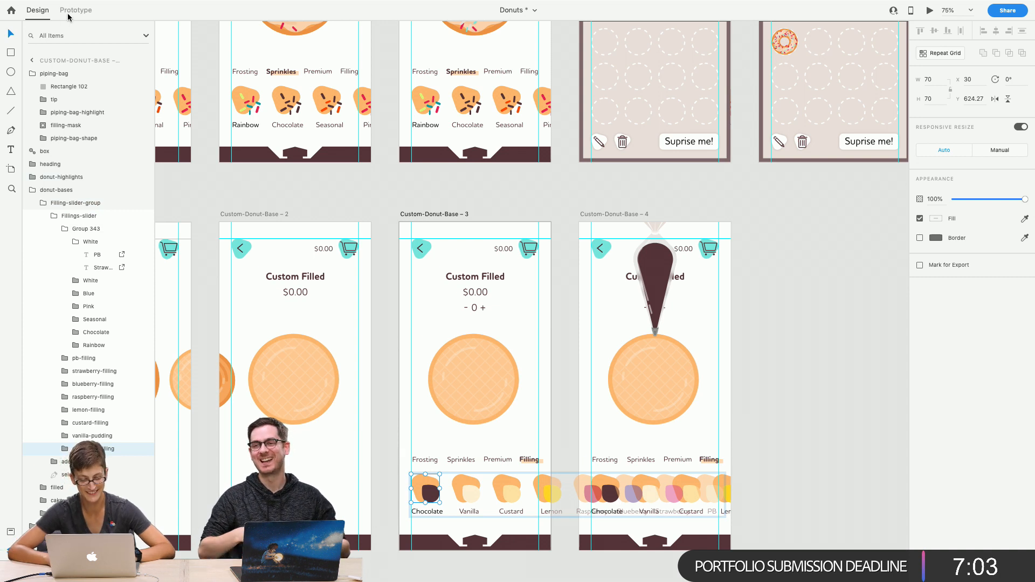
mouse_move(75, 3)
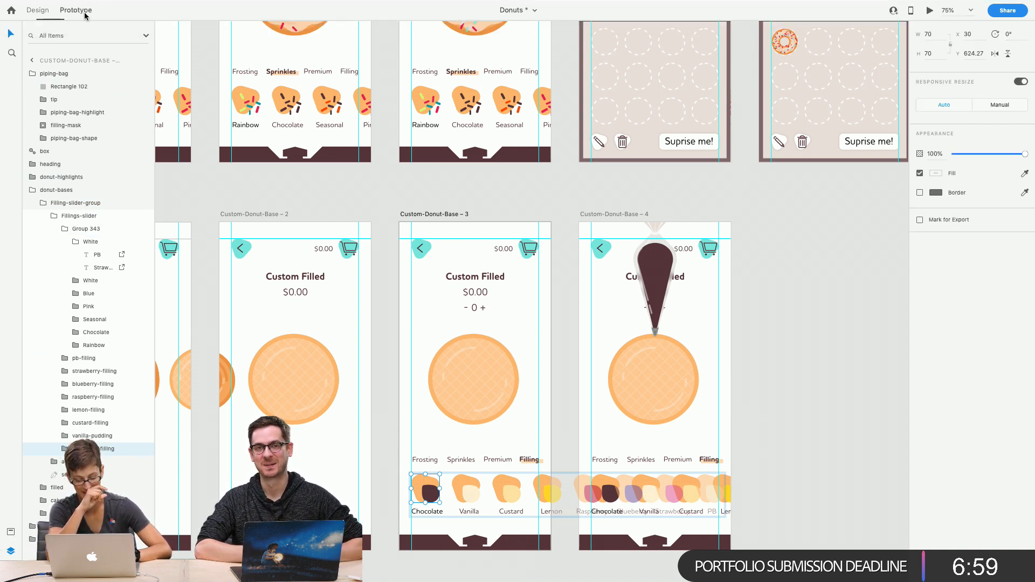
left_click(82, 14)
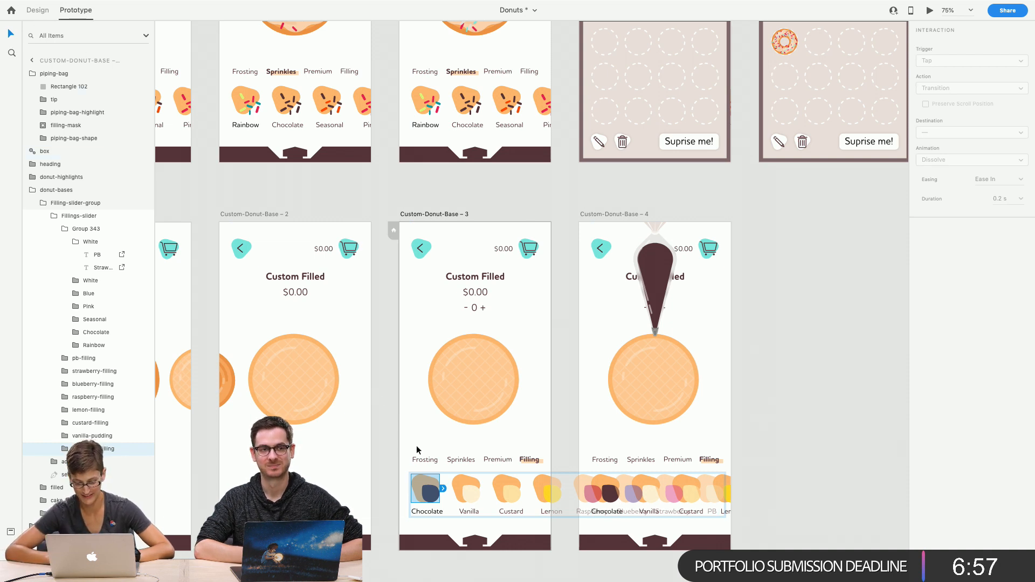
left_click_drag(443, 488, 586, 394)
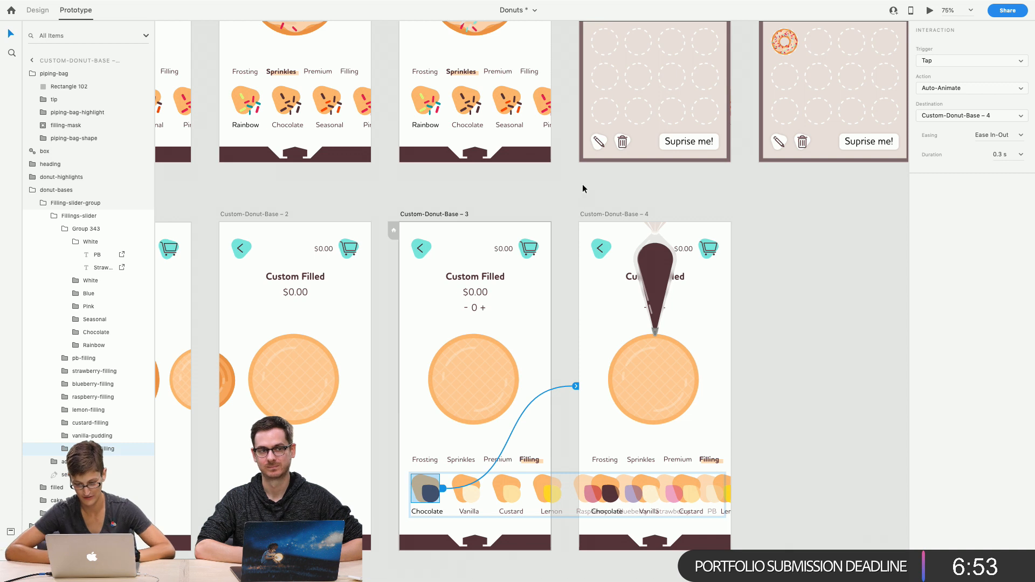
left_click(597, 215)
left_click(569, 194)
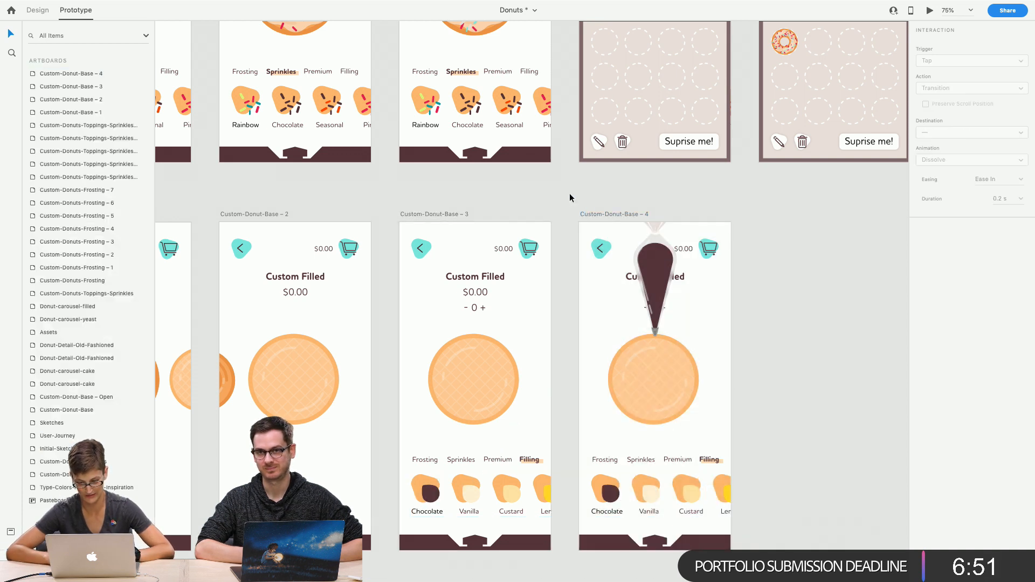
Duplicate the Custom-Donut-Base – 4 artboard into the empty space beside it
scroll(570, 194, "right", 1)
scroll(587, 211, "right", 2)
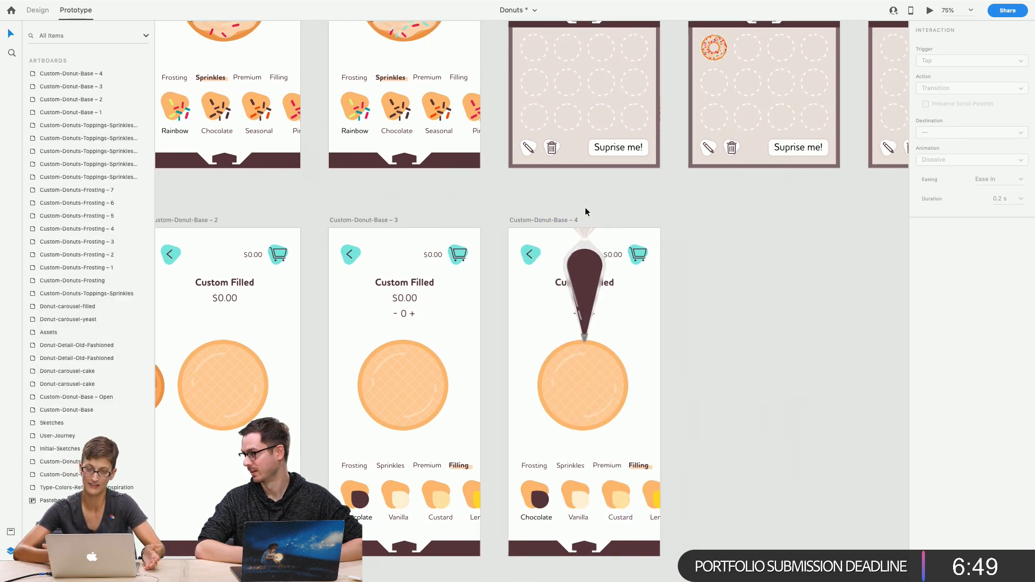
left_click(559, 221)
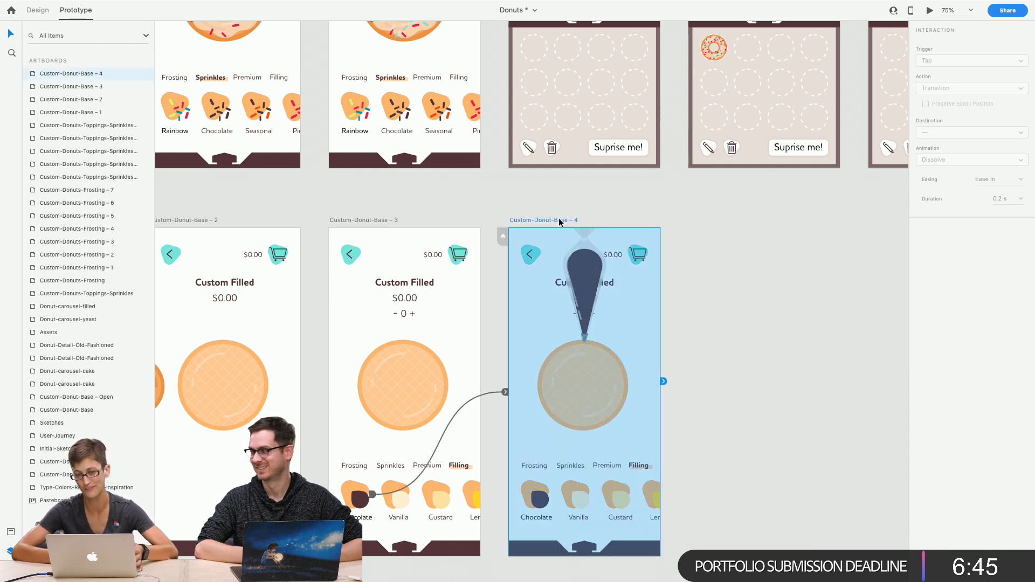
key("super+d")
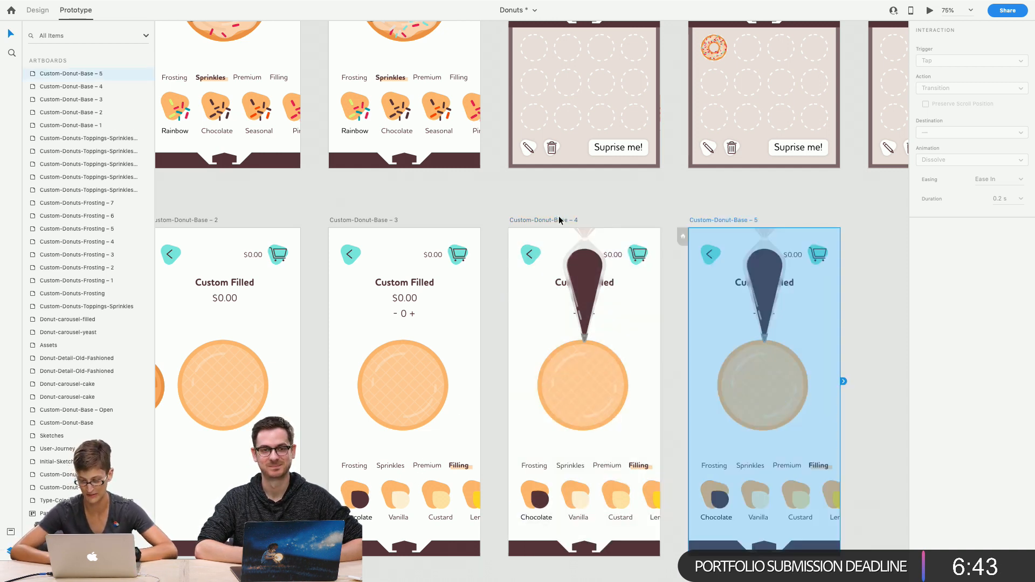
left_click(632, 201)
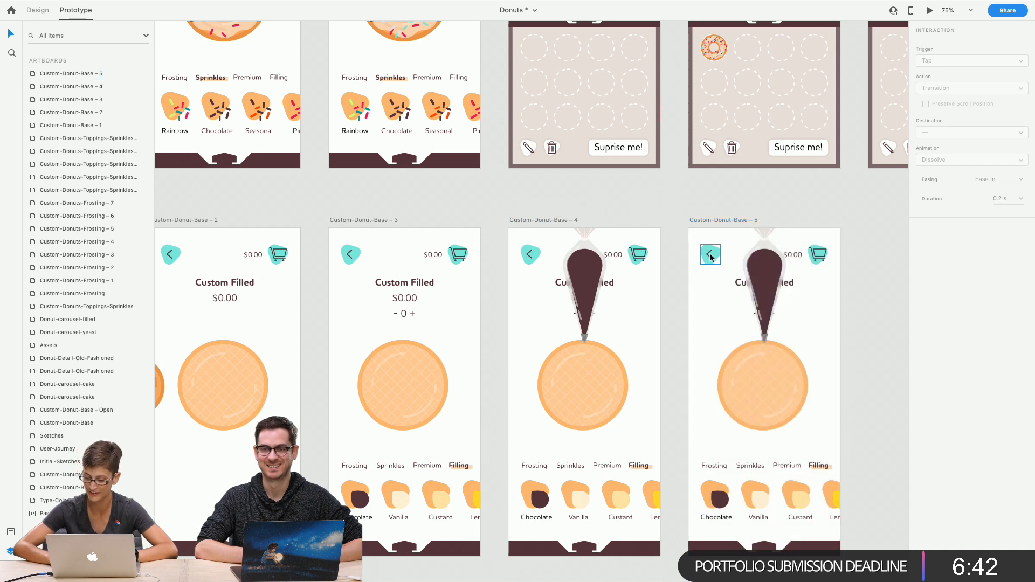
Shrink the filling rectangle on Custom-Donut-Base – 5 down towards the bag tip, to a height of about 12 at Y 274
double_click(762, 267)
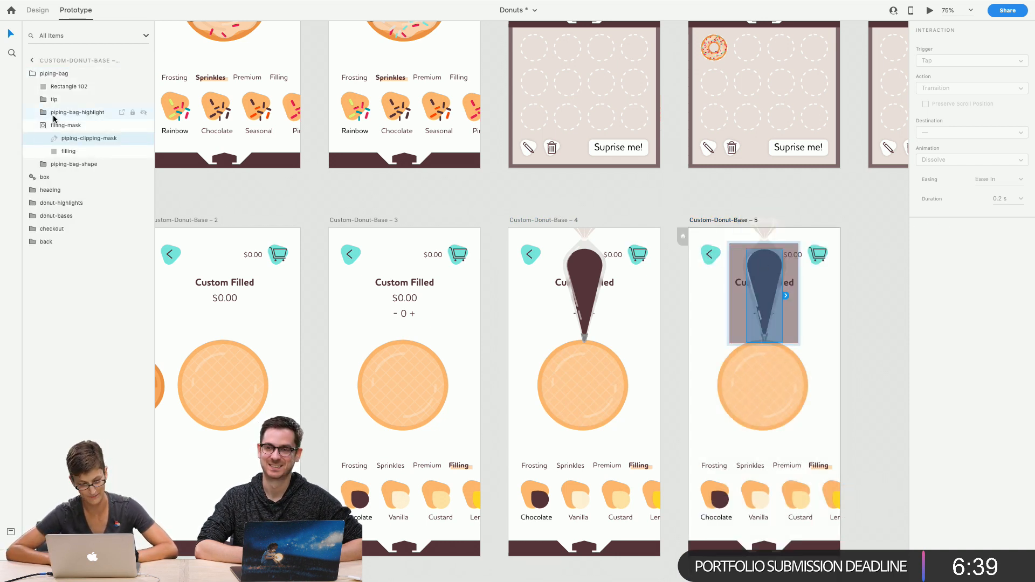
left_click(65, 151)
left_click(37, 10)
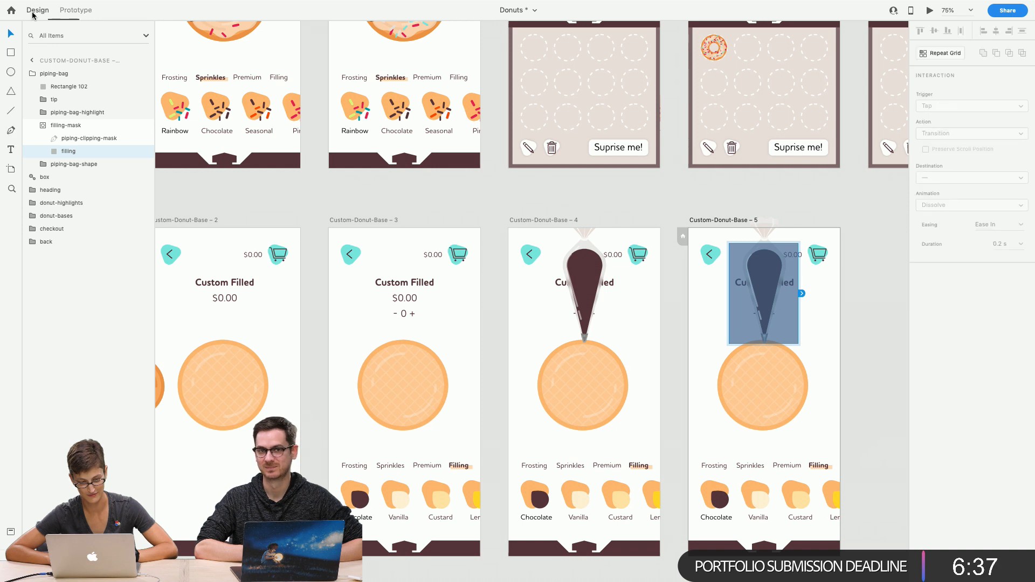
left_click_drag(765, 243, 765, 338)
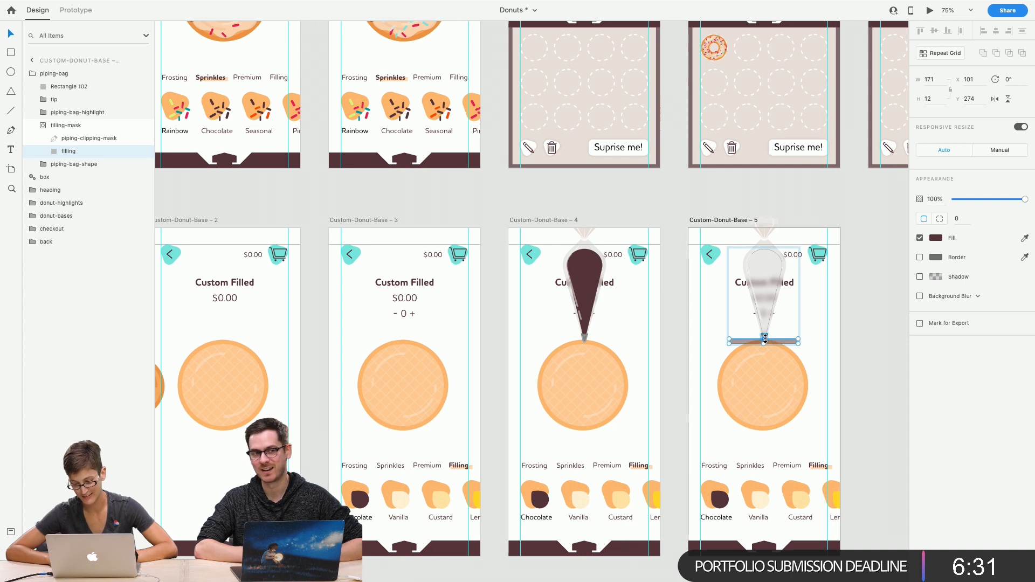
left_click(875, 362)
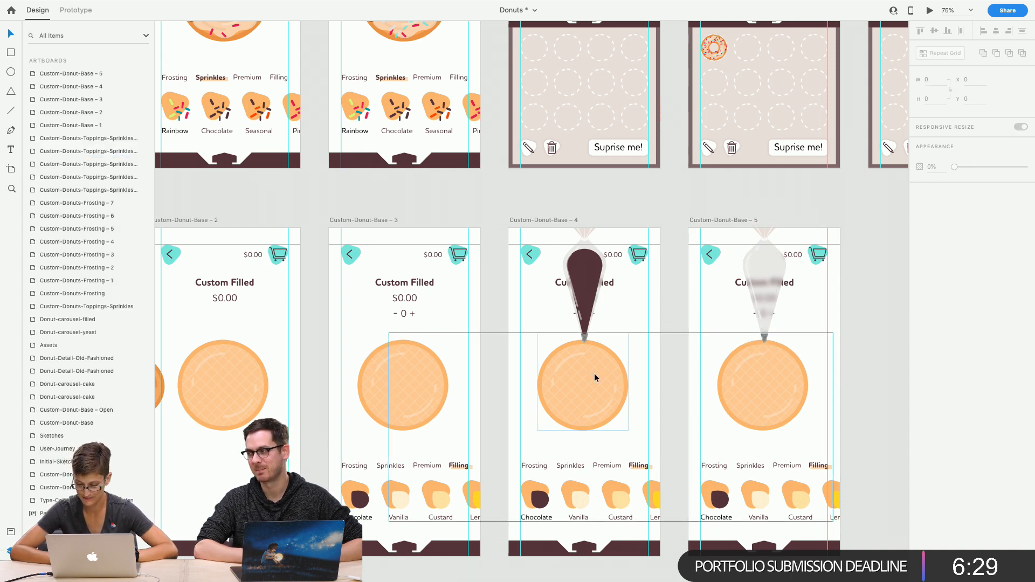
Move filled-highlight from donut-highlights into donut-bases on Custom-Donut-Base – 5, directly above filled, and select both groups
left_click(756, 402)
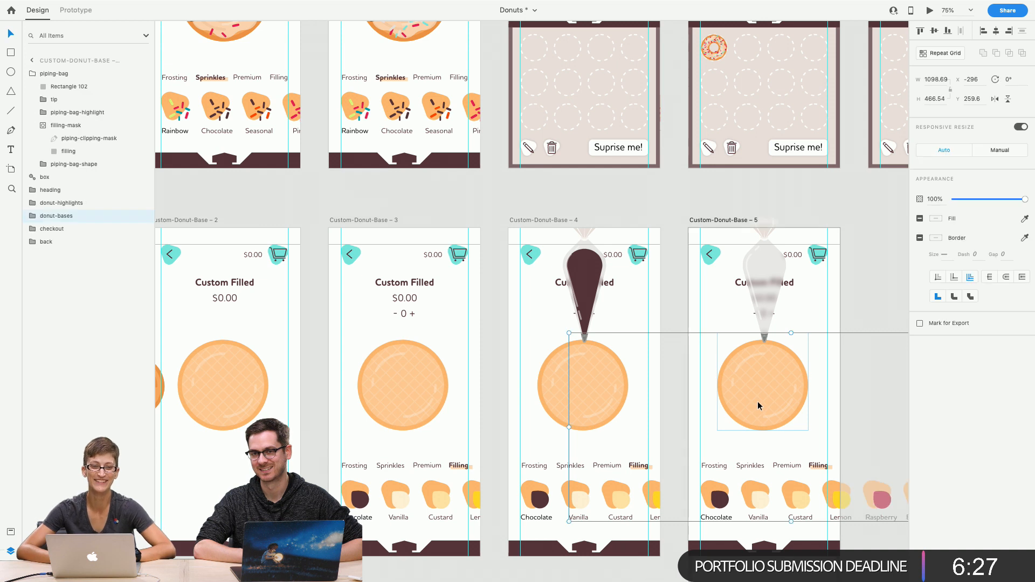
left_click(32, 203)
left_click(61, 231)
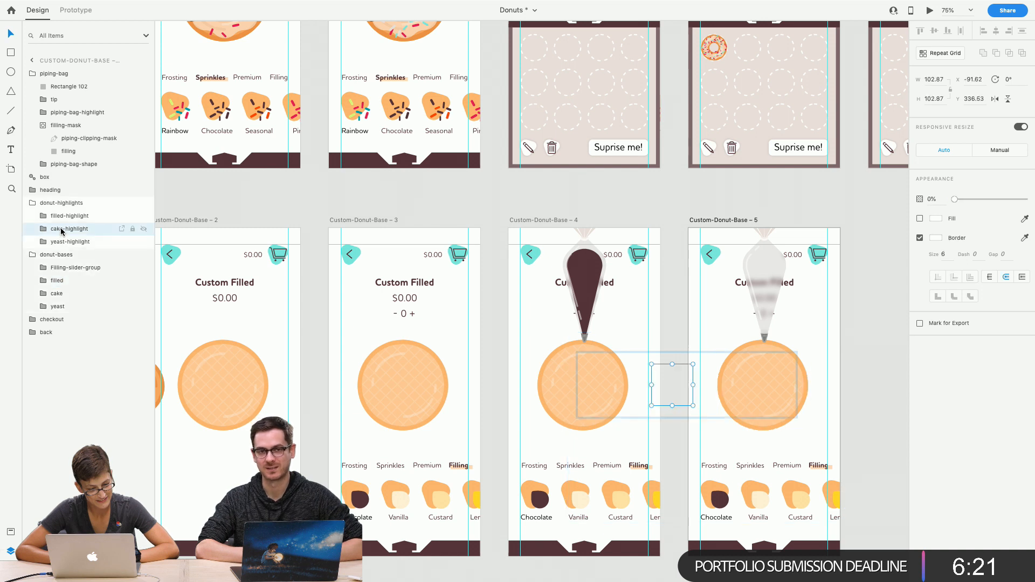
left_click(61, 217)
left_click_drag(52, 221, 61, 280)
left_click(60, 281, "shift")
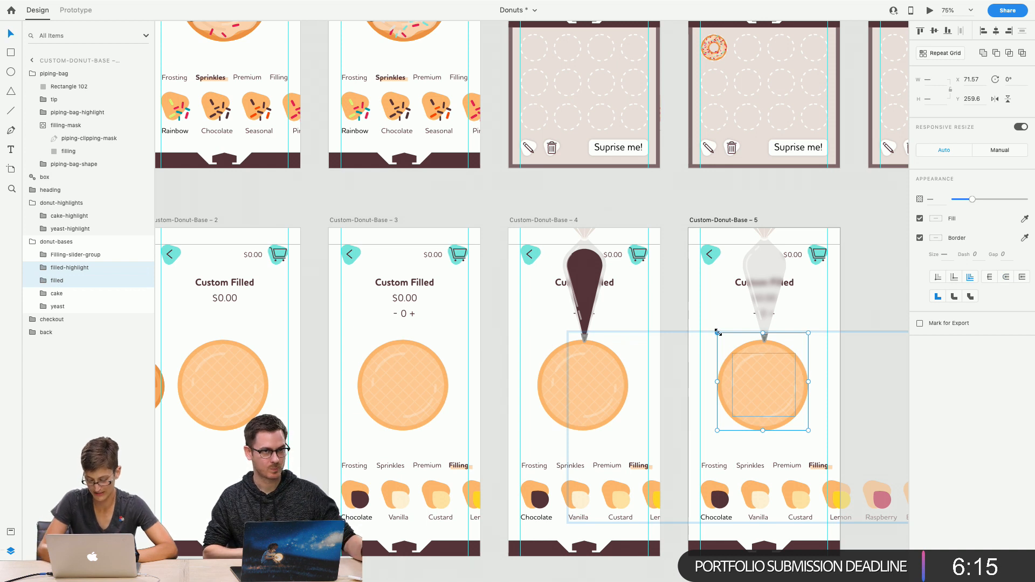
Enlarge the filled donut and its highlight from their centre to about X 64.4, Y 251.89, and return filled-highlight to donut-highlights
left_click_drag(717, 332, 713, 330)
key("alt")
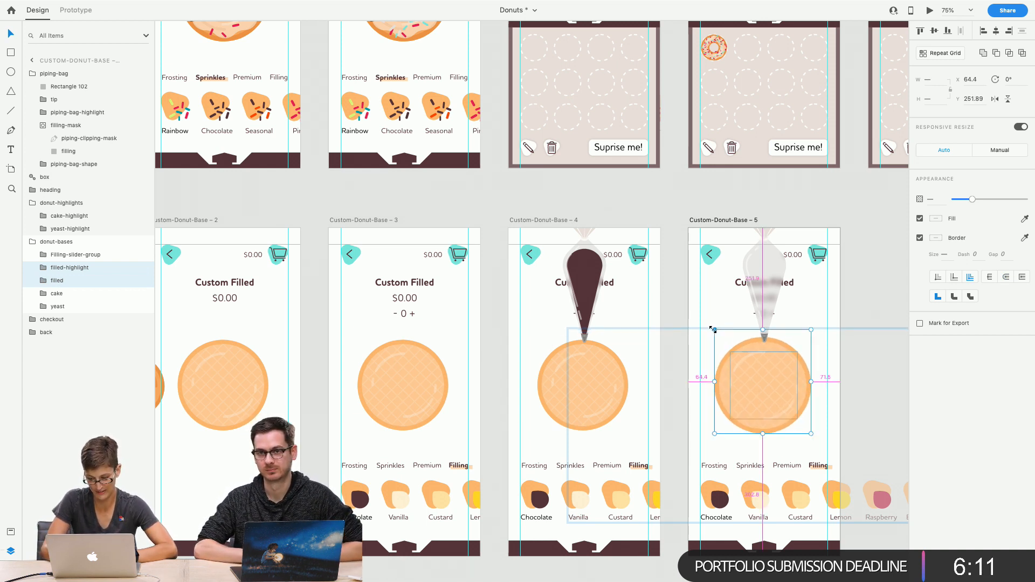
left_click(70, 256)
left_click_drag(69, 268, 63, 215)
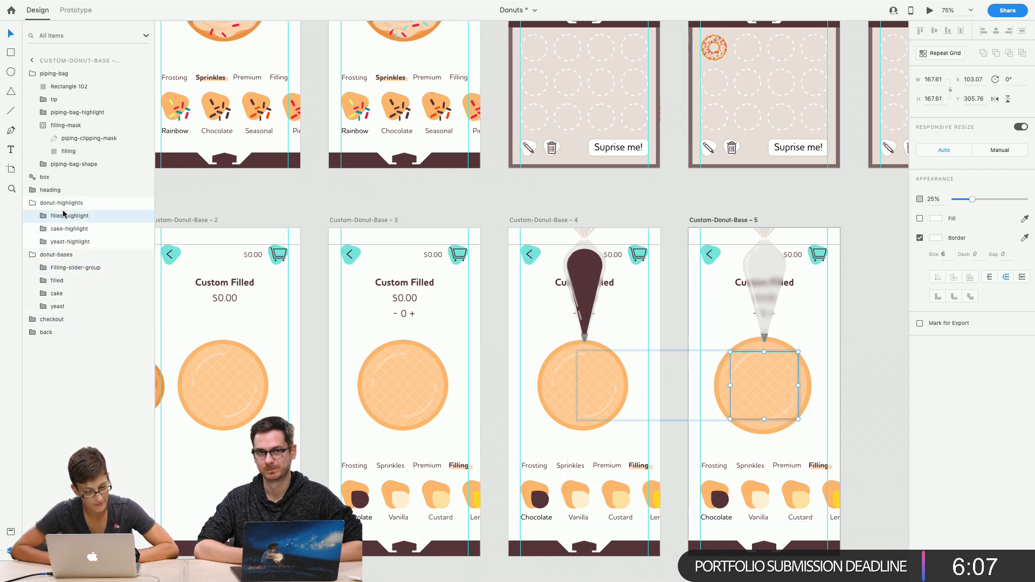
Link Custom-Donut-Base – 4 to Custom-Donut-Base – 5 with a Time trigger, 0 s delay and Auto-Animate
left_click(390, 221)
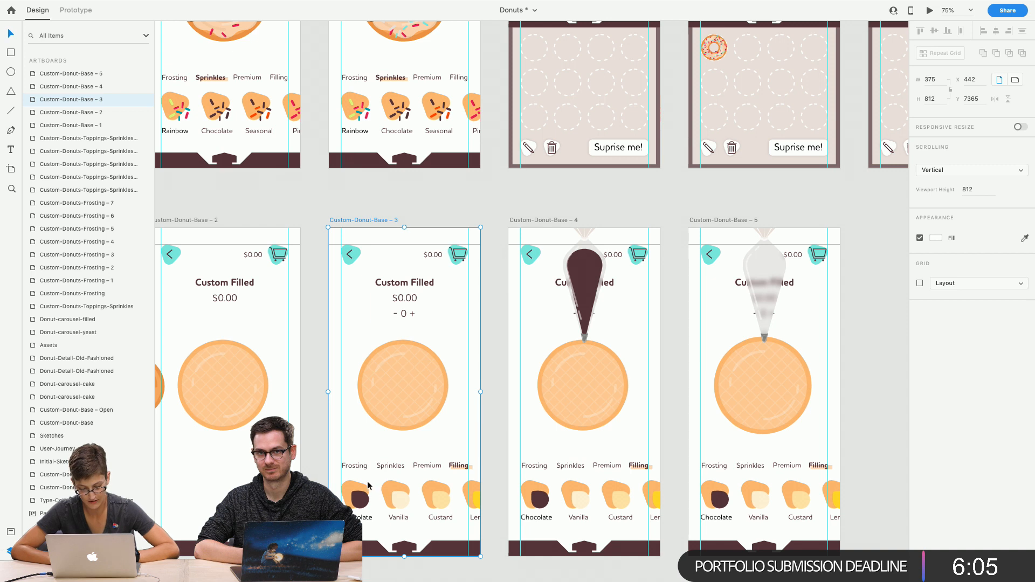
left_click(539, 220)
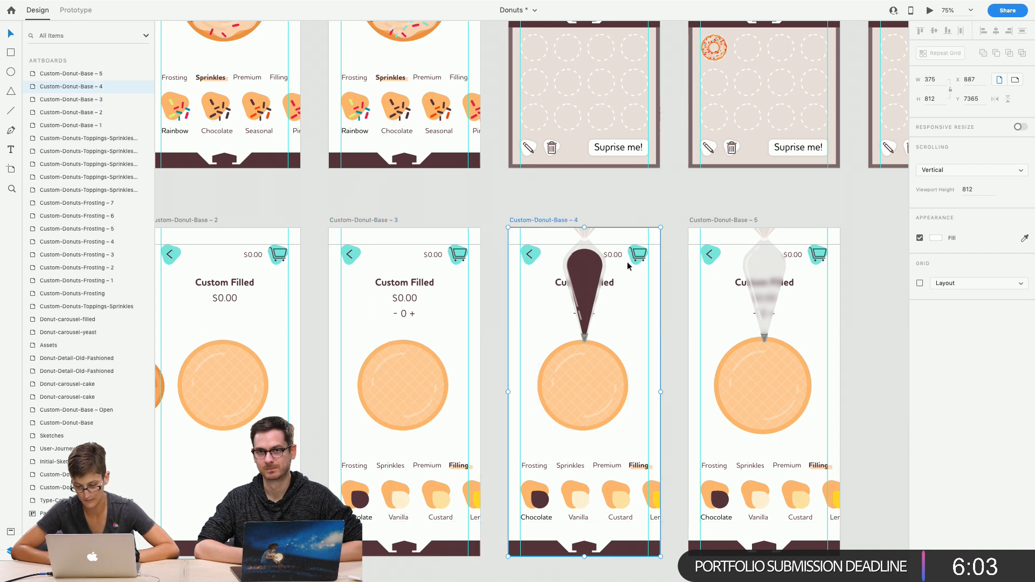
left_click(94, 12)
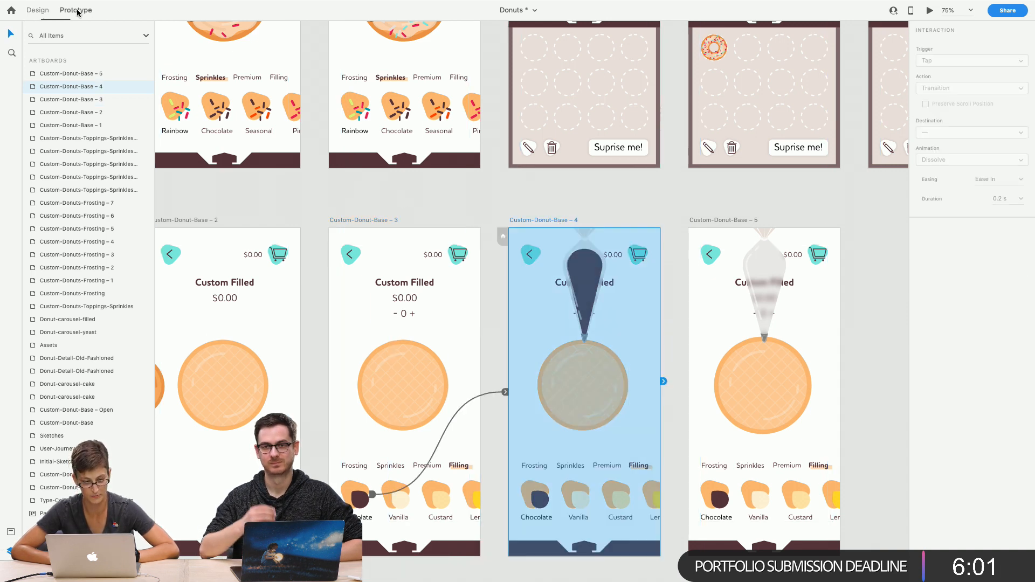
left_click_drag(664, 382, 760, 388)
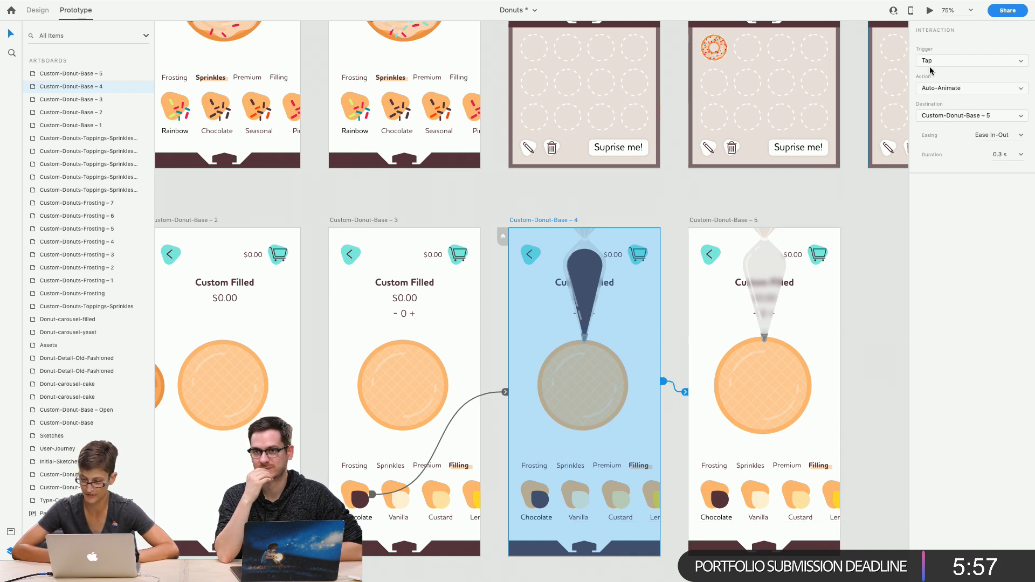
left_click(970, 61)
left_click(951, 79)
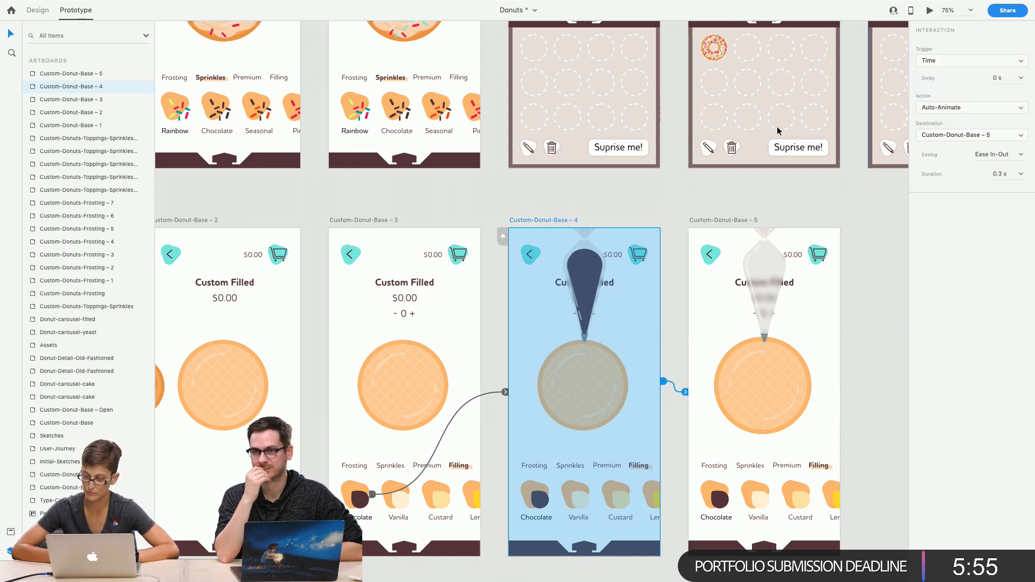
left_click(361, 179)
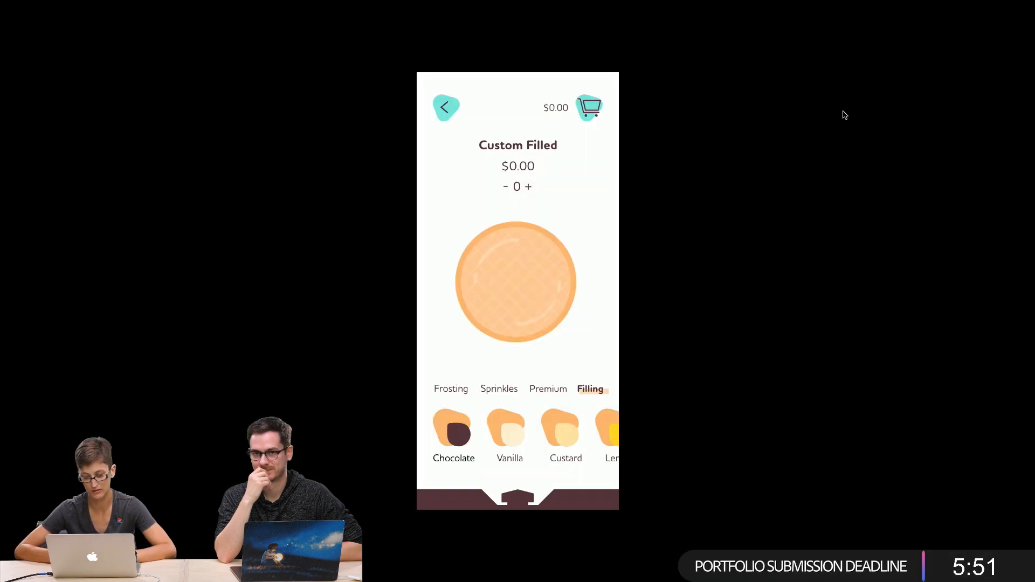
Play the chocolate filling animation in the prototype preview, then close the preview
left_click(444, 428)
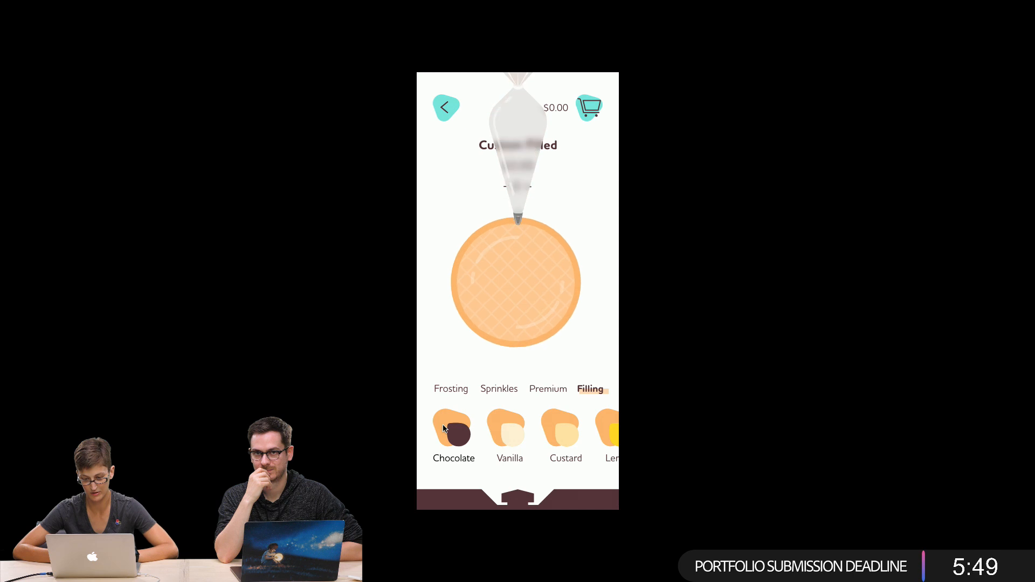
mouse_move(121, 2)
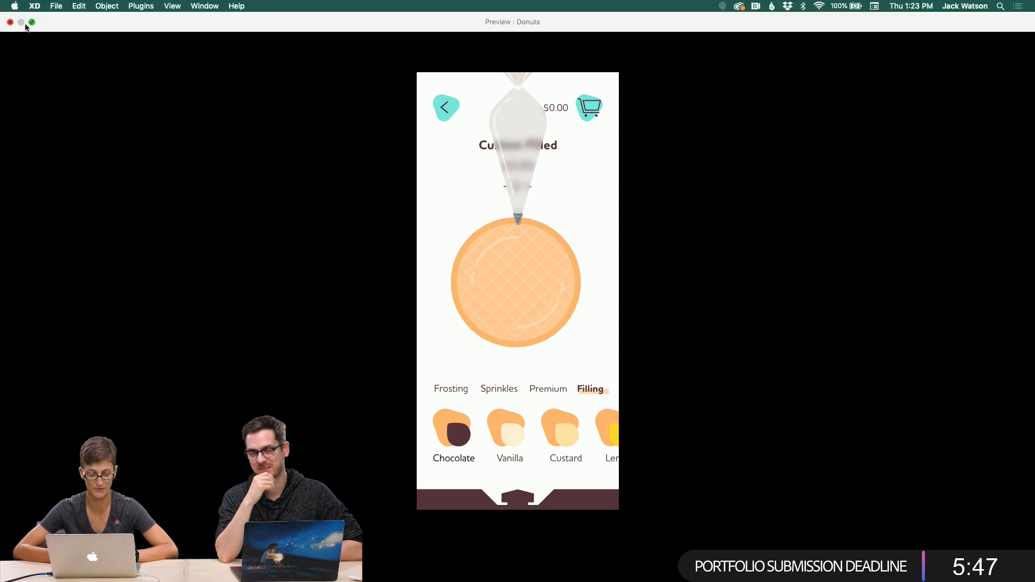
left_click(9, 22)
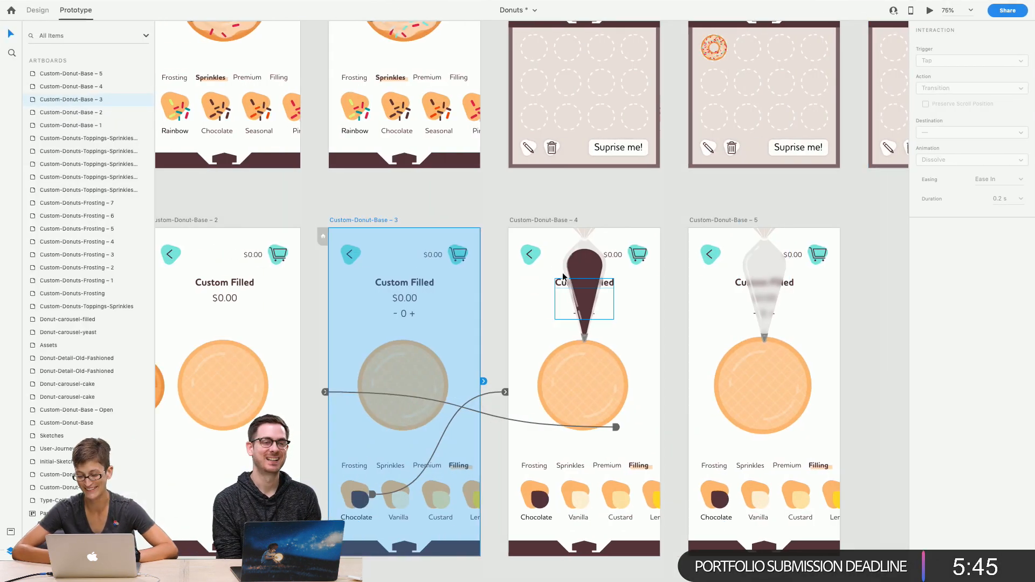
Set the Auto-Animate duration from Custom-Donut-Base – 4 to Custom-Donut-Base – 5 to 1 s
left_click(534, 221)
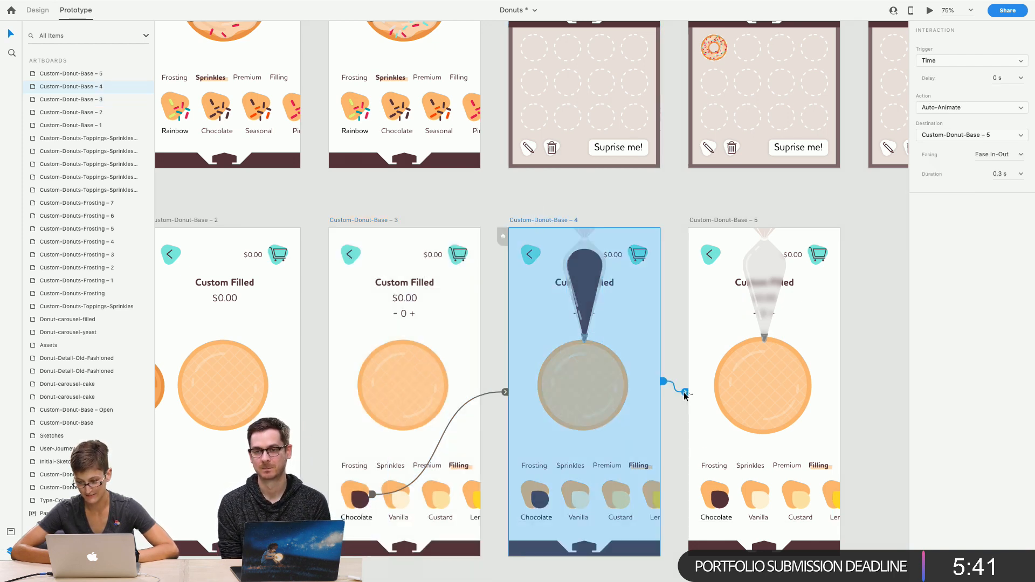
type("1")
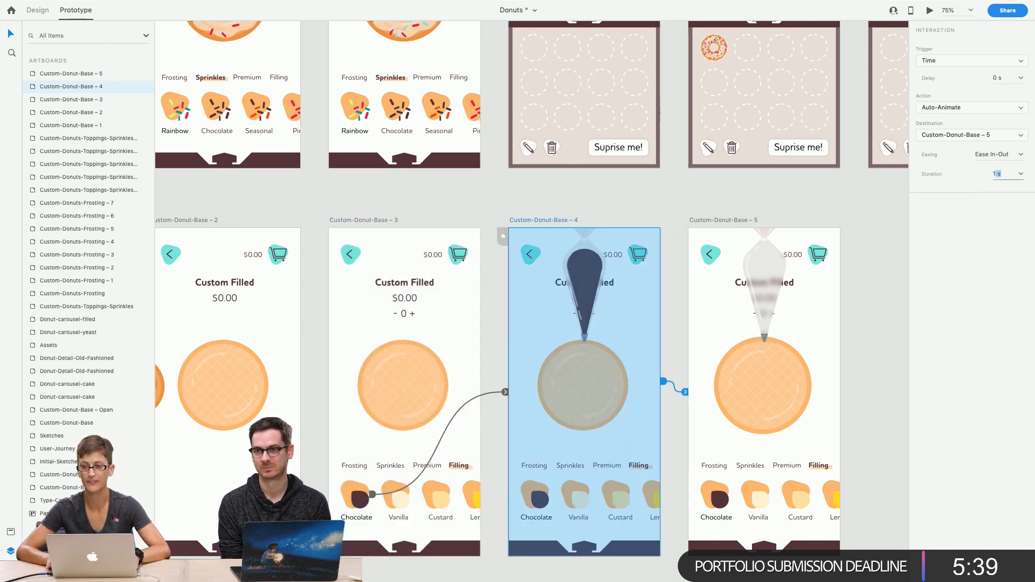
key("Return")
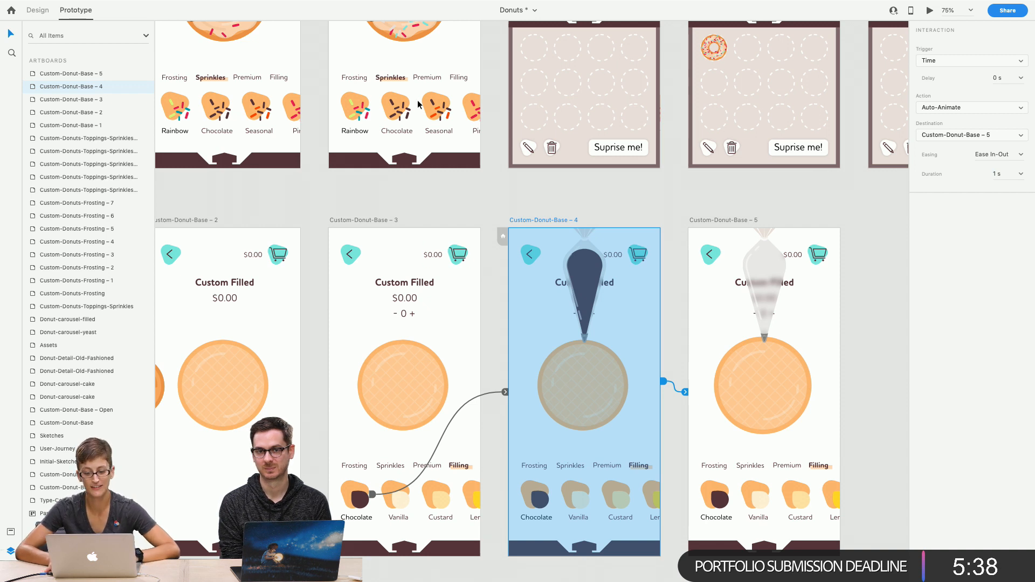
Edit the duration of the Chocolate tap transition from Custom-Donut-Base – 3 to Custom-Donut-Base – 4
left_click(368, 221)
left_click(505, 395)
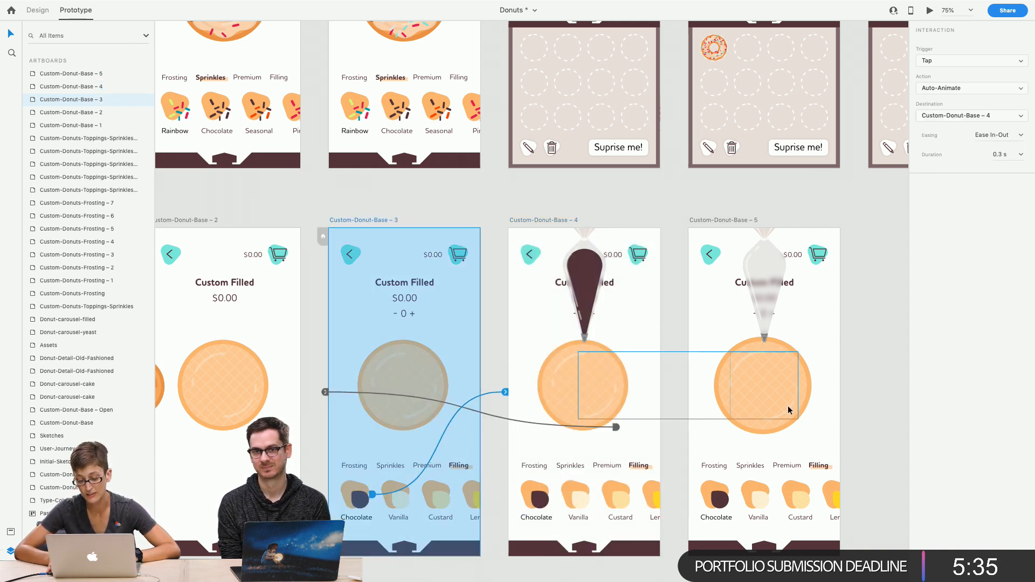
left_click(934, 156)
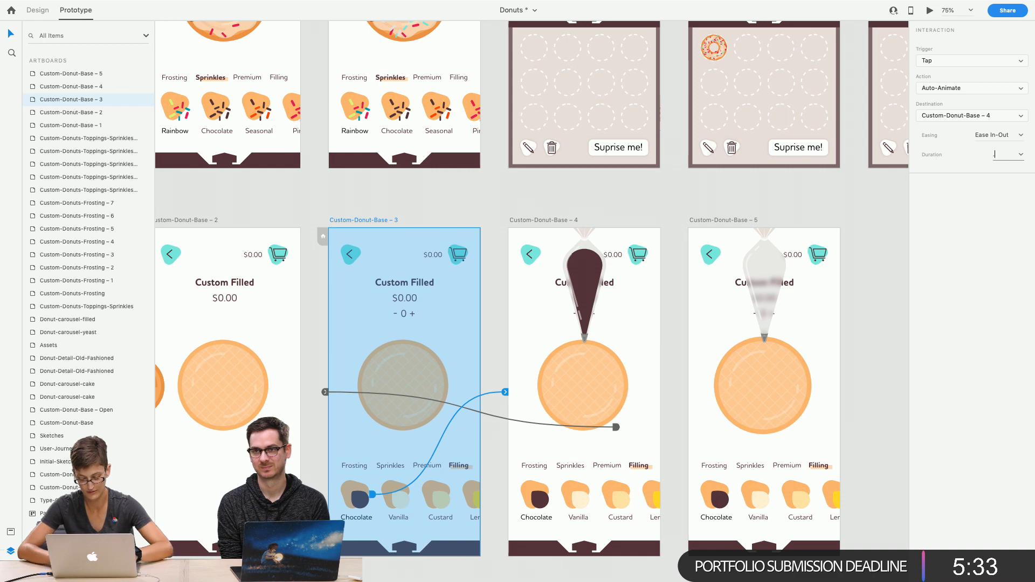
left_click(355, 216)
Preview the retimed chocolate filling animation starting from Custom-Donut-Base – 3 and close the preview
left_click(355, 216)
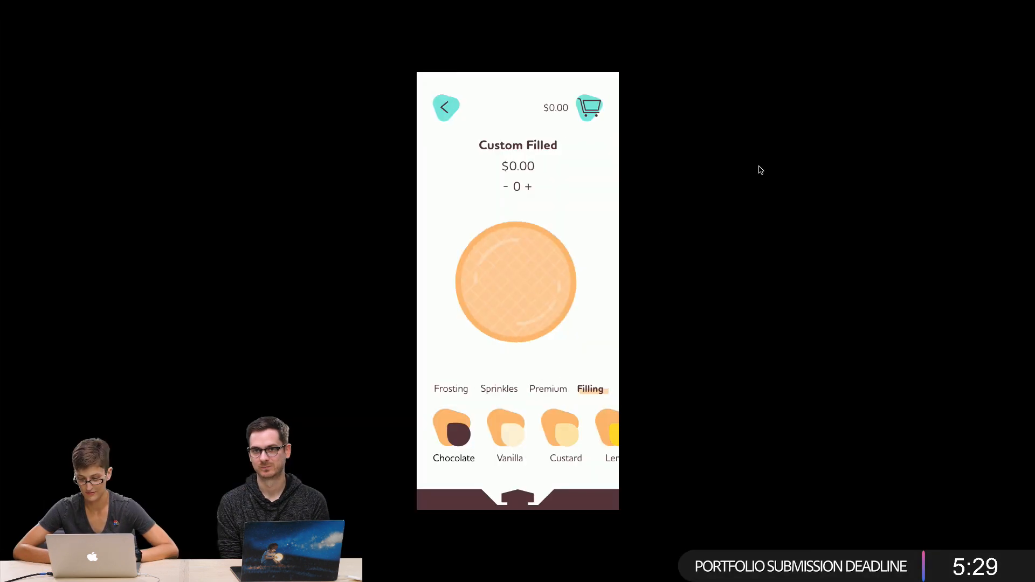
left_click(449, 430)
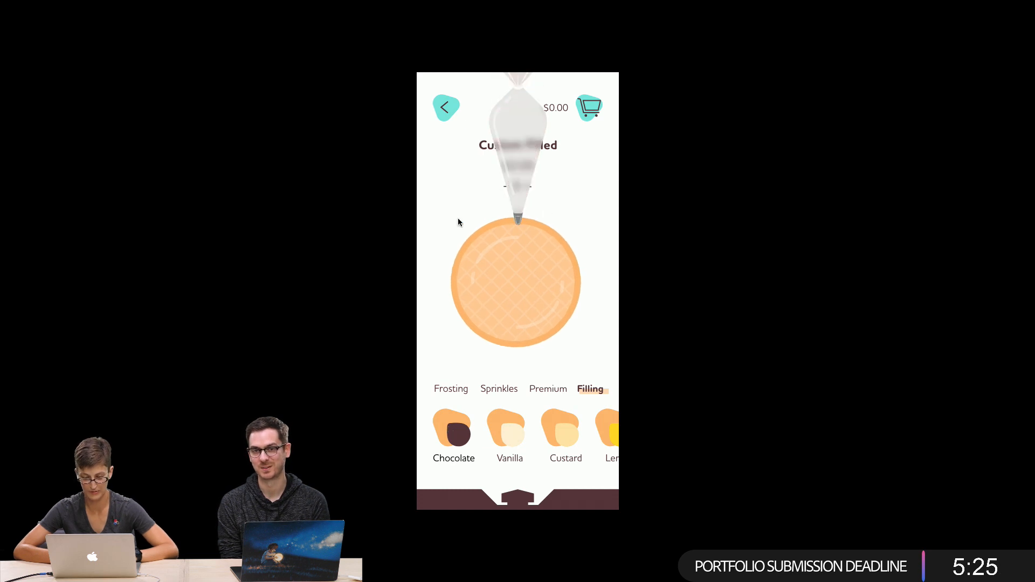
mouse_move(92, 2)
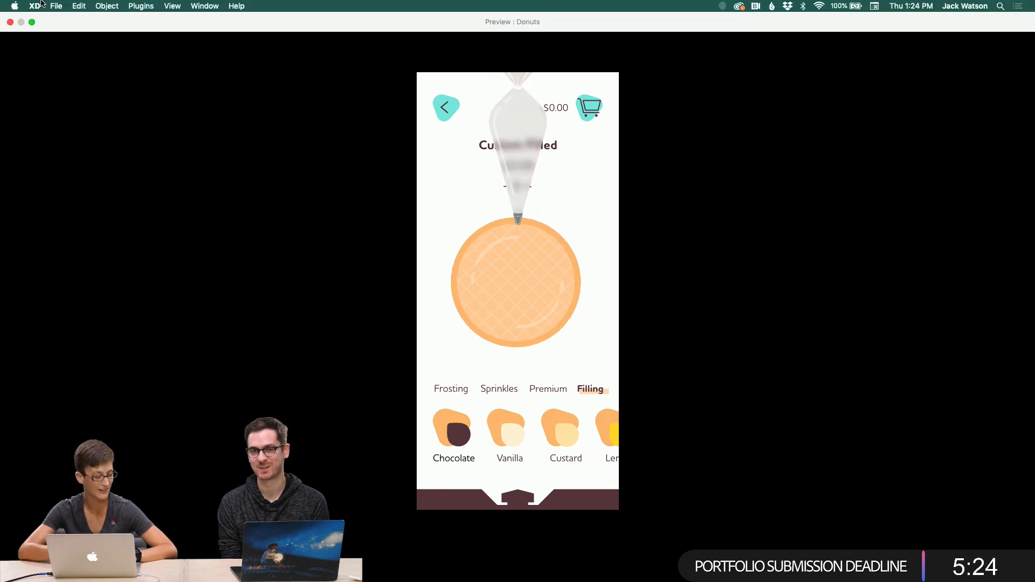
left_click(10, 22)
left_click(595, 387)
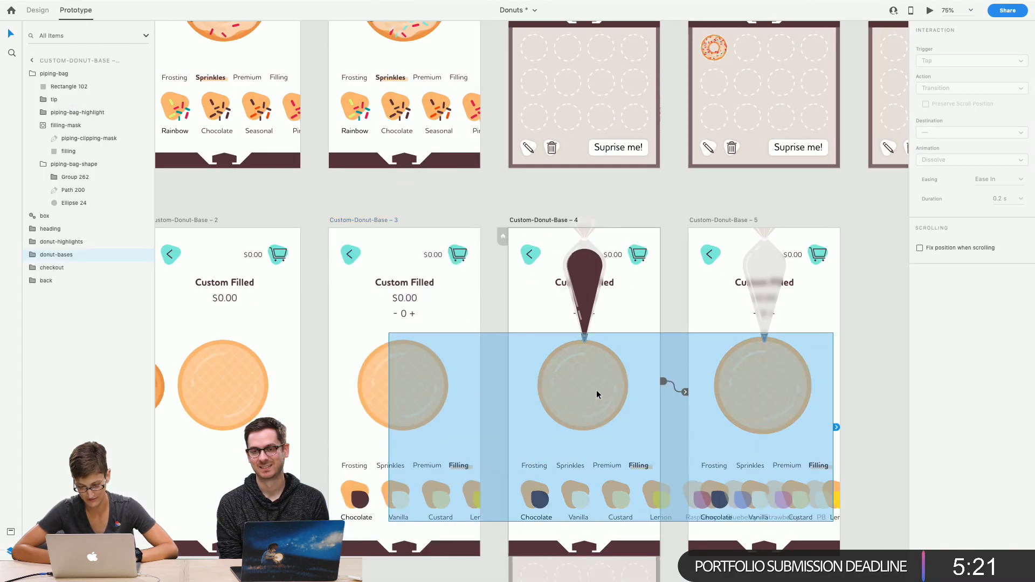
left_click(334, 361)
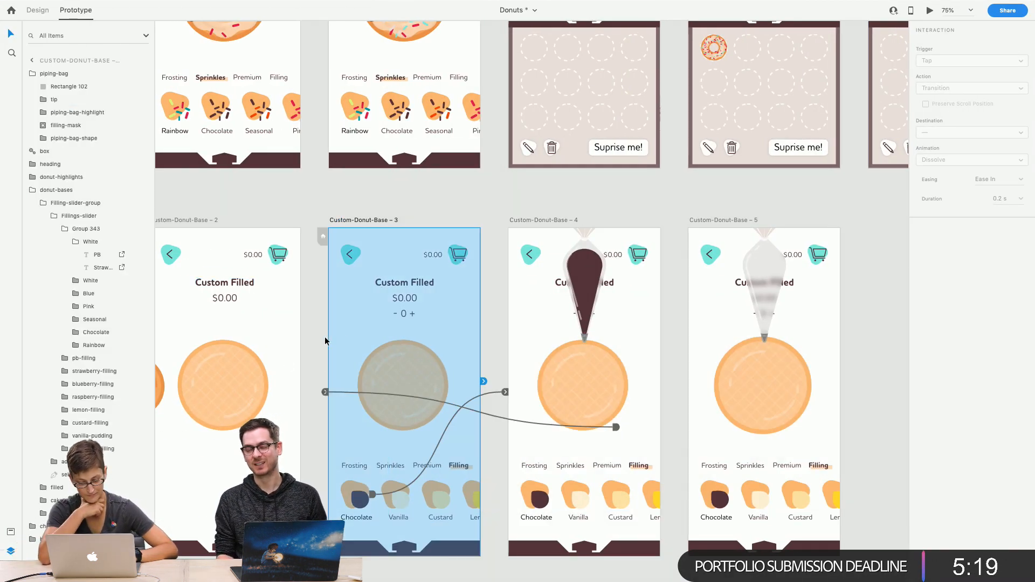
left_click(318, 338)
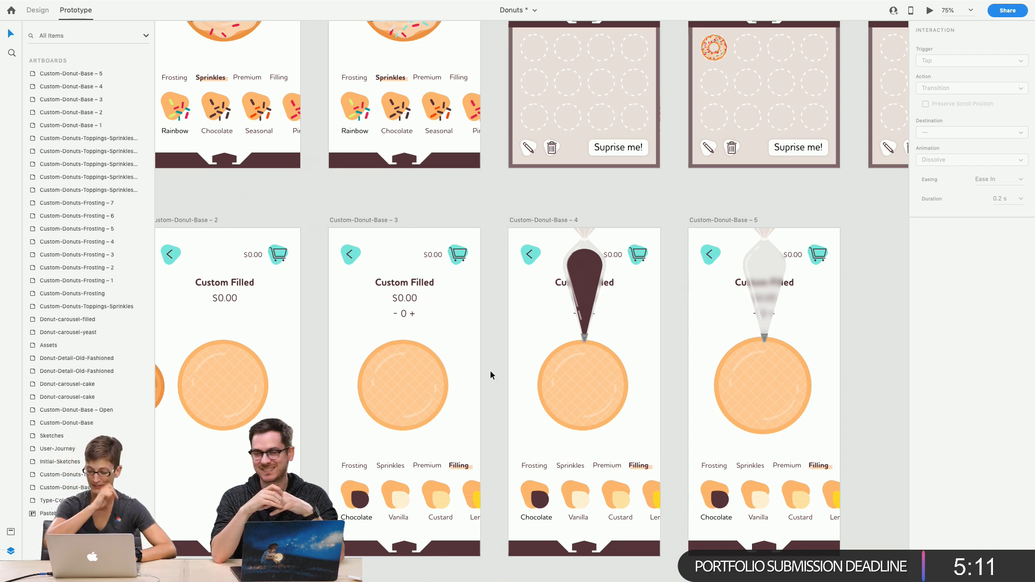
scroll(560, 351, "down", 3)
scroll(561, 351, "right", 2)
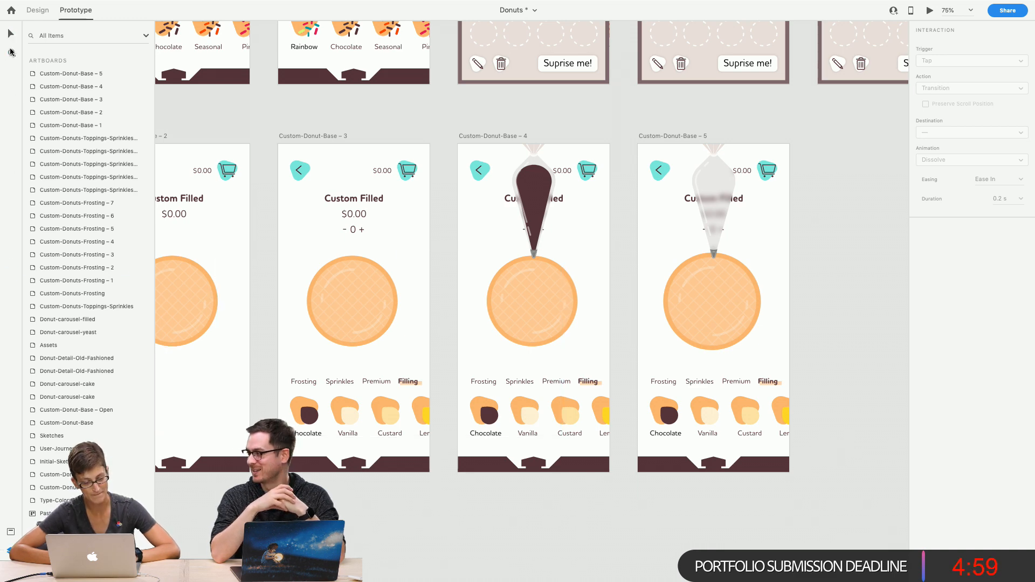
Zoom in to 200% on the donut of Custom-Donut-Base – 5 and switch to Design mode with the document assets shown
left_click(674, 378)
left_click(636, 358)
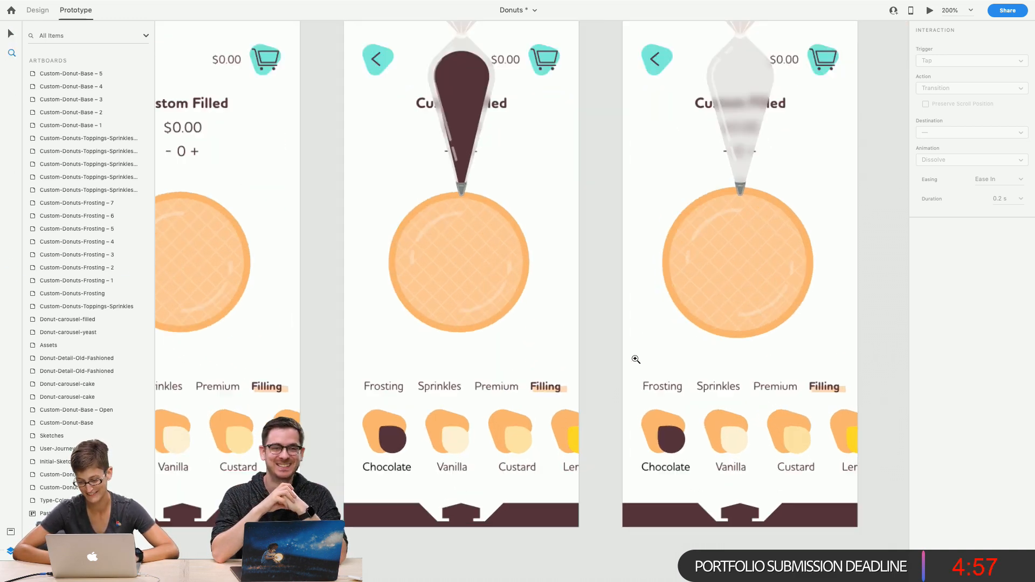
left_click(636, 358)
scroll(635, 358, "right", 4)
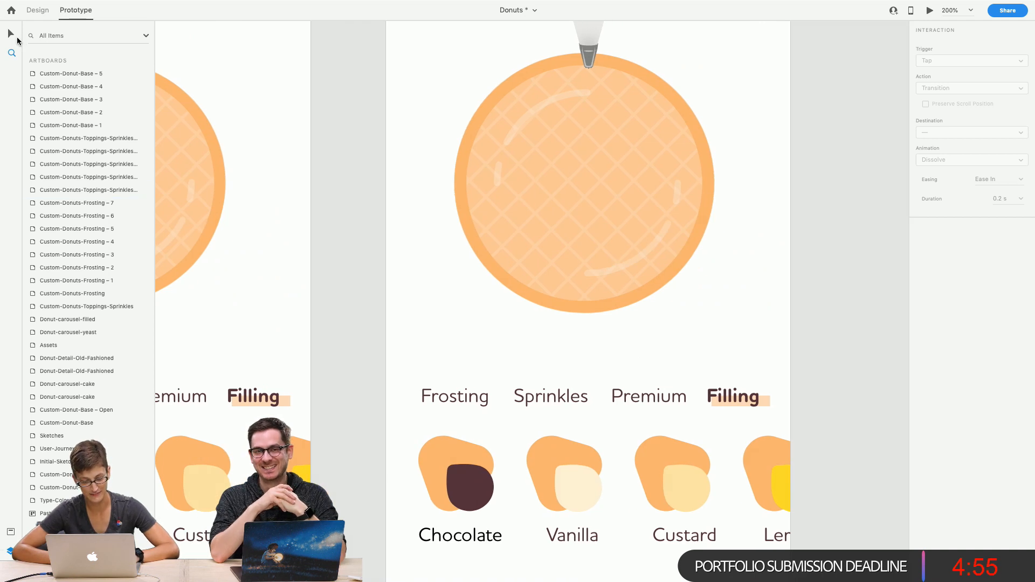
left_click(34, 10)
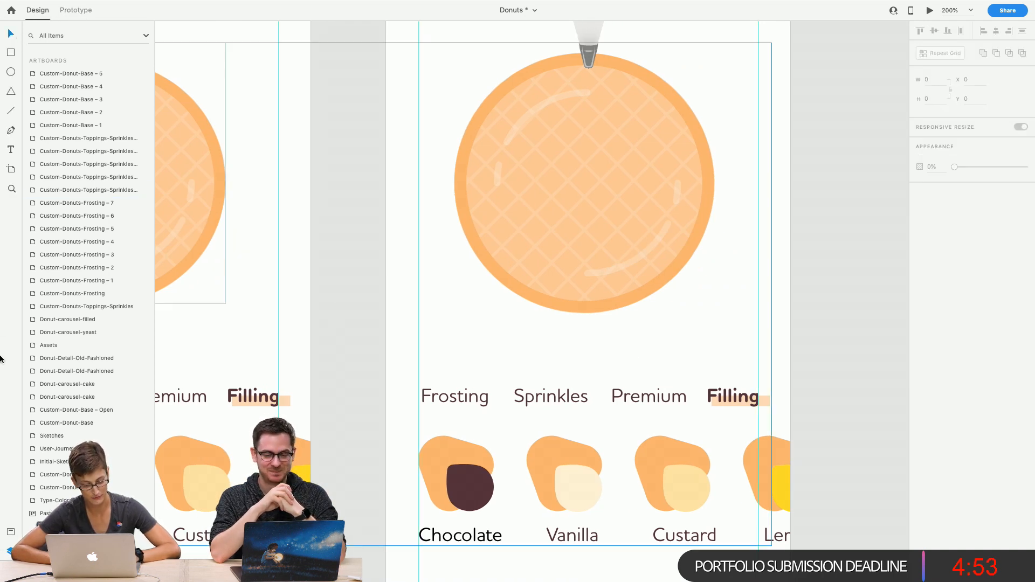
left_click(11, 531)
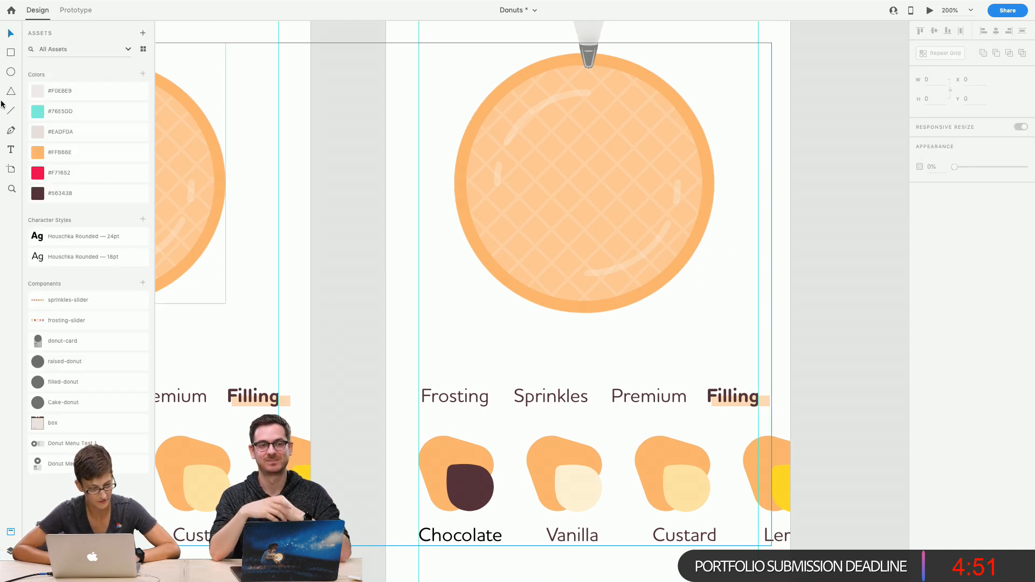
left_click(11, 71)
left_click_drag(504, 351, 518, 359)
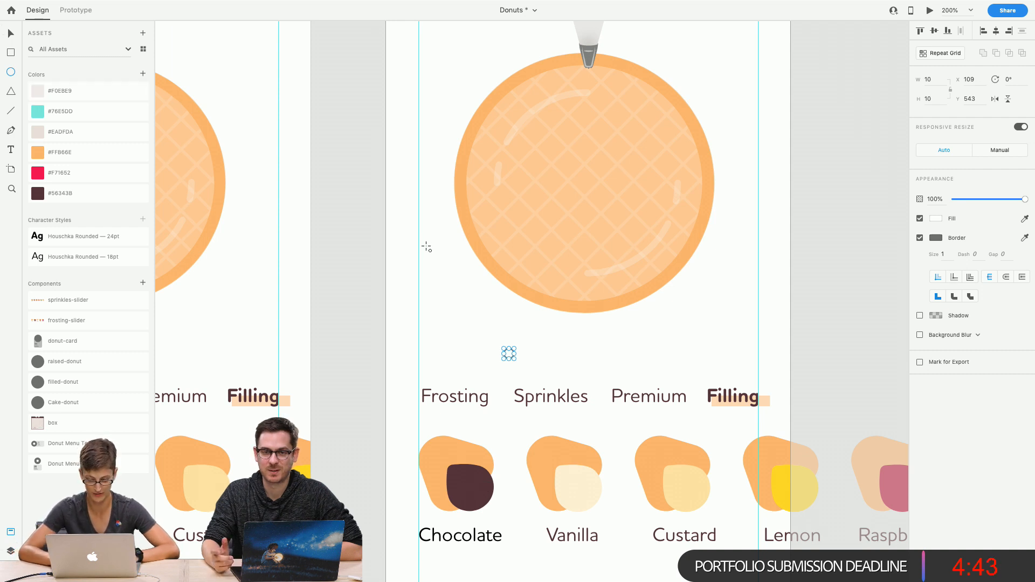
key("Delete")
key("v")
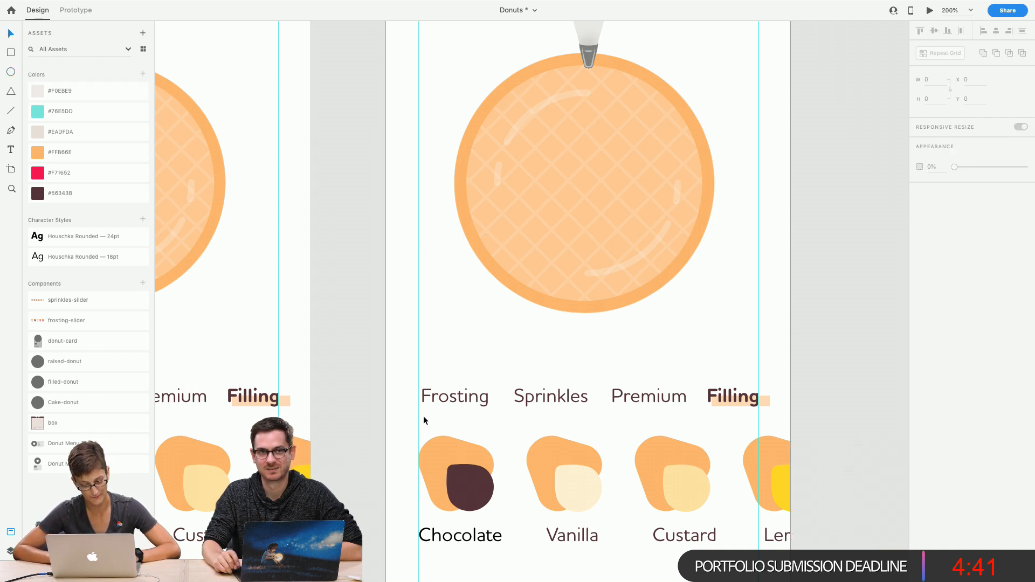
Duplicate the dark Chocolate swatch shape on Custom-Donut-Base – 5 and shrink the copy to about 8.56 × 8.56 below the donut
left_click(465, 481)
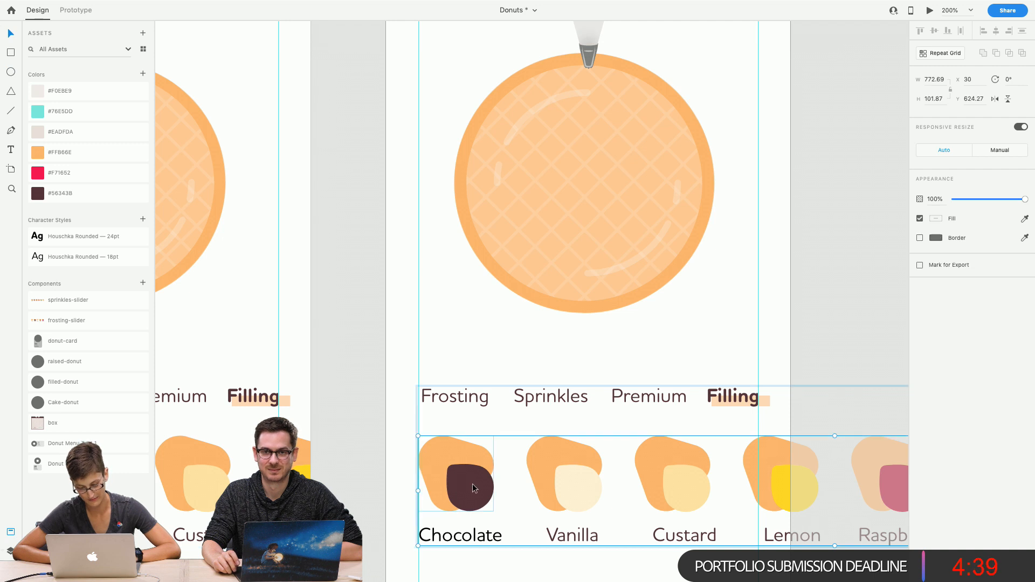
double_click(473, 484)
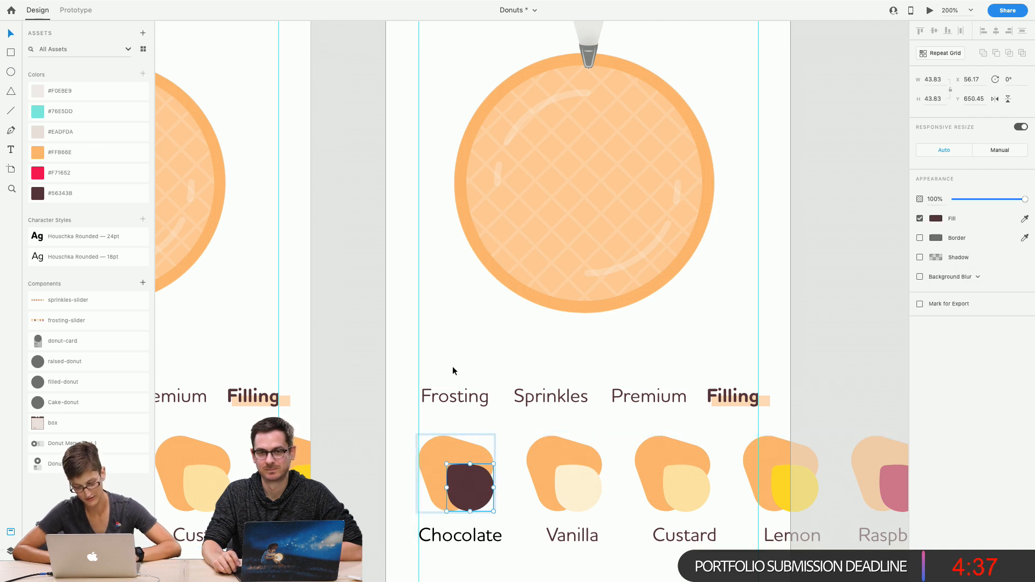
left_click(452, 336)
key("super+z")
scroll(452, 336, "up", 1)
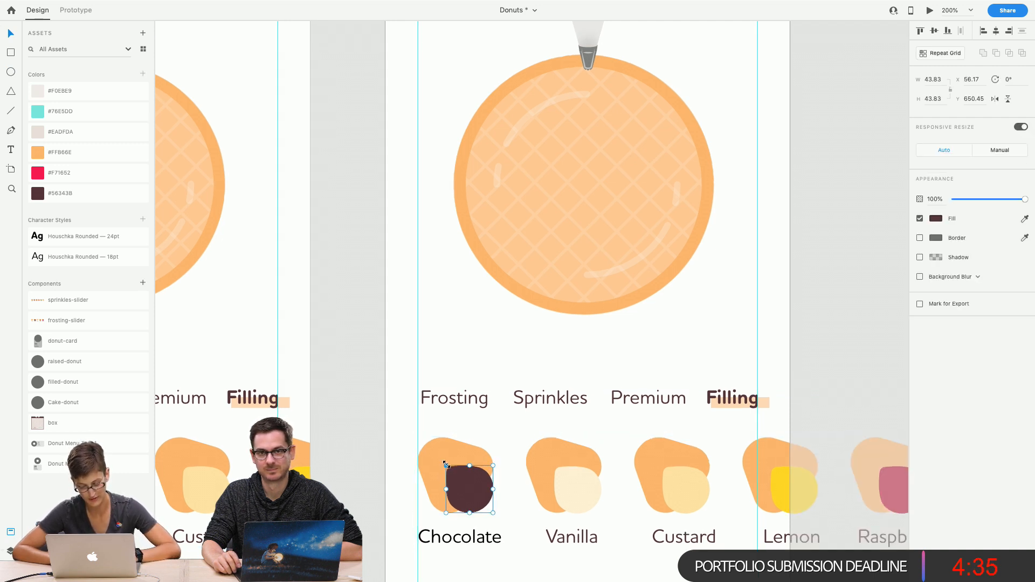
left_click_drag(444, 464, 526, 347)
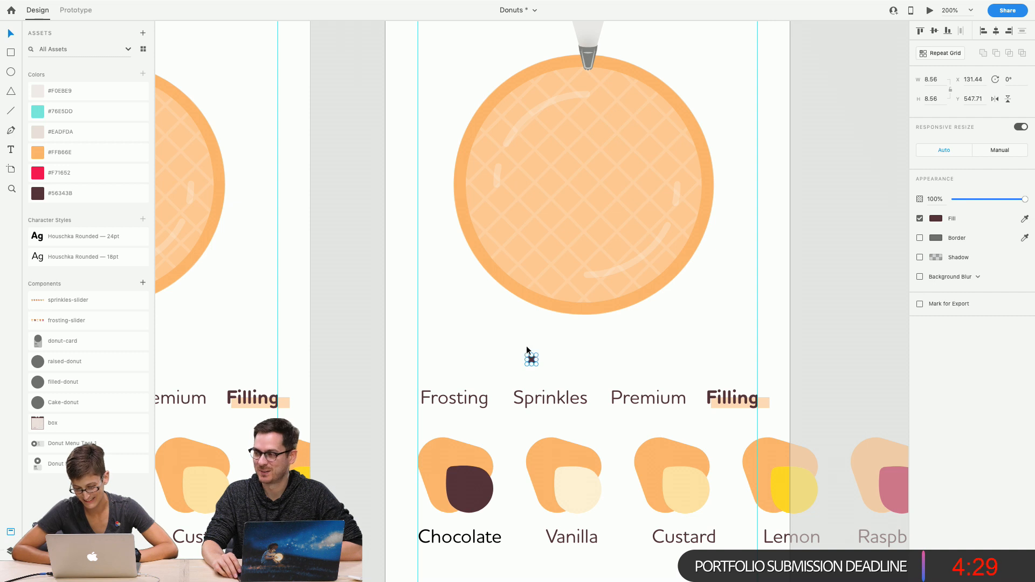
left_click(498, 314)
Move the small chocolate piece below the donut across to about X 241.44, Y 543.71
scroll(499, 314, "left", 5)
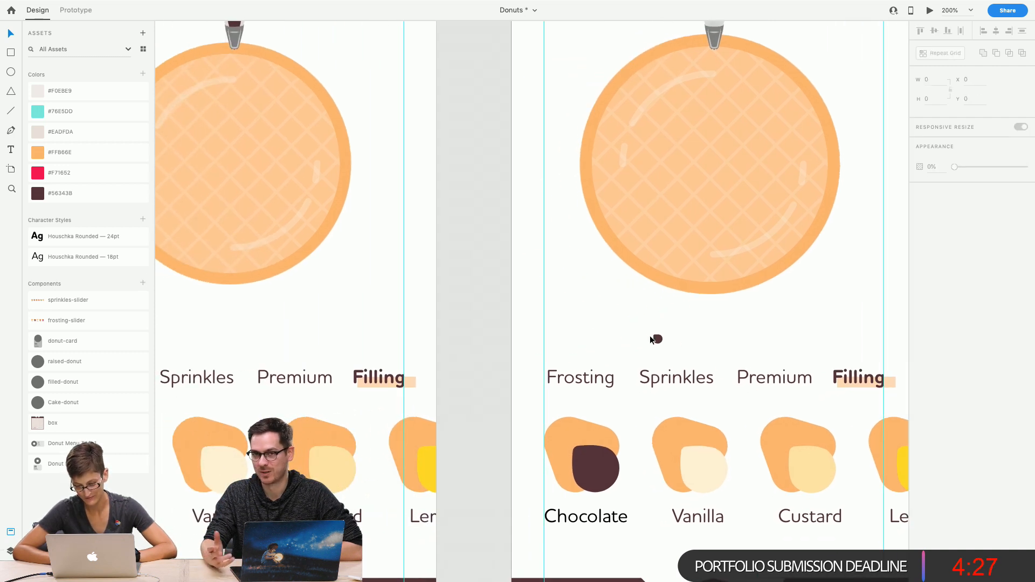
scroll(649, 335, "right", 3)
left_click_drag(622, 345, 740, 340)
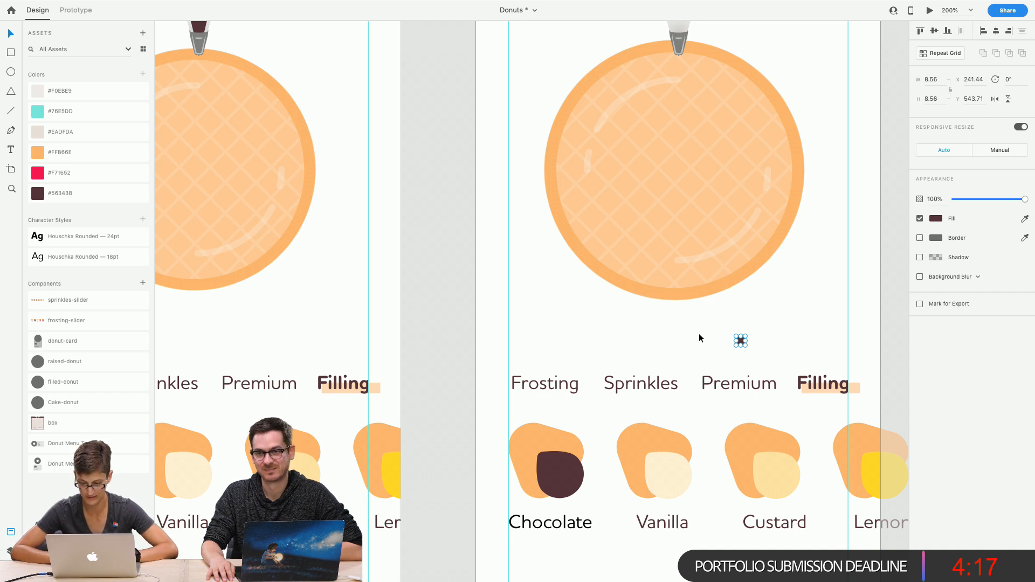
Duplicate the small chocolate piece up towards the donut at about X 222.44, Y 522.71 and rotate the copy 20°
left_click_drag(737, 338, 719, 318)
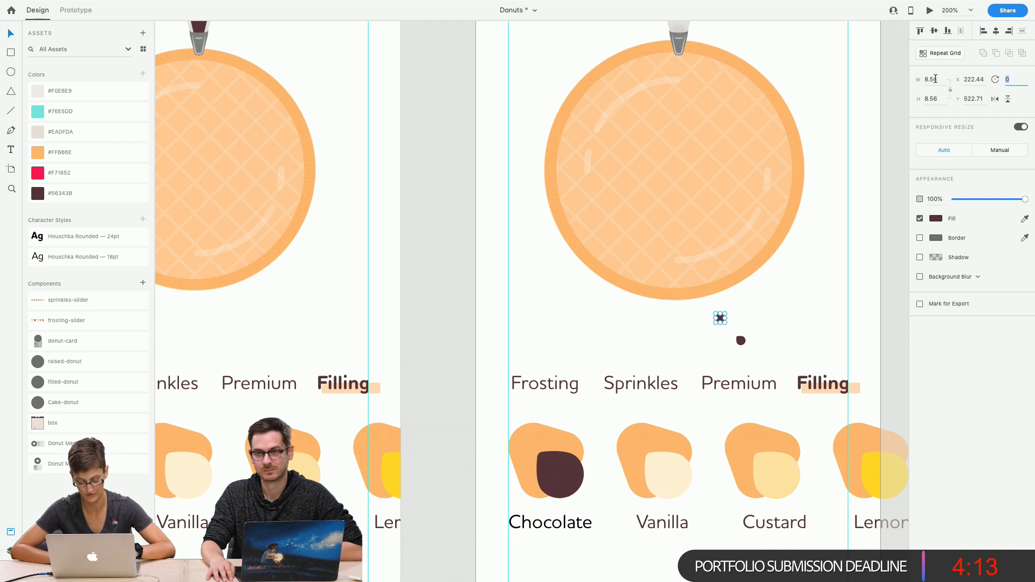
type("20")
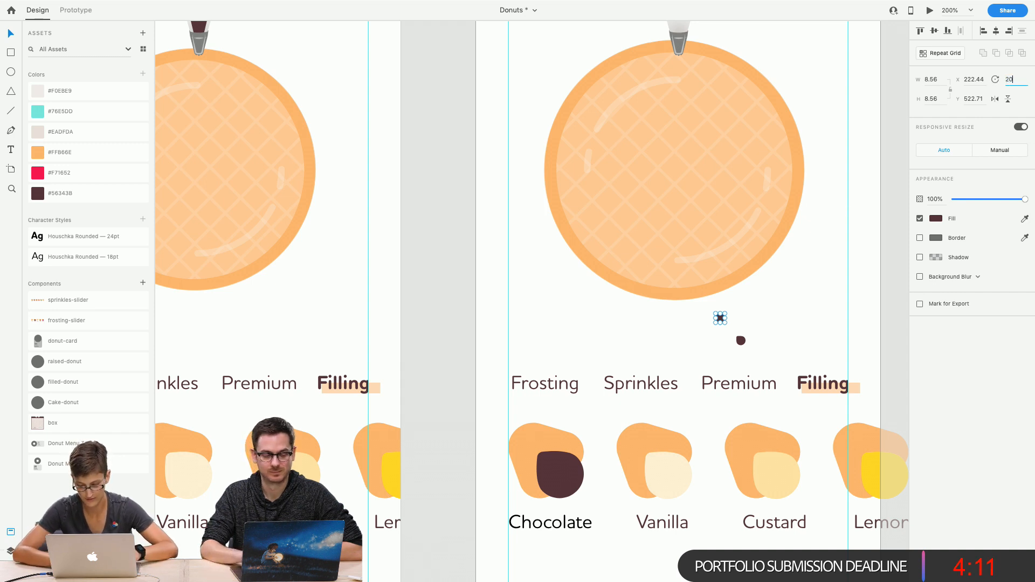
key("Return")
left_click(787, 305)
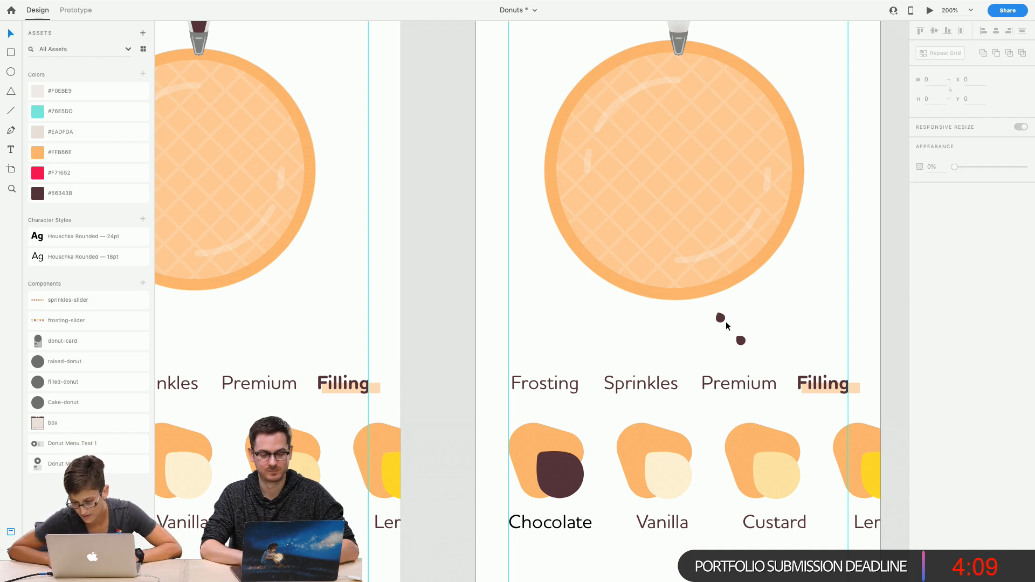
Try a 45° rotation on the lower chocolate piece, settling on 30°
left_click(740, 340)
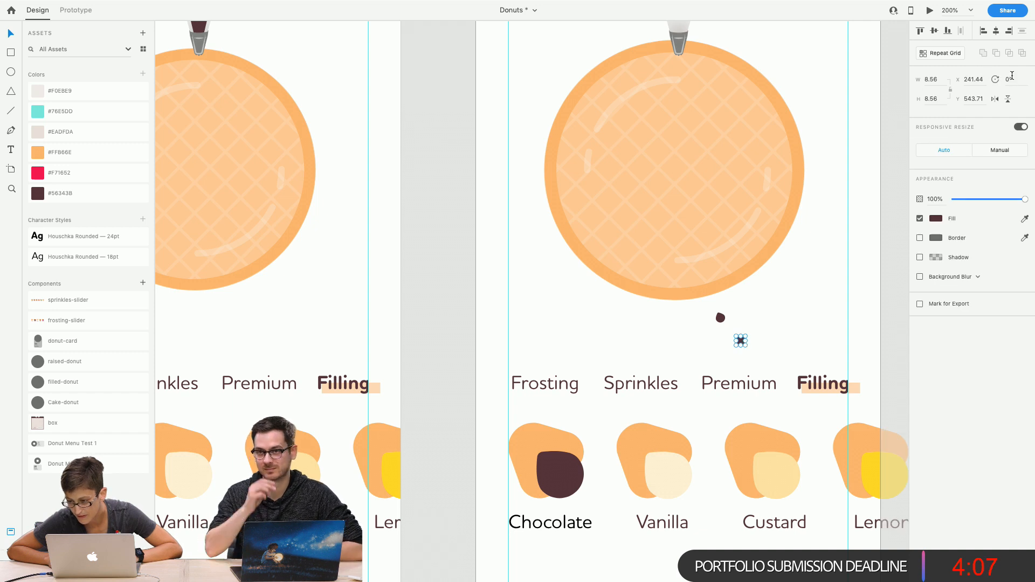
type("45")
key("Return")
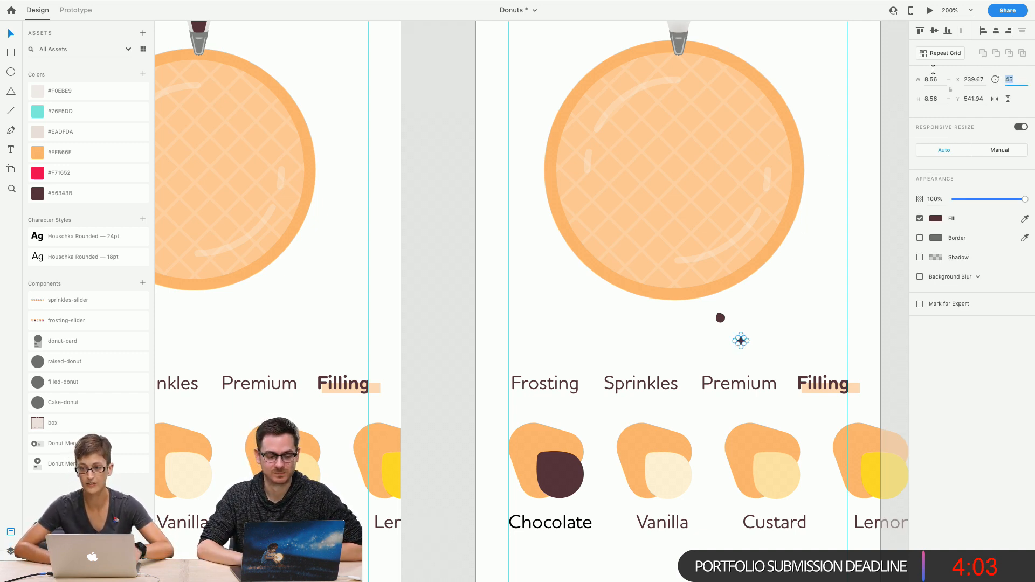
key("Return")
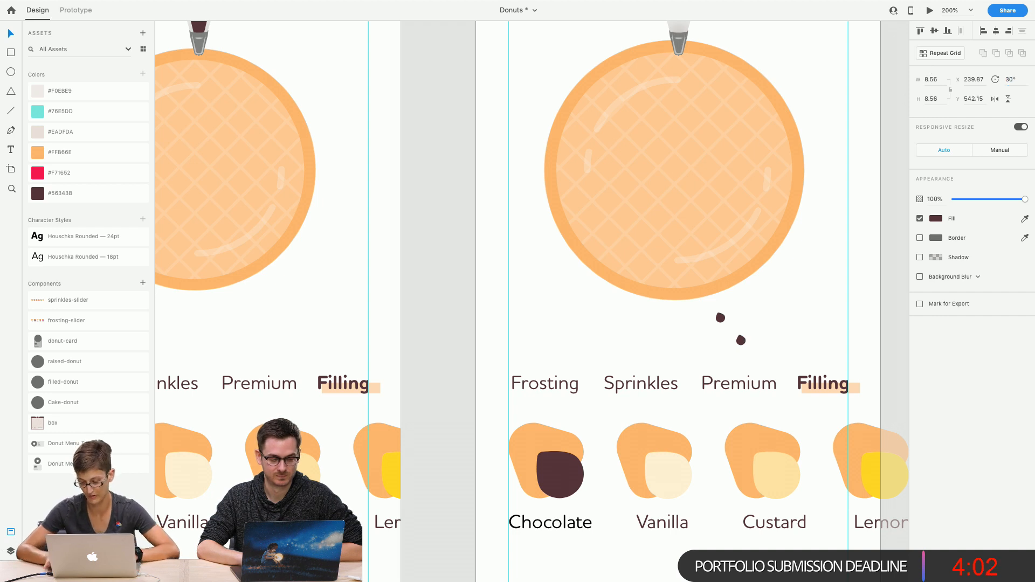
left_click(776, 341)
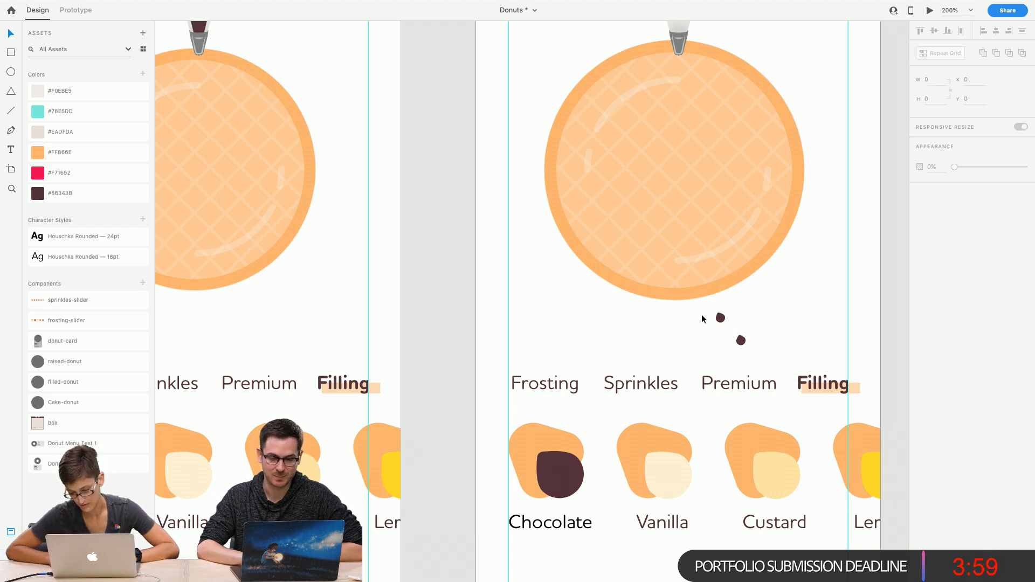
Try flipping the two small chocolate pieces below the donut vertically
left_click_drag(727, 331, 750, 352)
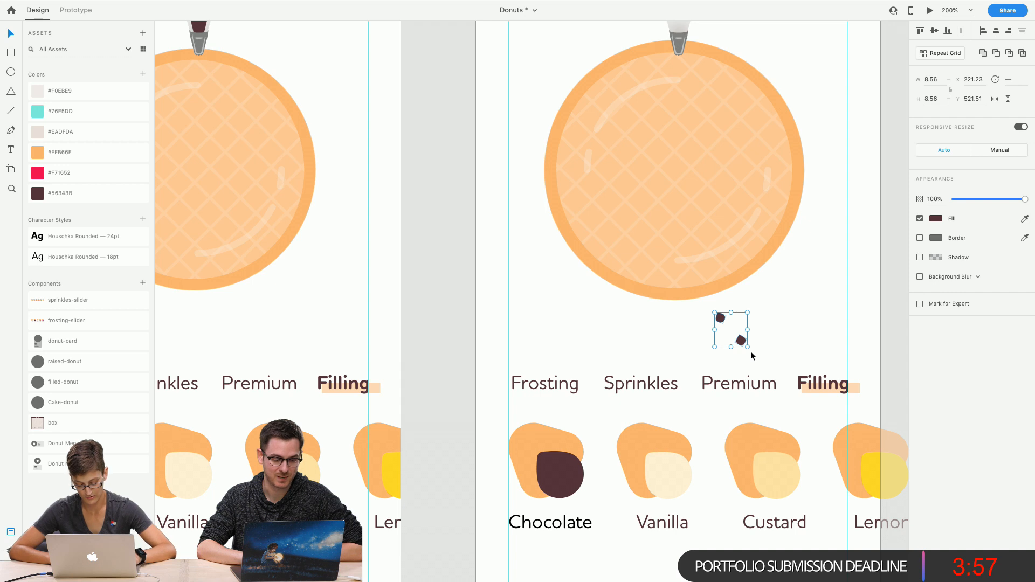
left_click(98, 3)
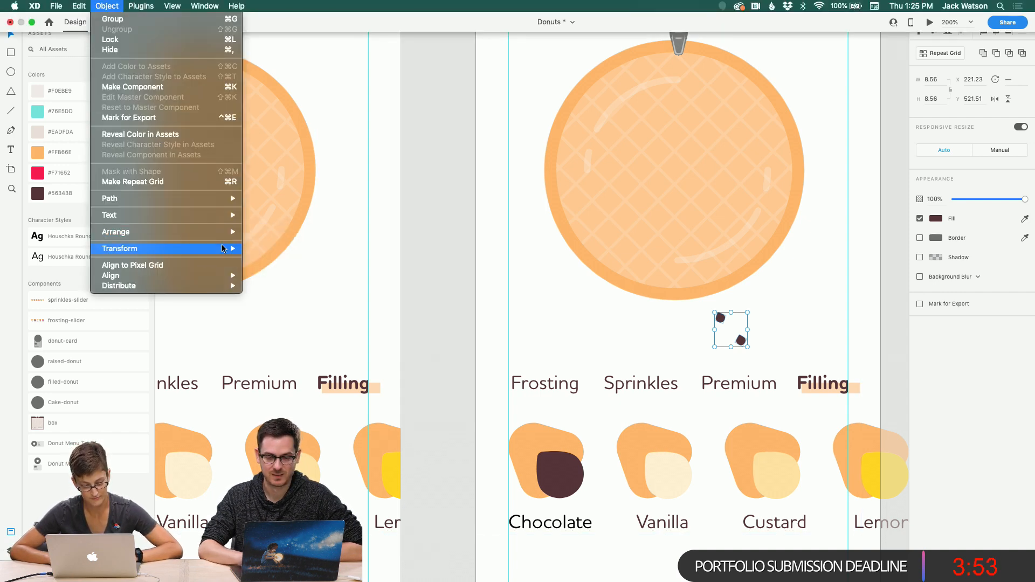
mouse_move(226, 249)
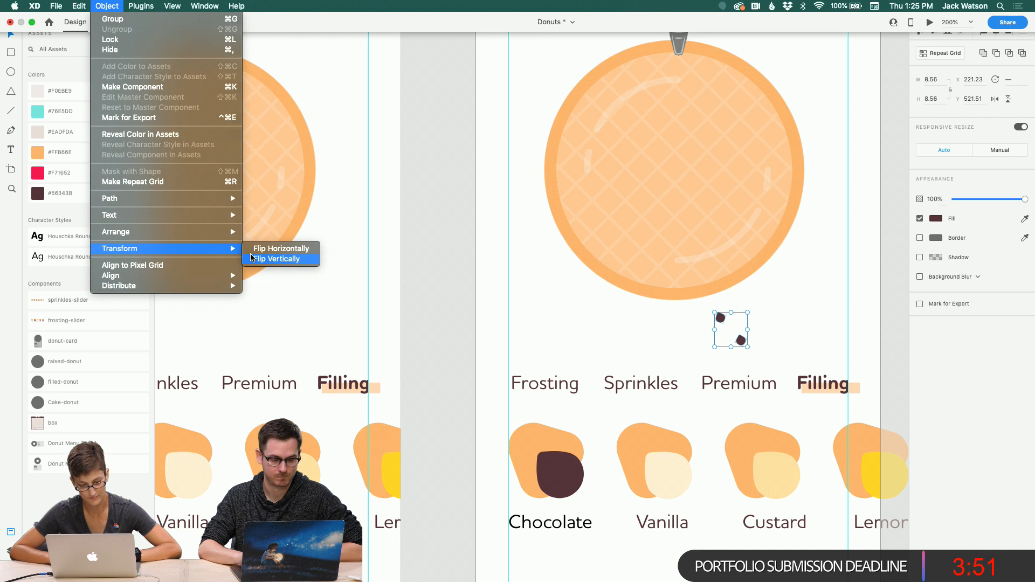
left_click(251, 258)
key("super+z")
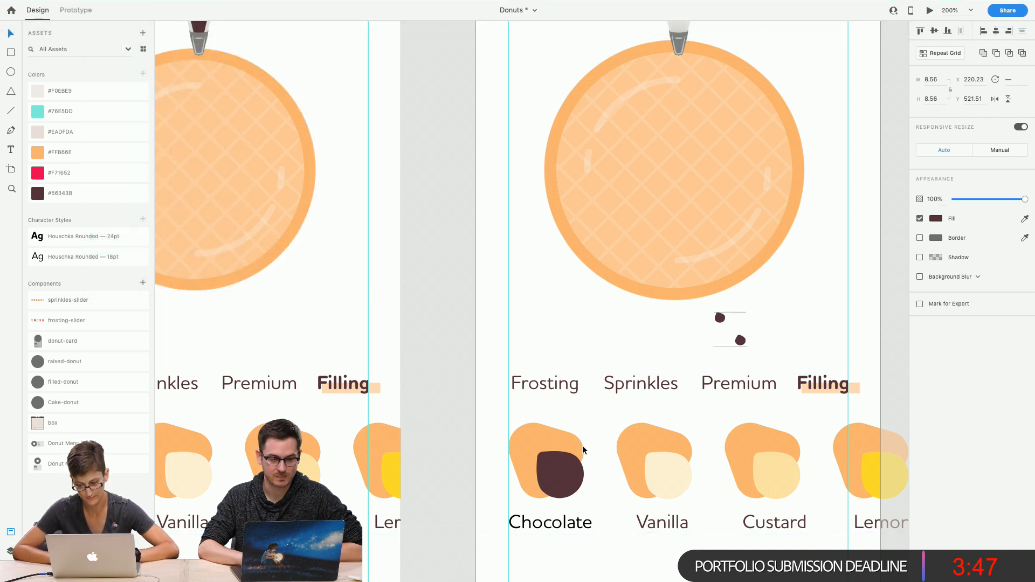
Duplicate the two chocolate pieces, flip the copies horizontally and move them across to about X 167.23, Y 521.51
left_click(73, 9)
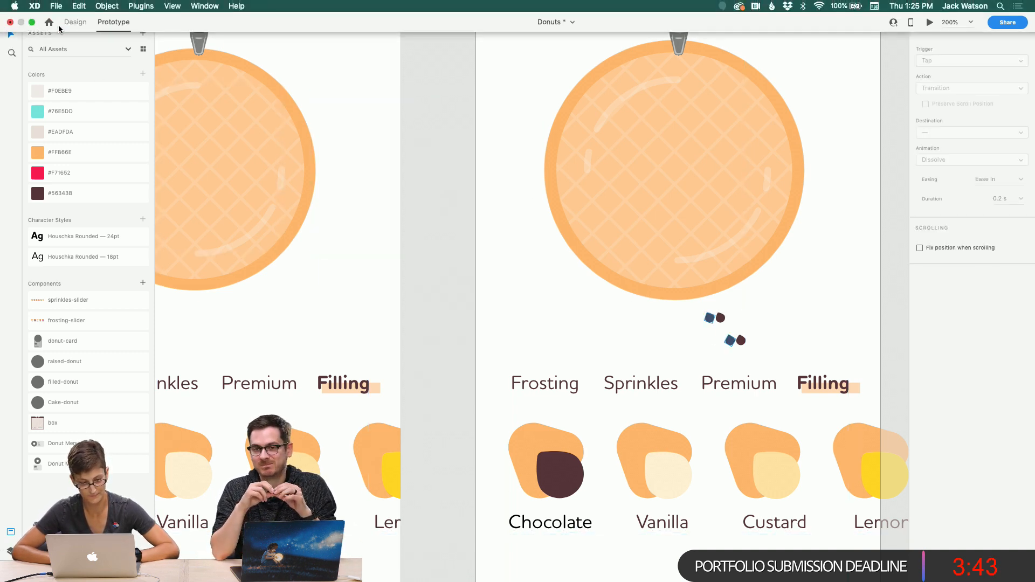
left_click(74, 22)
left_click(106, 5)
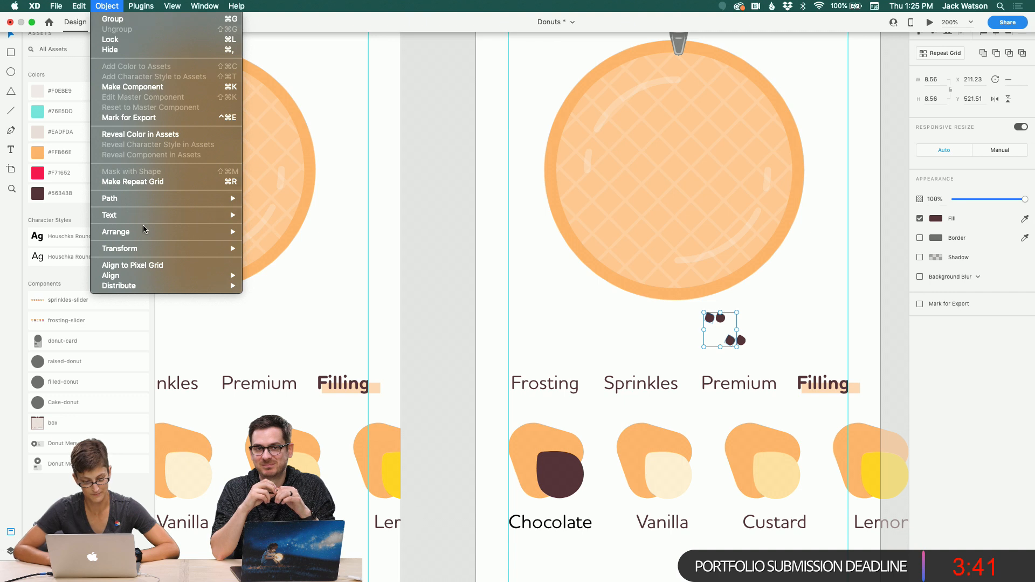
left_click(282, 247)
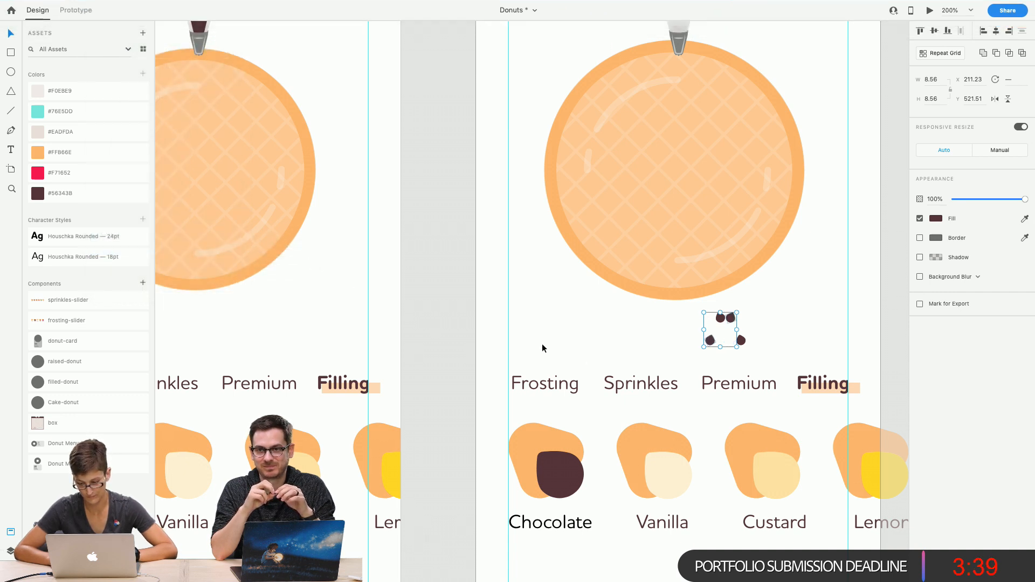
left_click_drag(707, 338, 662, 344)
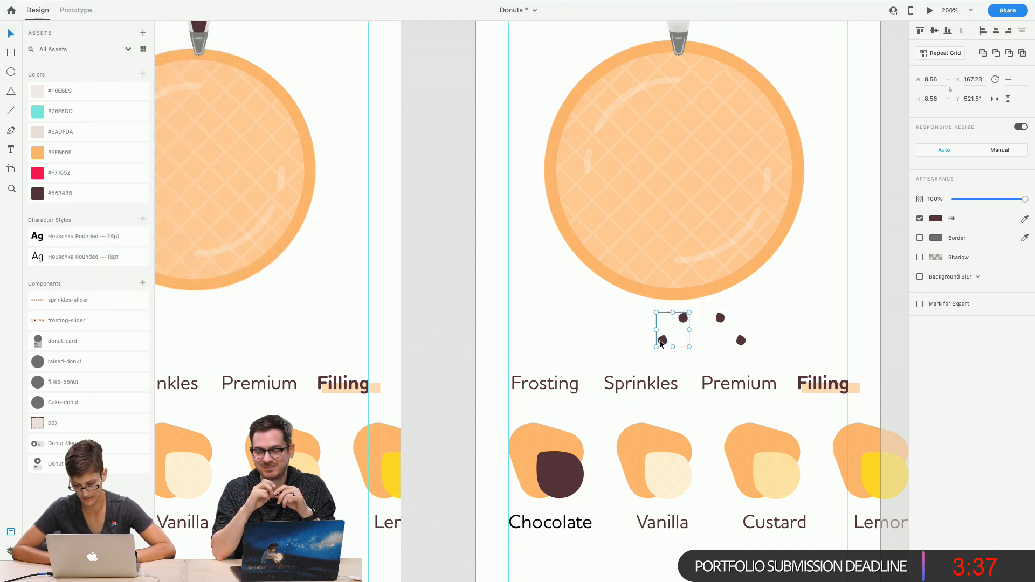
Move the two lower chocolate pieces inward, placing the 30° one at about X 234.87, Y 539.15
left_click(740, 349)
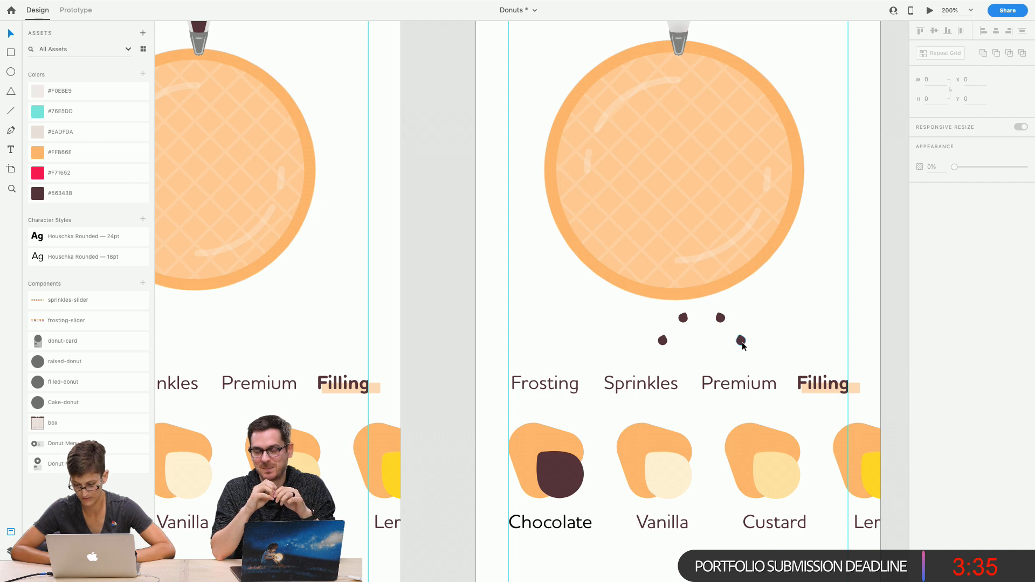
left_click_drag(743, 344, 731, 344)
left_click_drag(662, 343, 716, 340)
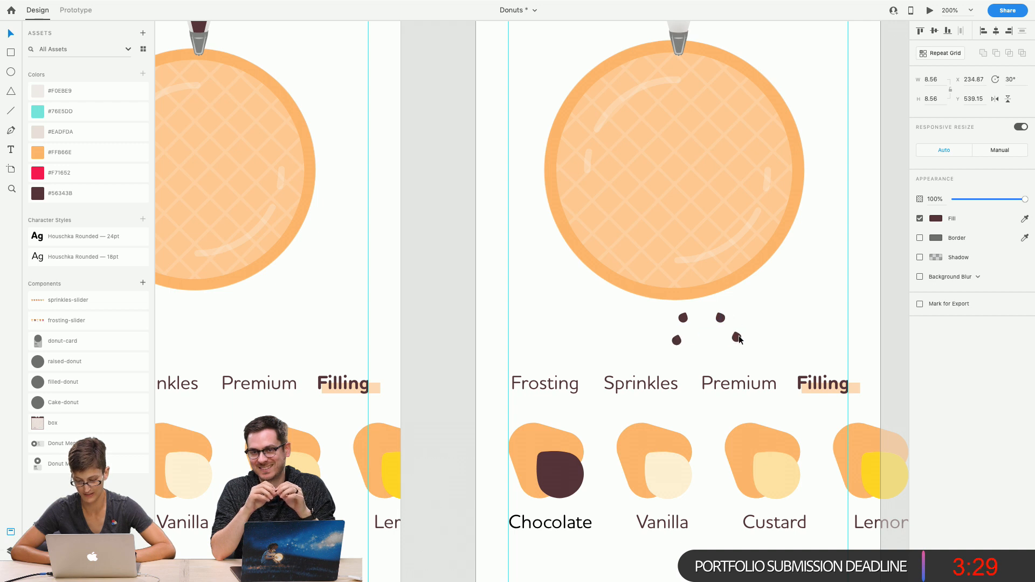
Group the four chocolate pieces and move the group closer under the donut to about X 161.23, Y 517.51
left_click(761, 356)
scroll(701, 334, "right", 3)
scroll(701, 334, "down", 2)
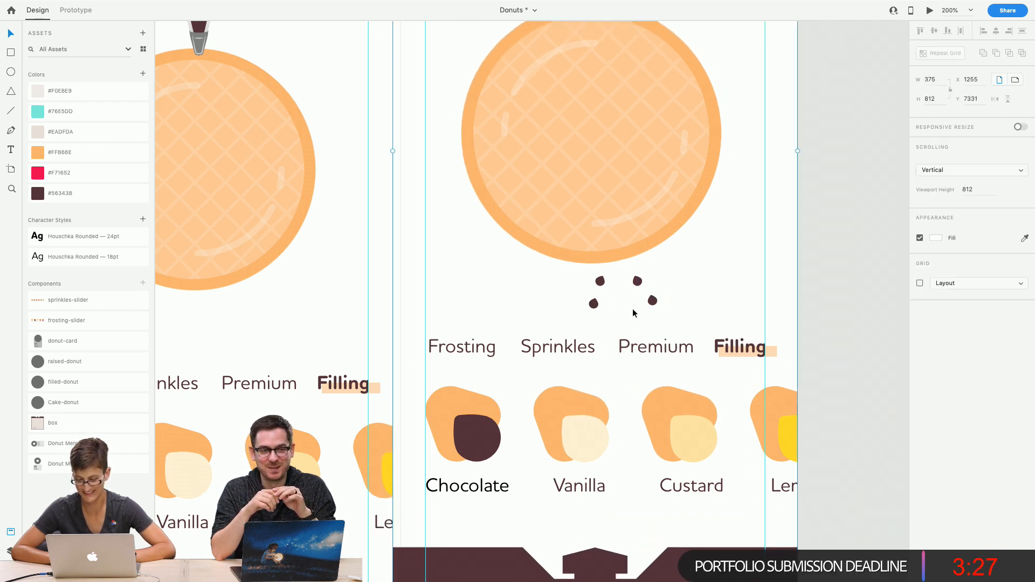
left_click(592, 303)
left_click(601, 280, "shift")
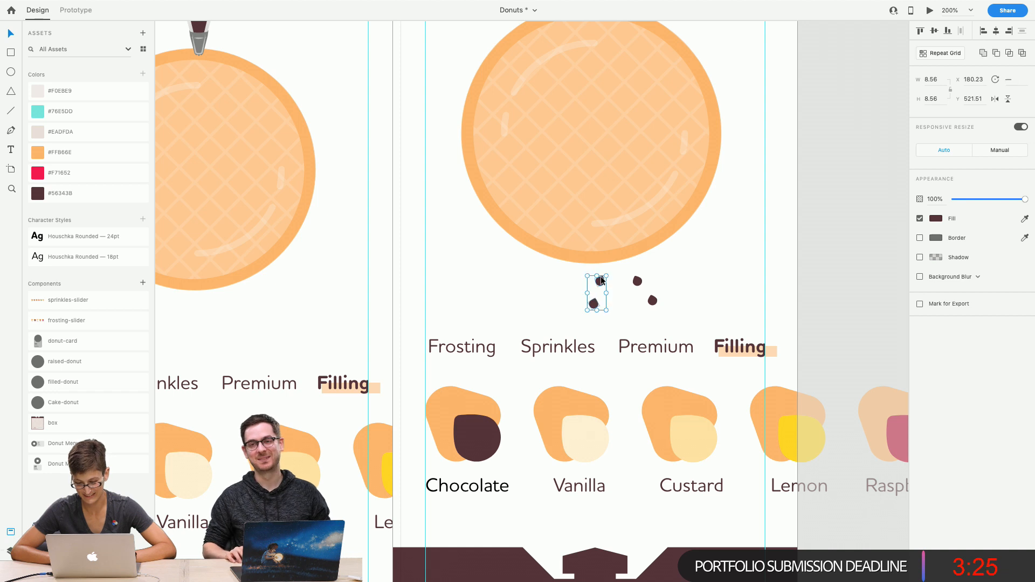
left_click(637, 280, "shift")
left_click(652, 300, "shift")
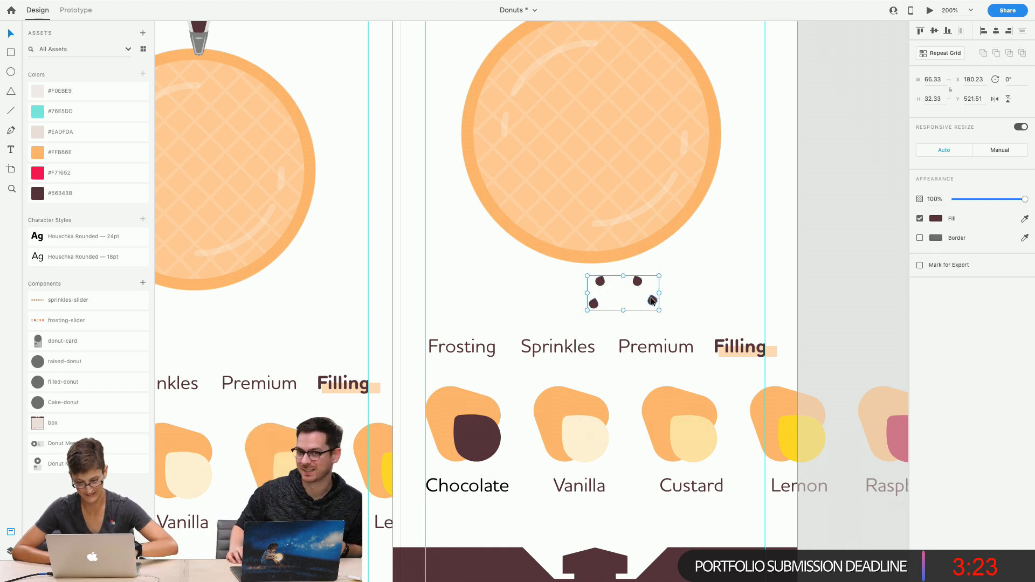
left_click_drag(605, 288, 579, 281)
Rename the group of four chocolate pieces as squirt
scroll(467, 294, "left", 2)
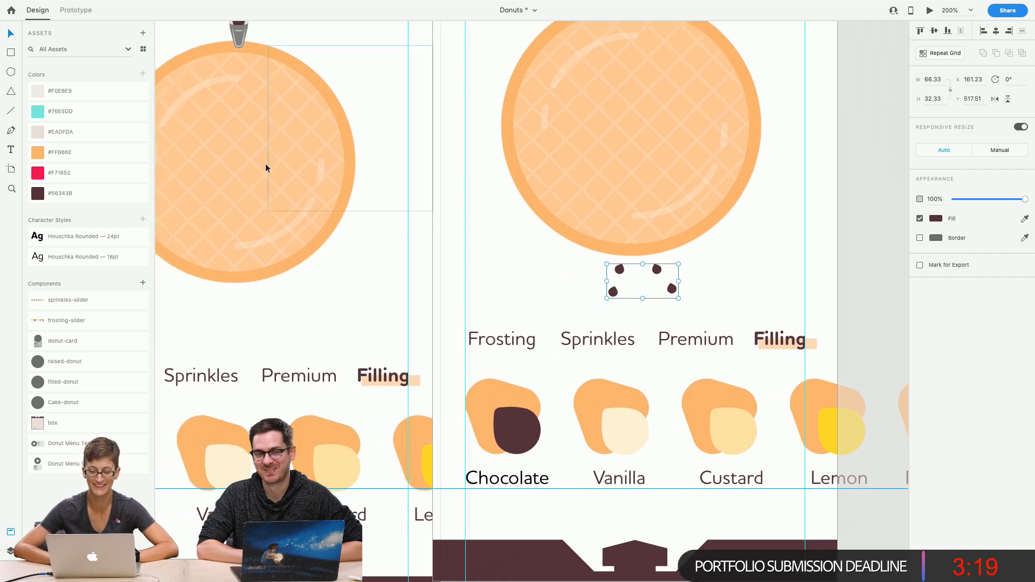
left_click(9, 535)
left_click(8, 535)
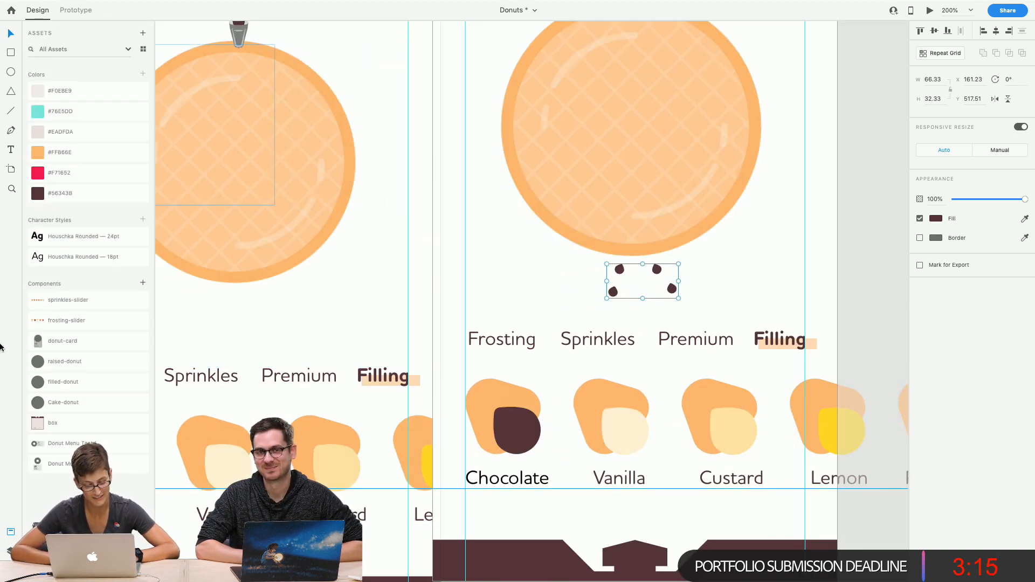
left_click(10, 551)
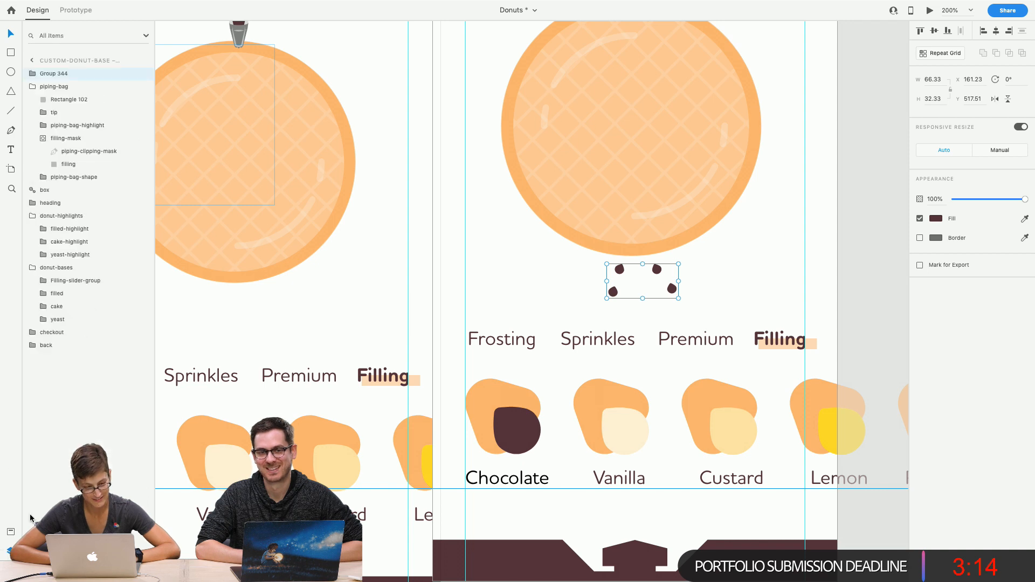
double_click(63, 75)
type("squirt")
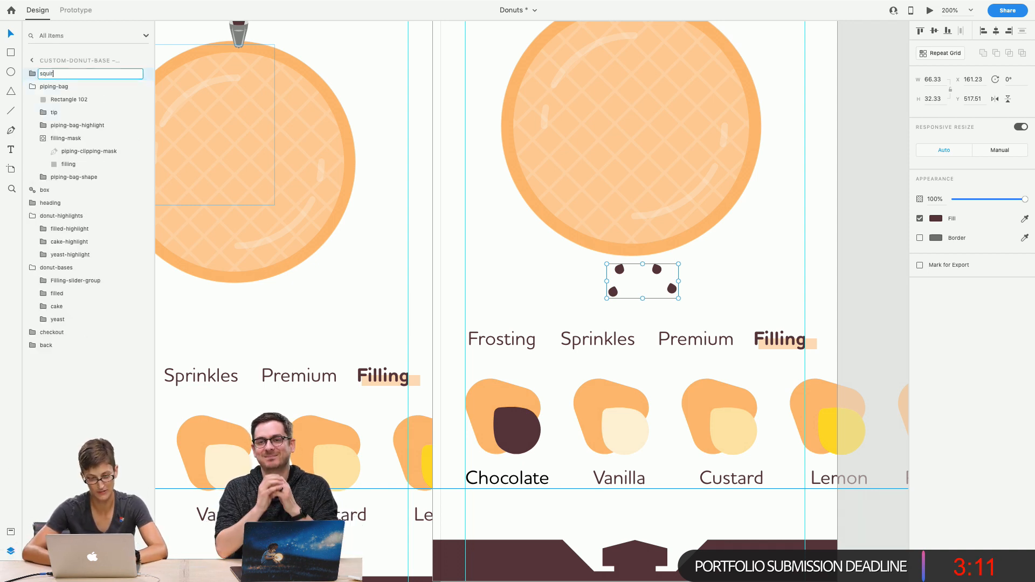
key("Return")
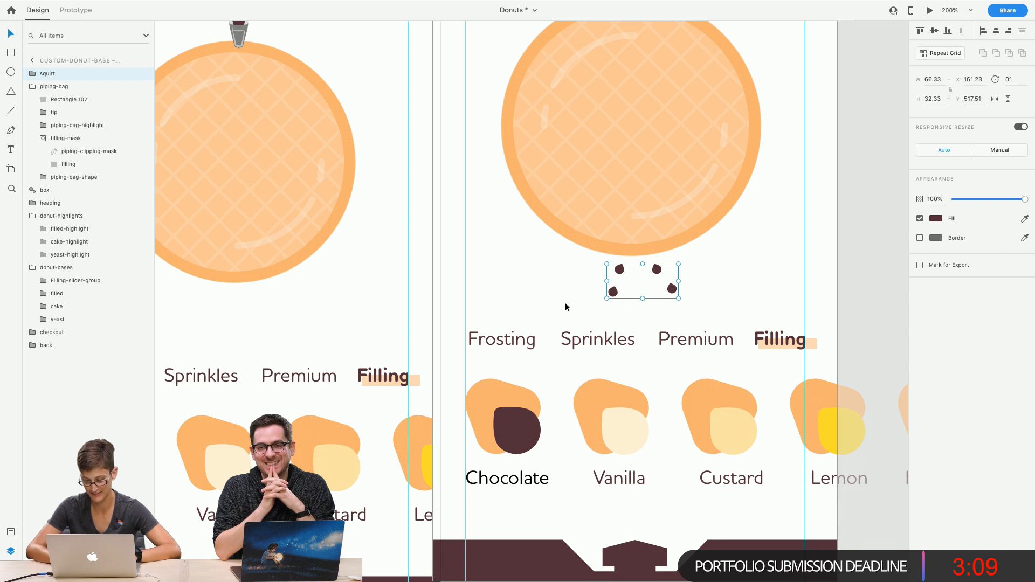
Paste a copy of the squirt group onto Custom-Donut-Base – 4 and shrink it to about 28.54 × 13.91
left_click(291, 342)
key("super+v")
scroll(291, 342, "left", 3)
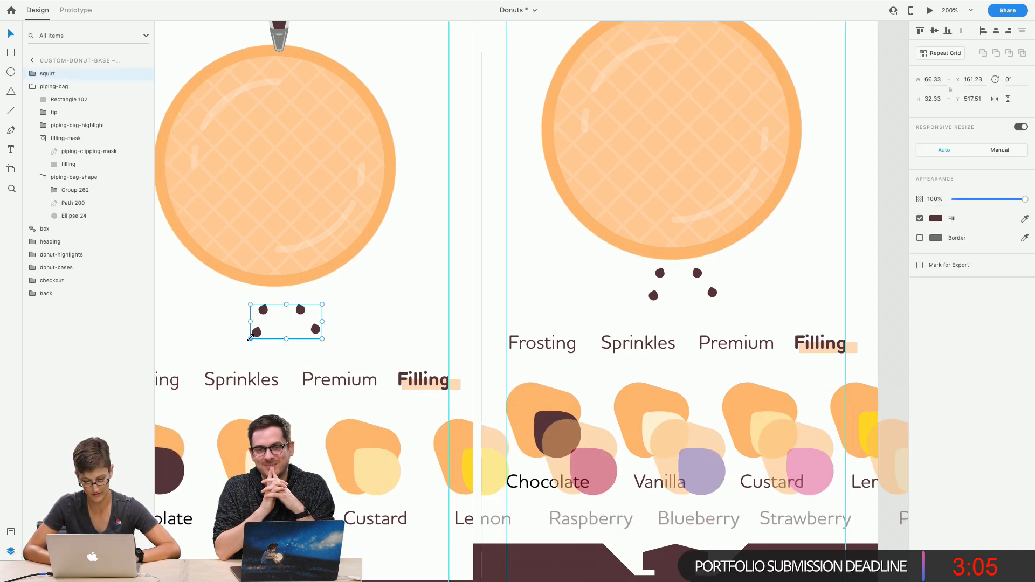
left_click_drag(249, 338, 291, 319)
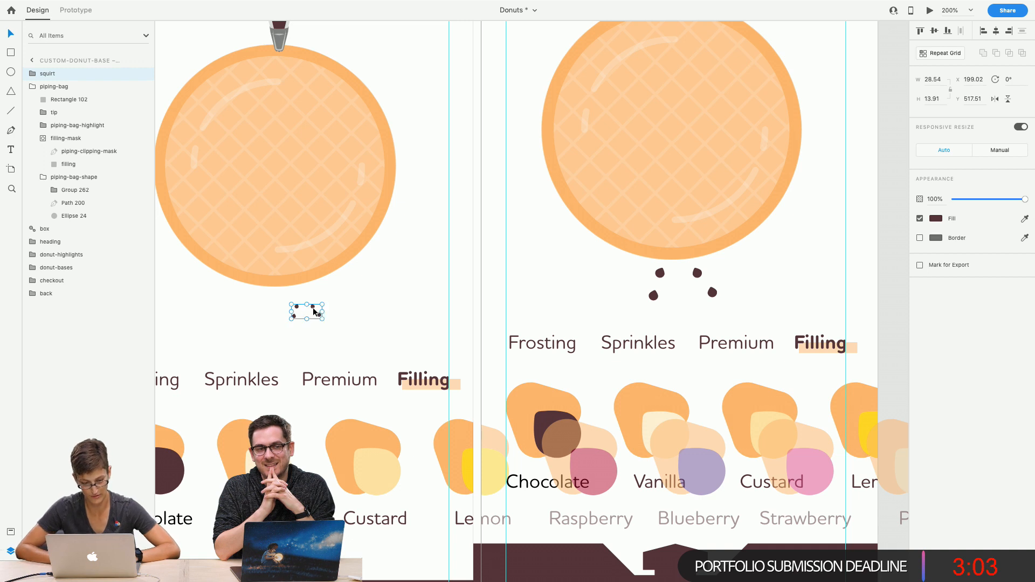
Move the individual chocolate-filling pieces closer together within the small squirt group on Custom-Donut-Base – 4
left_click(31, 74)
left_click(56, 87)
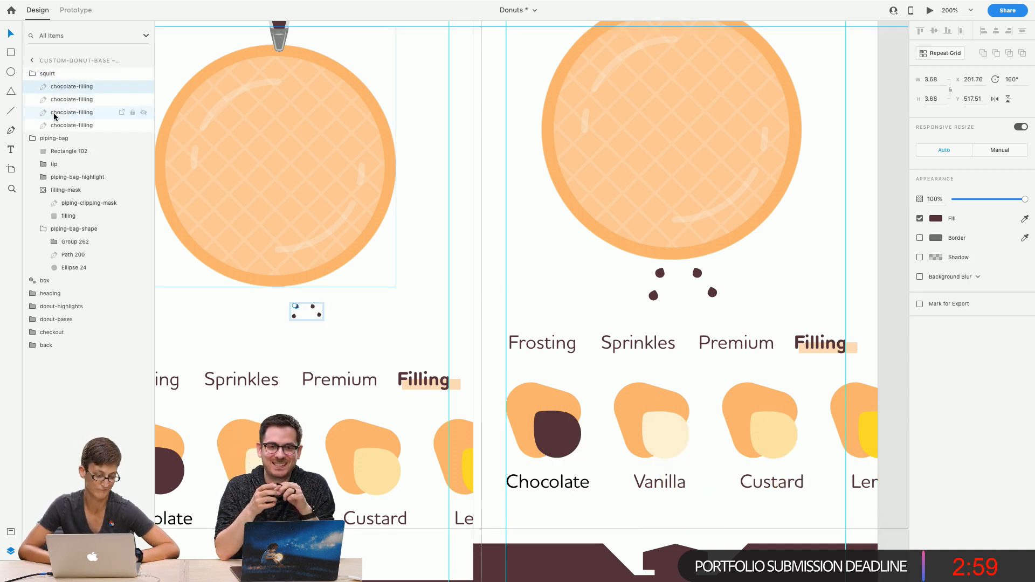
left_click(55, 113)
left_click(54, 126, "shift")
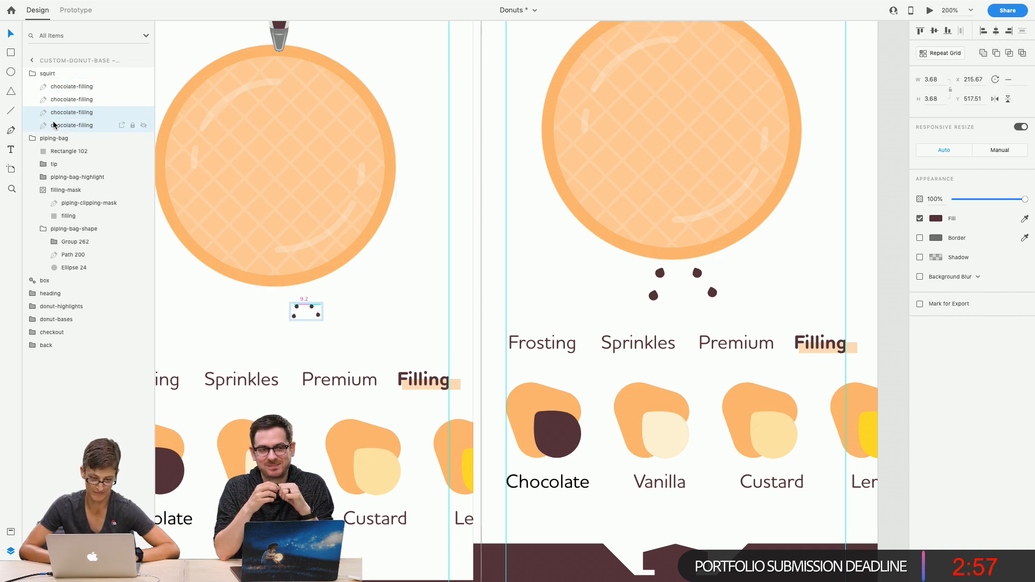
left_click(53, 86)
key("Right")
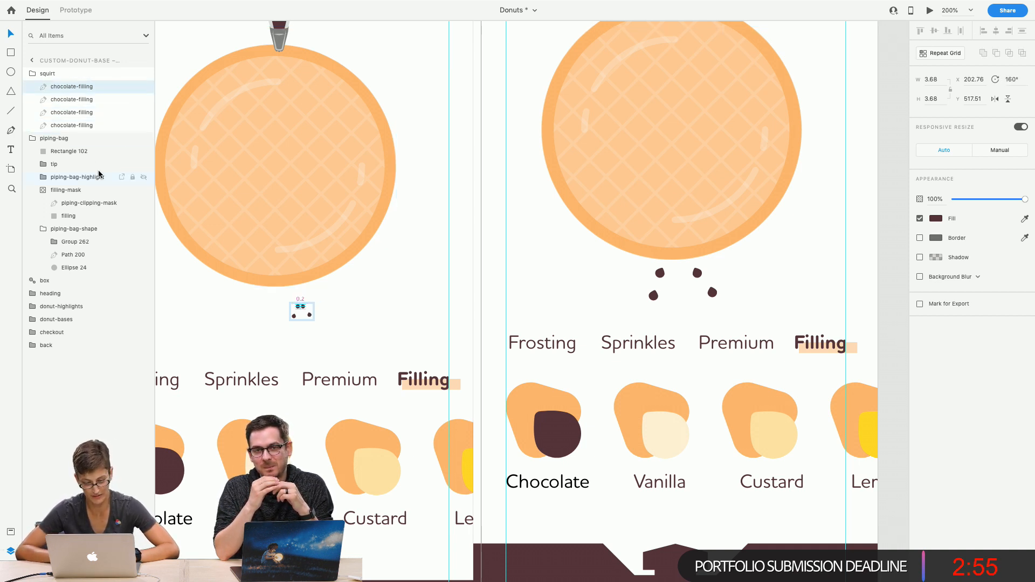
left_click(75, 100)
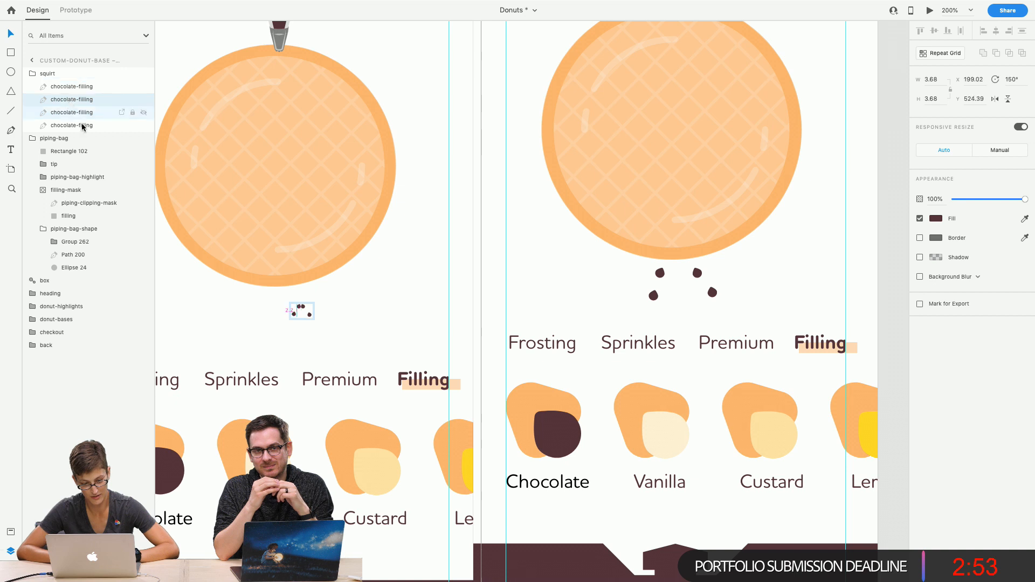
left_click(176, 298)
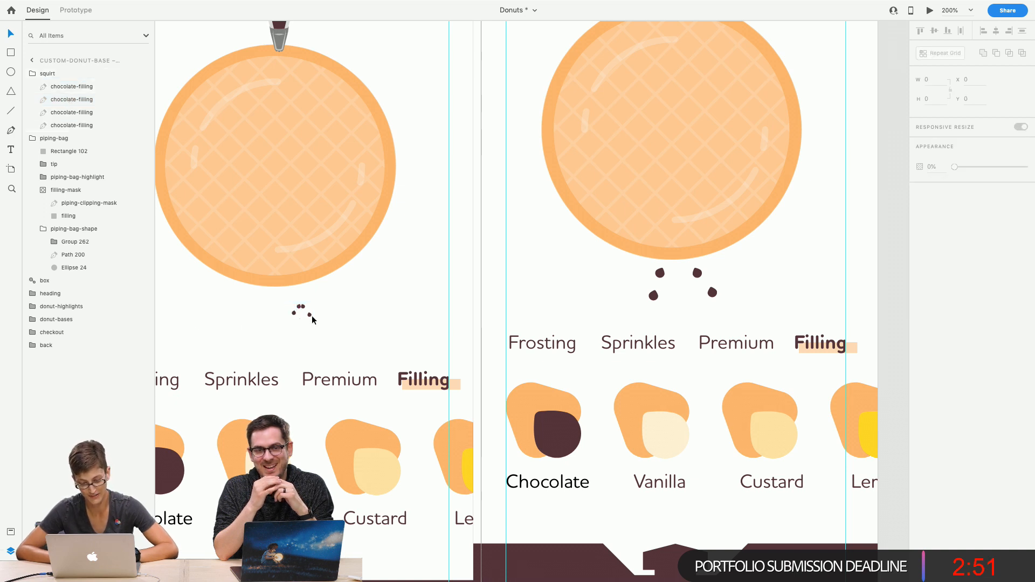
Place the small squirt group at the donut's lower edge, shrink it to about 15.75 × 10.17 and set its opacity to 0%
left_click_drag(312, 319, 286, 300)
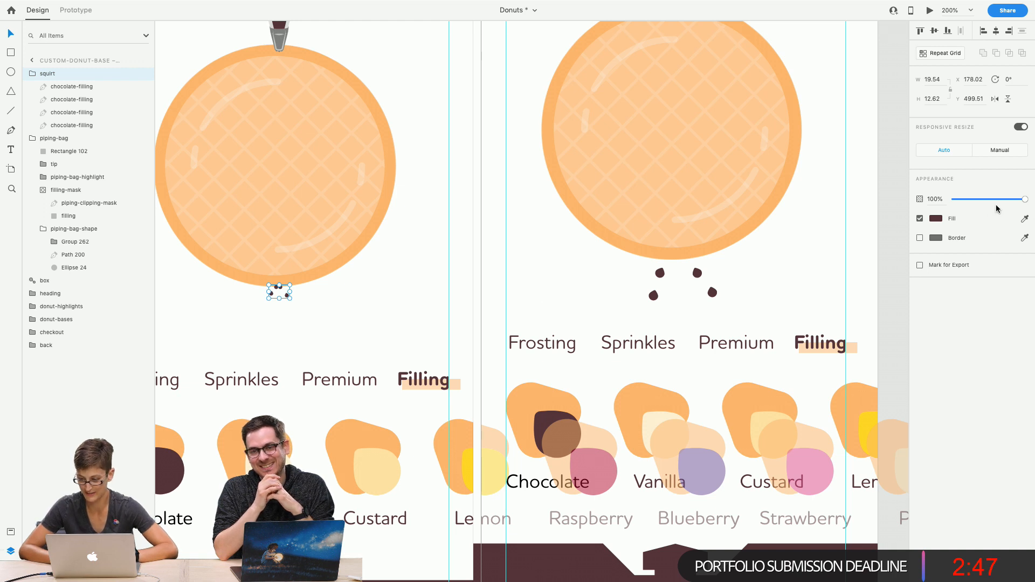
left_click_drag(265, 299, 273, 294)
left_click_drag(1025, 199, 776, 215)
scroll(645, 235, "left", 2)
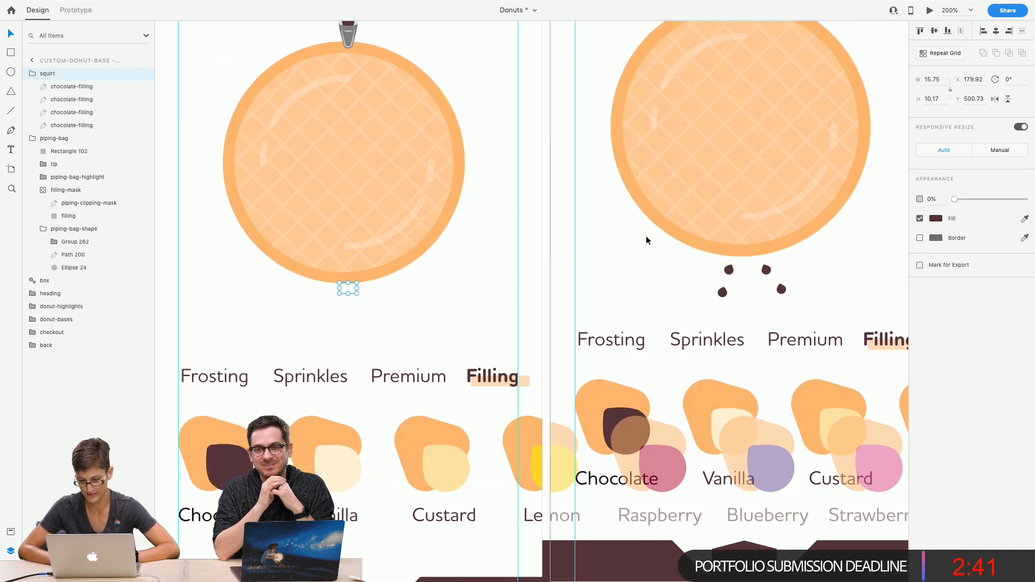
Move the Custom-Donut-Base – 5 artboard into line beside Custom-Donut-Base – 4, with a gap between them
scroll(645, 235, "up", 6)
left_click(784, 300)
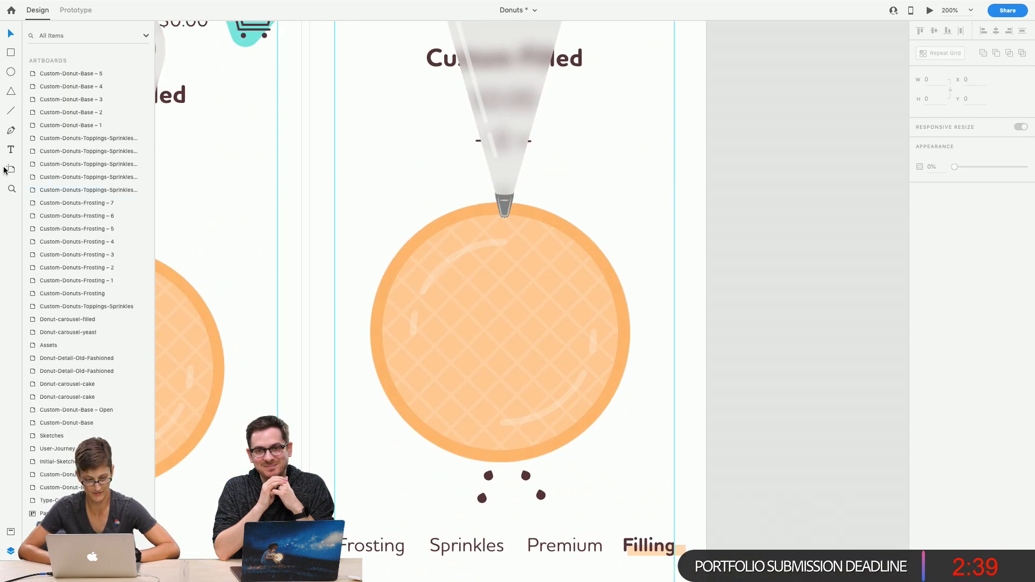
left_click(299, 192, "alt")
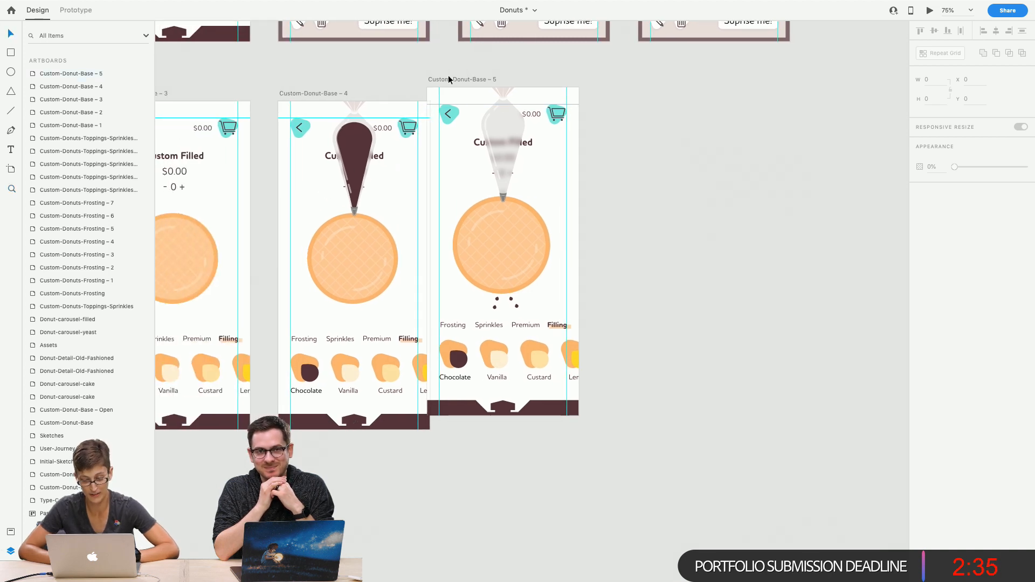
scroll(470, 88, "up", 1)
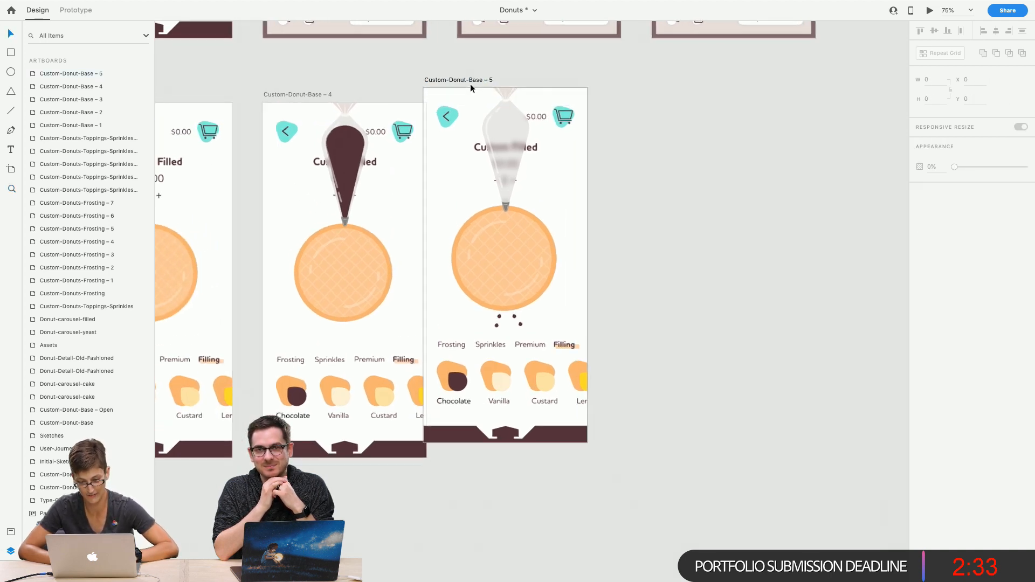
scroll(470, 83, "up", 3)
left_click(454, 80)
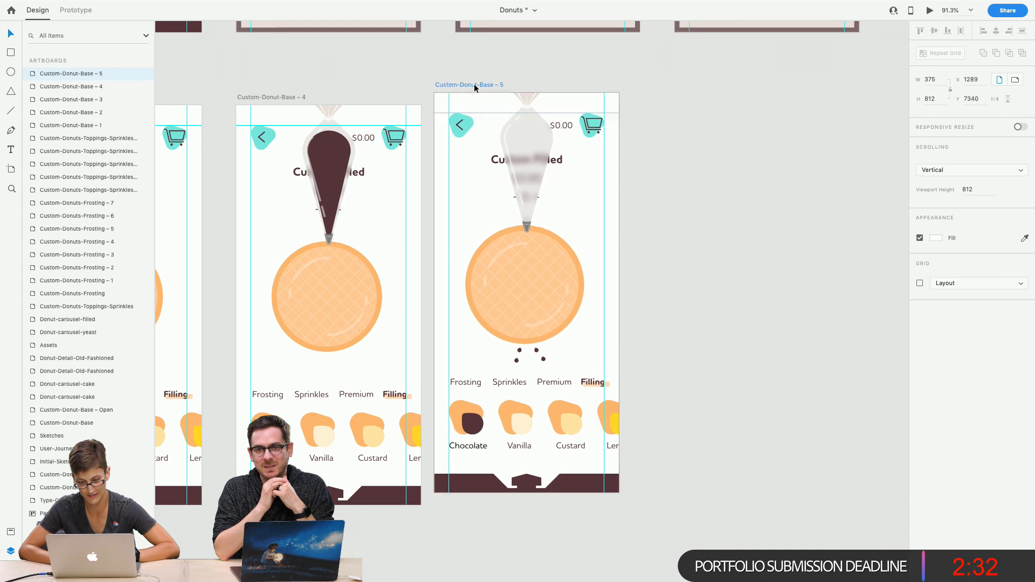
left_click(266, 97)
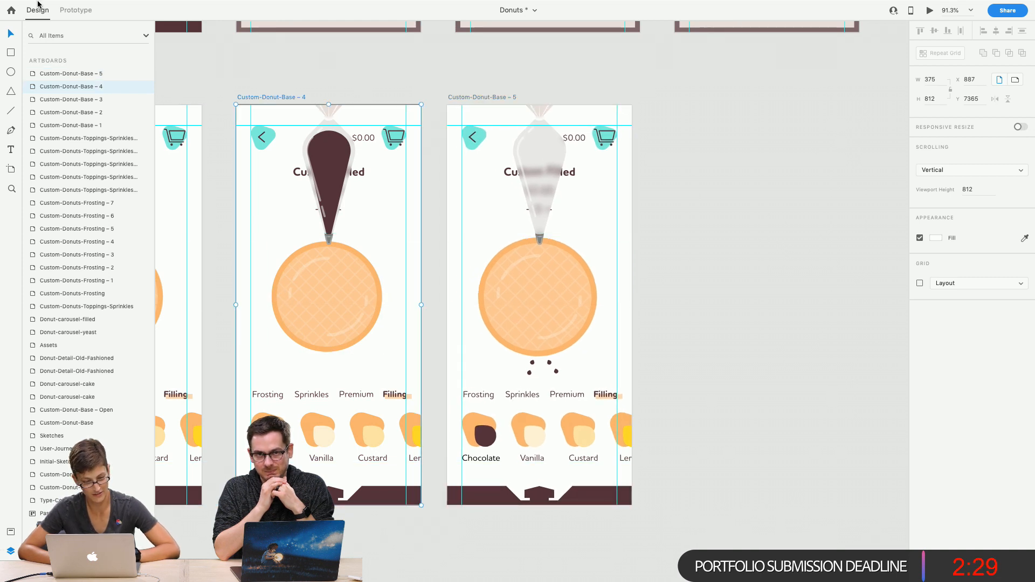
key("Escape")
Duplicate the Custom-Donut-Base – 5 artboard
left_click(329, 352)
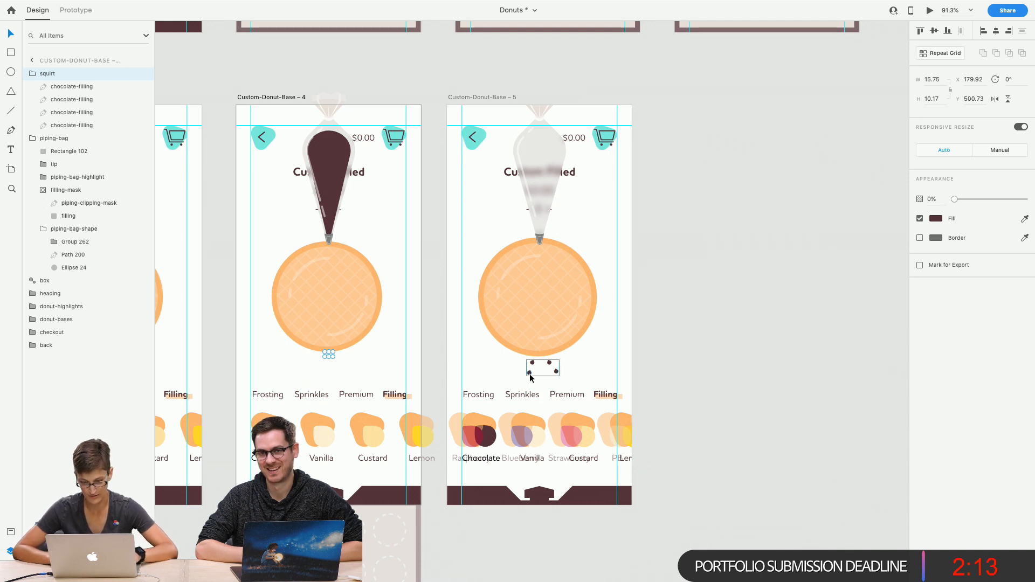
left_click(457, 98)
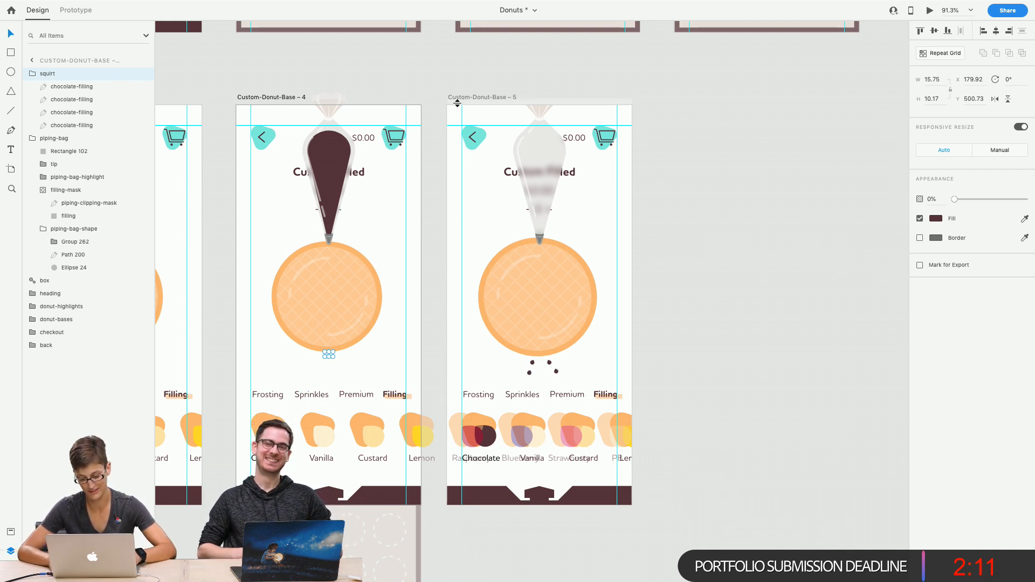
left_click(460, 99)
key("super+d")
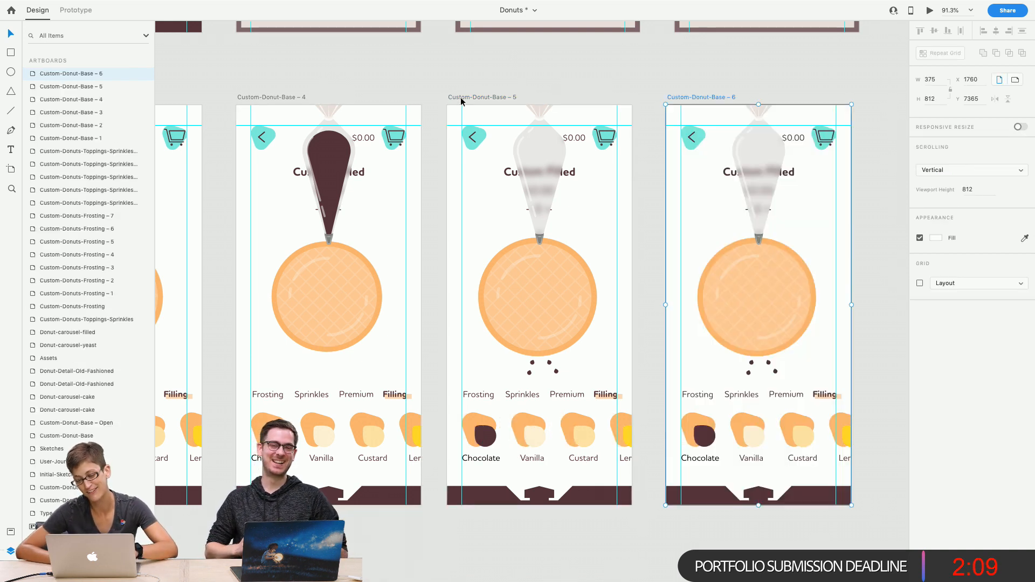
Replace the visible squirt group on Custom-Donut-Base – 5 with the small 0% opacity squirt group from Custom-Donut-Base – 4
left_click(327, 354)
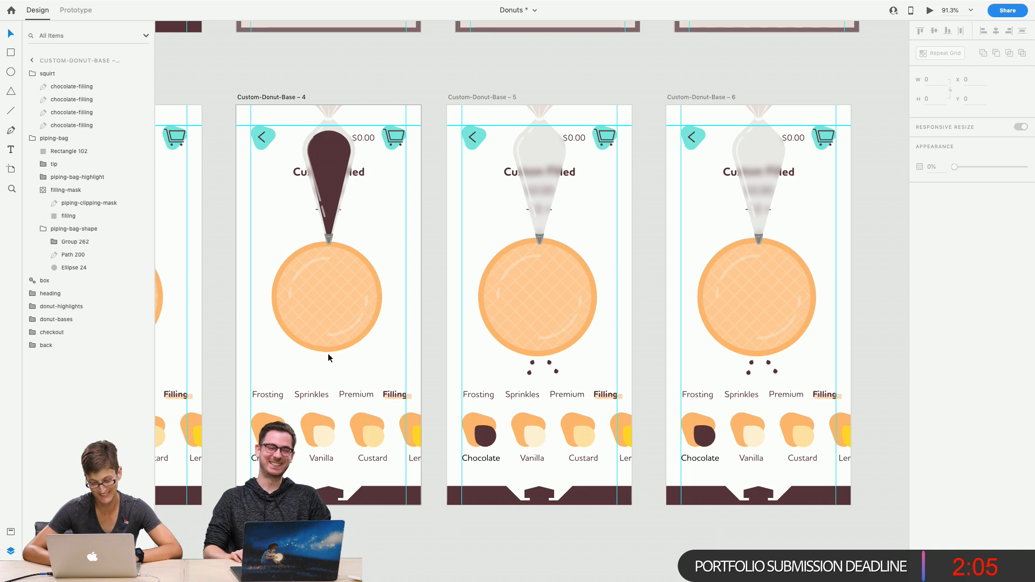
left_click(324, 354)
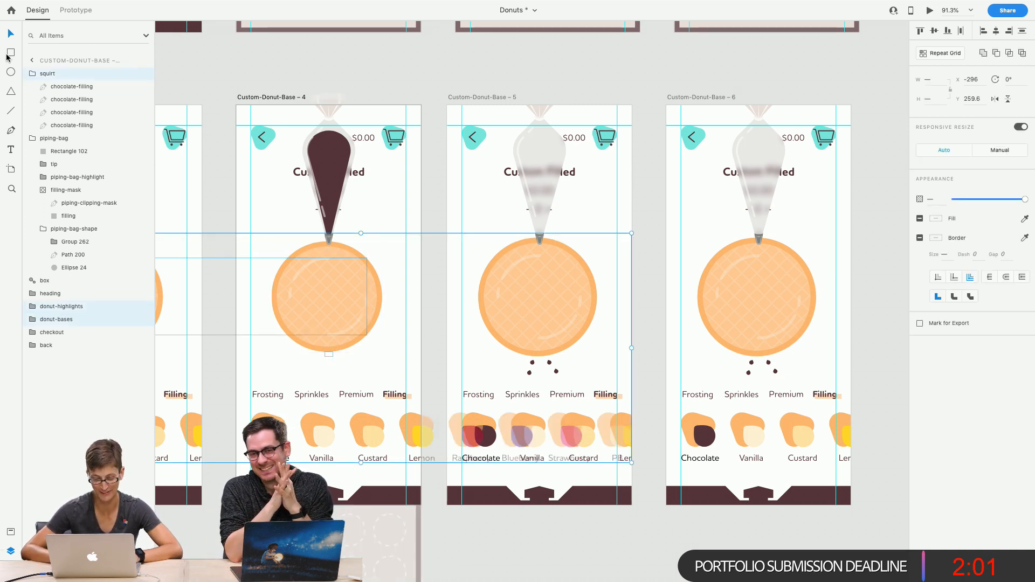
left_click(33, 67)
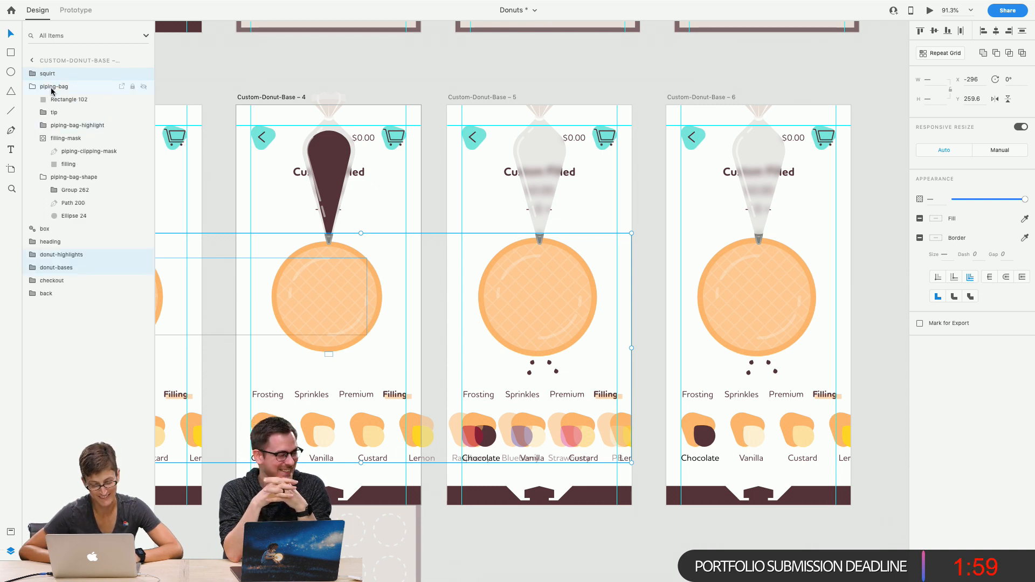
left_click(49, 75)
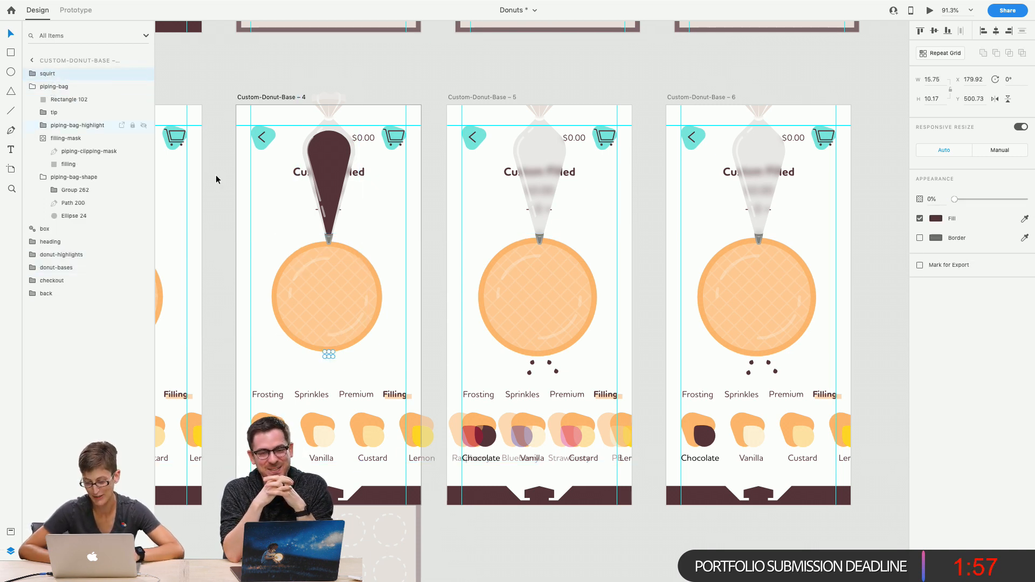
left_click(528, 378)
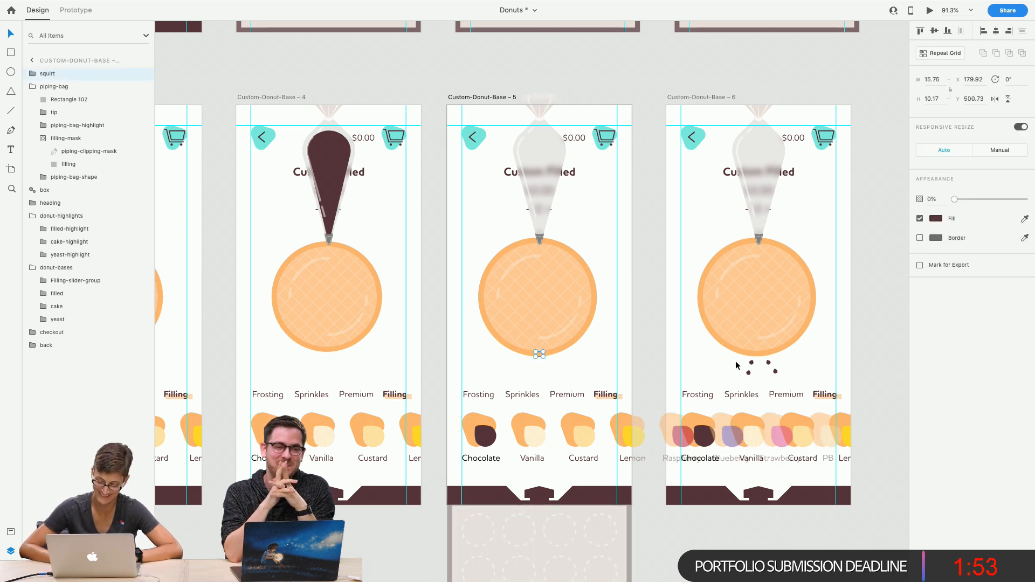
Link Custom-Donut-Base – 5 to Custom-Donut-Base – 6 with an Auto-Animate tap interaction, easing None and duration 0.1 s
left_click(467, 100)
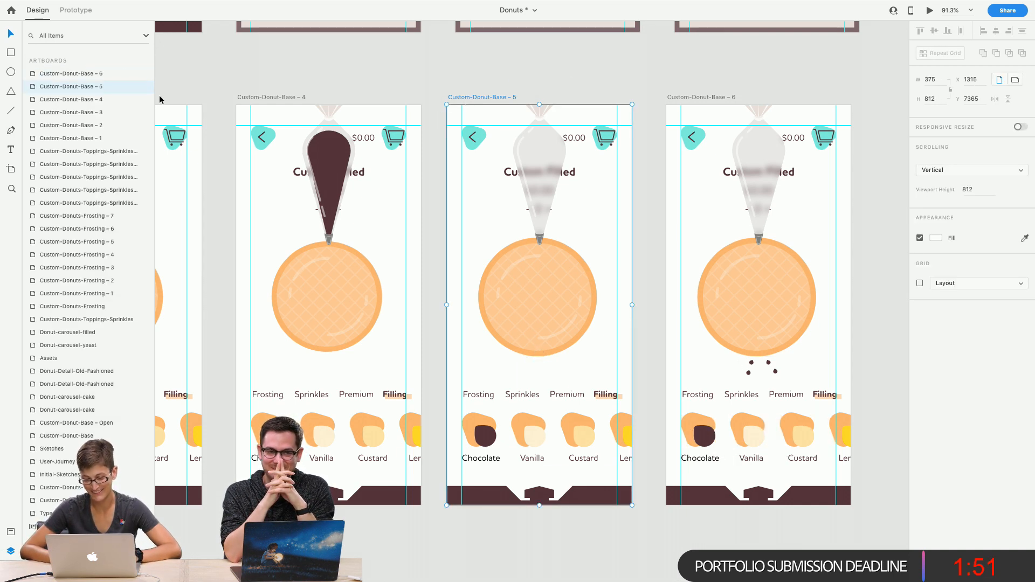
key("ctrl+Tab")
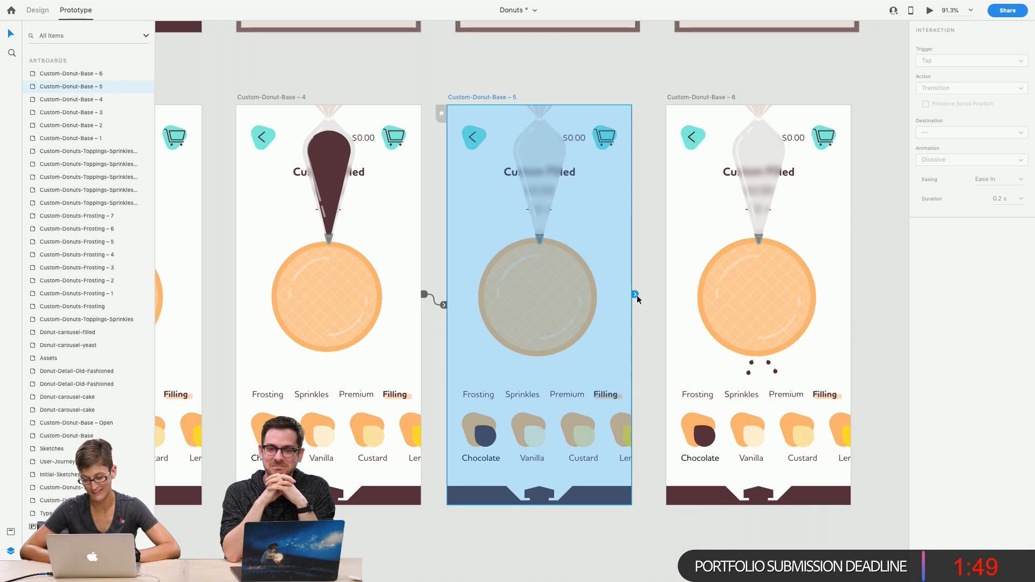
left_click_drag(635, 294, 755, 297)
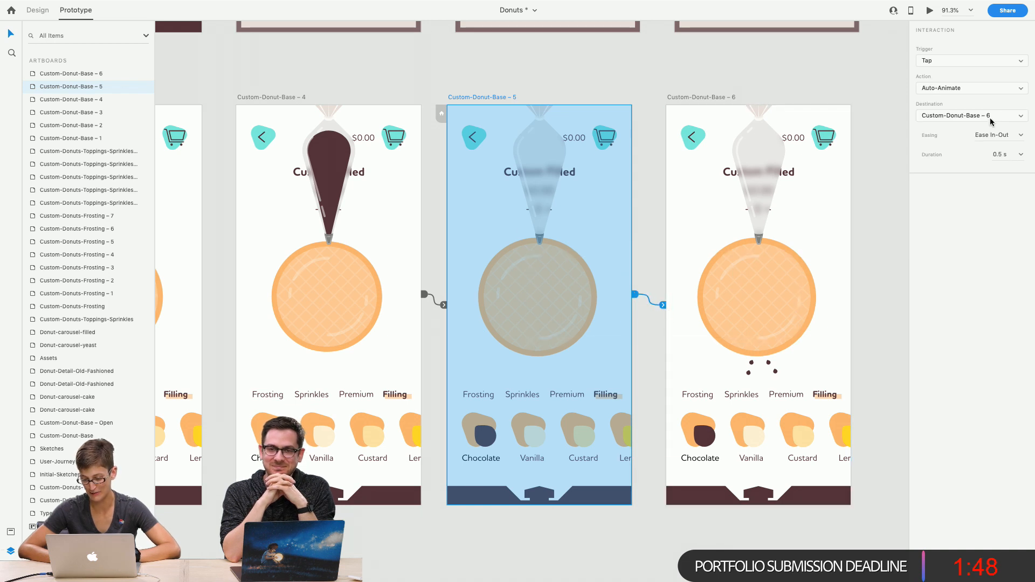
left_click(1022, 138)
left_click(1005, 149)
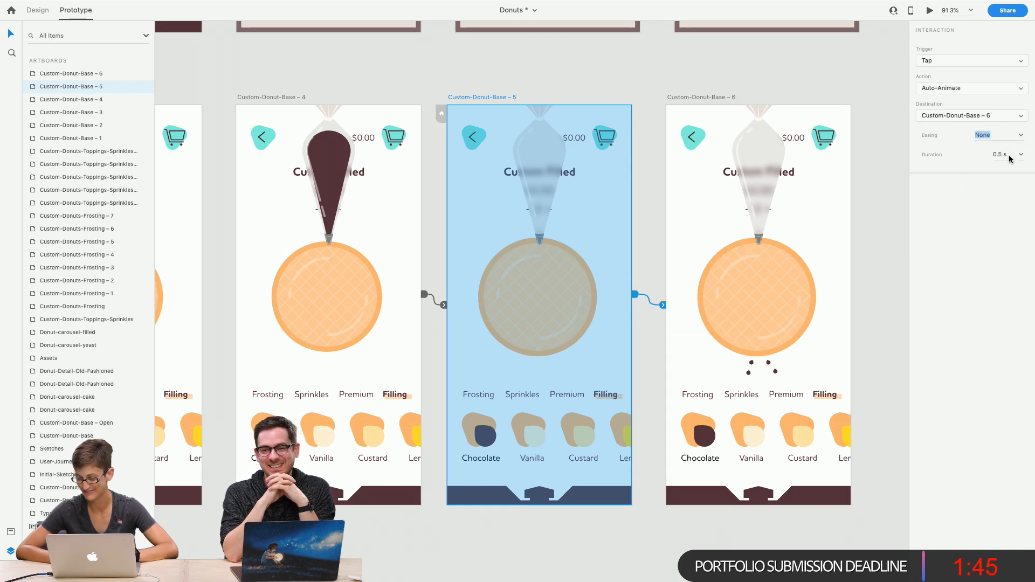
left_click(1000, 154)
type(".1")
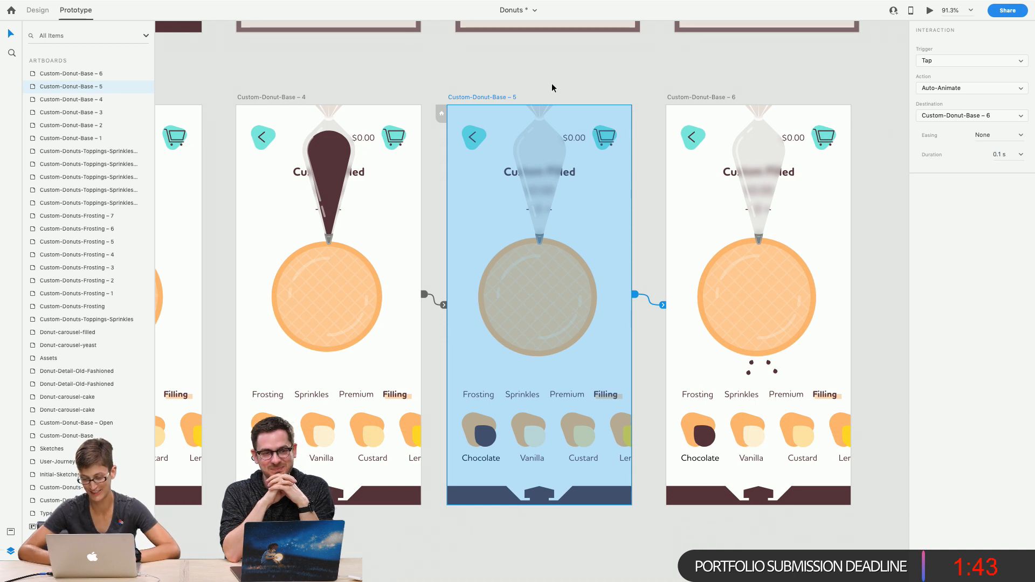
Preview the prototype from Custom-Donut-Base – 5, then close the preview
left_click(490, 100)
left_click(490, 99)
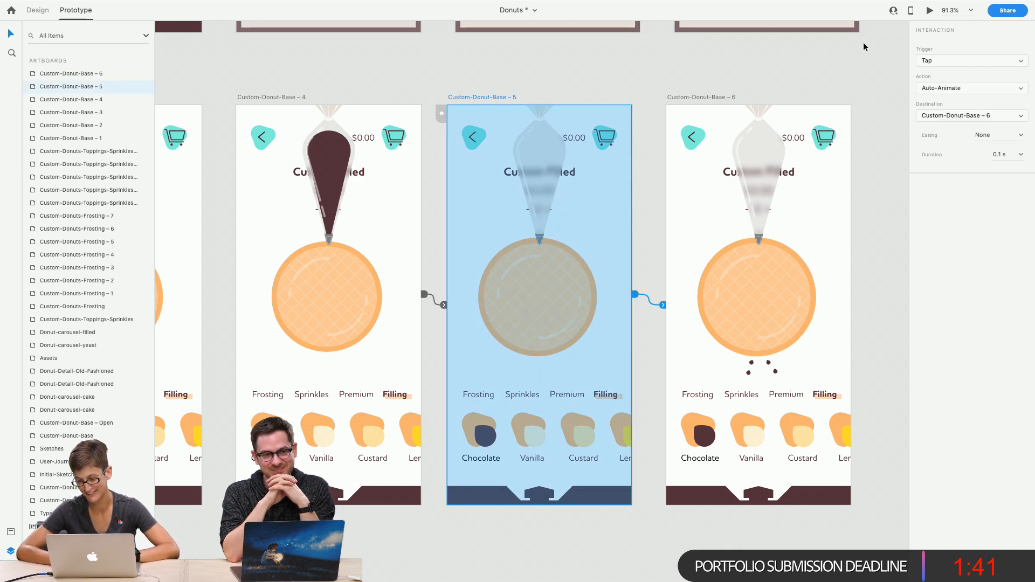
left_click(929, 11)
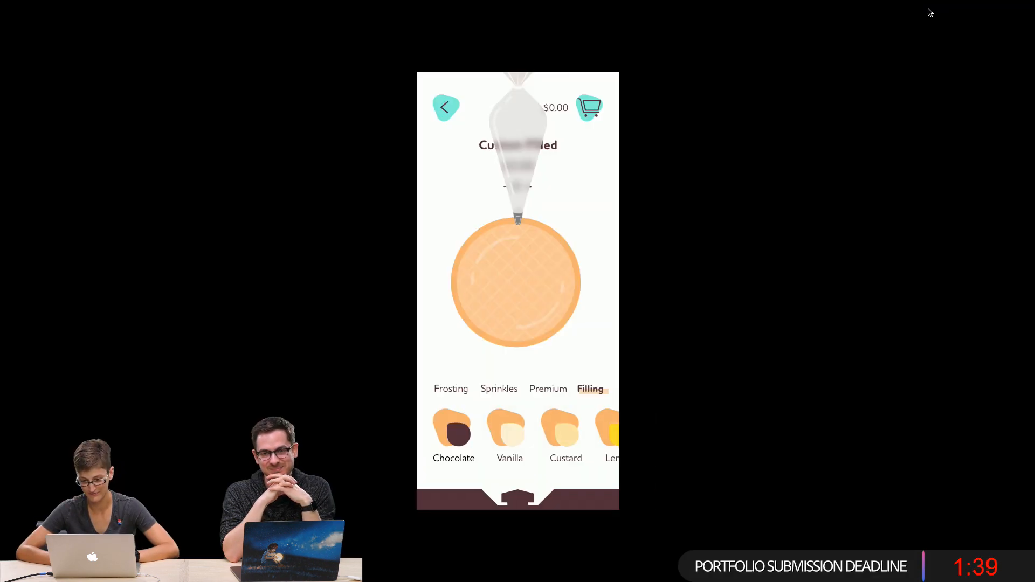
mouse_move(157, 4)
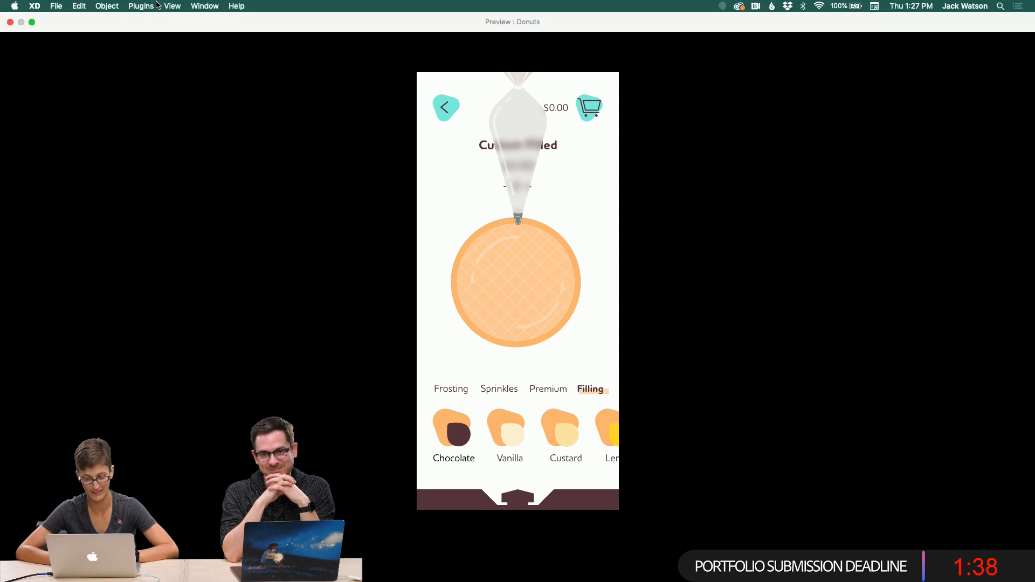
left_click(10, 22)
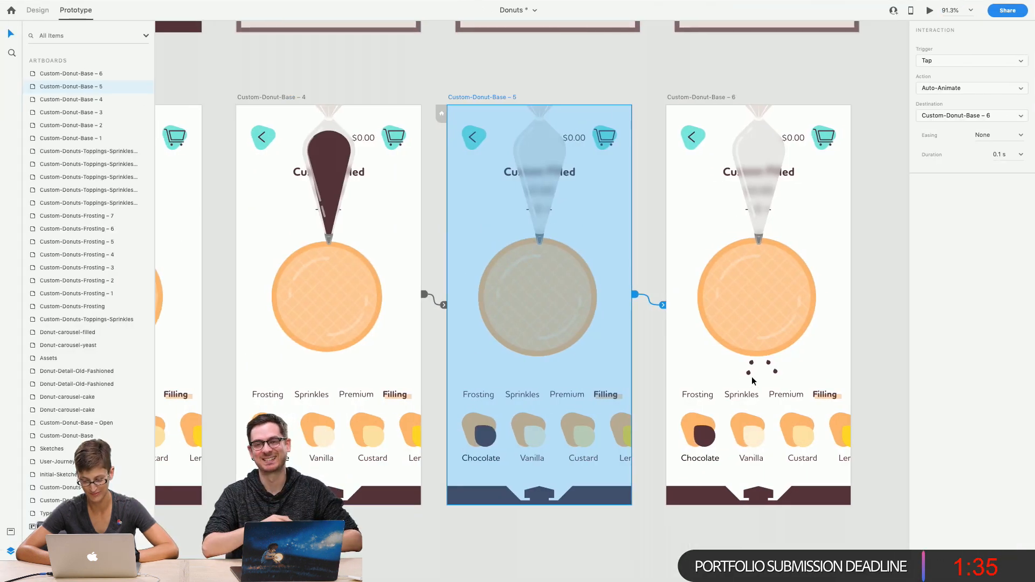
left_click(757, 379)
left_click(750, 372)
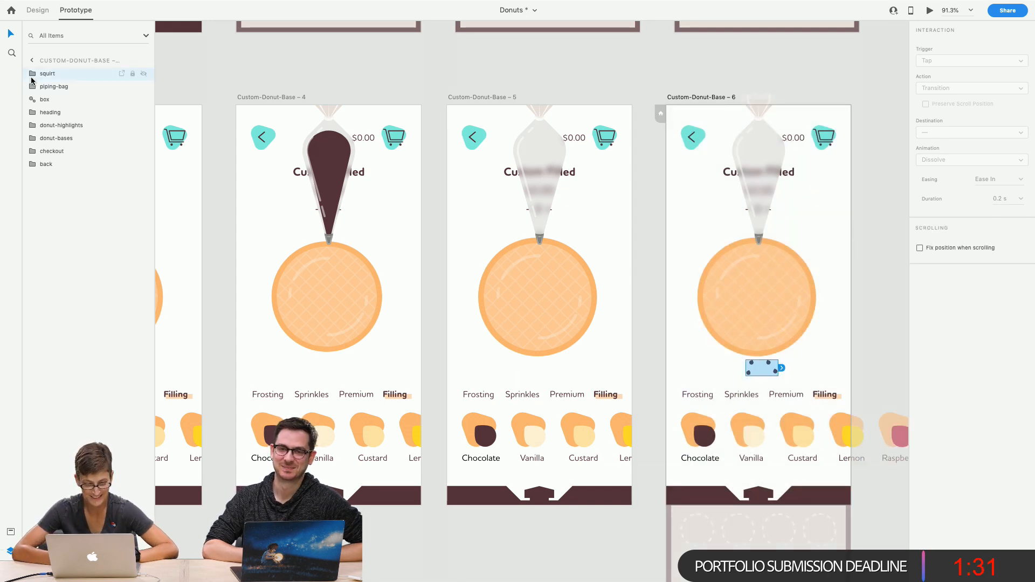
left_click(538, 356)
left_click_drag(550, 378, 538, 361)
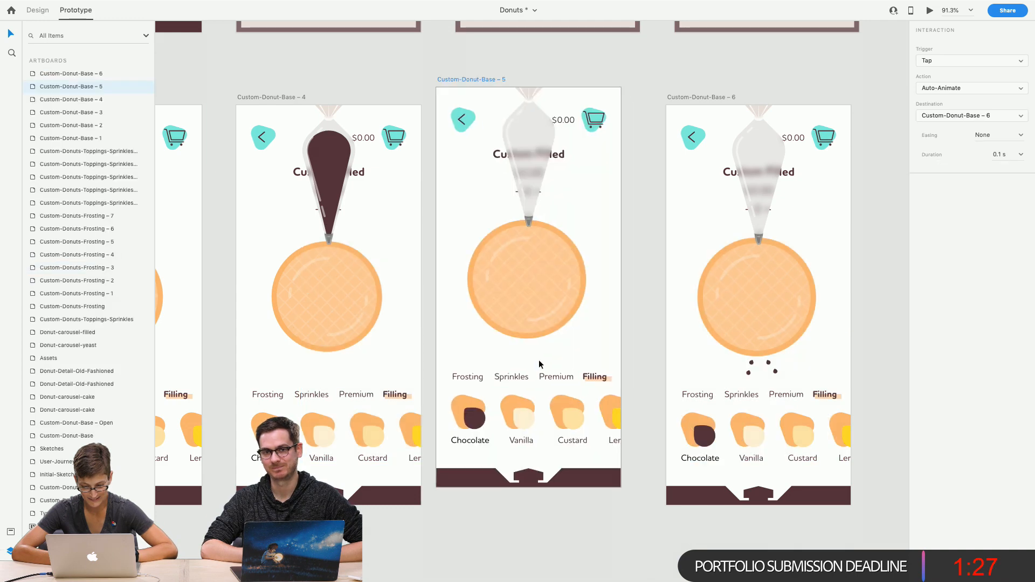
key("super+z")
Return to designing and collapse the donut-bases, donut-highlights and piping-bag layer groups of Custom-Donut-Base – 5
left_click(38, 10)
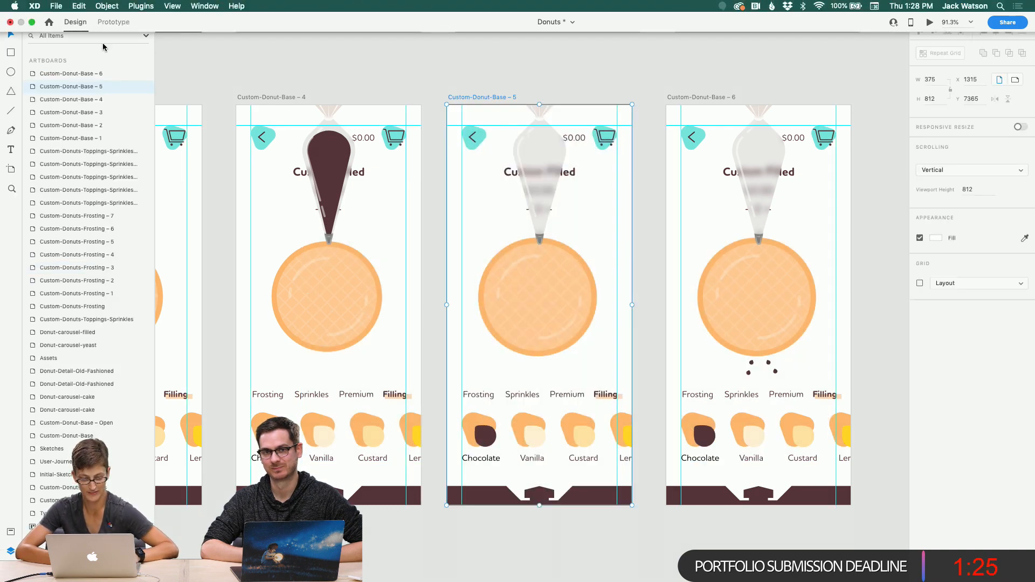
left_click(537, 360)
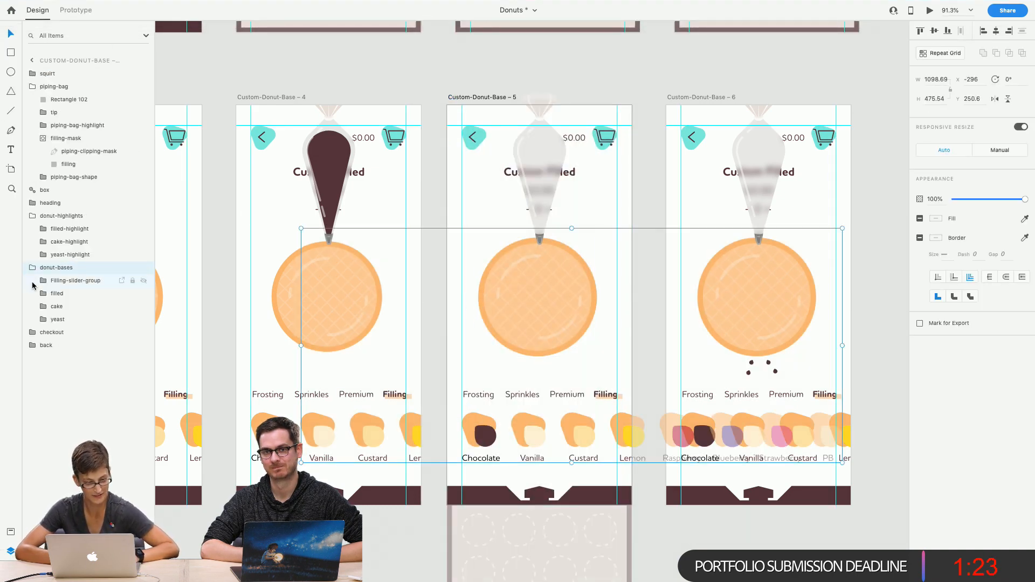
left_click(31, 269)
left_click(31, 216)
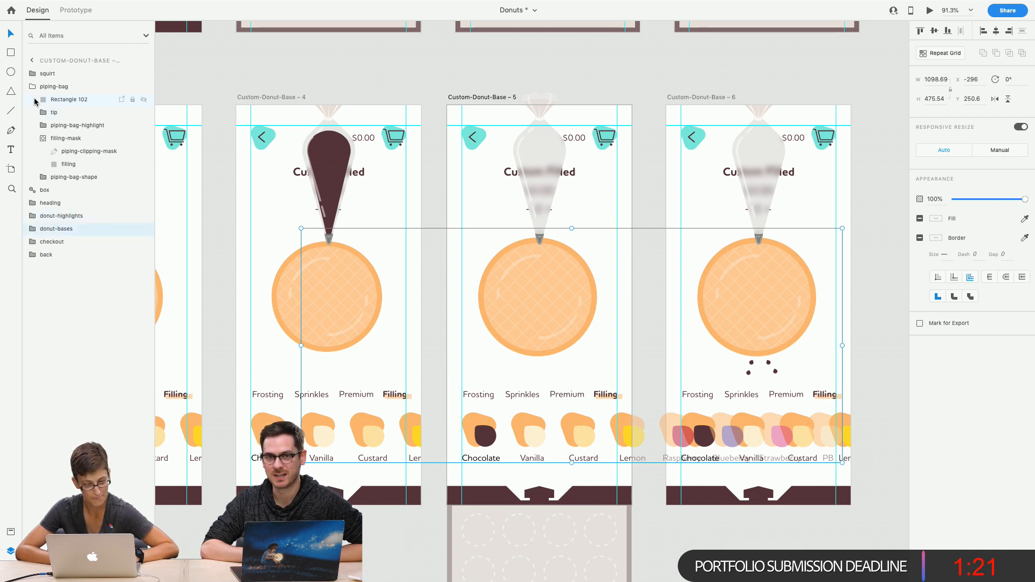
left_click(34, 89)
left_click(267, 72)
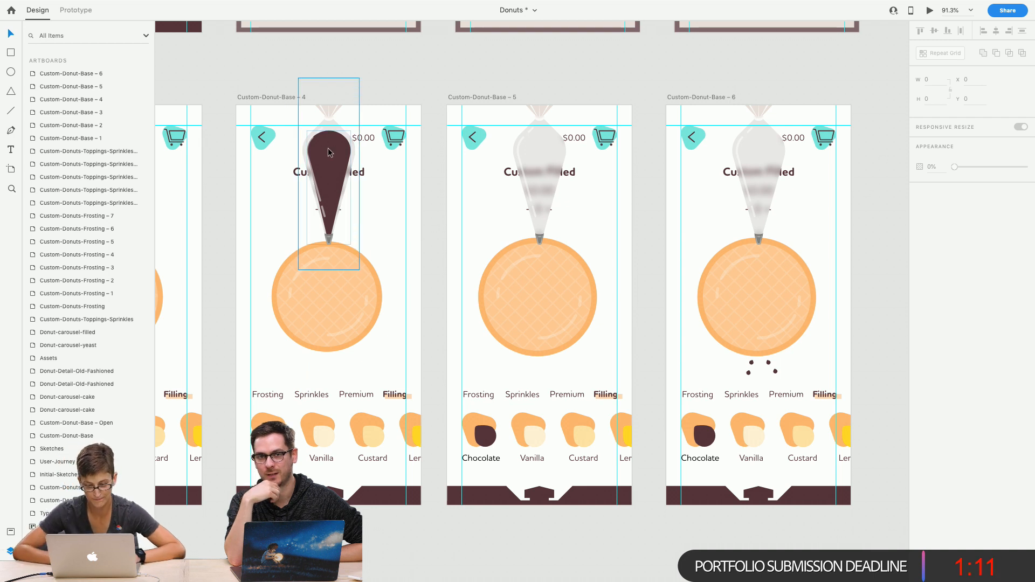
Try to reorder the filling-mask below piping-bag-shape within the piping-bag group on Custom-Donut-Base – 4
double_click(330, 173)
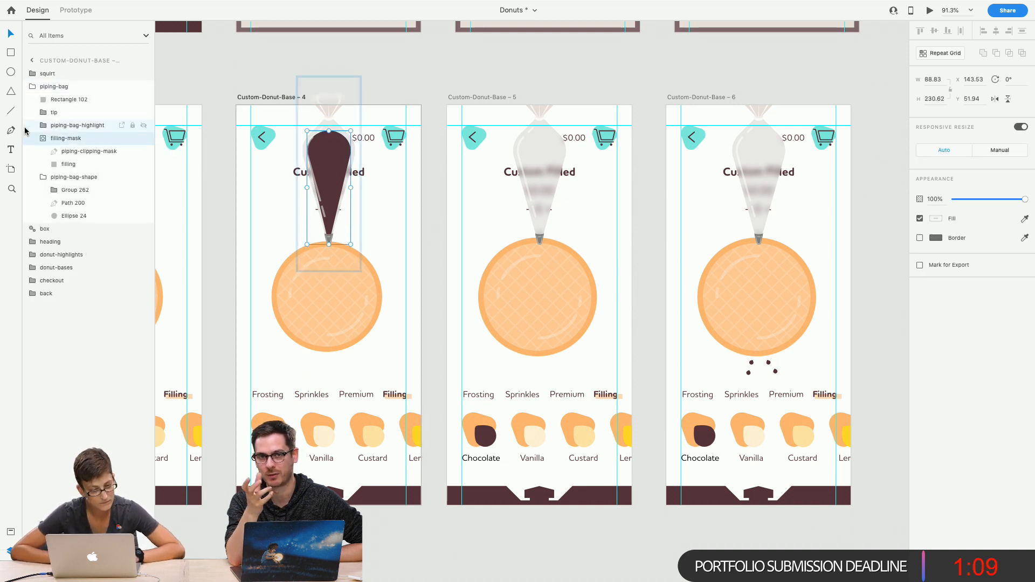
left_click(39, 138)
left_click(39, 151)
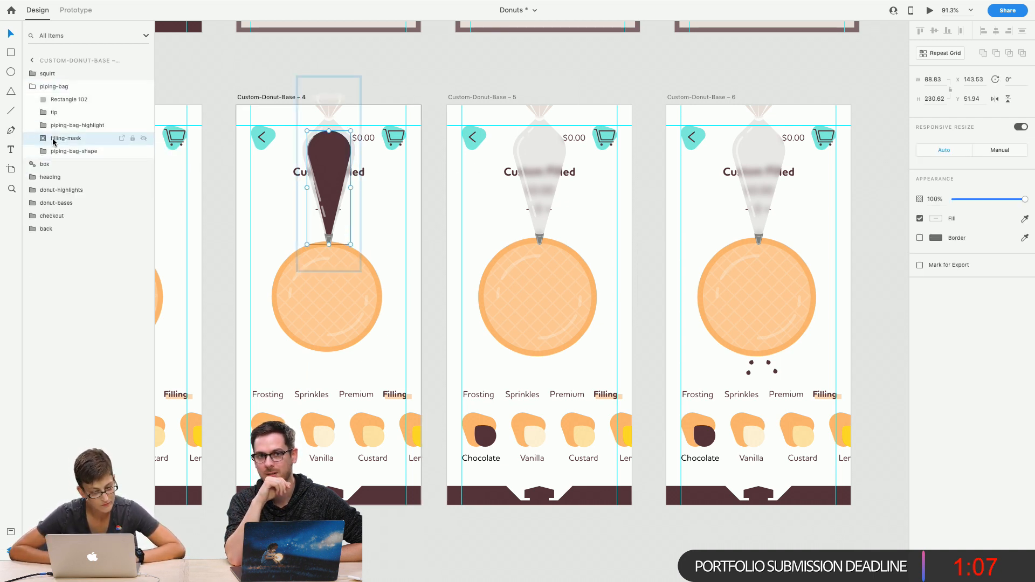
left_click_drag(51, 139, 53, 159)
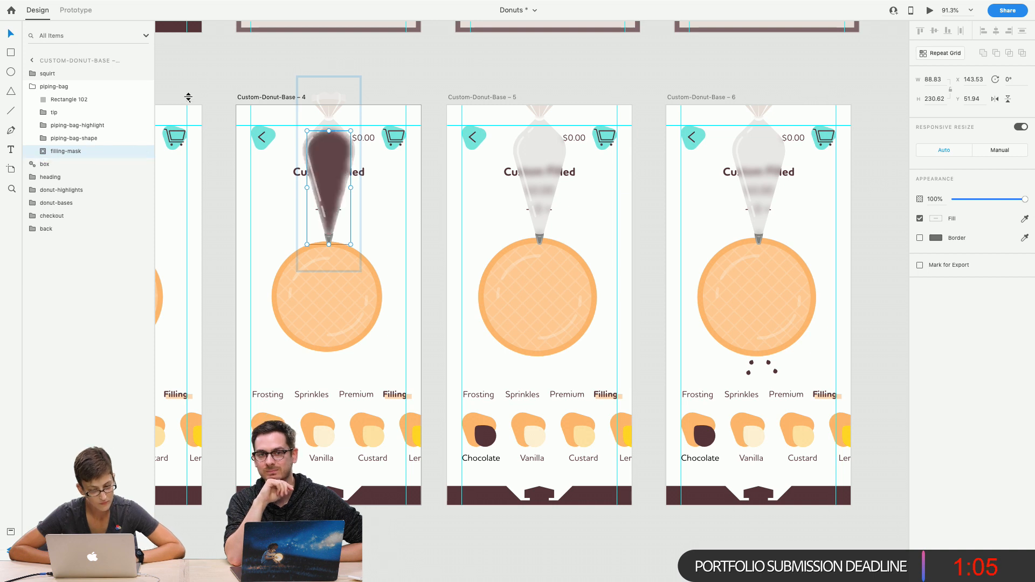
left_click(212, 80)
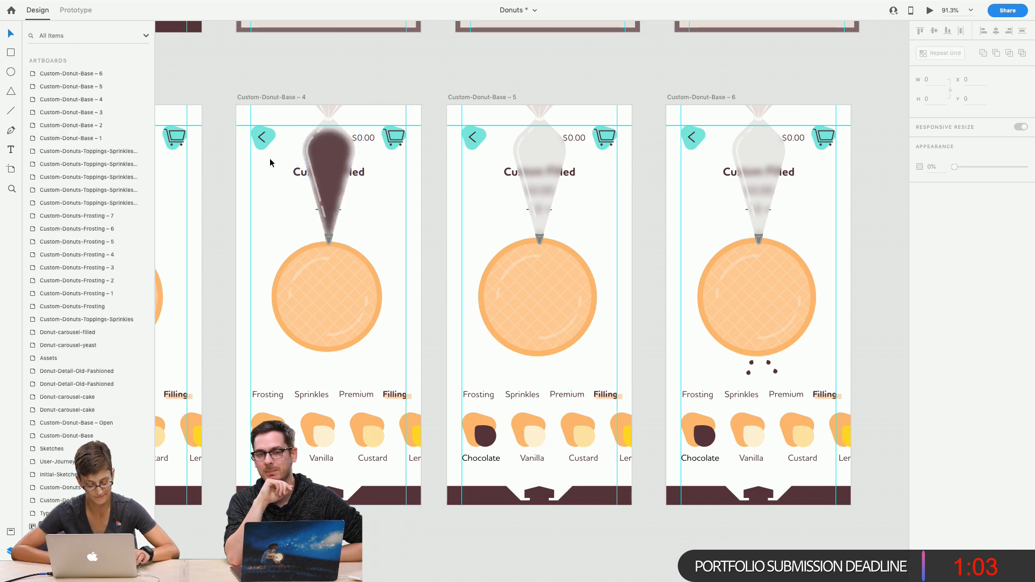
Restore the filling-mask to its place above piping-bag-shape on Custom-Donut-Base – 4 and clear the selection
left_click(286, 202)
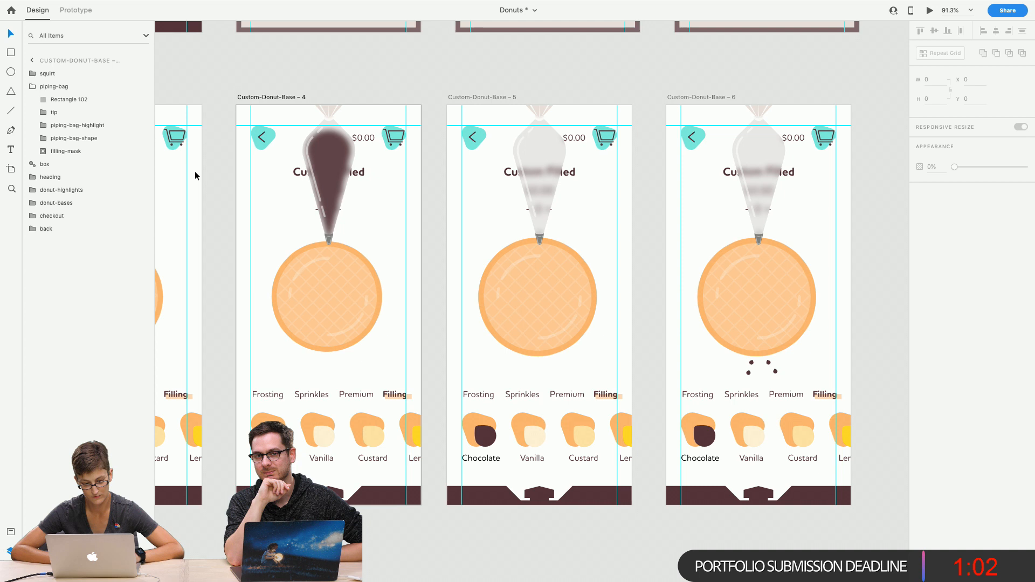
left_click(67, 139)
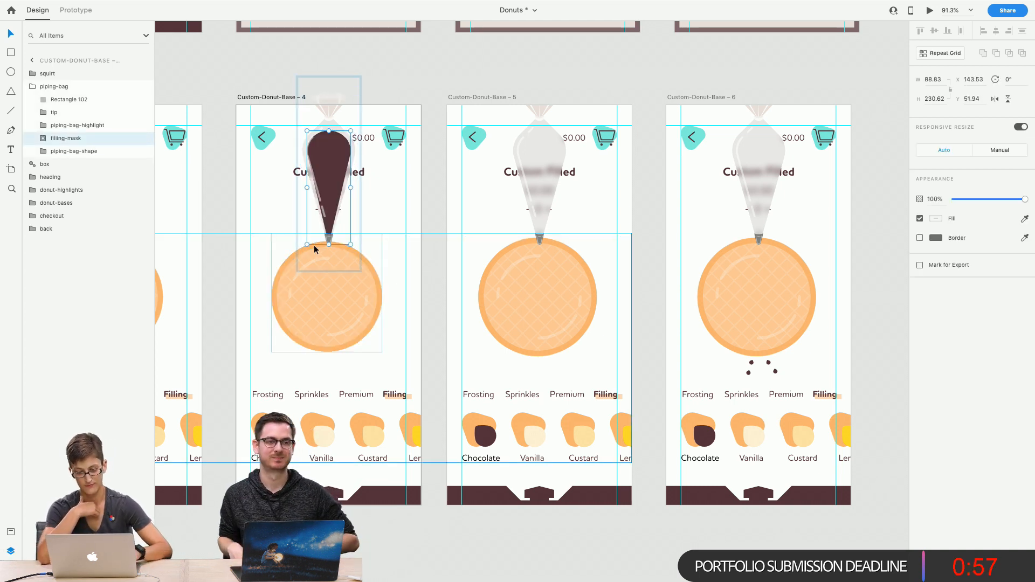
left_click(420, 86)
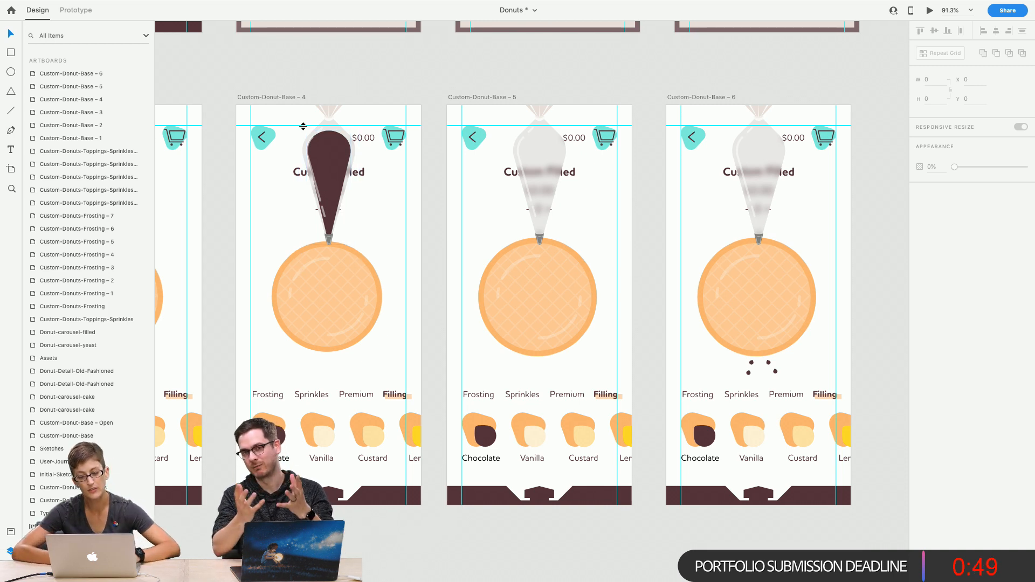
Open the filling-mask on Custom-Donut-Base – 4 and inspect its filling and piping-clipping-mask layers' appearance settings
double_click(333, 144)
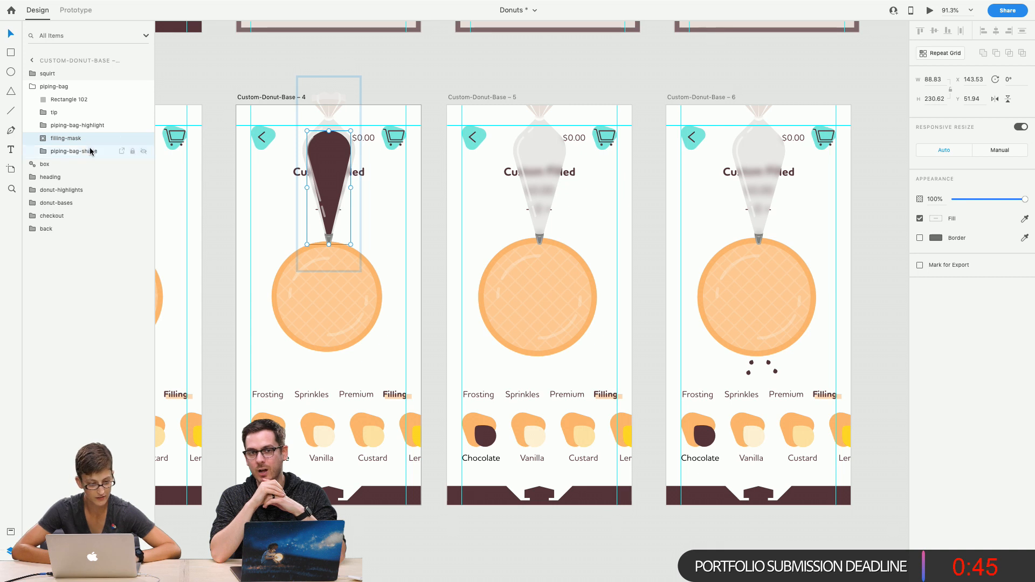
left_click(43, 139)
left_click(70, 165)
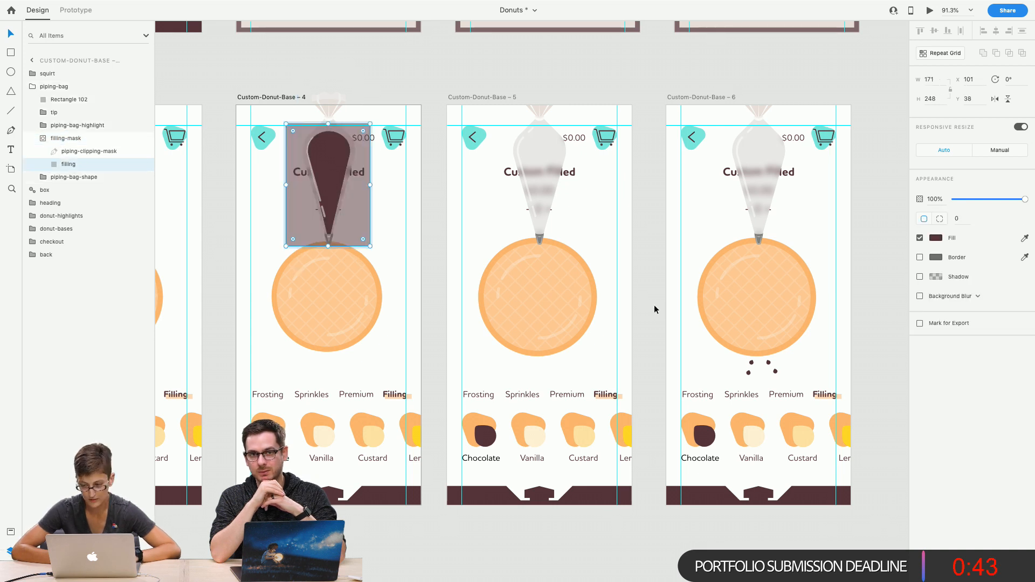
left_click(67, 151)
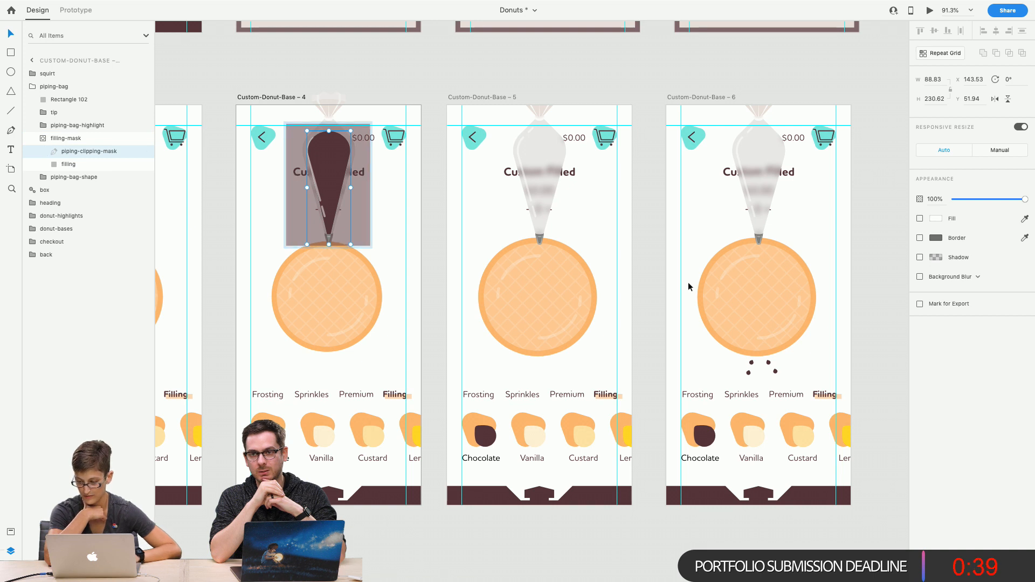
Try a background blur on the piping-clipping-mask, switch it to Object Blur at 0, and undo a trial amount of 39
left_click(919, 277)
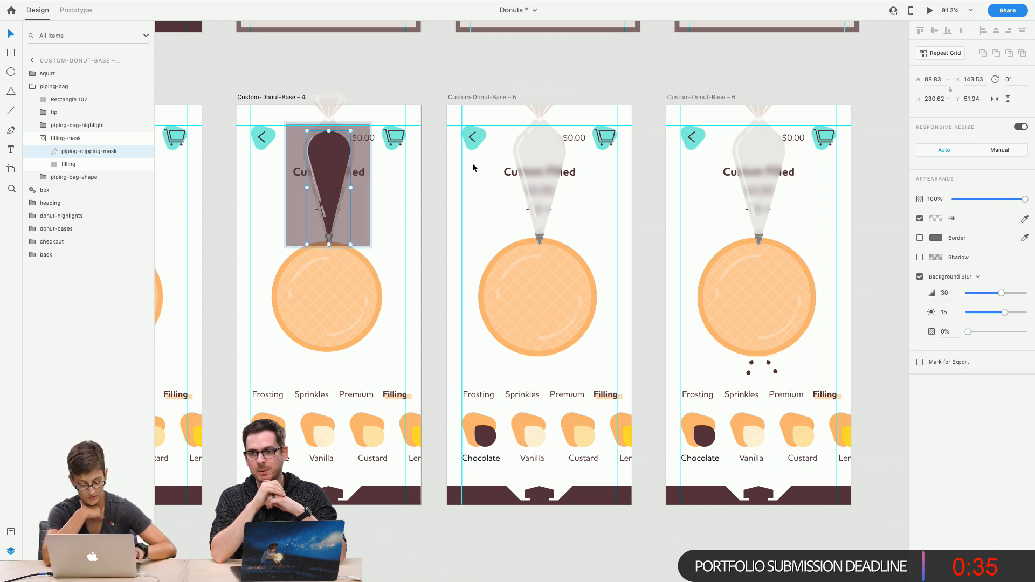
key("super+z")
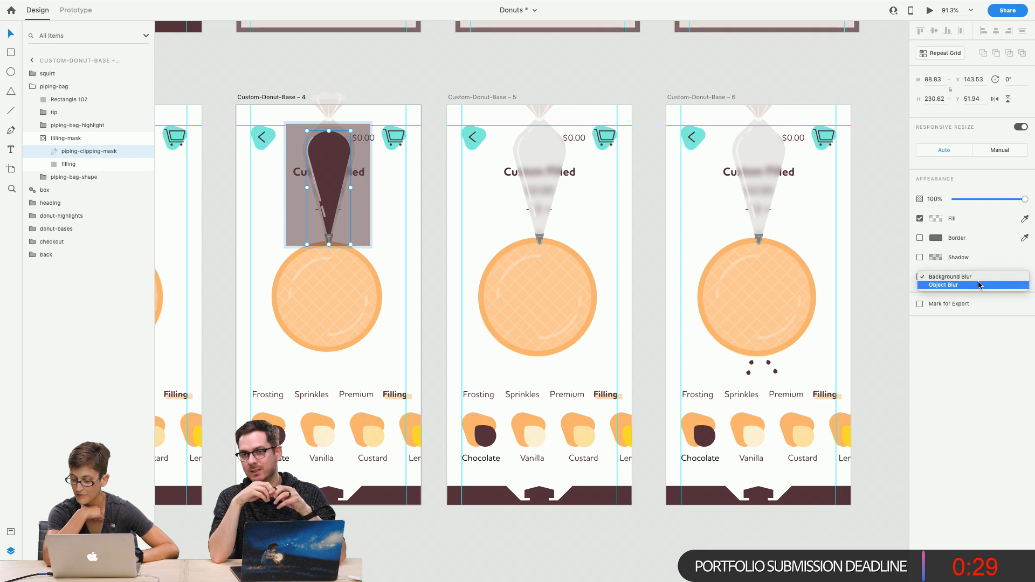
left_click(979, 285)
left_click_drag(970, 293, 849, 296)
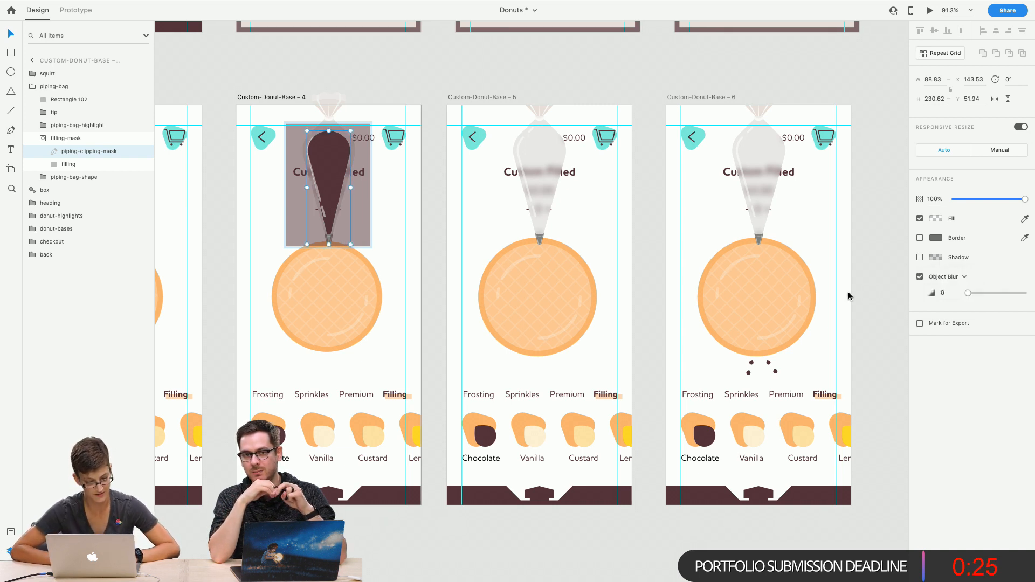
left_click_drag(970, 295, 1018, 297)
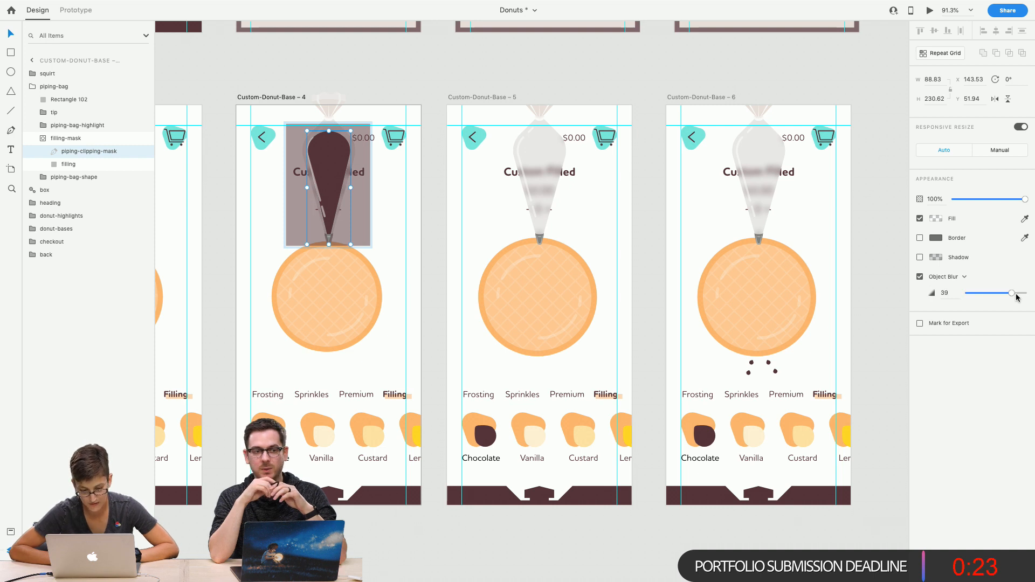
key("ctrl+z")
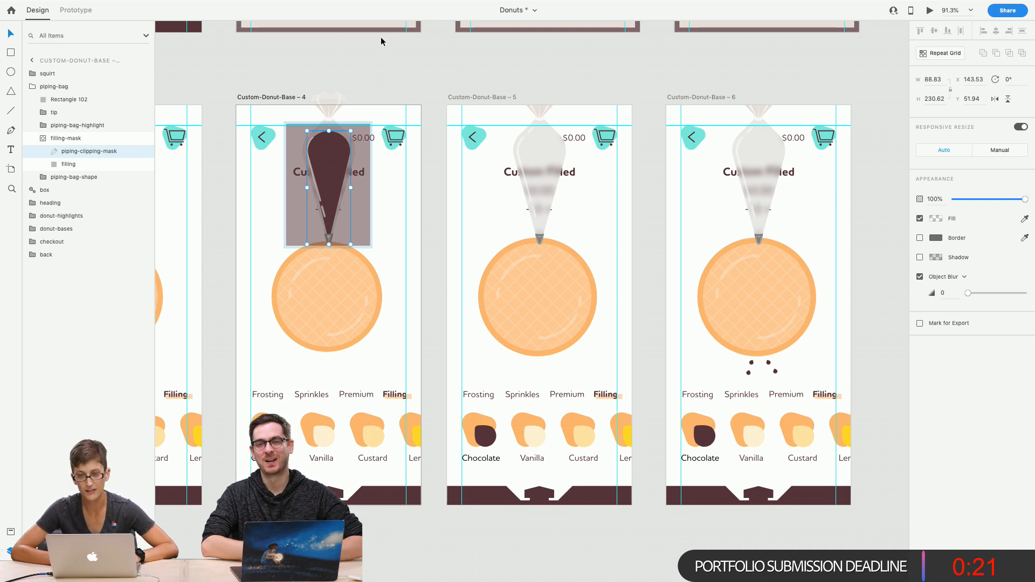
Deselect the piping-clipping-mask and review the Custom-Donut-Base, toppings and frosting artboard rows as a whole
left_click(390, 77)
scroll(389, 77, "left", 5)
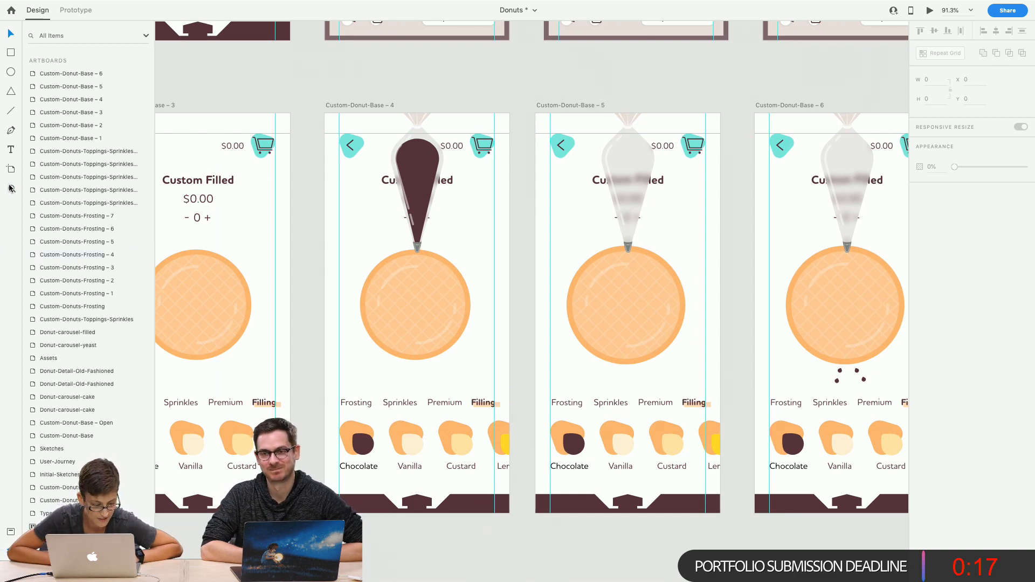
left_click(344, 173, "alt")
left_click(344, 173, "alt")
left_click(344, 173, "alt")
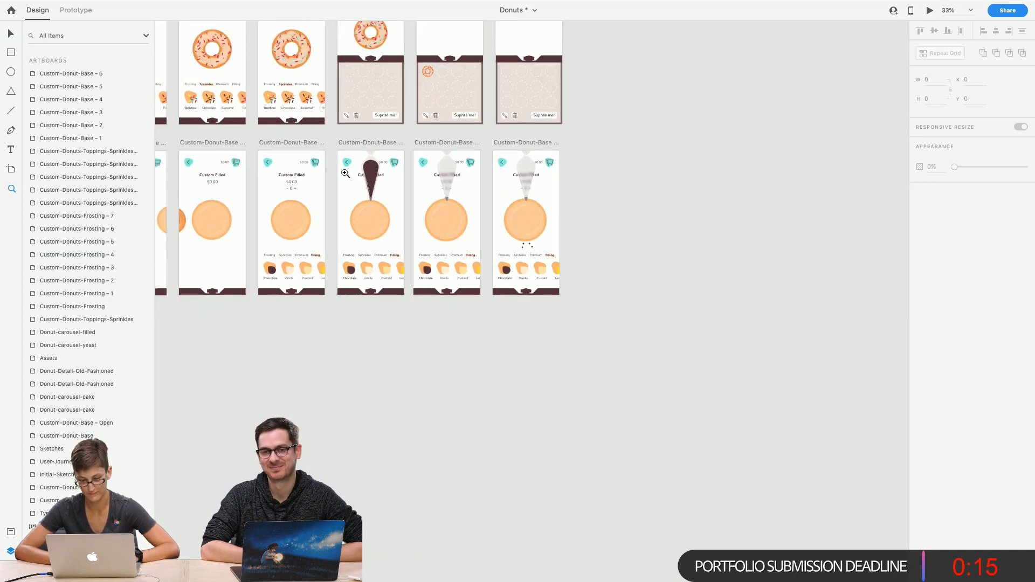
scroll(345, 173, "left", 3)
scroll(345, 173, "up", 2)
scroll(345, 173, "left", 2)
scroll(345, 173, "up", 1)
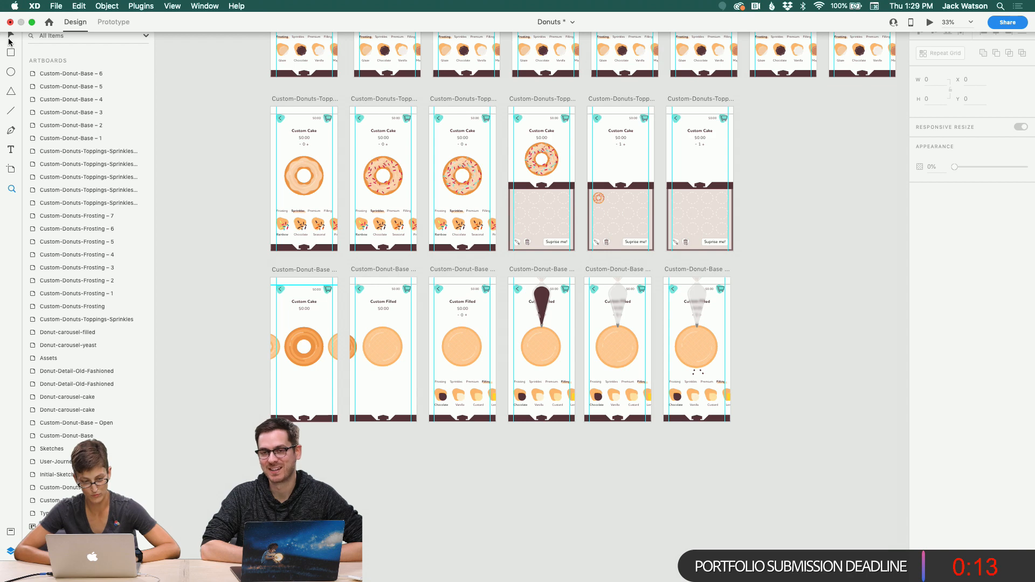
scroll(197, 201, "up", 6)
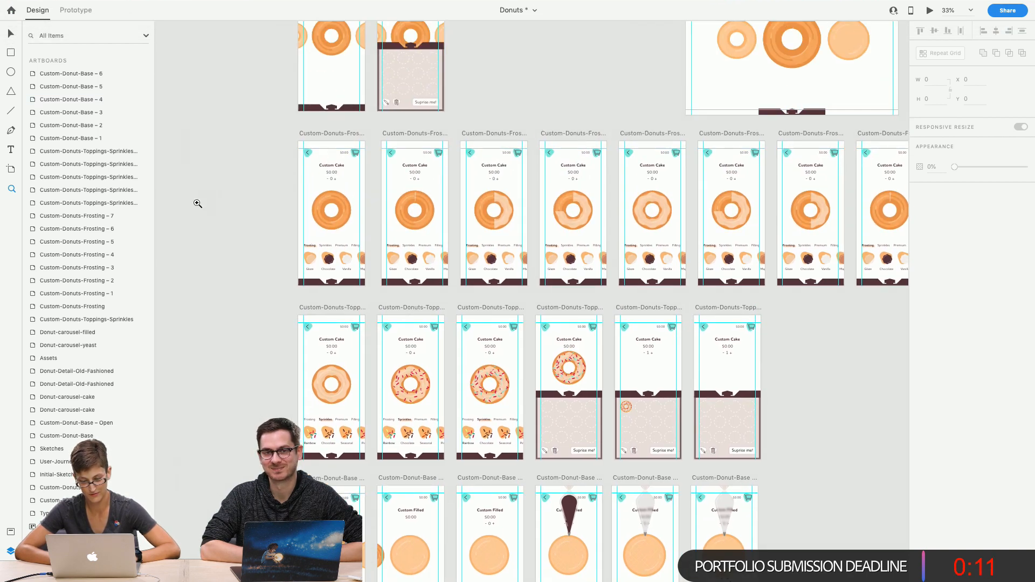
scroll(197, 201, "down", 2)
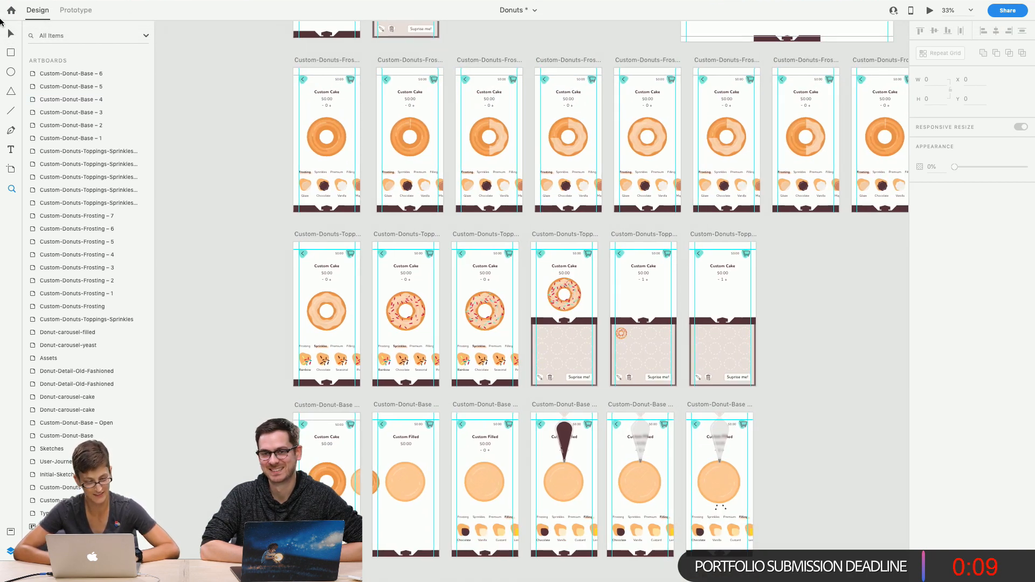
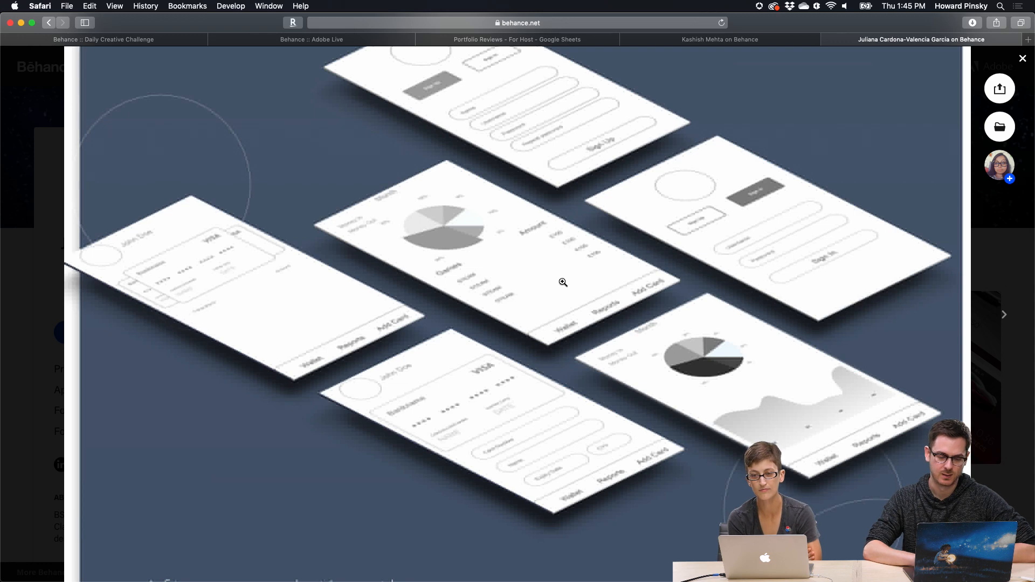
On Behance in Safari, review the Money Management App project's wireframes, final phone screens, colour scheme and font section
scroll(563, 282, "down", 10)
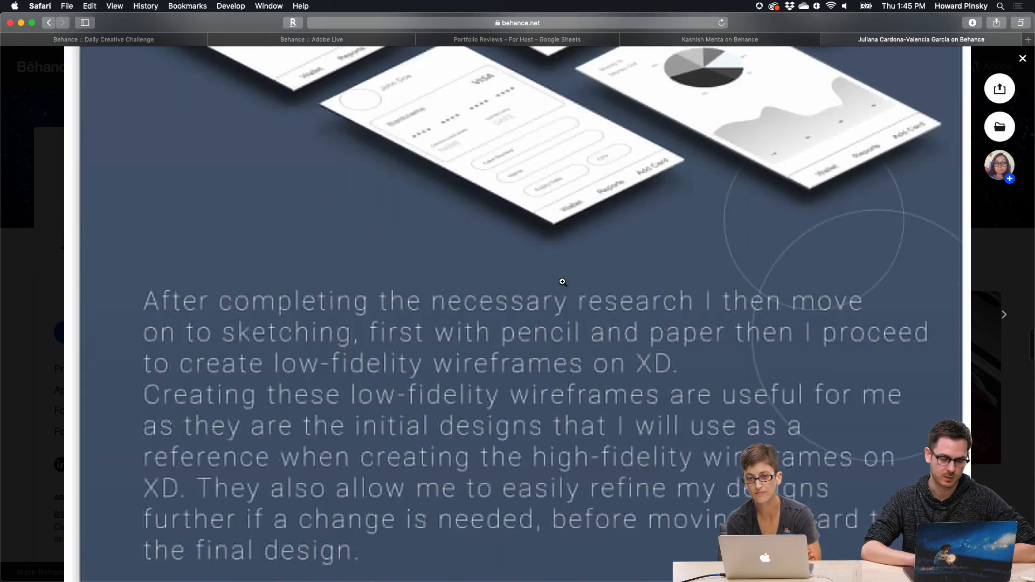
scroll(562, 281, "down", 10)
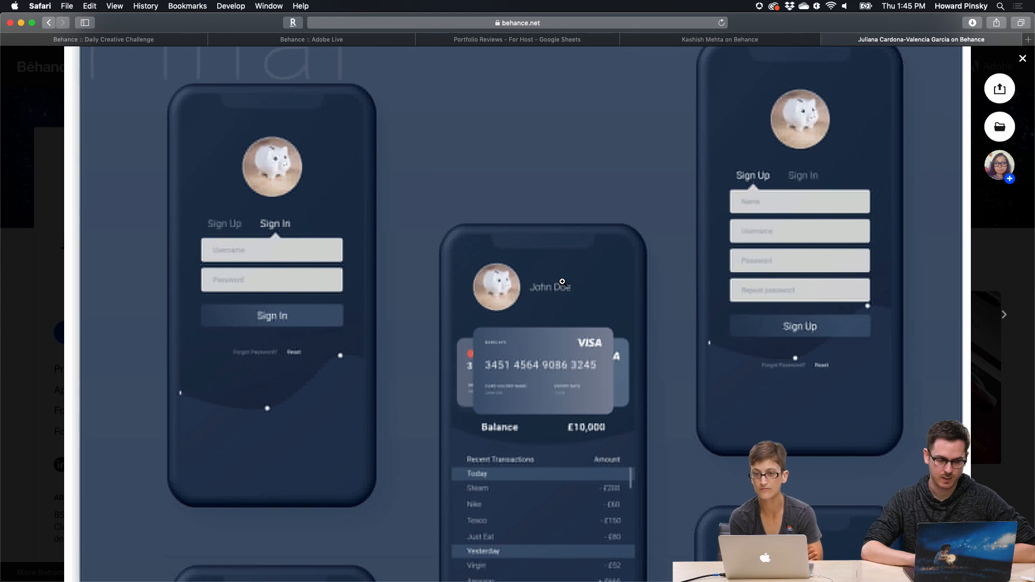
scroll(563, 281, "down", 2)
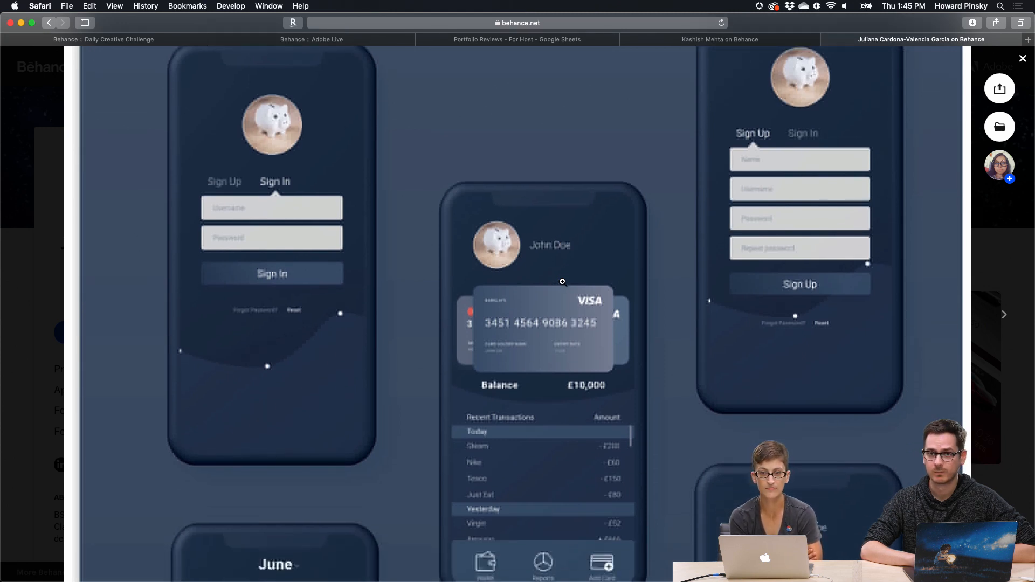
scroll(562, 281, "down", 3)
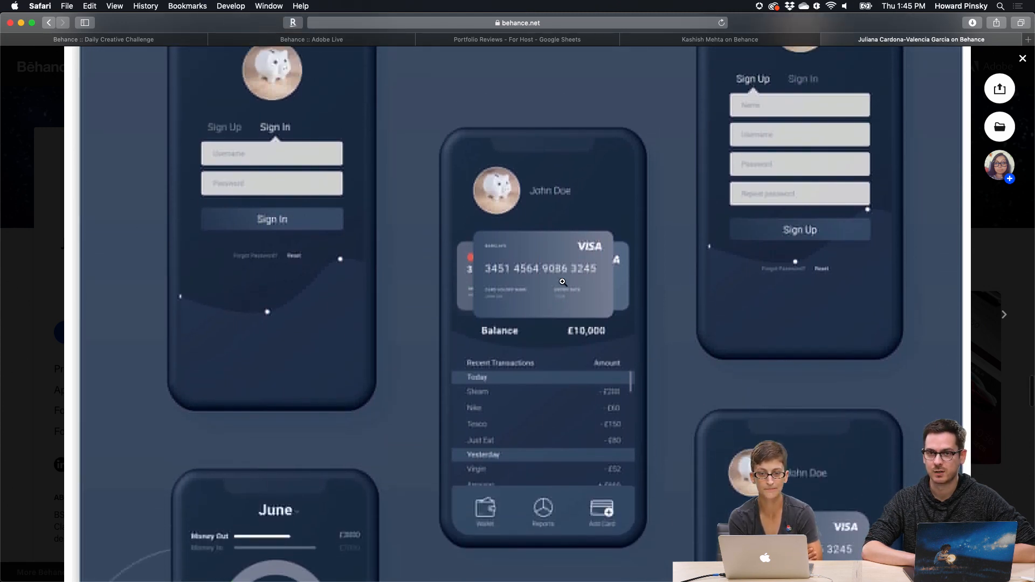
scroll(563, 281, "up", 1)
scroll(562, 281, "down", 15)
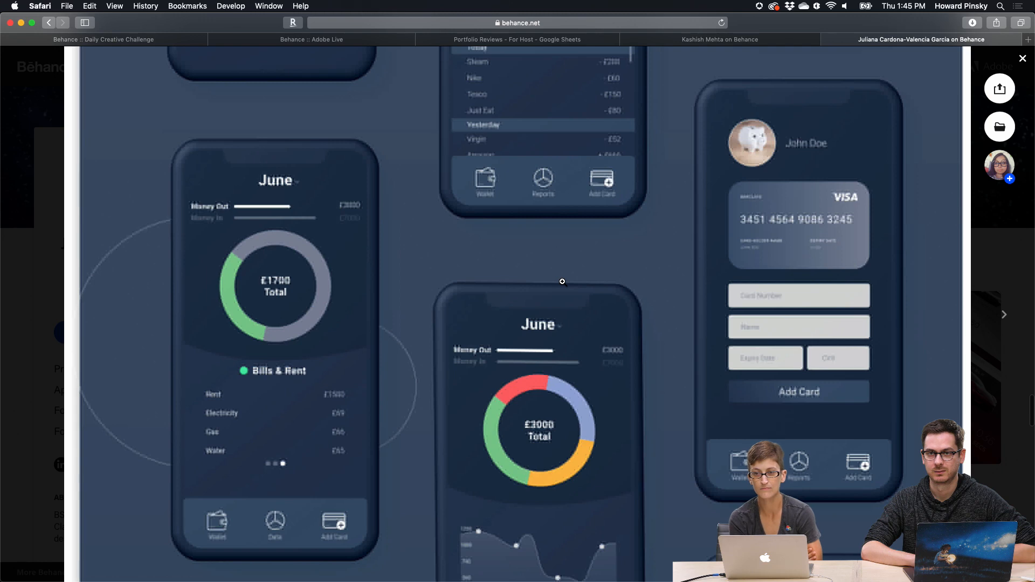
scroll(562, 282, "up", 1)
scroll(562, 282, "down", 6)
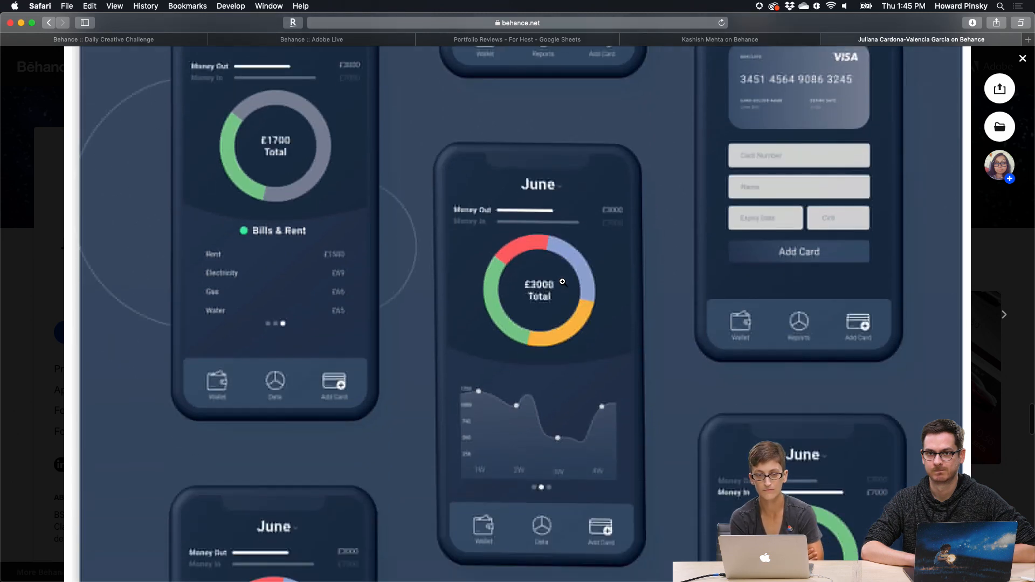
scroll(562, 281, "down", 14)
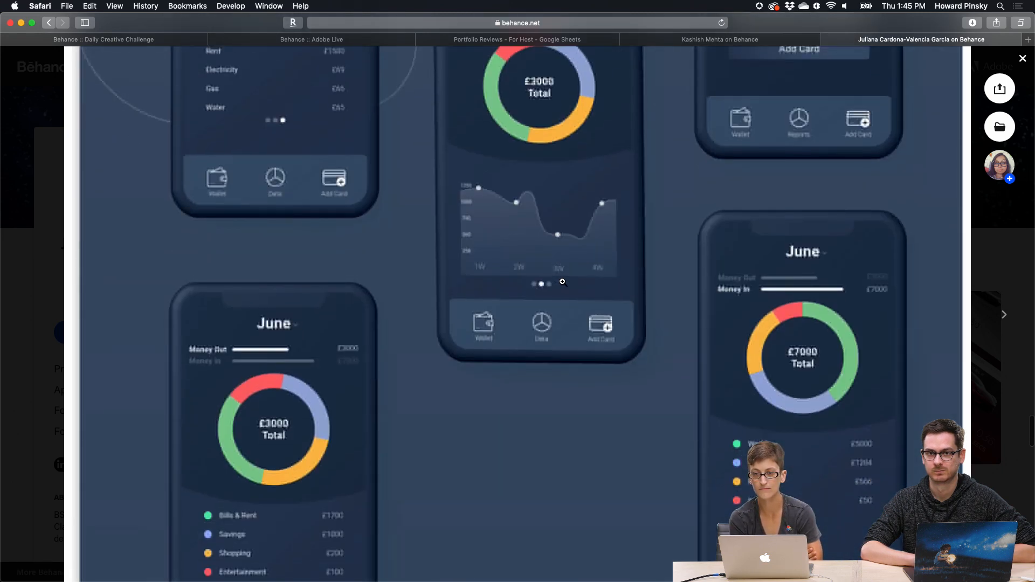
scroll(562, 282, "down", 20)
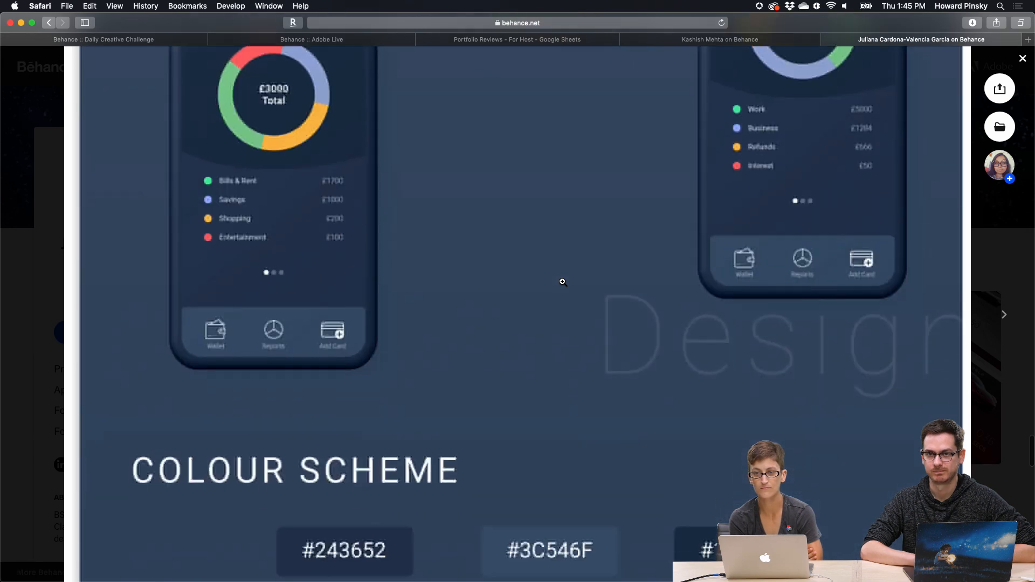
scroll(562, 281, "down", 17)
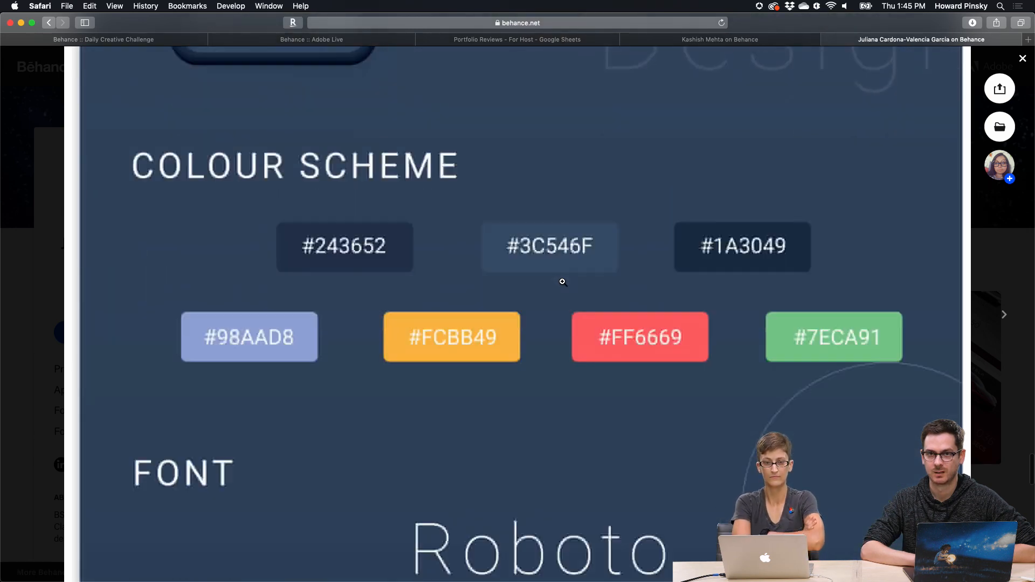
scroll(562, 282, "down", 16)
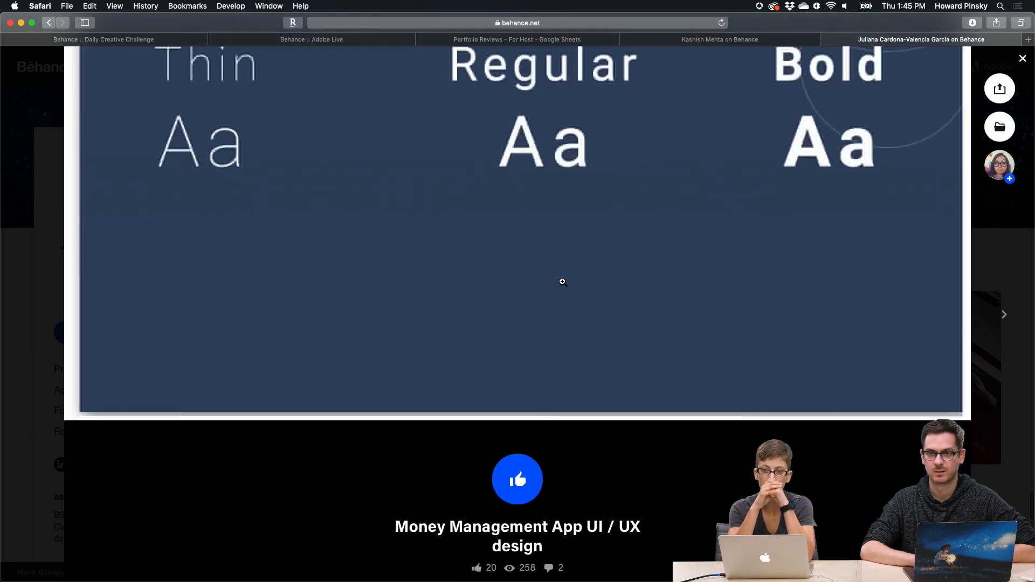
scroll(563, 284, "up", 16)
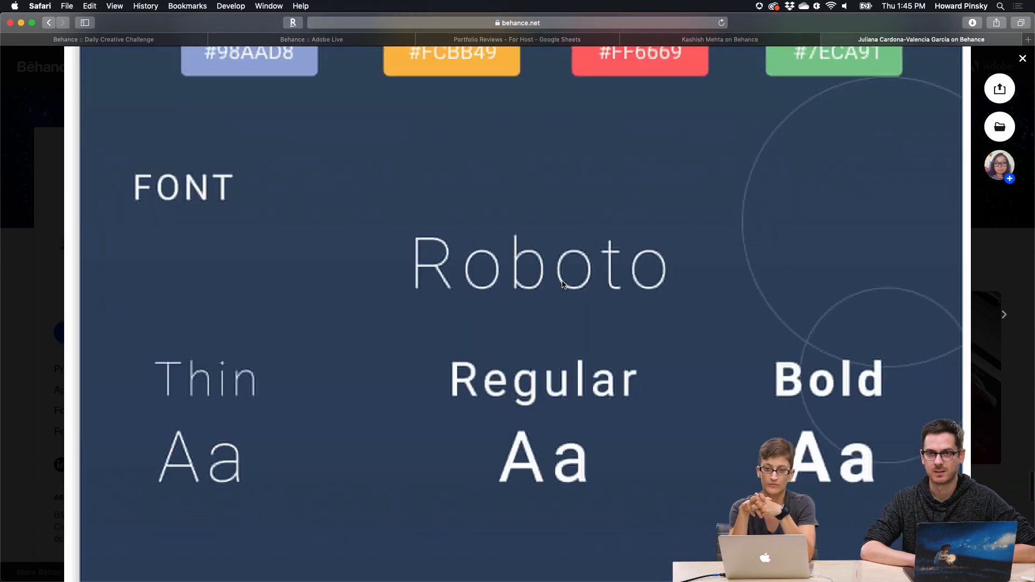
Re-examine the money management app's final screens from the June reports back to the sign-in and sign-up designs
scroll(562, 281, "up", 20)
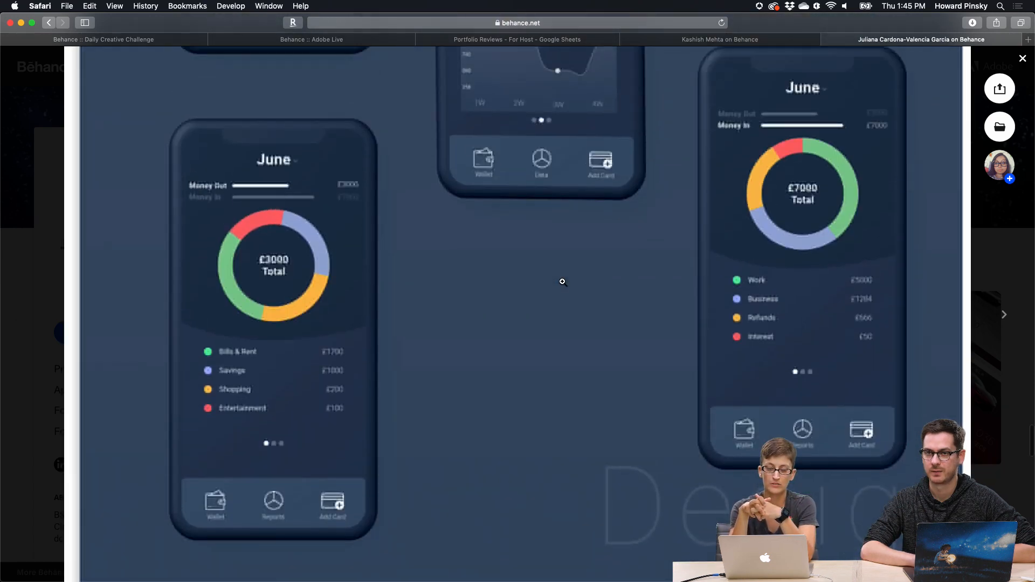
scroll(562, 281, "up", 6)
scroll(562, 282, "up", 7)
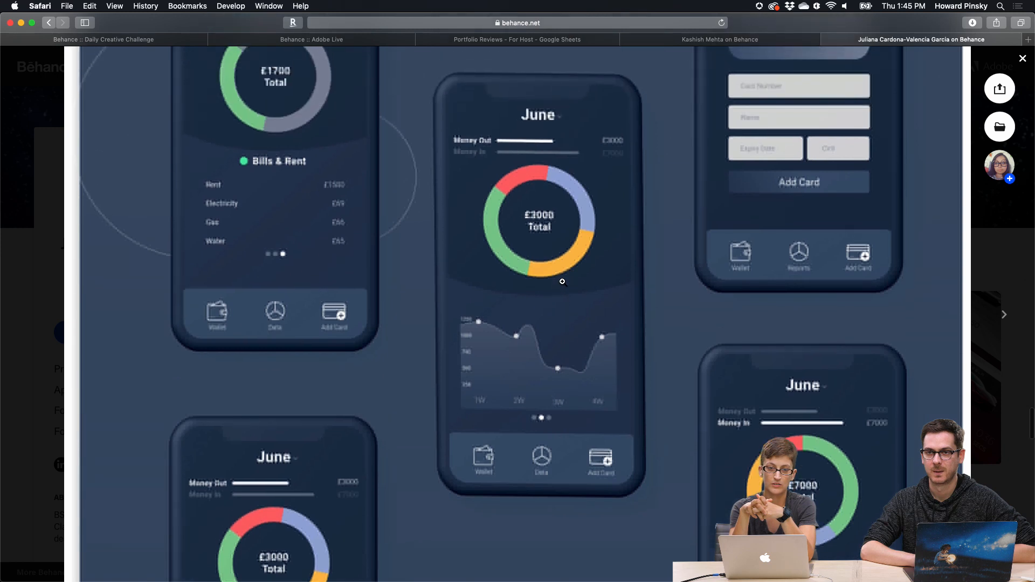
scroll(562, 282, "up", 5)
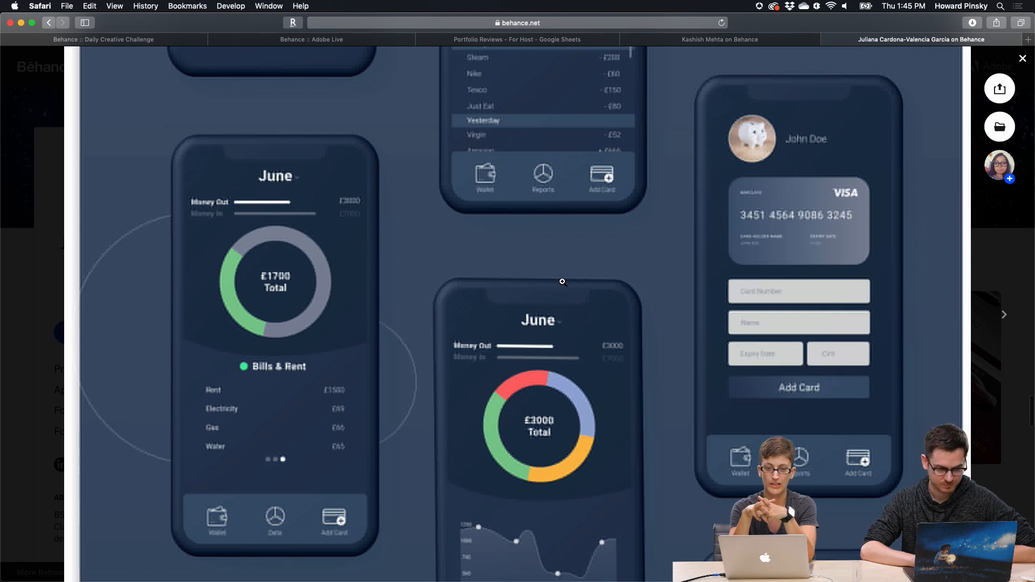
scroll(563, 282, "up", 11)
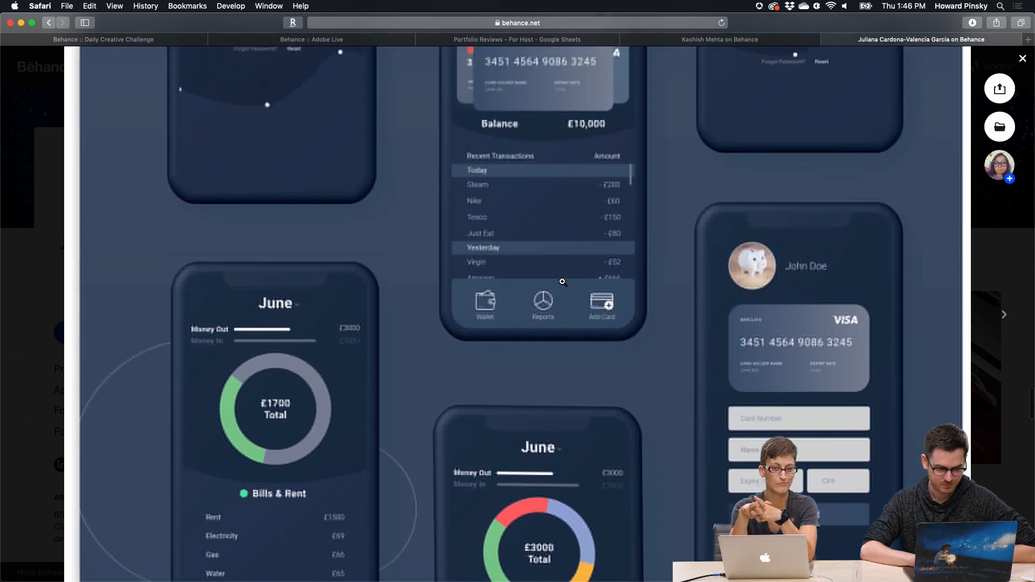
scroll(562, 281, "up", 2)
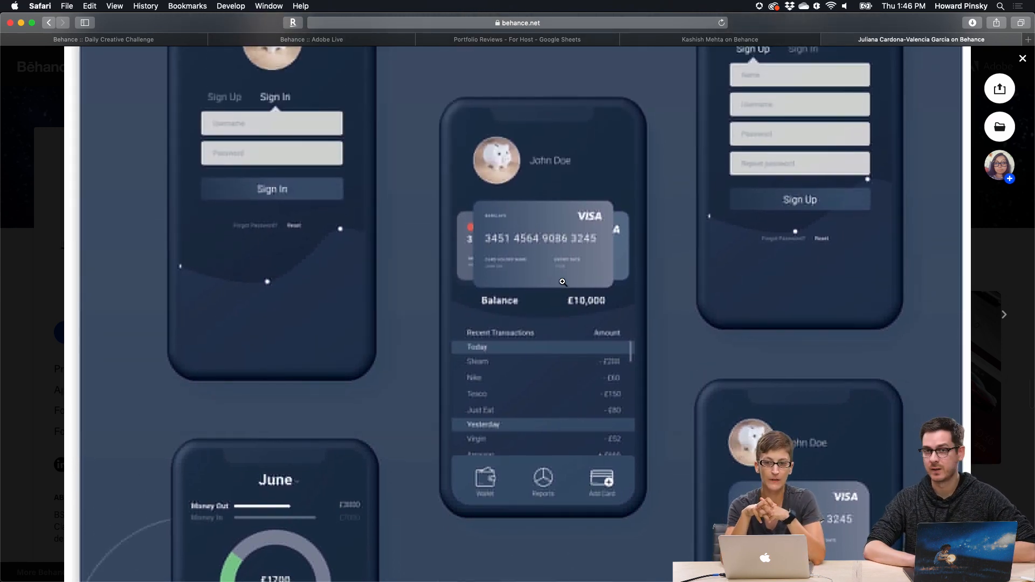
scroll(562, 281, "up", 5)
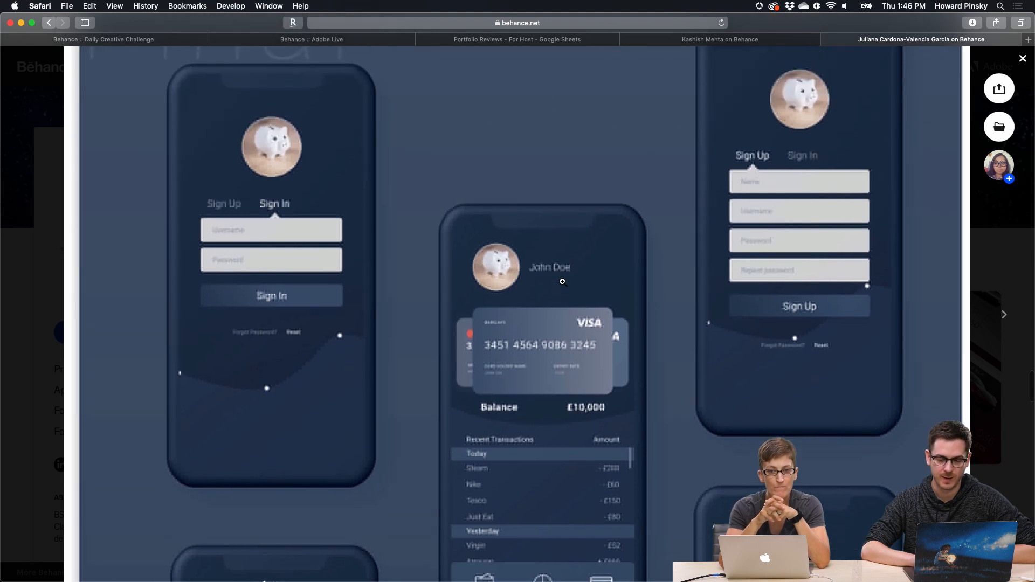
scroll(562, 281, "up", 5)
scroll(563, 281, "down", 3)
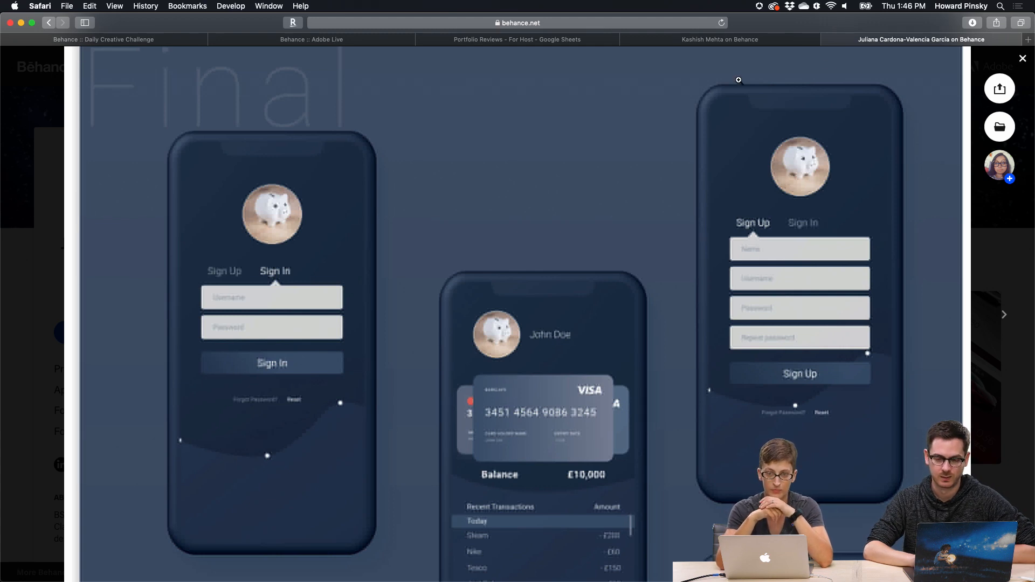
Close the money management project, open the UX/UI design - Tesla Countdown Timer project from the same profile and watch its video
left_click(1024, 62)
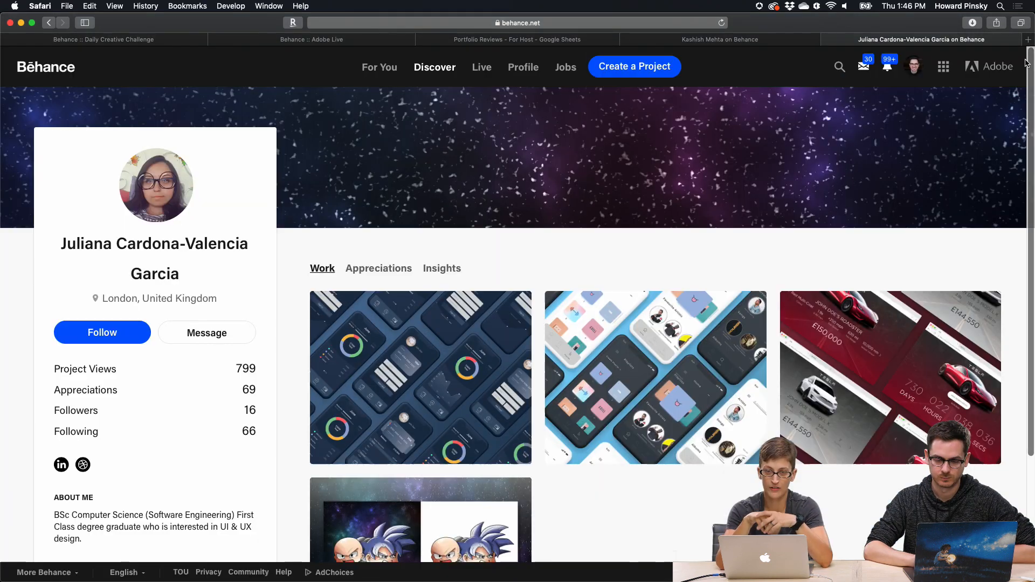
scroll(830, 242, "down", 3)
left_click(801, 245)
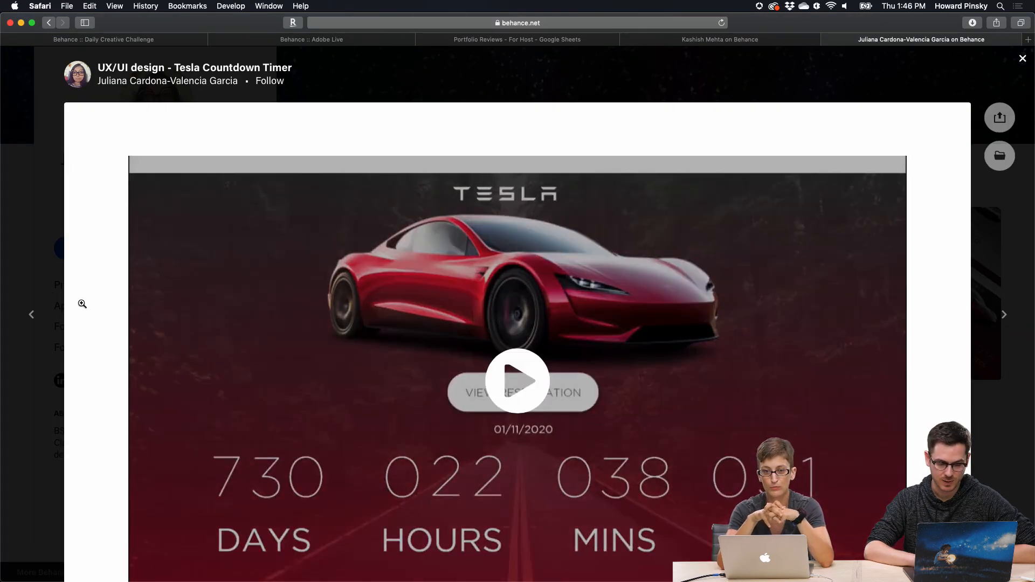
scroll(82, 304, "down", 2)
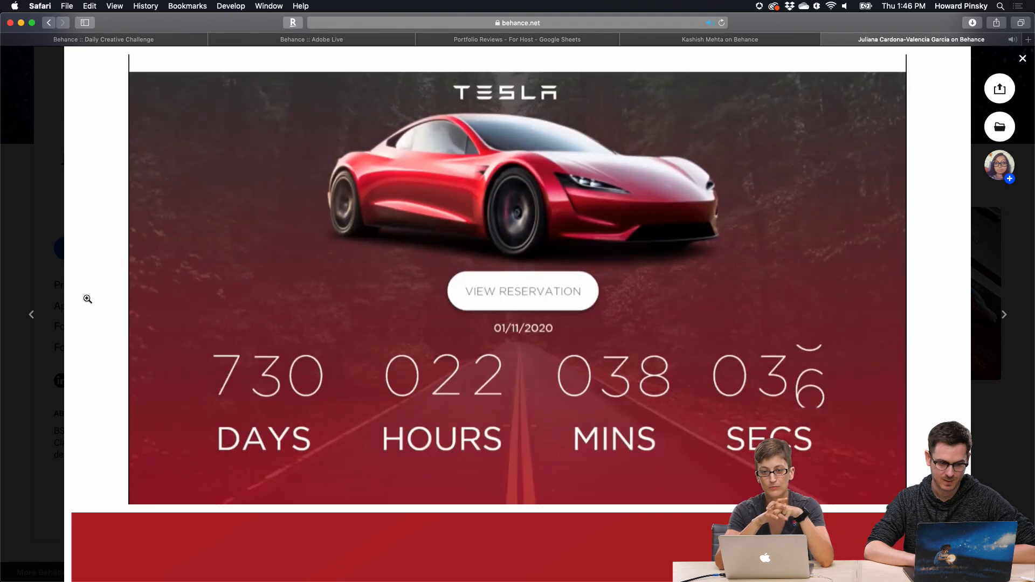
scroll(110, 285, "up", 1)
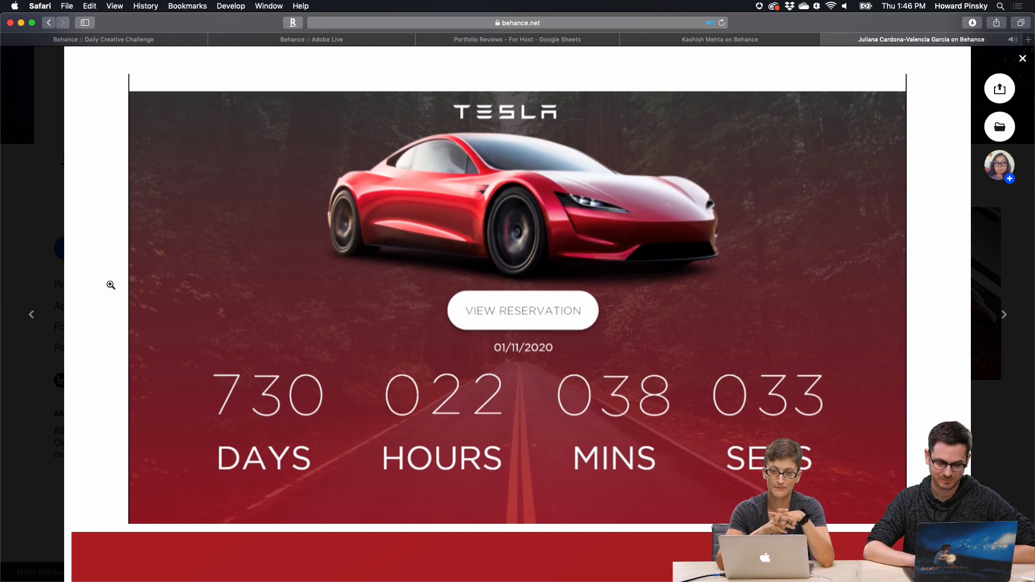
mouse_move(321, 280)
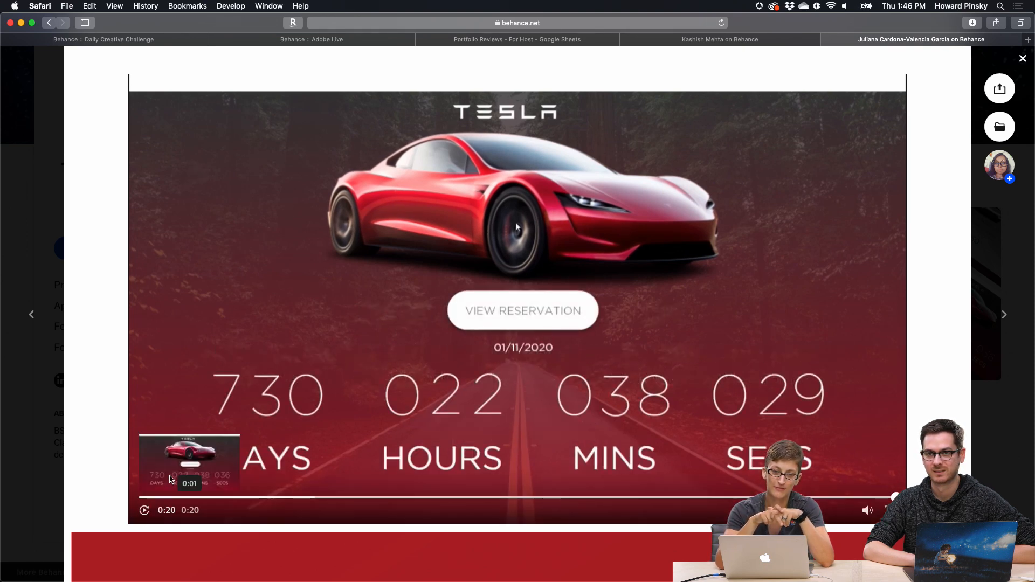
Read the Tesla Countdown Timer project's description and its workflow list below the video
scroll(210, 381, "down", 5)
scroll(211, 381, "down", 7)
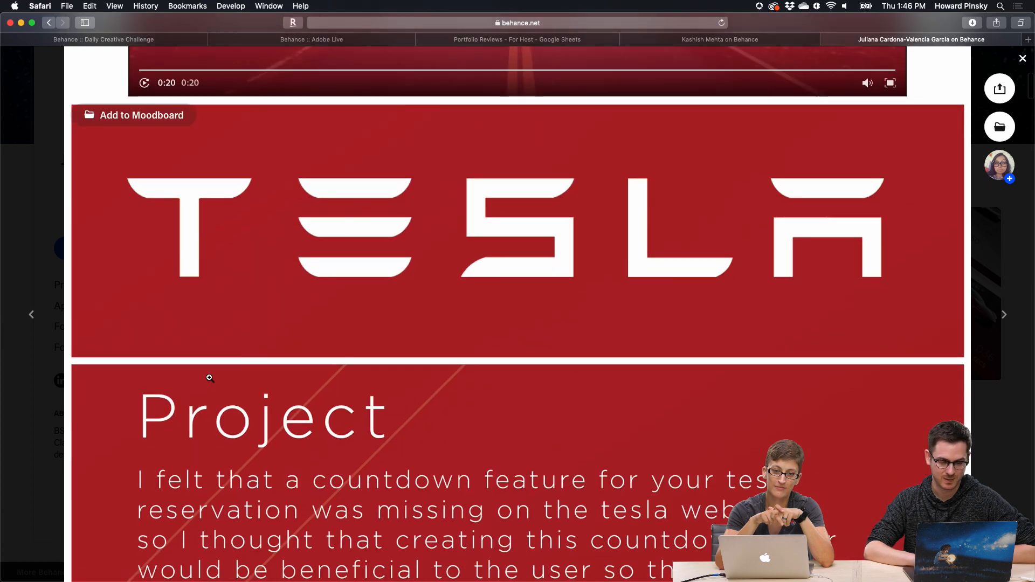
scroll(209, 378, "up", 1)
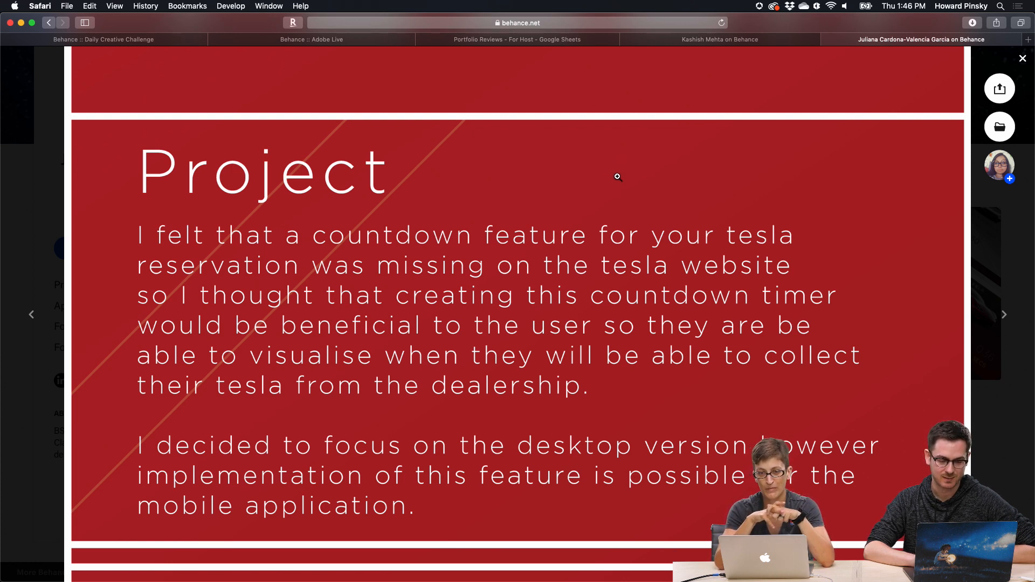
scroll(628, 188, "down", 1)
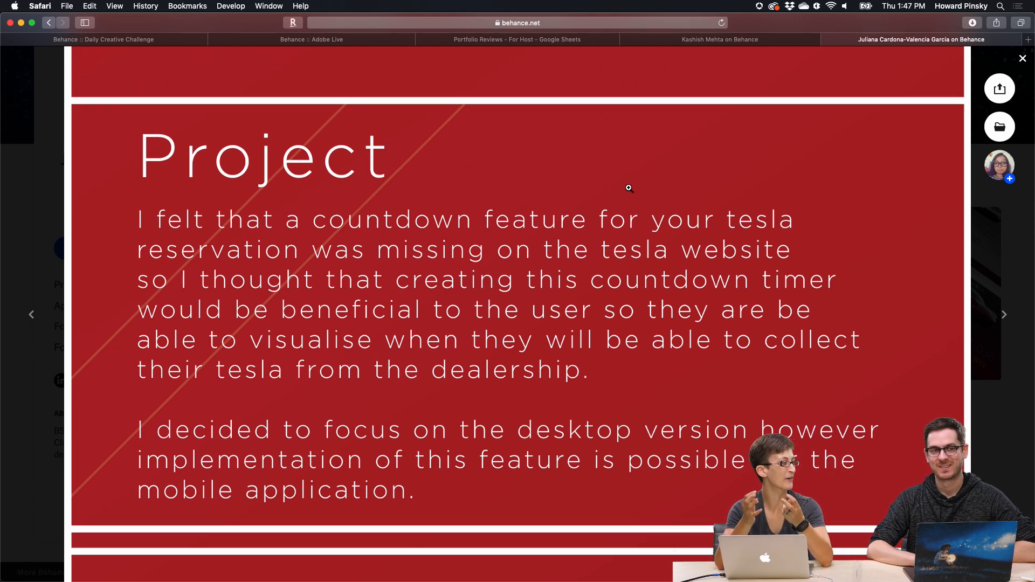
left_click(628, 188)
left_click(629, 188)
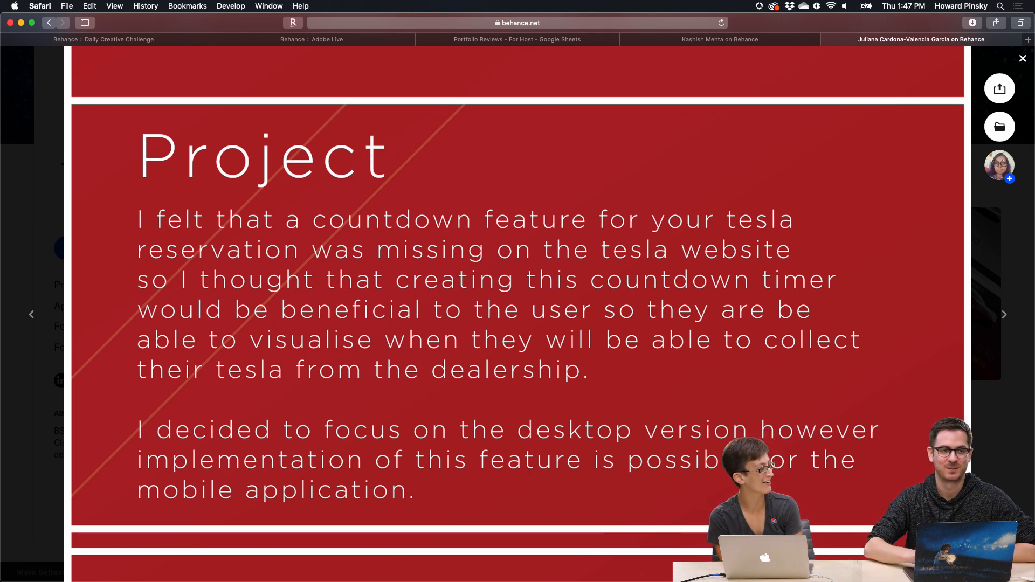
scroll(518, 312, "down", 7)
scroll(518, 312, "down", 3)
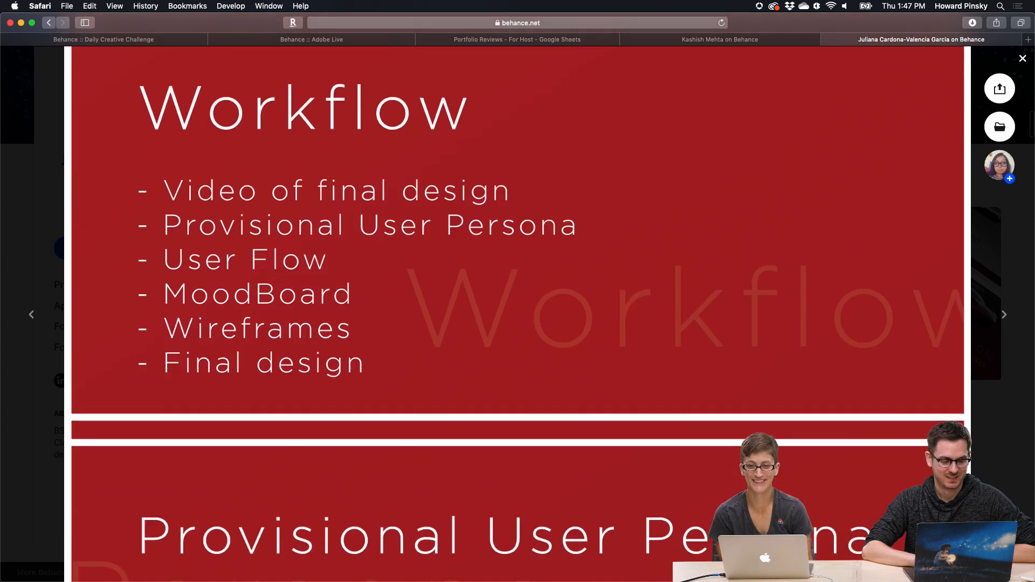
Review the Provisional User Persona section, including its information, hobbies, goals and the designer's explanation
scroll(518, 312, "down", 7)
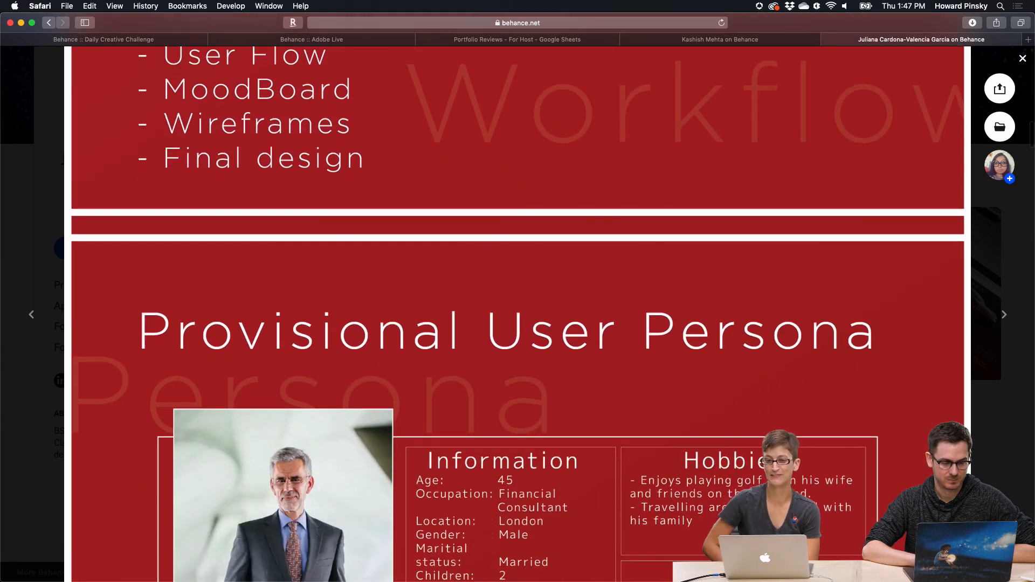
scroll(517, 313, "down", 1)
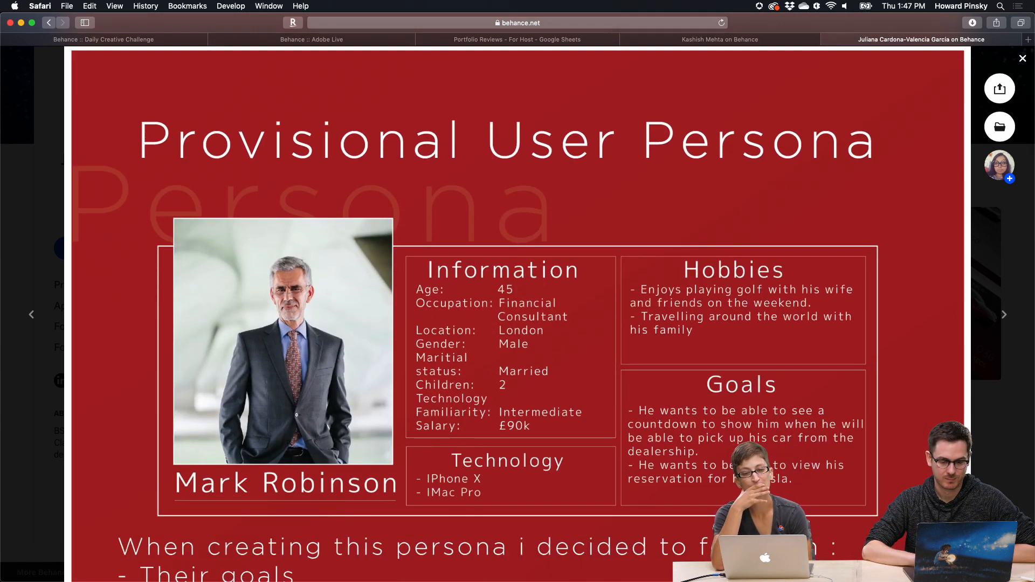
scroll(517, 312, "down", 3)
scroll(517, 313, "down", 2)
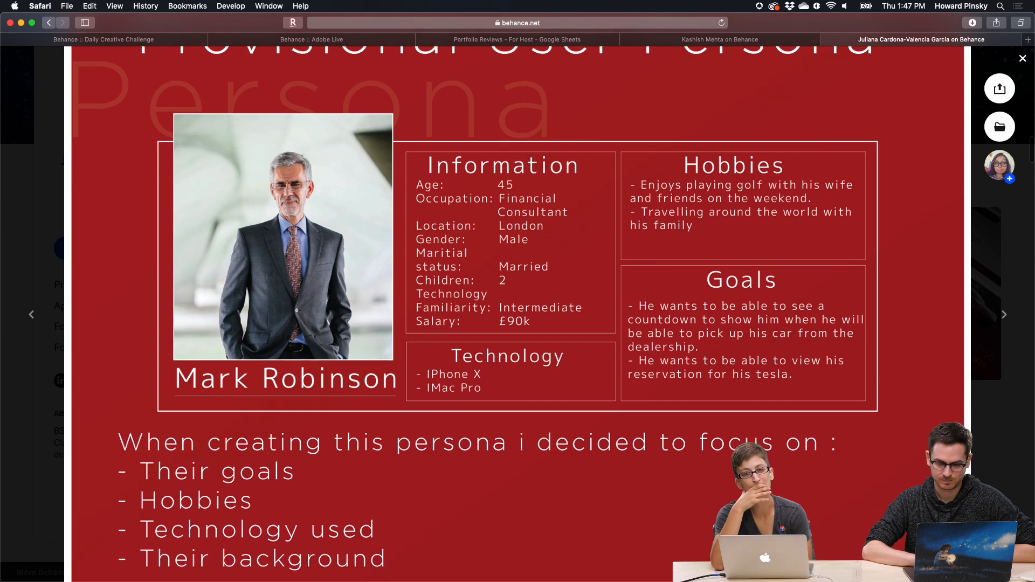
scroll(629, 188, "down", 2)
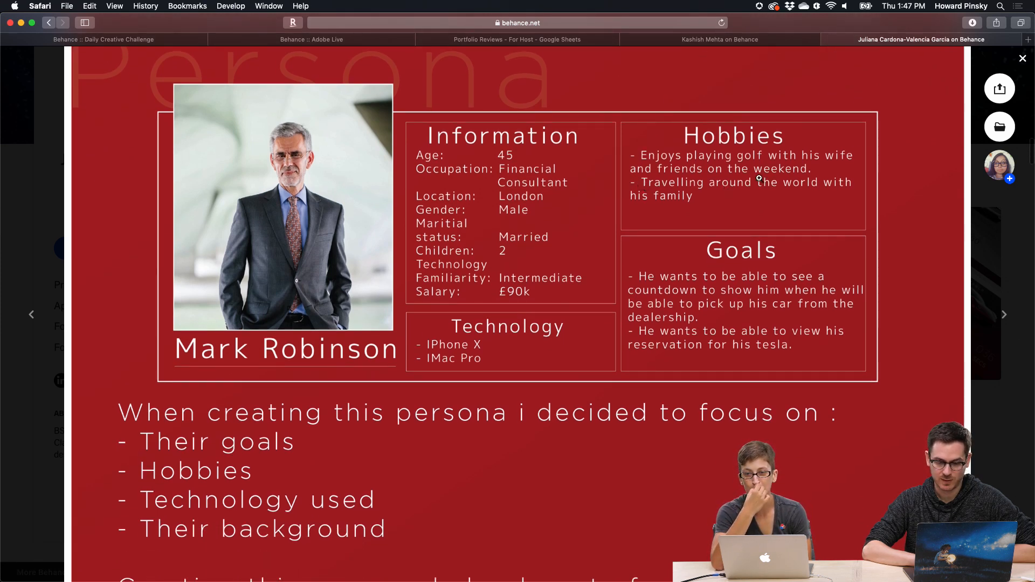
scroll(762, 178, "down", 8)
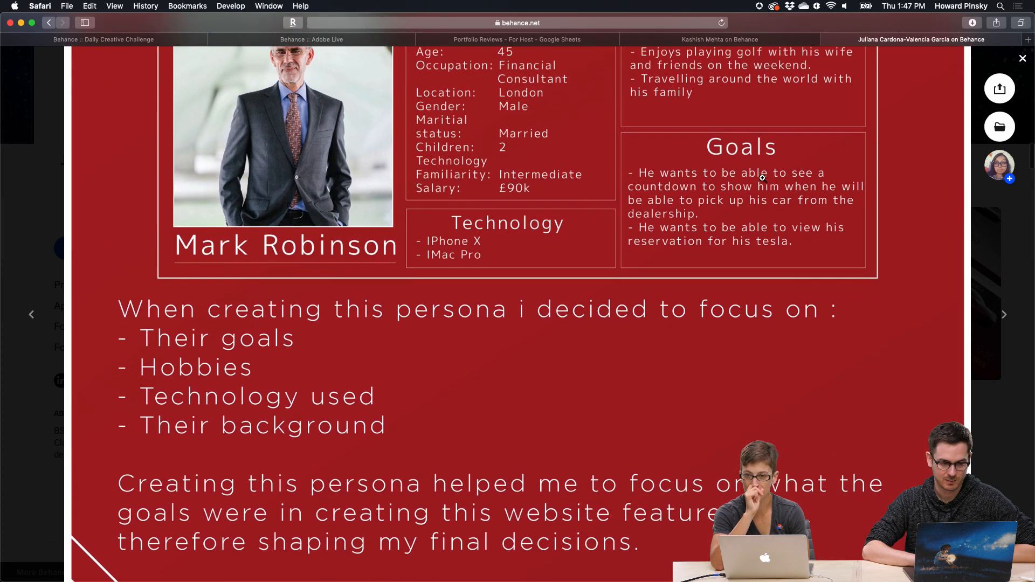
scroll(762, 178, "down", 12)
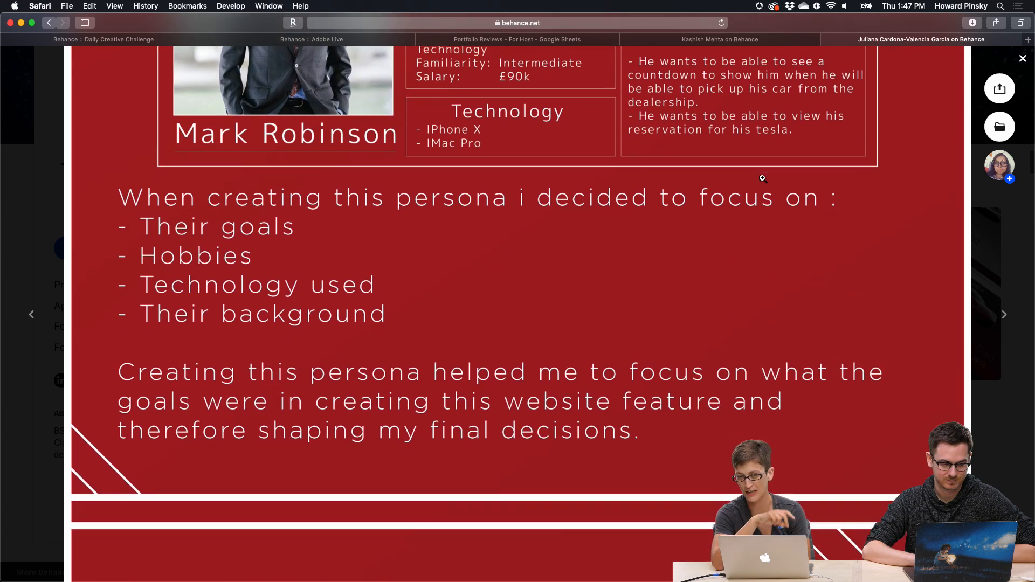
Examine the User Flow diagrams and the MoodBoard's colour swatches, car photos and explanatory text
scroll(762, 178, "down", 15)
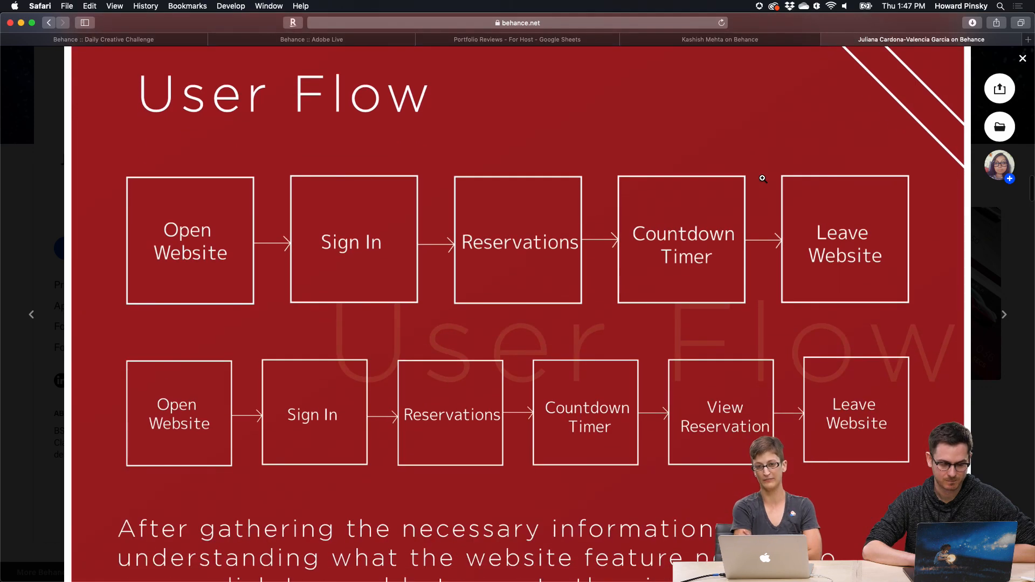
scroll(762, 178, "down", 16)
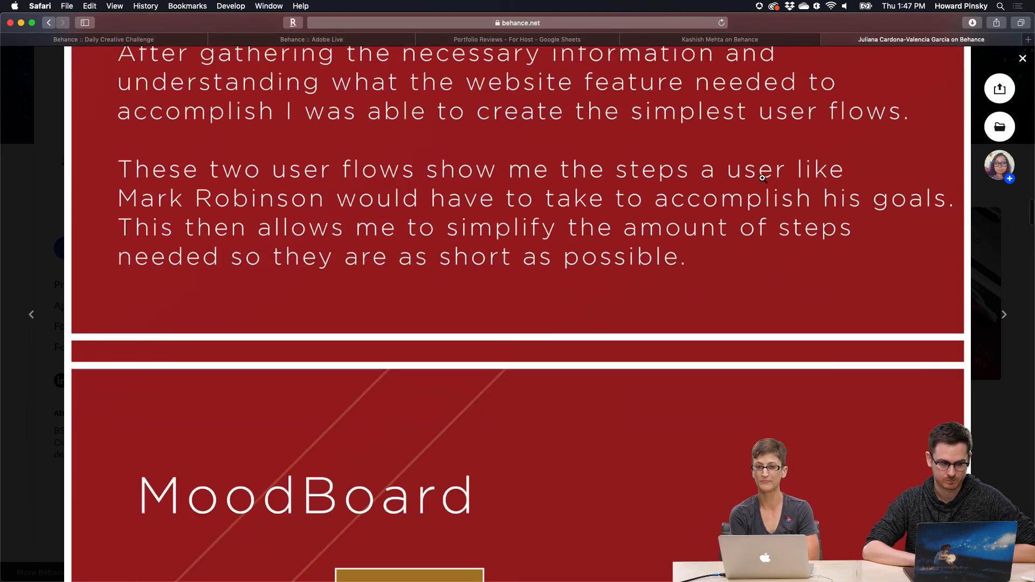
scroll(762, 177, "down", 9)
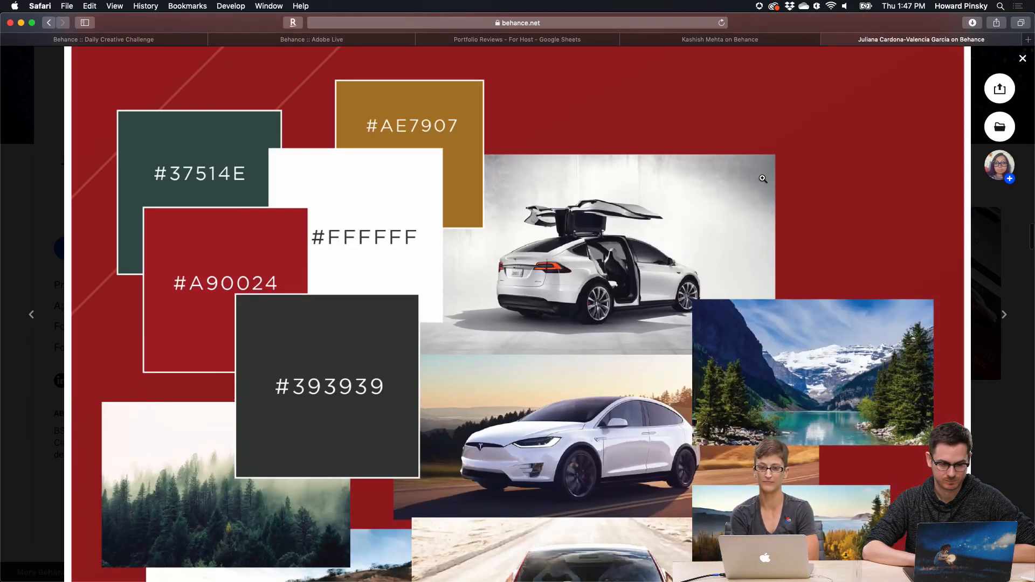
scroll(762, 178, "up", 3)
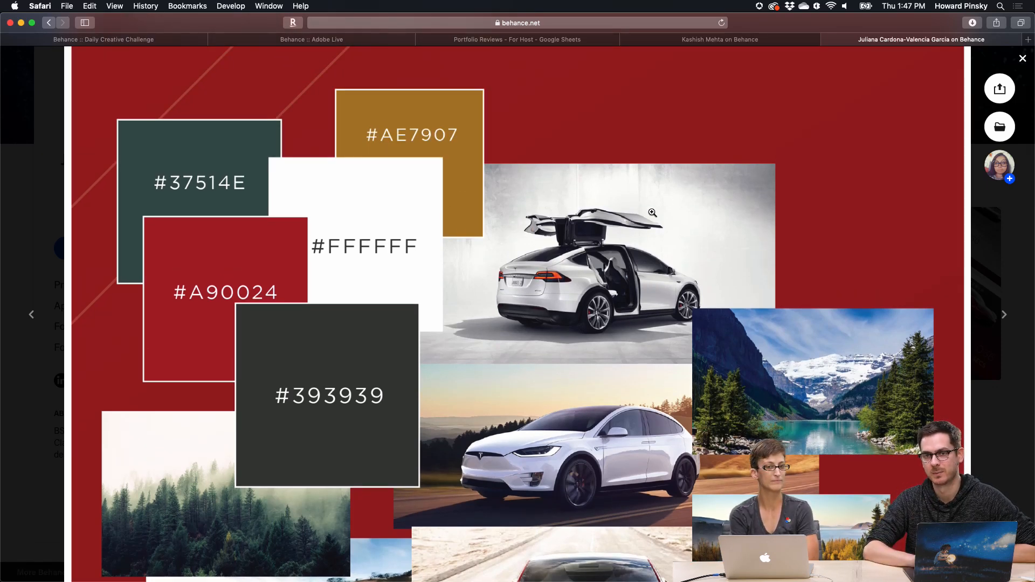
scroll(649, 221, "down", 4)
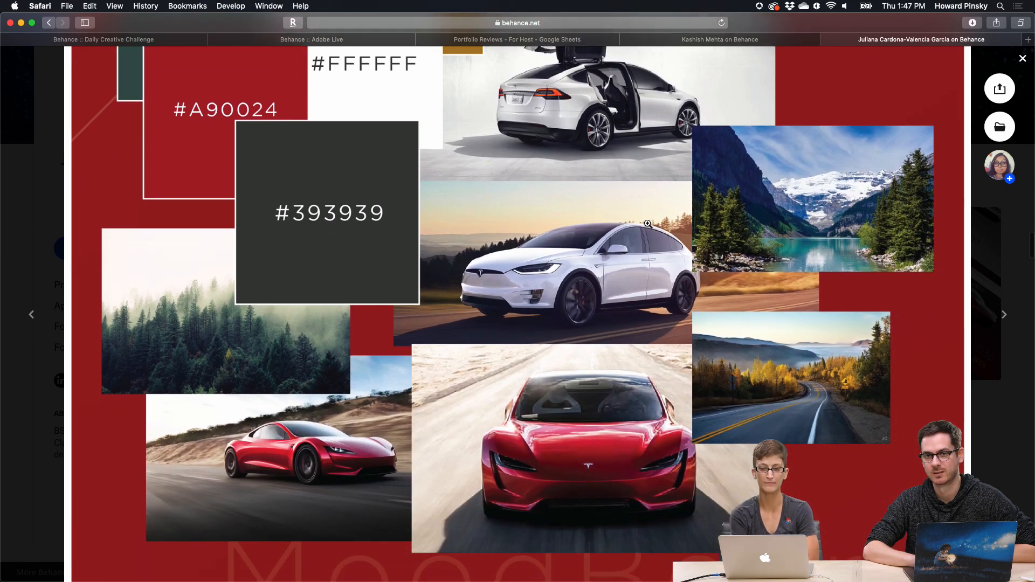
scroll(648, 224, "down", 10)
scroll(648, 224, "up", 1)
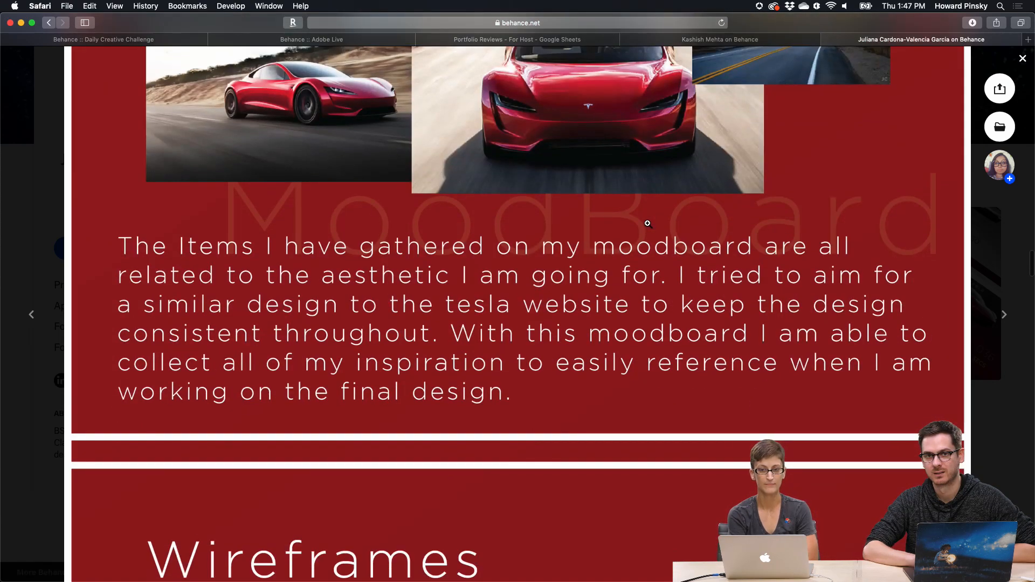
Study the low-fidelity wireframes of the two Tesla screens and the accompanying process description
scroll(647, 223, "down", 12)
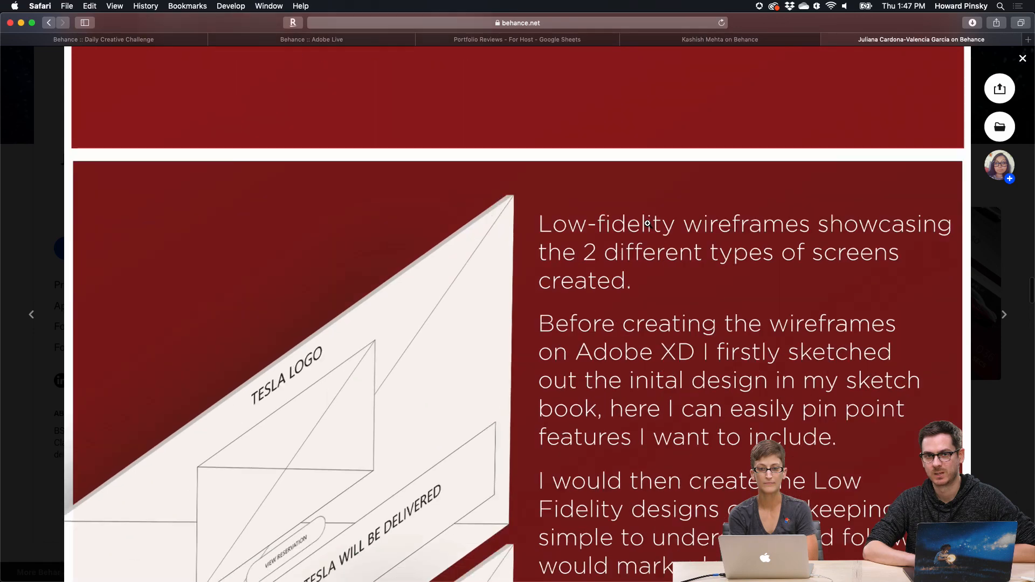
scroll(647, 223, "down", 4)
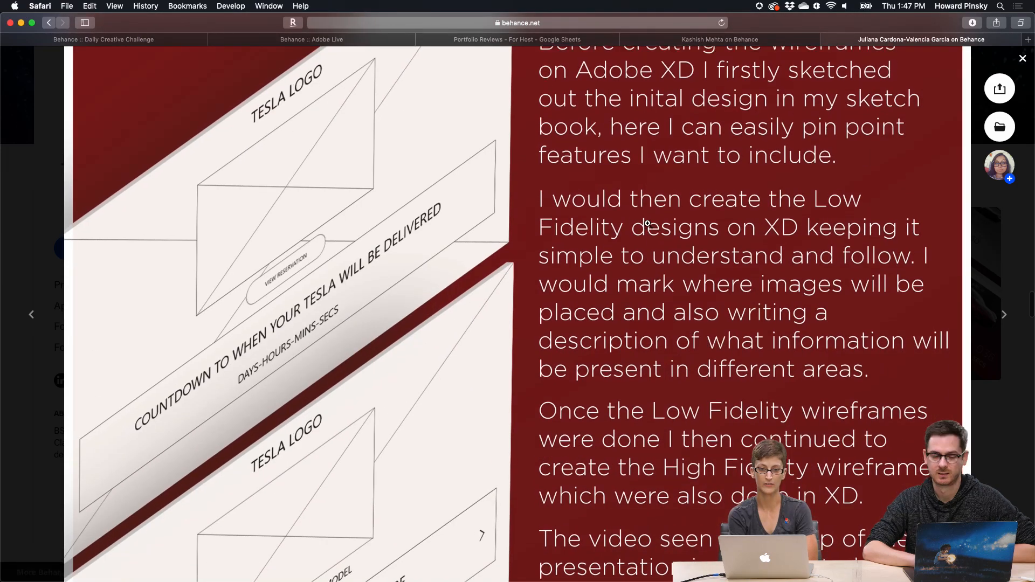
scroll(647, 223, "down", 5)
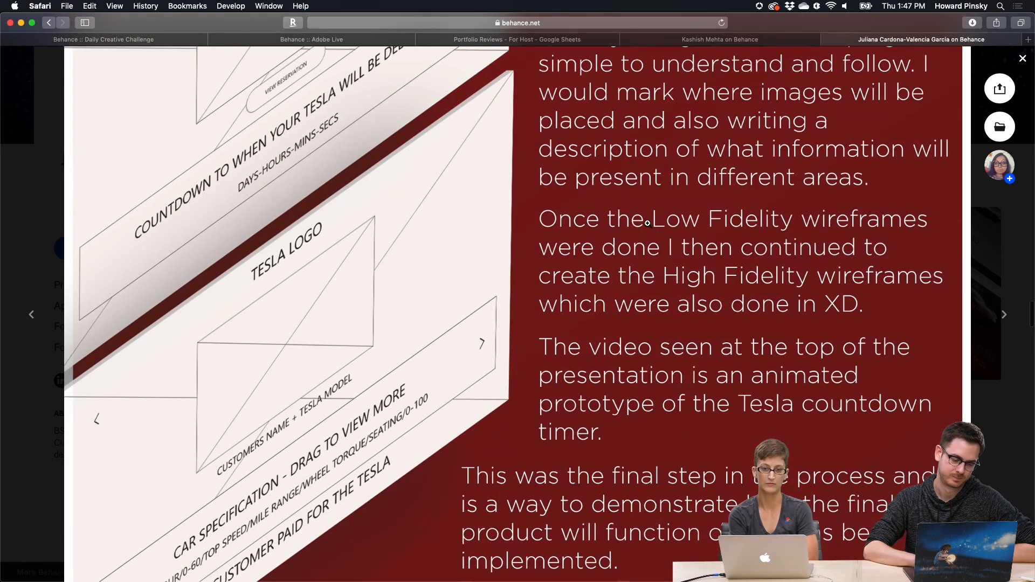
scroll(647, 223, "up", 5)
scroll(648, 223, "up", 2)
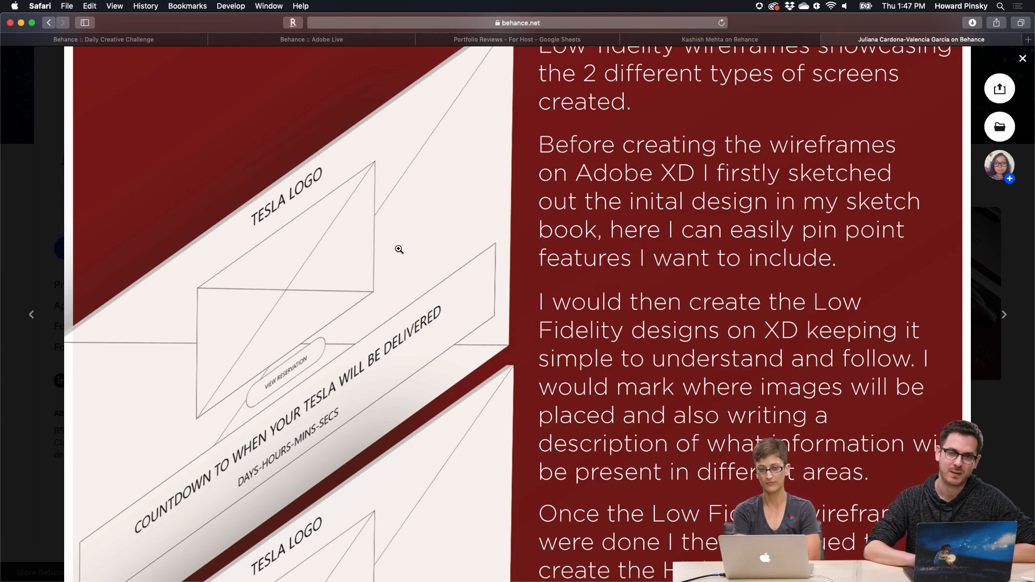
scroll(394, 251, "up", 3)
scroll(399, 249, "down", 15)
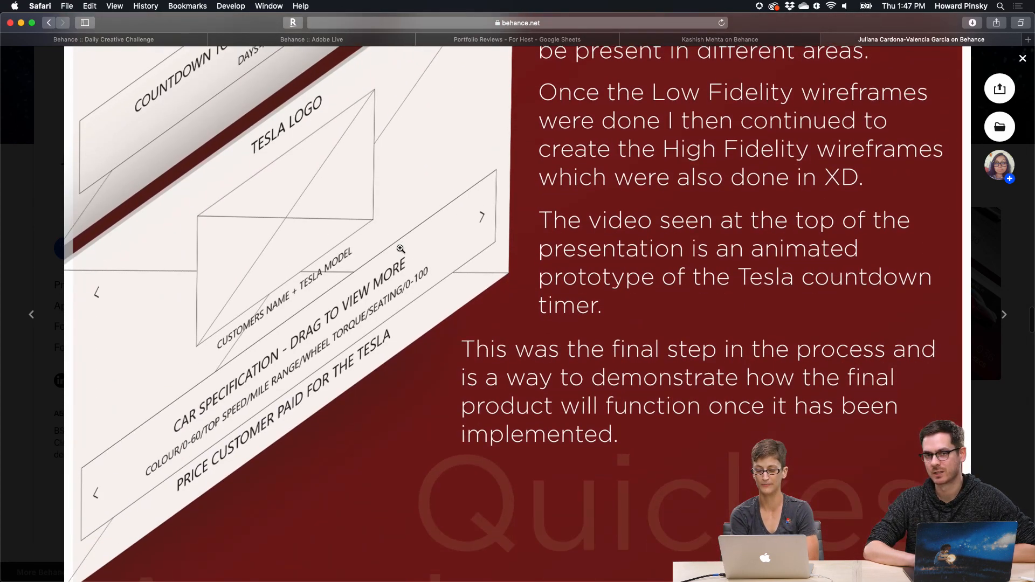
scroll(400, 249, "up", 10)
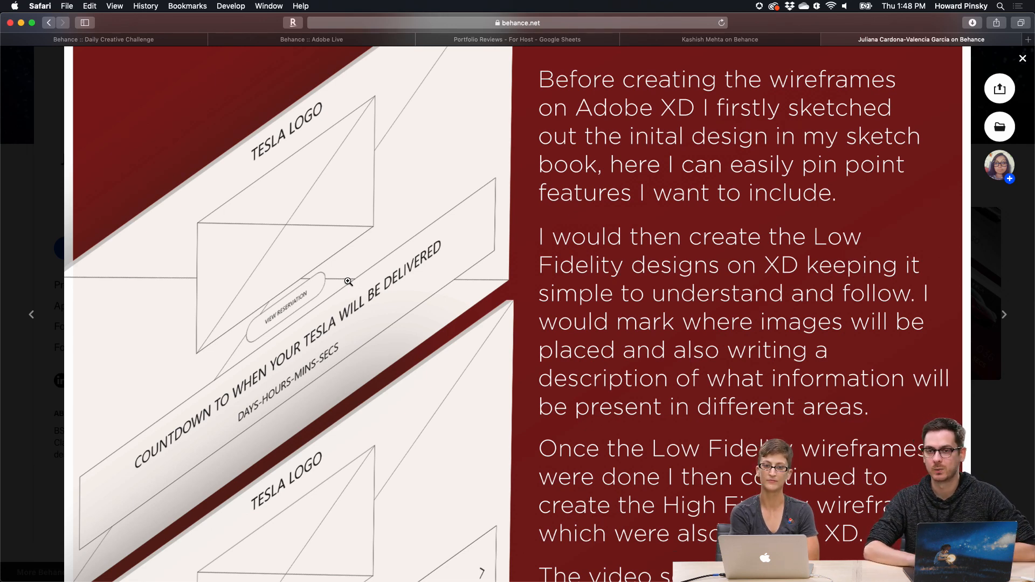
scroll(348, 281, "down", 5)
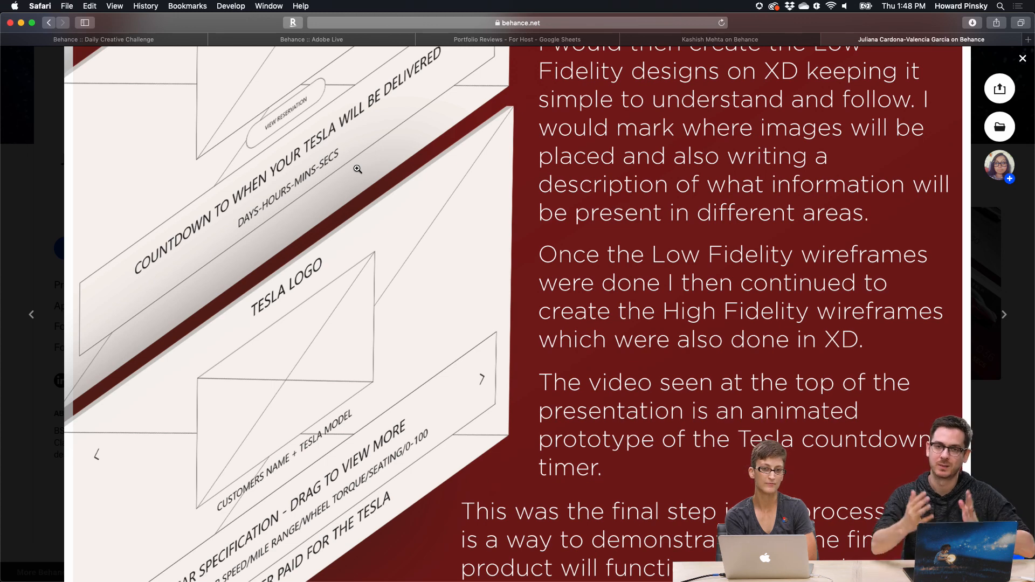
scroll(358, 169, "down", 8)
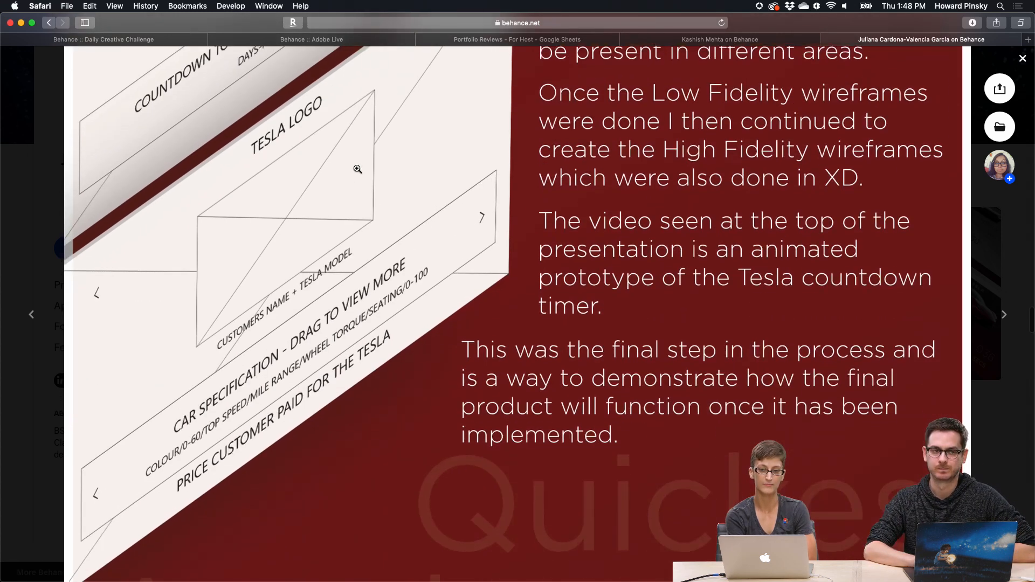
Review the Colours and Typography section and the annotated final design screens through to the project's end
scroll(357, 169, "down", 10)
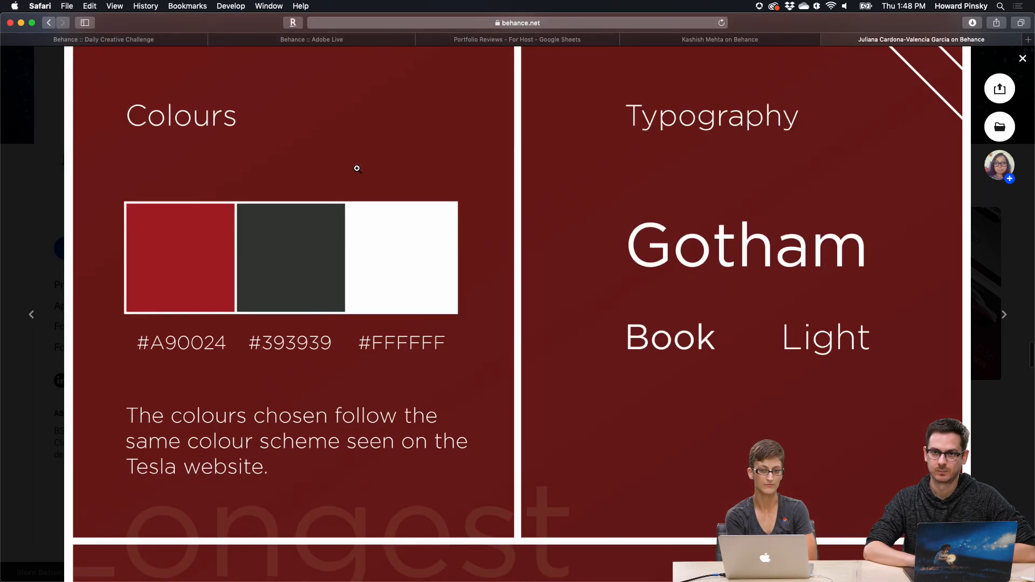
scroll(357, 168, "down", 14)
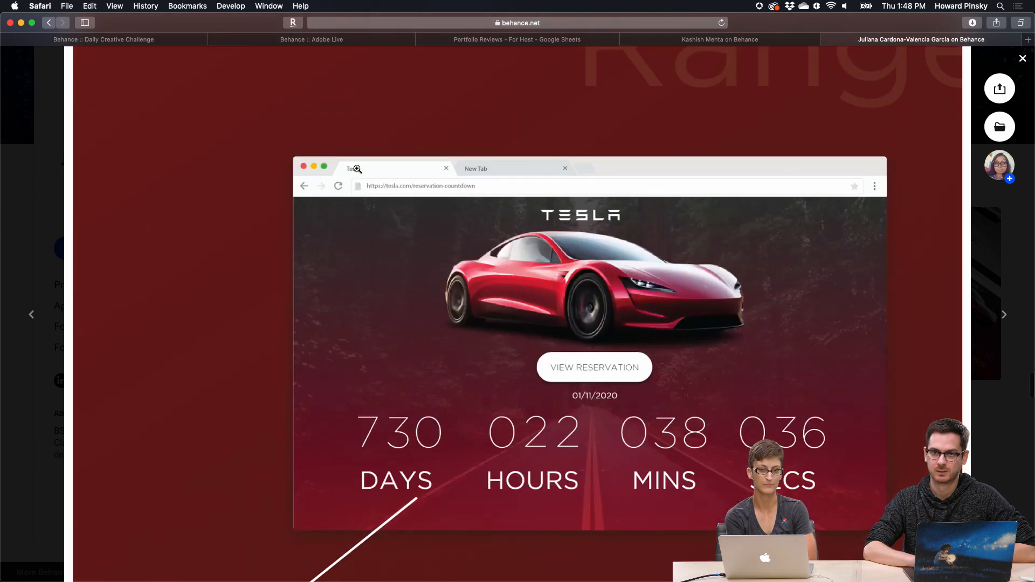
scroll(357, 168, "down", 10)
scroll(357, 169, "down", 8)
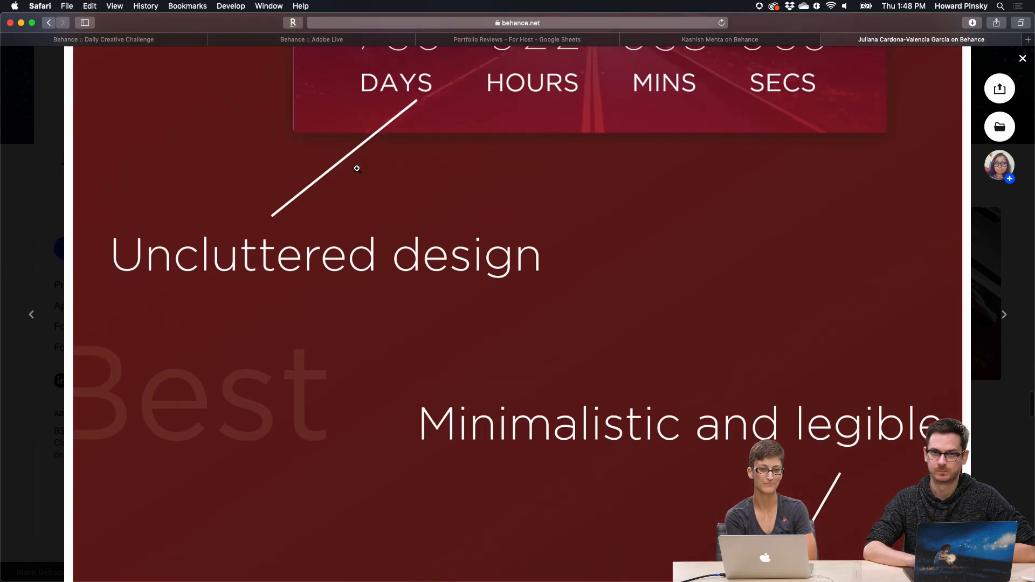
scroll(357, 169, "down", 17)
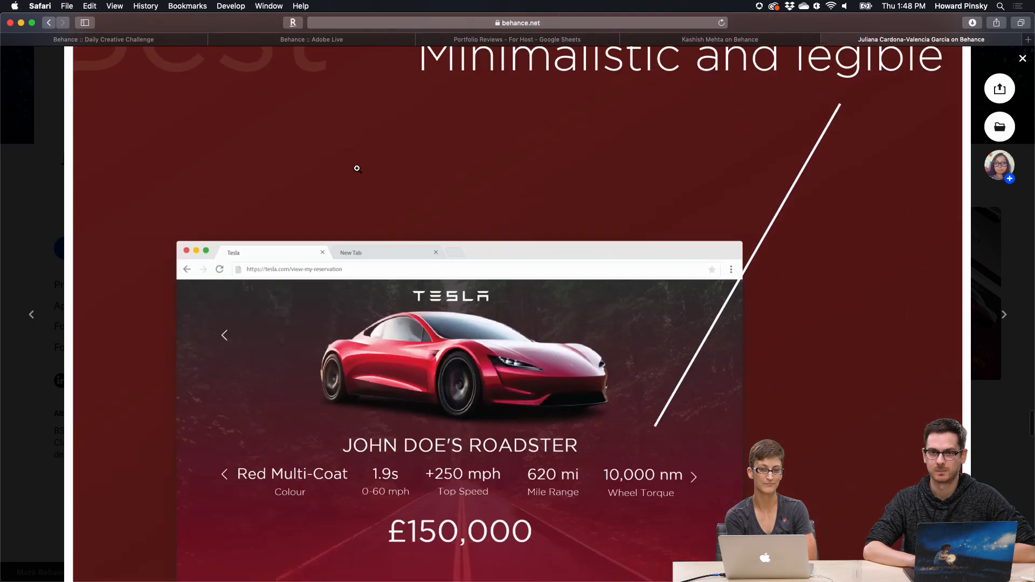
scroll(357, 169, "down", 3)
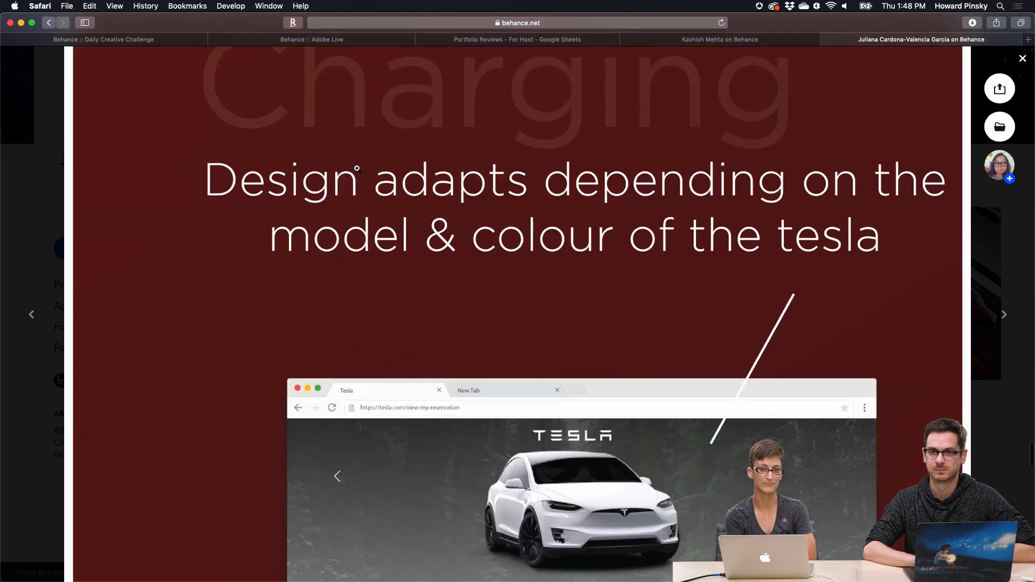
scroll(357, 169, "down", 12)
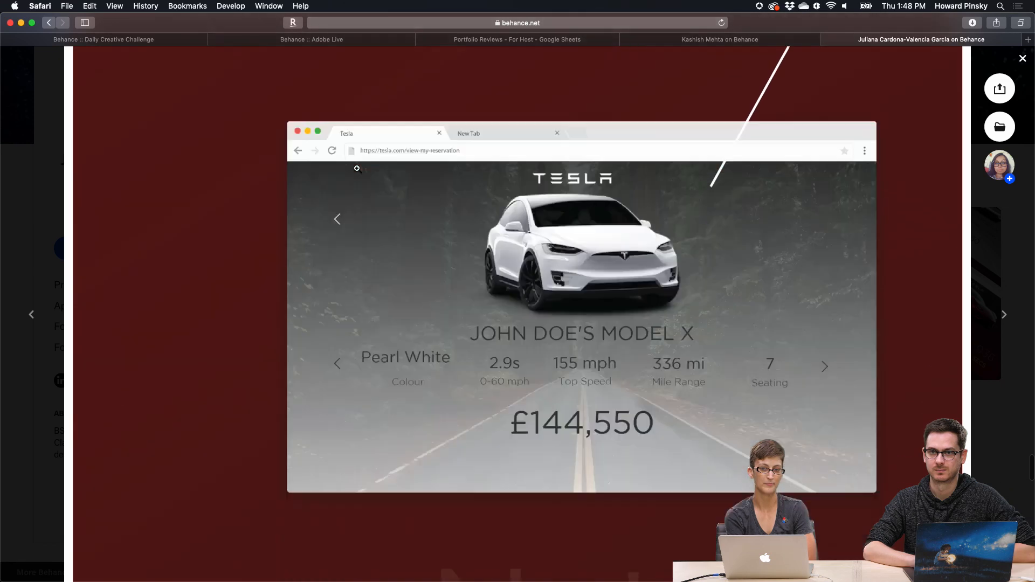
scroll(357, 169, "down", 17)
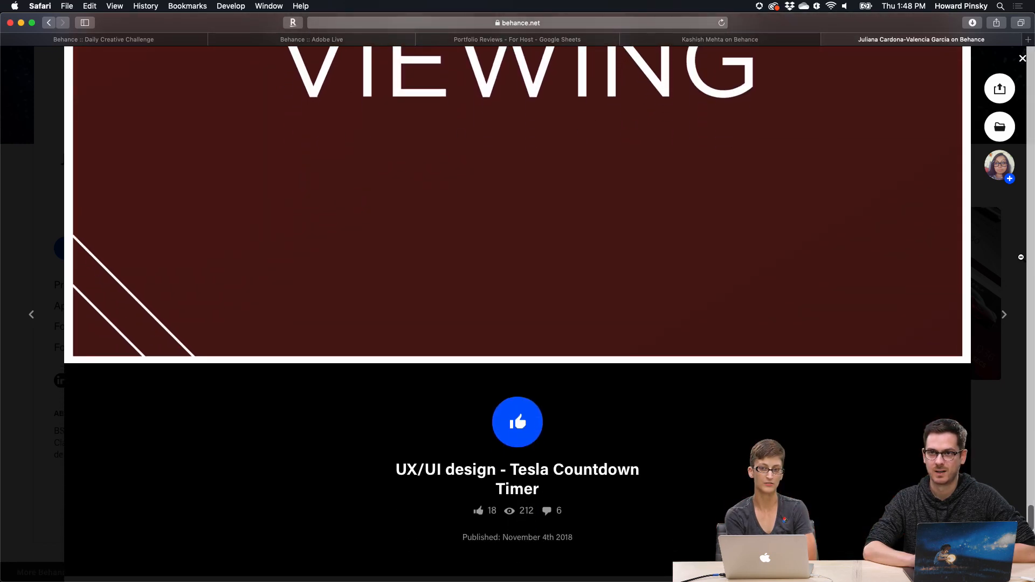
Close the Tesla project, open the cartoon fighters illustration project and view its line art and framed-print and phone mockups
left_click(1009, 254)
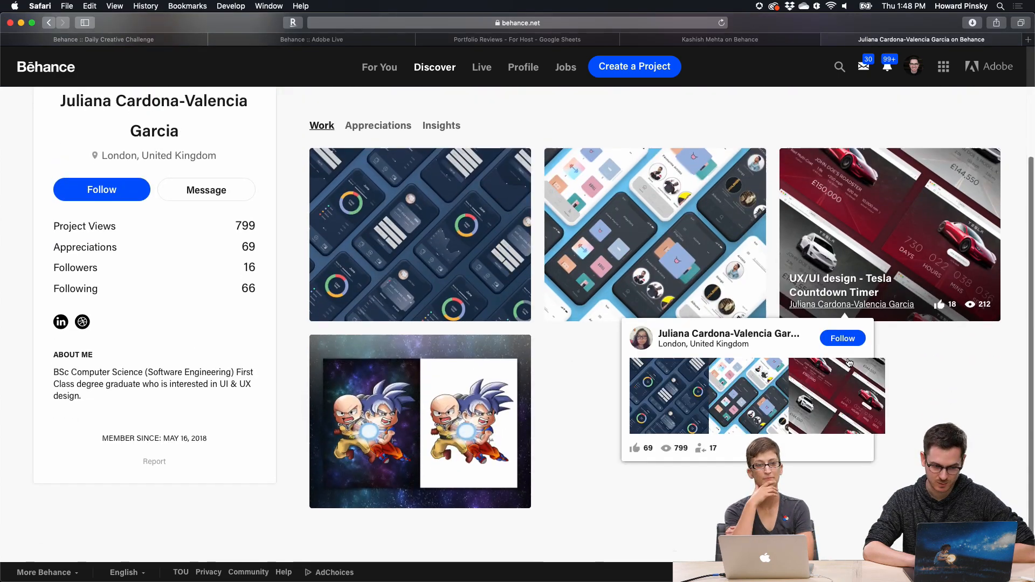
left_click(460, 411)
scroll(588, 287, "down", 5)
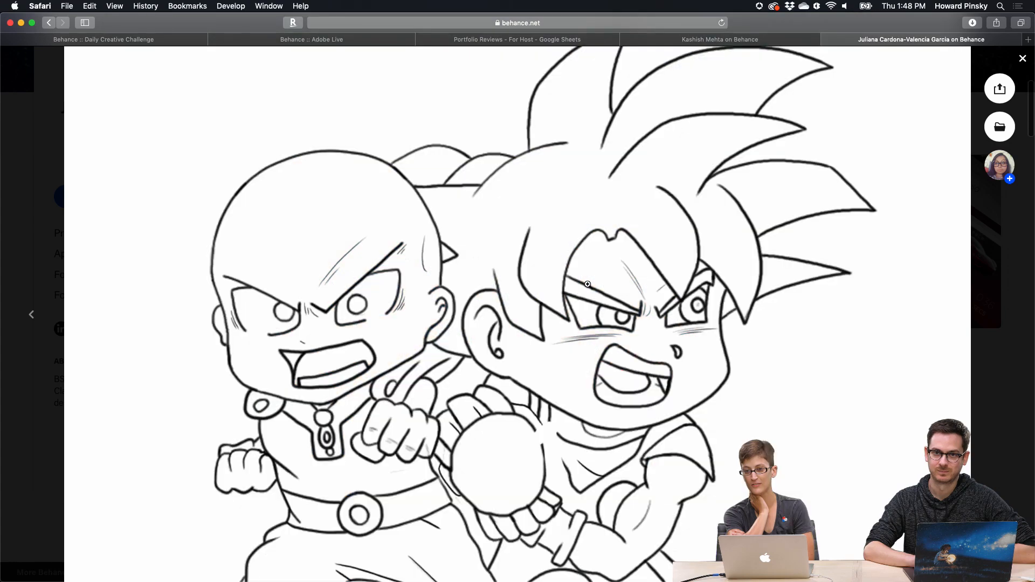
scroll(588, 284, "down", 10)
scroll(587, 284, "down", 4)
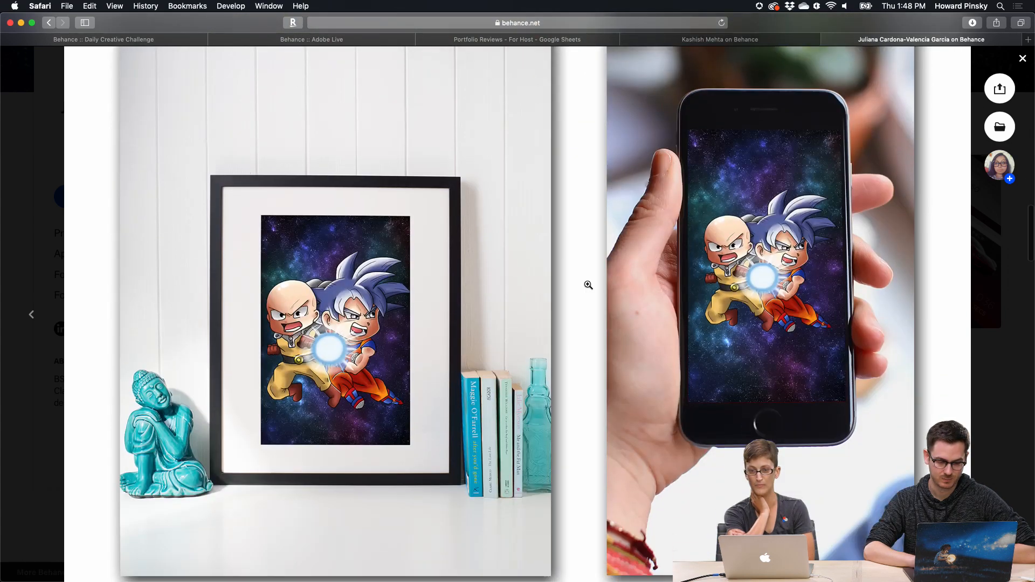
Review the fighters project's pencil sketch and finished paintings on starry and white backgrounds, down to its tools and creative fields
scroll(588, 284, "down", 12)
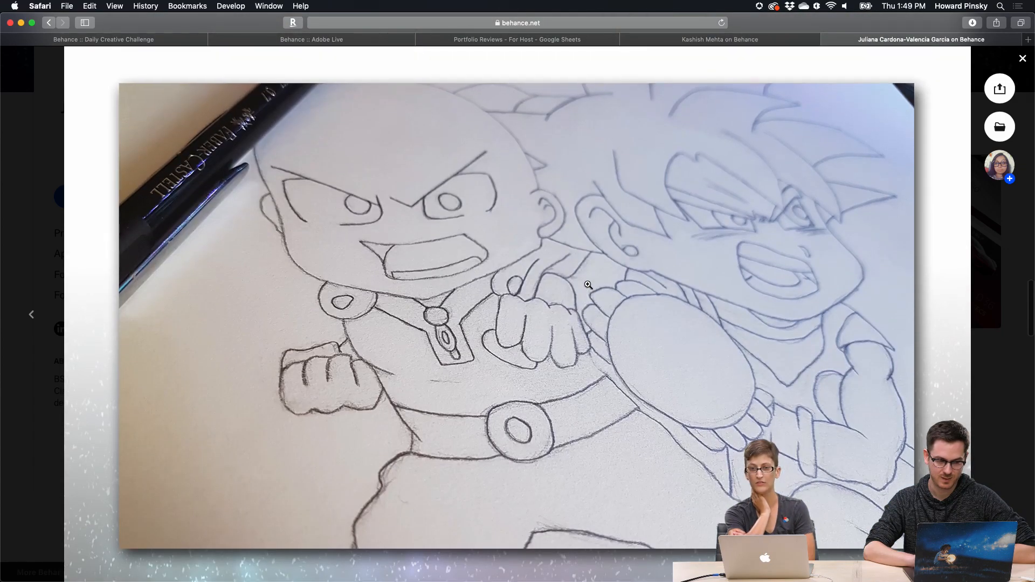
scroll(587, 284, "down", 13)
scroll(588, 284, "down", 12)
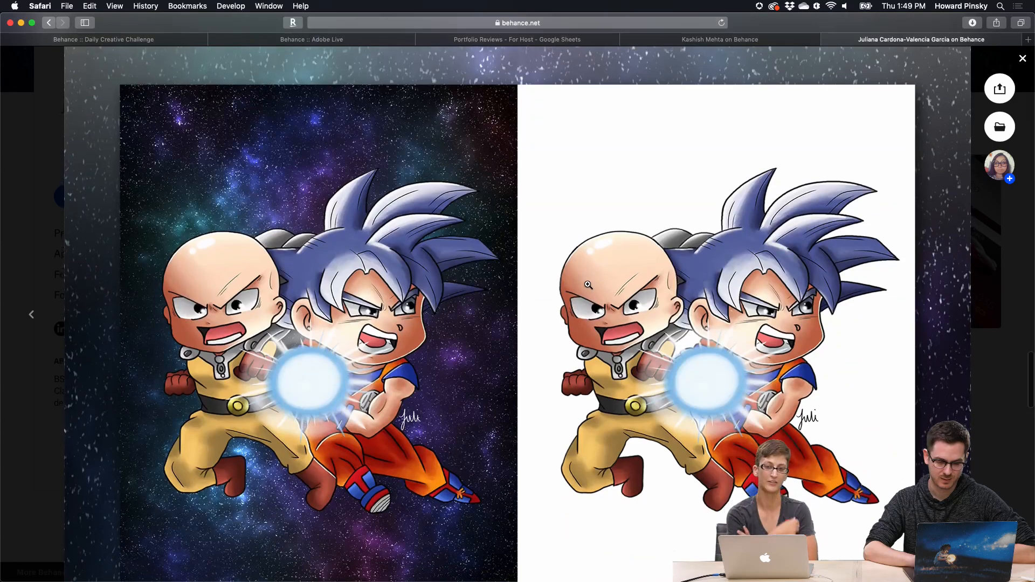
scroll(587, 284, "down", 10)
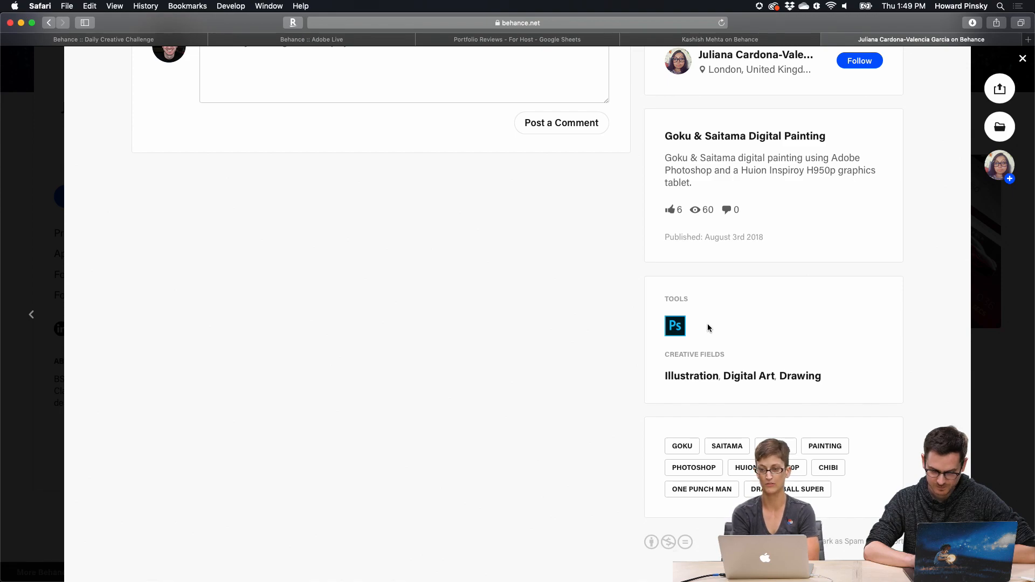
Look back over the Goku & Saitama Digital Painting project from the pencil sketch to its cover image and close it
scroll(707, 323, "up", 18)
scroll(708, 323, "up", 15)
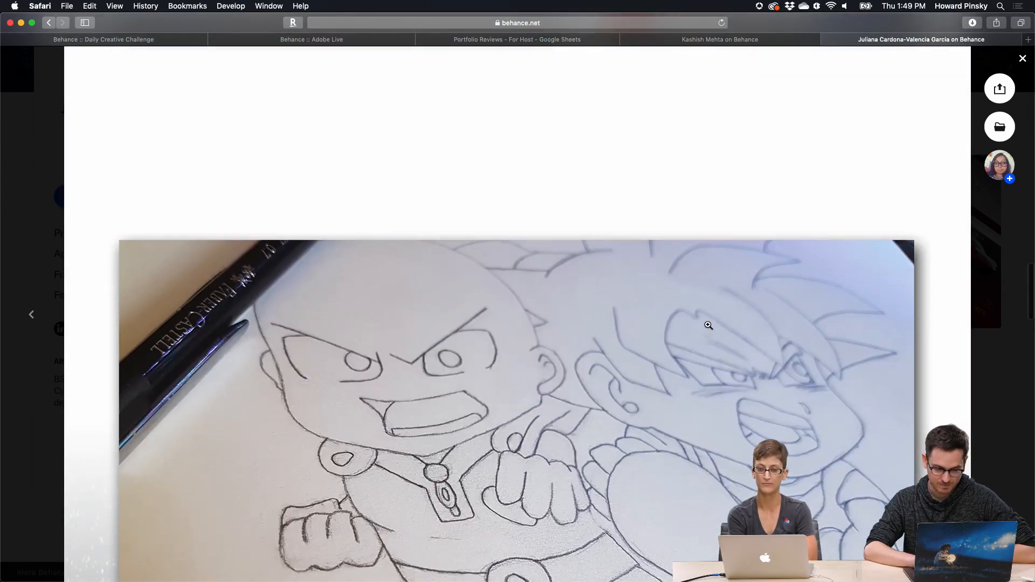
scroll(709, 326, "down", 10)
scroll(708, 325, "up", 15)
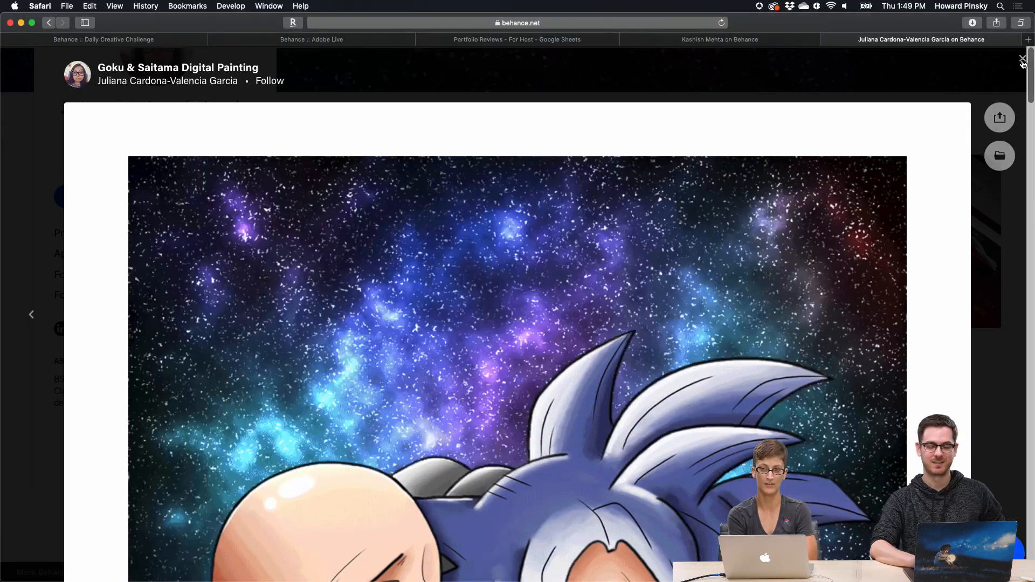
left_click(1022, 61)
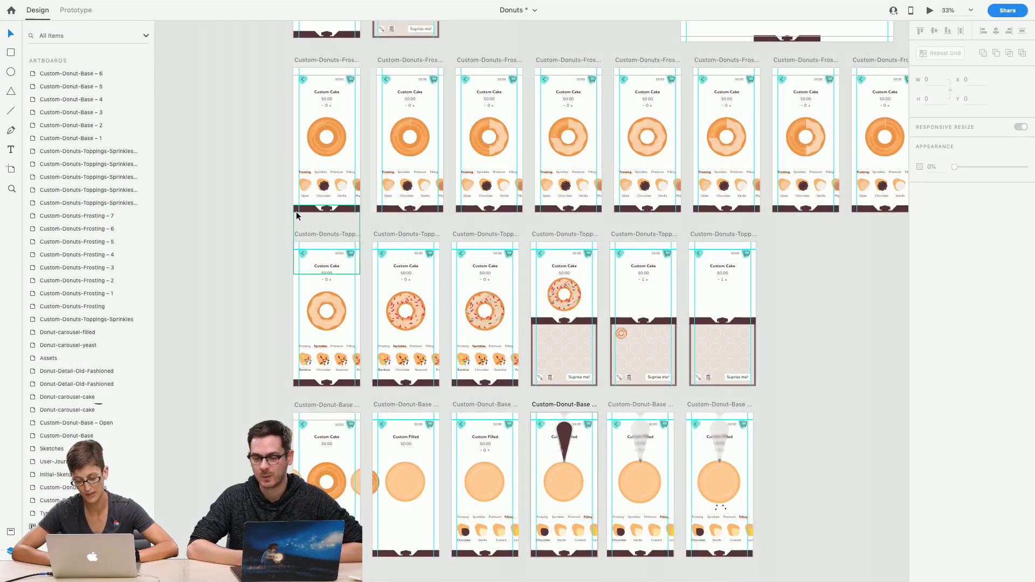
Switch to the Donuts document in XD and survey its artboards between the custom donut screens and the Type-Colors-References-Inspiration board
scroll(539, 378, "down", 2)
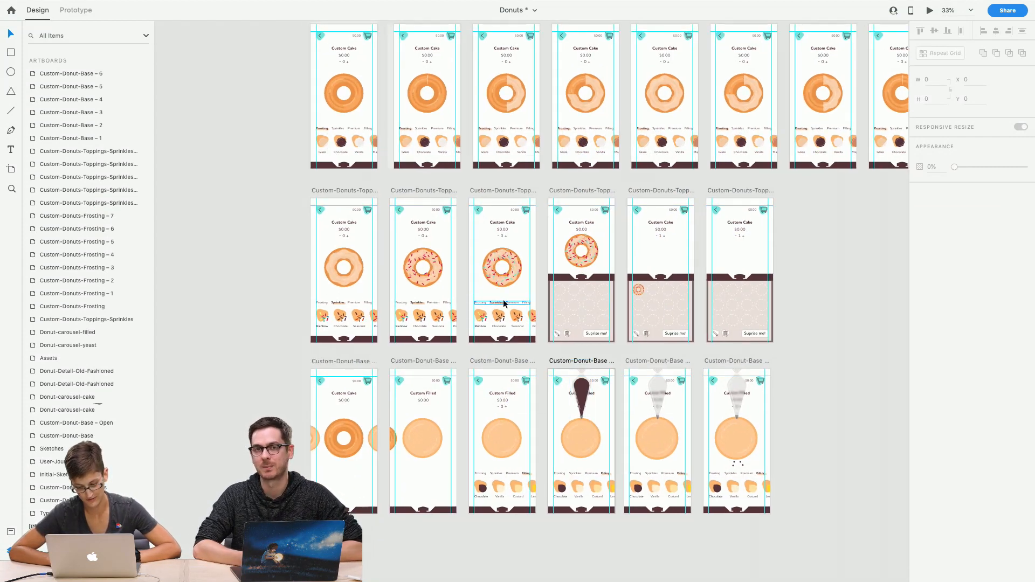
scroll(582, 410, "up", 5)
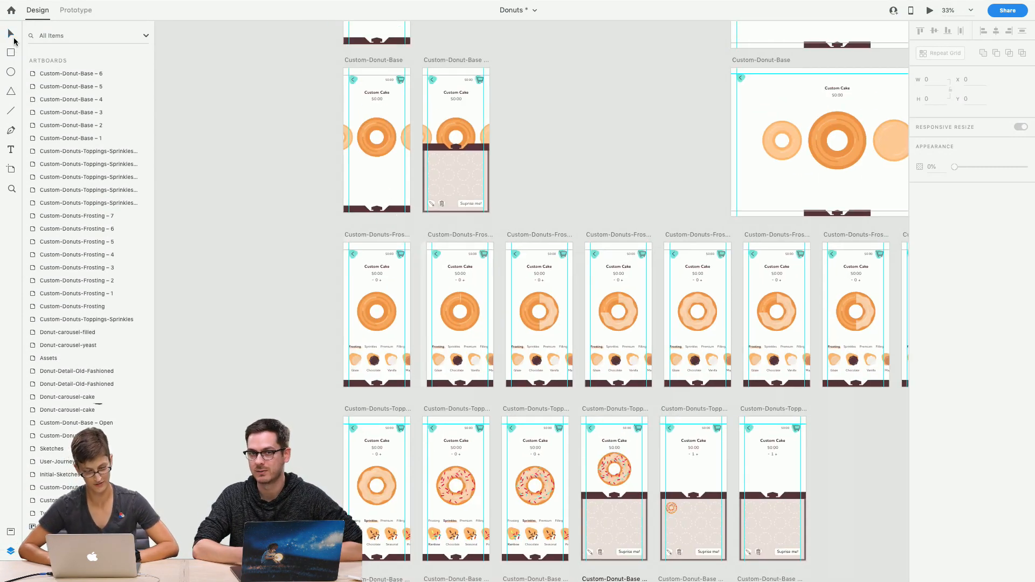
scroll(177, 146, "up", 10)
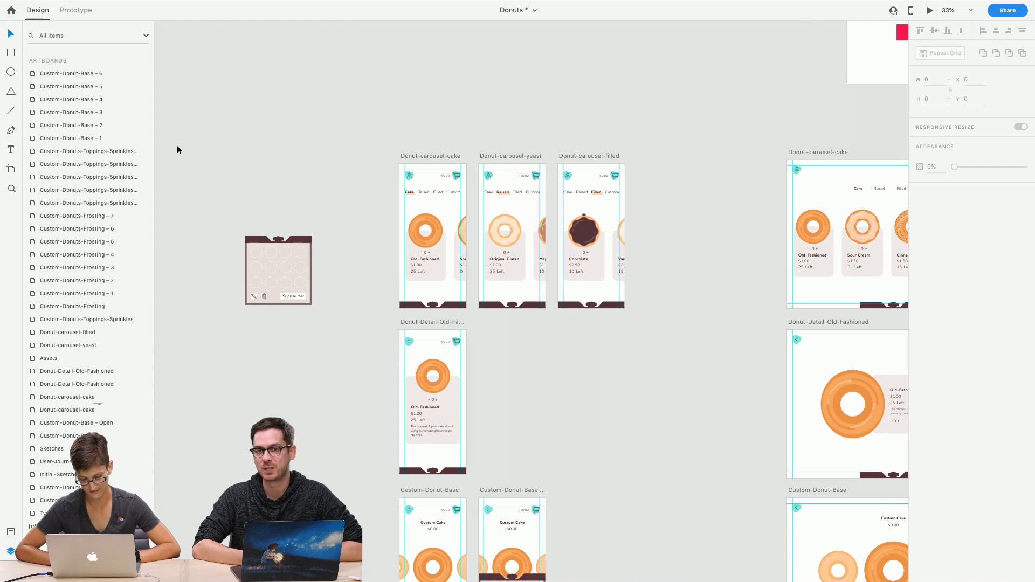
scroll(177, 148, "up", 5)
scroll(178, 148, "right", 4)
scroll(177, 144, "up", 4)
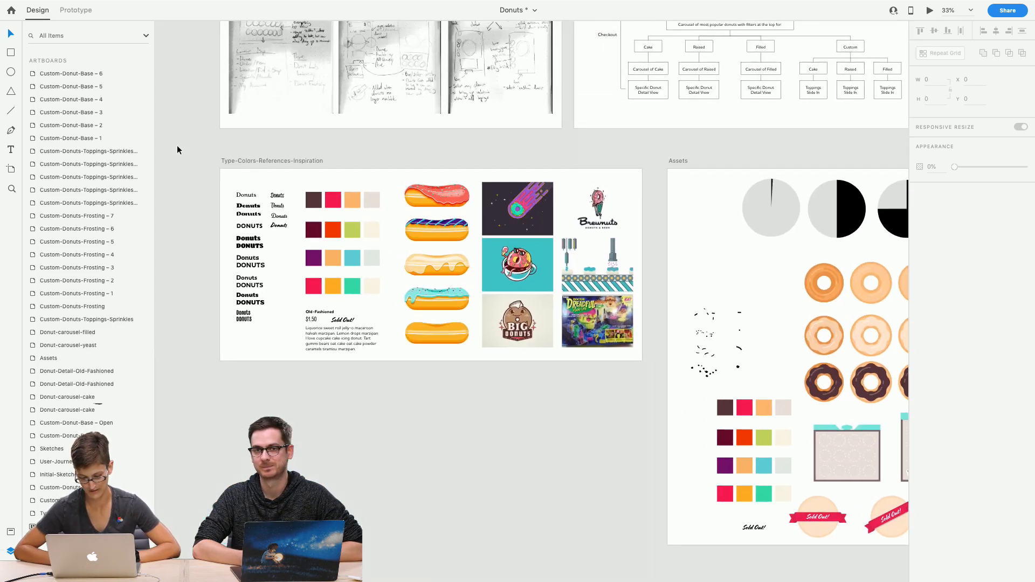
scroll(177, 144, "down", 10)
scroll(177, 145, "left", 2)
scroll(177, 150, "down", 3)
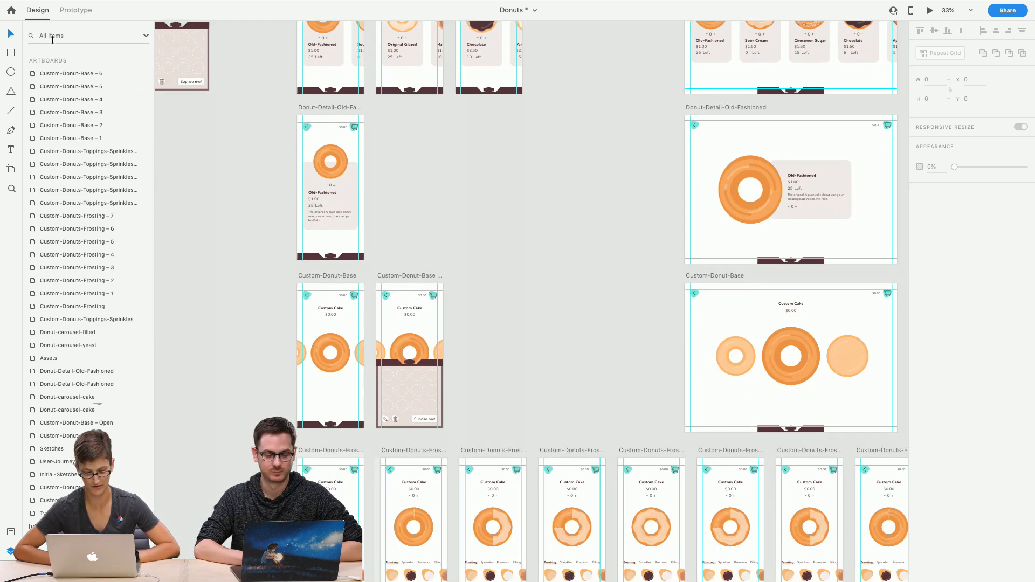
scroll(357, 175, "down", 7)
scroll(356, 175, "left", 1)
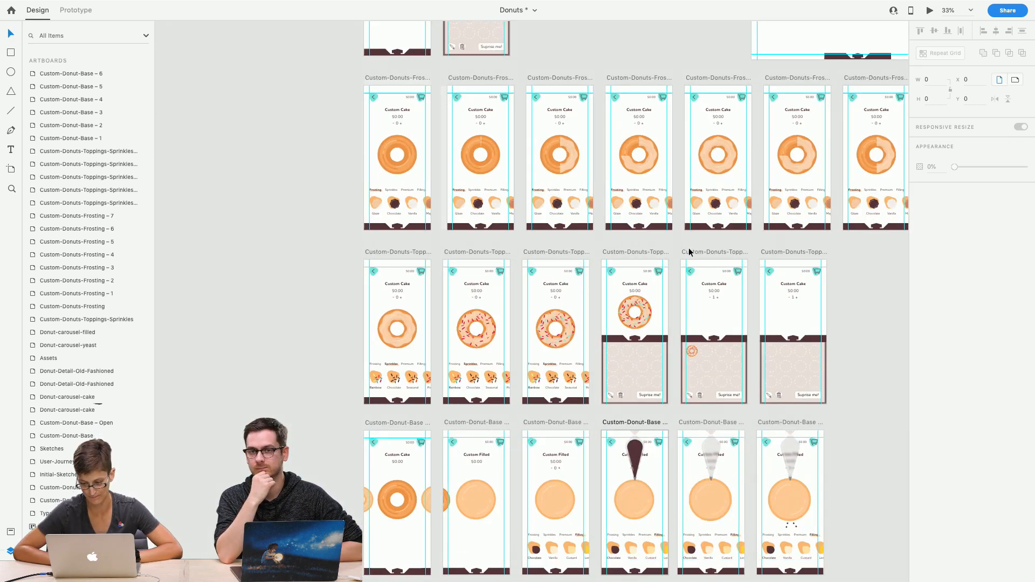
Look over the rows of frosting, sprinkle topping and filling animation artboards for the custom donuts
left_click(689, 249)
left_click(322, 287)
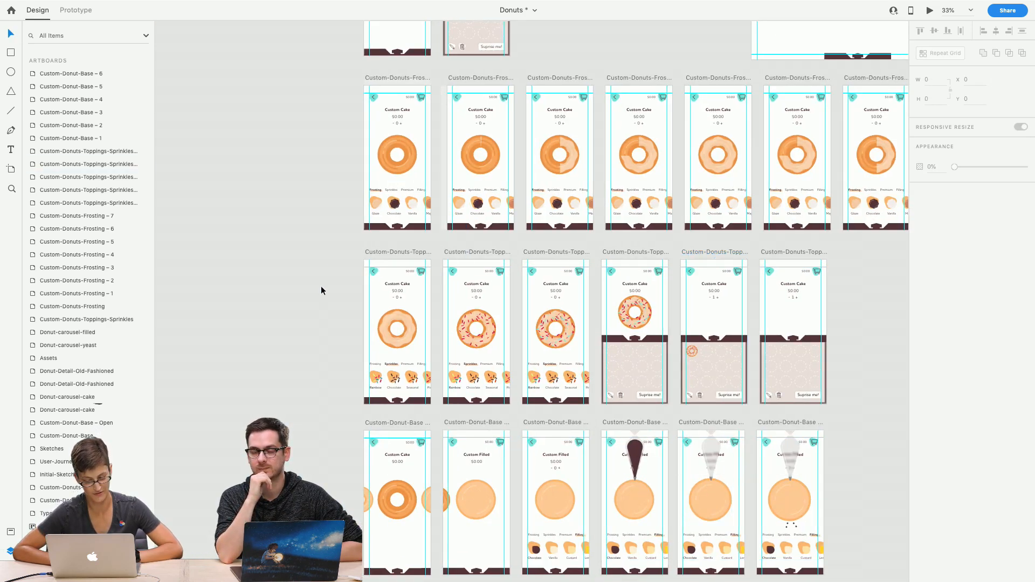
scroll(321, 290, "down", 3)
scroll(321, 290, "up", 2)
scroll(321, 290, "right", 2)
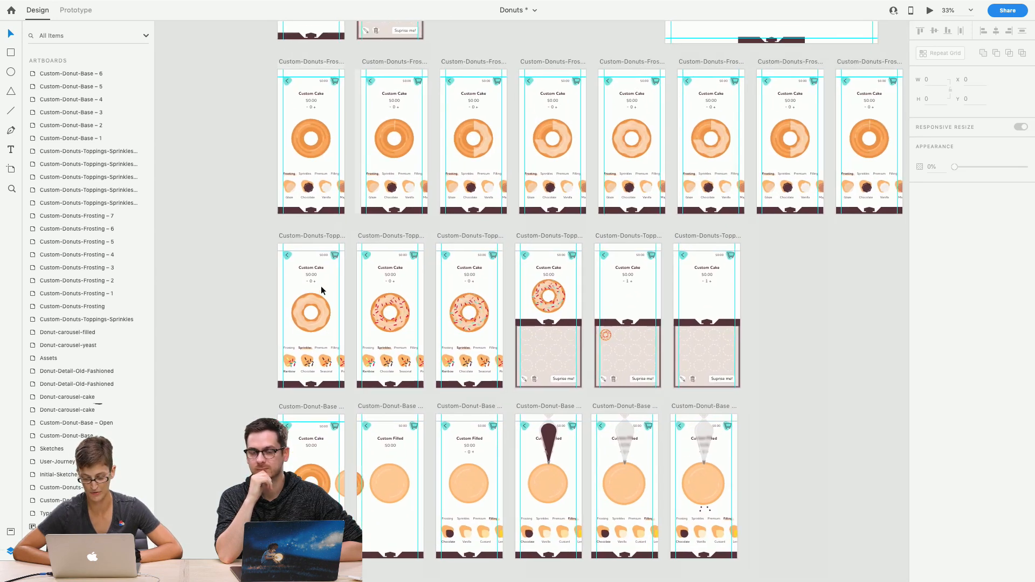
scroll(321, 290, "left", 3)
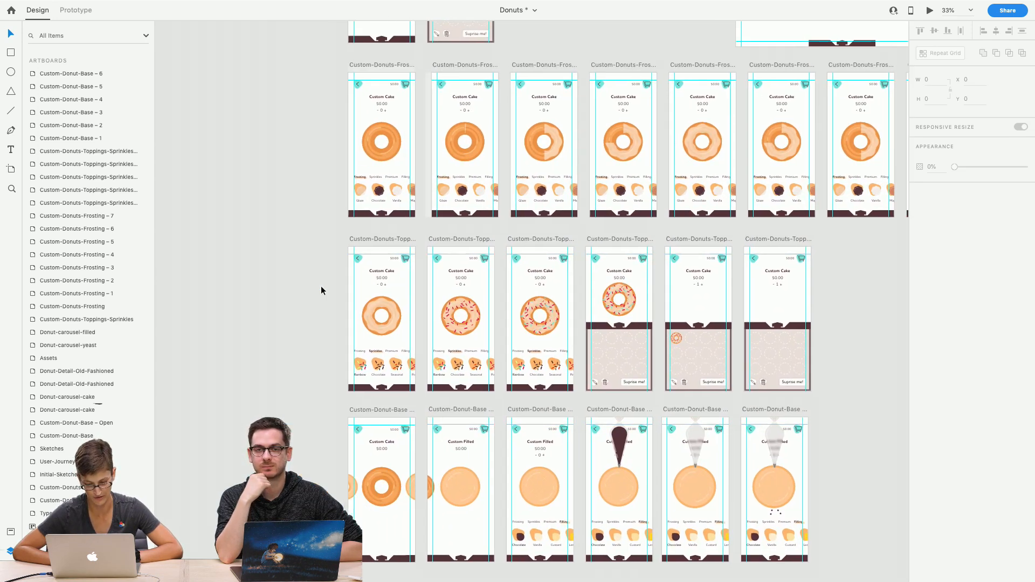
scroll(321, 290, "up", 1)
scroll(321, 290, "left", 1)
scroll(321, 290, "down", 3)
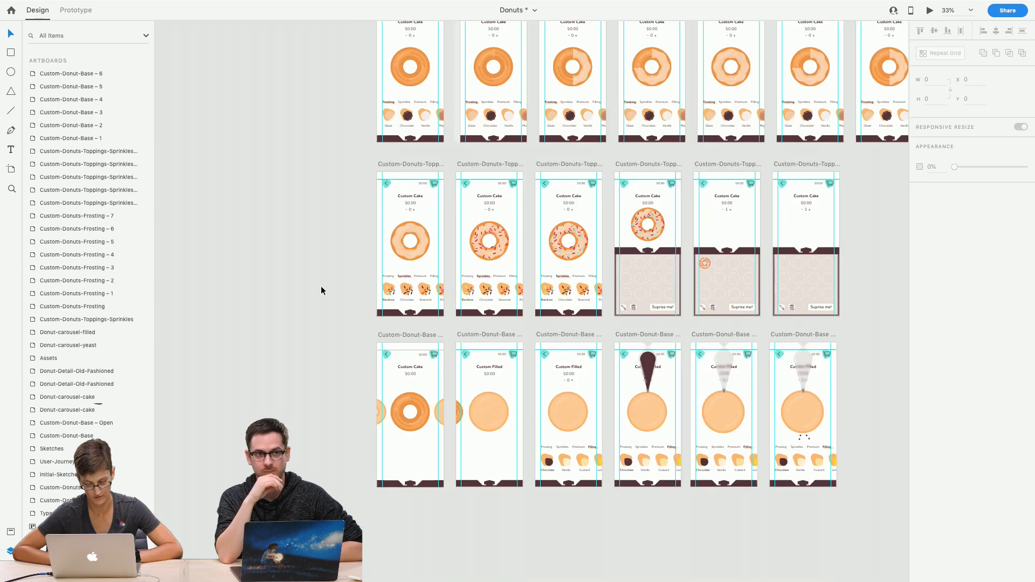
scroll(321, 290, "up", 5)
scroll(322, 290, "right", 1)
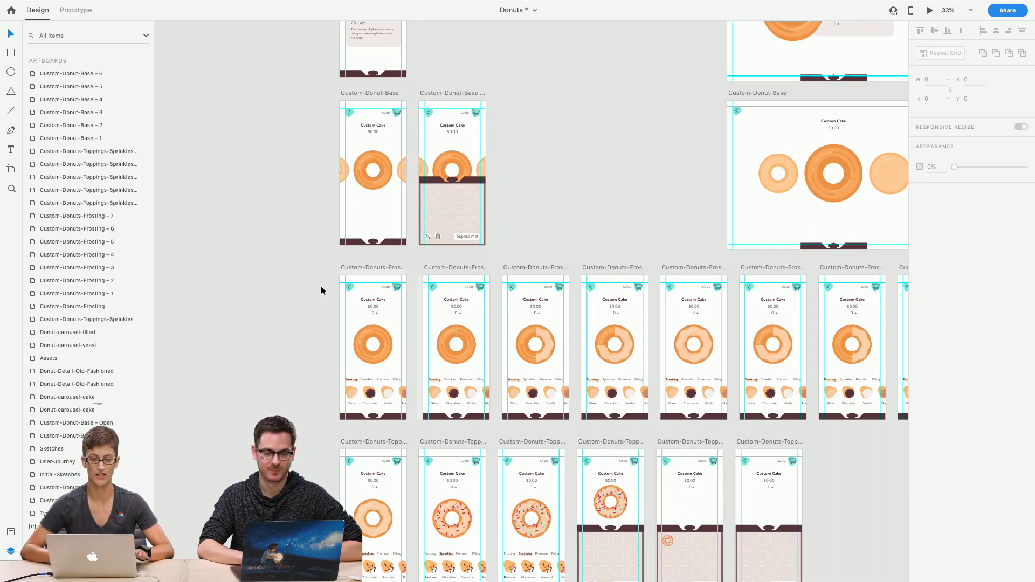
Review the mobile Custom-Donut-Base, Donut-Detail-Old-Fashioned and donut carousel artboards
scroll(322, 290, "up", 3)
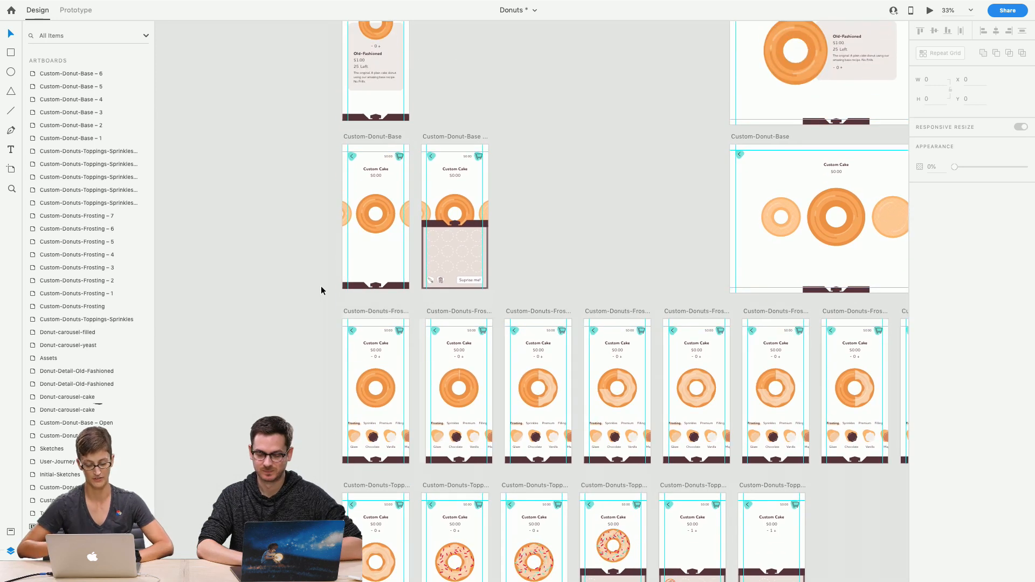
scroll(321, 290, "up", 2)
scroll(321, 290, "left", 2)
scroll(321, 287, "up", 5)
scroll(321, 287, "left", 2)
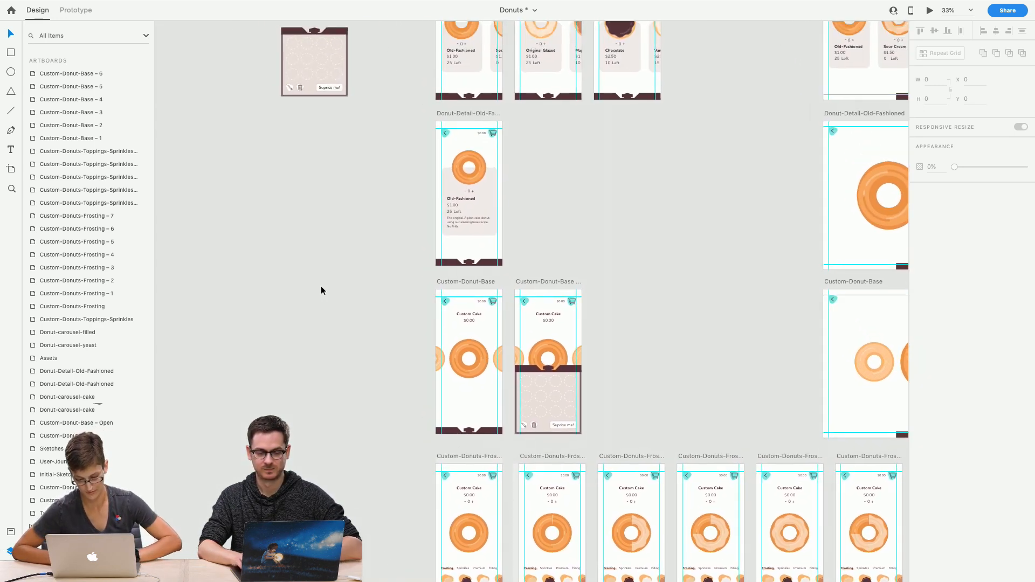
scroll(321, 290, "up", 2)
scroll(322, 290, "right", 1)
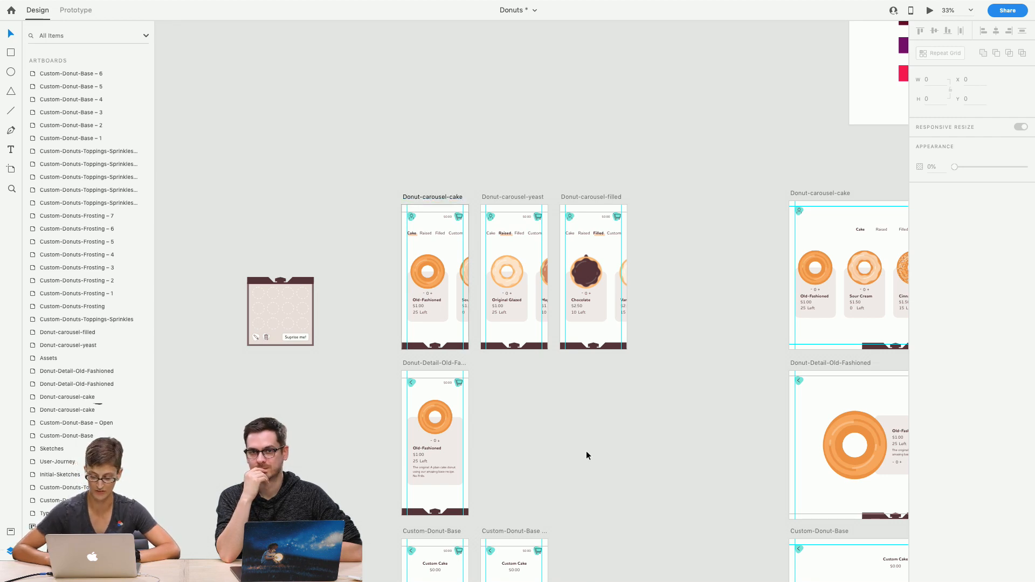
Examine the Type-Colors-References-Inspiration board and compare the mobile carousel, detail and custom screens with their wide-screen versions
scroll(587, 455, "down", 3)
scroll(587, 456, "right", 2)
scroll(587, 456, "up", 10)
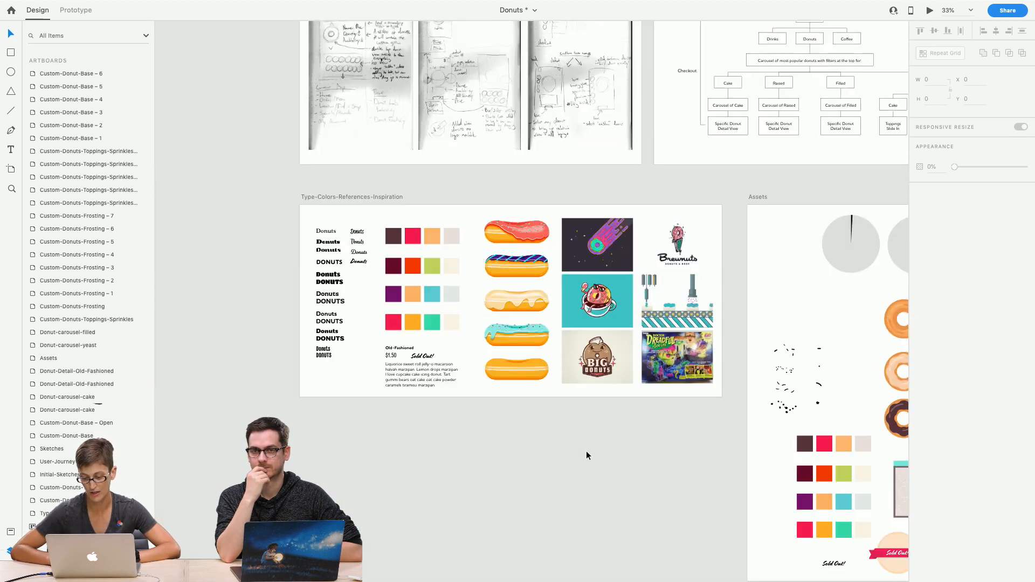
scroll(586, 455, "up", 1)
scroll(587, 455, "down", 10)
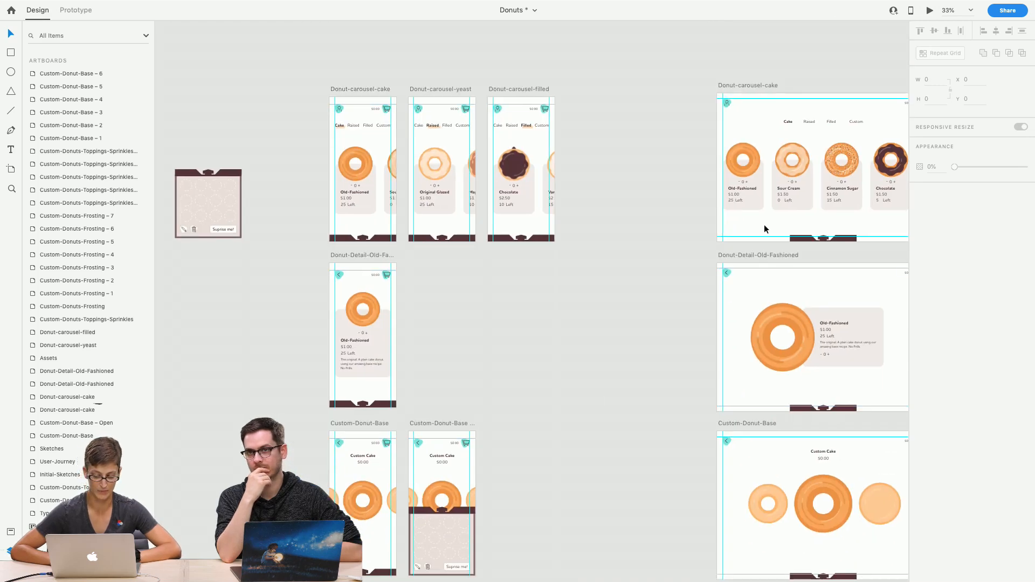
scroll(700, 270, "right", 3)
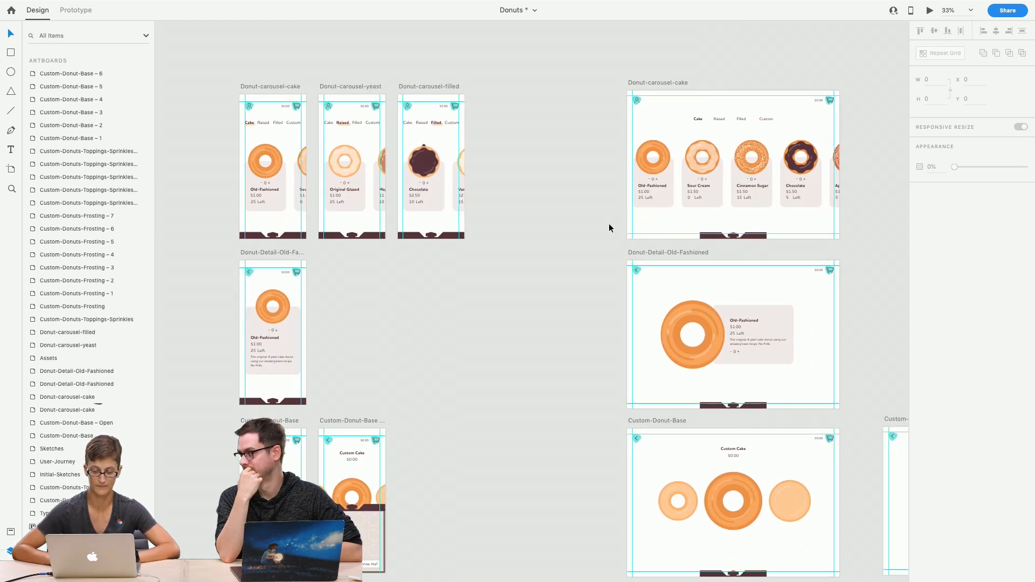
scroll(652, 363, "down", 3)
scroll(652, 363, "left", 3)
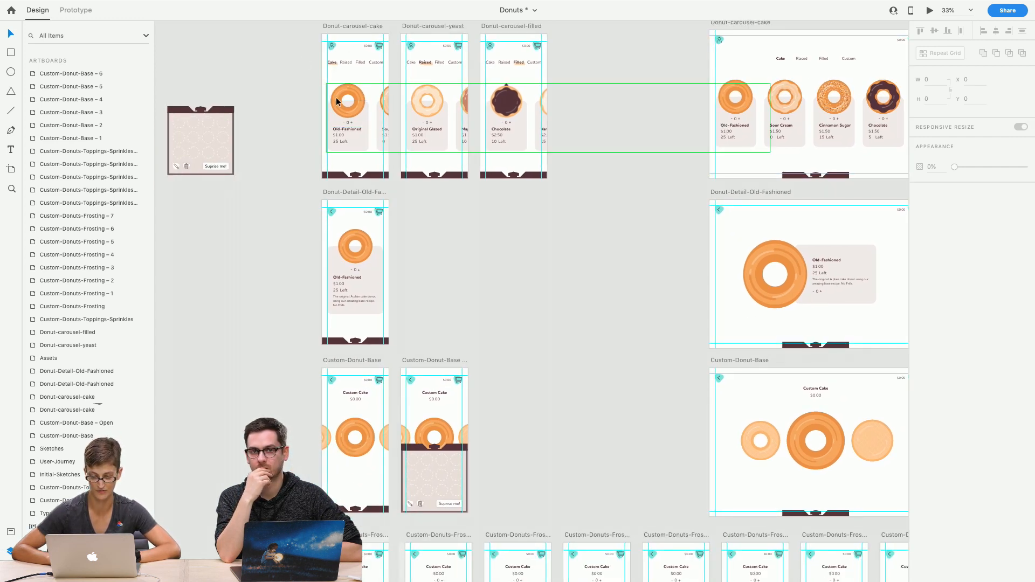
Inspect the Donut-choices category labels on the mobile Donut-carousel-cake artboard, then clear the selection
left_click(375, 65)
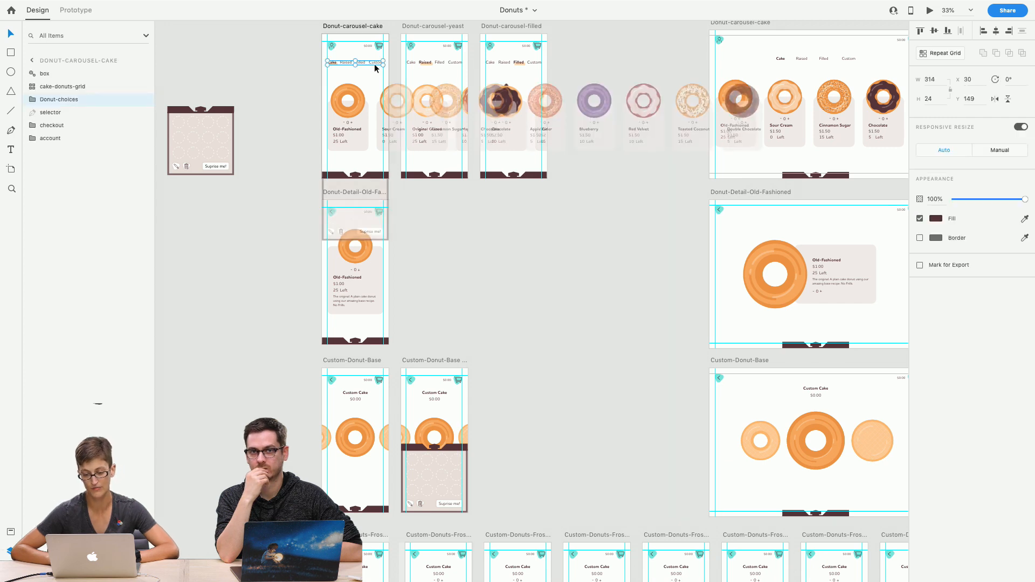
left_click(291, 203)
scroll(293, 207, "down", 2)
scroll(293, 207, "left", 1)
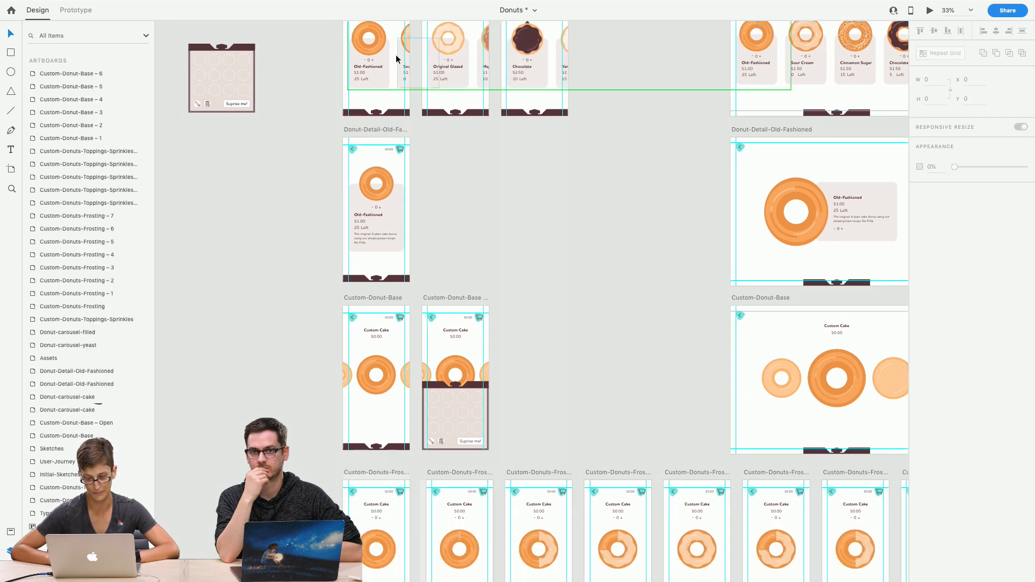
Inspect the donut-bases group on the mobile Custom-Donut-Base artboard and deselect it
scroll(327, 292, "down", 3)
scroll(327, 292, "left", 1)
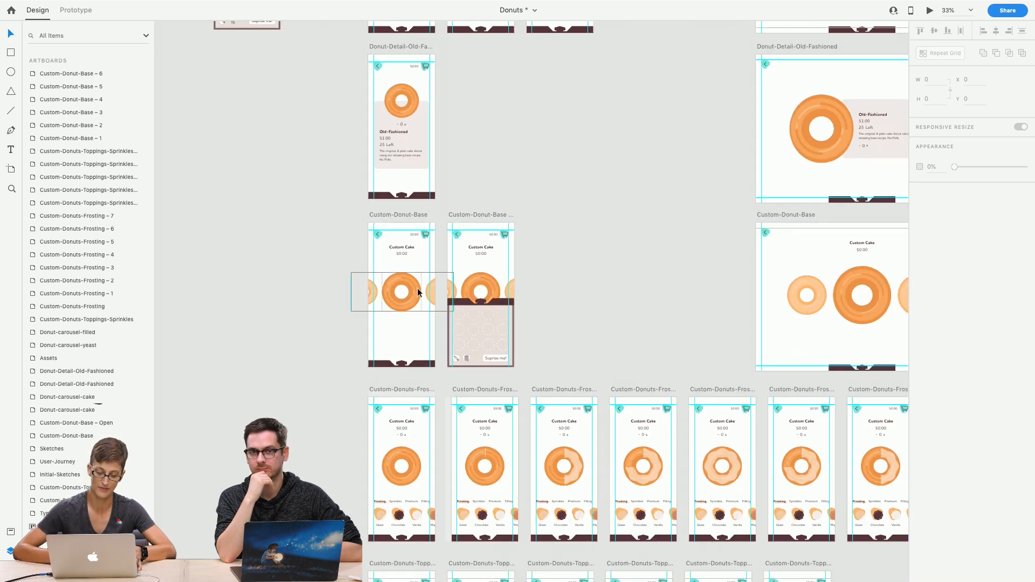
left_click(393, 298)
scroll(305, 372, "down", 3)
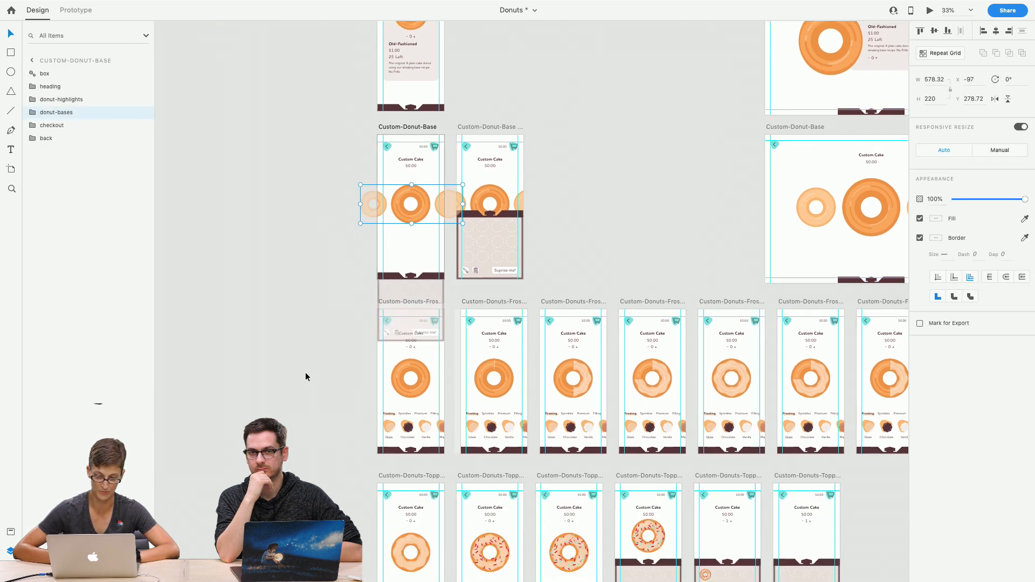
left_click(308, 354)
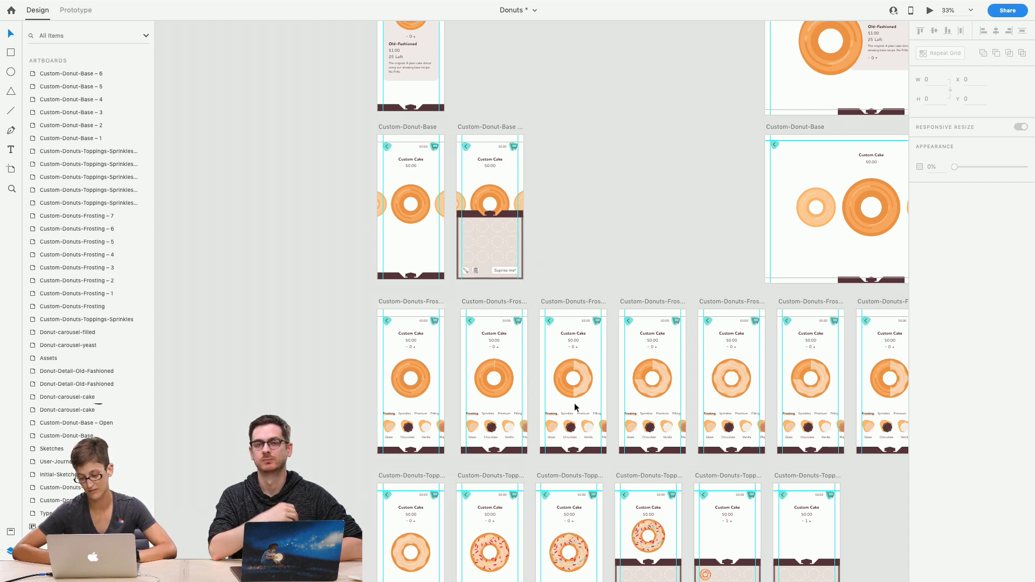
Preview the prototype from the first Custom-Donuts-Frosting artboard and play the Glaze frosting animation on and off the donut
scroll(573, 404, "right", 5)
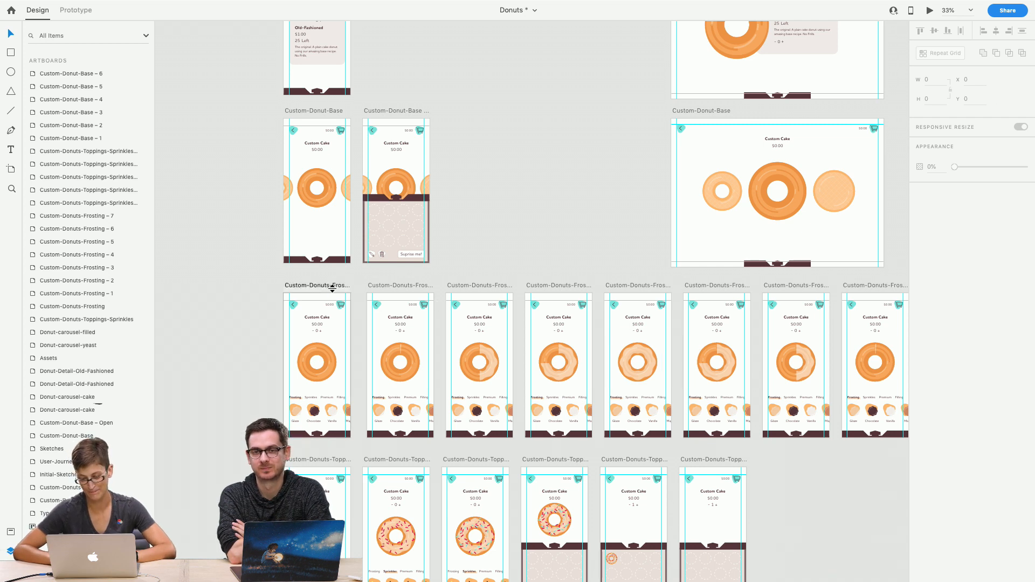
left_click(313, 287)
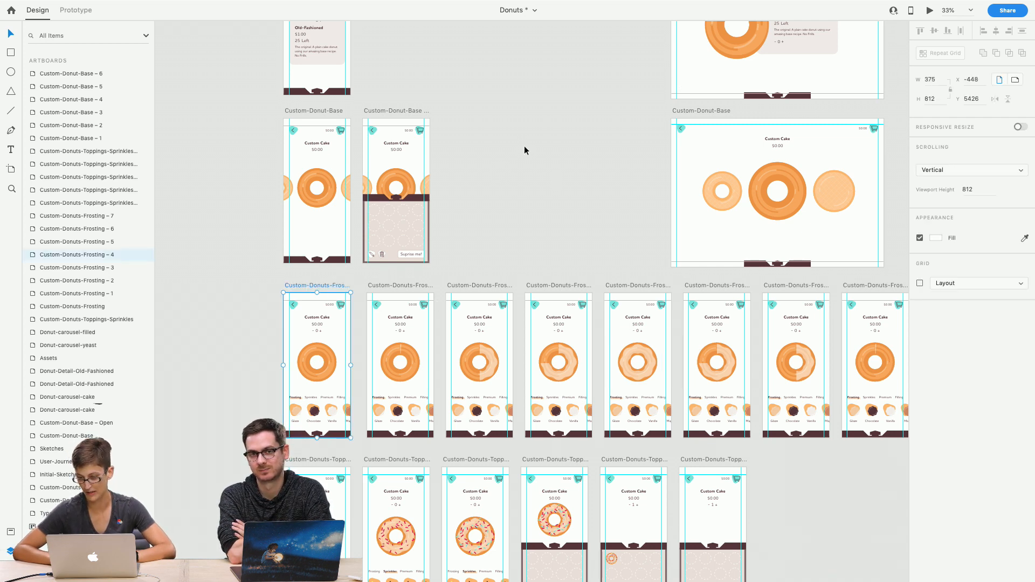
left_click(925, 11)
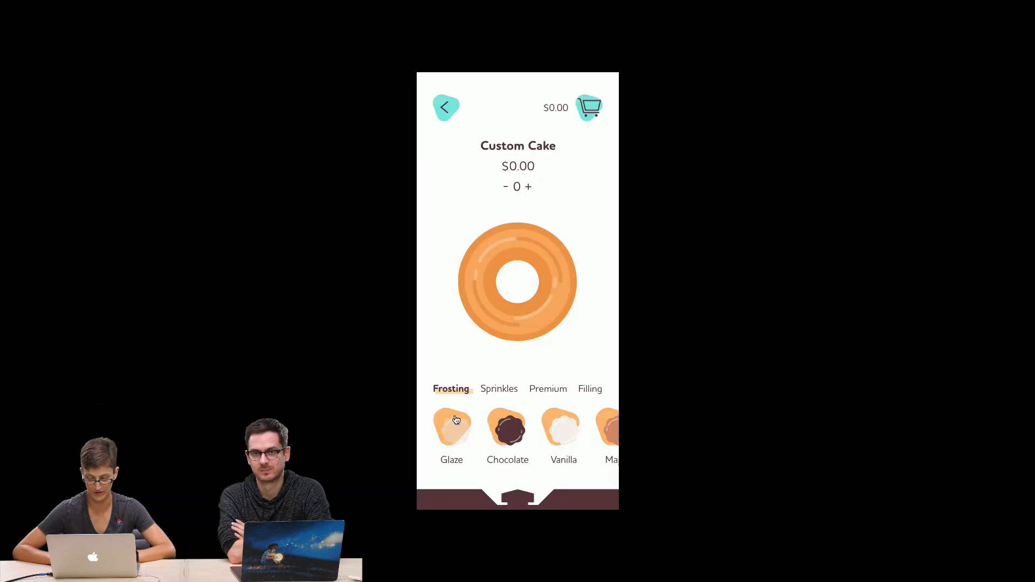
left_click(446, 443)
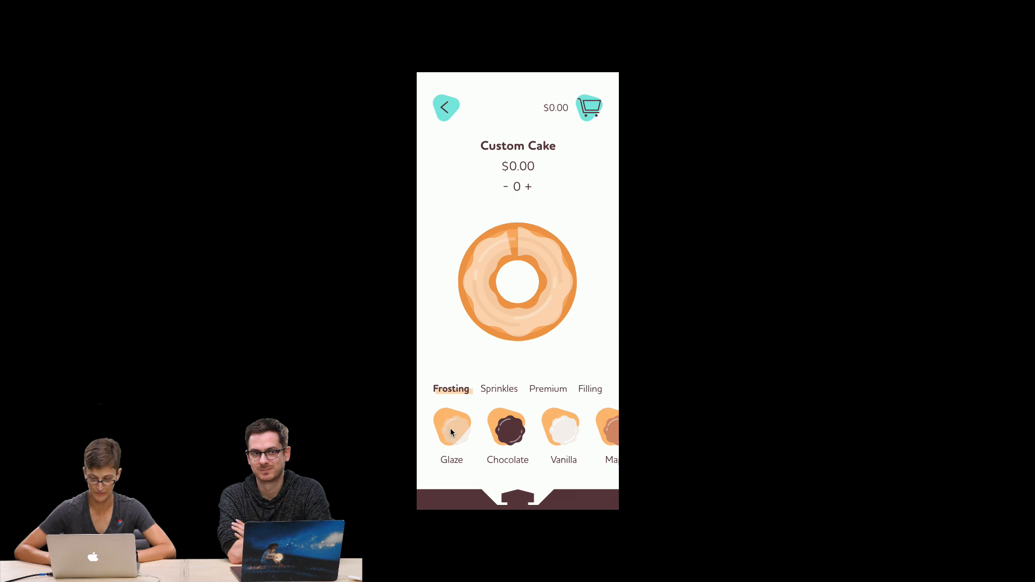
left_click(451, 433)
left_click(452, 433)
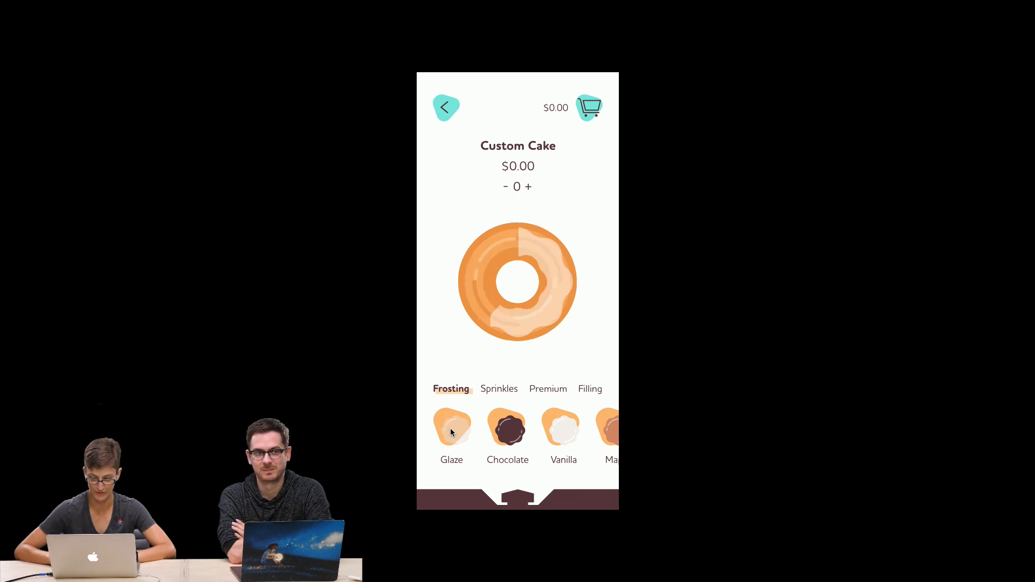
left_click(452, 433)
mouse_move(52, 4)
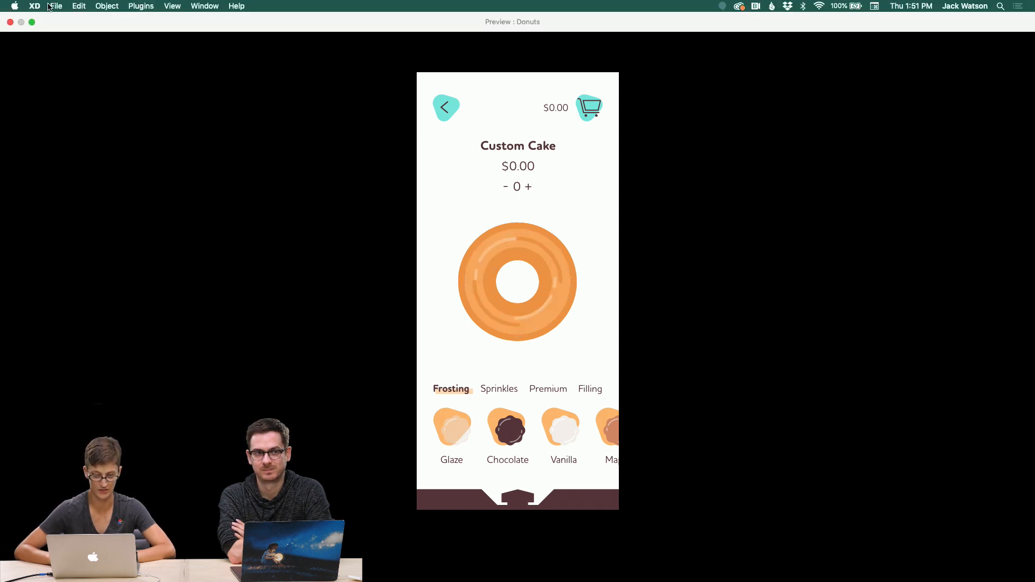
Take the prototype preview out of full screen, return to the Donuts document and place the preview window beside the artboards
left_click(31, 23)
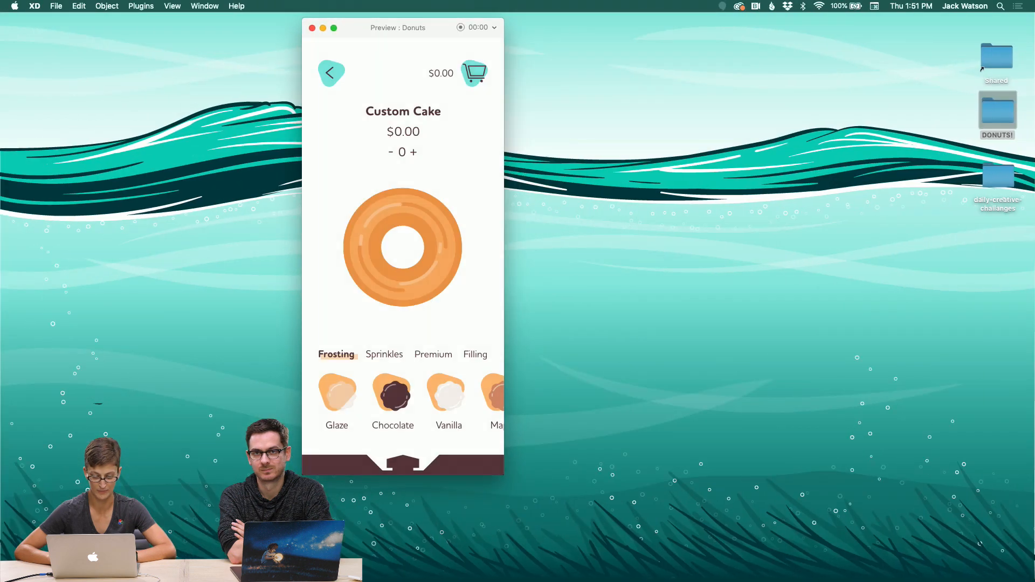
mouse_move(415, 580)
left_click(425, 558)
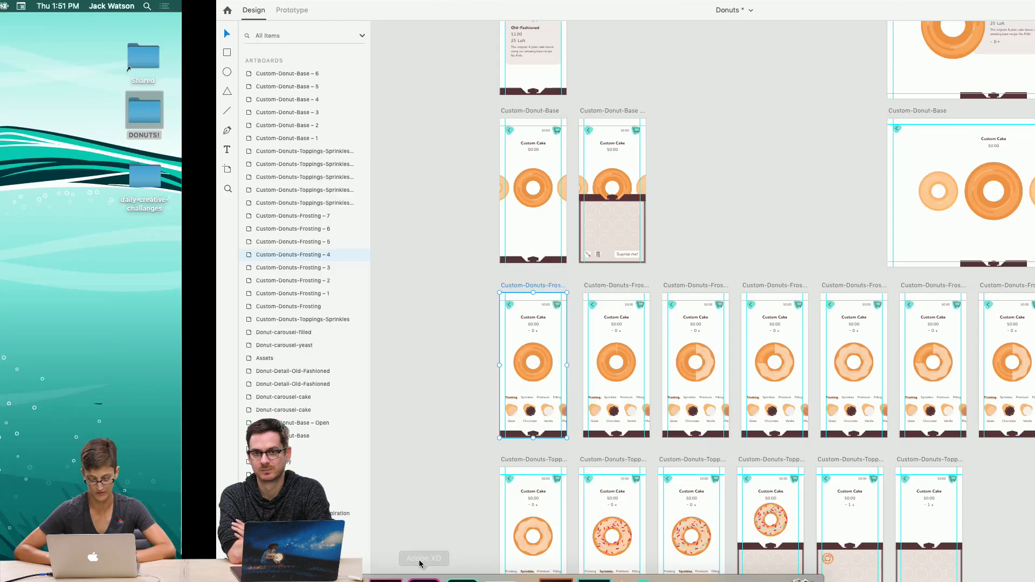
left_click_drag(344, 41, 106, 80)
scroll(364, 248, "down", 2)
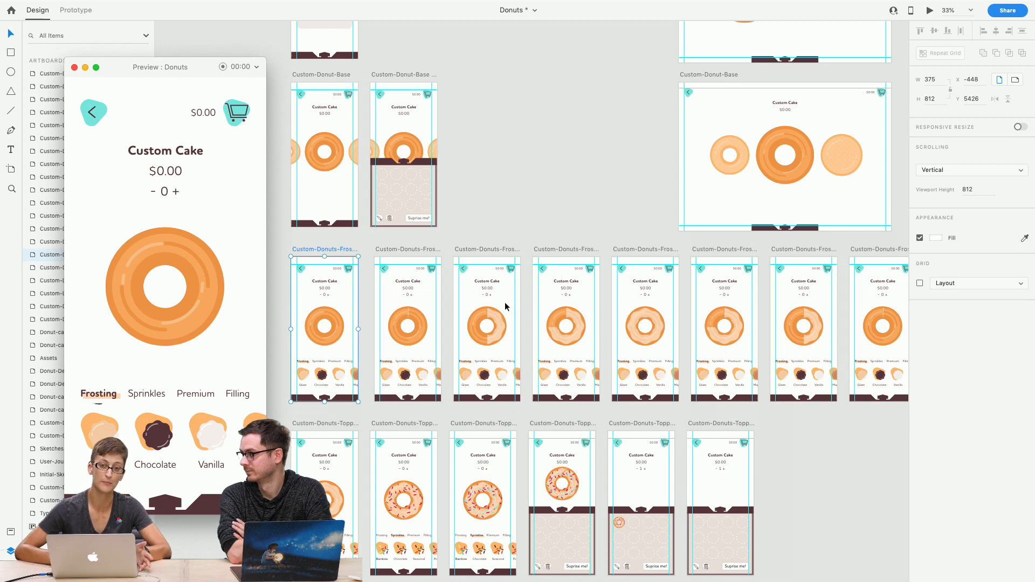
Preview the Custom Cake toppings by switching from Frosting to Sprinkles and adding the Rainbow sprinkles to the glazed donut
left_click(545, 199)
scroll(544, 198, "down", 5)
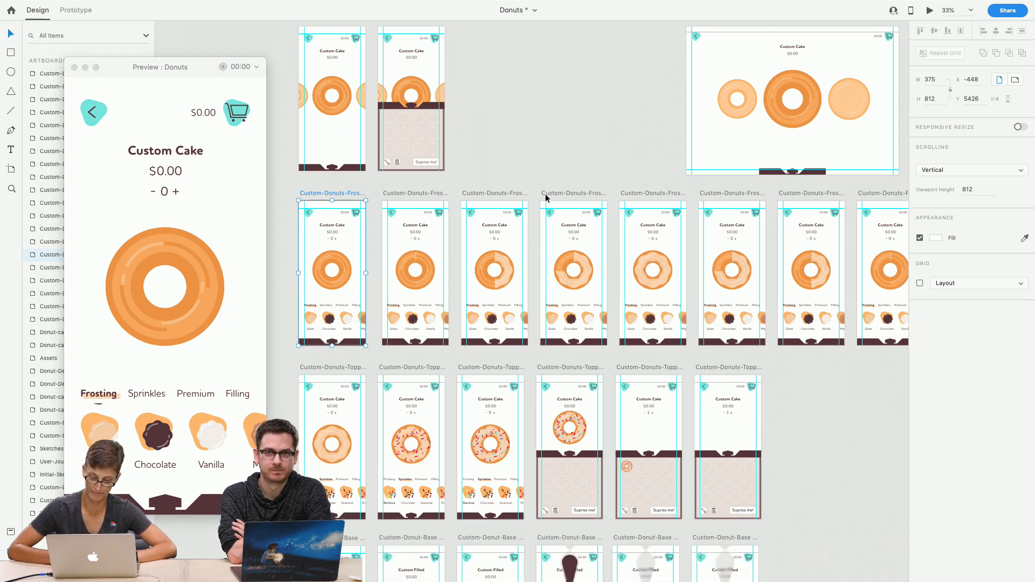
scroll(545, 198, "left", 3)
scroll(545, 199, "down", 2)
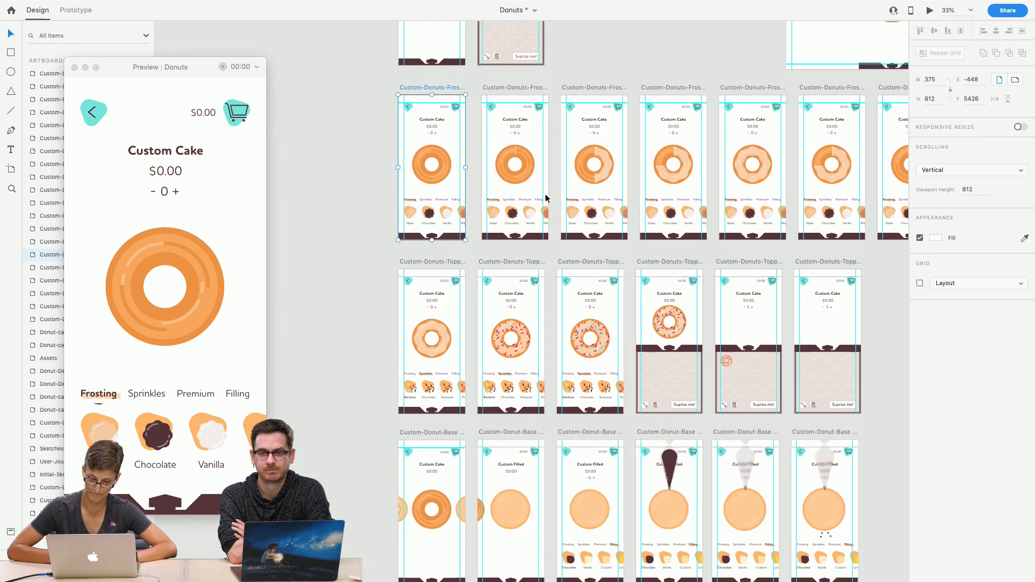
left_click(438, 262)
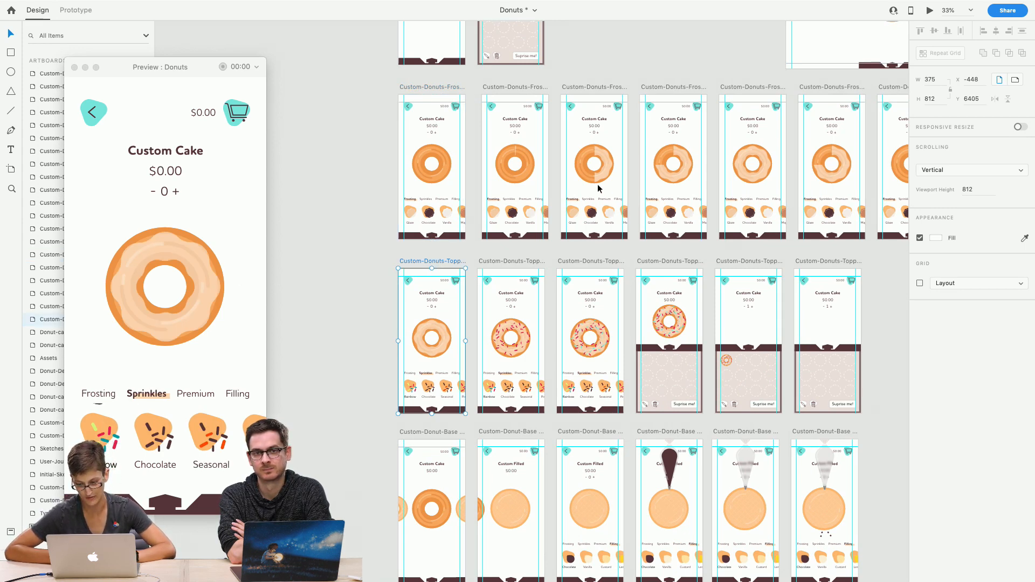
left_click(731, 191)
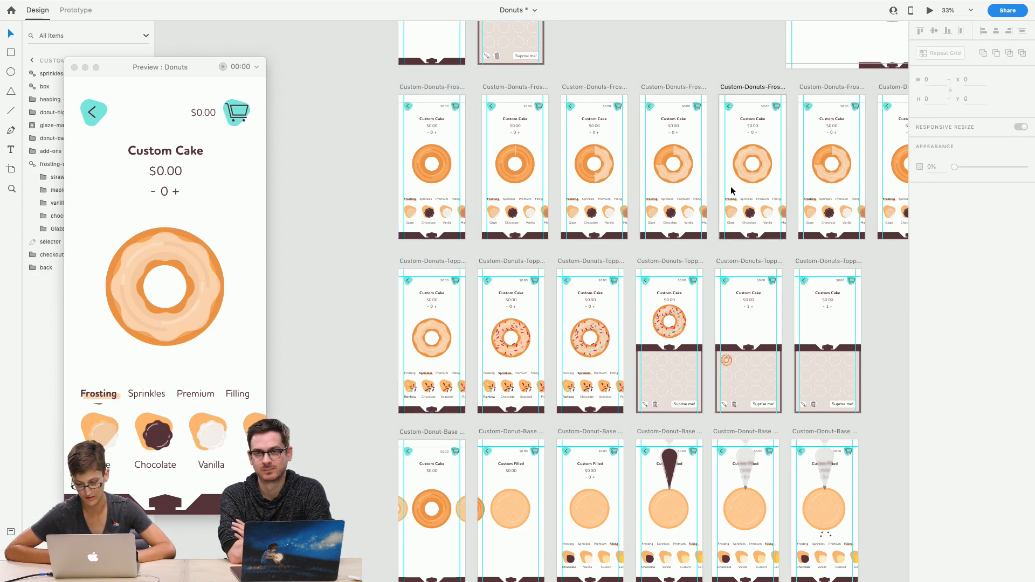
left_click(138, 398)
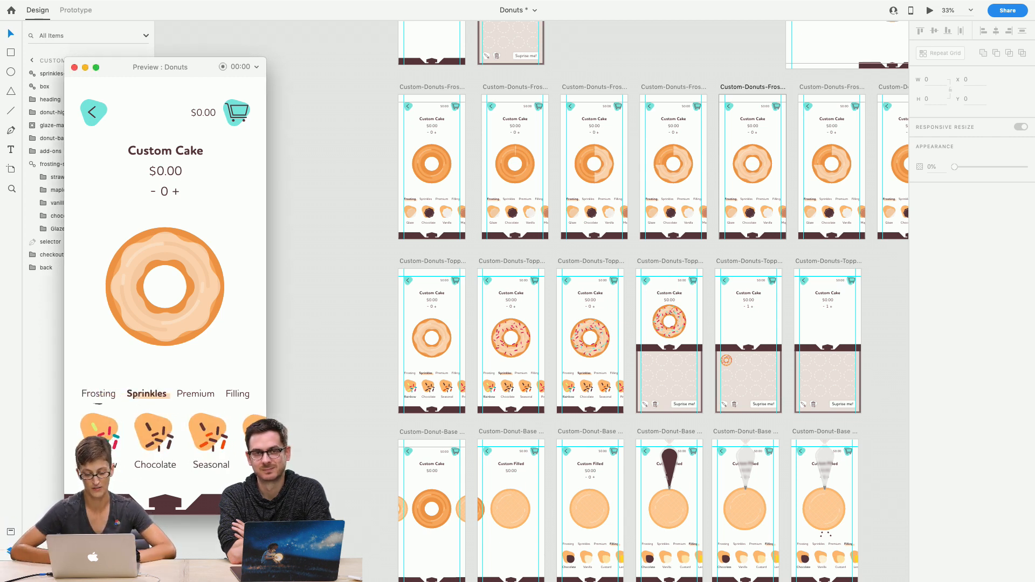
left_click(111, 438)
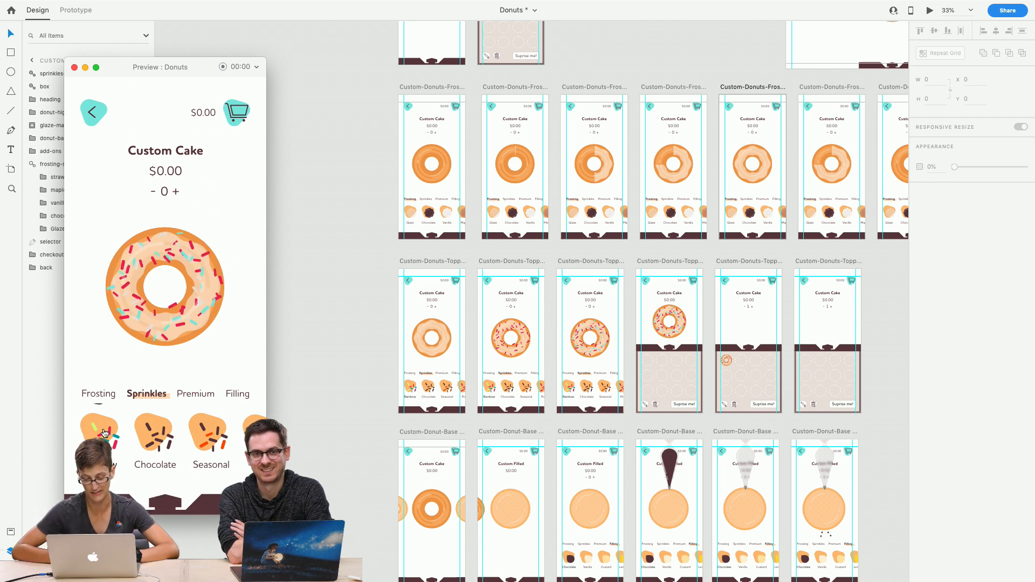
Preview Custom-Donut-Base – 1, swipe from the cake base to the filled donut and play the Chocolate filling animation
scroll(316, 353, "down", 2)
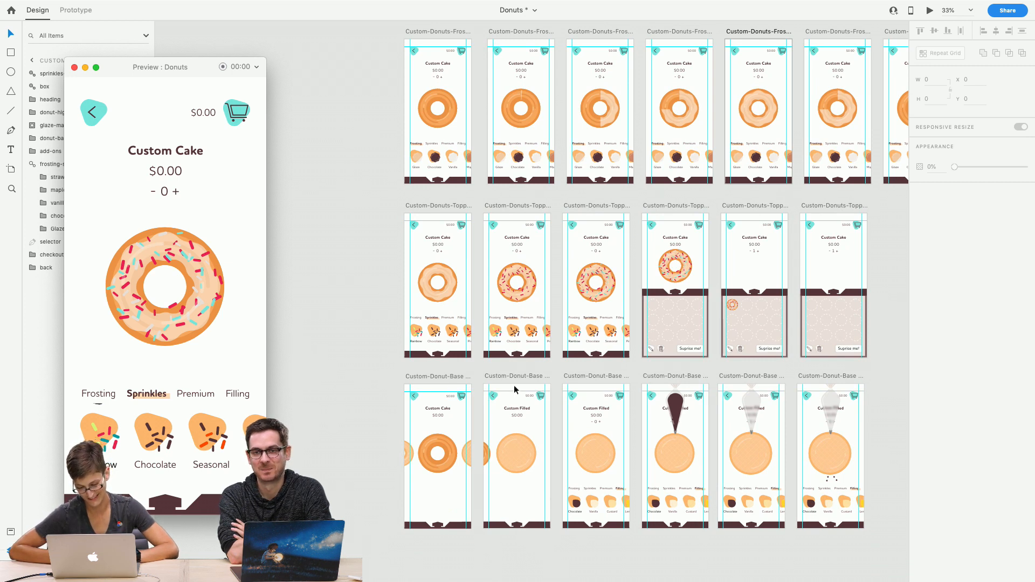
left_click(446, 380)
left_click(444, 418)
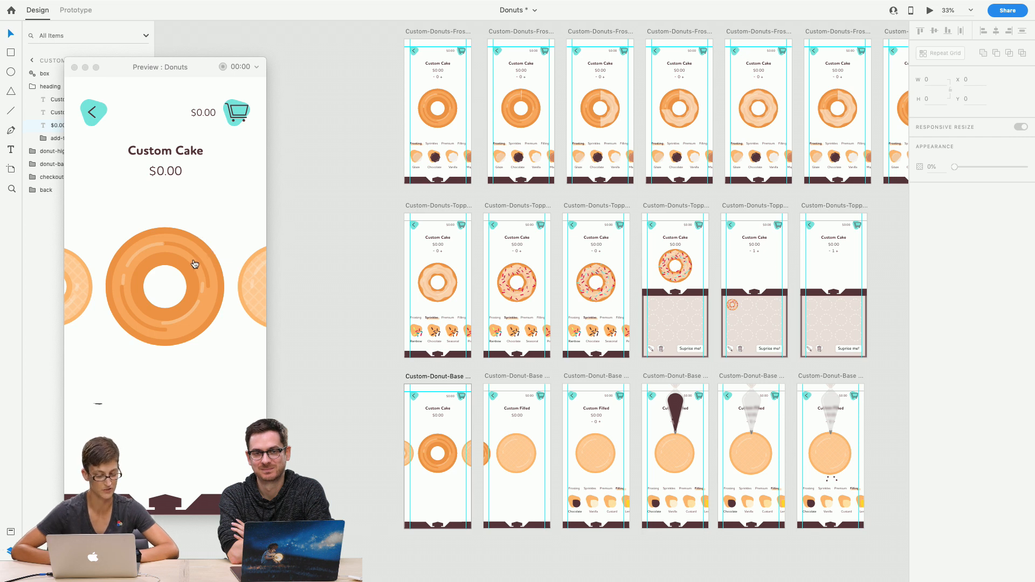
left_click_drag(180, 259, 50, 259)
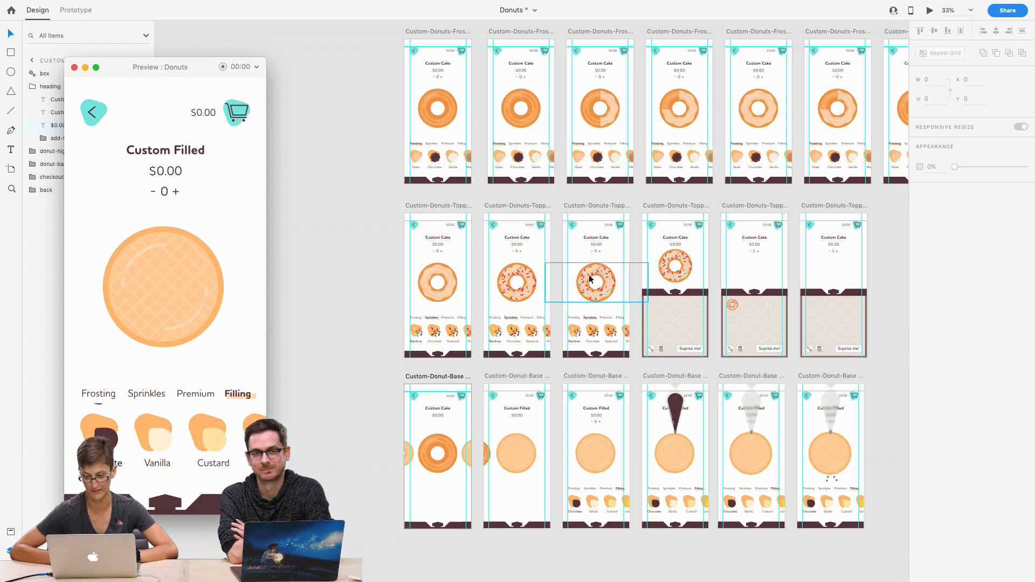
left_click(101, 428)
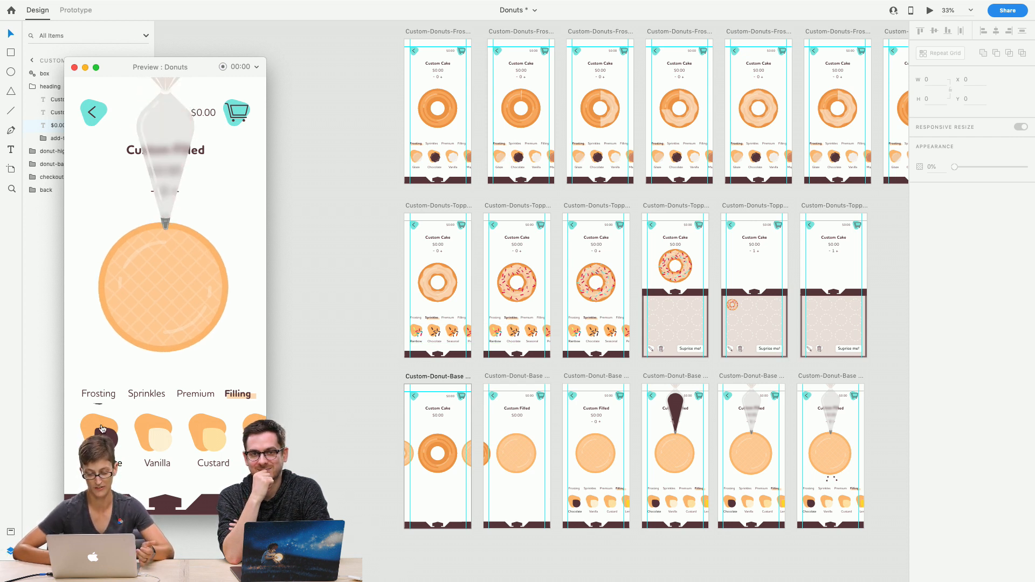
Preview the third Custom-Donuts-Toppings-Sprinkles artboard and try the quantity control on the sprinkled donut
scroll(308, 264, "up", 5)
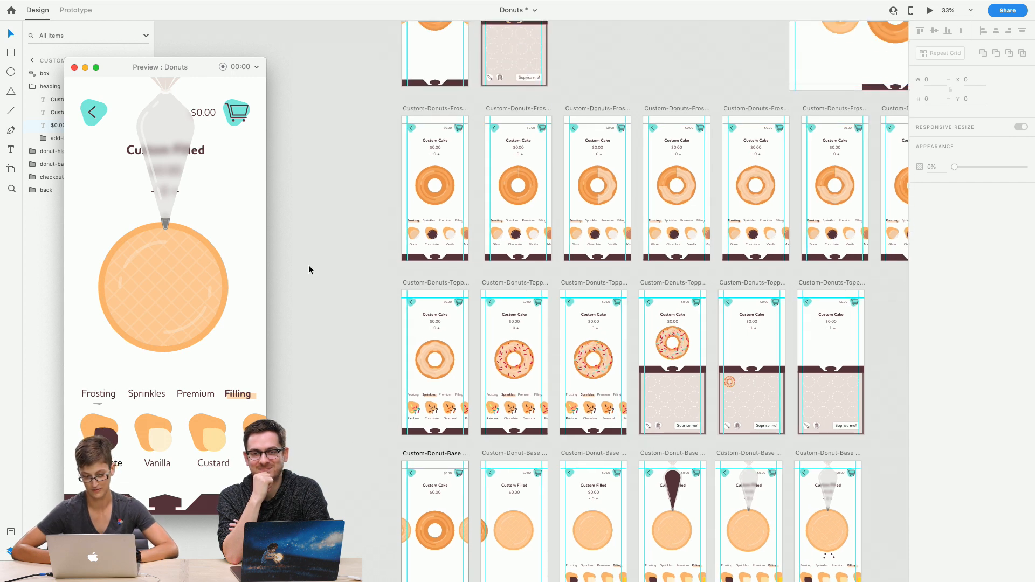
scroll(309, 264, "up", 4)
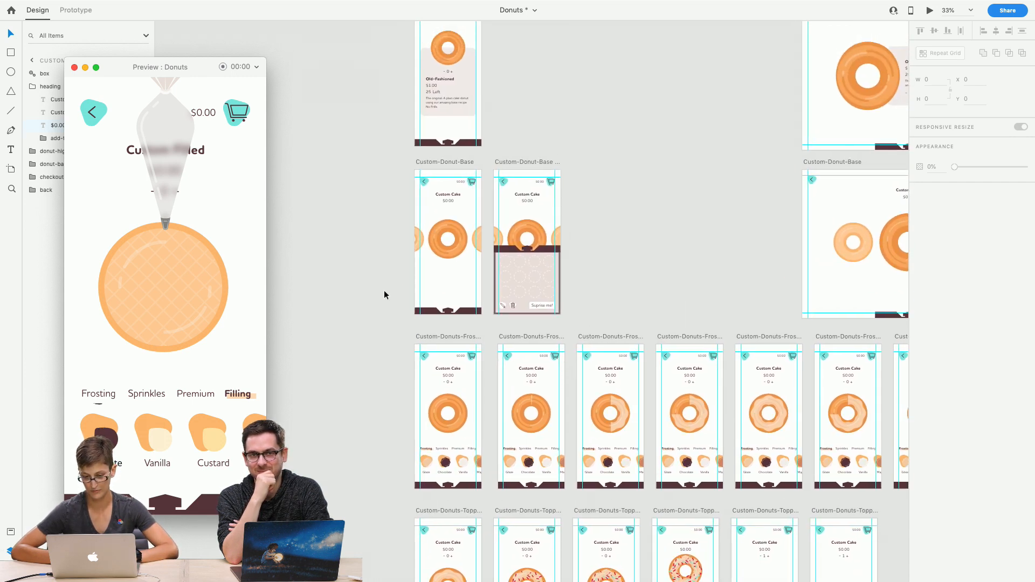
scroll(412, 308, "down", 6)
scroll(413, 307, "right", 4)
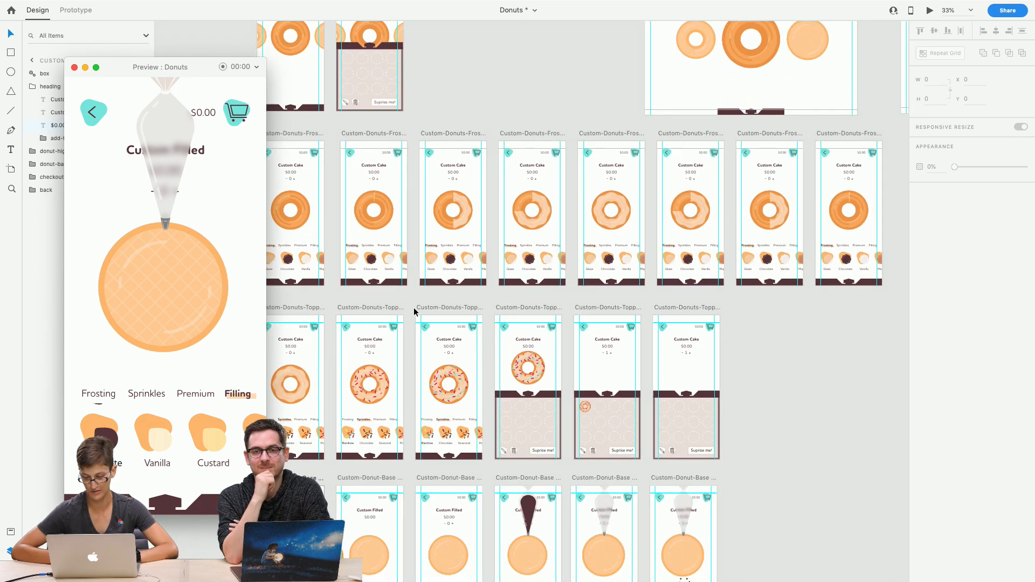
left_click(473, 359)
left_click(464, 360)
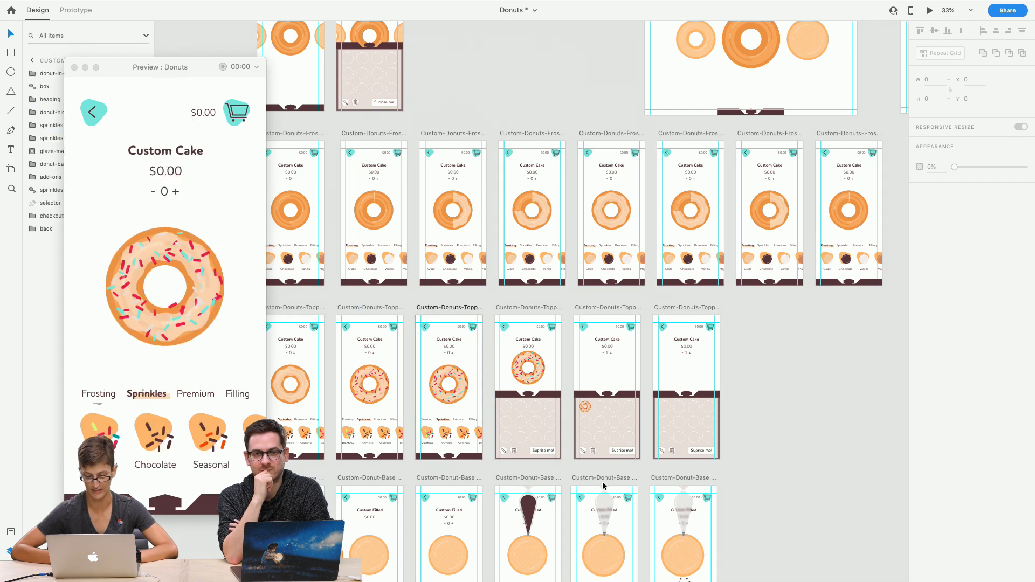
left_click(178, 192)
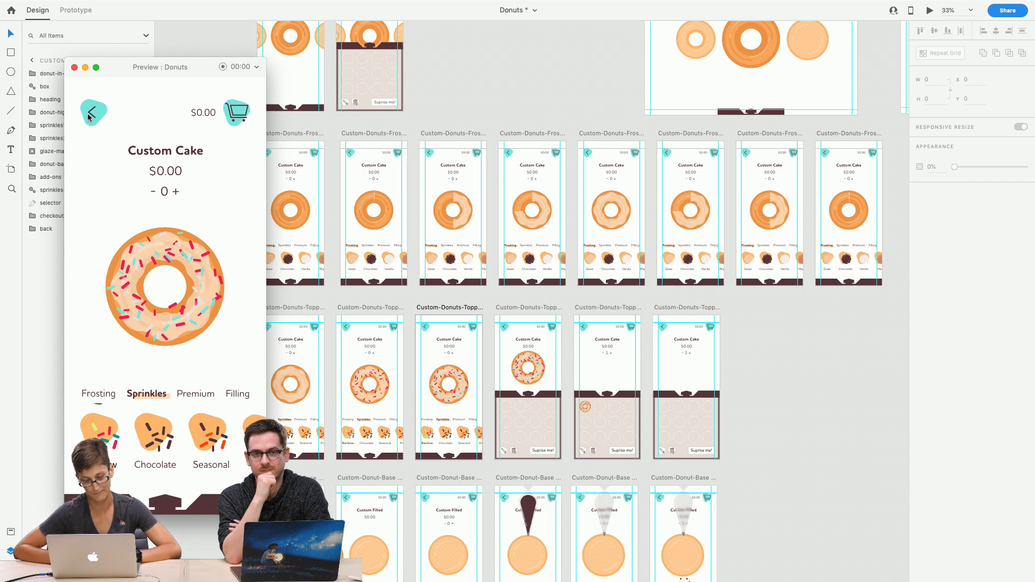
Close the current preview, preview the mobile Custom-Donut-Base artboard instead and open the donut box
left_click(75, 67)
scroll(231, 151, "up", 5)
left_click(300, 194)
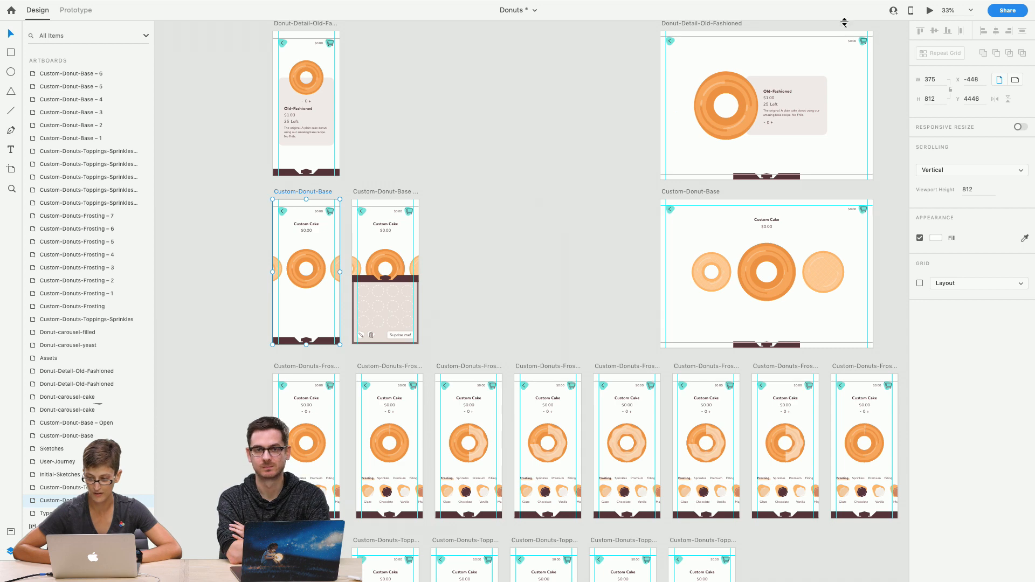
left_click(928, 11)
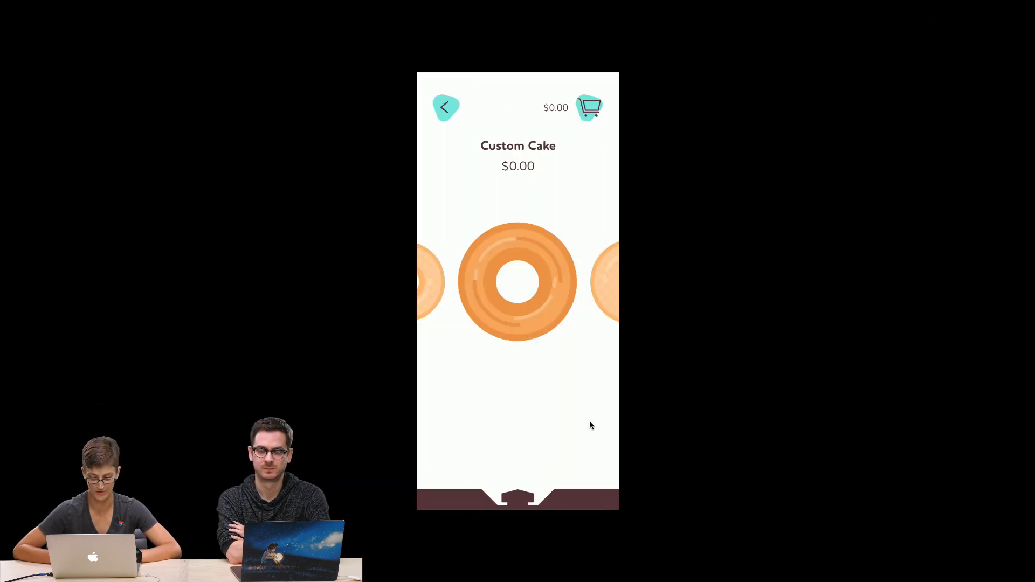
left_click(565, 497)
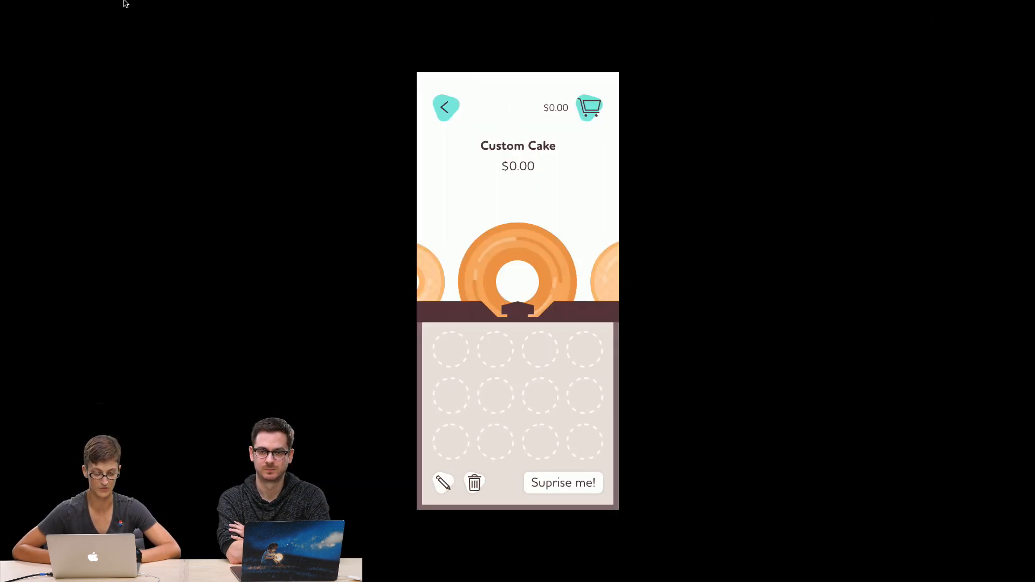
Leave the full-screen preview, bring the Donuts document back to the front, close the preview window and clear the artboard selection
left_click(33, 25)
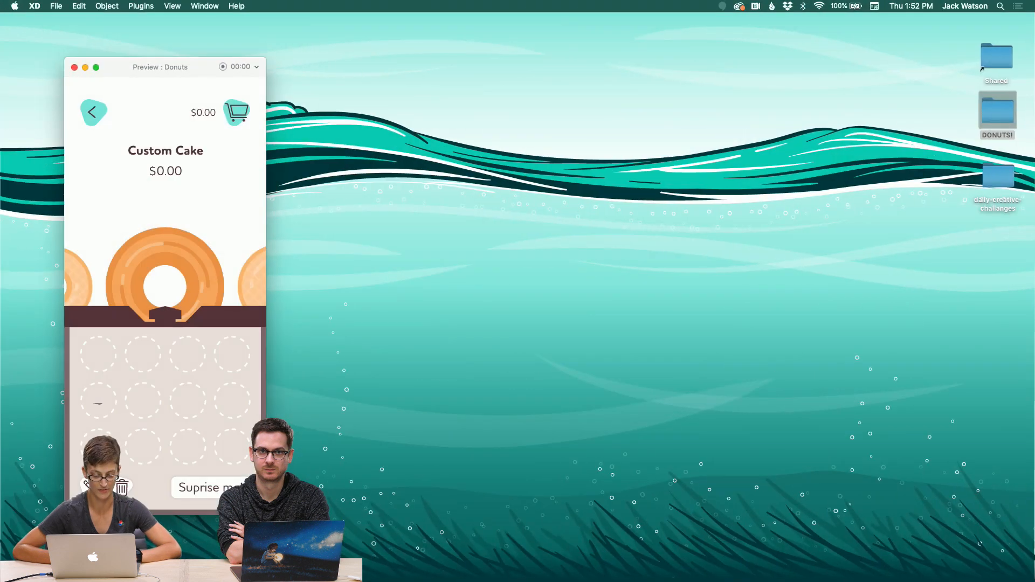
right_click(418, 555)
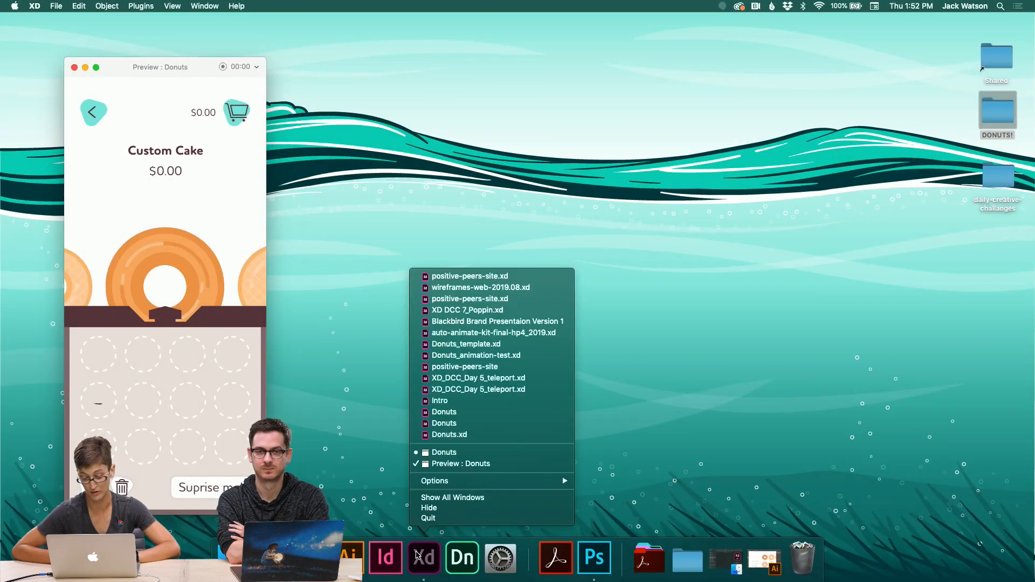
left_click(438, 464)
mouse_move(425, 580)
right_click(429, 558)
left_click(427, 453)
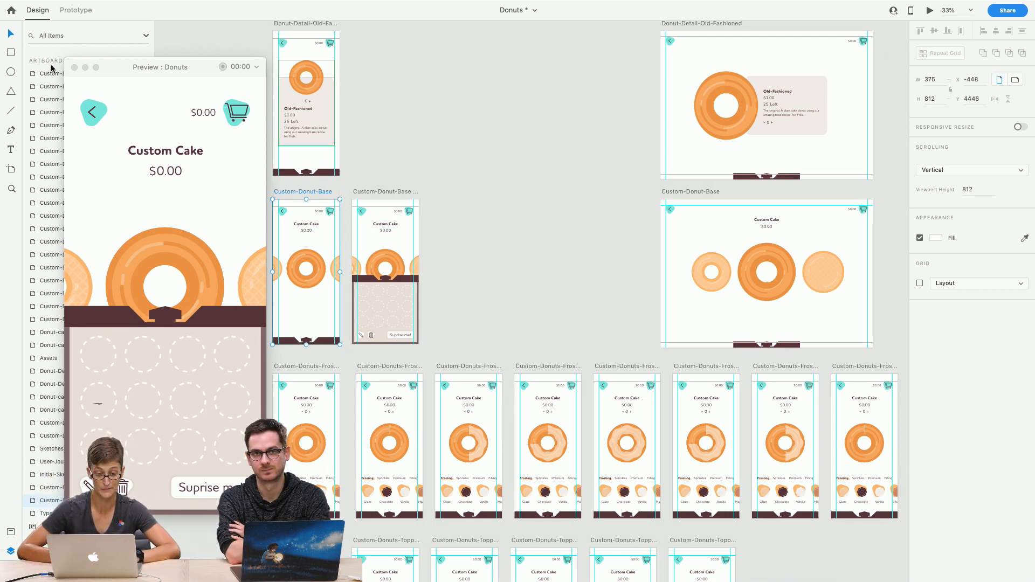
left_click(75, 67)
left_click(197, 164)
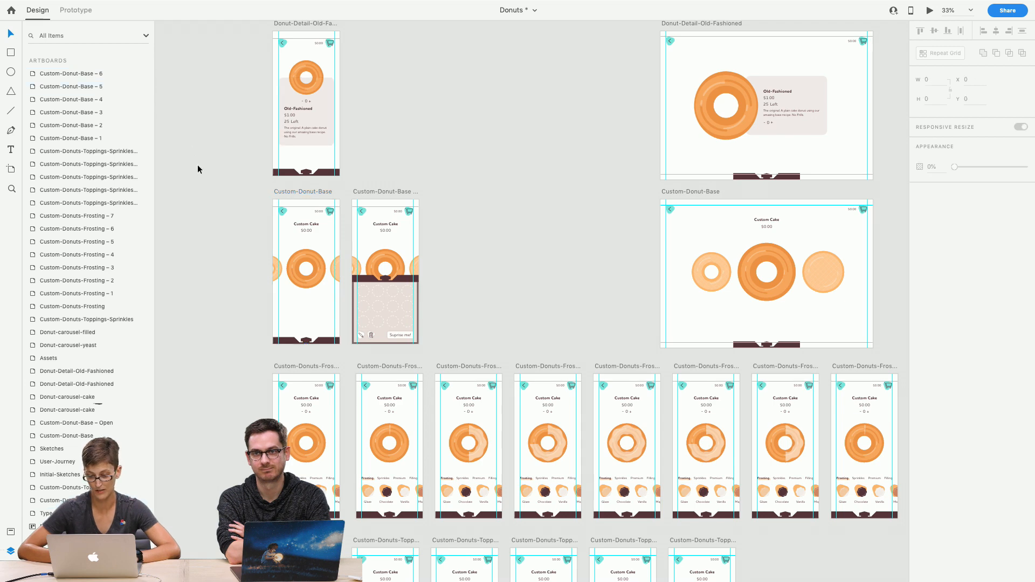
Zoom in on the lower artboard rows and examine the Sprinkles toppings screens above the first Custom-Donut-Base screens
scroll(197, 164, "down", 10)
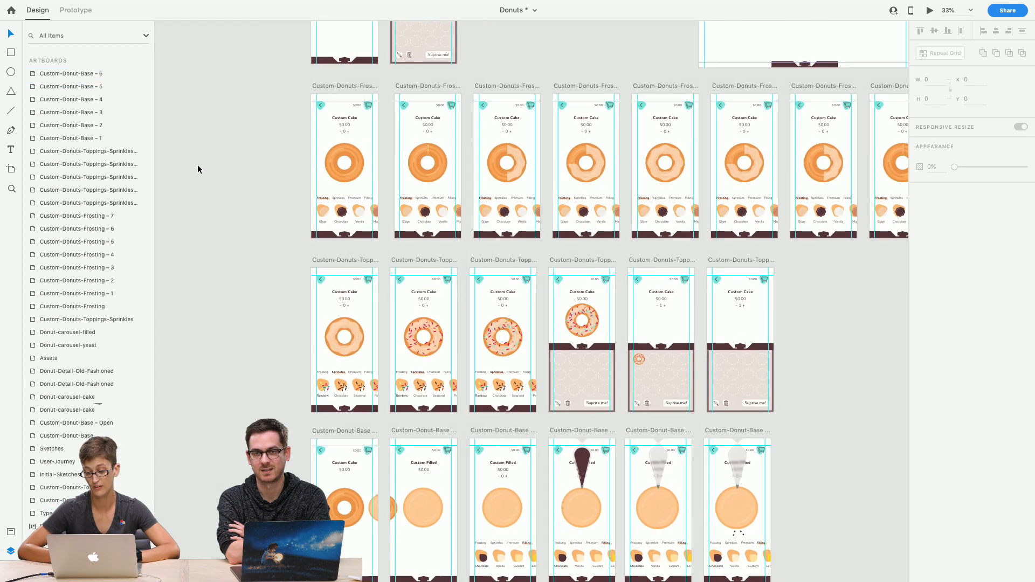
scroll(198, 163, "down", 5)
scroll(197, 164, "right", 5)
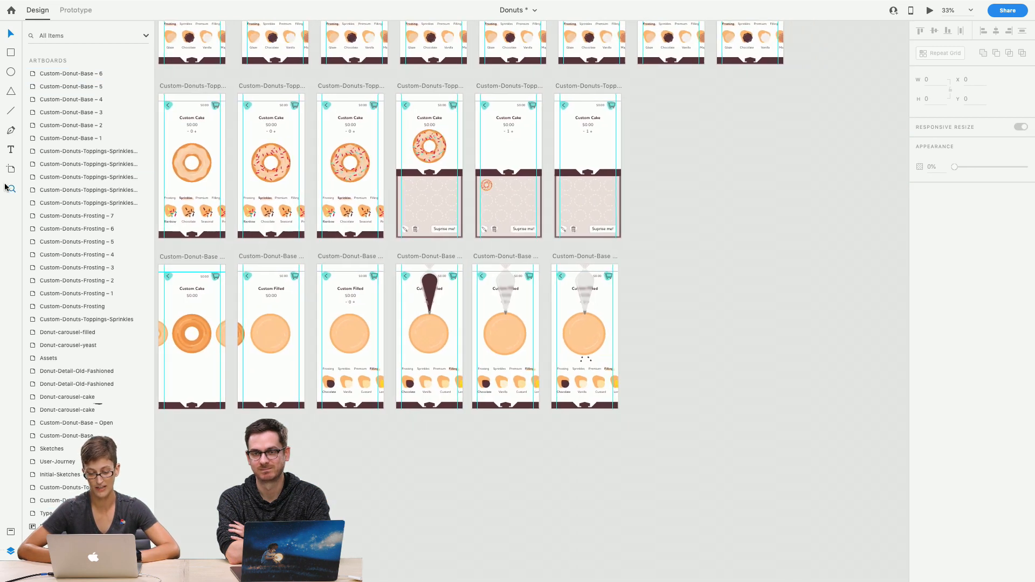
left_click(464, 291)
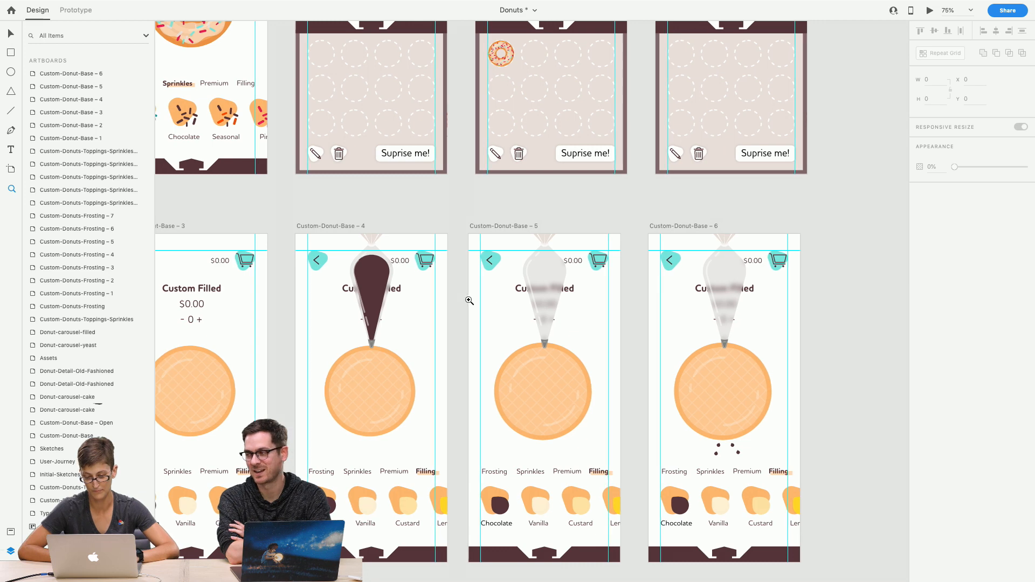
scroll(470, 301, "left", 9)
scroll(469, 300, "up", 3)
scroll(533, 331, "left", 6)
scroll(533, 331, "up", 1)
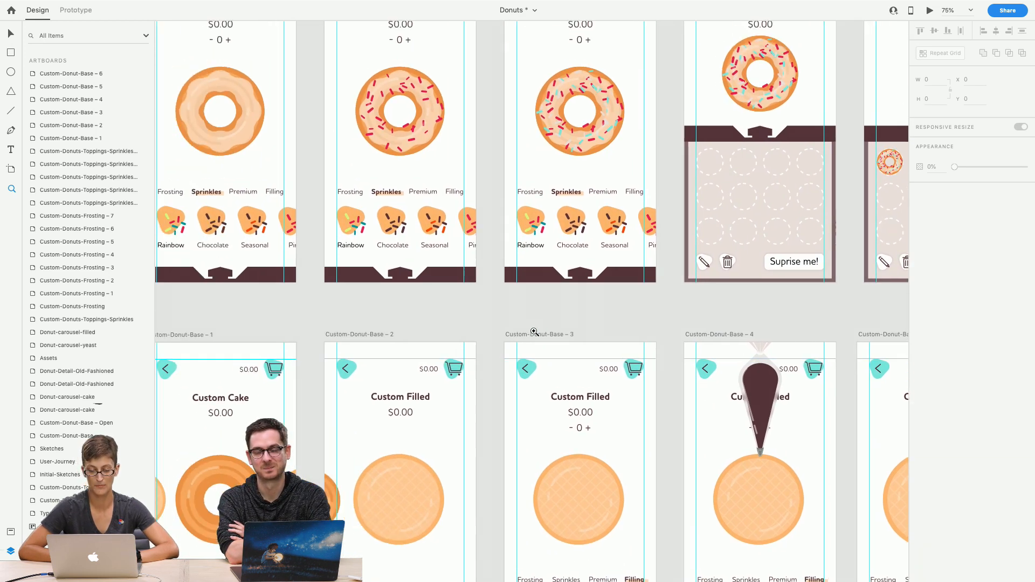
scroll(227, 104, "left", 2)
scroll(226, 103, "up", 1)
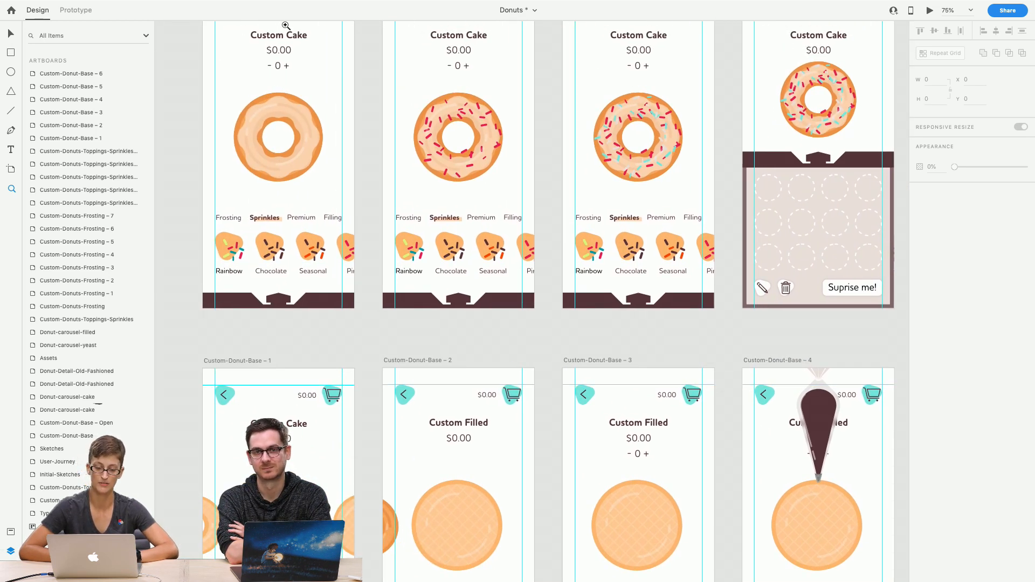
scroll(242, 132, "up", 1)
scroll(243, 132, "left", 2)
Examine the piping-bag filling sequence on Custom-Donut-Base – 3 to 6, comparing it with the donut box, sprinkles and frosting artboards
scroll(378, 226, "down", 5)
scroll(378, 226, "right", 8)
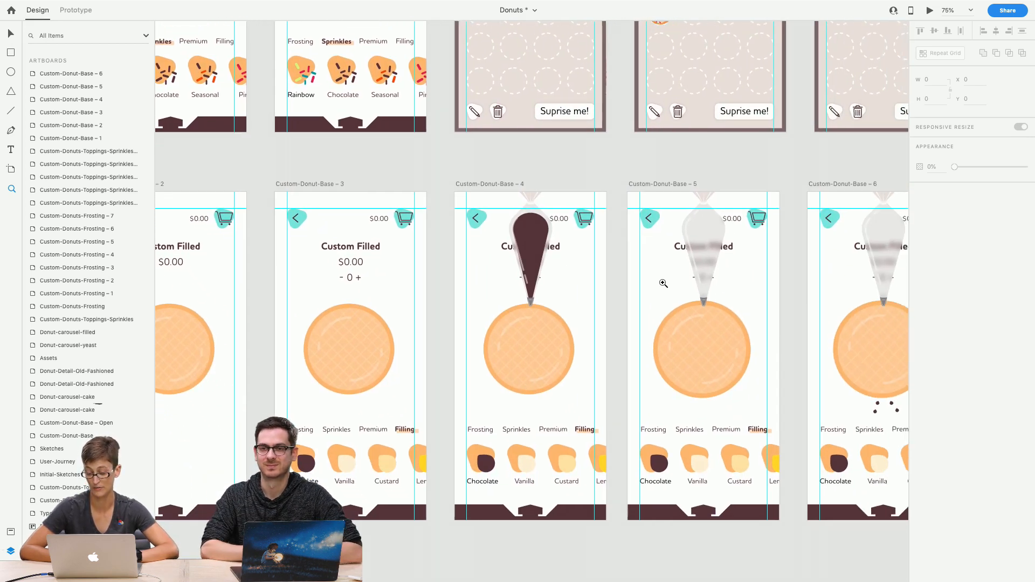
scroll(663, 283, "right", 1)
scroll(663, 284, "up", 1)
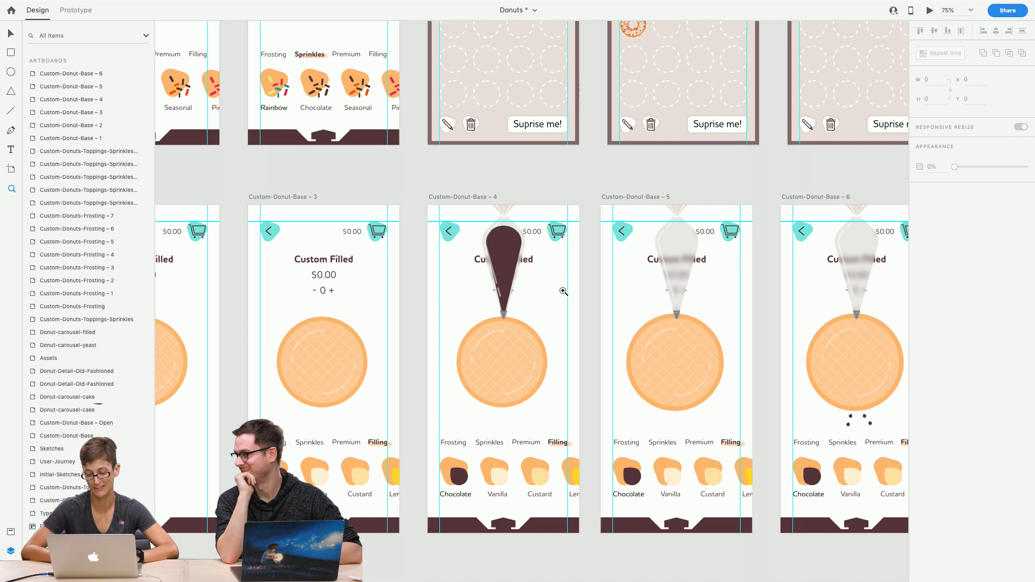
scroll(565, 289, "up", 5)
scroll(565, 288, "left", 4)
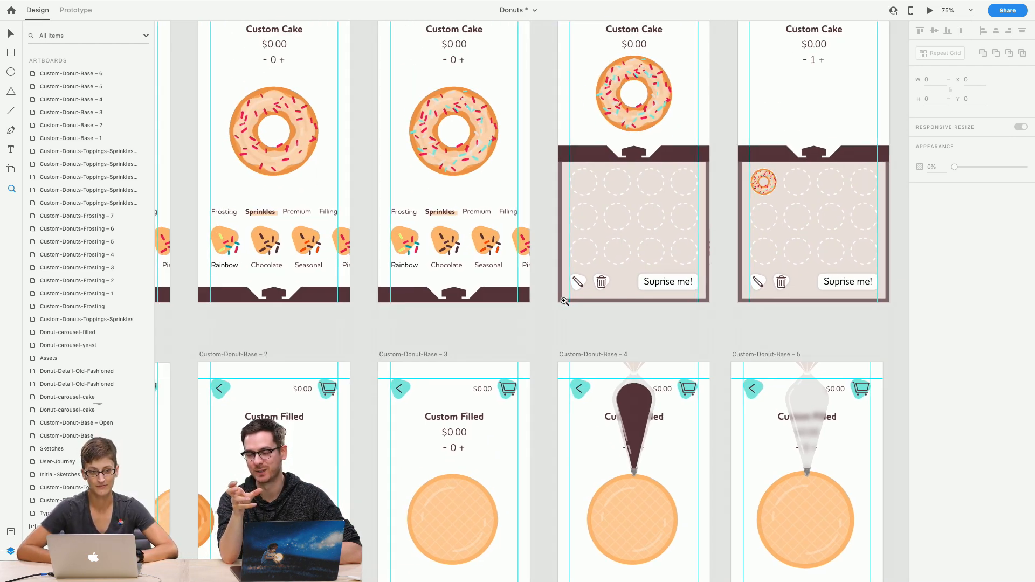
scroll(564, 302, "down", 3)
scroll(564, 301, "right", 2)
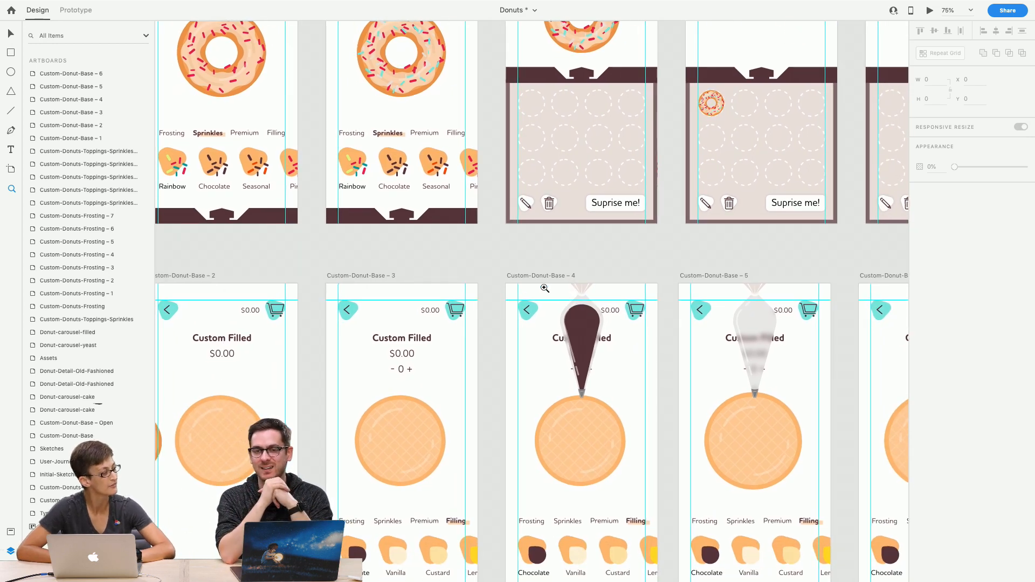
scroll(529, 286, "up", 20)
scroll(529, 287, "left", 2)
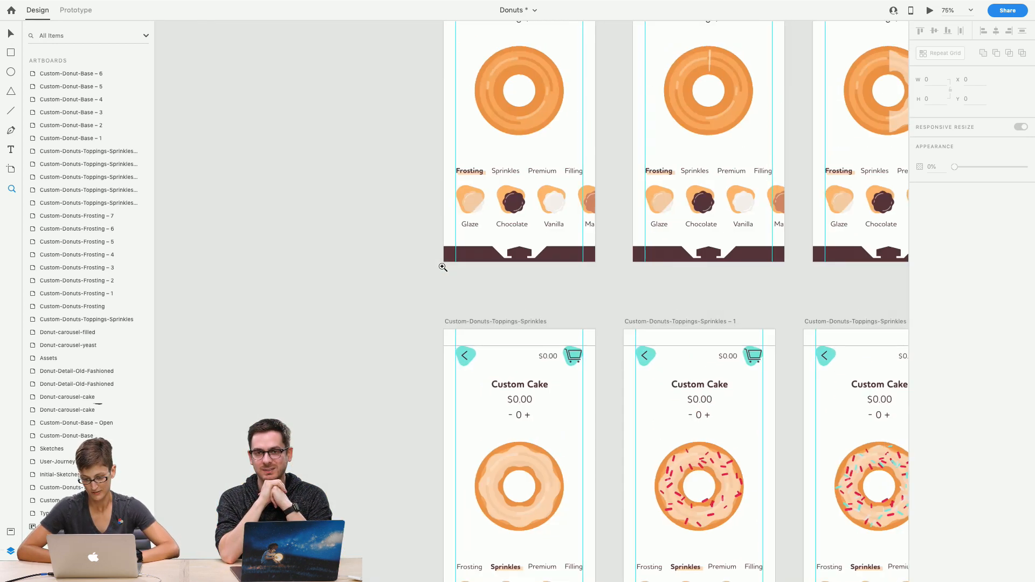
Draw a horizontal line about 23 px long with the Pen tool below the donut on the Custom-Donut-Base artboard
scroll(443, 268, "up", 10)
scroll(442, 268, "right", 3)
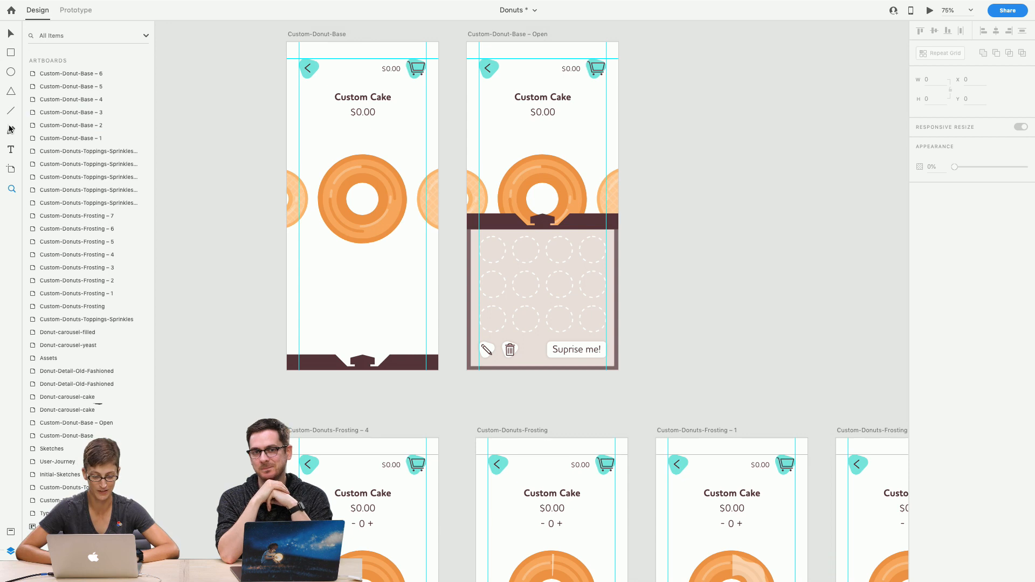
left_click(352, 286)
left_click(362, 287)
left_click(1024, 238)
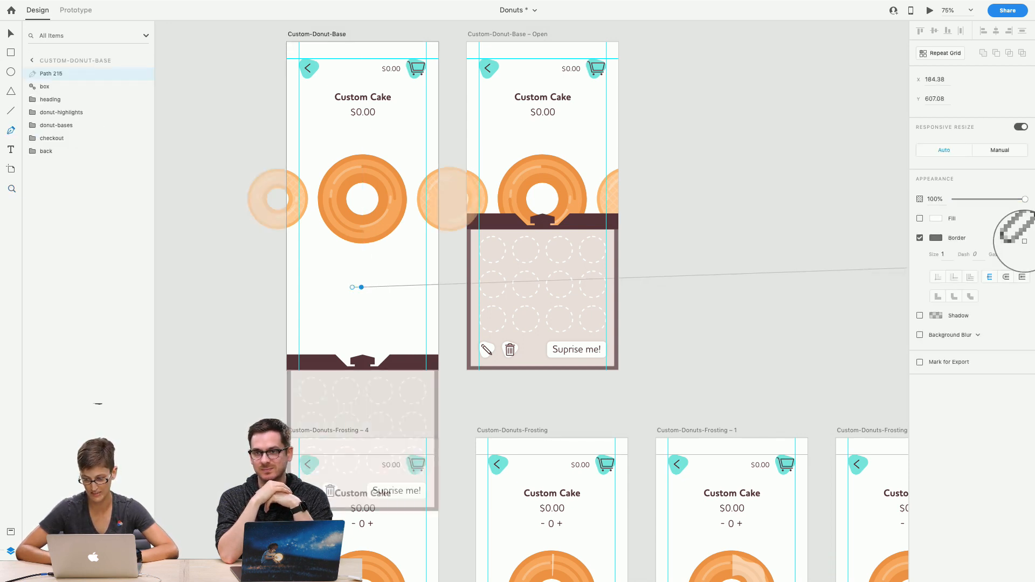
left_click(936, 239)
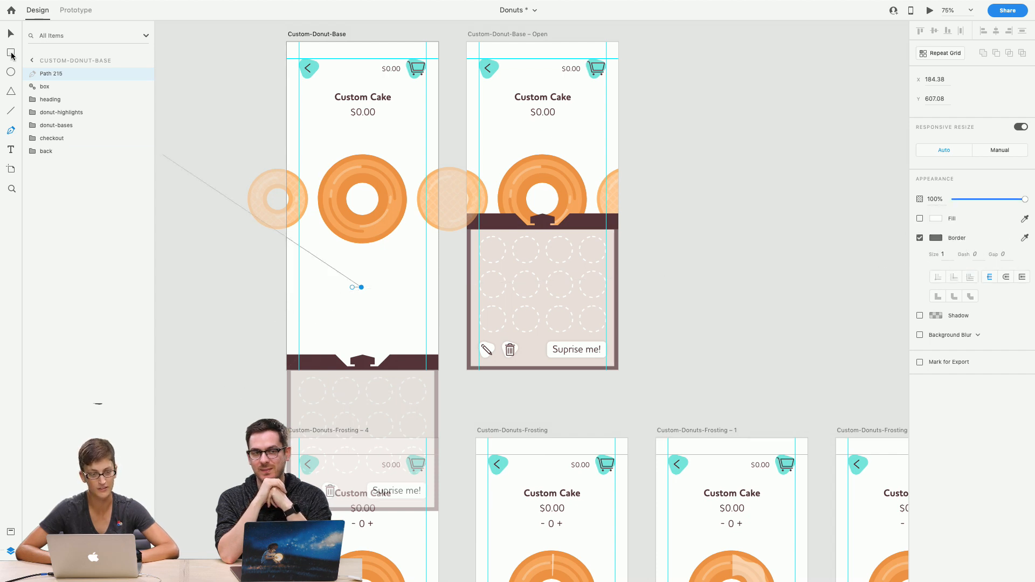
left_click(10, 54)
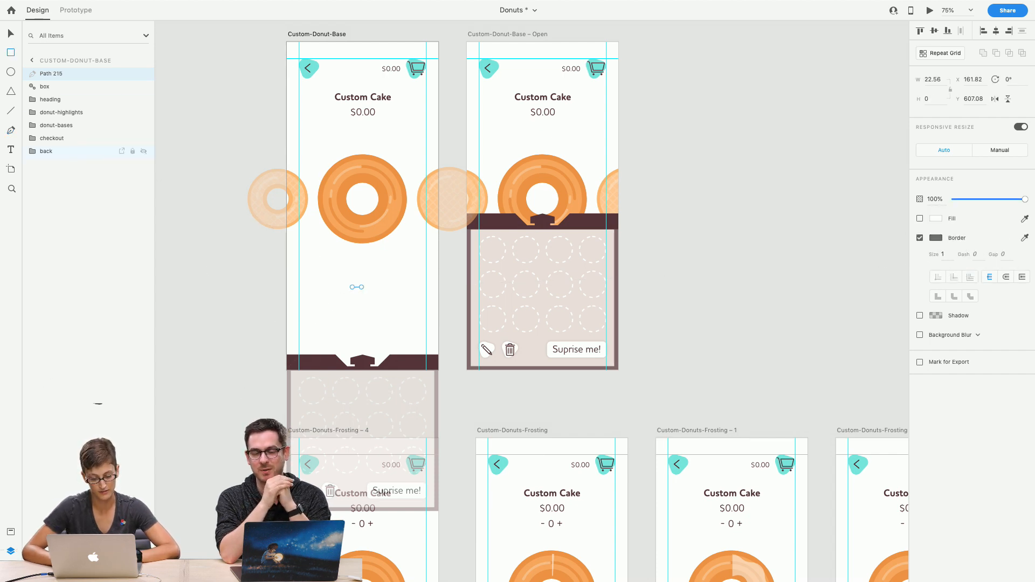
Style the short line as a sprinkle with a size 5 border, round caps and the saved pink #F71652 as border colour
left_click(10, 539)
left_click(76, 182)
left_click(941, 257)
type("5")
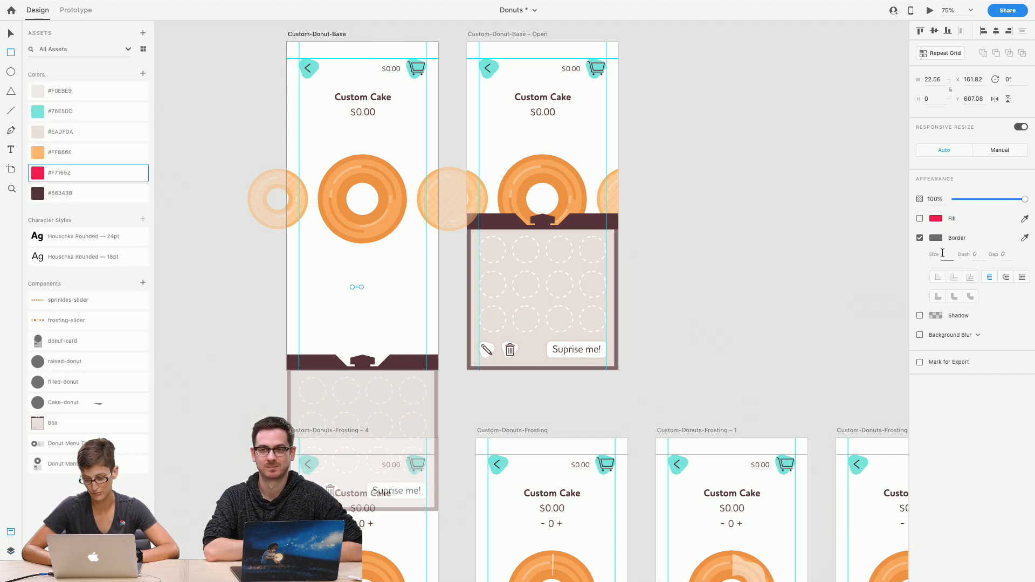
key("Return")
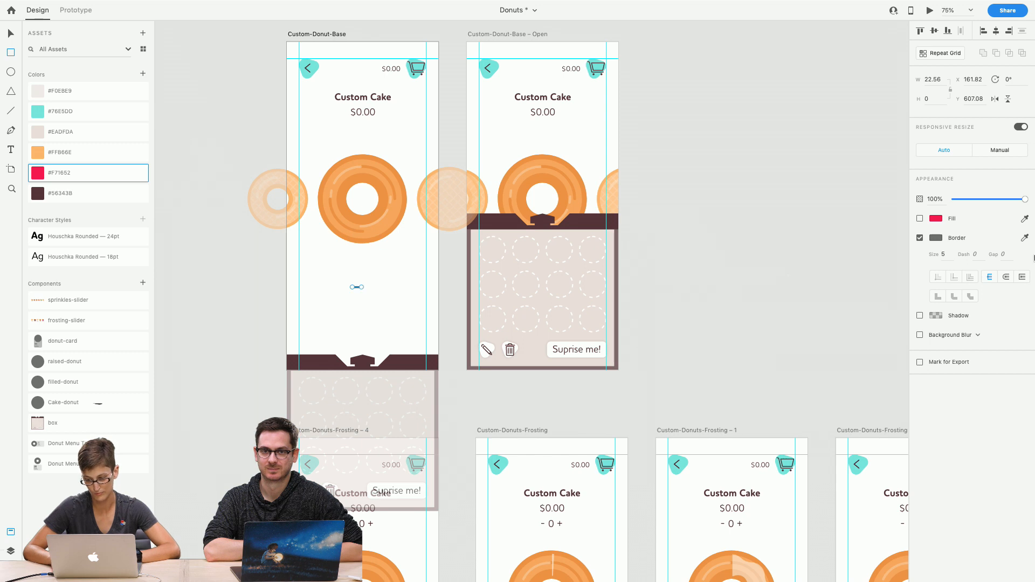
left_click(1023, 238)
left_click(936, 218)
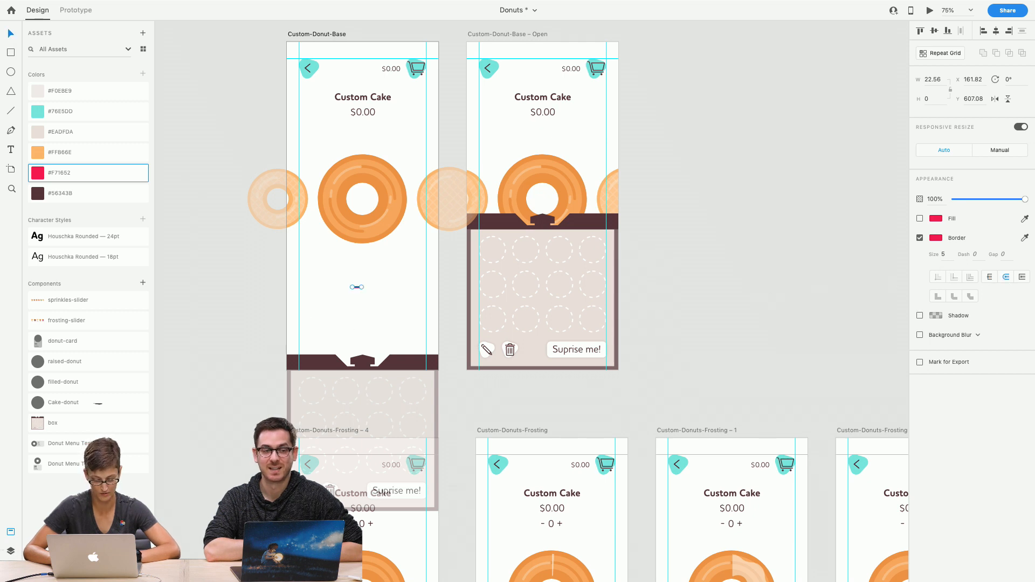
Try the Confetti plugin on the pink sprinkle with 5 columns and 5 rows, undo the result and clear the selection
left_click(11, 570)
left_click(121, 356)
key("super+z")
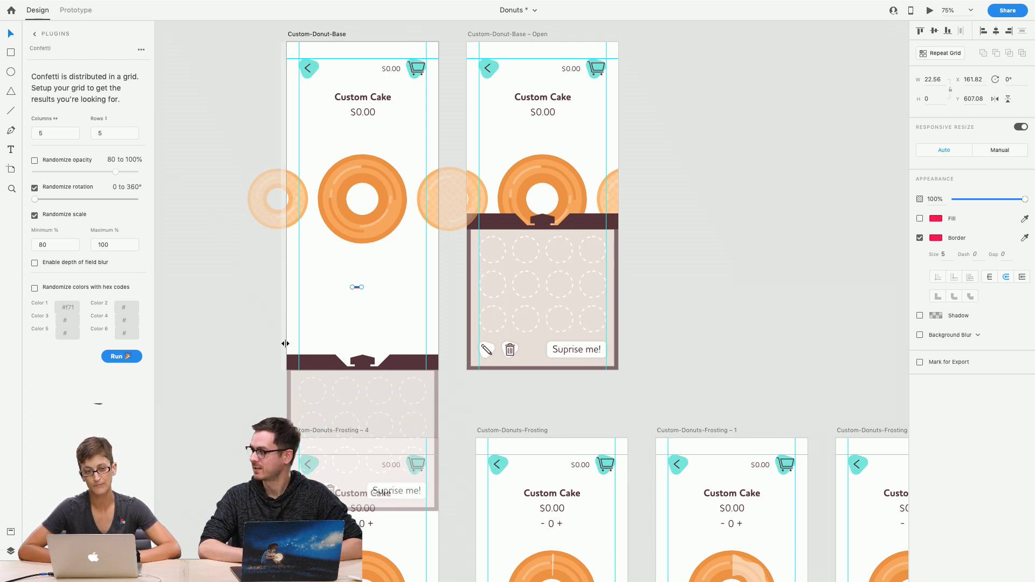
left_click(412, 326)
scroll(411, 327, "up", 2)
scroll(411, 326, "left", 1)
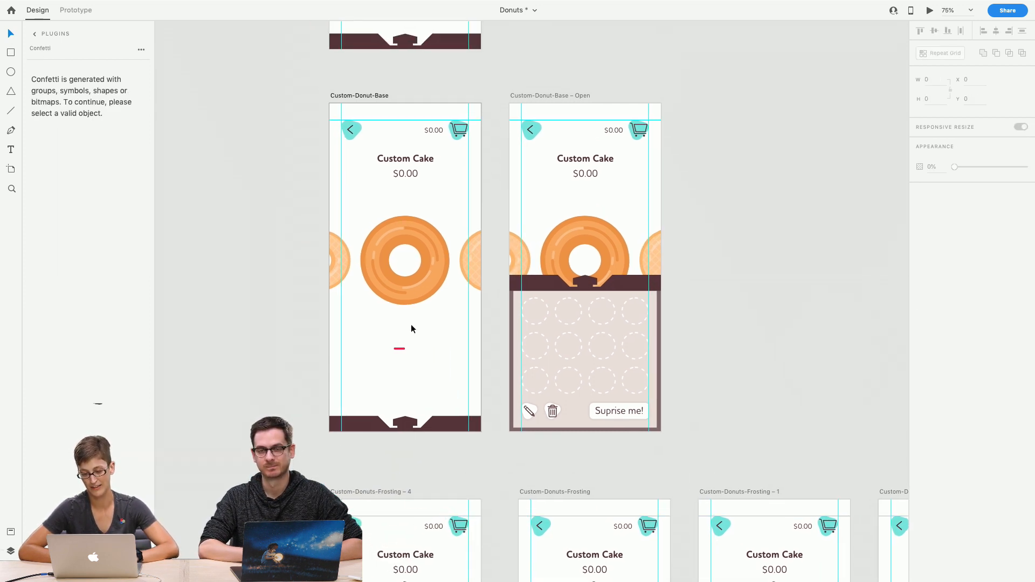